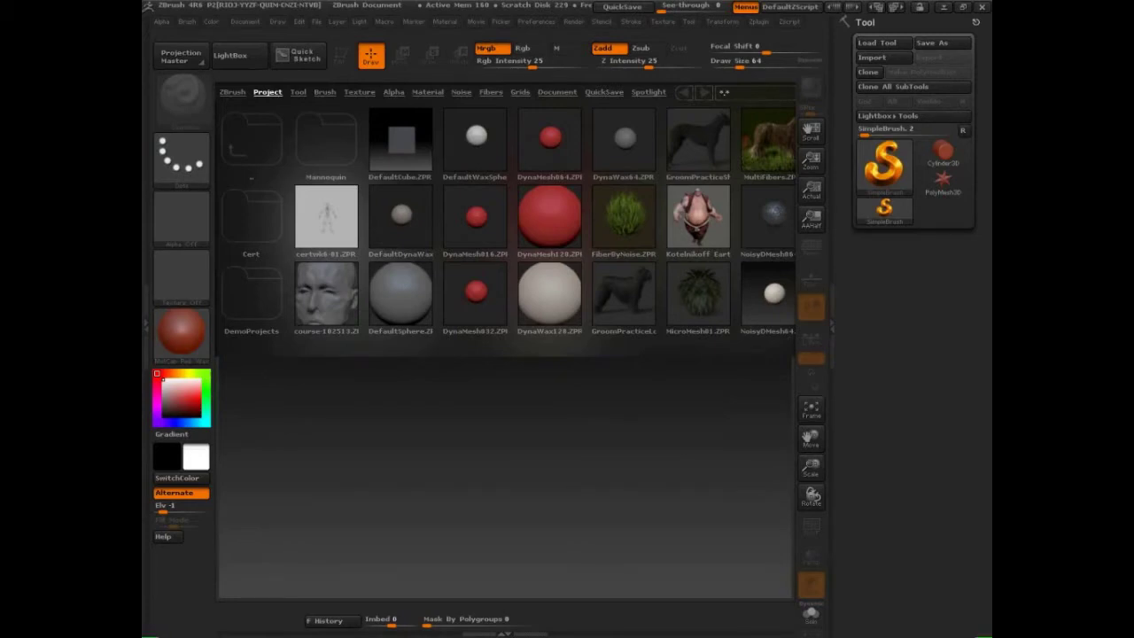
- Hide LightBox and handwrite "Thurs ?" as an underlined annotation over the upper part of the empty canvas
{"action": "left_click", "coordinate": [233, 56]}
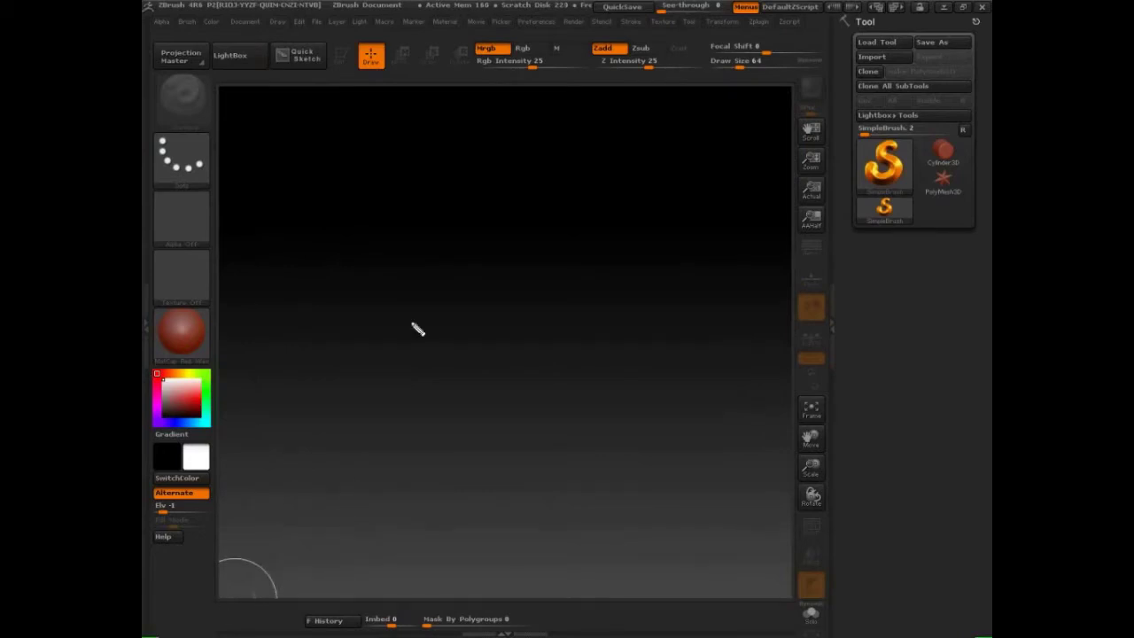
{"action": "left_click_drag", "start_coordinate": [295, 123], "coordinate": [360, 116]}
{"action": "left_click_drag", "start_coordinate": [321, 122], "coordinate": [326, 162]}
{"action": "mouse_move", "coordinate": [360, 104]}
{"action": "left_mouse_down"}
{"action": "mouse_move", "coordinate": [395, 152]}
{"action": "mouse_move", "coordinate": [436, 153]}
{"action": "left_mouse_up"}
{"action": "mouse_move", "coordinate": [443, 151]}
{"action": "left_mouse_down"}
{"action": "mouse_move", "coordinate": [455, 134]}
{"action": "mouse_move", "coordinate": [462, 153]}
{"action": "left_mouse_up"}
{"action": "mouse_move", "coordinate": [511, 107]}
{"action": "left_mouse_down"}
{"action": "mouse_move", "coordinate": [538, 119]}
{"action": "mouse_move", "coordinate": [521, 140]}
{"action": "left_mouse_up"}
{"action": "left_click", "coordinate": [521, 147]}
{"action": "left_click_drag", "start_coordinate": [284, 192], "coordinate": [528, 184]}
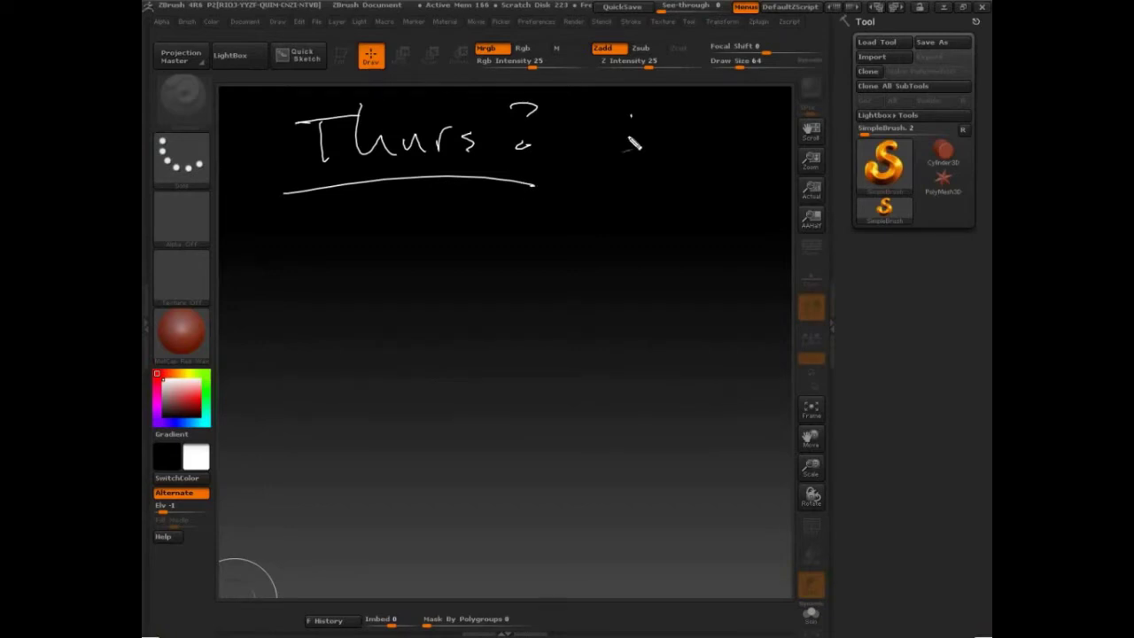
- Write "1 pm" beside the "Thurs ?" annotation and cross out the whole line with two long strokes
{"action": "left_click_drag", "start_coordinate": [631, 115], "coordinate": [625, 162]}
{"action": "mouse_move", "coordinate": [661, 141]}
{"action": "left_mouse_down"}
{"action": "mouse_move", "coordinate": [673, 155]}
{"action": "mouse_move", "coordinate": [688, 147]}
{"action": "mouse_move", "coordinate": [705, 157]}
{"action": "left_mouse_up"}
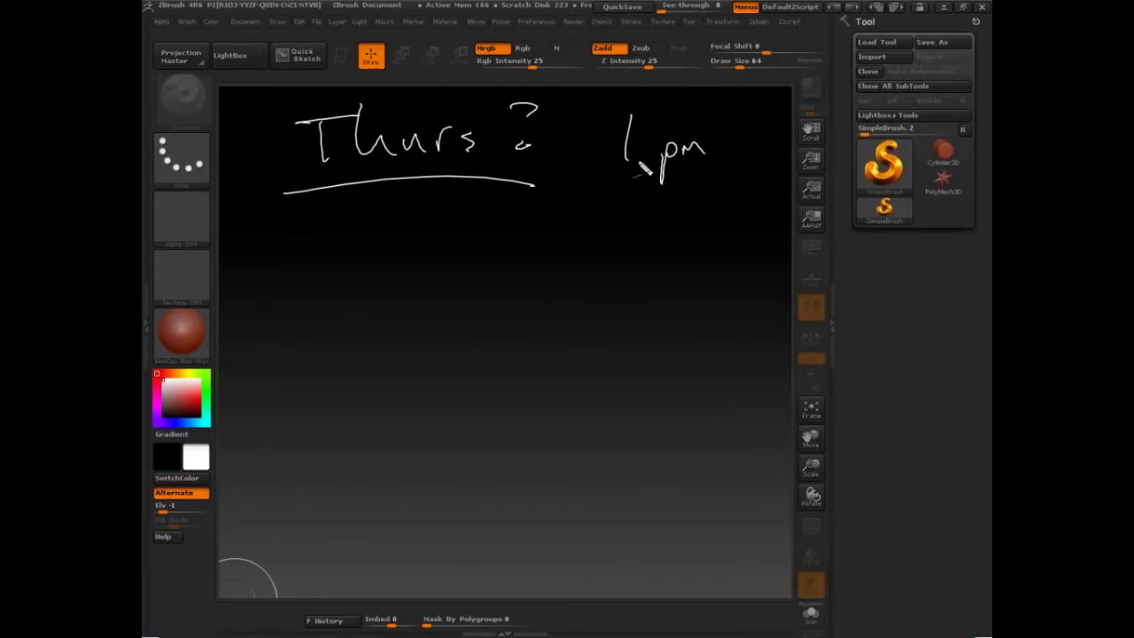
{"action": "left_click_drag", "start_coordinate": [631, 115], "coordinate": [638, 164]}
{"action": "mouse_move", "coordinate": [734, 116]}
{"action": "left_mouse_down"}
{"action": "mouse_move", "coordinate": [581, 117]}
{"action": "mouse_move", "coordinate": [297, 183]}
{"action": "left_mouse_up"}
{"action": "left_click_drag", "start_coordinate": [246, 104], "coordinate": [693, 174]}
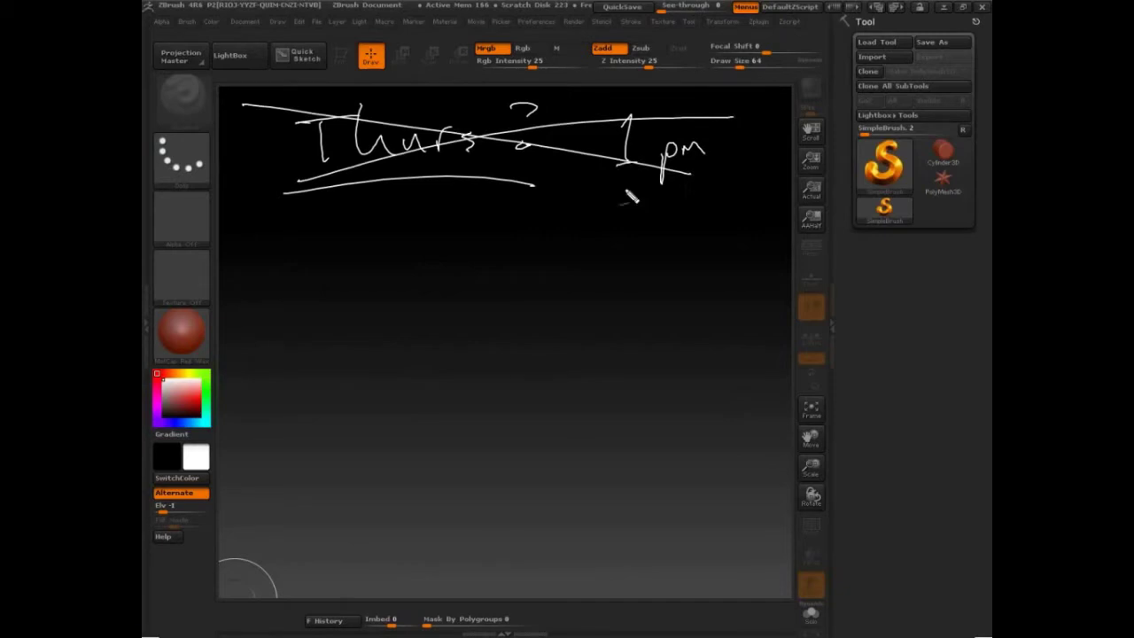
- Draw a row of three boxes numbered 1, 2 and 3 below the crossed-out heading
{"action": "left_click_drag", "start_coordinate": [505, 200], "coordinate": [432, 252]}
{"action": "mouse_move", "coordinate": [293, 301]}
{"action": "left_mouse_down"}
{"action": "mouse_move", "coordinate": [293, 343]}
{"action": "mouse_move", "coordinate": [376, 293]}
{"action": "mouse_move", "coordinate": [300, 356]}
{"action": "left_mouse_up"}
{"action": "mouse_move", "coordinate": [473, 290]}
{"action": "left_mouse_down"}
{"action": "mouse_move", "coordinate": [473, 310]}
{"action": "mouse_move", "coordinate": [569, 342]}
{"action": "mouse_move", "coordinate": [479, 356]}
{"action": "left_mouse_up"}
{"action": "mouse_move", "coordinate": [653, 284]}
{"action": "left_mouse_down"}
{"action": "mouse_move", "coordinate": [746, 304]}
{"action": "mouse_move", "coordinate": [655, 284]}
{"action": "mouse_move", "coordinate": [708, 309]}
{"action": "mouse_move", "coordinate": [690, 316]}
{"action": "left_mouse_up"}
{"action": "left_click_drag", "start_coordinate": [516, 317], "coordinate": [544, 326]}
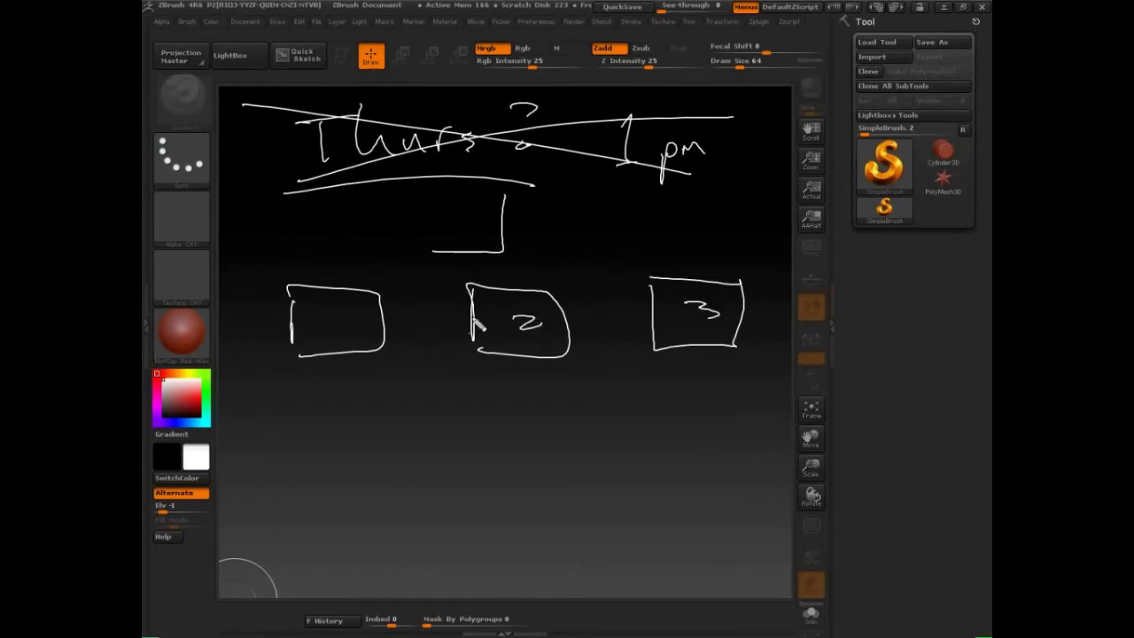
{"action": "left_click_drag", "start_coordinate": [344, 310], "coordinate": [344, 335]}
- Connect the three numbered boxes with a branching line and label each side branch "1 hour"
{"action": "mouse_move", "coordinate": [501, 252]}
{"action": "left_mouse_down"}
{"action": "mouse_move", "coordinate": [704, 254]}
{"action": "mouse_move", "coordinate": [510, 285]}
{"action": "left_mouse_up"}
{"action": "mouse_move", "coordinate": [330, 286]}
{"action": "left_mouse_down"}
{"action": "mouse_move", "coordinate": [327, 256]}
{"action": "mouse_move", "coordinate": [463, 254]}
{"action": "left_mouse_up"}
{"action": "mouse_move", "coordinate": [571, 233]}
{"action": "left_mouse_down"}
{"action": "mouse_move", "coordinate": [578, 250]}
{"action": "mouse_move", "coordinate": [666, 238]}
{"action": "left_mouse_up"}
{"action": "left_click_drag", "start_coordinate": [347, 227], "coordinate": [349, 253]}
{"action": "mouse_move", "coordinate": [361, 227]}
{"action": "left_mouse_down"}
{"action": "mouse_move", "coordinate": [388, 248]}
{"action": "mouse_move", "coordinate": [429, 248]}
{"action": "left_mouse_up"}
{"action": "left_click_drag", "start_coordinate": [431, 247], "coordinate": [440, 235]}
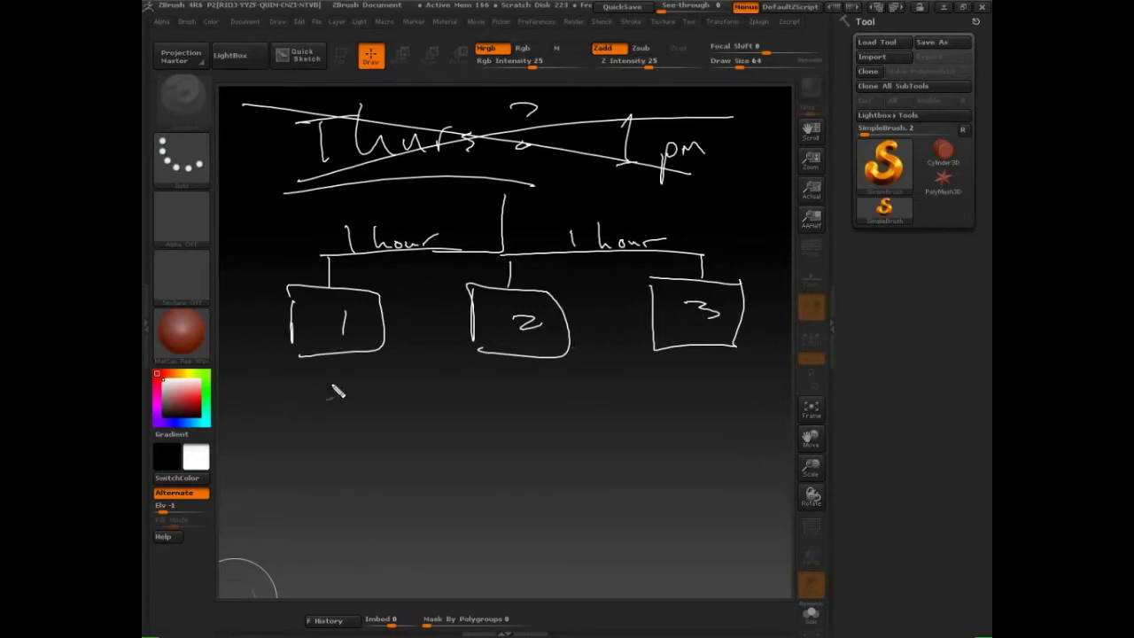
- Write the session times under the boxes: 10am for box 1, 1pm for box 2 and 10am for box 3
{"action": "mouse_move", "coordinate": [316, 364]}
{"action": "left_mouse_down"}
{"action": "mouse_move", "coordinate": [316, 378]}
{"action": "mouse_move", "coordinate": [334, 368]}
{"action": "mouse_move", "coordinate": [378, 376]}
{"action": "left_mouse_up"}
{"action": "left_click_drag", "start_coordinate": [515, 369], "coordinate": [516, 381]}
{"action": "mouse_move", "coordinate": [529, 390]}
{"action": "left_mouse_down"}
{"action": "mouse_move", "coordinate": [537, 376]}
{"action": "mouse_move", "coordinate": [565, 378]}
{"action": "left_mouse_up"}
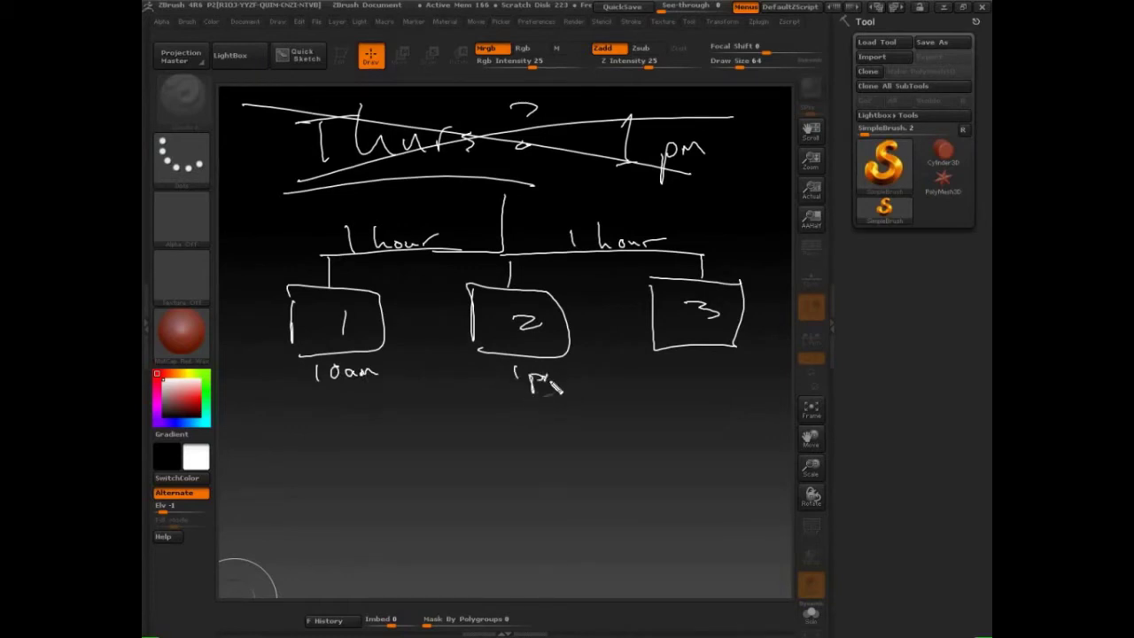
{"action": "left_click_drag", "start_coordinate": [690, 363], "coordinate": [690, 378]}
{"action": "left_click_drag", "start_coordinate": [703, 364], "coordinate": [757, 376]}
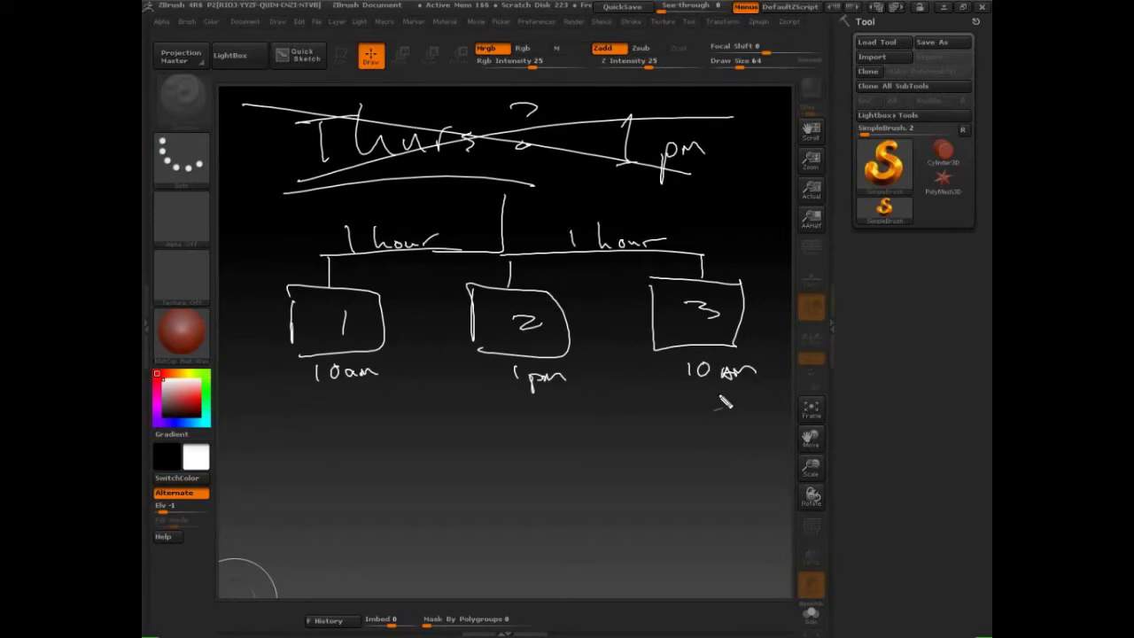
- Join the three times to a circled, crossed-out "GTM" and write "Google hangouts" beneath it
{"action": "mouse_move", "coordinate": [357, 388]}
{"action": "left_mouse_down"}
{"action": "mouse_move", "coordinate": [524, 426]}
{"action": "mouse_move", "coordinate": [717, 383]}
{"action": "left_mouse_up"}
{"action": "mouse_move", "coordinate": [528, 395]}
{"action": "left_mouse_down"}
{"action": "mouse_move", "coordinate": [522, 430]}
{"action": "mouse_move", "coordinate": [496, 462]}
{"action": "mouse_move", "coordinate": [528, 447]}
{"action": "left_mouse_up"}
{"action": "mouse_move", "coordinate": [521, 448]}
{"action": "left_mouse_down"}
{"action": "mouse_move", "coordinate": [522, 467]}
{"action": "mouse_move", "coordinate": [546, 462]}
{"action": "mouse_move", "coordinate": [538, 477]}
{"action": "mouse_move", "coordinate": [566, 433]}
{"action": "mouse_move", "coordinate": [462, 468]}
{"action": "mouse_move", "coordinate": [455, 514]}
{"action": "mouse_move", "coordinate": [521, 519]}
{"action": "mouse_move", "coordinate": [568, 501]}
{"action": "mouse_move", "coordinate": [609, 523]}
{"action": "mouse_move", "coordinate": [659, 520]}
{"action": "mouse_move", "coordinate": [678, 478]}
{"action": "mouse_move", "coordinate": [689, 512]}
{"action": "left_mouse_up"}
{"action": "left_click_drag", "start_coordinate": [694, 493], "coordinate": [709, 512]}
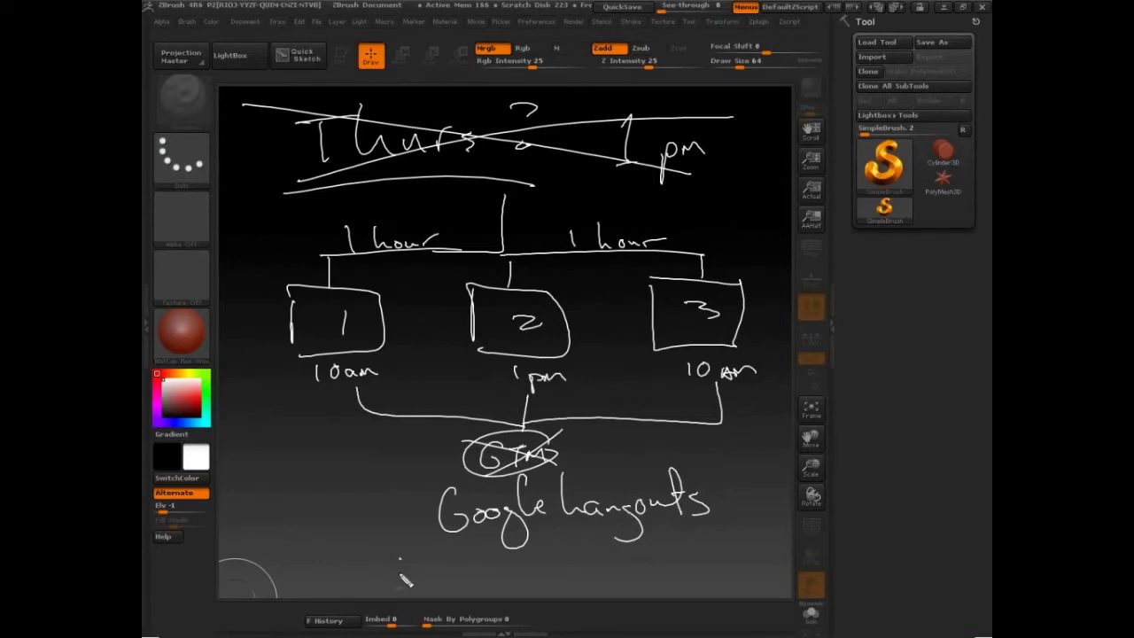
- Write "10 people" below "Google hangouts" and a vertical "Break out session" note beside the canvas
{"action": "left_click_drag", "start_coordinate": [401, 558], "coordinate": [401, 577]}
{"action": "left_click_drag", "start_coordinate": [418, 560], "coordinate": [416, 562]}
{"action": "mouse_move", "coordinate": [443, 567]}
{"action": "left_mouse_down"}
{"action": "mouse_move", "coordinate": [445, 592]}
{"action": "mouse_move", "coordinate": [513, 574]}
{"action": "left_mouse_up"}
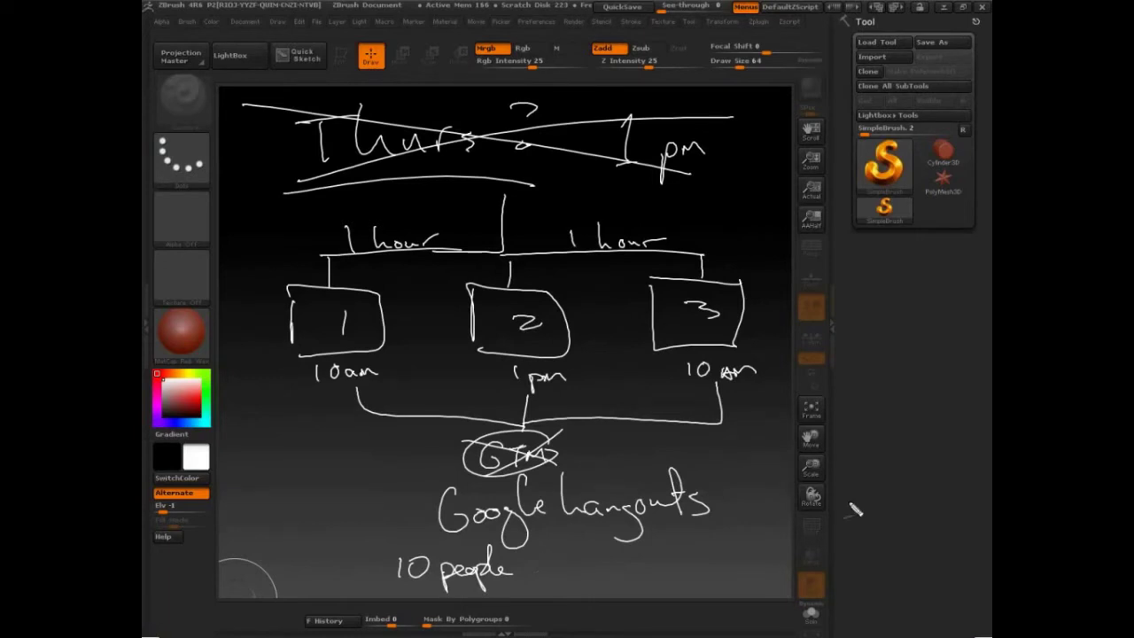
{"action": "mouse_move", "coordinate": [861, 565]}
{"action": "left_mouse_down"}
{"action": "mouse_move", "coordinate": [838, 537]}
{"action": "mouse_move", "coordinate": [871, 524]}
{"action": "mouse_move", "coordinate": [877, 485]}
{"action": "mouse_move", "coordinate": [864, 461]}
{"action": "mouse_move", "coordinate": [885, 412]}
{"action": "mouse_move", "coordinate": [867, 363]}
{"action": "mouse_move", "coordinate": [877, 341]}
{"action": "mouse_move", "coordinate": [864, 310]}
{"action": "mouse_move", "coordinate": [866, 232]}
{"action": "left_mouse_up"}
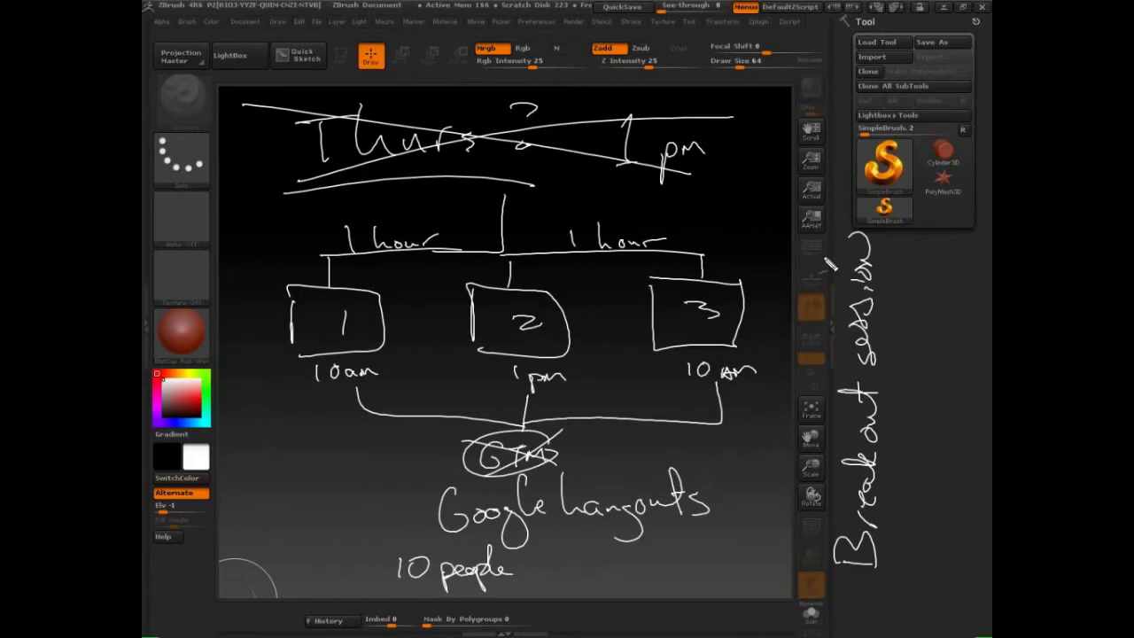
- Clear all annotations and write "Saturday 3:30 →" across the upper canvas with a line under the time
{"action": "key", "text": "Escape"}
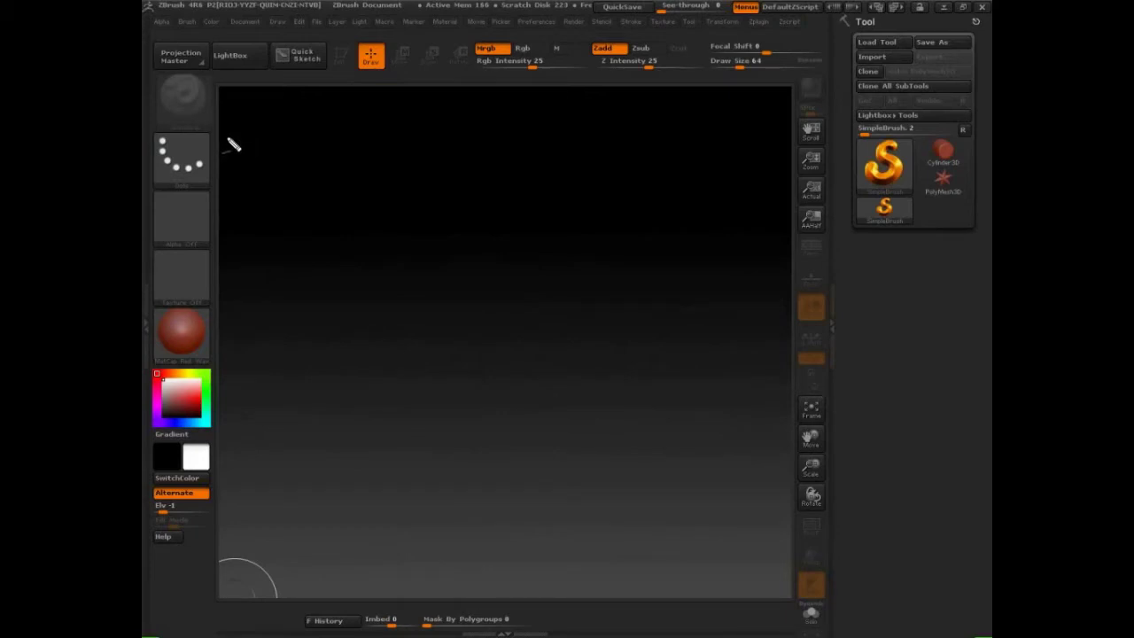
{"action": "mouse_move", "coordinate": [270, 130]}
{"action": "left_mouse_down"}
{"action": "mouse_move", "coordinate": [238, 155]}
{"action": "mouse_move", "coordinate": [306, 156]}
{"action": "left_mouse_up"}
{"action": "left_click_drag", "start_coordinate": [307, 107], "coordinate": [317, 155]}
{"action": "mouse_move", "coordinate": [297, 135]}
{"action": "left_mouse_down"}
{"action": "mouse_move", "coordinate": [333, 151]}
{"action": "mouse_move", "coordinate": [405, 149]}
{"action": "mouse_move", "coordinate": [398, 207]}
{"action": "left_mouse_up"}
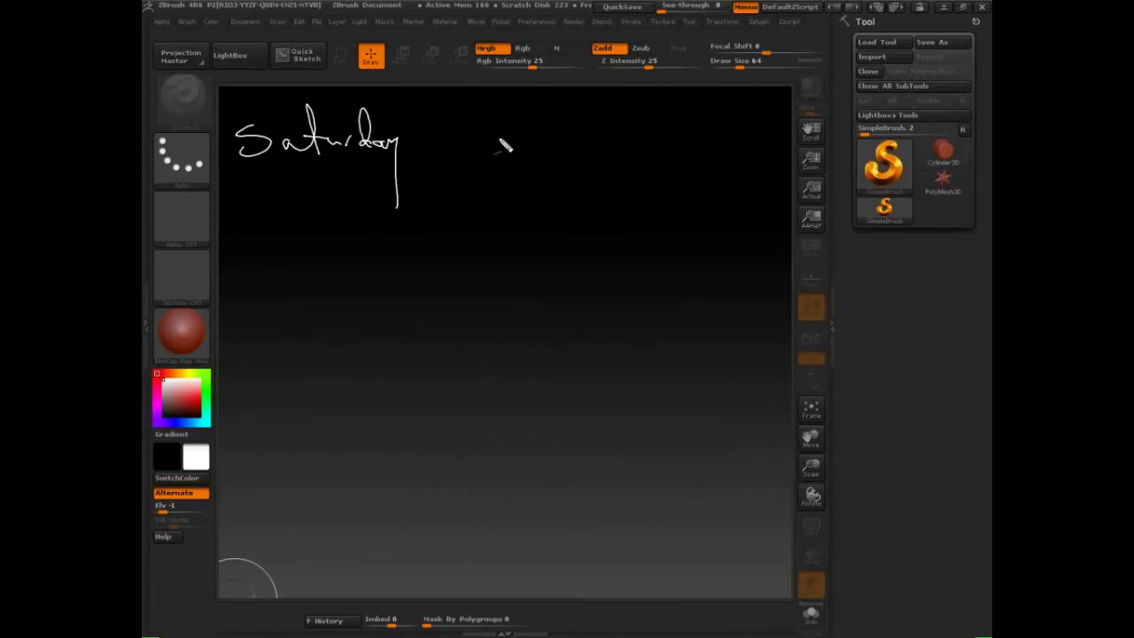
{"action": "mouse_move", "coordinate": [446, 127]}
{"action": "left_mouse_down"}
{"action": "mouse_move", "coordinate": [464, 141]}
{"action": "mouse_move", "coordinate": [539, 135]}
{"action": "mouse_move", "coordinate": [541, 144]}
{"action": "left_mouse_up"}
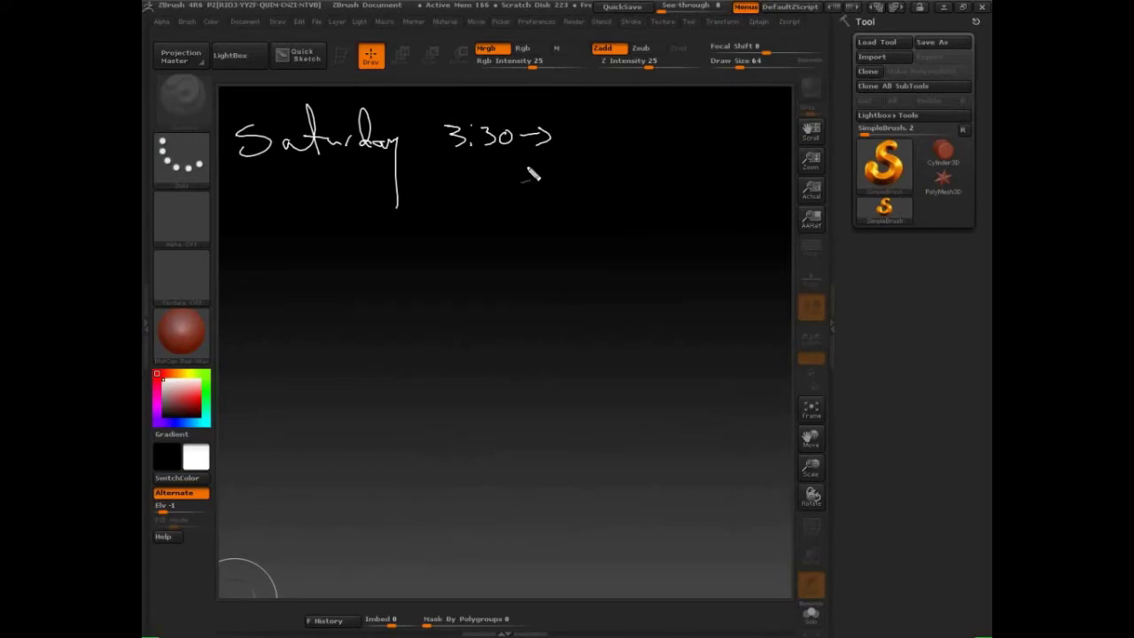
{"action": "left_click_drag", "start_coordinate": [460, 162], "coordinate": [707, 171]}
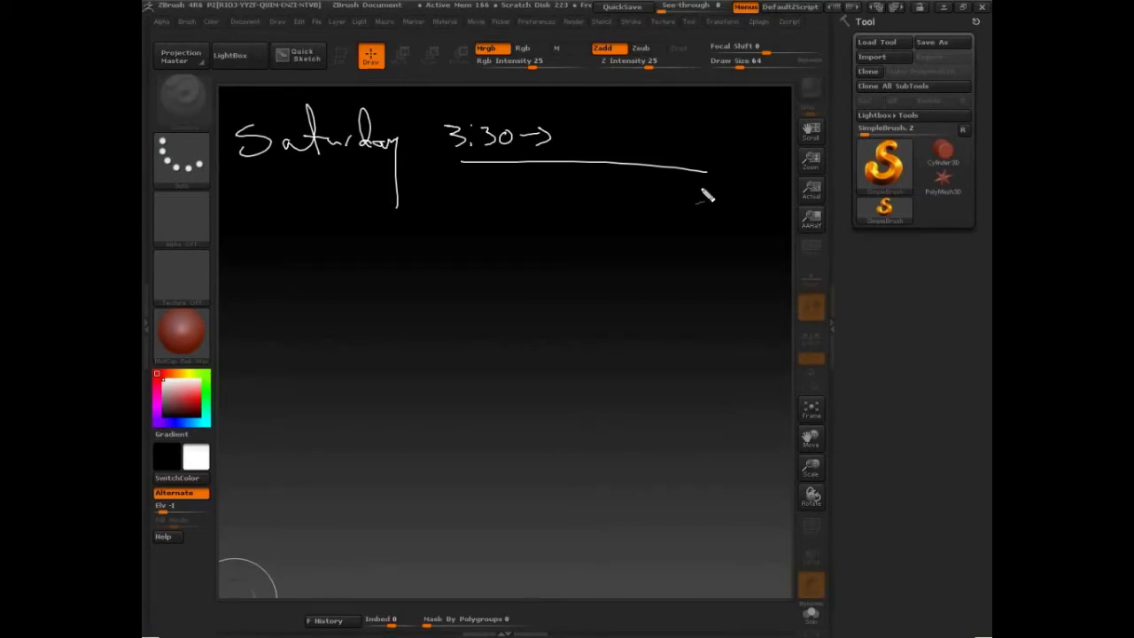
- Add a plus sign and "Breakout Session" below Saturday, with "1/wk w/ 8 other people" written underneath
{"action": "mouse_move", "coordinate": [323, 196]}
{"action": "left_mouse_down"}
{"action": "mouse_move", "coordinate": [323, 221]}
{"action": "mouse_move", "coordinate": [337, 208]}
{"action": "left_mouse_up"}
{"action": "mouse_move", "coordinate": [245, 239]}
{"action": "left_mouse_down"}
{"action": "mouse_move", "coordinate": [245, 270]}
{"action": "mouse_move", "coordinate": [256, 254]}
{"action": "mouse_move", "coordinate": [395, 262]}
{"action": "mouse_move", "coordinate": [453, 248]}
{"action": "mouse_move", "coordinate": [523, 271]}
{"action": "mouse_move", "coordinate": [568, 258]}
{"action": "left_mouse_up"}
{"action": "left_click_drag", "start_coordinate": [352, 301], "coordinate": [353, 335]}
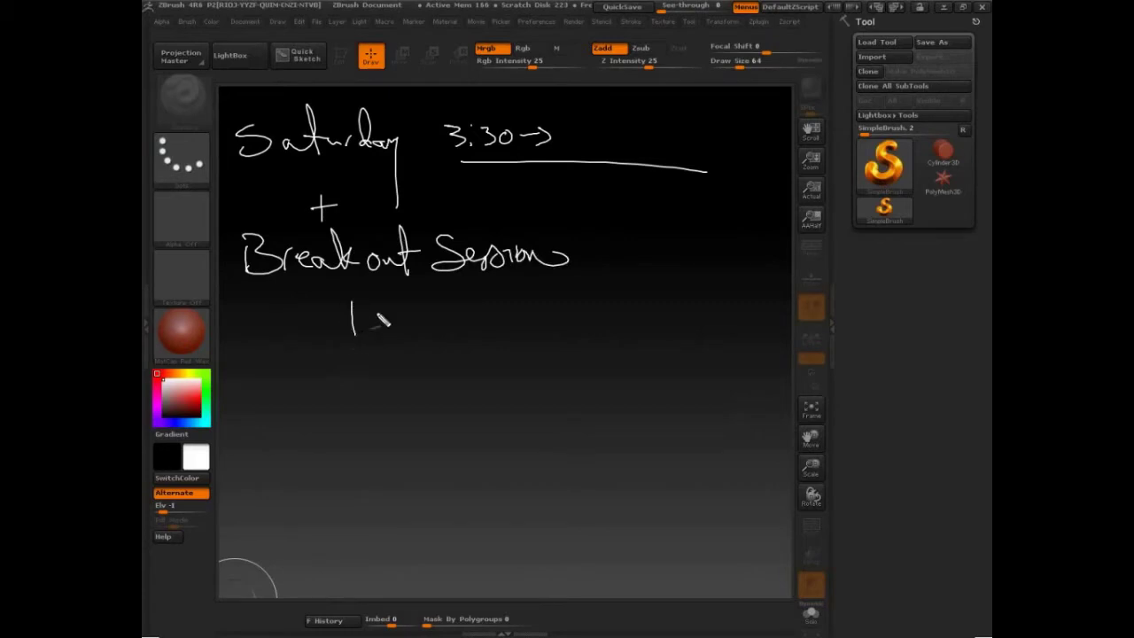
{"action": "mouse_move", "coordinate": [391, 291]}
{"action": "left_mouse_down"}
{"action": "mouse_move", "coordinate": [376, 340]}
{"action": "mouse_move", "coordinate": [443, 319]}
{"action": "mouse_move", "coordinate": [440, 339]}
{"action": "left_mouse_up"}
{"action": "mouse_move", "coordinate": [462, 318]}
{"action": "left_mouse_down"}
{"action": "mouse_move", "coordinate": [478, 339]}
{"action": "mouse_move", "coordinate": [534, 323]}
{"action": "left_mouse_up"}
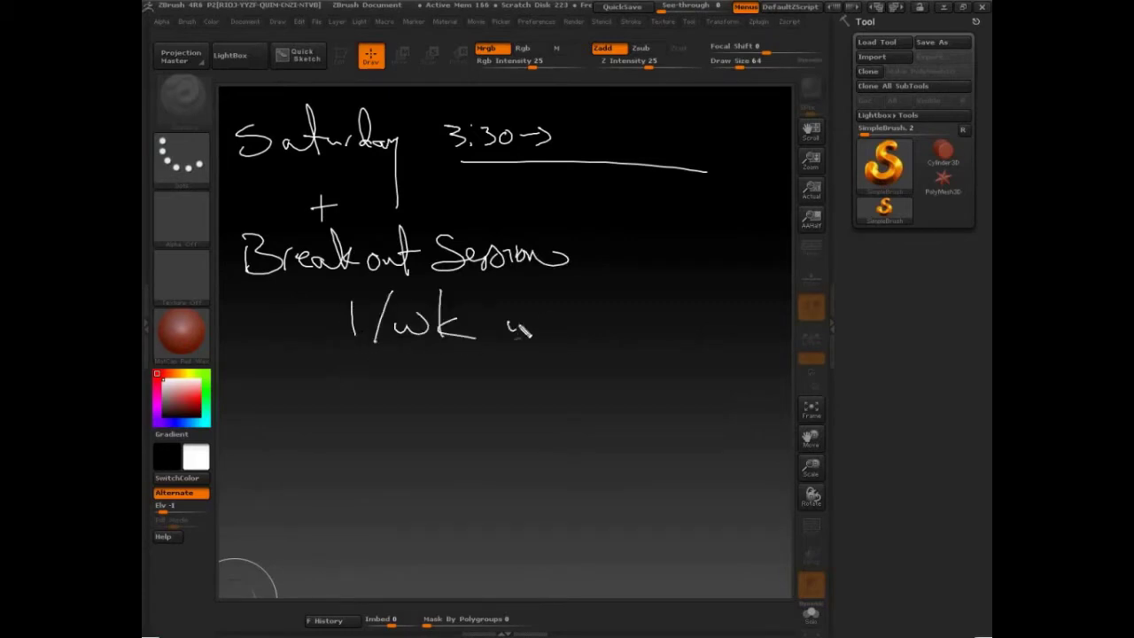
{"action": "left_click_drag", "start_coordinate": [558, 281], "coordinate": [540, 353]}
{"action": "mouse_move", "coordinate": [597, 298]}
{"action": "left_mouse_down"}
{"action": "mouse_move", "coordinate": [647, 314]}
{"action": "mouse_move", "coordinate": [671, 296]}
{"action": "mouse_move", "coordinate": [692, 321]}
{"action": "mouse_move", "coordinate": [782, 321]}
{"action": "mouse_move", "coordinate": [803, 284]}
{"action": "mouse_move", "coordinate": [813, 317]}
{"action": "left_mouse_up"}
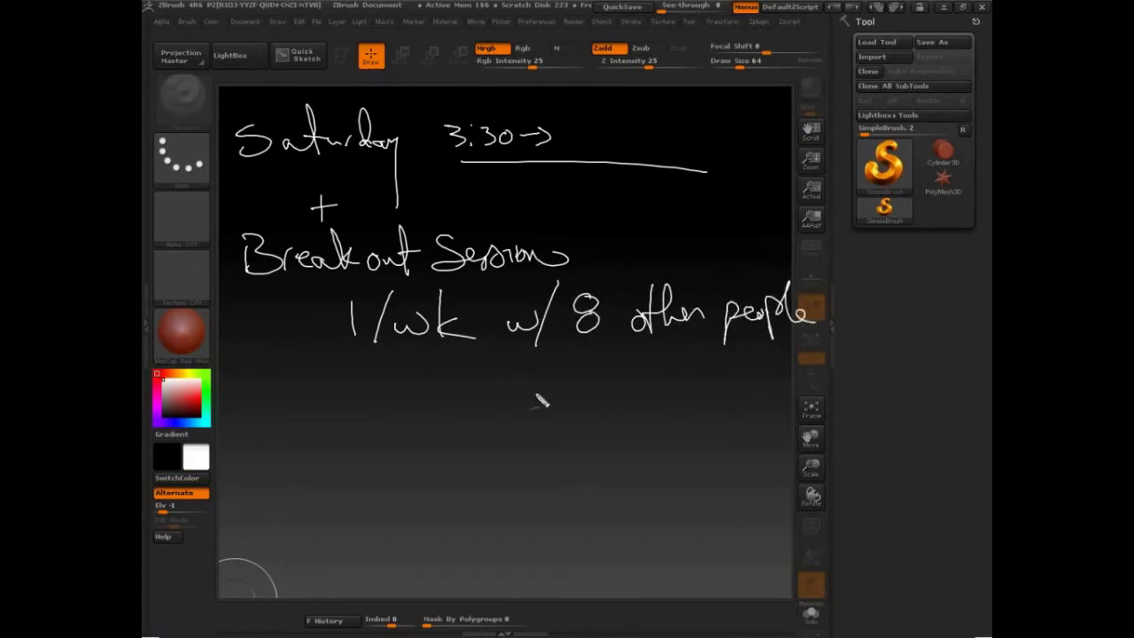
- Write the notes "share screen" and "greater access for question" under the breakout session details
{"action": "mouse_move", "coordinate": [354, 388]}
{"action": "left_mouse_down"}
{"action": "mouse_move", "coordinate": [381, 379]}
{"action": "mouse_move", "coordinate": [418, 398]}
{"action": "mouse_move", "coordinate": [548, 384]}
{"action": "mouse_move", "coordinate": [582, 393]}
{"action": "mouse_move", "coordinate": [590, 378]}
{"action": "left_mouse_up"}
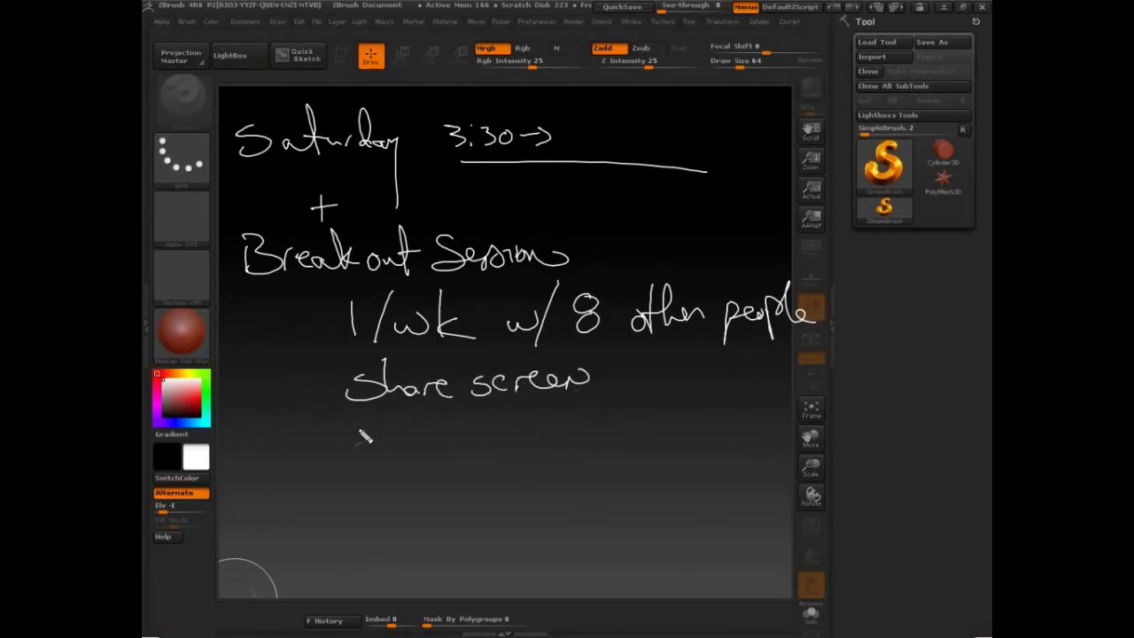
{"action": "mouse_move", "coordinate": [362, 427]}
{"action": "left_mouse_down"}
{"action": "mouse_move", "coordinate": [588, 420]}
{"action": "mouse_move", "coordinate": [606, 430]}
{"action": "left_mouse_up"}
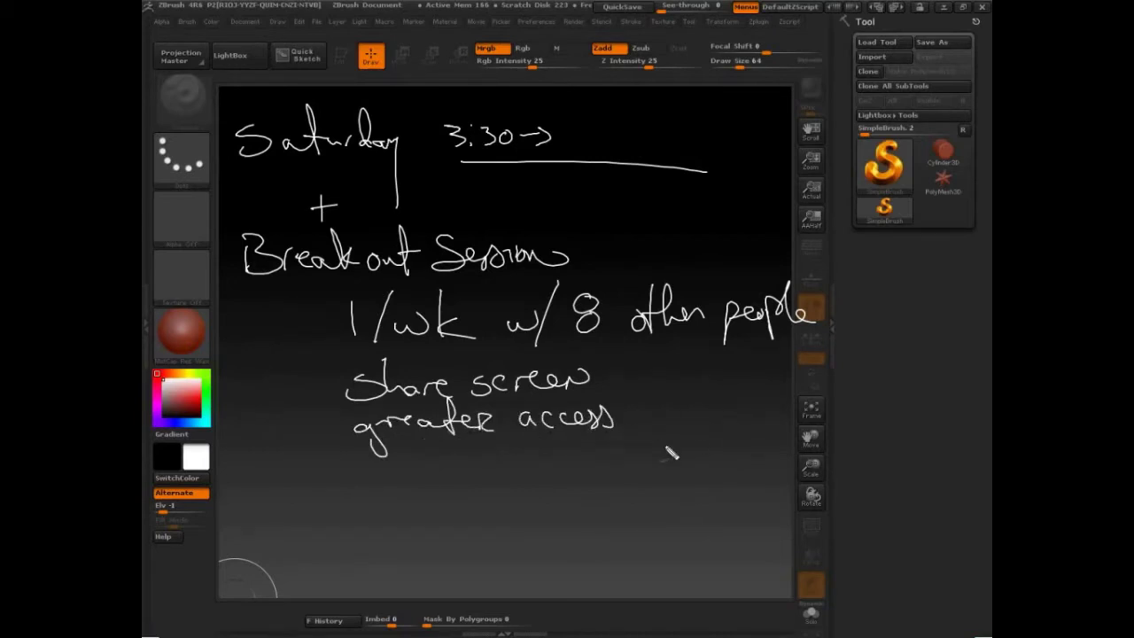
{"action": "mouse_move", "coordinate": [661, 387]}
{"action": "left_mouse_down"}
{"action": "mouse_move", "coordinate": [641, 438]}
{"action": "mouse_move", "coordinate": [727, 422]}
{"action": "mouse_move", "coordinate": [735, 433]}
{"action": "mouse_move", "coordinate": [815, 416]}
{"action": "mouse_move", "coordinate": [811, 405]}
{"action": "left_mouse_up"}
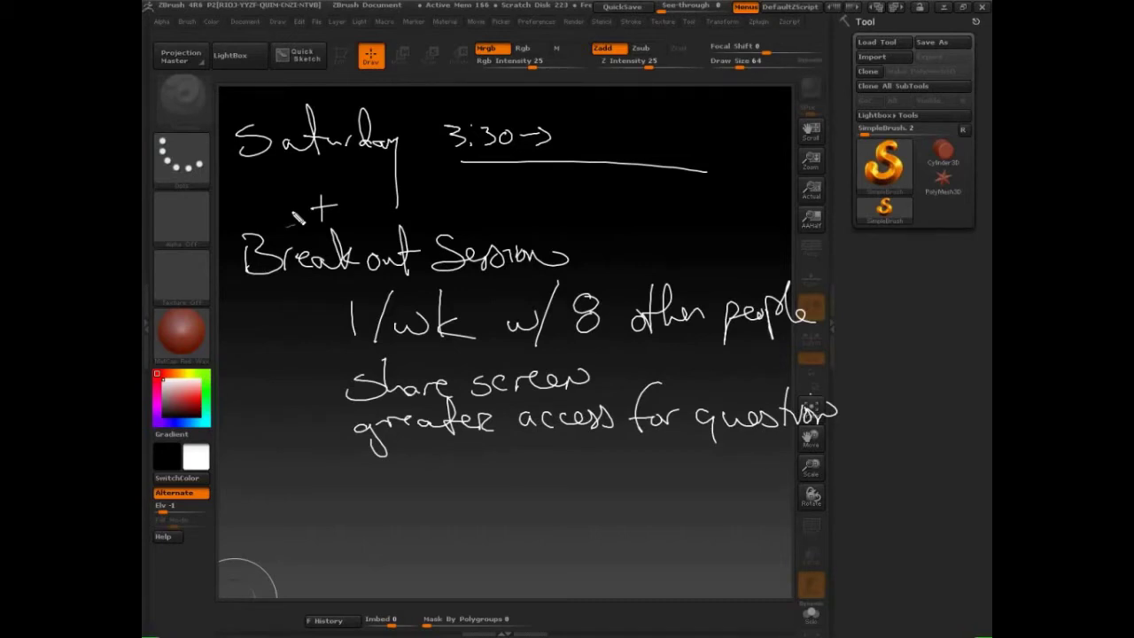
- Mark the Saturday and Breakout Session lines with small strokes at their start, and clear the annotations
{"action": "left_click_drag", "start_coordinate": [205, 140], "coordinate": [229, 140]}
{"action": "left_click_drag", "start_coordinate": [217, 133], "coordinate": [219, 148]}
{"action": "mouse_move", "coordinate": [202, 262]}
{"action": "left_mouse_down"}
{"action": "mouse_move", "coordinate": [233, 261]}
{"action": "mouse_move", "coordinate": [223, 271]}
{"action": "left_mouse_up"}
{"action": "key", "text": "ctrl+n"}
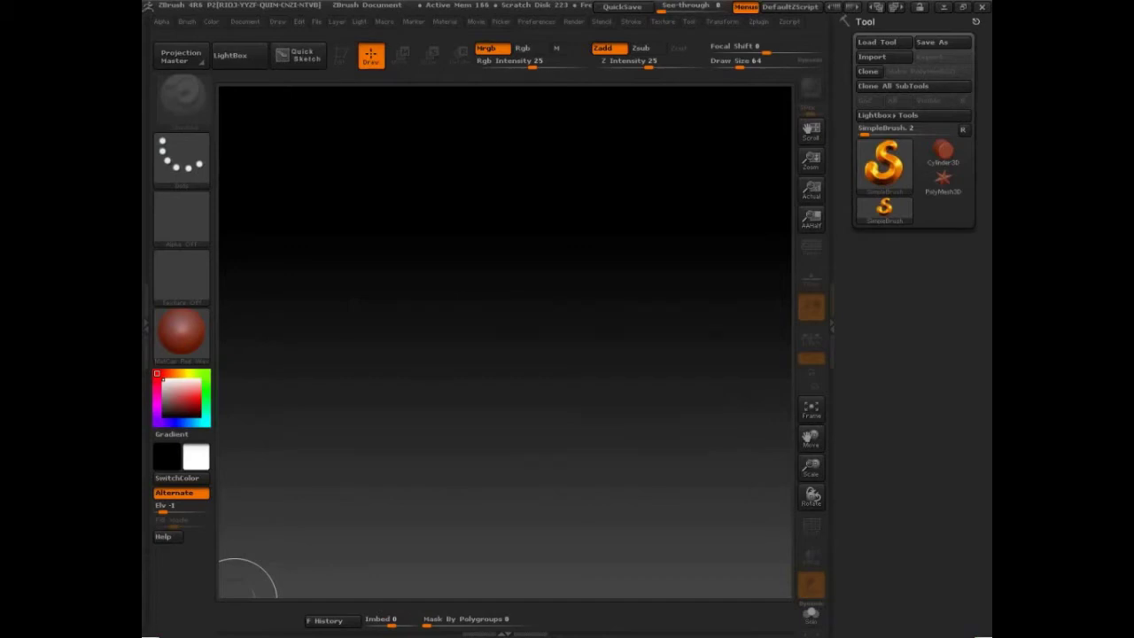
- Load the DefaultSphere.ZPR project from the LightBox project library
{"action": "left_click", "coordinate": [744, 592]}
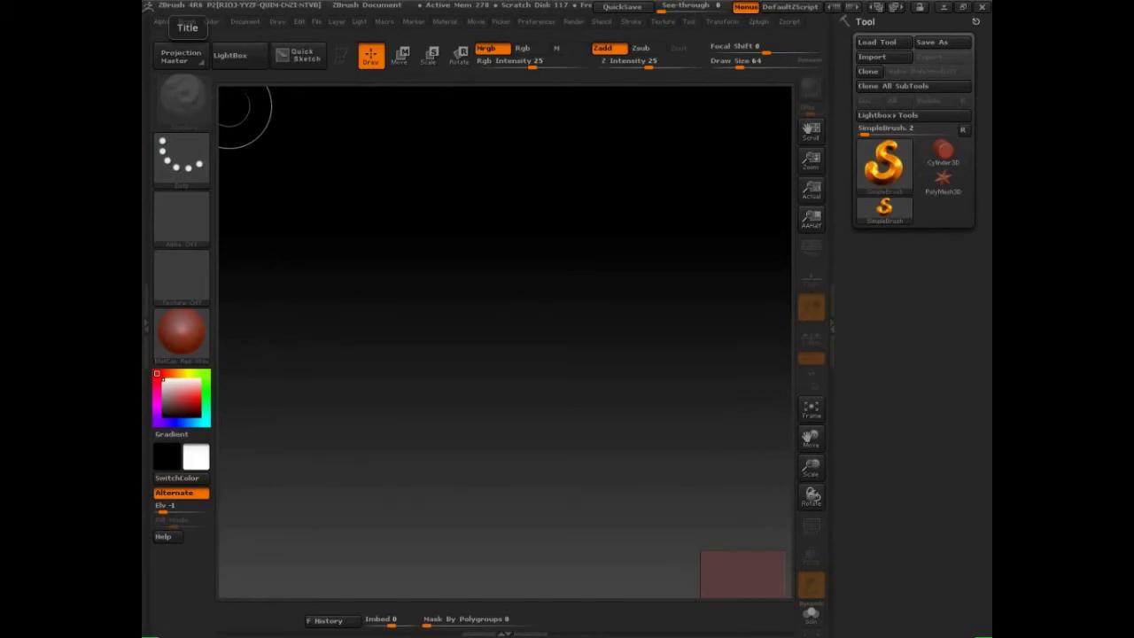
{"action": "left_click", "coordinate": [259, 71]}
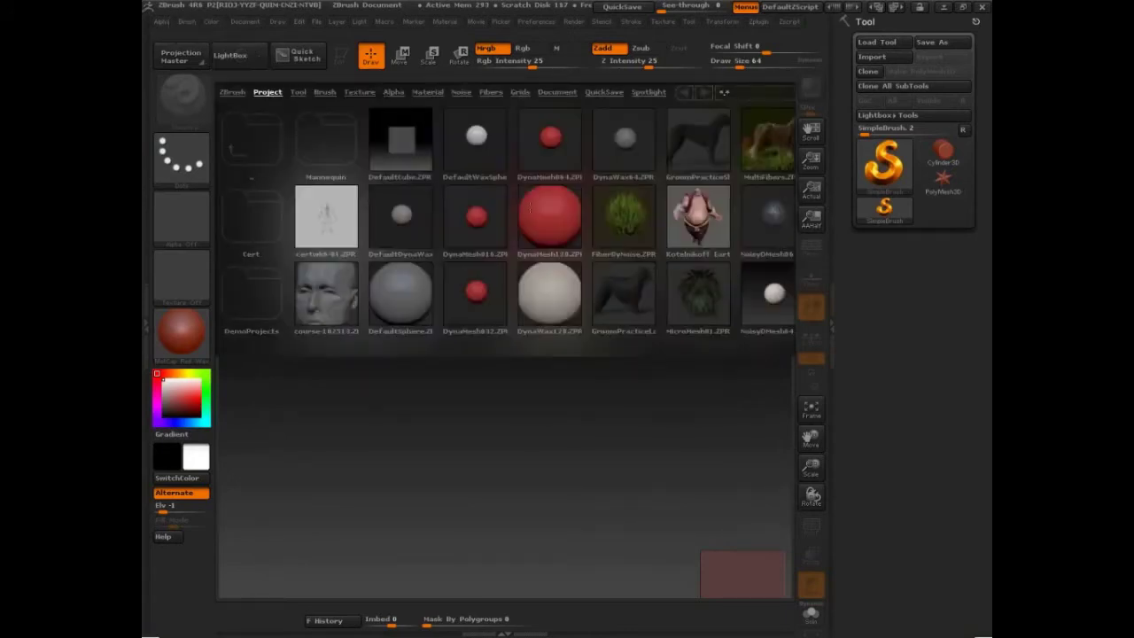
{"action": "double_click", "coordinate": [402, 291]}
{"action": "left_click", "coordinate": [608, 370]}
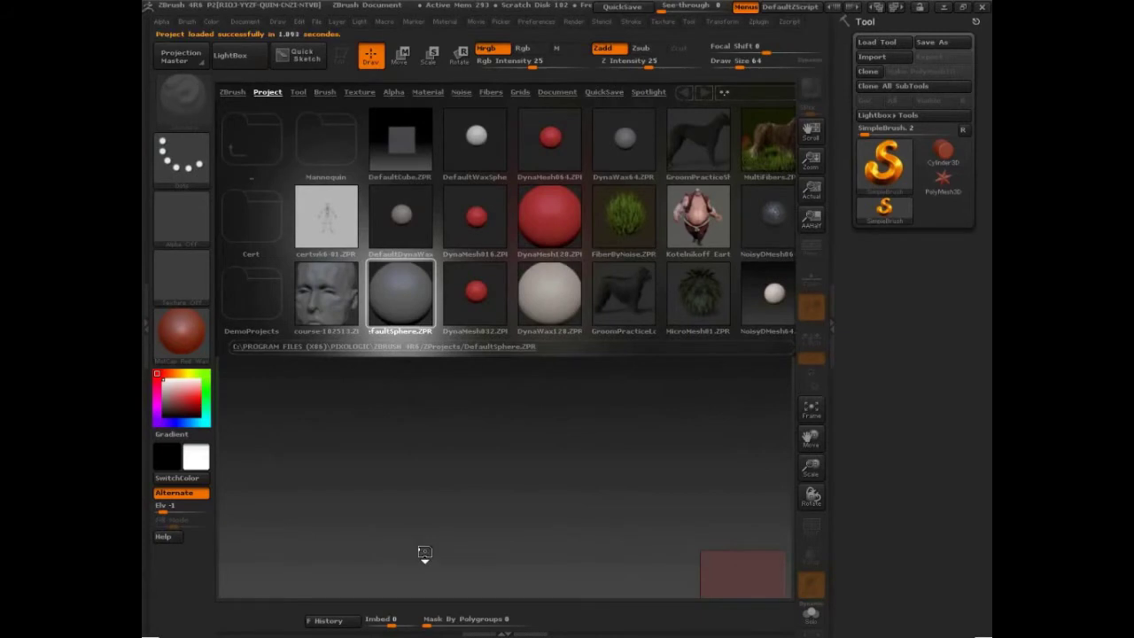
{"action": "key", "text": "ctrl+shift"}
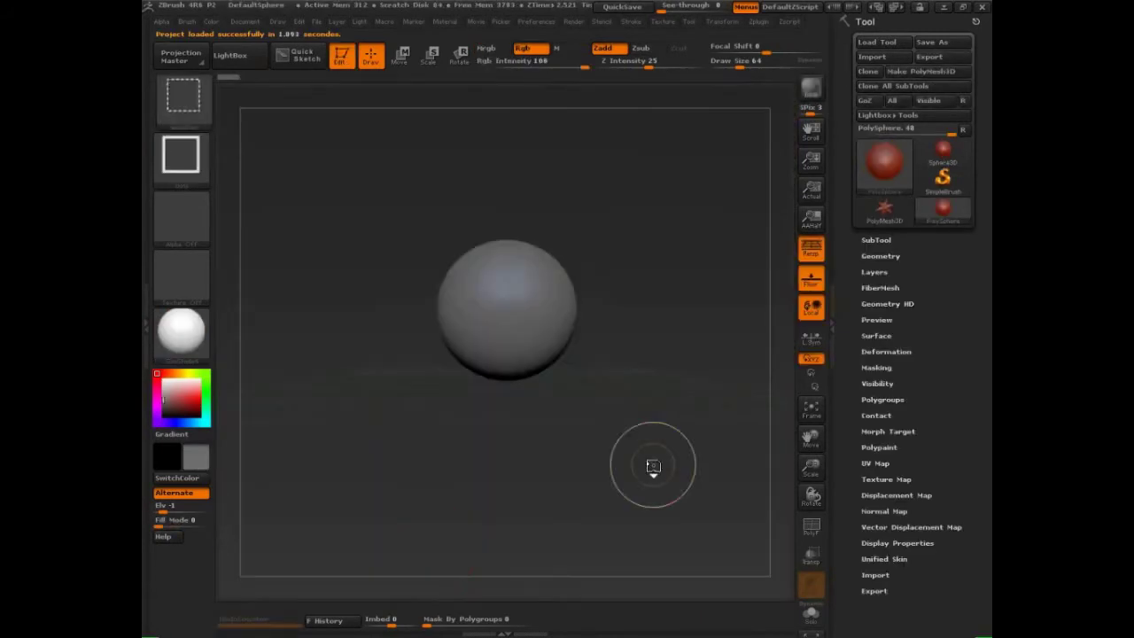
- Annotate the heading "Heads" with an arrow before it and a "brushes" bullet below, above the sphere
{"action": "mouse_move", "coordinate": [280, 104]}
{"action": "left_mouse_down"}
{"action": "mouse_move", "coordinate": [299, 171]}
{"action": "mouse_move", "coordinate": [393, 133]}
{"action": "mouse_move", "coordinate": [388, 120]}
{"action": "mouse_move", "coordinate": [409, 149]}
{"action": "left_mouse_up"}
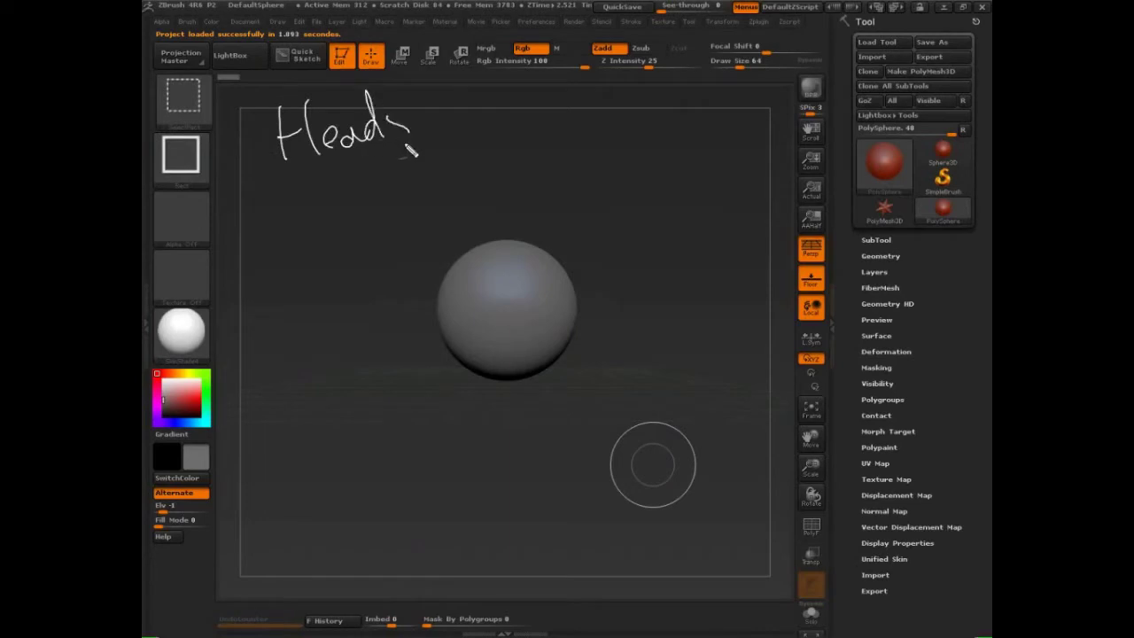
{"action": "mouse_move", "coordinate": [239, 159]}
{"action": "left_mouse_down"}
{"action": "mouse_move", "coordinate": [282, 154]}
{"action": "mouse_move", "coordinate": [262, 163]}
{"action": "left_mouse_up"}
{"action": "left_click_drag", "start_coordinate": [288, 188], "coordinate": [303, 188]}
{"action": "mouse_move", "coordinate": [325, 168]}
{"action": "left_mouse_down"}
{"action": "mouse_move", "coordinate": [329, 189]}
{"action": "mouse_move", "coordinate": [410, 177]}
{"action": "mouse_move", "coordinate": [408, 166]}
{"action": "mouse_move", "coordinate": [418, 178]}
{"action": "mouse_move", "coordinate": [441, 159]}
{"action": "left_mouse_up"}
- Add the bullet "act of sculpting (push/pull)" under "brushes" and turn both bullet dashes into arrows
{"action": "left_click_drag", "start_coordinate": [303, 216], "coordinate": [319, 214]}
{"action": "left_click_drag", "start_coordinate": [351, 205], "coordinate": [376, 212]}
{"action": "mouse_move", "coordinate": [365, 196]}
{"action": "left_mouse_down"}
{"action": "mouse_move", "coordinate": [404, 191]}
{"action": "mouse_move", "coordinate": [409, 211]}
{"action": "mouse_move", "coordinate": [458, 195]}
{"action": "mouse_move", "coordinate": [479, 162]}
{"action": "mouse_move", "coordinate": [544, 168]}
{"action": "mouse_move", "coordinate": [601, 108]}
{"action": "mouse_move", "coordinate": [616, 120]}
{"action": "mouse_move", "coordinate": [658, 82]}
{"action": "mouse_move", "coordinate": [671, 109]}
{"action": "left_mouse_up"}
{"action": "left_click_drag", "start_coordinate": [544, 125], "coordinate": [537, 163]}
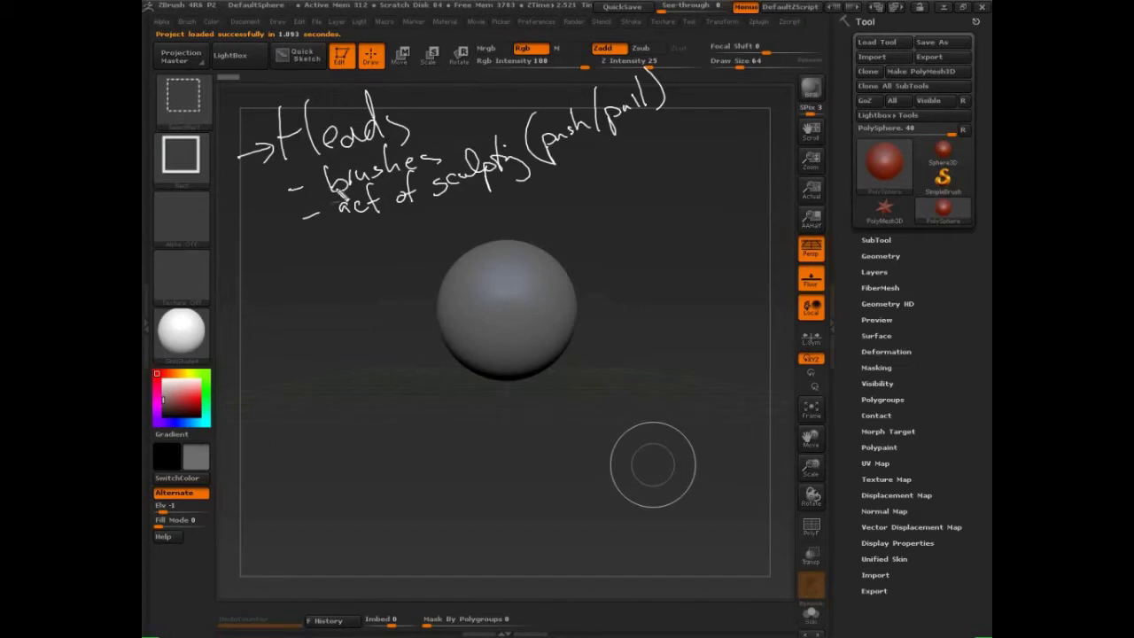
{"action": "left_click_drag", "start_coordinate": [301, 183], "coordinate": [310, 221]}
- Write a second arrowed heading "Body" with the bullets "Measurements" and "maquette sculpting" below it
{"action": "mouse_move", "coordinate": [249, 331]}
{"action": "left_mouse_down"}
{"action": "mouse_move", "coordinate": [288, 320]}
{"action": "mouse_move", "coordinate": [271, 333]}
{"action": "left_mouse_up"}
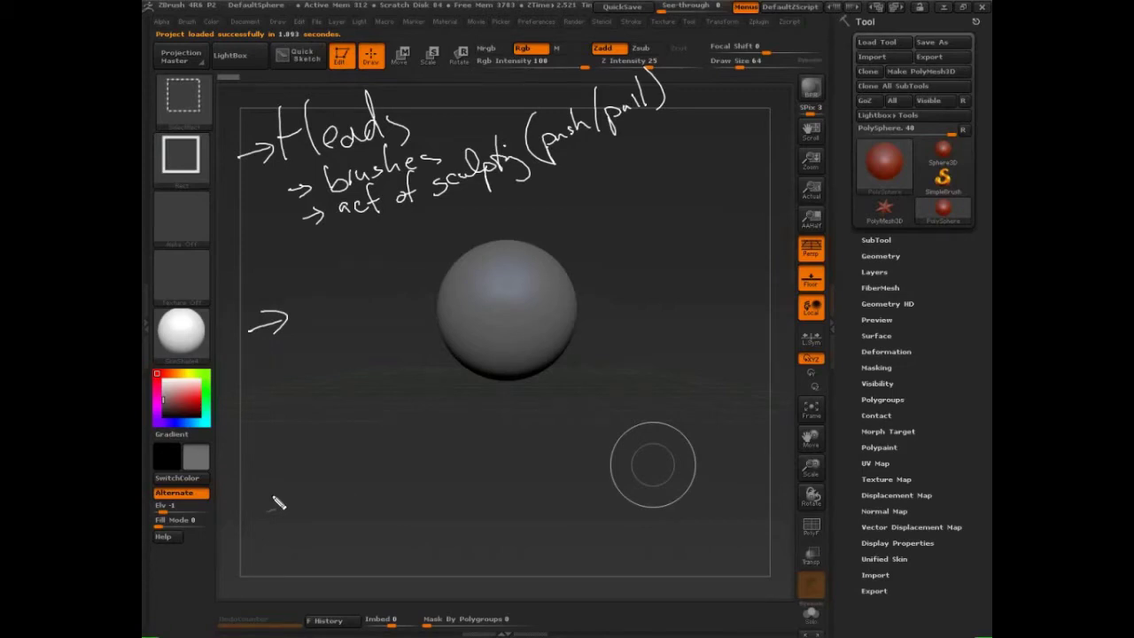
{"action": "mouse_move", "coordinate": [305, 270]}
{"action": "left_mouse_down"}
{"action": "mouse_move", "coordinate": [306, 296]}
{"action": "mouse_move", "coordinate": [376, 293]}
{"action": "mouse_move", "coordinate": [382, 250]}
{"action": "mouse_move", "coordinate": [390, 329]}
{"action": "left_mouse_up"}
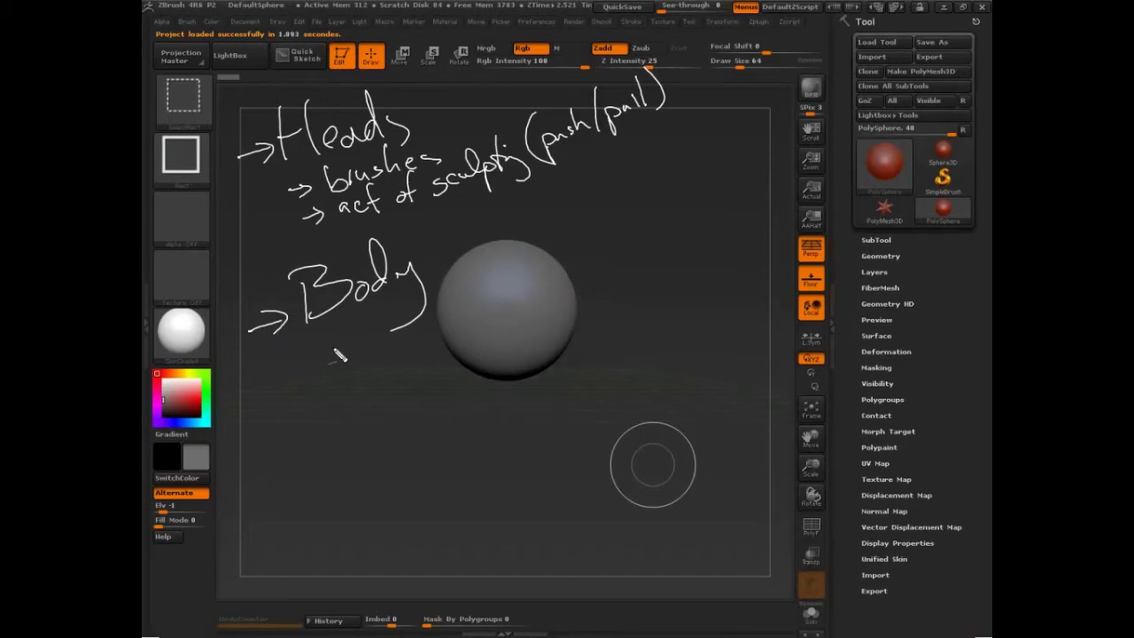
{"action": "left_click_drag", "start_coordinate": [337, 359], "coordinate": [352, 360]}
{"action": "left_click_drag", "start_coordinate": [364, 363], "coordinate": [560, 300]}
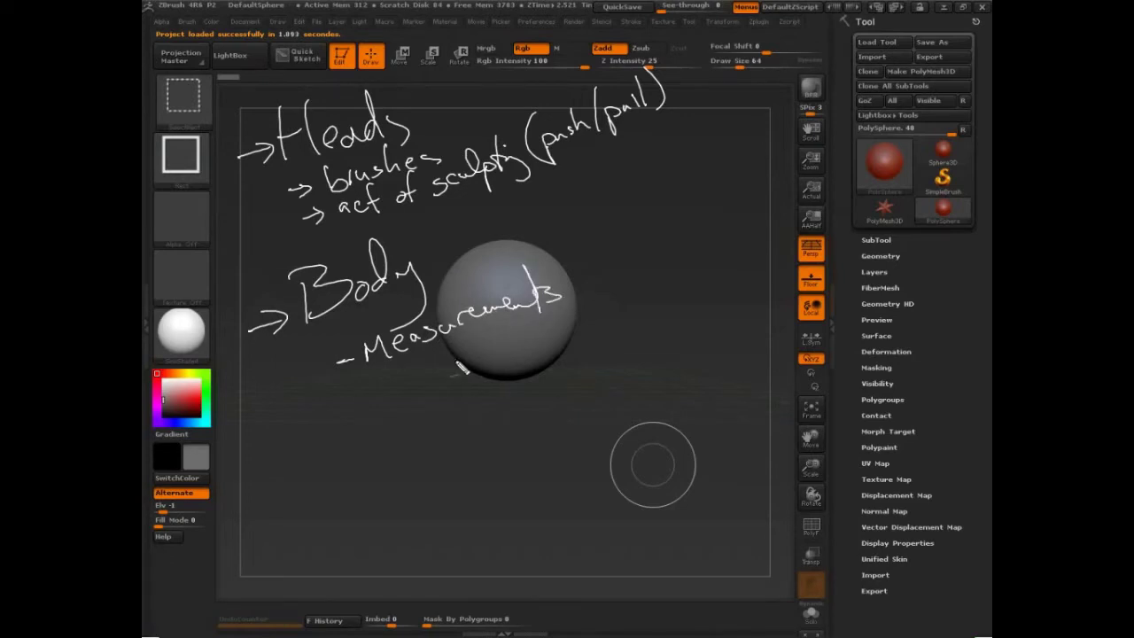
{"action": "mouse_move", "coordinate": [338, 400]}
{"action": "left_mouse_down"}
{"action": "mouse_move", "coordinate": [443, 379]}
{"action": "mouse_move", "coordinate": [460, 386]}
{"action": "mouse_move", "coordinate": [480, 363]}
{"action": "mouse_move", "coordinate": [502, 376]}
{"action": "mouse_move", "coordinate": [496, 341]}
{"action": "mouse_move", "coordinate": [501, 372]}
{"action": "mouse_move", "coordinate": [527, 358]}
{"action": "left_mouse_up"}
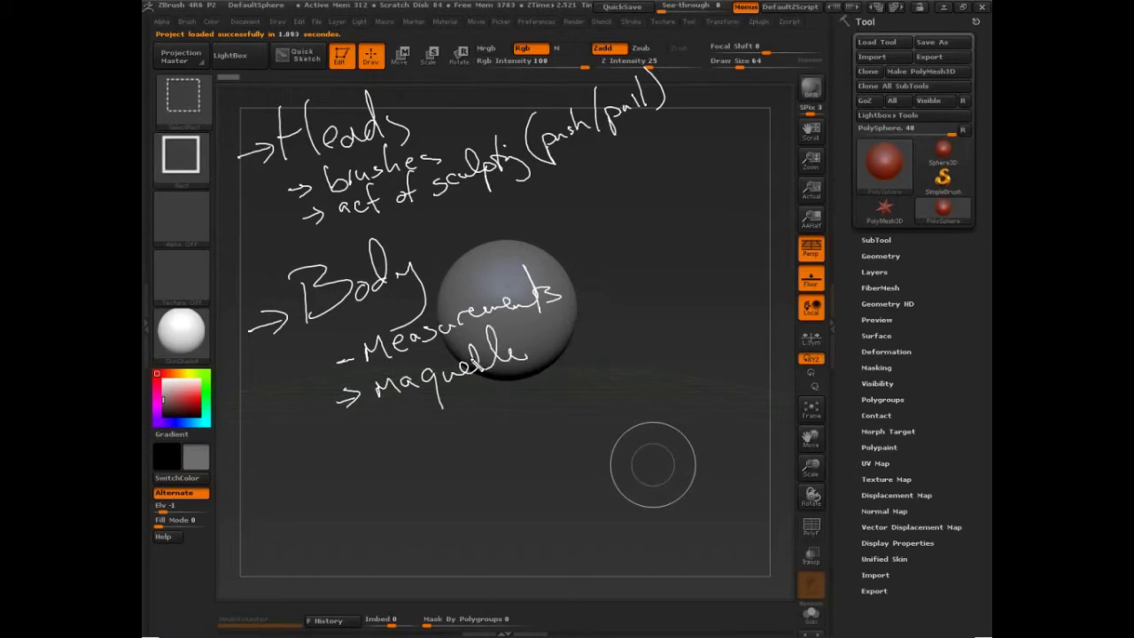
{"action": "mouse_move", "coordinate": [461, 347]}
{"action": "left_mouse_down"}
{"action": "mouse_move", "coordinate": [610, 335]}
{"action": "mouse_move", "coordinate": [620, 352]}
{"action": "mouse_move", "coordinate": [664, 332]}
{"action": "mouse_move", "coordinate": [644, 309]}
{"action": "left_mouse_up"}
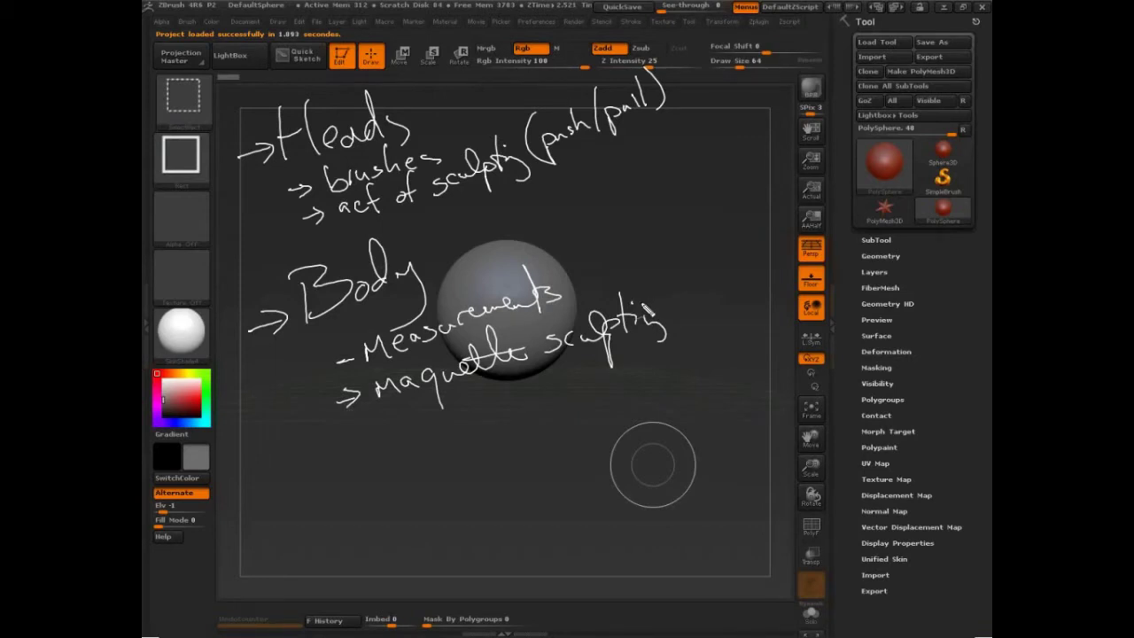
- Write "Insert sphere" under "maquette sculpting" and sketch a simple standing mannequin figure beside the Heads notes
{"action": "mouse_move", "coordinate": [475, 388]}
{"action": "left_mouse_down"}
{"action": "mouse_move", "coordinate": [506, 399]}
{"action": "mouse_move", "coordinate": [571, 376]}
{"action": "mouse_move", "coordinate": [622, 383]}
{"action": "mouse_move", "coordinate": [677, 354]}
{"action": "left_mouse_up"}
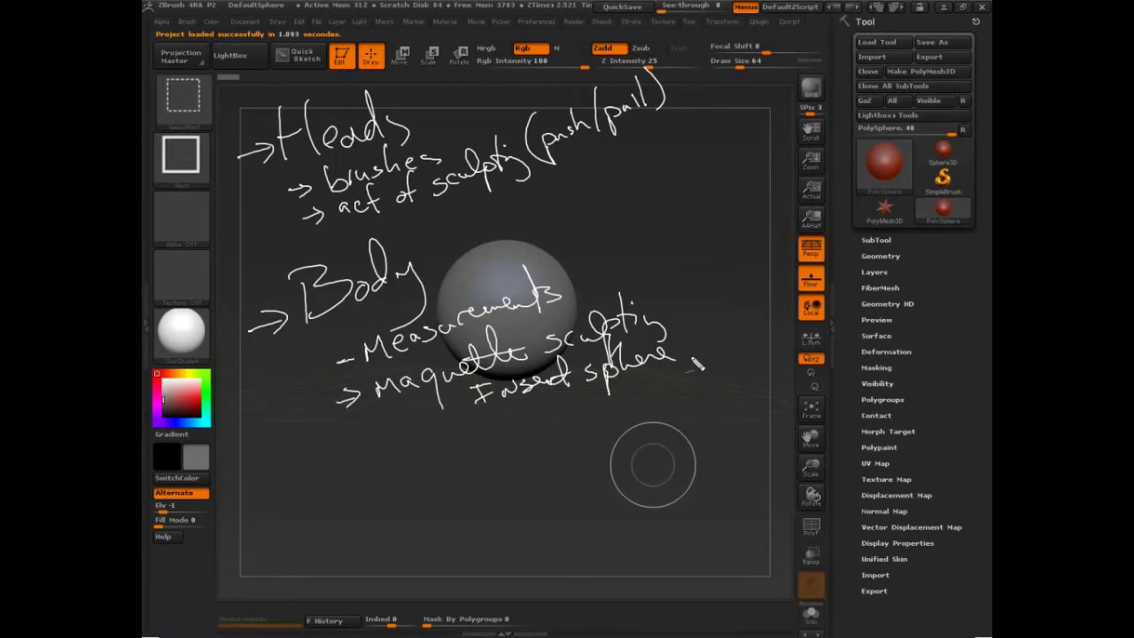
{"action": "mouse_move", "coordinate": [727, 164]}
{"action": "left_mouse_down"}
{"action": "mouse_move", "coordinate": [724, 255]}
{"action": "mouse_move", "coordinate": [746, 289]}
{"action": "mouse_move", "coordinate": [742, 311]}
{"action": "mouse_move", "coordinate": [751, 307]}
{"action": "mouse_move", "coordinate": [728, 305]}
{"action": "mouse_move", "coordinate": [664, 215]}
{"action": "mouse_move", "coordinate": [785, 215]}
{"action": "left_mouse_up"}
{"action": "left_click_drag", "start_coordinate": [719, 155], "coordinate": [725, 134]}
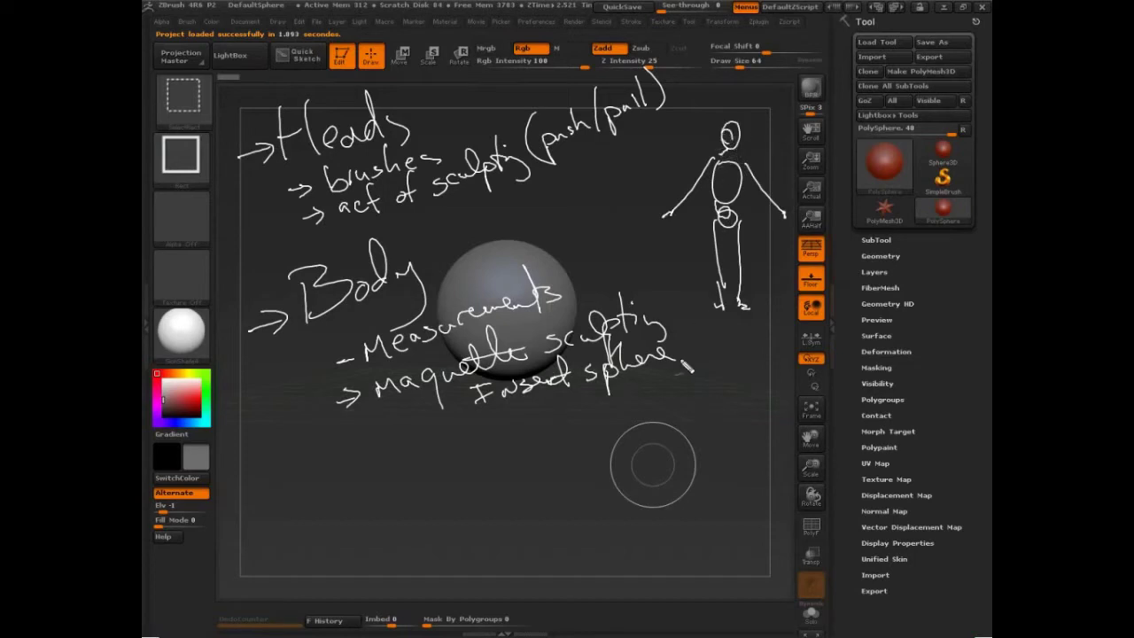
- Add feet, rib cage cross lines, a boxed torso and an angular pelvis to the standing mannequin sketch
{"action": "mouse_move", "coordinate": [718, 296]}
{"action": "left_mouse_down"}
{"action": "mouse_move", "coordinate": [722, 318]}
{"action": "mouse_move", "coordinate": [753, 310]}
{"action": "left_mouse_up"}
{"action": "mouse_move", "coordinate": [713, 182]}
{"action": "left_mouse_down"}
{"action": "mouse_move", "coordinate": [741, 184]}
{"action": "mouse_move", "coordinate": [726, 216]}
{"action": "left_mouse_up"}
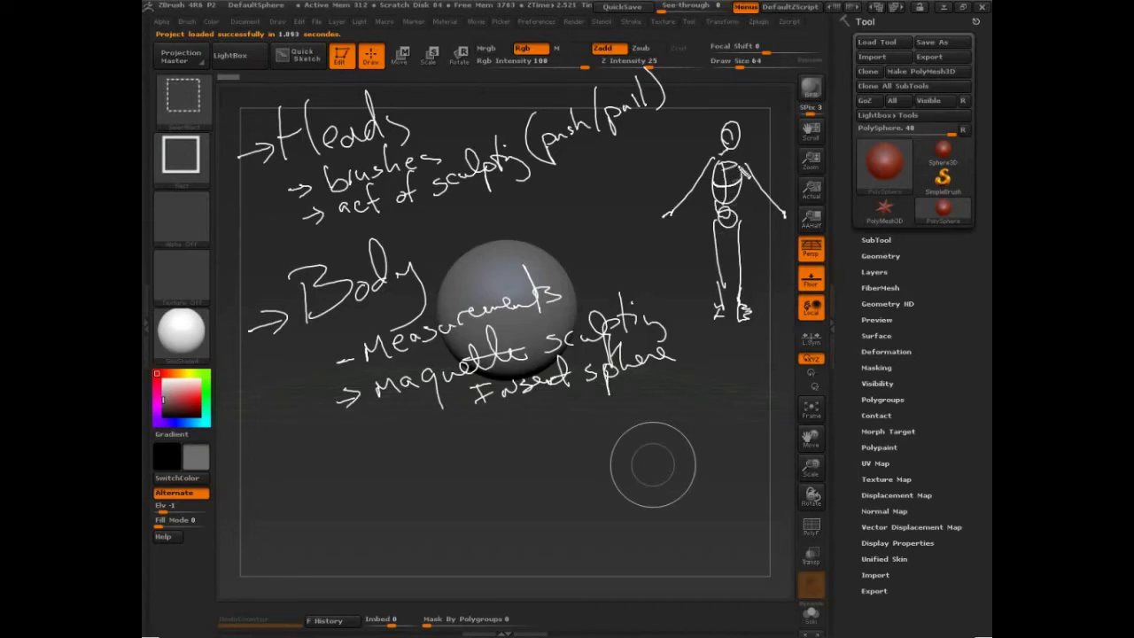
{"action": "mouse_move", "coordinate": [714, 166]}
{"action": "left_mouse_down"}
{"action": "mouse_move", "coordinate": [739, 165]}
{"action": "mouse_move", "coordinate": [725, 207]}
{"action": "mouse_move", "coordinate": [739, 204]}
{"action": "left_mouse_up"}
{"action": "mouse_move", "coordinate": [751, 166]}
{"action": "left_mouse_down"}
{"action": "mouse_move", "coordinate": [740, 215]}
{"action": "mouse_move", "coordinate": [714, 241]}
{"action": "mouse_move", "coordinate": [749, 249]}
{"action": "left_mouse_up"}
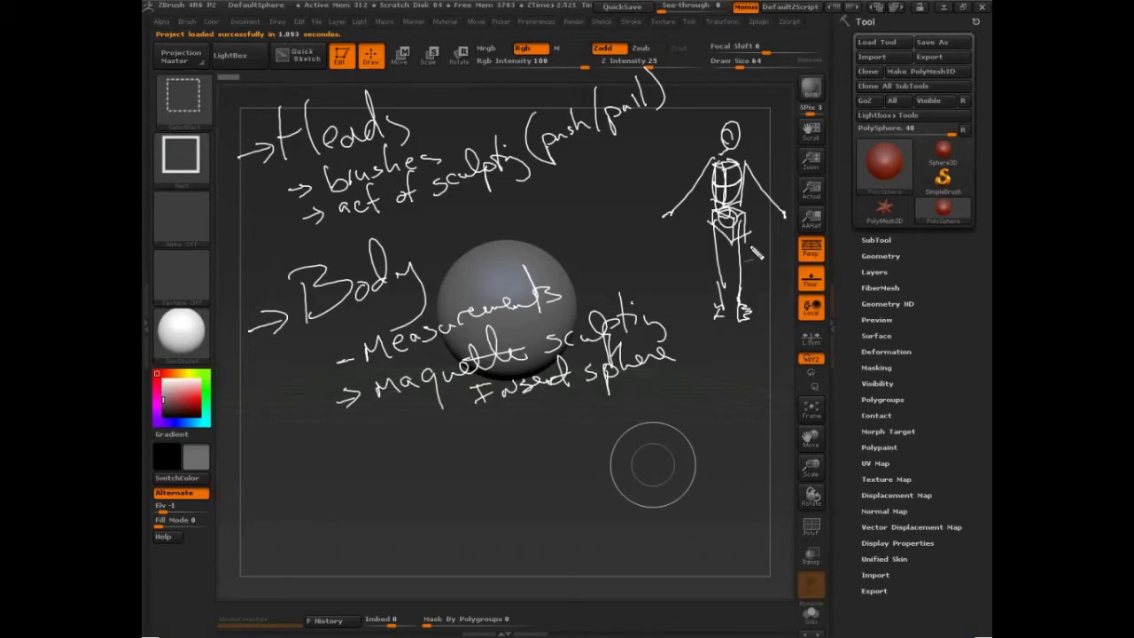
- Draw a curved arrow pointing back to "Measurements", write "transpose" above it and add "In Pose" below "Insert sphere"
{"action": "mouse_move", "coordinate": [656, 312]}
{"action": "left_mouse_down"}
{"action": "mouse_move", "coordinate": [589, 284]}
{"action": "mouse_move", "coordinate": [575, 301]}
{"action": "left_mouse_up"}
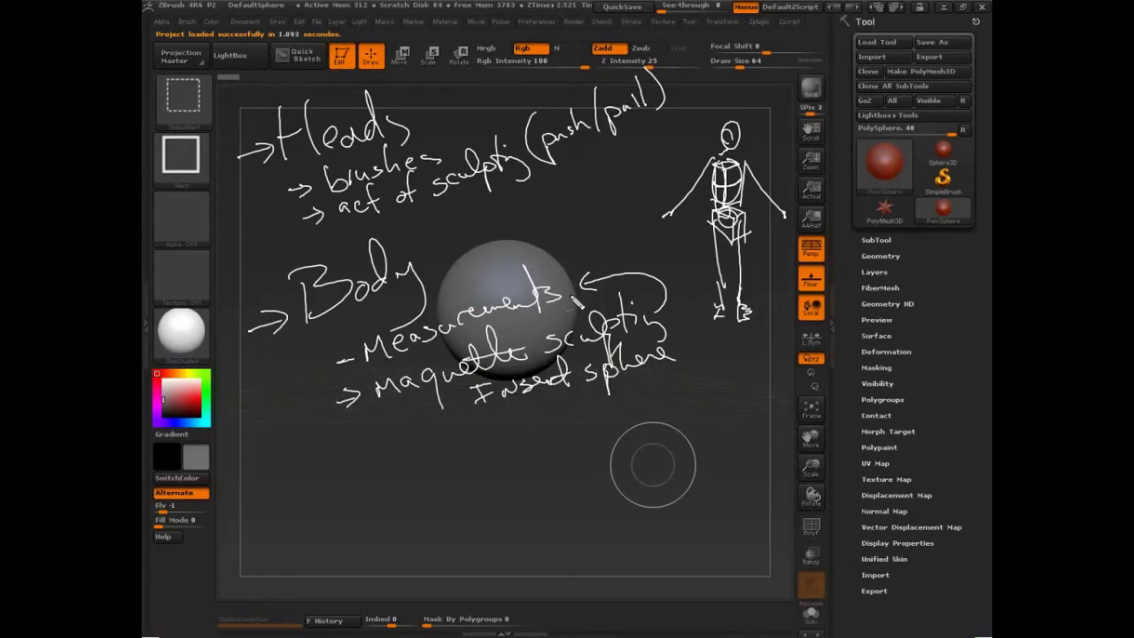
{"action": "mouse_move", "coordinate": [551, 249]}
{"action": "left_mouse_down"}
{"action": "mouse_move", "coordinate": [558, 270]}
{"action": "mouse_move", "coordinate": [576, 253]}
{"action": "mouse_move", "coordinate": [606, 254]}
{"action": "mouse_move", "coordinate": [637, 228]}
{"action": "mouse_move", "coordinate": [660, 230]}
{"action": "left_mouse_up"}
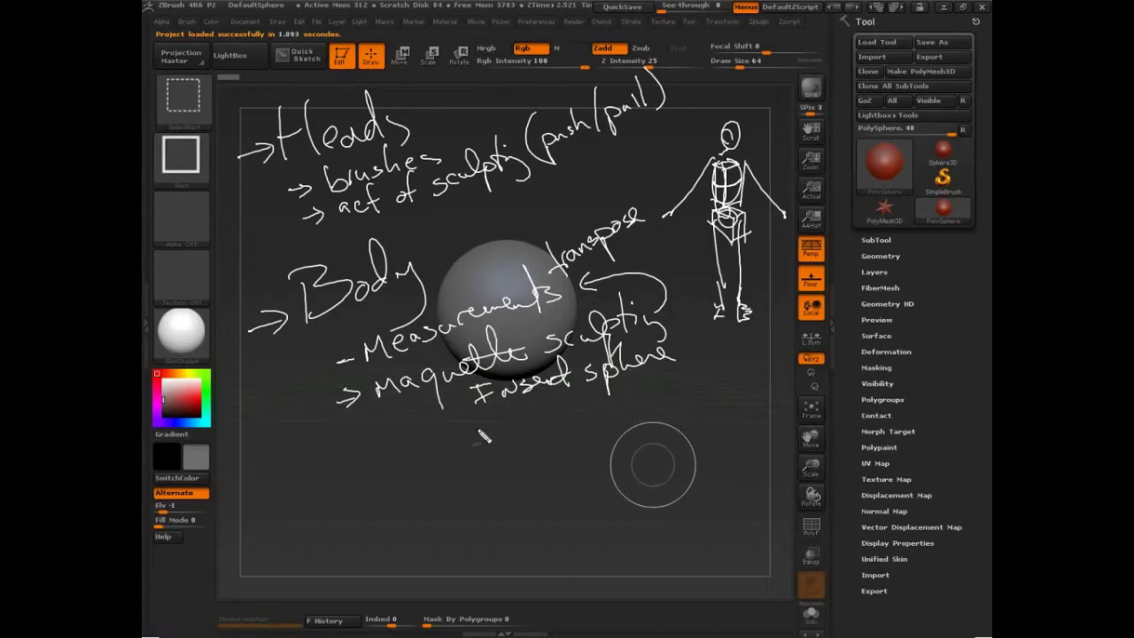
{"action": "mouse_move", "coordinate": [478, 424]}
{"action": "left_mouse_down"}
{"action": "mouse_move", "coordinate": [507, 434]}
{"action": "mouse_move", "coordinate": [631, 410]}
{"action": "left_mouse_up"}
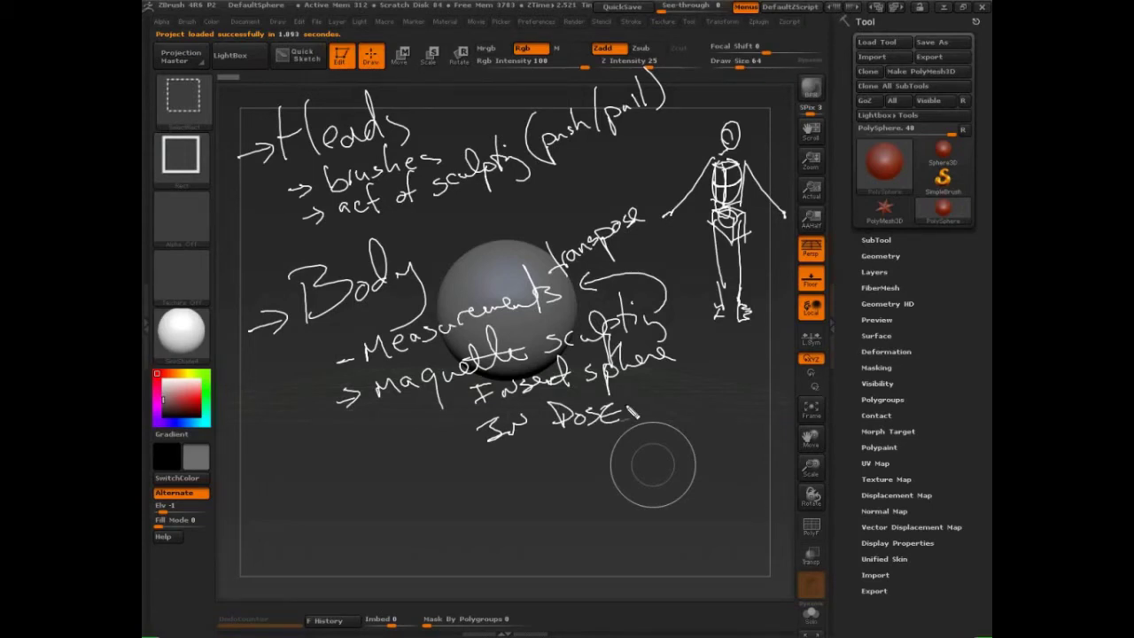
- Write the arrowed bullet "Polygroups" below the Body notes and outline the mannequin's arms with curved strokes
{"action": "left_click_drag", "start_coordinate": [377, 500], "coordinate": [403, 491]}
{"action": "left_click_drag", "start_coordinate": [390, 485], "coordinate": [391, 503]}
{"action": "mouse_move", "coordinate": [661, 194]}
{"action": "left_mouse_down"}
{"action": "mouse_move", "coordinate": [653, 215]}
{"action": "mouse_move", "coordinate": [678, 238]}
{"action": "mouse_move", "coordinate": [711, 161]}
{"action": "mouse_move", "coordinate": [686, 159]}
{"action": "left_mouse_up"}
{"action": "mouse_move", "coordinate": [760, 147]}
{"action": "left_mouse_down"}
{"action": "mouse_move", "coordinate": [745, 164]}
{"action": "mouse_move", "coordinate": [782, 246]}
{"action": "mouse_move", "coordinate": [763, 158]}
{"action": "left_mouse_up"}
{"action": "mouse_move", "coordinate": [426, 502]}
{"action": "left_mouse_down"}
{"action": "mouse_move", "coordinate": [434, 483]}
{"action": "mouse_move", "coordinate": [481, 496]}
{"action": "mouse_move", "coordinate": [499, 528]}
{"action": "mouse_move", "coordinate": [524, 492]}
{"action": "mouse_move", "coordinate": [574, 469]}
{"action": "mouse_move", "coordinate": [578, 498]}
{"action": "left_mouse_up"}
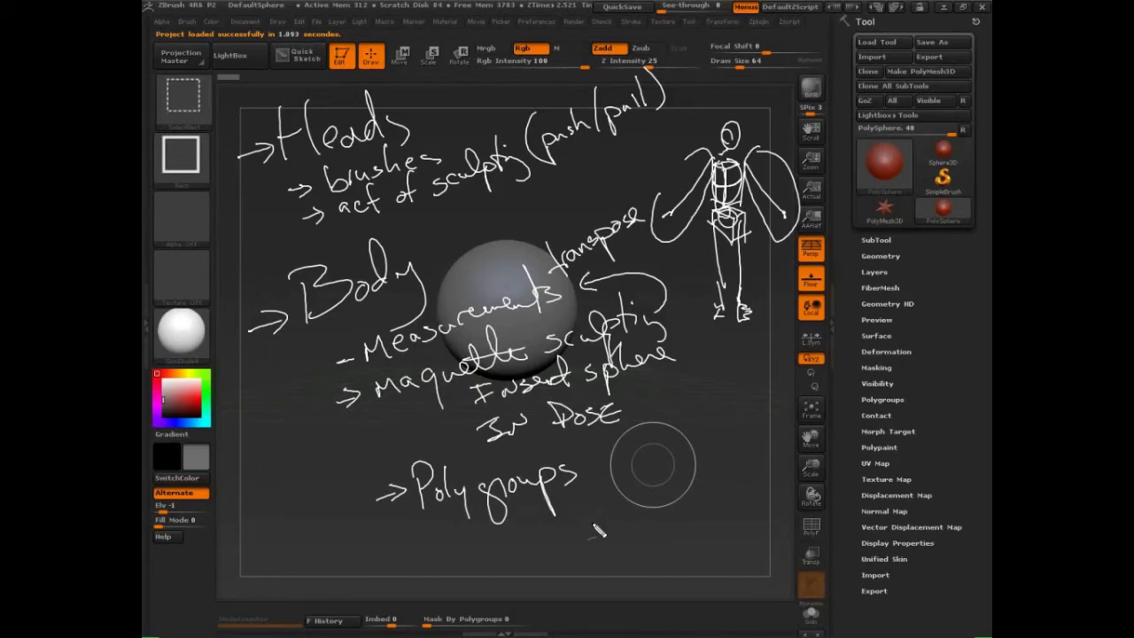
- Add an arrowed bullet "Dynamesh" and a dashed bullet "Subtools" below "Polygroups"
{"action": "mouse_move", "coordinate": [388, 556]}
{"action": "left_mouse_down"}
{"action": "mouse_move", "coordinate": [415, 552]}
{"action": "mouse_move", "coordinate": [409, 559]}
{"action": "left_mouse_up"}
{"action": "left_click_drag", "start_coordinate": [437, 529], "coordinate": [440, 564]}
{"action": "mouse_move", "coordinate": [439, 532]}
{"action": "left_mouse_down"}
{"action": "mouse_move", "coordinate": [450, 564]}
{"action": "mouse_move", "coordinate": [611, 524]}
{"action": "left_mouse_up"}
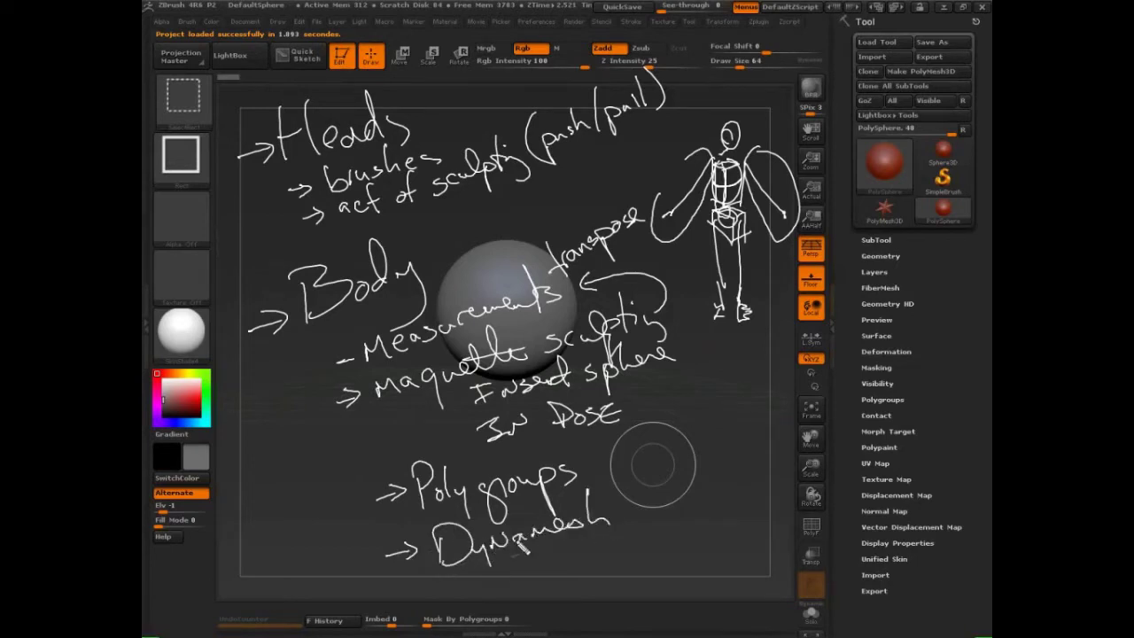
{"action": "left_click_drag", "start_coordinate": [404, 594], "coordinate": [424, 591]}
{"action": "mouse_move", "coordinate": [484, 572]}
{"action": "left_mouse_down"}
{"action": "mouse_move", "coordinate": [457, 592]}
{"action": "mouse_move", "coordinate": [590, 567]}
{"action": "mouse_move", "coordinate": [600, 581]}
{"action": "left_mouse_up"}
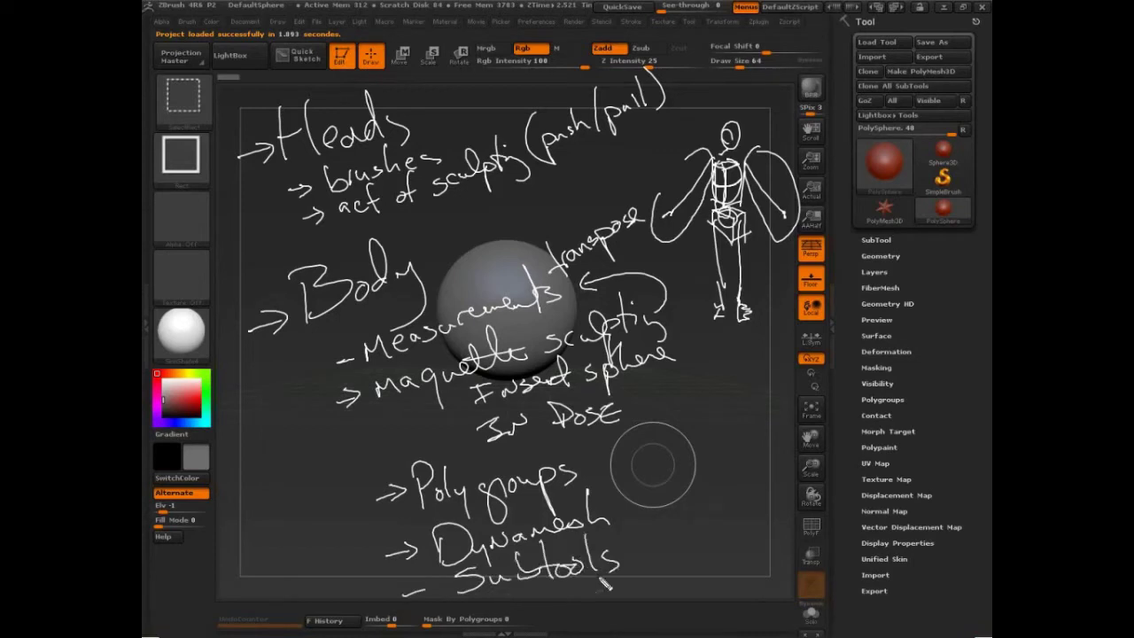
- Emphasize "Dynamesh" and "Subtools" with circles, adding an arrow and underline to "Subtools", and mark the "Measurements" bullet
{"action": "mouse_move", "coordinate": [669, 550]}
{"action": "left_mouse_down"}
{"action": "mouse_move", "coordinate": [635, 559]}
{"action": "mouse_move", "coordinate": [652, 566]}
{"action": "left_mouse_up"}
{"action": "mouse_move", "coordinate": [474, 616]}
{"action": "left_mouse_down"}
{"action": "mouse_move", "coordinate": [647, 598]}
{"action": "mouse_move", "coordinate": [465, 615]}
{"action": "left_mouse_up"}
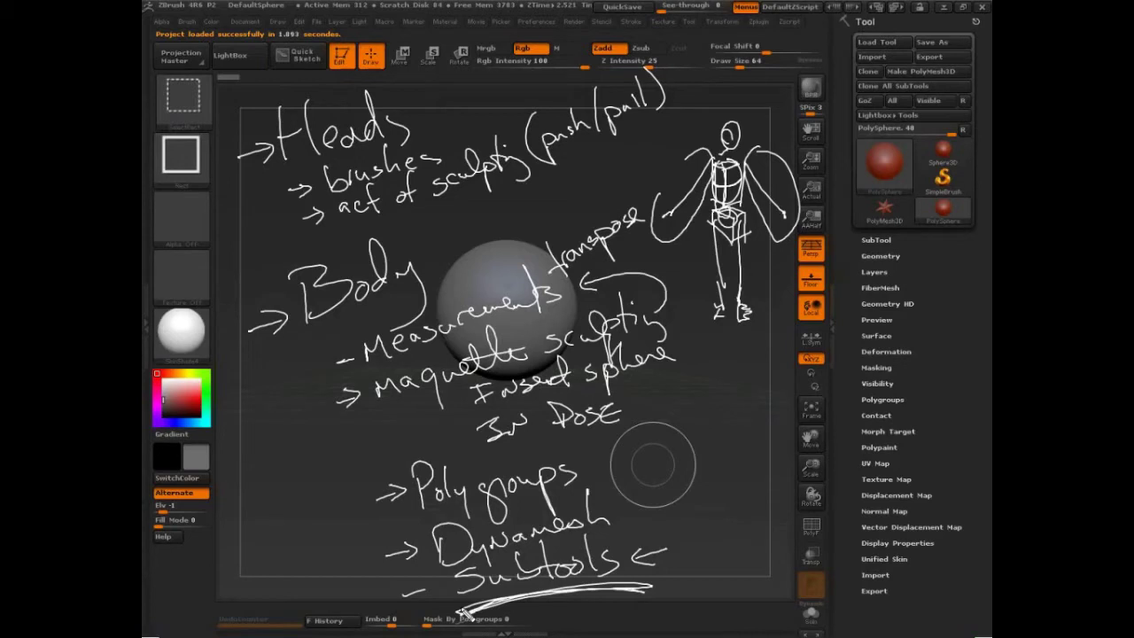
{"action": "mouse_move", "coordinate": [611, 494]}
{"action": "left_mouse_down"}
{"action": "mouse_move", "coordinate": [491, 505]}
{"action": "mouse_move", "coordinate": [378, 553]}
{"action": "mouse_move", "coordinate": [513, 493]}
{"action": "left_mouse_up"}
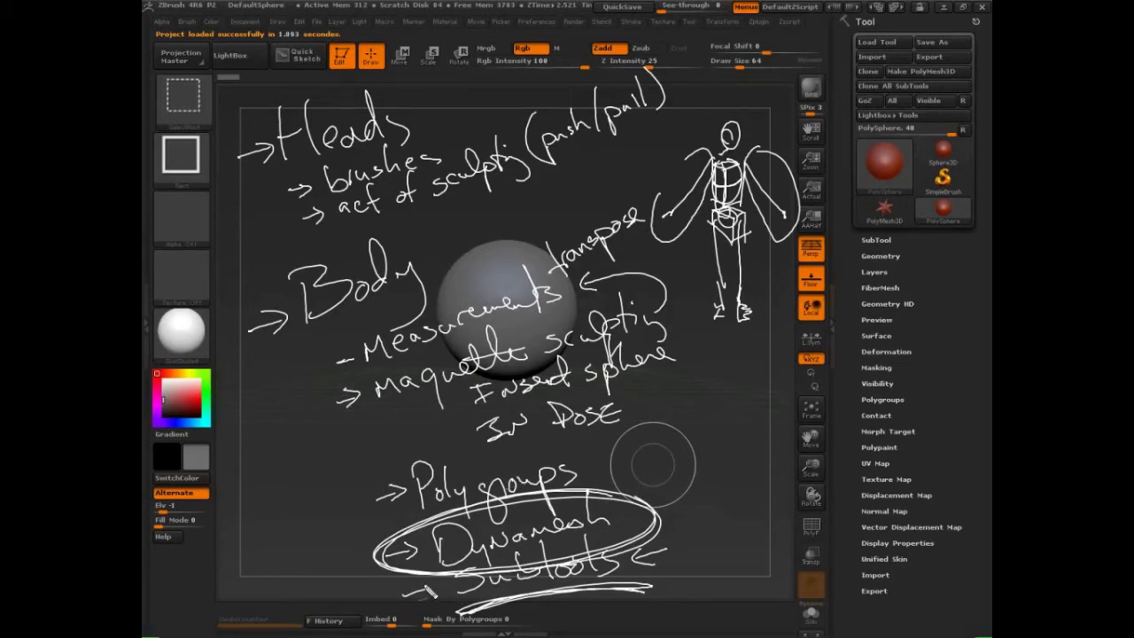
{"action": "left_click_drag", "start_coordinate": [433, 587], "coordinate": [430, 599]}
{"action": "mouse_move", "coordinate": [629, 540]}
{"action": "left_mouse_down"}
{"action": "mouse_move", "coordinate": [422, 580]}
{"action": "mouse_move", "coordinate": [659, 542]}
{"action": "left_mouse_up"}
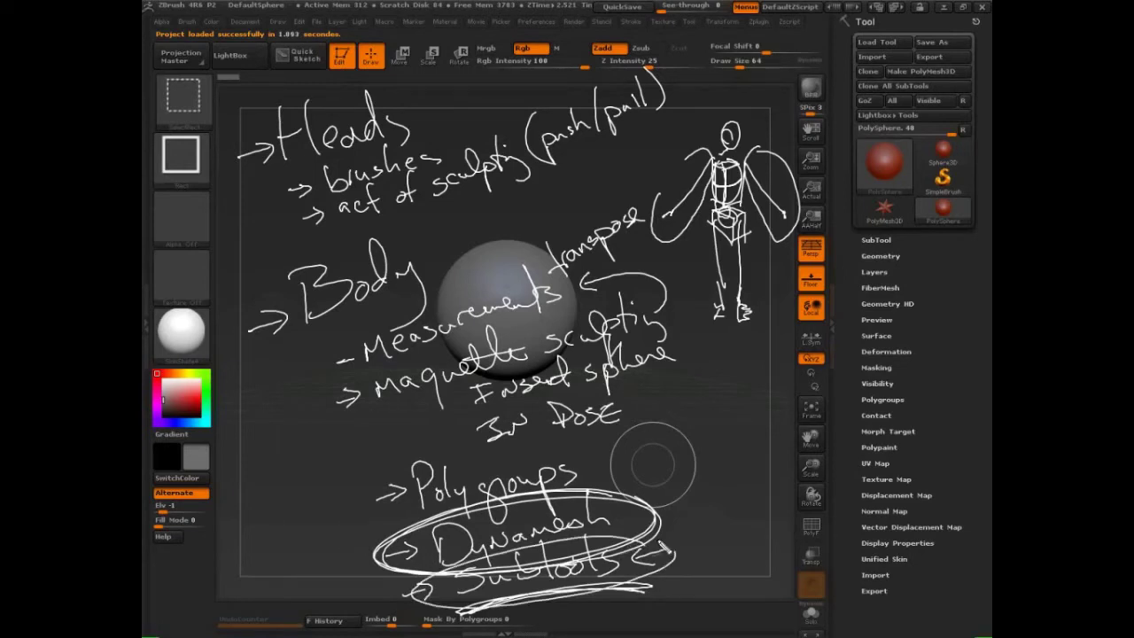
{"action": "left_click_drag", "start_coordinate": [659, 542], "coordinate": [447, 572]}
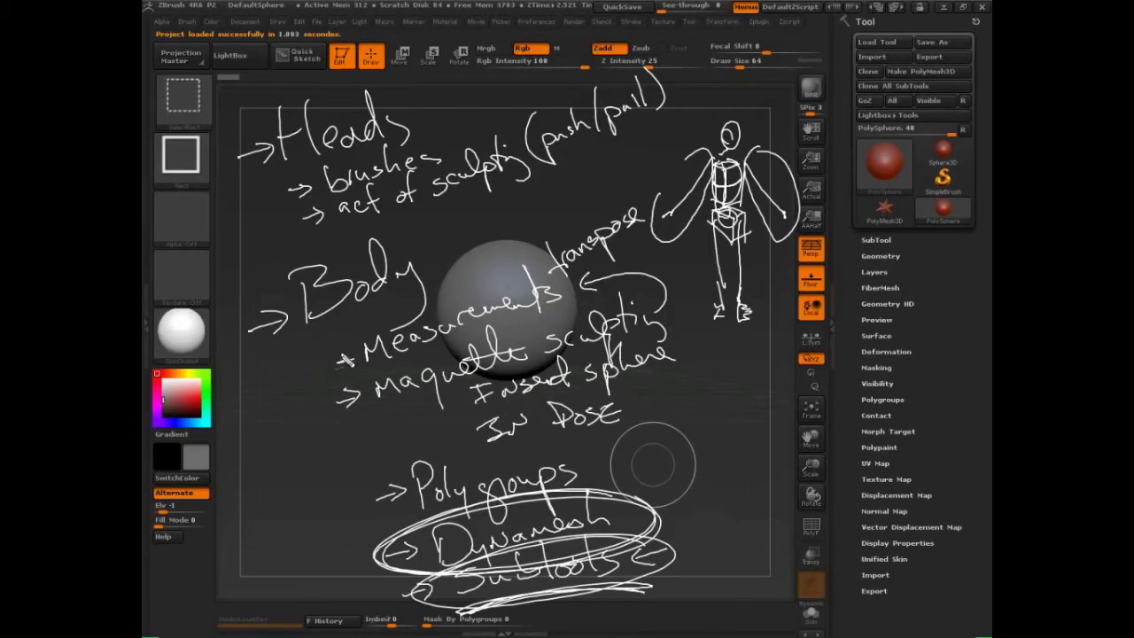
{"action": "left_click_drag", "start_coordinate": [341, 352], "coordinate": [346, 361]}
- Clear the course notes, write "8 head" above the sphere and clear that annotation as well
{"action": "key", "text": "Escape"}
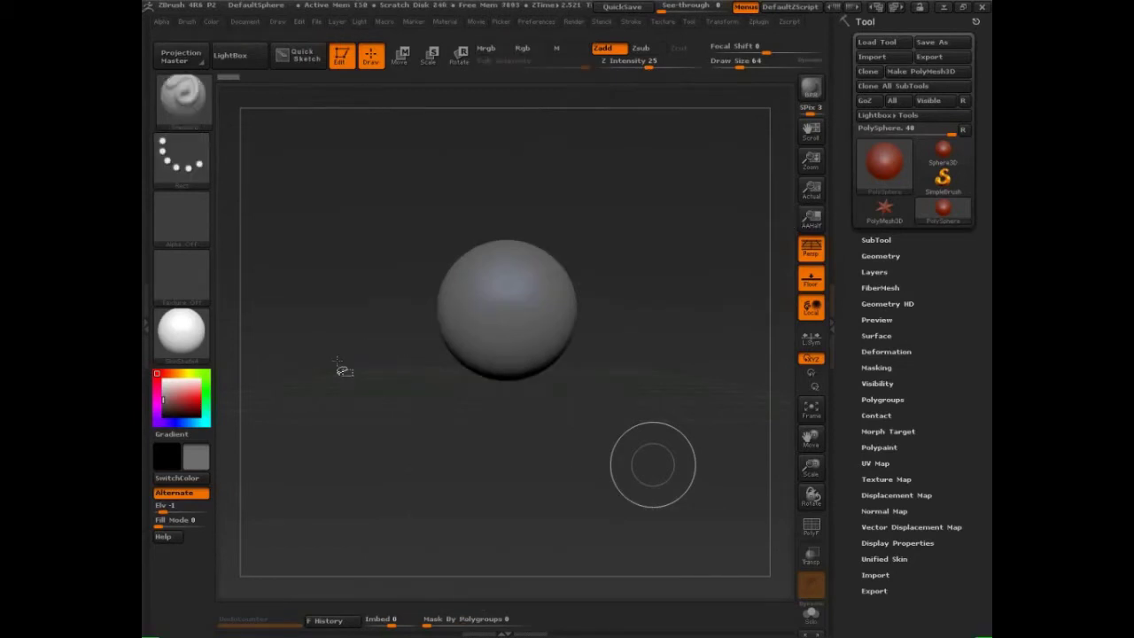
{"action": "mouse_move", "coordinate": [352, 149]}
{"action": "left_mouse_down"}
{"action": "mouse_move", "coordinate": [369, 125]}
{"action": "mouse_move", "coordinate": [430, 157]}
{"action": "mouse_move", "coordinate": [464, 156]}
{"action": "mouse_move", "coordinate": [499, 122]}
{"action": "mouse_move", "coordinate": [511, 174]}
{"action": "left_mouse_up"}
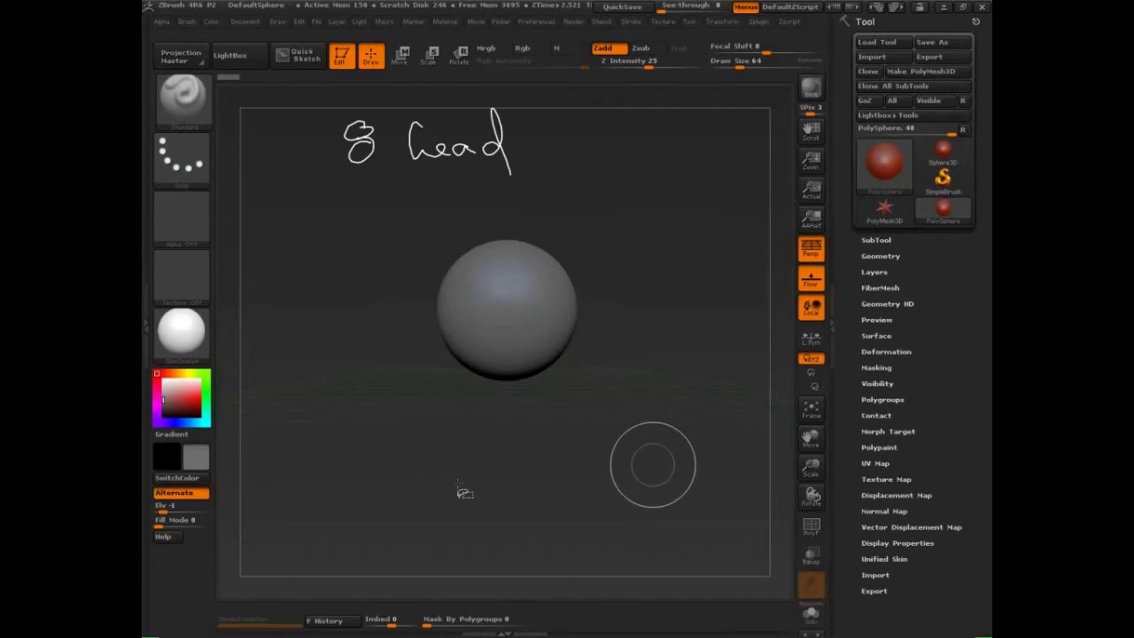
{"action": "key", "text": "Escape"}
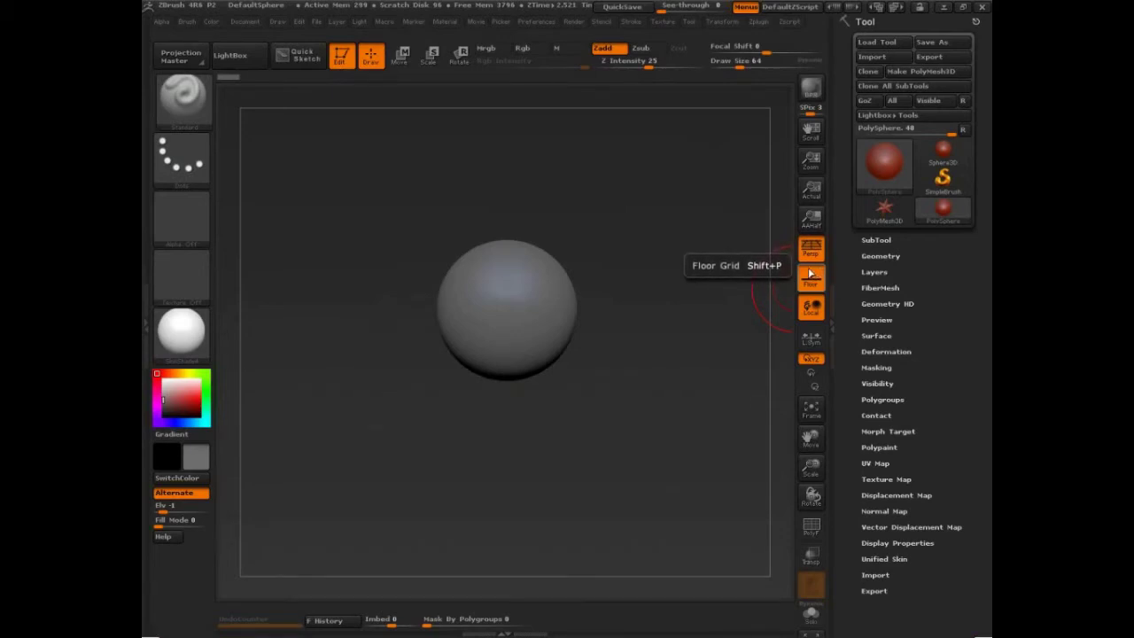
- Toggle the floor grid off and back on repeatedly to check its visibility, leaving it on
{"action": "left_click", "coordinate": [812, 275]}
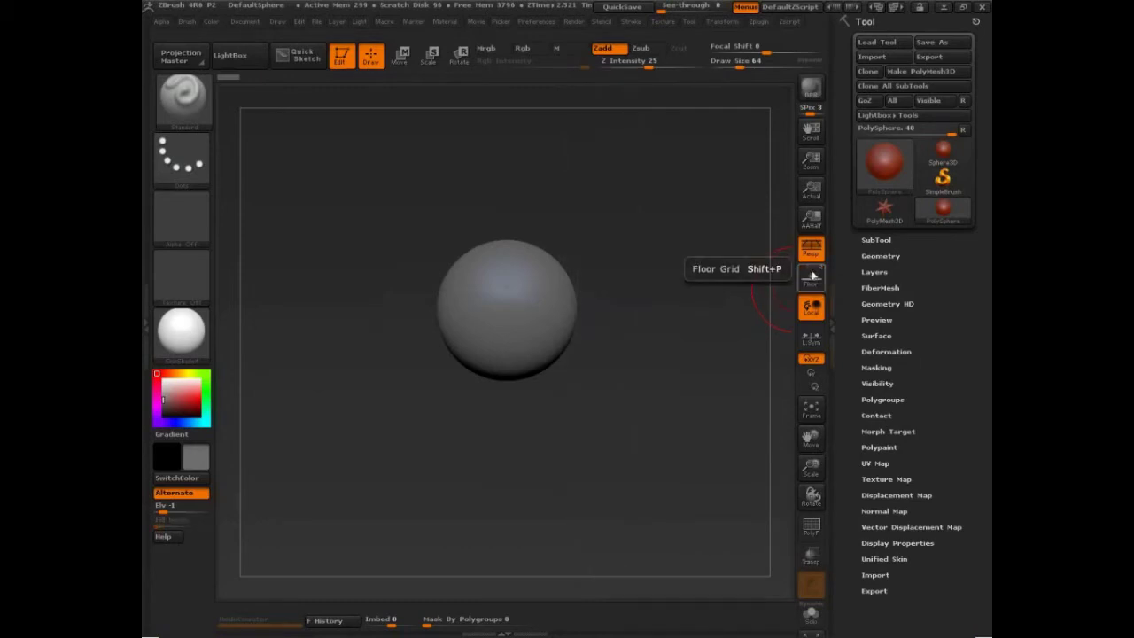
{"action": "left_click", "coordinate": [812, 278]}
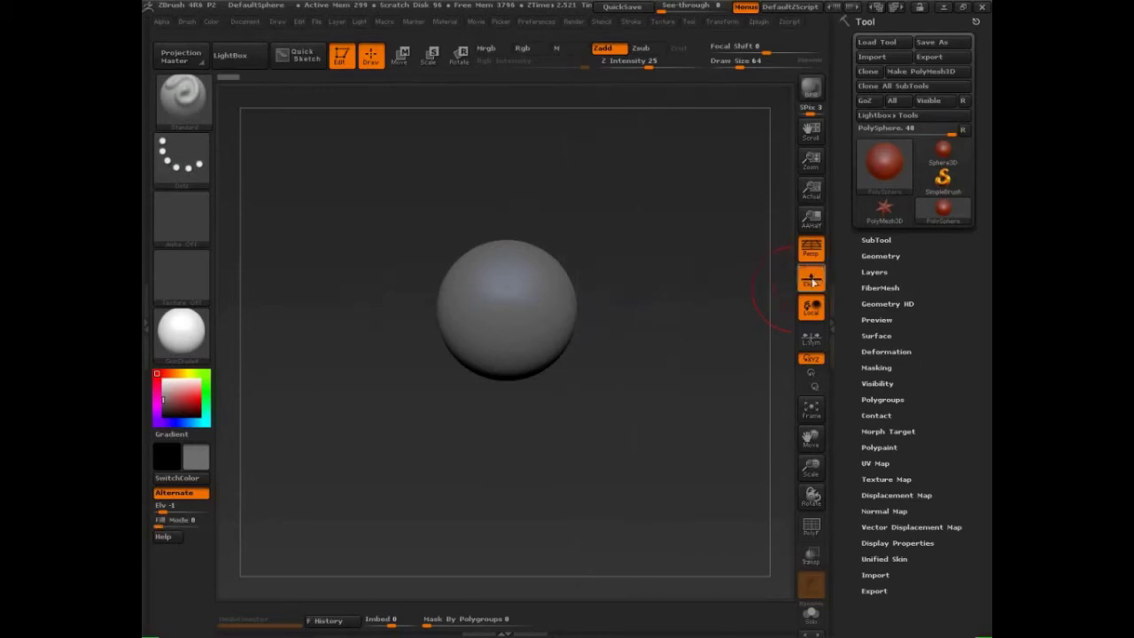
{"action": "left_click", "coordinate": [808, 275]}
{"action": "left_click", "coordinate": [808, 275]}
{"action": "left_click", "coordinate": [810, 274]}
{"action": "left_click", "coordinate": [818, 276]}
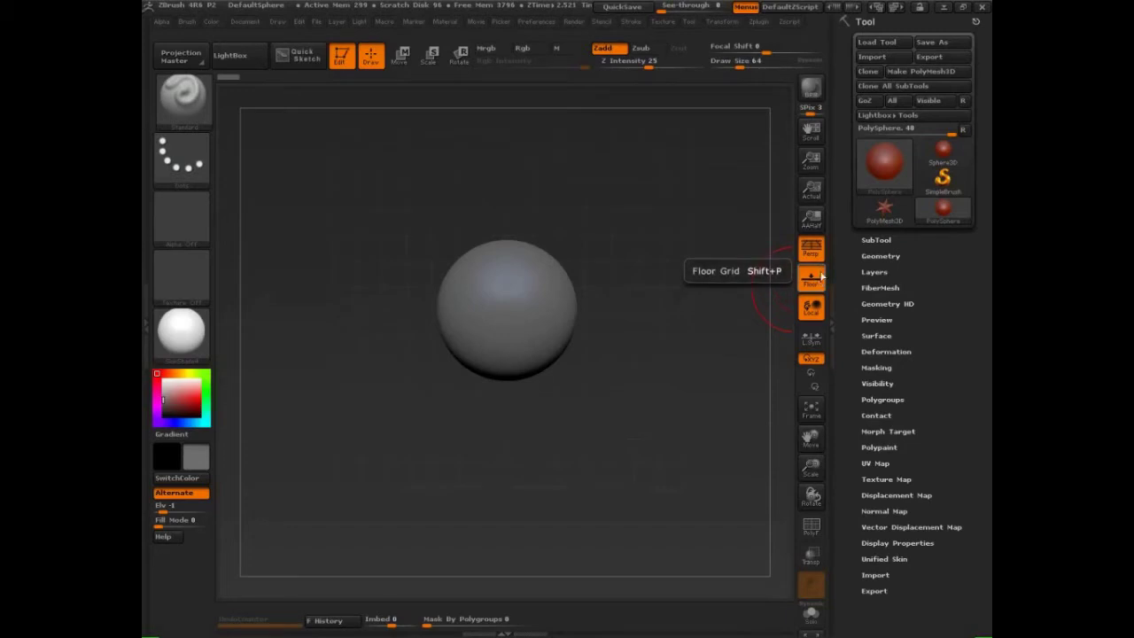
{"action": "left_click", "coordinate": [820, 282]}
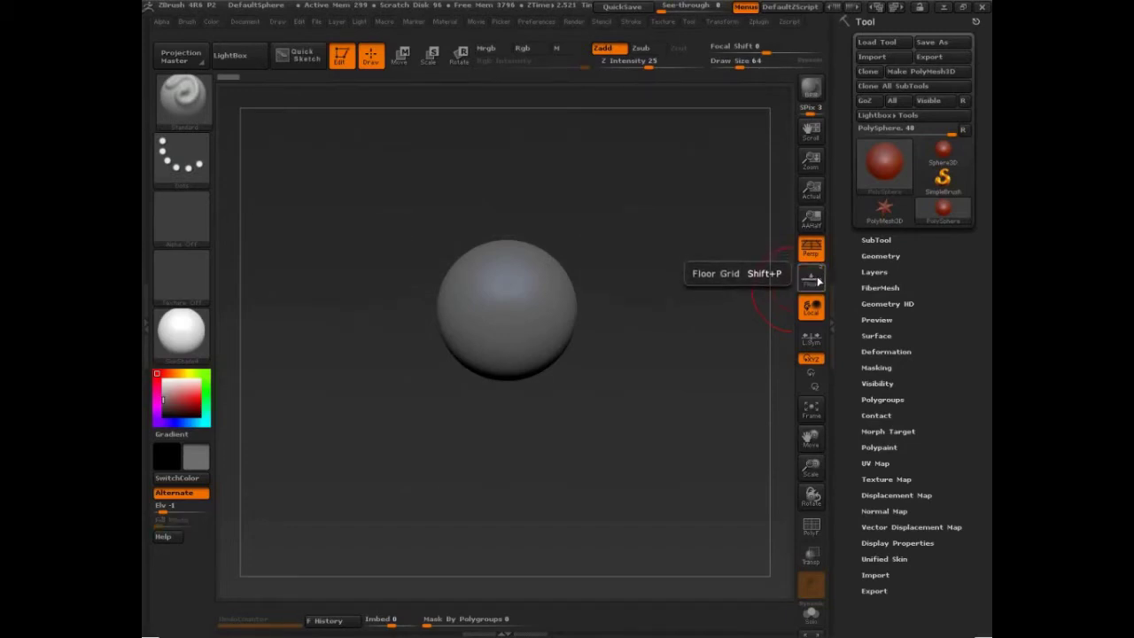
{"action": "left_click", "coordinate": [818, 280]}
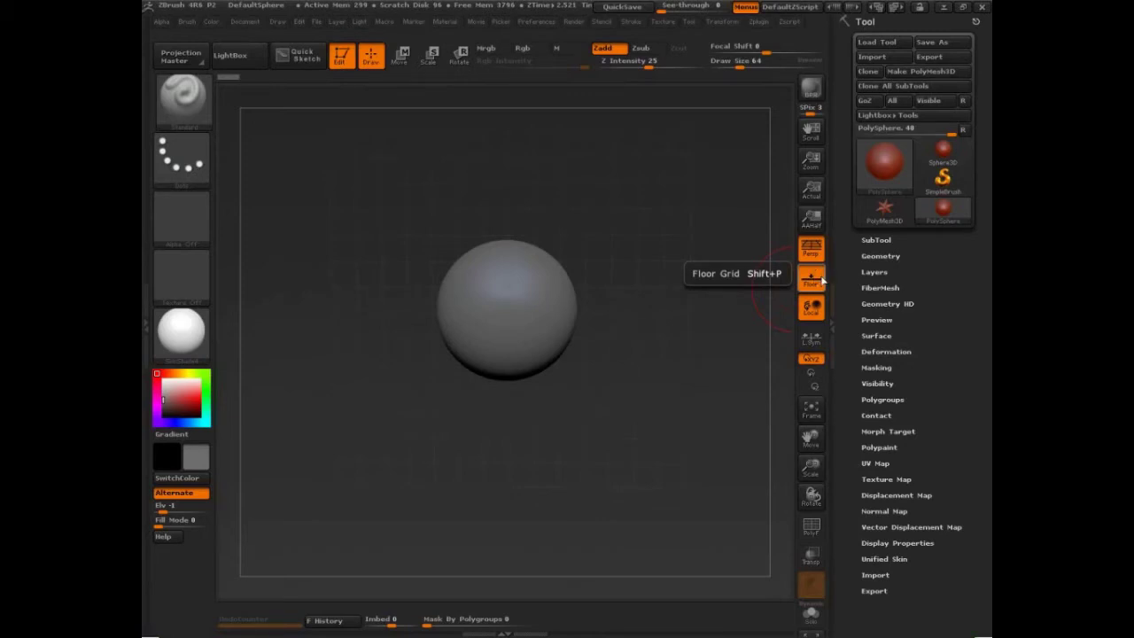
- Examine the Edit and Draw sections of the preferences for a setting that affects how the floor grid shows
{"action": "left_click", "coordinate": [536, 22]}
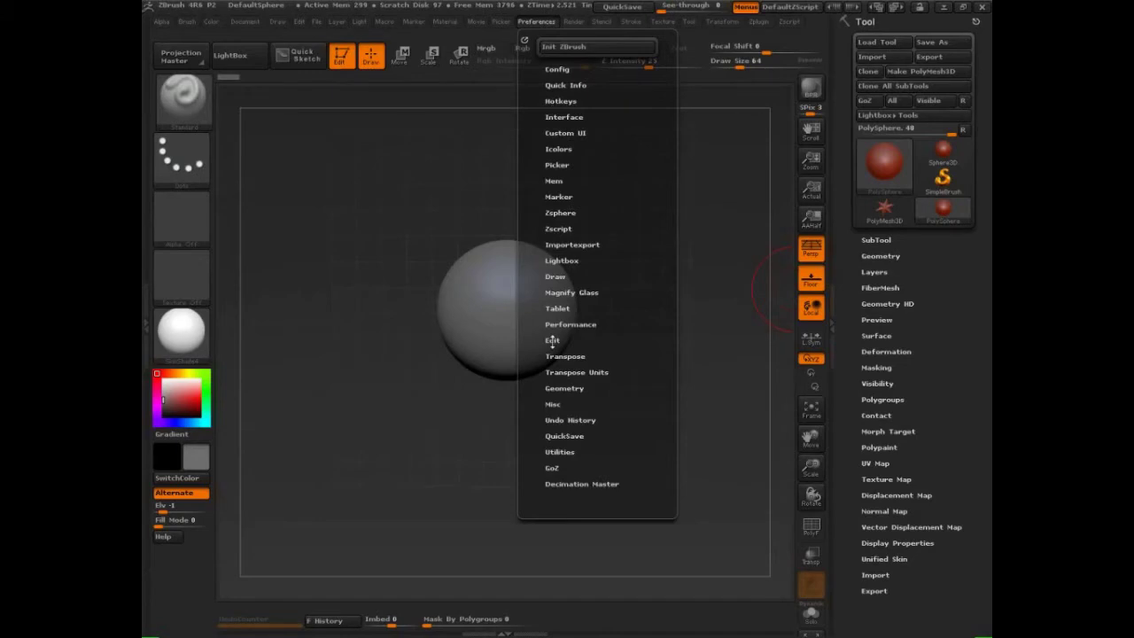
{"action": "left_click", "coordinate": [551, 341]}
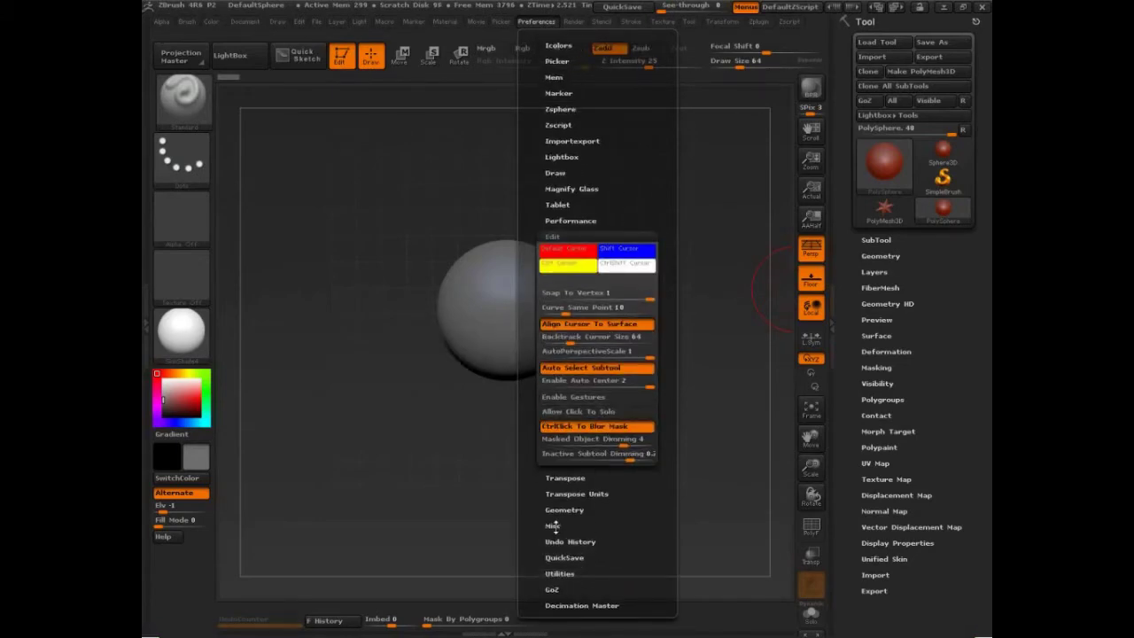
{"action": "left_click", "coordinate": [526, 21]}
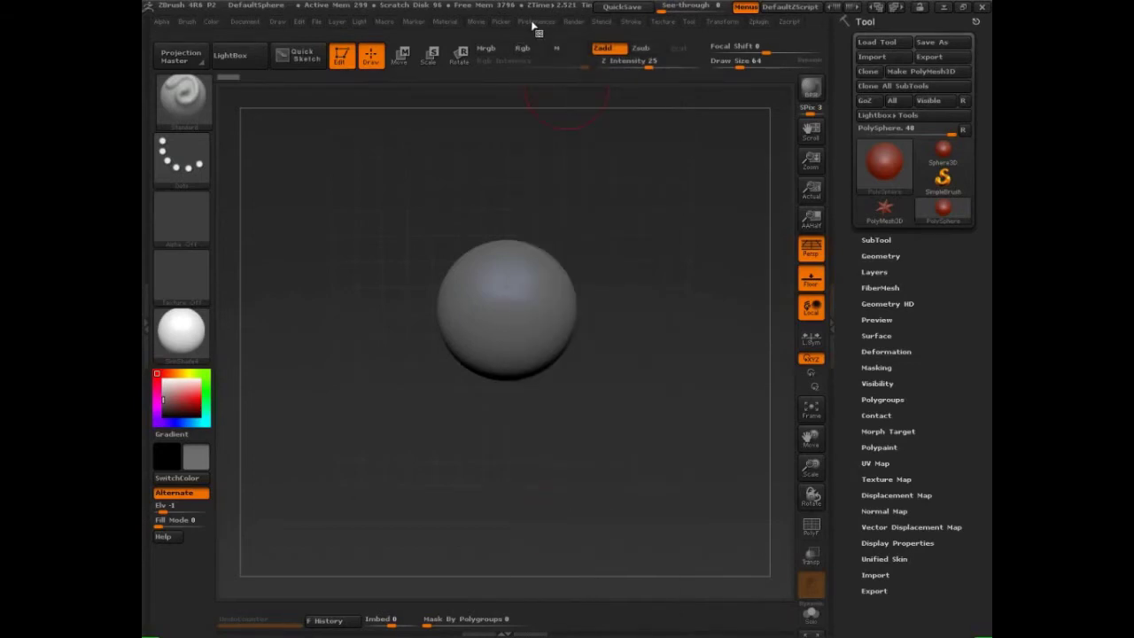
{"action": "left_click", "coordinate": [534, 23]}
{"action": "left_click", "coordinate": [553, 405]}
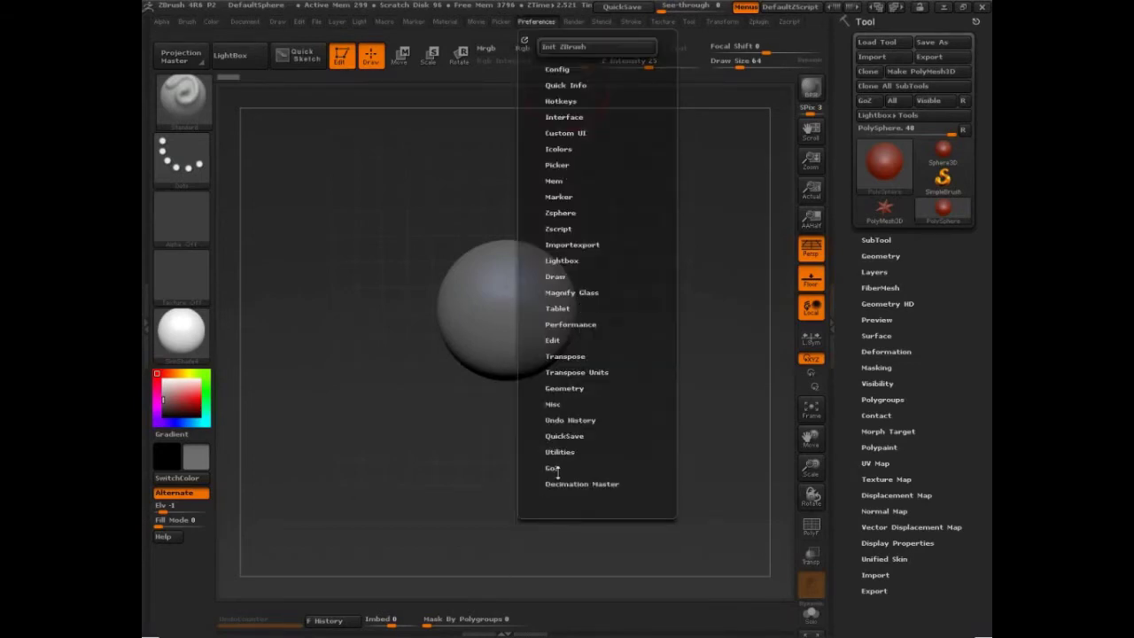
{"action": "left_click", "coordinate": [552, 340]}
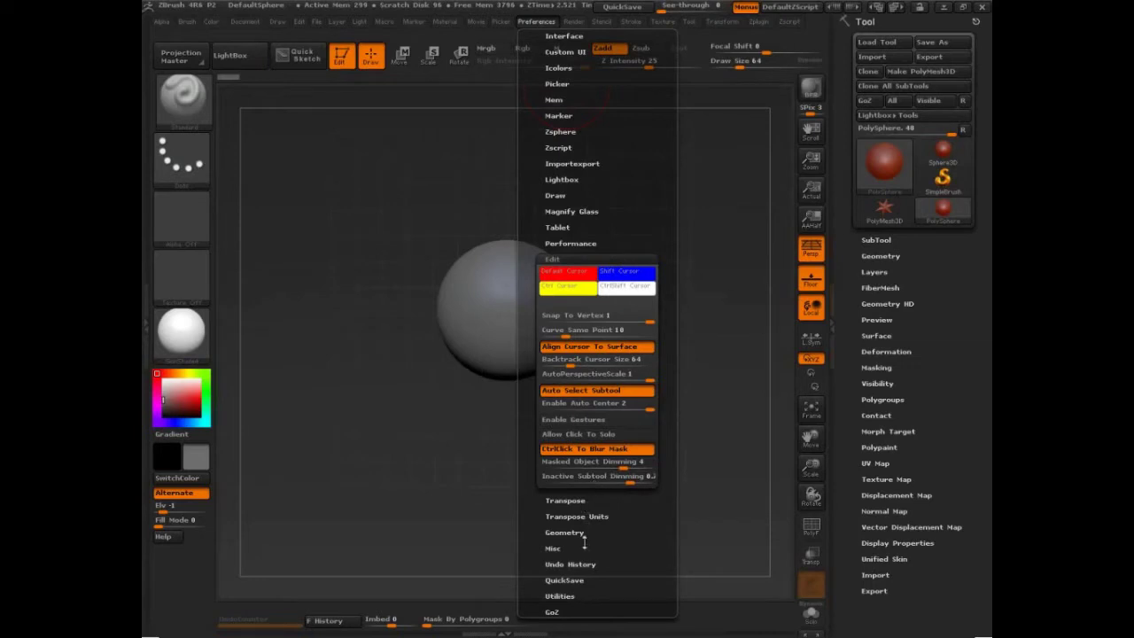
{"action": "mouse_move", "coordinate": [585, 540]}
{"action": "left_mouse_down"}
{"action": "mouse_move", "coordinate": [586, 521]}
{"action": "mouse_move", "coordinate": [586, 532]}
{"action": "left_mouse_up"}
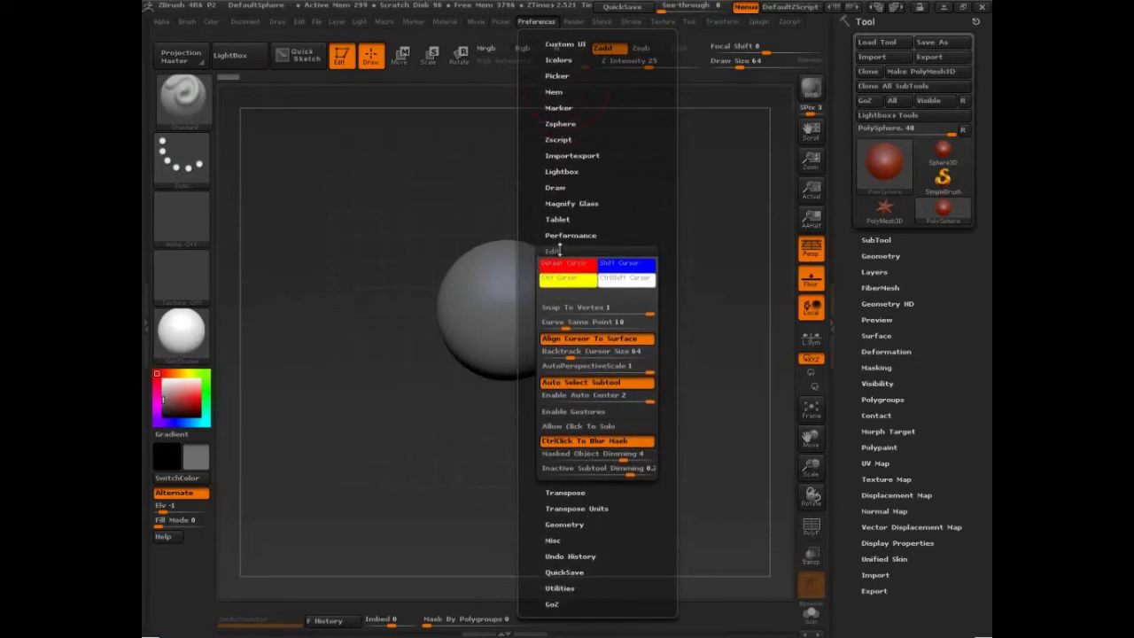
{"action": "left_click", "coordinate": [555, 252]}
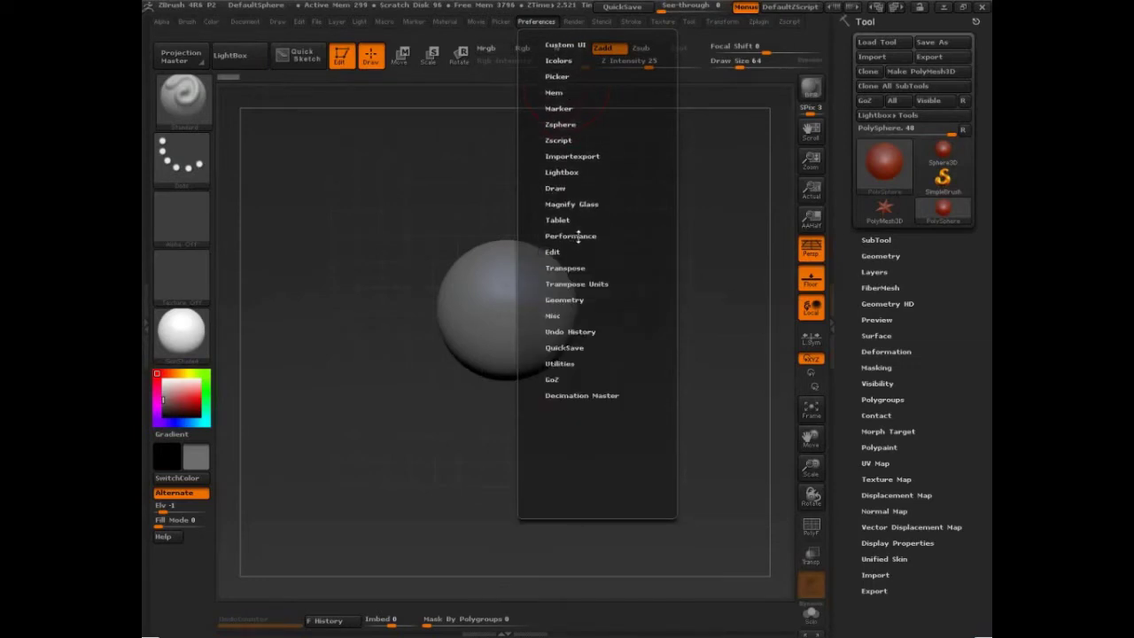
{"action": "left_click", "coordinate": [554, 188]}
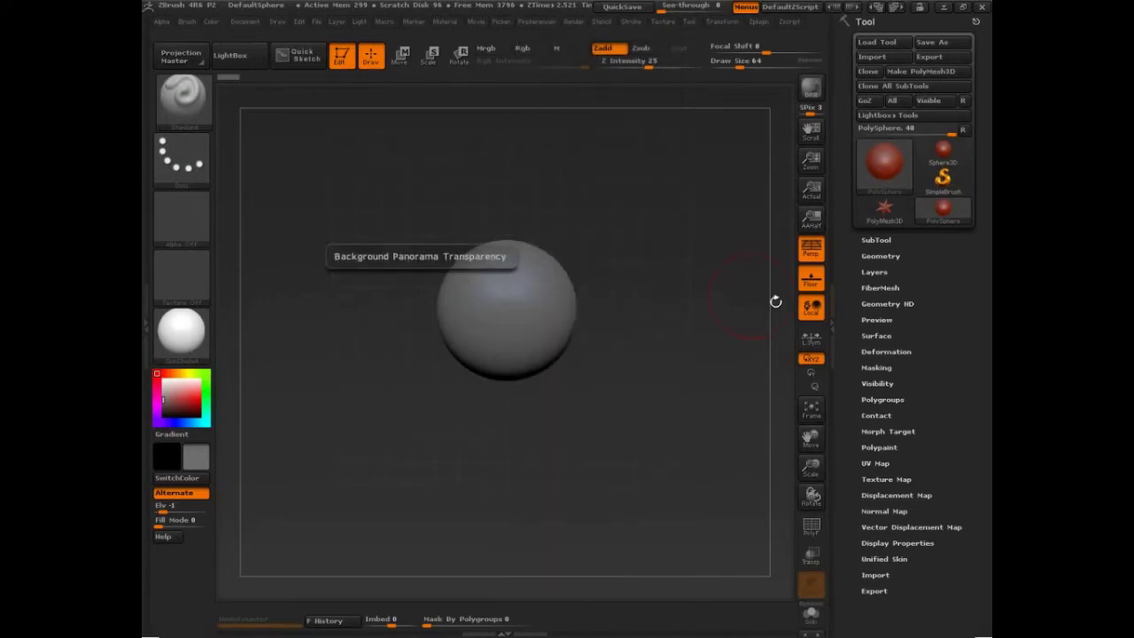
- Change the document background color to a light pinkish gray sampled from the color picker
{"action": "left_click", "coordinate": [244, 21]}
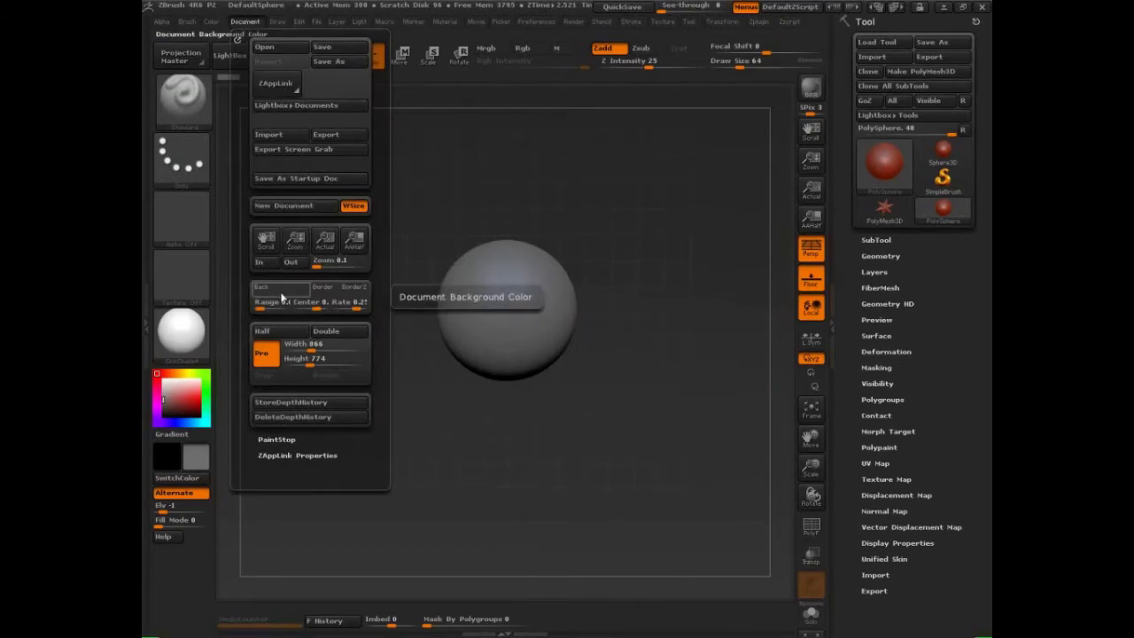
{"action": "left_click_drag", "start_coordinate": [287, 295], "coordinate": [164, 389]}
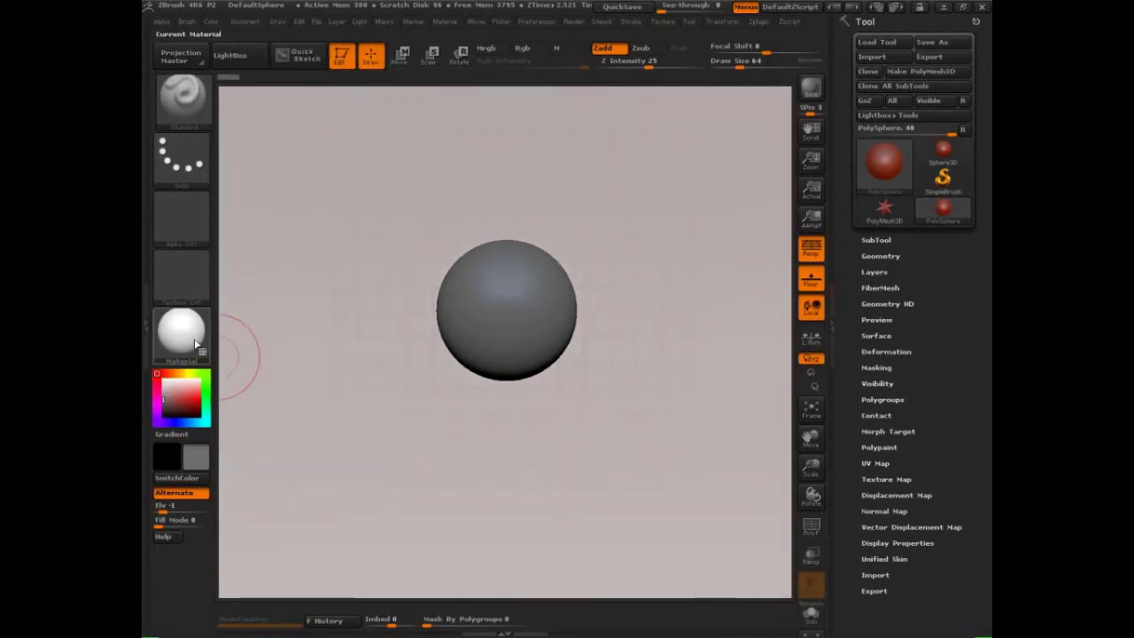
- Try the MatCap Gray material on the sphere and lighten the current color to about red 146, green 139, blue 139
{"action": "key", "text": "m"}
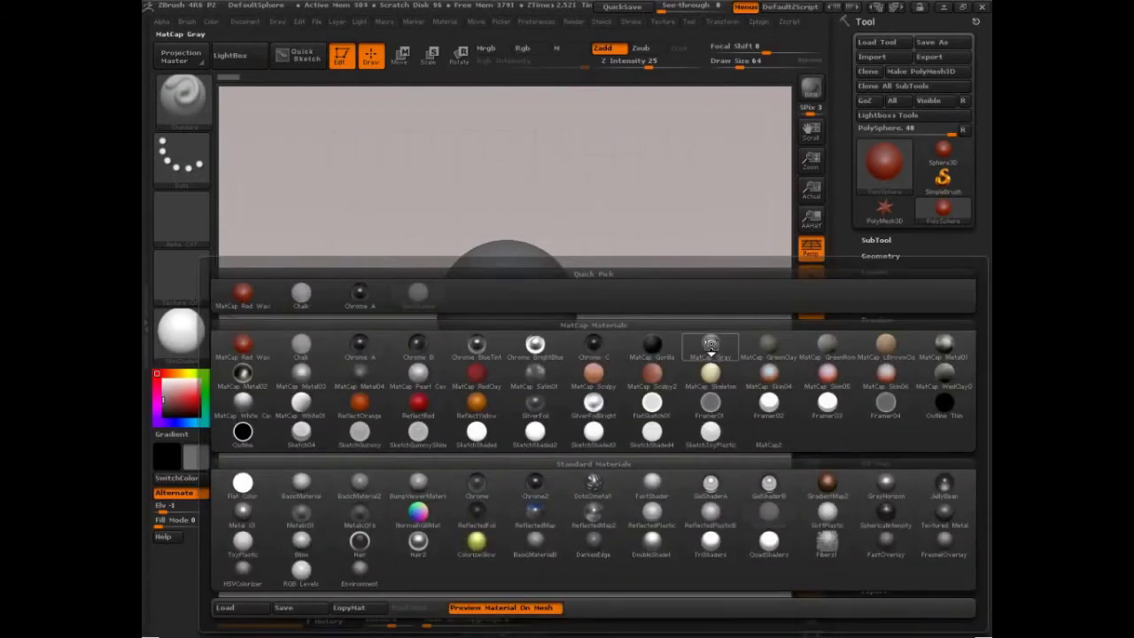
{"action": "left_click", "coordinate": [708, 347]}
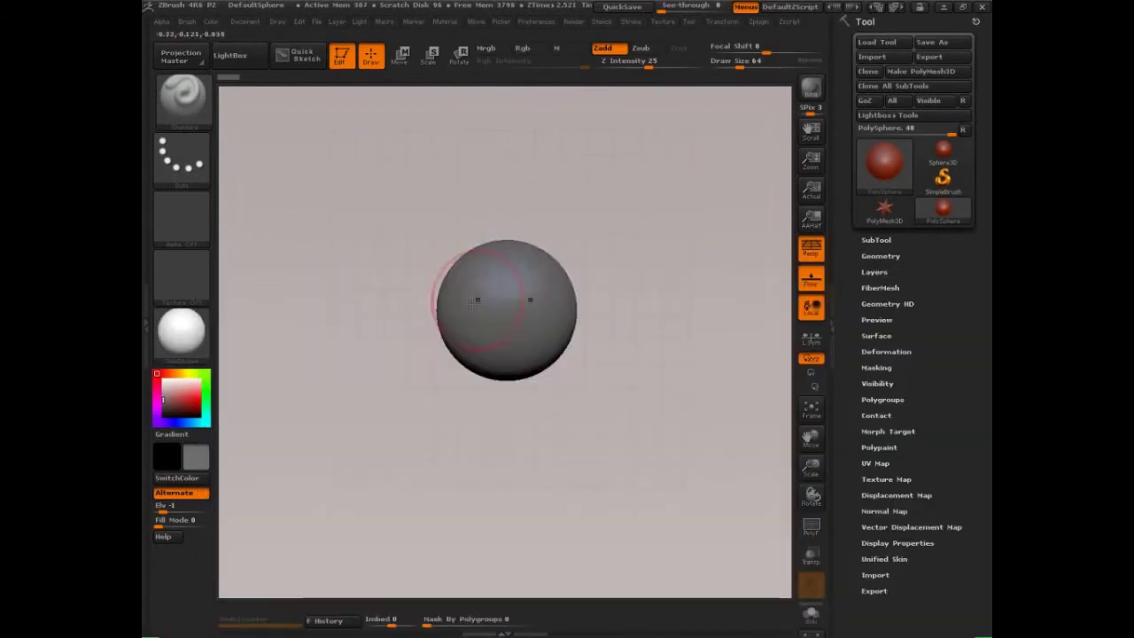
{"action": "mouse_move", "coordinate": [163, 399]}
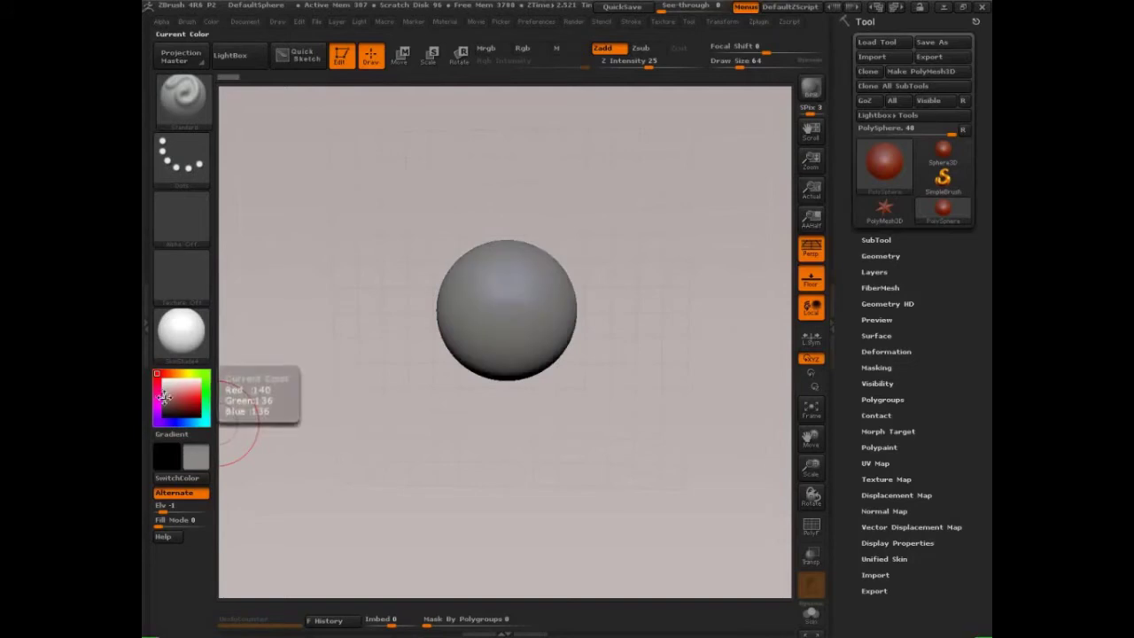
{"action": "left_click", "coordinate": [164, 395]}
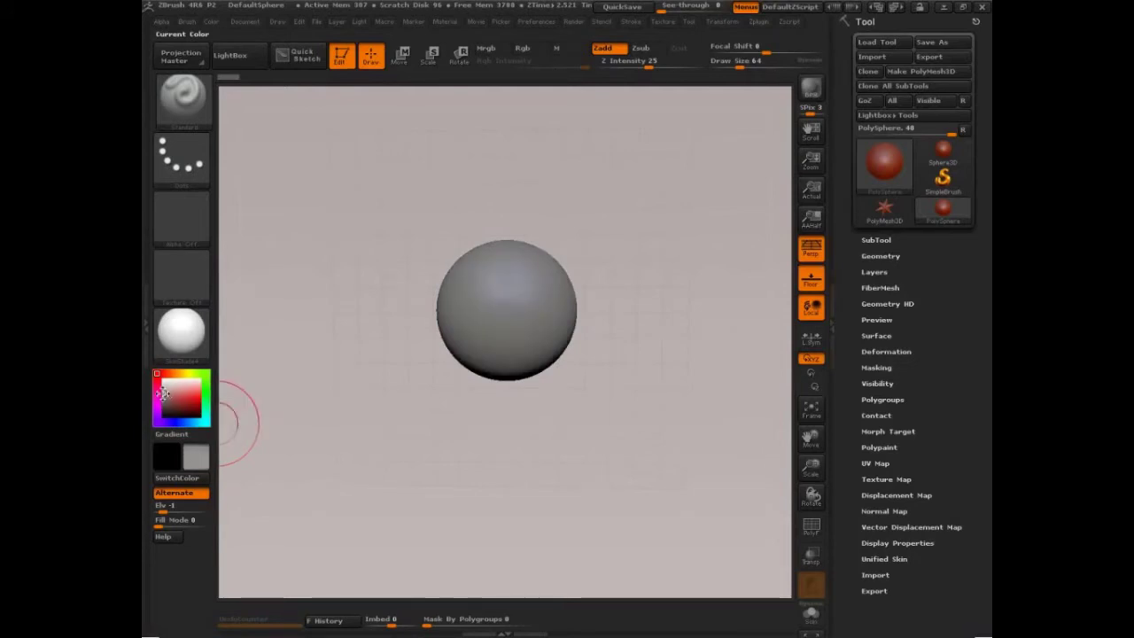
{"action": "left_click", "coordinate": [163, 397]}
{"action": "left_click", "coordinate": [163, 396]}
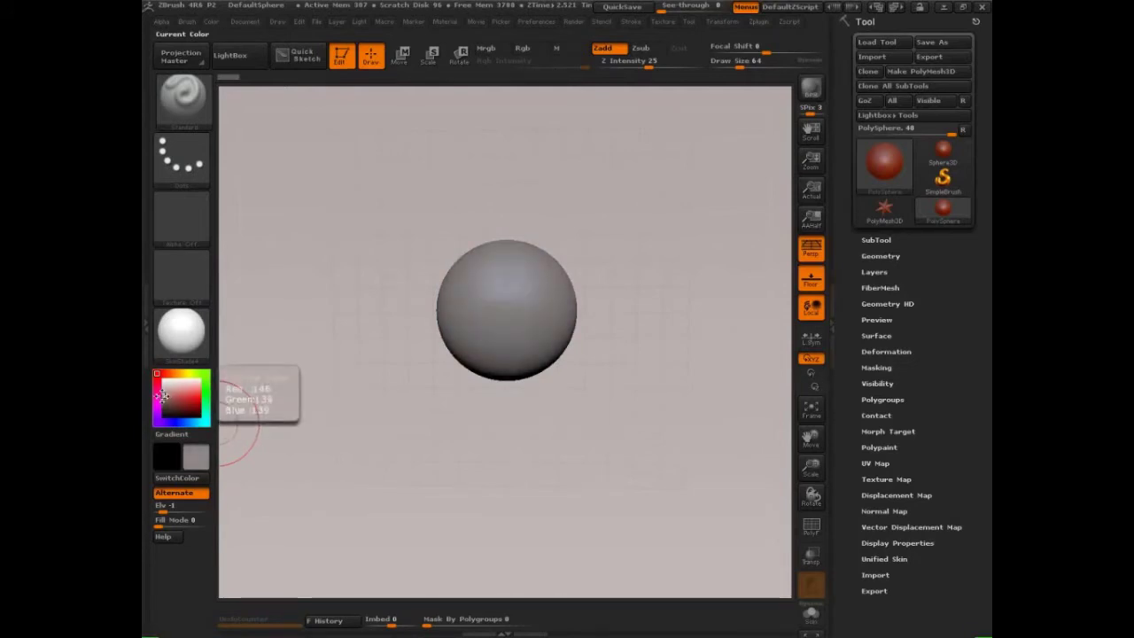
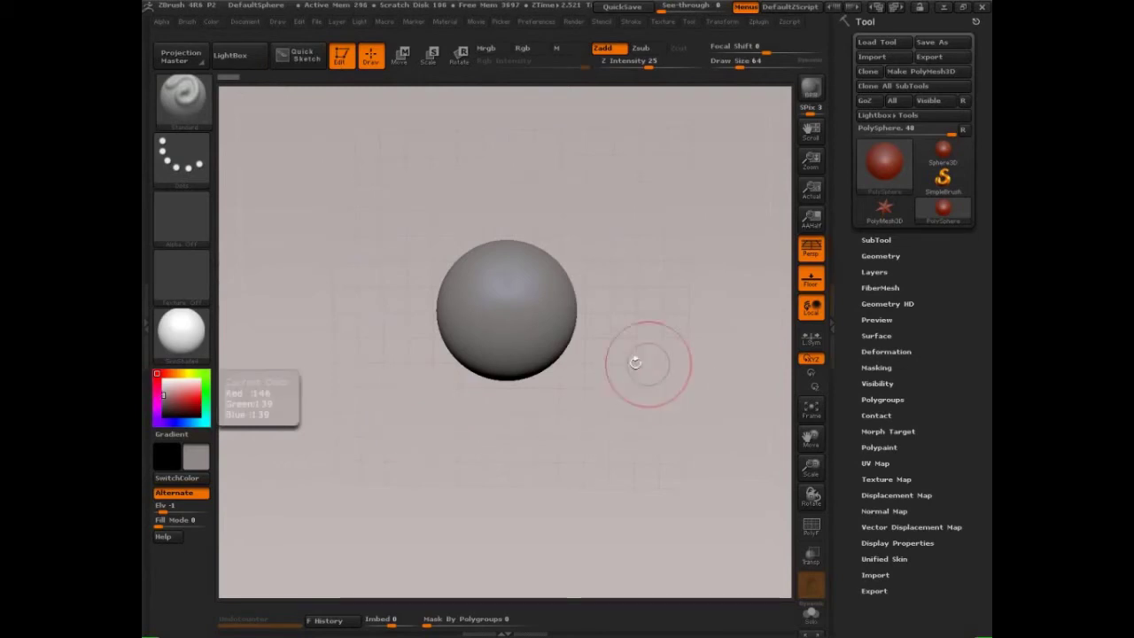
- Sketch a column of small stacked grid squares beside the sphere and an arrow pointing at one of them
{"action": "key", "text": "ctrl+shift"}
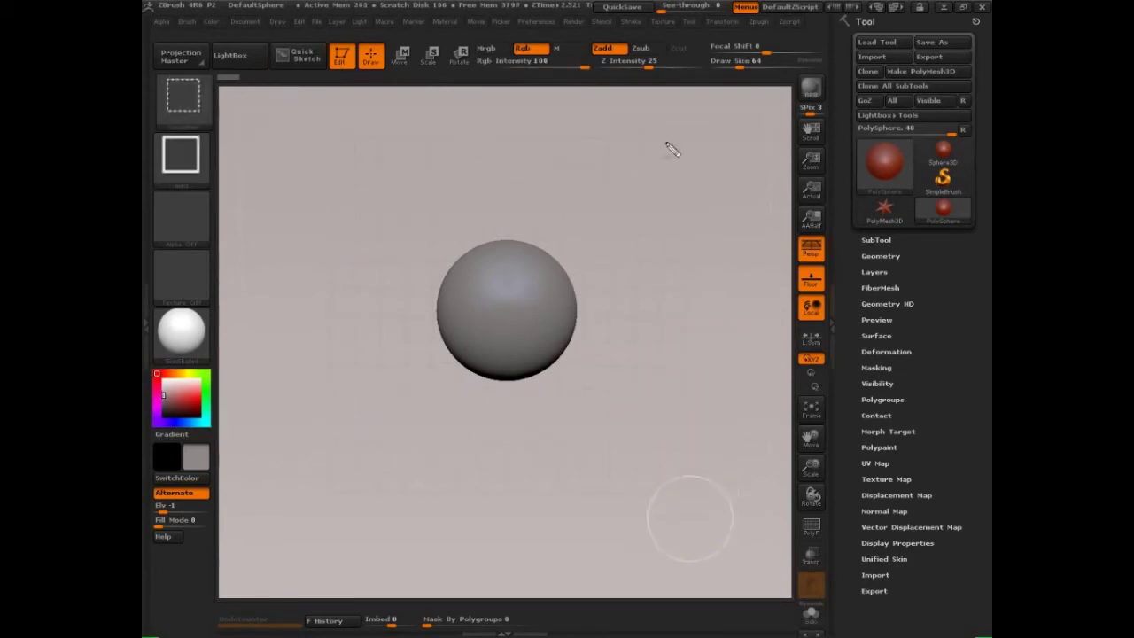
{"action": "mouse_move", "coordinate": [686, 140]}
{"action": "left_mouse_down", "text": "ctrl+shift"}
{"action": "mouse_move", "coordinate": [650, 169]}
{"action": "mouse_move", "coordinate": [685, 186]}
{"action": "mouse_move", "coordinate": [657, 213]}
{"action": "mouse_move", "coordinate": [688, 245]}
{"action": "mouse_move", "coordinate": [650, 252]}
{"action": "mouse_move", "coordinate": [669, 264]}
{"action": "mouse_move", "coordinate": [653, 271]}
{"action": "left_mouse_up", "text": "ctrl+shift"}
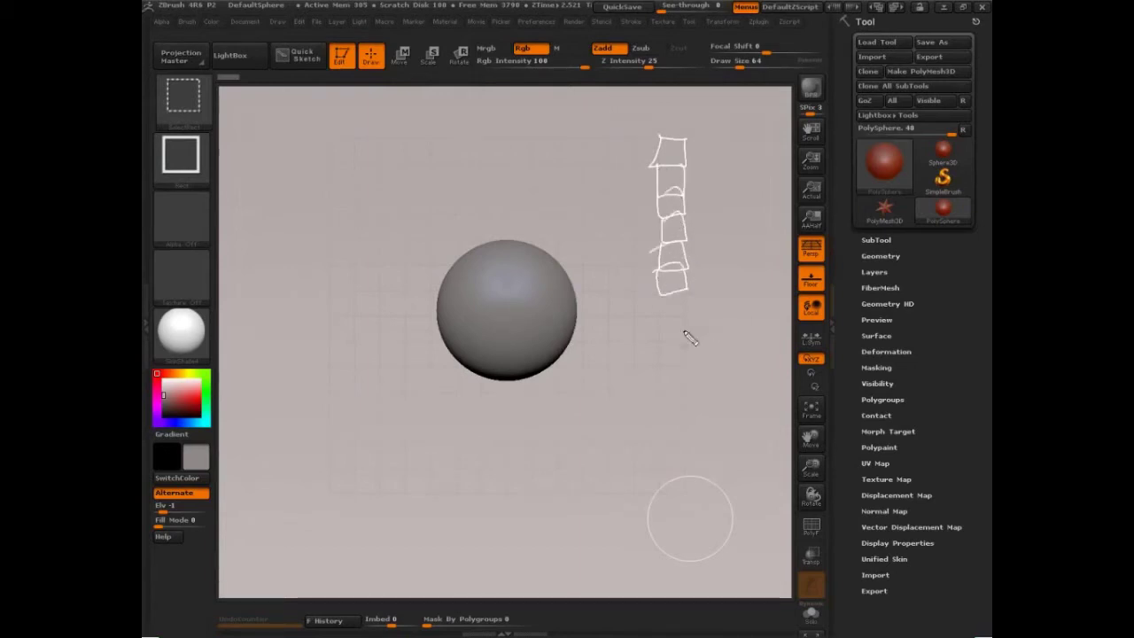
{"action": "left_click_drag", "start_coordinate": [724, 219], "coordinate": [691, 234]}
{"action": "left_click_drag", "start_coordinate": [701, 219], "coordinate": [711, 240]}
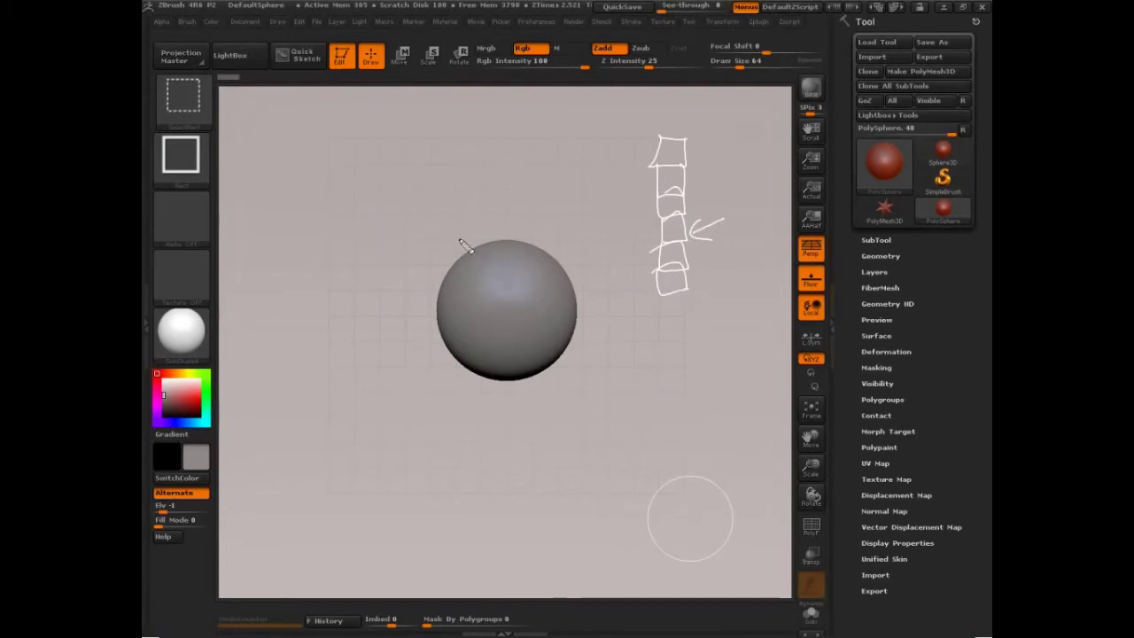
- Outline the sphere with a hand-drawn box and number the grid rows beside it from 1 to 6
{"action": "mouse_move", "coordinate": [429, 241]}
{"action": "left_mouse_down"}
{"action": "mouse_move", "coordinate": [562, 242]}
{"action": "mouse_move", "coordinate": [587, 388]}
{"action": "mouse_move", "coordinate": [432, 332]}
{"action": "mouse_move", "coordinate": [428, 232]}
{"action": "left_mouse_up"}
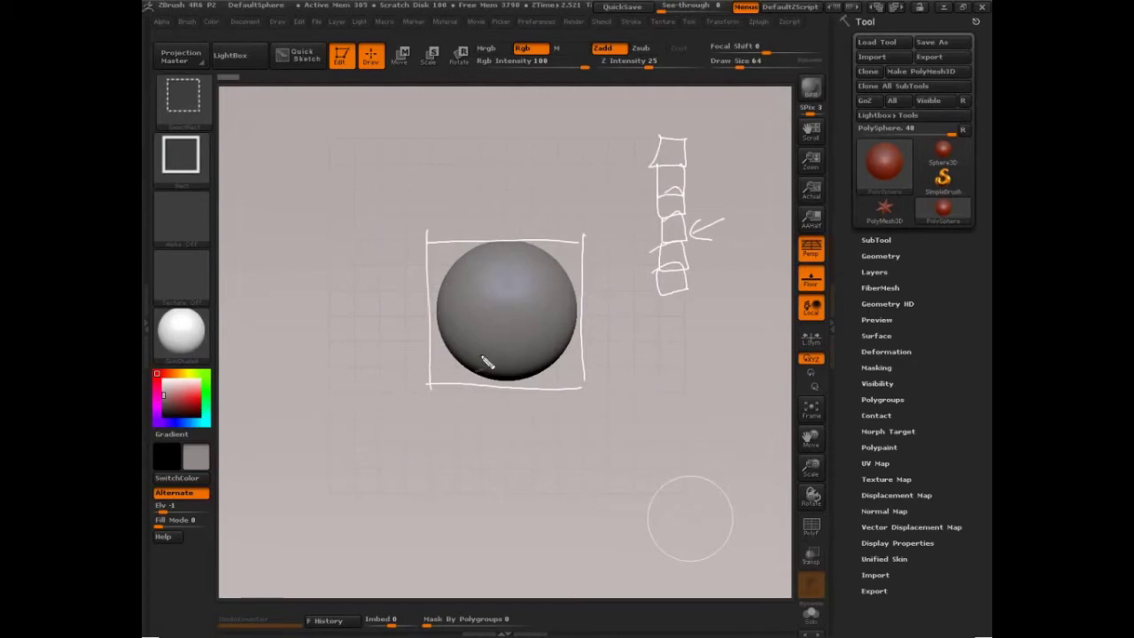
{"action": "left_click_drag", "start_coordinate": [590, 245], "coordinate": [597, 285]}
{"action": "left_click_drag", "start_coordinate": [590, 305], "coordinate": [593, 317]}
{"action": "left_click_drag", "start_coordinate": [592, 327], "coordinate": [594, 392]}
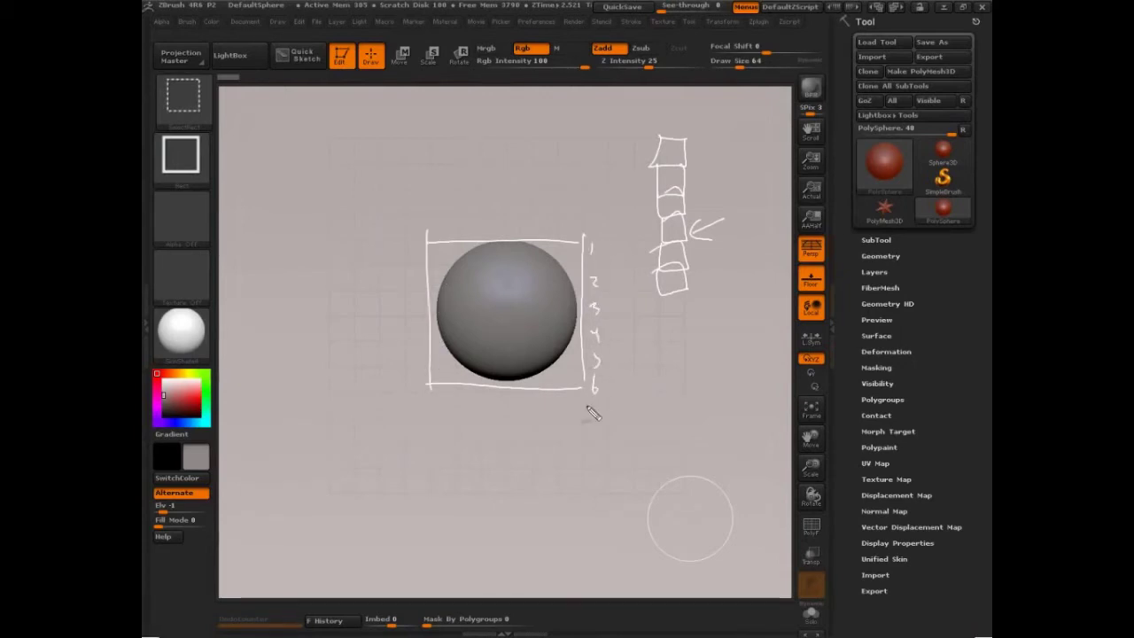
- Sketch two small separate squares above the boxed sphere and clear all annotations
{"action": "mouse_move", "coordinate": [479, 139]}
{"action": "left_mouse_down"}
{"action": "mouse_move", "coordinate": [509, 166]}
{"action": "mouse_move", "coordinate": [479, 139]}
{"action": "left_mouse_up"}
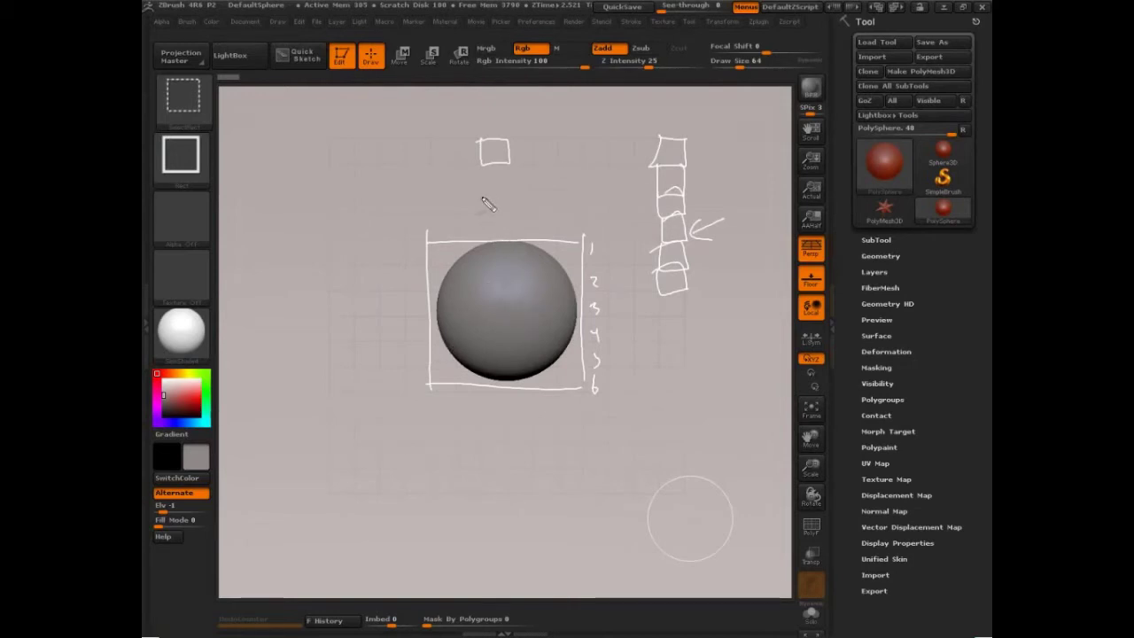
{"action": "mouse_move", "coordinate": [481, 193]}
{"action": "left_mouse_down"}
{"action": "mouse_move", "coordinate": [502, 214]}
{"action": "mouse_move", "coordinate": [480, 194]}
{"action": "left_mouse_up"}
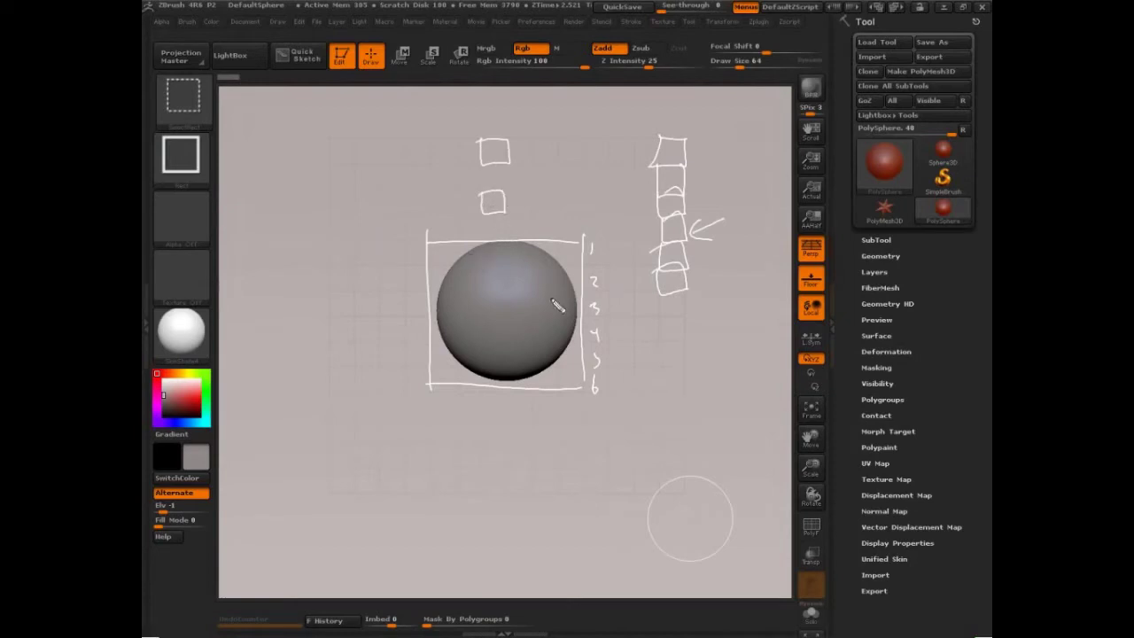
{"action": "mouse_move", "coordinate": [554, 304]}
{"action": "left_mouse_down"}
{"action": "mouse_move", "coordinate": [291, 296]}
{"action": "mouse_move", "coordinate": [299, 49]}
{"action": "mouse_move", "coordinate": [272, 39]}
{"action": "mouse_move", "coordinate": [297, 10]}
{"action": "mouse_move", "coordinate": [246, 25]}
{"action": "left_mouse_up"}
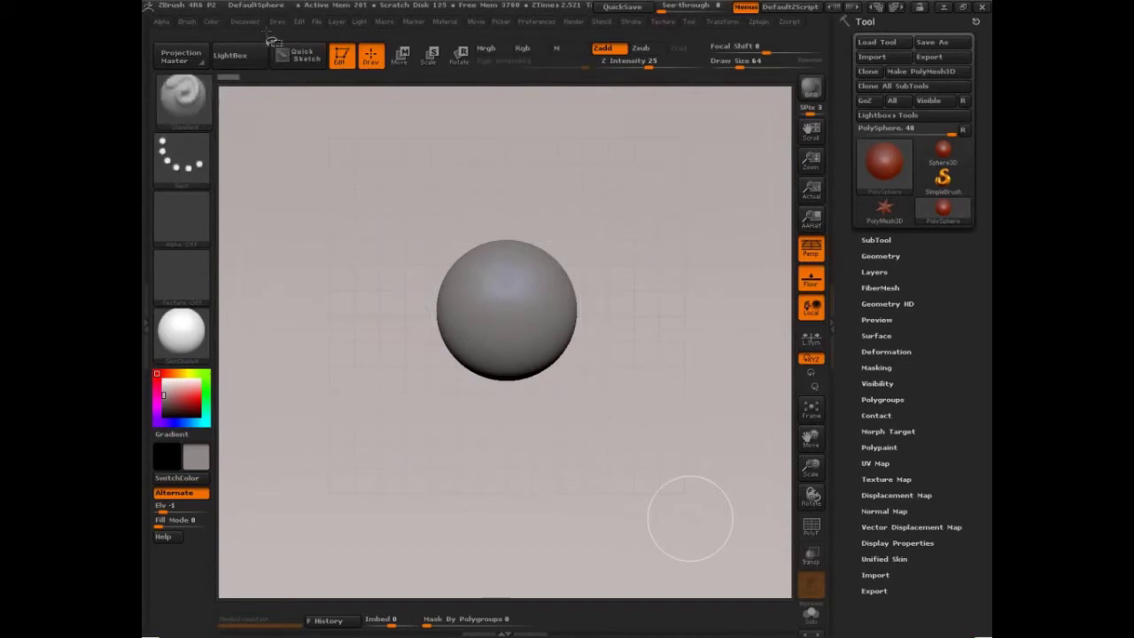
- Dock the Draw palette in the tray above the Tool palette and circle its Grid Size and Tiles settings
{"action": "left_click", "coordinate": [276, 23]}
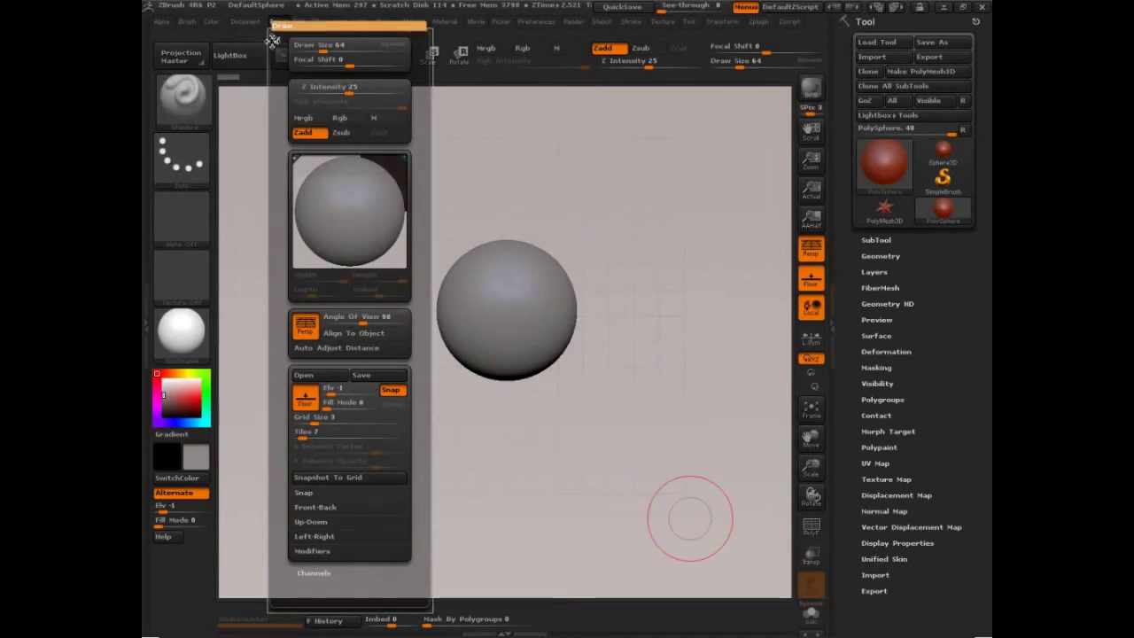
{"action": "mouse_move", "coordinate": [273, 41]}
{"action": "left_mouse_down"}
{"action": "mouse_move", "coordinate": [673, 75]}
{"action": "mouse_move", "coordinate": [778, 53]}
{"action": "mouse_move", "coordinate": [834, 73]}
{"action": "left_mouse_up"}
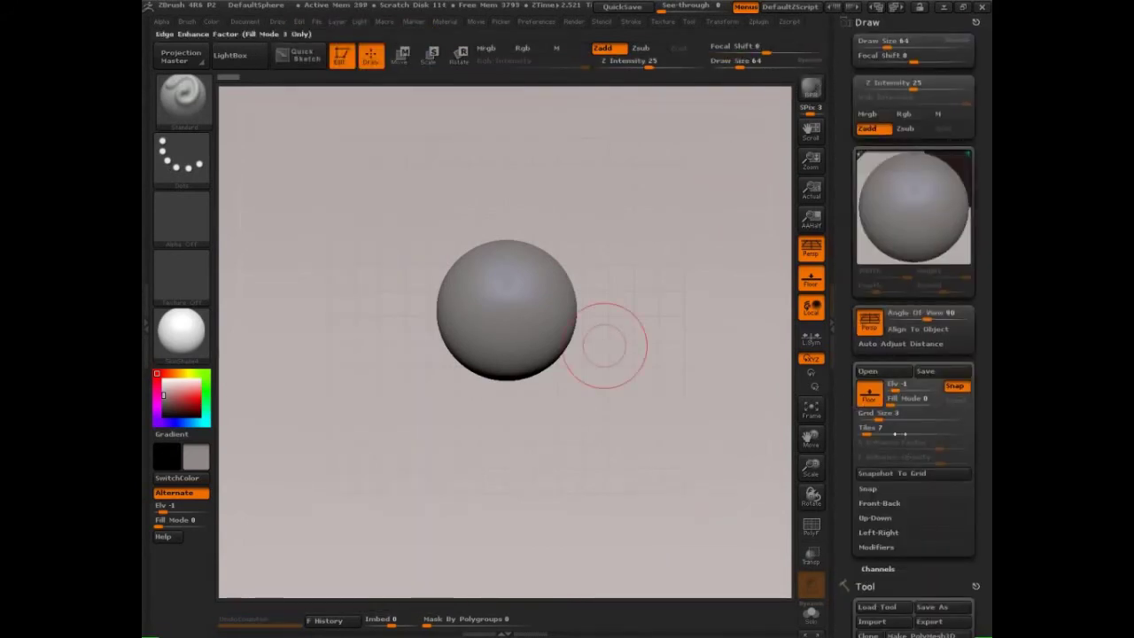
{"action": "key", "text": "ctrl+shift"}
{"action": "mouse_move", "coordinate": [979, 416]}
{"action": "left_mouse_down"}
{"action": "mouse_move", "coordinate": [903, 409]}
{"action": "mouse_move", "coordinate": [880, 447]}
{"action": "mouse_move", "coordinate": [984, 418]}
{"action": "mouse_move", "coordinate": [944, 408]}
{"action": "left_mouse_up"}
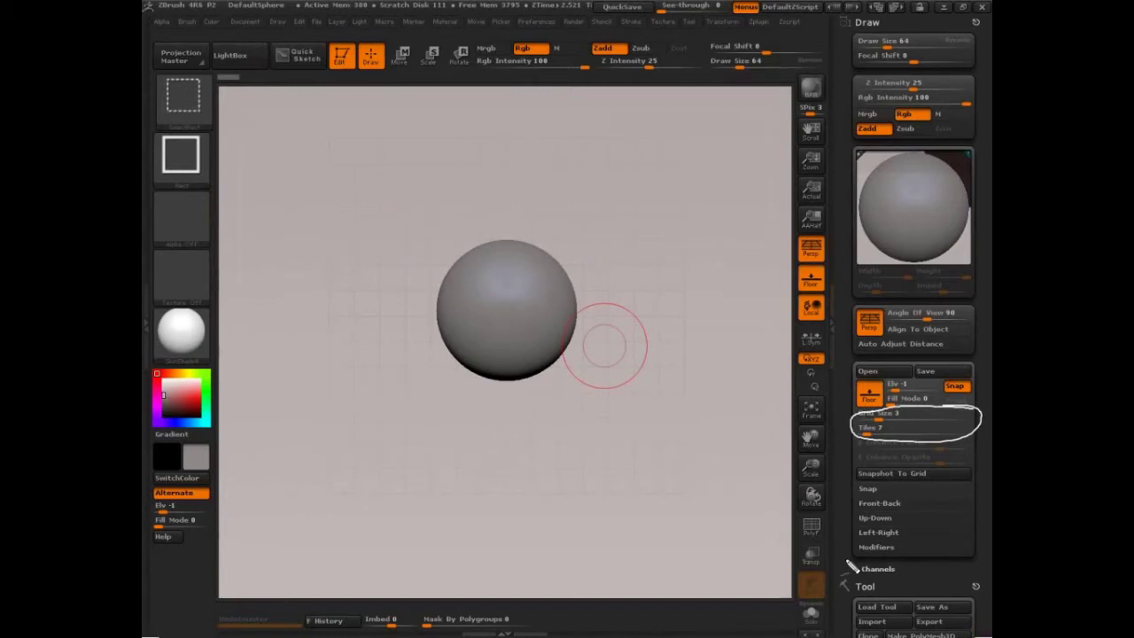
- Set the floor grid's Grid Size to 4 and turn off perspective distortion
{"action": "key", "text": "Escape"}
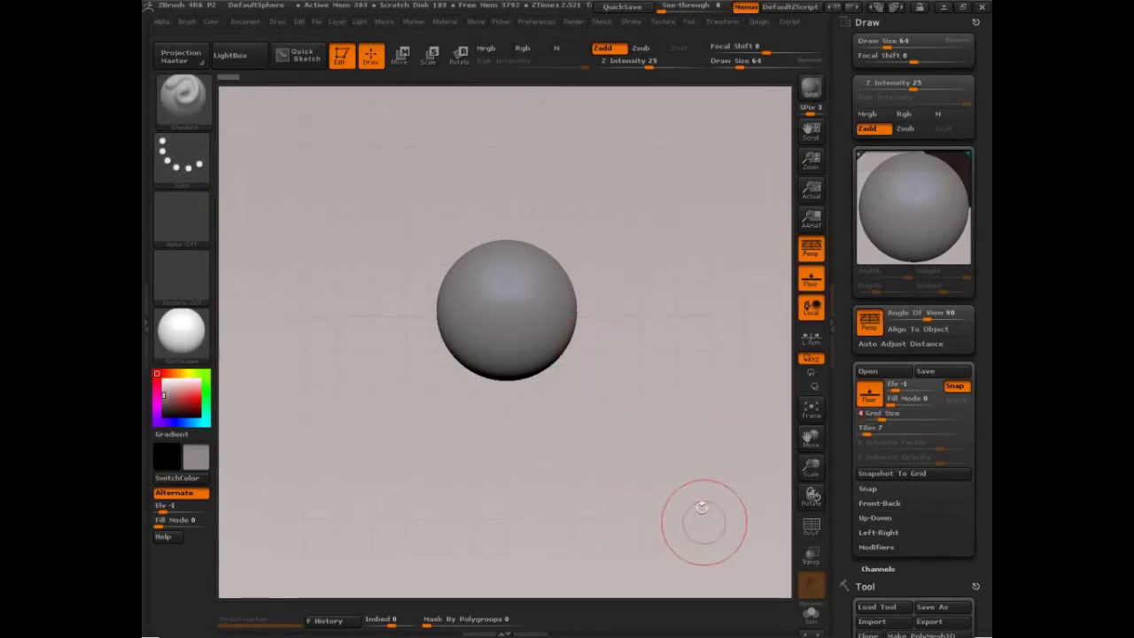
{"action": "left_click", "coordinate": [810, 250]}
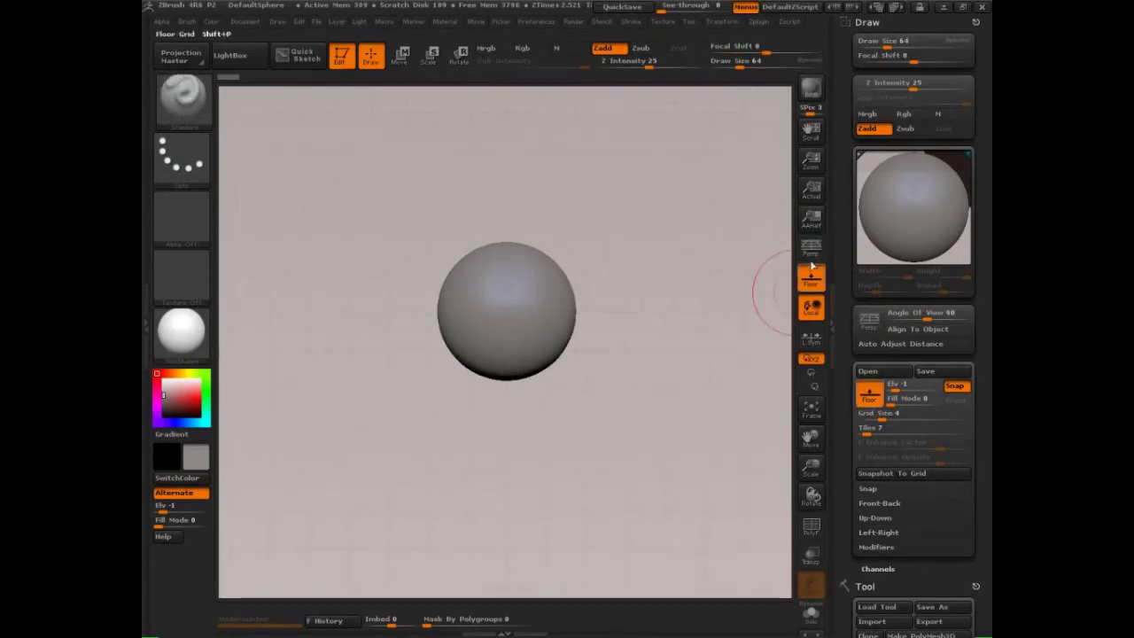
{"action": "left_click", "coordinate": [812, 252]}
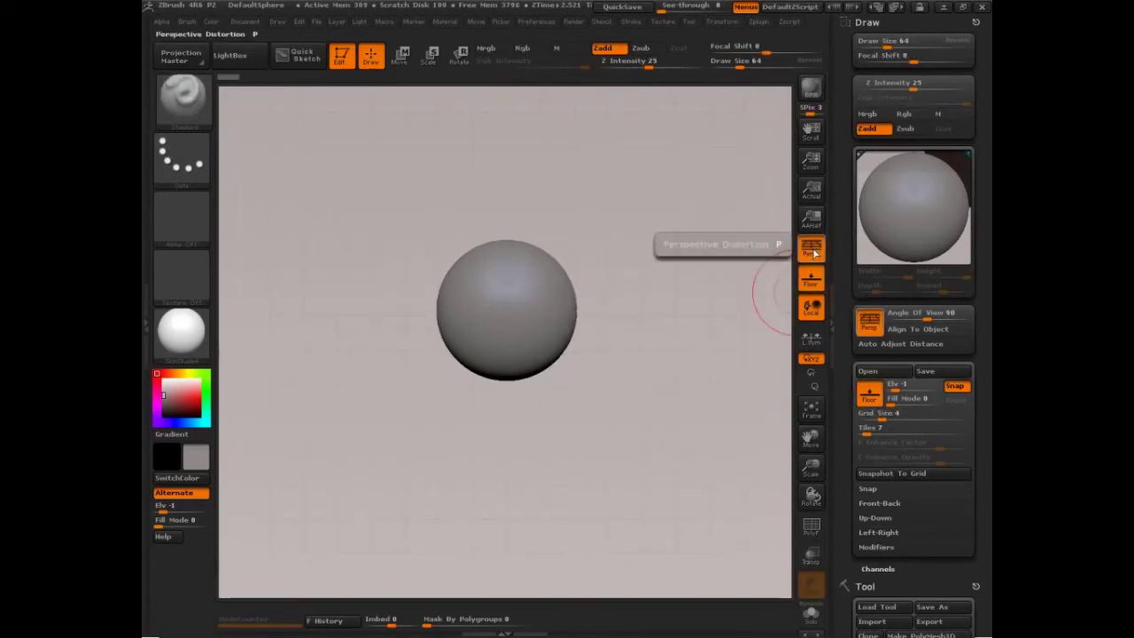
{"action": "left_click", "coordinate": [812, 251]}
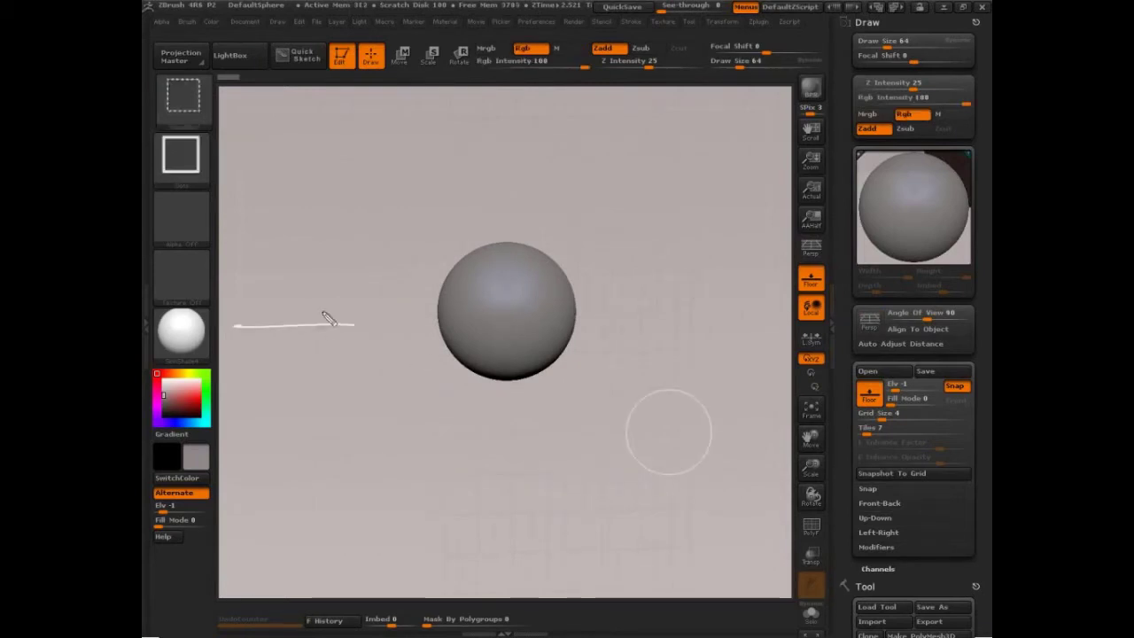
- Sketch a cone-headed arrow pointing at the side of the sphere
{"action": "mouse_move", "coordinate": [314, 298]}
{"action": "left_mouse_down"}
{"action": "mouse_move", "coordinate": [325, 361]}
{"action": "mouse_move", "coordinate": [322, 307]}
{"action": "mouse_move", "coordinate": [401, 311]}
{"action": "left_mouse_up"}
{"action": "left_click_drag", "start_coordinate": [325, 362], "coordinate": [414, 342]}
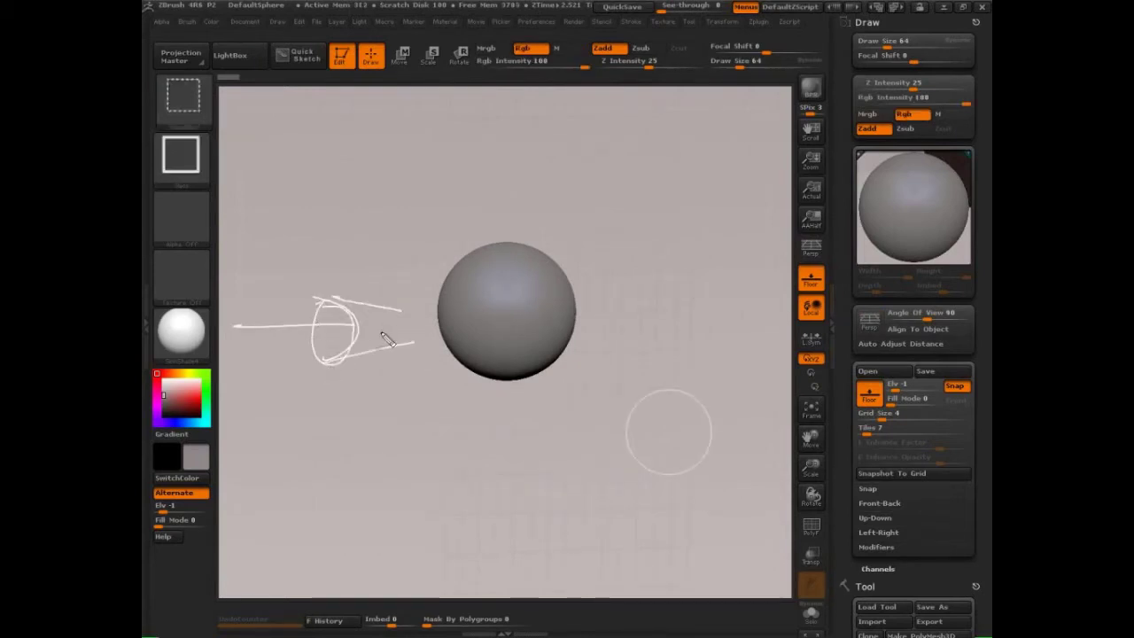
{"action": "mouse_move", "coordinate": [341, 306]}
{"action": "left_mouse_down"}
{"action": "mouse_move", "coordinate": [413, 337]}
{"action": "mouse_move", "coordinate": [352, 354]}
{"action": "left_mouse_up"}
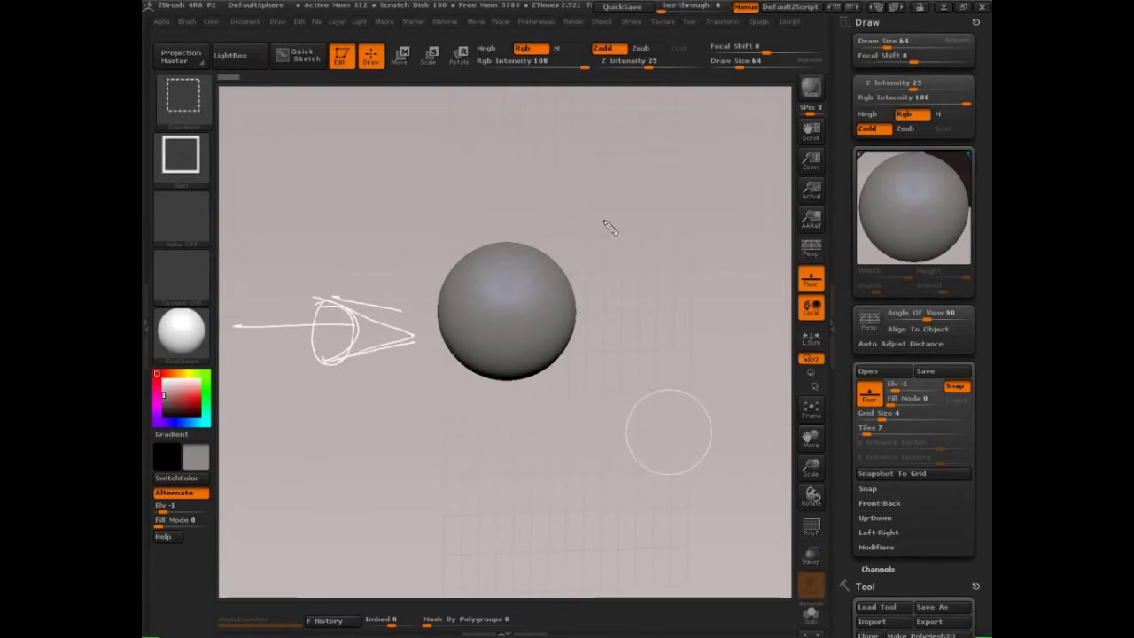
- Sketch a tall rectangular frame around the sphere as the outline of a grid
{"action": "left_click_drag", "start_coordinate": [455, 119], "coordinate": [684, 101]}
{"action": "left_click_drag", "start_coordinate": [415, 478], "coordinate": [702, 512]}
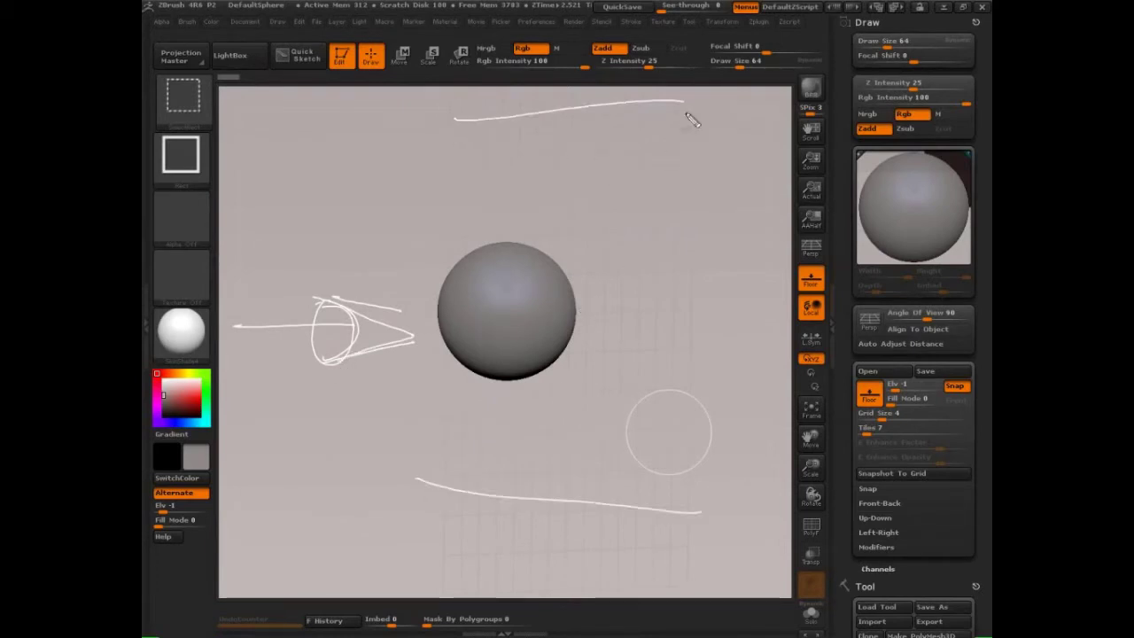
{"action": "left_click_drag", "start_coordinate": [684, 110], "coordinate": [663, 522]}
{"action": "left_click_drag", "start_coordinate": [462, 120], "coordinate": [458, 265]}
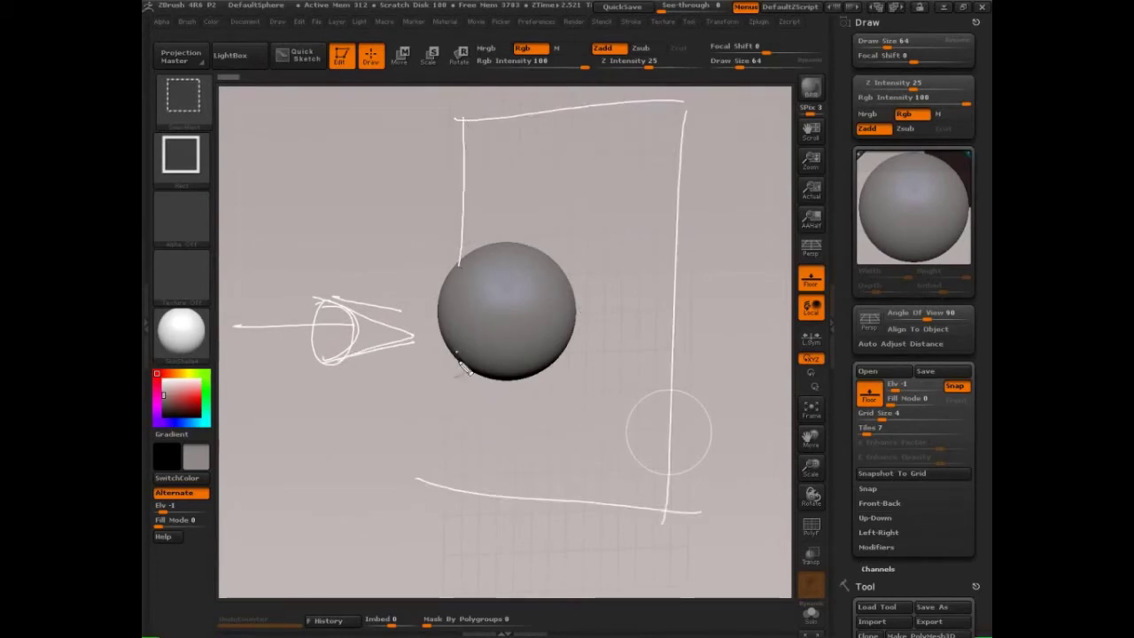
{"action": "left_click_drag", "start_coordinate": [458, 355], "coordinate": [459, 516]}
- Divide the sketched frame with horizontal and vertical grid lines and cross out the perspective toggle
{"action": "left_click_drag", "start_coordinate": [465, 213], "coordinate": [667, 212]}
{"action": "left_click_drag", "start_coordinate": [455, 428], "coordinate": [673, 431]}
{"action": "left_click_drag", "start_coordinate": [511, 114], "coordinate": [511, 213]}
{"action": "left_click_drag", "start_coordinate": [511, 392], "coordinate": [513, 515]}
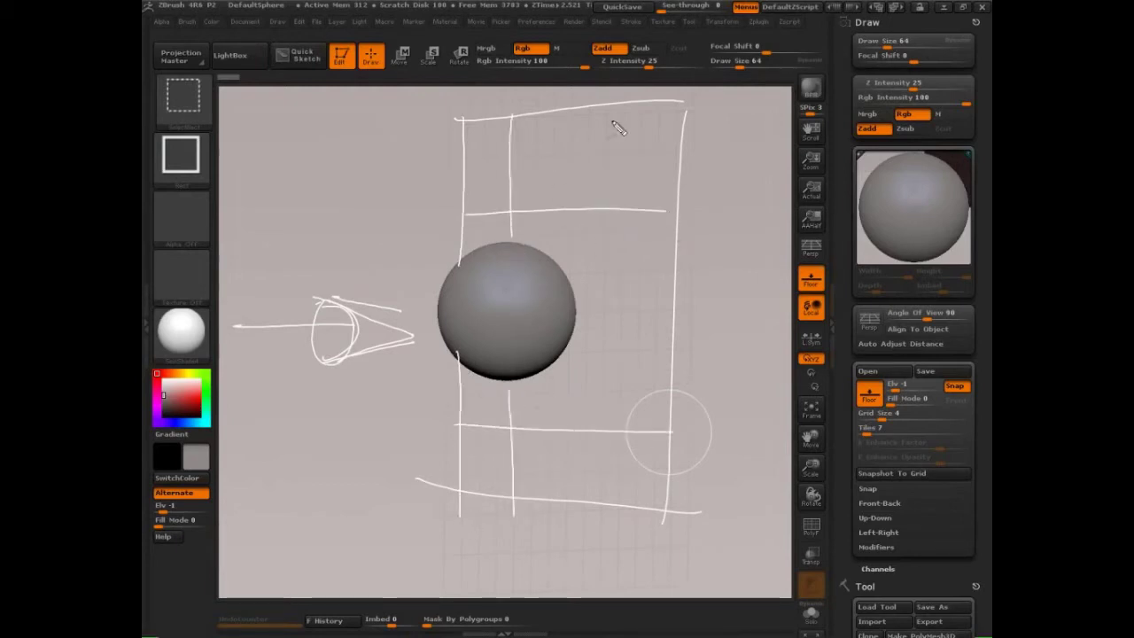
{"action": "left_click_drag", "start_coordinate": [607, 110], "coordinate": [595, 511]}
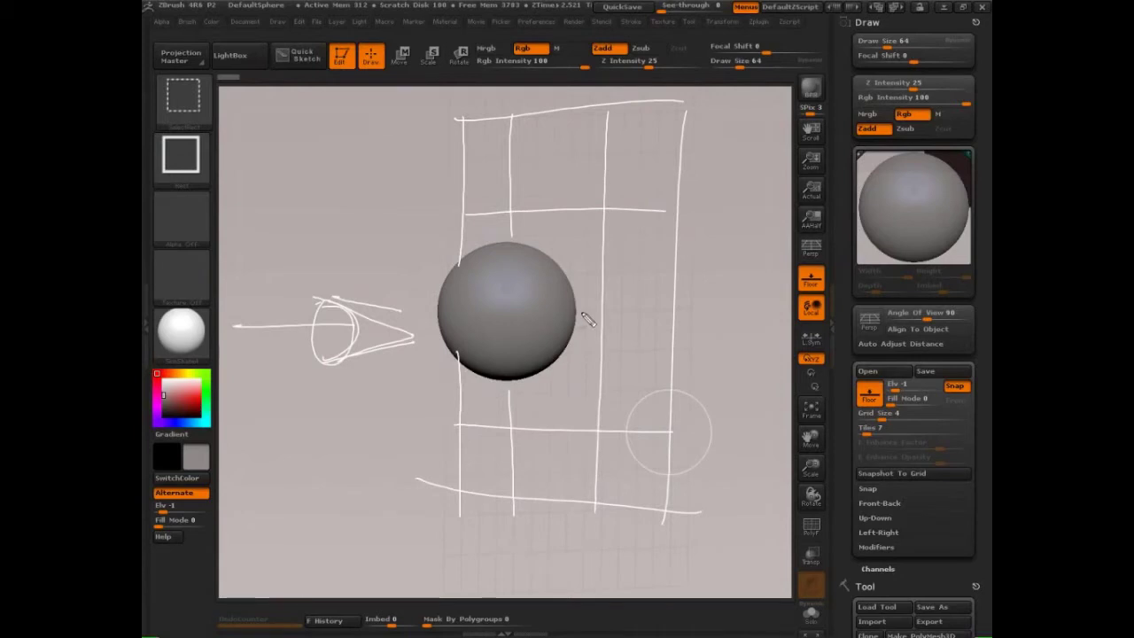
{"action": "left_click_drag", "start_coordinate": [582, 314], "coordinate": [685, 323]}
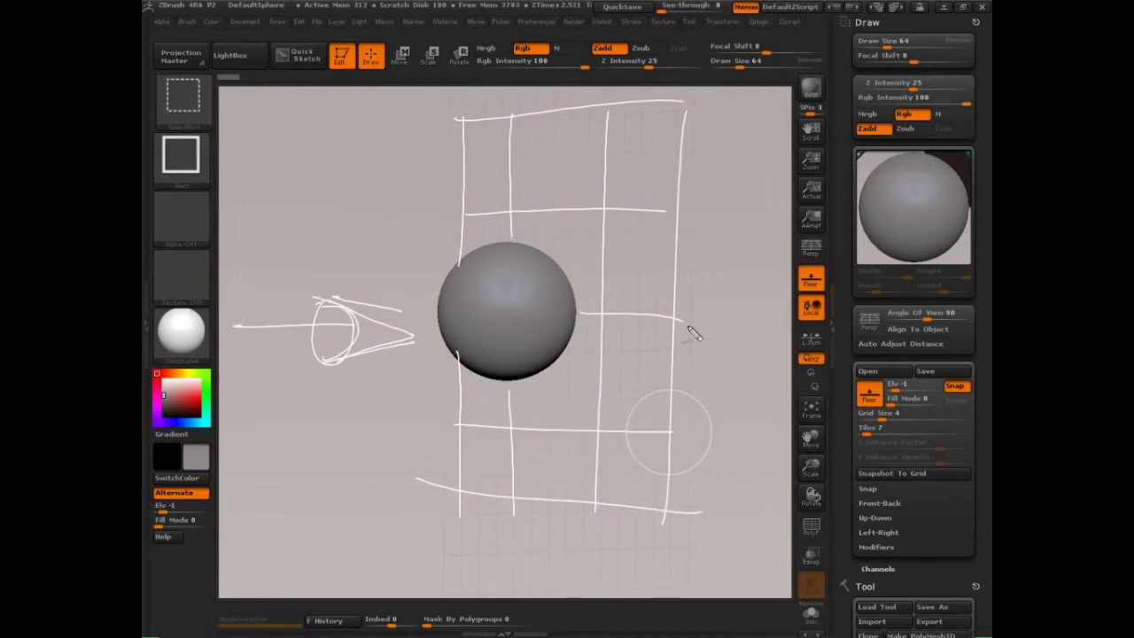
{"action": "left_click_drag", "start_coordinate": [833, 244], "coordinate": [785, 264]}
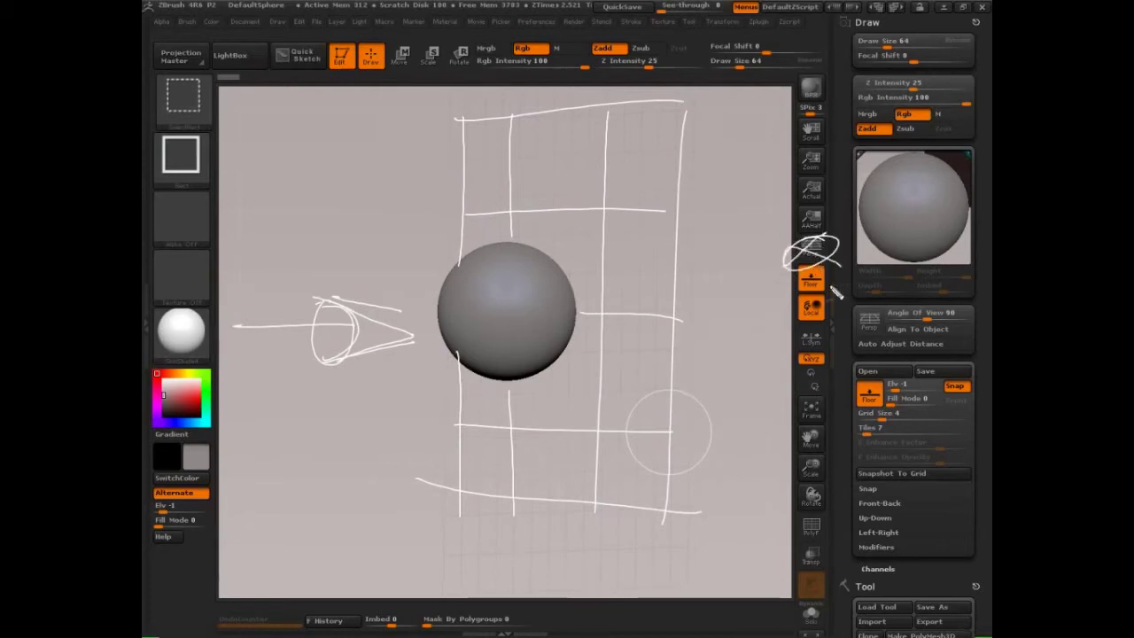
{"action": "key", "text": "Escape"}
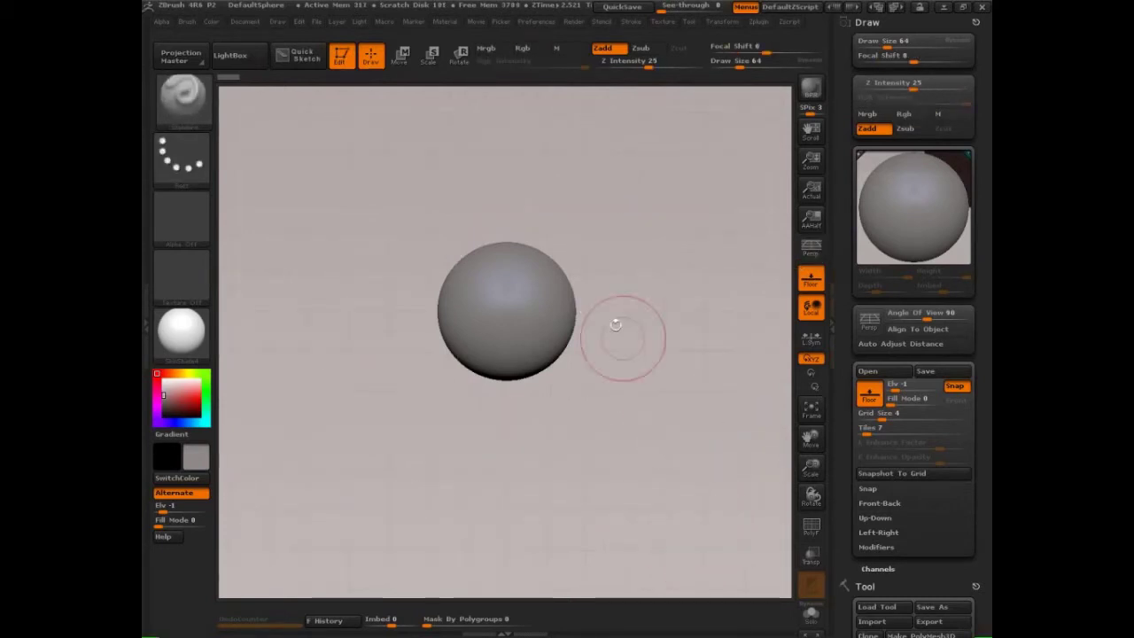
- Box in the sphere with rows numbered 1 to 4 and circle the Grid Size setting
{"action": "key", "text": "ctrl+shift"}
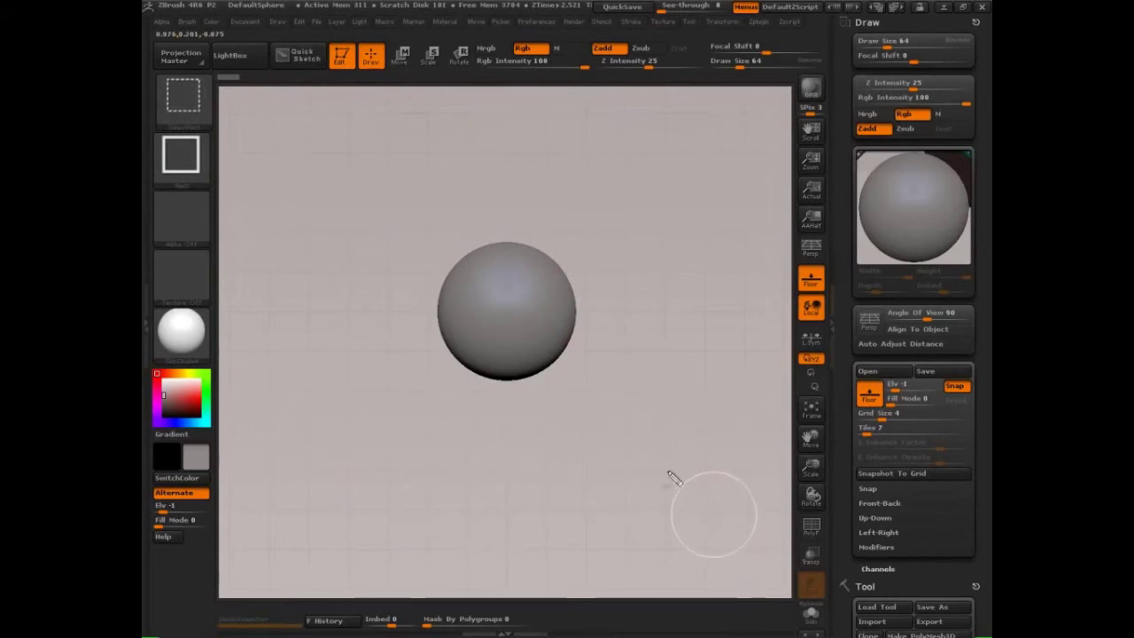
{"action": "mouse_move", "coordinate": [422, 233]}
{"action": "left_mouse_down"}
{"action": "mouse_move", "coordinate": [584, 232]}
{"action": "mouse_move", "coordinate": [588, 396]}
{"action": "mouse_move", "coordinate": [429, 399]}
{"action": "left_mouse_up"}
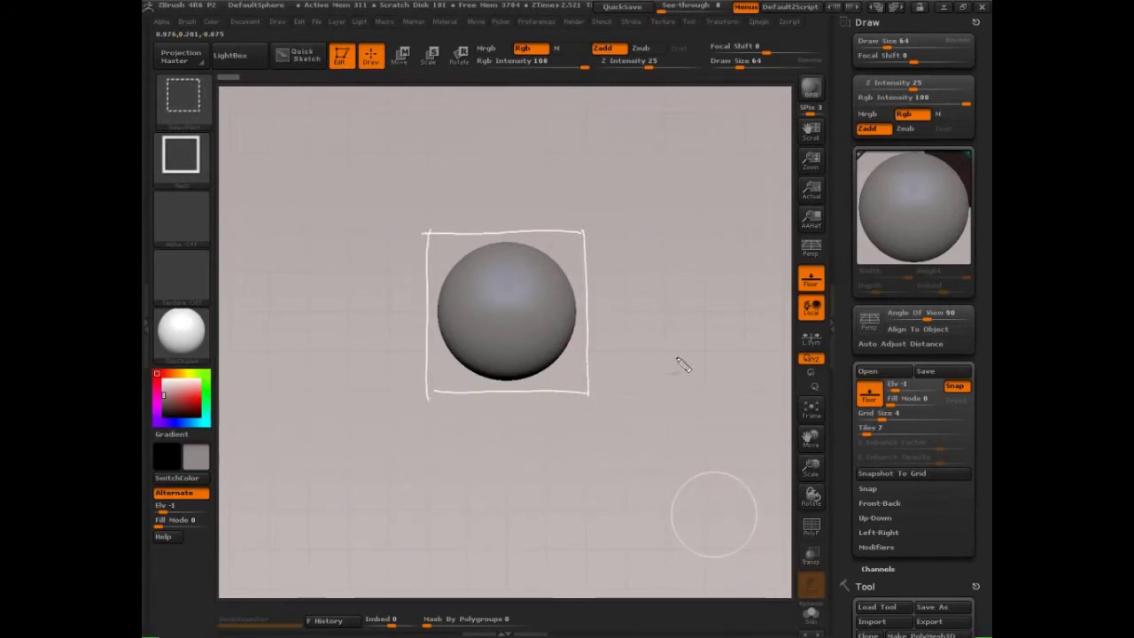
{"action": "left_click_drag", "start_coordinate": [600, 245], "coordinate": [601, 260]}
{"action": "left_click_drag", "start_coordinate": [599, 290], "coordinate": [615, 379]}
{"action": "left_click_drag", "start_coordinate": [614, 369], "coordinate": [619, 401]}
{"action": "mouse_move", "coordinate": [902, 410]}
{"action": "left_mouse_down"}
{"action": "mouse_move", "coordinate": [907, 419]}
{"action": "mouse_move", "coordinate": [897, 409]}
{"action": "left_mouse_up"}
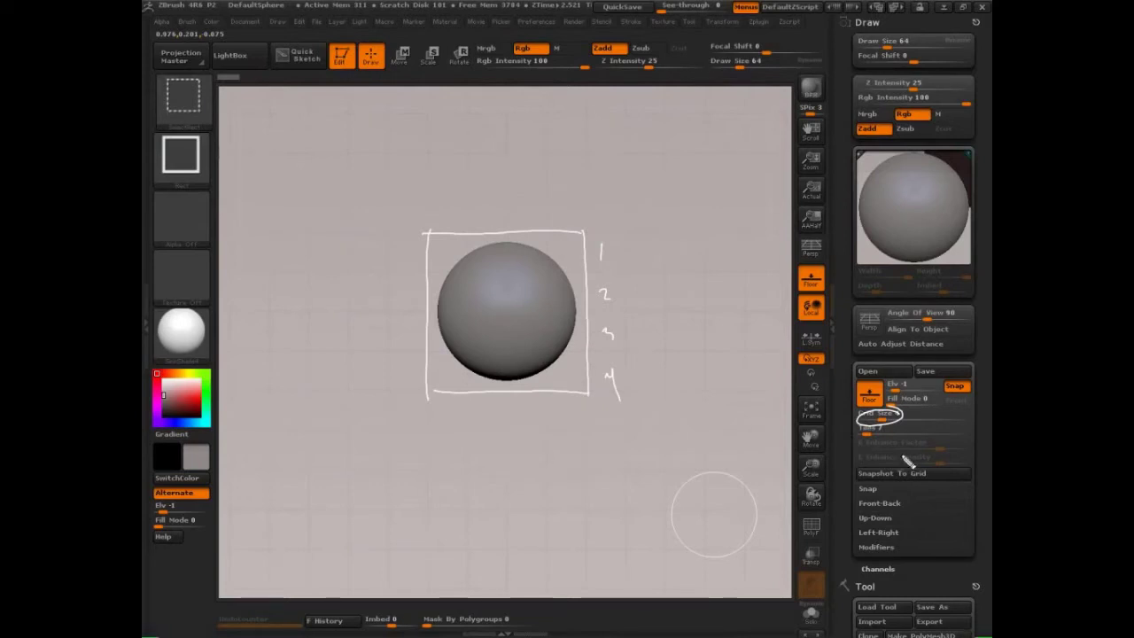
- Set the floor grid's Tiles to 8 and temporarily outline the sphere with a box against the grid
{"action": "key", "text": "Escape"}
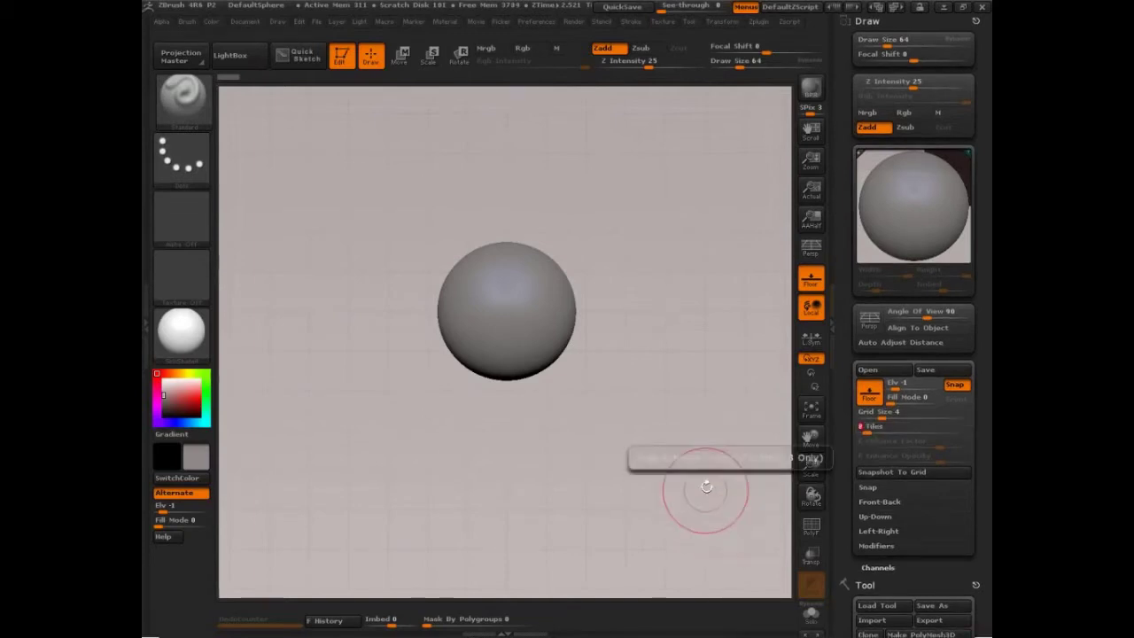
{"action": "key", "text": "ctrl+shift"}
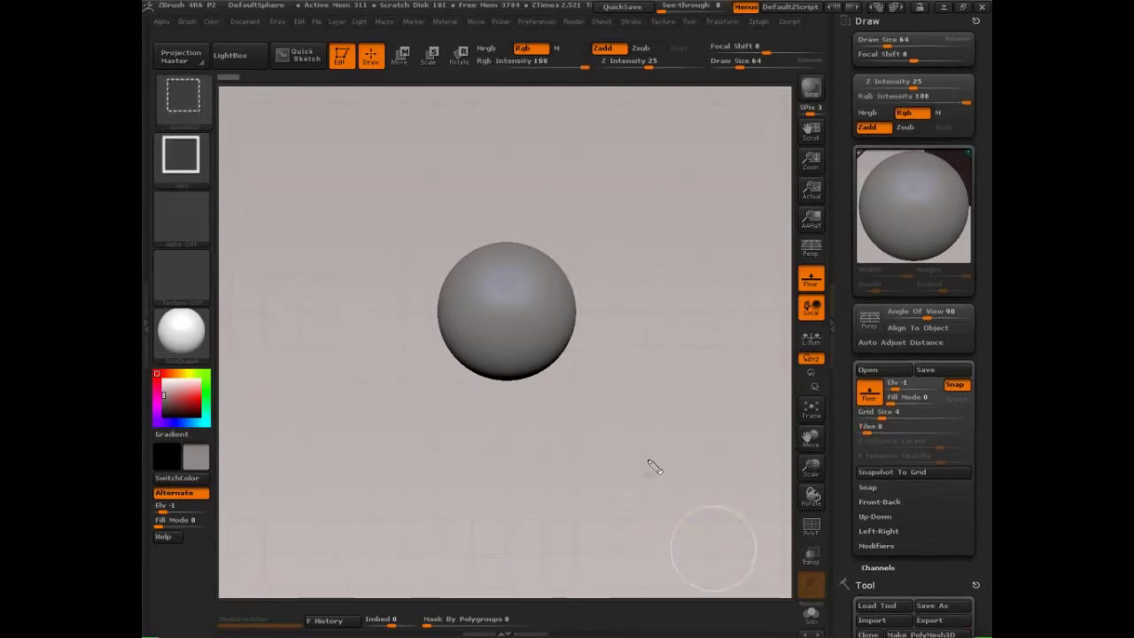
{"action": "mouse_move", "coordinate": [434, 243]}
{"action": "left_mouse_down", "text": "ctrl+shift"}
{"action": "mouse_move", "coordinate": [575, 243]}
{"action": "mouse_move", "coordinate": [582, 349]}
{"action": "mouse_move", "coordinate": [582, 385]}
{"action": "mouse_move", "coordinate": [435, 393]}
{"action": "mouse_move", "coordinate": [437, 403]}
{"action": "left_mouse_up", "text": "ctrl+shift"}
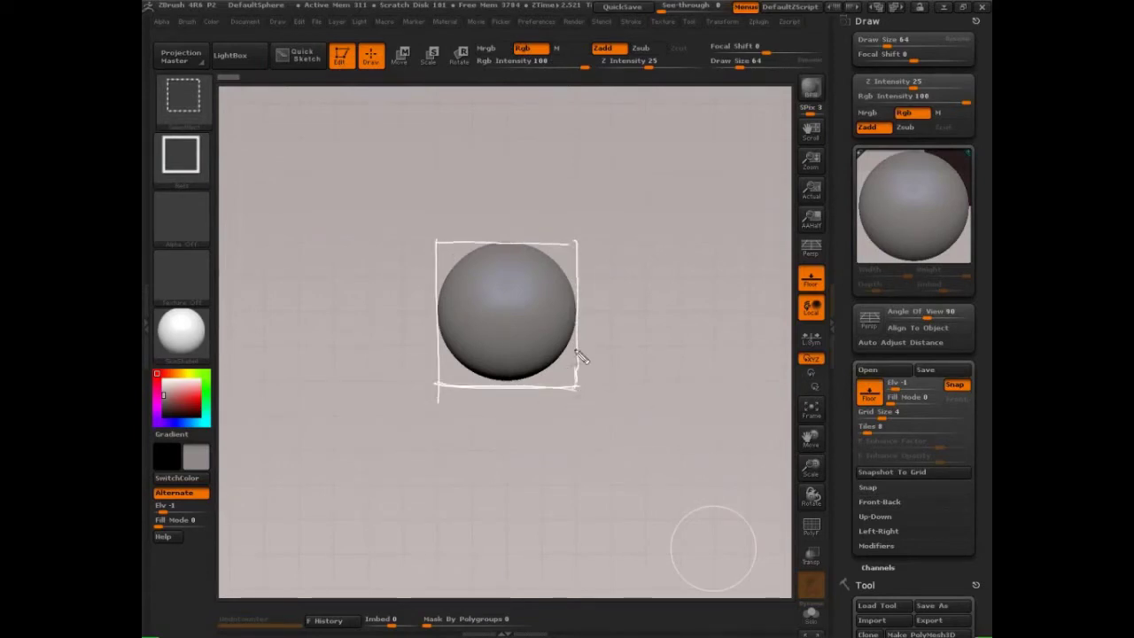
{"action": "mouse_move", "coordinate": [582, 355]}
{"action": "left_mouse_down", "text": "ctrl+shift"}
{"action": "mouse_move", "coordinate": [512, 245]}
{"action": "mouse_move", "coordinate": [439, 301]}
{"action": "mouse_move", "coordinate": [450, 391]}
{"action": "left_mouse_up", "text": "ctrl+shift"}
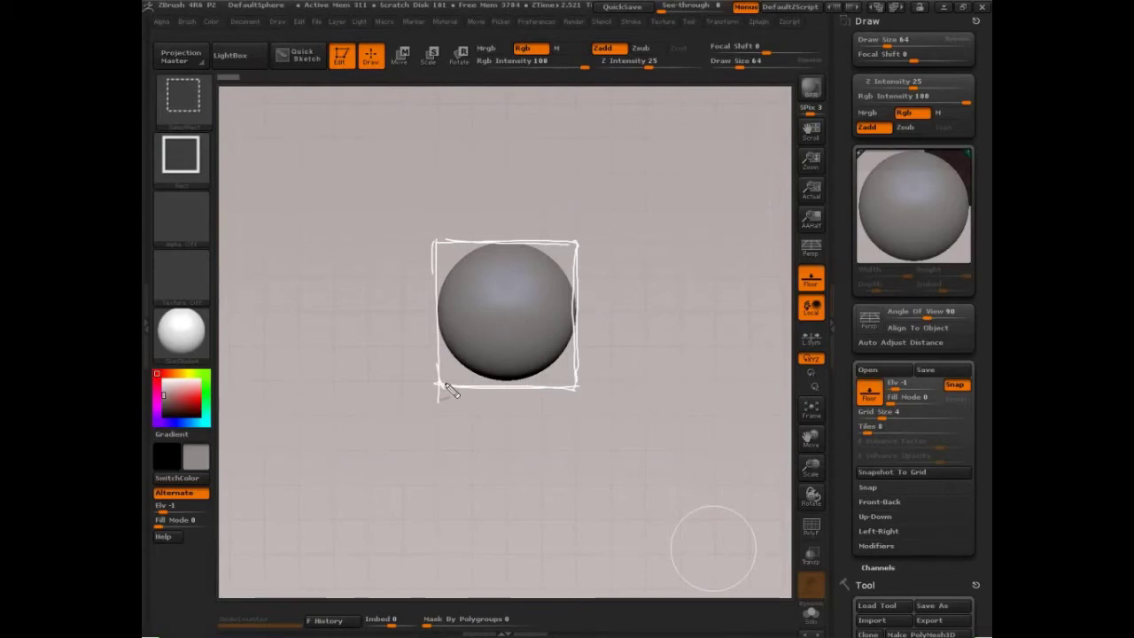
{"action": "key", "text": "Escape"}
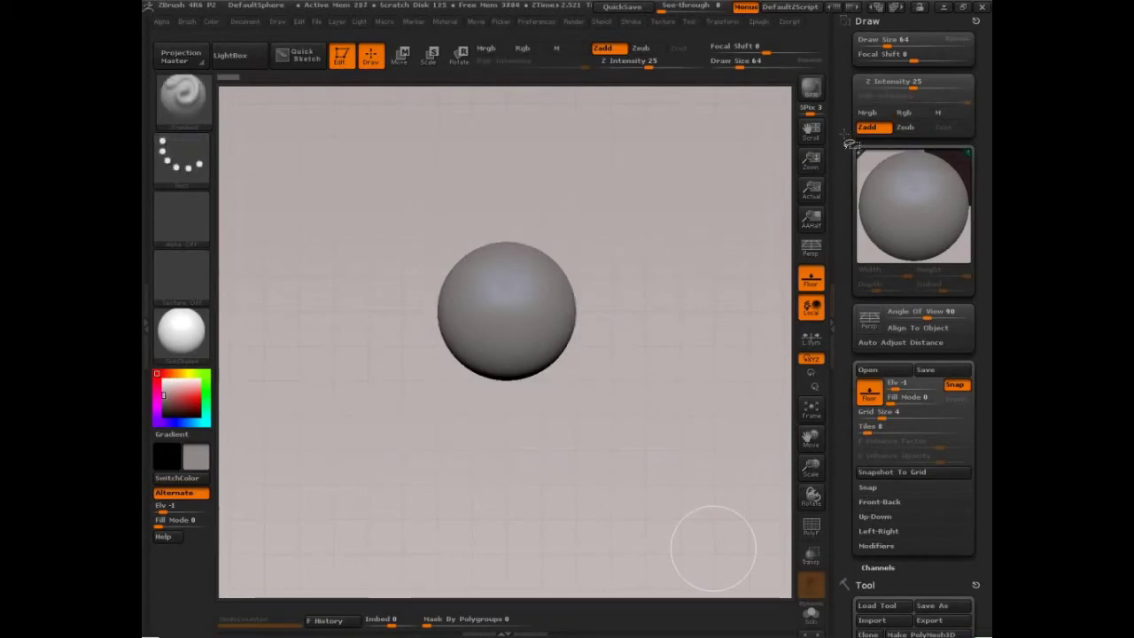
- Open the Size settings in the sphere's Geometry section to view its XYZ dimensions
{"action": "left_click_drag", "start_coordinate": [849, 144], "coordinate": [839, 37]}
{"action": "left_click", "coordinate": [881, 630]}
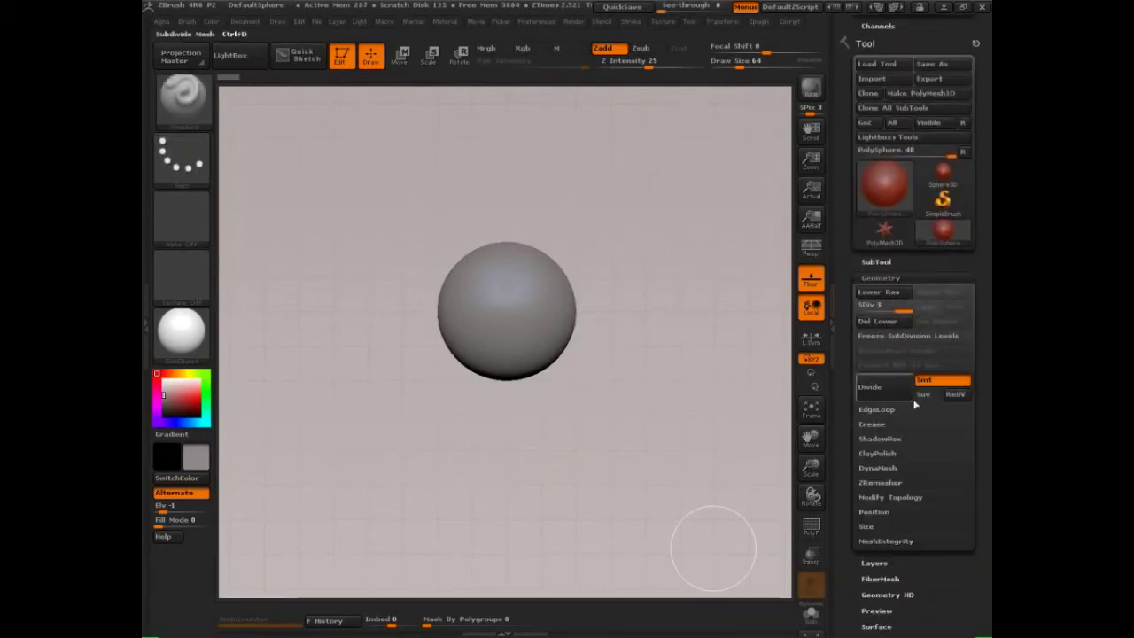
{"action": "left_click", "coordinate": [863, 526]}
{"action": "left_click_drag", "start_coordinate": [844, 509], "coordinate": [841, 284]}
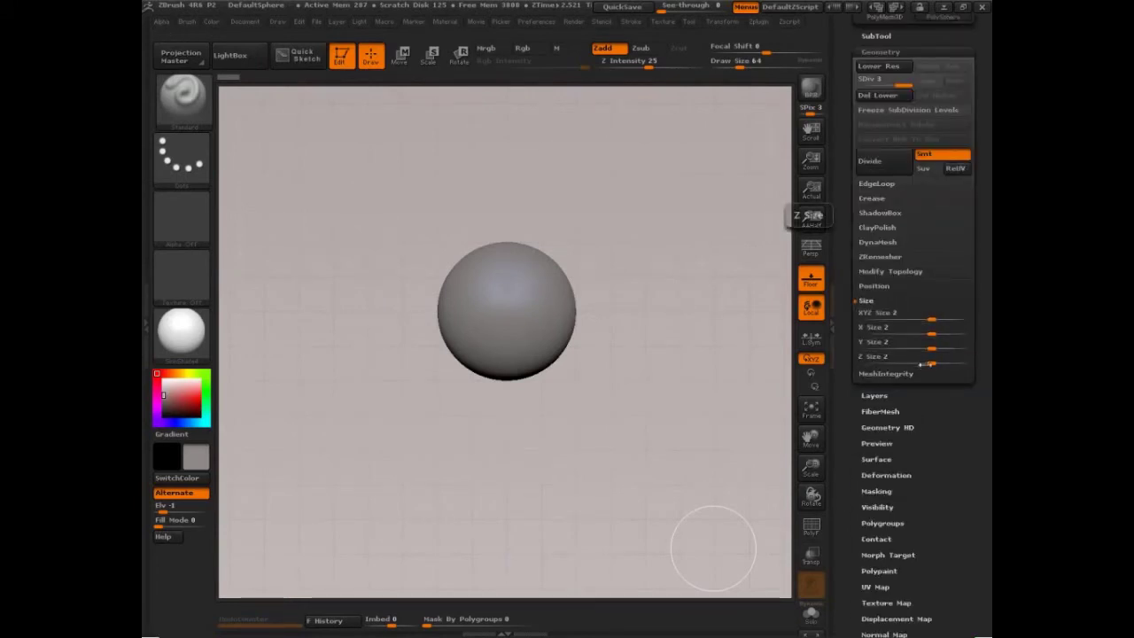
- Open the tool's Export section to view the sphere's Scale factor, and return to the Draw grid settings
{"action": "left_click_drag", "start_coordinate": [946, 489], "coordinate": [907, 315]}
{"action": "left_click", "coordinate": [874, 271]}
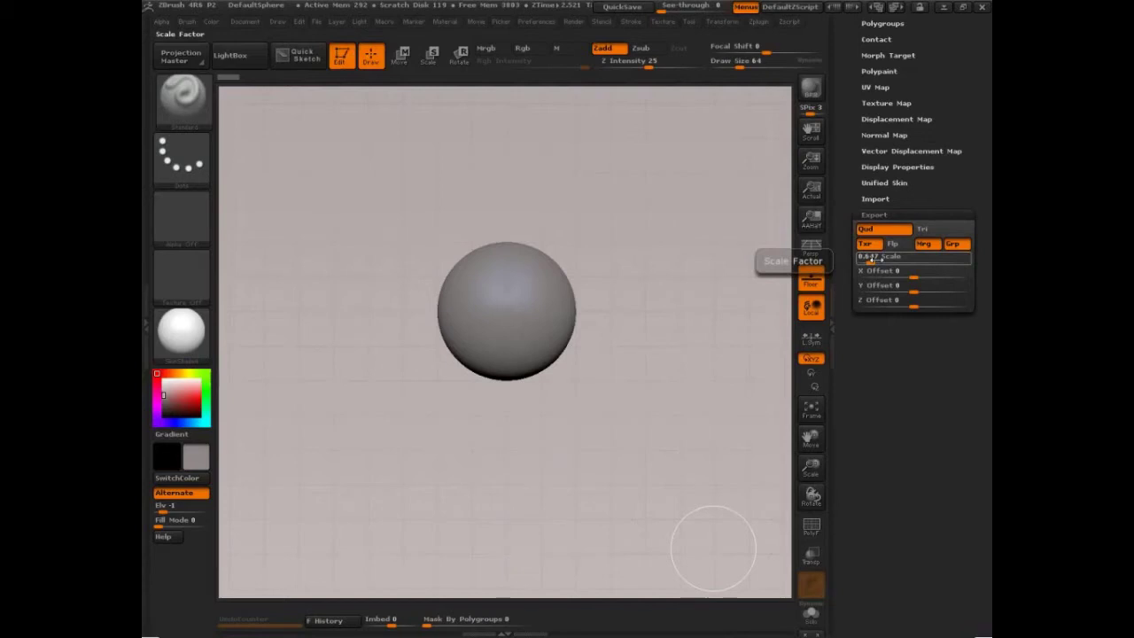
{"action": "left_click_drag", "start_coordinate": [949, 86], "coordinate": [938, 387]}
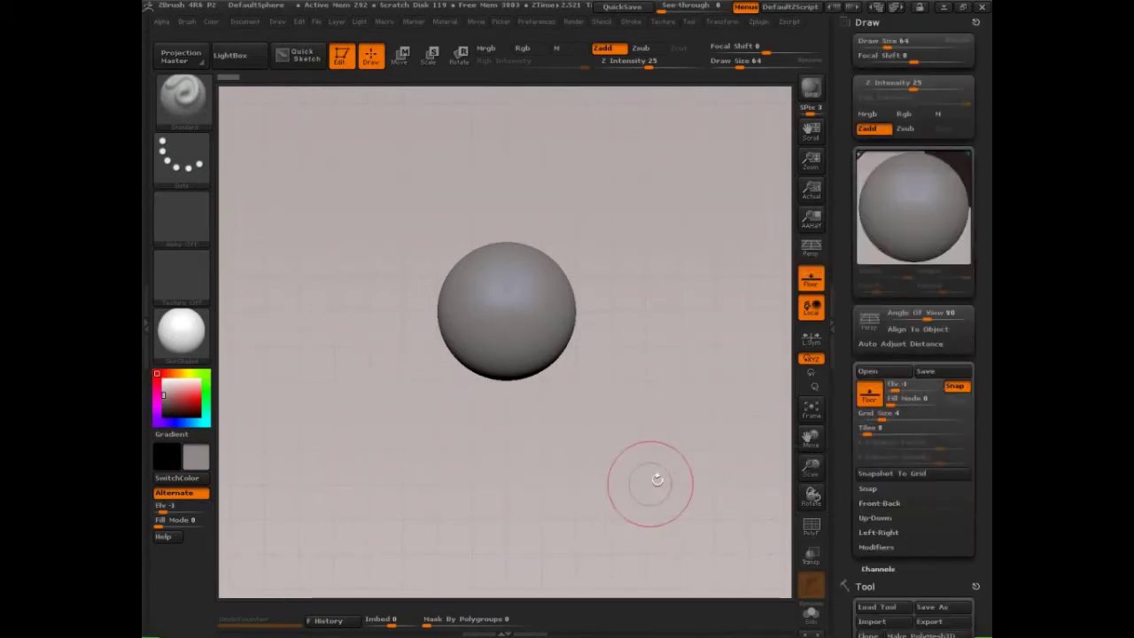
- Handwrite "1 ZBrush Unit" in a drawn box beside the sphere and a circled "1 CM" beneath it
{"action": "left_click_drag", "start_coordinate": [662, 470], "coordinate": [512, 494], "text": "alt"}
{"action": "key", "text": "ctrl+shift+d"}
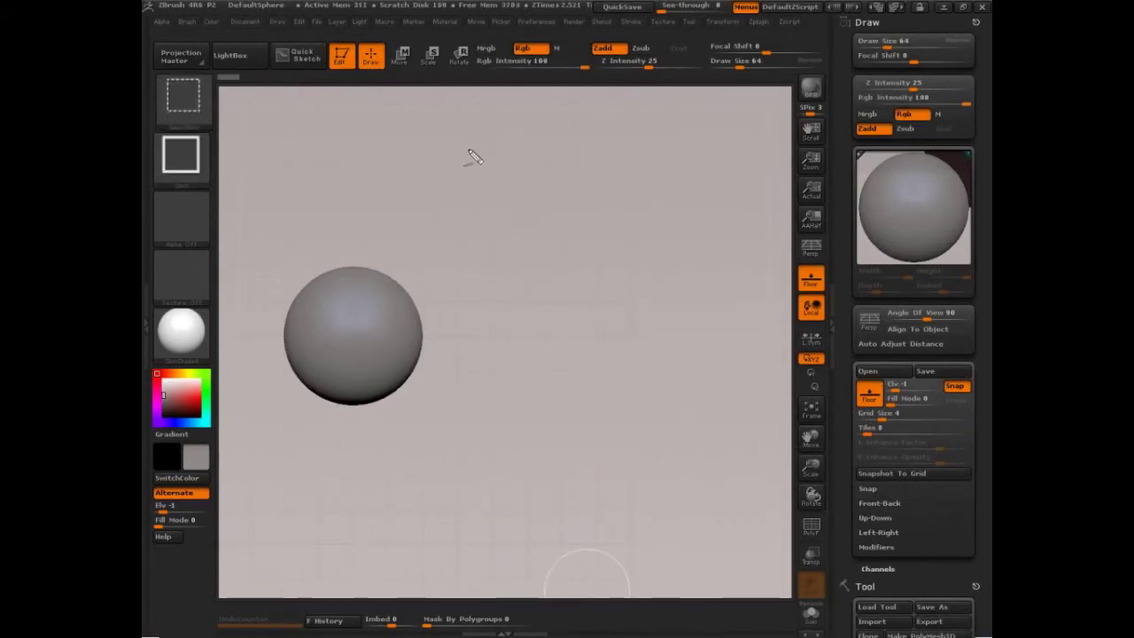
{"action": "mouse_move", "coordinate": [462, 129]}
{"action": "left_mouse_down"}
{"action": "mouse_move", "coordinate": [461, 165]}
{"action": "mouse_move", "coordinate": [492, 146]}
{"action": "mouse_move", "coordinate": [608, 167]}
{"action": "mouse_move", "coordinate": [582, 155]}
{"action": "left_mouse_up"}
{"action": "left_click_drag", "start_coordinate": [498, 161], "coordinate": [473, 167]}
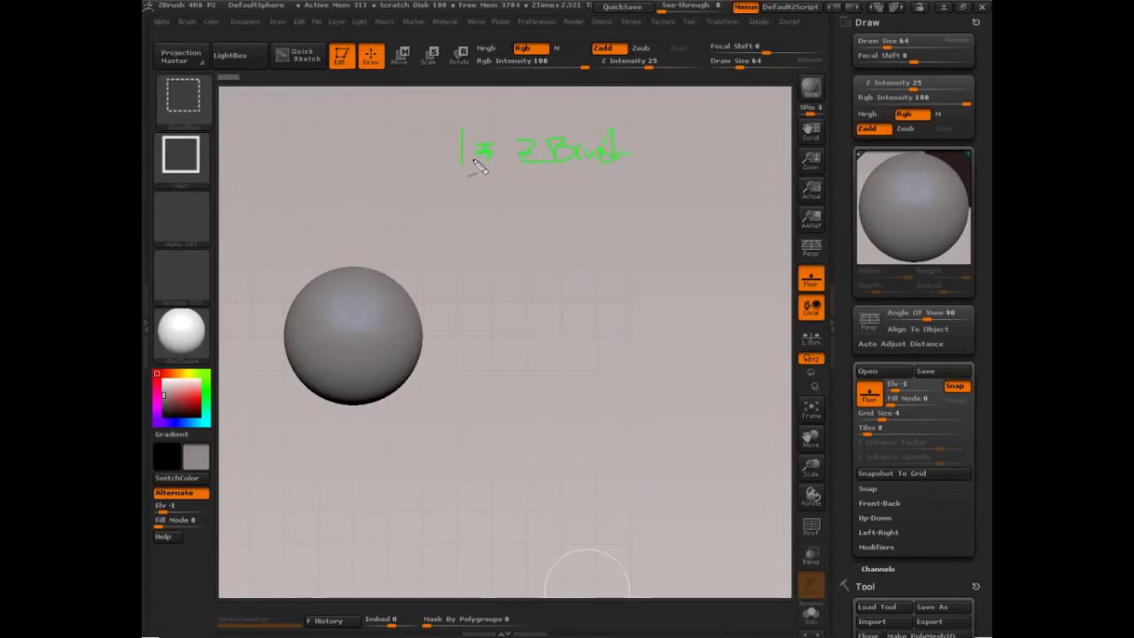
{"action": "mouse_move", "coordinate": [661, 135]}
{"action": "left_mouse_down"}
{"action": "mouse_move", "coordinate": [686, 157]}
{"action": "mouse_move", "coordinate": [742, 147]}
{"action": "left_mouse_up"}
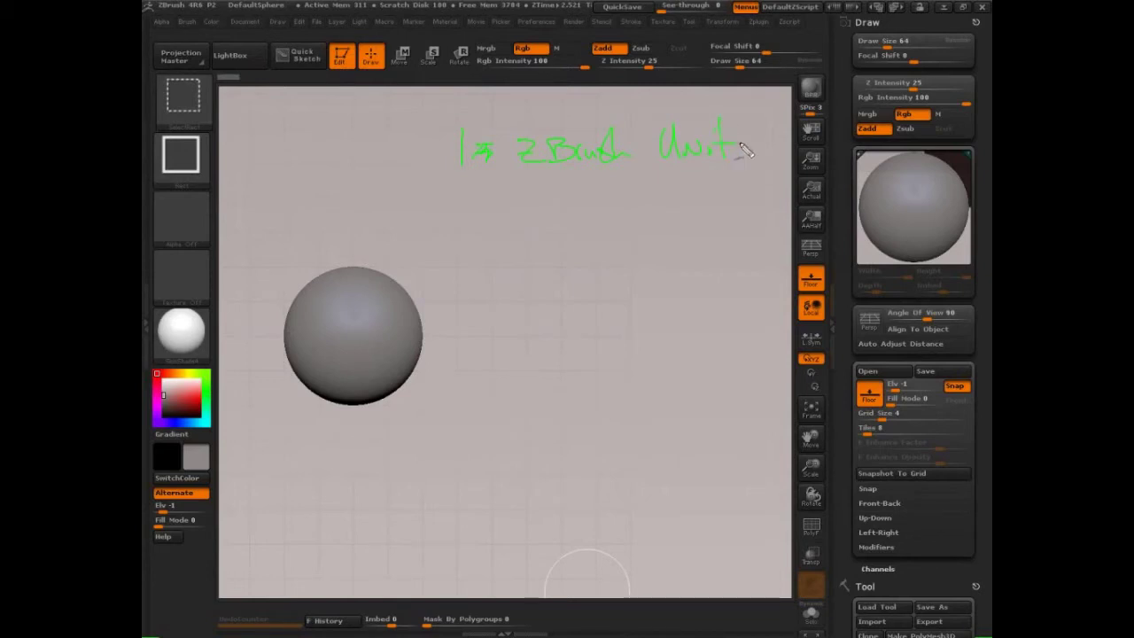
{"action": "mouse_move", "coordinate": [456, 176]}
{"action": "left_mouse_down"}
{"action": "mouse_move", "coordinate": [558, 177]}
{"action": "mouse_move", "coordinate": [751, 106]}
{"action": "mouse_move", "coordinate": [427, 182]}
{"action": "left_mouse_up"}
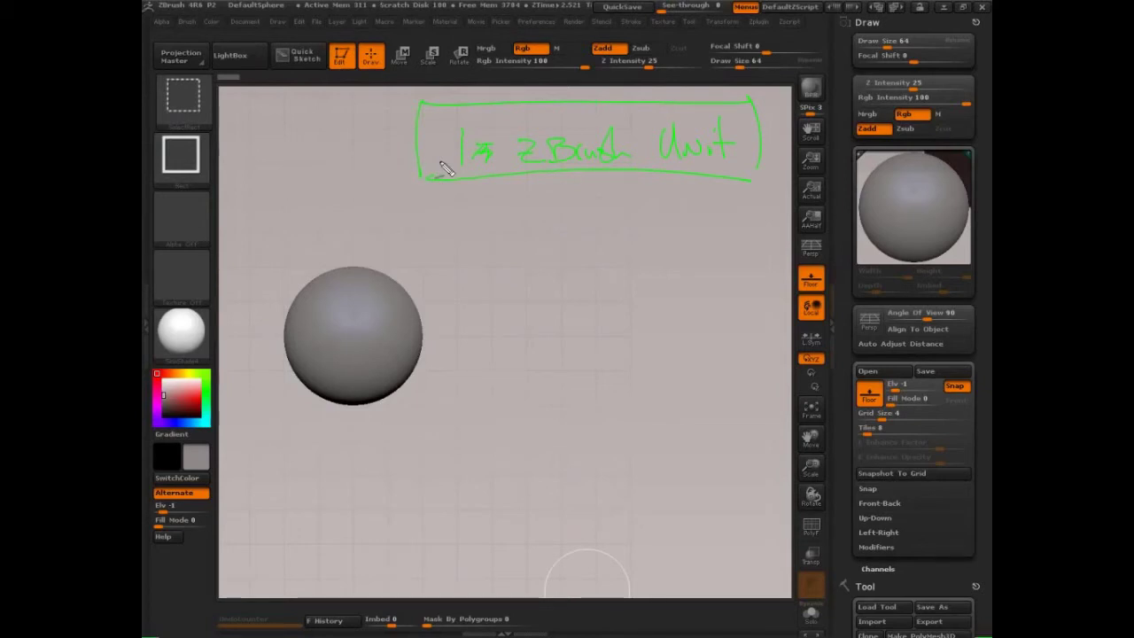
{"action": "mouse_move", "coordinate": [563, 182]}
{"action": "left_mouse_down"}
{"action": "mouse_move", "coordinate": [564, 218]}
{"action": "mouse_move", "coordinate": [656, 216]}
{"action": "left_mouse_up"}
{"action": "mouse_move", "coordinate": [513, 209]}
{"action": "left_mouse_down"}
{"action": "mouse_move", "coordinate": [580, 176]}
{"action": "mouse_move", "coordinate": [511, 206]}
{"action": "left_mouse_up"}
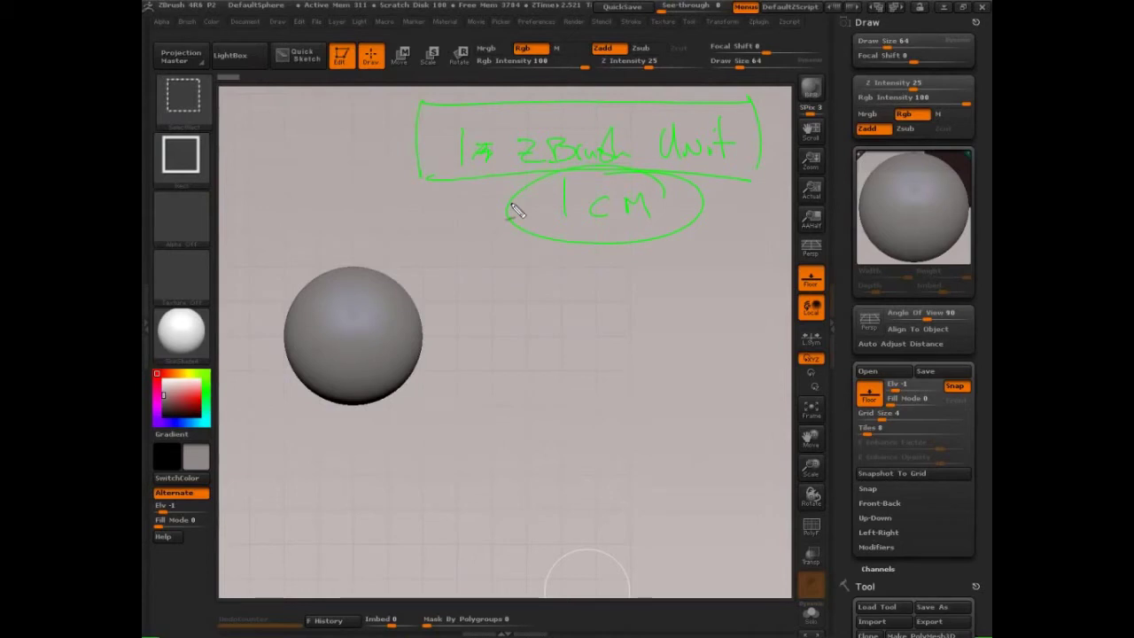
- Handwrite the note "on import, → scales to 1 zbrush unit" beside the sphere
{"action": "mouse_move", "coordinate": [462, 298]}
{"action": "left_mouse_down"}
{"action": "mouse_move", "coordinate": [514, 291]}
{"action": "mouse_move", "coordinate": [648, 310]}
{"action": "left_mouse_up"}
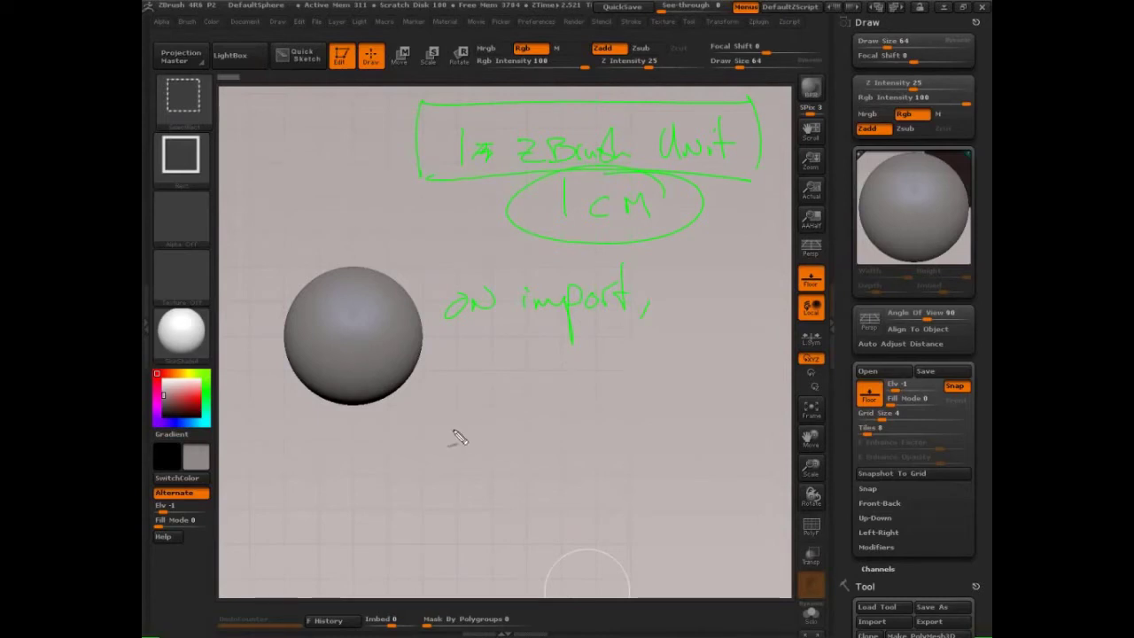
{"action": "mouse_move", "coordinate": [514, 356]}
{"action": "left_mouse_down"}
{"action": "mouse_move", "coordinate": [499, 355]}
{"action": "mouse_move", "coordinate": [496, 370]}
{"action": "mouse_move", "coordinate": [645, 356]}
{"action": "mouse_move", "coordinate": [846, 370]}
{"action": "mouse_move", "coordinate": [804, 346]}
{"action": "left_mouse_up"}
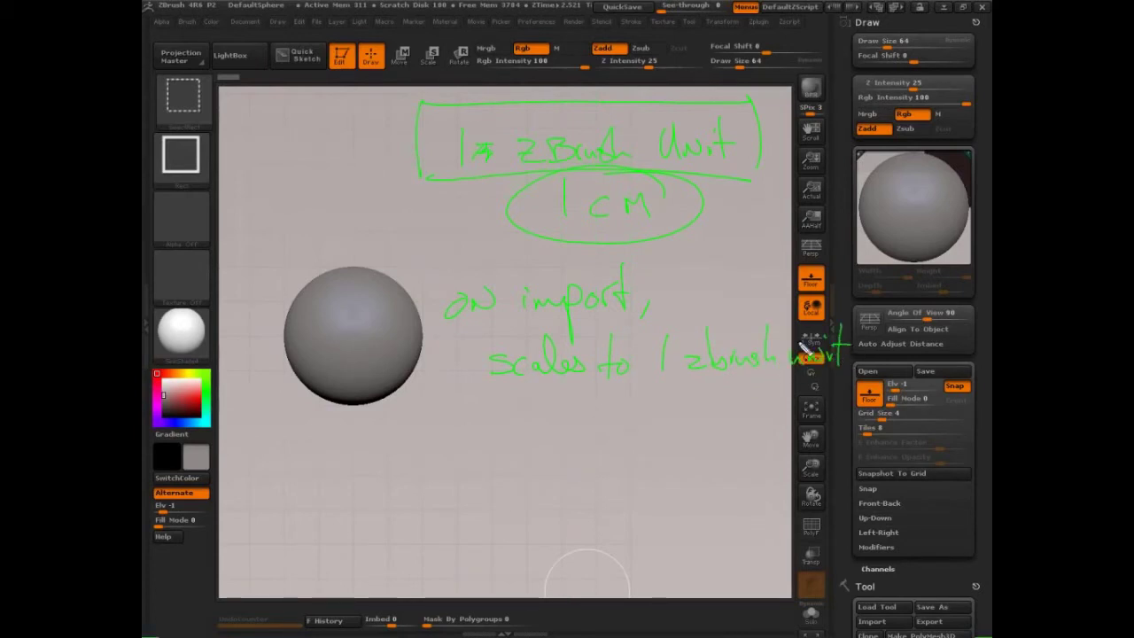
{"action": "left_click_drag", "start_coordinate": [451, 366], "coordinate": [481, 364]}
{"action": "left_click_drag", "start_coordinate": [471, 356], "coordinate": [463, 377]}
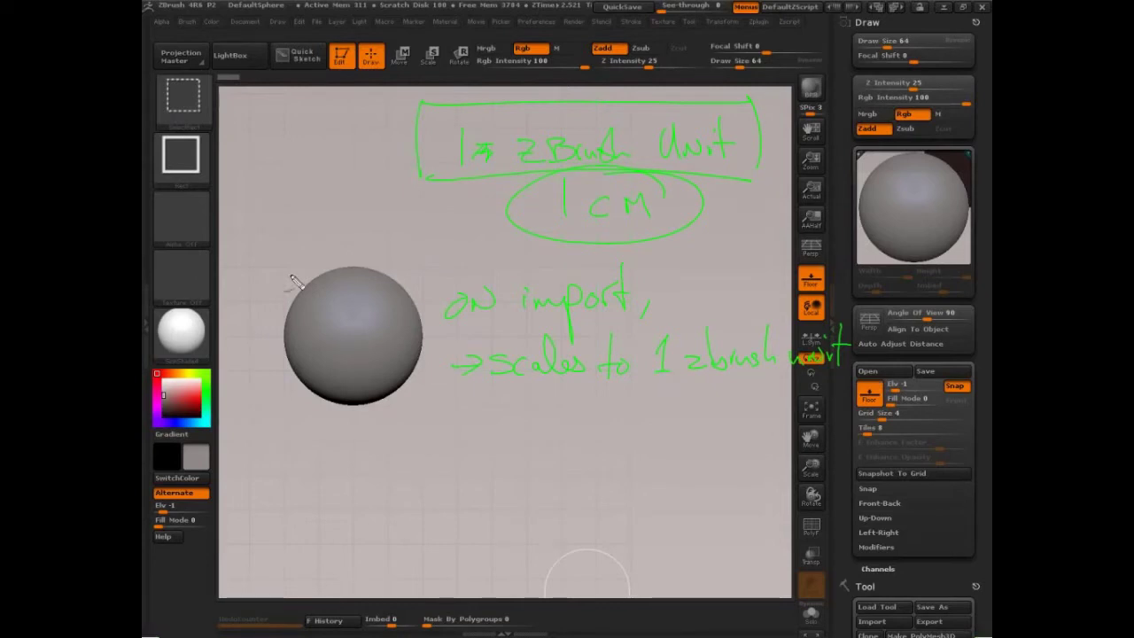
- Box in the sphere with the label 1, draw an arrow towards the Grid Size setting and write 16 beside it
{"action": "mouse_move", "coordinate": [284, 266]}
{"action": "left_mouse_down"}
{"action": "mouse_move", "coordinate": [428, 266]}
{"action": "mouse_move", "coordinate": [424, 416]}
{"action": "left_mouse_up"}
{"action": "left_click_drag", "start_coordinate": [435, 410], "coordinate": [282, 408]}
{"action": "left_click_drag", "start_coordinate": [278, 264], "coordinate": [281, 416]}
{"action": "left_click_drag", "start_coordinate": [253, 319], "coordinate": [252, 342]}
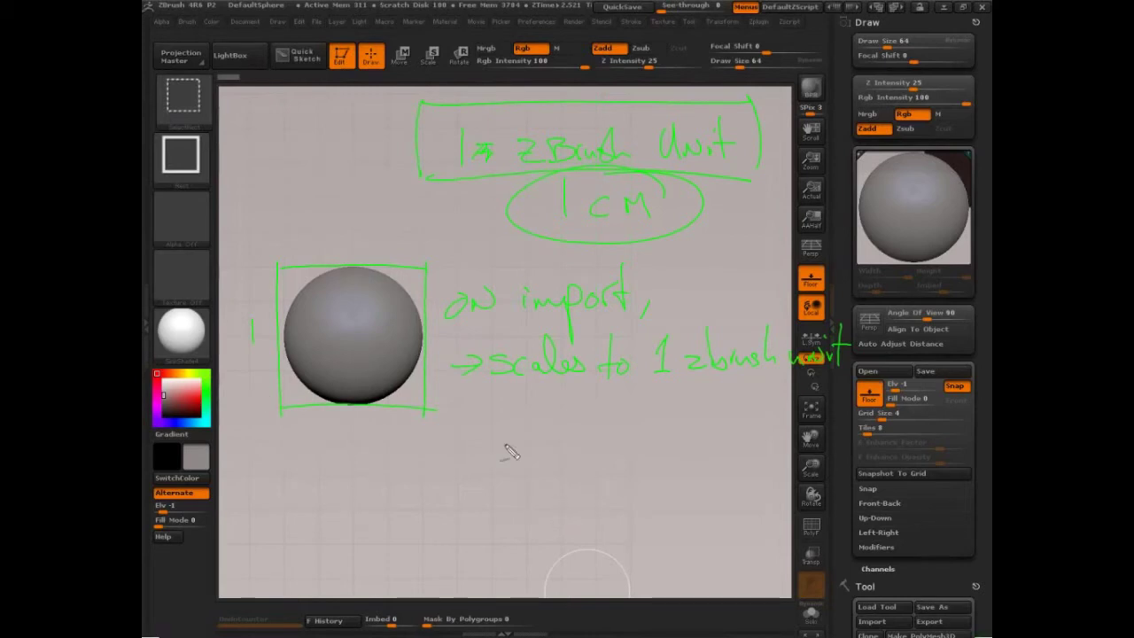
{"action": "mouse_move", "coordinate": [469, 432]}
{"action": "left_mouse_down"}
{"action": "mouse_move", "coordinate": [839, 420]}
{"action": "mouse_move", "coordinate": [826, 430]}
{"action": "left_mouse_up"}
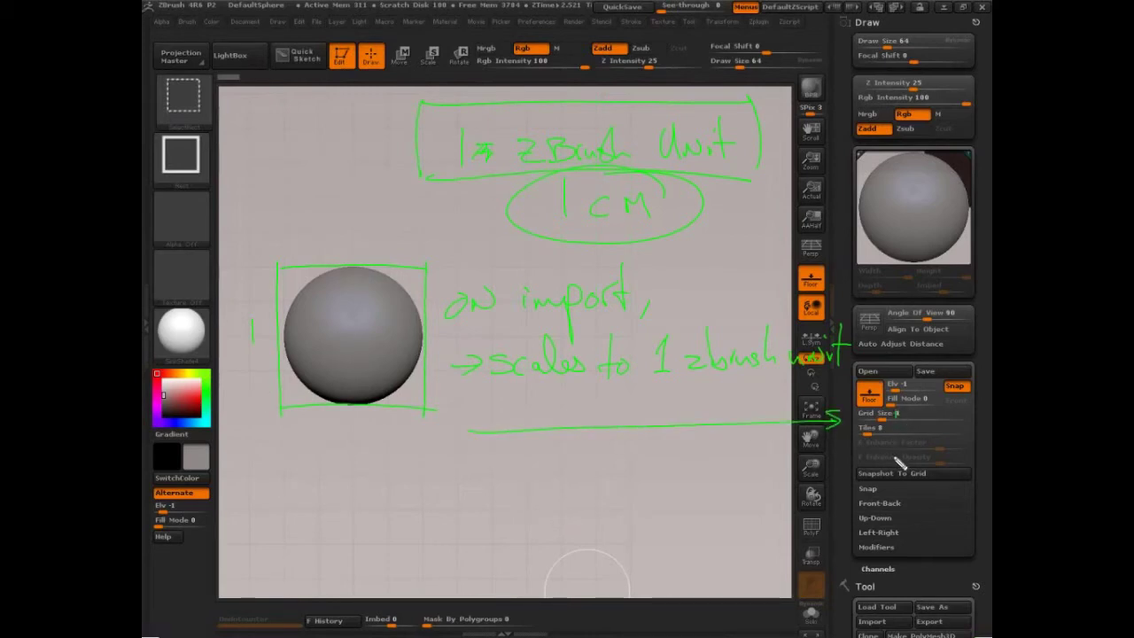
{"action": "left_click_drag", "start_coordinate": [917, 410], "coordinate": [923, 416]}
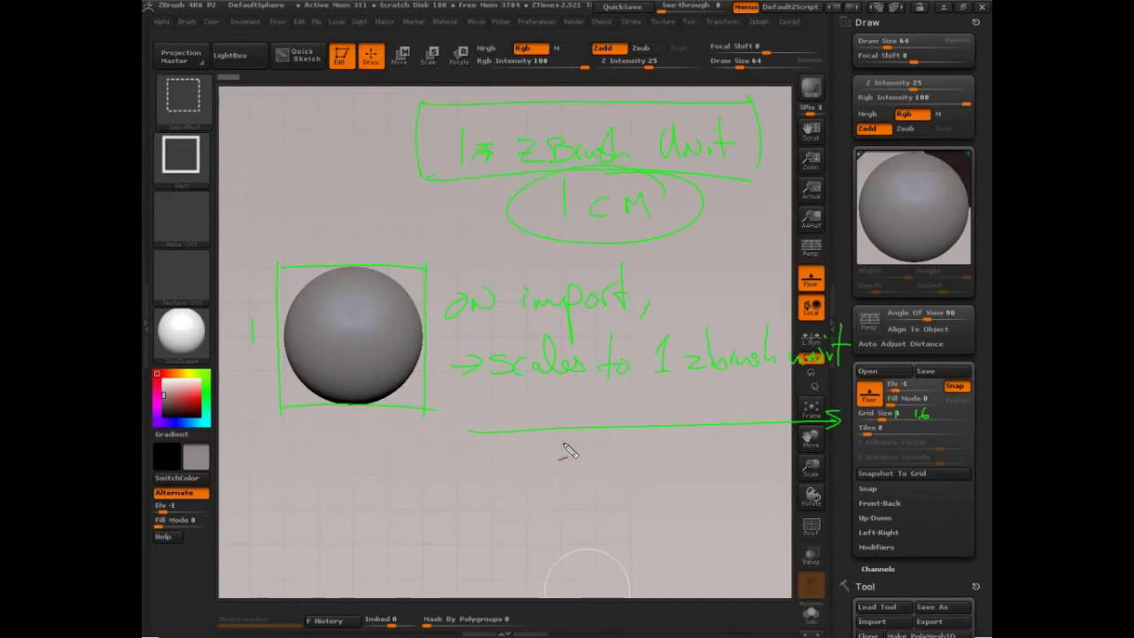
- Write "CPU + RAM" in red with 4 gb and 8 gb, link it to the underlined memory readouts, and clear all annotations
{"action": "mouse_move", "coordinate": [478, 459]}
{"action": "left_mouse_down"}
{"action": "mouse_move", "coordinate": [462, 498]}
{"action": "mouse_move", "coordinate": [513, 471]}
{"action": "mouse_move", "coordinate": [556, 478]}
{"action": "mouse_move", "coordinate": [588, 468]}
{"action": "mouse_move", "coordinate": [651, 486]}
{"action": "mouse_move", "coordinate": [725, 478]}
{"action": "left_mouse_up"}
{"action": "mouse_move", "coordinate": [513, 532]}
{"action": "left_mouse_down"}
{"action": "mouse_move", "coordinate": [509, 502]}
{"action": "mouse_move", "coordinate": [517, 514]}
{"action": "mouse_move", "coordinate": [501, 511]}
{"action": "mouse_move", "coordinate": [521, 512]}
{"action": "left_mouse_up"}
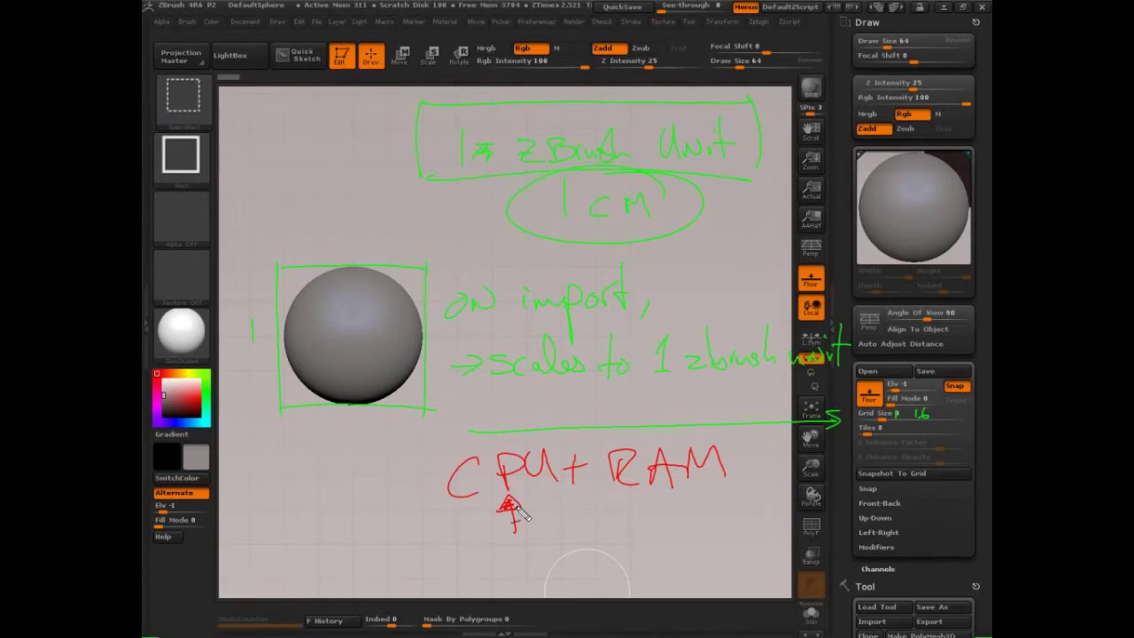
{"action": "left_click_drag", "start_coordinate": [651, 495], "coordinate": [663, 507]}
{"action": "mouse_move", "coordinate": [659, 498]}
{"action": "left_mouse_down"}
{"action": "mouse_move", "coordinate": [659, 515]}
{"action": "mouse_move", "coordinate": [689, 526]}
{"action": "mouse_move", "coordinate": [714, 514]}
{"action": "left_mouse_up"}
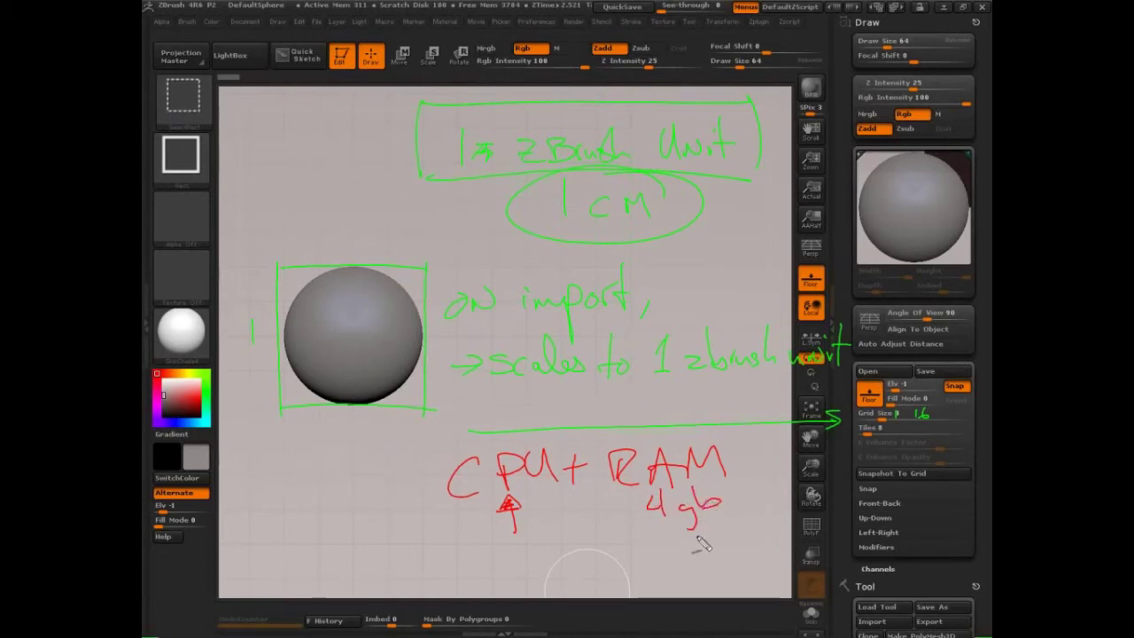
{"action": "mouse_move", "coordinate": [676, 550]}
{"action": "left_mouse_down"}
{"action": "mouse_move", "coordinate": [680, 567]}
{"action": "mouse_move", "coordinate": [719, 570]}
{"action": "mouse_move", "coordinate": [718, 584]}
{"action": "left_mouse_up"}
{"action": "left_click_drag", "start_coordinate": [730, 549], "coordinate": [731, 567]}
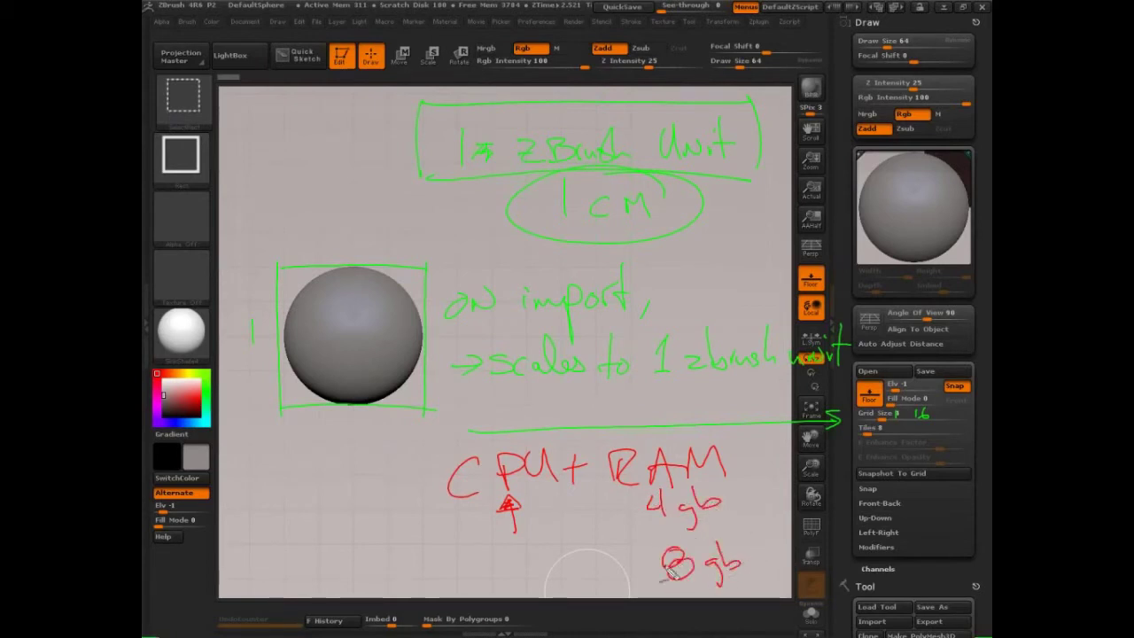
{"action": "left_click_drag", "start_coordinate": [733, 513], "coordinate": [744, 543]}
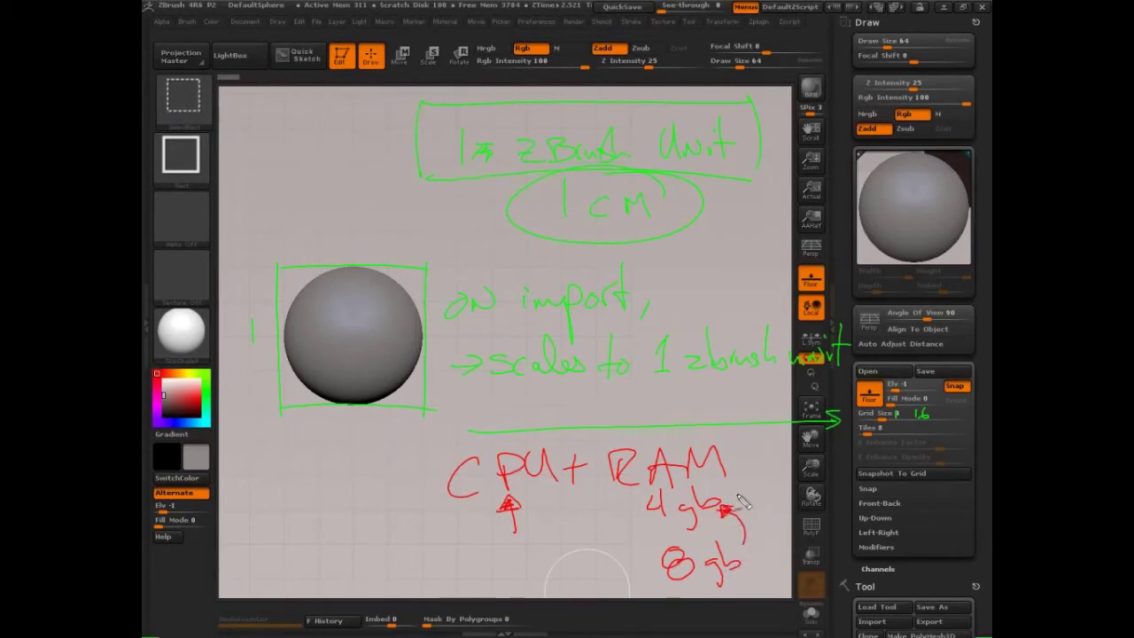
{"action": "mouse_move", "coordinate": [726, 512]}
{"action": "left_mouse_down"}
{"action": "mouse_move", "coordinate": [594, 518]}
{"action": "mouse_move", "coordinate": [288, 207]}
{"action": "mouse_move", "coordinate": [489, 67]}
{"action": "mouse_move", "coordinate": [486, 14]}
{"action": "mouse_move", "coordinate": [507, 20]}
{"action": "mouse_move", "coordinate": [308, 16]}
{"action": "left_mouse_up"}
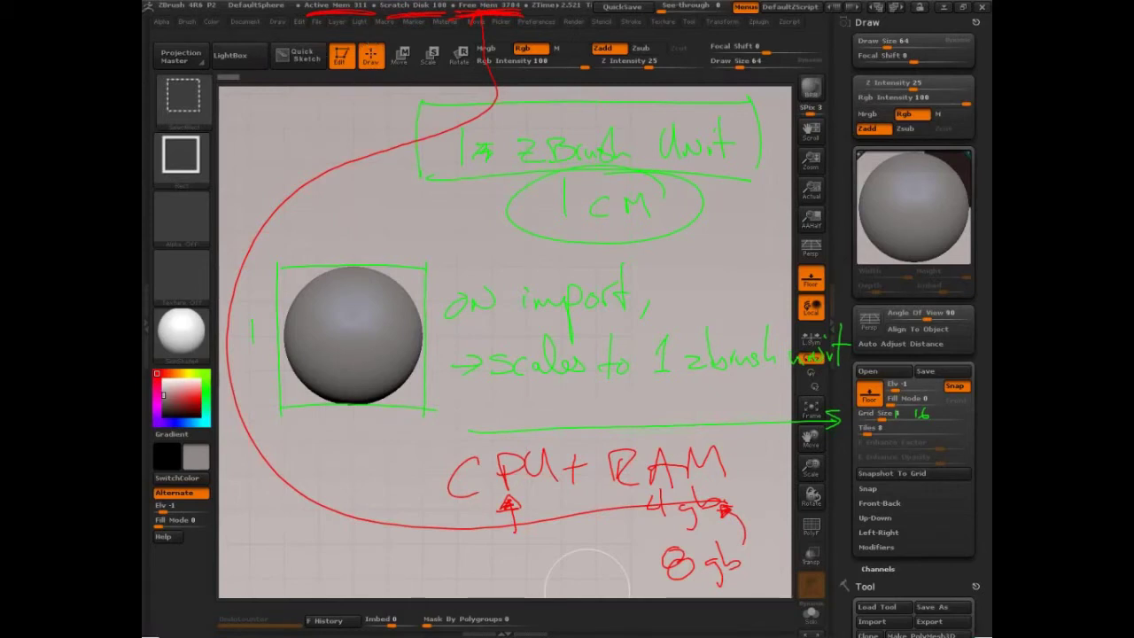
{"action": "key", "text": "Escape"}
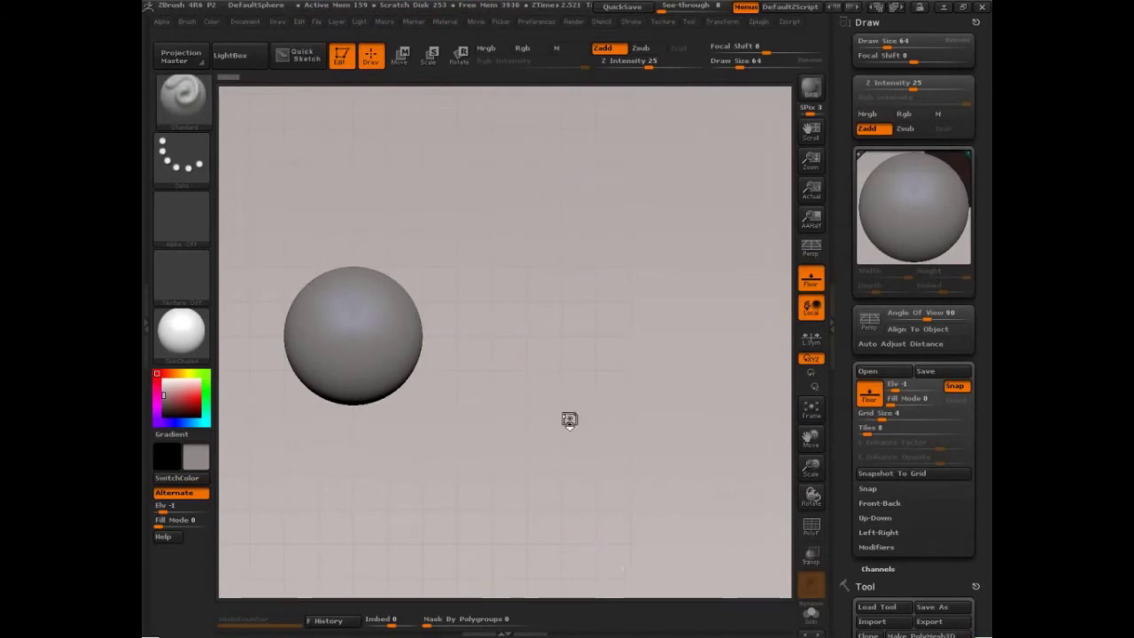
- Center the sphere in the view and set the floor grid's Grid Size and Tiles both to 4
{"action": "left_click_drag", "start_coordinate": [535, 466], "coordinate": [647, 448], "text": "alt"}
{"action": "left_click_drag", "start_coordinate": [882, 419], "coordinate": [876, 420]}
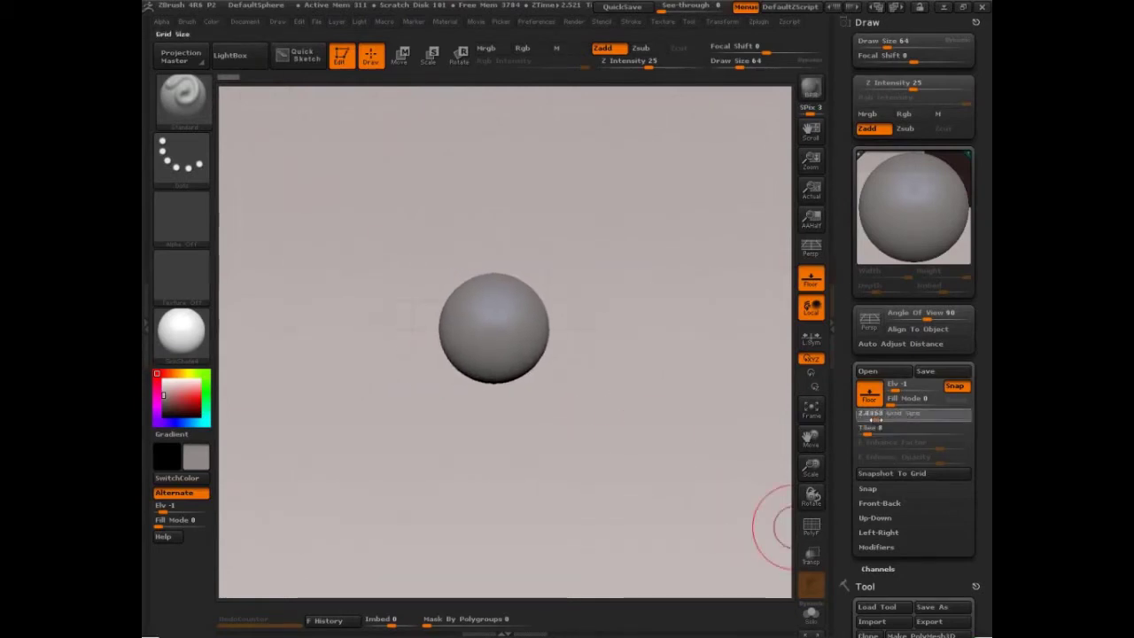
{"action": "type", "text": "4"}
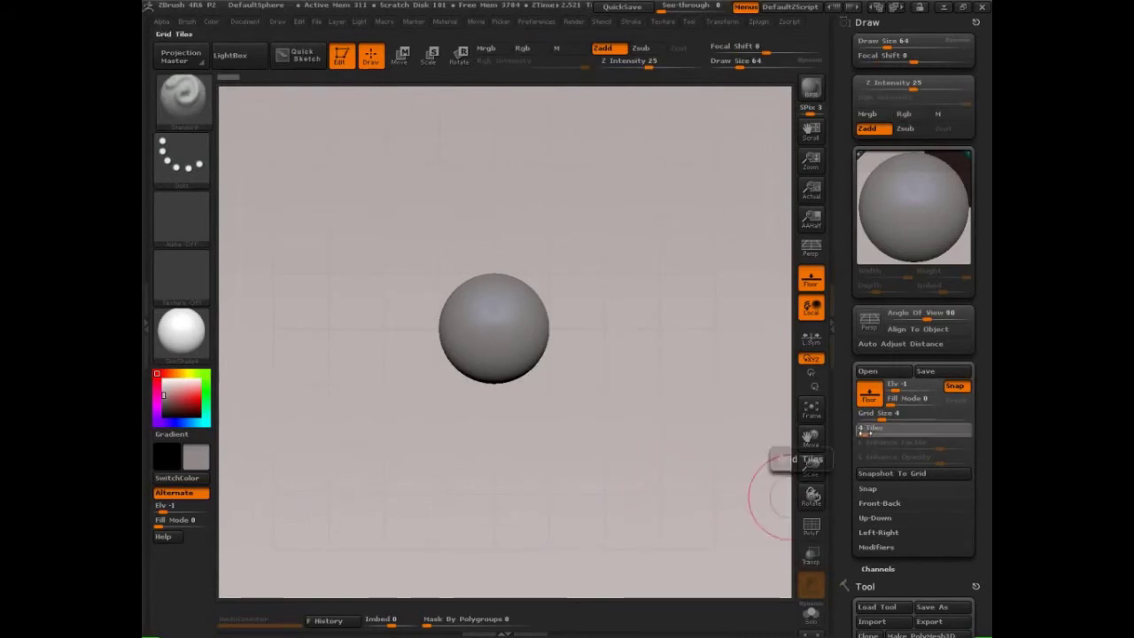
{"action": "left_click", "coordinate": [859, 434]}
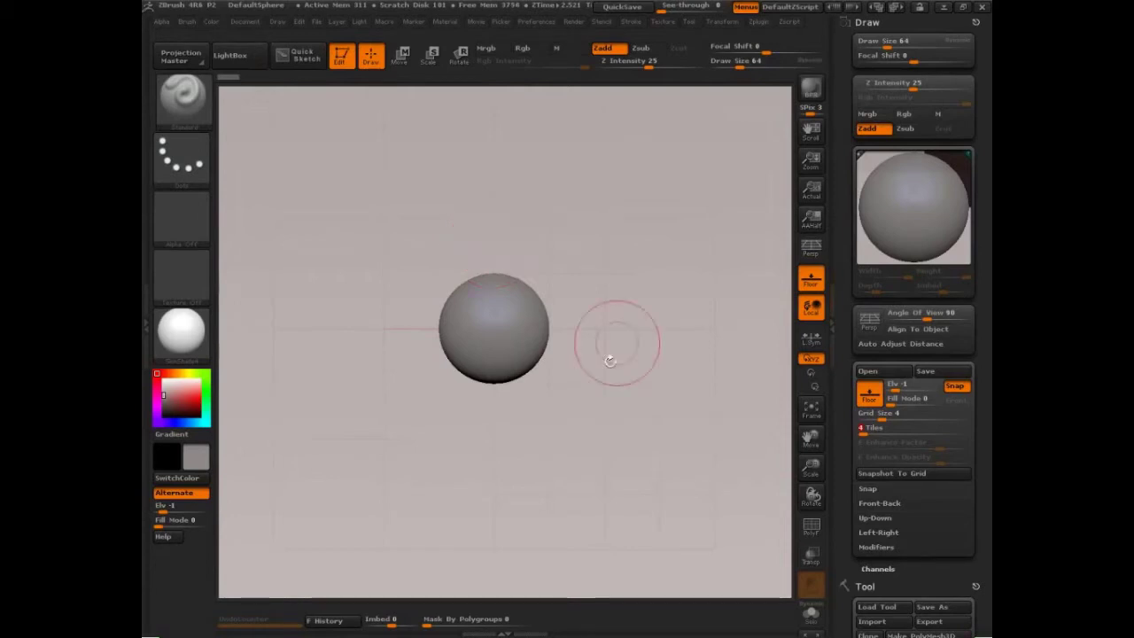
- Set the floor grid's Tiles to 2 and try a Grid Size of 2 before setting it back to 4
{"action": "left_click", "coordinate": [864, 429]}
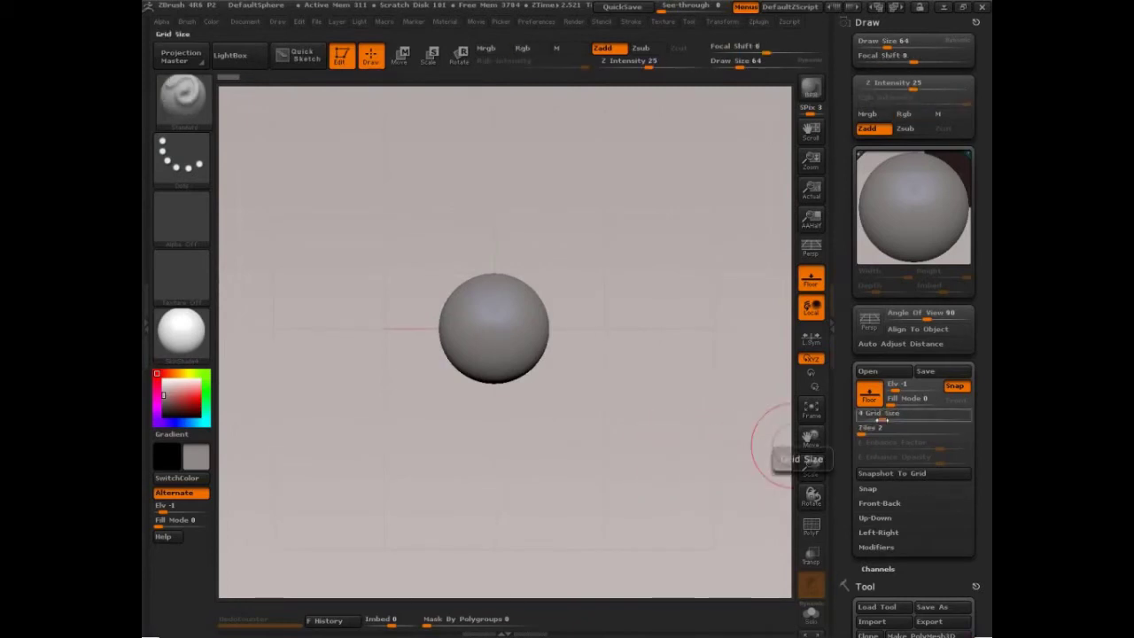
{"action": "left_click", "coordinate": [878, 419]}
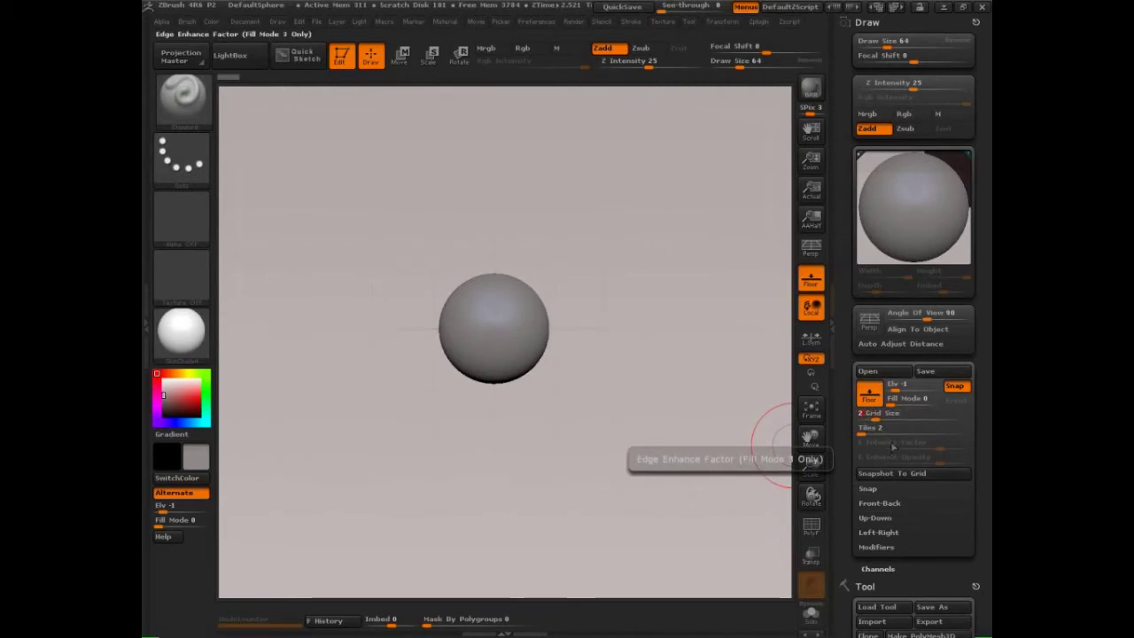
{"action": "left_click", "coordinate": [886, 420]}
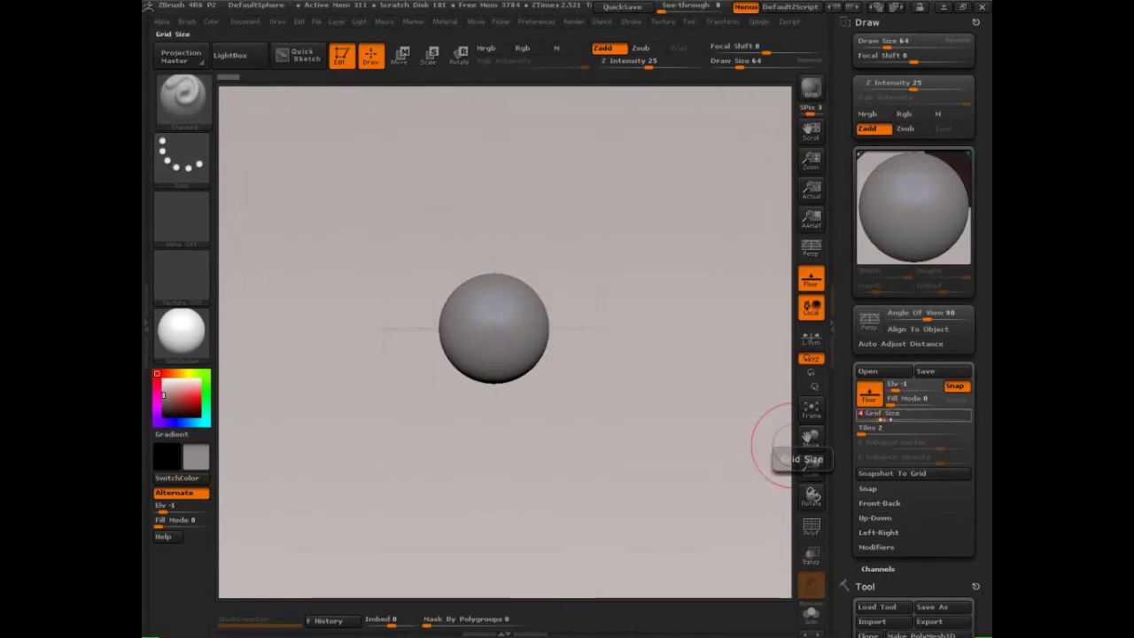
- Circle the Grid Size and Tiles settings in red, mark the sphere's top and bottom, and sketch a sphere-sized circle beside it
{"action": "mouse_move", "coordinate": [665, 455]}
{"action": "left_mouse_down", "text": "alt"}
{"action": "mouse_move", "coordinate": [639, 398]}
{"action": "mouse_move", "coordinate": [653, 460]}
{"action": "mouse_move", "coordinate": [600, 519]}
{"action": "mouse_move", "coordinate": [696, 463]}
{"action": "left_mouse_up", "text": "alt"}
{"action": "key", "text": "ctrl+shift+3"}
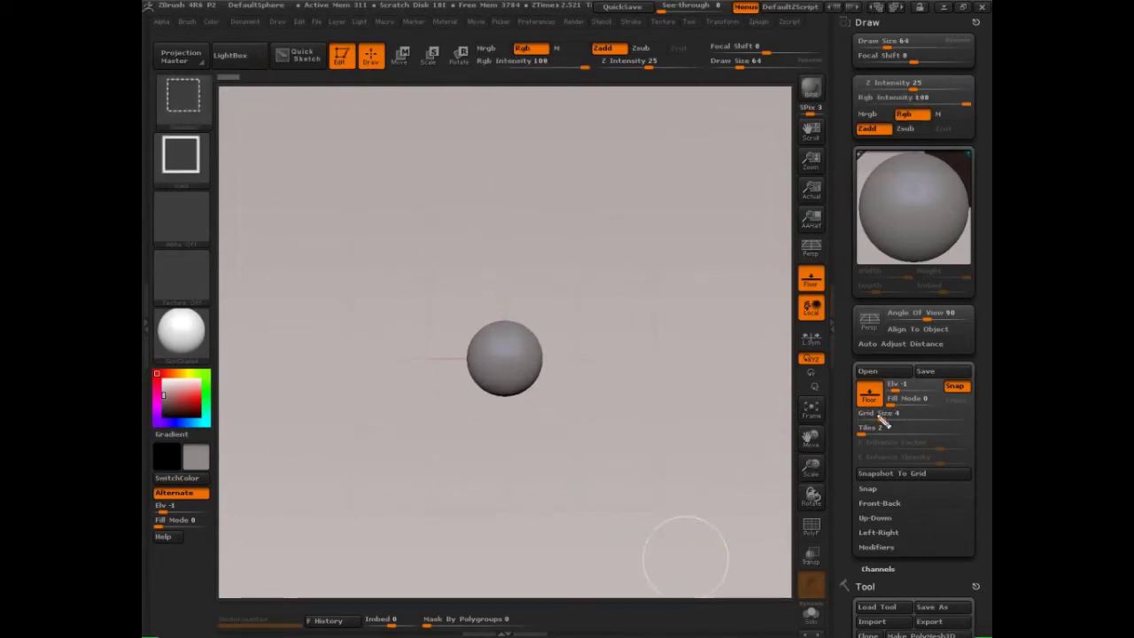
{"action": "left_click_drag", "start_coordinate": [878, 415], "coordinate": [887, 429]}
{"action": "left_click_drag", "start_coordinate": [566, 427], "coordinate": [572, 411]}
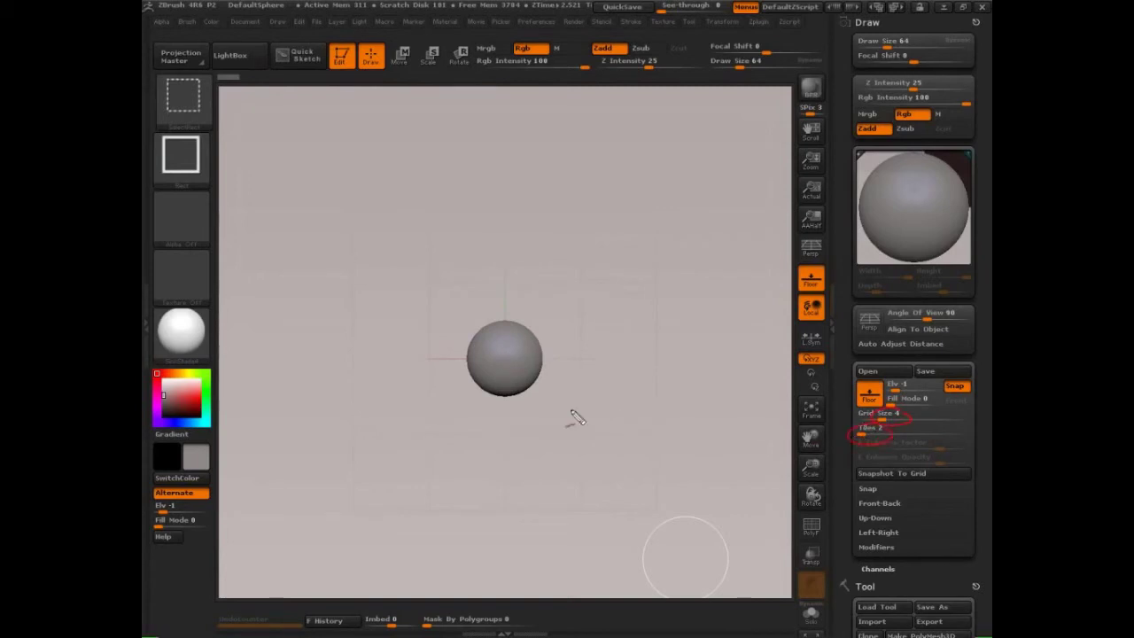
{"action": "left_click_drag", "start_coordinate": [498, 325], "coordinate": [511, 324]}
{"action": "left_click_drag", "start_coordinate": [499, 396], "coordinate": [511, 397]}
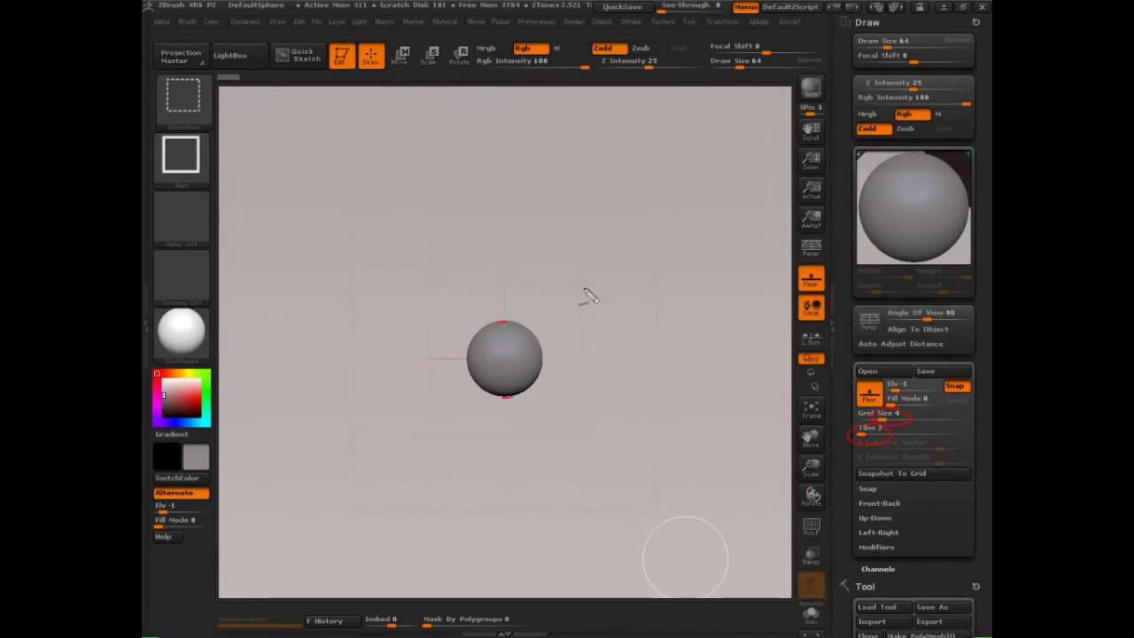
{"action": "mouse_move", "coordinate": [577, 285]}
{"action": "left_mouse_down"}
{"action": "mouse_move", "coordinate": [582, 359]}
{"action": "mouse_move", "coordinate": [592, 360]}
{"action": "left_mouse_up"}
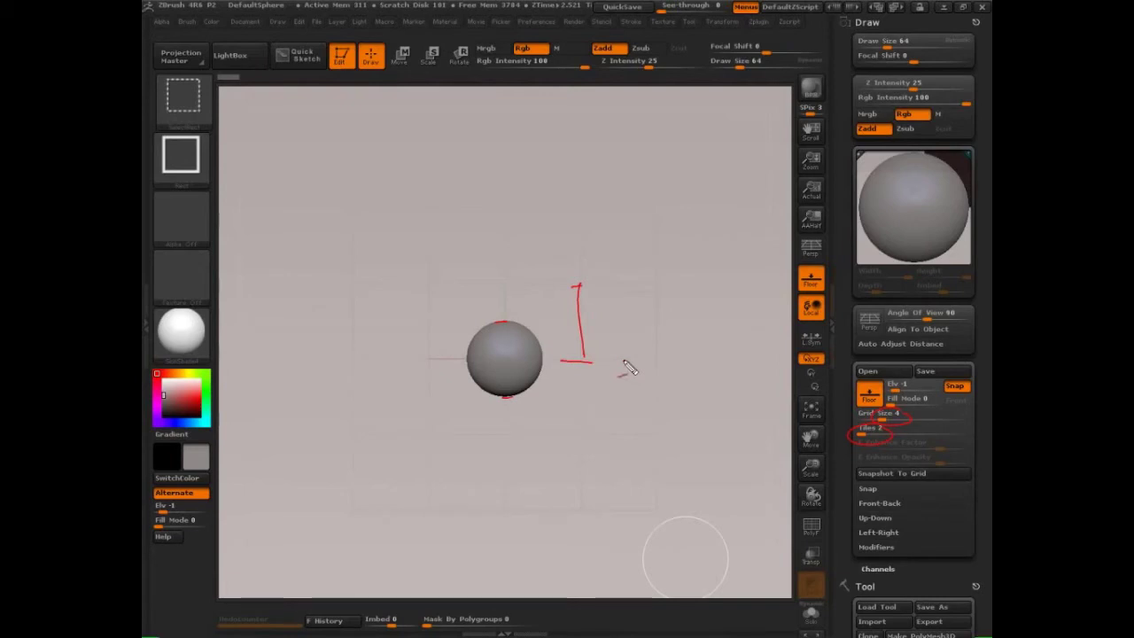
{"action": "mouse_move", "coordinate": [582, 285]}
{"action": "left_mouse_down"}
{"action": "mouse_move", "coordinate": [613, 321]}
{"action": "mouse_move", "coordinate": [563, 290]}
{"action": "left_mouse_up"}
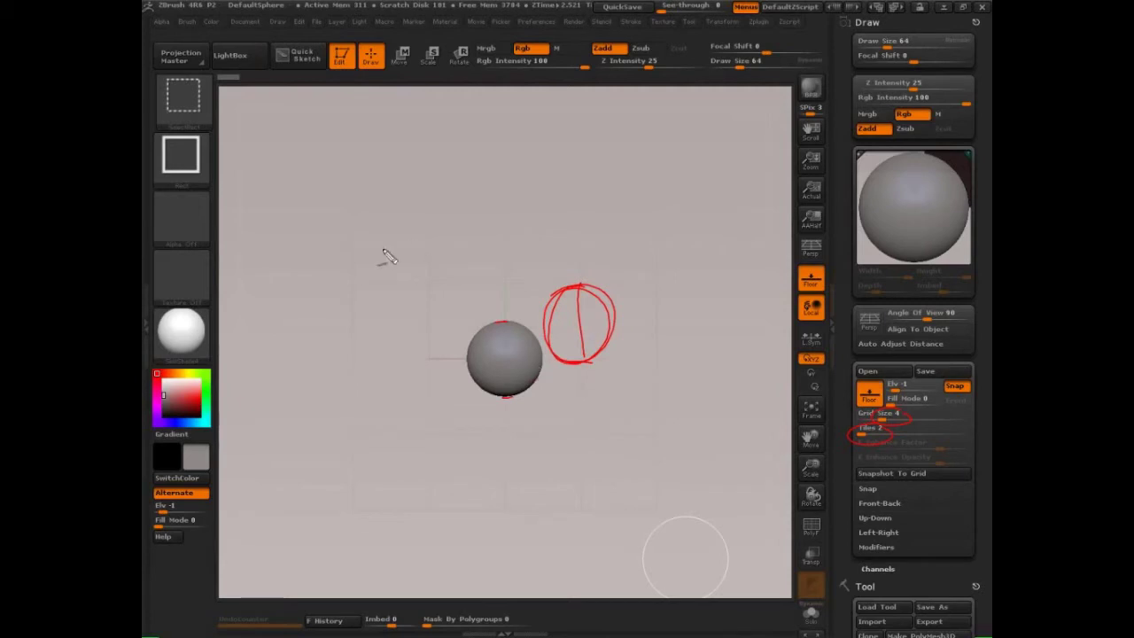
- Number the grid rows 1 to 4 in red beside the sphere and clear the annotations
{"action": "left_click_drag", "start_coordinate": [375, 235], "coordinate": [375, 257]}
{"action": "left_click_drag", "start_coordinate": [372, 317], "coordinate": [388, 330]}
{"action": "left_click_drag", "start_coordinate": [373, 386], "coordinate": [383, 403]}
{"action": "left_click_drag", "start_coordinate": [379, 457], "coordinate": [395, 467]}
{"action": "left_click_drag", "start_coordinate": [388, 459], "coordinate": [393, 495]}
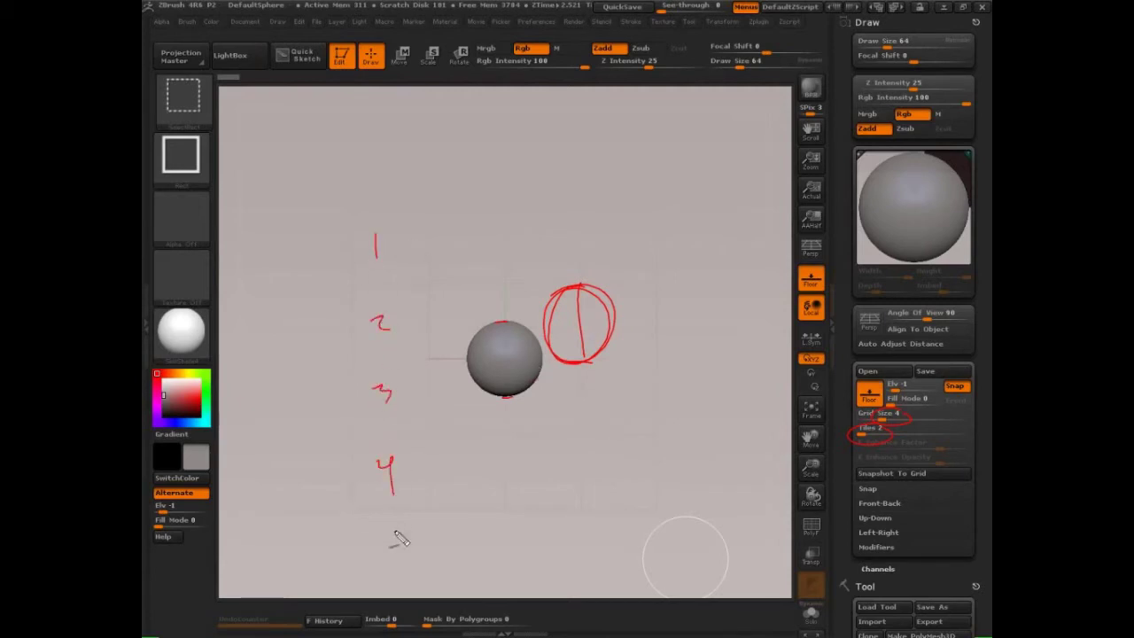
{"action": "key", "text": "Escape"}
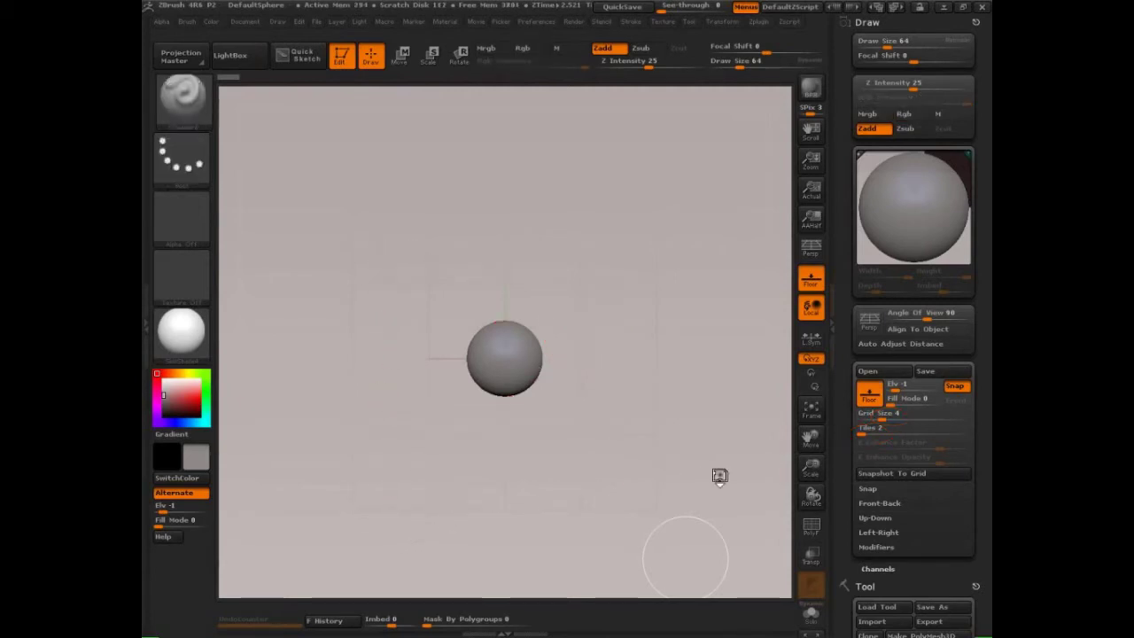
- Set the floor grid's Grid Size to 8 and temporarily outline one grid tile and mark the grid settings in red
{"action": "left_click_drag", "start_coordinate": [893, 414], "coordinate": [901, 415]}
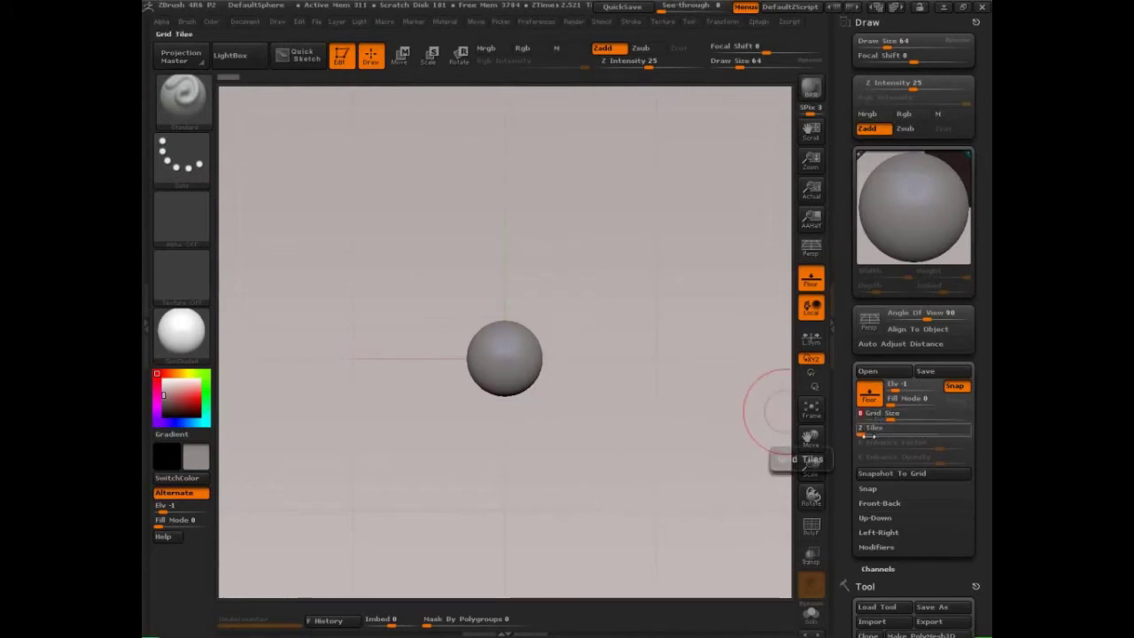
{"action": "key", "text": "ctrl+shift"}
{"action": "mouse_move", "coordinate": [353, 200]}
{"action": "left_mouse_down"}
{"action": "mouse_move", "coordinate": [362, 372]}
{"action": "mouse_move", "coordinate": [516, 233]}
{"action": "mouse_move", "coordinate": [353, 222]}
{"action": "left_mouse_up"}
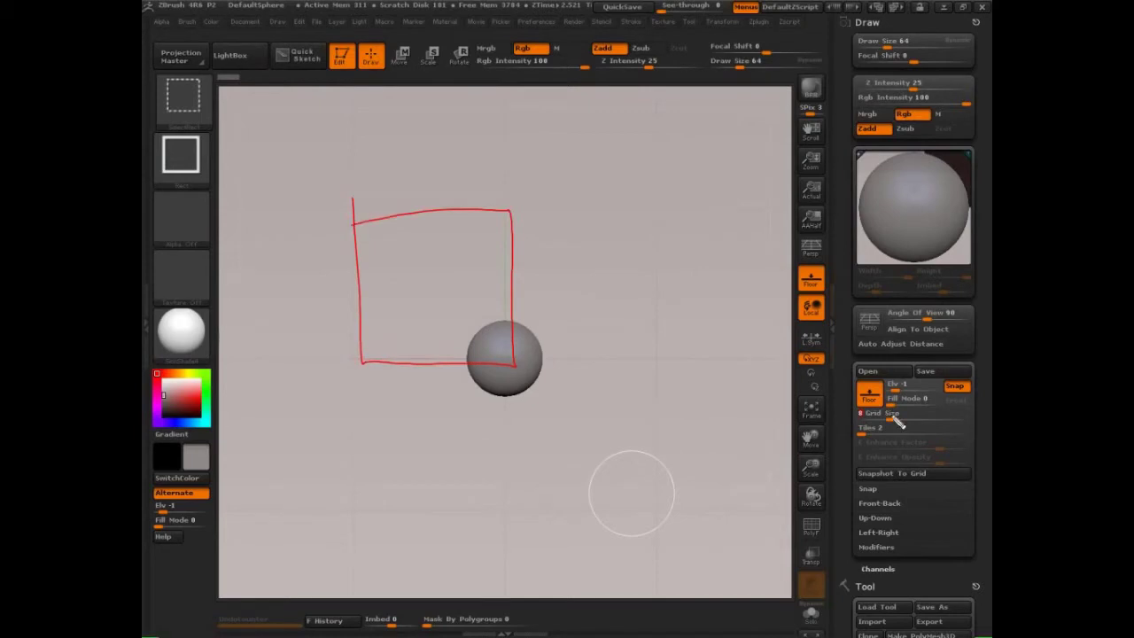
{"action": "left_click_drag", "start_coordinate": [906, 411], "coordinate": [840, 430]}
{"action": "key", "text": "Escape"}
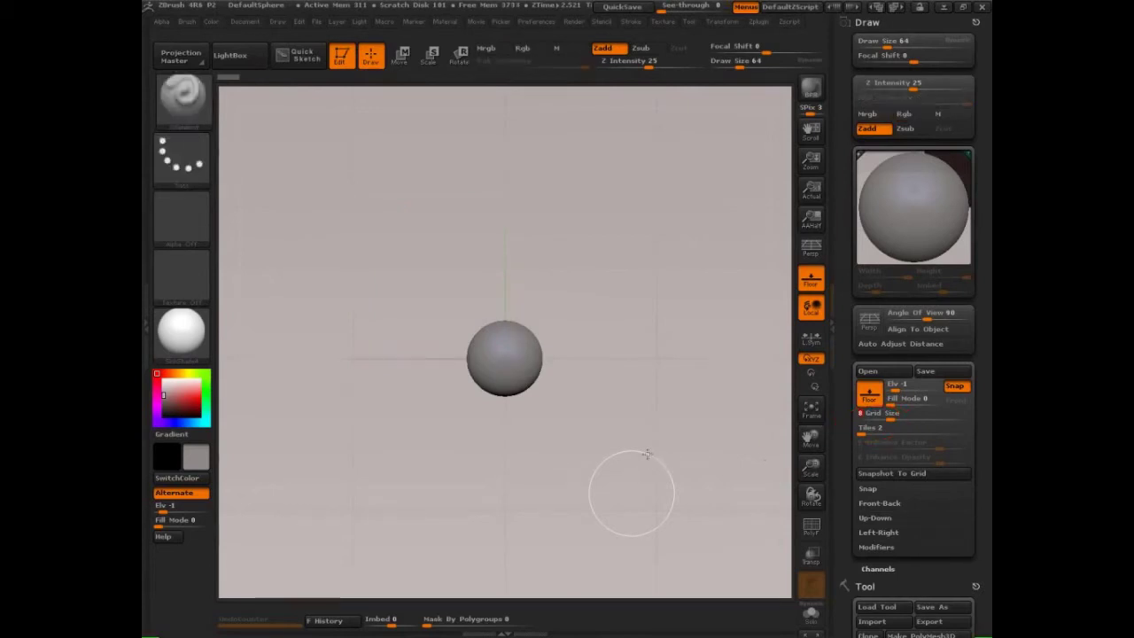
- Set the floor grid's Tiles to 4
{"action": "mouse_move", "coordinate": [668, 464]}
{"action": "left_mouse_down", "text": "alt"}
{"action": "mouse_move", "coordinate": [602, 355]}
{"action": "mouse_move", "coordinate": [666, 441]}
{"action": "left_mouse_up", "text": "alt"}
{"action": "left_click", "coordinate": [866, 432]}
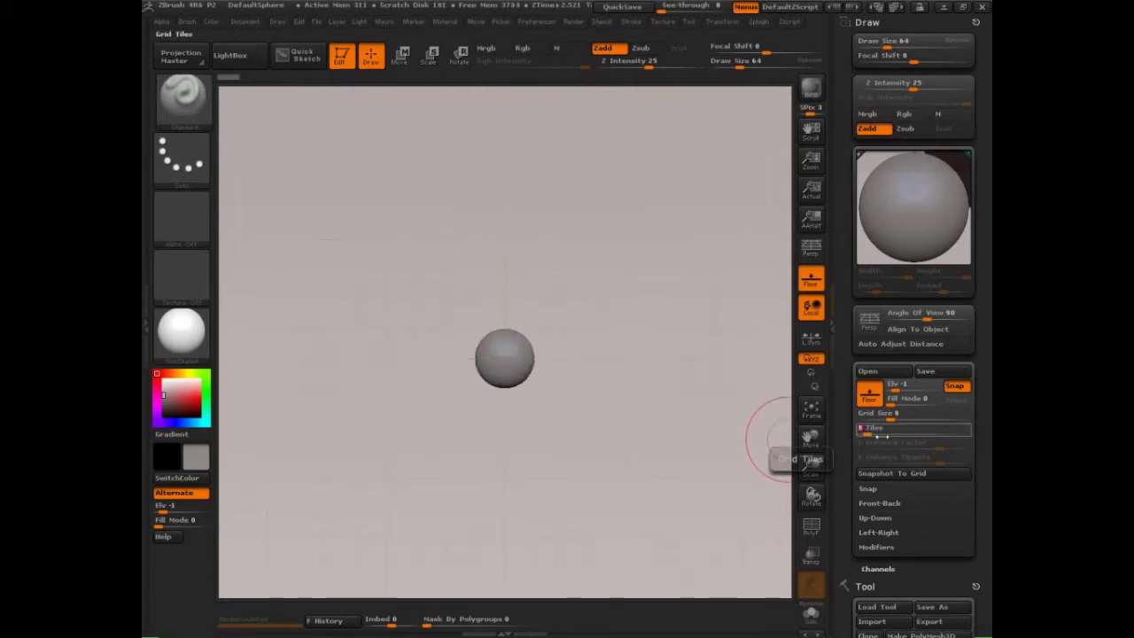
{"action": "key", "text": "Return"}
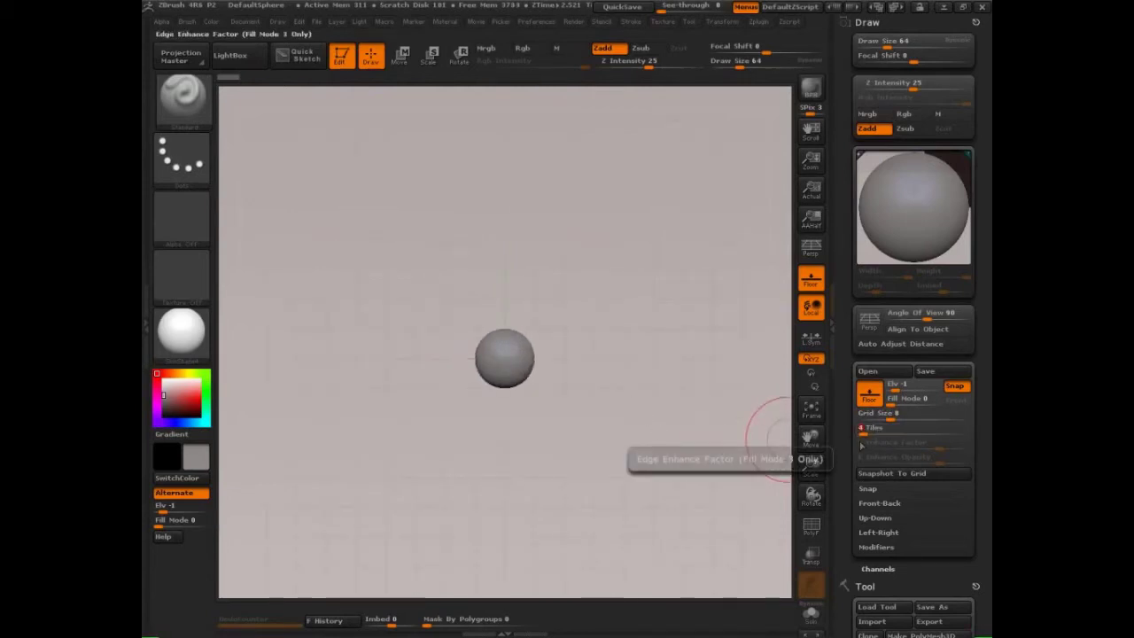
{"action": "left_click_drag", "start_coordinate": [678, 433], "coordinate": [699, 420], "text": "alt"}
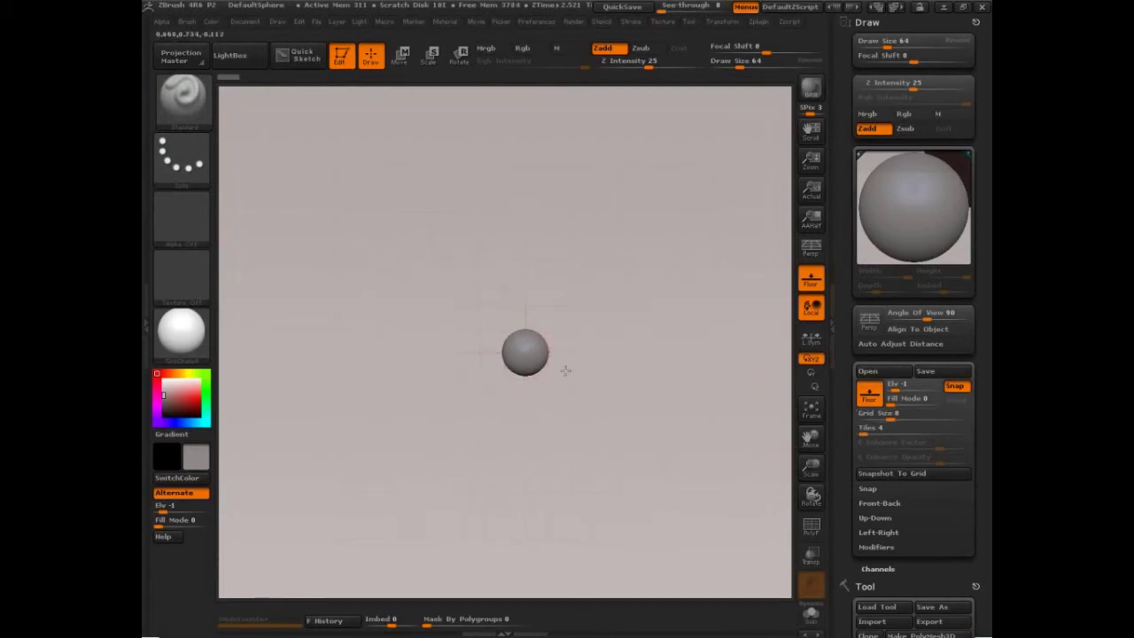
{"action": "mouse_move", "coordinate": [565, 371]}
{"action": "left_mouse_down", "text": "shift"}
{"action": "mouse_move", "coordinate": [519, 377]}
{"action": "mouse_move", "coordinate": [607, 380]}
{"action": "left_mouse_up", "text": "shift"}
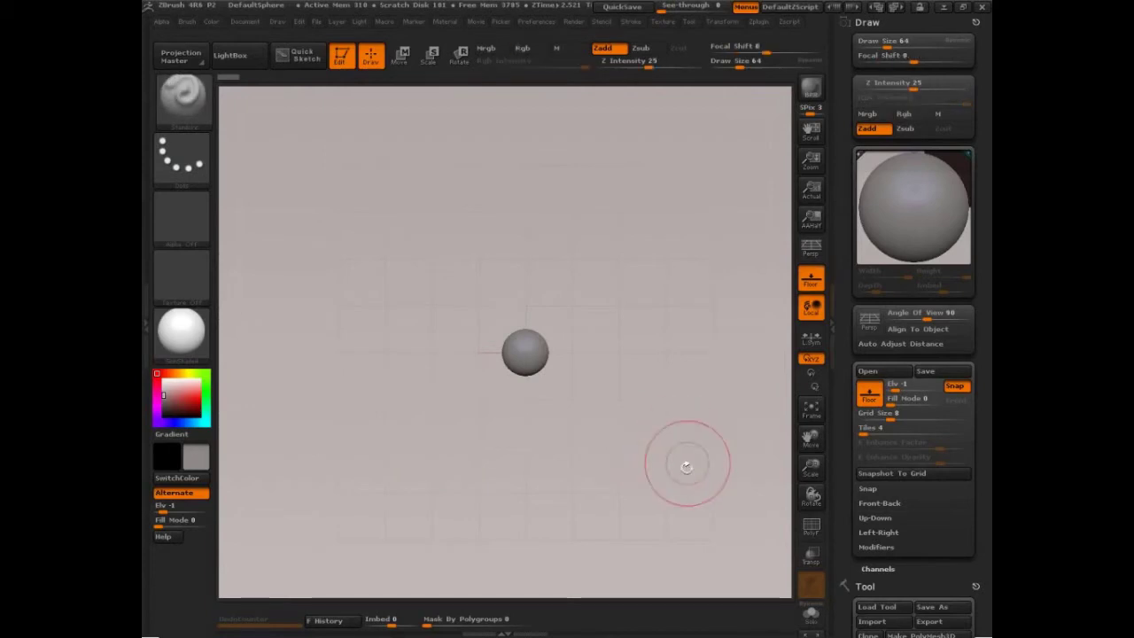
- Circle the grid settings in red and connect them with an arrow to the circled Move, Scale and Rotate modes
{"action": "key", "text": "ctrl+shift"}
{"action": "key", "text": "ctrl+shift+d"}
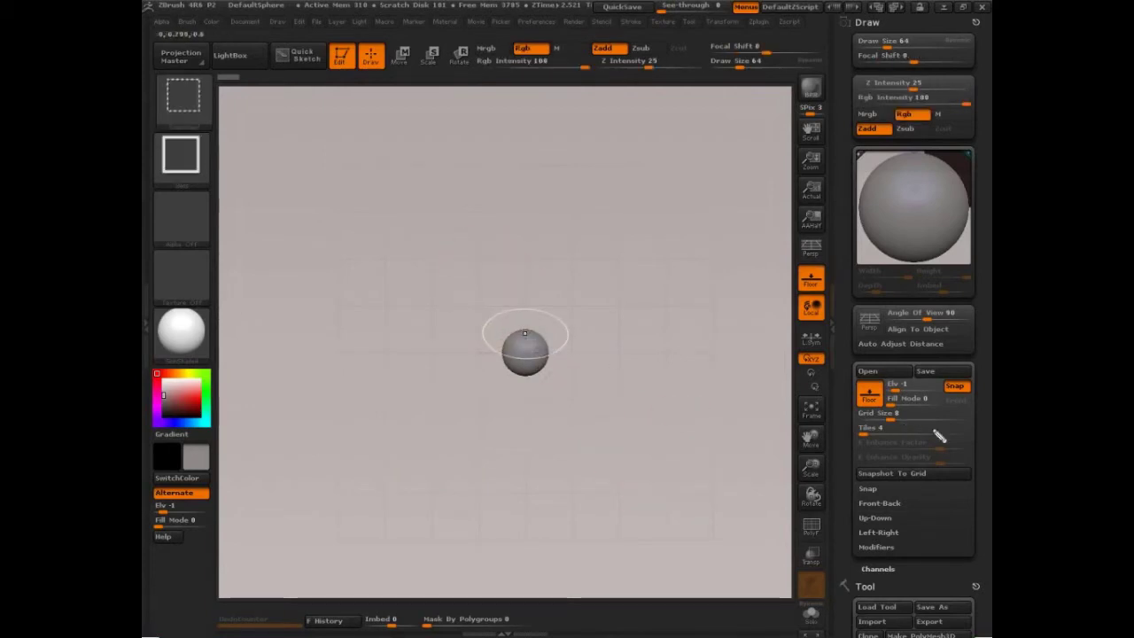
{"action": "left_click_drag", "start_coordinate": [894, 390], "coordinate": [955, 416]}
{"action": "mouse_move", "coordinate": [842, 425]}
{"action": "left_mouse_down"}
{"action": "mouse_move", "coordinate": [679, 235]}
{"action": "mouse_move", "coordinate": [398, 83]}
{"action": "mouse_move", "coordinate": [420, 94]}
{"action": "left_mouse_up"}
{"action": "mouse_move", "coordinate": [427, 32]}
{"action": "left_mouse_down"}
{"action": "mouse_move", "coordinate": [477, 42]}
{"action": "mouse_move", "coordinate": [399, 44]}
{"action": "left_mouse_up"}
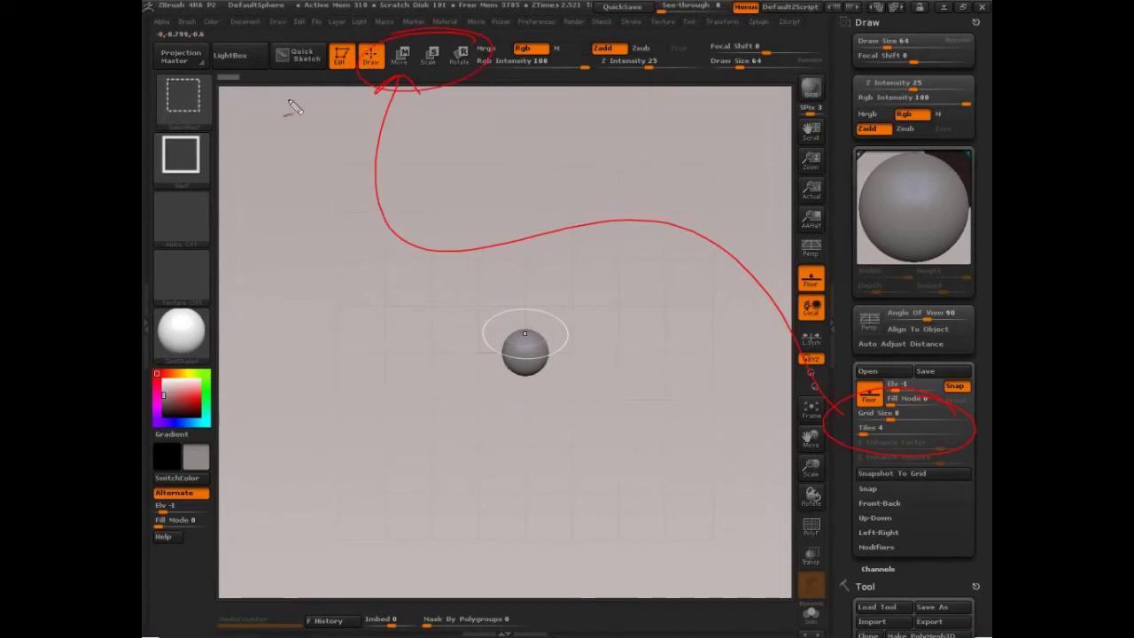
- Write "Transpose" in red with a bold arrow beside it, and a crossed-out, circled "Gryo" underneath
{"action": "mouse_move", "coordinate": [446, 130]}
{"action": "left_mouse_down"}
{"action": "mouse_move", "coordinate": [482, 160]}
{"action": "mouse_move", "coordinate": [669, 137]}
{"action": "left_mouse_up"}
{"action": "mouse_move", "coordinate": [403, 160]}
{"action": "left_mouse_down"}
{"action": "mouse_move", "coordinate": [447, 164]}
{"action": "mouse_move", "coordinate": [439, 168]}
{"action": "mouse_move", "coordinate": [448, 155]}
{"action": "mouse_move", "coordinate": [435, 141]}
{"action": "mouse_move", "coordinate": [416, 164]}
{"action": "mouse_move", "coordinate": [439, 164]}
{"action": "left_mouse_up"}
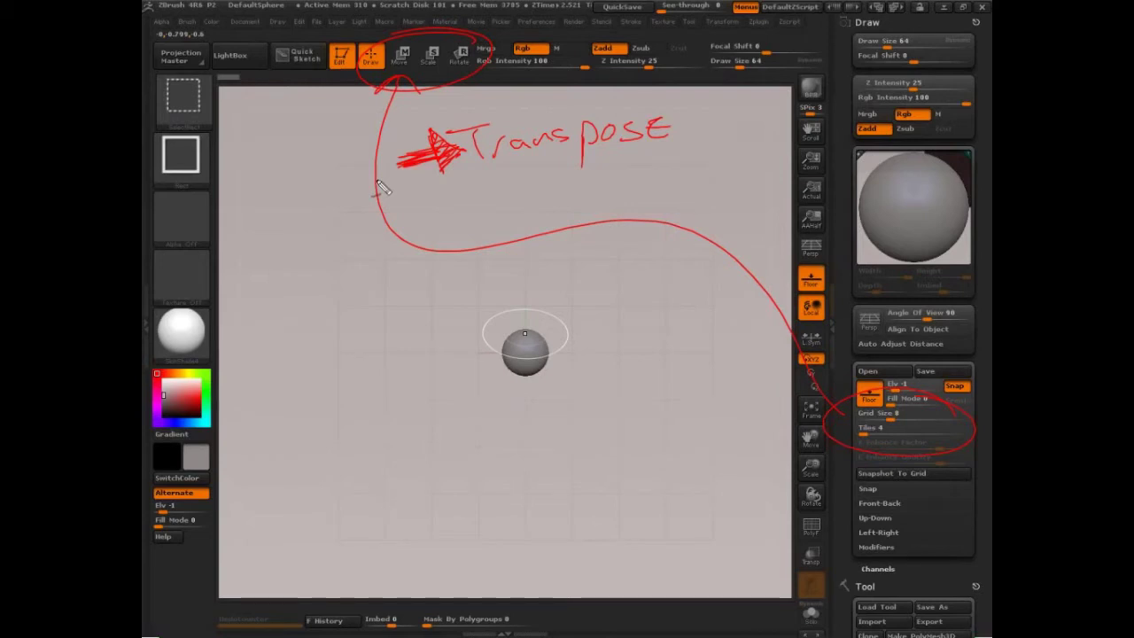
{"action": "mouse_move", "coordinate": [539, 174]}
{"action": "left_mouse_down"}
{"action": "mouse_move", "coordinate": [544, 188]}
{"action": "mouse_move", "coordinate": [621, 173]}
{"action": "left_mouse_up"}
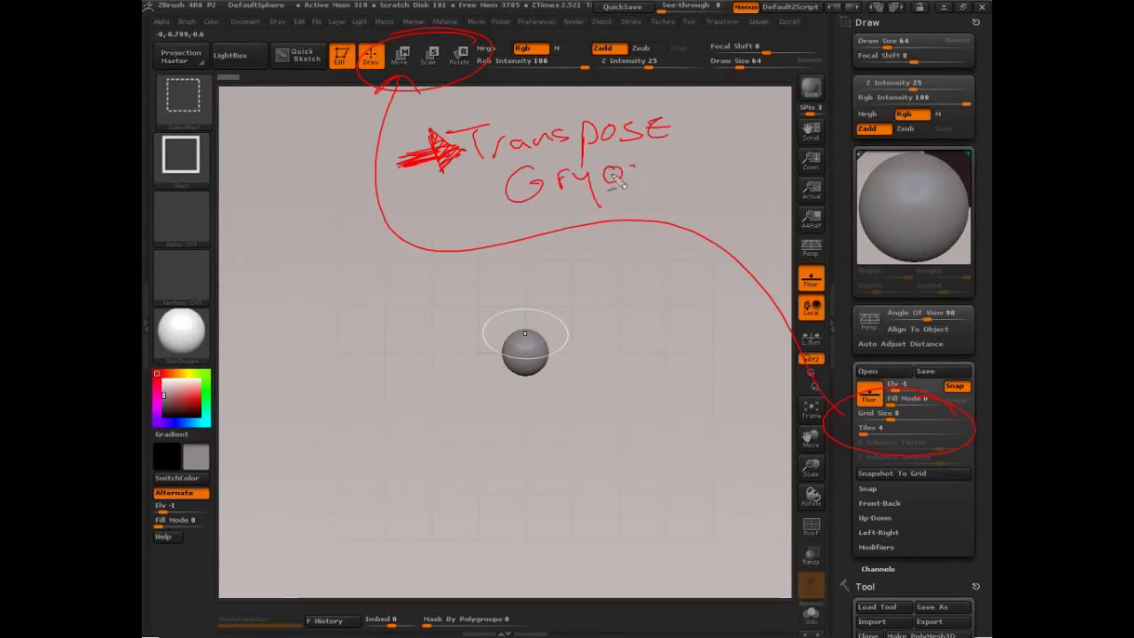
{"action": "left_click_drag", "start_coordinate": [634, 166], "coordinate": [521, 207]}
{"action": "left_click_drag", "start_coordinate": [482, 180], "coordinate": [654, 177]}
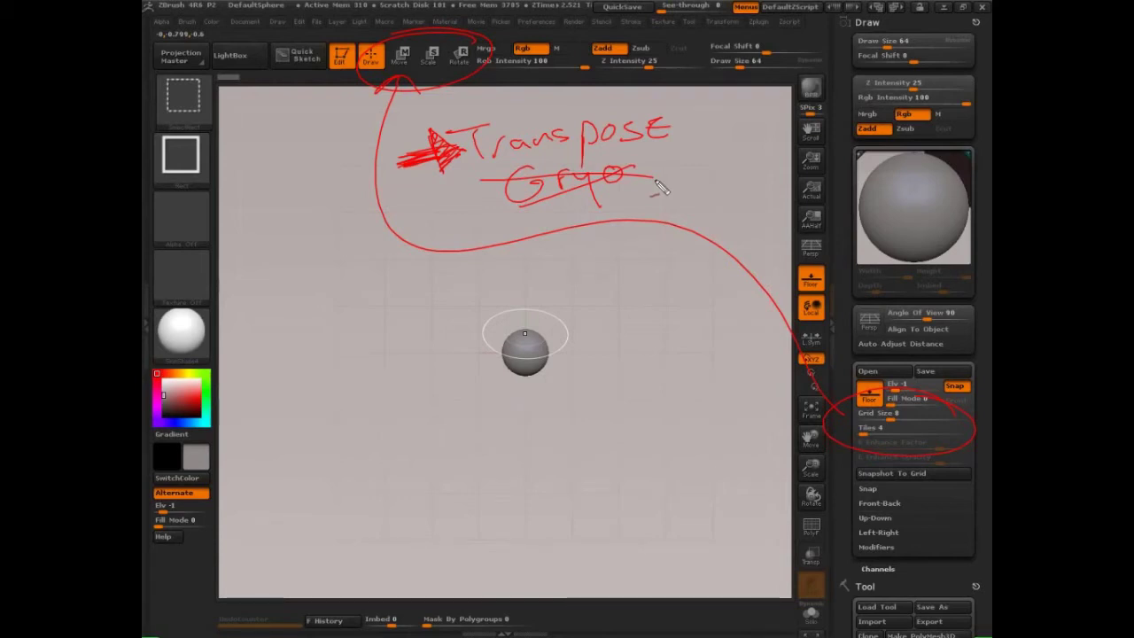
{"action": "mouse_move", "coordinate": [646, 177]}
{"action": "left_mouse_down"}
{"action": "mouse_move", "coordinate": [524, 223]}
{"action": "mouse_move", "coordinate": [460, 204]}
{"action": "left_mouse_up"}
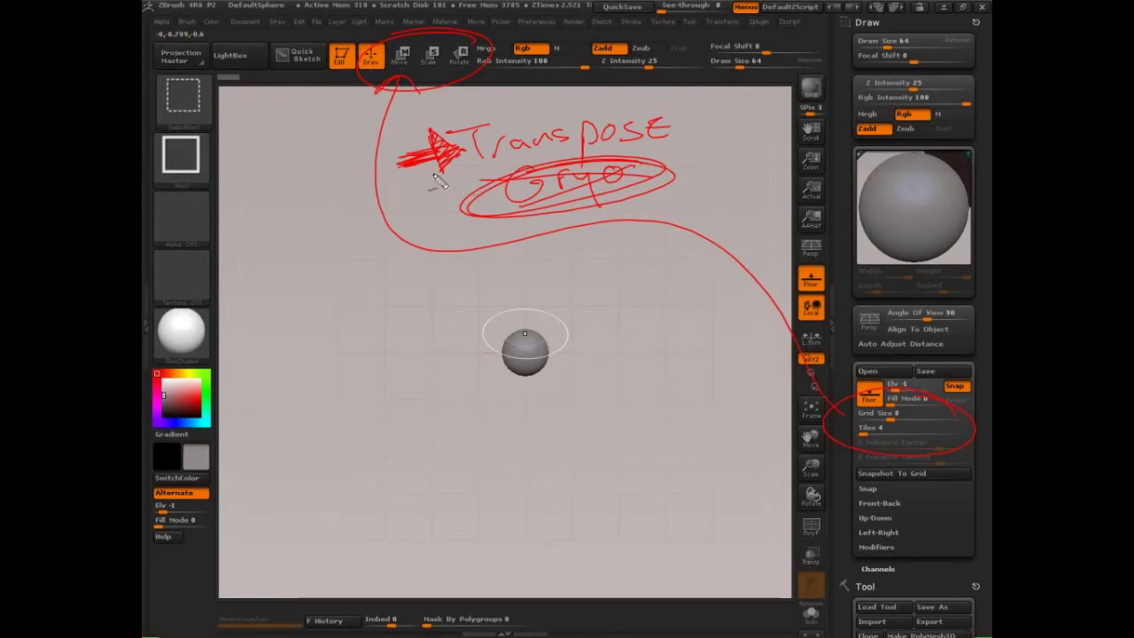
{"action": "mouse_move", "coordinate": [489, 165]}
{"action": "left_mouse_down"}
{"action": "mouse_move", "coordinate": [419, 205]}
{"action": "mouse_move", "coordinate": [298, 317]}
{"action": "mouse_move", "coordinate": [306, 345]}
{"action": "left_mouse_up"}
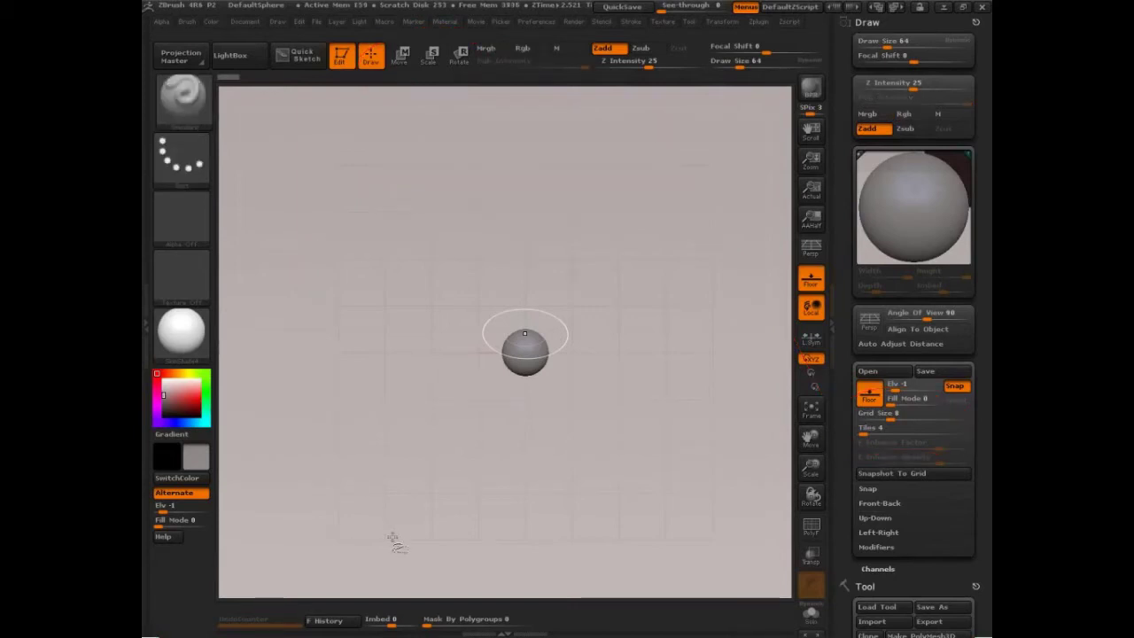
- Sketch two red boxes joined by an arrow, number the second box 0 to 5, and clear the annotations
{"action": "mouse_move", "coordinate": [278, 187]}
{"action": "left_mouse_down"}
{"action": "mouse_move", "coordinate": [380, 163]}
{"action": "mouse_move", "coordinate": [278, 248]}
{"action": "left_mouse_up"}
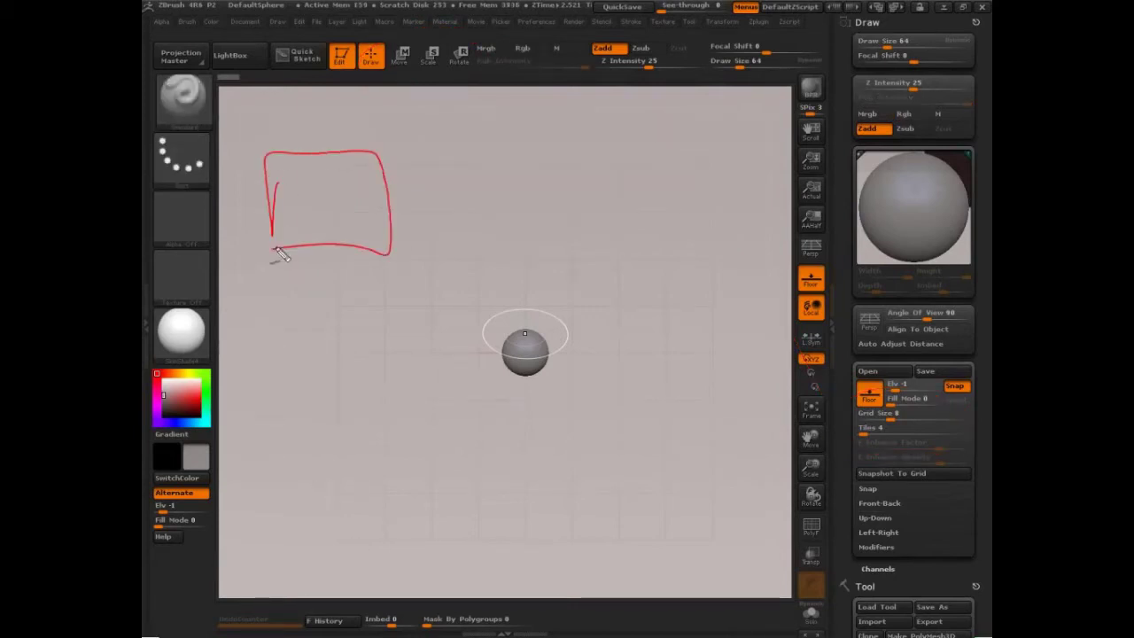
{"action": "mouse_move", "coordinate": [340, 139]}
{"action": "left_mouse_down"}
{"action": "mouse_move", "coordinate": [579, 146]}
{"action": "mouse_move", "coordinate": [582, 124]}
{"action": "left_mouse_up"}
{"action": "mouse_move", "coordinate": [531, 167]}
{"action": "left_mouse_down"}
{"action": "mouse_move", "coordinate": [537, 233]}
{"action": "mouse_move", "coordinate": [676, 182]}
{"action": "mouse_move", "coordinate": [537, 266]}
{"action": "left_mouse_up"}
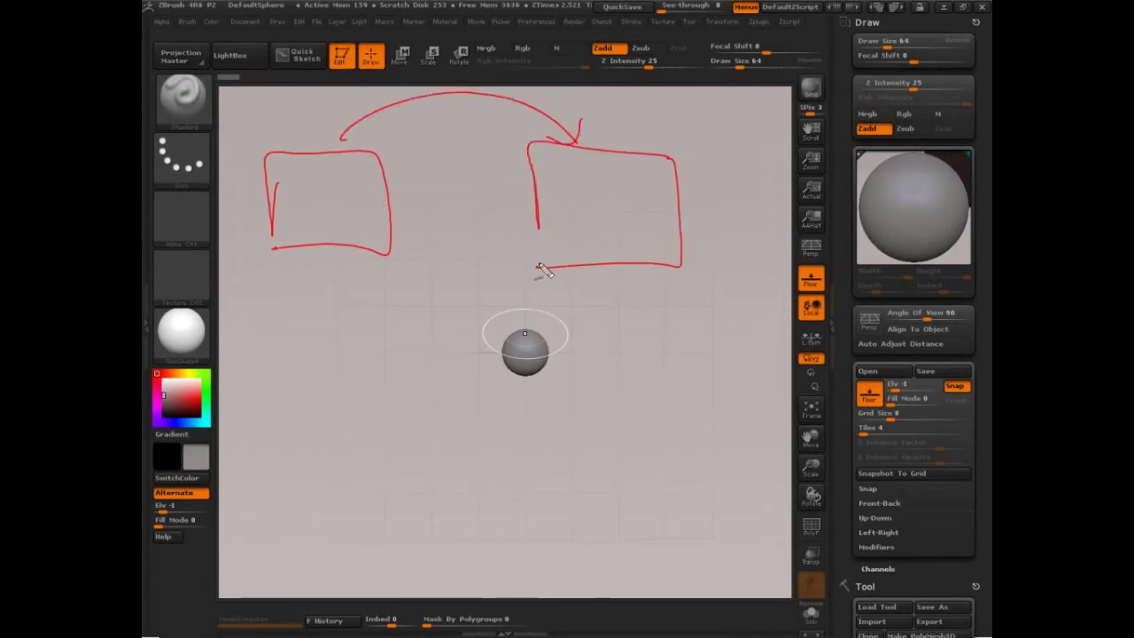
{"action": "mouse_move", "coordinate": [561, 163]}
{"action": "left_mouse_down"}
{"action": "mouse_move", "coordinate": [556, 172]}
{"action": "mouse_move", "coordinate": [561, 163]}
{"action": "left_mouse_up"}
{"action": "mouse_move", "coordinate": [576, 162]}
{"action": "left_mouse_down"}
{"action": "mouse_move", "coordinate": [576, 175]}
{"action": "mouse_move", "coordinate": [674, 182]}
{"action": "mouse_move", "coordinate": [696, 164]}
{"action": "left_mouse_up"}
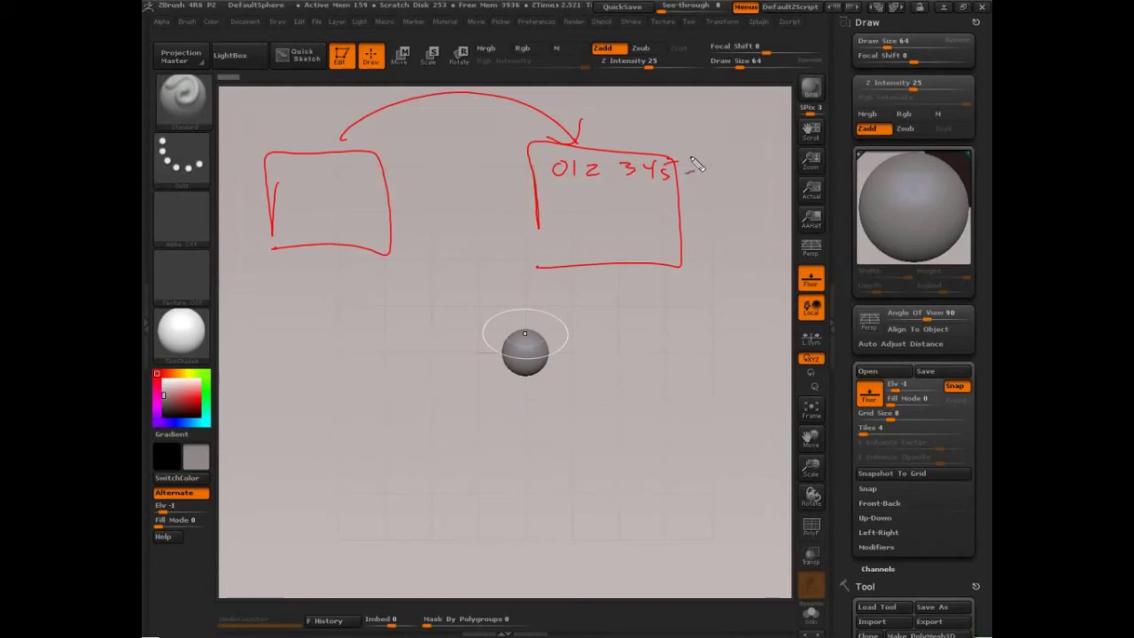
{"action": "key", "text": "Escape"}
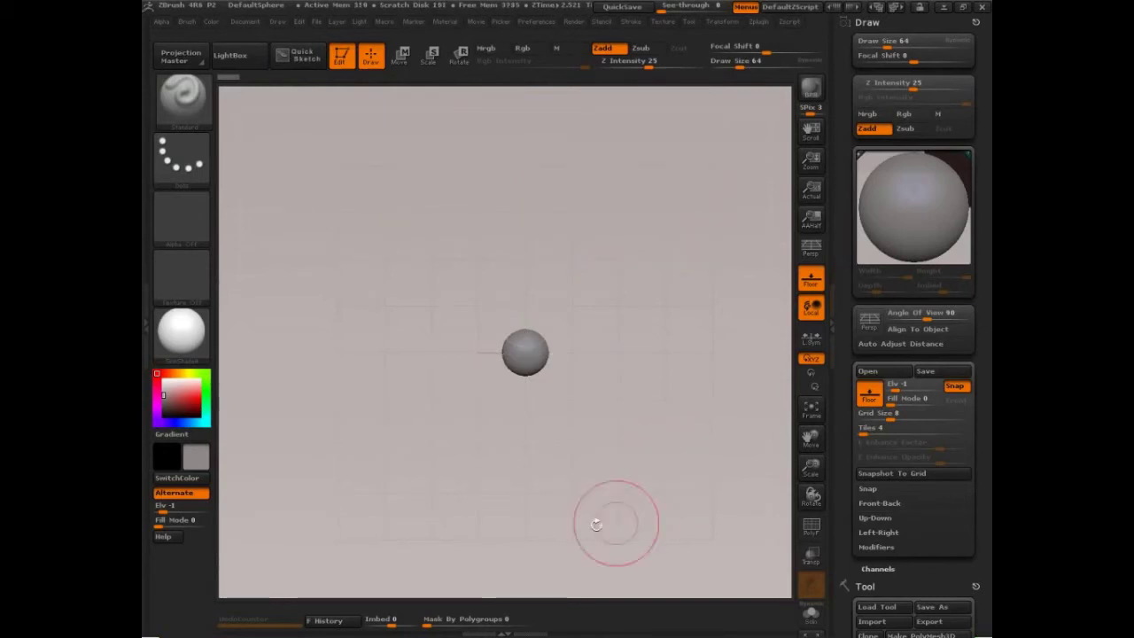
- Switch to Move mode and draw three red arrows to the transpose line's circles on the enlarged sphere
{"action": "left_click", "coordinate": [399, 55]}
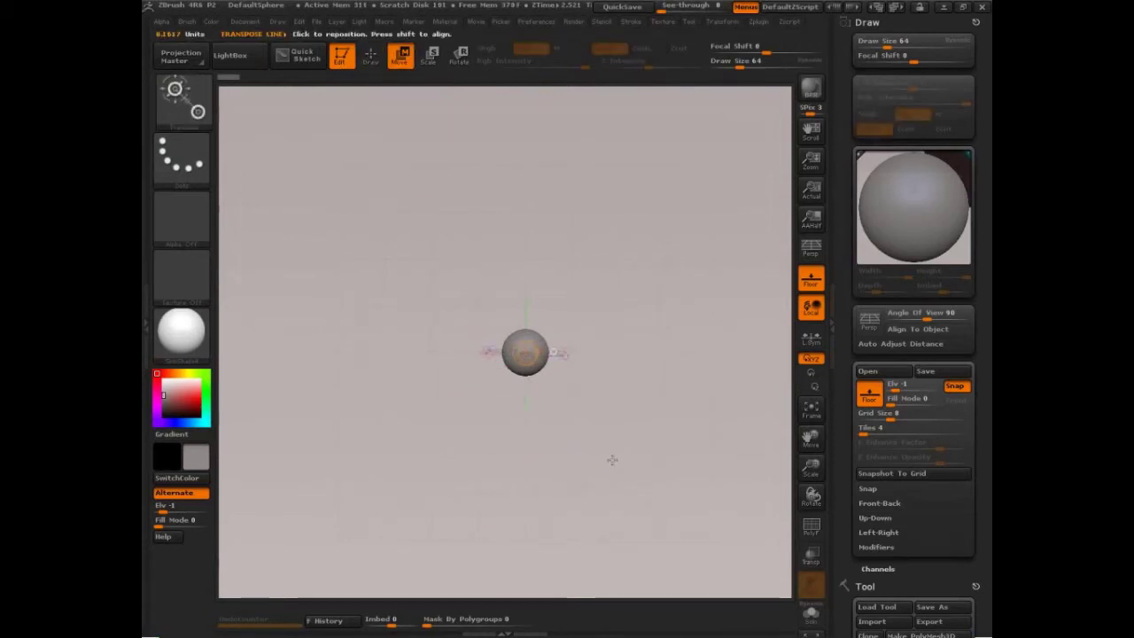
{"action": "left_click_drag", "start_coordinate": [588, 439], "coordinate": [660, 484], "text": "alt"}
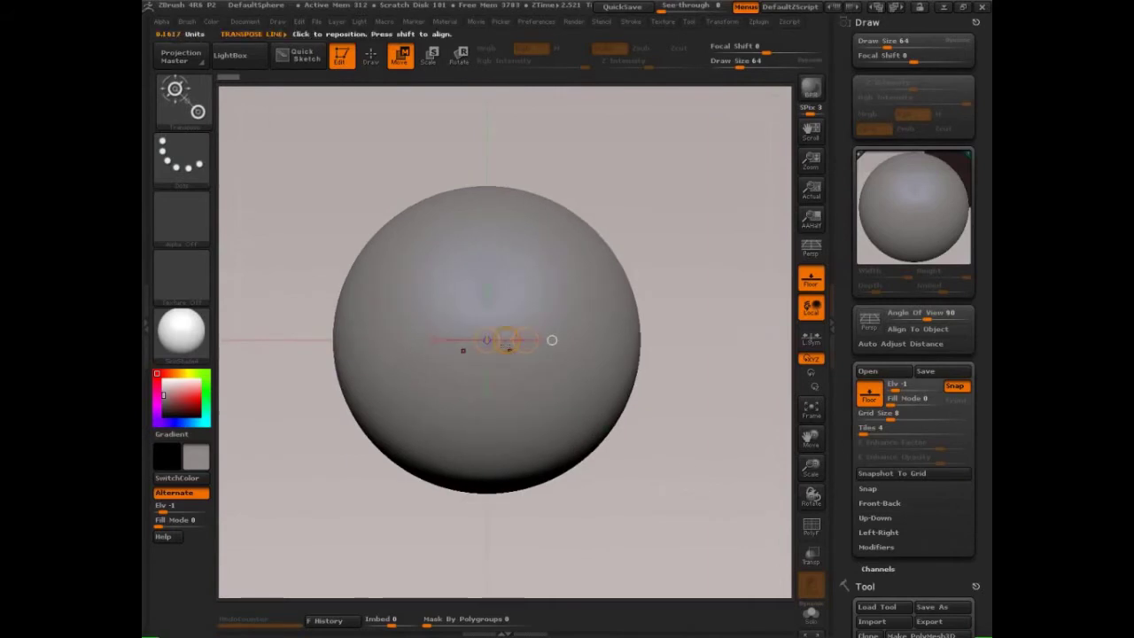
{"action": "key", "text": "ctrl+shift"}
{"action": "left_click_drag", "start_coordinate": [522, 266], "coordinate": [479, 323]}
{"action": "left_click_drag", "start_coordinate": [473, 311], "coordinate": [491, 317]}
{"action": "mouse_move", "coordinate": [532, 266]}
{"action": "left_mouse_down"}
{"action": "mouse_move", "coordinate": [515, 285]}
{"action": "mouse_move", "coordinate": [510, 326]}
{"action": "mouse_move", "coordinate": [519, 318]}
{"action": "left_mouse_up"}
{"action": "left_click_drag", "start_coordinate": [550, 268], "coordinate": [534, 325]}
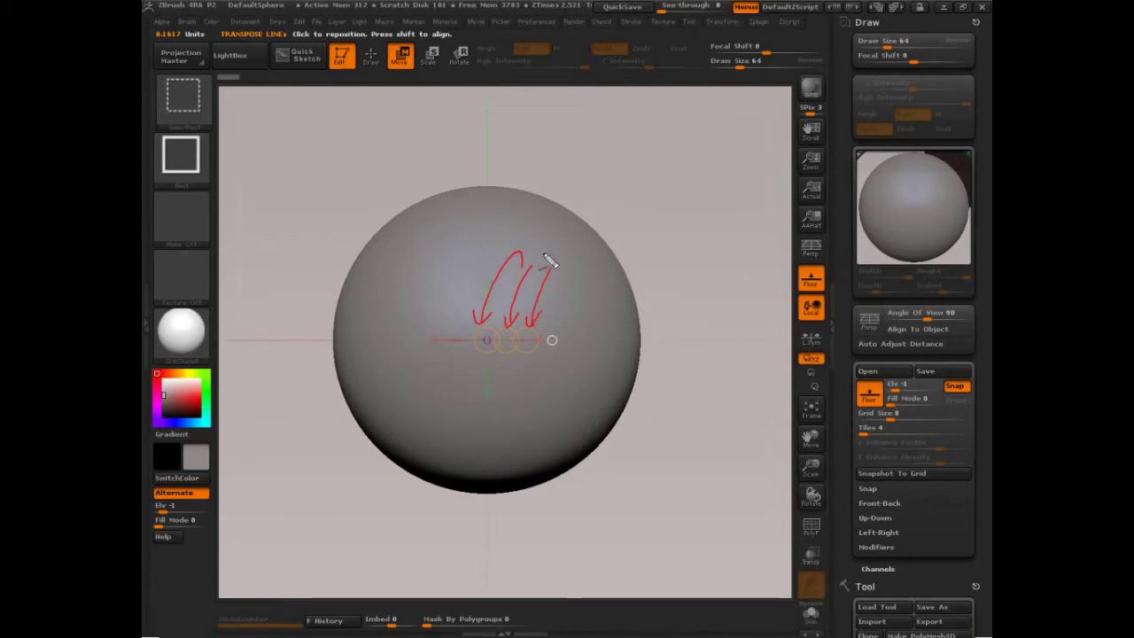
- Circle the Move mode in red and add further red strokes across the sphere's upper half
{"action": "mouse_move", "coordinate": [400, 51]}
{"action": "left_mouse_down"}
{"action": "mouse_move", "coordinate": [380, 76]}
{"action": "mouse_move", "coordinate": [389, 34]}
{"action": "left_mouse_up"}
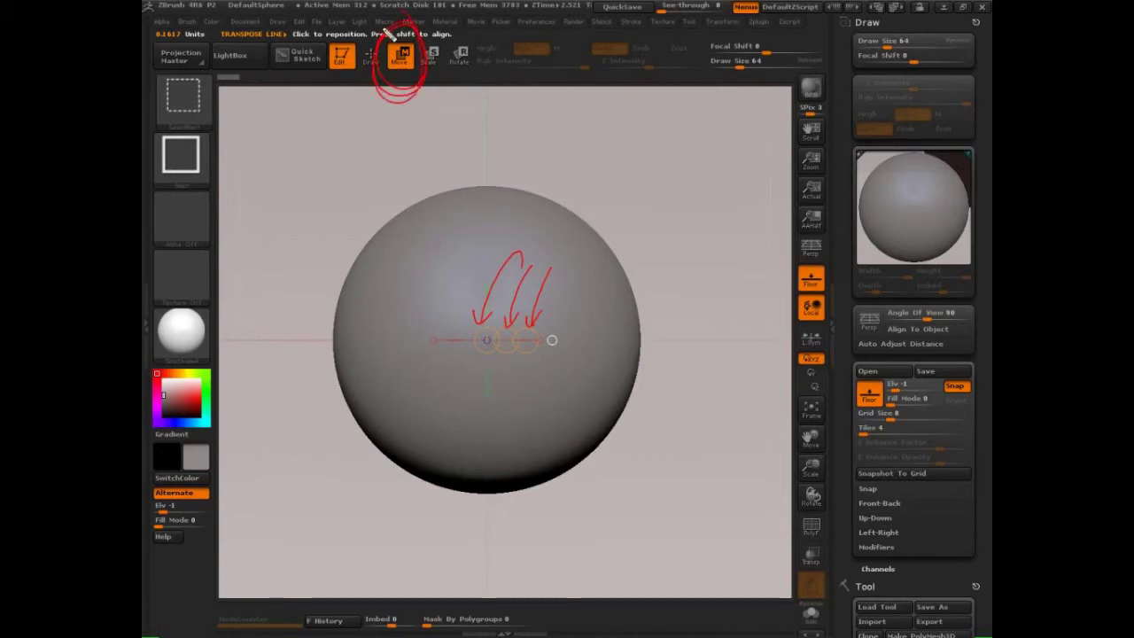
{"action": "left_click_drag", "start_coordinate": [537, 257], "coordinate": [595, 141]}
{"action": "left_click_drag", "start_coordinate": [593, 304], "coordinate": [601, 295]}
{"action": "mouse_move", "coordinate": [529, 212]}
{"action": "left_mouse_down"}
{"action": "mouse_move", "coordinate": [514, 228]}
{"action": "mouse_move", "coordinate": [534, 215]}
{"action": "mouse_move", "coordinate": [535, 232]}
{"action": "mouse_move", "coordinate": [521, 221]}
{"action": "mouse_move", "coordinate": [572, 164]}
{"action": "left_mouse_up"}
{"action": "left_click_drag", "start_coordinate": [570, 250], "coordinate": [612, 195]}
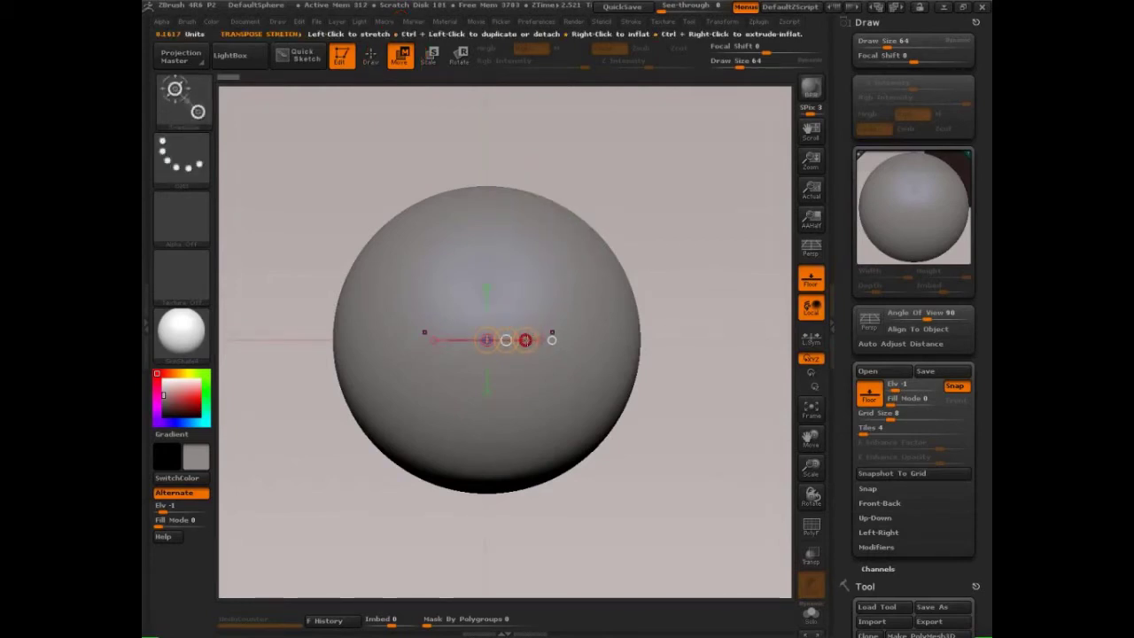
- Try stretching and moving the sphere with the transpose line's different circles, undoing each change
{"action": "left_click_drag", "start_coordinate": [527, 341], "coordinate": [542, 303]}
{"action": "key", "text": "ctrl+z"}
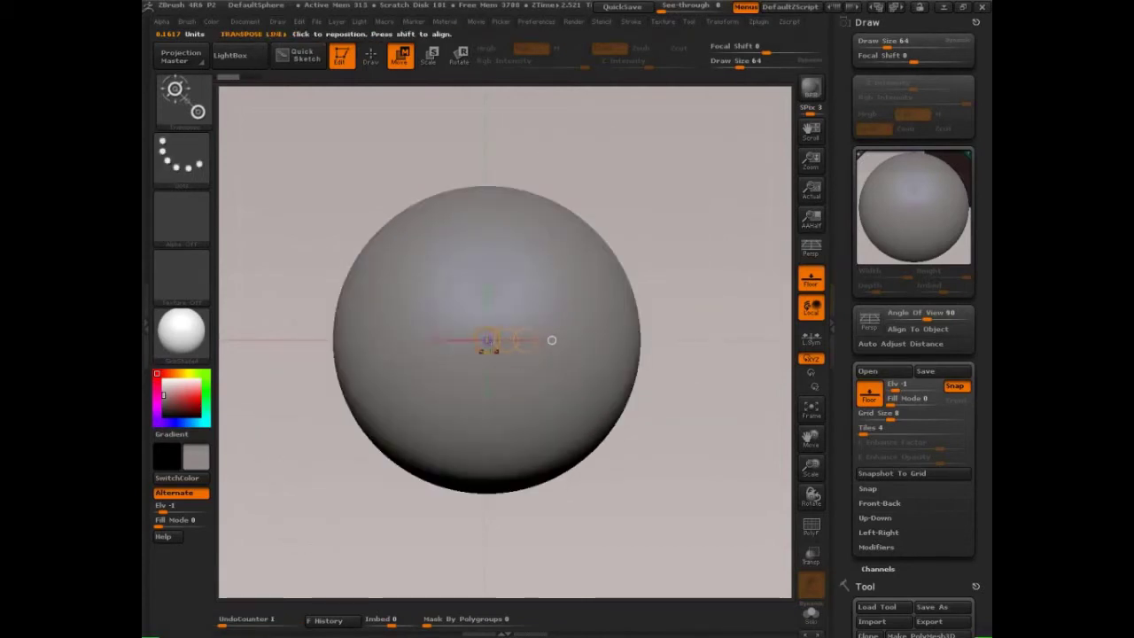
{"action": "left_click_drag", "start_coordinate": [488, 341], "coordinate": [578, 321]}
{"action": "key", "text": "ctrl+z"}
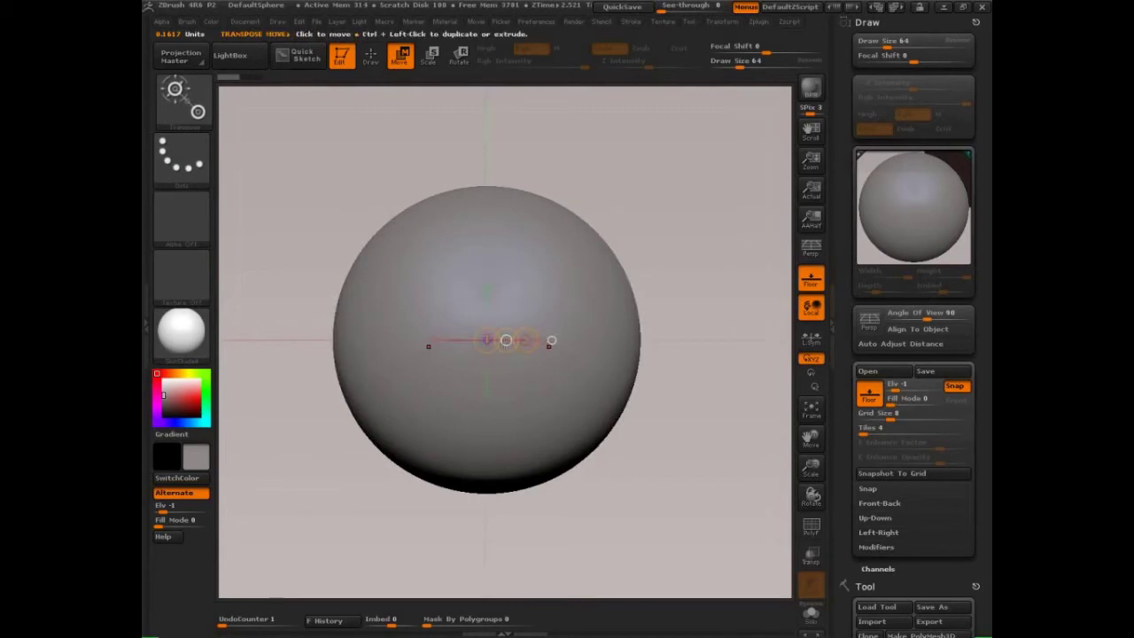
{"action": "left_click_drag", "start_coordinate": [505, 340], "coordinate": [378, 293]}
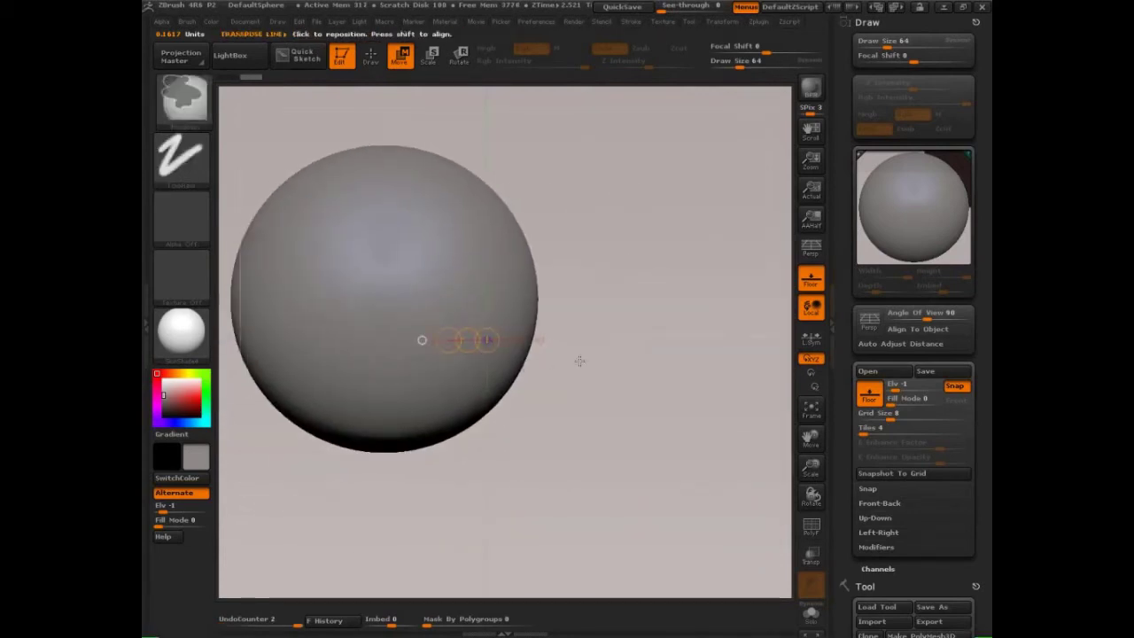
{"action": "key", "text": "ctrl+z"}
{"action": "left_click_drag", "start_coordinate": [487, 345], "coordinate": [673, 298]}
{"action": "key", "text": "ctrl+z"}
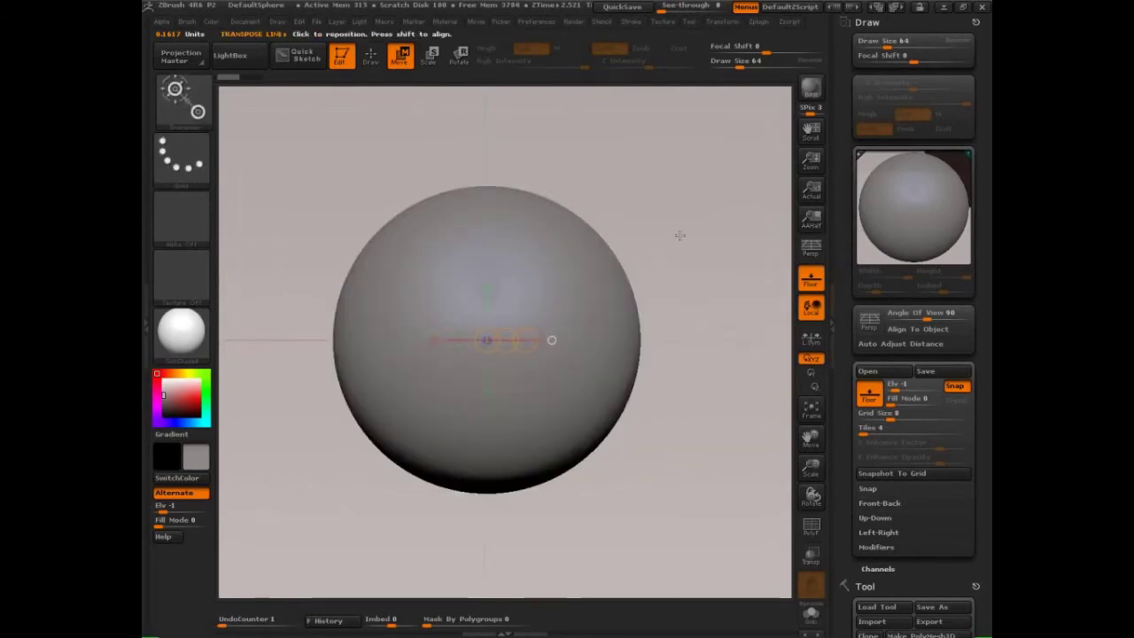
- Flip the transpose line's direction along the X axis and back, and try moving the sphere diagonally before undoing it
{"action": "left_click_drag", "start_coordinate": [680, 235], "coordinate": [680, 255]}
{"action": "left_click", "coordinate": [437, 340]}
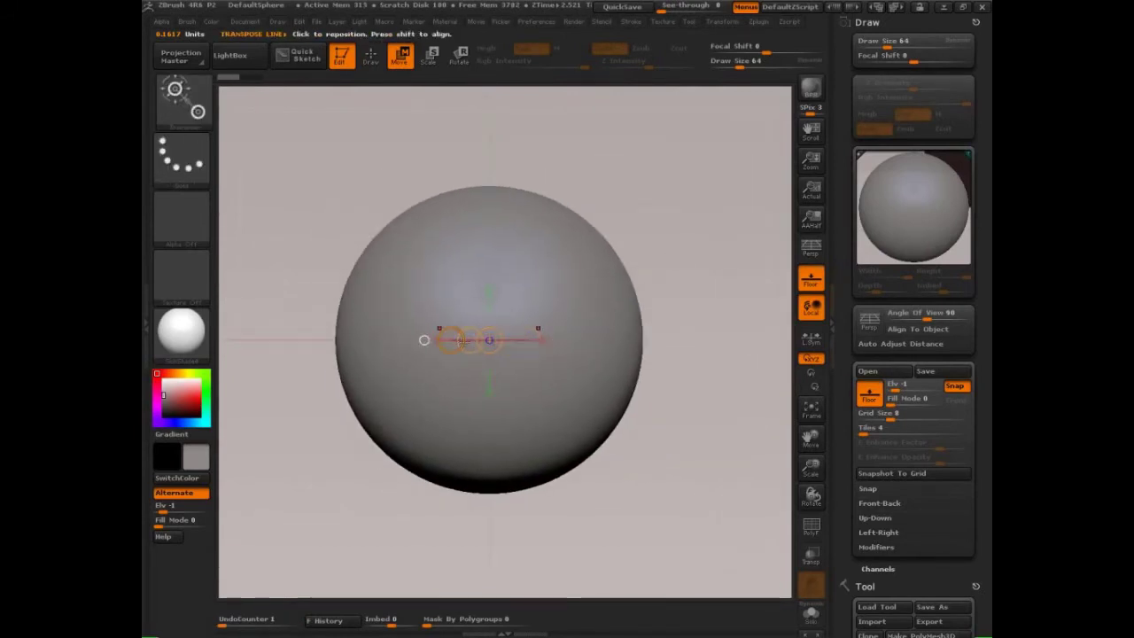
{"action": "left_click", "coordinate": [540, 340]}
{"action": "left_click_drag", "start_coordinate": [507, 339], "coordinate": [703, 266]}
{"action": "key", "text": "ctrl+z"}
- Draw a long transpose line upward from the sphere against the grid and tilt its far end slightly
{"action": "left_click_drag", "start_coordinate": [696, 494], "coordinate": [604, 331], "text": "alt"}
{"action": "left_click_drag", "start_coordinate": [639, 378], "coordinate": [665, 407], "text": "alt"}
{"action": "left_click_drag", "start_coordinate": [520, 343], "coordinate": [526, 192]}
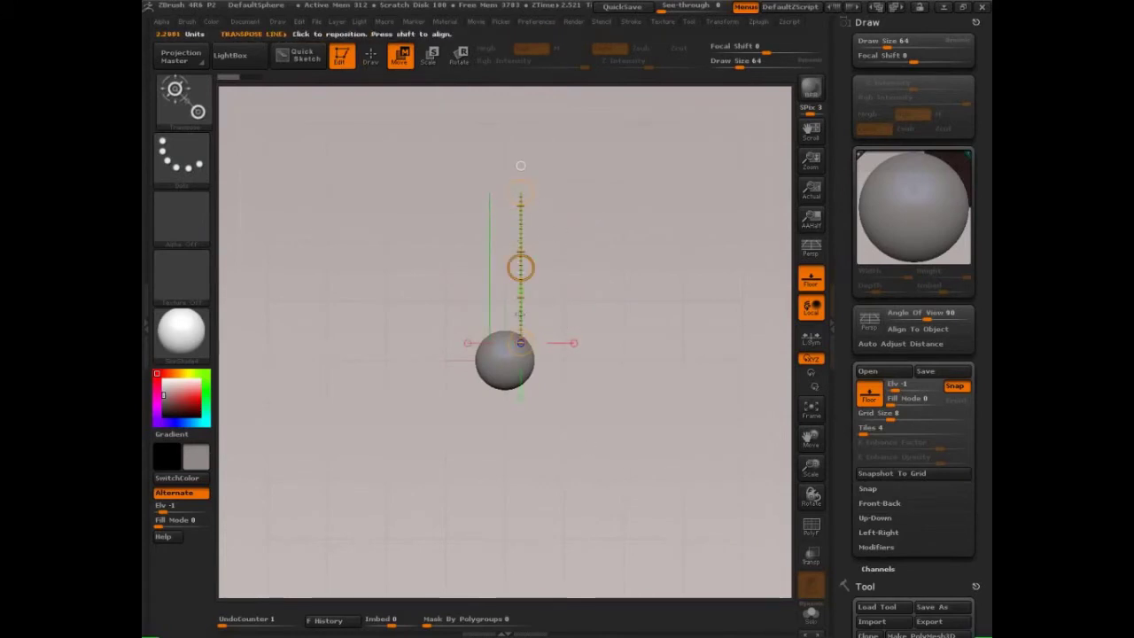
{"action": "left_click_drag", "start_coordinate": [527, 193], "coordinate": [540, 170]}
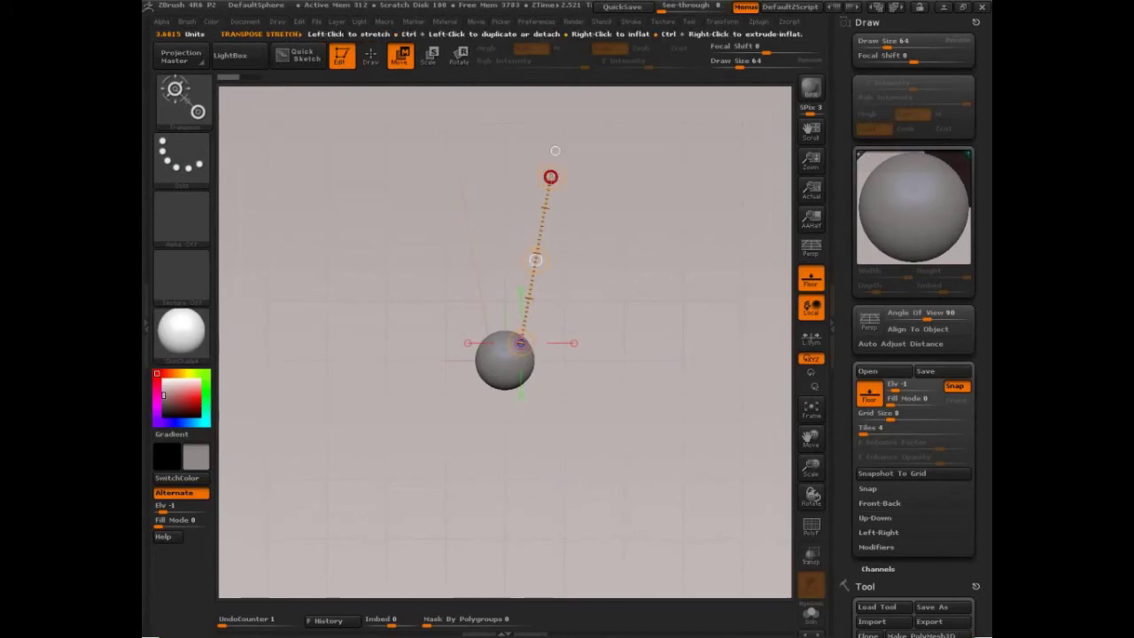
- Try moving the sphere by the tilted line's middle circle, undo it, and straighten the line vertically to about 3.74 units
{"action": "left_click_drag", "start_coordinate": [535, 259], "coordinate": [599, 396]}
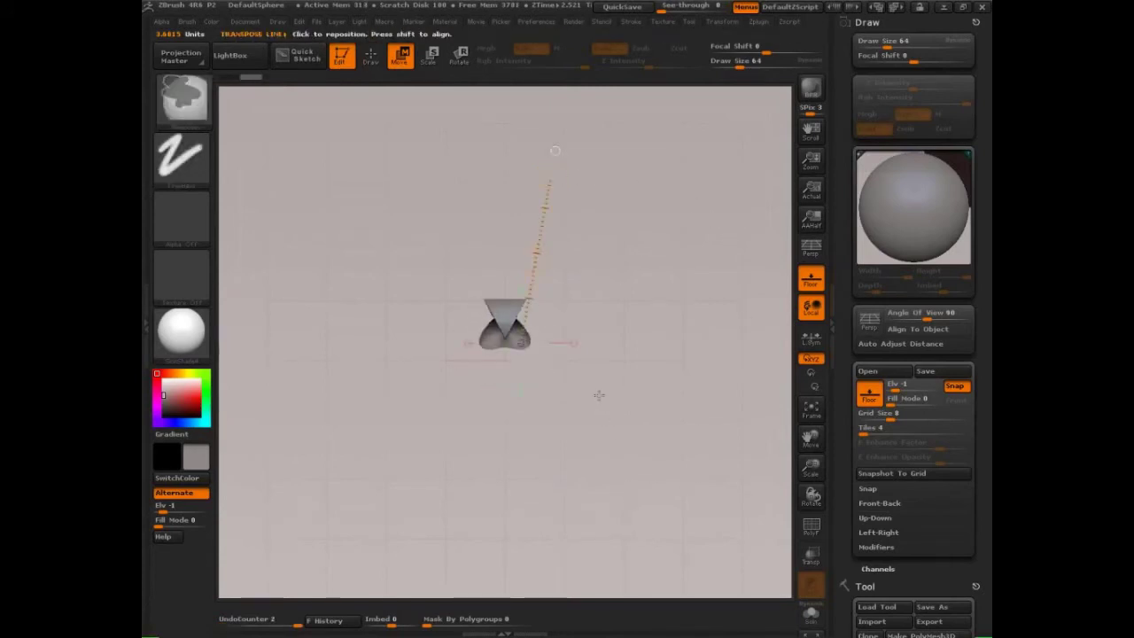
{"action": "key", "text": "ctrl+z"}
{"action": "left_click_drag", "start_coordinate": [550, 177], "coordinate": [521, 170]}
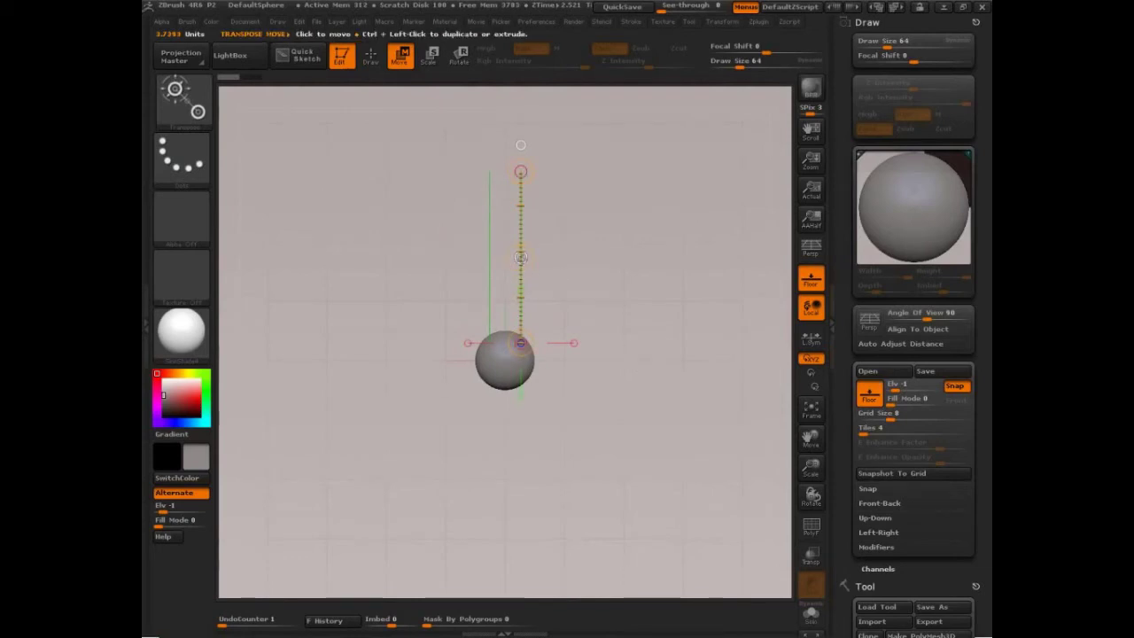
- Try moving the sphere sideways with the line's middle circle, annotate it with a boxed "shift" in red, and undo the move
{"action": "left_click_drag", "start_coordinate": [521, 257], "coordinate": [635, 208]}
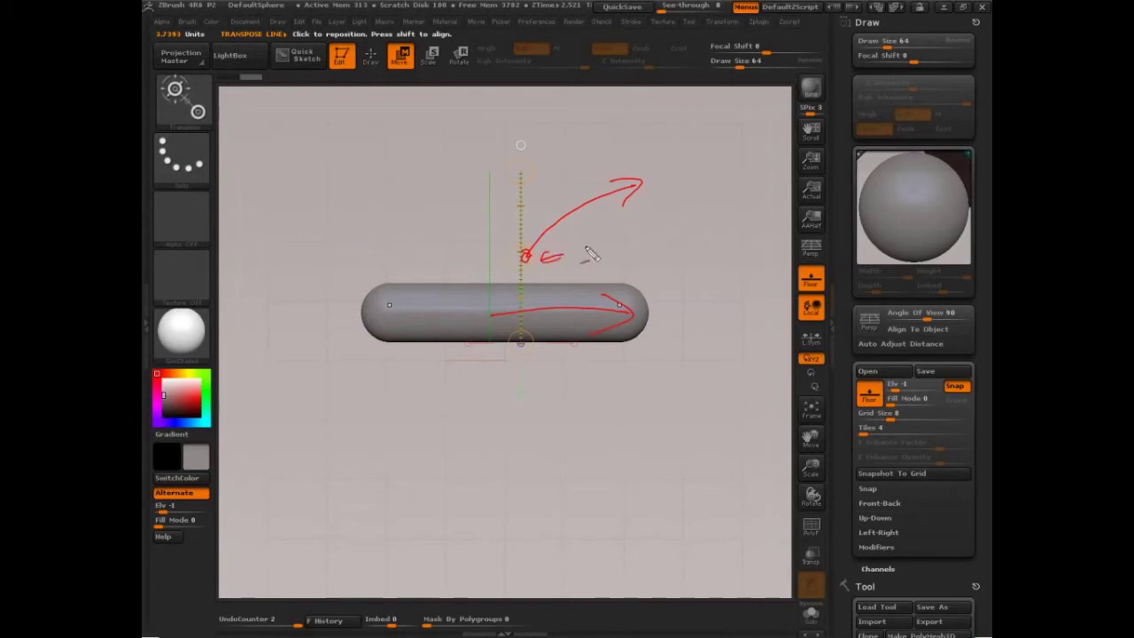
{"action": "left_click_drag", "start_coordinate": [583, 258], "coordinate": [597, 253]}
{"action": "left_click_drag", "start_coordinate": [631, 240], "coordinate": [614, 258]}
{"action": "mouse_move", "coordinate": [635, 220]}
{"action": "left_mouse_down"}
{"action": "mouse_move", "coordinate": [666, 271]}
{"action": "mouse_move", "coordinate": [671, 248]}
{"action": "left_mouse_up"}
{"action": "left_click_drag", "start_coordinate": [683, 215], "coordinate": [680, 253]}
{"action": "left_click_drag", "start_coordinate": [661, 239], "coordinate": [692, 235]}
{"action": "mouse_move", "coordinate": [608, 277]}
{"action": "left_mouse_down"}
{"action": "mouse_move", "coordinate": [710, 255]}
{"action": "mouse_move", "coordinate": [592, 216]}
{"action": "mouse_move", "coordinate": [604, 277]}
{"action": "left_mouse_up"}
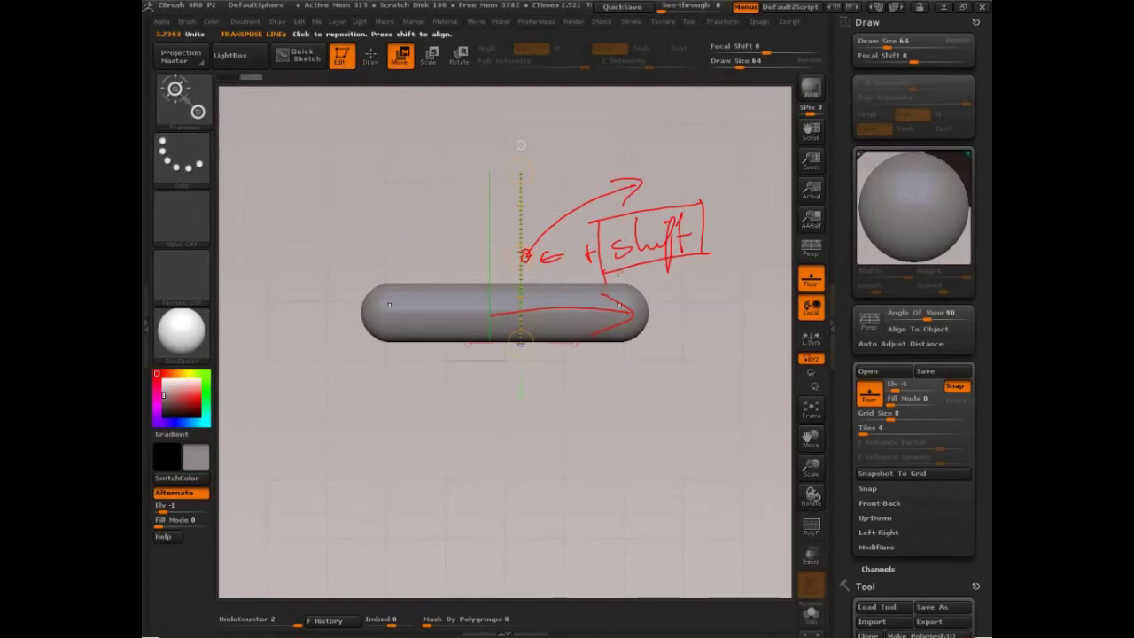
{"action": "key", "text": "ctrl+z"}
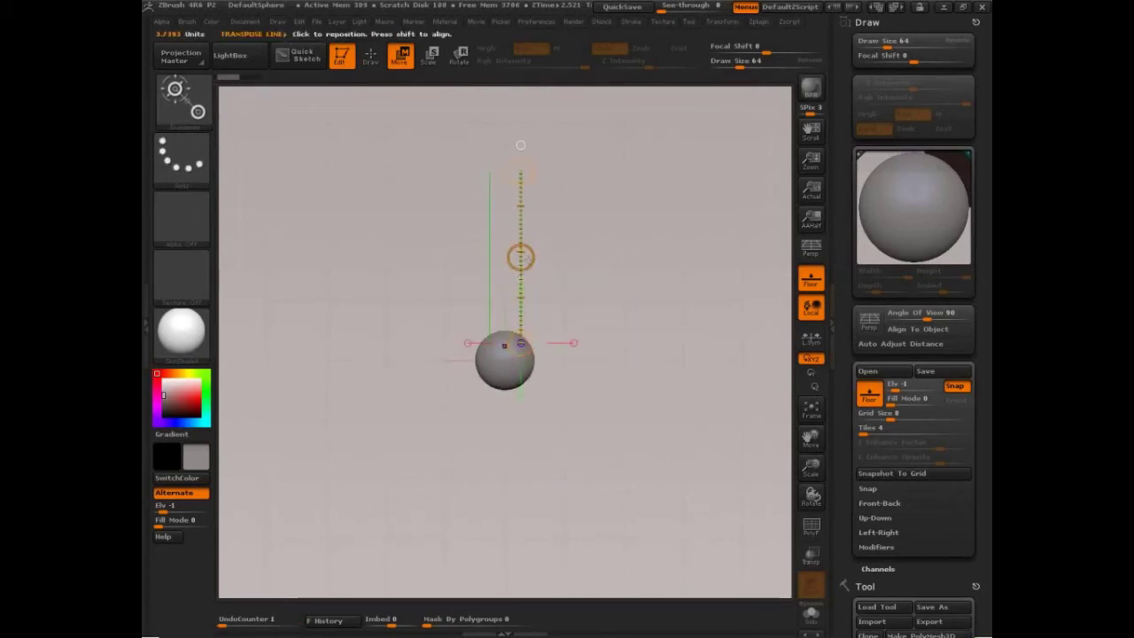
- Move the sphere straight up along the vertical transpose line and circle it in red
{"action": "left_click_drag", "start_coordinate": [520, 257], "coordinate": [537, 55]}
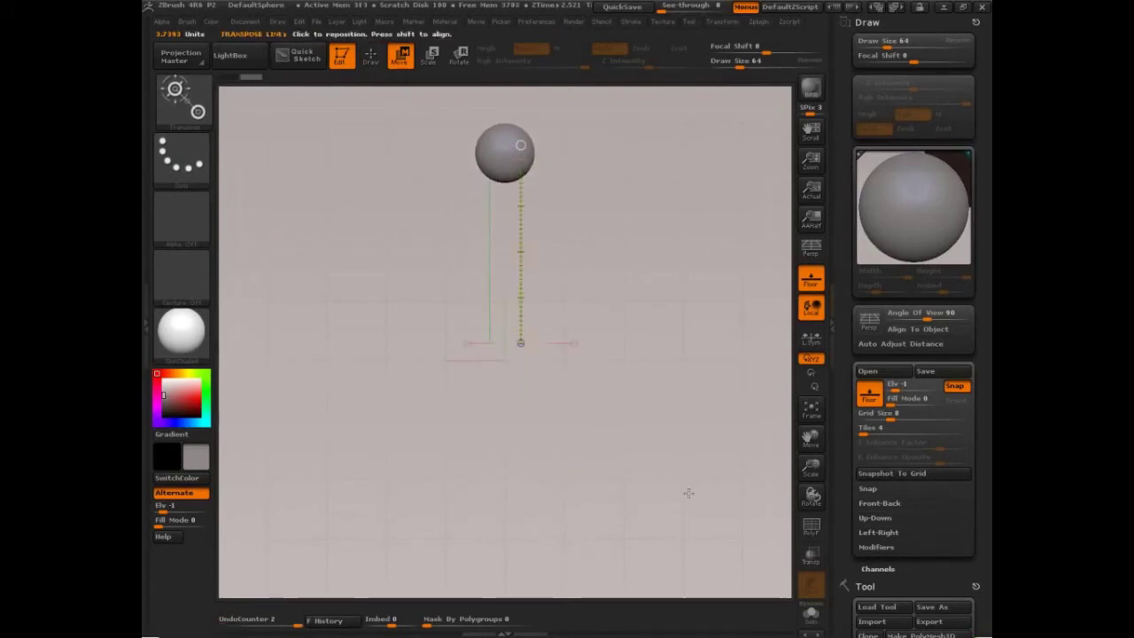
{"action": "key", "text": "ctrl+shift"}
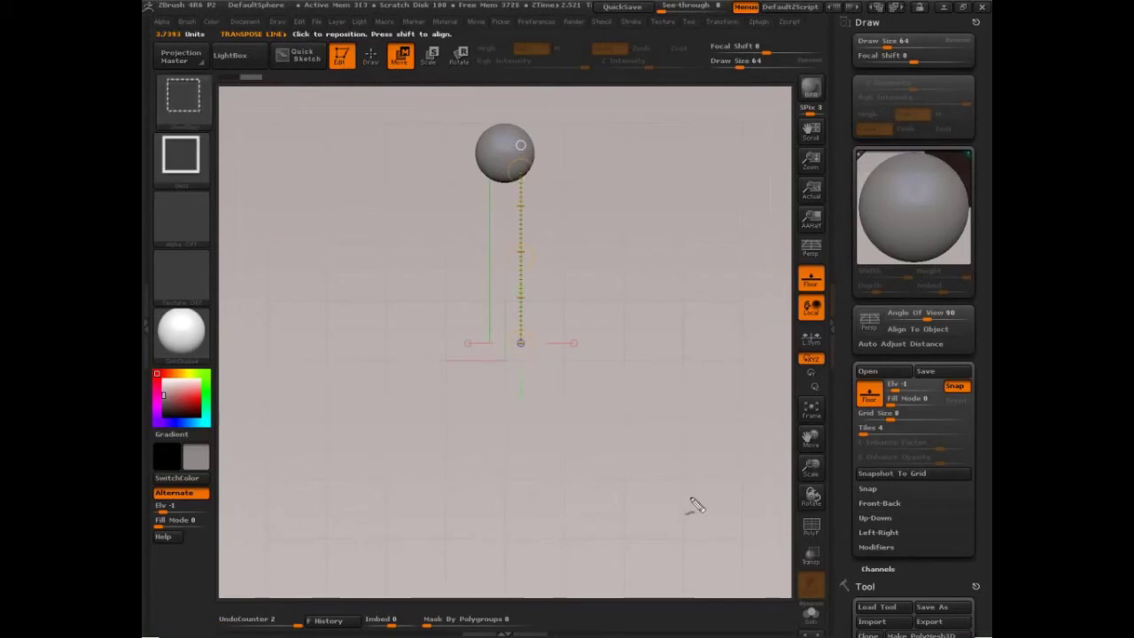
{"action": "left_click_drag", "start_coordinate": [499, 126], "coordinate": [471, 162]}
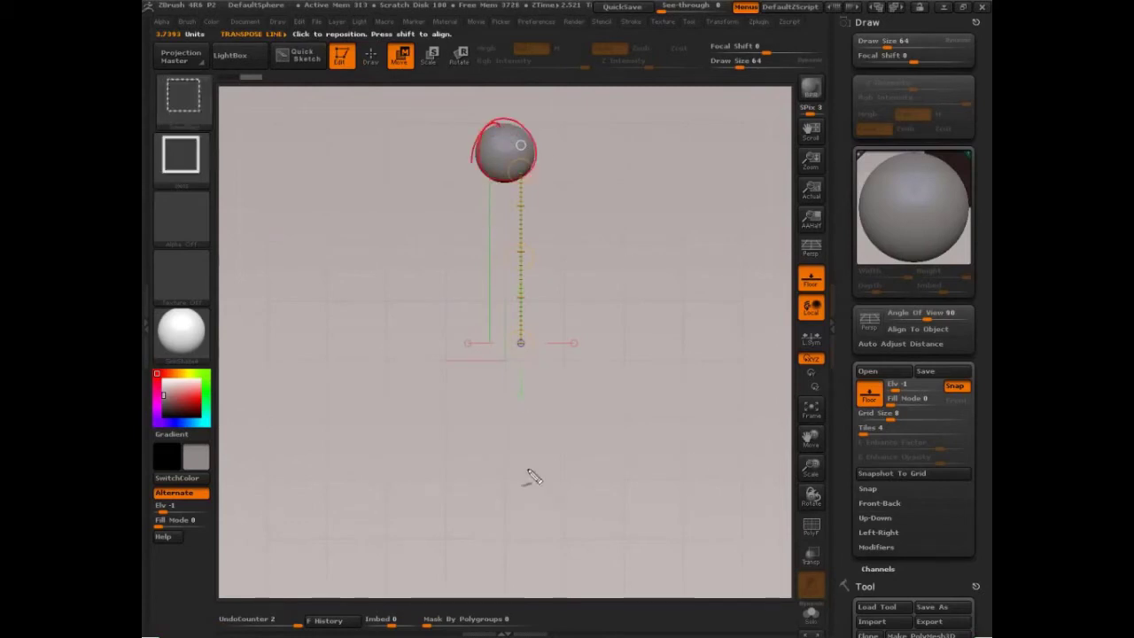
- Sketch a red figure with ribcage, pelvis, legs and arms below the sphere as its head, and clear the sketch
{"action": "mouse_move", "coordinate": [492, 227]}
{"action": "left_mouse_down"}
{"action": "mouse_move", "coordinate": [483, 241]}
{"action": "mouse_move", "coordinate": [510, 276]}
{"action": "mouse_move", "coordinate": [497, 231]}
{"action": "left_mouse_up"}
{"action": "mouse_move", "coordinate": [500, 312]}
{"action": "left_mouse_down"}
{"action": "mouse_move", "coordinate": [515, 312]}
{"action": "mouse_move", "coordinate": [471, 599]}
{"action": "left_mouse_up"}
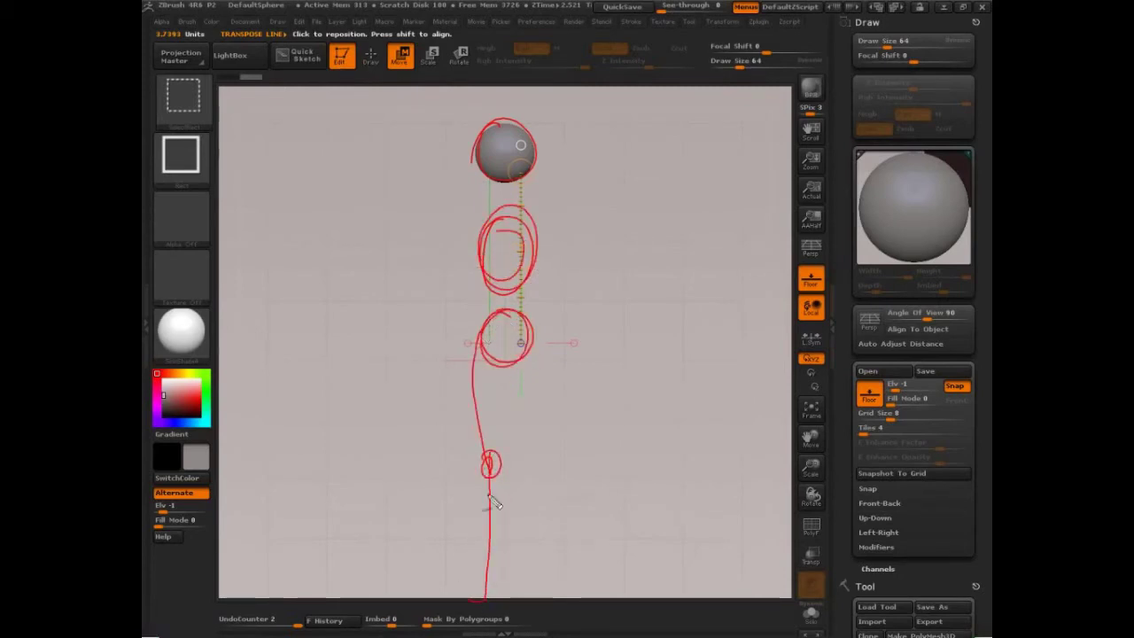
{"action": "mouse_move", "coordinate": [537, 365]}
{"action": "left_mouse_down"}
{"action": "mouse_move", "coordinate": [534, 470]}
{"action": "mouse_move", "coordinate": [560, 610]}
{"action": "left_mouse_up"}
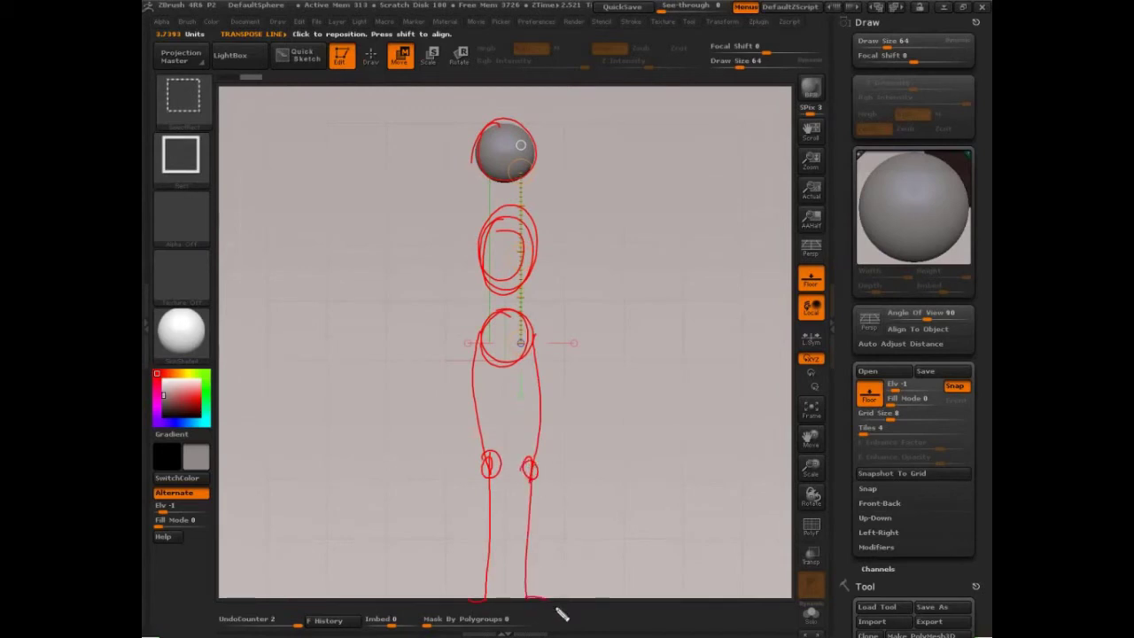
{"action": "left_click_drag", "start_coordinate": [560, 222], "coordinate": [604, 384]}
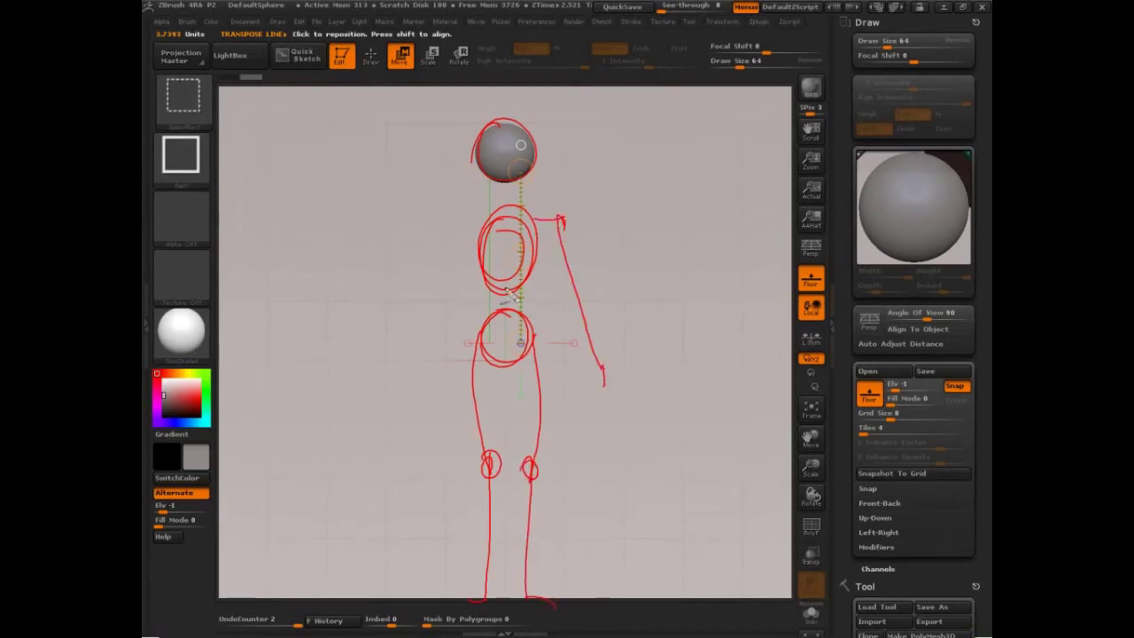
{"action": "left_click_drag", "start_coordinate": [454, 223], "coordinate": [413, 402]}
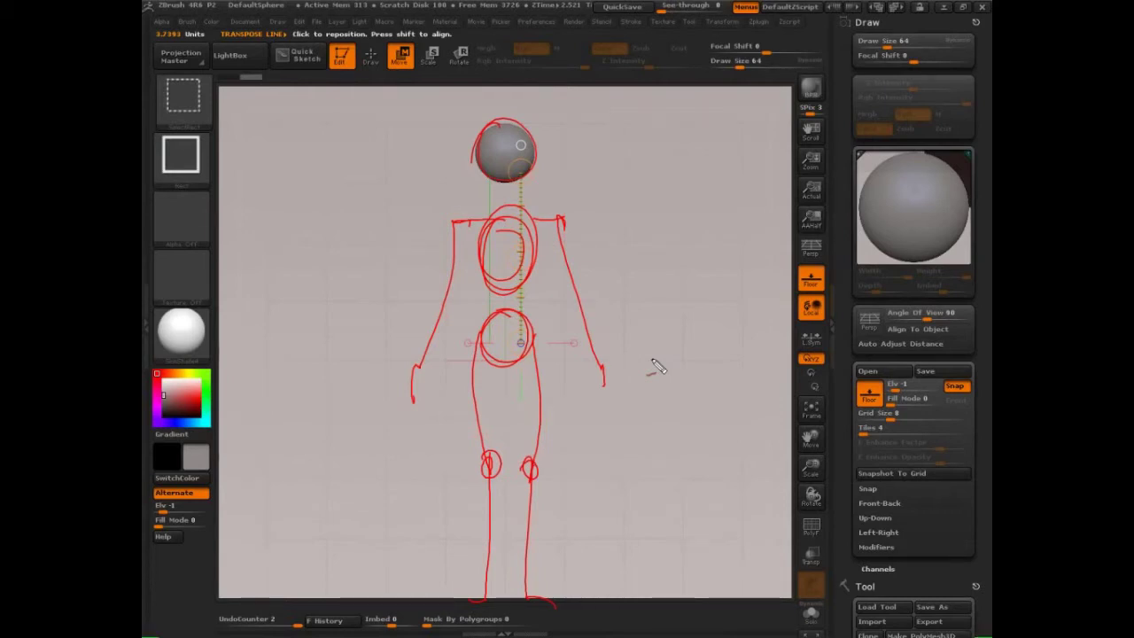
{"action": "key", "text": "Escape"}
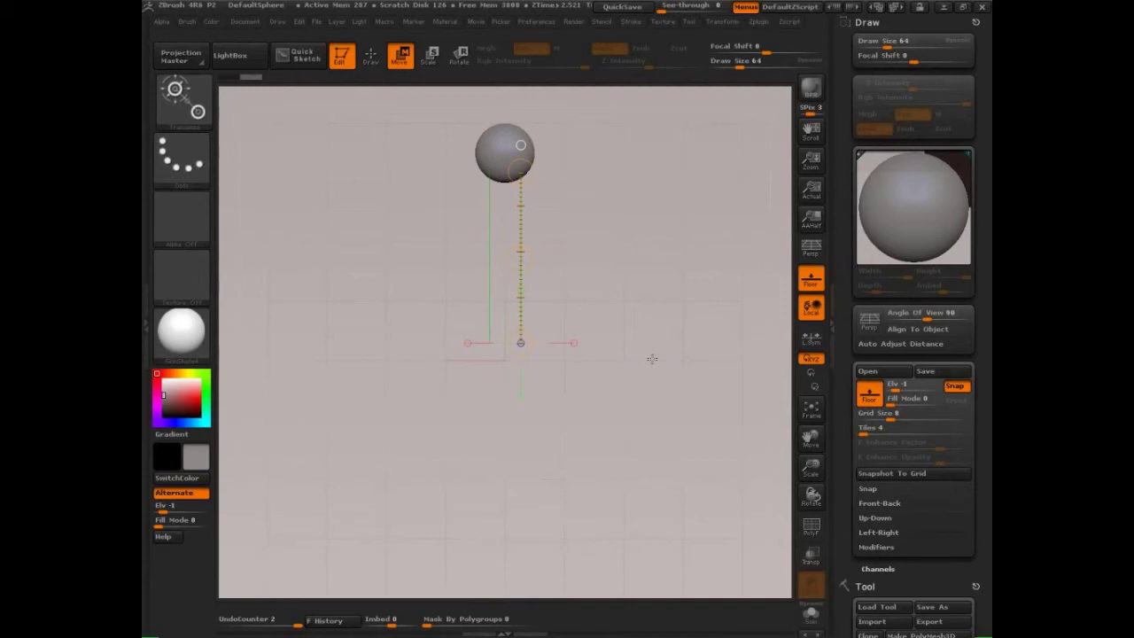
- Undo the sphere's upward move and redo it
{"action": "left_click_drag", "start_coordinate": [658, 349], "coordinate": [651, 336]}
{"action": "key", "text": "ctrl+z"}
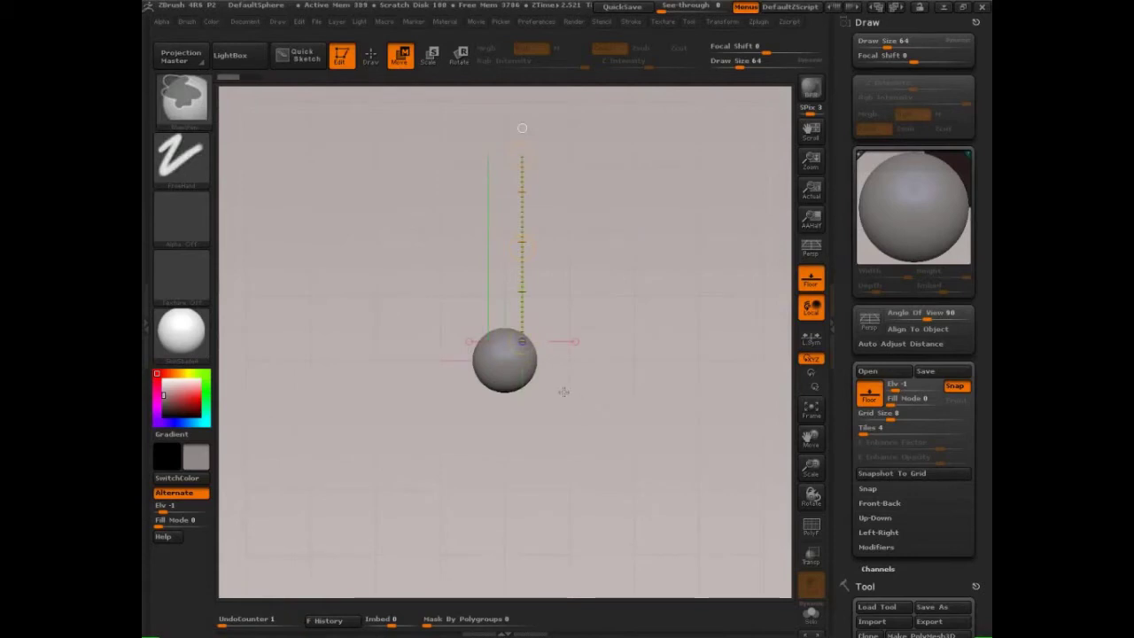
{"action": "key", "text": "ctrl+shift+z"}
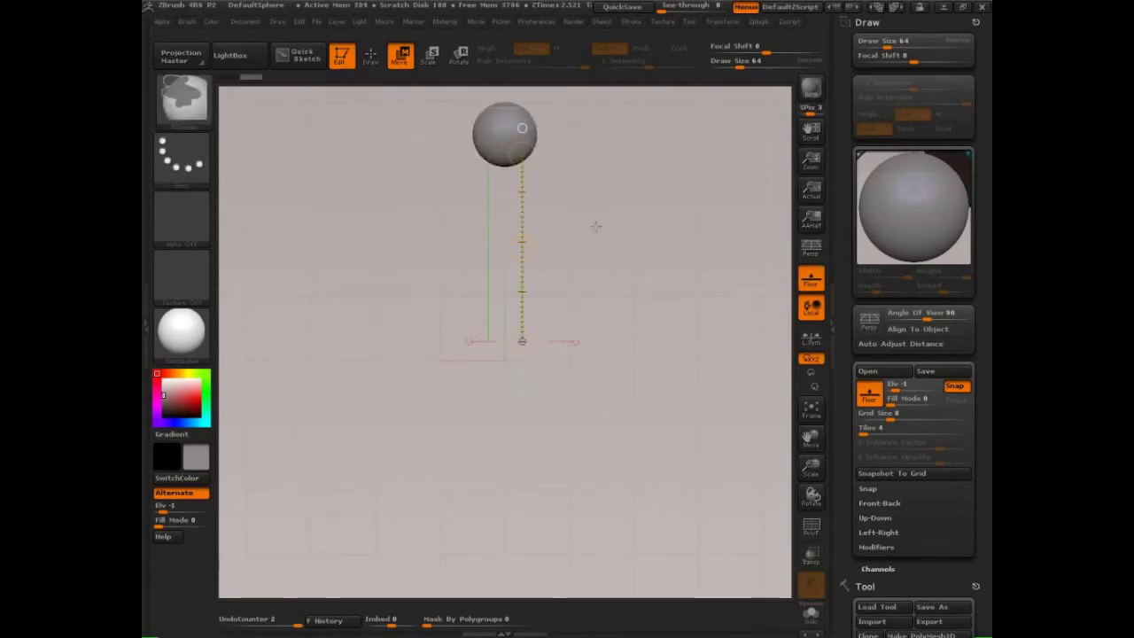
- Draw a horizontal transpose line about 2.46 units long from the sphere and replace it with a line started on the sphere's surface
{"action": "left_click_drag", "start_coordinate": [626, 205], "coordinate": [658, 355], "text": "alt"}
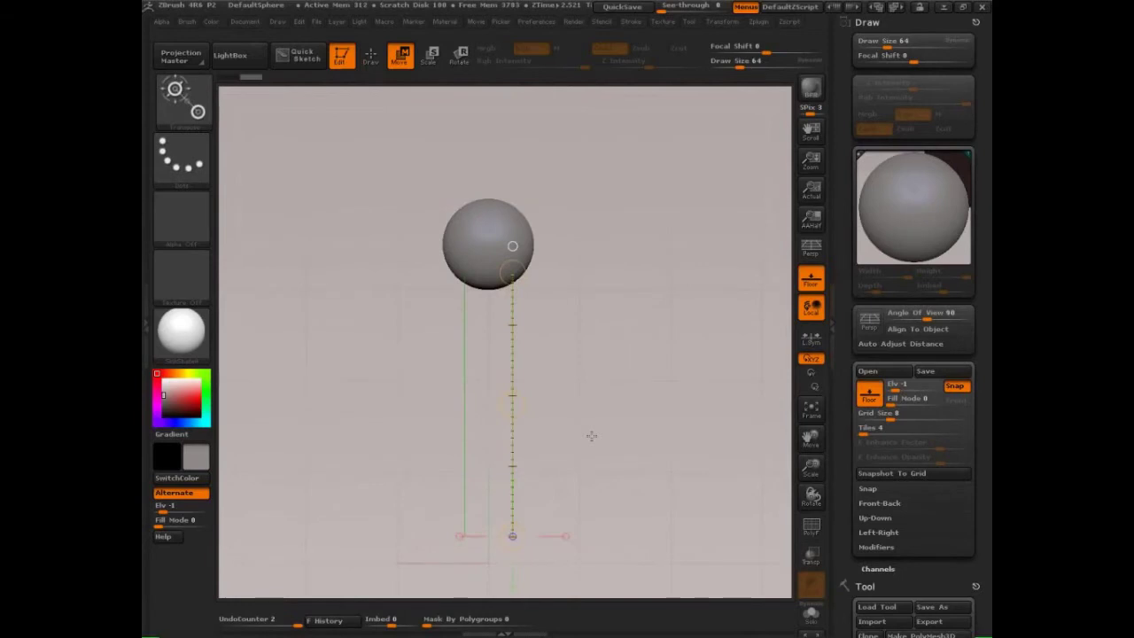
{"action": "left_click_drag", "start_coordinate": [502, 227], "coordinate": [702, 228]}
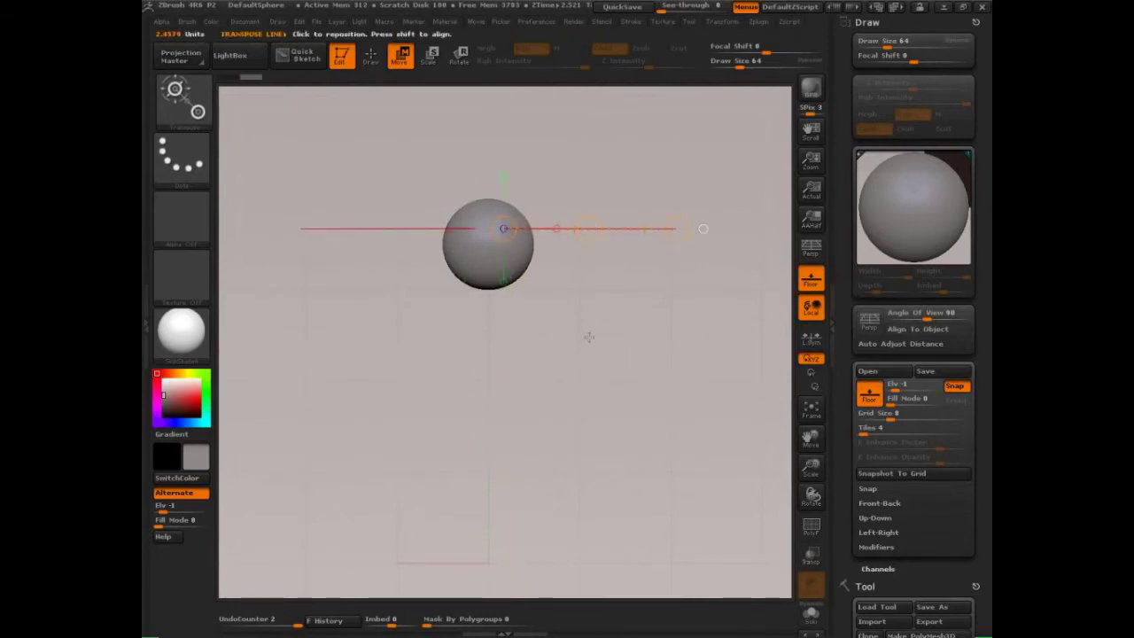
{"action": "left_click_drag", "start_coordinate": [589, 336], "coordinate": [666, 400], "text": "alt"}
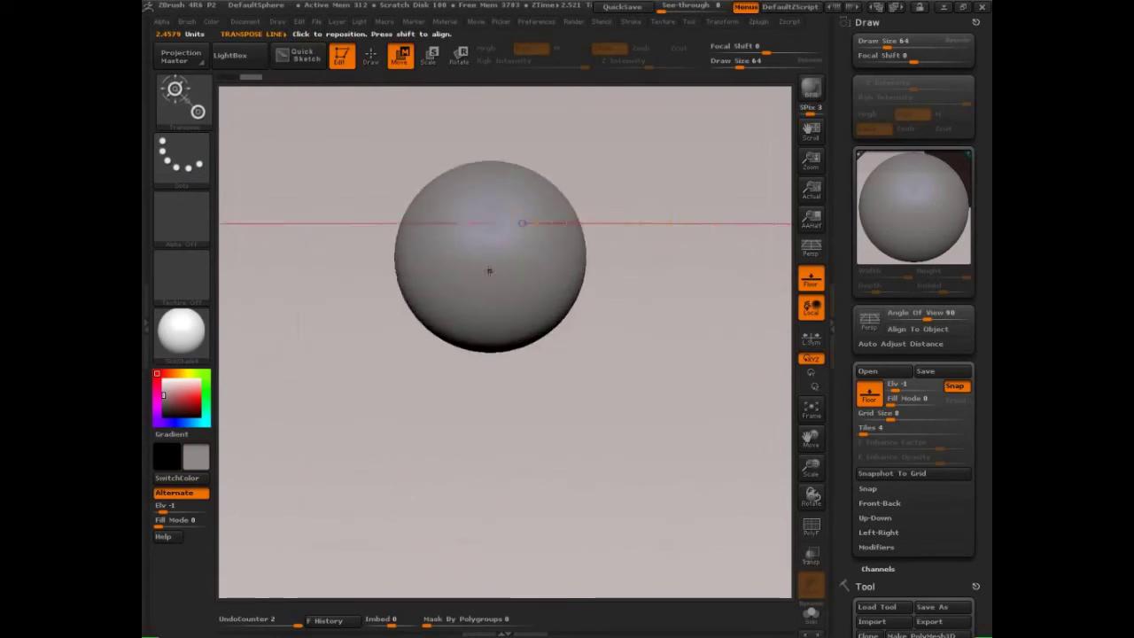
{"action": "left_click", "coordinate": [489, 272]}
{"action": "left_click", "coordinate": [521, 248]}
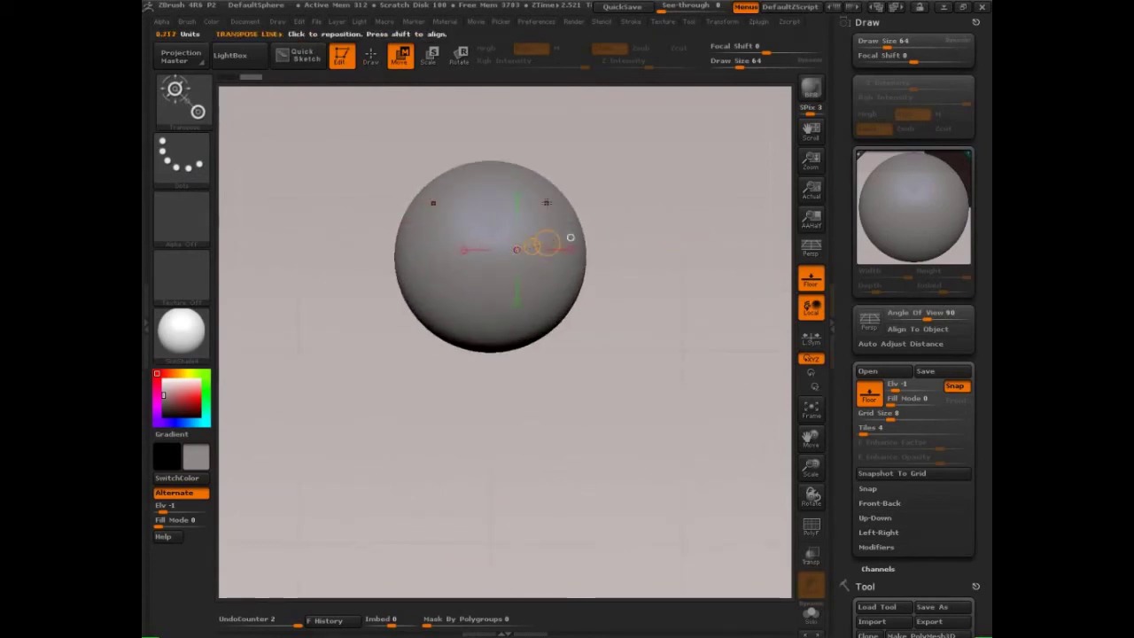
{"action": "left_click", "coordinate": [547, 203]}
{"action": "mouse_move", "coordinate": [677, 215]}
{"action": "left_mouse_down", "text": "alt"}
{"action": "mouse_move", "coordinate": [668, 262]}
{"action": "mouse_move", "coordinate": [703, 278]}
{"action": "mouse_move", "coordinate": [699, 299]}
{"action": "left_mouse_up", "text": "alt"}
- Annotate the direction of the transpose line leaving the sphere's surface with a red arrow, and clear the annotation
{"action": "key", "text": "ctrl+shift+d"}
{"action": "mouse_move", "coordinate": [529, 248]}
{"action": "left_mouse_down"}
{"action": "mouse_move", "coordinate": [635, 185]}
{"action": "mouse_move", "coordinate": [633, 197]}
{"action": "left_mouse_up"}
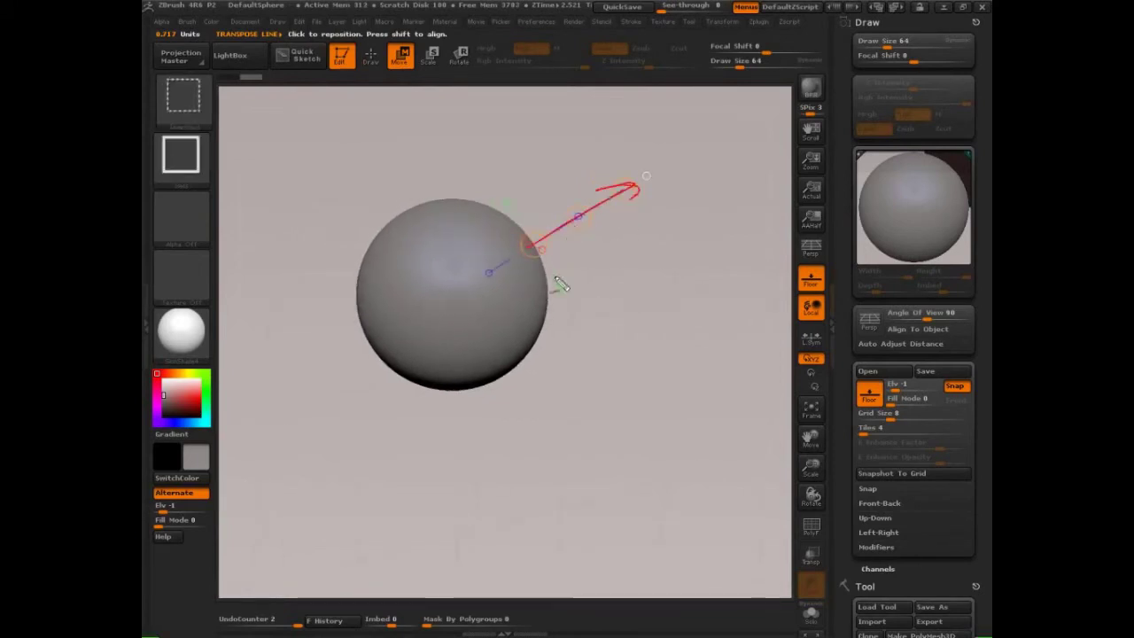
{"action": "left_click_drag", "start_coordinate": [479, 207], "coordinate": [518, 155]}
{"action": "key", "text": "Escape"}
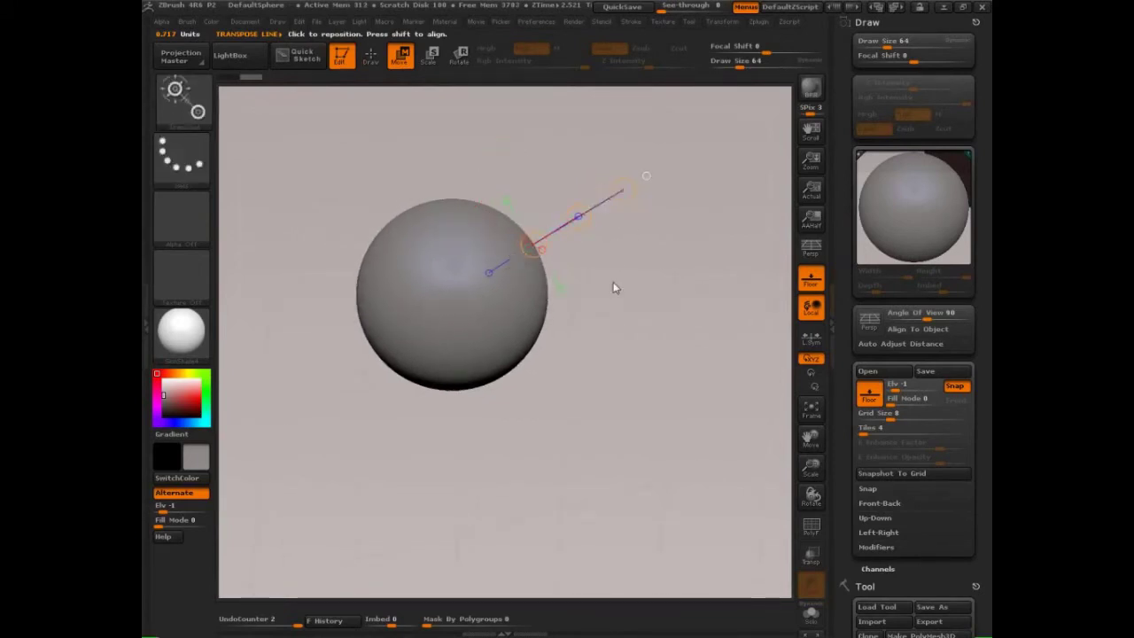
- Redraw the transpose line beside the sphere at about 1.17 units and highlight its two segments between the circles in red
{"action": "left_click_drag", "start_coordinate": [479, 208], "coordinate": [511, 110]}
{"action": "left_click_drag", "start_coordinate": [590, 246], "coordinate": [593, 411]}
{"action": "mouse_move", "coordinate": [520, 291]}
{"action": "left_mouse_down"}
{"action": "mouse_move", "coordinate": [551, 325]}
{"action": "mouse_move", "coordinate": [695, 237]}
{"action": "mouse_move", "coordinate": [680, 221]}
{"action": "mouse_move", "coordinate": [623, 299]}
{"action": "mouse_move", "coordinate": [500, 394]}
{"action": "mouse_move", "coordinate": [423, 305]}
{"action": "mouse_move", "coordinate": [380, 202]}
{"action": "mouse_move", "coordinate": [385, 167]}
{"action": "left_mouse_up"}
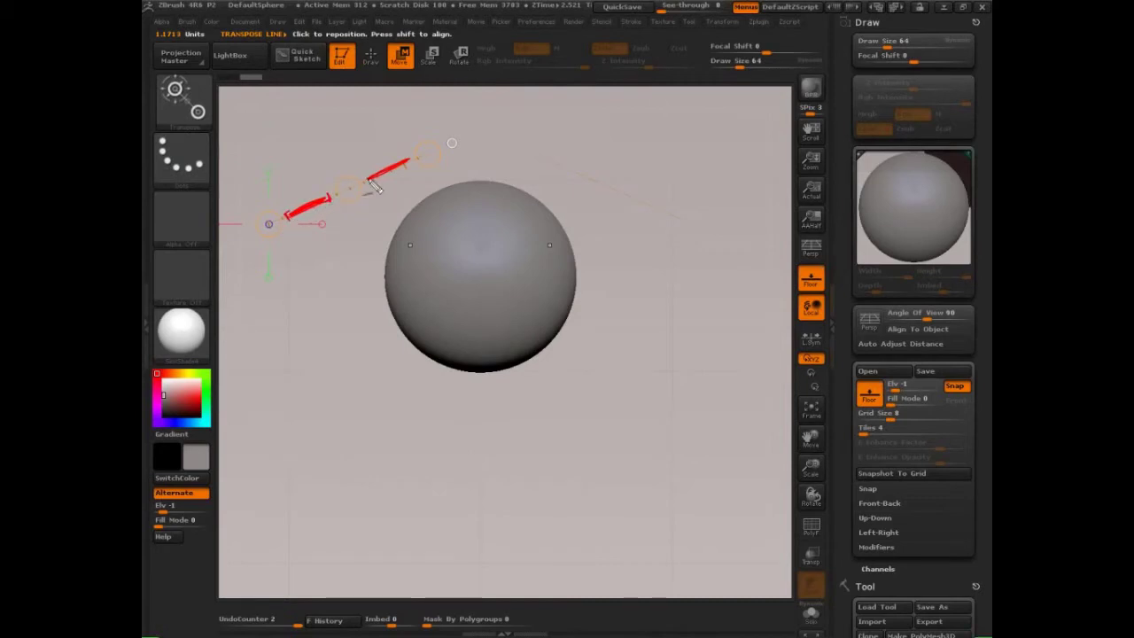
- Point red arrows at the transpose line's two segments and at the empty canvas beyond the sphere, and clear all annotations
{"action": "left_click_drag", "start_coordinate": [374, 116], "coordinate": [387, 155]}
{"action": "left_click_drag", "start_coordinate": [308, 162], "coordinate": [320, 171]}
{"action": "mouse_move", "coordinate": [606, 139]}
{"action": "left_mouse_down"}
{"action": "mouse_move", "coordinate": [594, 167]}
{"action": "mouse_move", "coordinate": [608, 157]}
{"action": "left_mouse_up"}
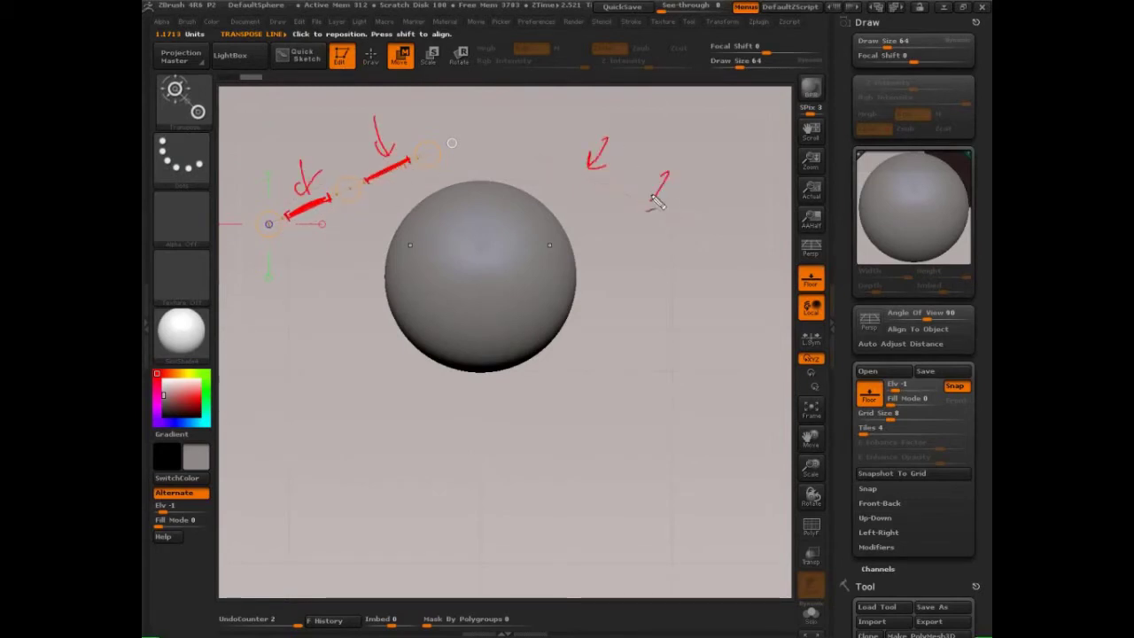
{"action": "key", "text": "Escape"}
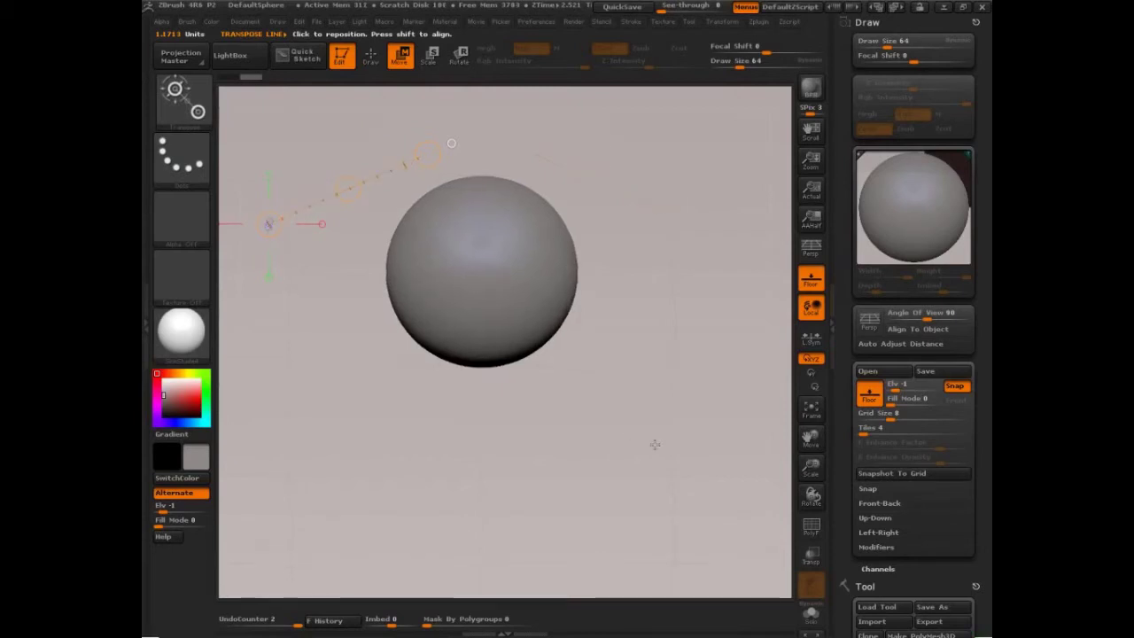
- Reposition the whole transpose line by its segment between two circles so it starts at the opposite side of the sphere
{"action": "left_click_drag", "start_coordinate": [375, 176], "coordinate": [681, 216]}
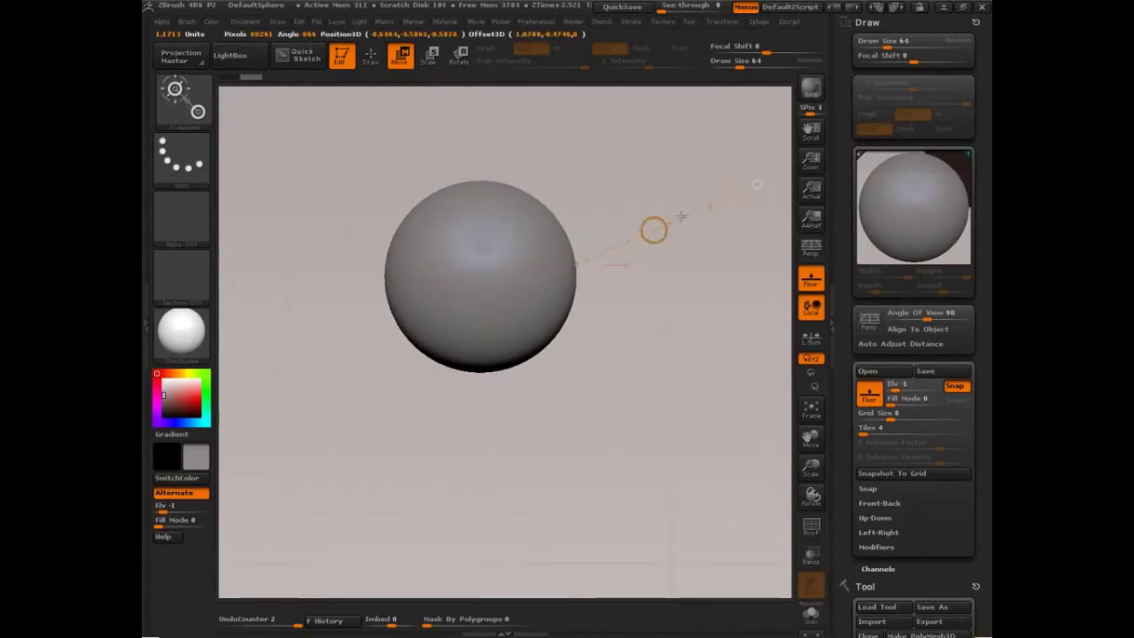
{"action": "left_click", "coordinate": [675, 465]}
{"action": "mouse_move", "coordinate": [675, 465]}
{"action": "left_mouse_down"}
{"action": "mouse_move", "coordinate": [656, 443]}
{"action": "mouse_move", "coordinate": [676, 446]}
{"action": "left_mouse_up"}
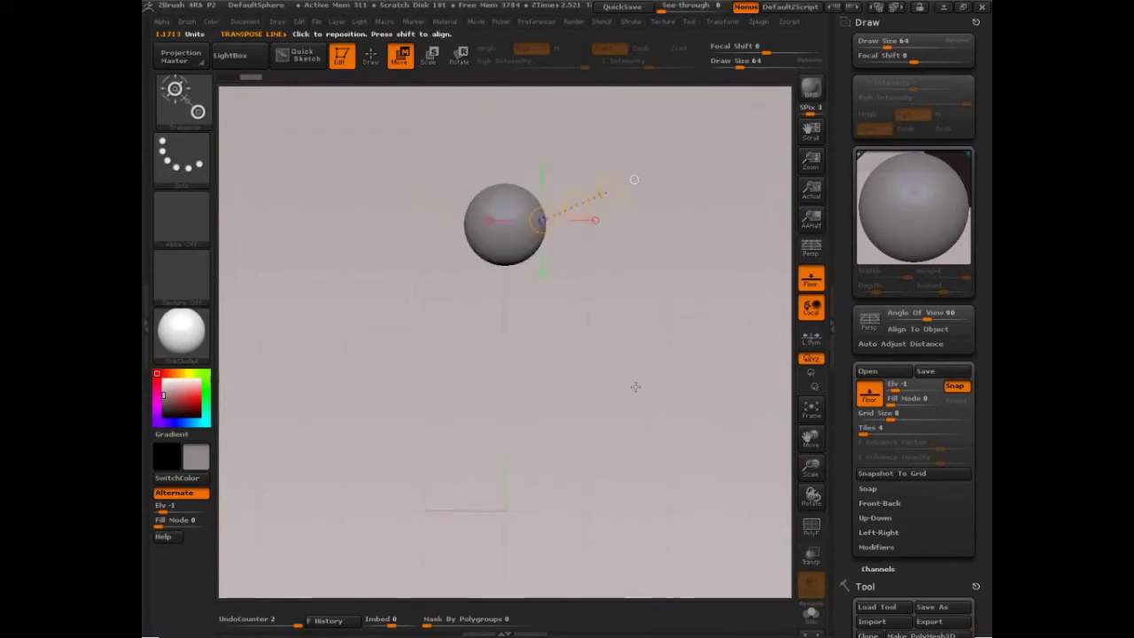
{"action": "left_click_drag", "start_coordinate": [670, 459], "coordinate": [663, 363], "text": "alt"}
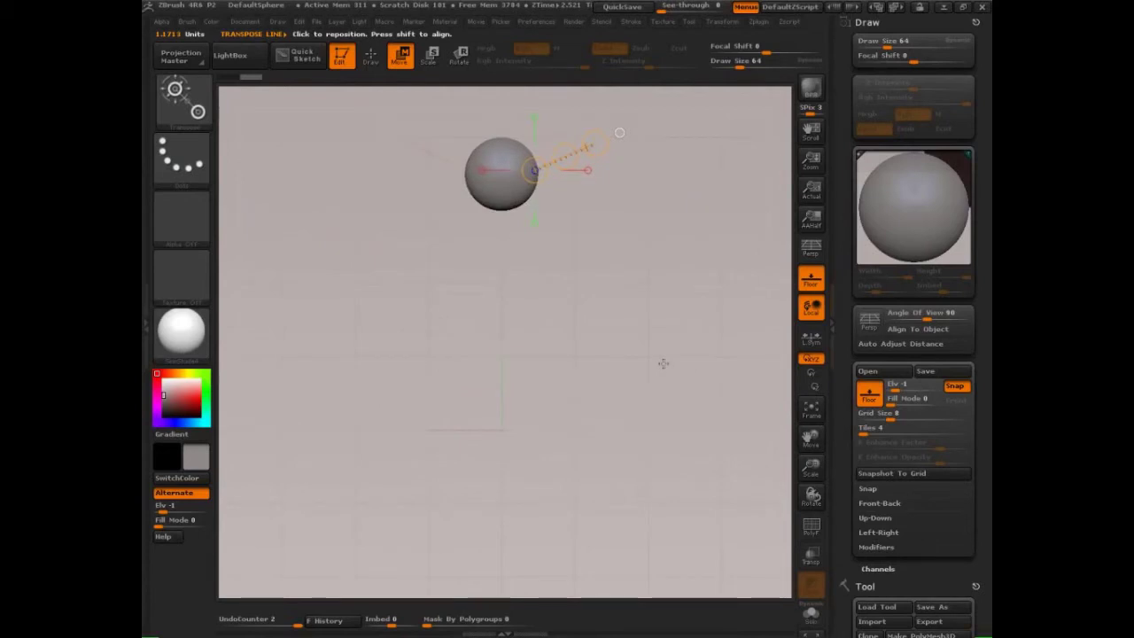
- Draw a short vertical transpose line about 1.04 units long upward from the sphere
{"action": "mouse_move", "coordinate": [515, 158]}
{"action": "left_mouse_down"}
{"action": "mouse_move", "coordinate": [537, 132]}
{"action": "mouse_move", "coordinate": [516, 103]}
{"action": "left_mouse_up"}
{"action": "mouse_move", "coordinate": [600, 175]}
{"action": "left_mouse_down", "text": "alt"}
{"action": "mouse_move", "coordinate": [612, 235]}
{"action": "mouse_move", "coordinate": [529, 230]}
{"action": "mouse_move", "coordinate": [532, 299]}
{"action": "left_mouse_up", "text": "alt"}
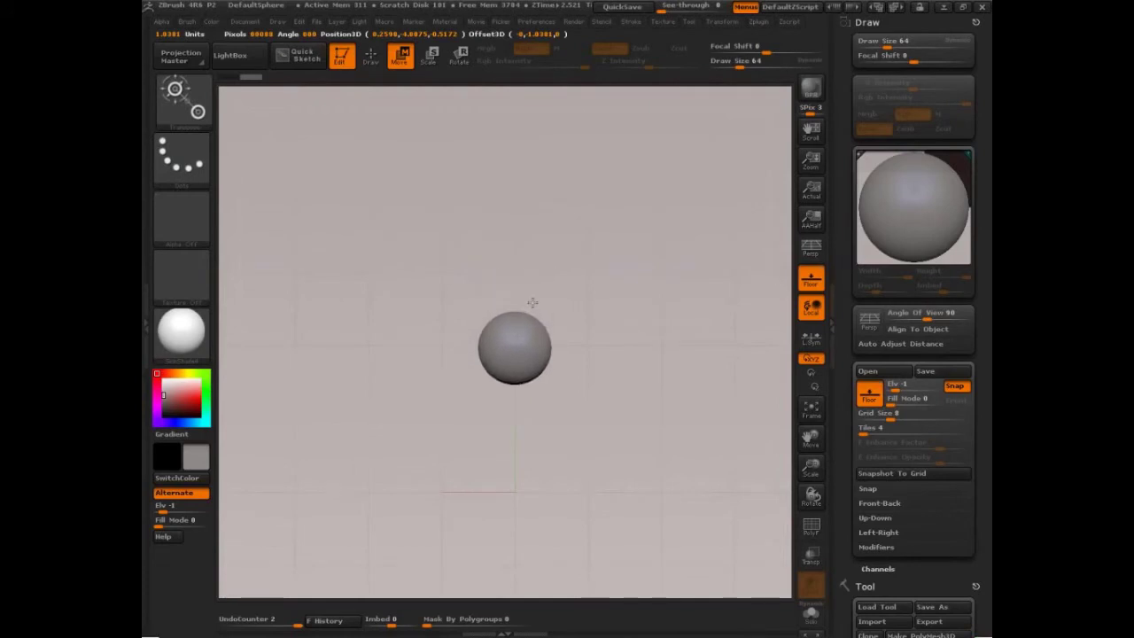
{"action": "left_click_drag", "start_coordinate": [658, 385], "coordinate": [649, 362]}
{"action": "left_click_drag", "start_coordinate": [651, 447], "coordinate": [637, 367], "text": "alt"}
{"action": "left_click_drag", "start_coordinate": [660, 404], "coordinate": [661, 349], "text": "alt"}
- Move the sphere vertically down to the grid's centre, raise it about one and a half squares, and return to Draw mode
{"action": "left_click_drag", "start_coordinate": [512, 116], "coordinate": [511, 229]}
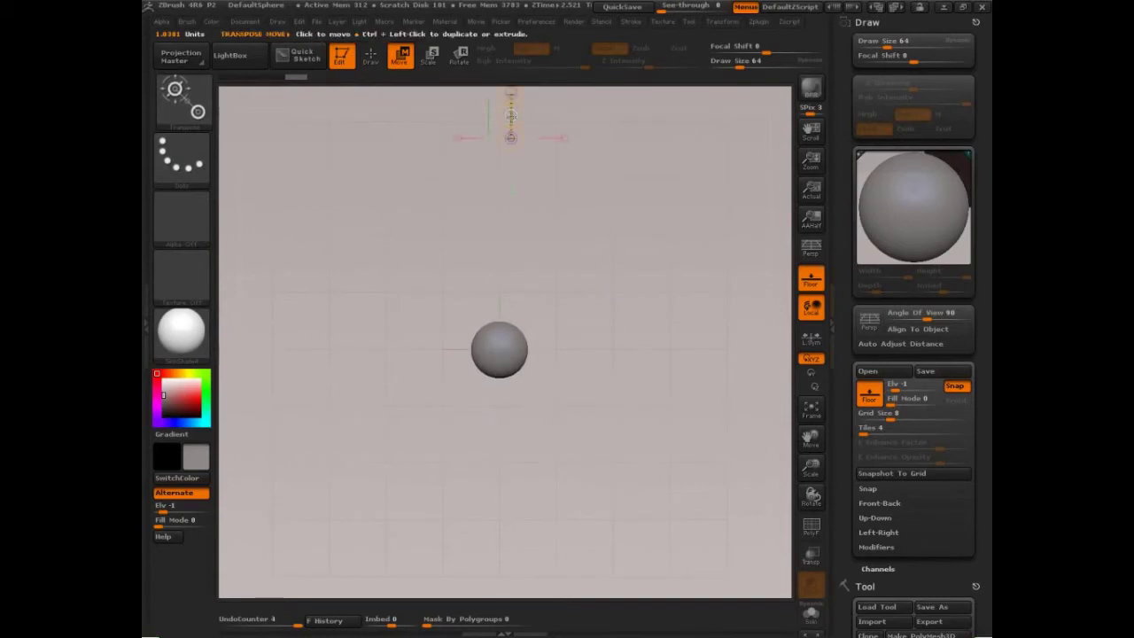
{"action": "left_click_drag", "start_coordinate": [511, 109], "coordinate": [511, 66]}
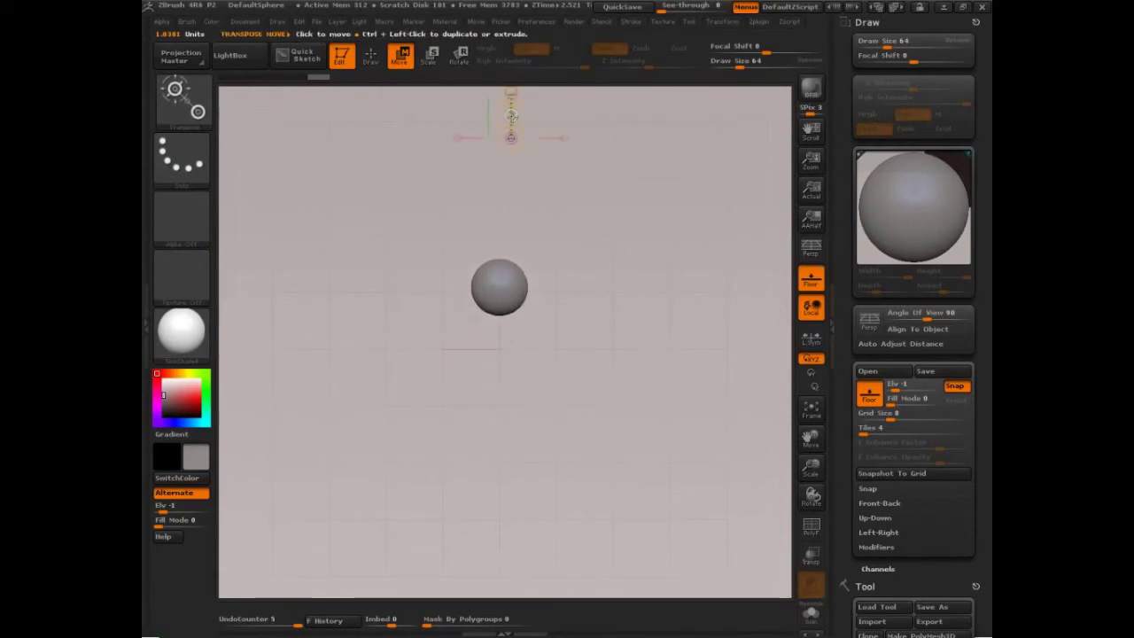
{"action": "left_click_drag", "start_coordinate": [511, 117], "coordinate": [511, 91]}
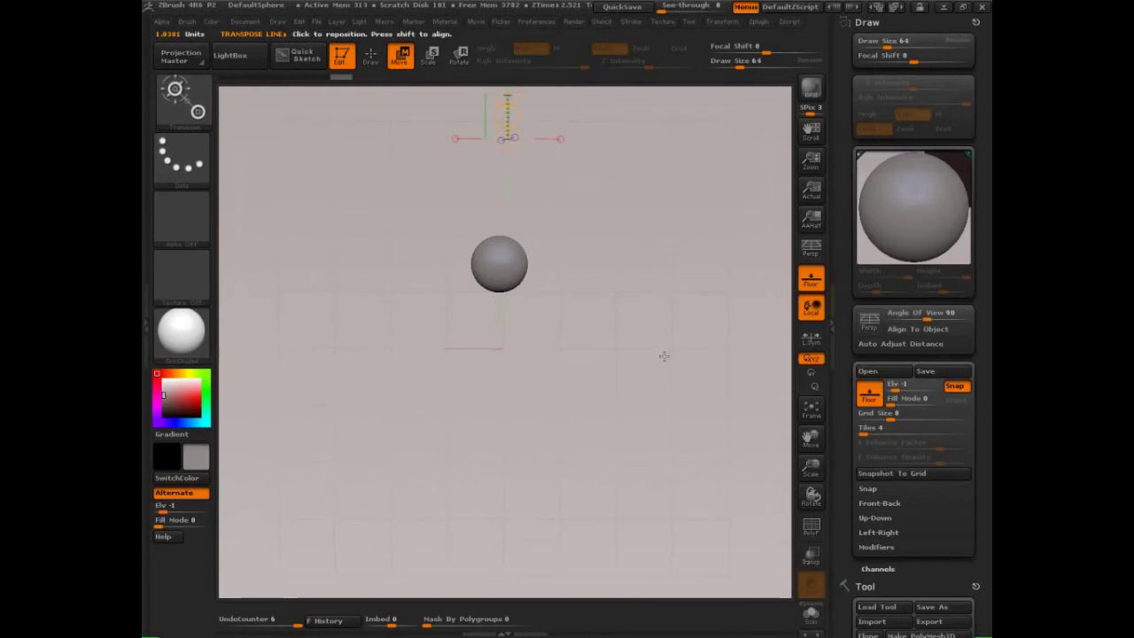
{"action": "left_click_drag", "start_coordinate": [664, 356], "coordinate": [680, 403]}
{"action": "key", "text": "q"}
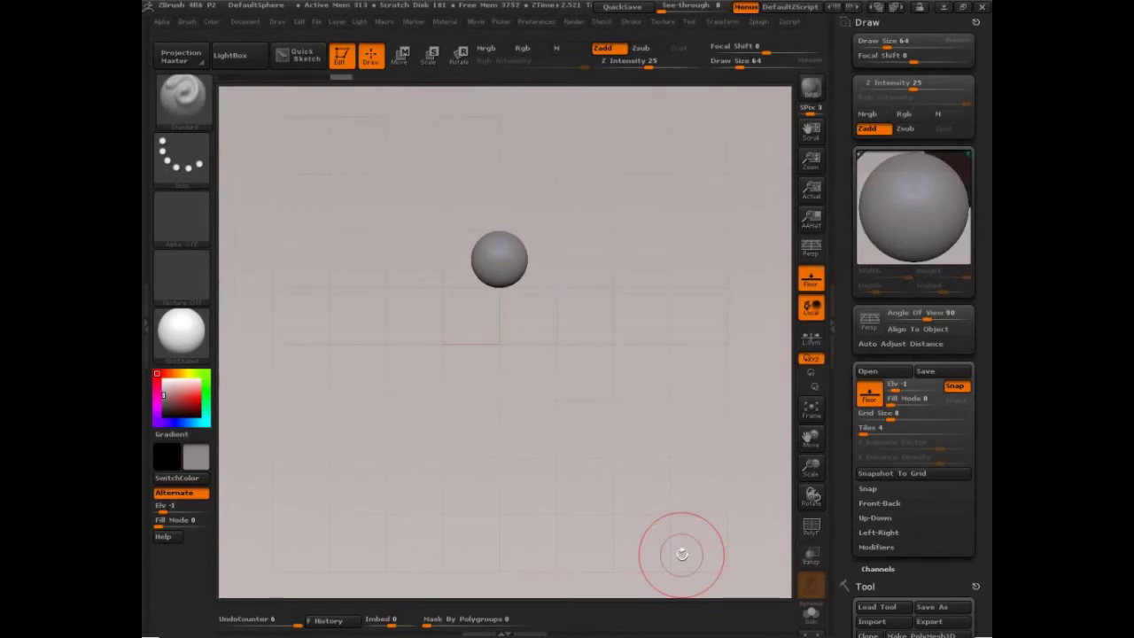
- Number the grid's eight rows 1 to 8 in red from top to bottom beside the sphere
{"action": "key", "text": "ctrl+shift"}
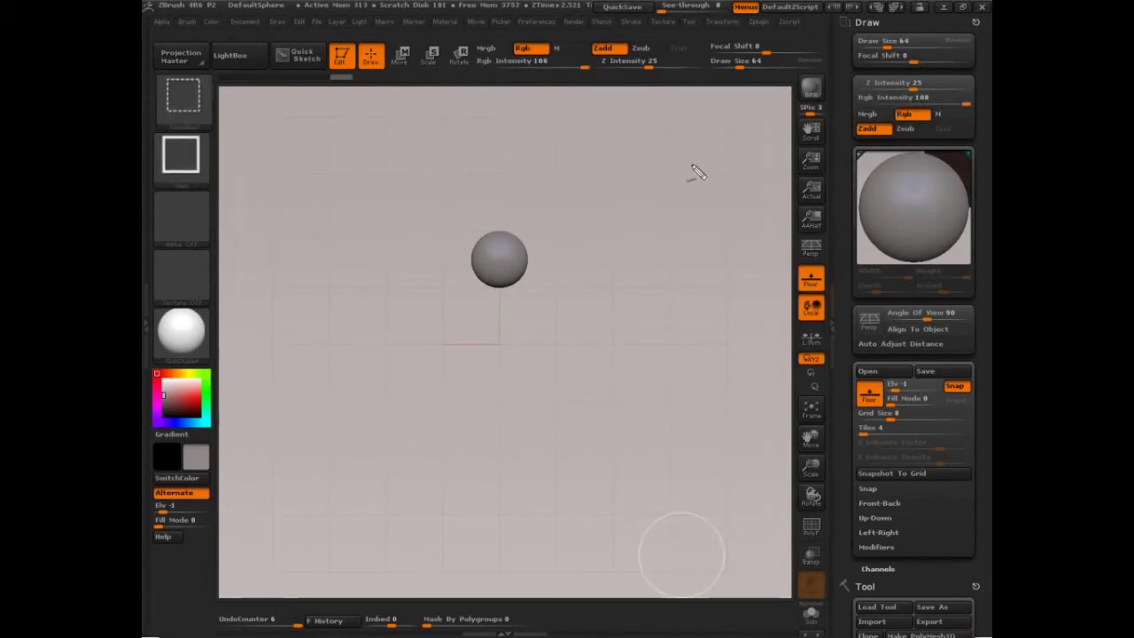
{"action": "left_click_drag", "start_coordinate": [696, 196], "coordinate": [707, 214]}
{"action": "left_click_drag", "start_coordinate": [697, 254], "coordinate": [708, 330]}
{"action": "left_click_drag", "start_coordinate": [702, 375], "coordinate": [699, 512]}
{"action": "mouse_move", "coordinate": [700, 542]}
{"action": "left_mouse_down"}
{"action": "mouse_move", "coordinate": [705, 567]}
{"action": "mouse_move", "coordinate": [698, 556]}
{"action": "left_mouse_up"}
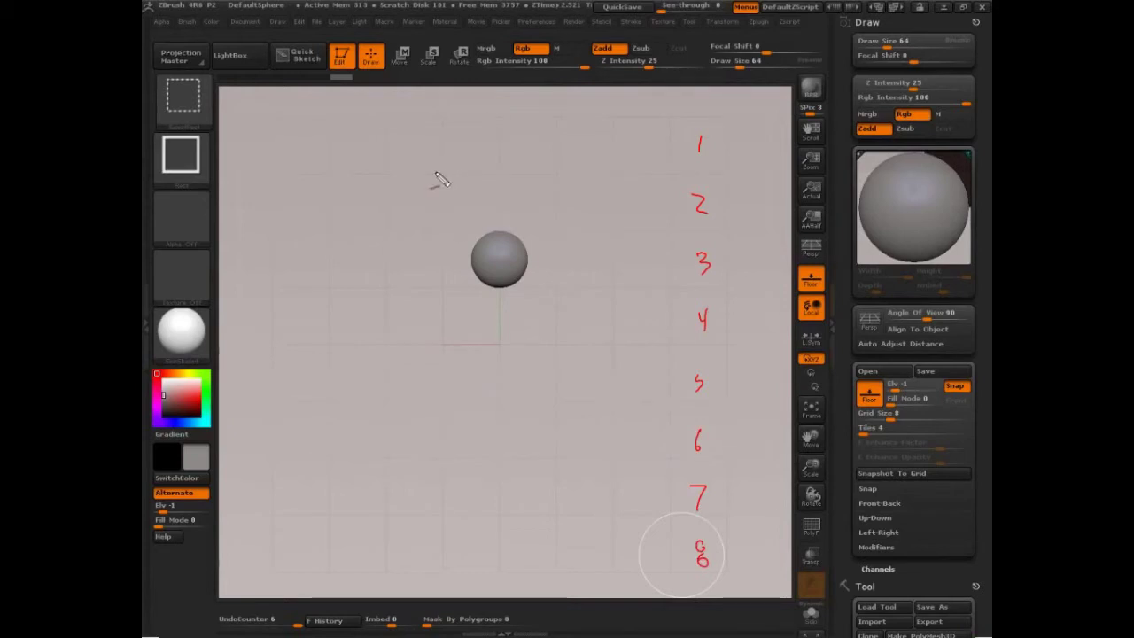
- Write the red landmark labels "chin", "pubic symphysis", "knee" and "foot" at their matching grid rows
{"action": "mouse_move", "coordinate": [347, 174]}
{"action": "left_mouse_down"}
{"action": "mouse_move", "coordinate": [367, 175]}
{"action": "mouse_move", "coordinate": [310, 175]}
{"action": "mouse_move", "coordinate": [334, 170]}
{"action": "left_mouse_up"}
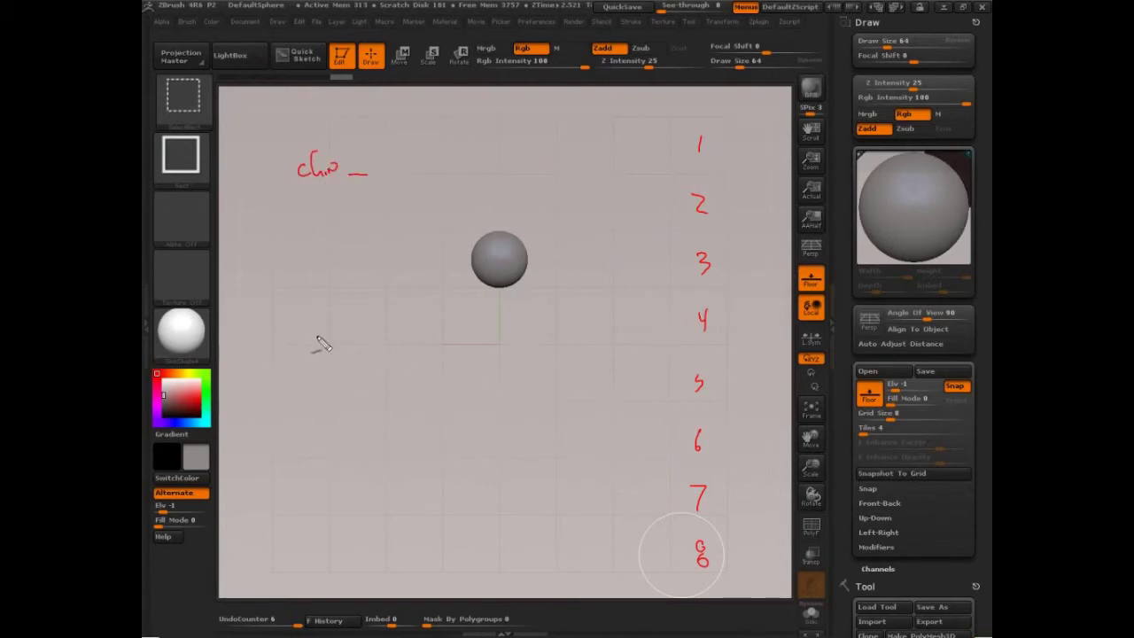
{"action": "mouse_move", "coordinate": [304, 351]}
{"action": "left_mouse_down"}
{"action": "mouse_move", "coordinate": [292, 352]}
{"action": "mouse_move", "coordinate": [405, 342]}
{"action": "left_mouse_up"}
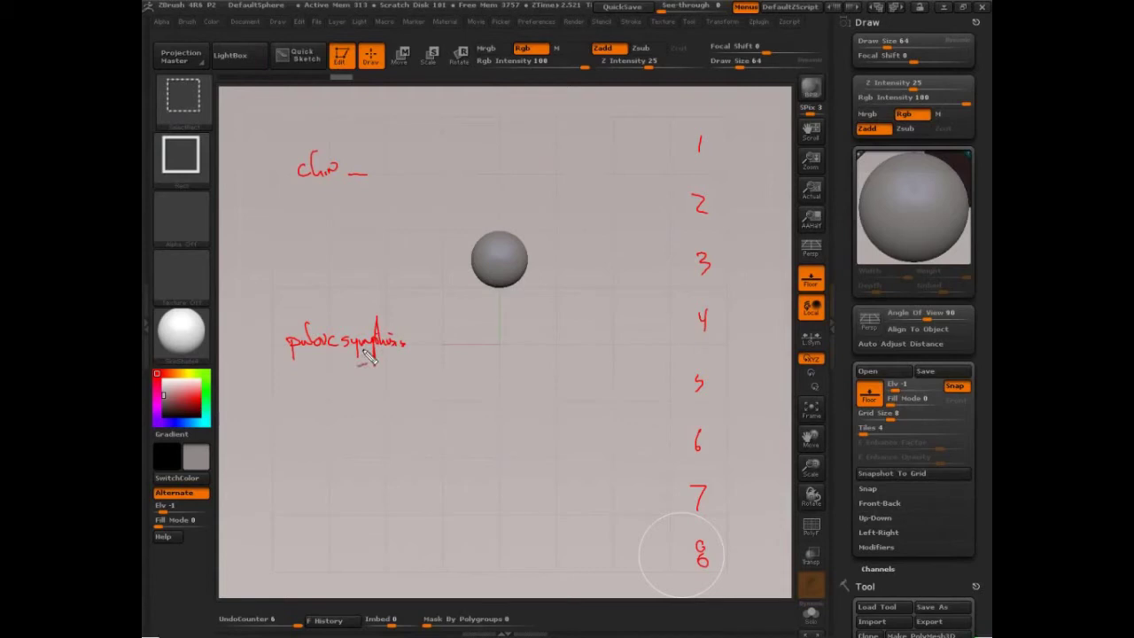
{"action": "mouse_move", "coordinate": [306, 441]}
{"action": "left_mouse_down"}
{"action": "mouse_move", "coordinate": [305, 454]}
{"action": "mouse_move", "coordinate": [346, 450]}
{"action": "left_mouse_up"}
{"action": "mouse_move", "coordinate": [308, 542]}
{"action": "left_mouse_down"}
{"action": "mouse_move", "coordinate": [316, 577]}
{"action": "mouse_move", "coordinate": [346, 577]}
{"action": "mouse_move", "coordinate": [363, 551]}
{"action": "left_mouse_up"}
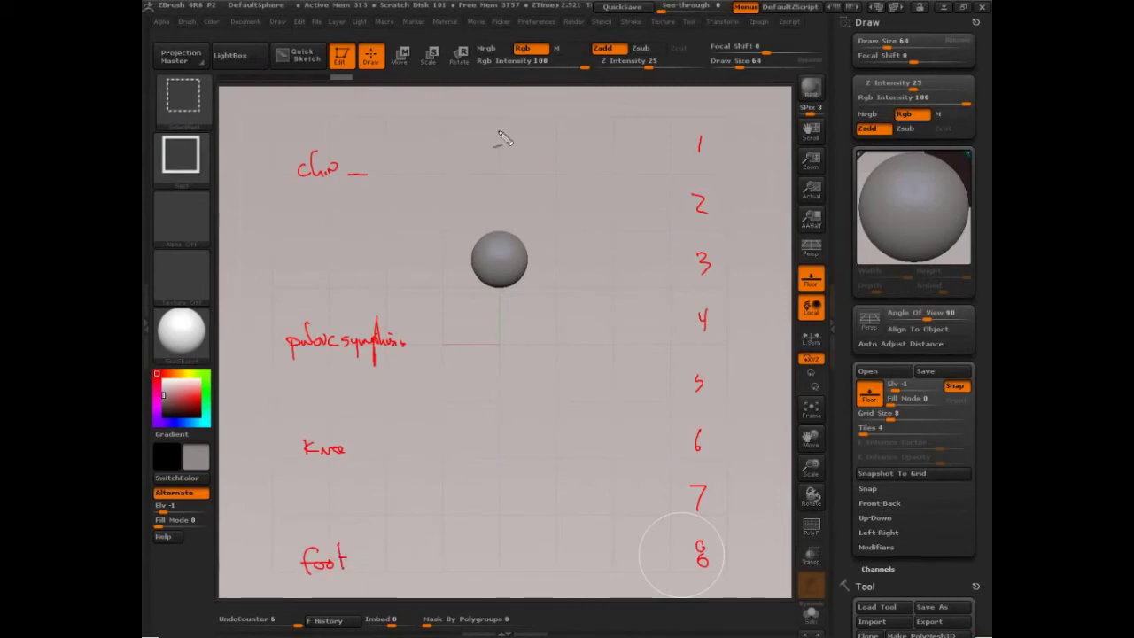
- Draw a red head oval in the first grid row and outline a two-row grid square below the chin label
{"action": "mouse_move", "coordinate": [494, 121]}
{"action": "left_mouse_down"}
{"action": "mouse_move", "coordinate": [506, 151]}
{"action": "mouse_move", "coordinate": [499, 118]}
{"action": "left_mouse_up"}
{"action": "left_click_drag", "start_coordinate": [503, 174], "coordinate": [488, 158]}
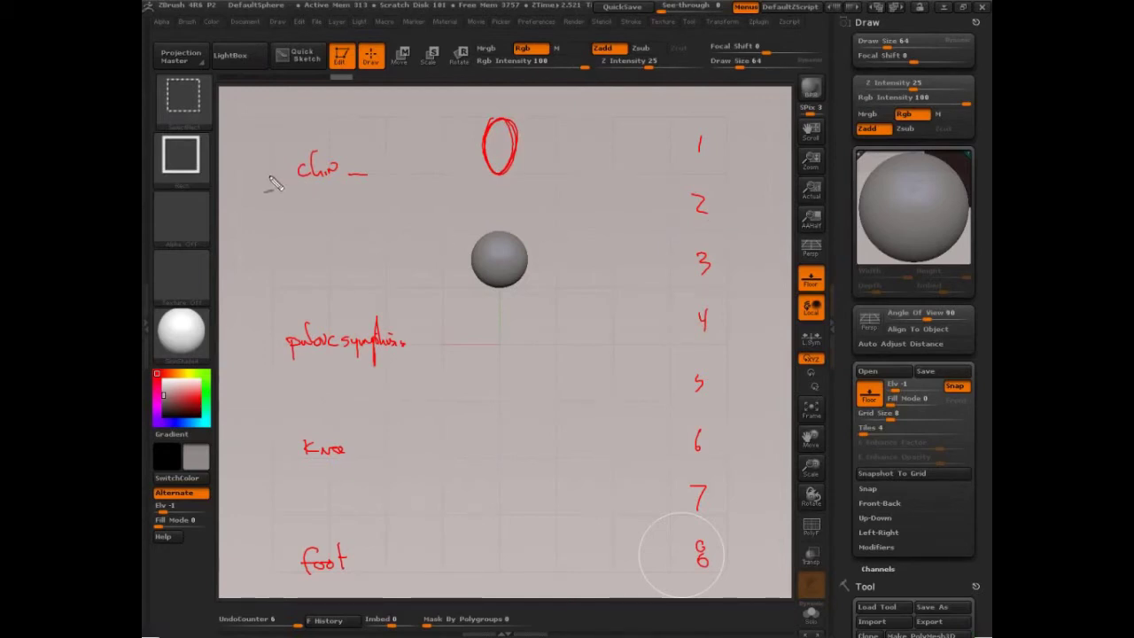
{"action": "mouse_move", "coordinate": [270, 175]}
{"action": "left_mouse_down"}
{"action": "mouse_move", "coordinate": [386, 177]}
{"action": "mouse_move", "coordinate": [382, 287]}
{"action": "mouse_move", "coordinate": [271, 286]}
{"action": "left_mouse_up"}
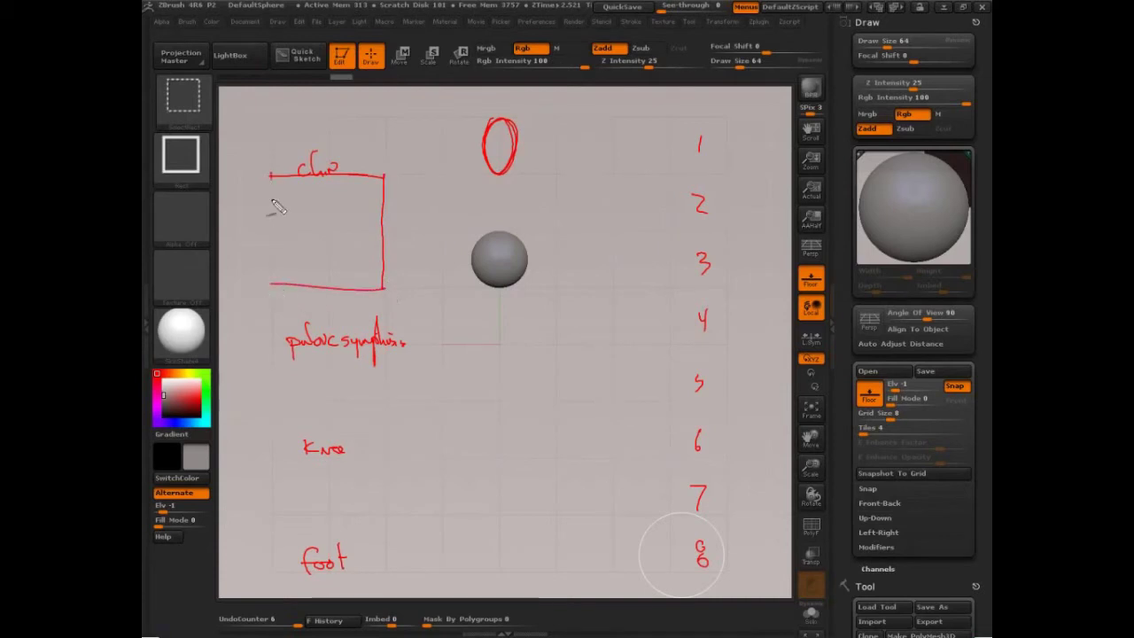
{"action": "left_click_drag", "start_coordinate": [270, 179], "coordinate": [270, 285]}
- Undo the latest red strokes and clear all remaining annotations from the grid
{"action": "key", "text": "ctrl+z"}
{"action": "key", "text": "ctrl+z"}
{"action": "key", "text": "ctrl+z"}
{"action": "key", "text": "ctrl+z"}
{"action": "key", "text": "ctrl+z"}
{"action": "key", "text": "ctrl+z"}
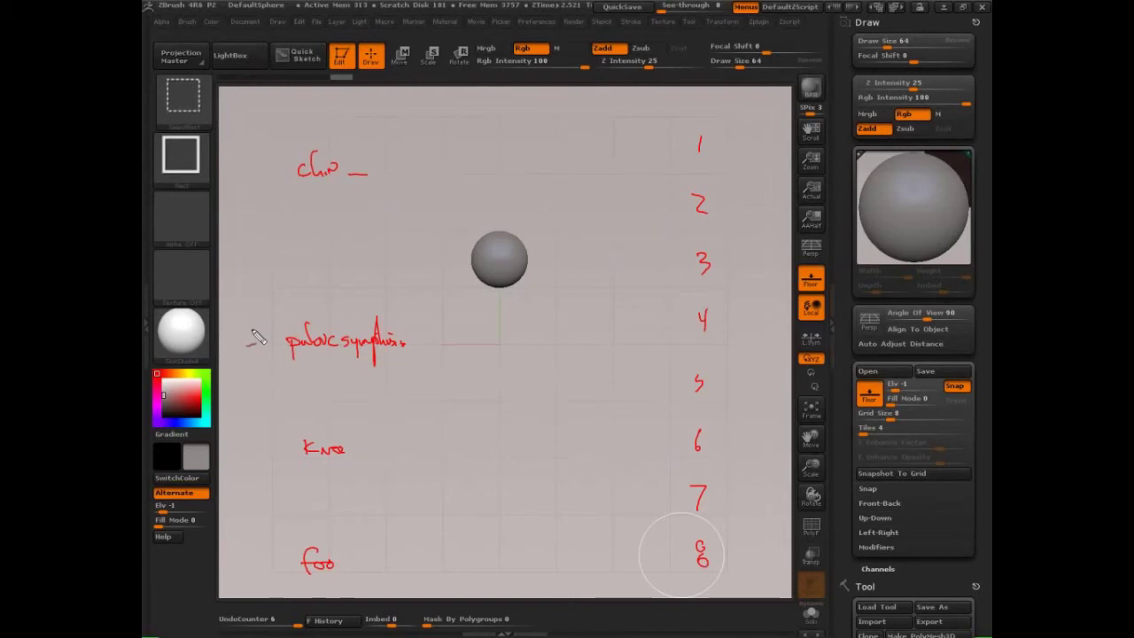
{"action": "key", "text": "ctrl+shift+7"}
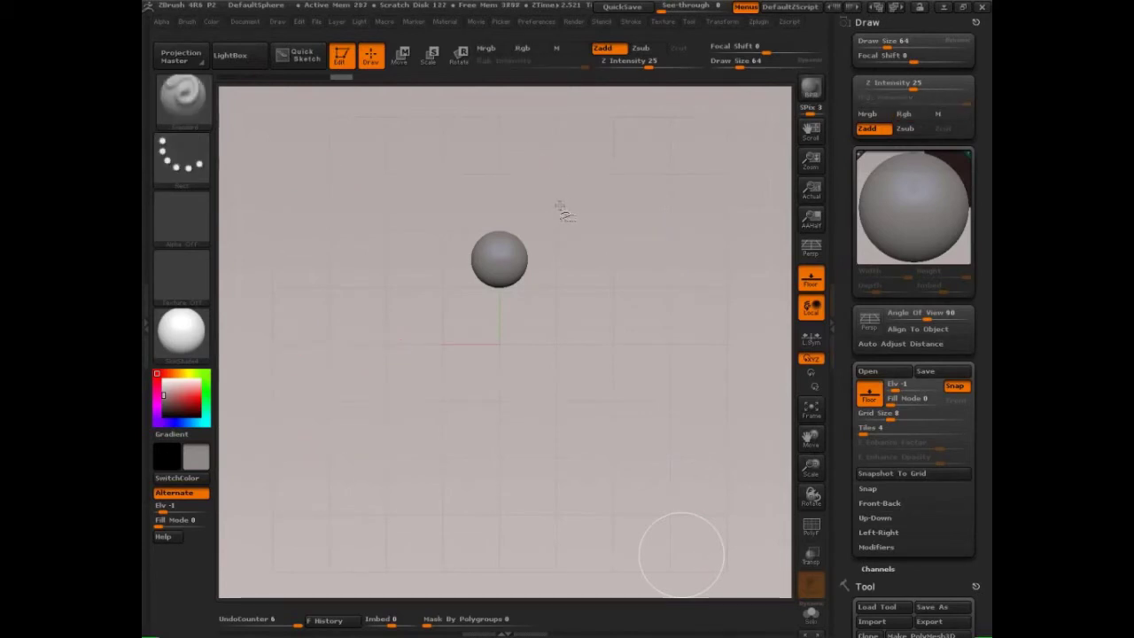
- Draw a red head oval filling the first grid row above the sphere and add a small mark beneath it
{"action": "mouse_move", "coordinate": [498, 124]}
{"action": "left_mouse_down"}
{"action": "mouse_move", "coordinate": [502, 177]}
{"action": "mouse_move", "coordinate": [513, 172]}
{"action": "mouse_move", "coordinate": [503, 119]}
{"action": "left_mouse_up"}
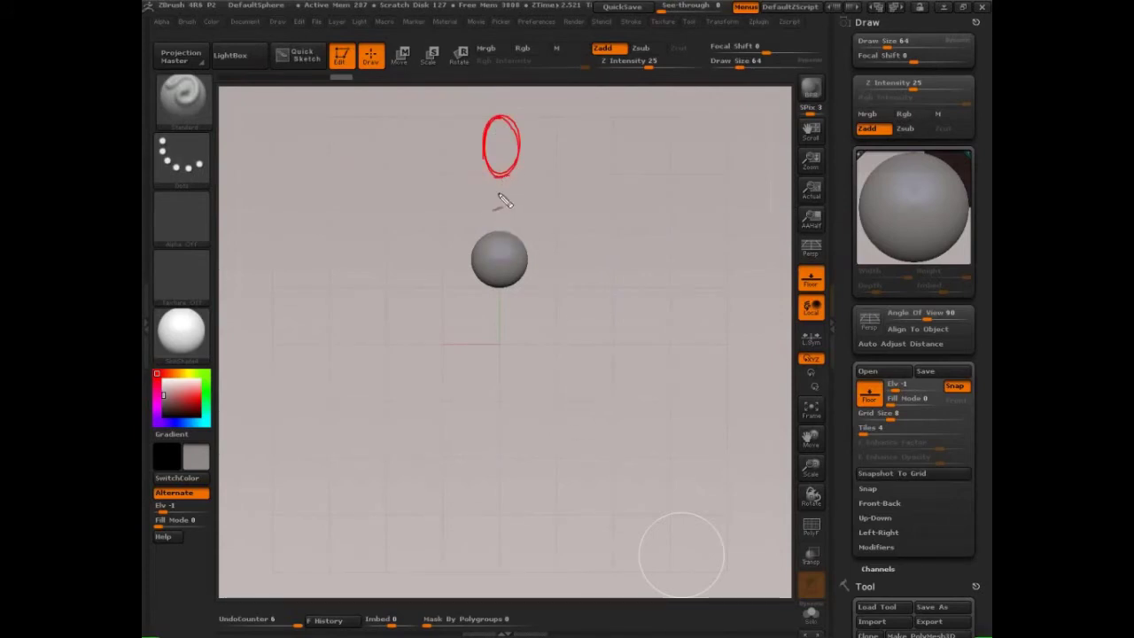
{"action": "left_click_drag", "start_coordinate": [498, 203], "coordinate": [505, 203]}
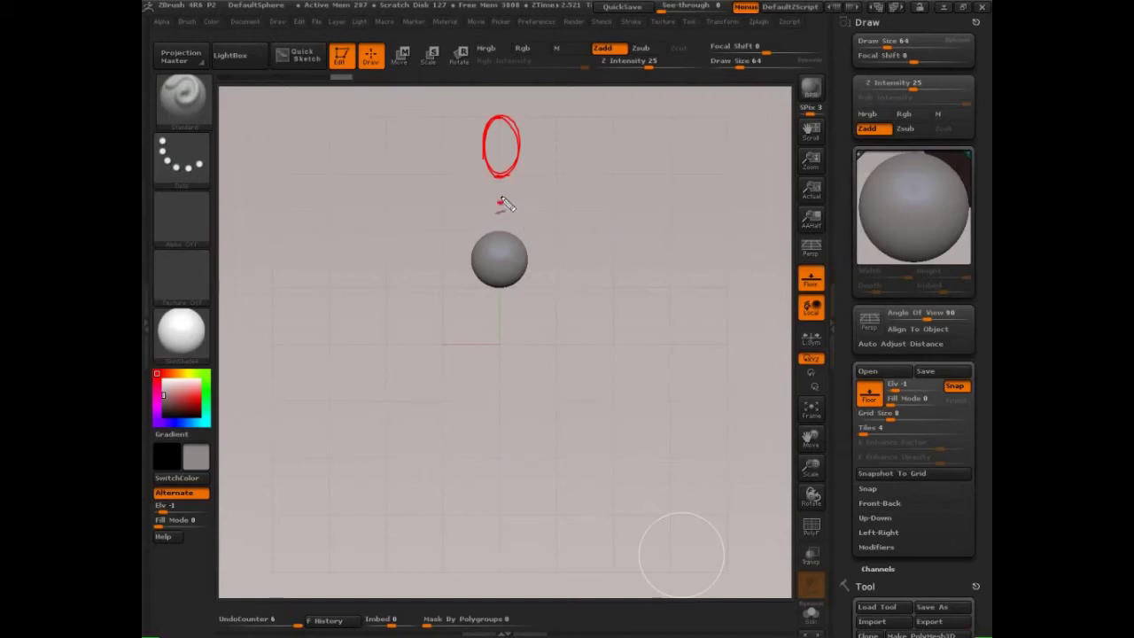
- Add a red mark below the head oval and write the fractions 1/2, 1/3 and 1/4 beside the grid, circling 1/2
{"action": "left_click_drag", "start_coordinate": [499, 199], "coordinate": [505, 196]}
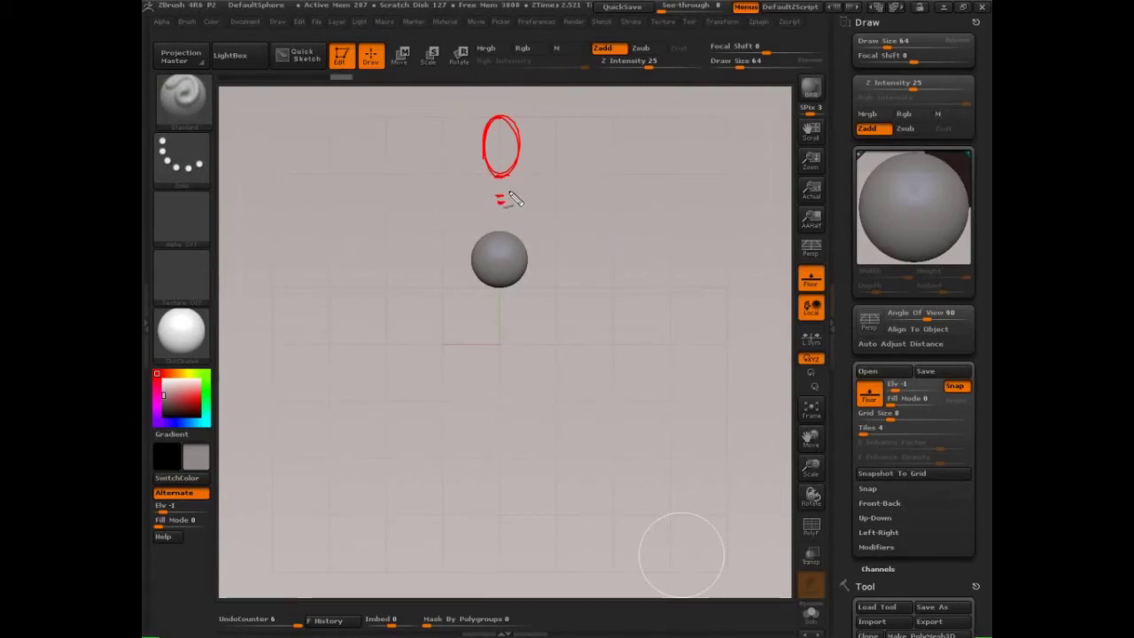
{"action": "mouse_move", "coordinate": [726, 110]}
{"action": "left_mouse_down"}
{"action": "mouse_move", "coordinate": [727, 144]}
{"action": "mouse_move", "coordinate": [747, 139]}
{"action": "mouse_move", "coordinate": [755, 165]}
{"action": "left_mouse_up"}
{"action": "mouse_move", "coordinate": [726, 177]}
{"action": "left_mouse_down"}
{"action": "mouse_move", "coordinate": [728, 202]}
{"action": "mouse_move", "coordinate": [749, 204]}
{"action": "mouse_move", "coordinate": [728, 261]}
{"action": "left_mouse_up"}
{"action": "mouse_move", "coordinate": [741, 232]}
{"action": "left_mouse_down"}
{"action": "mouse_move", "coordinate": [735, 264]}
{"action": "mouse_move", "coordinate": [749, 276]}
{"action": "left_mouse_up"}
{"action": "mouse_move", "coordinate": [738, 101]}
{"action": "left_mouse_down"}
{"action": "mouse_move", "coordinate": [757, 94]}
{"action": "mouse_move", "coordinate": [704, 99]}
{"action": "left_mouse_up"}
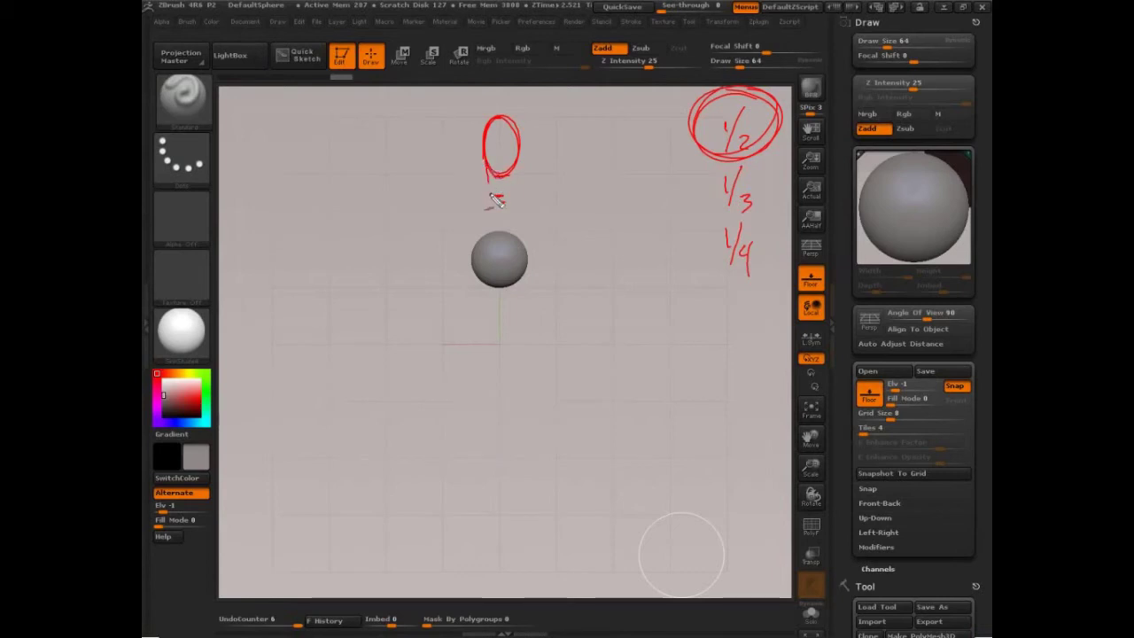
- Draw the two neck lines under the head and a horizontal shoulder line with small marks around it
{"action": "left_click_drag", "start_coordinate": [485, 166], "coordinate": [492, 200]}
{"action": "mouse_move", "coordinate": [518, 157]}
{"action": "left_mouse_down"}
{"action": "mouse_move", "coordinate": [508, 194]}
{"action": "mouse_move", "coordinate": [522, 193]}
{"action": "left_mouse_up"}
{"action": "left_click_drag", "start_coordinate": [440, 195], "coordinate": [559, 194]}
{"action": "left_click", "coordinate": [500, 203]}
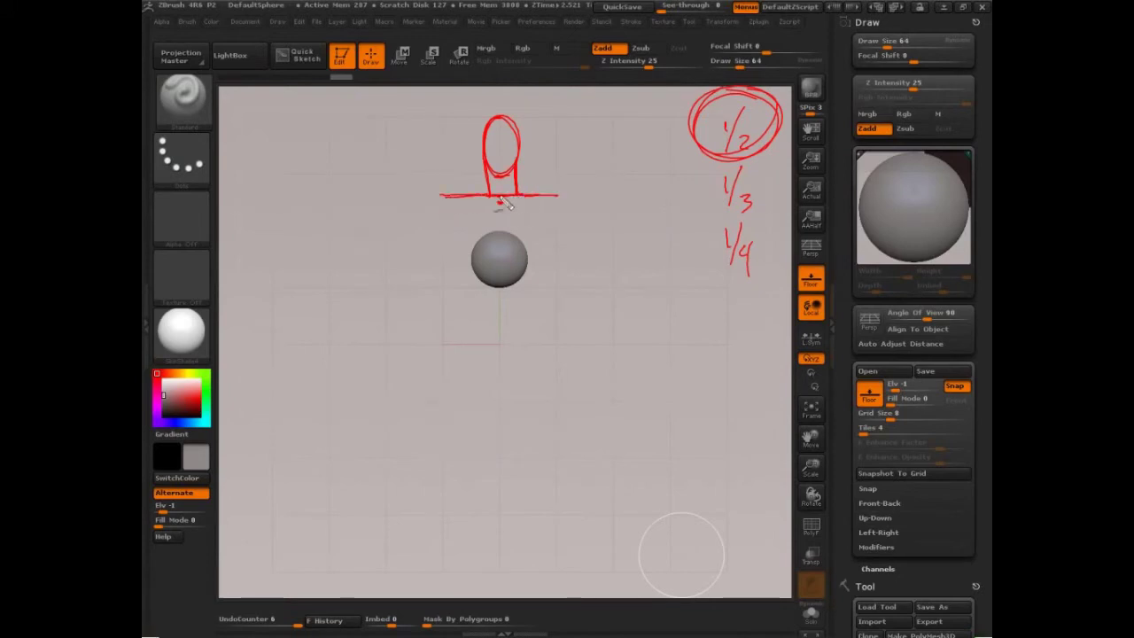
{"action": "left_click", "coordinate": [500, 214]}
{"action": "left_click", "coordinate": [557, 210]}
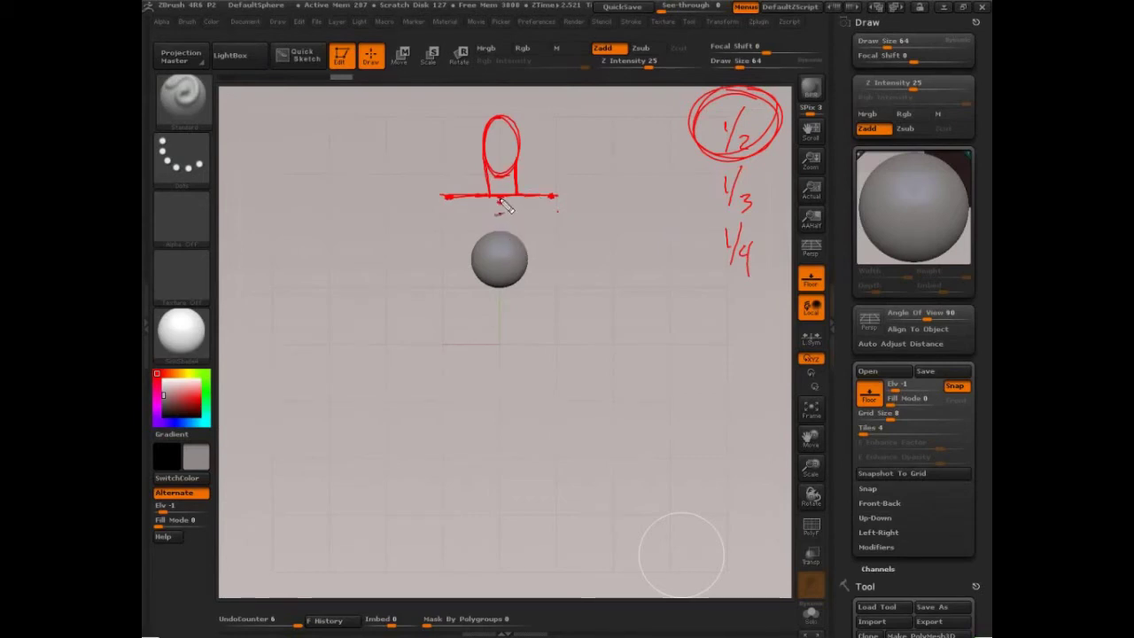
- Draw a vertical rib cage centerline with tick marks and a bottom crossline, and label it "Rib 1.75"
{"action": "left_click_drag", "start_coordinate": [499, 201], "coordinate": [500, 311]}
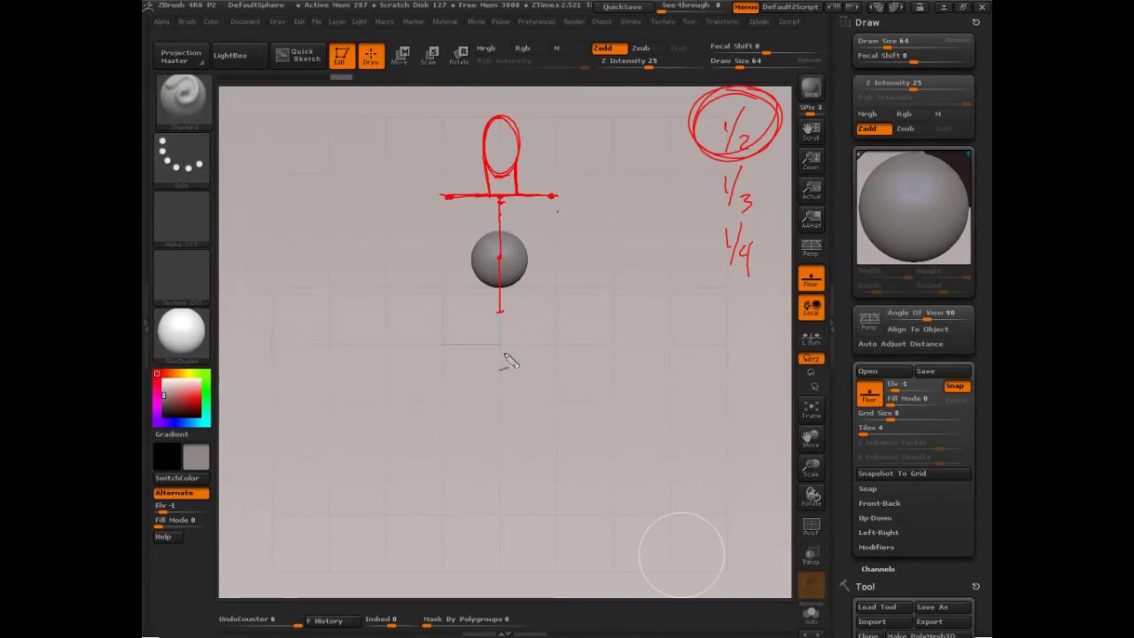
{"action": "mouse_move", "coordinate": [634, 205]}
{"action": "left_mouse_down"}
{"action": "mouse_move", "coordinate": [646, 222]}
{"action": "mouse_move", "coordinate": [658, 218]}
{"action": "mouse_move", "coordinate": [638, 248]}
{"action": "mouse_move", "coordinate": [689, 234]}
{"action": "mouse_move", "coordinate": [708, 212]}
{"action": "left_mouse_up"}
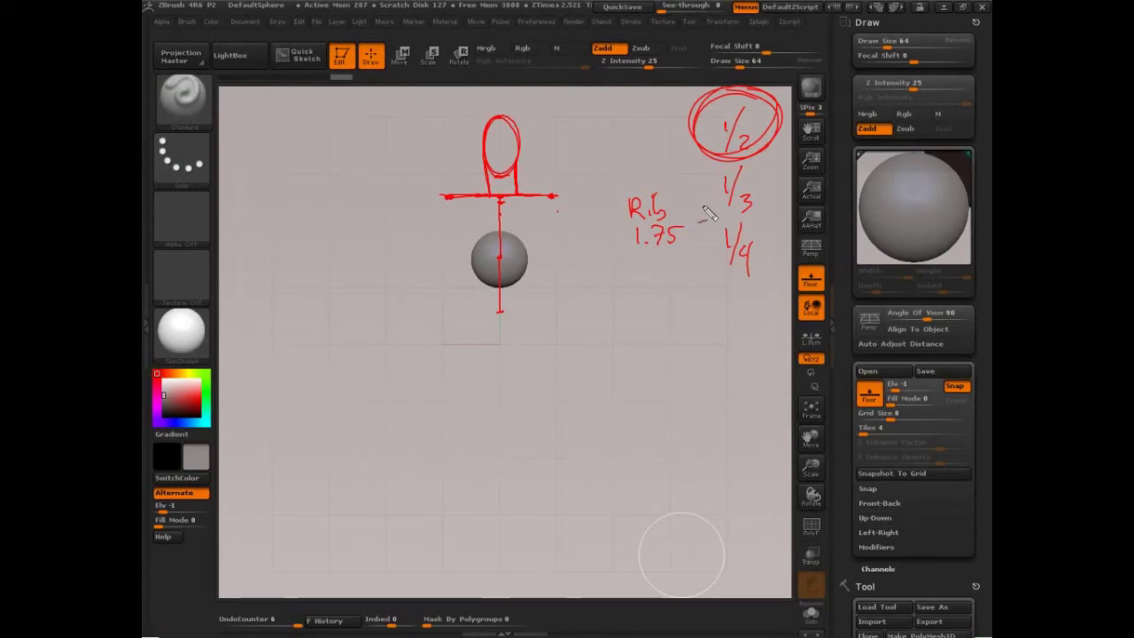
{"action": "left_click_drag", "start_coordinate": [494, 257], "coordinate": [505, 258]}
{"action": "left_click_drag", "start_coordinate": [492, 311], "coordinate": [506, 311]}
{"action": "left_click_drag", "start_coordinate": [471, 297], "coordinate": [535, 296]}
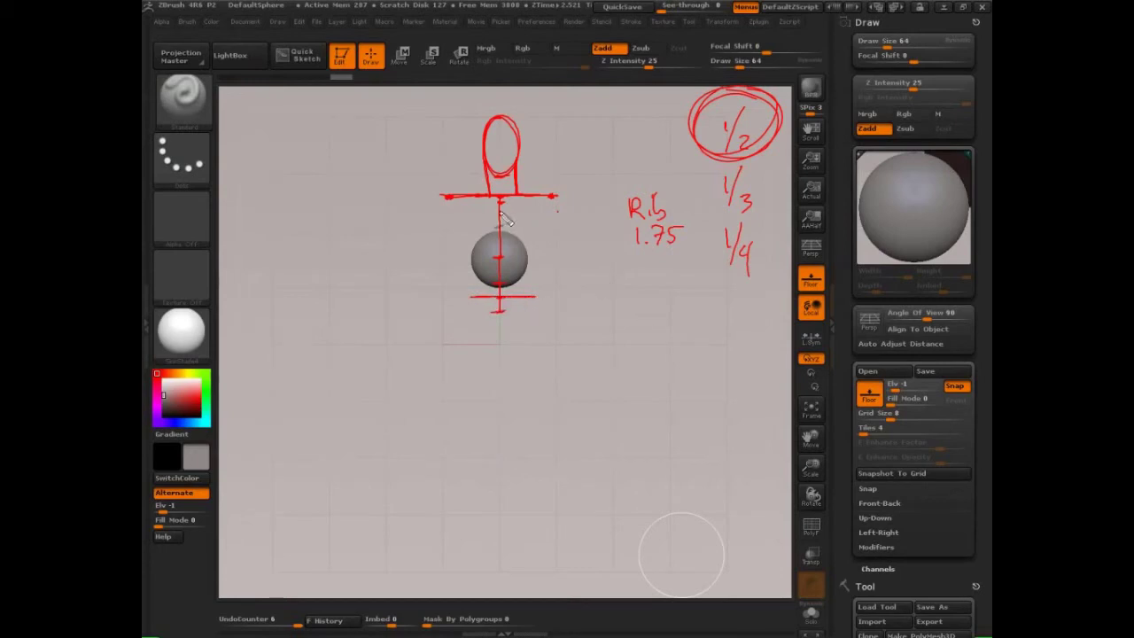
- Outline both curved sides of the rib cage around the sphere and add the horizontal midline and lower rib arch
{"action": "left_click_drag", "start_coordinate": [498, 202], "coordinate": [470, 241]}
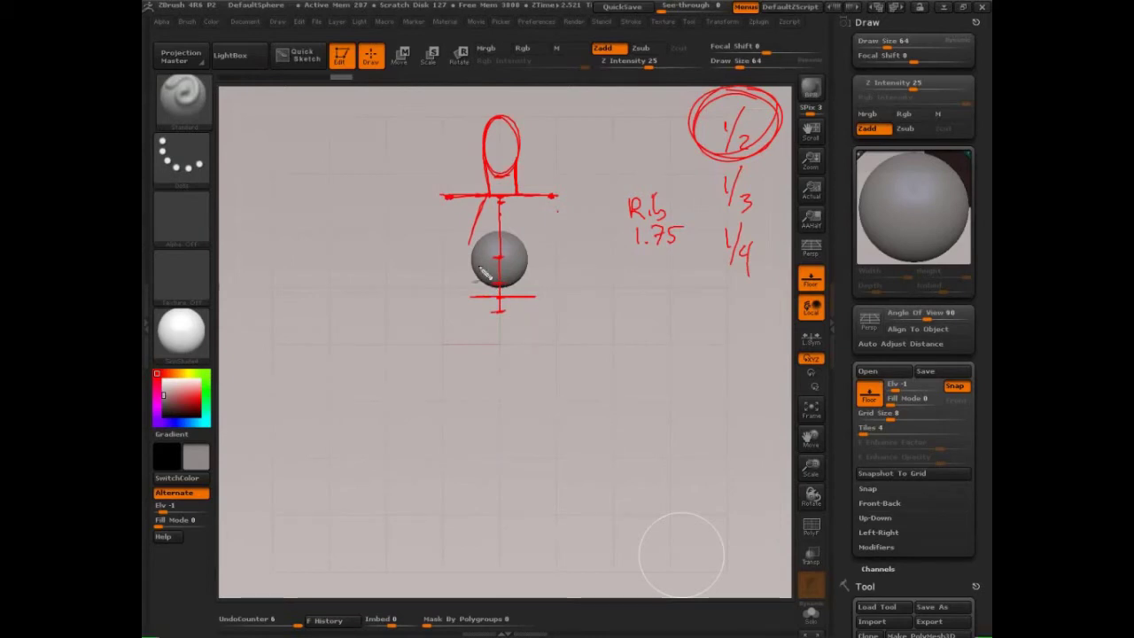
{"action": "mouse_move", "coordinate": [486, 259]}
{"action": "left_mouse_down"}
{"action": "mouse_move", "coordinate": [528, 259]}
{"action": "mouse_move", "coordinate": [469, 258]}
{"action": "mouse_move", "coordinate": [527, 259]}
{"action": "left_mouse_up"}
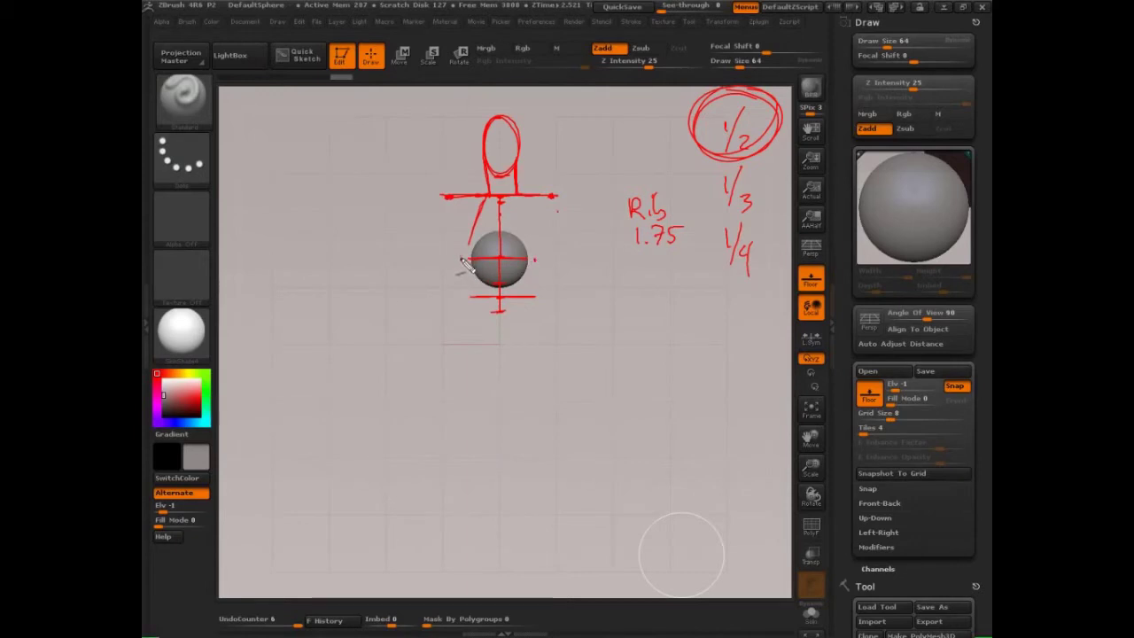
{"action": "mouse_move", "coordinate": [461, 264]}
{"action": "left_mouse_down"}
{"action": "mouse_move", "coordinate": [484, 215]}
{"action": "mouse_move", "coordinate": [471, 299]}
{"action": "left_mouse_up"}
{"action": "left_click_drag", "start_coordinate": [533, 253], "coordinate": [532, 264]}
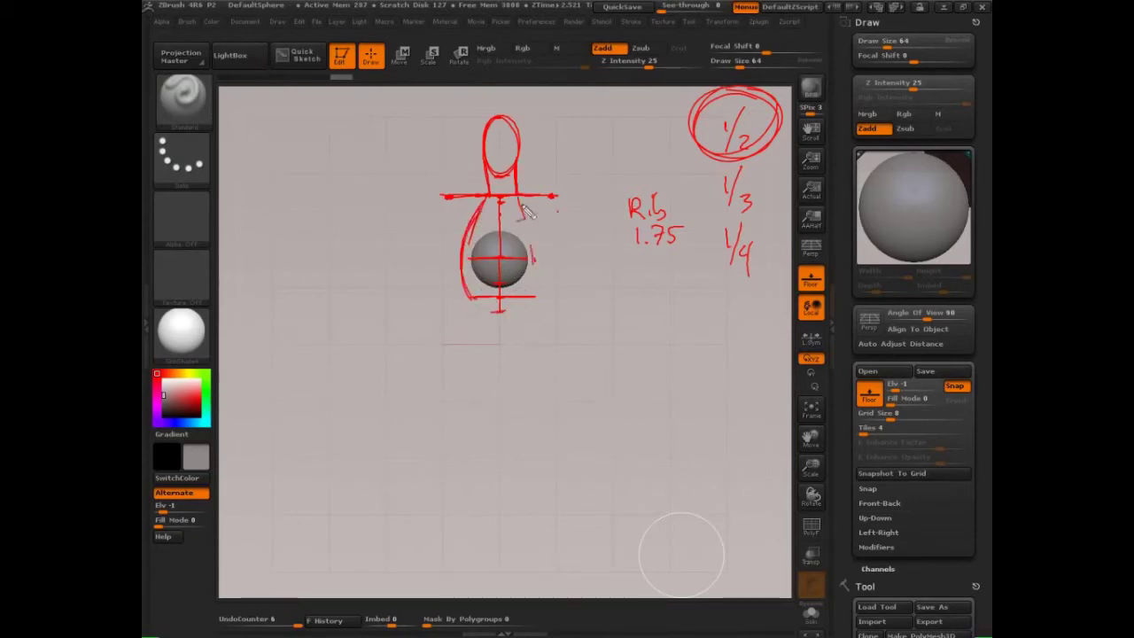
{"action": "left_click_drag", "start_coordinate": [524, 207], "coordinate": [535, 286]}
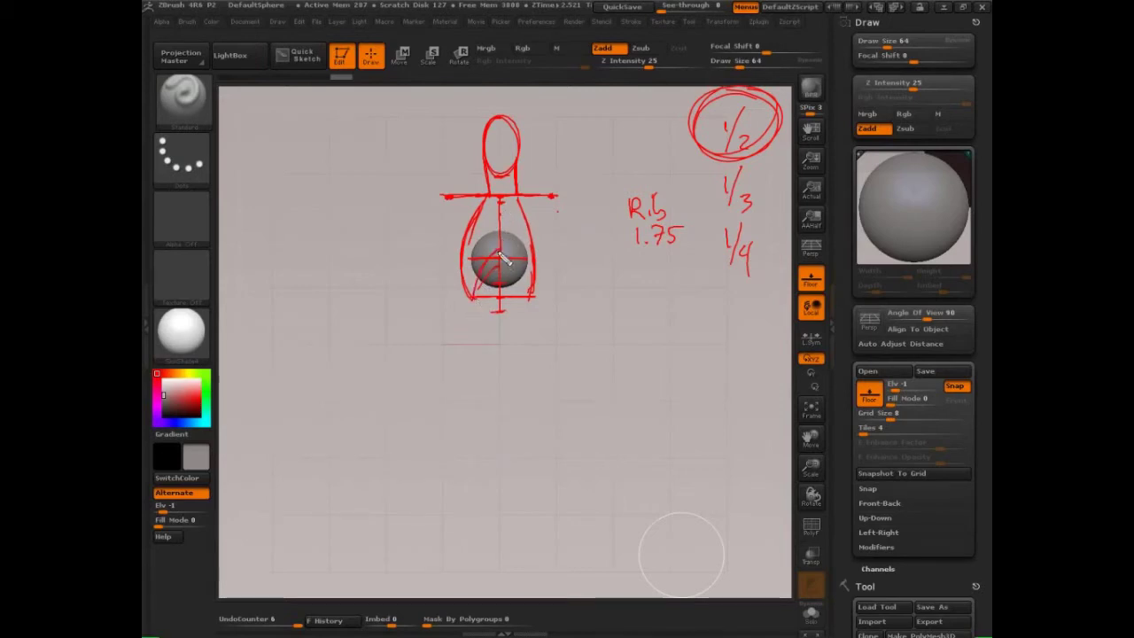
{"action": "left_click_drag", "start_coordinate": [499, 254], "coordinate": [529, 282]}
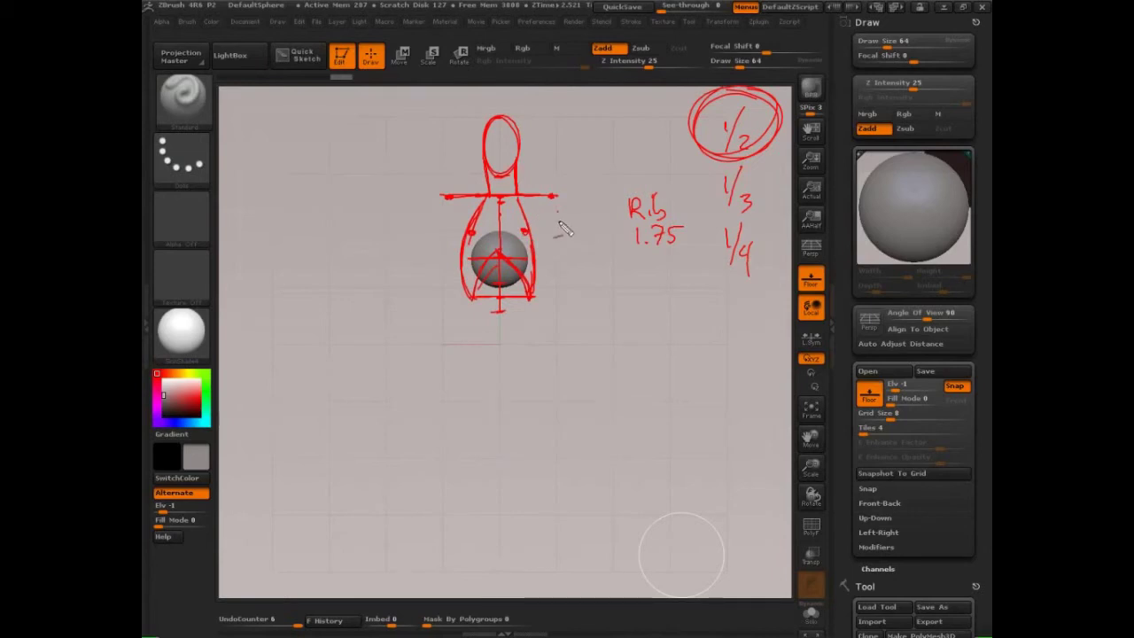
- Write the red labels "chin" and "Nipples" at their grid rows and mark the bottom of the fourth row with a short line
{"action": "mouse_move", "coordinate": [280, 228]}
{"action": "left_mouse_down"}
{"action": "mouse_move", "coordinate": [311, 245]}
{"action": "mouse_move", "coordinate": [341, 229]}
{"action": "left_mouse_up"}
{"action": "left_click_drag", "start_coordinate": [281, 168], "coordinate": [319, 168]}
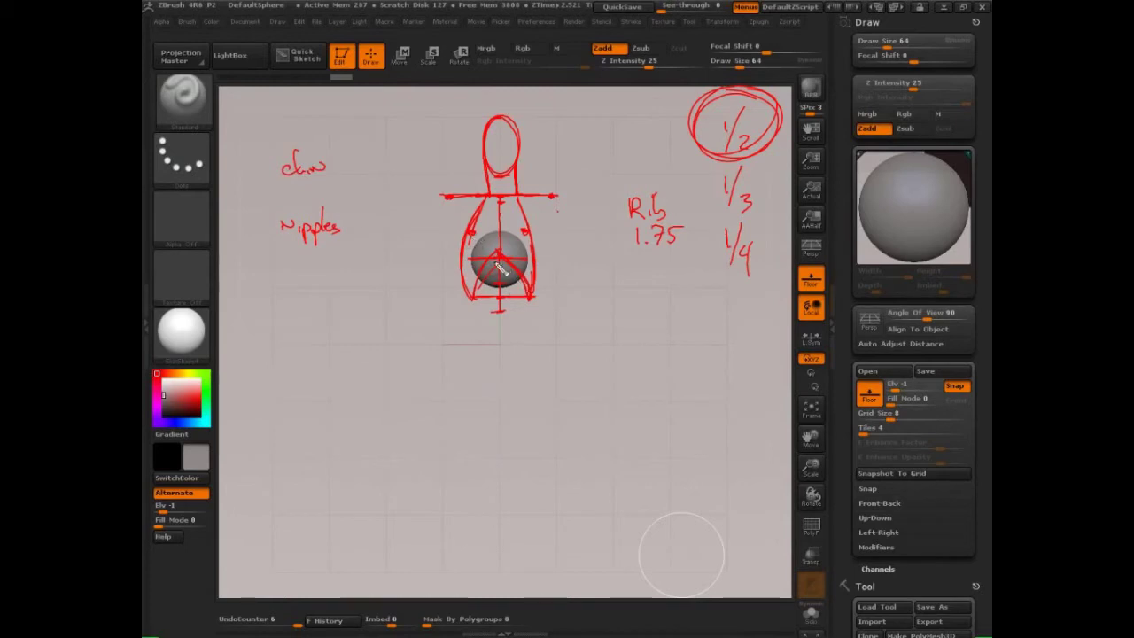
{"action": "left_click_drag", "start_coordinate": [486, 345], "coordinate": [519, 345]}
- Sketch red side-view and front-view pelvis studies next to each other beneath the "Nipples" label
{"action": "mouse_move", "coordinate": [290, 291]}
{"action": "left_mouse_down"}
{"action": "mouse_move", "coordinate": [280, 312]}
{"action": "mouse_move", "coordinate": [285, 342]}
{"action": "mouse_move", "coordinate": [305, 344]}
{"action": "mouse_move", "coordinate": [319, 314]}
{"action": "mouse_move", "coordinate": [296, 353]}
{"action": "left_mouse_up"}
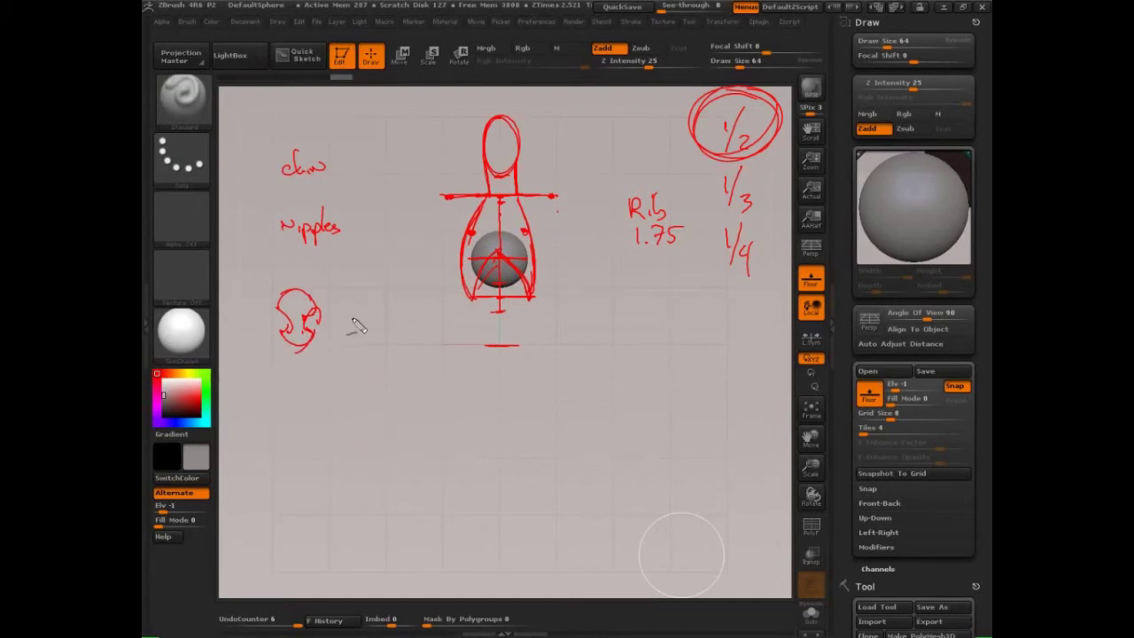
{"action": "mouse_move", "coordinate": [328, 306]}
{"action": "left_mouse_down"}
{"action": "mouse_move", "coordinate": [335, 292]}
{"action": "mouse_move", "coordinate": [358, 310]}
{"action": "mouse_move", "coordinate": [374, 293]}
{"action": "mouse_move", "coordinate": [381, 309]}
{"action": "mouse_move", "coordinate": [344, 345]}
{"action": "mouse_move", "coordinate": [372, 345]}
{"action": "left_mouse_up"}
{"action": "left_click_drag", "start_coordinate": [384, 303], "coordinate": [372, 344]}
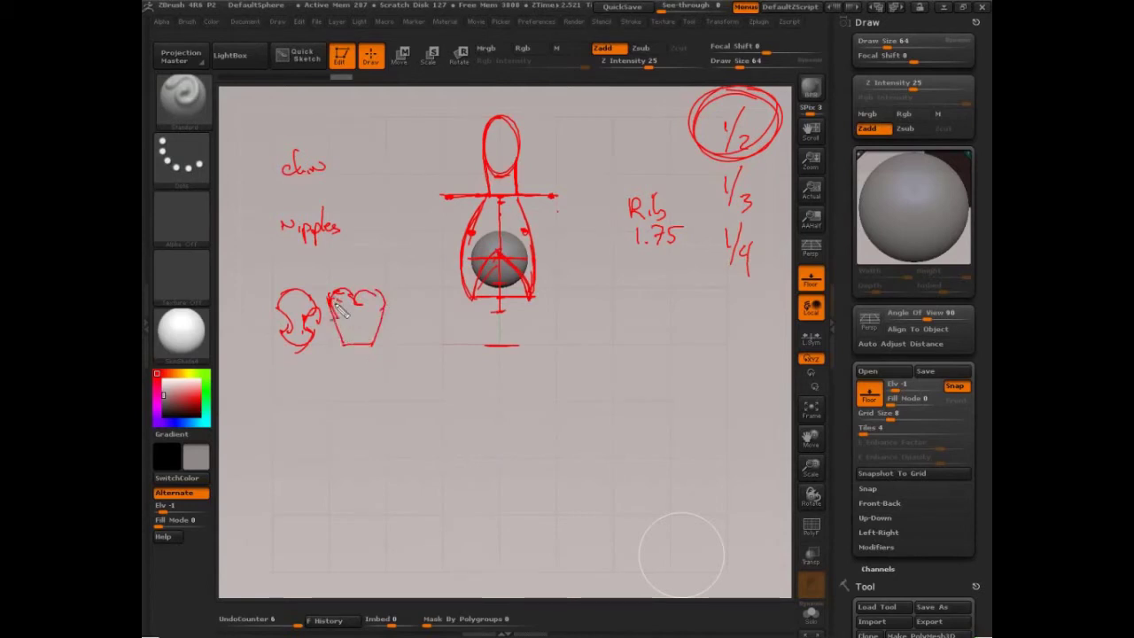
{"action": "mouse_move", "coordinate": [331, 306]}
{"action": "left_mouse_down"}
{"action": "mouse_move", "coordinate": [353, 328]}
{"action": "mouse_move", "coordinate": [381, 316]}
{"action": "mouse_move", "coordinate": [346, 327]}
{"action": "mouse_move", "coordinate": [363, 305]}
{"action": "left_mouse_up"}
{"action": "left_click_drag", "start_coordinate": [357, 334], "coordinate": [362, 344]}
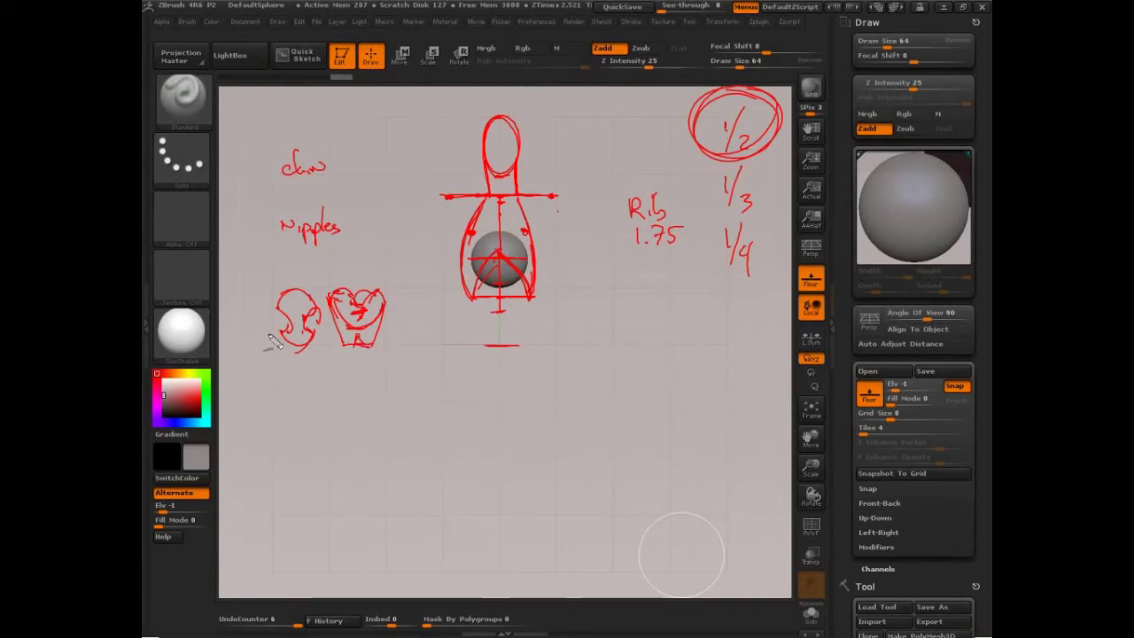
- Label the side-view pelvis study 1/3 and 2/3, reinforce the front-view study, and frame it with a white box and a "V" mark
{"action": "mouse_move", "coordinate": [265, 308]}
{"action": "left_mouse_down"}
{"action": "mouse_move", "coordinate": [287, 309]}
{"action": "mouse_move", "coordinate": [263, 333]}
{"action": "mouse_move", "coordinate": [246, 307]}
{"action": "mouse_move", "coordinate": [251, 336]}
{"action": "left_mouse_up"}
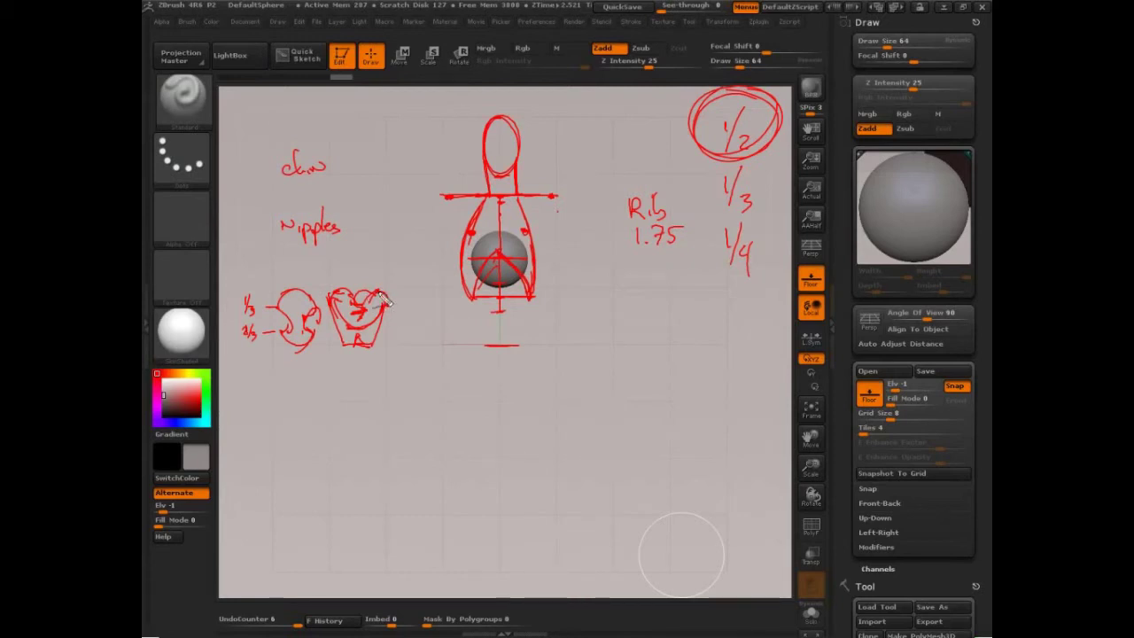
{"action": "mouse_move", "coordinate": [323, 304]}
{"action": "left_mouse_down"}
{"action": "mouse_move", "coordinate": [341, 290]}
{"action": "mouse_move", "coordinate": [341, 345]}
{"action": "left_mouse_up"}
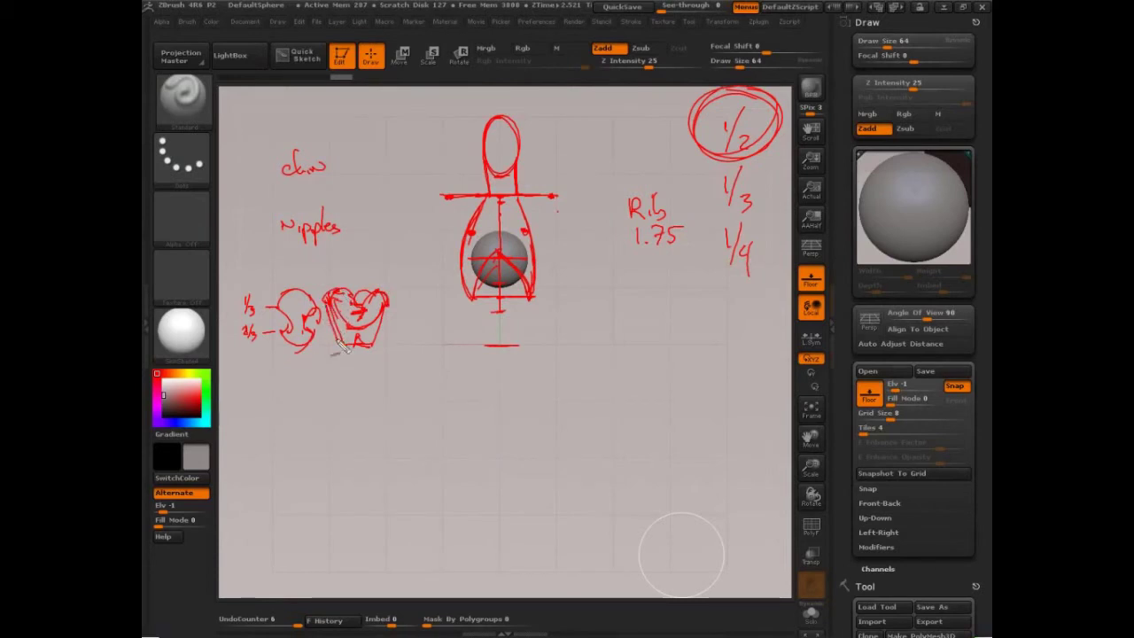
{"action": "left_click_drag", "start_coordinate": [387, 308], "coordinate": [372, 351]}
{"action": "mouse_move", "coordinate": [321, 290]}
{"action": "left_mouse_down"}
{"action": "mouse_move", "coordinate": [393, 288]}
{"action": "mouse_move", "coordinate": [389, 353]}
{"action": "mouse_move", "coordinate": [322, 354]}
{"action": "left_mouse_up"}
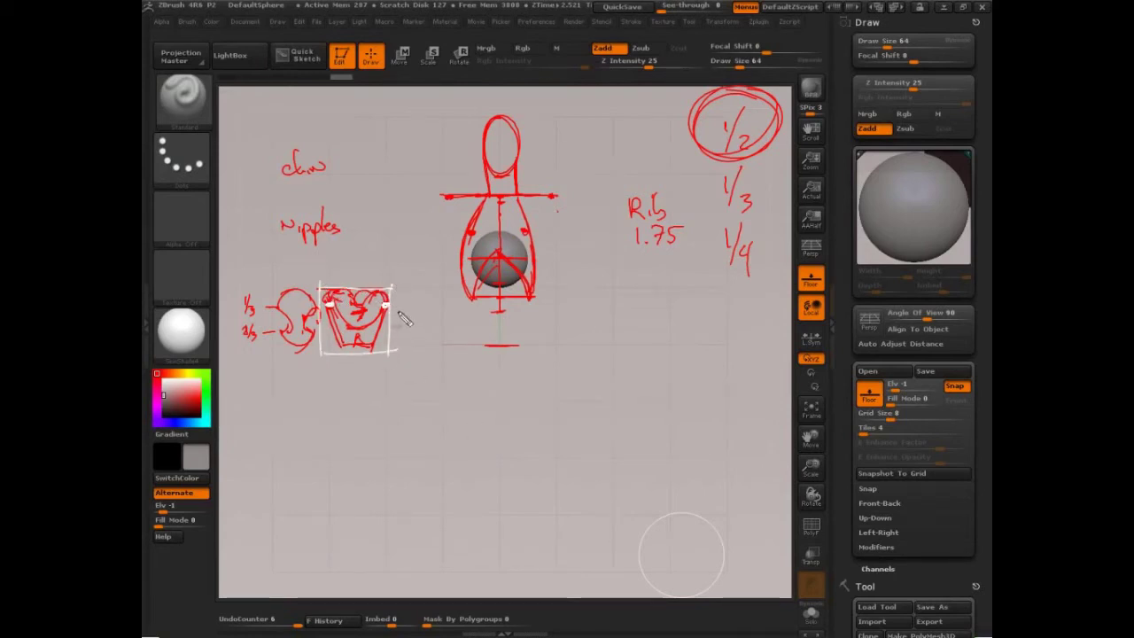
{"action": "left_click_drag", "start_coordinate": [399, 305], "coordinate": [399, 352]}
{"action": "mouse_move", "coordinate": [394, 361]}
{"action": "left_mouse_down"}
{"action": "mouse_move", "coordinate": [397, 375]}
{"action": "mouse_move", "coordinate": [405, 359]}
{"action": "left_mouse_up"}
{"action": "left_click_drag", "start_coordinate": [359, 330], "coordinate": [364, 329]}
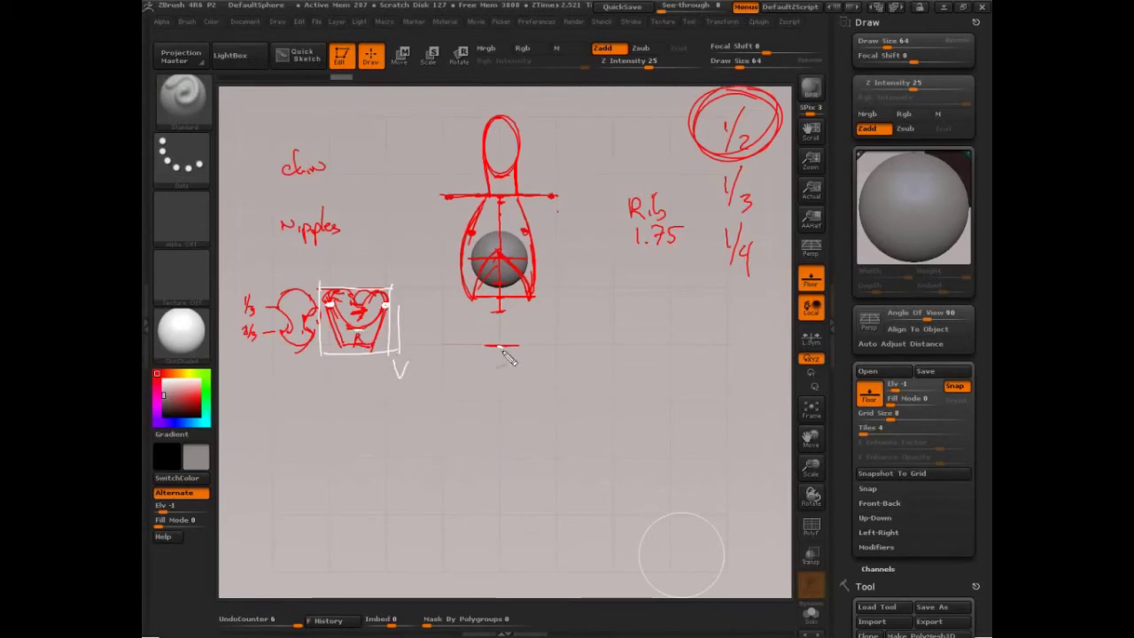
- Draw a white pelvis box below the figure's rib cage and fill it with a curved bowl and tapering sides
{"action": "left_click_drag", "start_coordinate": [487, 364], "coordinate": [548, 364]}
{"action": "mouse_move", "coordinate": [470, 313]}
{"action": "left_mouse_down"}
{"action": "mouse_move", "coordinate": [537, 313]}
{"action": "mouse_move", "coordinate": [536, 363]}
{"action": "left_mouse_up"}
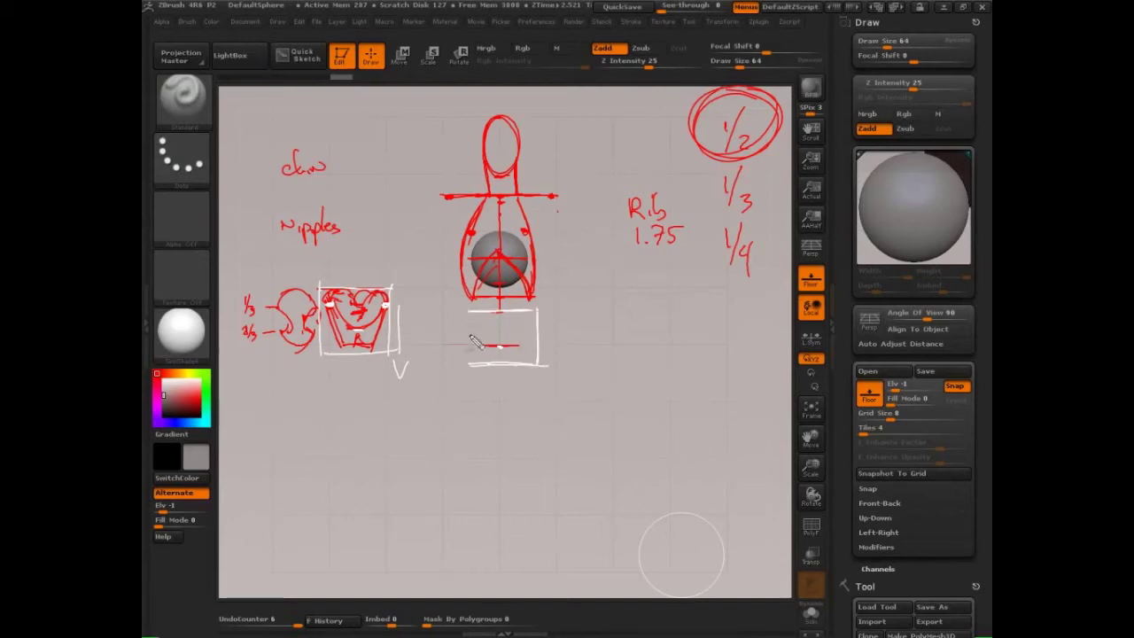
{"action": "left_click_drag", "start_coordinate": [471, 310], "coordinate": [474, 364]}
{"action": "left_click_drag", "start_coordinate": [536, 312], "coordinate": [535, 365]}
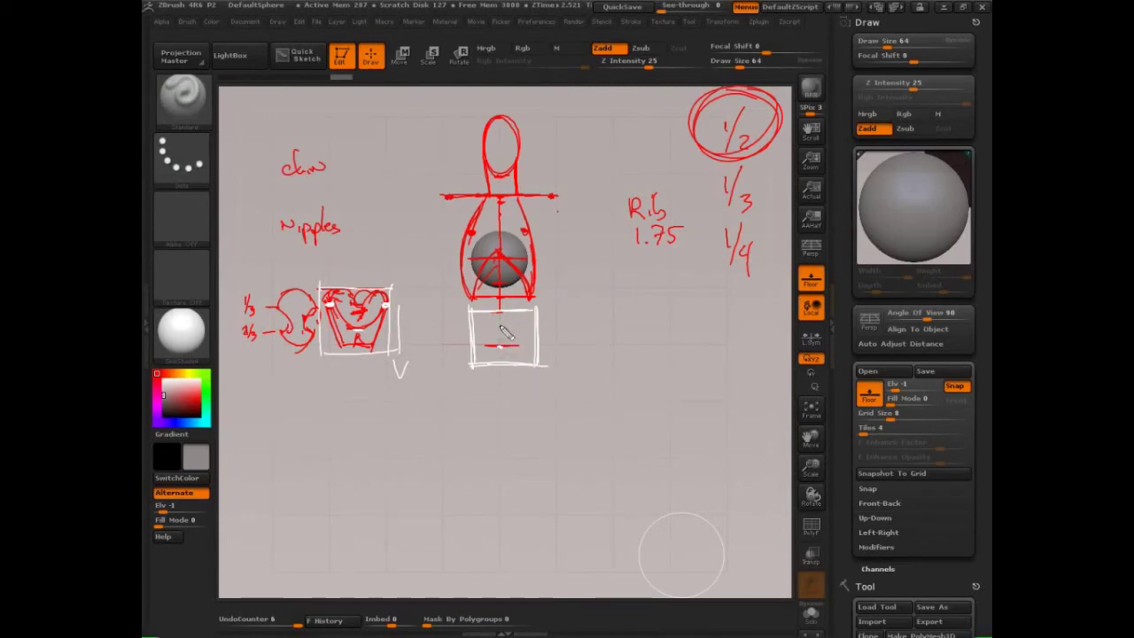
{"action": "mouse_move", "coordinate": [479, 328]}
{"action": "left_mouse_down"}
{"action": "mouse_move", "coordinate": [489, 346]}
{"action": "mouse_move", "coordinate": [535, 326]}
{"action": "left_mouse_up"}
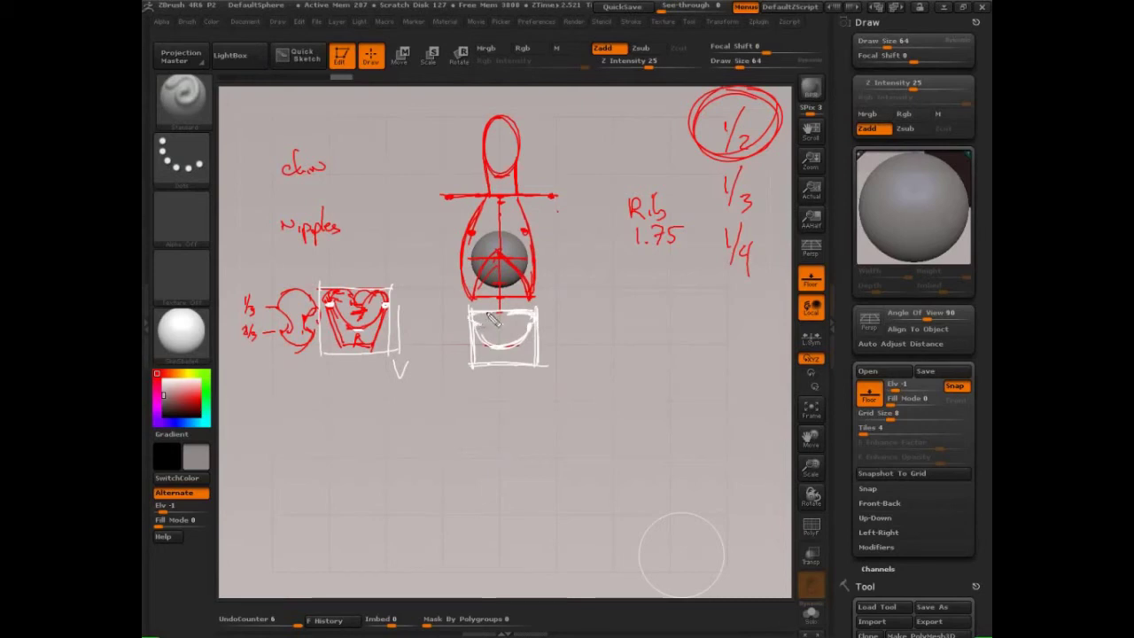
{"action": "left_click_drag", "start_coordinate": [496, 316], "coordinate": [487, 363]}
{"action": "left_click_drag", "start_coordinate": [534, 326], "coordinate": [522, 363]}
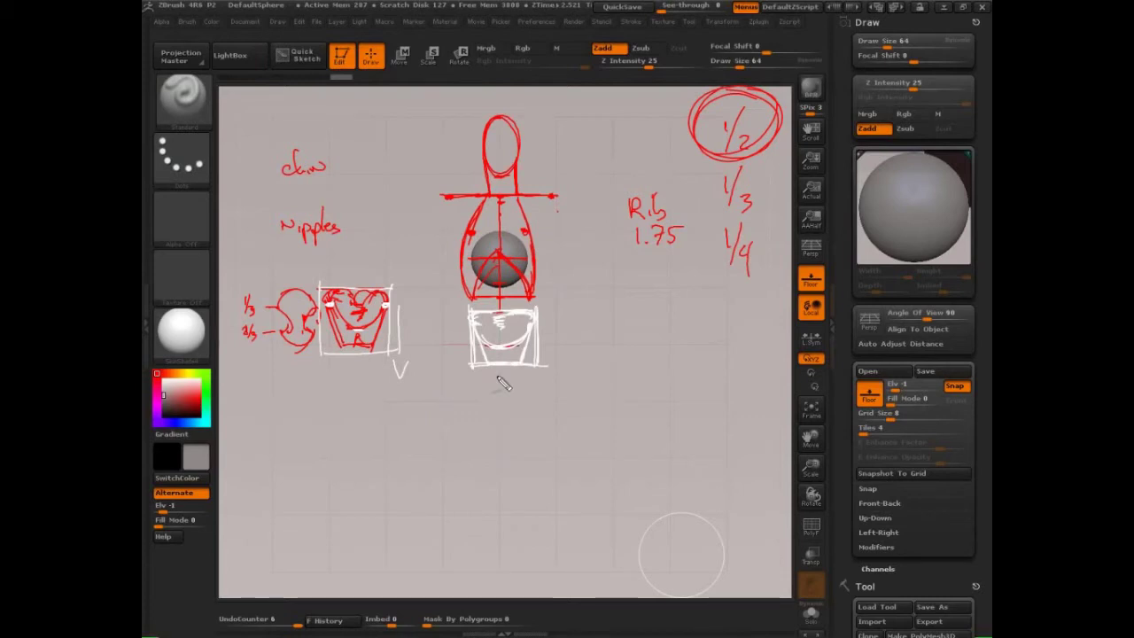
- Write the reference "Gottfried Bammes Die Mensche" in white below the fractions
{"action": "mouse_move", "coordinate": [675, 292]}
{"action": "left_mouse_down"}
{"action": "mouse_move", "coordinate": [657, 316]}
{"action": "mouse_move", "coordinate": [718, 301]}
{"action": "mouse_move", "coordinate": [753, 310]}
{"action": "mouse_move", "coordinate": [765, 291]}
{"action": "left_mouse_up"}
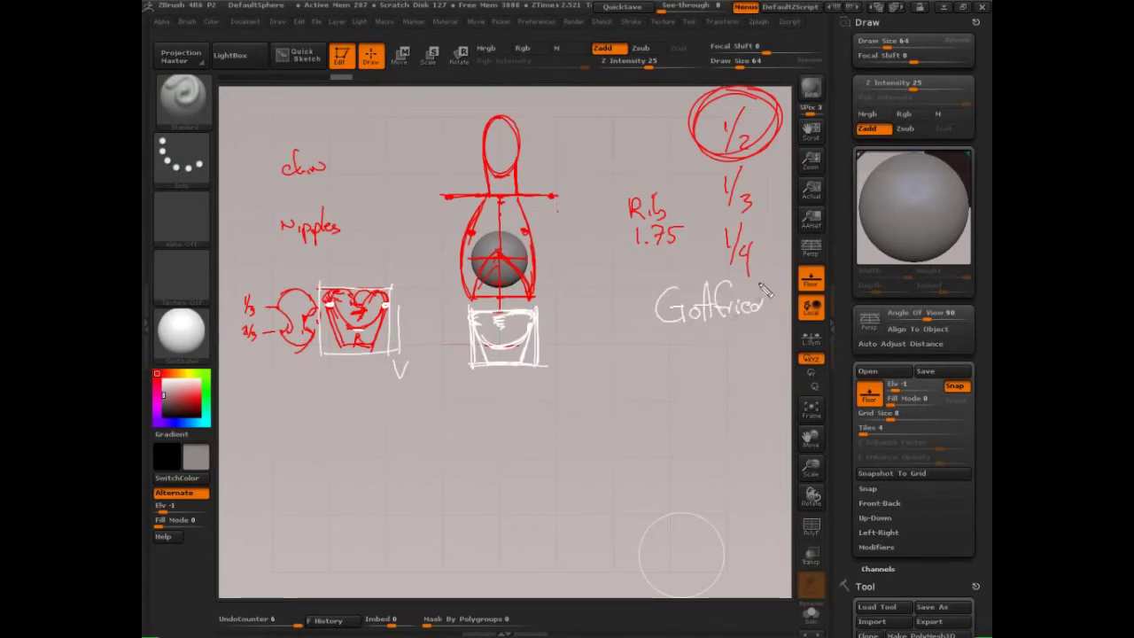
{"action": "mouse_move", "coordinate": [686, 333]}
{"action": "left_mouse_down"}
{"action": "mouse_move", "coordinate": [683, 356]}
{"action": "mouse_move", "coordinate": [762, 340]}
{"action": "mouse_move", "coordinate": [775, 354]}
{"action": "left_mouse_up"}
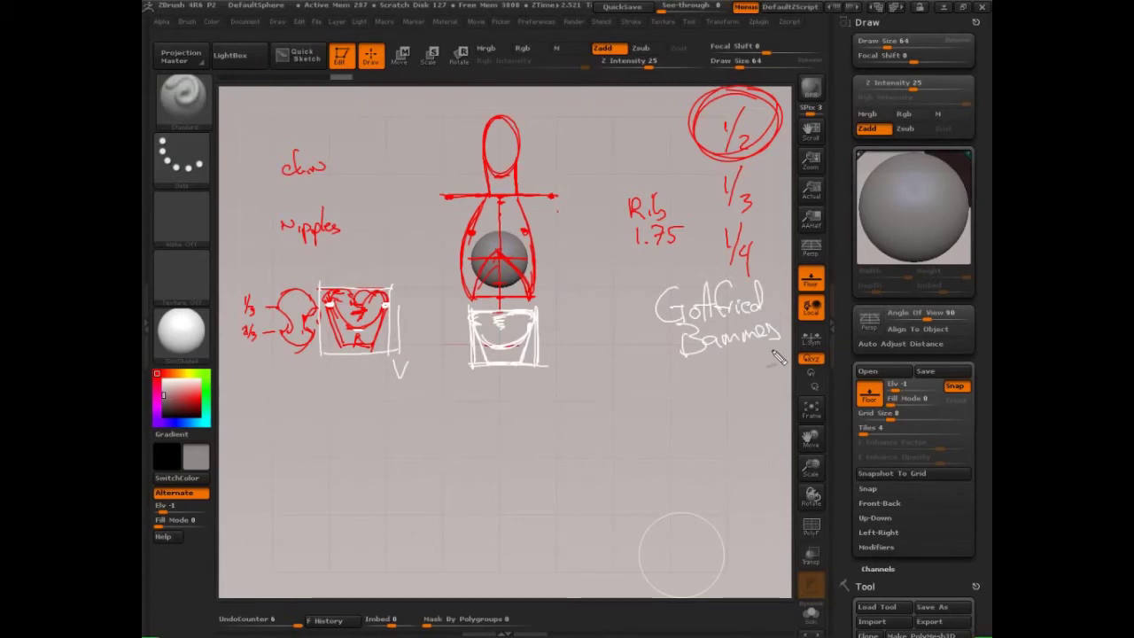
{"action": "mouse_move", "coordinate": [700, 379]}
{"action": "left_mouse_down"}
{"action": "mouse_move", "coordinate": [717, 377]}
{"action": "mouse_move", "coordinate": [696, 388]}
{"action": "mouse_move", "coordinate": [715, 406]}
{"action": "mouse_move", "coordinate": [785, 404]}
{"action": "left_mouse_up"}
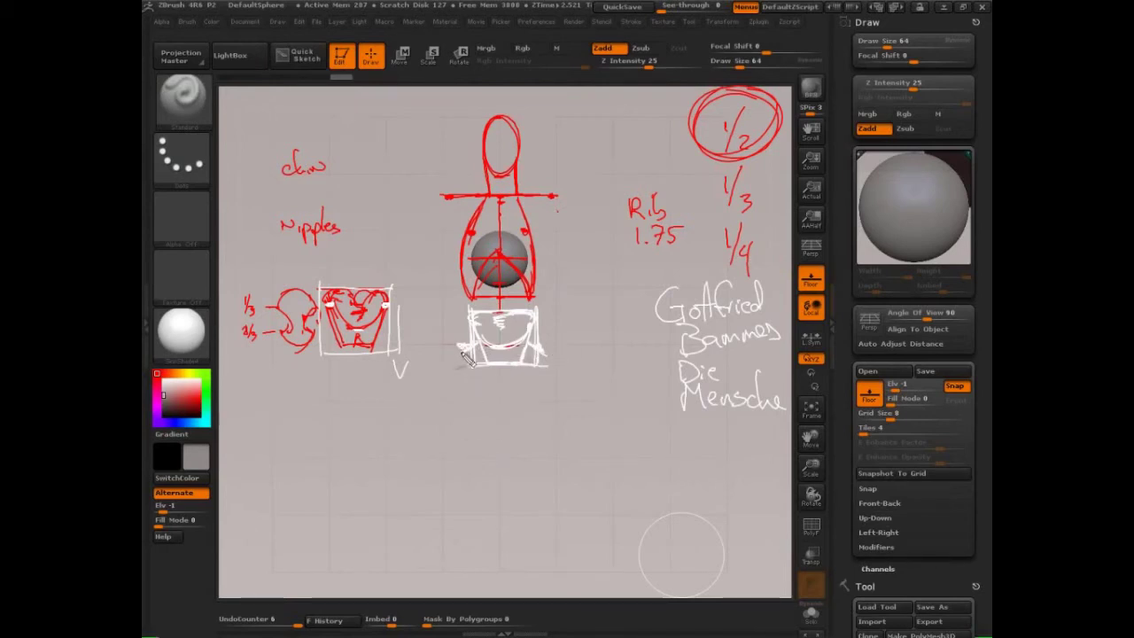
- Draw white thigh lines tapering from both sides of the pelvis down to knee height
{"action": "left_click_drag", "start_coordinate": [462, 348], "coordinate": [478, 445]}
{"action": "left_click_drag", "start_coordinate": [543, 350], "coordinate": [519, 447]}
{"action": "left_click_drag", "start_coordinate": [537, 383], "coordinate": [521, 449]}
{"action": "left_click_drag", "start_coordinate": [464, 352], "coordinate": [476, 456]}
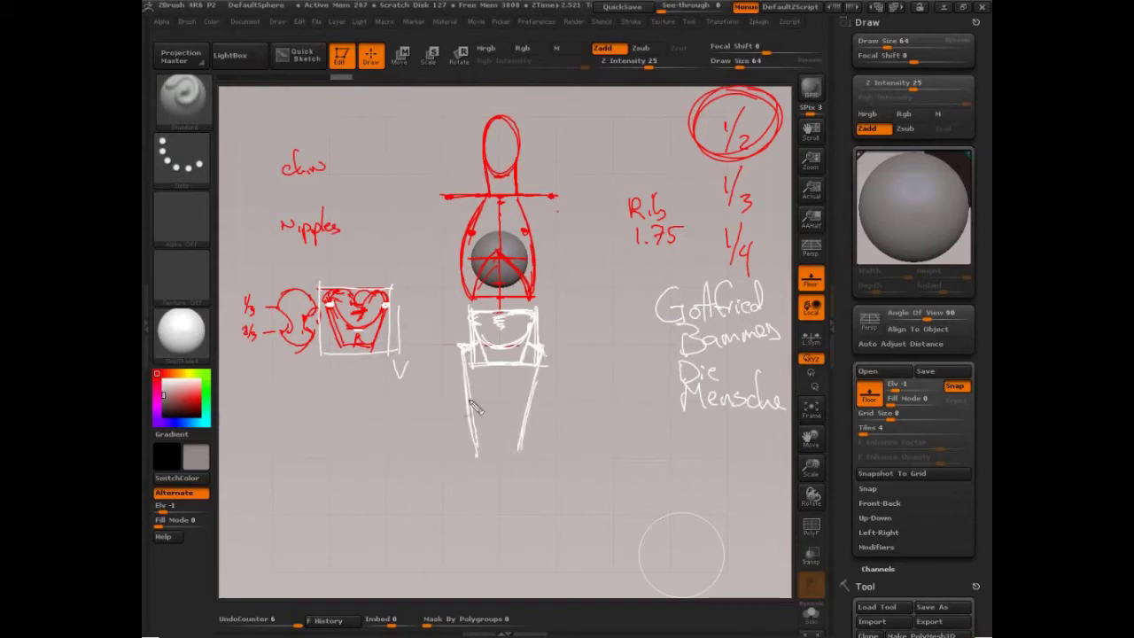
- Extend both legs with white lower-leg lines from the knees down to the last grid row
{"action": "mouse_move", "coordinate": [467, 390]}
{"action": "left_mouse_down"}
{"action": "mouse_move", "coordinate": [476, 455]}
{"action": "mouse_move", "coordinate": [518, 460]}
{"action": "mouse_move", "coordinate": [471, 551]}
{"action": "left_mouse_up"}
{"action": "left_click_drag", "start_coordinate": [483, 456], "coordinate": [477, 567]}
{"action": "left_click_drag", "start_coordinate": [528, 471], "coordinate": [521, 563]}
{"action": "left_click_drag", "start_coordinate": [527, 448], "coordinate": [522, 569]}
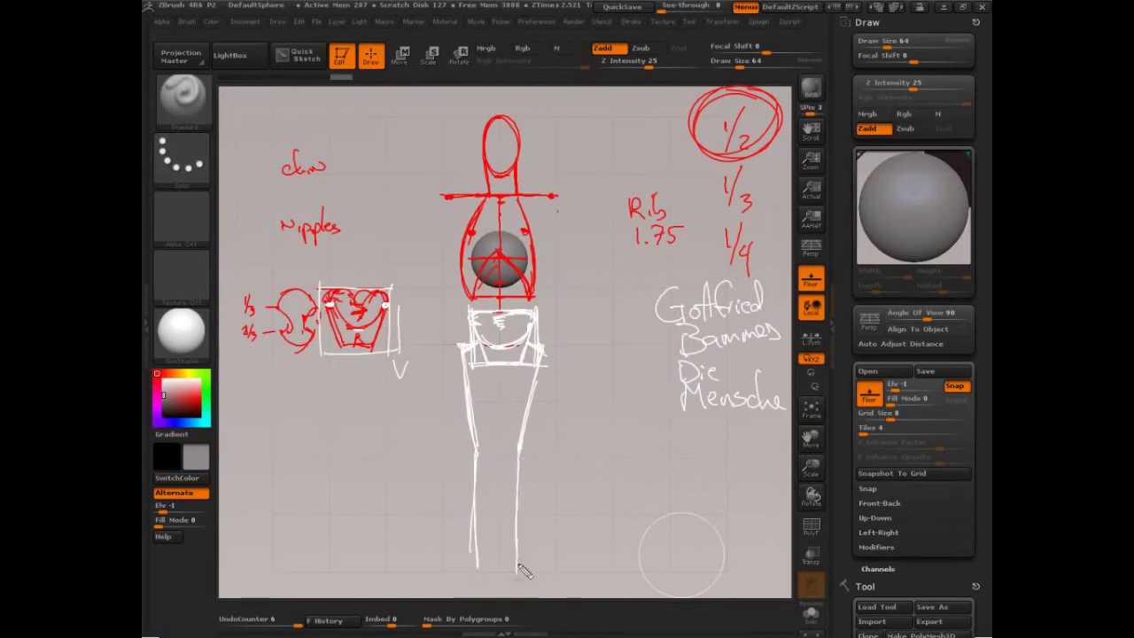
{"action": "left_click_drag", "start_coordinate": [483, 459], "coordinate": [472, 576]}
{"action": "left_click_drag", "start_coordinate": [477, 504], "coordinate": [478, 580]}
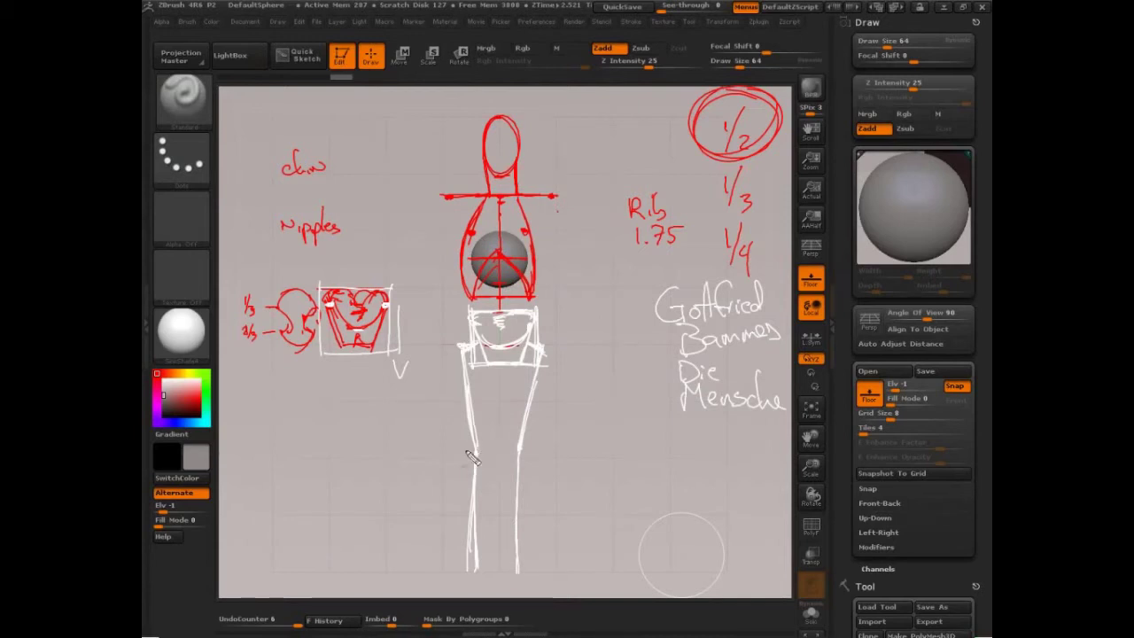
- Draw a separate white knee box, add matching boxes at both of the figure's knees, and write "2 head" beside them
{"action": "mouse_move", "coordinate": [328, 457]}
{"action": "left_mouse_down"}
{"action": "mouse_move", "coordinate": [328, 424]}
{"action": "mouse_move", "coordinate": [361, 455]}
{"action": "mouse_move", "coordinate": [327, 458]}
{"action": "left_mouse_up"}
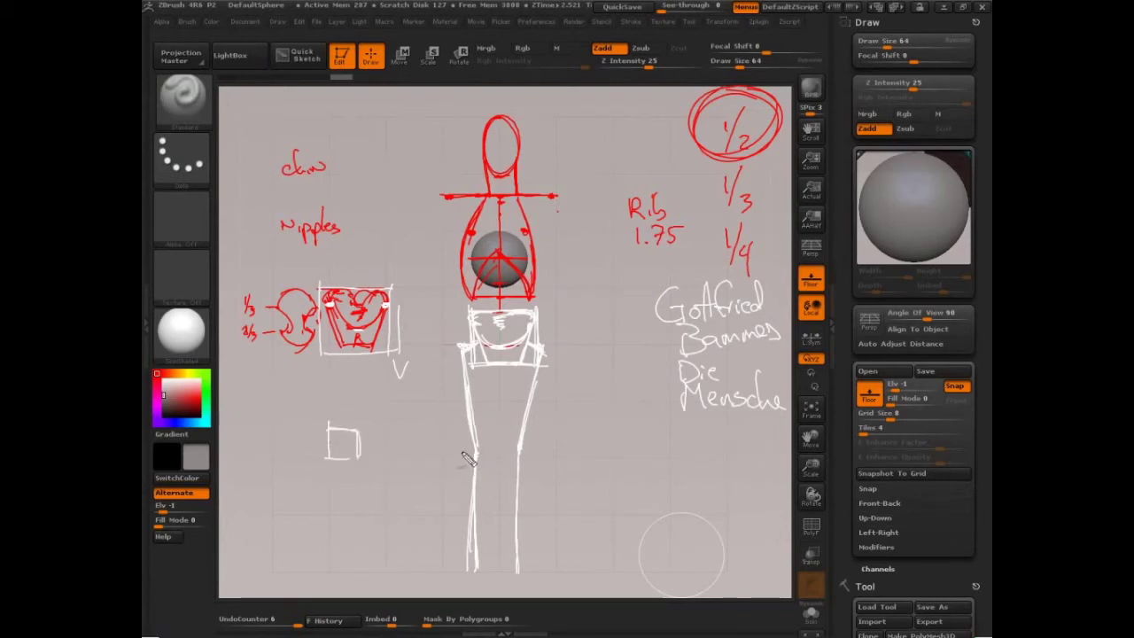
{"action": "mouse_move", "coordinate": [464, 459]}
{"action": "left_mouse_down"}
{"action": "mouse_move", "coordinate": [462, 435]}
{"action": "mouse_move", "coordinate": [491, 430]}
{"action": "mouse_move", "coordinate": [492, 457]}
{"action": "mouse_move", "coordinate": [468, 461]}
{"action": "mouse_move", "coordinate": [498, 435]}
{"action": "mouse_move", "coordinate": [509, 459]}
{"action": "mouse_move", "coordinate": [512, 438]}
{"action": "mouse_move", "coordinate": [536, 437]}
{"action": "mouse_move", "coordinate": [537, 457]}
{"action": "mouse_move", "coordinate": [511, 460]}
{"action": "left_mouse_up"}
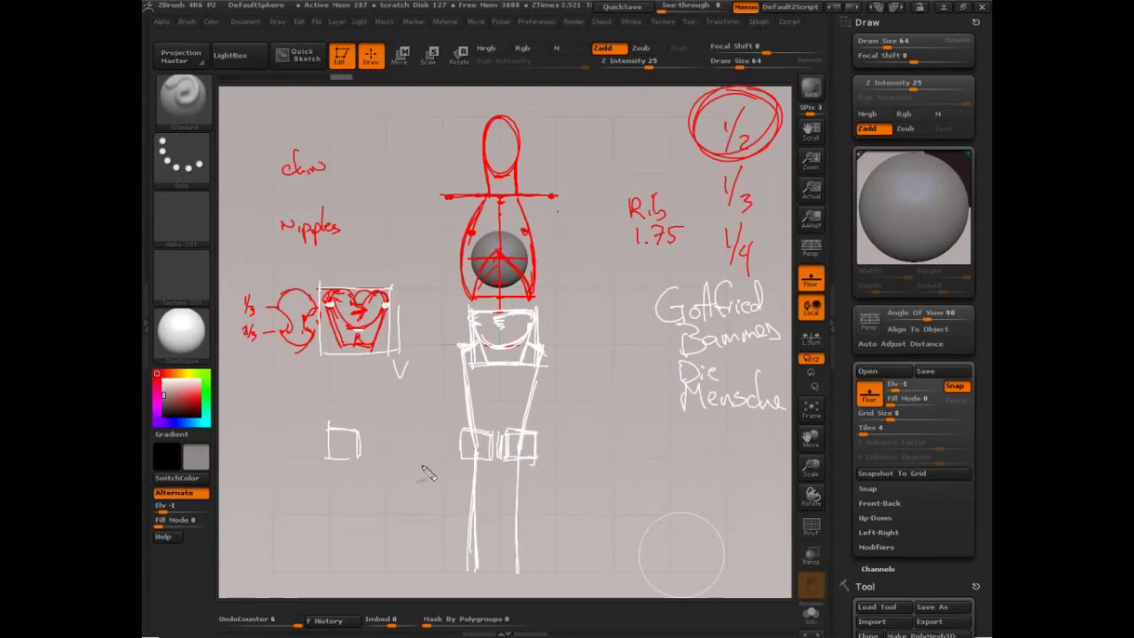
{"action": "mouse_move", "coordinate": [571, 459]}
{"action": "left_mouse_down"}
{"action": "mouse_move", "coordinate": [653, 461]}
{"action": "mouse_move", "coordinate": [641, 468]}
{"action": "left_mouse_up"}
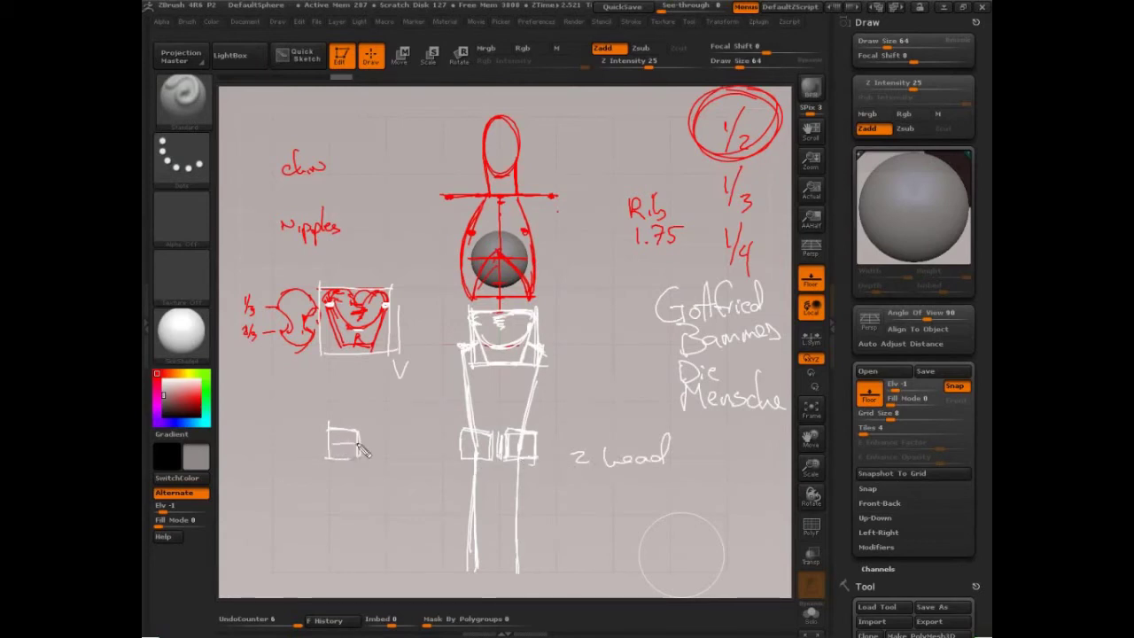
- Divide the separate knee box, sketch its thigh and shin lines, and add an arrow pointing at the shin
{"action": "left_click_drag", "start_coordinate": [330, 441], "coordinate": [360, 441]}
{"action": "mouse_move", "coordinate": [334, 422]}
{"action": "left_mouse_down"}
{"action": "mouse_move", "coordinate": [330, 369]}
{"action": "mouse_move", "coordinate": [357, 431]}
{"action": "mouse_move", "coordinate": [335, 451]}
{"action": "mouse_move", "coordinate": [357, 446]}
{"action": "mouse_move", "coordinate": [351, 546]}
{"action": "left_mouse_up"}
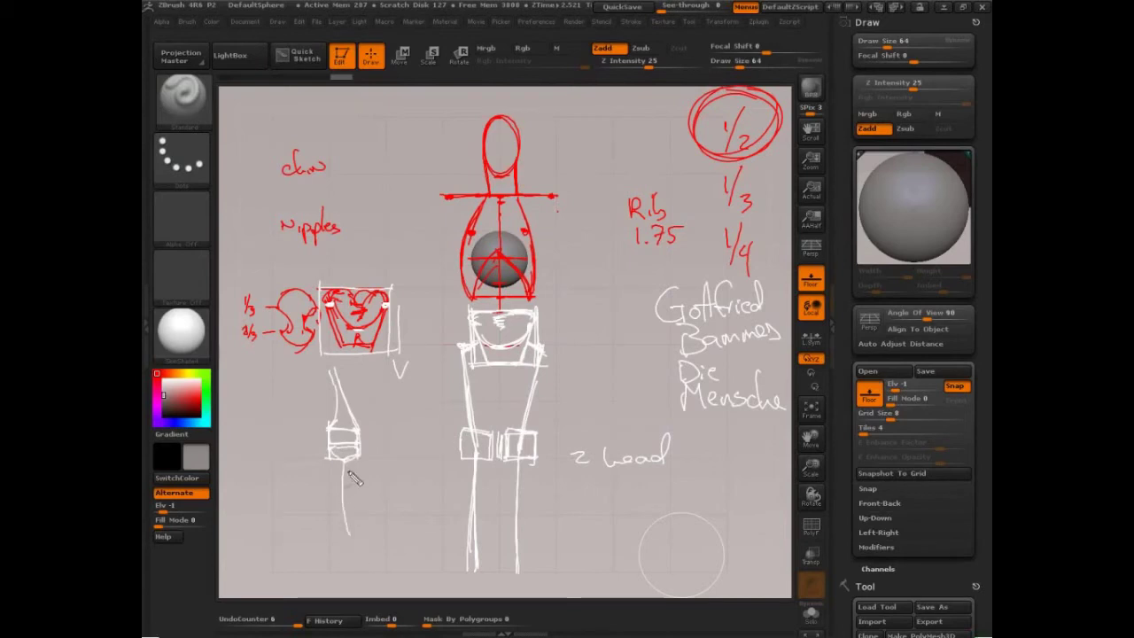
{"action": "left_click_drag", "start_coordinate": [289, 501], "coordinate": [318, 505]}
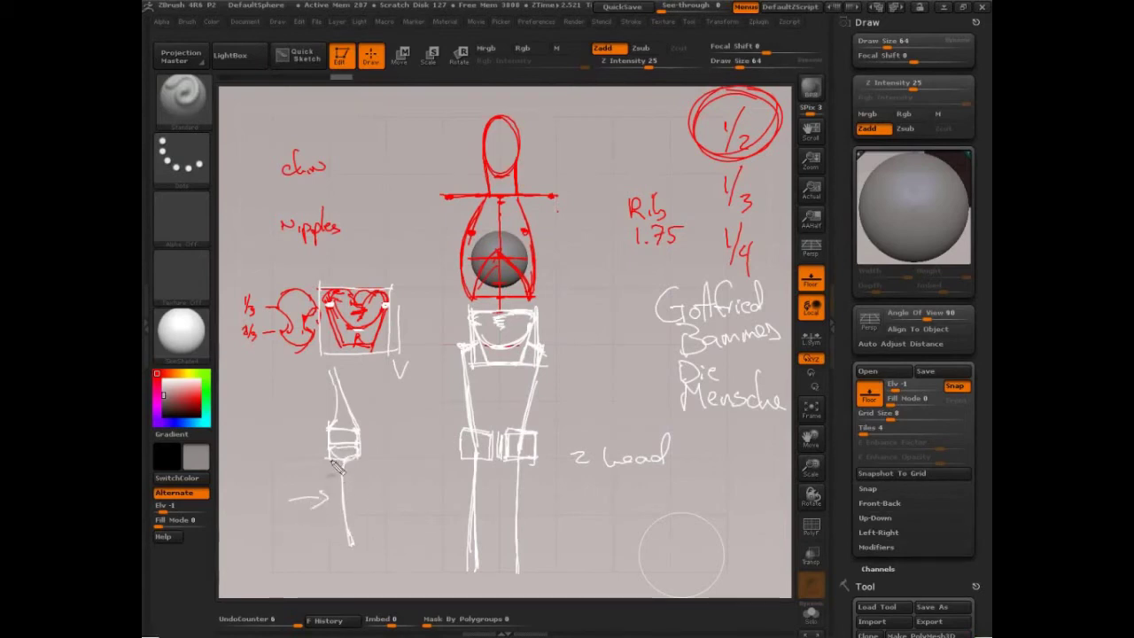
- Add the ankle and a wedge-shaped foot to the separate leg sketch, and draw matching feet on both of the figure's legs
{"action": "left_click_drag", "start_coordinate": [331, 460], "coordinate": [334, 480]}
{"action": "left_click_drag", "start_coordinate": [352, 550], "coordinate": [347, 547]}
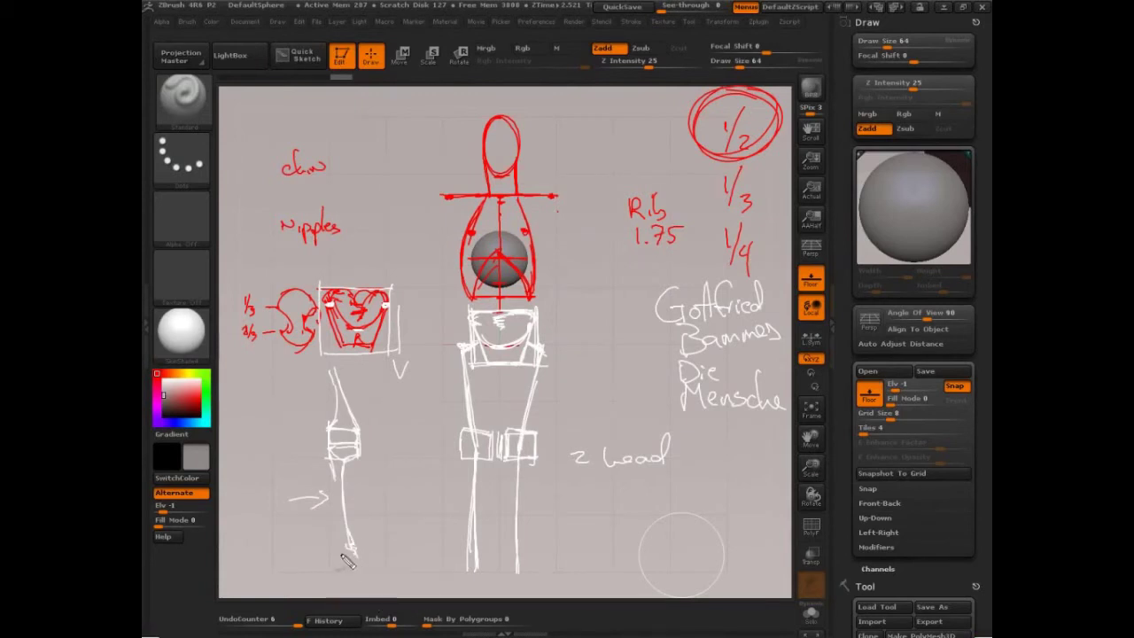
{"action": "mouse_move", "coordinate": [321, 545]}
{"action": "left_mouse_down"}
{"action": "mouse_move", "coordinate": [330, 545]}
{"action": "mouse_move", "coordinate": [329, 572]}
{"action": "mouse_move", "coordinate": [359, 571]}
{"action": "mouse_move", "coordinate": [354, 547]}
{"action": "mouse_move", "coordinate": [363, 571]}
{"action": "left_mouse_up"}
{"action": "mouse_move", "coordinate": [479, 548]}
{"action": "left_mouse_down"}
{"action": "mouse_move", "coordinate": [448, 578]}
{"action": "mouse_move", "coordinate": [541, 574]}
{"action": "left_mouse_up"}
{"action": "left_click_drag", "start_coordinate": [512, 576], "coordinate": [529, 575]}
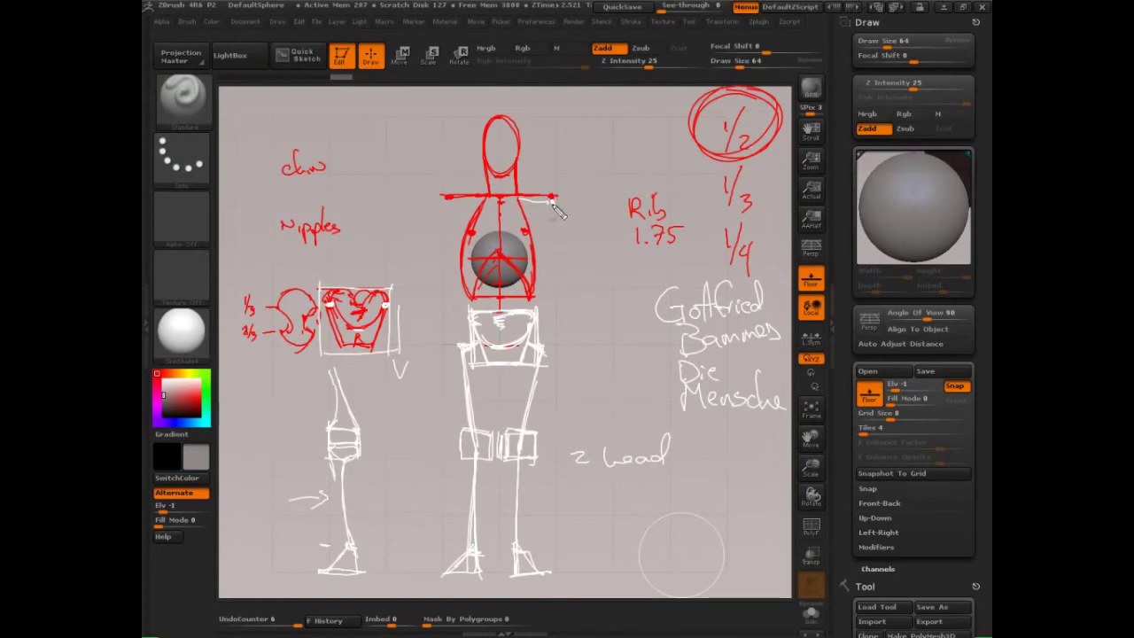
- Draw one angled white arm from the shoulder line, with elbow and oval hand, labeling the upper arm 1.5 and forearm 1.25
{"action": "left_click_drag", "start_coordinate": [554, 204], "coordinate": [574, 285]}
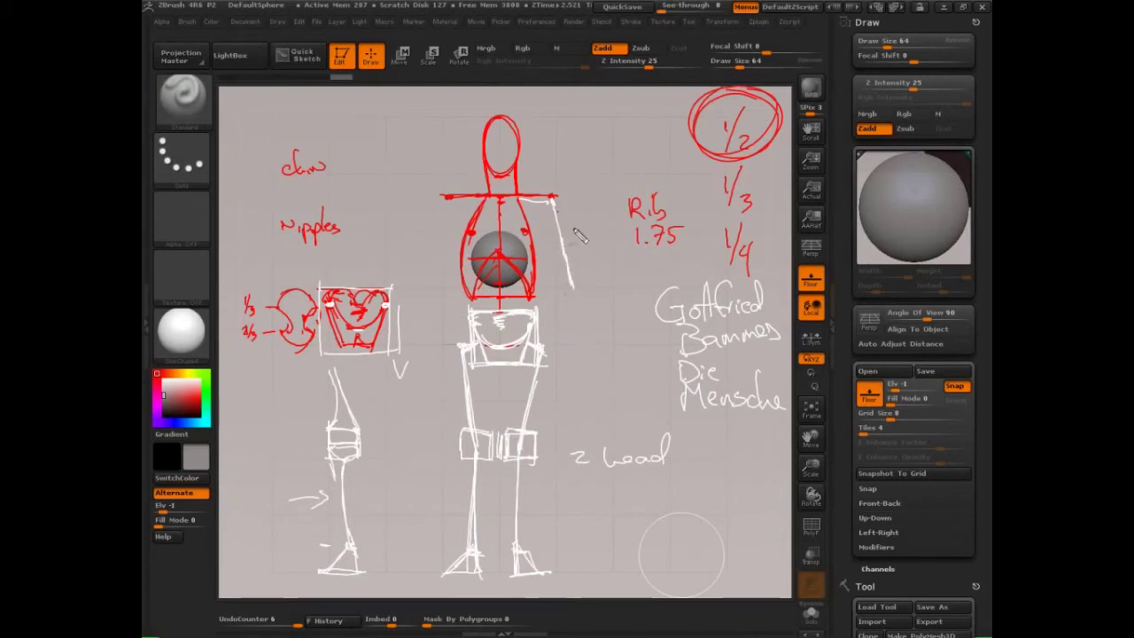
{"action": "left_click_drag", "start_coordinate": [585, 224], "coordinate": [580, 238]}
{"action": "left_click_drag", "start_coordinate": [572, 290], "coordinate": [592, 364]}
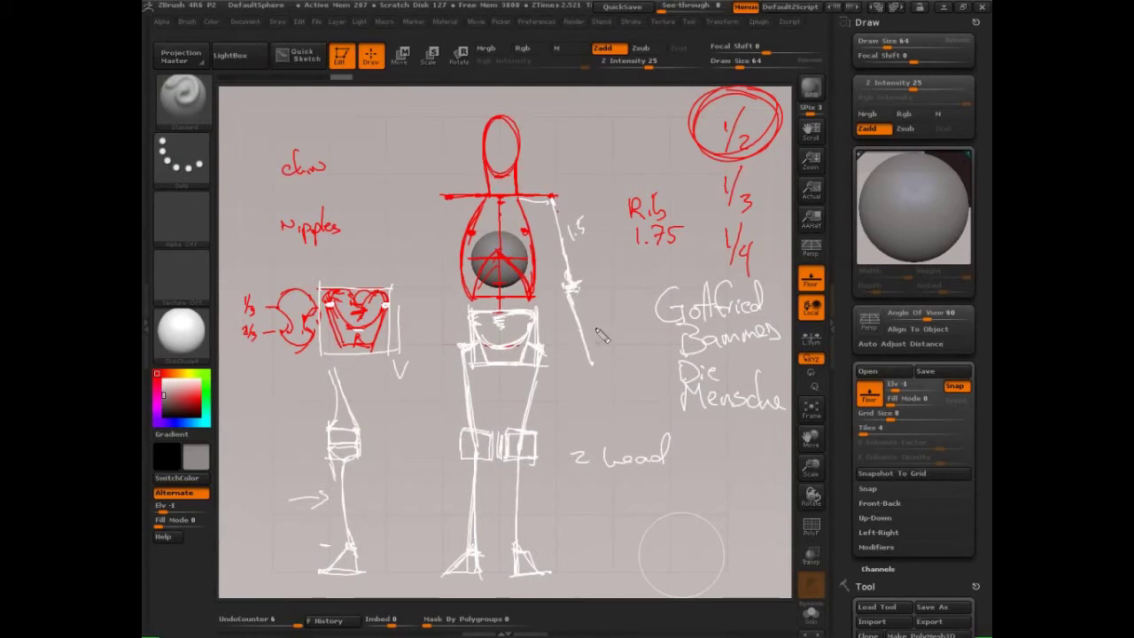
{"action": "mouse_move", "coordinate": [597, 312]}
{"action": "left_mouse_down"}
{"action": "mouse_move", "coordinate": [603, 322]}
{"action": "mouse_move", "coordinate": [620, 313]}
{"action": "mouse_move", "coordinate": [588, 383]}
{"action": "left_mouse_up"}
{"action": "left_click", "coordinate": [608, 320]}
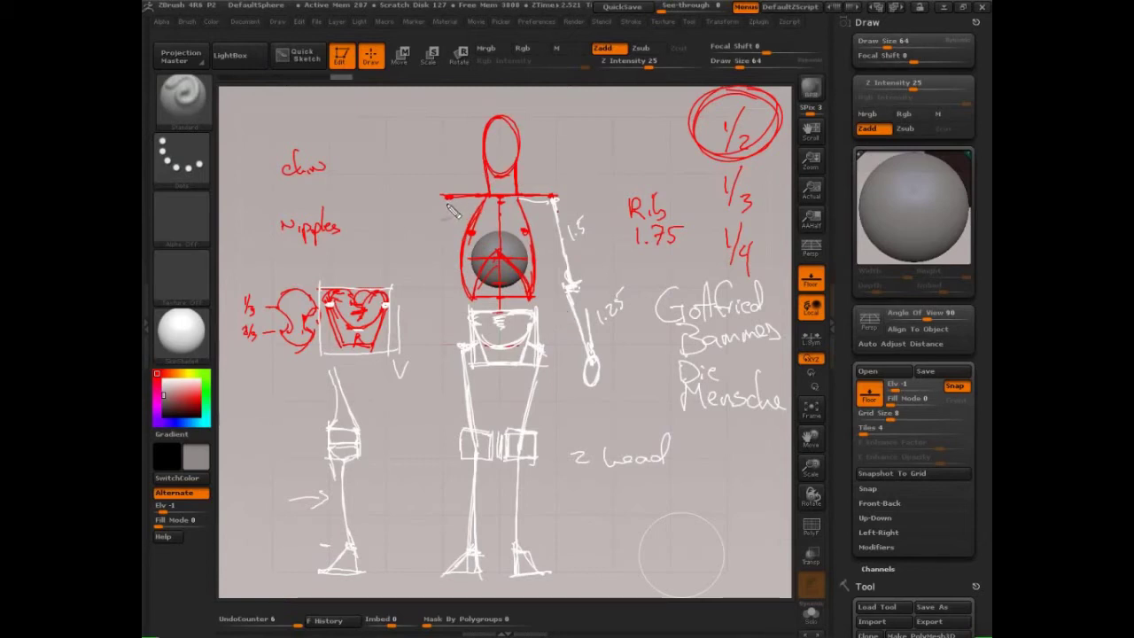
- Draw the opposite arm hanging straight down from the shoulder line, with a hand and an elbow mark
{"action": "mouse_move", "coordinate": [452, 210]}
{"action": "left_mouse_down"}
{"action": "mouse_move", "coordinate": [448, 409]}
{"action": "mouse_move", "coordinate": [448, 381]}
{"action": "left_mouse_up"}
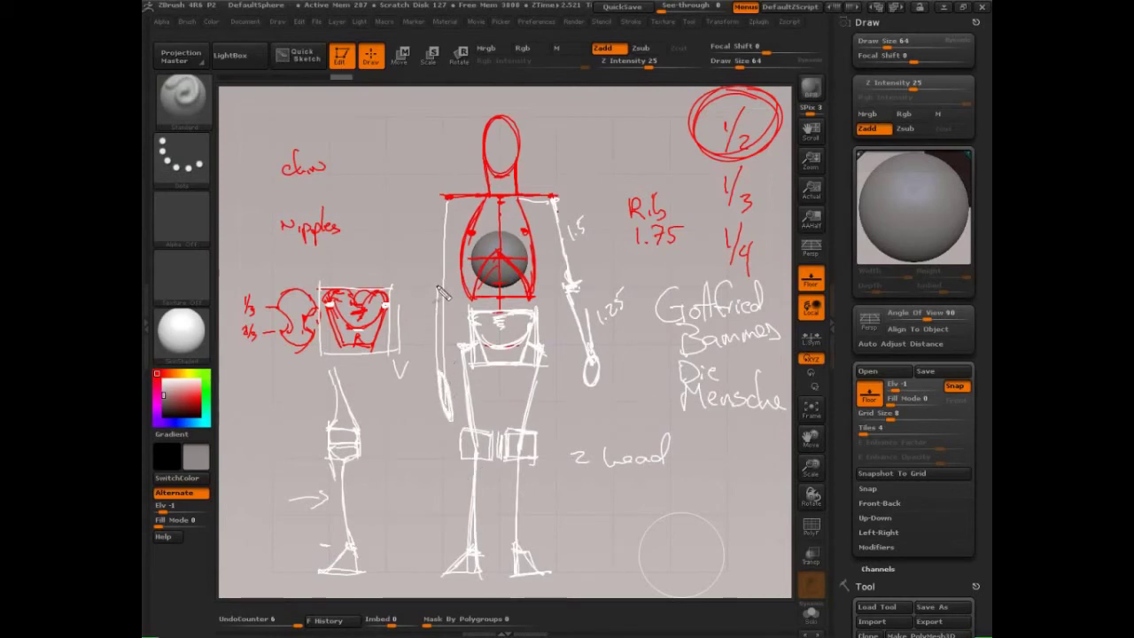
{"action": "left_click_drag", "start_coordinate": [438, 286], "coordinate": [436, 280]}
{"action": "mouse_move", "coordinate": [438, 355]}
{"action": "left_mouse_down"}
{"action": "mouse_move", "coordinate": [442, 206]}
{"action": "mouse_move", "coordinate": [438, 285]}
{"action": "left_mouse_up"}
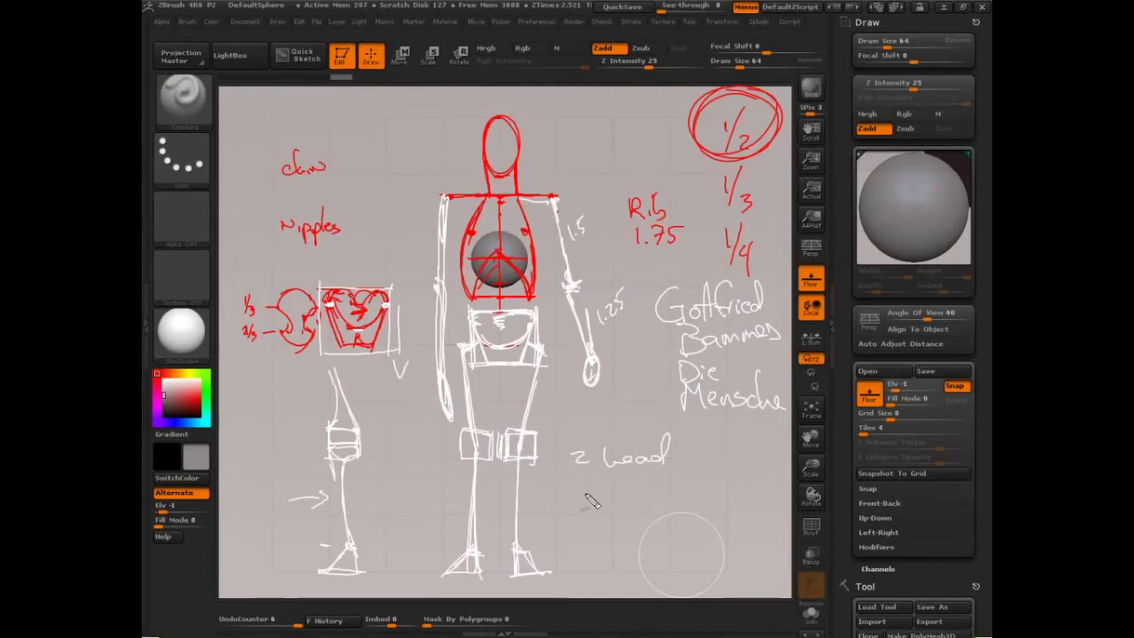
- Clear the annotations and sketch a simplified white front-view figure with oval head, rib cage and pelvis and jointed arms and legs
{"action": "key", "text": "ctrl+n"}
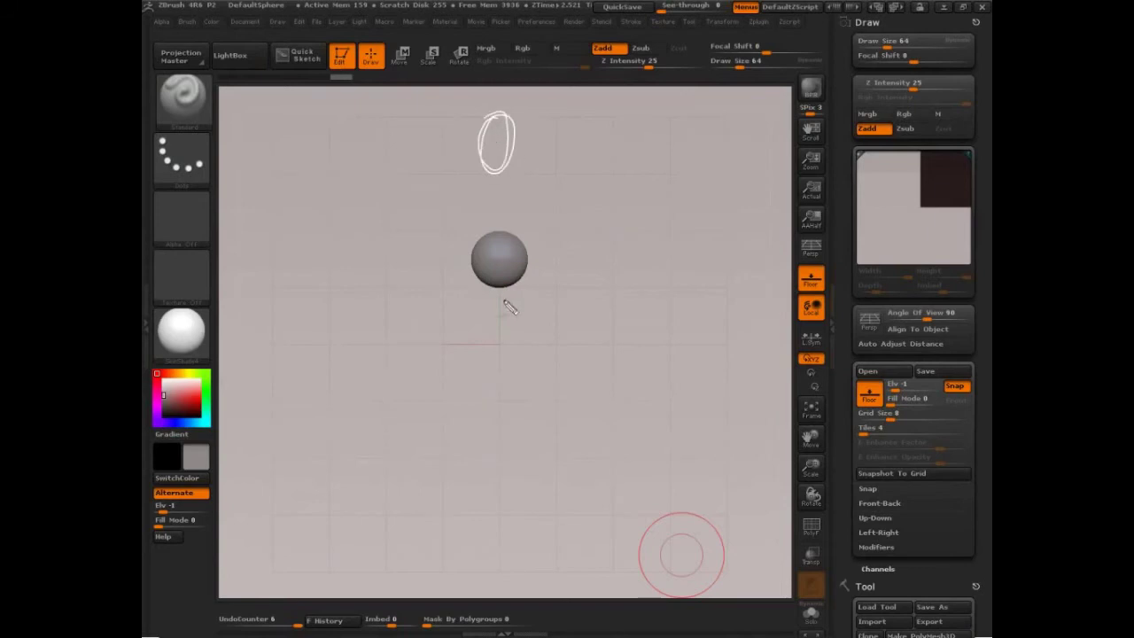
{"action": "mouse_move", "coordinate": [493, 204]}
{"action": "left_mouse_down"}
{"action": "mouse_move", "coordinate": [476, 270]}
{"action": "mouse_move", "coordinate": [512, 292]}
{"action": "mouse_move", "coordinate": [512, 206]}
{"action": "left_mouse_up"}
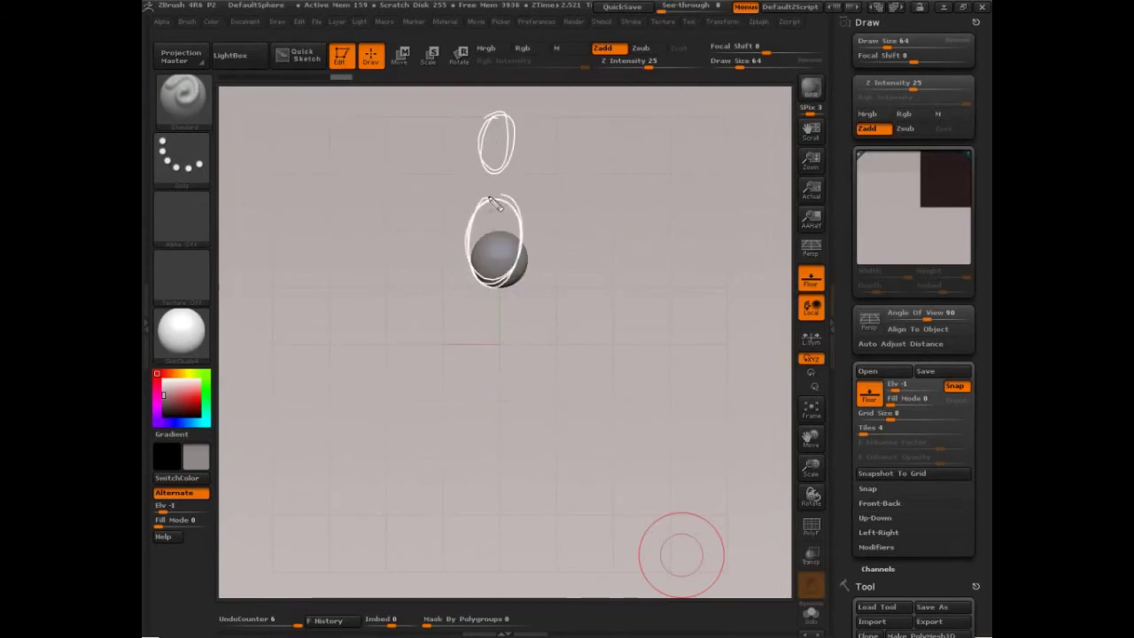
{"action": "mouse_move", "coordinate": [494, 309]}
{"action": "left_mouse_down"}
{"action": "mouse_move", "coordinate": [483, 353]}
{"action": "mouse_move", "coordinate": [527, 328]}
{"action": "mouse_move", "coordinate": [520, 319]}
{"action": "mouse_move", "coordinate": [454, 345]}
{"action": "mouse_move", "coordinate": [476, 450]}
{"action": "mouse_move", "coordinate": [466, 438]}
{"action": "left_mouse_up"}
{"action": "mouse_move", "coordinate": [523, 333]}
{"action": "left_mouse_down"}
{"action": "mouse_move", "coordinate": [537, 340]}
{"action": "mouse_move", "coordinate": [538, 361]}
{"action": "mouse_move", "coordinate": [521, 443]}
{"action": "mouse_move", "coordinate": [468, 562]}
{"action": "left_mouse_up"}
{"action": "left_click_drag", "start_coordinate": [521, 454], "coordinate": [518, 559]}
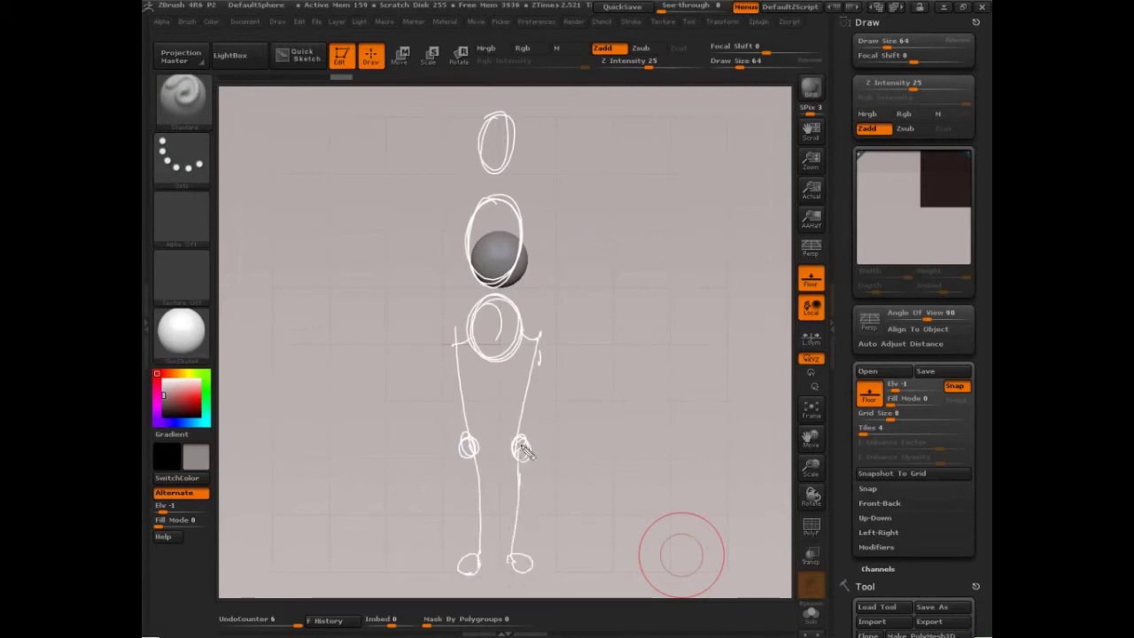
{"action": "left_click_drag", "start_coordinate": [458, 200], "coordinate": [411, 355]}
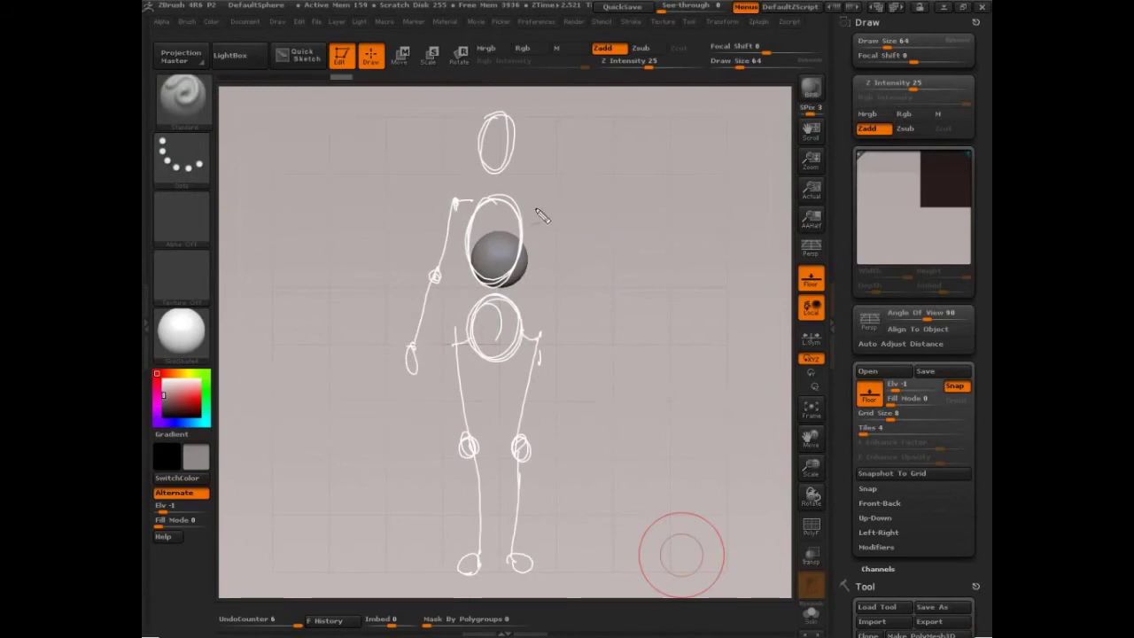
{"action": "mouse_move", "coordinate": [536, 211]}
{"action": "left_mouse_down"}
{"action": "mouse_move", "coordinate": [572, 369]}
{"action": "mouse_move", "coordinate": [576, 359]}
{"action": "left_mouse_up"}
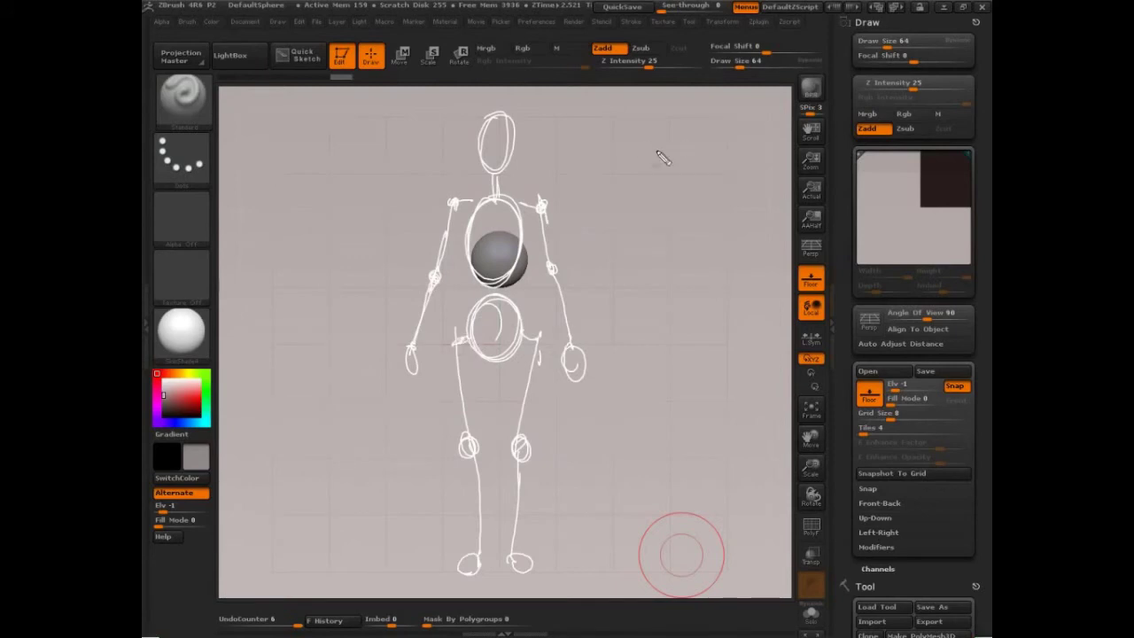
- Sketch a matching side-view figure beside it with head, tilted rib cage and pelvis ovals, and a leg with foot
{"action": "mouse_move", "coordinate": [644, 117]}
{"action": "left_mouse_down"}
{"action": "mouse_move", "coordinate": [646, 172]}
{"action": "mouse_move", "coordinate": [644, 133]}
{"action": "left_mouse_up"}
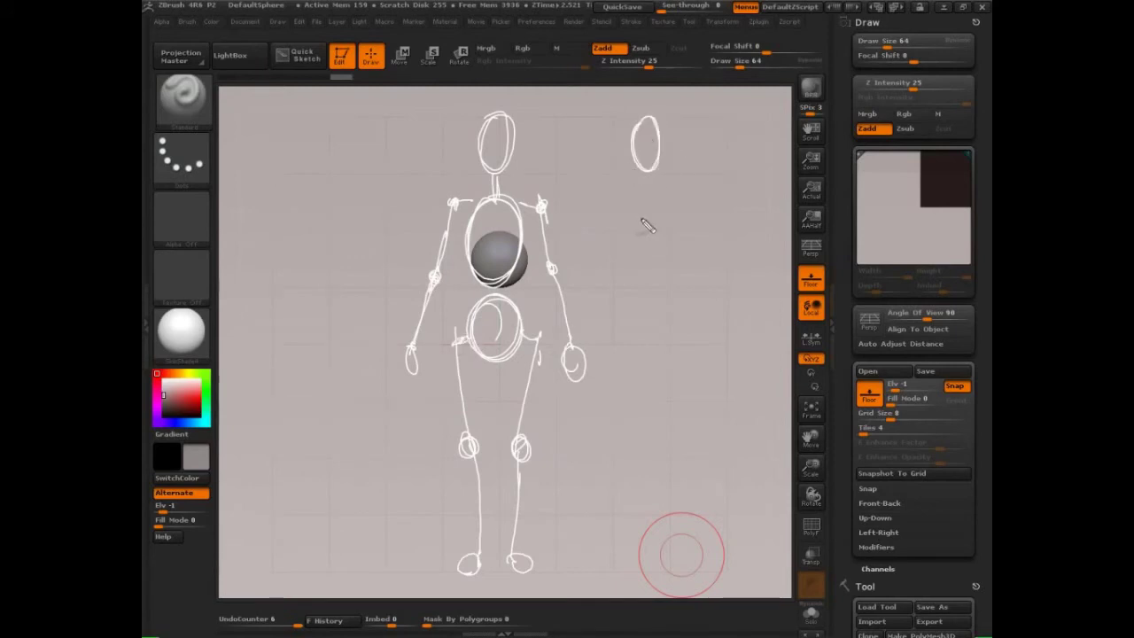
{"action": "mouse_move", "coordinate": [657, 196]}
{"action": "left_mouse_down"}
{"action": "mouse_move", "coordinate": [684, 221]}
{"action": "mouse_move", "coordinate": [640, 266]}
{"action": "mouse_move", "coordinate": [665, 347]}
{"action": "mouse_move", "coordinate": [673, 308]}
{"action": "mouse_move", "coordinate": [662, 451]}
{"action": "left_mouse_up"}
{"action": "mouse_move", "coordinate": [663, 332]}
{"action": "left_mouse_down"}
{"action": "mouse_move", "coordinate": [677, 554]}
{"action": "mouse_move", "coordinate": [632, 569]}
{"action": "mouse_move", "coordinate": [669, 558]}
{"action": "left_mouse_up"}
- Try tilt arrows from the side view's pelvis and rib cage, and undo them
{"action": "left_click_drag", "start_coordinate": [657, 317], "coordinate": [620, 295]}
{"action": "mouse_move", "coordinate": [672, 232]}
{"action": "left_mouse_down"}
{"action": "mouse_move", "coordinate": [698, 182]}
{"action": "mouse_move", "coordinate": [702, 192]}
{"action": "left_mouse_up"}
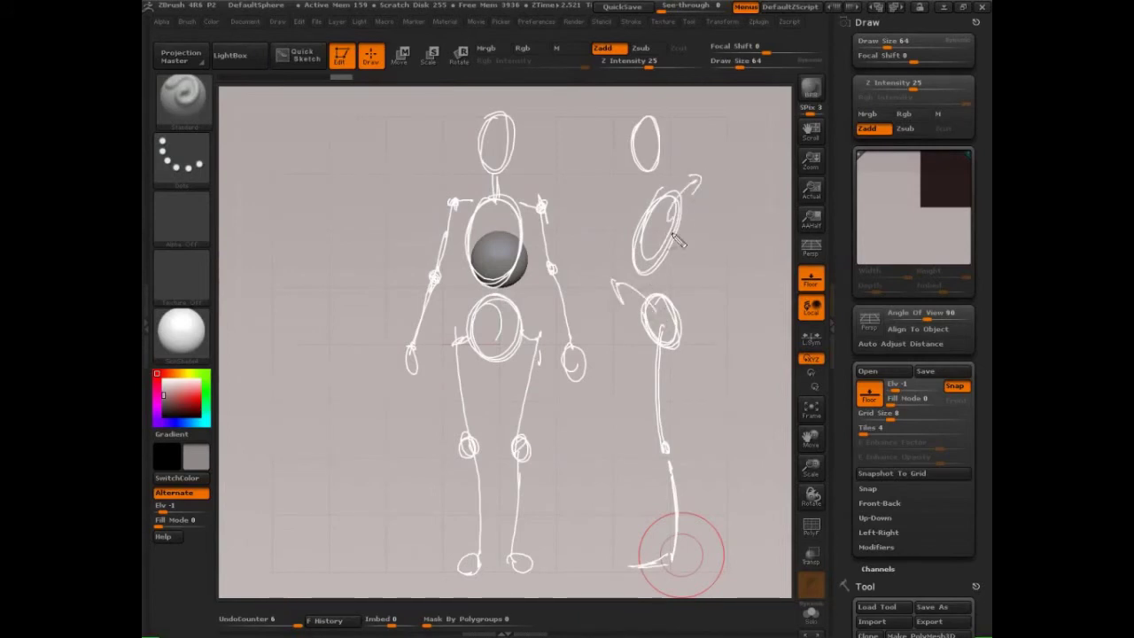
{"action": "key", "text": "ctrl+z"}
{"action": "key", "text": "ctrl+z"}
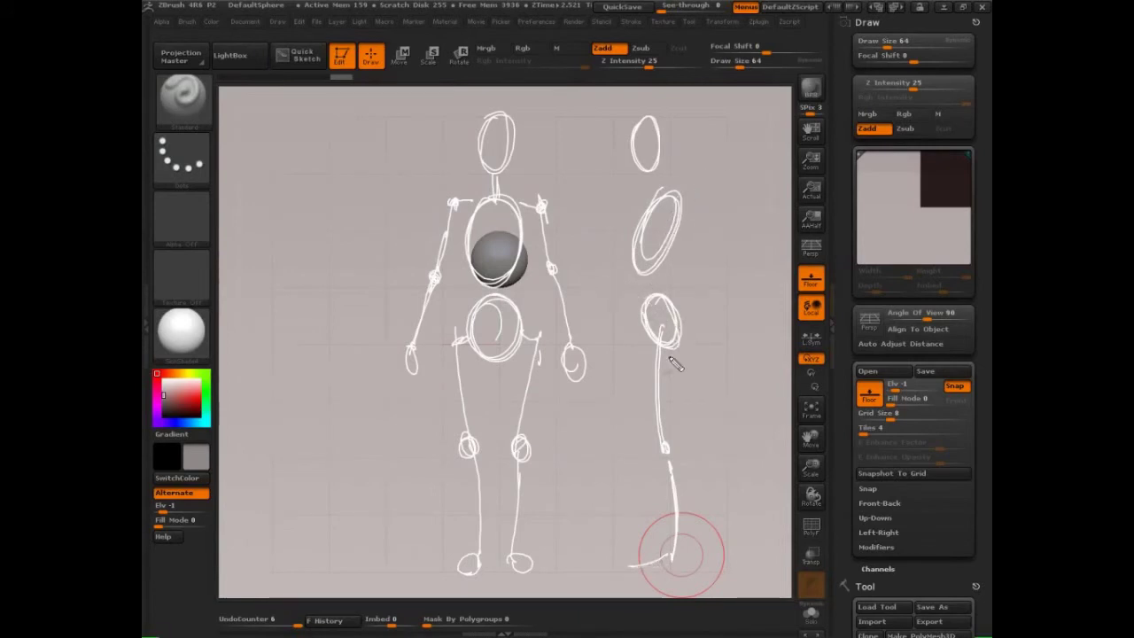
{"action": "left_click_drag", "start_coordinate": [656, 312], "coordinate": [613, 299]}
{"action": "left_click_drag", "start_coordinate": [678, 193], "coordinate": [720, 173]}
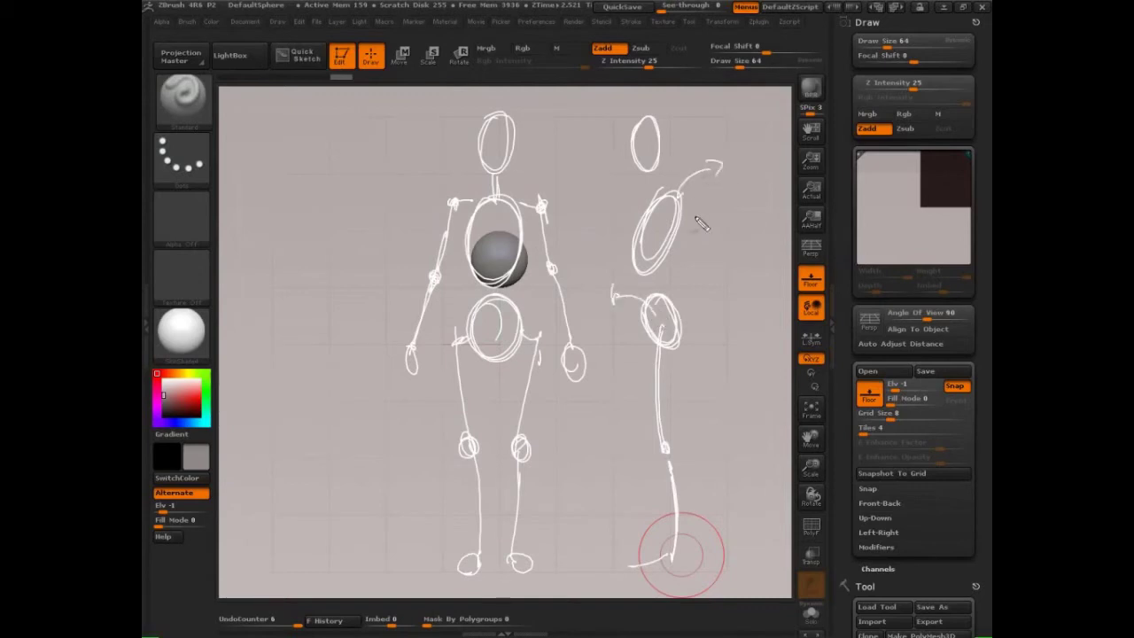
{"action": "key", "text": "ctrl+z"}
{"action": "key", "text": "ctrl+z"}
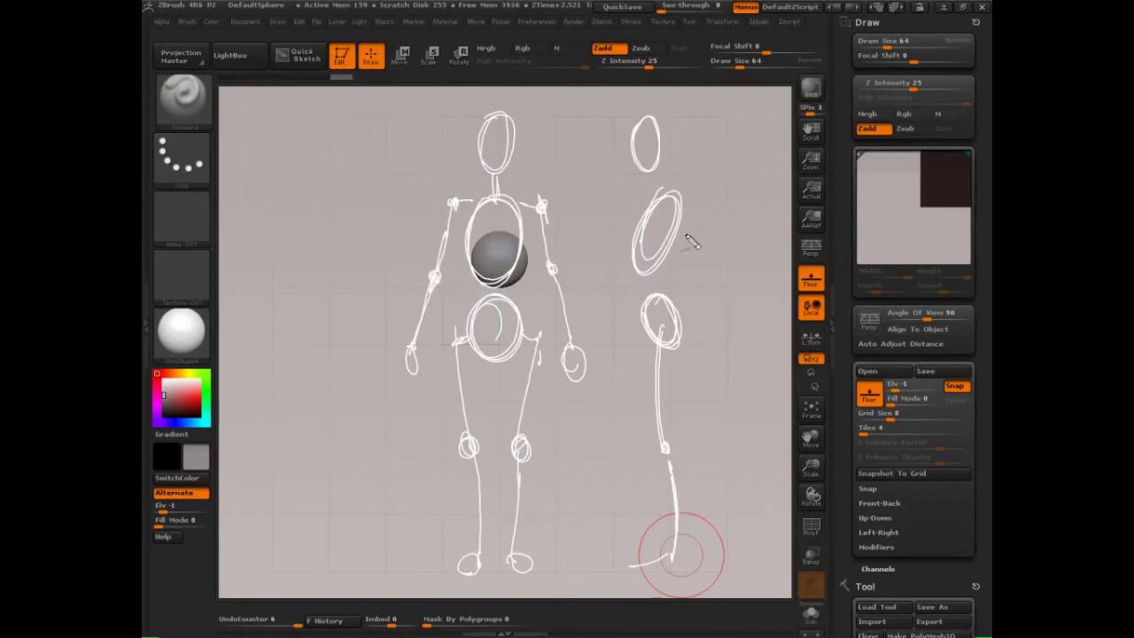
- Draw axis lines through the side view's head, rib cage and pelvis, and outline the back curve with an arrow at the waist
{"action": "left_click_drag", "start_coordinate": [649, 170], "coordinate": [647, 118]}
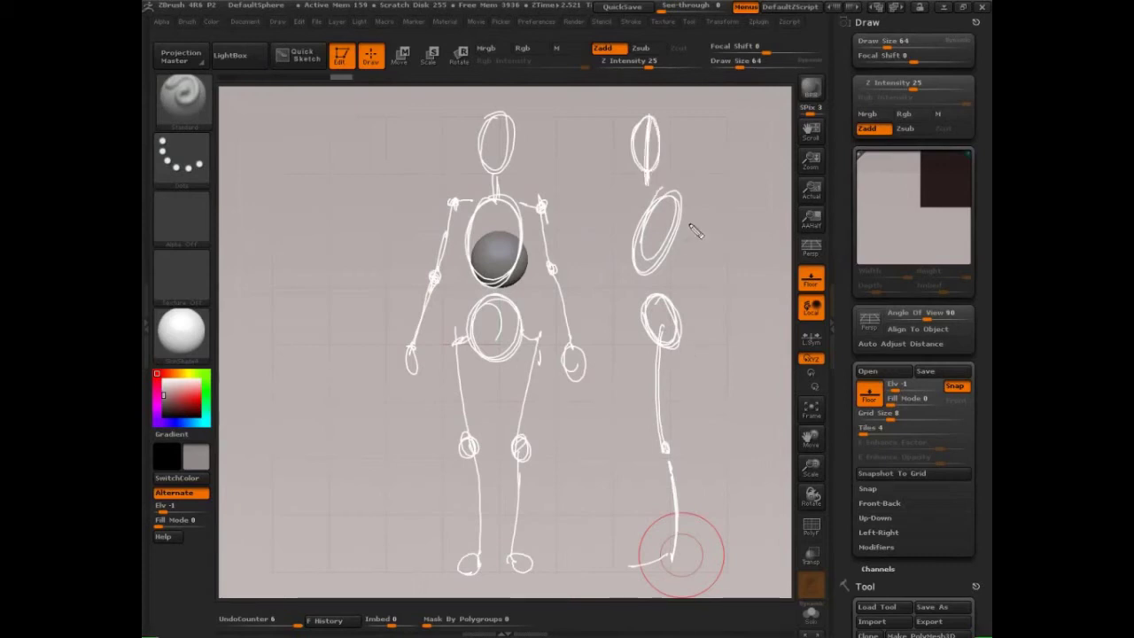
{"action": "left_click_drag", "start_coordinate": [638, 285], "coordinate": [677, 193]}
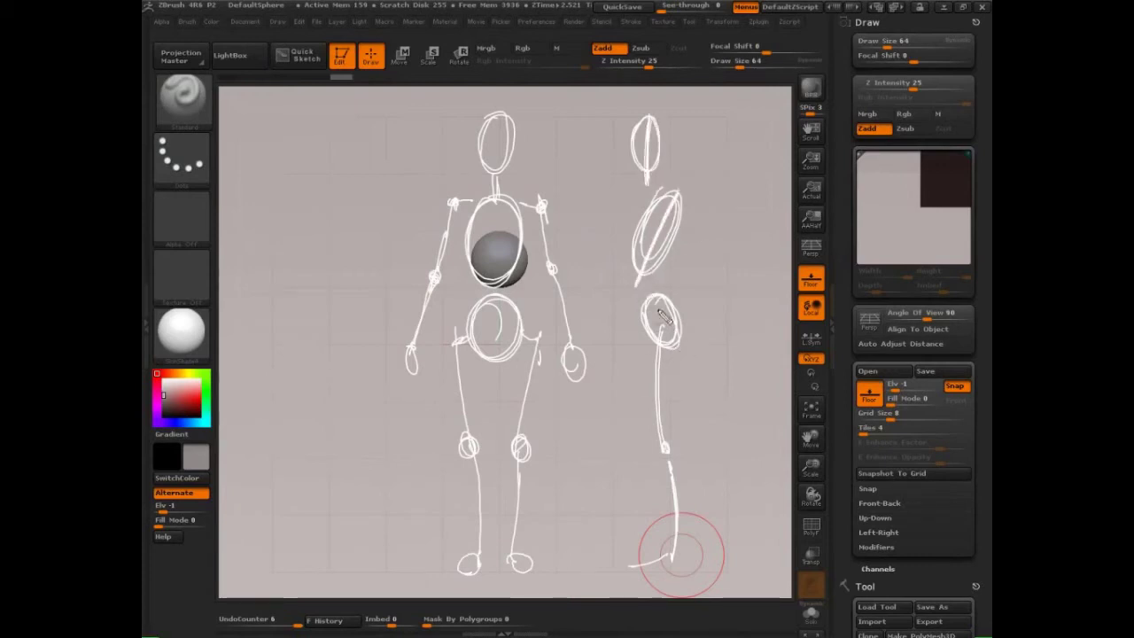
{"action": "left_click_drag", "start_coordinate": [644, 287], "coordinate": [687, 359]}
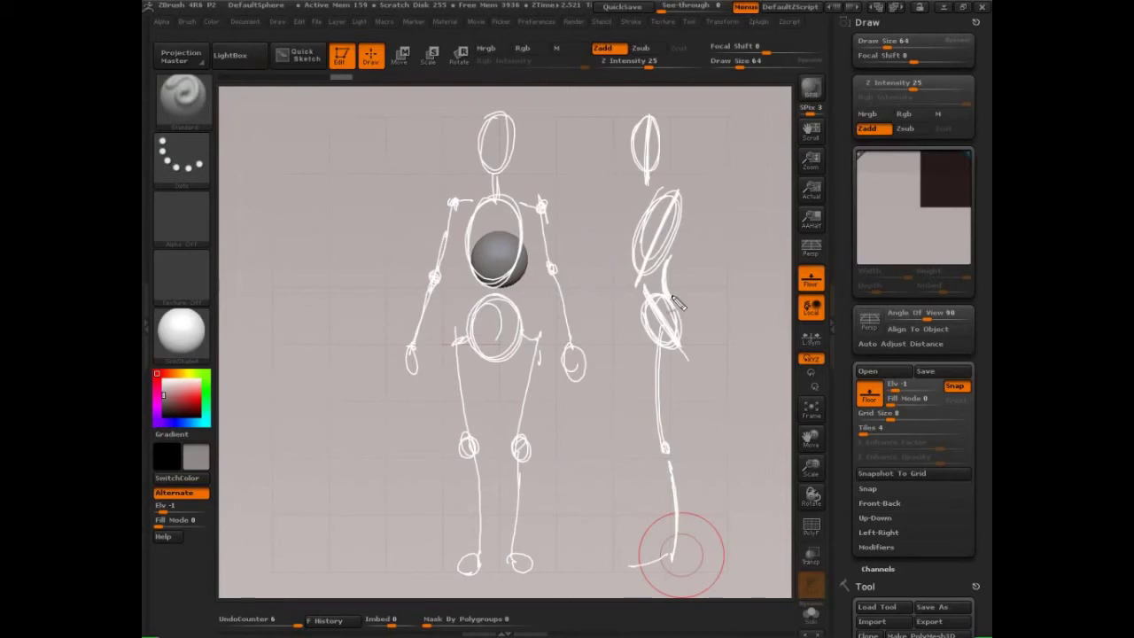
{"action": "mouse_move", "coordinate": [689, 270]}
{"action": "left_mouse_down"}
{"action": "mouse_move", "coordinate": [676, 278]}
{"action": "mouse_move", "coordinate": [688, 285]}
{"action": "left_mouse_up"}
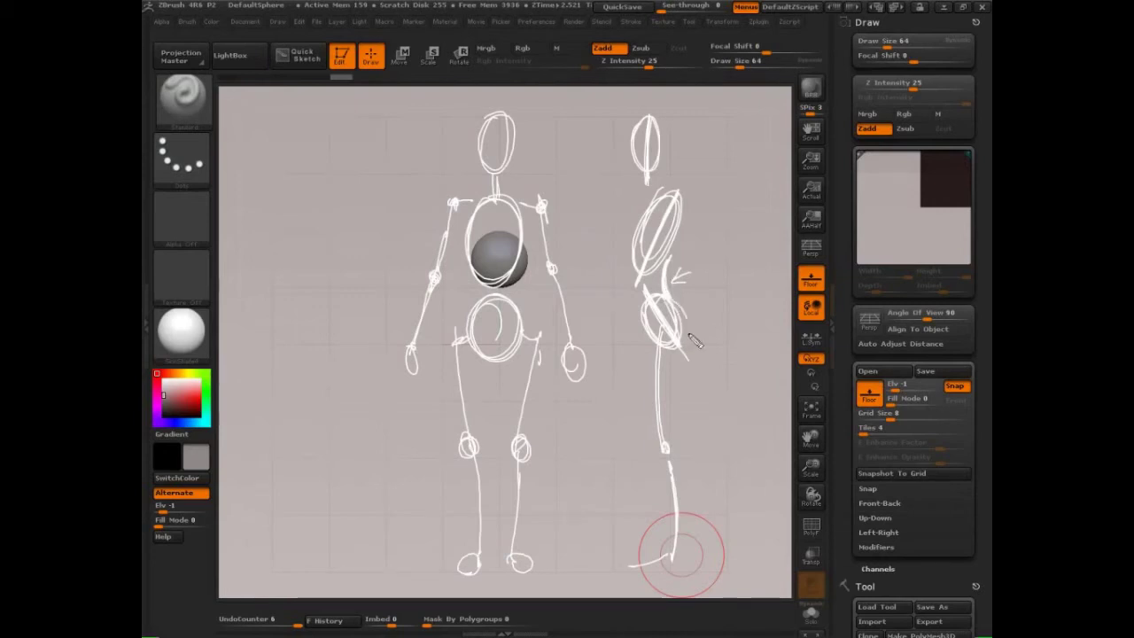
{"action": "left_click_drag", "start_coordinate": [669, 263], "coordinate": [690, 215]}
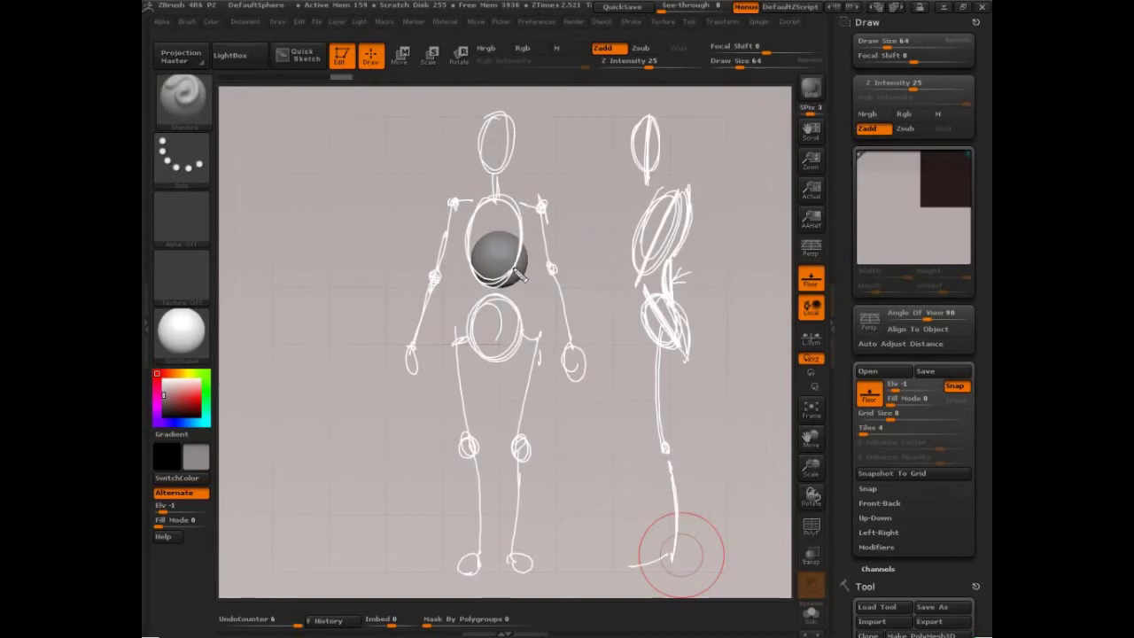
- Draw a green upward arrow in the front view's rib cage, and circle the pelvis and head in green
{"action": "mouse_move", "coordinate": [508, 237]}
{"action": "left_mouse_down"}
{"action": "mouse_move", "coordinate": [479, 279]}
{"action": "mouse_move", "coordinate": [500, 201]}
{"action": "left_mouse_up"}
{"action": "left_click_drag", "start_coordinate": [491, 217], "coordinate": [506, 214]}
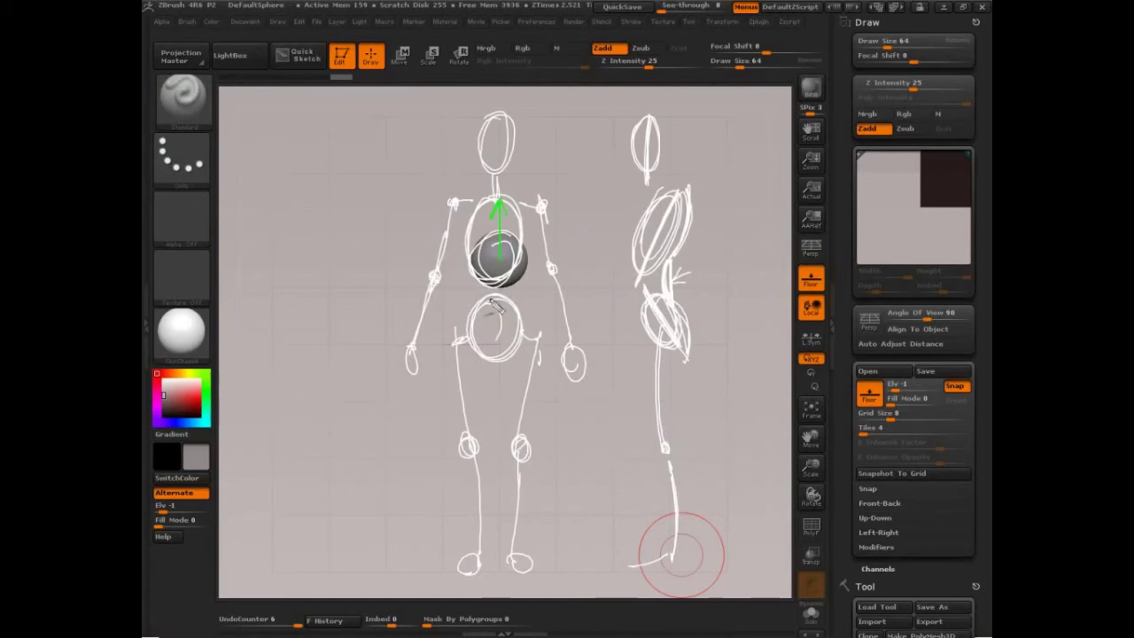
{"action": "mouse_move", "coordinate": [477, 312]}
{"action": "left_mouse_down"}
{"action": "mouse_move", "coordinate": [506, 352]}
{"action": "mouse_move", "coordinate": [476, 311]}
{"action": "left_mouse_up"}
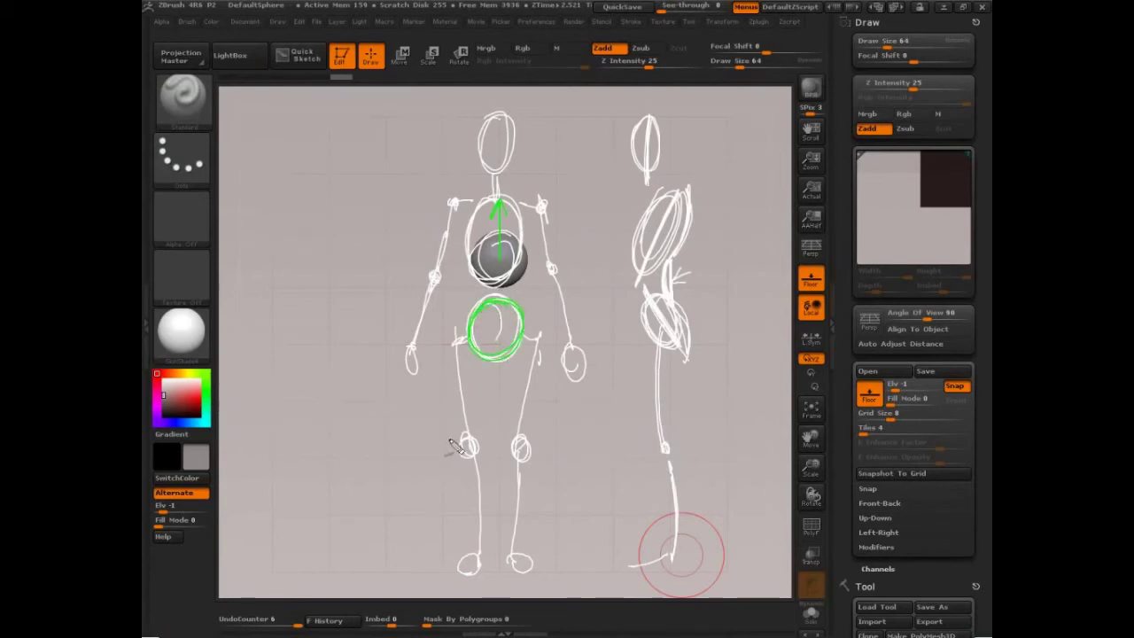
{"action": "mouse_move", "coordinate": [508, 174]}
{"action": "left_mouse_down"}
{"action": "mouse_move", "coordinate": [492, 129]}
{"action": "mouse_move", "coordinate": [504, 173]}
{"action": "left_mouse_up"}
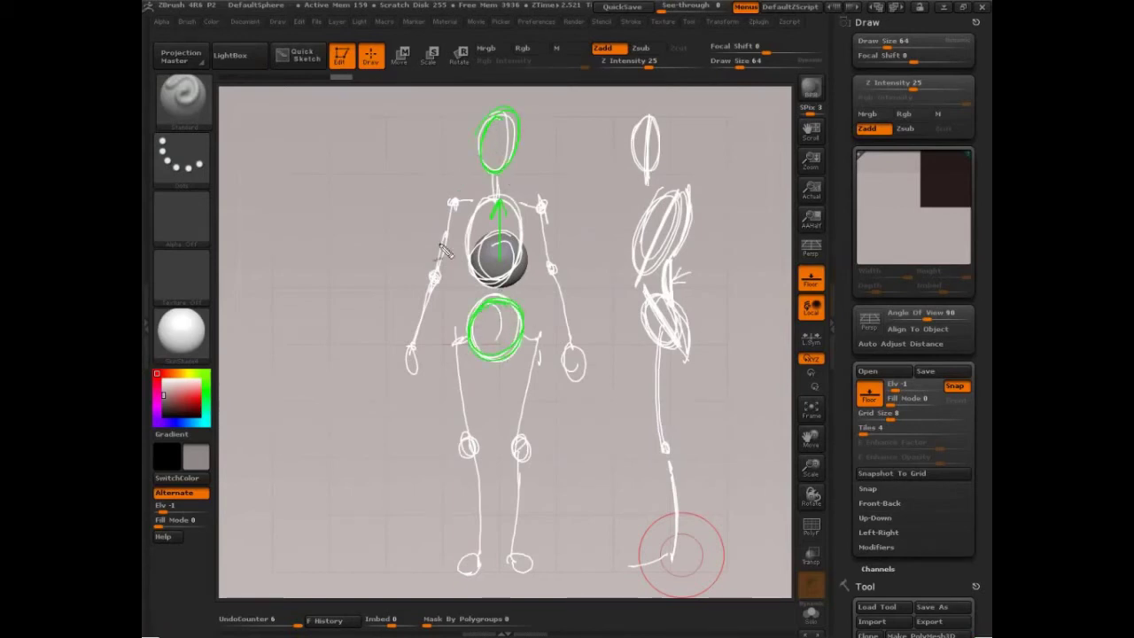
- Trace green lines along both legs and both arms of the front-view figure
{"action": "left_click_drag", "start_coordinate": [539, 337], "coordinate": [516, 591]}
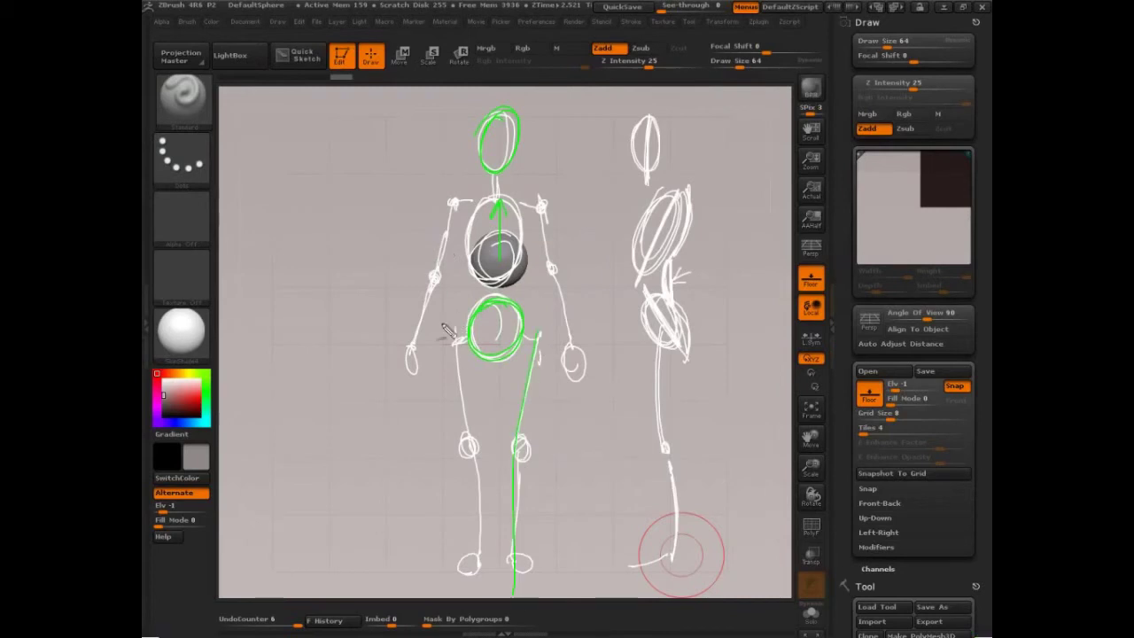
{"action": "left_click_drag", "start_coordinate": [443, 323], "coordinate": [464, 545]}
{"action": "left_click_drag", "start_coordinate": [450, 202], "coordinate": [409, 363]}
{"action": "left_click_drag", "start_coordinate": [535, 196], "coordinate": [581, 384]}
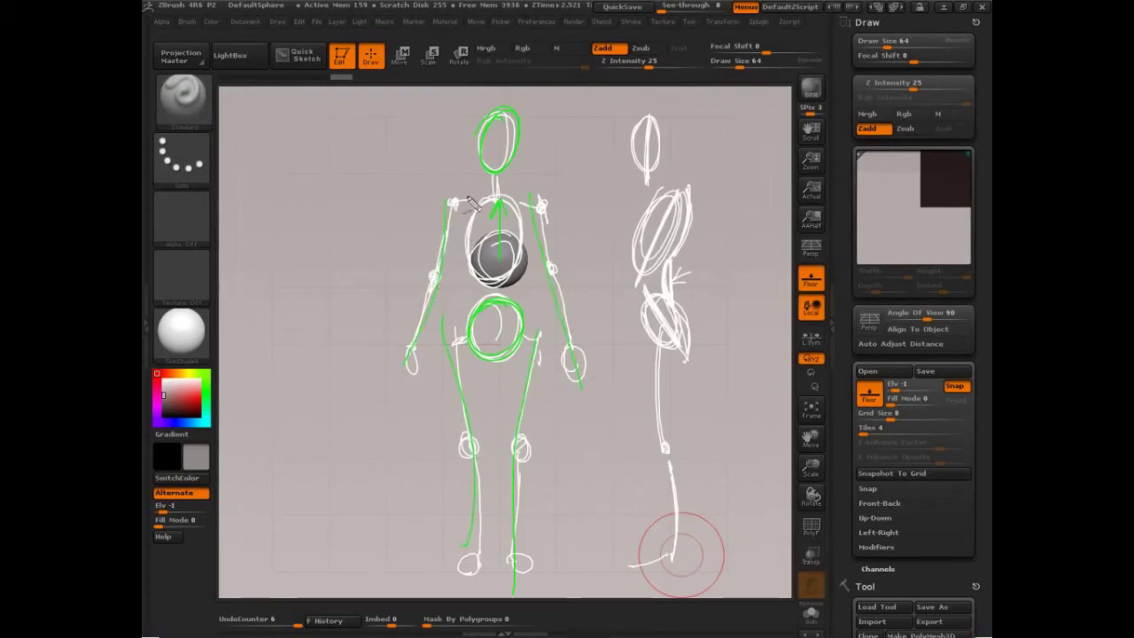
- Circle both front-view shoulders in green, and add overlapping green circles at the back of the side view's pelvis
{"action": "mouse_move", "coordinate": [469, 193]}
{"action": "left_mouse_down"}
{"action": "mouse_move", "coordinate": [448, 220]}
{"action": "mouse_move", "coordinate": [468, 195]}
{"action": "left_mouse_up"}
{"action": "mouse_move", "coordinate": [539, 196]}
{"action": "left_mouse_down"}
{"action": "mouse_move", "coordinate": [555, 230]}
{"action": "mouse_move", "coordinate": [542, 197]}
{"action": "left_mouse_up"}
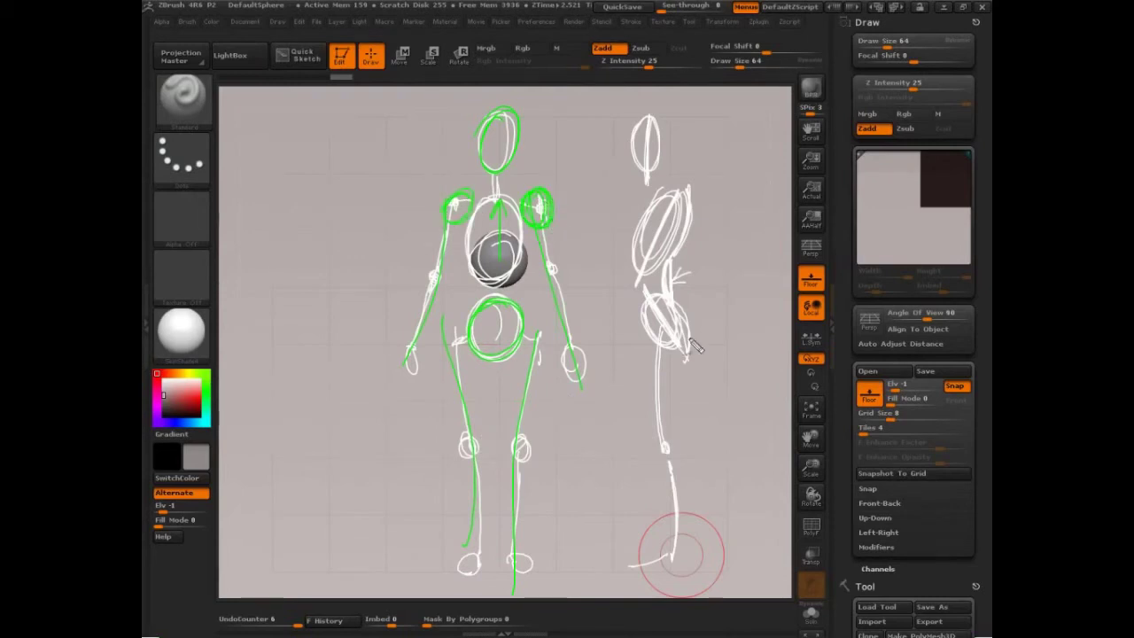
{"action": "mouse_move", "coordinate": [663, 348]}
{"action": "left_mouse_down"}
{"action": "mouse_move", "coordinate": [687, 366]}
{"action": "mouse_move", "coordinate": [651, 353]}
{"action": "left_mouse_up"}
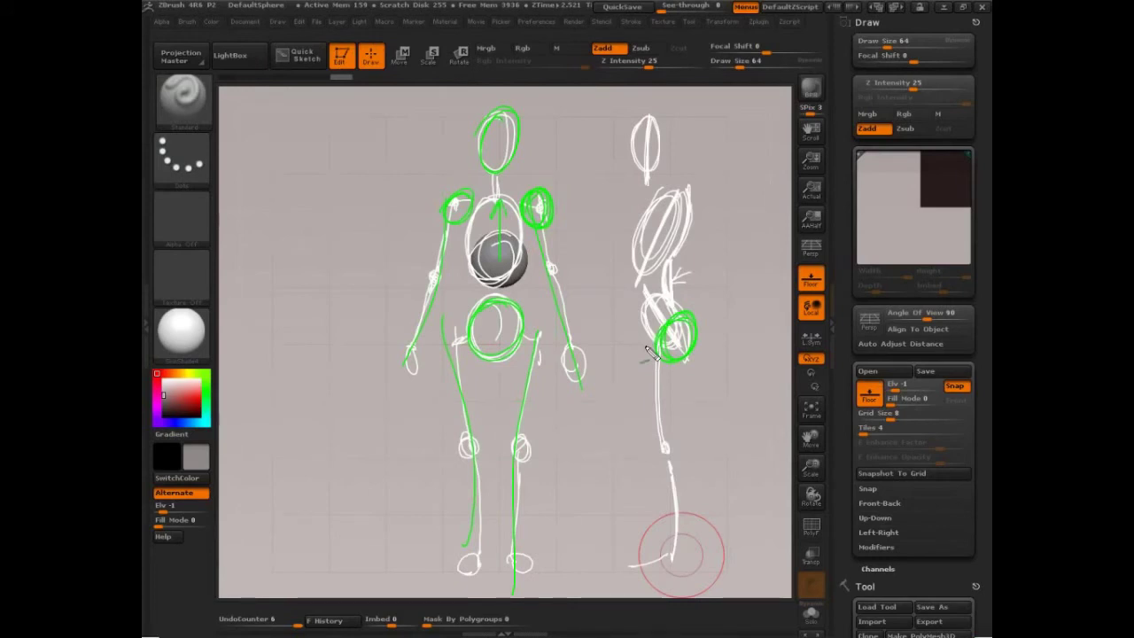
{"action": "mouse_move", "coordinate": [650, 352]}
{"action": "left_mouse_down"}
{"action": "mouse_move", "coordinate": [669, 325]}
{"action": "mouse_move", "coordinate": [667, 300]}
{"action": "mouse_move", "coordinate": [700, 329]}
{"action": "left_mouse_up"}
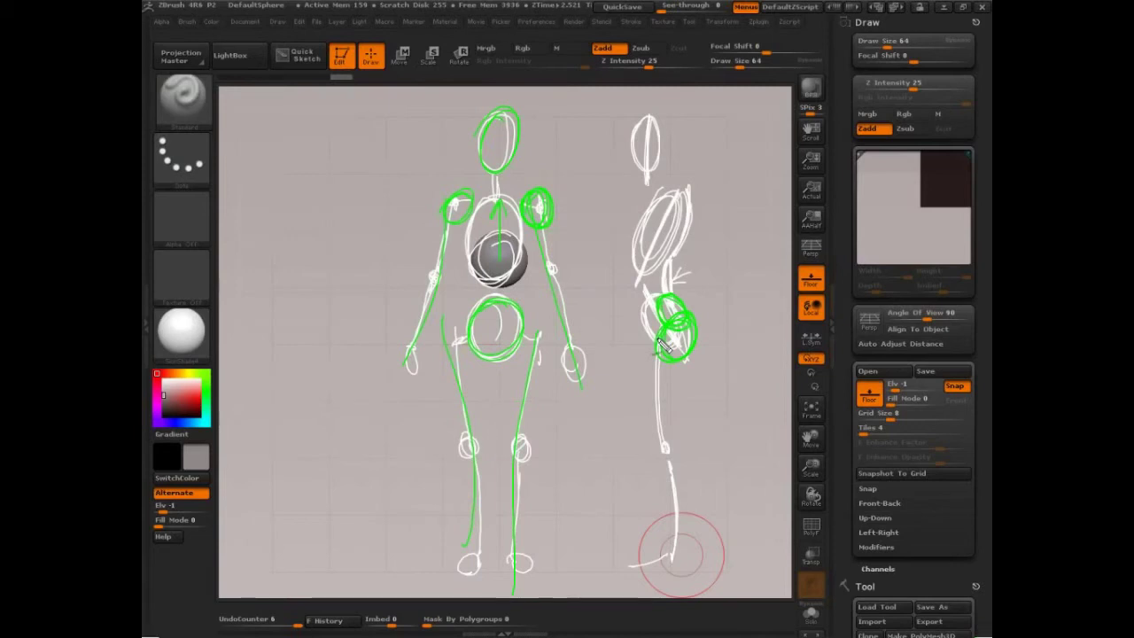
- Clear the annotations and find the InsertSphere brush among the 3D sculpting brushes
{"action": "key", "text": "ctrl+n"}
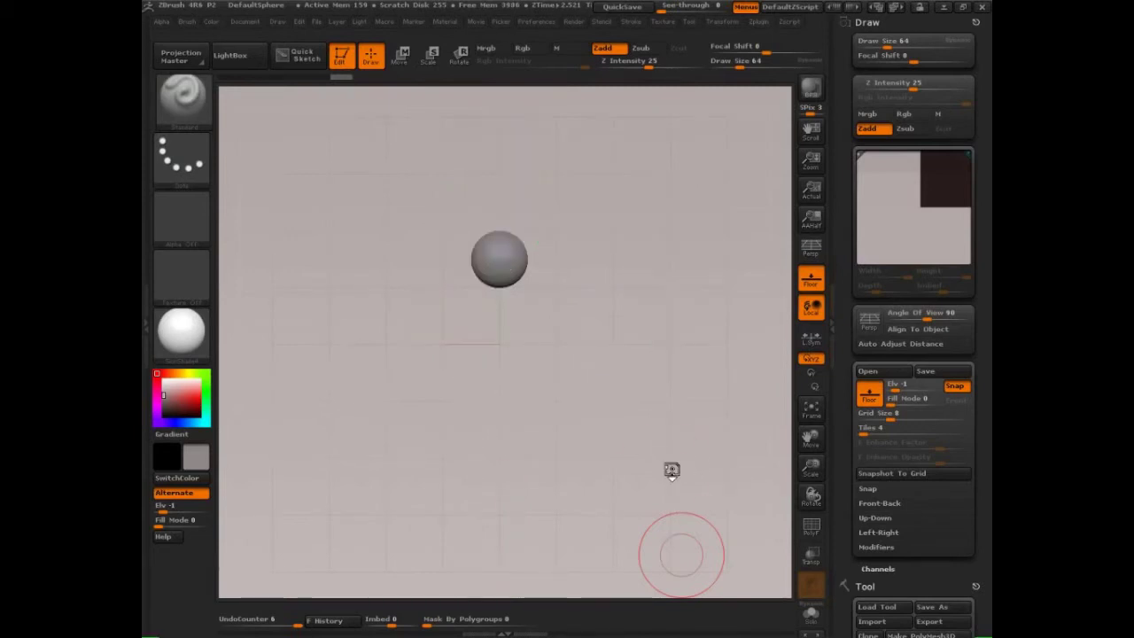
{"action": "mouse_move", "coordinate": [662, 468]}
{"action": "left_mouse_down", "text": "alt"}
{"action": "mouse_move", "coordinate": [643, 508]}
{"action": "mouse_move", "coordinate": [662, 486]}
{"action": "mouse_move", "coordinate": [661, 464]}
{"action": "mouse_move", "coordinate": [668, 481]}
{"action": "mouse_move", "coordinate": [673, 473]}
{"action": "left_mouse_up", "text": "alt"}
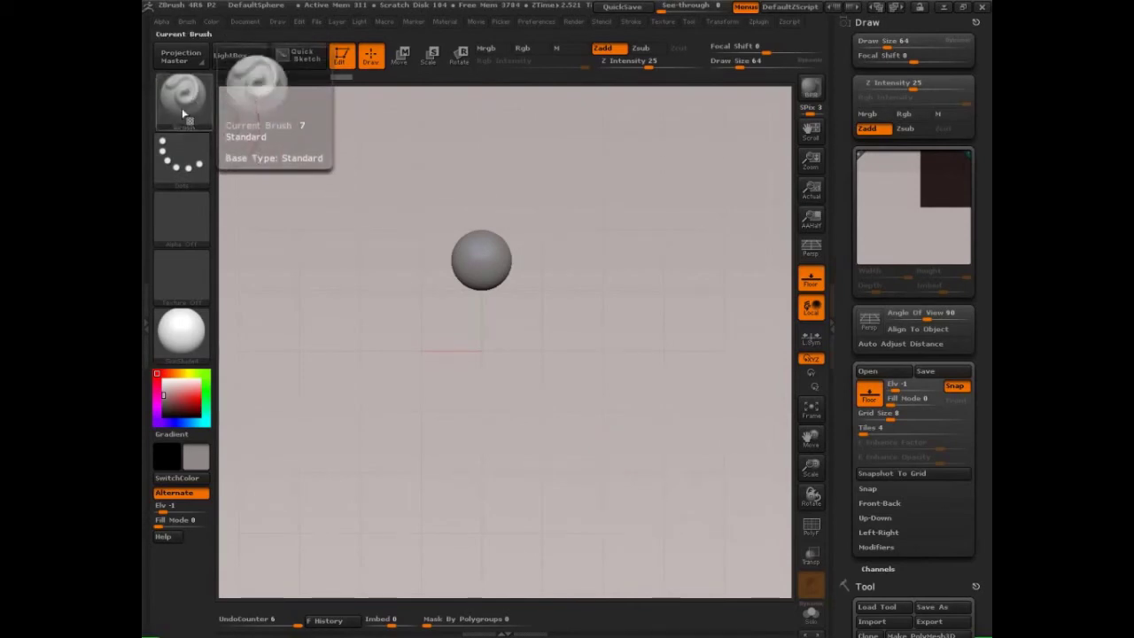
{"action": "key", "text": "b"}
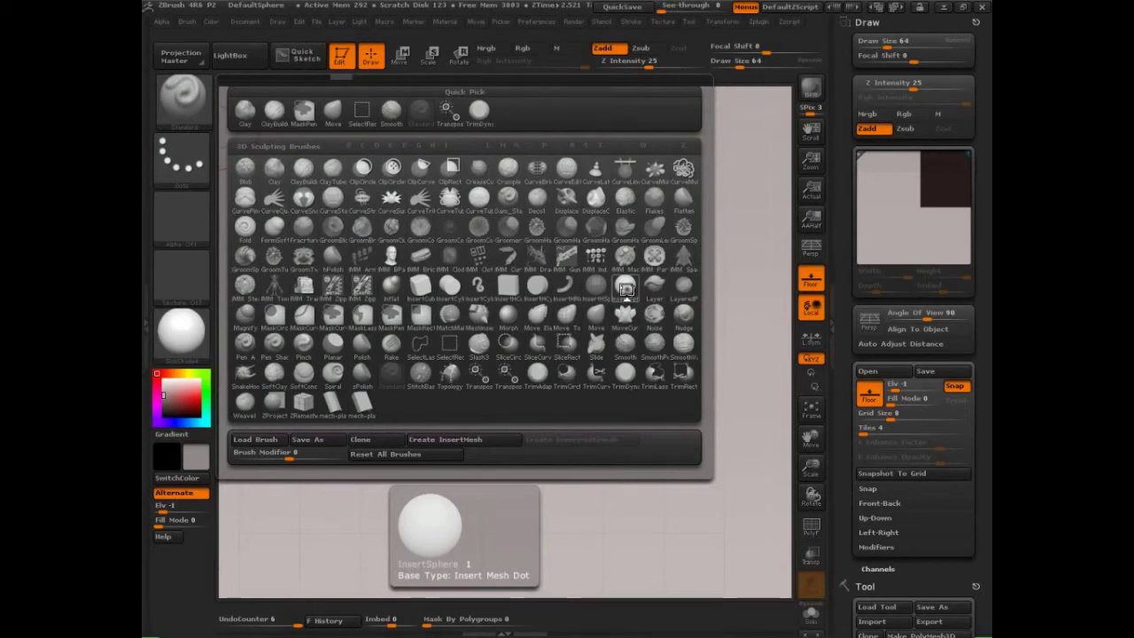
{"action": "left_click", "coordinate": [625, 289]}
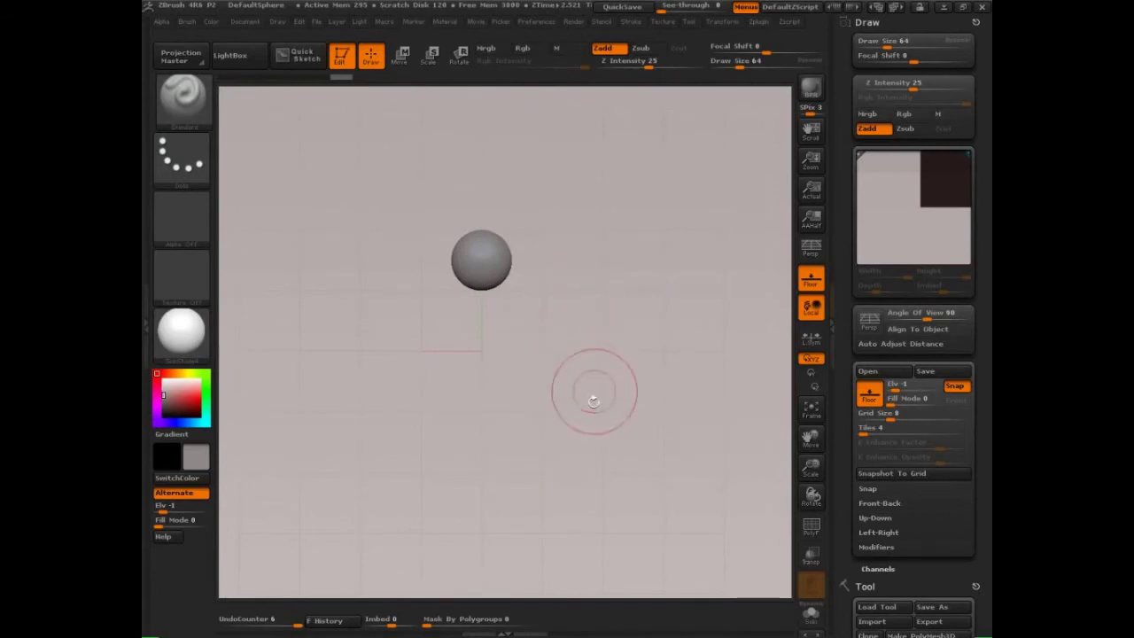
- Sketch a green shoulder line, neck, head, both arms and a lower torso around the sphere, and clear the annotations
{"action": "mouse_move", "coordinate": [453, 269]}
{"action": "left_mouse_down", "text": "ctrl+shift"}
{"action": "mouse_move", "coordinate": [475, 190]}
{"action": "mouse_move", "coordinate": [489, 199]}
{"action": "mouse_move", "coordinate": [432, 200]}
{"action": "mouse_move", "coordinate": [494, 198]}
{"action": "mouse_move", "coordinate": [473, 194]}
{"action": "mouse_move", "coordinate": [547, 221]}
{"action": "left_mouse_up", "text": "ctrl+shift"}
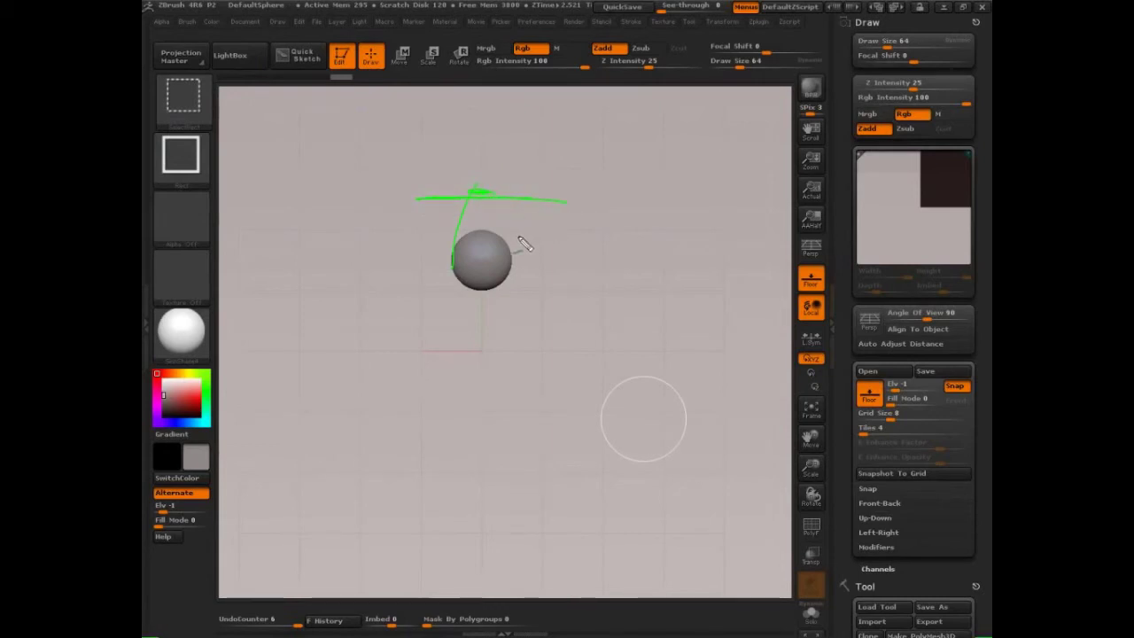
{"action": "mouse_move", "coordinate": [479, 190]}
{"action": "left_mouse_down", "text": "ctrl+shift"}
{"action": "mouse_move", "coordinate": [473, 121]}
{"action": "mouse_move", "coordinate": [485, 124]}
{"action": "mouse_move", "coordinate": [468, 204]}
{"action": "mouse_move", "coordinate": [534, 203]}
{"action": "mouse_move", "coordinate": [424, 204]}
{"action": "mouse_move", "coordinate": [524, 222]}
{"action": "mouse_move", "coordinate": [416, 243]}
{"action": "mouse_move", "coordinate": [399, 274]}
{"action": "mouse_move", "coordinate": [412, 288]}
{"action": "mouse_move", "coordinate": [412, 248]}
{"action": "mouse_move", "coordinate": [398, 283]}
{"action": "mouse_move", "coordinate": [404, 248]}
{"action": "mouse_move", "coordinate": [463, 329]}
{"action": "mouse_move", "coordinate": [410, 310]}
{"action": "mouse_move", "coordinate": [478, 319]}
{"action": "mouse_move", "coordinate": [527, 297]}
{"action": "mouse_move", "coordinate": [512, 319]}
{"action": "mouse_move", "coordinate": [545, 221]}
{"action": "mouse_move", "coordinate": [577, 346]}
{"action": "mouse_move", "coordinate": [580, 324]}
{"action": "mouse_move", "coordinate": [551, 405]}
{"action": "mouse_move", "coordinate": [569, 399]}
{"action": "mouse_move", "coordinate": [587, 288]}
{"action": "mouse_move", "coordinate": [574, 379]}
{"action": "left_mouse_up", "text": "ctrl+shift"}
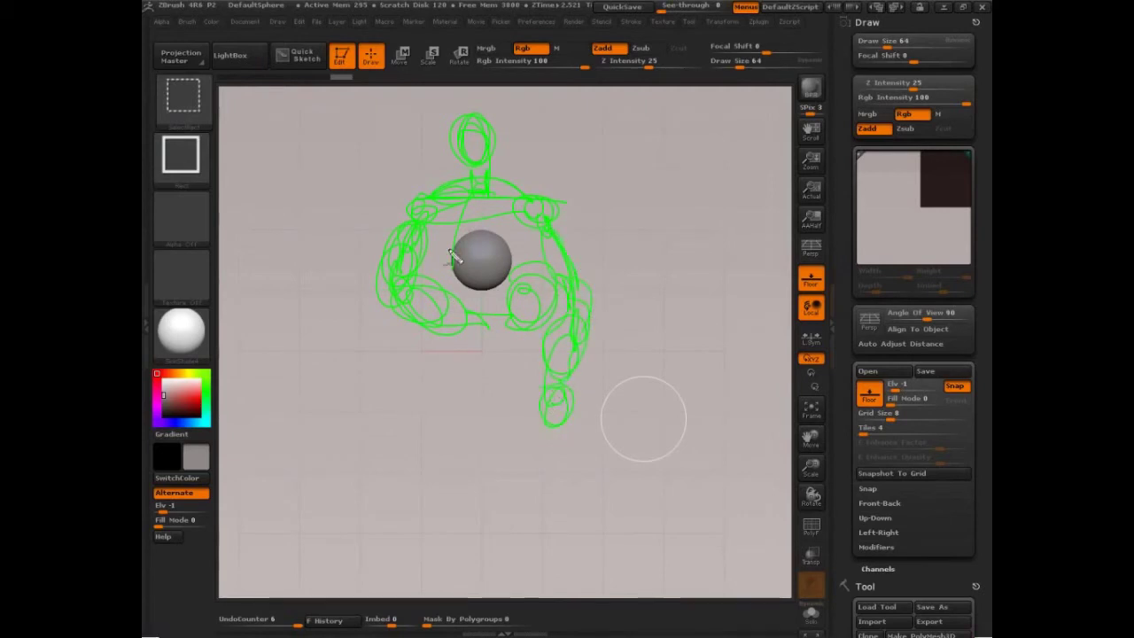
{"action": "mouse_move", "coordinate": [454, 285]}
{"action": "left_mouse_down", "text": "ctrl+shift"}
{"action": "mouse_move", "coordinate": [450, 365]}
{"action": "mouse_move", "coordinate": [474, 383]}
{"action": "mouse_move", "coordinate": [474, 526]}
{"action": "mouse_move", "coordinate": [496, 346]}
{"action": "mouse_move", "coordinate": [509, 509]}
{"action": "mouse_move", "coordinate": [507, 476]}
{"action": "left_mouse_up", "text": "ctrl+shift"}
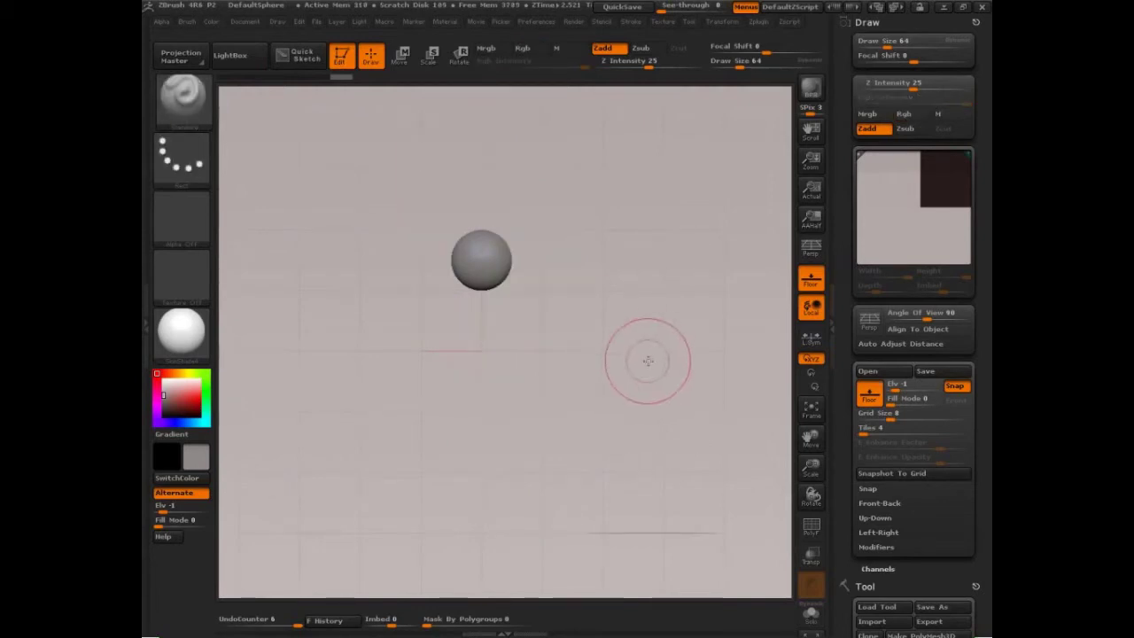
- Choose the Move brush at draw size 145 and stretch the sphere vertically into an egg shape for the rib cage
{"action": "key", "text": "b"}
{"action": "key", "text": "m"}
{"action": "key", "text": "v"}
{"action": "key", "text": "s"}
{"action": "left_click_drag", "start_coordinate": [557, 296], "coordinate": [571, 293]}
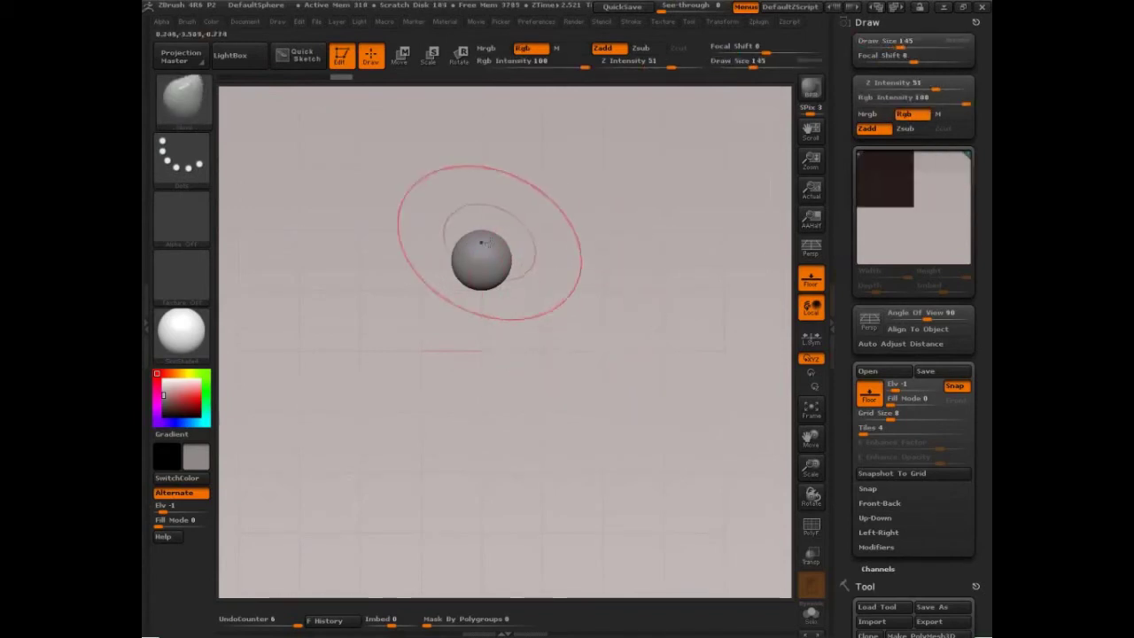
{"action": "mouse_move", "coordinate": [492, 233]}
{"action": "left_mouse_down"}
{"action": "mouse_move", "coordinate": [493, 194]}
{"action": "mouse_move", "coordinate": [491, 259]}
{"action": "left_mouse_up"}
{"action": "left_click_drag", "start_coordinate": [487, 196], "coordinate": [488, 192]}
- Try to tilt the rib cage egg about its lower end with transpose Rotate in side view
{"action": "left_click_drag", "start_coordinate": [640, 313], "coordinate": [620, 380], "text": "shift"}
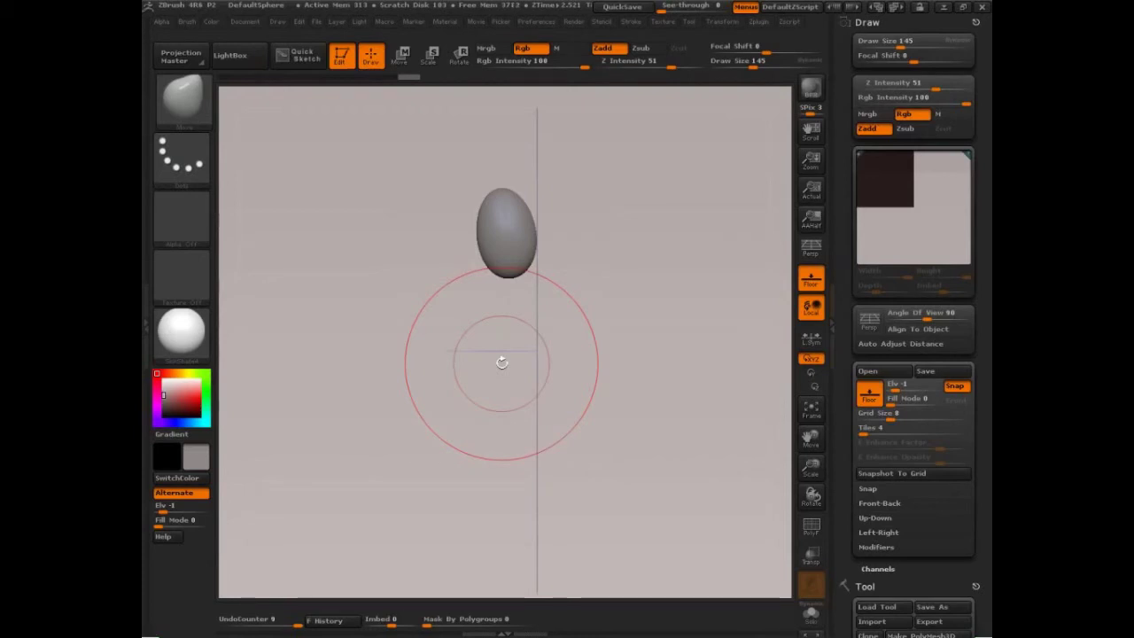
{"action": "key", "text": "r"}
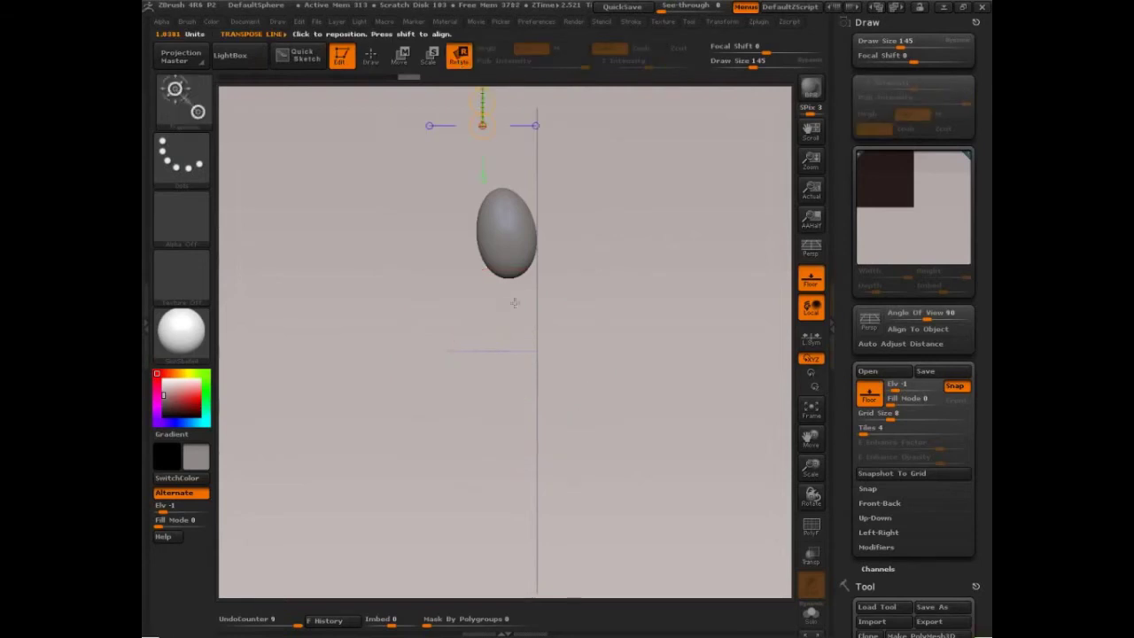
{"action": "mouse_move", "coordinate": [510, 262]}
{"action": "left_mouse_down"}
{"action": "mouse_move", "coordinate": [477, 343]}
{"action": "mouse_move", "coordinate": [432, 326]}
{"action": "left_mouse_up"}
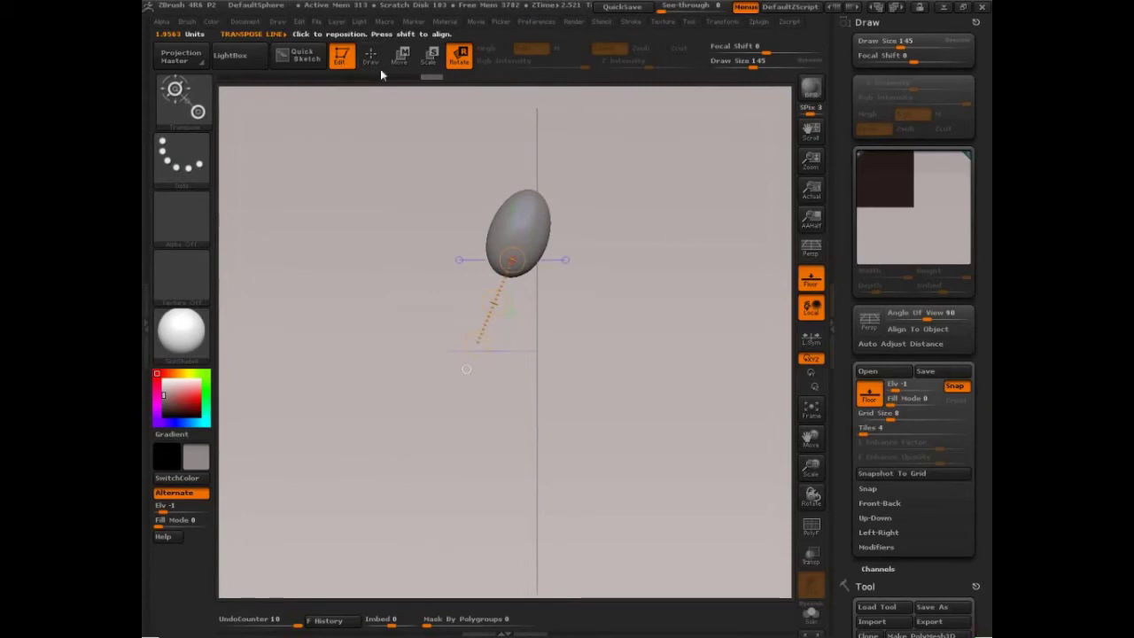
{"action": "left_click", "coordinate": [371, 55]}
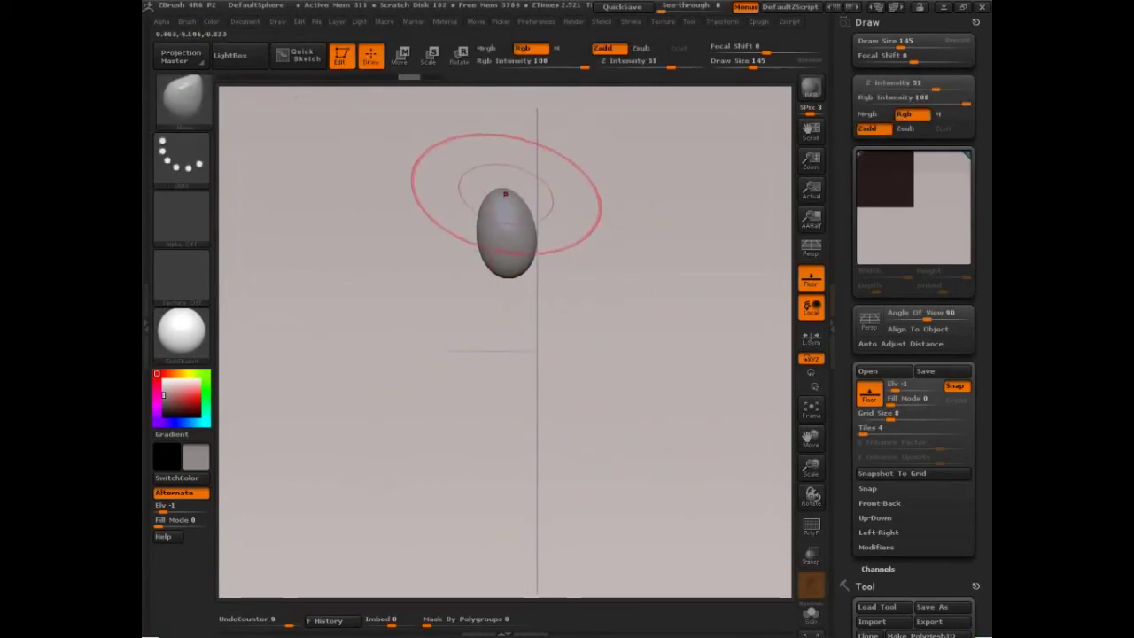
- Tilt the top of the egg backward with the Move brush in side view, and illustrate the stroke with temporary green circles and an arrow
{"action": "left_click_drag", "start_coordinate": [506, 194], "coordinate": [540, 192]}
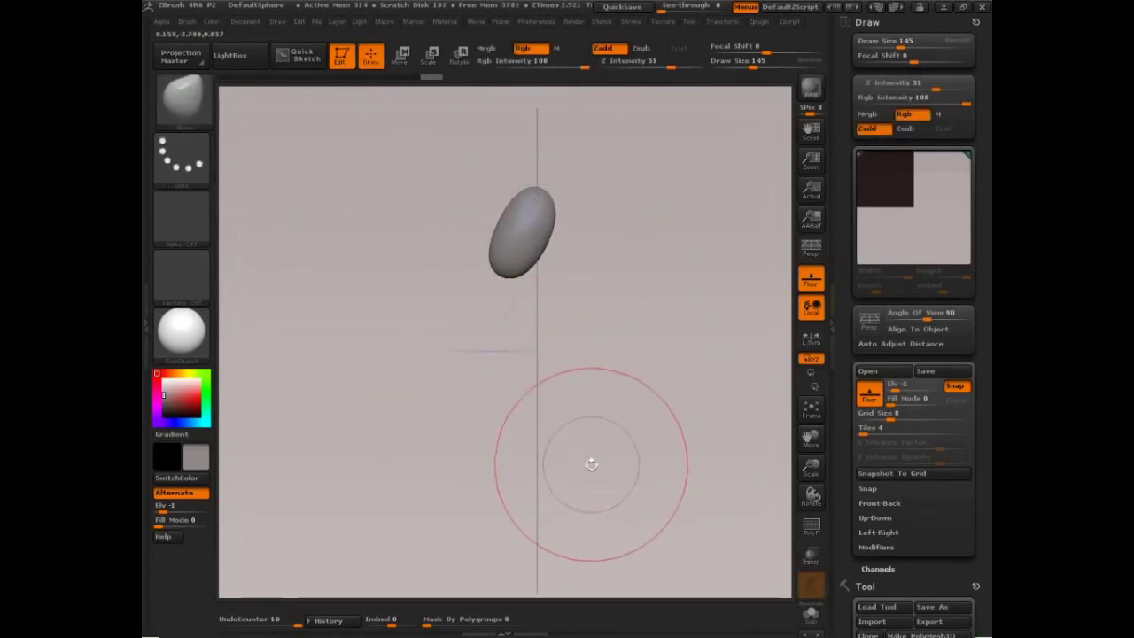
{"action": "key", "text": "ctrl+shift"}
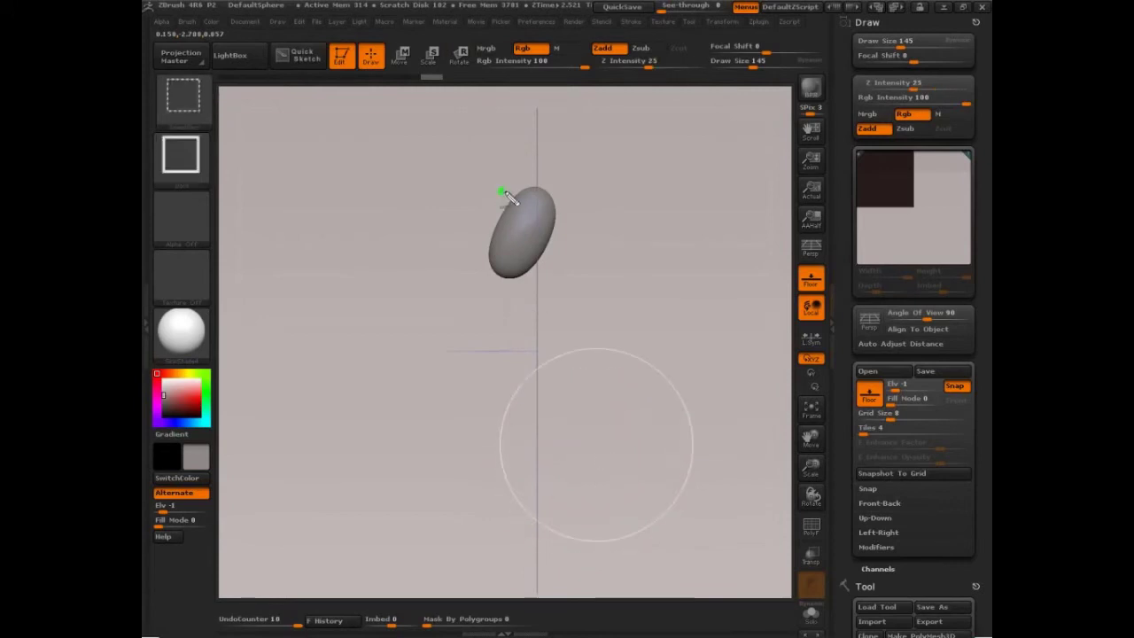
{"action": "mouse_move", "coordinate": [505, 191]}
{"action": "left_mouse_down", "text": "ctrl+shift"}
{"action": "mouse_move", "coordinate": [571, 186]}
{"action": "mouse_move", "coordinate": [578, 197]}
{"action": "mouse_move", "coordinate": [464, 141]}
{"action": "mouse_move", "coordinate": [383, 220]}
{"action": "left_mouse_up", "text": "ctrl+shift"}
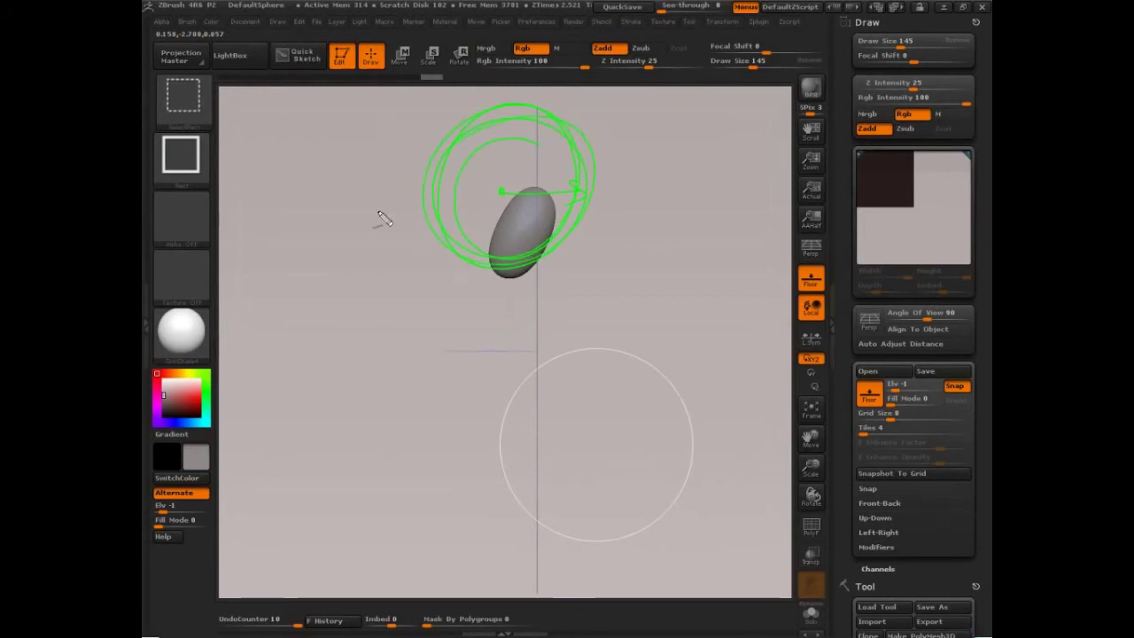
{"action": "key", "text": "Escape"}
- Widen and lengthen the lower part of the egg in front view with the Move brush, and mark its width with temporary green lines
{"action": "mouse_move", "coordinate": [663, 387]}
{"action": "left_mouse_down"}
{"action": "mouse_move", "coordinate": [662, 413]}
{"action": "mouse_move", "coordinate": [714, 414]}
{"action": "left_mouse_up"}
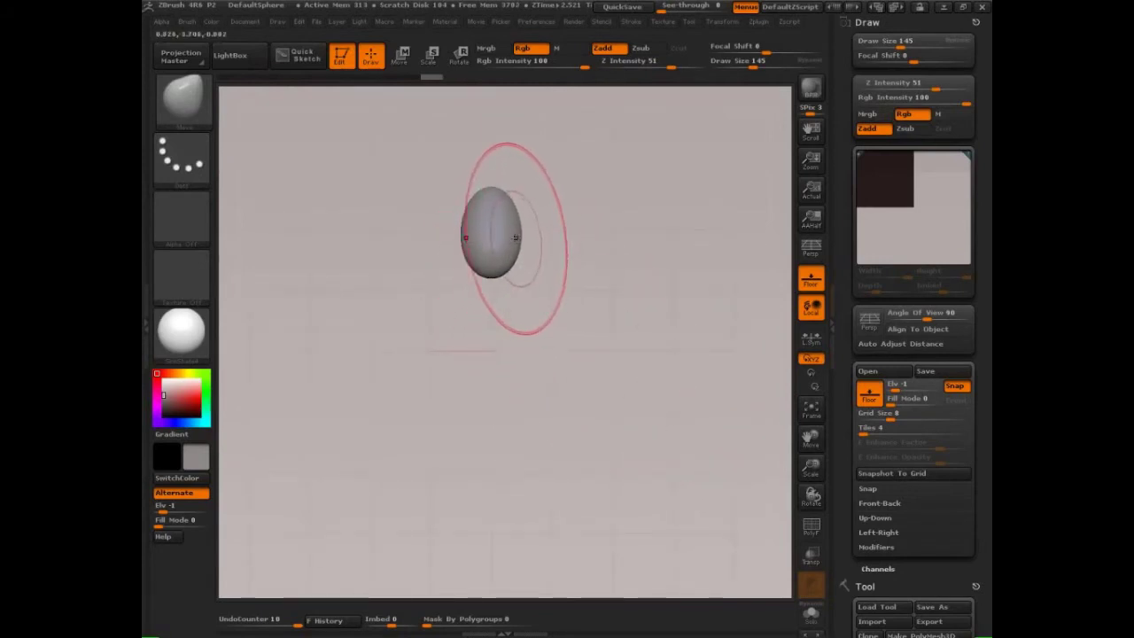
{"action": "mouse_move", "coordinate": [517, 237]}
{"action": "left_mouse_down"}
{"action": "mouse_move", "coordinate": [535, 241]}
{"action": "mouse_move", "coordinate": [513, 283]}
{"action": "left_mouse_up"}
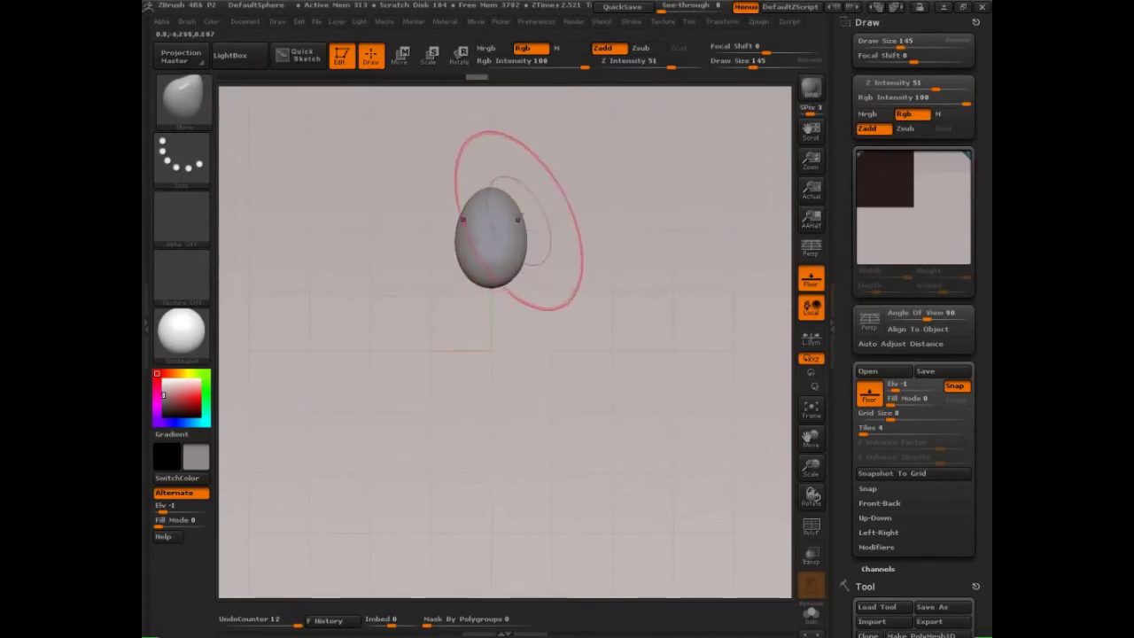
{"action": "left_click_drag", "start_coordinate": [506, 195], "coordinate": [505, 195]}
{"action": "mouse_move", "coordinate": [455, 245]}
{"action": "left_mouse_down", "text": "ctrl+shift"}
{"action": "mouse_move", "coordinate": [520, 250]}
{"action": "mouse_move", "coordinate": [479, 231]}
{"action": "mouse_move", "coordinate": [533, 215]}
{"action": "left_mouse_up", "text": "ctrl+shift"}
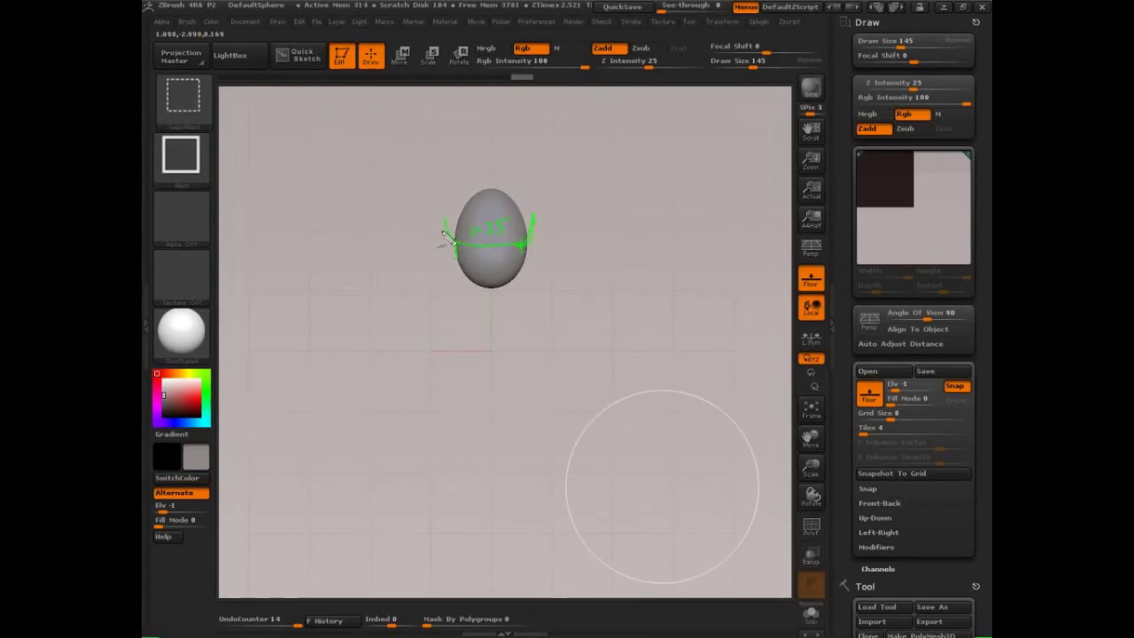
{"action": "left_click_drag", "start_coordinate": [443, 221], "coordinate": [457, 243]}
{"action": "key", "text": "Escape"}
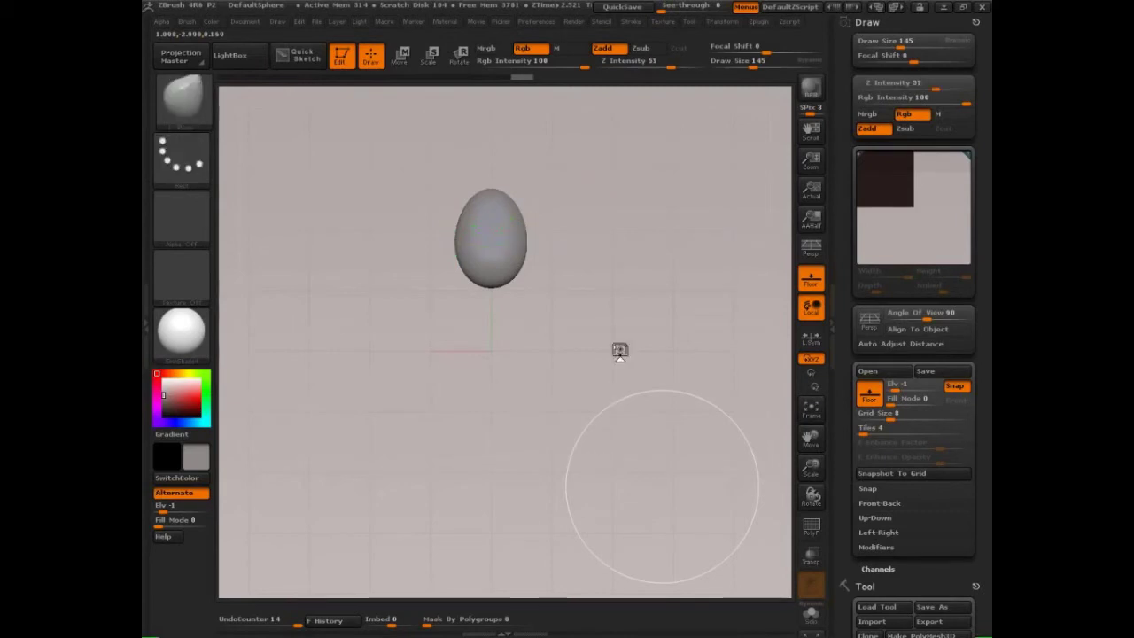
- Broaden the egg's lower sides slightly with the Move brush, tracing the rib cage outline, sternum and lower arch in temporary green annotations
{"action": "mouse_move", "coordinate": [618, 356]}
{"action": "left_mouse_down"}
{"action": "mouse_move", "coordinate": [633, 364]}
{"action": "mouse_move", "coordinate": [640, 397]}
{"action": "left_mouse_up"}
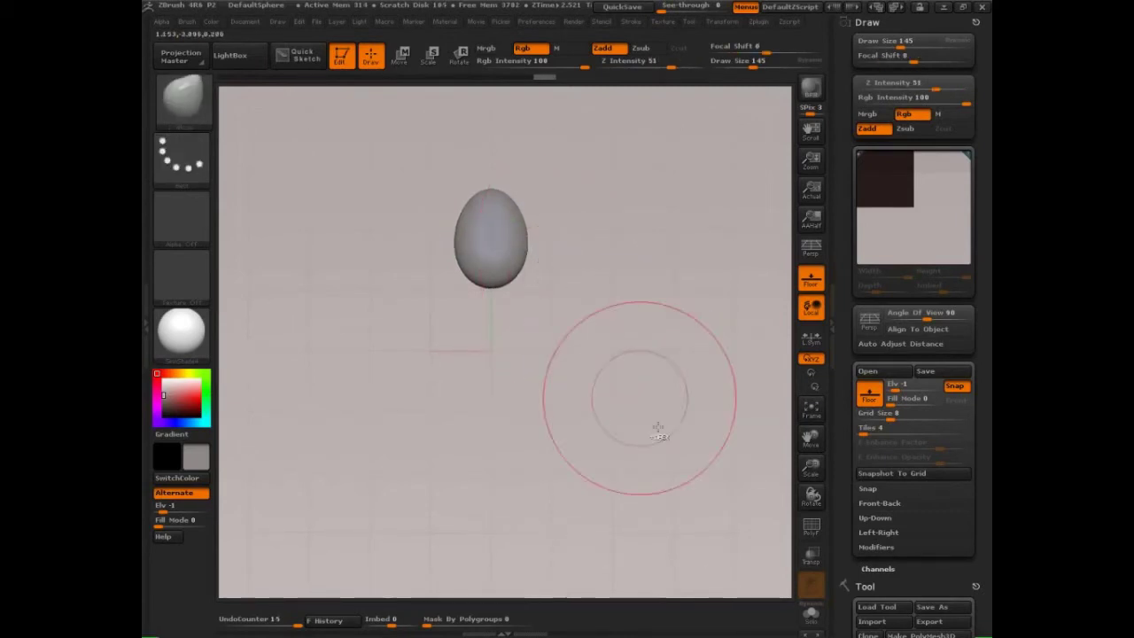
{"action": "key", "text": "ctrl+shift+d"}
{"action": "mouse_move", "coordinate": [454, 264]}
{"action": "left_mouse_down", "text": "ctrl+shift"}
{"action": "mouse_move", "coordinate": [481, 198]}
{"action": "mouse_move", "coordinate": [459, 277]}
{"action": "mouse_move", "coordinate": [469, 295]}
{"action": "mouse_move", "coordinate": [476, 271]}
{"action": "mouse_move", "coordinate": [532, 276]}
{"action": "mouse_move", "coordinate": [539, 257]}
{"action": "mouse_move", "coordinate": [514, 200]}
{"action": "mouse_move", "coordinate": [526, 215]}
{"action": "mouse_move", "coordinate": [488, 198]}
{"action": "mouse_move", "coordinate": [501, 197]}
{"action": "mouse_move", "coordinate": [496, 262]}
{"action": "left_mouse_up", "text": "ctrl+shift"}
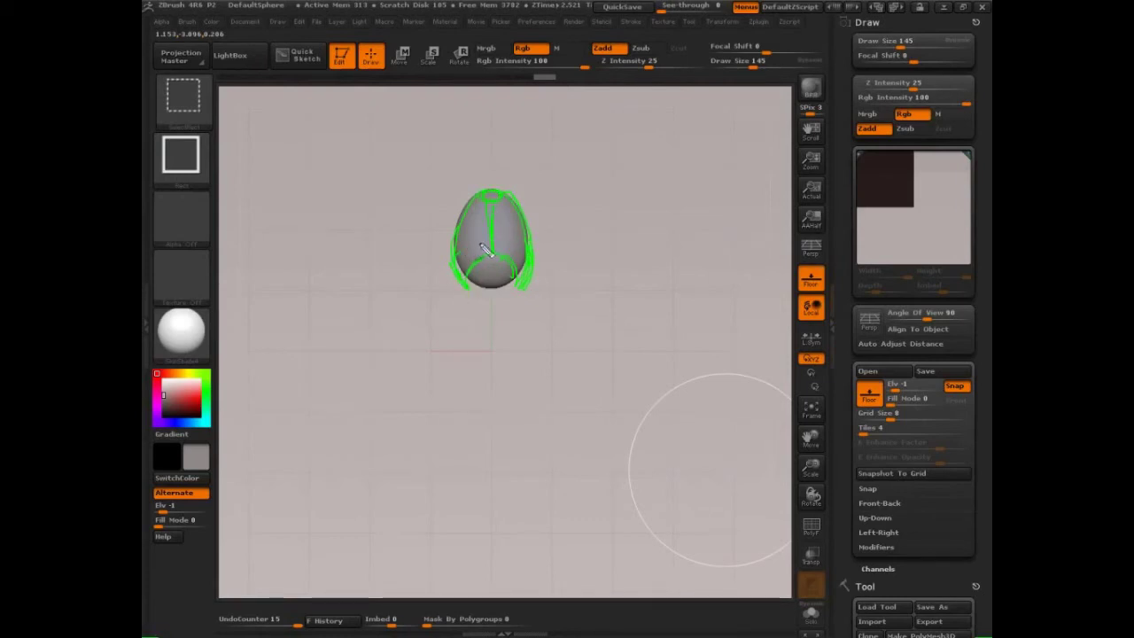
{"action": "key", "text": "Escape"}
{"action": "left_click_drag", "start_coordinate": [520, 270], "coordinate": [523, 273]}
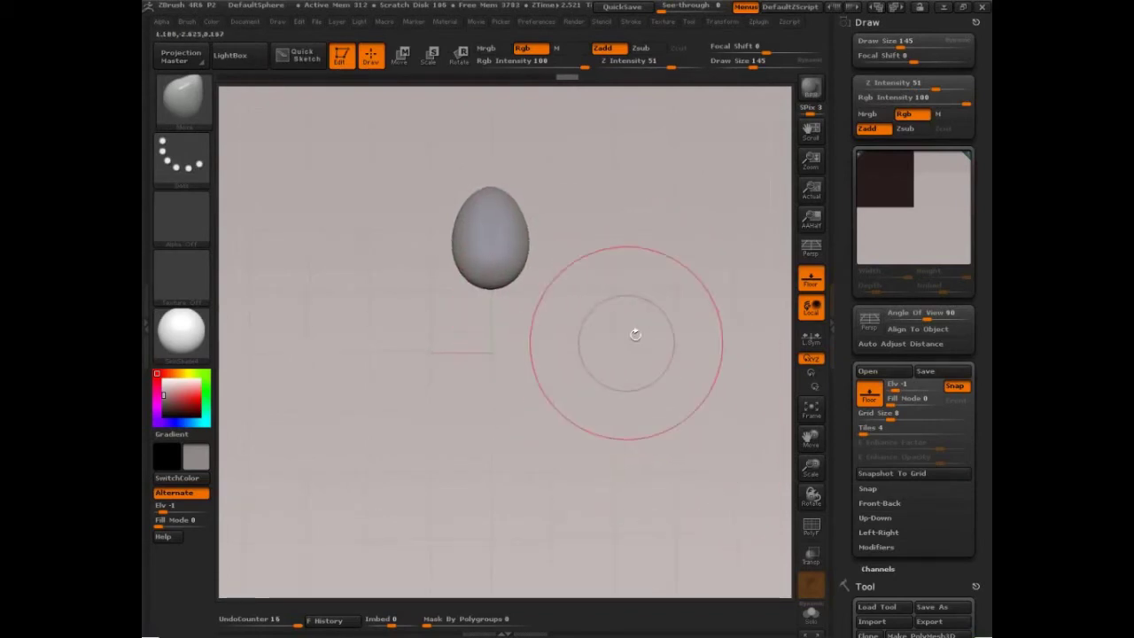
- Choose the InsertSphere brush, delete the lower subdivision levels, and insert a small sphere at the top of the egg for the neck
{"action": "mouse_move", "coordinate": [633, 328]}
{"action": "left_mouse_down"}
{"action": "mouse_move", "coordinate": [613, 283]}
{"action": "mouse_move", "coordinate": [629, 263]}
{"action": "mouse_move", "coordinate": [630, 307]}
{"action": "mouse_move", "coordinate": [628, 274]}
{"action": "mouse_move", "coordinate": [666, 313]}
{"action": "left_mouse_up"}
{"action": "left_click", "coordinate": [495, 226]}
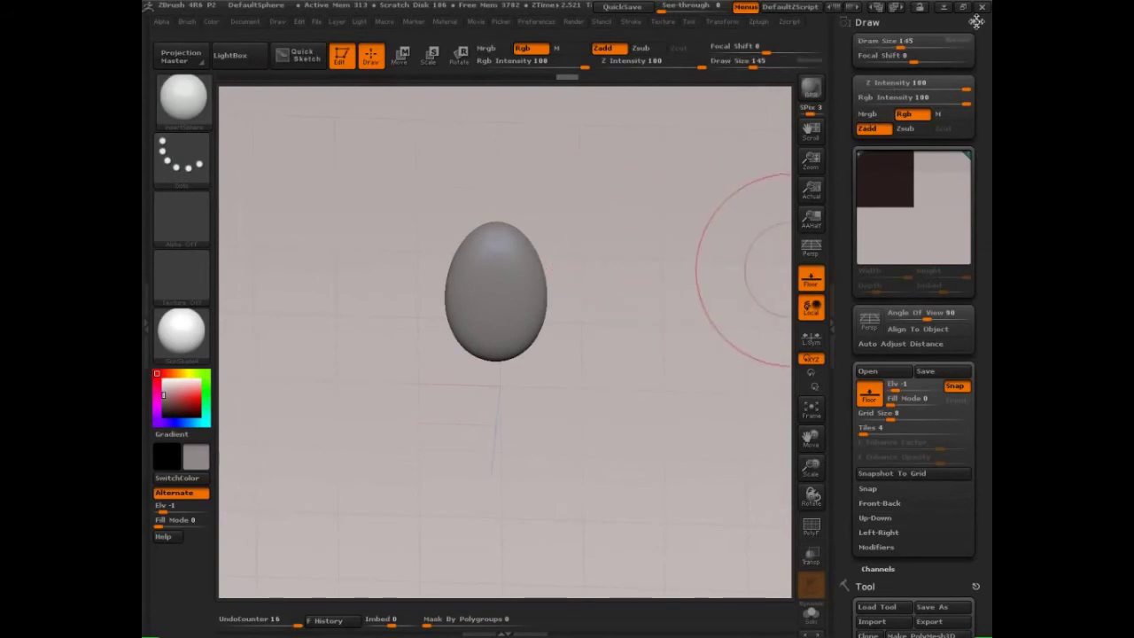
{"action": "left_click_drag", "start_coordinate": [975, 21], "coordinate": [646, 104]}
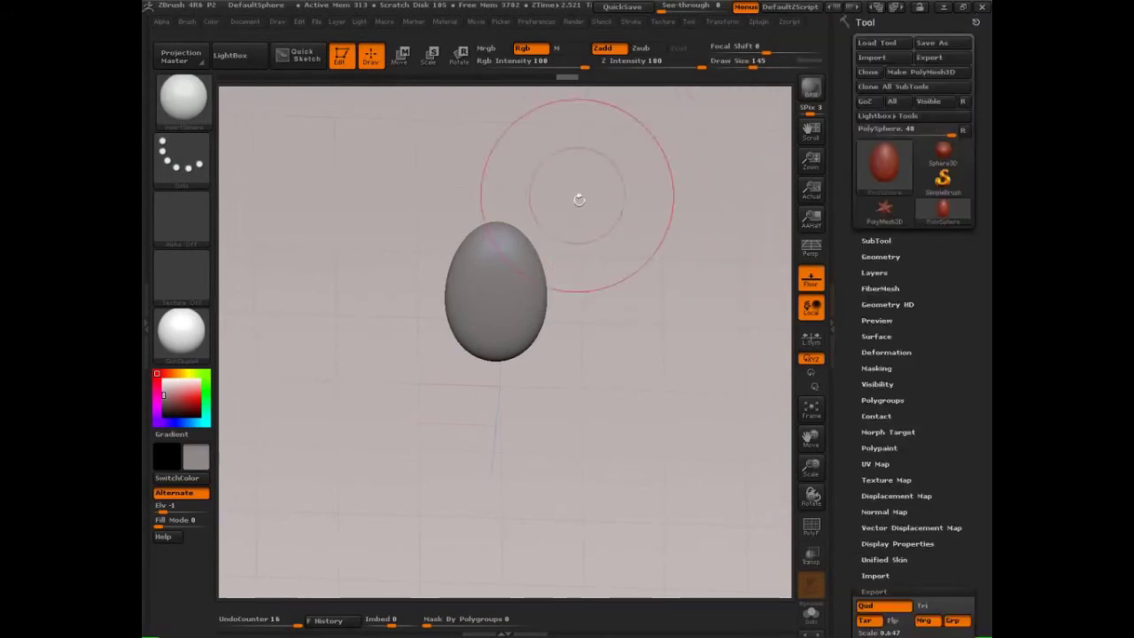
{"action": "left_click", "coordinate": [881, 256]}
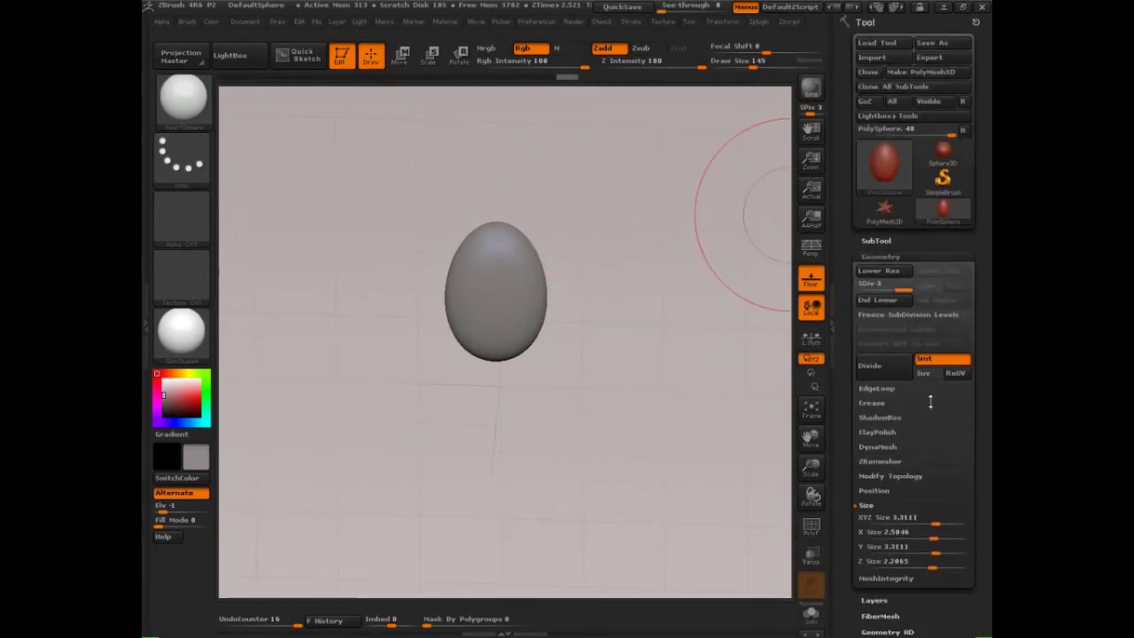
{"action": "left_click", "coordinate": [893, 302]}
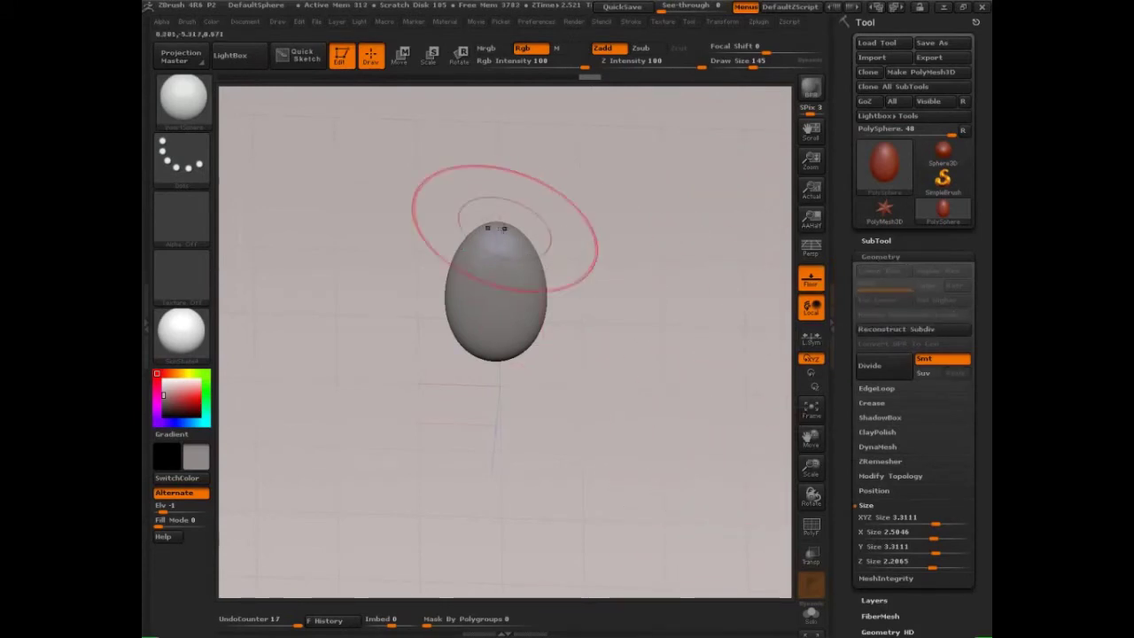
{"action": "left_click_drag", "start_coordinate": [501, 228], "coordinate": [510, 243]}
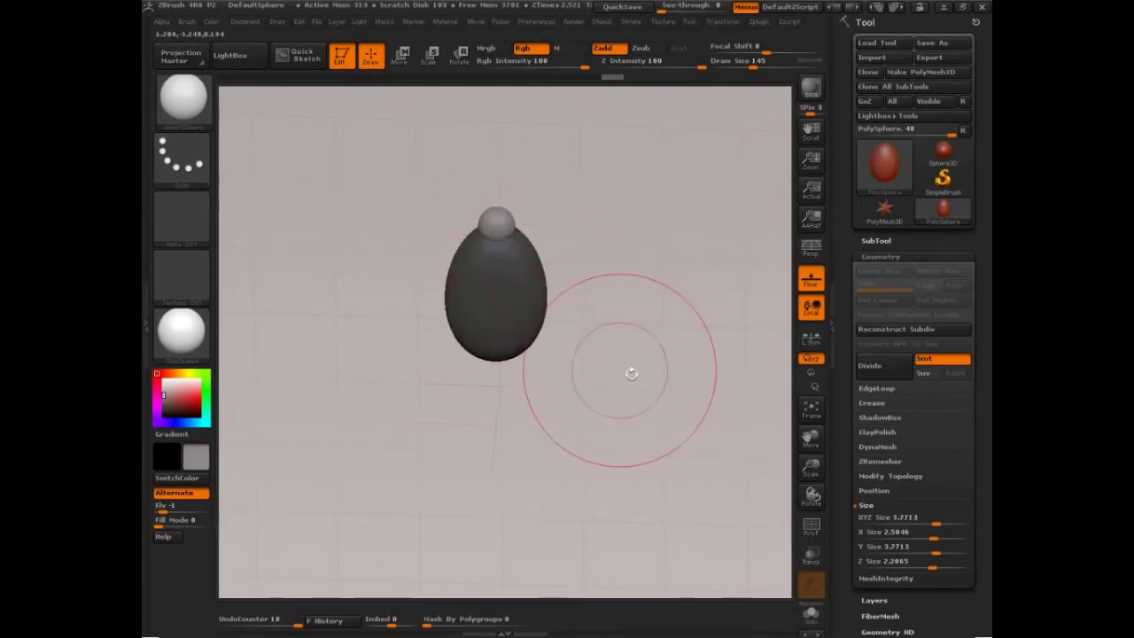
- Stretch the small neck sphere upward and down into the rib cage with the Move brush in front view
{"action": "left_click_drag", "start_coordinate": [630, 373], "coordinate": [662, 342]}
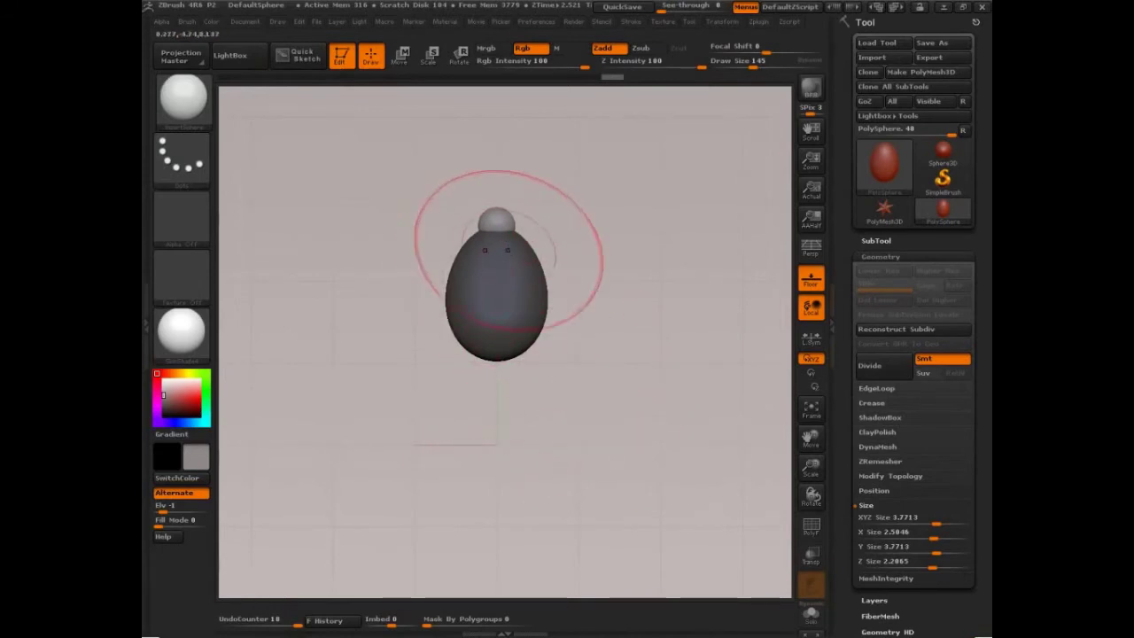
{"action": "key", "text": "b"}
{"action": "key", "text": "m"}
{"action": "key", "text": "v"}
{"action": "mouse_move", "coordinate": [497, 240]}
{"action": "left_mouse_down"}
{"action": "mouse_move", "coordinate": [497, 182]}
{"action": "mouse_move", "coordinate": [484, 265]}
{"action": "mouse_move", "coordinate": [491, 250]}
{"action": "left_mouse_up"}
- Draw green upward and downward arrows over and beside the neck to show the pulling directions
{"action": "key", "text": "ctrl+shift+d"}
{"action": "left_click_drag", "start_coordinate": [505, 205], "coordinate": [501, 142]}
{"action": "left_click_drag", "start_coordinate": [492, 158], "coordinate": [506, 153]}
{"action": "left_click_drag", "start_coordinate": [514, 248], "coordinate": [518, 298]}
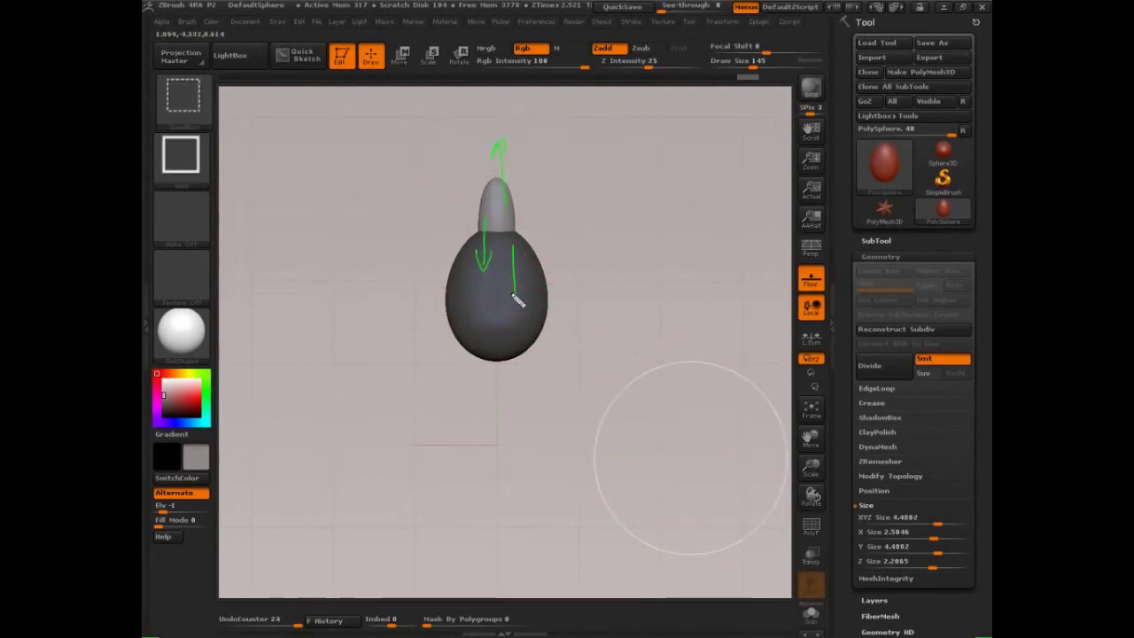
{"action": "left_click_drag", "start_coordinate": [530, 213], "coordinate": [525, 147]}
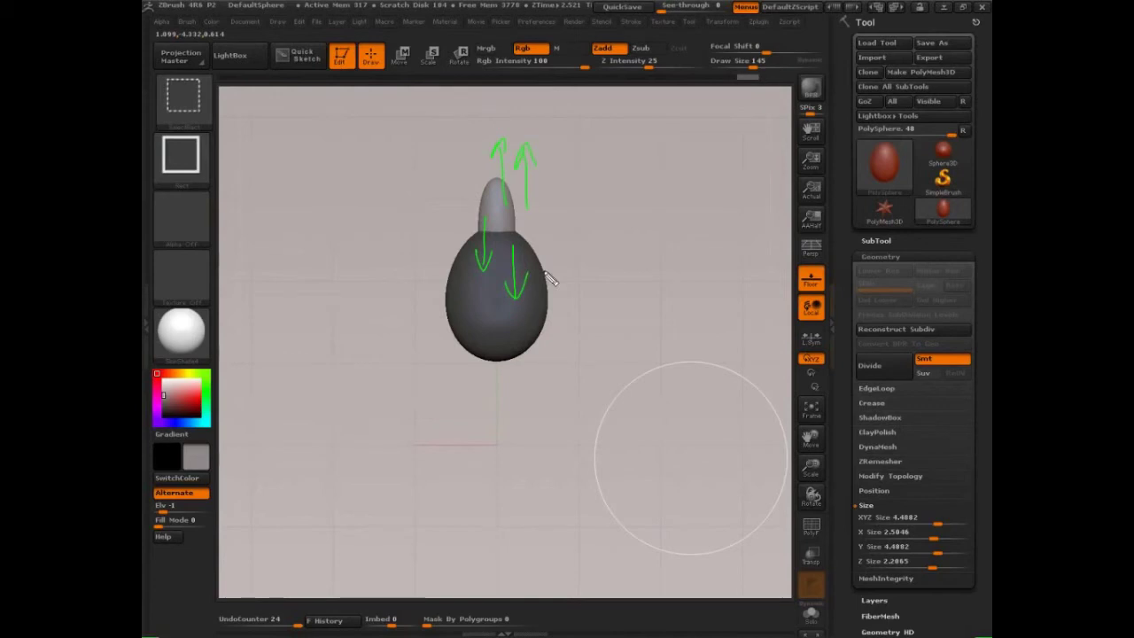
- Circle the Draw Size setting in green, draw progressively longer vertical strokes beside the neck, and clear the annotations
{"action": "mouse_move", "coordinate": [800, 62]}
{"action": "left_mouse_down"}
{"action": "mouse_move", "coordinate": [729, 52]}
{"action": "mouse_move", "coordinate": [794, 73]}
{"action": "left_mouse_up"}
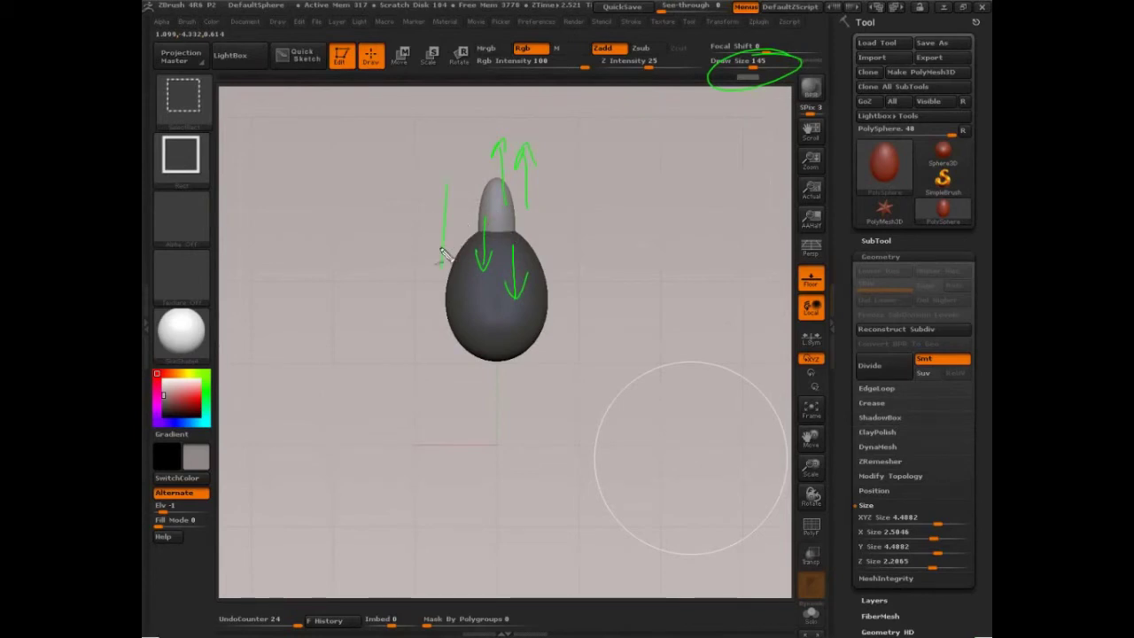
{"action": "mouse_move", "coordinate": [445, 254]}
{"action": "left_mouse_down"}
{"action": "mouse_move", "coordinate": [418, 299]}
{"action": "mouse_move", "coordinate": [393, 212]}
{"action": "mouse_move", "coordinate": [395, 394]}
{"action": "mouse_move", "coordinate": [354, 346]}
{"action": "left_mouse_up"}
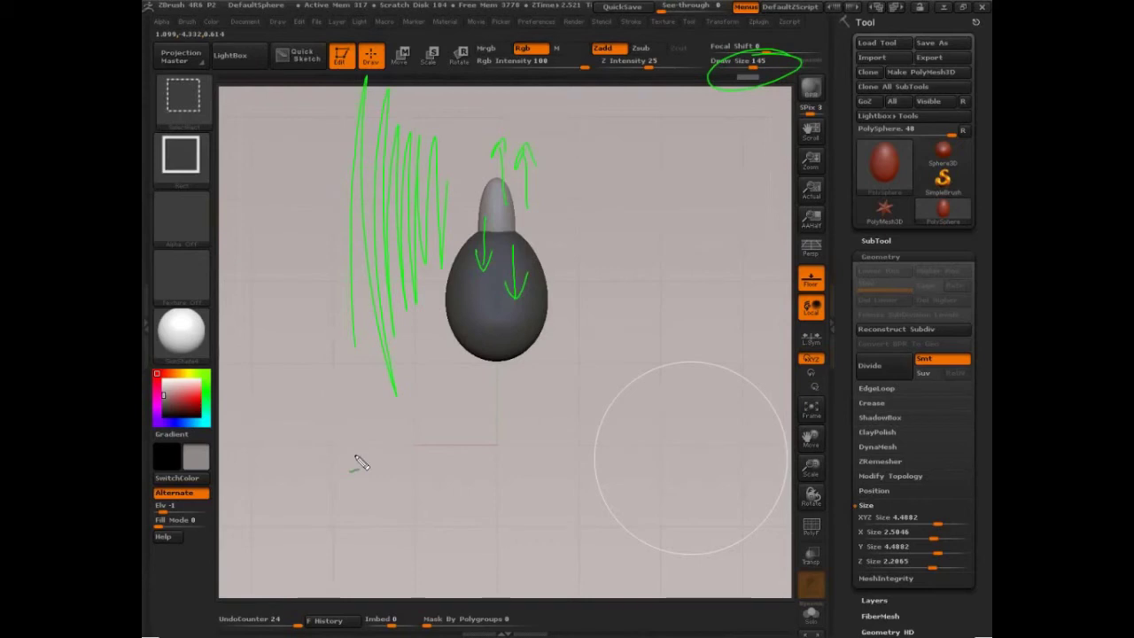
{"action": "key", "text": "Escape"}
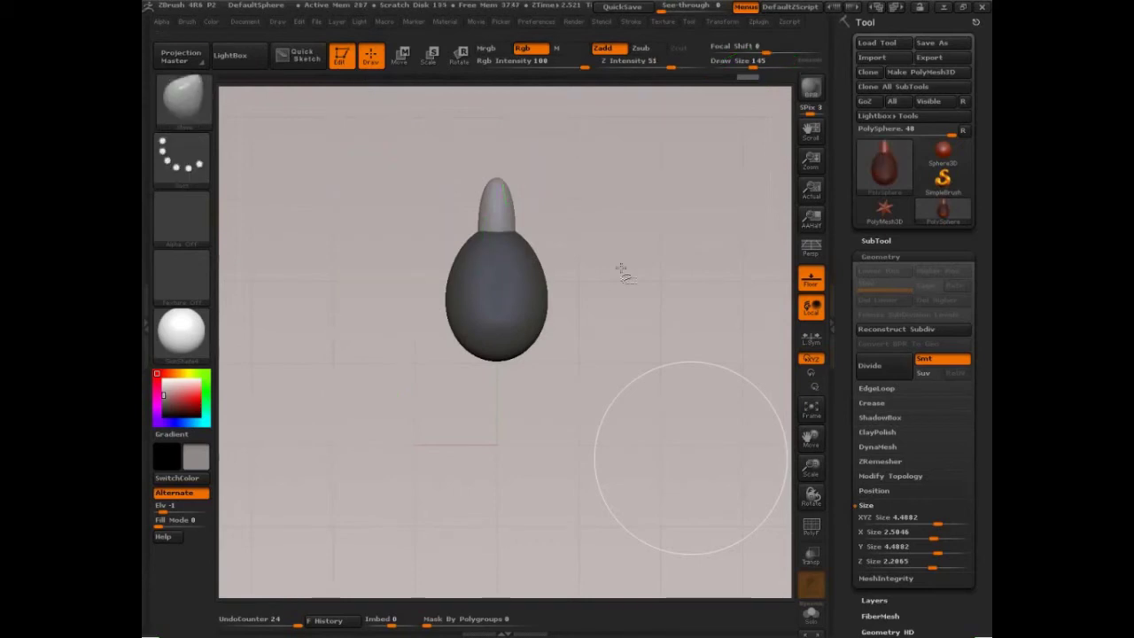
- Extend the neck slightly upward with the Move brush, and insert a larger sphere on its tip for the head with InsertSphere
{"action": "left_click_drag", "start_coordinate": [496, 184], "coordinate": [497, 172]}
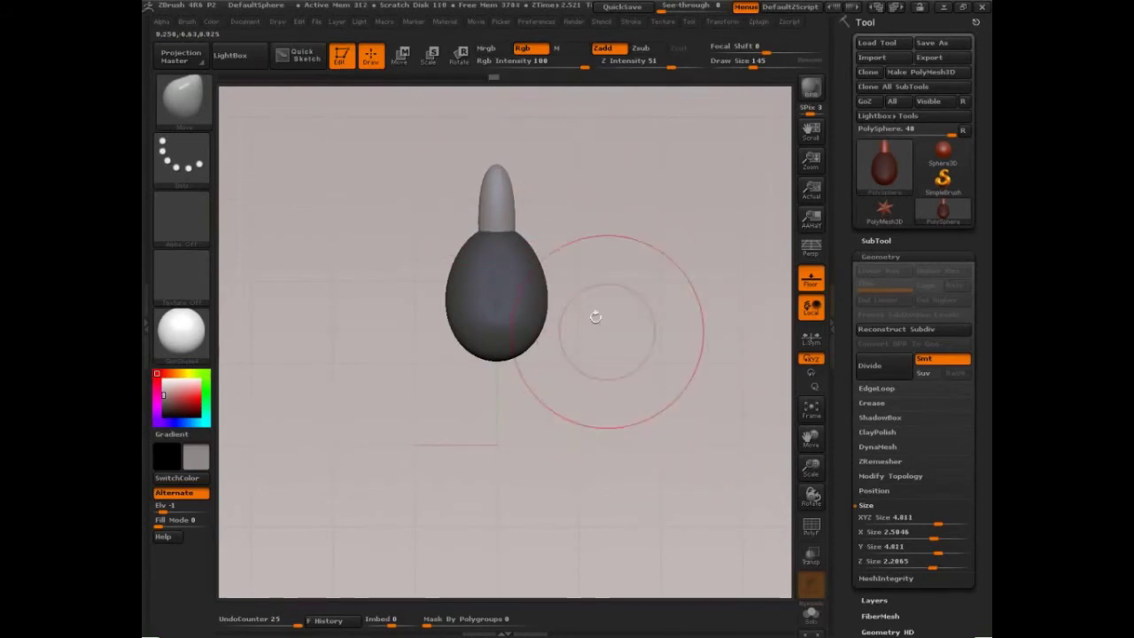
{"action": "key", "text": "b"}
{"action": "key", "text": "i"}
{"action": "key", "text": "s"}
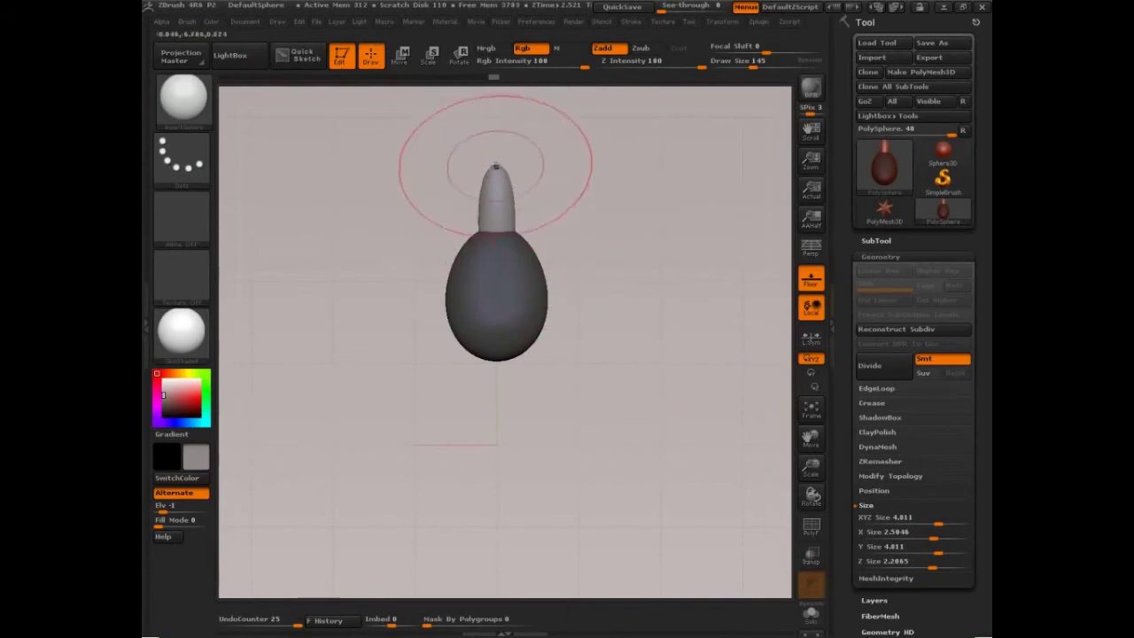
{"action": "mouse_move", "coordinate": [497, 166]}
{"action": "left_mouse_down"}
{"action": "mouse_move", "coordinate": [511, 197]}
{"action": "mouse_move", "coordinate": [542, 168]}
{"action": "left_mouse_up"}
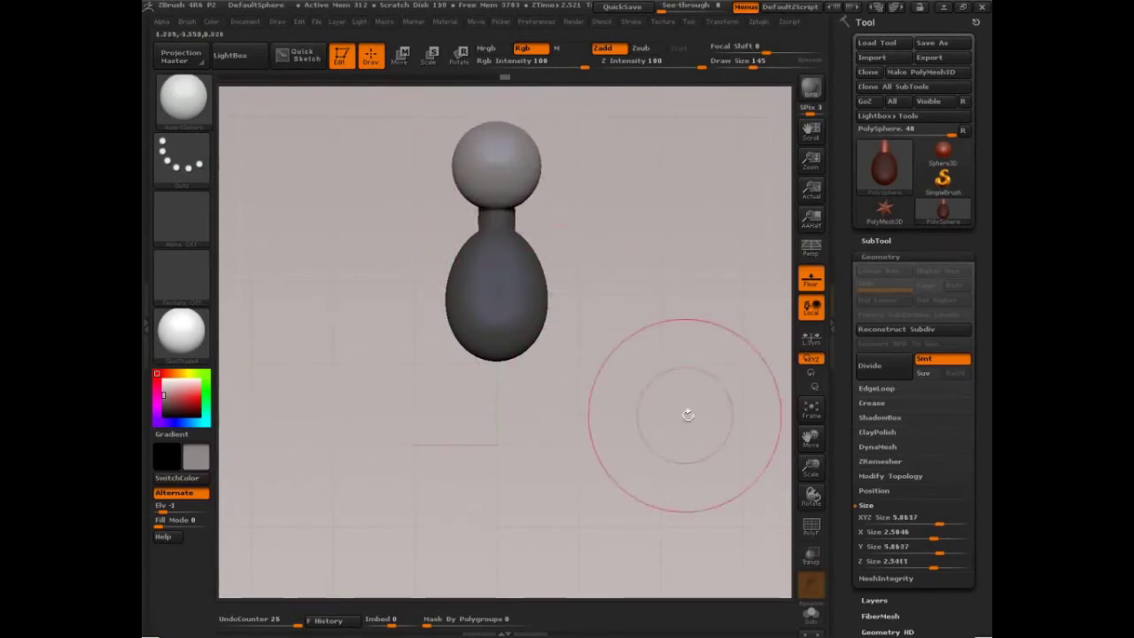
- Mark the bottom and top of the head sphere with green horizontal lines, and clear them
{"action": "key", "text": "ctrl+shift"}
{"action": "left_click_drag", "start_coordinate": [491, 212], "coordinate": [515, 212]}
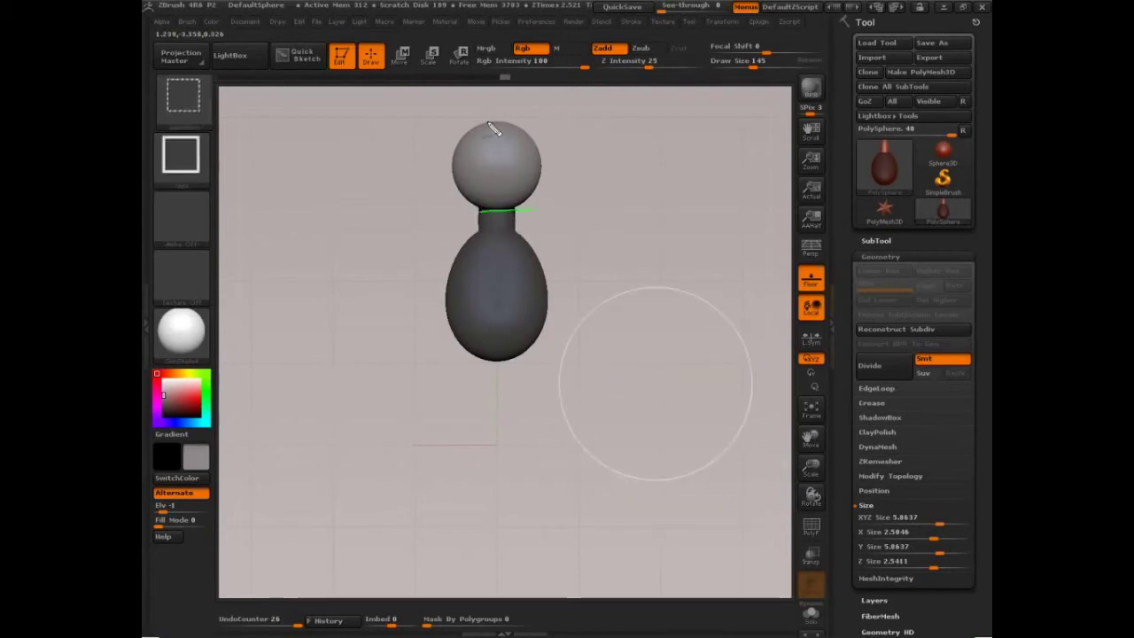
{"action": "left_click_drag", "start_coordinate": [487, 119], "coordinate": [544, 118]}
{"action": "key", "text": "Escape"}
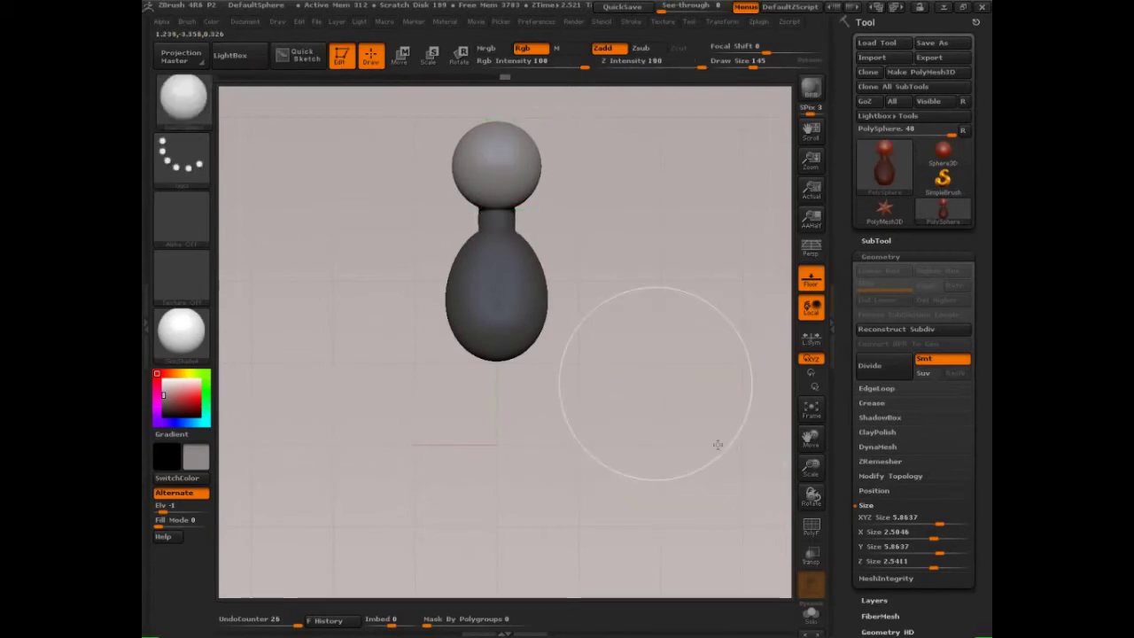
{"action": "key", "text": "ctrl+shift"}
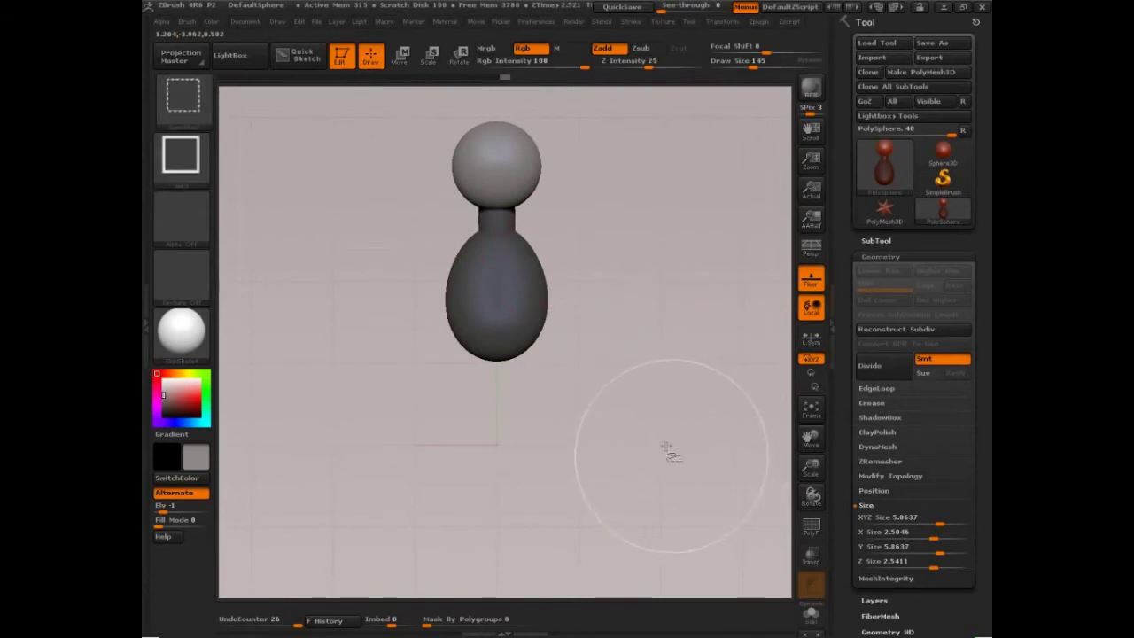
- Outline the neck and rib cage in green, label them "Masked" and the head "Not", and clear the annotations
{"action": "mouse_move", "coordinate": [486, 215]}
{"action": "left_mouse_down"}
{"action": "mouse_move", "coordinate": [479, 232]}
{"action": "mouse_move", "coordinate": [536, 341]}
{"action": "mouse_move", "coordinate": [521, 220]}
{"action": "mouse_move", "coordinate": [488, 279]}
{"action": "mouse_move", "coordinate": [501, 228]}
{"action": "mouse_move", "coordinate": [506, 325]}
{"action": "mouse_move", "coordinate": [551, 270]}
{"action": "left_mouse_up"}
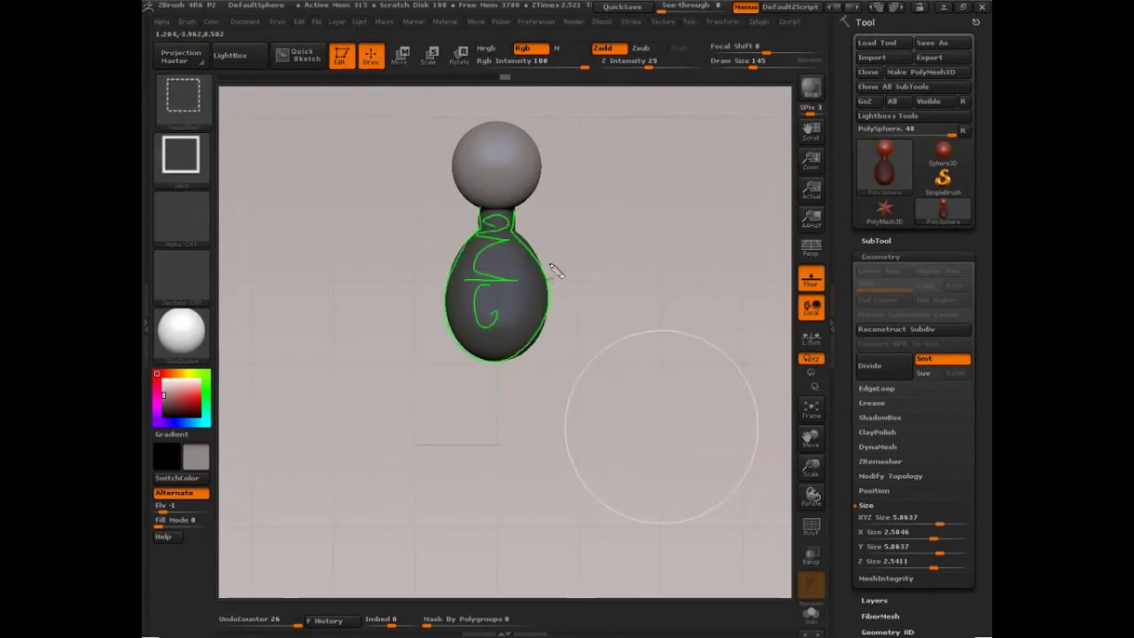
{"action": "left_click_drag", "start_coordinate": [584, 228], "coordinate": [618, 209]}
{"action": "mouse_move", "coordinate": [635, 168]}
{"action": "left_mouse_down"}
{"action": "mouse_move", "coordinate": [656, 184]}
{"action": "mouse_move", "coordinate": [605, 149]}
{"action": "mouse_move", "coordinate": [553, 158]}
{"action": "mouse_move", "coordinate": [612, 114]}
{"action": "left_mouse_up"}
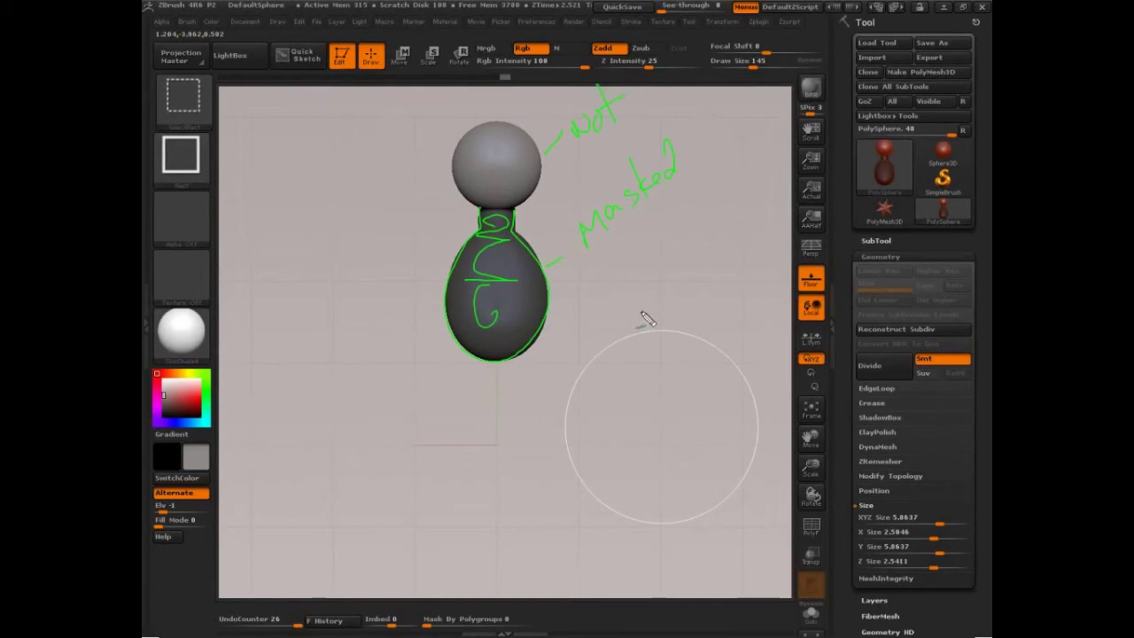
{"action": "key", "text": "Escape"}
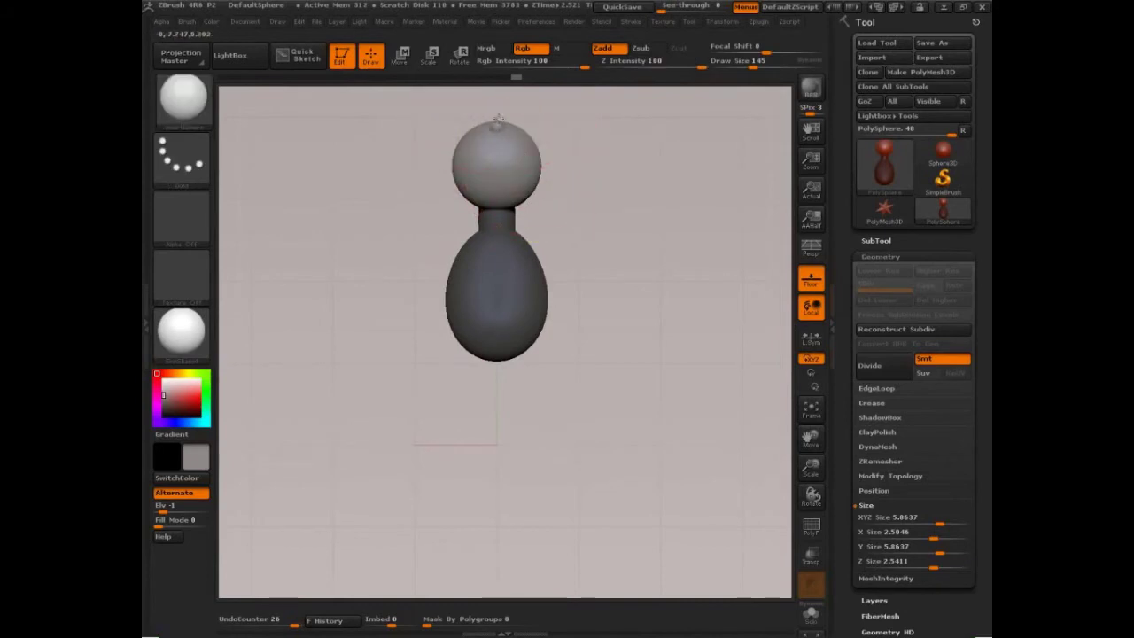
- Raise the unmasked head sphere slightly on the neck by nudging its underside upward with the Move brush
{"action": "key", "text": "ctrl+z"}
{"action": "left_click_drag", "start_coordinate": [498, 119], "coordinate": [497, 119]}
{"action": "key", "text": "b"}
{"action": "key", "text": "m"}
{"action": "key", "text": "v"}
{"action": "left_click_drag", "start_coordinate": [495, 212], "coordinate": [495, 201]}
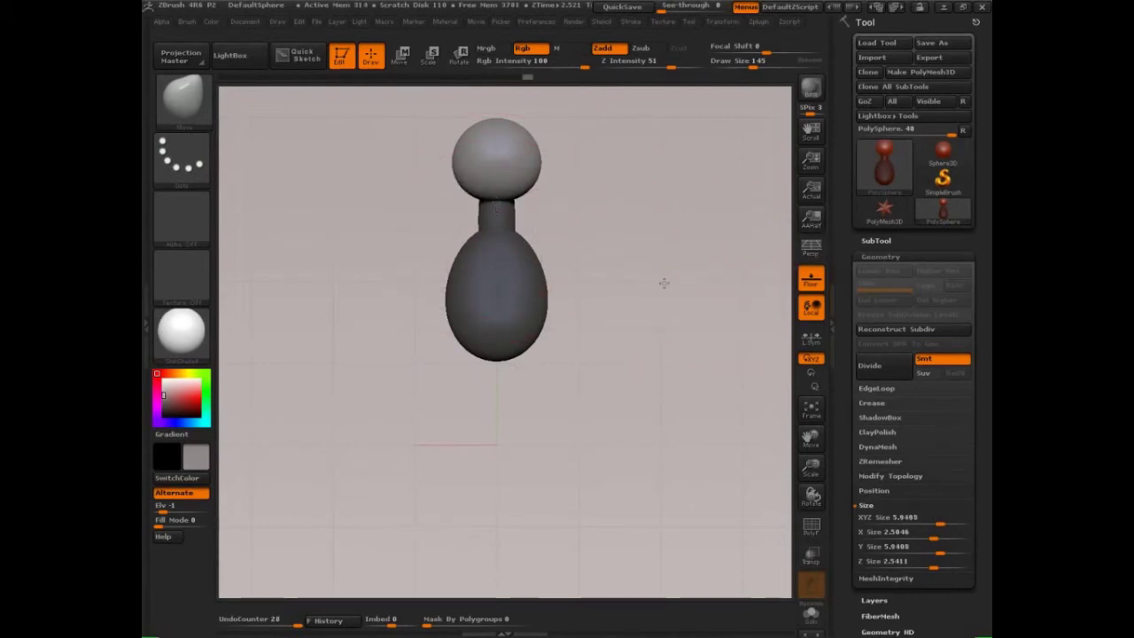
- Box the head in green, label it "1 head", mark its width with outward arrows above, and clear the annotations
{"action": "left_click_drag", "start_coordinate": [665, 283], "coordinate": [653, 292]}
{"action": "left_click_drag", "start_coordinate": [653, 292], "coordinate": [662, 296]}
{"action": "mouse_move", "coordinate": [620, 259]}
{"action": "left_mouse_down", "text": "alt"}
{"action": "mouse_move", "coordinate": [659, 303]}
{"action": "mouse_move", "coordinate": [690, 307]}
{"action": "left_mouse_up", "text": "alt"}
{"action": "mouse_move", "coordinate": [691, 308]}
{"action": "left_mouse_down", "text": "alt"}
{"action": "mouse_move", "coordinate": [691, 393]}
{"action": "mouse_move", "coordinate": [678, 330]}
{"action": "left_mouse_up", "text": "alt"}
{"action": "key", "text": "ctrl+shift+d"}
{"action": "mouse_move", "coordinate": [377, 170]}
{"action": "left_mouse_down"}
{"action": "mouse_move", "coordinate": [377, 317]}
{"action": "mouse_move", "coordinate": [544, 337]}
{"action": "mouse_move", "coordinate": [552, 228]}
{"action": "mouse_move", "coordinate": [390, 181]}
{"action": "mouse_move", "coordinate": [550, 264]}
{"action": "mouse_move", "coordinate": [582, 257]}
{"action": "left_mouse_up"}
{"action": "mouse_move", "coordinate": [607, 227]}
{"action": "left_mouse_down"}
{"action": "mouse_move", "coordinate": [610, 256]}
{"action": "mouse_move", "coordinate": [683, 261]}
{"action": "mouse_move", "coordinate": [685, 222]}
{"action": "left_mouse_up"}
{"action": "left_click_drag", "start_coordinate": [384, 144], "coordinate": [386, 160]}
{"action": "mouse_move", "coordinate": [520, 140]}
{"action": "left_mouse_down"}
{"action": "mouse_move", "coordinate": [550, 158]}
{"action": "mouse_move", "coordinate": [502, 156]}
{"action": "left_mouse_up"}
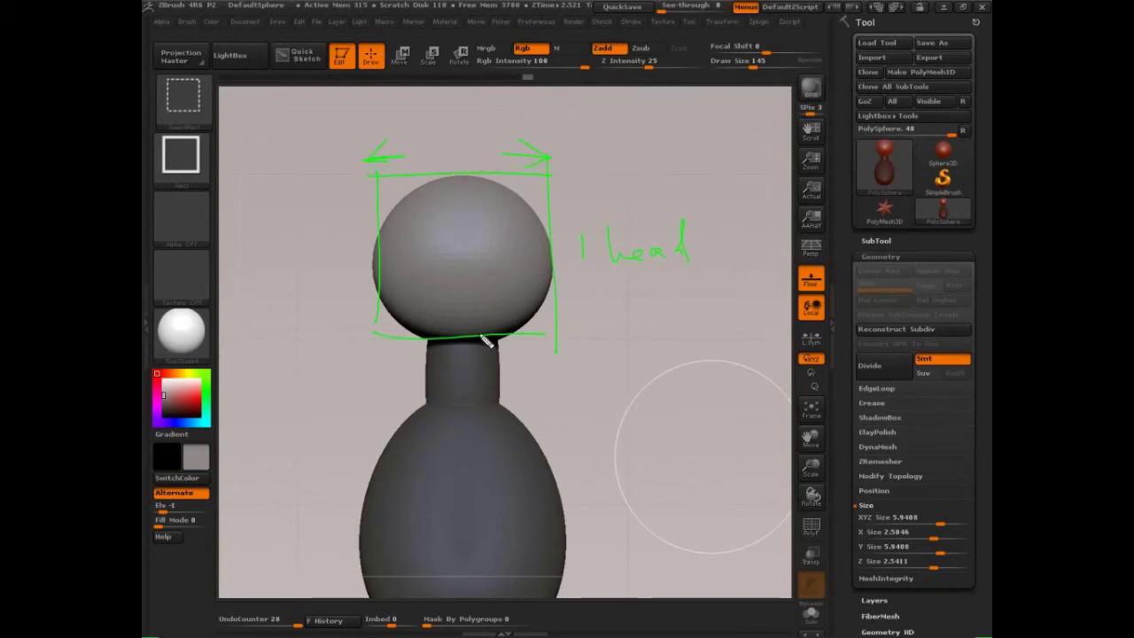
{"action": "left_click", "coordinate": [424, 158]}
{"action": "mouse_move", "coordinate": [435, 141]}
{"action": "left_mouse_down"}
{"action": "mouse_move", "coordinate": [460, 157]}
{"action": "mouse_move", "coordinate": [496, 123]}
{"action": "left_mouse_up"}
{"action": "key", "text": "Escape"}
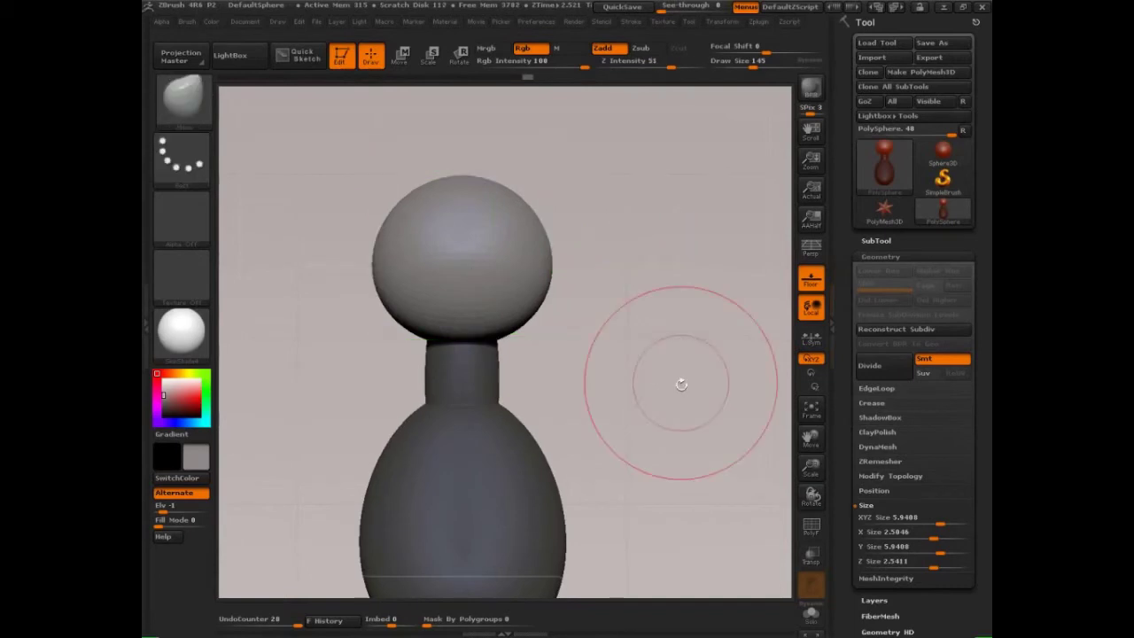
- Set the Move brush's draw size to 214 for shaping the side of the head sphere
{"action": "key", "text": "s"}
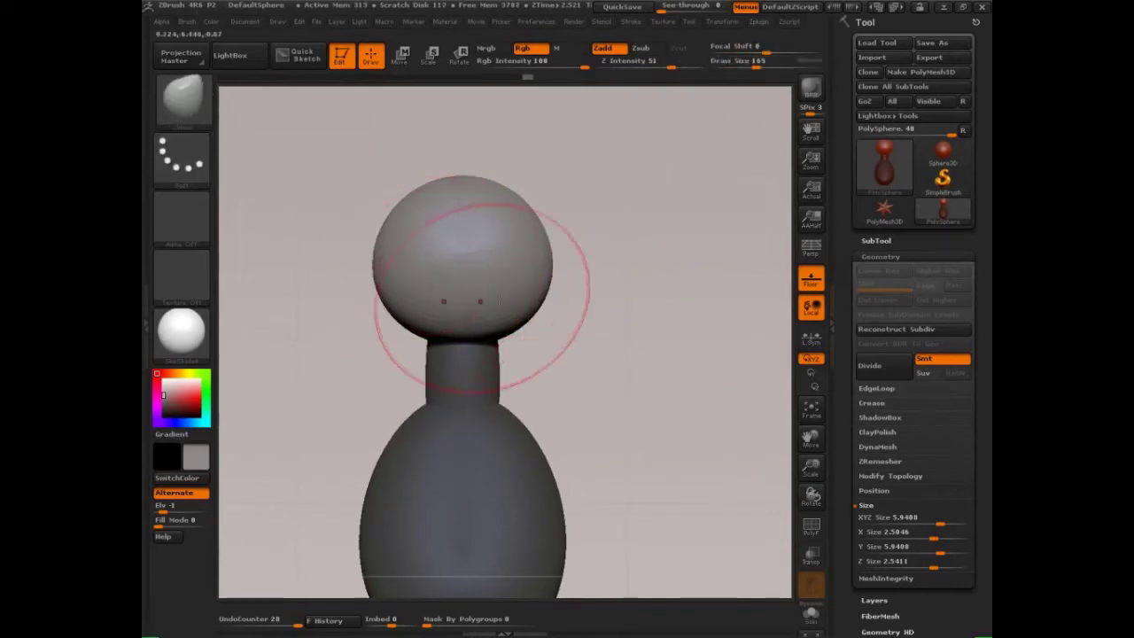
{"action": "key", "text": "s"}
{"action": "left_click_drag", "start_coordinate": [546, 273], "coordinate": [586, 263]}
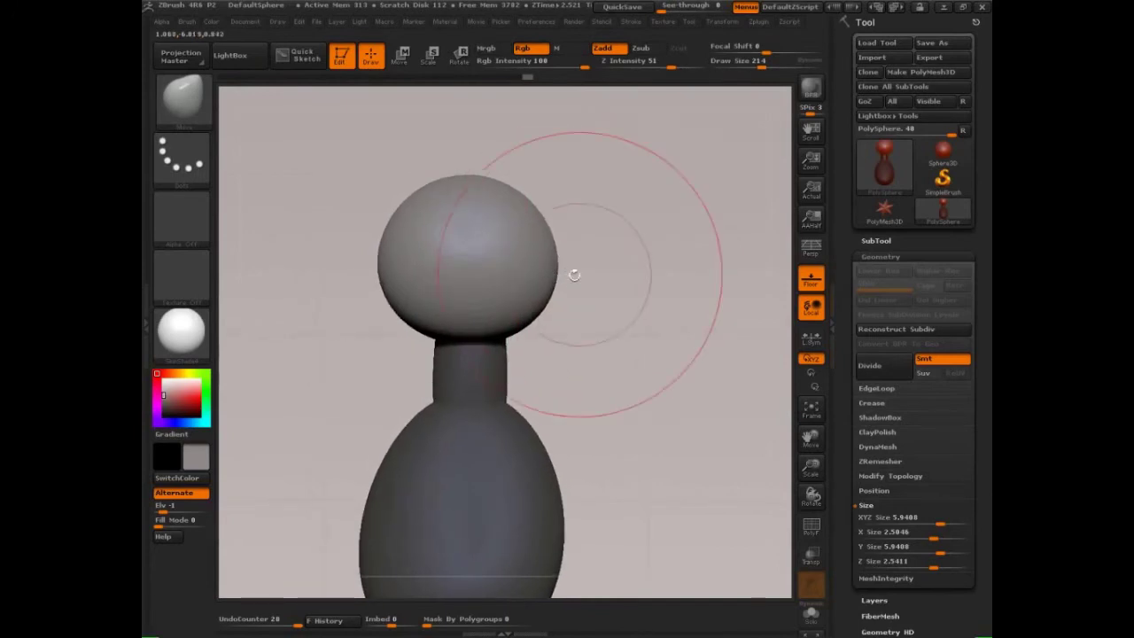
{"action": "key", "text": "ctrl+shift"}
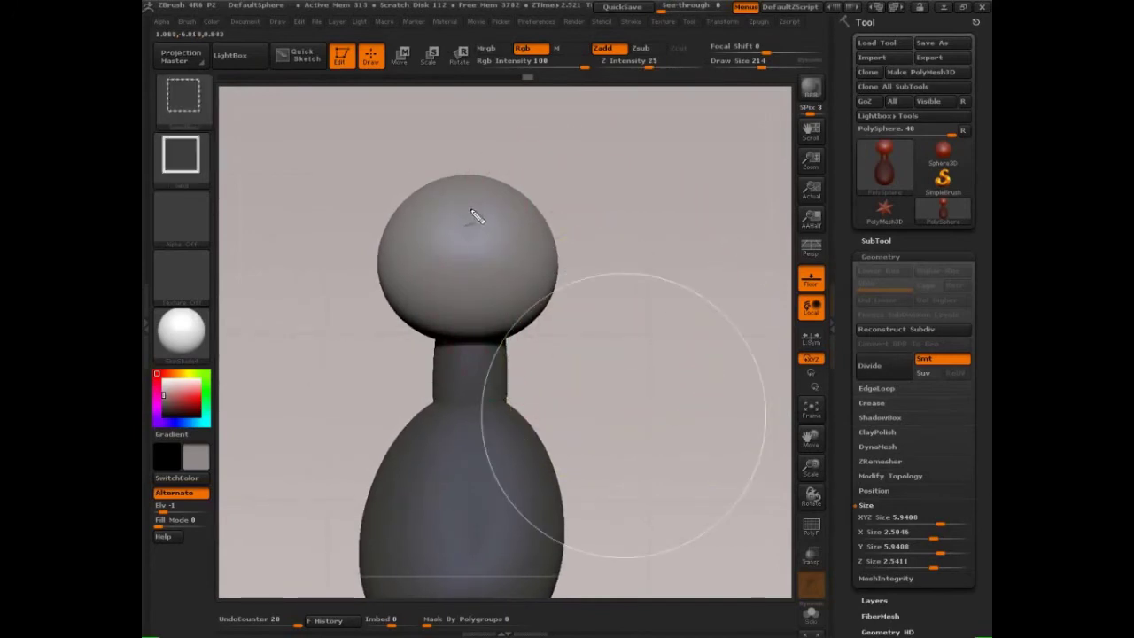
{"action": "mouse_move", "coordinate": [525, 225]}
{"action": "left_mouse_down"}
{"action": "mouse_move", "coordinate": [367, 241]}
{"action": "mouse_move", "coordinate": [367, 253]}
{"action": "left_mouse_up"}
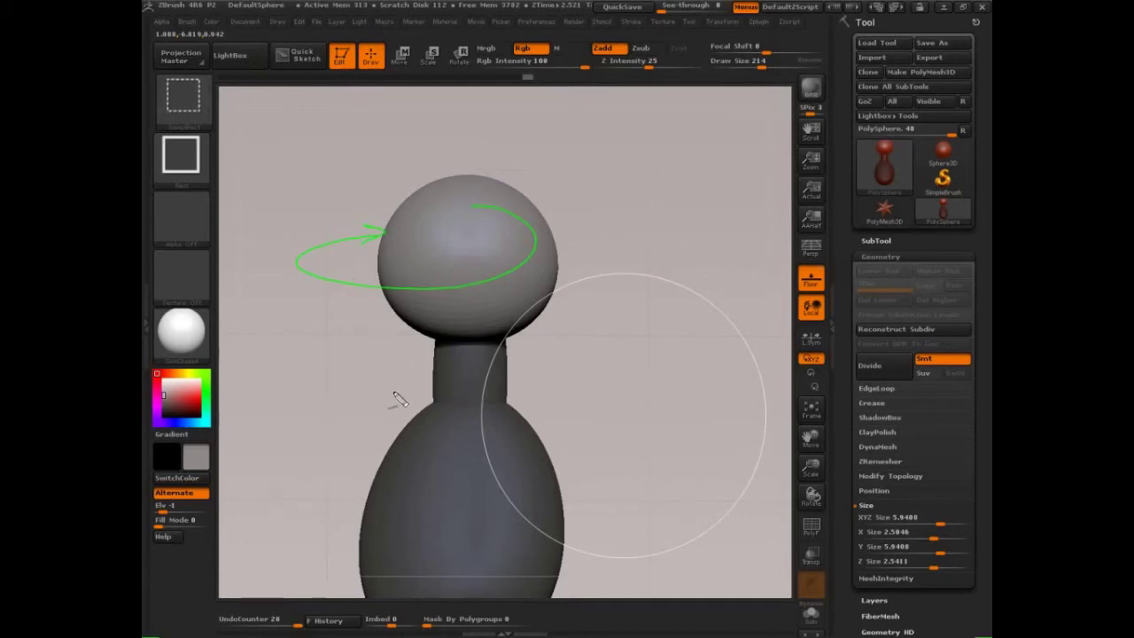
{"action": "mouse_move", "coordinate": [289, 207]}
{"action": "left_mouse_down"}
{"action": "mouse_move", "coordinate": [563, 228]}
{"action": "mouse_move", "coordinate": [575, 403]}
{"action": "mouse_move", "coordinate": [304, 393]}
{"action": "mouse_move", "coordinate": [321, 425]}
{"action": "mouse_move", "coordinate": [567, 448]}
{"action": "left_mouse_up"}
{"action": "mouse_move", "coordinate": [570, 296]}
{"action": "left_mouse_down"}
{"action": "mouse_move", "coordinate": [571, 452]}
{"action": "mouse_move", "coordinate": [710, 356]}
{"action": "left_mouse_up"}
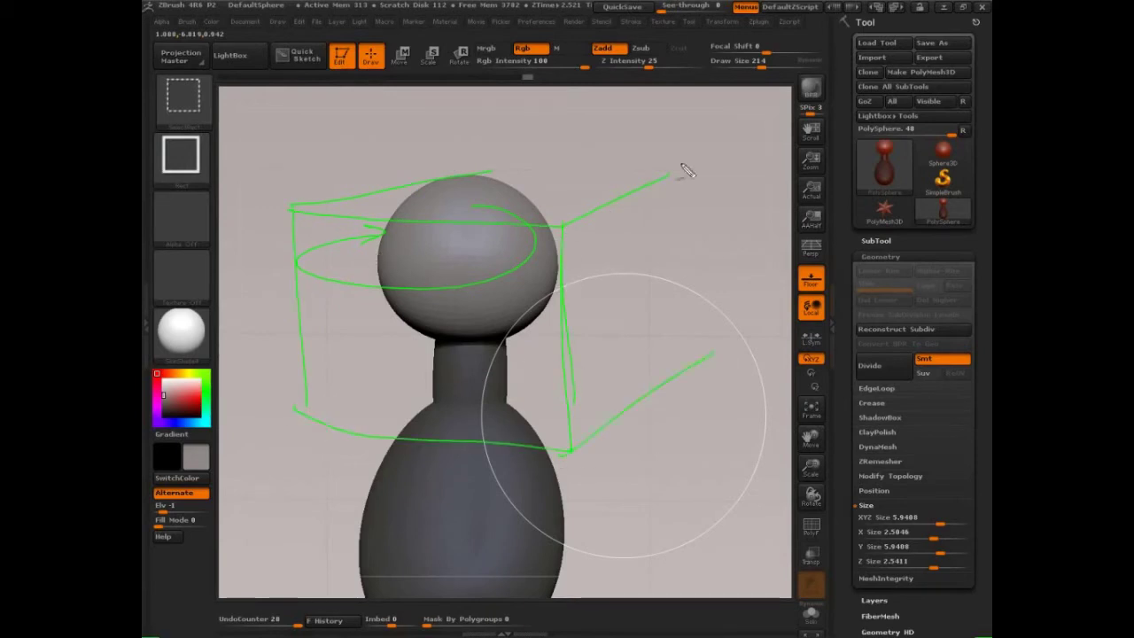
{"action": "left_click_drag", "start_coordinate": [684, 167], "coordinate": [709, 354]}
{"action": "left_click_drag", "start_coordinate": [454, 166], "coordinate": [680, 168]}
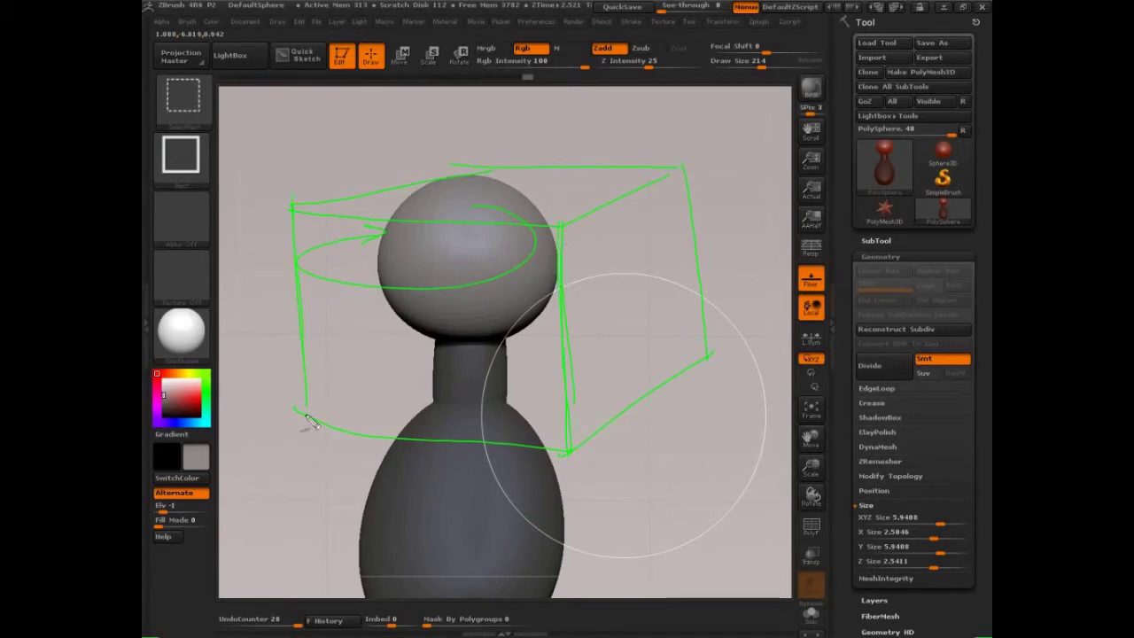
{"action": "mouse_move", "coordinate": [306, 414]}
{"action": "left_mouse_down"}
{"action": "mouse_move", "coordinate": [436, 434]}
{"action": "mouse_move", "coordinate": [559, 257]}
{"action": "mouse_move", "coordinate": [672, 177]}
{"action": "left_mouse_up"}
{"action": "mouse_move", "coordinate": [646, 289]}
{"action": "left_mouse_down"}
{"action": "mouse_move", "coordinate": [648, 299]}
{"action": "mouse_move", "coordinate": [582, 298]}
{"action": "mouse_move", "coordinate": [616, 307]}
{"action": "left_mouse_up"}
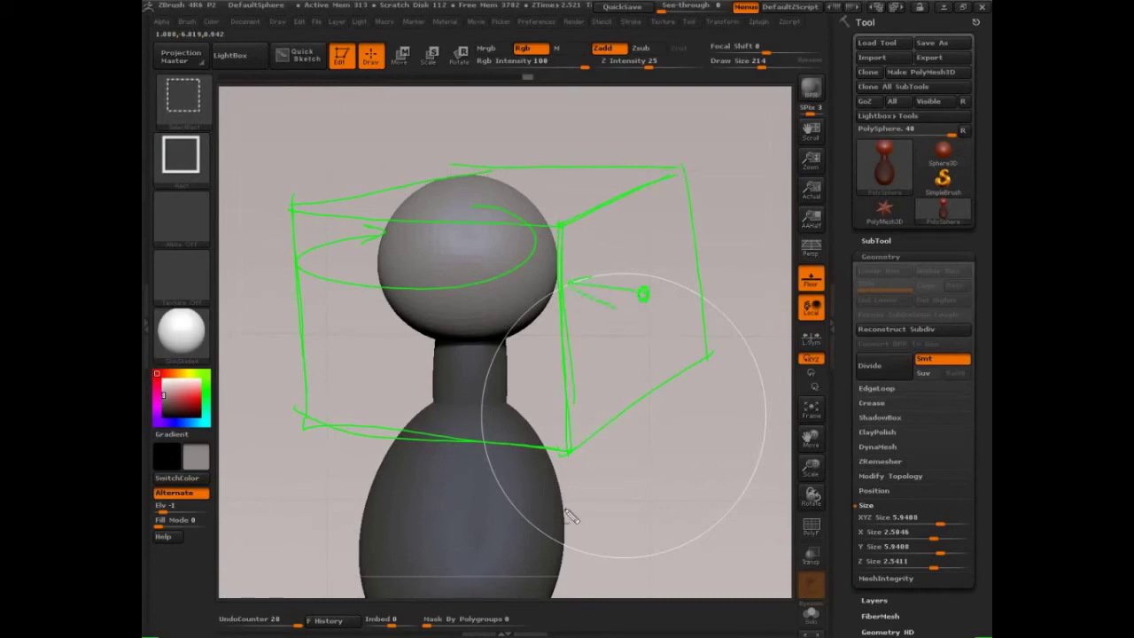
{"action": "key", "text": "Escape"}
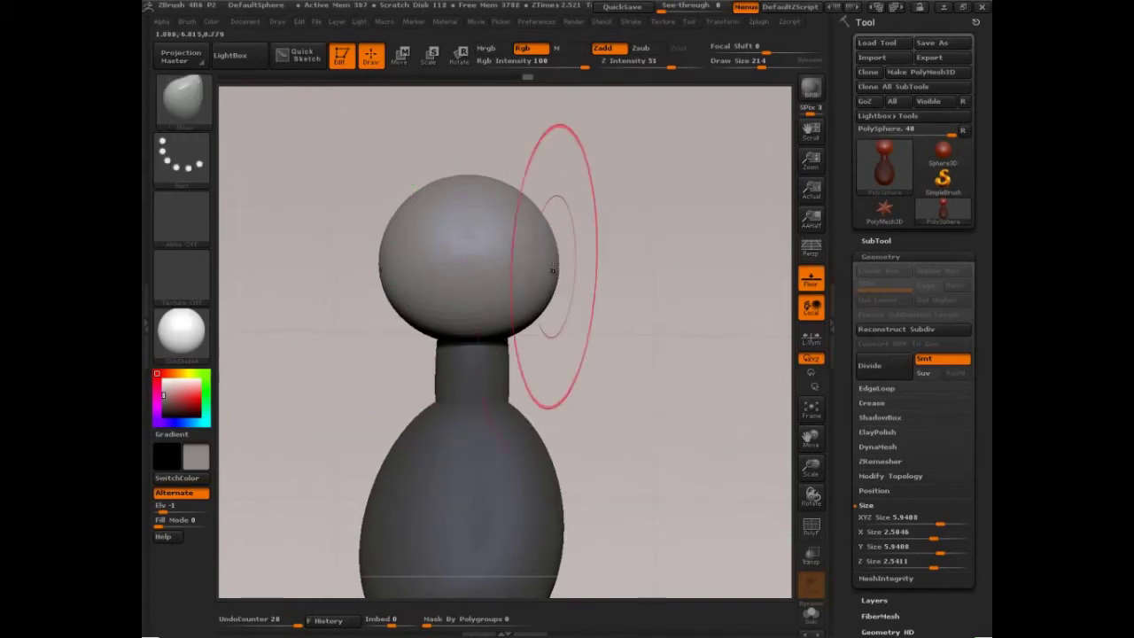
- Squeeze the sides of the head inward with the Move brush to turn the sphere into a narrower egg shape
{"action": "mouse_move", "coordinate": [548, 267]}
{"action": "left_mouse_down"}
{"action": "mouse_move", "coordinate": [532, 265]}
{"action": "mouse_move", "coordinate": [519, 292]}
{"action": "left_mouse_up"}
{"action": "left_click_drag", "start_coordinate": [581, 325], "coordinate": [603, 320], "text": "shift"}
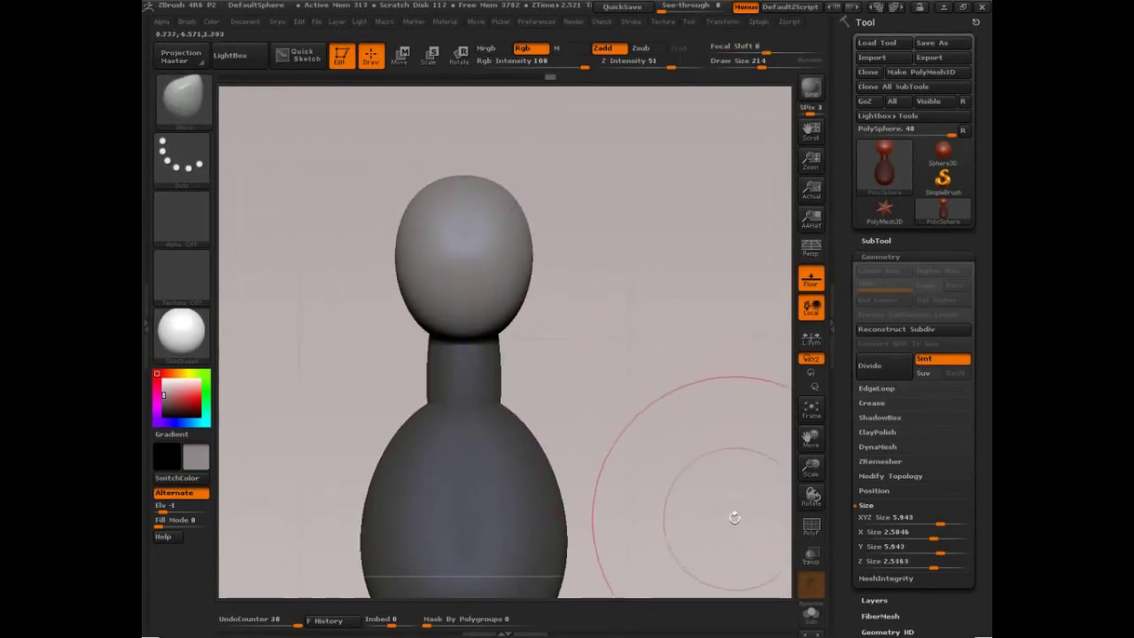
{"action": "left_click_drag", "start_coordinate": [732, 516], "coordinate": [716, 487]}
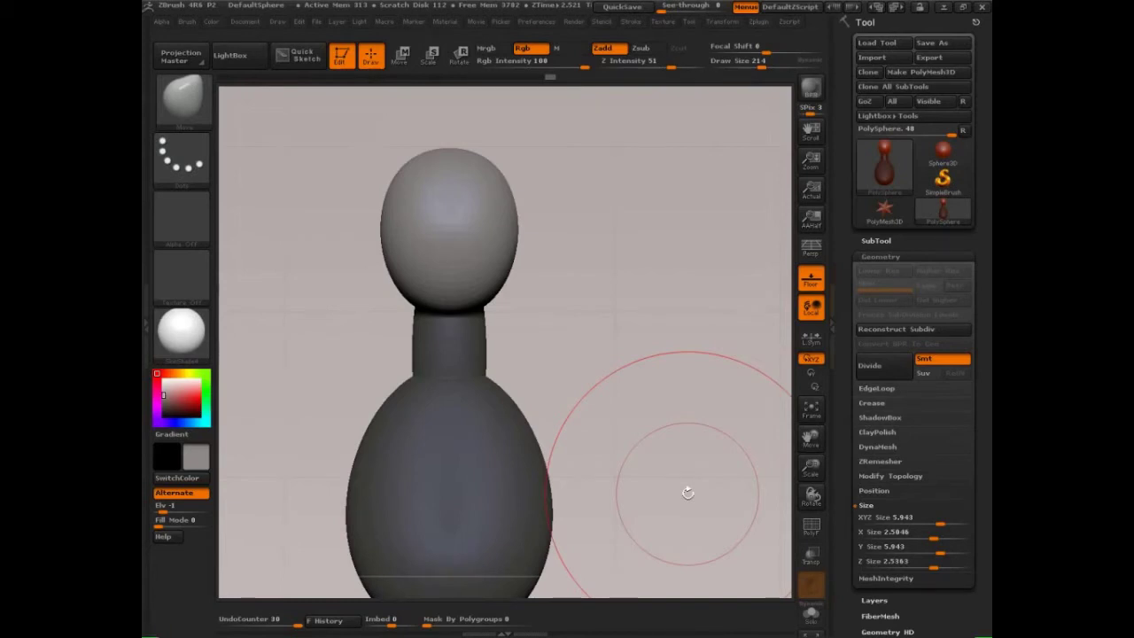
{"action": "key", "text": "ctrl+shift"}
{"action": "mouse_move", "coordinate": [613, 149]}
{"action": "left_mouse_down", "text": "ctrl+shift"}
{"action": "mouse_move", "coordinate": [607, 324]}
{"action": "mouse_move", "coordinate": [600, 145]}
{"action": "mouse_move", "coordinate": [667, 311]}
{"action": "mouse_move", "coordinate": [675, 156]}
{"action": "mouse_move", "coordinate": [668, 182]}
{"action": "left_mouse_up", "text": "ctrl+shift"}
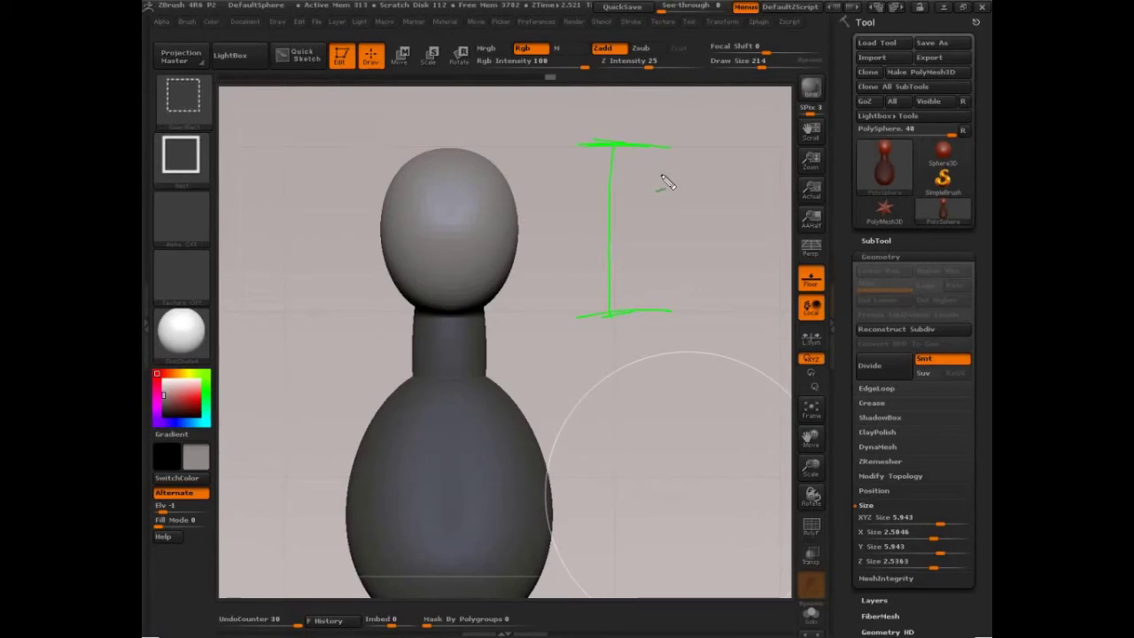
{"action": "mouse_move", "coordinate": [668, 183]}
{"action": "left_mouse_down", "text": "ctrl+shift"}
{"action": "mouse_move", "coordinate": [630, 226]}
{"action": "mouse_move", "coordinate": [656, 225]}
{"action": "mouse_move", "coordinate": [580, 81]}
{"action": "mouse_move", "coordinate": [431, 138]}
{"action": "left_mouse_up", "text": "ctrl+shift"}
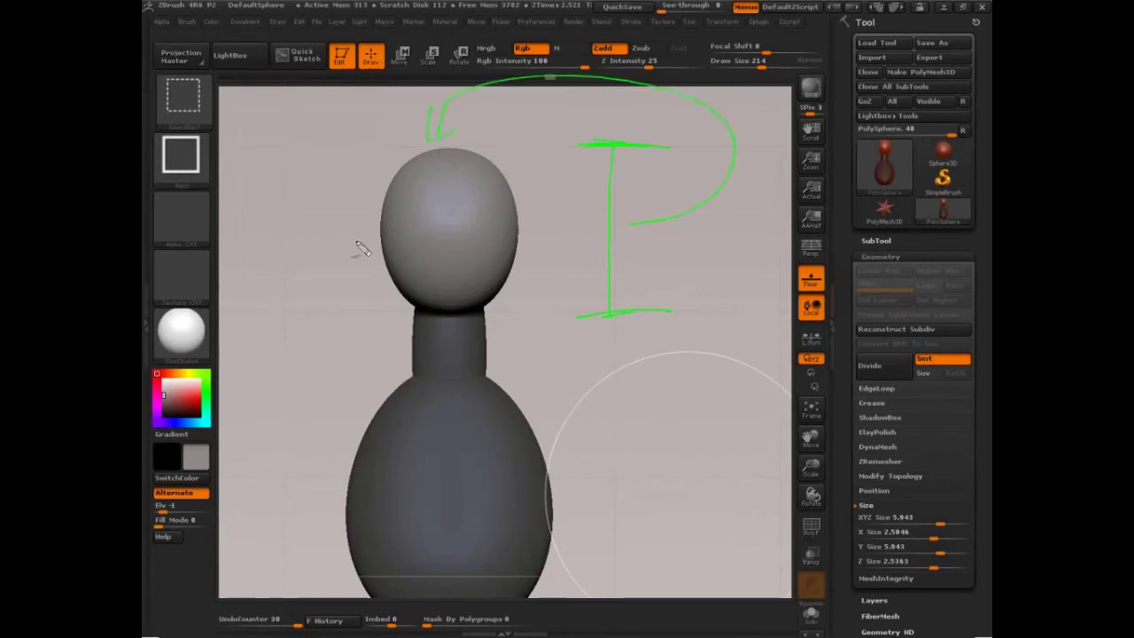
{"action": "left_click_drag", "start_coordinate": [602, 235], "coordinate": [619, 233]}
{"action": "left_click_drag", "start_coordinate": [598, 273], "coordinate": [617, 272]}
{"action": "left_click_drag", "start_coordinate": [382, 220], "coordinate": [381, 256]}
{"action": "key", "text": "Escape"}
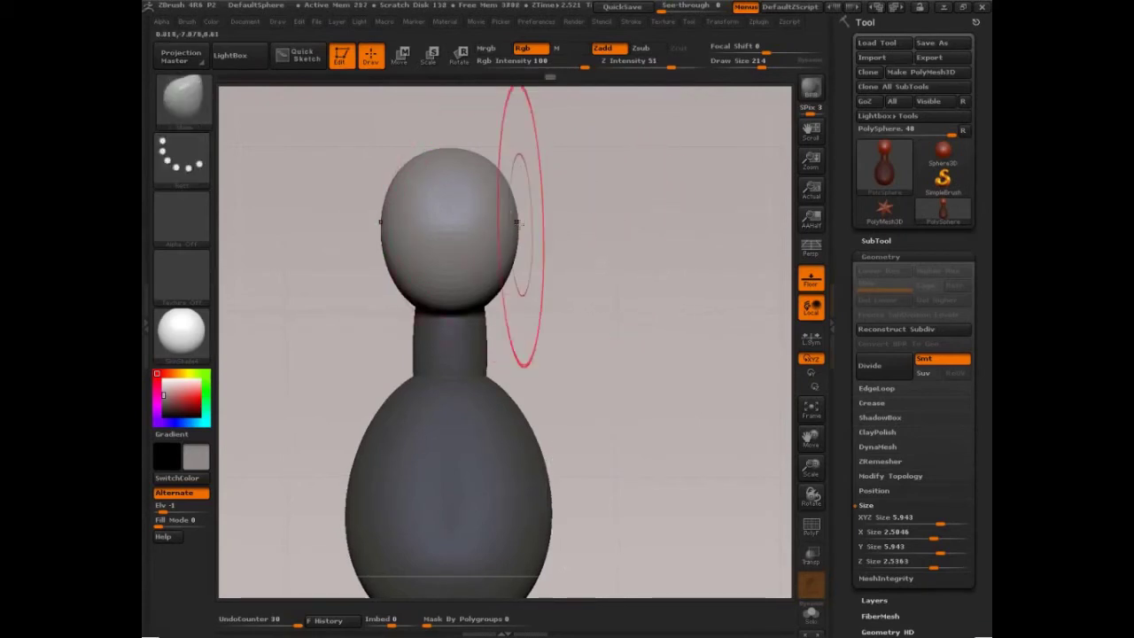
- Narrow the head's sides further and taper its lower half toward the chin from the front
{"action": "left_click_drag", "start_coordinate": [520, 225], "coordinate": [513, 227]}
{"action": "left_click_drag", "start_coordinate": [504, 280], "coordinate": [488, 282]}
{"action": "left_click_drag", "start_coordinate": [568, 201], "coordinate": [539, 192]}
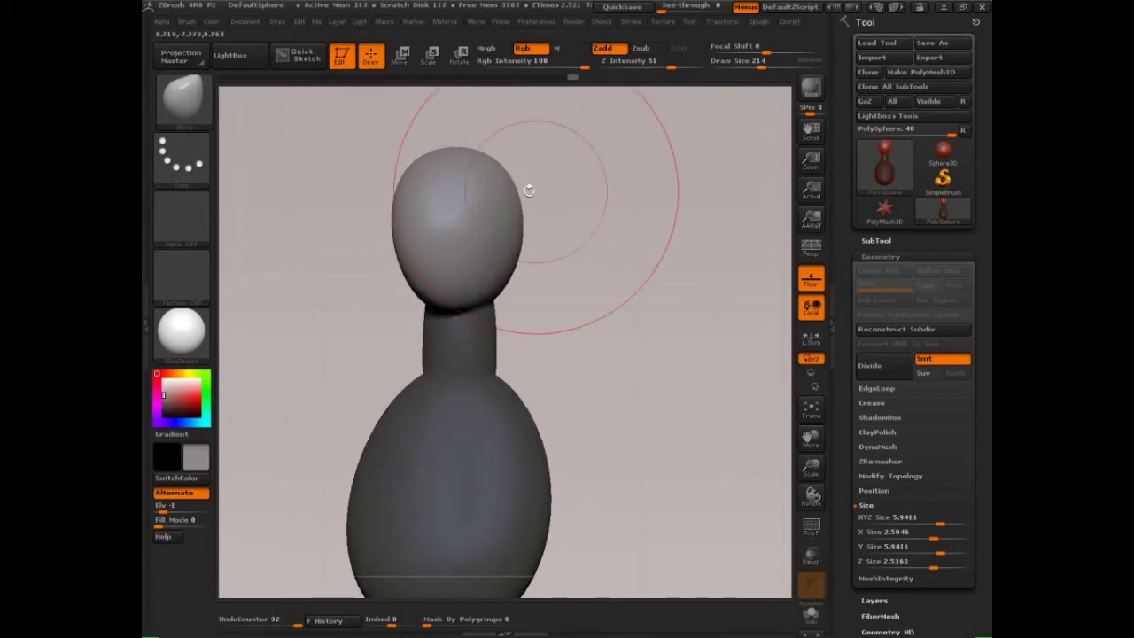
{"action": "left_click_drag", "start_coordinate": [602, 315], "coordinate": [607, 310]}
{"action": "left_click_drag", "start_coordinate": [451, 300], "coordinate": [452, 307]}
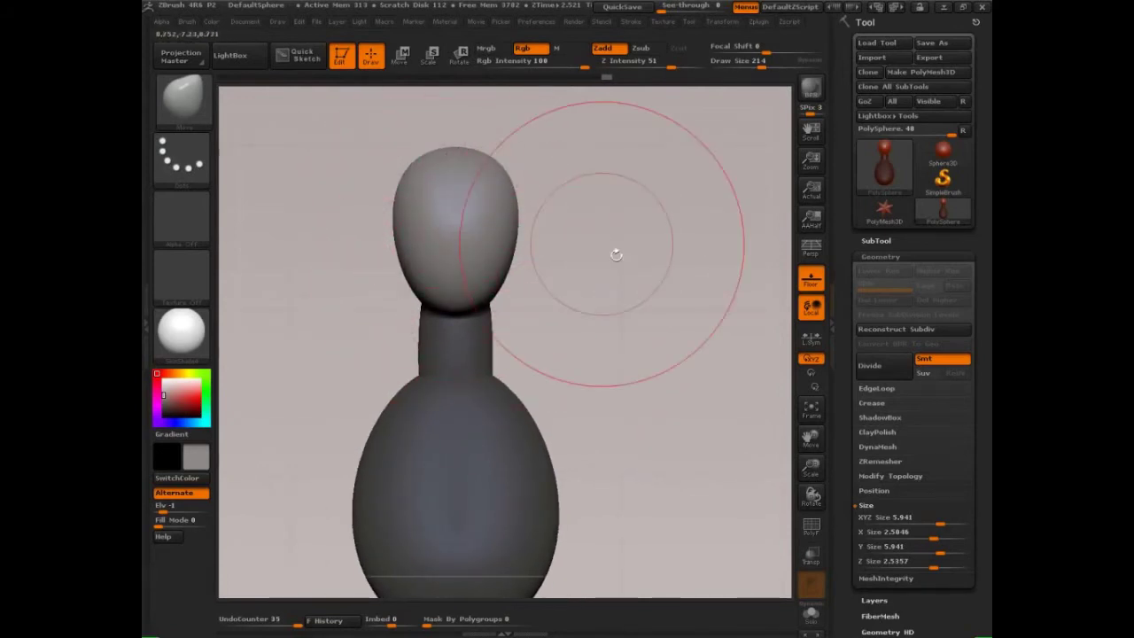
- Flatten the face and push in the back of the skull in side view with the Move brush
{"action": "mouse_move", "coordinate": [674, 372]}
{"action": "left_mouse_down"}
{"action": "mouse_move", "coordinate": [670, 399]}
{"action": "mouse_move", "coordinate": [611, 405]}
{"action": "mouse_move", "coordinate": [590, 390]}
{"action": "left_mouse_up"}
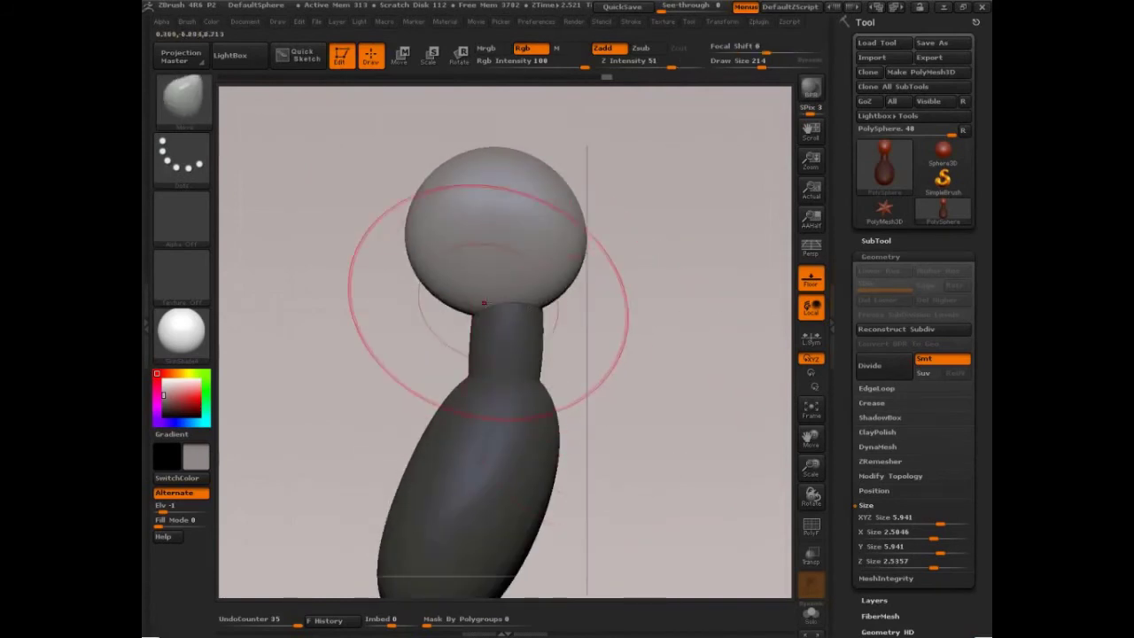
{"action": "mouse_move", "coordinate": [430, 251]}
{"action": "left_mouse_down"}
{"action": "mouse_move", "coordinate": [403, 253]}
{"action": "mouse_move", "coordinate": [420, 243]}
{"action": "left_mouse_up"}
{"action": "left_click_drag", "start_coordinate": [447, 158], "coordinate": [451, 163]}
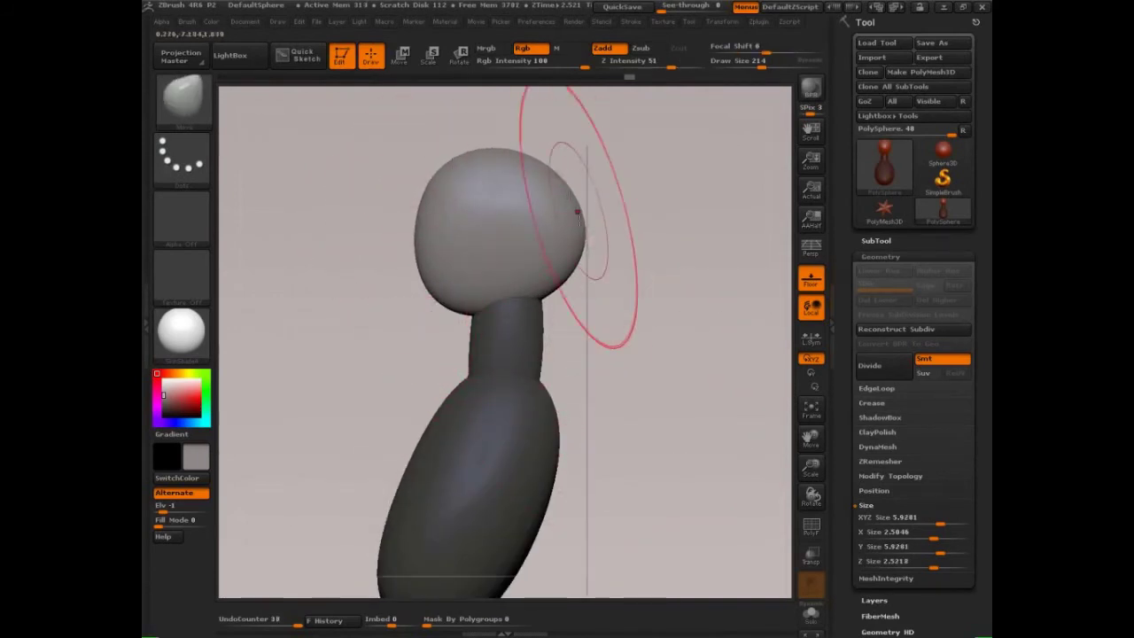
{"action": "mouse_move", "coordinate": [580, 230]}
{"action": "left_mouse_down"}
{"action": "mouse_move", "coordinate": [587, 221]}
{"action": "mouse_move", "coordinate": [568, 209]}
{"action": "left_mouse_up"}
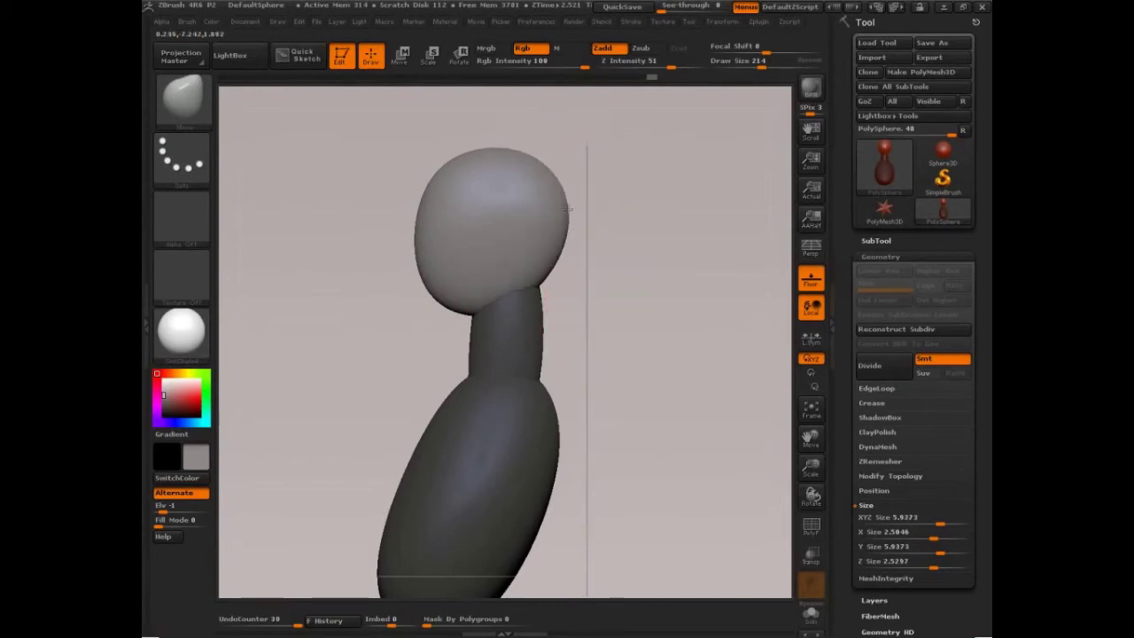
{"action": "mouse_move", "coordinate": [392, 189]}
{"action": "left_mouse_down", "text": "shift"}
{"action": "mouse_move", "coordinate": [408, 230]}
{"action": "mouse_move", "coordinate": [426, 220]}
{"action": "mouse_move", "coordinate": [421, 201]}
{"action": "left_mouse_up", "text": "shift"}
- Raise the brush draw size to 244 and refine the head's side profile at the jaw and the back of the skull
{"action": "key", "text": "bracketright"}
{"action": "key", "text": "bracketright"}
{"action": "key", "text": "bracketright"}
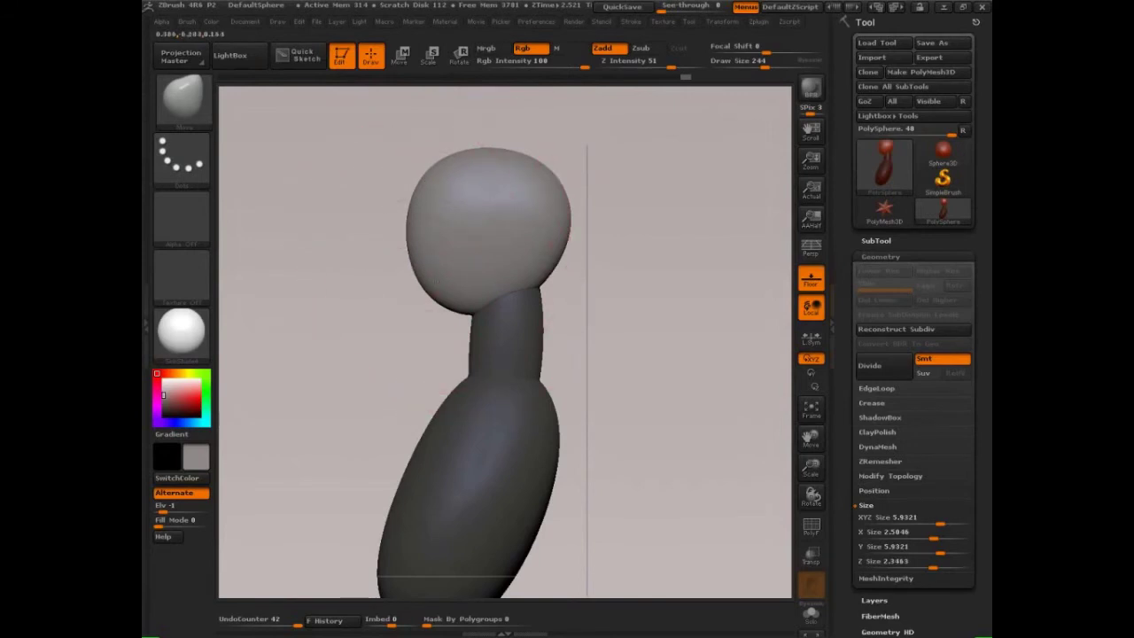
{"action": "left_click_drag", "start_coordinate": [433, 278], "coordinate": [425, 276]}
{"action": "left_click_drag", "start_coordinate": [553, 216], "coordinate": [544, 217]}
- Shift the head slightly forward over the neck along a horizontal transpose line in side view
{"action": "mouse_move", "coordinate": [630, 342]}
{"action": "left_mouse_down", "text": "alt"}
{"action": "mouse_move", "coordinate": [632, 309]}
{"action": "mouse_move", "coordinate": [651, 324]}
{"action": "mouse_move", "coordinate": [660, 380]}
{"action": "mouse_move", "coordinate": [646, 258]}
{"action": "mouse_move", "coordinate": [626, 334]}
{"action": "mouse_move", "coordinate": [641, 328]}
{"action": "mouse_move", "coordinate": [638, 358]}
{"action": "left_mouse_up", "text": "alt"}
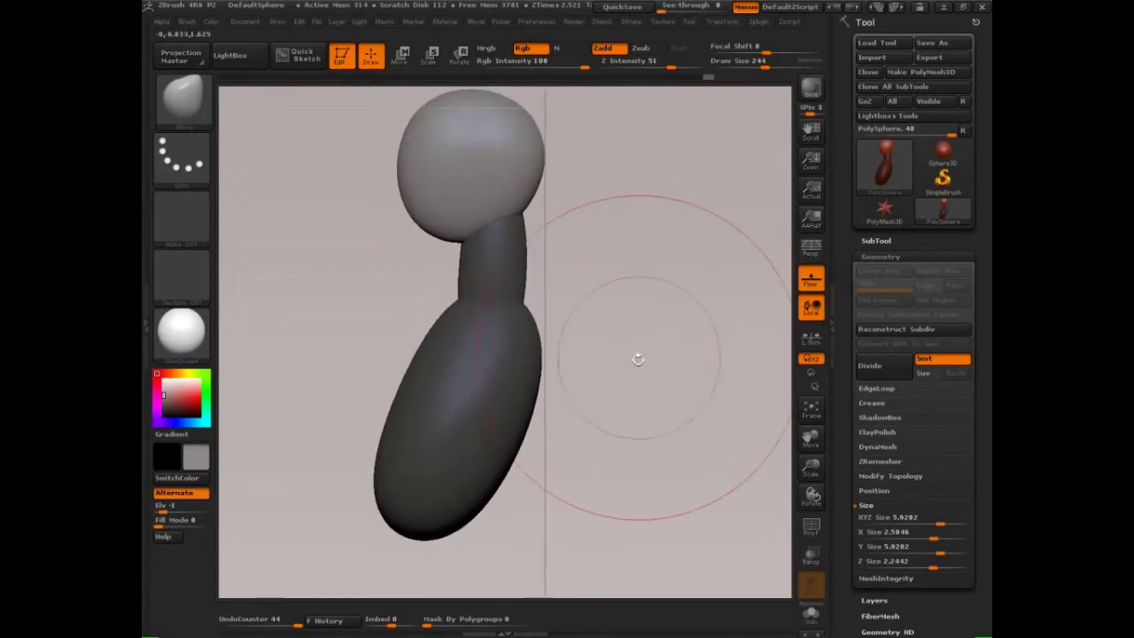
{"action": "key", "text": "w"}
{"action": "mouse_move", "coordinate": [435, 105]}
{"action": "left_mouse_down"}
{"action": "mouse_move", "coordinate": [465, 151]}
{"action": "mouse_move", "coordinate": [635, 166]}
{"action": "left_mouse_up"}
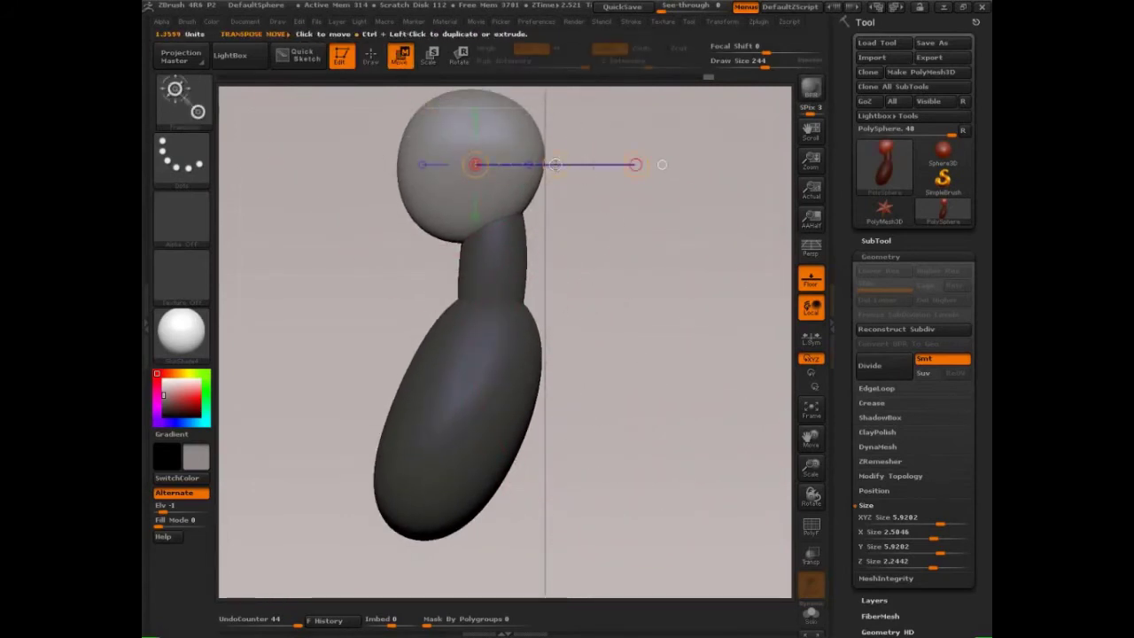
{"action": "left_click_drag", "start_coordinate": [554, 165], "coordinate": [549, 165]}
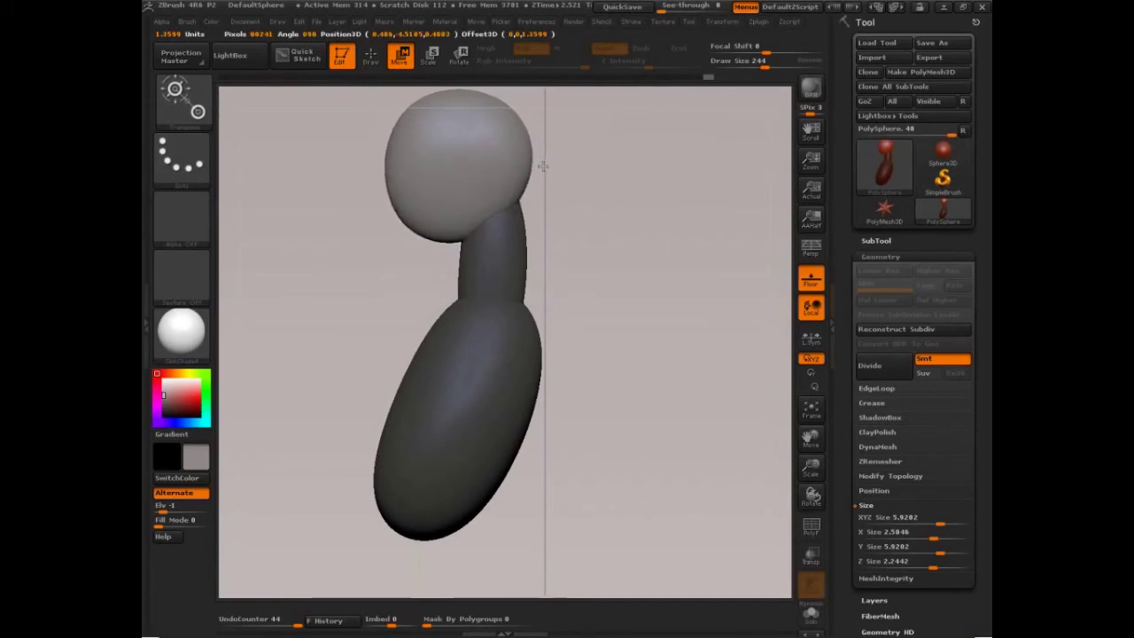
{"action": "key", "text": "q"}
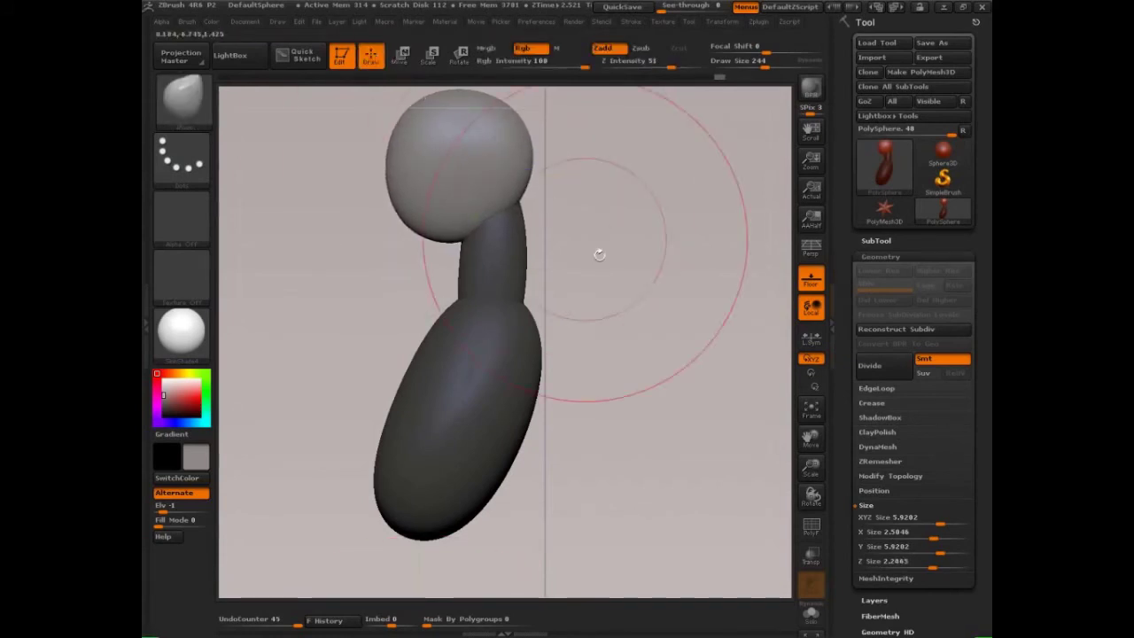
- Clear the mask and push the neck forward under the head, reducing the brush draw size to 131
{"action": "left_click_drag", "start_coordinate": [595, 161], "coordinate": [714, 462], "text": "ctrl"}
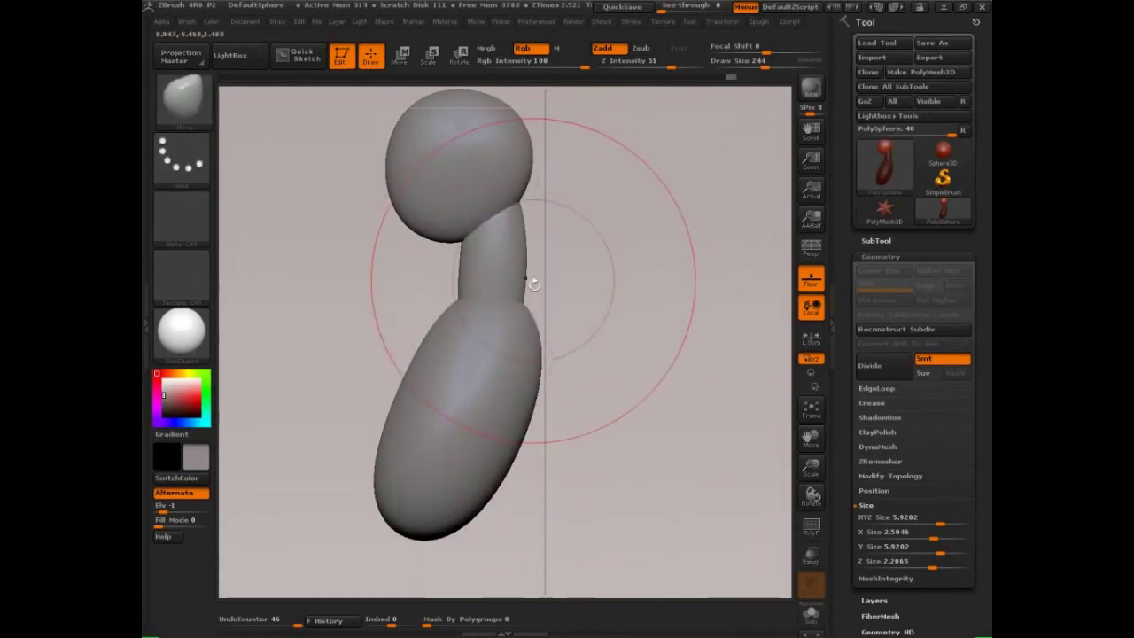
{"action": "left_click_drag", "start_coordinate": [520, 236], "coordinate": [519, 240]}
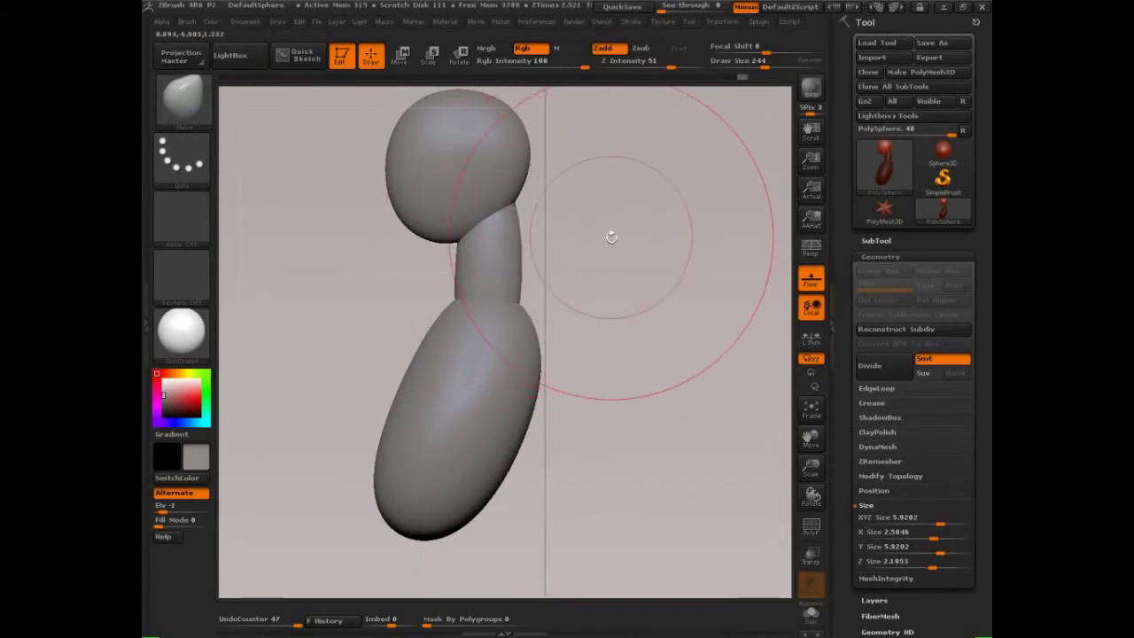
{"action": "key", "text": "s"}
{"action": "left_click_drag", "start_coordinate": [599, 238], "coordinate": [597, 237]}
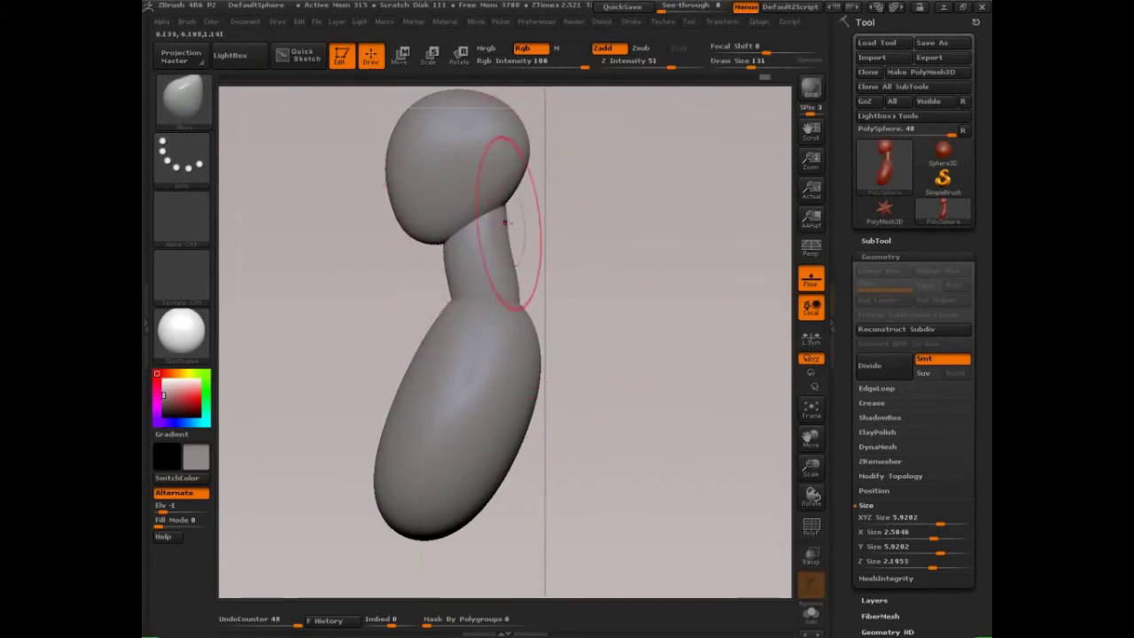
- With draw size 208, reshape the neck base so it slopes down from the raised upper back toward the chest
{"action": "key", "text": "s"}
{"action": "left_click_drag", "start_coordinate": [532, 270], "coordinate": [612, 287]}
{"action": "left_click_drag", "start_coordinate": [444, 309], "coordinate": [447, 310]}
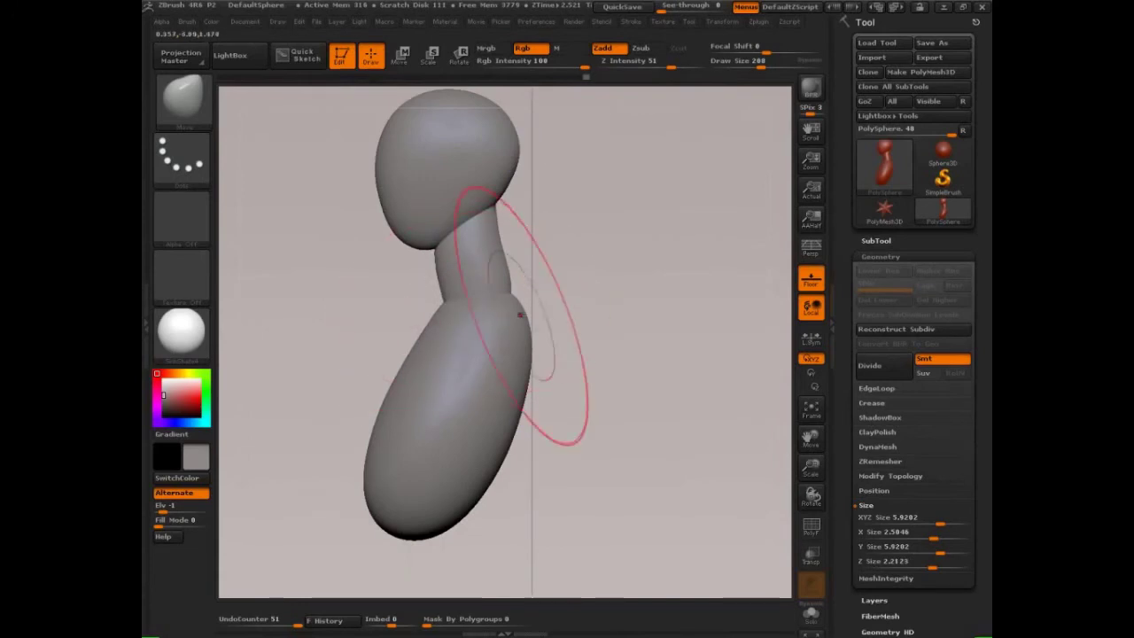
{"action": "left_click_drag", "start_coordinate": [521, 312], "coordinate": [519, 302]}
{"action": "left_click_drag", "start_coordinate": [449, 305], "coordinate": [451, 311]}
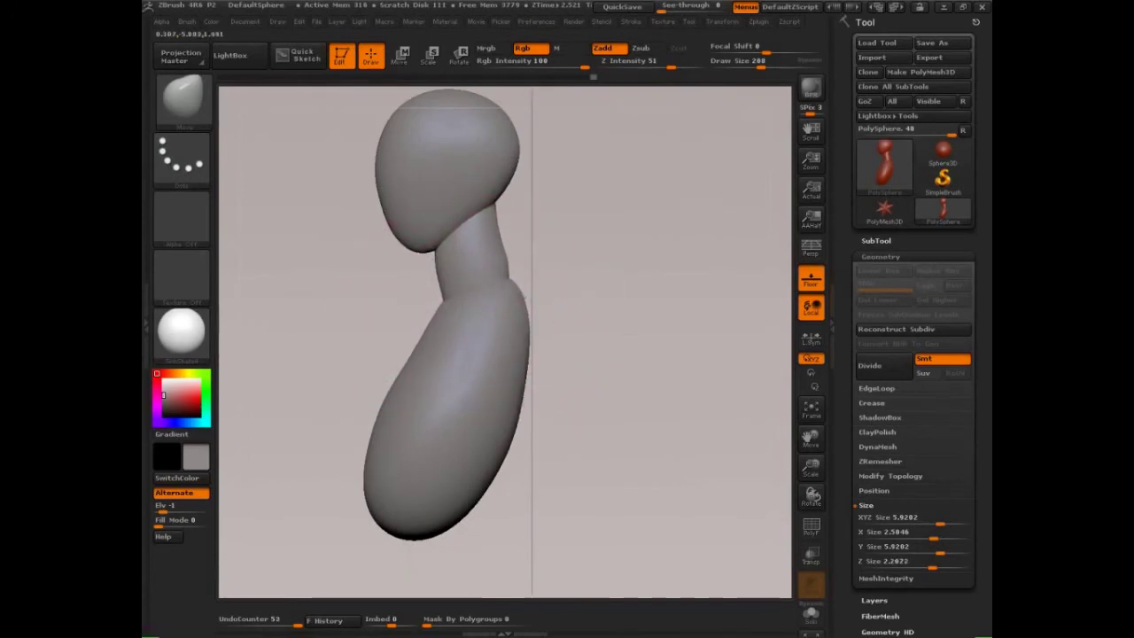
{"action": "left_click_drag", "start_coordinate": [527, 297], "coordinate": [525, 297]}
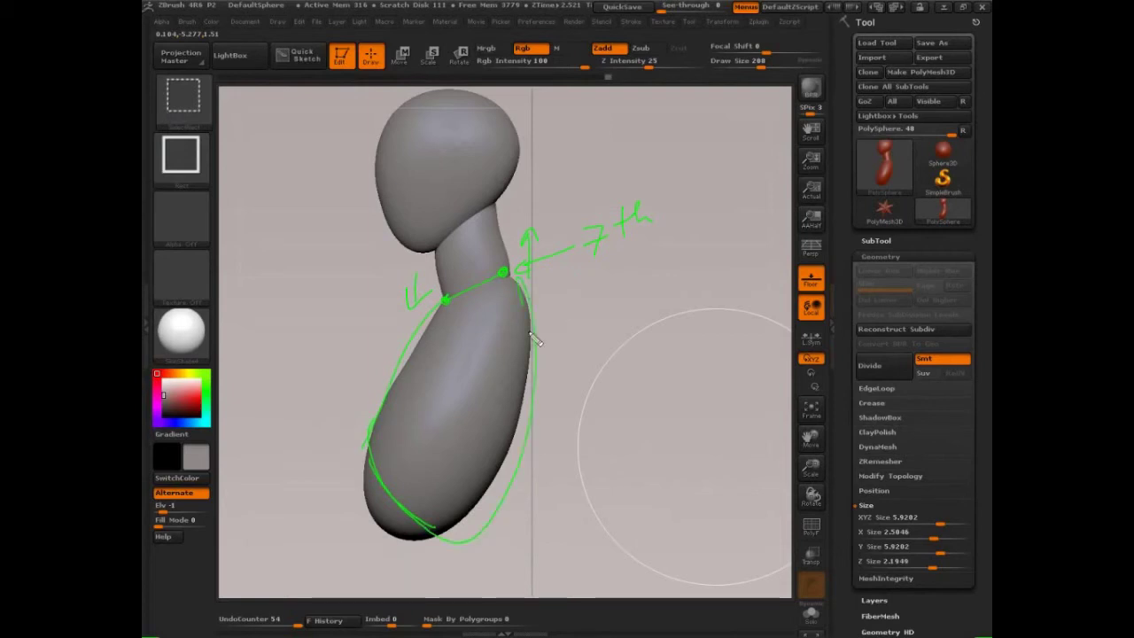
- With draw size 257, reshape the torso's side profile, moving its lower end backward and adjusting the back and belly curves
{"action": "key", "text": "ctrl+shift+6"}
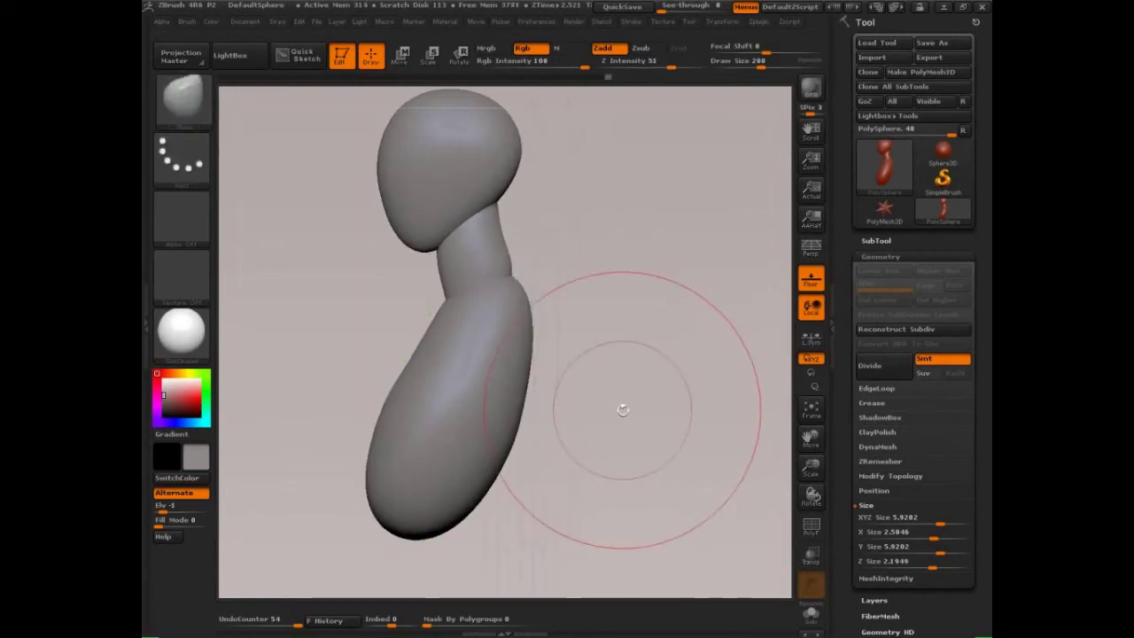
{"action": "key", "text": "s"}
{"action": "left_click_drag", "start_coordinate": [460, 506], "coordinate": [489, 506]}
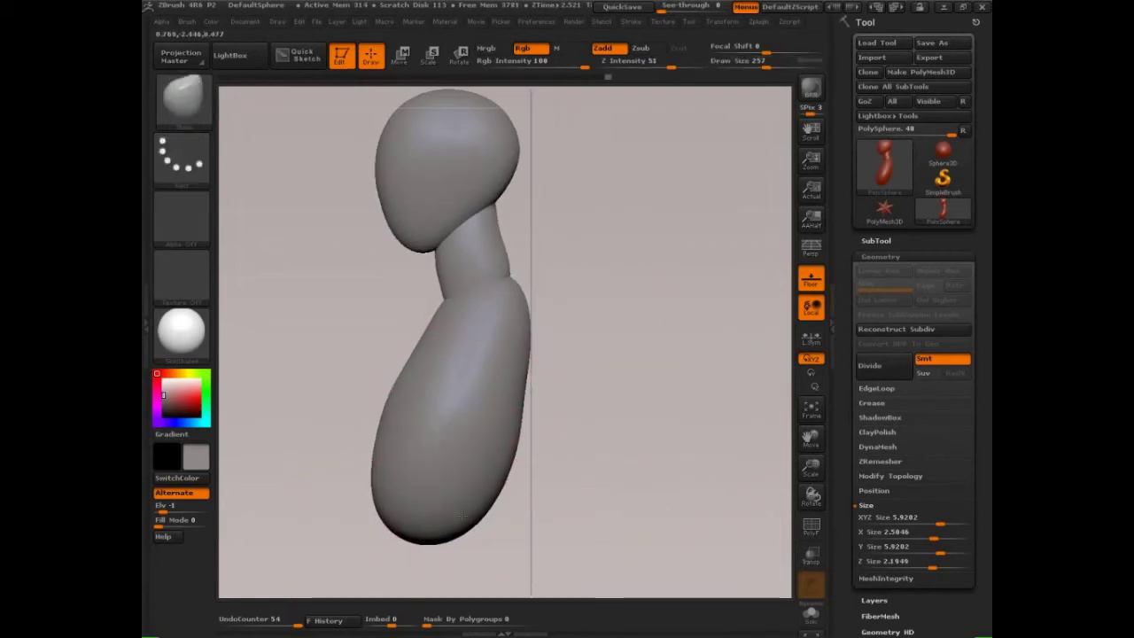
{"action": "left_click_drag", "start_coordinate": [507, 401], "coordinate": [517, 399]}
{"action": "left_click_drag", "start_coordinate": [534, 347], "coordinate": [526, 336]}
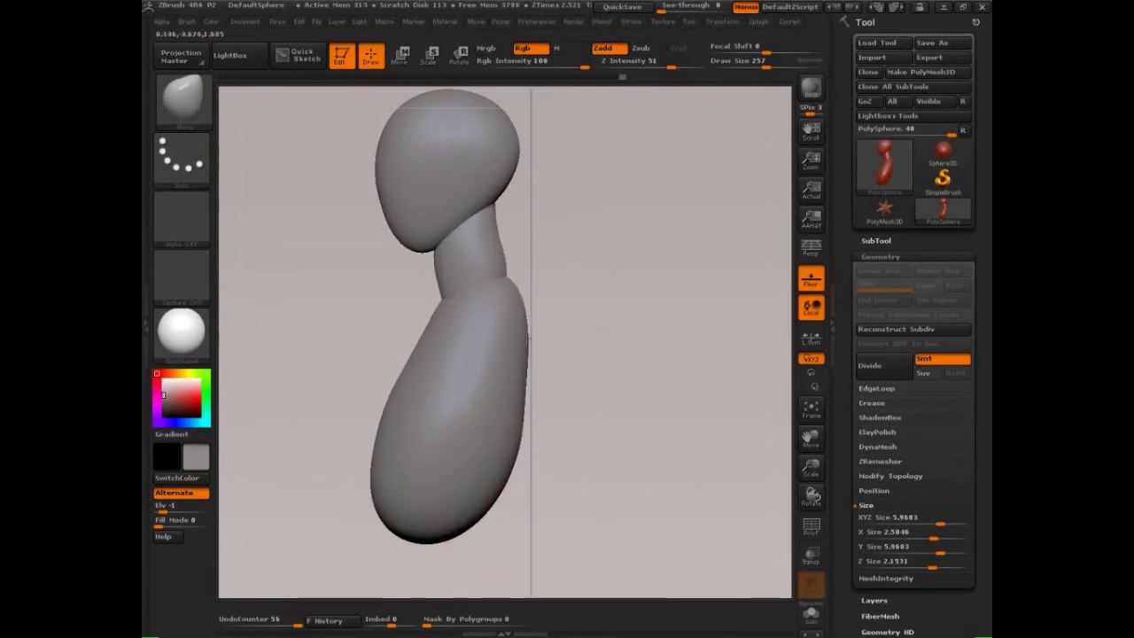
{"action": "left_click_drag", "start_coordinate": [385, 527], "coordinate": [393, 517]}
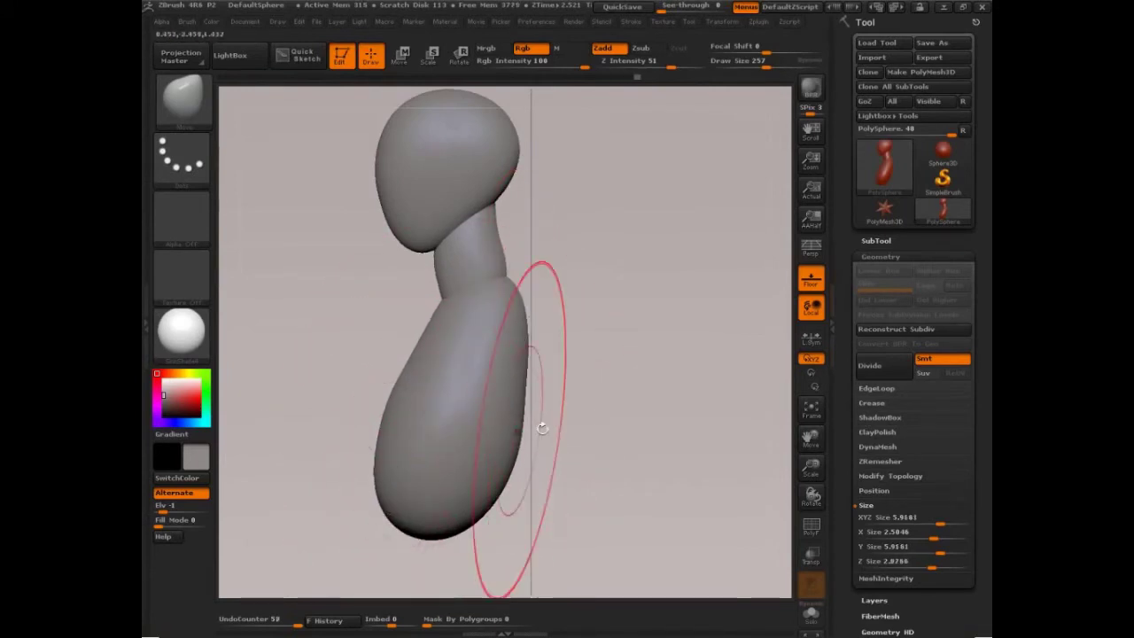
- Insert a sphere for the pelvis at the torso's lower end from the front, replacing the first attempt with a larger one
{"action": "mouse_move", "coordinate": [542, 427]}
{"action": "left_mouse_down"}
{"action": "mouse_move", "coordinate": [671, 430]}
{"action": "mouse_move", "coordinate": [641, 435]}
{"action": "mouse_move", "coordinate": [696, 399]}
{"action": "left_mouse_up"}
{"action": "left_click_drag", "start_coordinate": [622, 400], "coordinate": [629, 338], "text": "alt"}
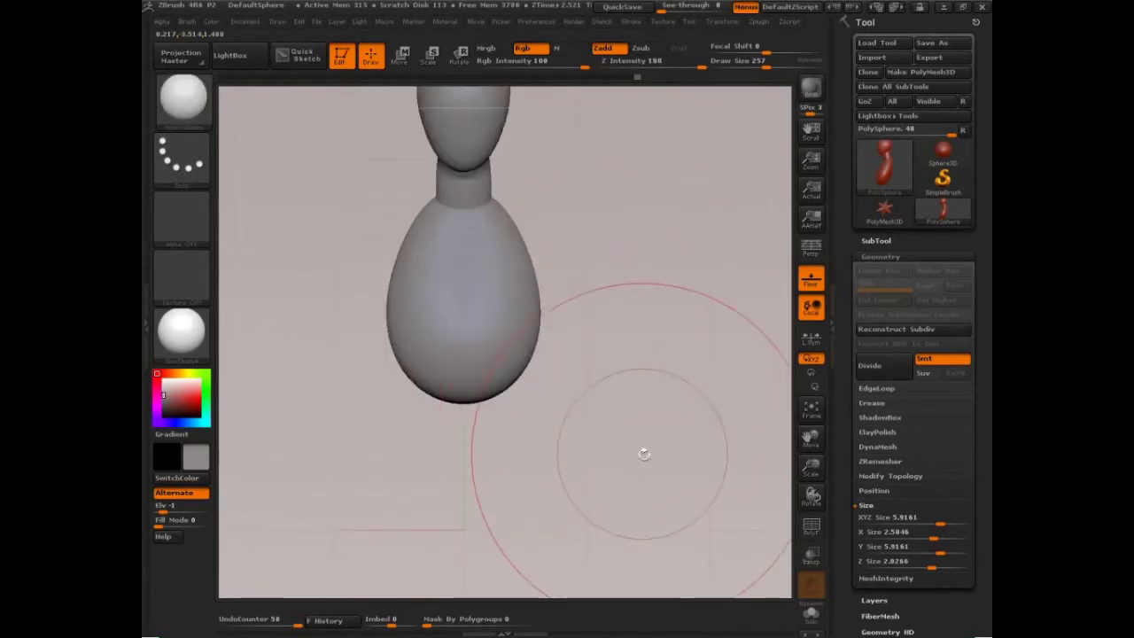
{"action": "left_click_drag", "start_coordinate": [647, 442], "coordinate": [658, 391], "text": "alt"}
{"action": "left_click_drag", "start_coordinate": [475, 349], "coordinate": [483, 394]}
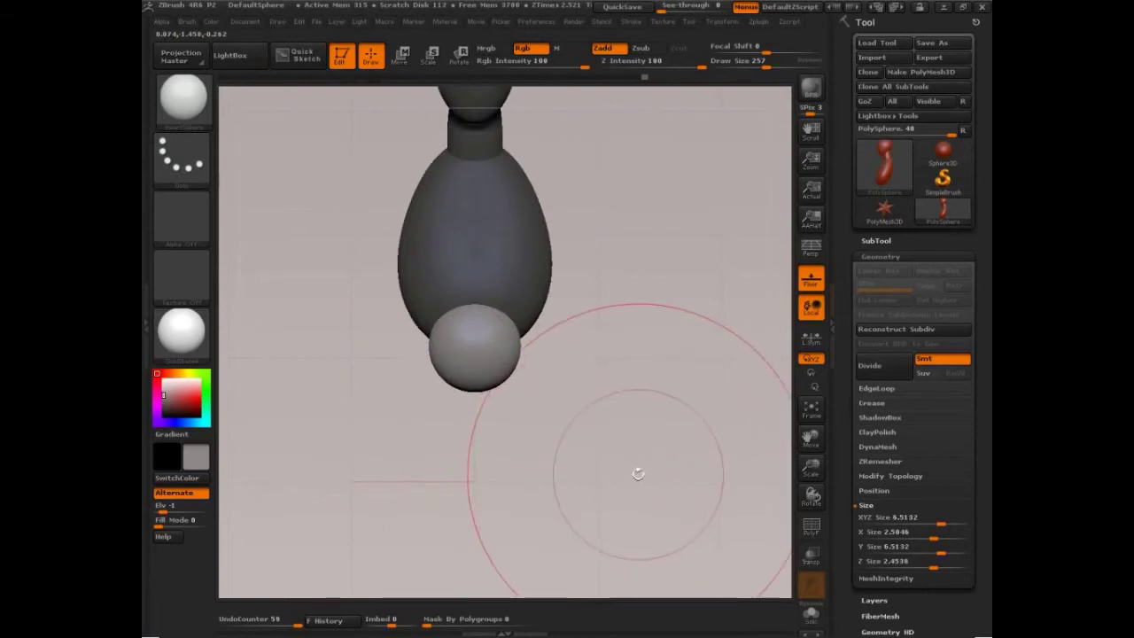
{"action": "key", "text": "ctrl+z"}
{"action": "left_click_drag", "start_coordinate": [465, 345], "coordinate": [480, 402]}
{"action": "key", "text": "ctrl+z"}
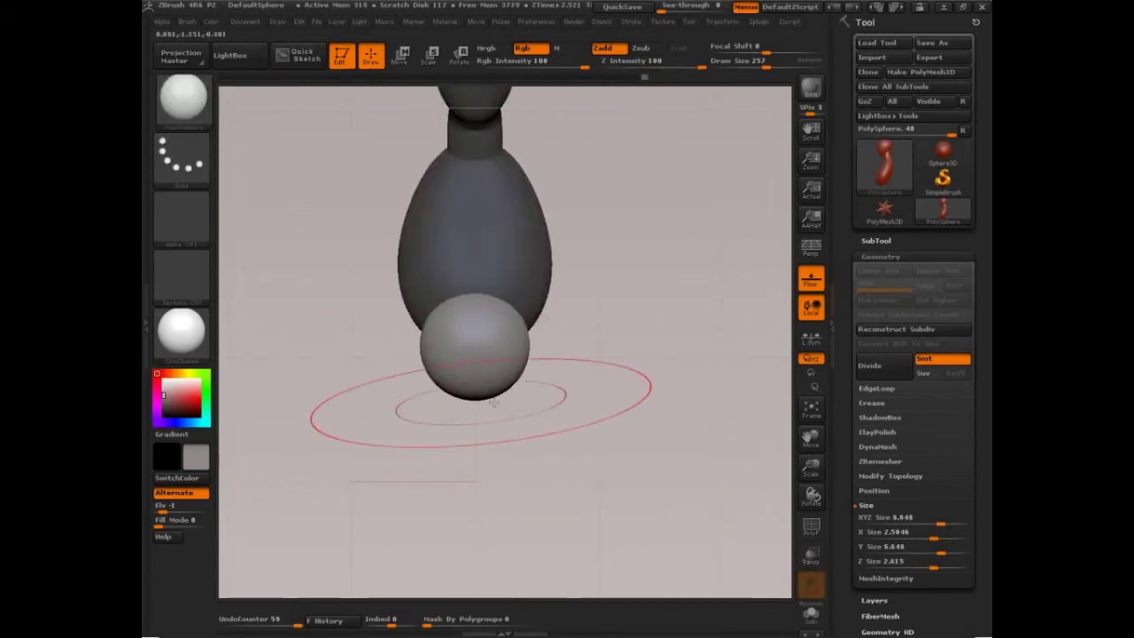
{"action": "left_click_drag", "start_coordinate": [643, 420], "coordinate": [567, 414], "text": "shift"}
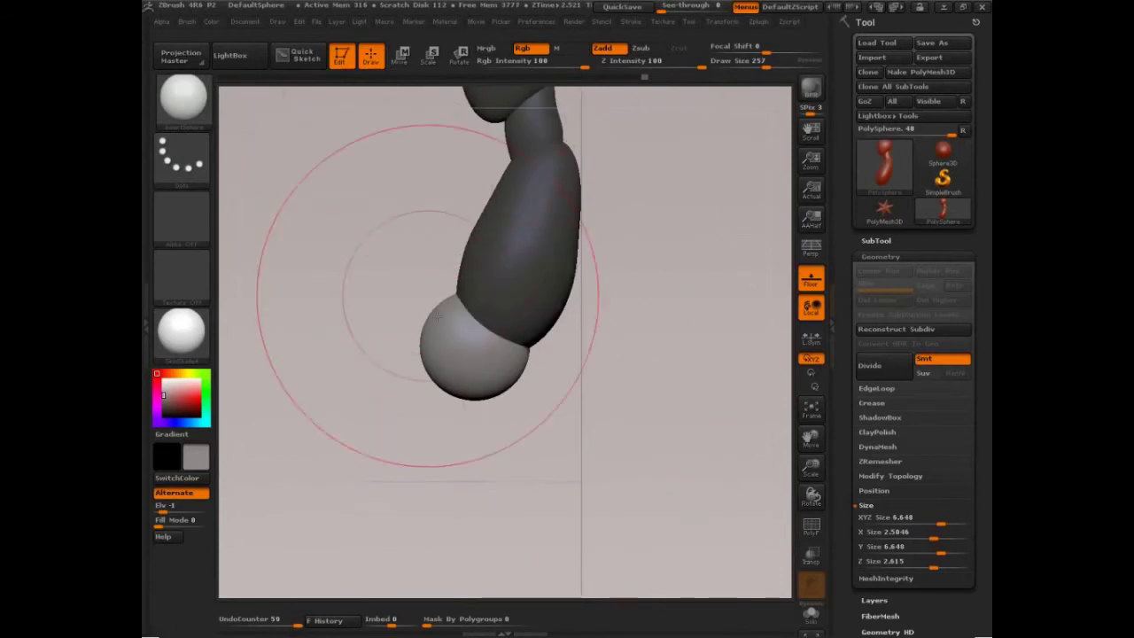
- Use the Move brush to shift the inserted sphere backward under the torso and shape it into a blunt, rounded abdomen
{"action": "key", "text": "b"}
{"action": "key", "text": "m"}
{"action": "key", "text": "v"}
{"action": "left_click_drag", "start_coordinate": [469, 398], "coordinate": [518, 431]}
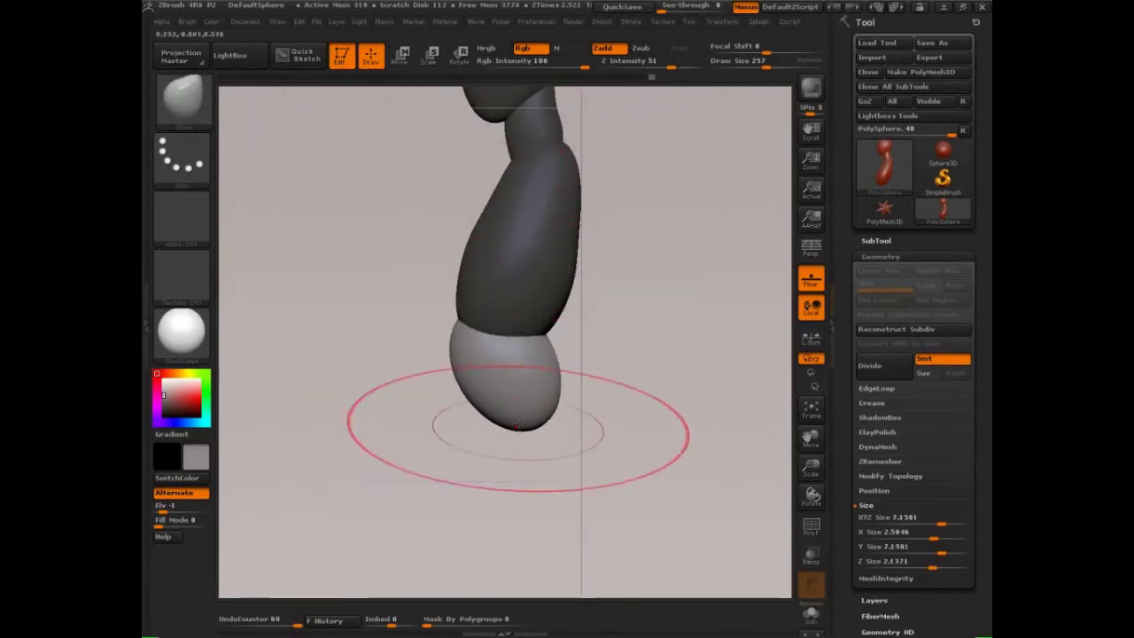
{"action": "left_click_drag", "start_coordinate": [507, 339], "coordinate": [521, 336]}
{"action": "left_click_drag", "start_coordinate": [525, 414], "coordinate": [529, 481]}
{"action": "left_click_drag", "start_coordinate": [510, 345], "coordinate": [502, 306]}
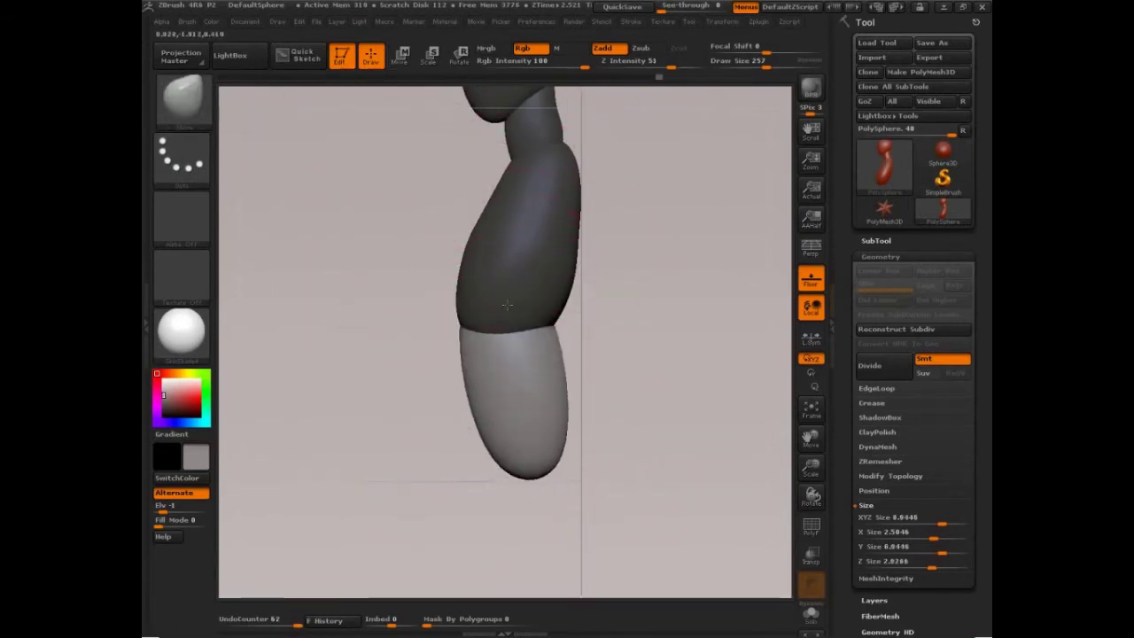
{"action": "left_click_drag", "start_coordinate": [542, 390], "coordinate": [531, 390]}
{"action": "left_click_drag", "start_coordinate": [529, 479], "coordinate": [527, 416]}
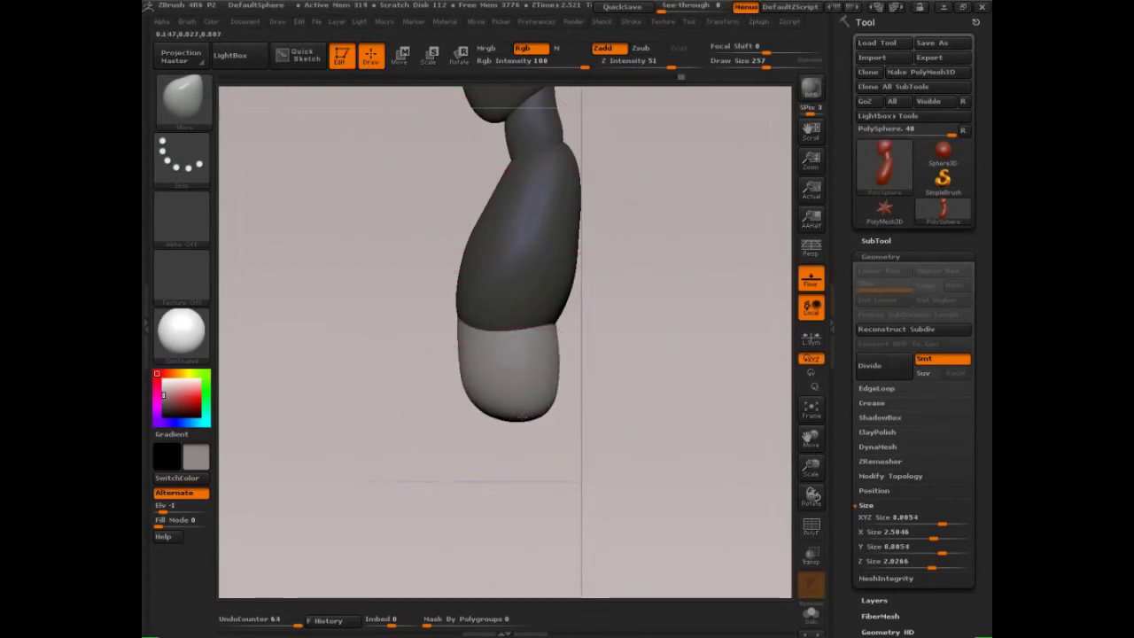
- With the brush draw size reduced to 170, bulge the abdomen's front into a belly and adjust its lower back profile
{"action": "mouse_move", "coordinate": [602, 373]}
{"action": "left_mouse_down"}
{"action": "mouse_move", "coordinate": [668, 386]}
{"action": "mouse_move", "coordinate": [683, 469]}
{"action": "left_mouse_up"}
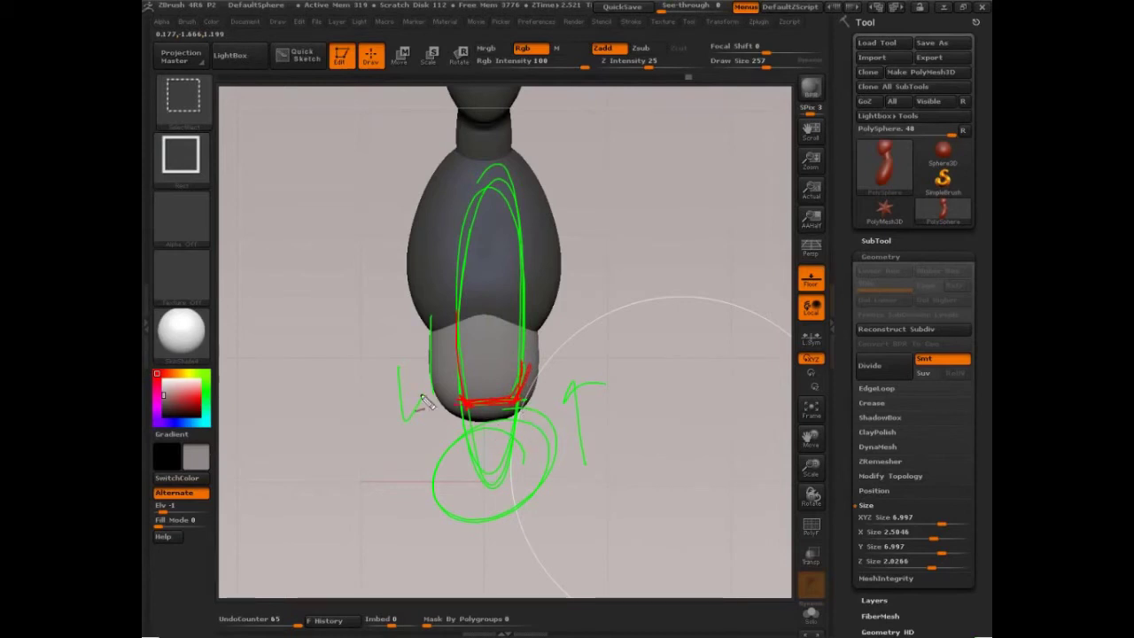
{"action": "key", "text": "Escape"}
{"action": "mouse_move", "coordinate": [671, 468]}
{"action": "left_mouse_down"}
{"action": "mouse_move", "coordinate": [667, 481]}
{"action": "mouse_move", "coordinate": [617, 468]}
{"action": "left_mouse_up"}
{"action": "left_click_drag", "start_coordinate": [558, 372], "coordinate": [548, 365]}
{"action": "key", "text": "s"}
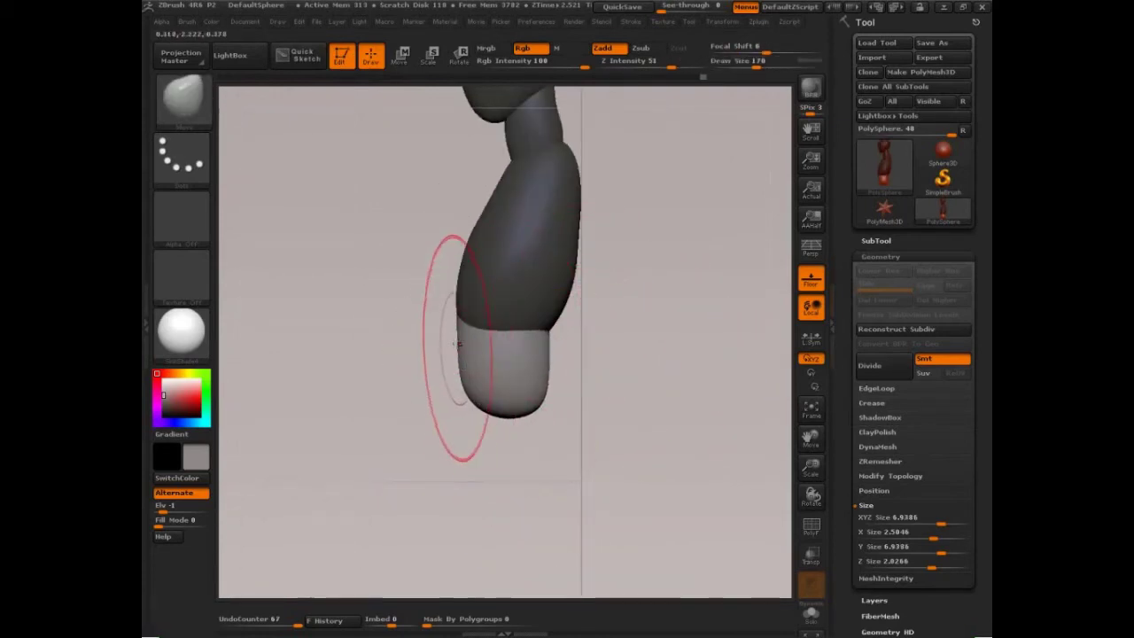
{"action": "left_click_drag", "start_coordinate": [458, 346], "coordinate": [450, 342]}
{"action": "left_click_drag", "start_coordinate": [547, 363], "coordinate": [550, 361]}
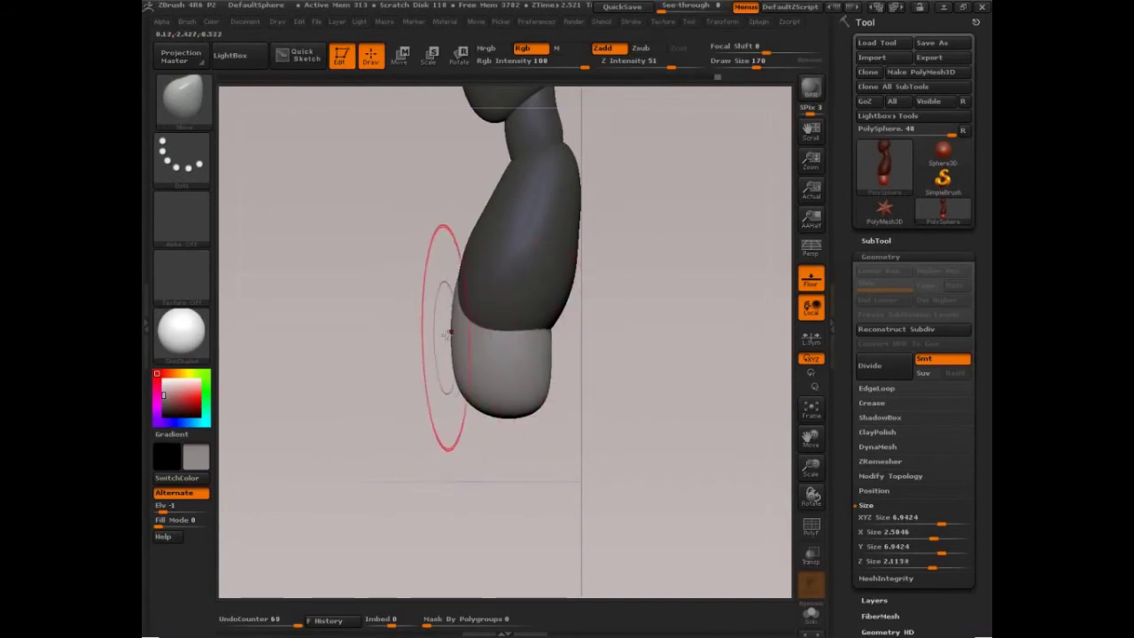
{"action": "left_click_drag", "start_coordinate": [452, 333], "coordinate": [426, 337]}
{"action": "mouse_move", "coordinate": [461, 395]}
{"action": "left_mouse_down"}
{"action": "mouse_move", "coordinate": [459, 432]}
{"action": "mouse_move", "coordinate": [519, 407]}
{"action": "left_mouse_up"}
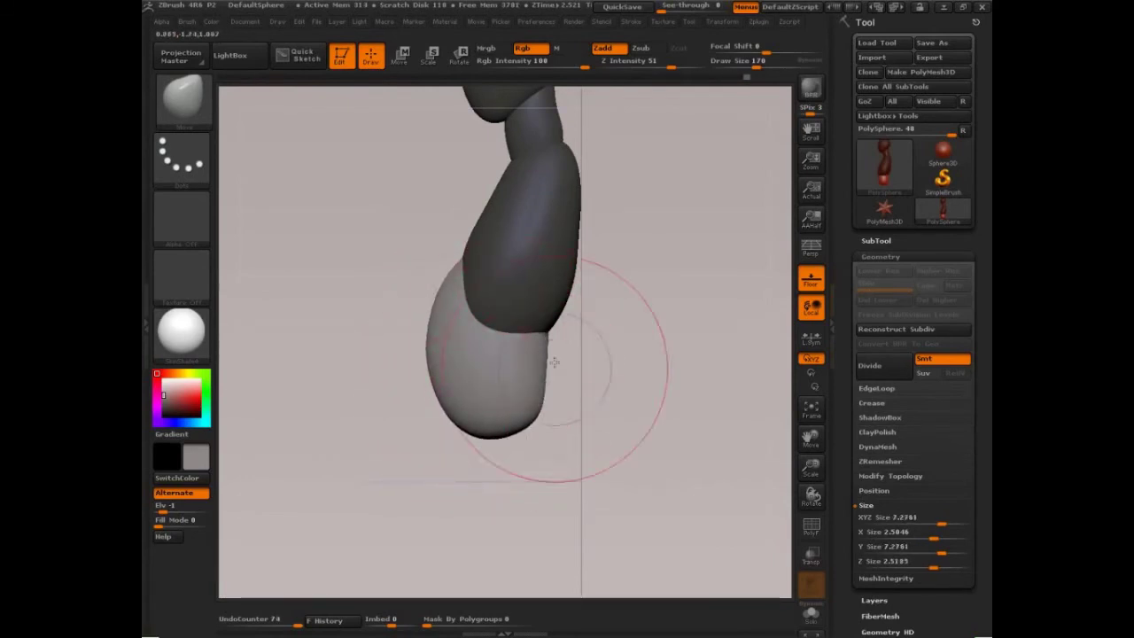
{"action": "left_click_drag", "start_coordinate": [548, 357], "coordinate": [550, 360]}
{"action": "mouse_move", "coordinate": [639, 395]}
{"action": "left_mouse_down"}
{"action": "mouse_move", "coordinate": [567, 397]}
{"action": "mouse_move", "coordinate": [606, 420]}
{"action": "left_mouse_up"}
- Refine the belly curve from the opposite side, filling out its lower front and easing in the upper front
{"action": "left_click_drag", "start_coordinate": [680, 429], "coordinate": [607, 429]}
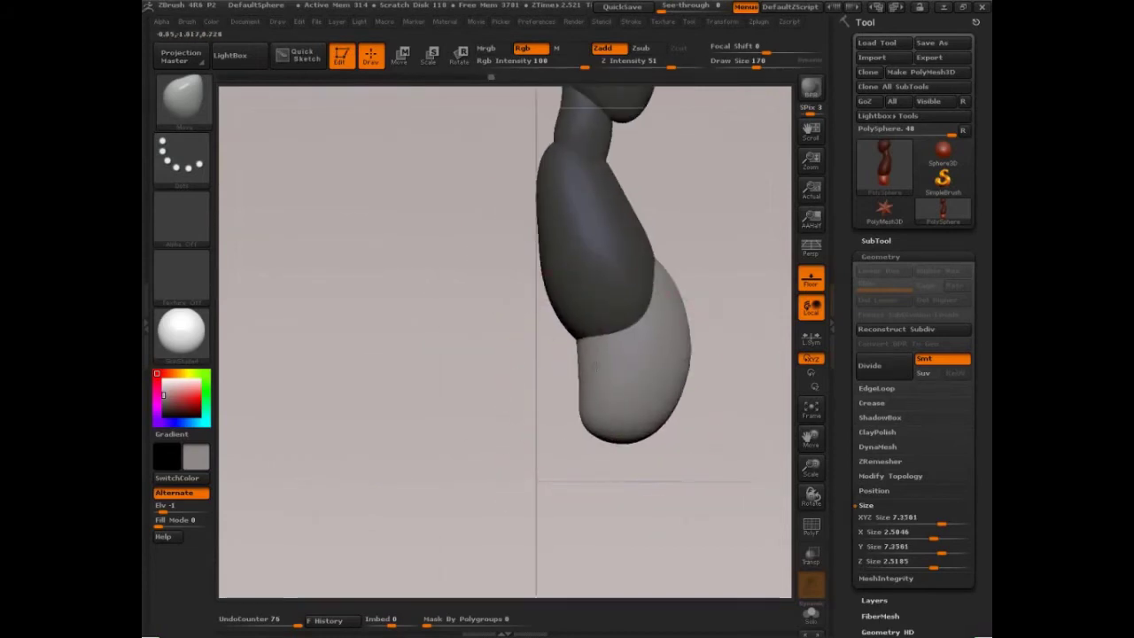
{"action": "left_click_drag", "start_coordinate": [661, 351], "coordinate": [669, 348]}
{"action": "left_click_drag", "start_coordinate": [671, 301], "coordinate": [679, 308]}
{"action": "left_click_drag", "start_coordinate": [670, 396], "coordinate": [691, 411]}
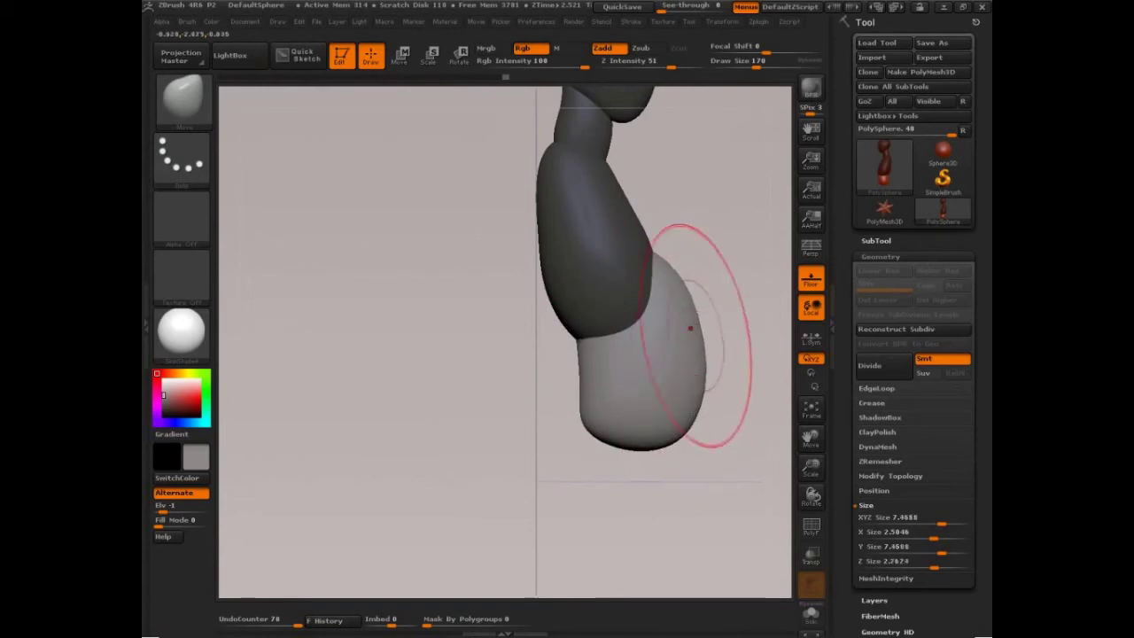
{"action": "left_click_drag", "start_coordinate": [691, 328], "coordinate": [683, 323]}
{"action": "left_click_drag", "start_coordinate": [702, 368], "coordinate": [698, 388]}
{"action": "mouse_move", "coordinate": [666, 456]}
{"action": "left_mouse_down"}
{"action": "mouse_move", "coordinate": [602, 441]}
{"action": "mouse_move", "coordinate": [680, 473]}
{"action": "mouse_move", "coordinate": [648, 466]}
{"action": "left_mouse_up"}
- Widen the abdomen's sides from the front to match the torso's width and pull in its upper front edge
{"action": "left_click_drag", "start_coordinate": [669, 406], "coordinate": [696, 404]}
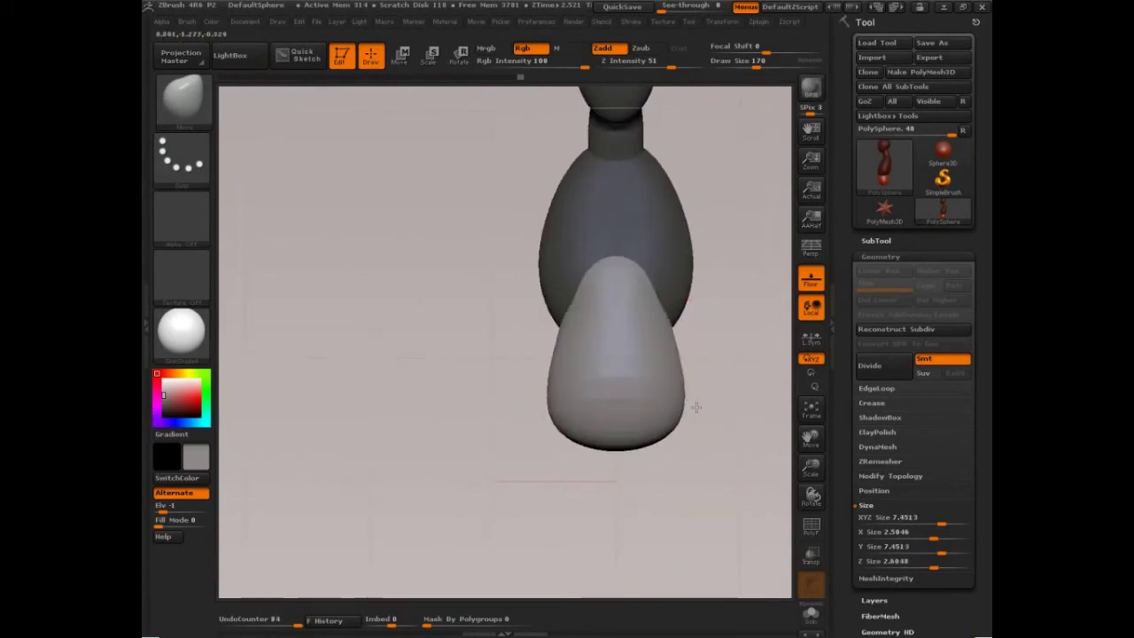
{"action": "mouse_move", "coordinate": [667, 341]}
{"action": "left_mouse_down"}
{"action": "mouse_move", "coordinate": [699, 325]}
{"action": "mouse_move", "coordinate": [694, 310]}
{"action": "mouse_move", "coordinate": [715, 314]}
{"action": "mouse_move", "coordinate": [693, 348]}
{"action": "left_mouse_up"}
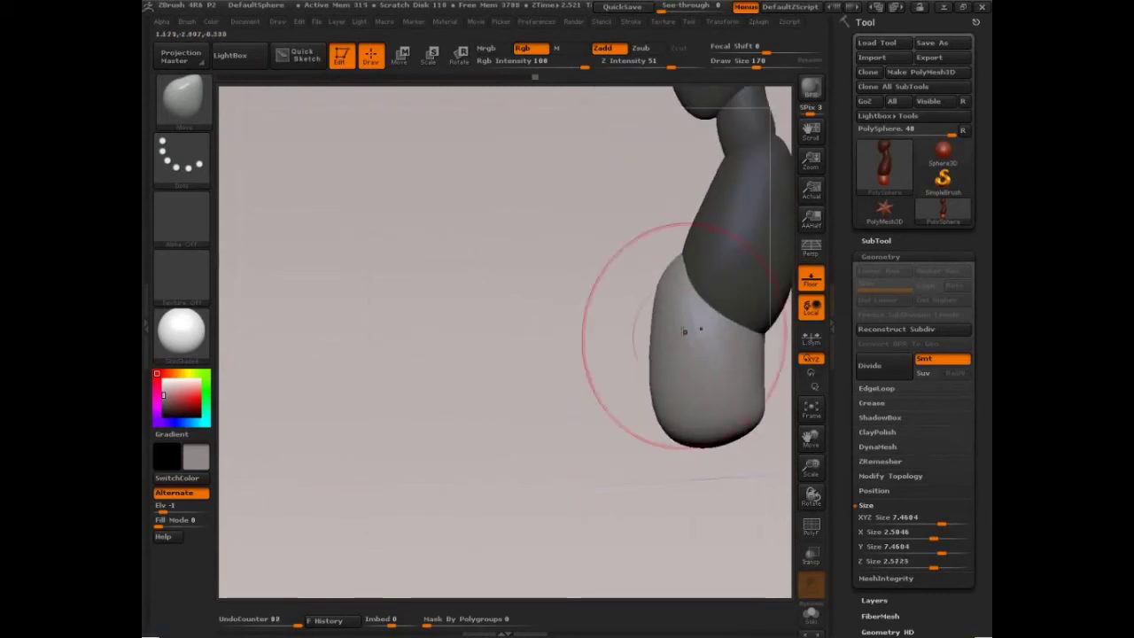
{"action": "left_click_drag", "start_coordinate": [676, 271], "coordinate": [687, 278]}
{"action": "left_click_drag", "start_coordinate": [613, 466], "coordinate": [590, 463]}
- Insert a centred sphere at the abdomen's lower end for the pelvis, about as wide as the abdomen
{"action": "left_click_drag", "start_coordinate": [722, 508], "coordinate": [588, 445], "text": "alt"}
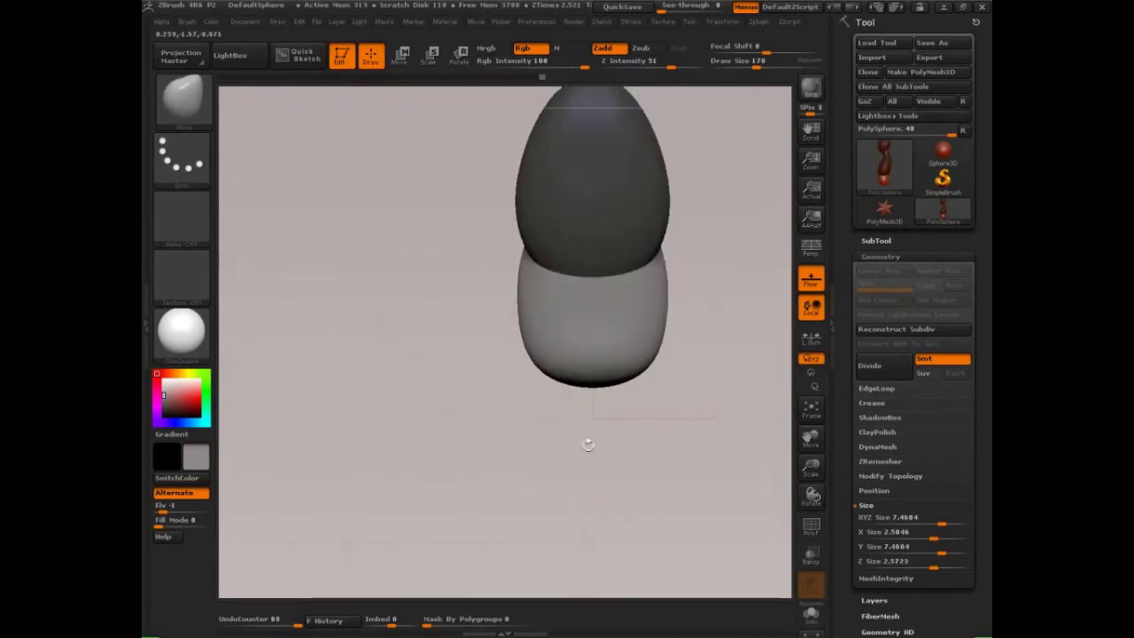
{"action": "left_click_drag", "start_coordinate": [595, 382], "coordinate": [608, 443], "text": "shift"}
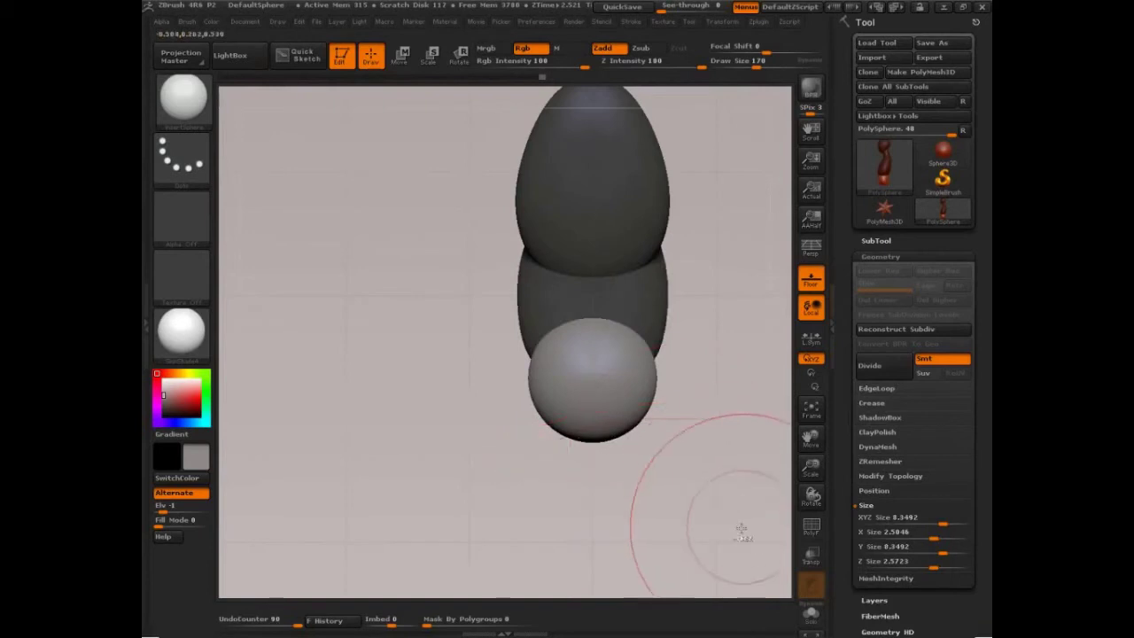
{"action": "key", "text": "ctrl+shift"}
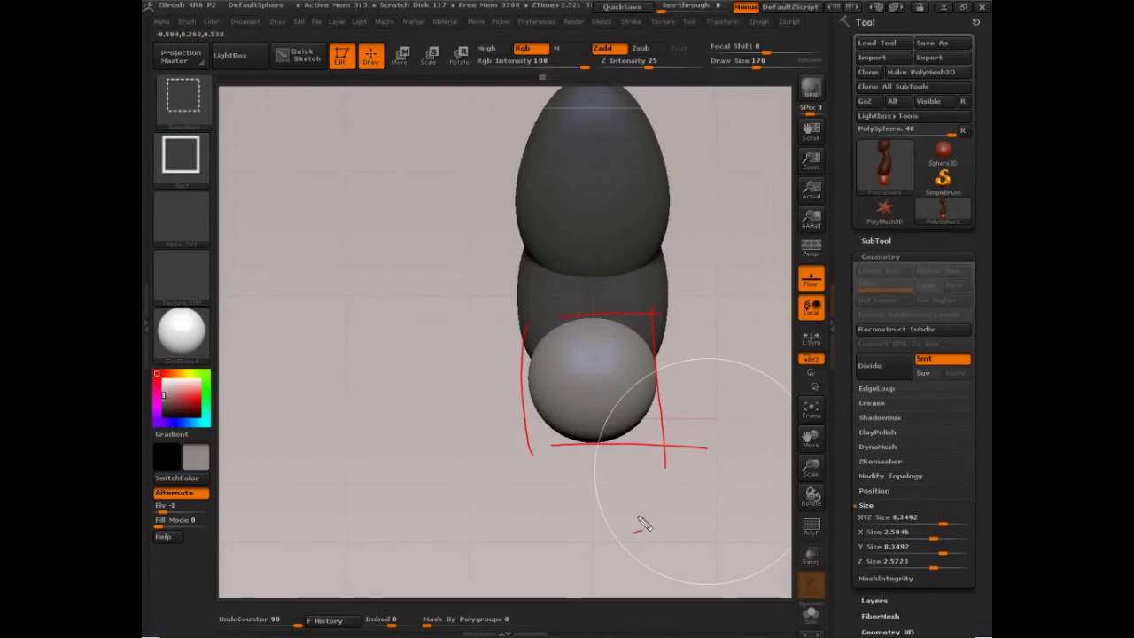
{"action": "key", "text": "Escape"}
- With the Move brush at draw size 140, broaden the pelvis sphere into a boxier form beneath the abdomen
{"action": "mouse_move", "coordinate": [676, 517]}
{"action": "left_mouse_down"}
{"action": "mouse_move", "coordinate": [697, 521]}
{"action": "mouse_move", "coordinate": [641, 518]}
{"action": "mouse_move", "coordinate": [658, 473]}
{"action": "mouse_move", "coordinate": [693, 491]}
{"action": "mouse_move", "coordinate": [632, 442]}
{"action": "left_mouse_up"}
{"action": "key", "text": "s"}
{"action": "mouse_move", "coordinate": [587, 374]}
{"action": "left_mouse_down"}
{"action": "mouse_move", "coordinate": [576, 374]}
{"action": "mouse_move", "coordinate": [597, 362]}
{"action": "mouse_move", "coordinate": [592, 391]}
{"action": "mouse_move", "coordinate": [638, 399]}
{"action": "mouse_move", "coordinate": [640, 435]}
{"action": "left_mouse_up"}
{"action": "key", "text": "s"}
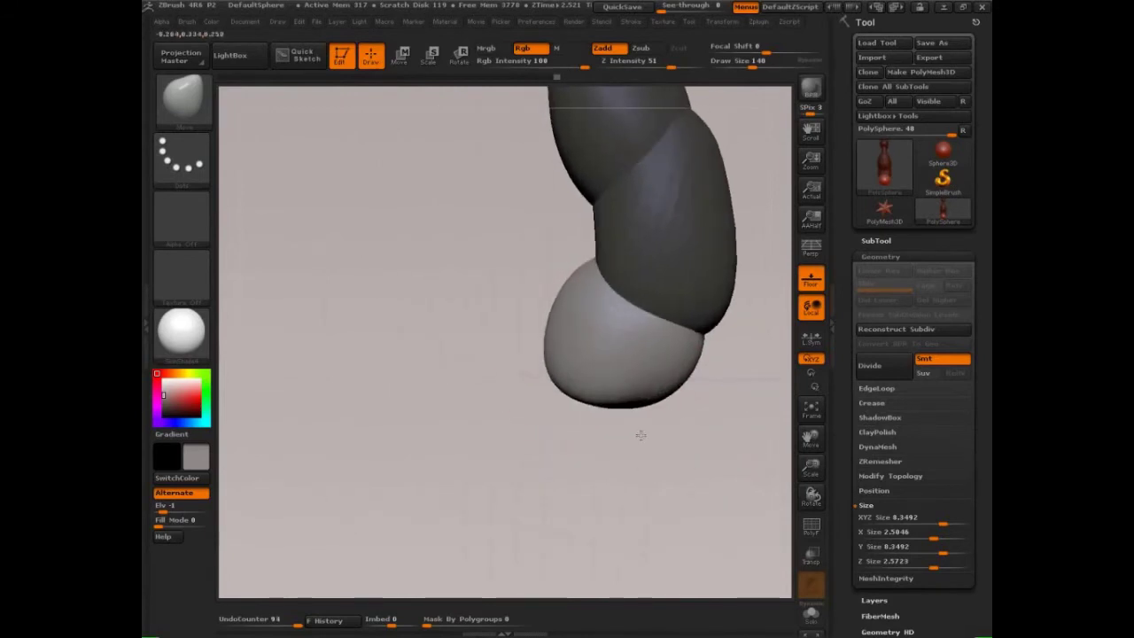
{"action": "left_click_drag", "start_coordinate": [708, 387], "coordinate": [609, 318]}
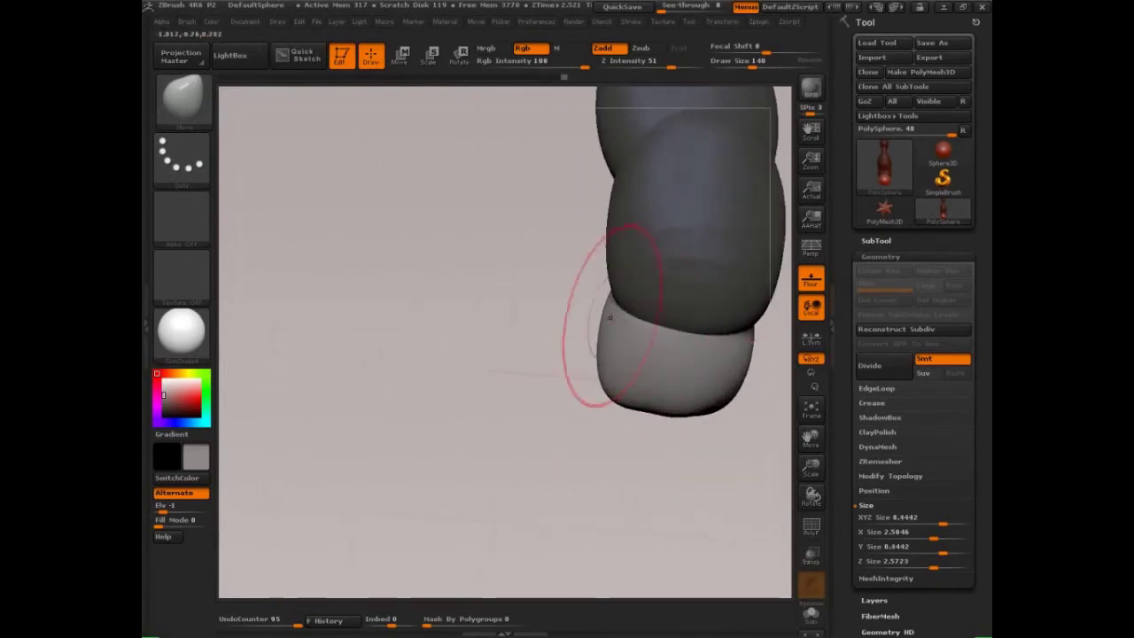
{"action": "left_click_drag", "start_coordinate": [527, 295], "coordinate": [635, 316]}
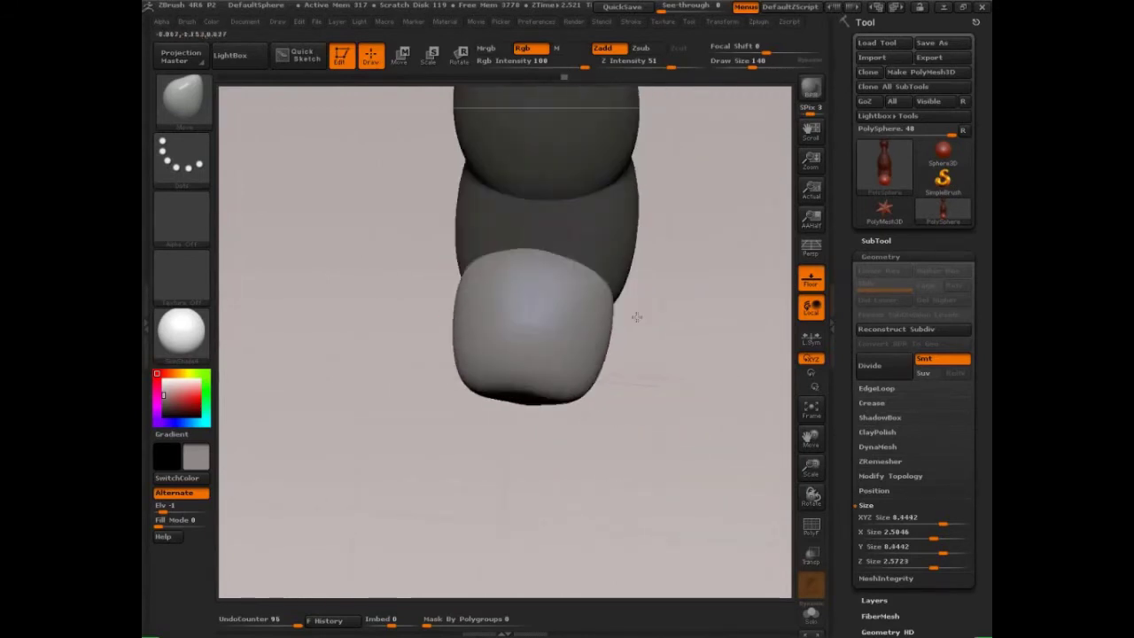
- Flatten the pelvis's top edge and, with draw size 208, pull its upper corners outward from behind
{"action": "left_click_drag", "start_coordinate": [540, 252], "coordinate": [540, 267]}
{"action": "left_click_drag", "start_coordinate": [392, 344], "coordinate": [437, 341]}
{"action": "left_click_drag", "start_coordinate": [651, 344], "coordinate": [627, 341], "text": "shift"}
{"action": "key", "text": "s"}
{"action": "left_click_drag", "start_coordinate": [521, 320], "coordinate": [534, 319]}
{"action": "left_click_drag", "start_coordinate": [454, 265], "coordinate": [448, 257]}
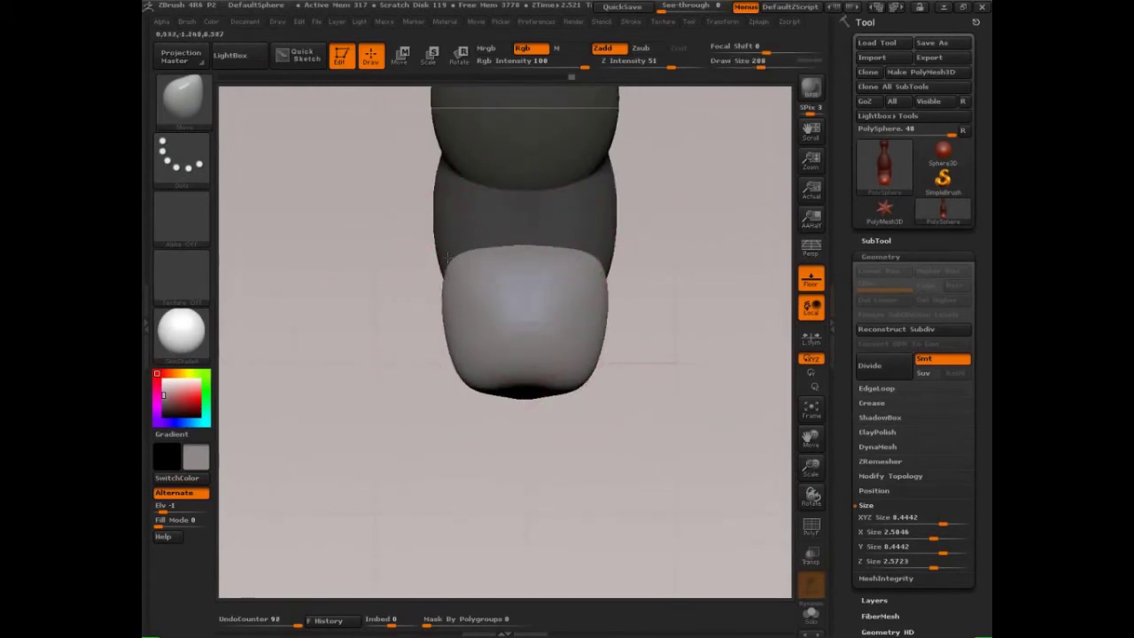
- Pull the pelvis's lower corners downward and outward from behind, and push its underside slightly up in side view
{"action": "left_click_drag", "start_coordinate": [479, 388], "coordinate": [463, 424]}
{"action": "left_click_drag", "start_coordinate": [679, 421], "coordinate": [601, 423]}
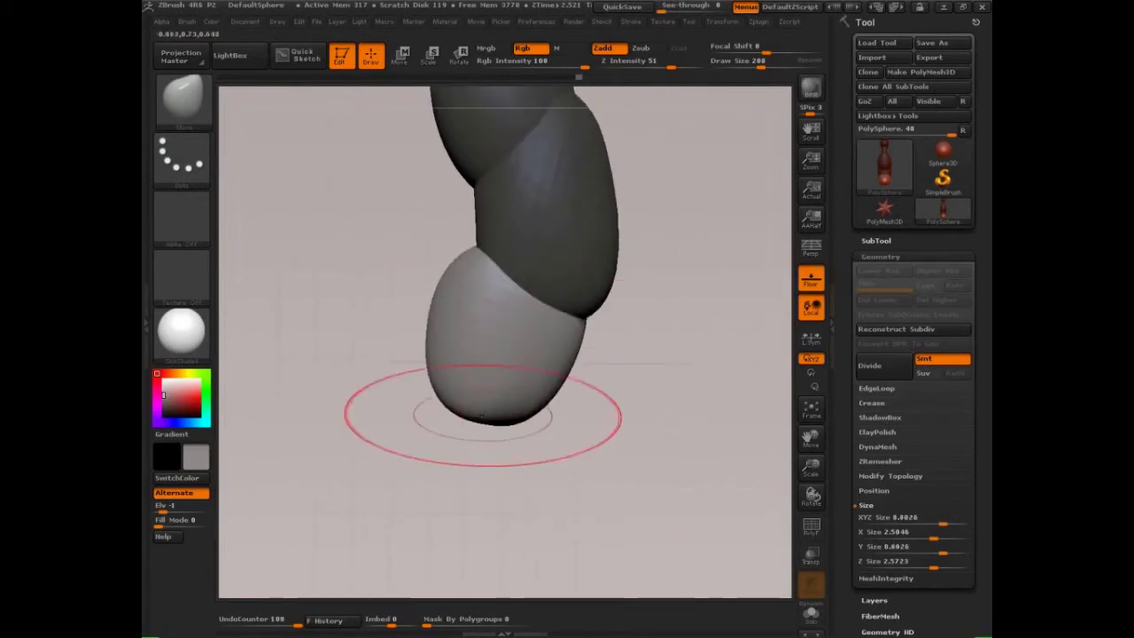
{"action": "left_click_drag", "start_coordinate": [482, 415], "coordinate": [482, 404]}
{"action": "mouse_move", "coordinate": [601, 398]}
{"action": "left_mouse_down"}
{"action": "mouse_move", "coordinate": [629, 403]}
{"action": "mouse_move", "coordinate": [614, 375]}
{"action": "mouse_move", "coordinate": [666, 380]}
{"action": "mouse_move", "coordinate": [577, 379]}
{"action": "mouse_move", "coordinate": [595, 383]}
{"action": "mouse_move", "coordinate": [576, 417]}
{"action": "mouse_move", "coordinate": [580, 400]}
{"action": "mouse_move", "coordinate": [549, 431]}
{"action": "left_mouse_up"}
- With the Move brush at draw size 257, match the pelvis's width to the abdomen and round out the buttocks in side view
{"action": "mouse_move", "coordinate": [640, 451]}
{"action": "left_mouse_down"}
{"action": "mouse_move", "coordinate": [591, 441]}
{"action": "mouse_move", "coordinate": [688, 417]}
{"action": "mouse_move", "coordinate": [603, 376]}
{"action": "left_mouse_up"}
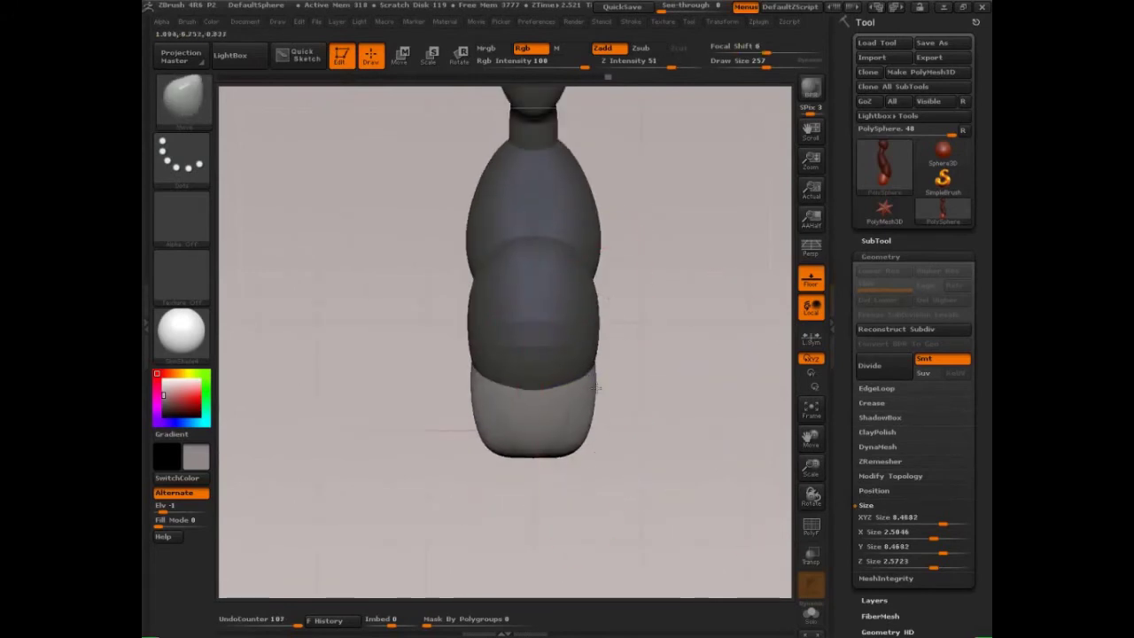
{"action": "left_click_drag", "start_coordinate": [561, 431], "coordinate": [552, 445]}
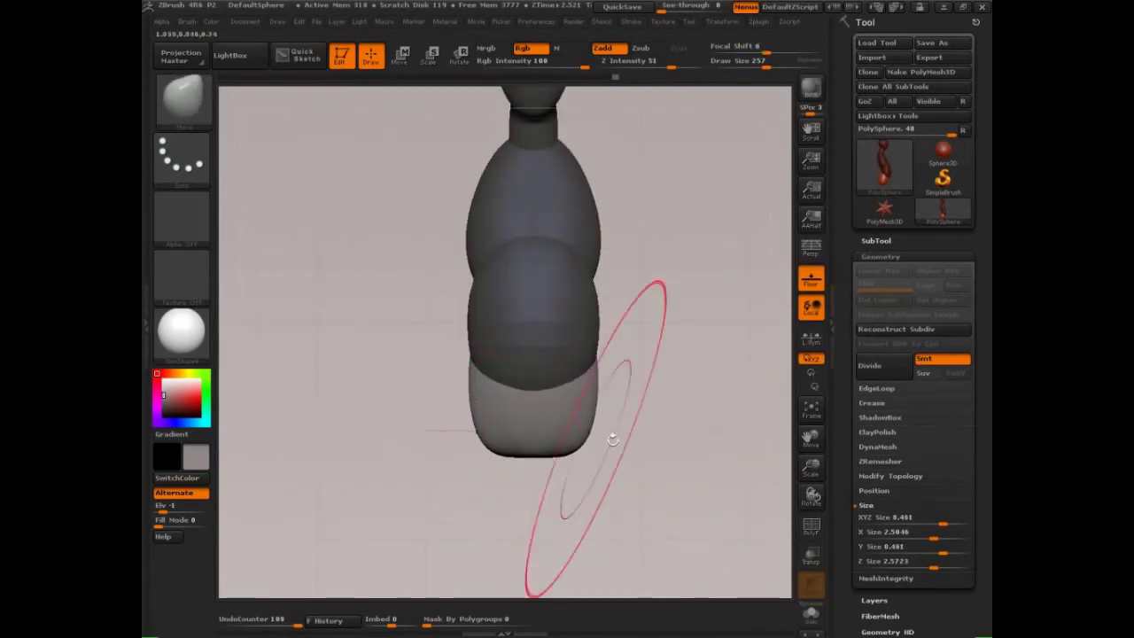
{"action": "left_click_drag", "start_coordinate": [634, 454], "coordinate": [619, 462]}
{"action": "mouse_move", "coordinate": [613, 438]}
{"action": "left_mouse_down"}
{"action": "mouse_move", "coordinate": [604, 385]}
{"action": "mouse_move", "coordinate": [637, 353]}
{"action": "mouse_move", "coordinate": [646, 360]}
{"action": "left_mouse_up"}
{"action": "key", "text": "b"}
{"action": "key", "text": "m"}
{"action": "key", "text": "v"}
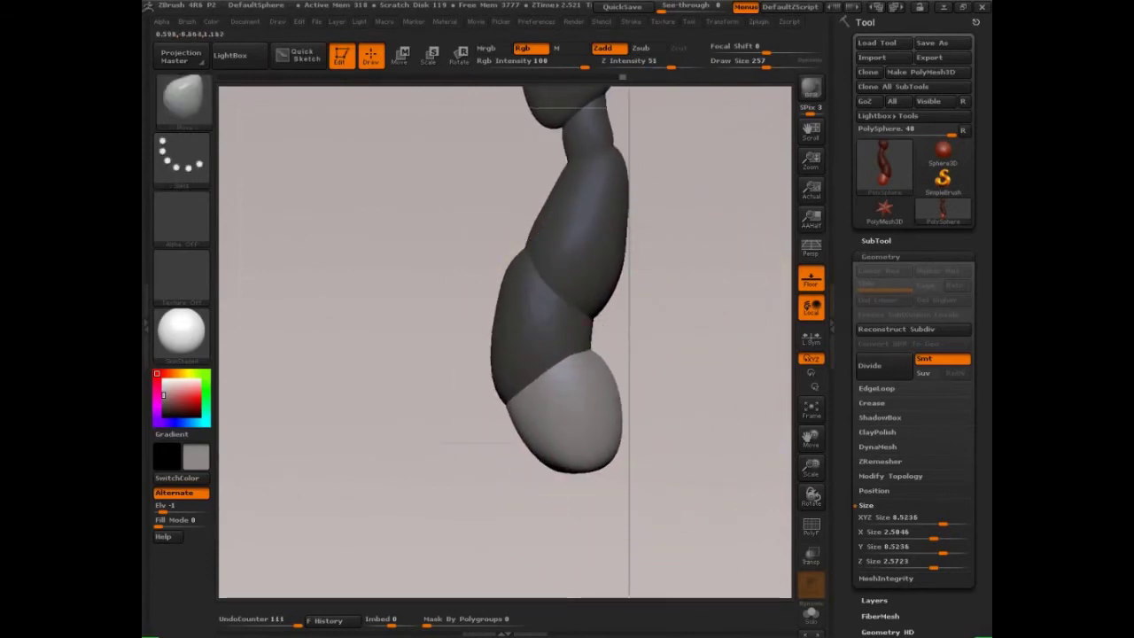
{"action": "left_click_drag", "start_coordinate": [619, 404], "coordinate": [616, 402]}
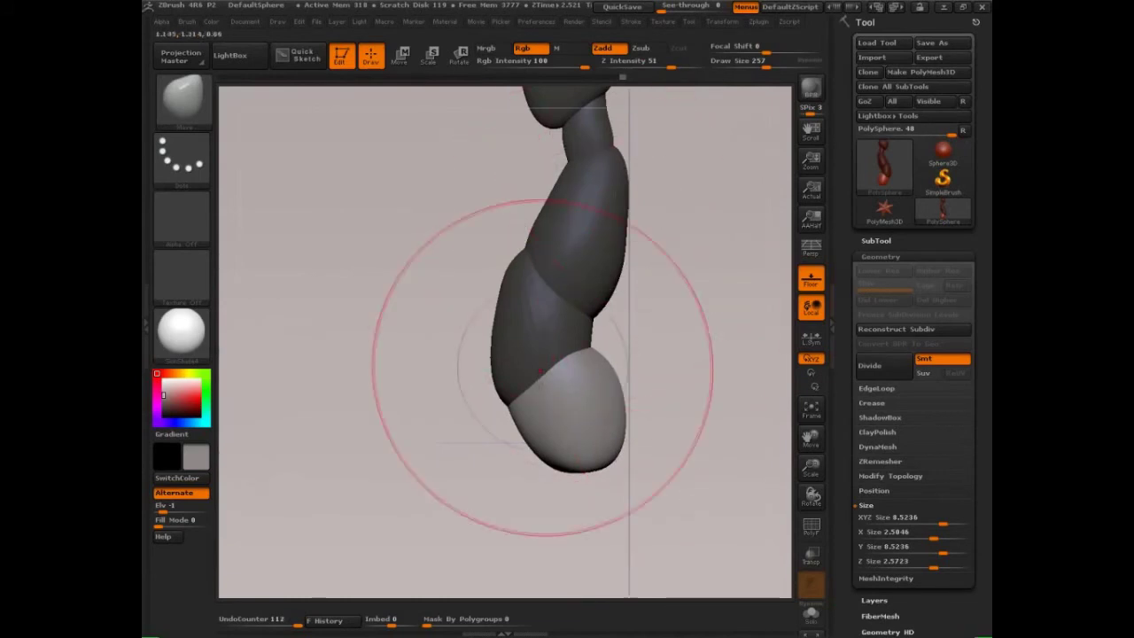
- Clear the mask and insert a mirrored pair of spheres at the pelvis's lower corners as leg starts
{"action": "mouse_move", "coordinate": [646, 342]}
{"action": "left_mouse_down", "text": "ctrl"}
{"action": "mouse_move", "coordinate": [664, 398]}
{"action": "mouse_move", "coordinate": [693, 401]}
{"action": "mouse_move", "coordinate": [639, 381]}
{"action": "left_mouse_up", "text": "ctrl"}
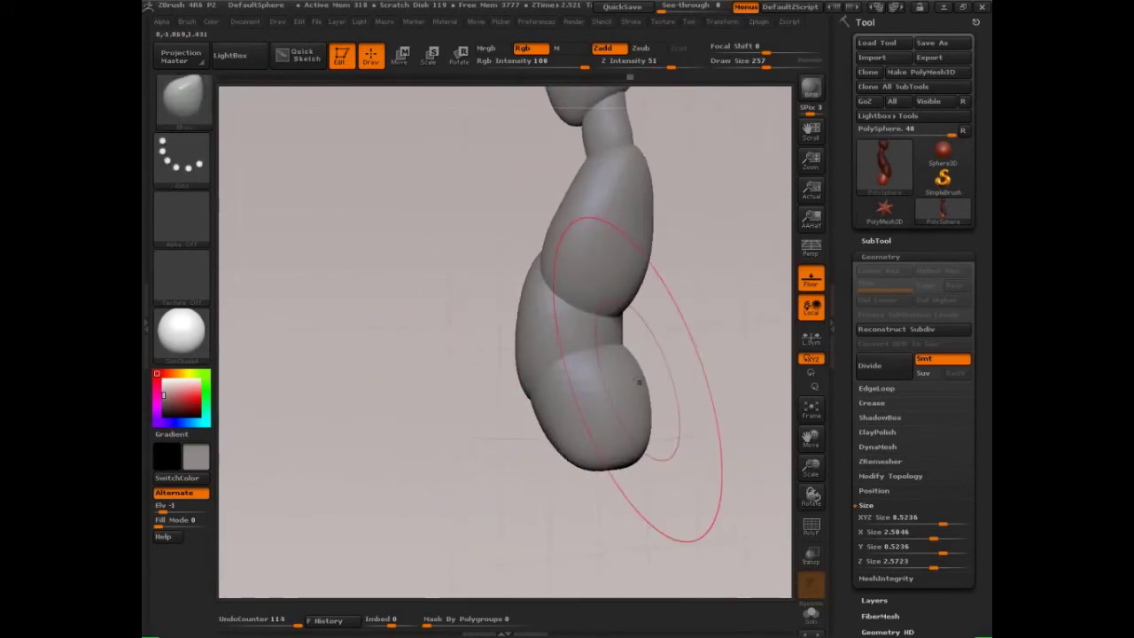
{"action": "key", "text": "ctrl+shift"}
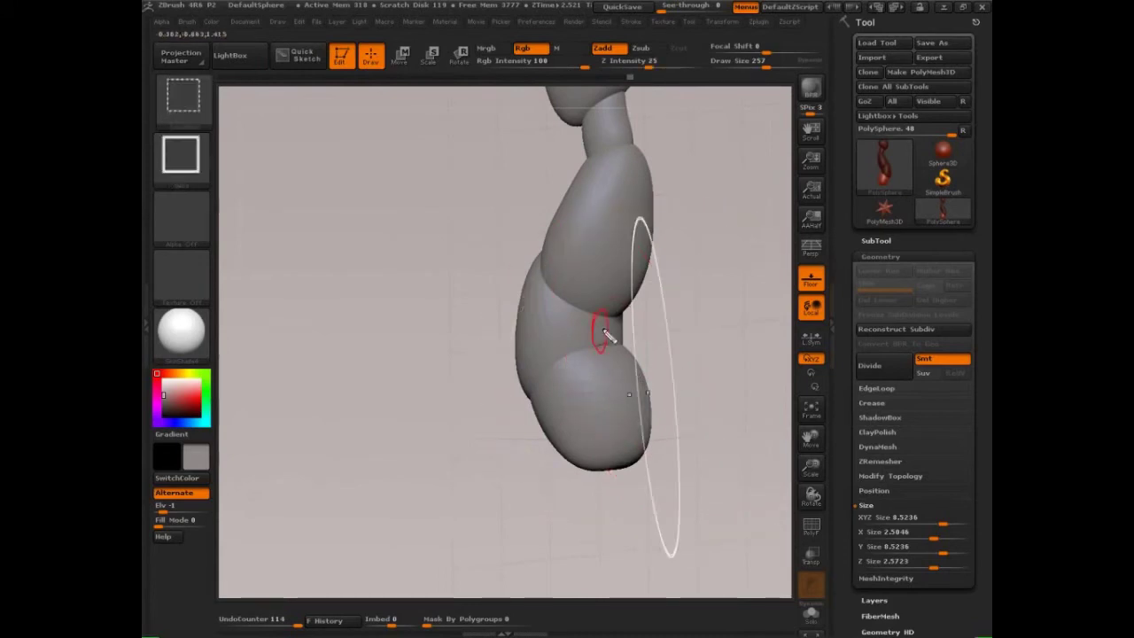
{"action": "mouse_move", "coordinate": [683, 393]}
{"action": "left_mouse_down"}
{"action": "mouse_move", "coordinate": [709, 418]}
{"action": "mouse_move", "coordinate": [674, 402]}
{"action": "mouse_move", "coordinate": [721, 445]}
{"action": "mouse_move", "coordinate": [703, 469]}
{"action": "mouse_move", "coordinate": [647, 481]}
{"action": "mouse_move", "coordinate": [653, 423]}
{"action": "mouse_move", "coordinate": [678, 472]}
{"action": "left_mouse_up"}
{"action": "mouse_move", "coordinate": [645, 422]}
{"action": "left_mouse_down"}
{"action": "mouse_move", "coordinate": [531, 346]}
{"action": "mouse_move", "coordinate": [530, 366]}
{"action": "mouse_move", "coordinate": [582, 431]}
{"action": "mouse_move", "coordinate": [663, 470]}
{"action": "mouse_move", "coordinate": [430, 395]}
{"action": "left_mouse_up"}
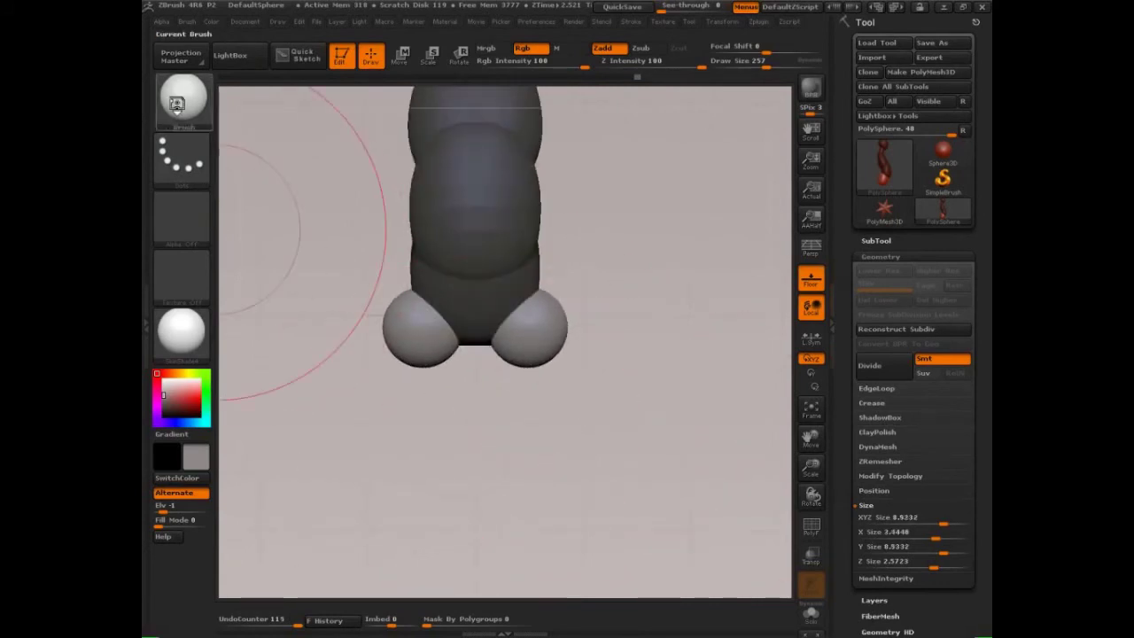
- With the SnakeHook brush at draw size 122, pull the hip spheres down into long legs in side view
{"action": "left_click", "coordinate": [177, 105]}
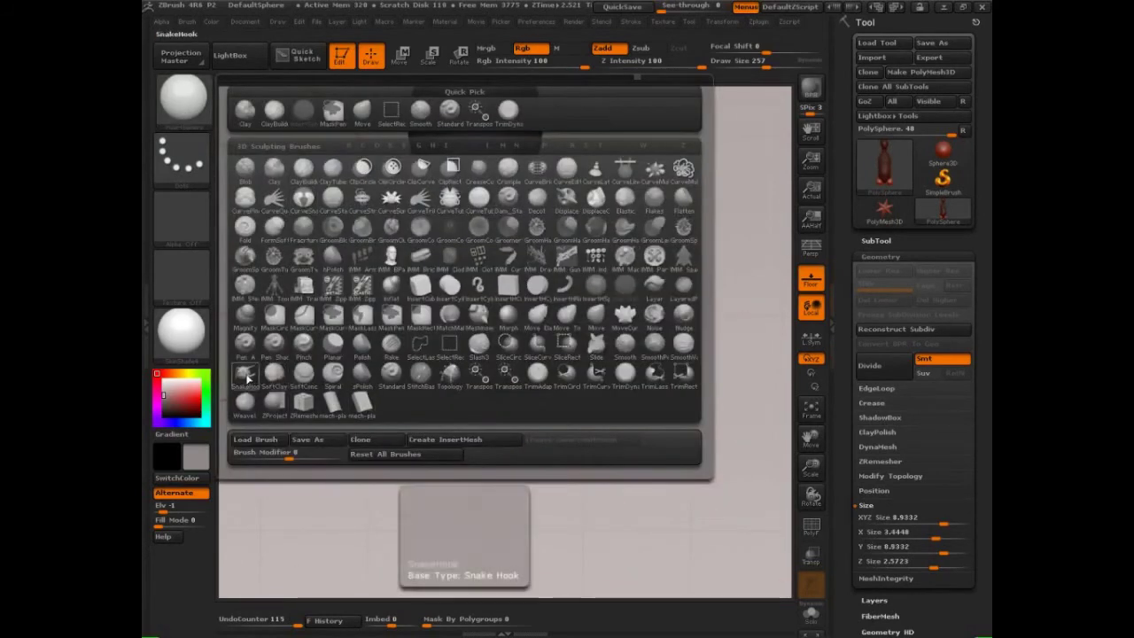
{"action": "left_click", "coordinate": [245, 386]}
{"action": "mouse_move", "coordinate": [644, 412]}
{"action": "left_mouse_down"}
{"action": "mouse_move", "coordinate": [626, 431]}
{"action": "mouse_move", "coordinate": [641, 372]}
{"action": "left_mouse_up"}
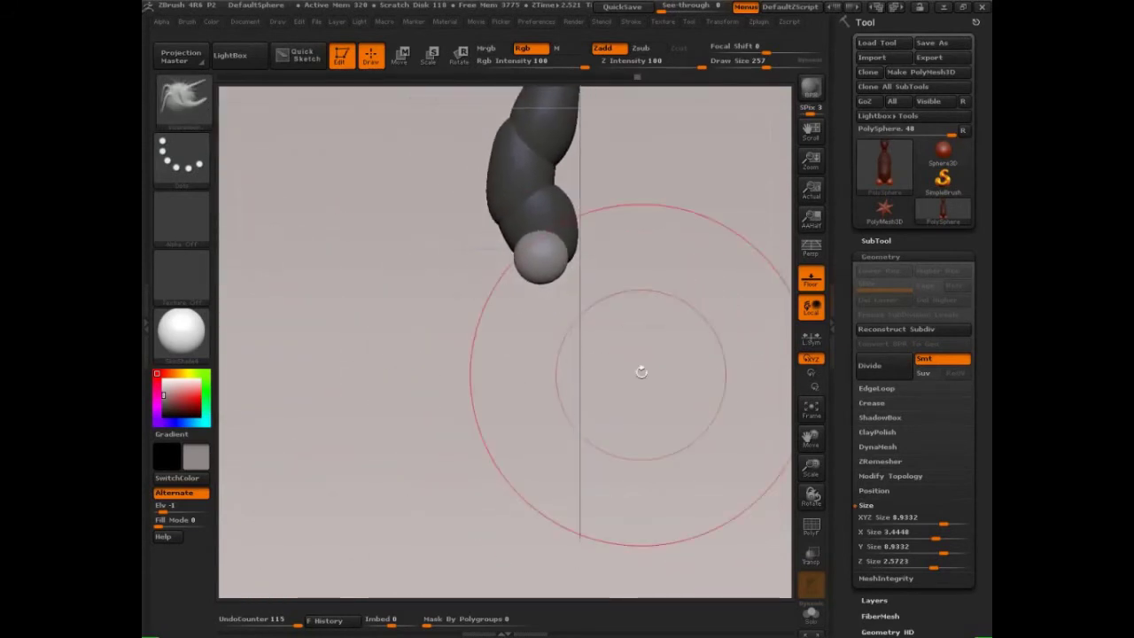
{"action": "key", "text": "s"}
{"action": "mouse_move", "coordinate": [597, 285]}
{"action": "left_mouse_down"}
{"action": "mouse_move", "coordinate": [540, 303]}
{"action": "mouse_move", "coordinate": [540, 523]}
{"action": "left_mouse_up"}
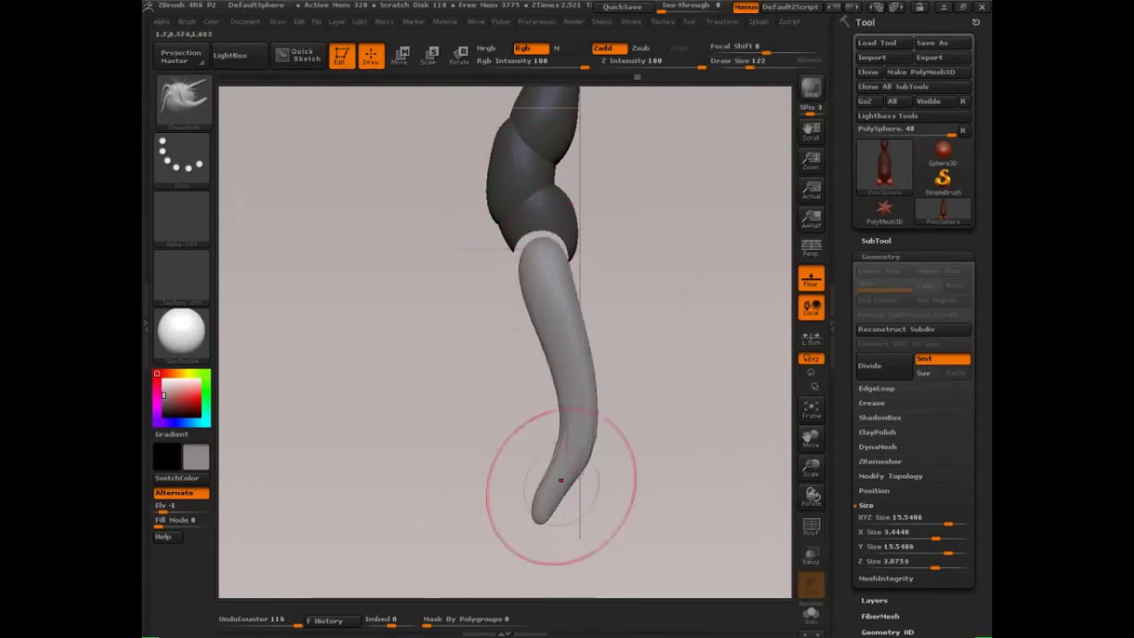
- Move the legs inward under the pelvis from the front, then straighten and lengthen them with small feet at the ends
{"action": "mouse_move", "coordinate": [612, 448]}
{"action": "left_mouse_down"}
{"action": "mouse_move", "coordinate": [711, 450]}
{"action": "mouse_move", "coordinate": [663, 466]}
{"action": "mouse_move", "coordinate": [667, 487]}
{"action": "left_mouse_up"}
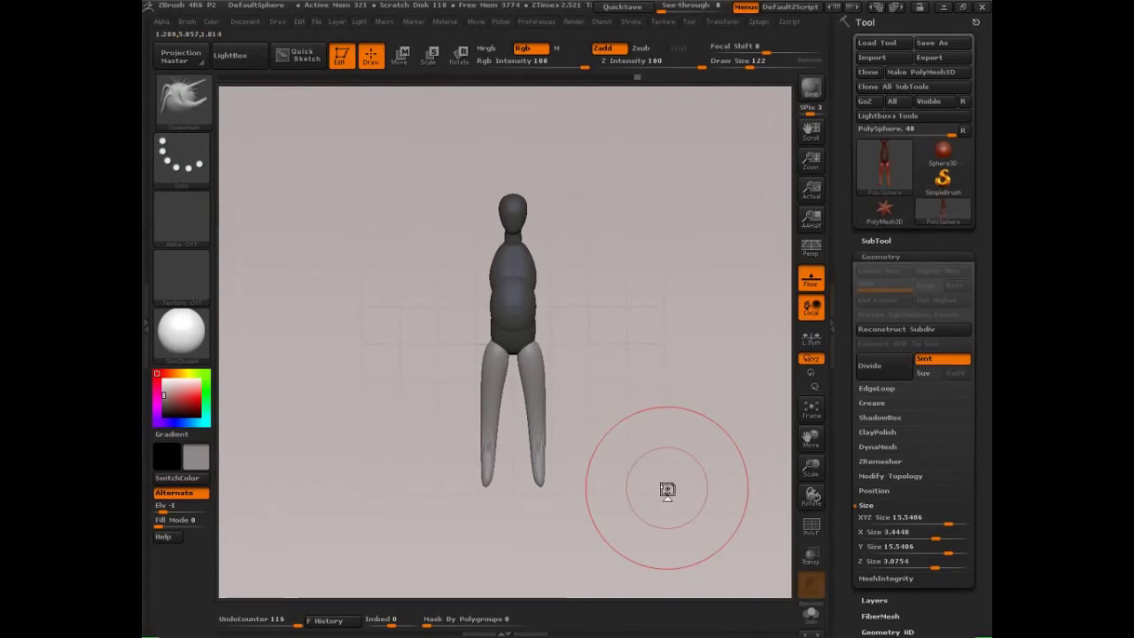
{"action": "left_click_drag", "start_coordinate": [531, 426], "coordinate": [529, 413]}
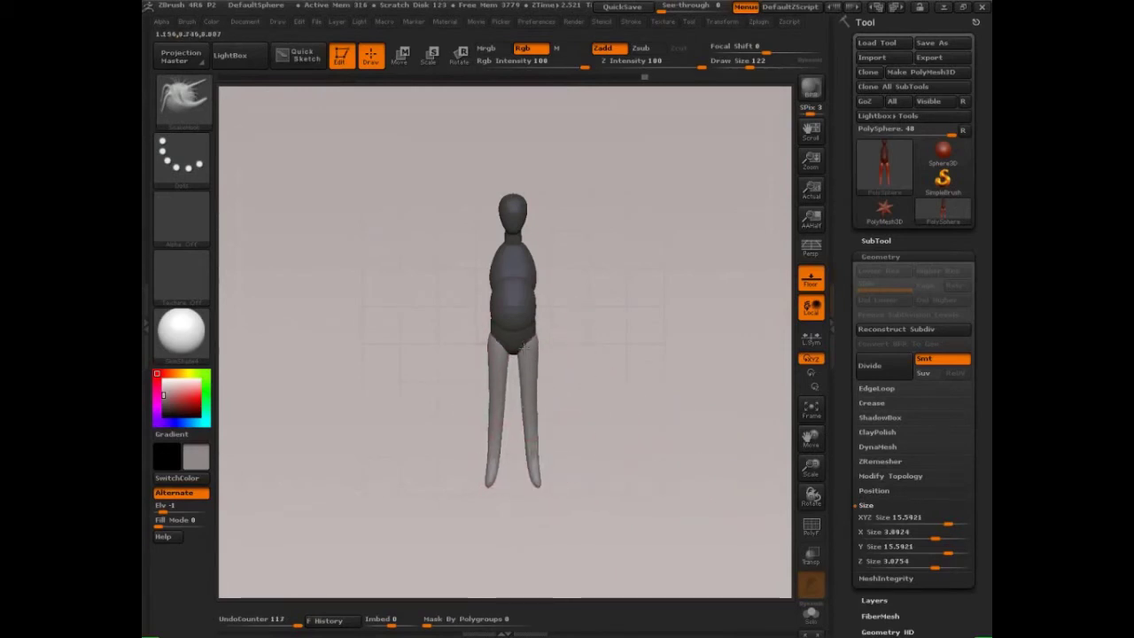
{"action": "mouse_move", "coordinate": [519, 492]}
{"action": "left_mouse_down"}
{"action": "mouse_move", "coordinate": [522, 507]}
{"action": "mouse_move", "coordinate": [600, 486]}
{"action": "mouse_move", "coordinate": [560, 480]}
{"action": "mouse_move", "coordinate": [552, 463]}
{"action": "mouse_move", "coordinate": [521, 493]}
{"action": "mouse_move", "coordinate": [534, 526]}
{"action": "mouse_move", "coordinate": [569, 522]}
{"action": "left_mouse_up"}
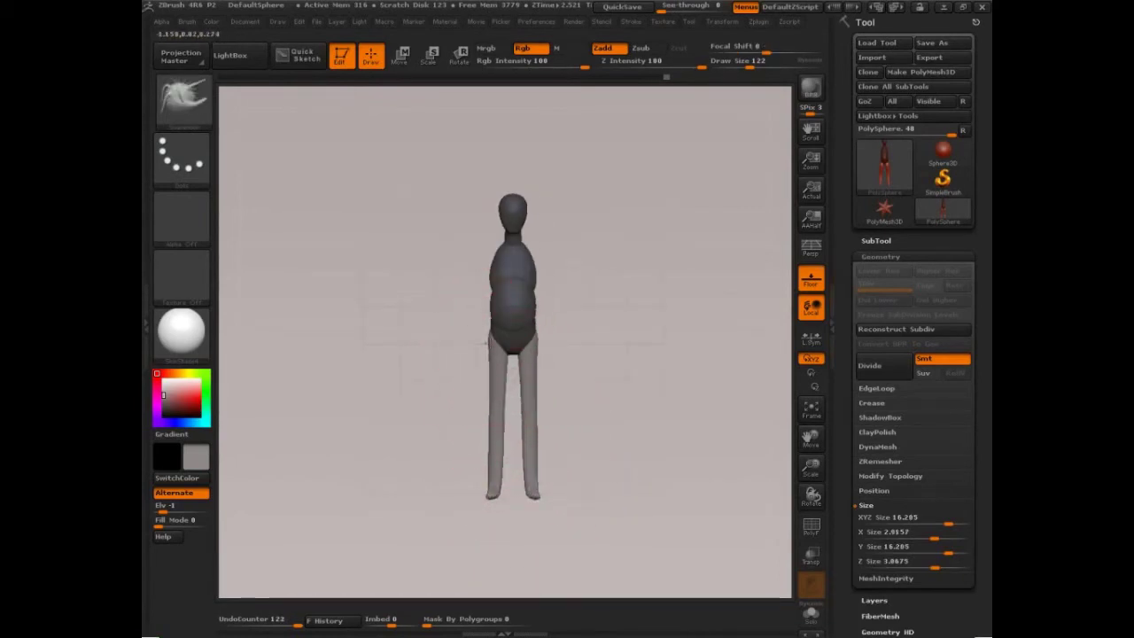
- Undo the first thigh adjustments and, with draw size 197, bend the upper legs forward under the pelvis in side view
{"action": "mouse_move", "coordinate": [715, 450]}
{"action": "left_mouse_down", "text": "alt"}
{"action": "mouse_move", "coordinate": [696, 463]}
{"action": "mouse_move", "coordinate": [715, 476]}
{"action": "mouse_move", "coordinate": [681, 435]}
{"action": "mouse_move", "coordinate": [724, 458]}
{"action": "mouse_move", "coordinate": [668, 481]}
{"action": "mouse_move", "coordinate": [673, 491]}
{"action": "left_mouse_up", "text": "alt"}
{"action": "key", "text": "ctrl+shift"}
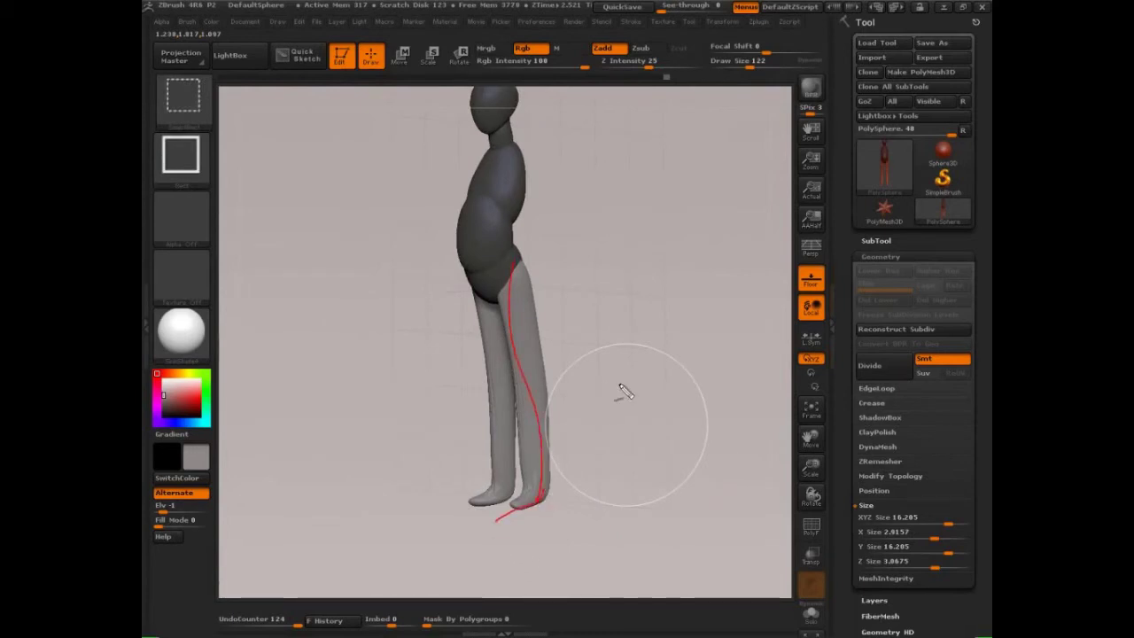
{"action": "left_click_drag", "start_coordinate": [625, 391], "coordinate": [665, 455], "text": "shift"}
{"action": "key", "text": "s"}
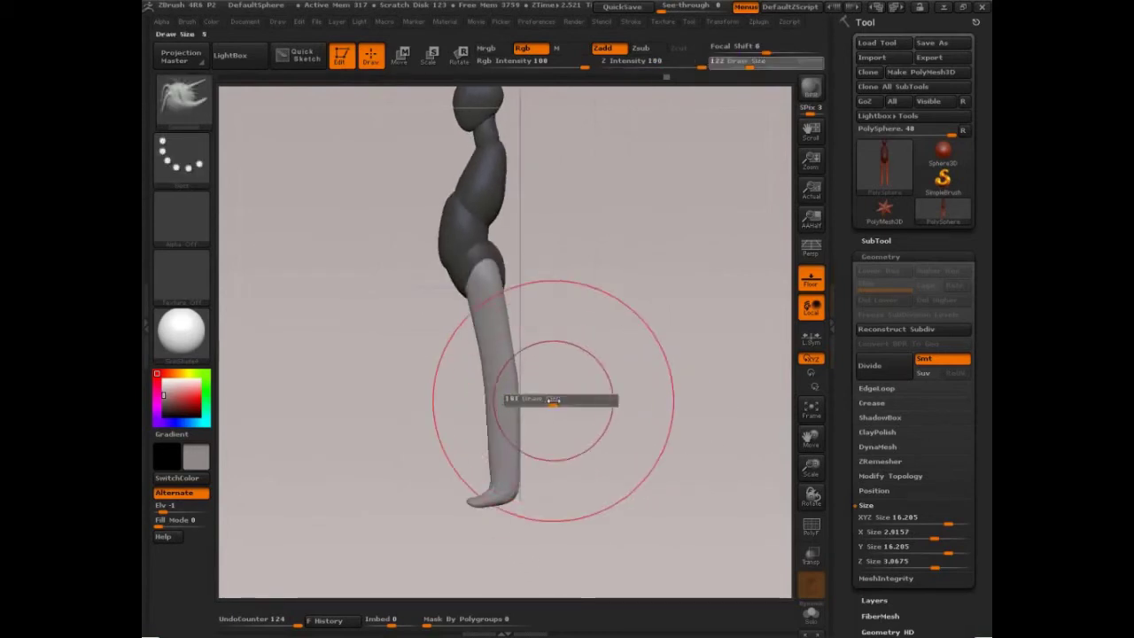
{"action": "mouse_move", "coordinate": [553, 401]}
{"action": "left_mouse_down"}
{"action": "mouse_move", "coordinate": [490, 373]}
{"action": "mouse_move", "coordinate": [483, 345]}
{"action": "left_mouse_up"}
{"action": "key", "text": "ctrl+z"}
{"action": "key", "text": "ctrl+z"}
{"action": "left_click_drag", "start_coordinate": [480, 283], "coordinate": [476, 290]}
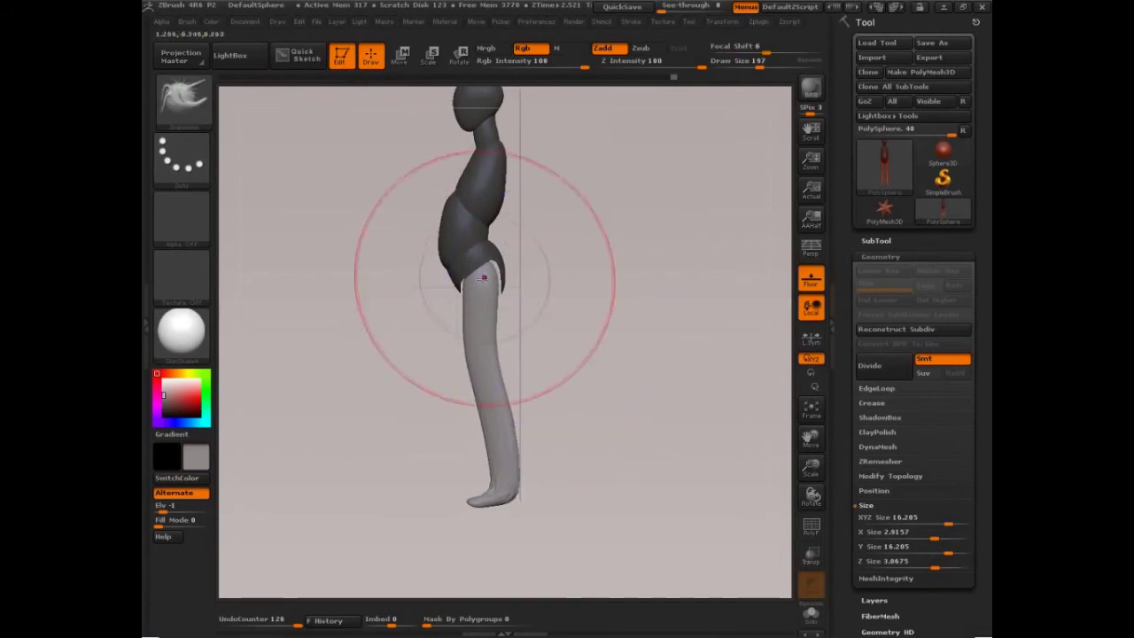
- With draw size 270, pull the lower legs forward under the body in side view and clear the mask
{"action": "key", "text": "]"}
{"action": "left_click_drag", "start_coordinate": [510, 458], "coordinate": [490, 462]}
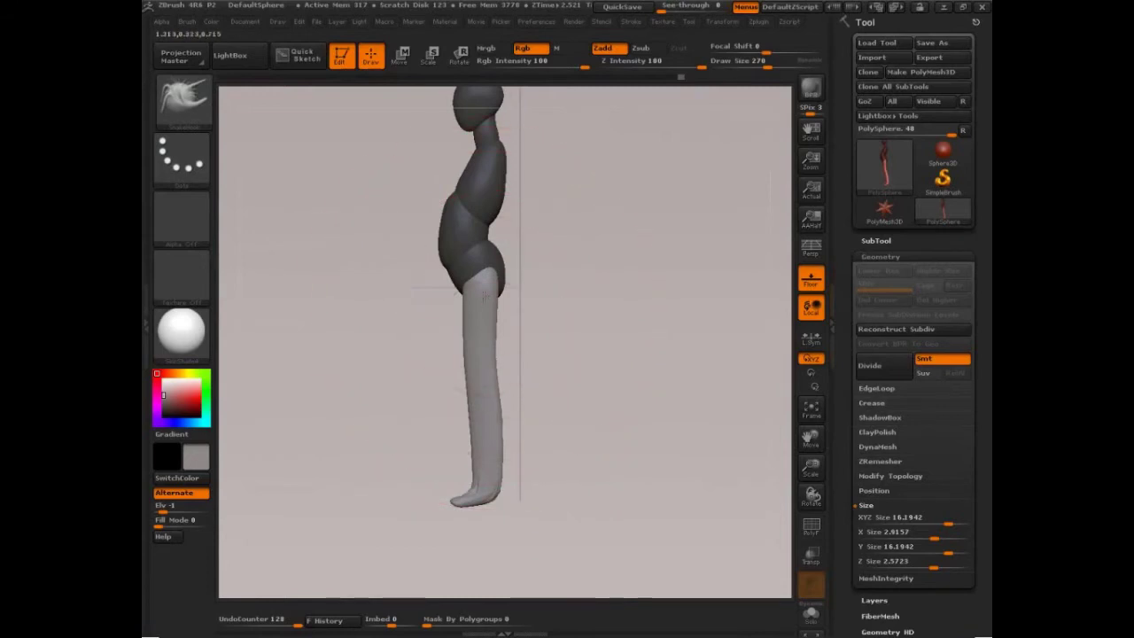
{"action": "left_click_drag", "start_coordinate": [483, 293], "coordinate": [484, 294]}
{"action": "left_click_drag", "start_coordinate": [581, 289], "coordinate": [602, 310], "text": "alt"}
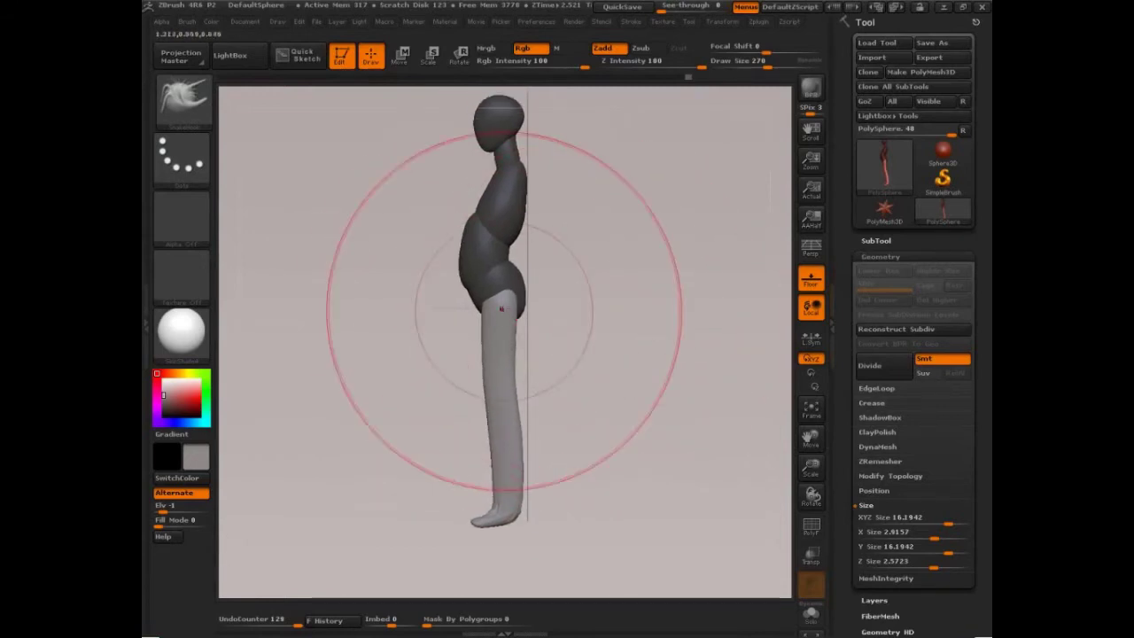
{"action": "mouse_move", "coordinate": [558, 406]}
{"action": "left_mouse_down"}
{"action": "mouse_move", "coordinate": [628, 435]}
{"action": "mouse_move", "coordinate": [610, 423]}
{"action": "left_mouse_up"}
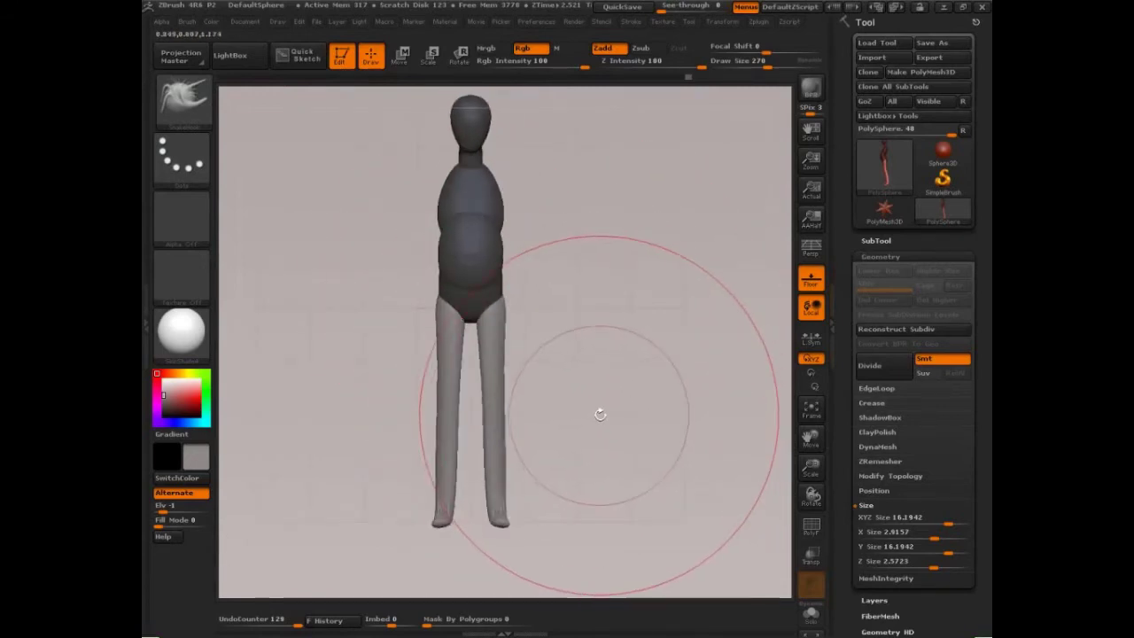
{"action": "key", "text": "shift"}
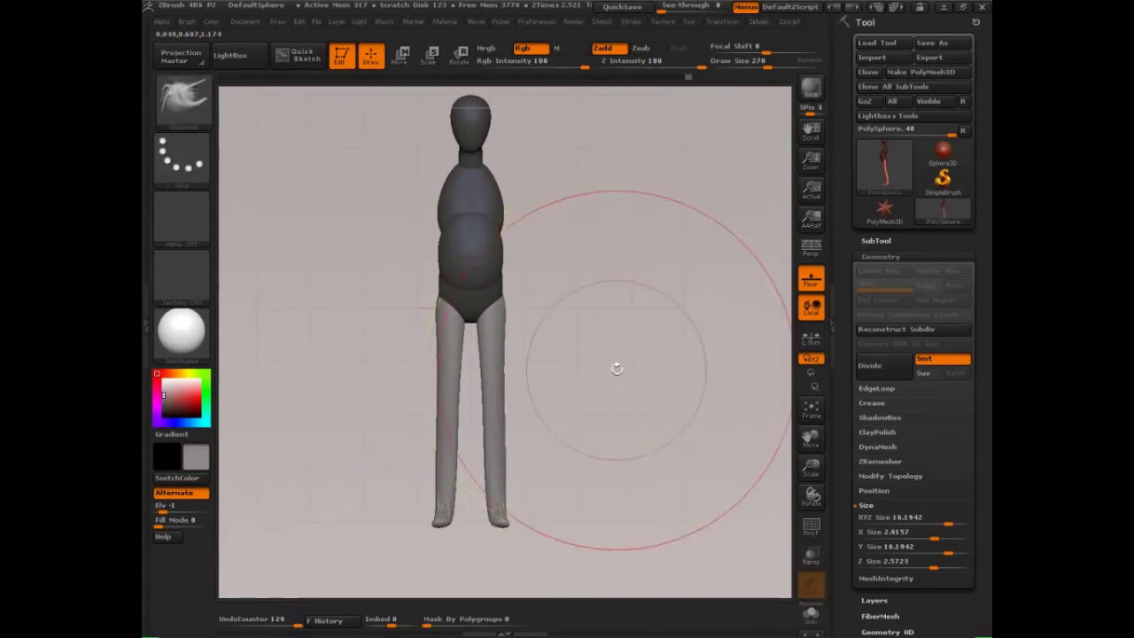
{"action": "left_click_drag", "start_coordinate": [617, 368], "coordinate": [621, 468], "text": "ctrl"}
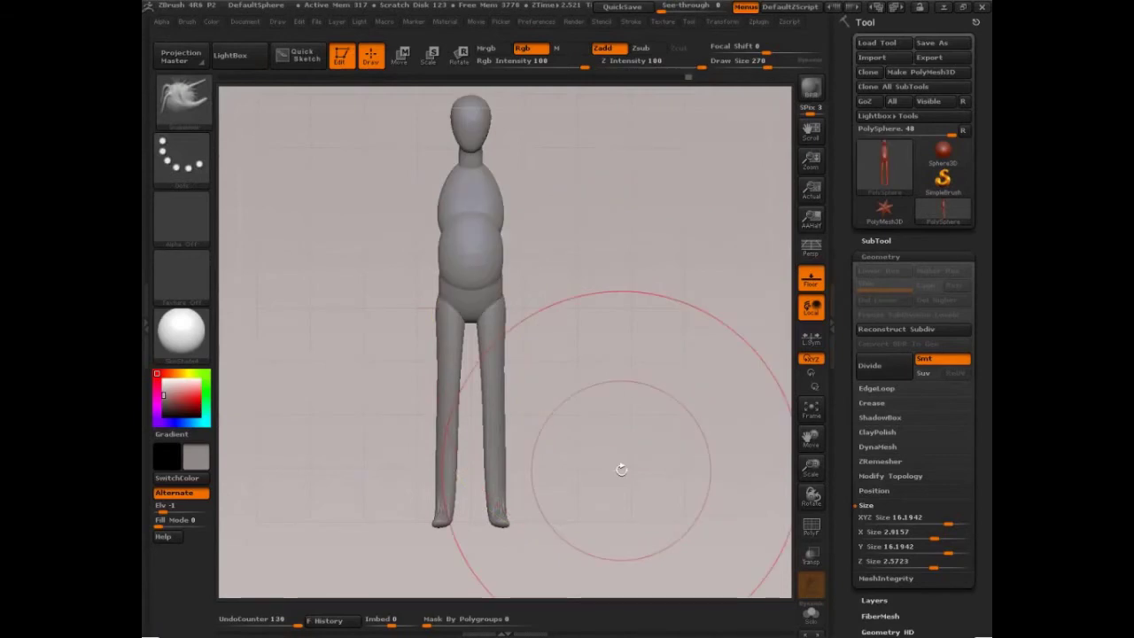
- With the Inflat brush at draw size 160, thicken the upper inner thighs just below the crotch
{"action": "left_click", "coordinate": [205, 110]}
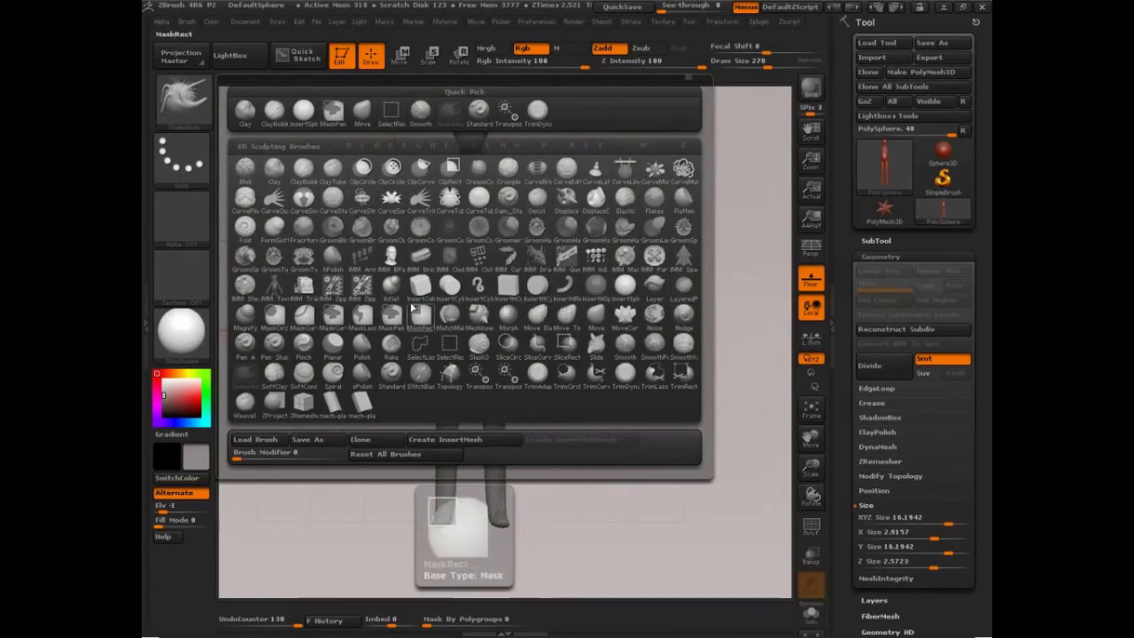
{"action": "left_click", "coordinate": [672, 292]}
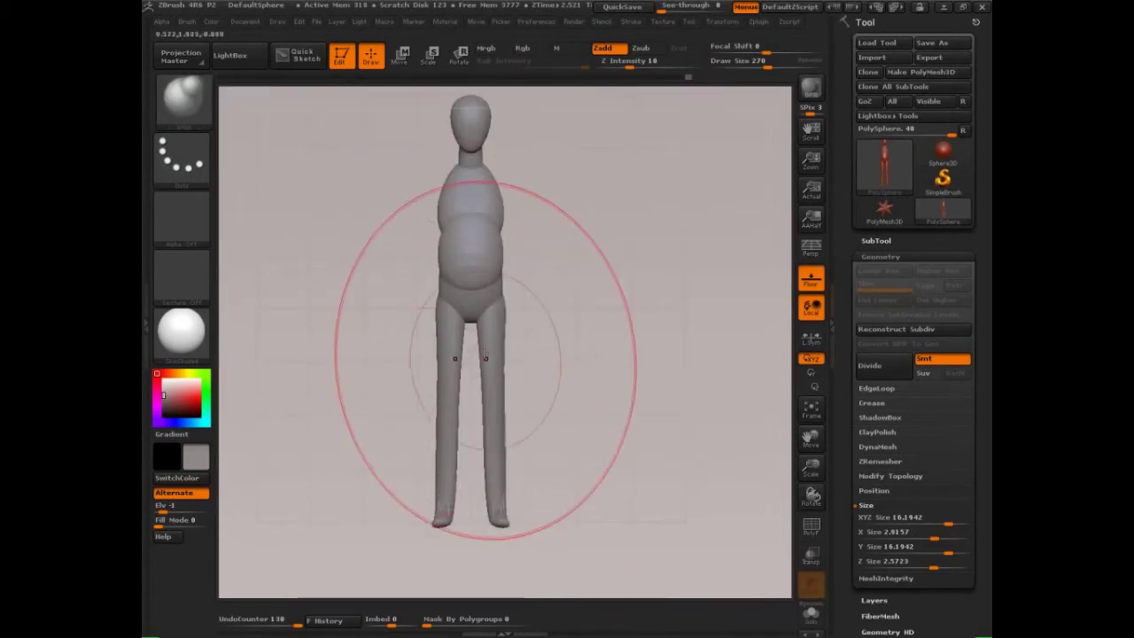
{"action": "left_click_drag", "start_coordinate": [645, 356], "coordinate": [507, 353]}
{"action": "mouse_move", "coordinate": [609, 358]}
{"action": "left_mouse_down"}
{"action": "mouse_move", "coordinate": [651, 360]}
{"action": "mouse_move", "coordinate": [626, 349]}
{"action": "mouse_move", "coordinate": [668, 364]}
{"action": "mouse_move", "coordinate": [704, 428]}
{"action": "mouse_move", "coordinate": [570, 304]}
{"action": "mouse_move", "coordinate": [605, 314]}
{"action": "mouse_move", "coordinate": [620, 253]}
{"action": "mouse_move", "coordinate": [636, 286]}
{"action": "left_mouse_up"}
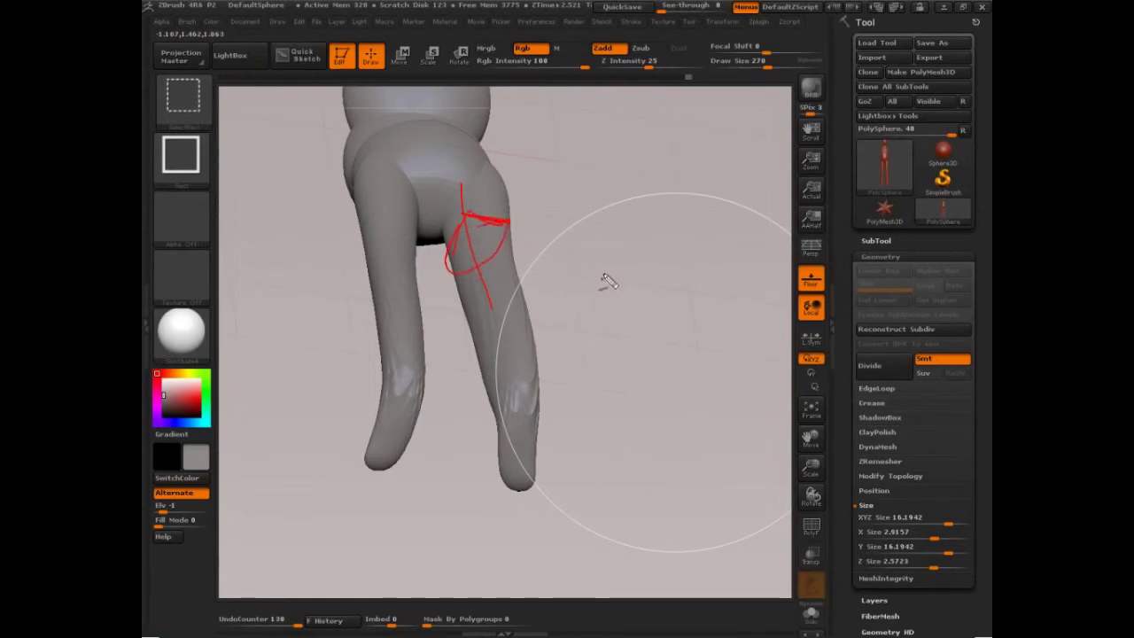
{"action": "key", "text": "Escape"}
{"action": "left_click_drag", "start_coordinate": [630, 289], "coordinate": [628, 298]}
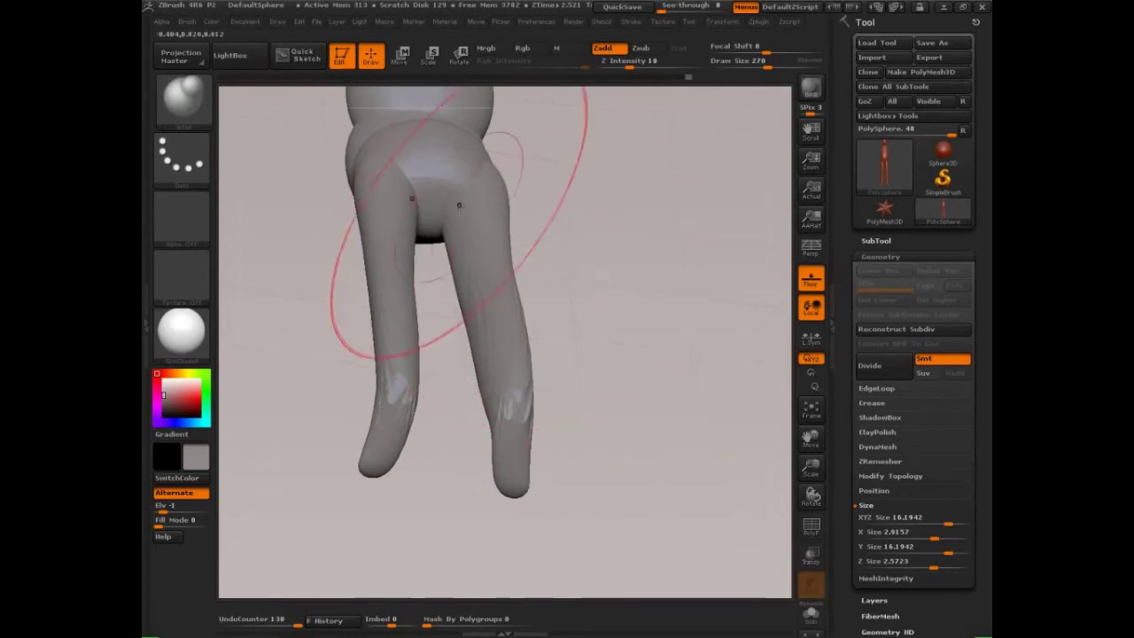
{"action": "key", "text": "s"}
{"action": "mouse_move", "coordinate": [471, 213]}
{"action": "left_mouse_down"}
{"action": "mouse_move", "coordinate": [460, 214]}
{"action": "mouse_move", "coordinate": [471, 267]}
{"action": "mouse_move", "coordinate": [462, 283]}
{"action": "left_mouse_up"}
{"action": "left_click_drag", "start_coordinate": [605, 248], "coordinate": [559, 321]}
{"action": "left_click_drag", "start_coordinate": [449, 197], "coordinate": [449, 218]}
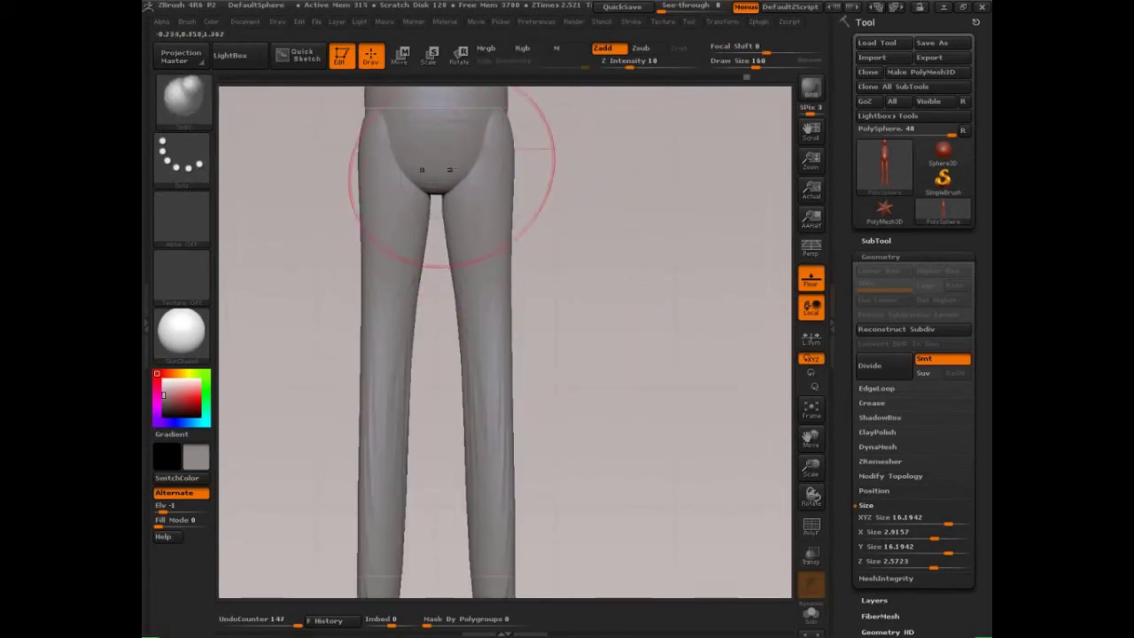
{"action": "mouse_move", "coordinate": [459, 325]}
{"action": "left_mouse_down"}
{"action": "mouse_move", "coordinate": [469, 380]}
{"action": "mouse_move", "coordinate": [455, 197]}
{"action": "mouse_move", "coordinate": [469, 399]}
{"action": "mouse_move", "coordinate": [447, 224]}
{"action": "left_mouse_up"}
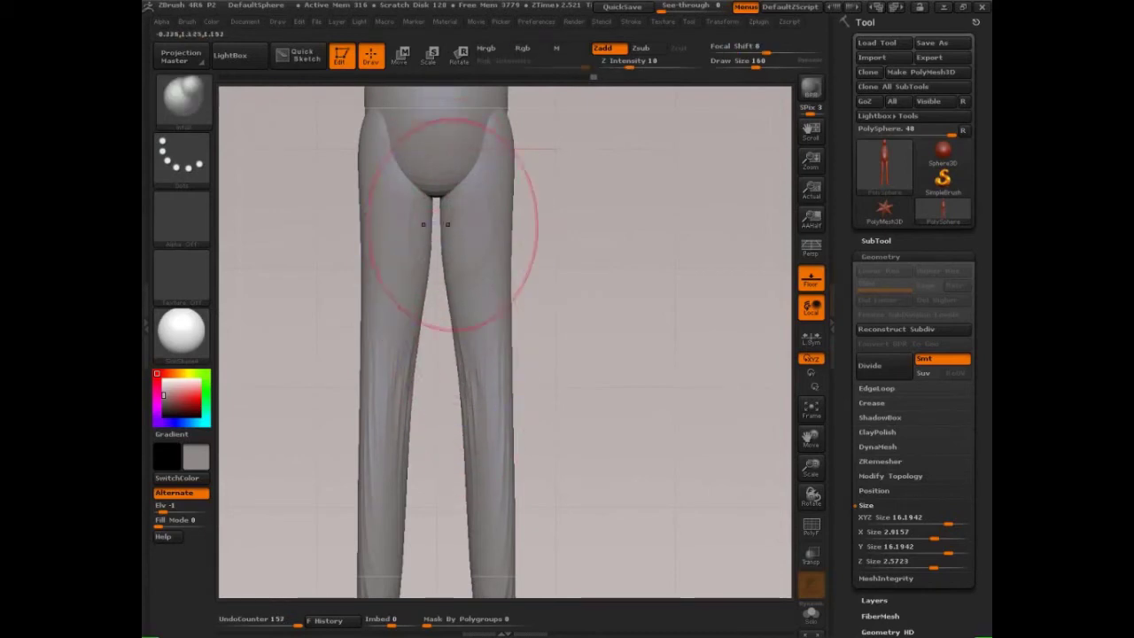
- Inflate the outer thighs and continue thickening the inner legs down to the knees
{"action": "left_click_drag", "start_coordinate": [579, 335], "coordinate": [564, 334]}
{"action": "left_click_drag", "start_coordinate": [592, 403], "coordinate": [580, 377], "text": "alt"}
{"action": "left_click_drag", "start_coordinate": [373, 245], "coordinate": [352, 356]}
{"action": "left_click_drag", "start_coordinate": [583, 324], "coordinate": [555, 307]}
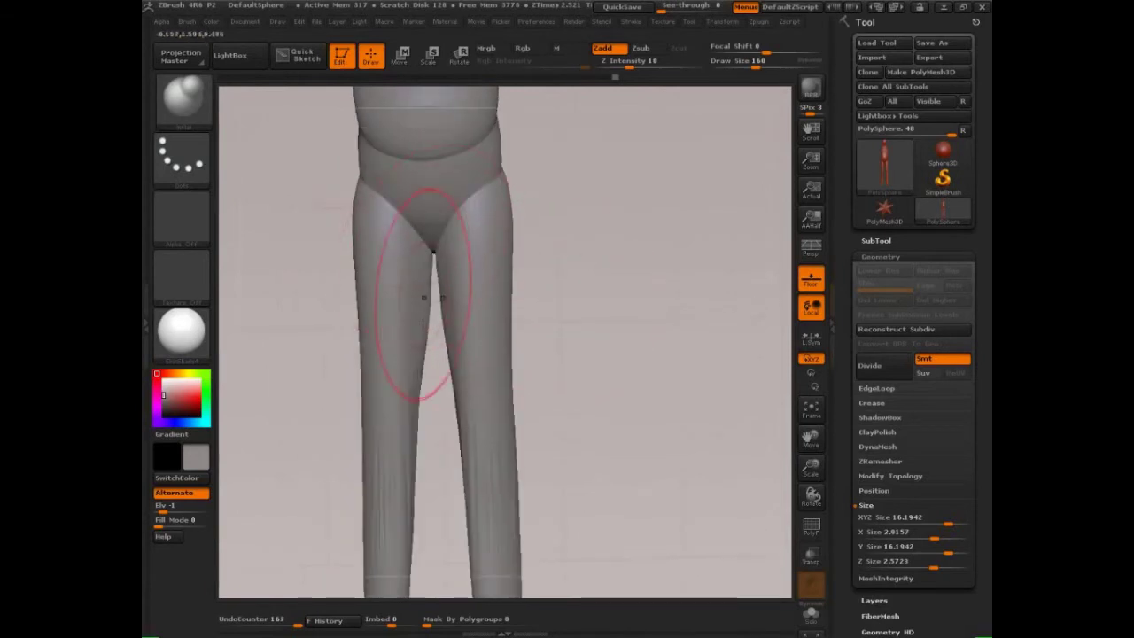
{"action": "mouse_move", "coordinate": [420, 423]}
{"action": "left_mouse_down"}
{"action": "mouse_move", "coordinate": [422, 443]}
{"action": "mouse_move", "coordinate": [427, 429]}
{"action": "left_mouse_up"}
{"action": "left_click_drag", "start_coordinate": [547, 416], "coordinate": [600, 341]}
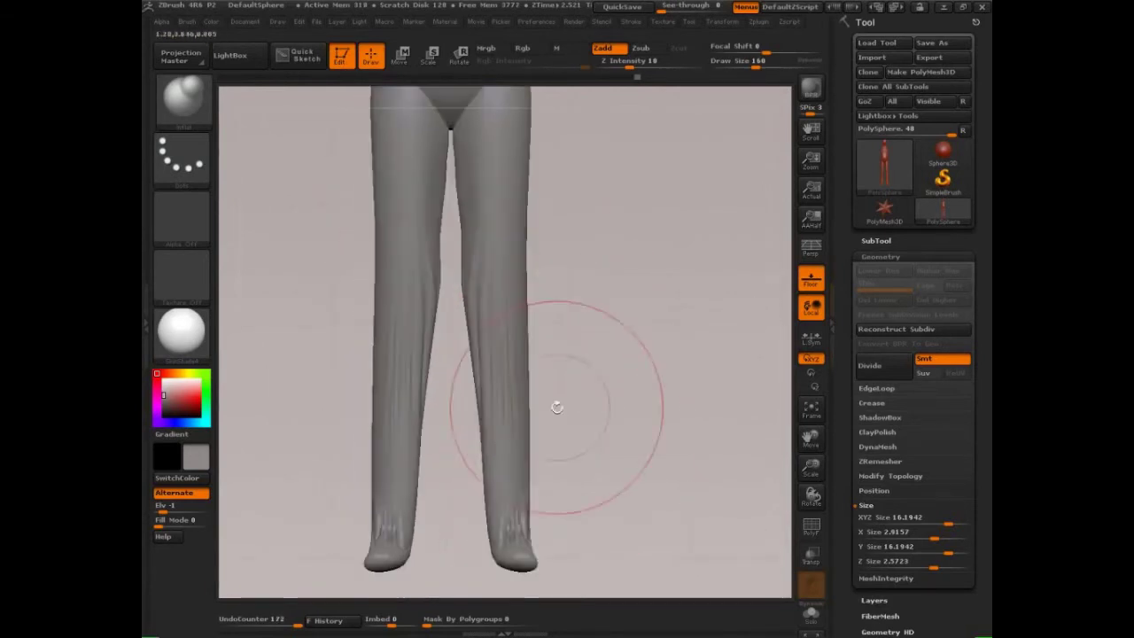
- Switch to the Move brush, push the outer sides of the knees inward and reshape the lower legs with draw size 170
{"action": "key", "text": "b"}
{"action": "key", "text": "m"}
{"action": "key", "text": "v"}
{"action": "left_click_drag", "start_coordinate": [529, 307], "coordinate": [510, 307]}
{"action": "left_click_drag", "start_coordinate": [613, 415], "coordinate": [487, 425]}
{"action": "key", "text": "s"}
{"action": "left_click_drag", "start_coordinate": [556, 425], "coordinate": [553, 316]}
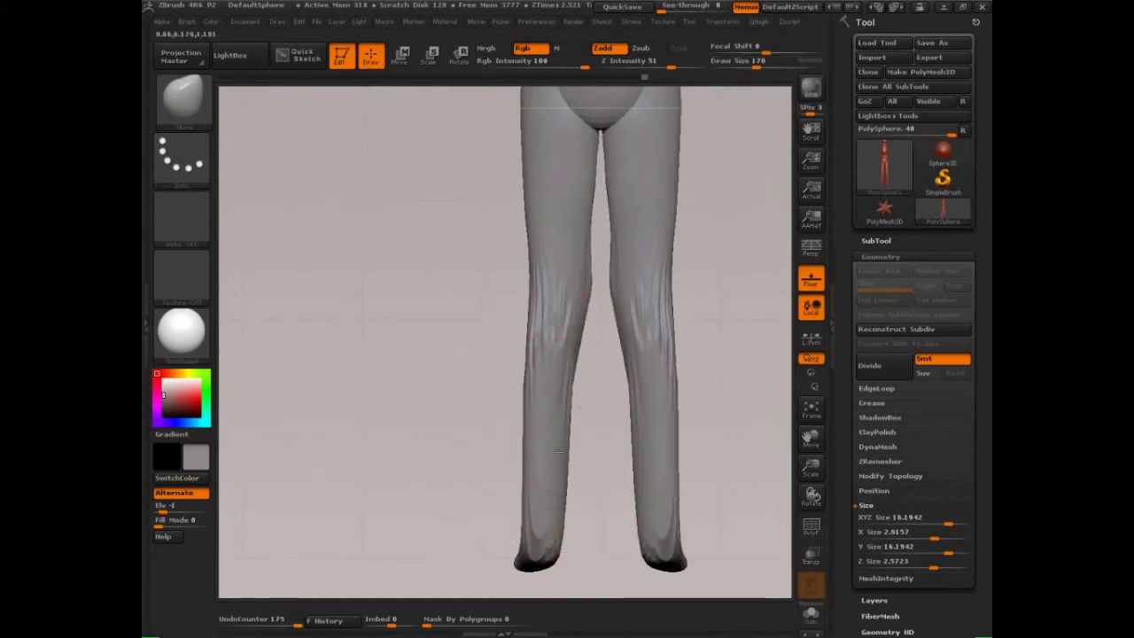
- Move the feet, ankles and lower legs inward so the legs stand straighter in front view
{"action": "left_click_drag", "start_coordinate": [546, 556], "coordinate": [555, 558]}
{"action": "left_click_drag", "start_coordinate": [433, 479], "coordinate": [547, 483]}
{"action": "left_click_drag", "start_coordinate": [536, 361], "coordinate": [540, 357]}
{"action": "left_click_drag", "start_coordinate": [426, 523], "coordinate": [436, 524]}
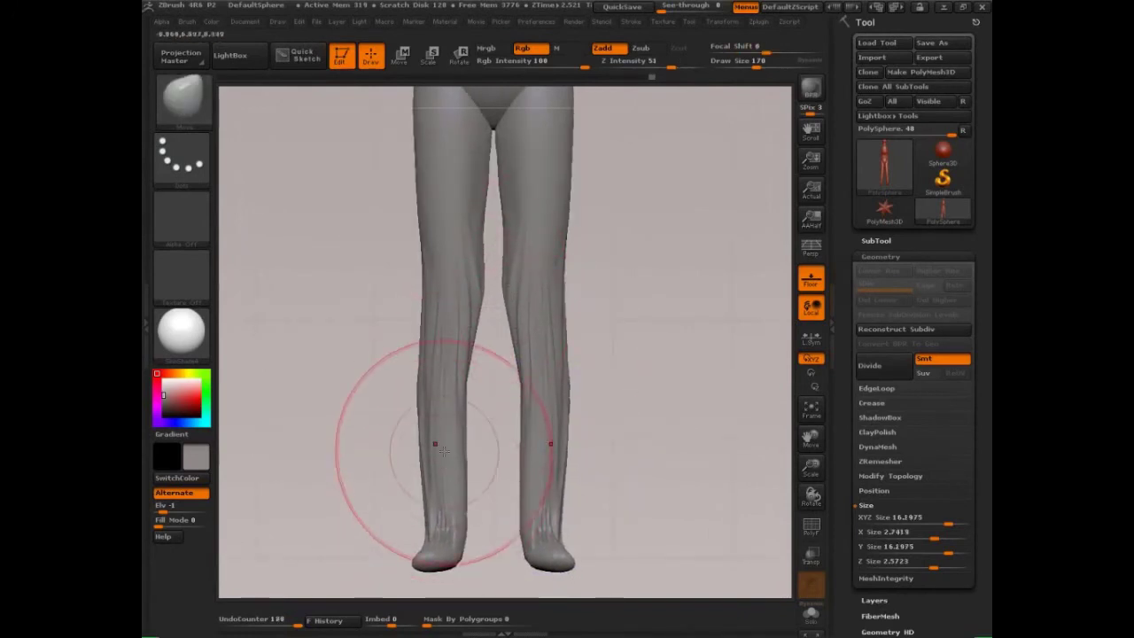
{"action": "left_click_drag", "start_coordinate": [444, 451], "coordinate": [447, 451]}
{"action": "left_click_drag", "start_coordinate": [620, 470], "coordinate": [650, 357], "text": "alt"}
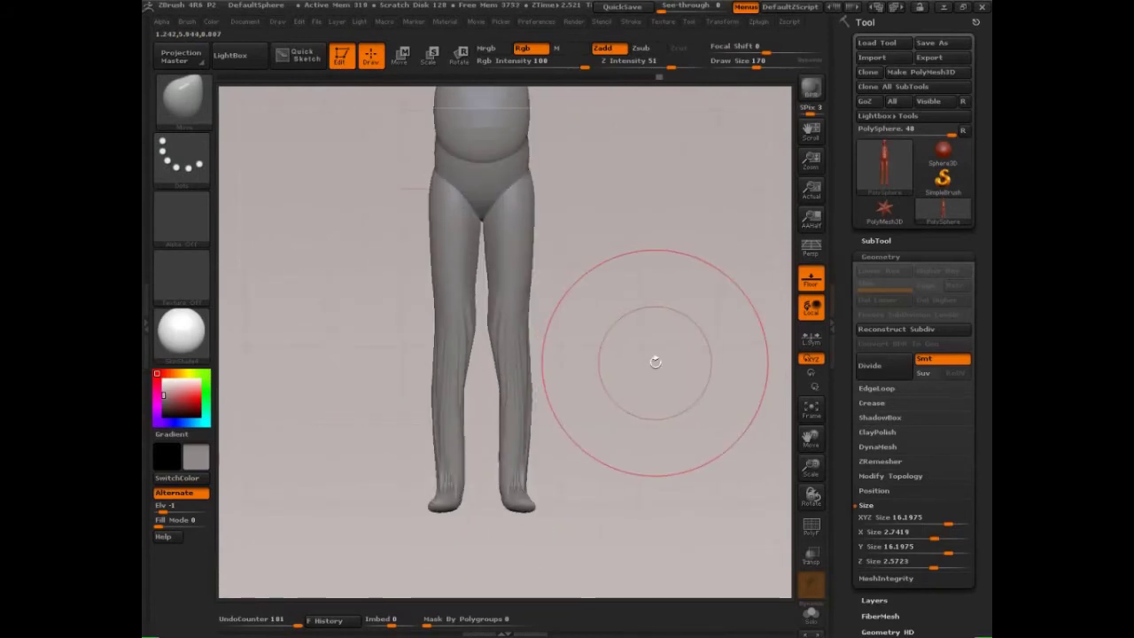
- Switch to the Inflat brush and fill out the calves from behind
{"action": "key", "text": "ctrl+shift"}
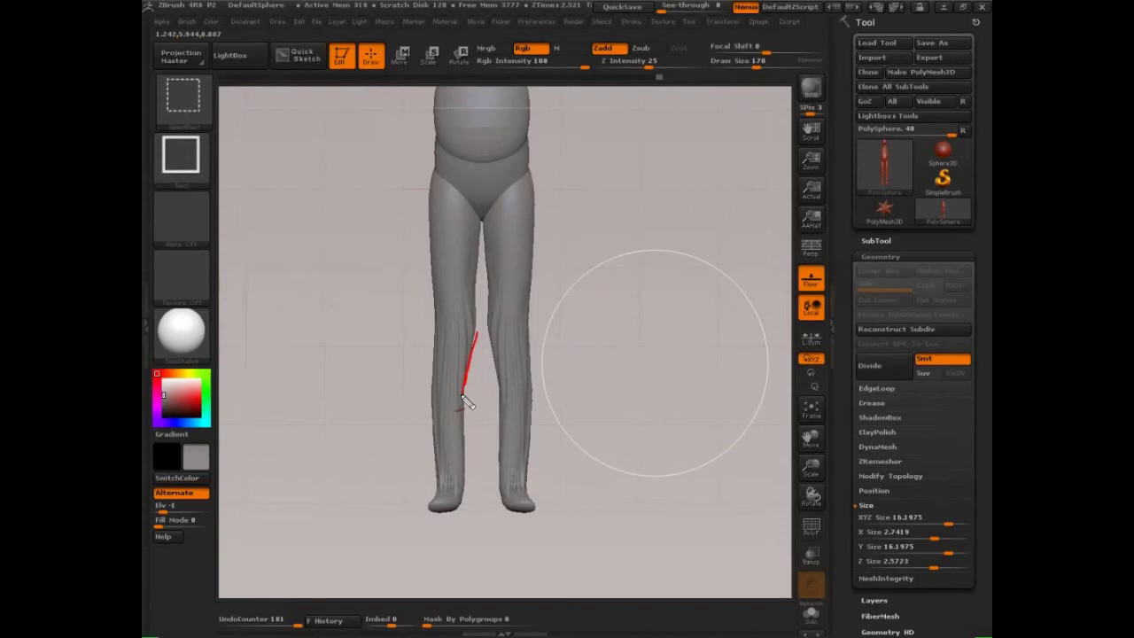
{"action": "left_click_drag", "start_coordinate": [468, 403], "coordinate": [467, 403]}
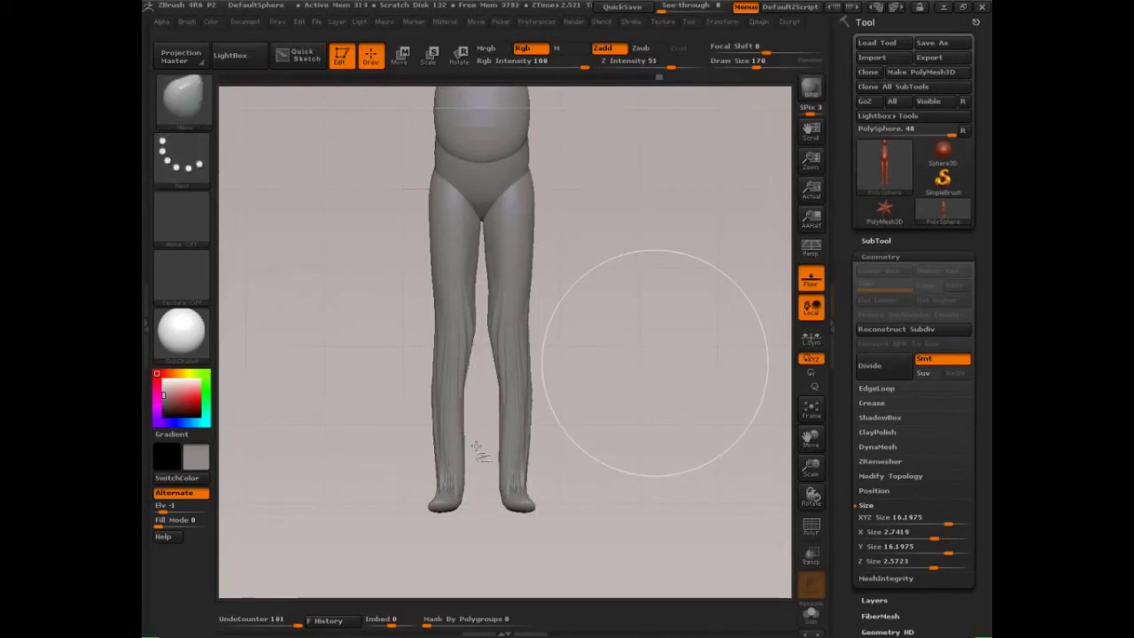
{"action": "mouse_move", "coordinate": [686, 423]}
{"action": "left_mouse_down"}
{"action": "mouse_move", "coordinate": [699, 451]}
{"action": "mouse_move", "coordinate": [628, 455]}
{"action": "mouse_move", "coordinate": [632, 435]}
{"action": "left_mouse_up"}
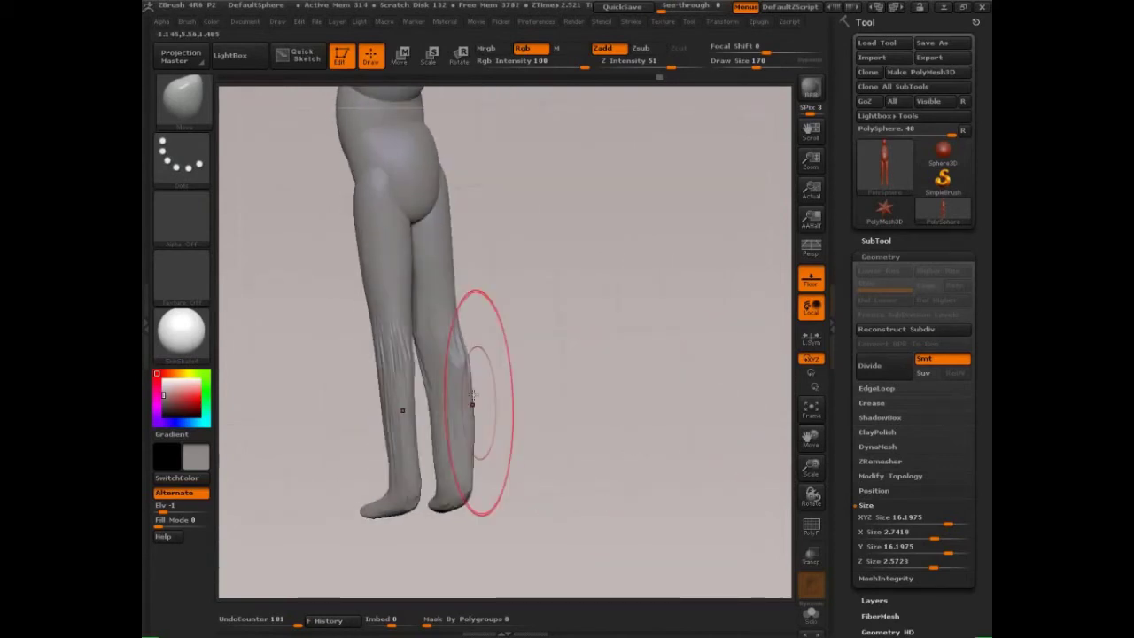
{"action": "key", "text": "b"}
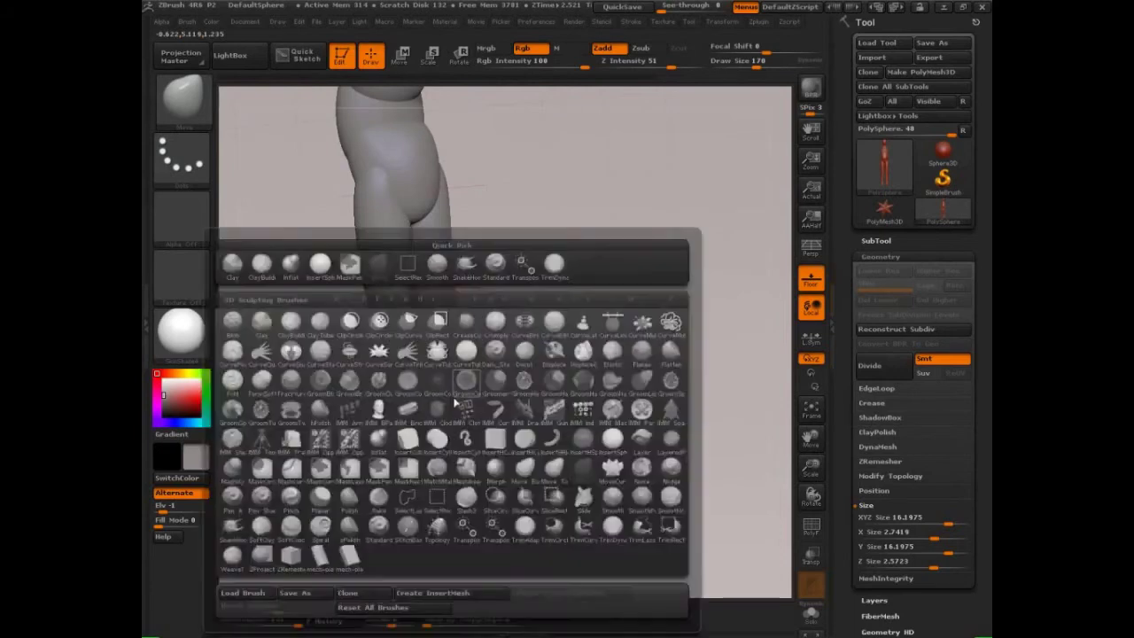
{"action": "key", "text": "i"}
{"action": "key", "text": "n"}
{"action": "left_click_drag", "start_coordinate": [442, 381], "coordinate": [435, 388]}
{"action": "left_click_drag", "start_coordinate": [528, 376], "coordinate": [638, 366]}
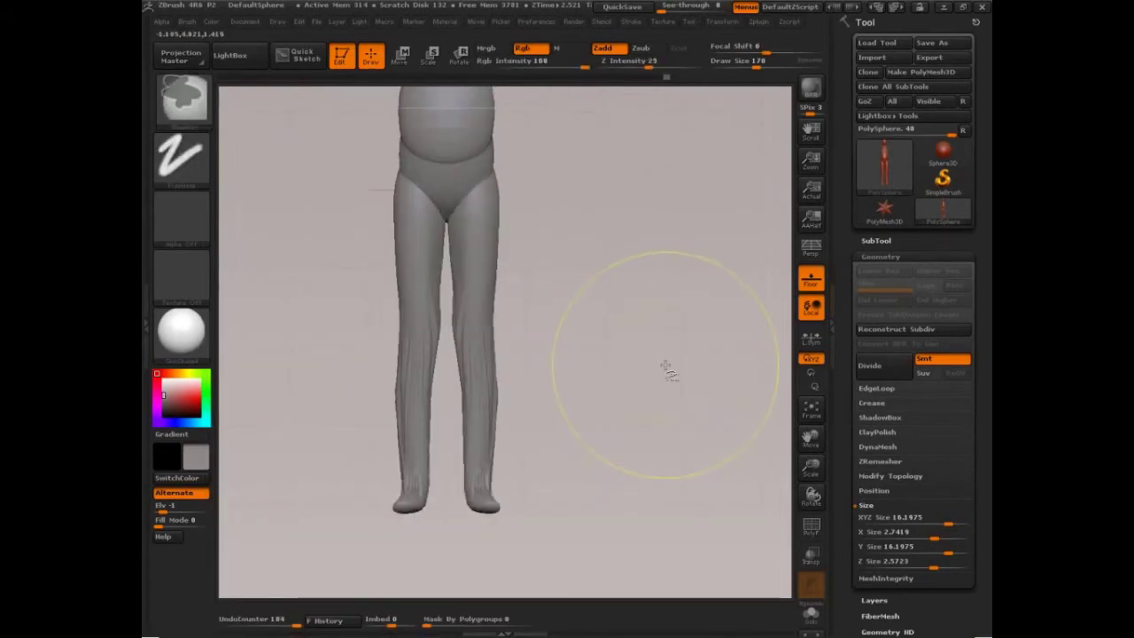
{"action": "key", "text": "ctrl+shift+z"}
{"action": "key", "text": "ctrl+shift+z"}
{"action": "key", "text": "ctrl+shift+z"}
- Inflate the lower back and the sides of the waist between torso and pelvis
{"action": "mouse_move", "coordinate": [628, 324]}
{"action": "left_mouse_down", "text": "alt"}
{"action": "mouse_move", "coordinate": [648, 379]}
{"action": "mouse_move", "coordinate": [615, 337]}
{"action": "mouse_move", "coordinate": [687, 335]}
{"action": "left_mouse_up", "text": "alt"}
{"action": "left_click_drag", "start_coordinate": [613, 344], "coordinate": [668, 294], "text": "shift"}
{"action": "left_click_drag", "start_coordinate": [551, 164], "coordinate": [558, 308], "text": "alt"}
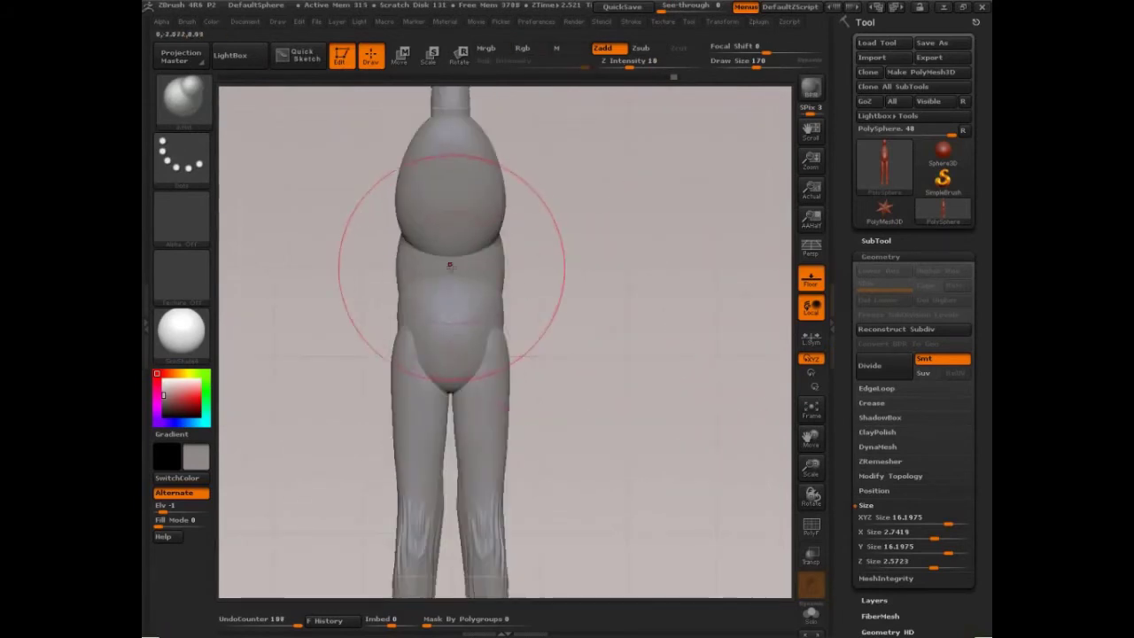
{"action": "left_click_drag", "start_coordinate": [603, 278], "coordinate": [575, 289]}
{"action": "left_click_drag", "start_coordinate": [492, 272], "coordinate": [514, 274]}
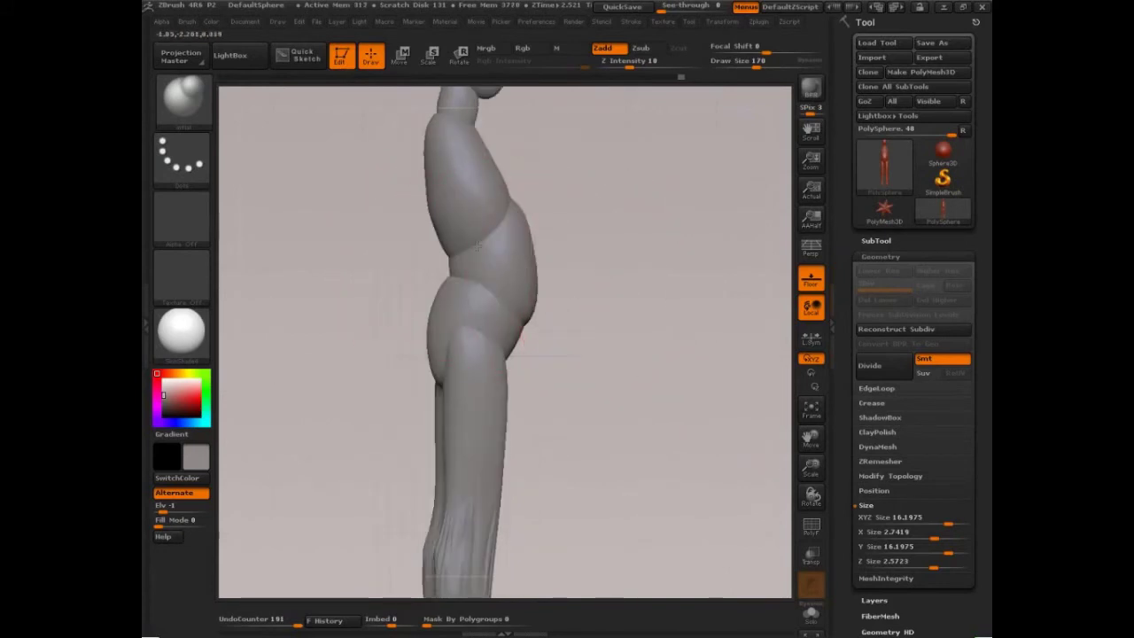
{"action": "left_click_drag", "start_coordinate": [586, 278], "coordinate": [550, 269]}
- With draw size 113, smooth the front and sides of the abdomen to slim the belly
{"action": "key", "text": "s"}
{"action": "mouse_move", "coordinate": [561, 270]}
{"action": "left_mouse_down"}
{"action": "mouse_move", "coordinate": [523, 285]}
{"action": "mouse_move", "coordinate": [537, 290]}
{"action": "mouse_move", "coordinate": [546, 276]}
{"action": "mouse_move", "coordinate": [527, 239]}
{"action": "mouse_move", "coordinate": [544, 246]}
{"action": "mouse_move", "coordinate": [549, 307]}
{"action": "left_mouse_up"}
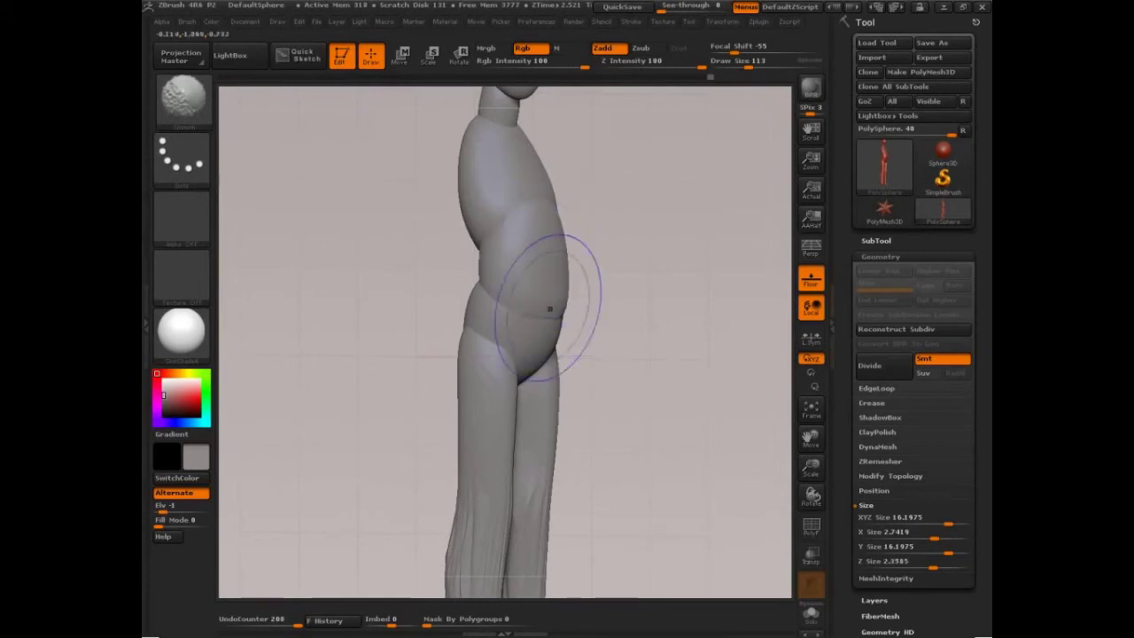
{"action": "left_click_drag", "start_coordinate": [659, 319], "coordinate": [597, 312]}
{"action": "mouse_move", "coordinate": [555, 288]}
{"action": "left_mouse_down", "text": "shift"}
{"action": "mouse_move", "coordinate": [555, 298]}
{"action": "mouse_move", "coordinate": [550, 271]}
{"action": "mouse_move", "coordinate": [574, 304]}
{"action": "left_mouse_up", "text": "shift"}
{"action": "left_click_drag", "start_coordinate": [669, 296], "coordinate": [634, 299]}
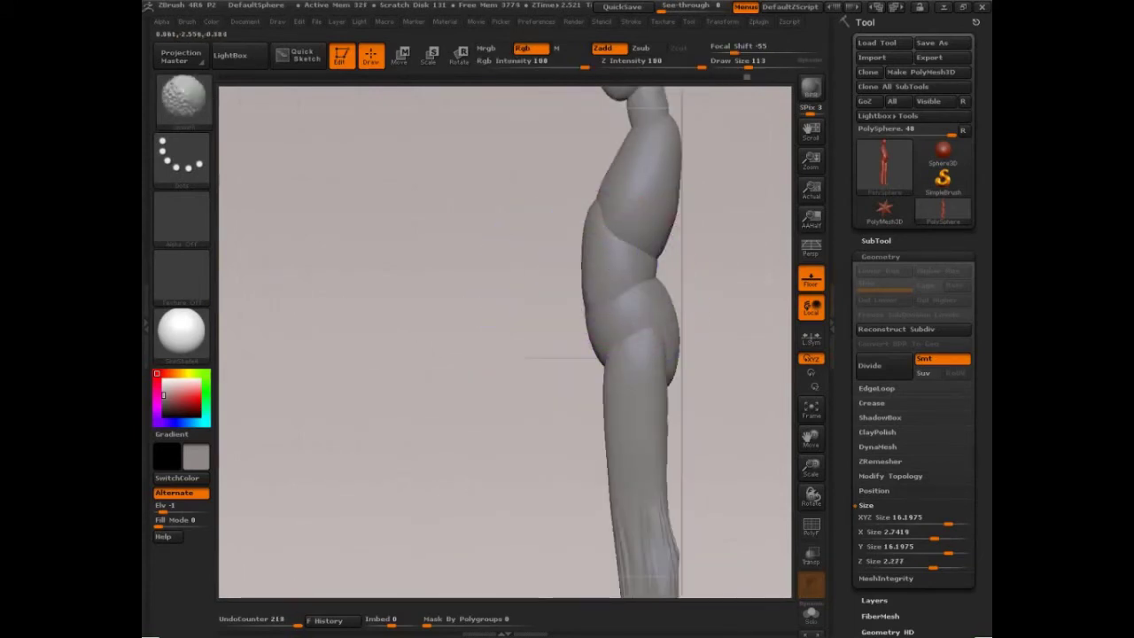
{"action": "left_click_drag", "start_coordinate": [591, 228], "coordinate": [594, 270], "text": "shift"}
{"action": "left_click_drag", "start_coordinate": [722, 279], "coordinate": [670, 273]}
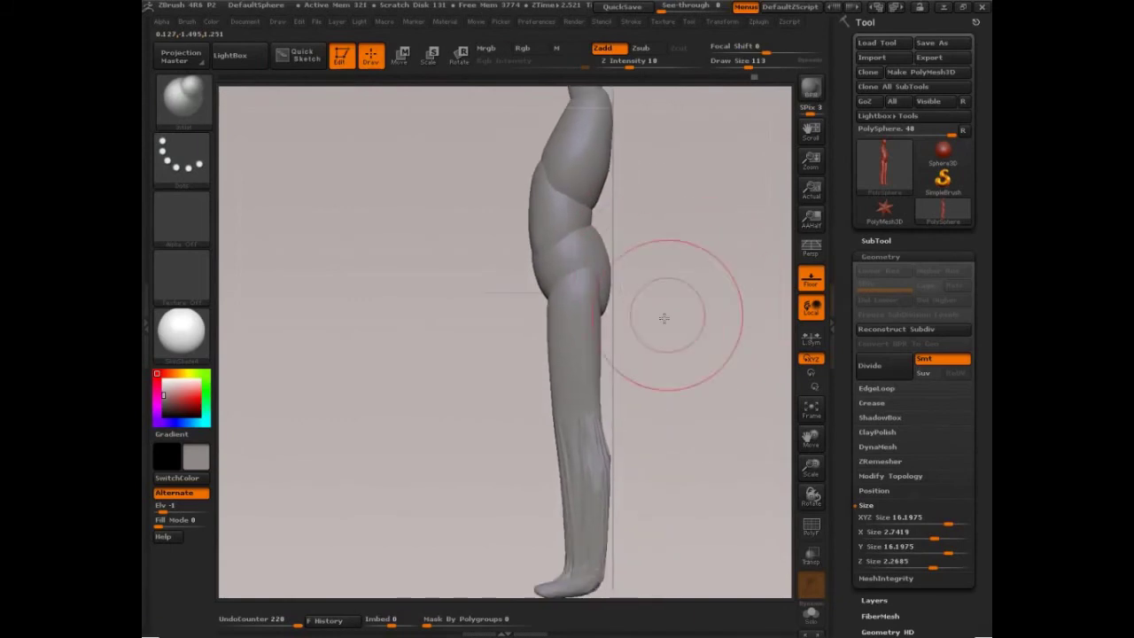
- Inflate the tops of the thighs where they meet the pelvis
{"action": "mouse_move", "coordinate": [665, 319]}
{"action": "left_mouse_down"}
{"action": "mouse_move", "coordinate": [635, 320]}
{"action": "mouse_move", "coordinate": [574, 280]}
{"action": "left_mouse_up"}
{"action": "left_click_drag", "start_coordinate": [680, 293], "coordinate": [709, 278]}
{"action": "mouse_move", "coordinate": [530, 318]}
{"action": "left_mouse_down"}
{"action": "mouse_move", "coordinate": [537, 370]}
{"action": "mouse_move", "coordinate": [537, 346]}
{"action": "left_mouse_up"}
{"action": "left_click_drag", "start_coordinate": [632, 341], "coordinate": [645, 331]}
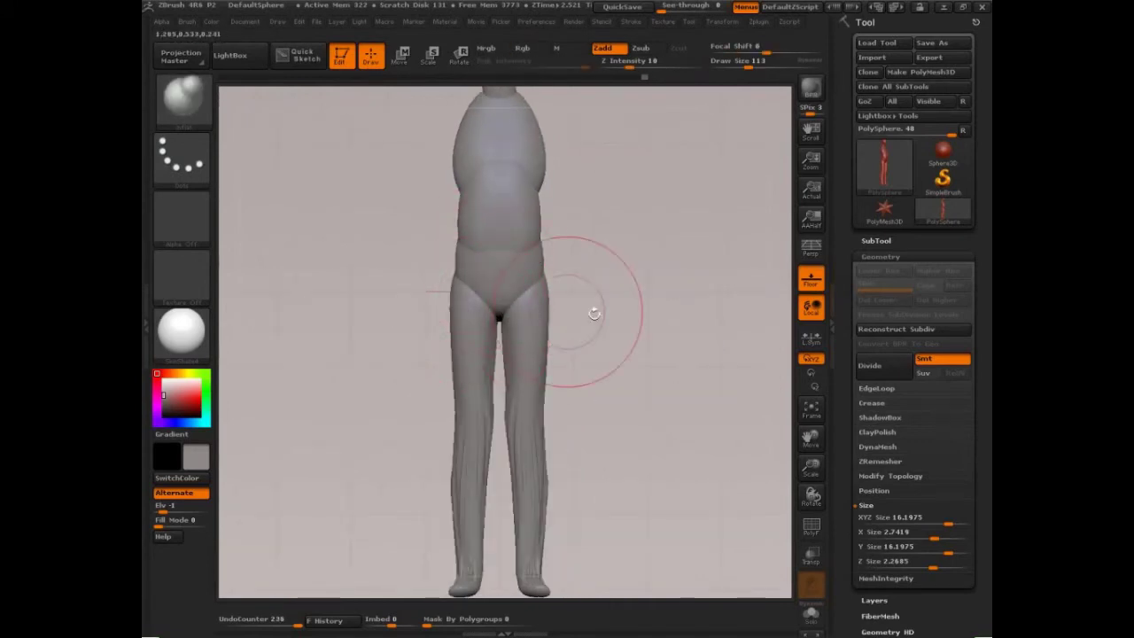
- Examine the whole figure's proportions from the front and in three-quarter view
{"action": "key", "text": "f"}
{"action": "left_click_drag", "start_coordinate": [618, 354], "coordinate": [618, 357], "text": "alt"}
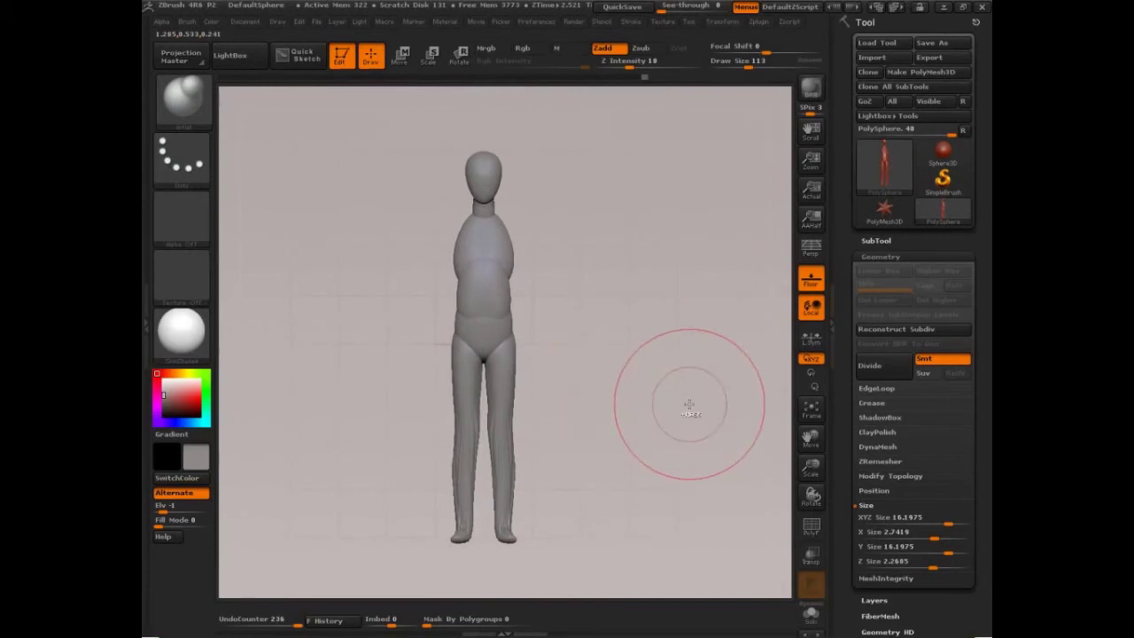
{"action": "key", "text": "ctrl+shift"}
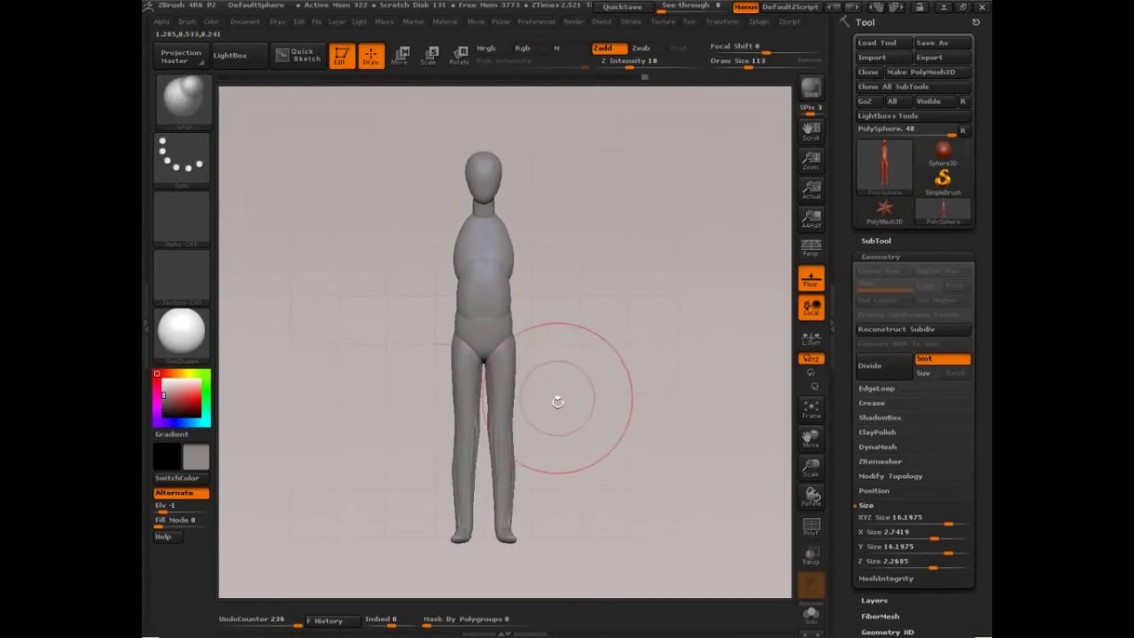
{"action": "key", "text": "ctrl+shift"}
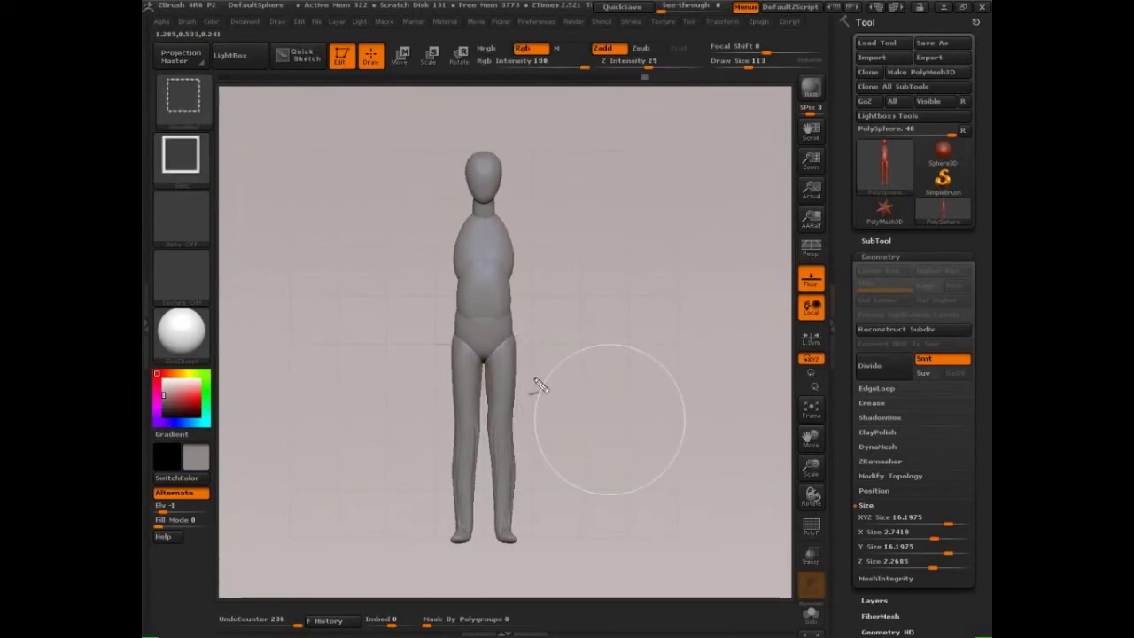
{"action": "left_click", "coordinate": [462, 319]}
{"action": "key", "text": "Escape"}
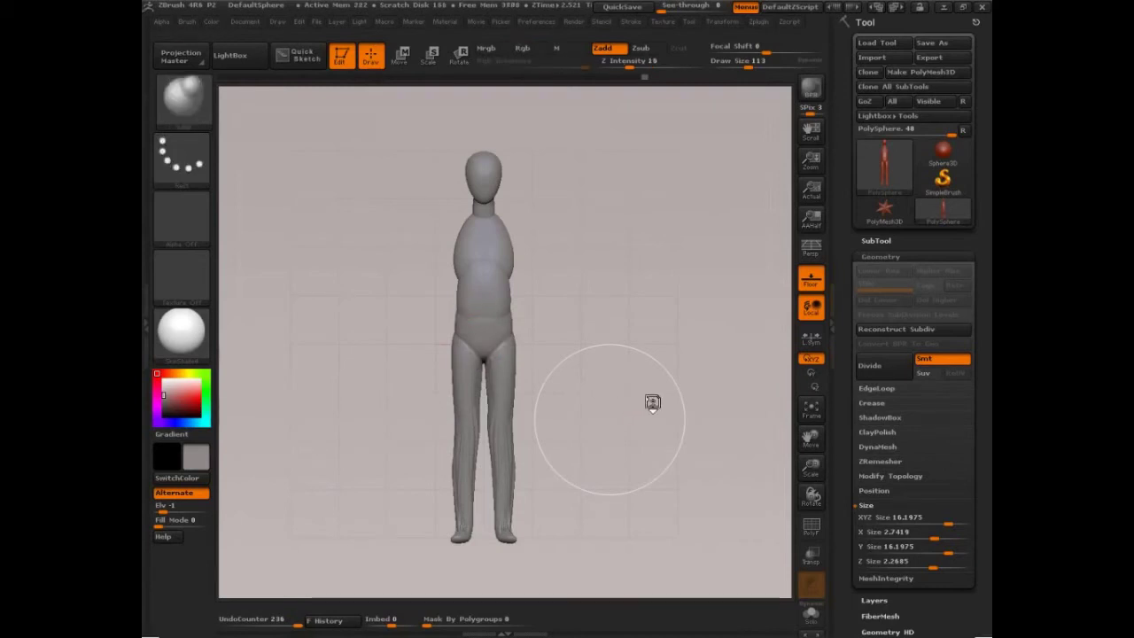
{"action": "mouse_move", "coordinate": [651, 400]}
{"action": "left_mouse_down"}
{"action": "mouse_move", "coordinate": [671, 398]}
{"action": "mouse_move", "coordinate": [653, 406]}
{"action": "mouse_move", "coordinate": [656, 424]}
{"action": "mouse_move", "coordinate": [632, 418]}
{"action": "left_mouse_up"}
{"action": "mouse_move", "coordinate": [633, 418]}
{"action": "left_mouse_down", "text": "alt"}
{"action": "mouse_move", "coordinate": [671, 448]}
{"action": "mouse_move", "coordinate": [678, 426]}
{"action": "mouse_move", "coordinate": [679, 461]}
{"action": "mouse_move", "coordinate": [691, 467]}
{"action": "left_mouse_up", "text": "alt"}
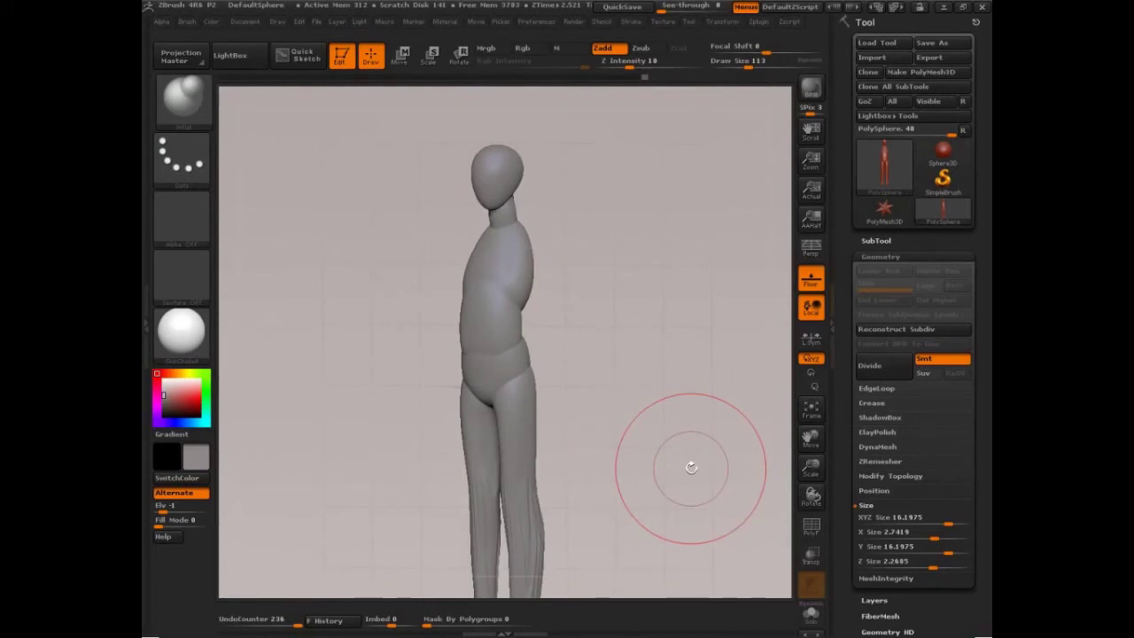
{"action": "left_click_drag", "start_coordinate": [658, 398], "coordinate": [582, 302]}
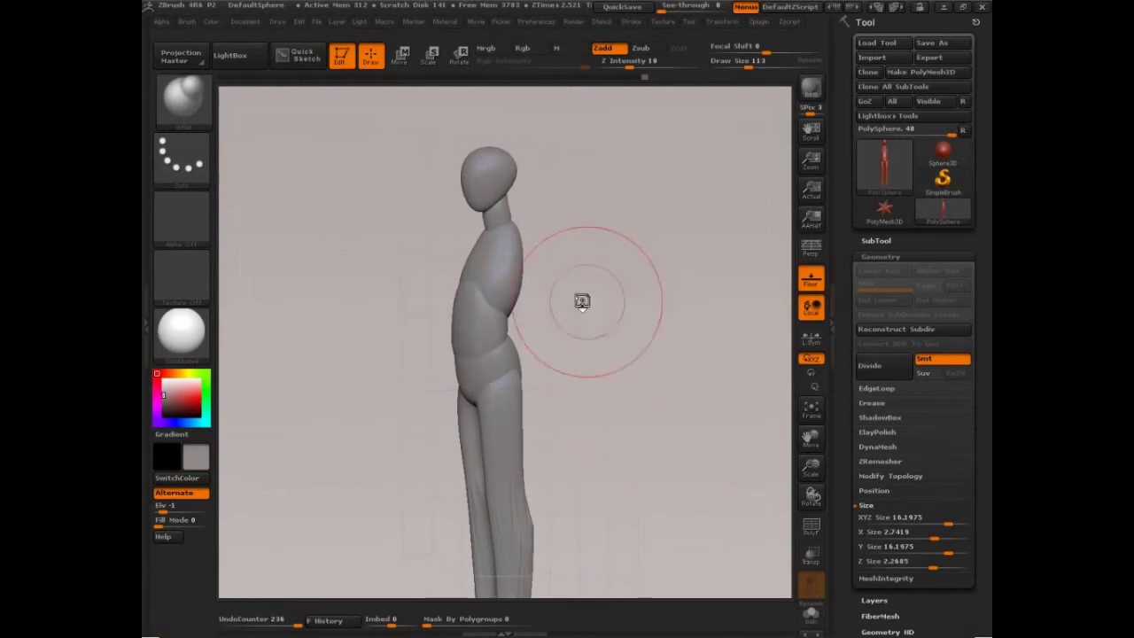
- With the InsertSphere brush, insert a mirrored pair of spheres at the upper sides of the torso as shoulders
{"action": "key", "text": "b"}
{"action": "key", "text": "i"}
{"action": "key", "text": "s"}
{"action": "mouse_move", "coordinate": [518, 246]}
{"action": "left_mouse_down"}
{"action": "mouse_move", "coordinate": [528, 256]}
{"action": "mouse_move", "coordinate": [521, 247]}
{"action": "left_mouse_up"}
{"action": "mouse_move", "coordinate": [653, 347]}
{"action": "left_mouse_down"}
{"action": "mouse_move", "coordinate": [577, 354]}
{"action": "mouse_move", "coordinate": [676, 391]}
{"action": "mouse_move", "coordinate": [579, 348]}
{"action": "left_mouse_up"}
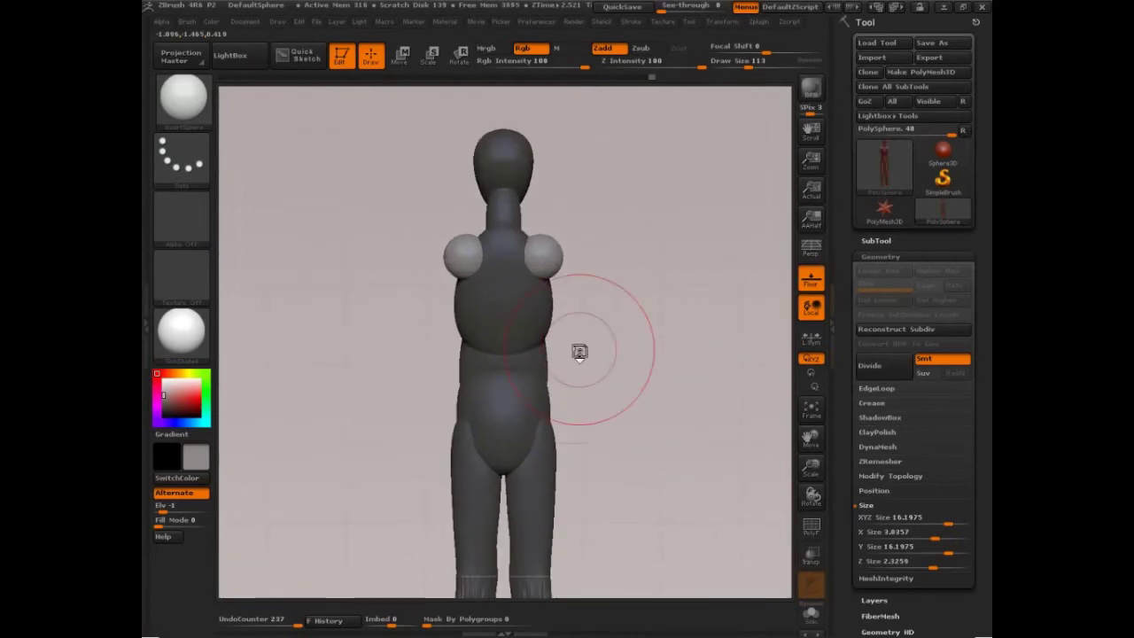
{"action": "mouse_move", "coordinate": [701, 405]}
{"action": "left_mouse_down"}
{"action": "mouse_move", "coordinate": [682, 406]}
{"action": "mouse_move", "coordinate": [691, 443]}
{"action": "mouse_move", "coordinate": [721, 443]}
{"action": "mouse_move", "coordinate": [729, 467]}
{"action": "mouse_move", "coordinate": [694, 464]}
{"action": "left_mouse_up"}
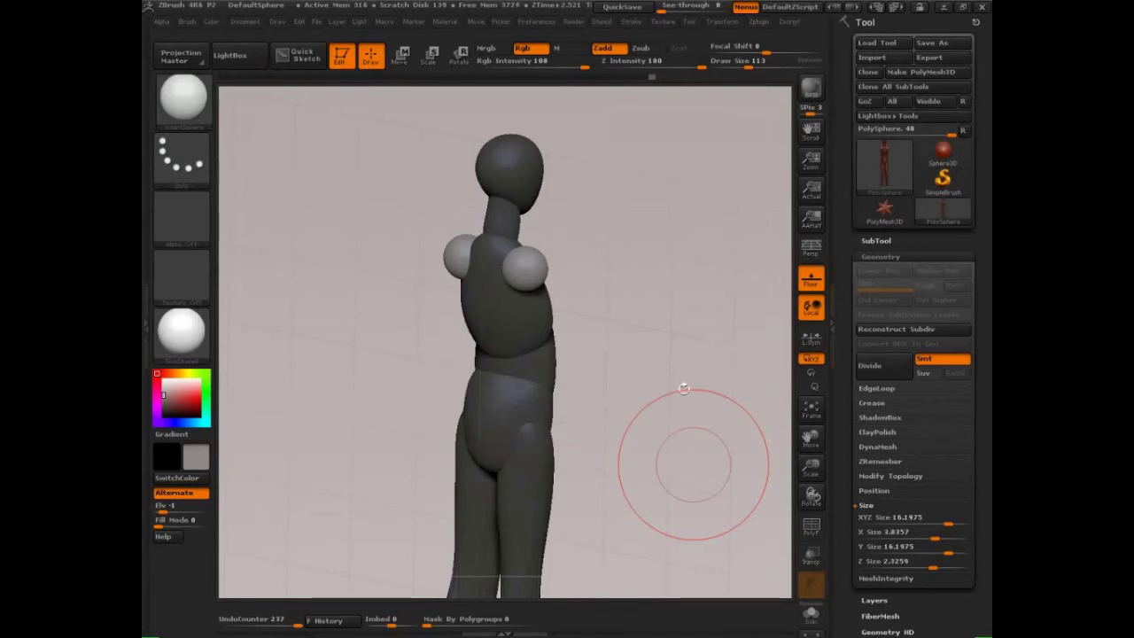
- With the Move brush at draw size 113, pull the mirrored shoulder spheres into elongated forms against the upper torso
{"action": "left_click_drag", "start_coordinate": [684, 388], "coordinate": [603, 347]}
{"action": "key", "text": "b"}
{"action": "key", "text": "m"}
{"action": "key", "text": "v"}
{"action": "left_click_drag", "start_coordinate": [492, 284], "coordinate": [488, 323]}
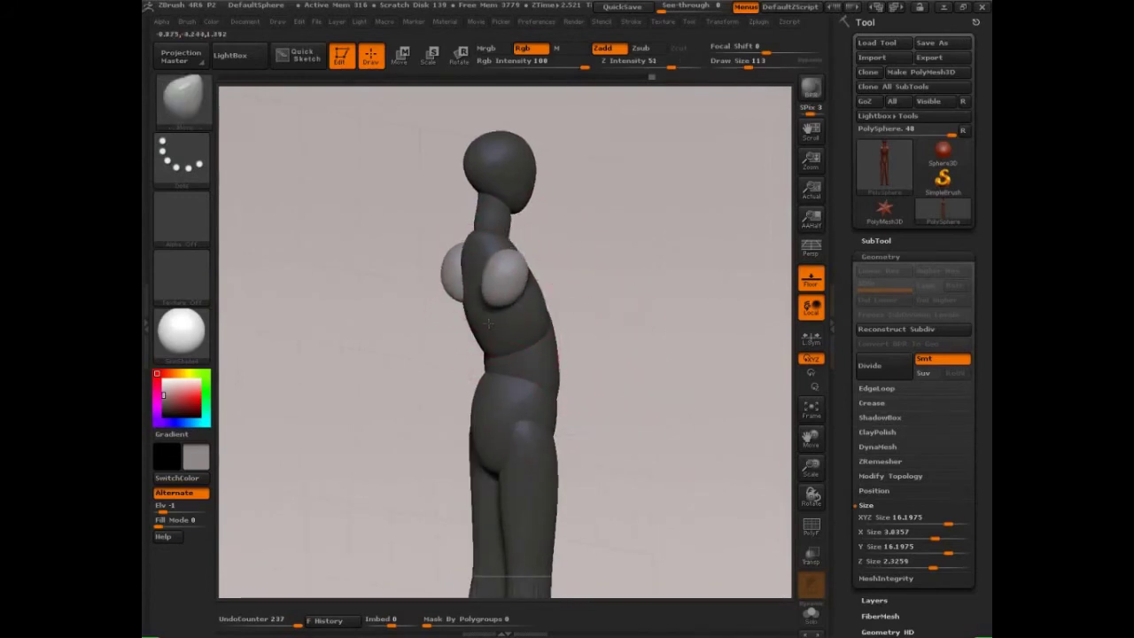
{"action": "left_click_drag", "start_coordinate": [585, 305], "coordinate": [640, 298]}
{"action": "left_click_drag", "start_coordinate": [486, 267], "coordinate": [459, 257]}
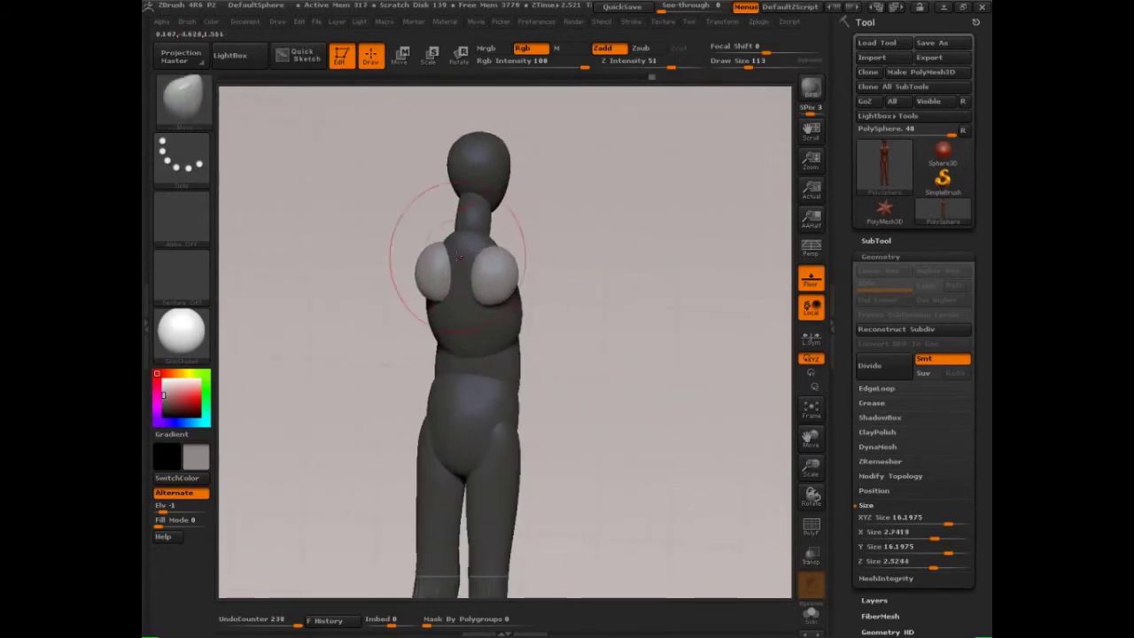
{"action": "mouse_move", "coordinate": [515, 281]}
{"action": "left_mouse_down"}
{"action": "mouse_move", "coordinate": [501, 275]}
{"action": "mouse_move", "coordinate": [501, 254]}
{"action": "left_mouse_up"}
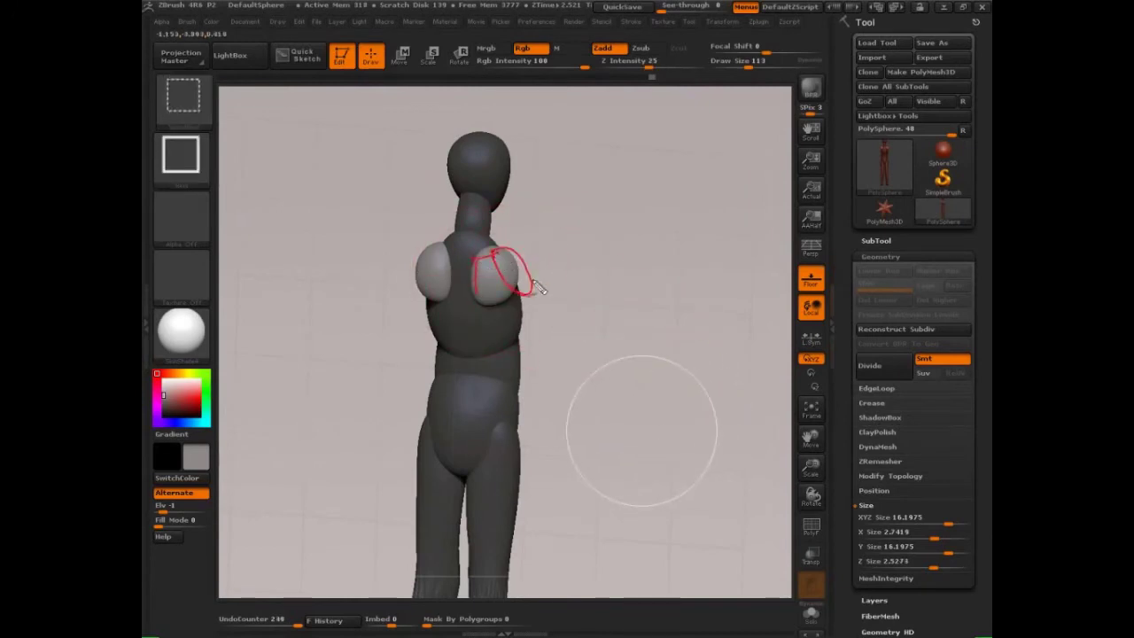
{"action": "left_click_drag", "start_coordinate": [538, 288], "coordinate": [505, 269], "text": "ctrl+shift"}
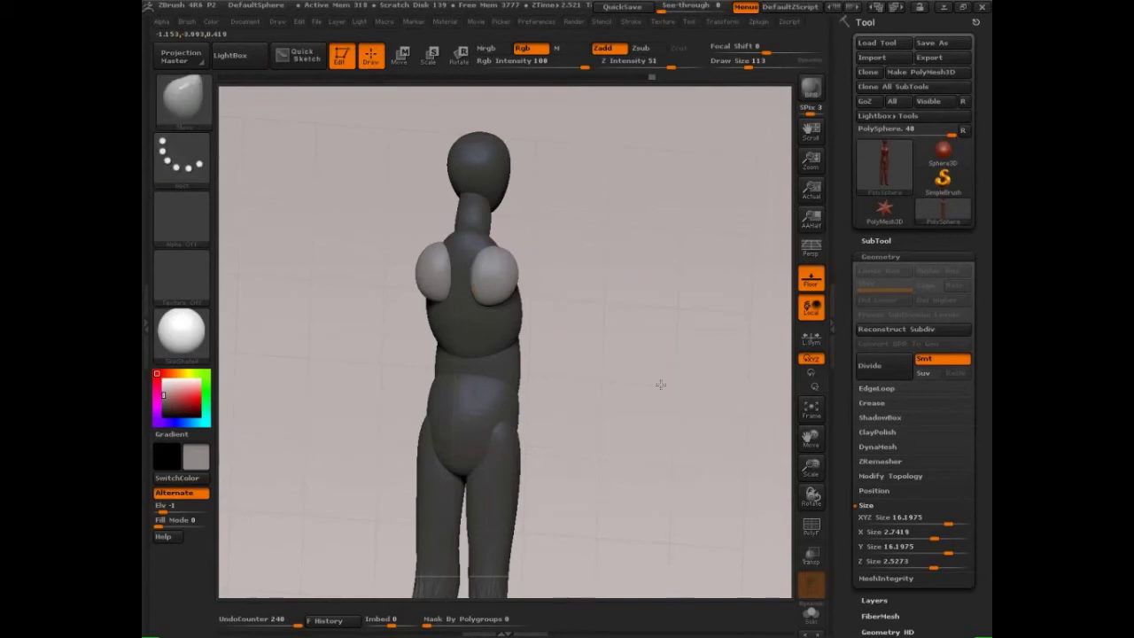
- Adjust the position and shape of the shoulder spheres in side view, and refine them further at draw size 89
{"action": "left_click_drag", "start_coordinate": [661, 384], "coordinate": [634, 384]}
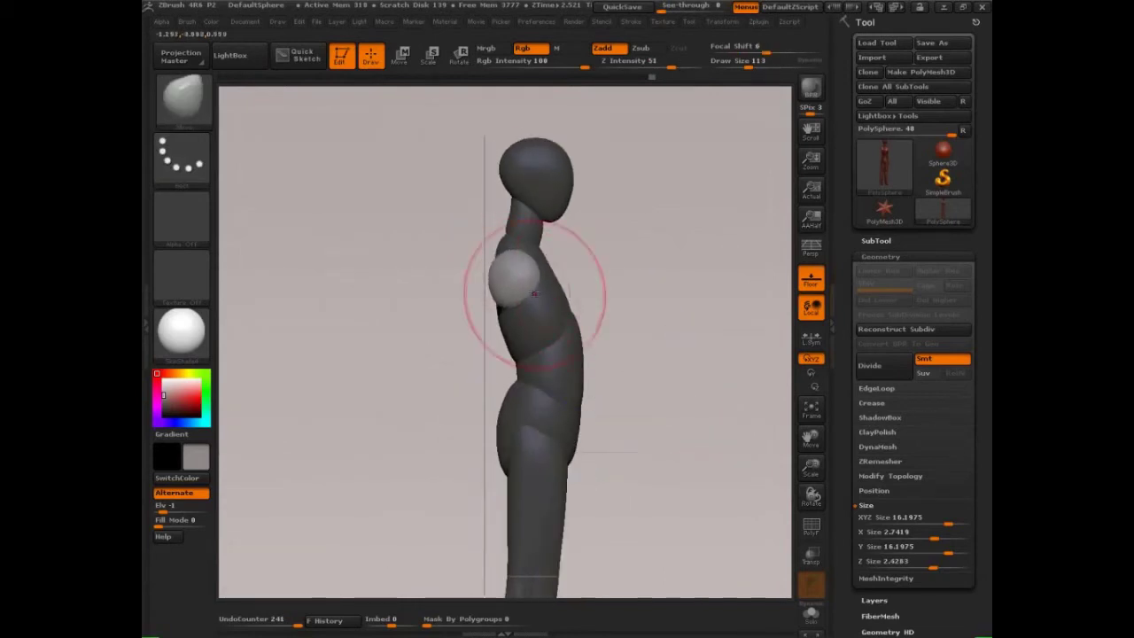
{"action": "left_click_drag", "start_coordinate": [497, 271], "coordinate": [537, 274]}
{"action": "left_click_drag", "start_coordinate": [648, 333], "coordinate": [683, 382]}
{"action": "key", "text": "s"}
{"action": "mouse_move", "coordinate": [550, 291]}
{"action": "left_mouse_down"}
{"action": "mouse_move", "coordinate": [544, 303]}
{"action": "mouse_move", "coordinate": [557, 309]}
{"action": "left_mouse_up"}
- From above, annotate the ribcage oval, the curved shoulder contours and an arrow along each shoulder, and clear the marks
{"action": "mouse_move", "coordinate": [681, 276]}
{"action": "left_mouse_down", "text": "alt"}
{"action": "mouse_move", "coordinate": [666, 358]}
{"action": "mouse_move", "coordinate": [668, 272]}
{"action": "mouse_move", "coordinate": [598, 305]}
{"action": "mouse_move", "coordinate": [731, 367]}
{"action": "left_mouse_up", "text": "alt"}
{"action": "left_click_drag", "start_coordinate": [711, 475], "coordinate": [678, 423], "text": "alt"}
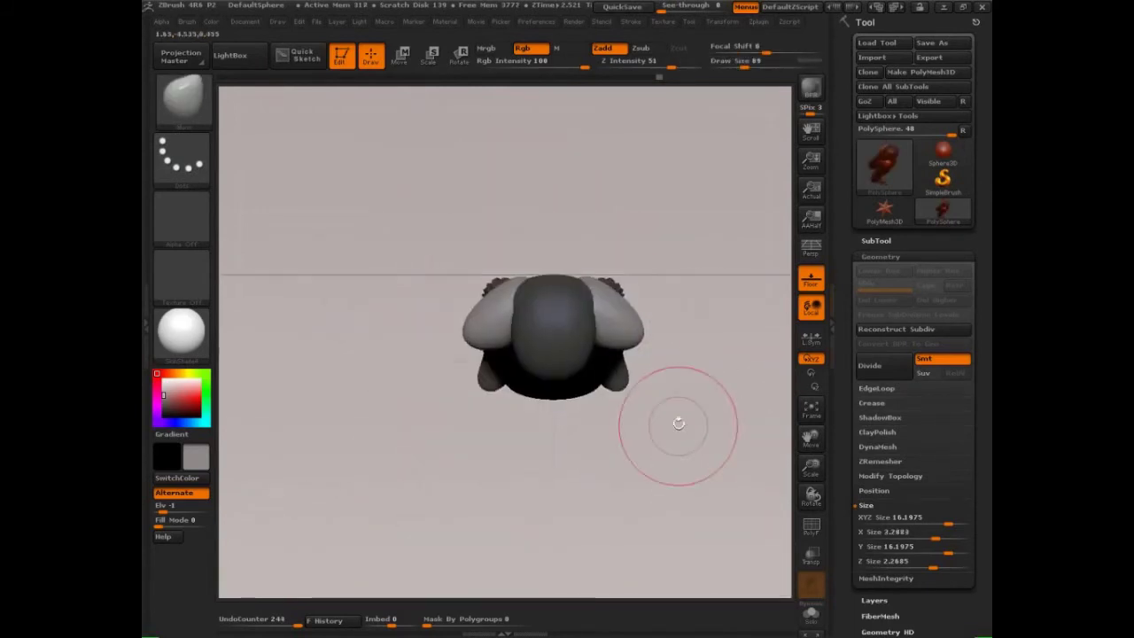
{"action": "key", "text": "ctrl+shift+d"}
{"action": "left_click_drag", "start_coordinate": [592, 294], "coordinate": [618, 328]}
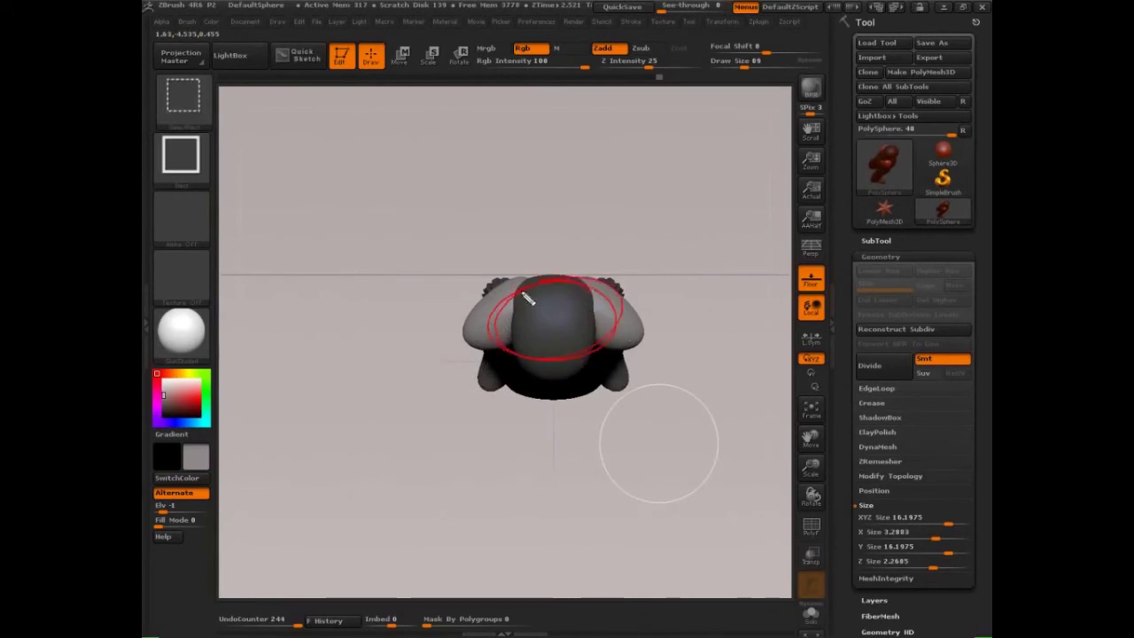
{"action": "left_click_drag", "start_coordinate": [516, 280], "coordinate": [472, 317]}
{"action": "mouse_move", "coordinate": [590, 275]}
{"action": "left_mouse_down"}
{"action": "mouse_move", "coordinate": [634, 307]}
{"action": "mouse_move", "coordinate": [602, 293]}
{"action": "left_mouse_up"}
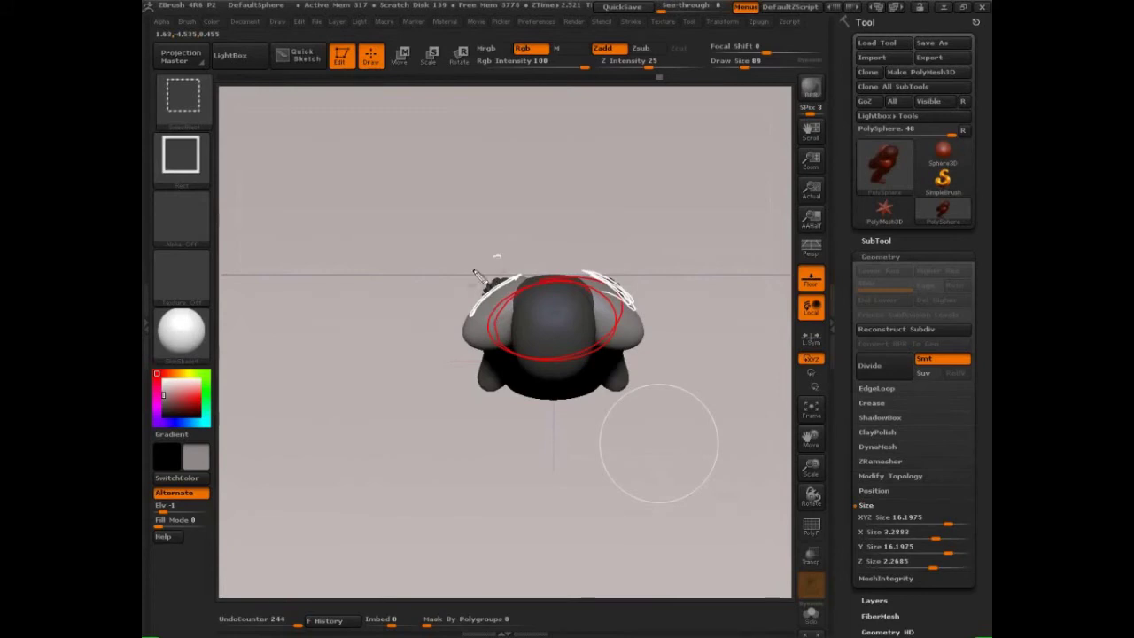
{"action": "left_click_drag", "start_coordinate": [496, 256], "coordinate": [447, 334]}
{"action": "mouse_move", "coordinate": [638, 253]}
{"action": "left_mouse_down"}
{"action": "mouse_move", "coordinate": [679, 325]}
{"action": "mouse_move", "coordinate": [697, 301]}
{"action": "left_mouse_up"}
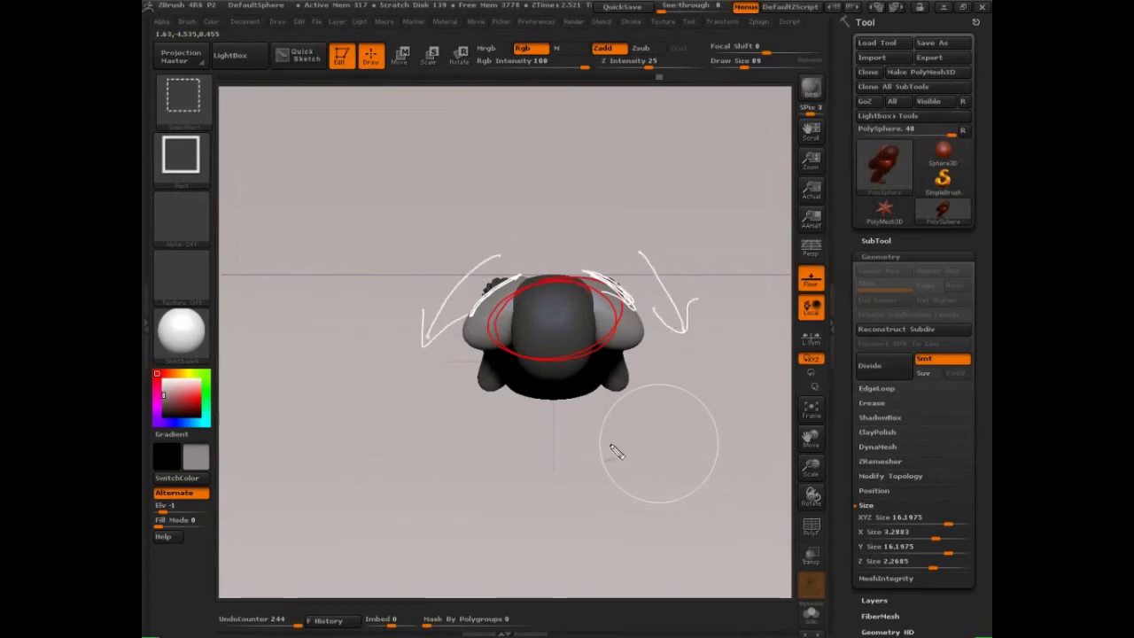
{"action": "key", "text": "Escape"}
- In side view, annotate the spine's curve through the waist, back and neck, and outline the head
{"action": "mouse_move", "coordinate": [670, 422]}
{"action": "left_mouse_down"}
{"action": "mouse_move", "coordinate": [718, 428]}
{"action": "mouse_move", "coordinate": [735, 380]}
{"action": "mouse_move", "coordinate": [683, 349]}
{"action": "mouse_move", "coordinate": [662, 433]}
{"action": "left_mouse_up"}
{"action": "key", "text": "ctrl+shift+3"}
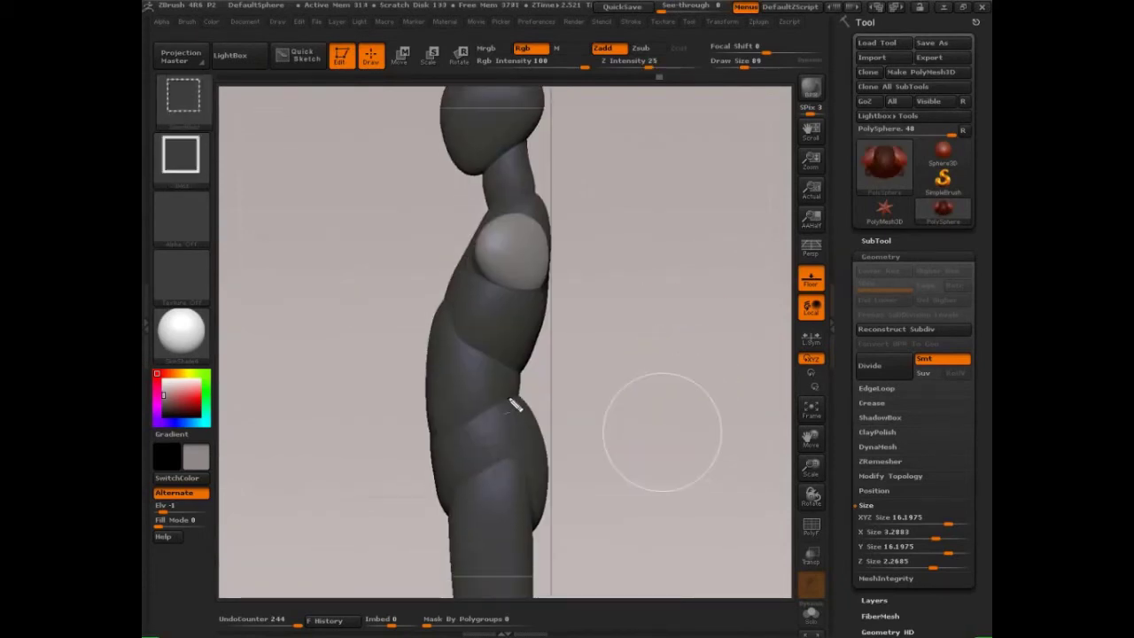
{"action": "mouse_move", "coordinate": [515, 405]}
{"action": "left_mouse_down"}
{"action": "mouse_move", "coordinate": [483, 372]}
{"action": "mouse_move", "coordinate": [498, 364]}
{"action": "mouse_move", "coordinate": [510, 405]}
{"action": "mouse_move", "coordinate": [542, 217]}
{"action": "mouse_move", "coordinate": [528, 321]}
{"action": "left_mouse_up"}
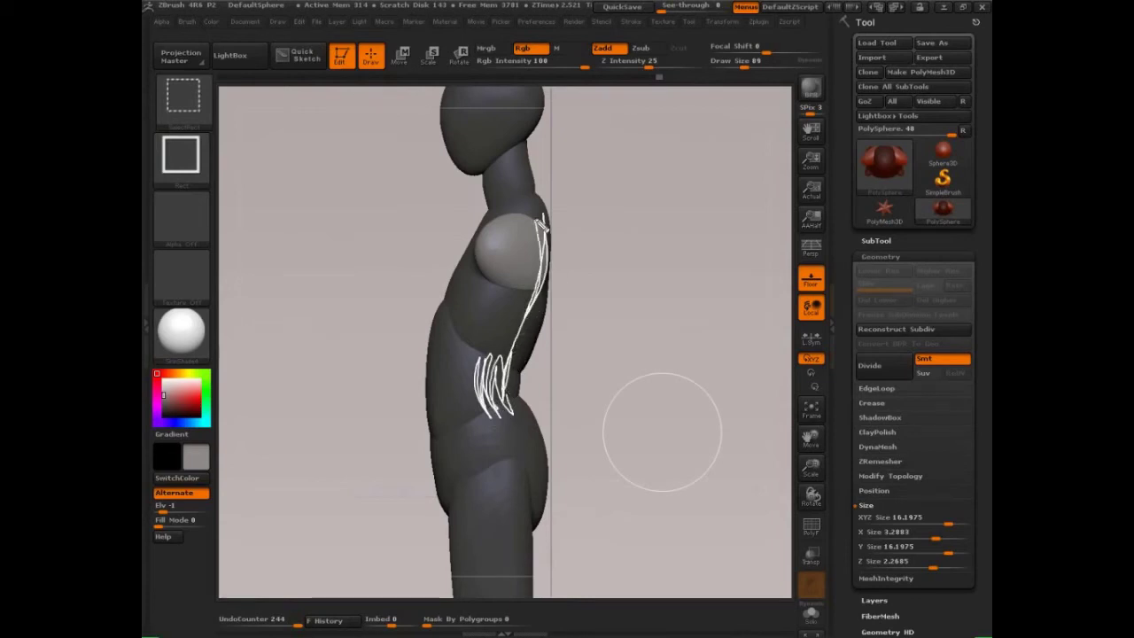
{"action": "mouse_move", "coordinate": [543, 222]}
{"action": "left_mouse_down"}
{"action": "mouse_move", "coordinate": [512, 155]}
{"action": "mouse_move", "coordinate": [528, 85]}
{"action": "mouse_move", "coordinate": [465, 52]}
{"action": "mouse_move", "coordinate": [479, 133]}
{"action": "mouse_move", "coordinate": [459, 161]}
{"action": "mouse_move", "coordinate": [474, 146]}
{"action": "mouse_move", "coordinate": [530, 230]}
{"action": "mouse_move", "coordinate": [492, 418]}
{"action": "left_mouse_up"}
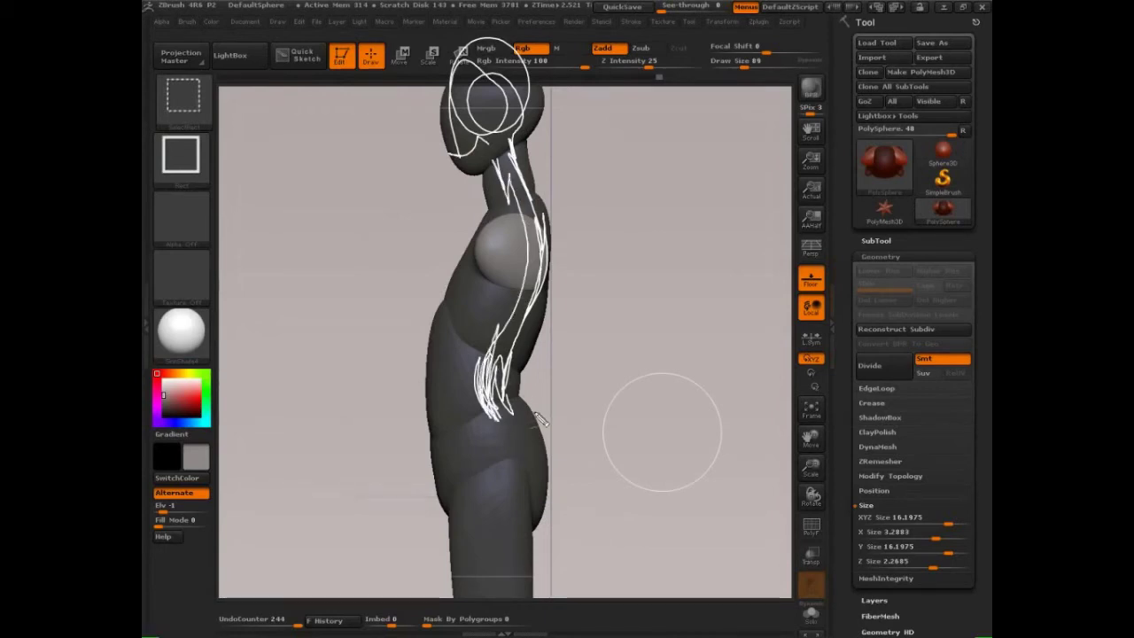
- Sketch a separate side-view diagram of the spine, neck and head beside the figure, undoing unwanted strokes, and clear all annotations
{"action": "mouse_move", "coordinate": [696, 393]}
{"action": "left_mouse_down"}
{"action": "mouse_move", "coordinate": [702, 413]}
{"action": "mouse_move", "coordinate": [754, 404]}
{"action": "mouse_move", "coordinate": [755, 361]}
{"action": "mouse_move", "coordinate": [749, 384]}
{"action": "left_mouse_up"}
{"action": "key", "text": "ctrl+z"}
{"action": "key", "text": "ctrl+z"}
{"action": "mouse_move", "coordinate": [754, 327]}
{"action": "left_mouse_down"}
{"action": "mouse_move", "coordinate": [745, 398]}
{"action": "mouse_move", "coordinate": [760, 330]}
{"action": "mouse_move", "coordinate": [726, 357]}
{"action": "left_mouse_up"}
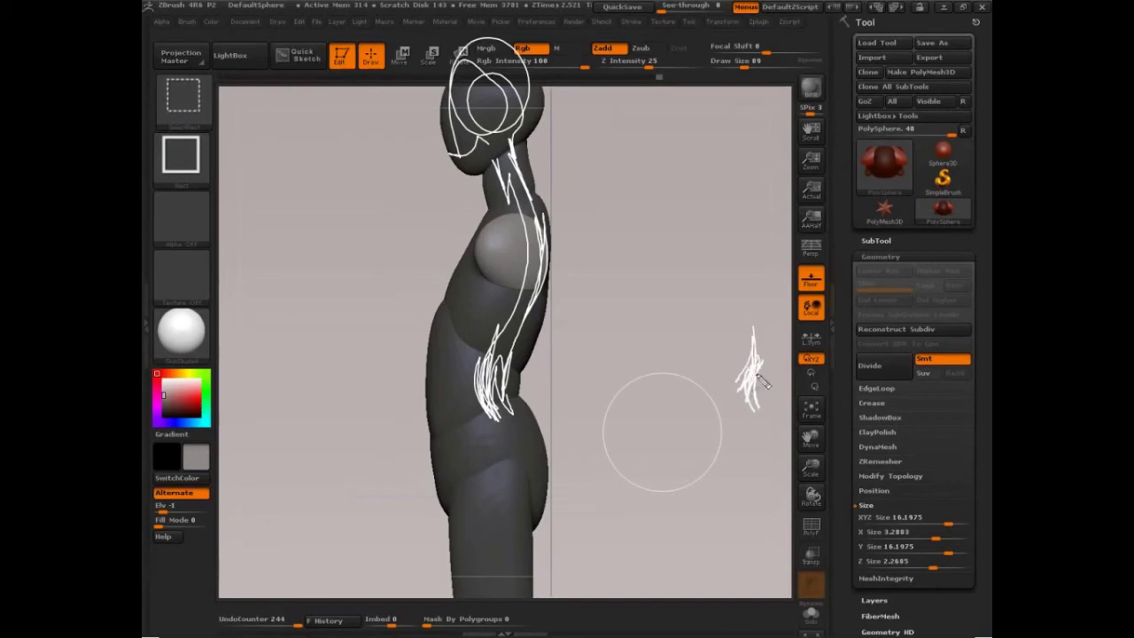
{"action": "mouse_move", "coordinate": [763, 382]}
{"action": "left_mouse_down"}
{"action": "mouse_move", "coordinate": [755, 213]}
{"action": "mouse_move", "coordinate": [764, 363]}
{"action": "mouse_move", "coordinate": [780, 257]}
{"action": "mouse_move", "coordinate": [735, 192]}
{"action": "mouse_move", "coordinate": [653, 177]}
{"action": "mouse_move", "coordinate": [697, 203]}
{"action": "mouse_move", "coordinate": [620, 213]}
{"action": "mouse_move", "coordinate": [673, 173]}
{"action": "left_mouse_up"}
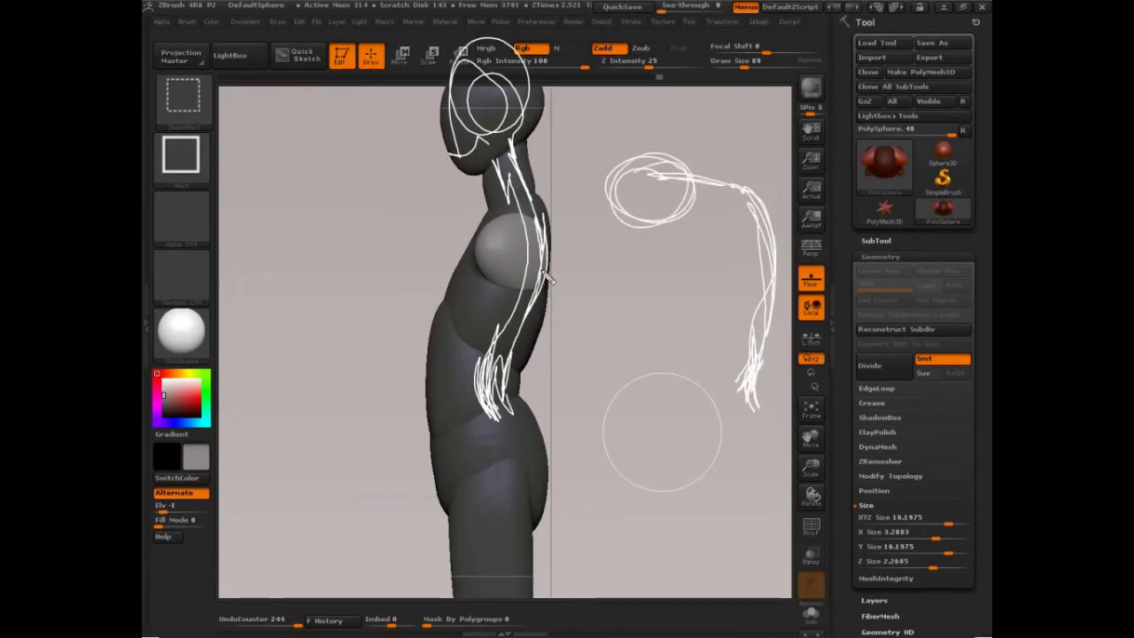
{"action": "key", "text": "ctrl+z"}
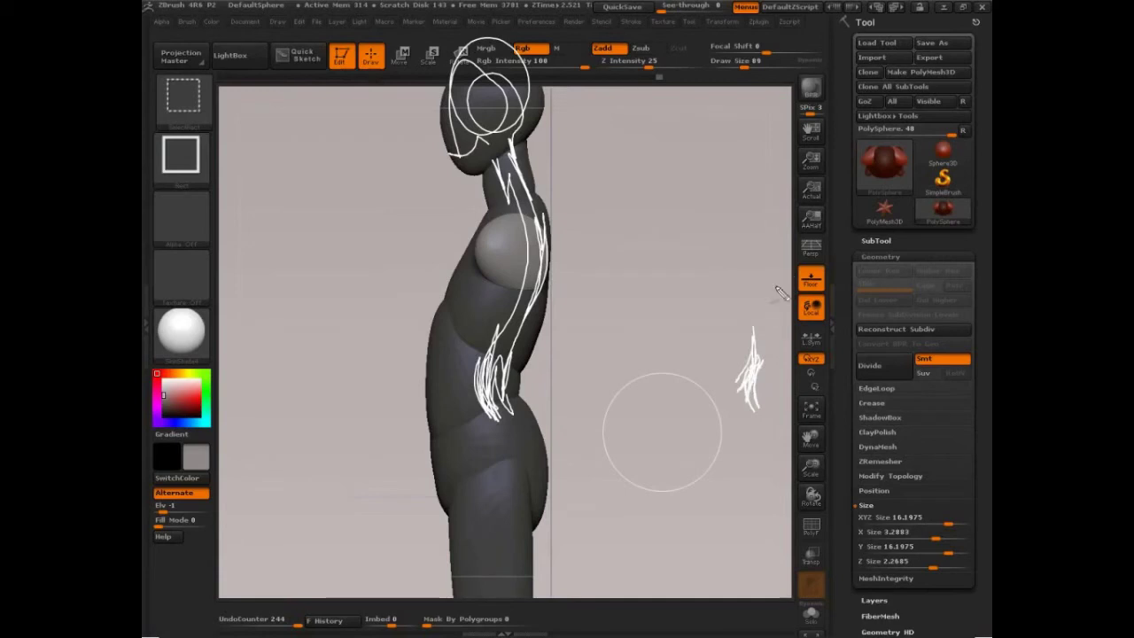
{"action": "mouse_move", "coordinate": [755, 390]}
{"action": "left_mouse_down"}
{"action": "mouse_move", "coordinate": [751, 213]}
{"action": "mouse_move", "coordinate": [740, 195]}
{"action": "mouse_move", "coordinate": [748, 373]}
{"action": "mouse_move", "coordinate": [739, 202]}
{"action": "mouse_move", "coordinate": [696, 241]}
{"action": "mouse_move", "coordinate": [687, 299]}
{"action": "mouse_move", "coordinate": [680, 259]}
{"action": "mouse_move", "coordinate": [693, 304]}
{"action": "mouse_move", "coordinate": [691, 266]}
{"action": "mouse_move", "coordinate": [665, 438]}
{"action": "mouse_move", "coordinate": [695, 181]}
{"action": "mouse_move", "coordinate": [673, 116]}
{"action": "mouse_move", "coordinate": [689, 126]}
{"action": "mouse_move", "coordinate": [646, 178]}
{"action": "mouse_move", "coordinate": [682, 197]}
{"action": "mouse_move", "coordinate": [739, 197]}
{"action": "mouse_move", "coordinate": [733, 365]}
{"action": "left_mouse_up"}
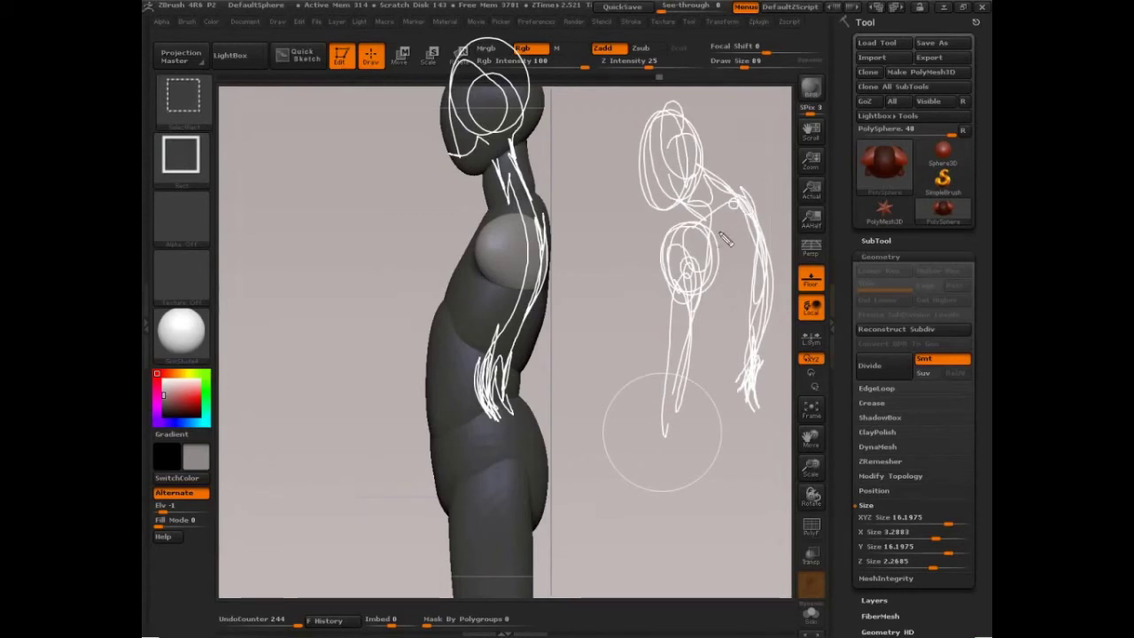
{"action": "key", "text": "Escape"}
- Annotate the spine with a forward-tilted neck and head, a line down the upper chest and green strokes across the shoulder
{"action": "mouse_move", "coordinate": [521, 399]}
{"action": "left_mouse_down"}
{"action": "mouse_move", "coordinate": [505, 382]}
{"action": "mouse_move", "coordinate": [523, 243]}
{"action": "mouse_move", "coordinate": [514, 392]}
{"action": "mouse_move", "coordinate": [528, 292]}
{"action": "mouse_move", "coordinate": [516, 229]}
{"action": "mouse_move", "coordinate": [530, 297]}
{"action": "mouse_move", "coordinate": [453, 149]}
{"action": "left_mouse_up"}
{"action": "mouse_move", "coordinate": [483, 196]}
{"action": "left_mouse_down"}
{"action": "mouse_move", "coordinate": [444, 188]}
{"action": "mouse_move", "coordinate": [425, 157]}
{"action": "mouse_move", "coordinate": [383, 141]}
{"action": "mouse_move", "coordinate": [368, 157]}
{"action": "left_mouse_up"}
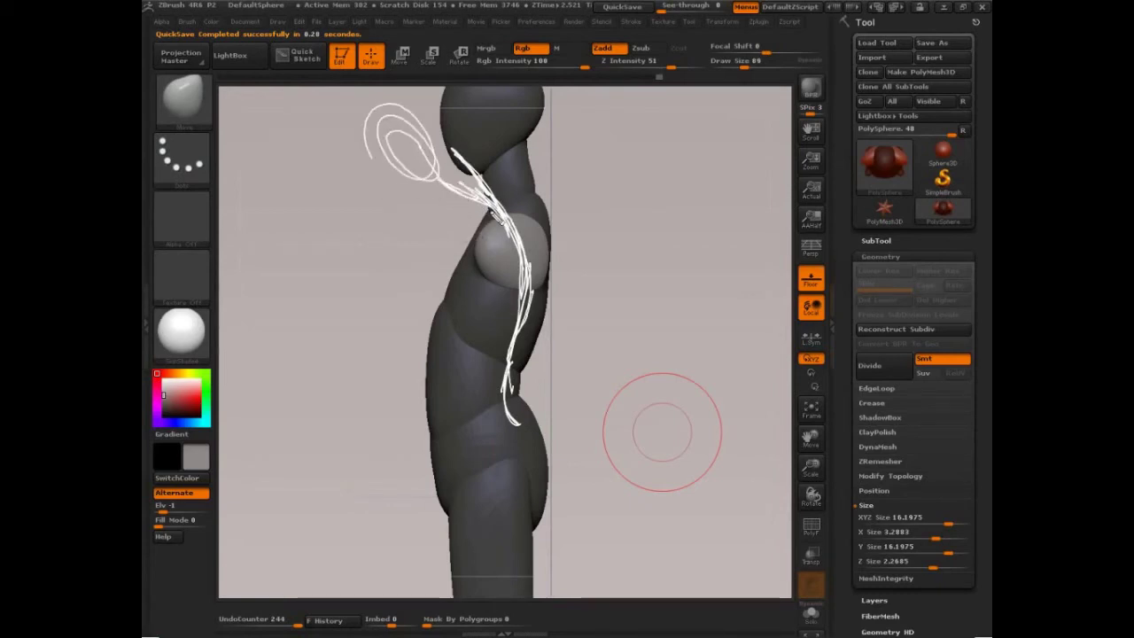
{"action": "left_click_drag", "start_coordinate": [491, 211], "coordinate": [450, 250]}
{"action": "left_click_drag", "start_coordinate": [491, 211], "coordinate": [450, 252]}
{"action": "left_click_drag", "start_coordinate": [491, 213], "coordinate": [454, 251]}
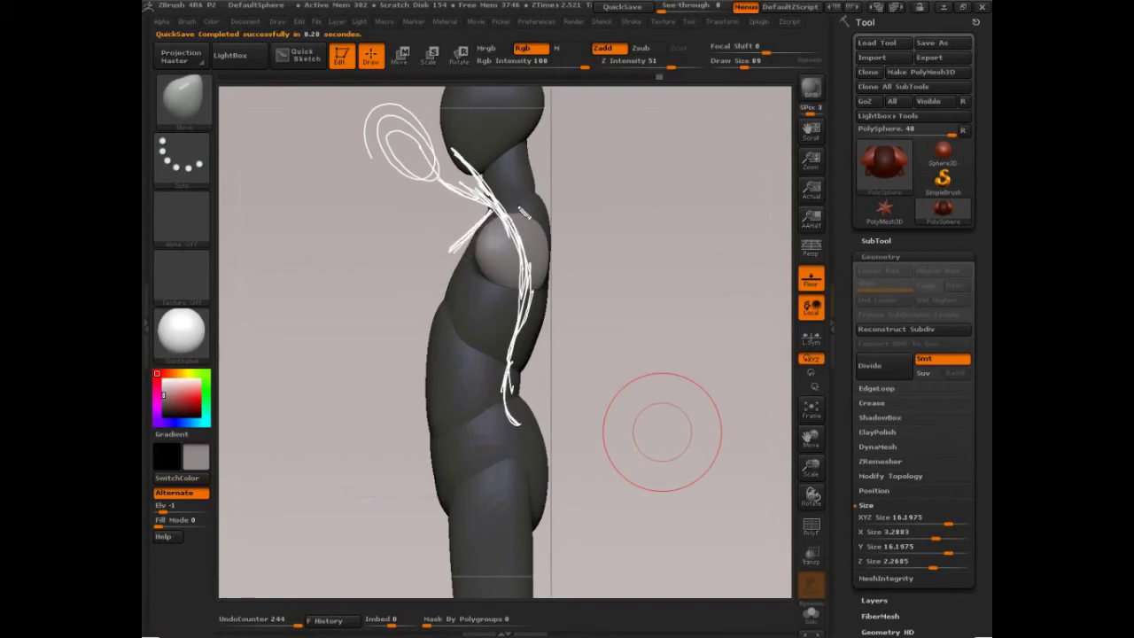
{"action": "left_click_drag", "start_coordinate": [491, 211], "coordinate": [536, 198]}
{"action": "key", "text": "ctrl+z"}
{"action": "mouse_move", "coordinate": [507, 215]}
{"action": "left_mouse_down"}
{"action": "mouse_move", "coordinate": [540, 206]}
{"action": "mouse_move", "coordinate": [518, 233]}
{"action": "mouse_move", "coordinate": [530, 254]}
{"action": "mouse_move", "coordinate": [498, 259]}
{"action": "mouse_move", "coordinate": [533, 273]}
{"action": "left_mouse_up"}
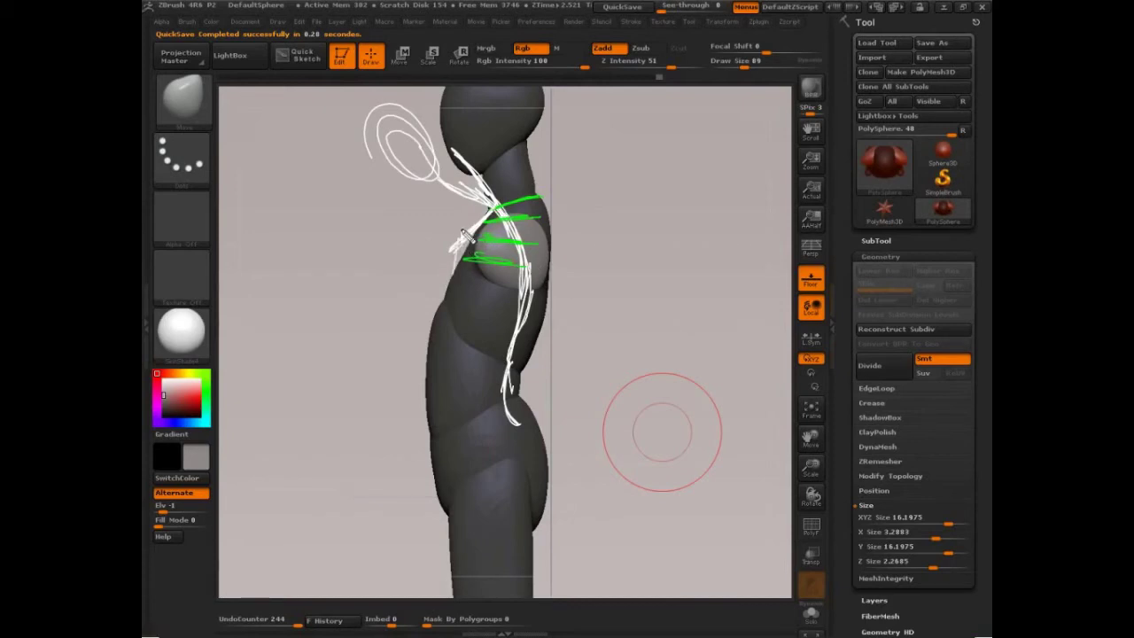
- Outline the ribcage with its rib lines over the torso in side view, and clear the annotations
{"action": "mouse_move", "coordinate": [466, 237]}
{"action": "left_mouse_down"}
{"action": "mouse_move", "coordinate": [436, 306]}
{"action": "mouse_move", "coordinate": [505, 390]}
{"action": "mouse_move", "coordinate": [487, 332]}
{"action": "mouse_move", "coordinate": [456, 379]}
{"action": "mouse_move", "coordinate": [523, 345]}
{"action": "mouse_move", "coordinate": [434, 361]}
{"action": "left_mouse_up"}
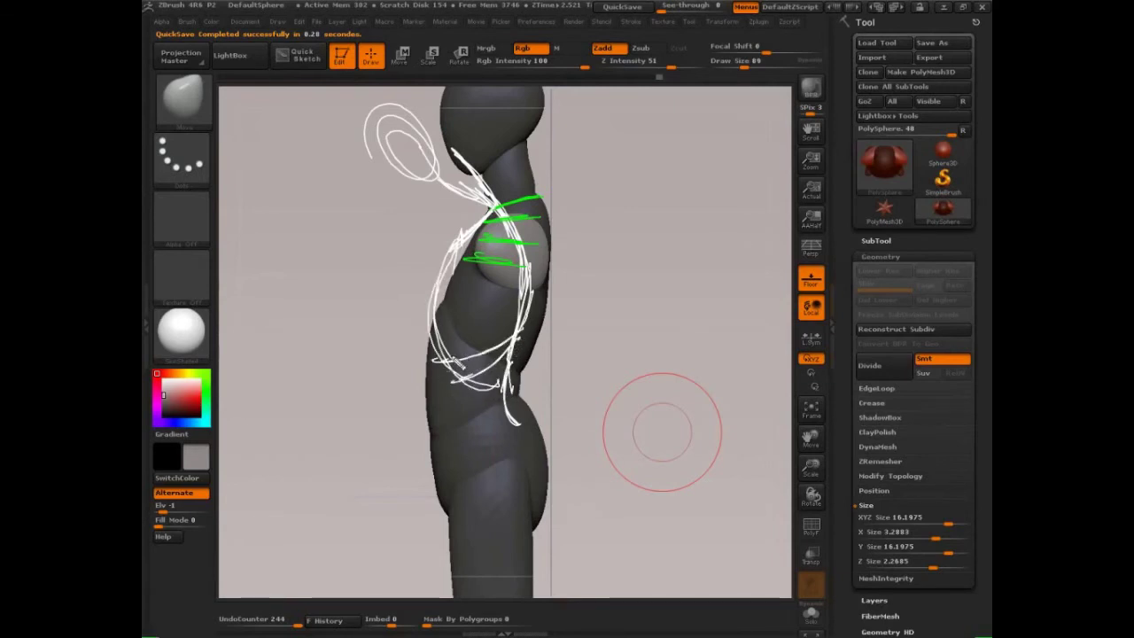
{"action": "mouse_move", "coordinate": [477, 328]}
{"action": "left_mouse_down"}
{"action": "mouse_move", "coordinate": [532, 329]}
{"action": "mouse_move", "coordinate": [422, 345]}
{"action": "mouse_move", "coordinate": [523, 329]}
{"action": "mouse_move", "coordinate": [518, 309]}
{"action": "mouse_move", "coordinate": [545, 314]}
{"action": "mouse_move", "coordinate": [483, 330]}
{"action": "left_mouse_up"}
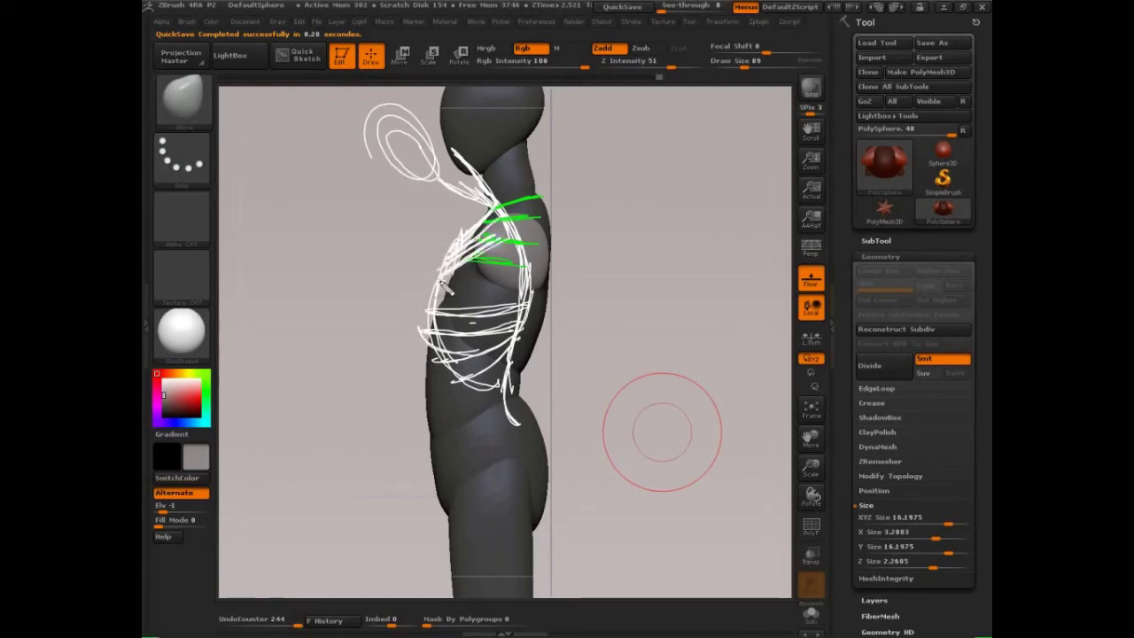
{"action": "left_click_drag", "start_coordinate": [441, 281], "coordinate": [516, 259]}
{"action": "left_click_drag", "start_coordinate": [432, 295], "coordinate": [510, 275]}
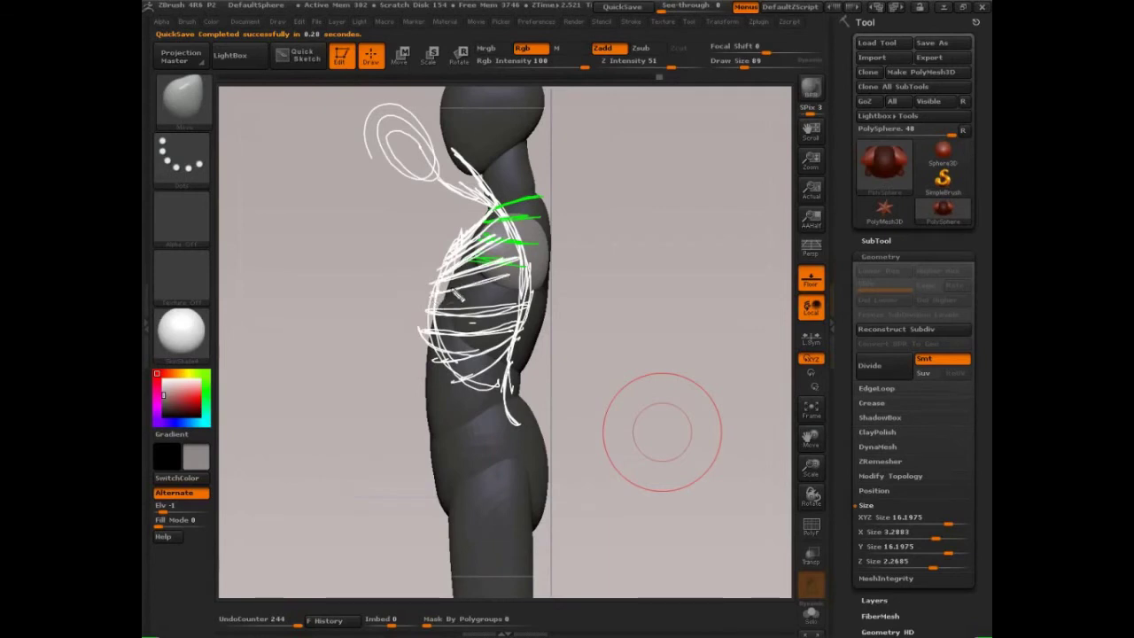
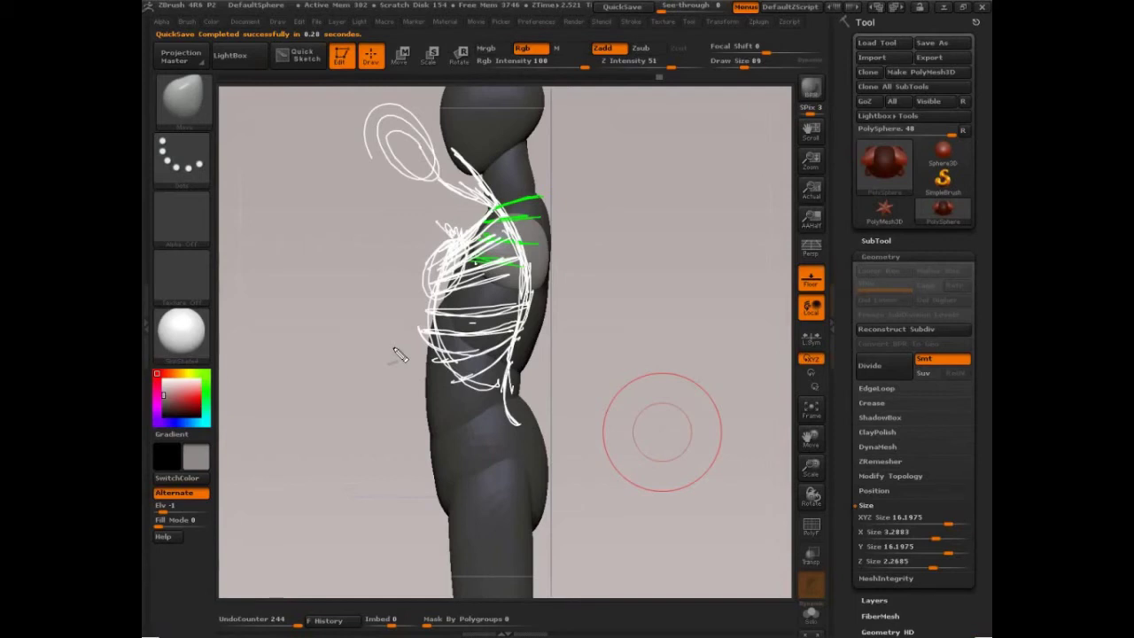
{"action": "key", "text": "Escape"}
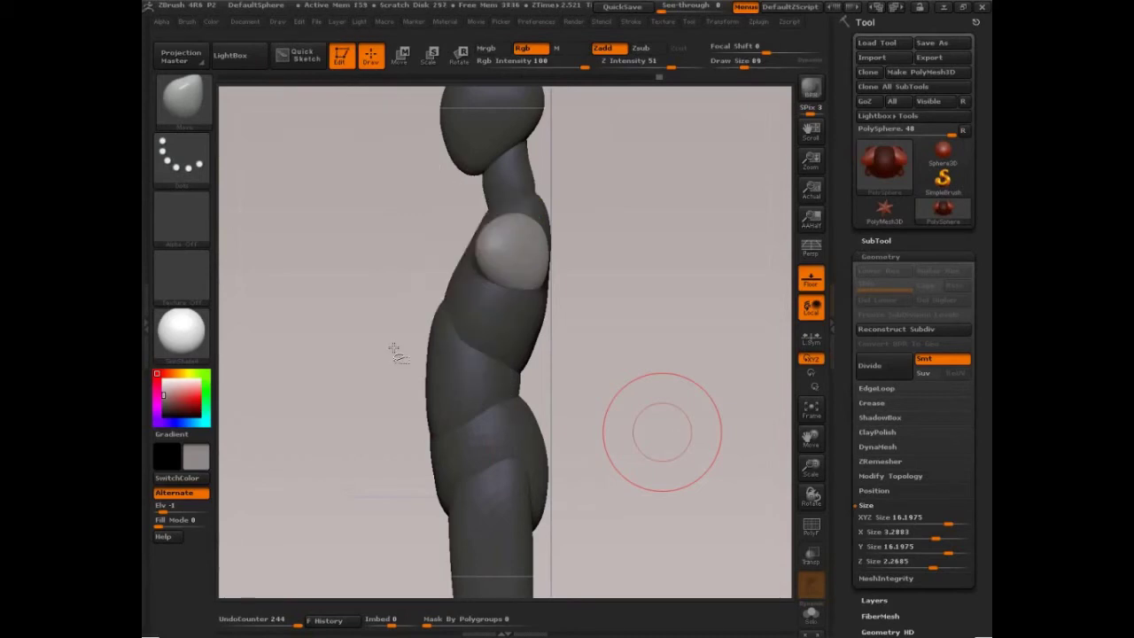
- Annotate the ribcage as a tilted oval inside a bounding box, with a vertical centre line dividing front from back
{"action": "mouse_move", "coordinate": [494, 211]}
{"action": "left_mouse_down"}
{"action": "mouse_move", "coordinate": [453, 272]}
{"action": "mouse_move", "coordinate": [549, 326]}
{"action": "mouse_move", "coordinate": [531, 338]}
{"action": "mouse_move", "coordinate": [489, 216]}
{"action": "mouse_move", "coordinate": [560, 230]}
{"action": "left_mouse_up"}
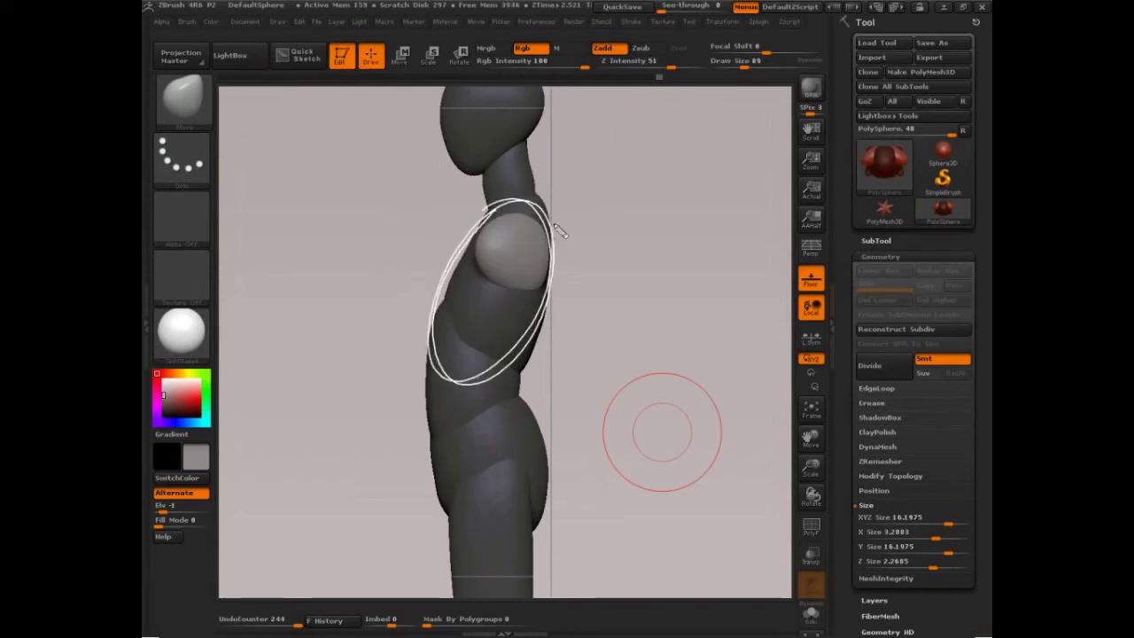
{"action": "left_click_drag", "start_coordinate": [450, 170], "coordinate": [420, 394]}
{"action": "mouse_move", "coordinate": [420, 211]}
{"action": "left_mouse_down"}
{"action": "mouse_move", "coordinate": [567, 188]}
{"action": "mouse_move", "coordinate": [533, 380]}
{"action": "left_mouse_up"}
{"action": "left_click_drag", "start_coordinate": [425, 385], "coordinate": [557, 365]}
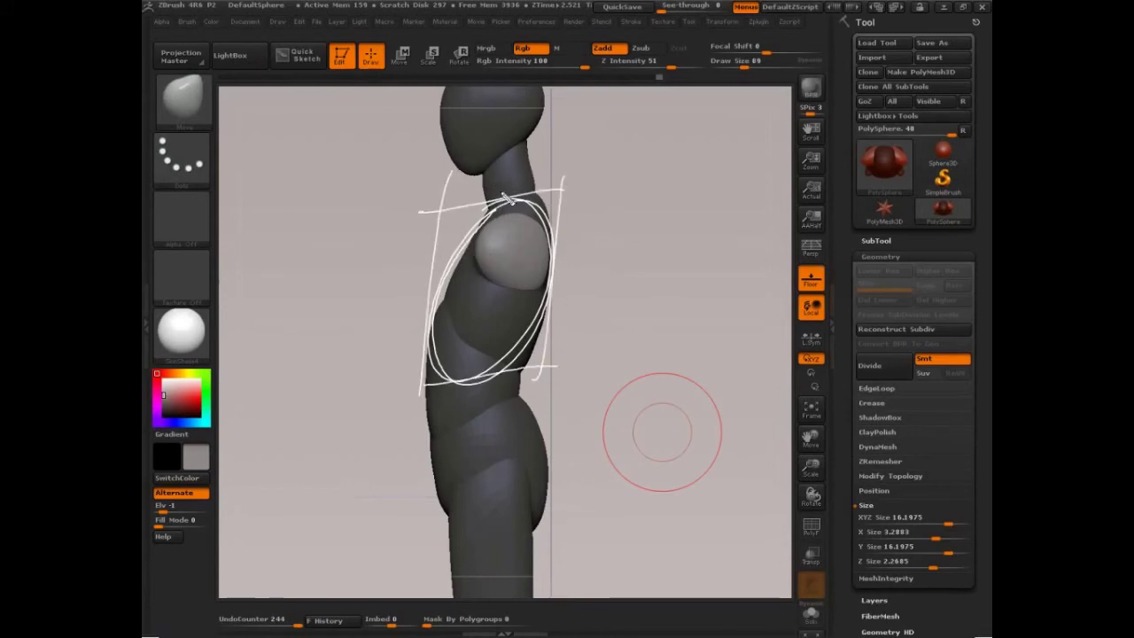
{"action": "left_click_drag", "start_coordinate": [501, 174], "coordinate": [492, 378]}
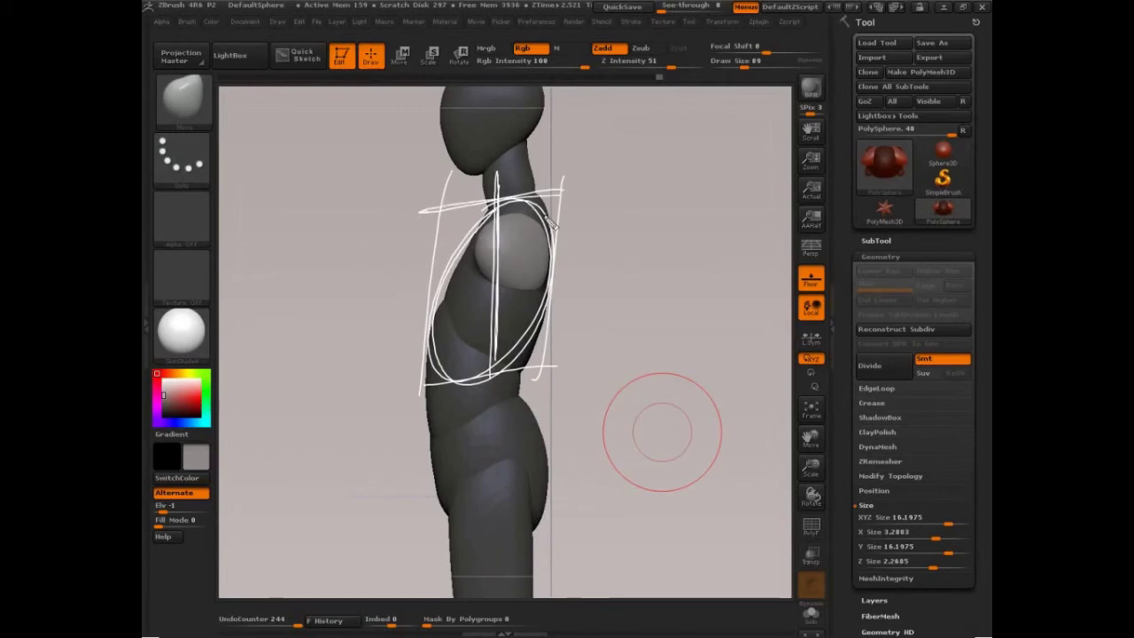
- Circle the shoulder's place in the back half of the ribcage, mark the upper chest in front of it, and clear the annotations
{"action": "mouse_move", "coordinate": [527, 220]}
{"action": "left_mouse_down"}
{"action": "mouse_move", "coordinate": [531, 270]}
{"action": "mouse_move", "coordinate": [560, 255]}
{"action": "mouse_move", "coordinate": [545, 266]}
{"action": "mouse_move", "coordinate": [564, 239]}
{"action": "mouse_move", "coordinate": [549, 221]}
{"action": "mouse_move", "coordinate": [501, 250]}
{"action": "left_mouse_up"}
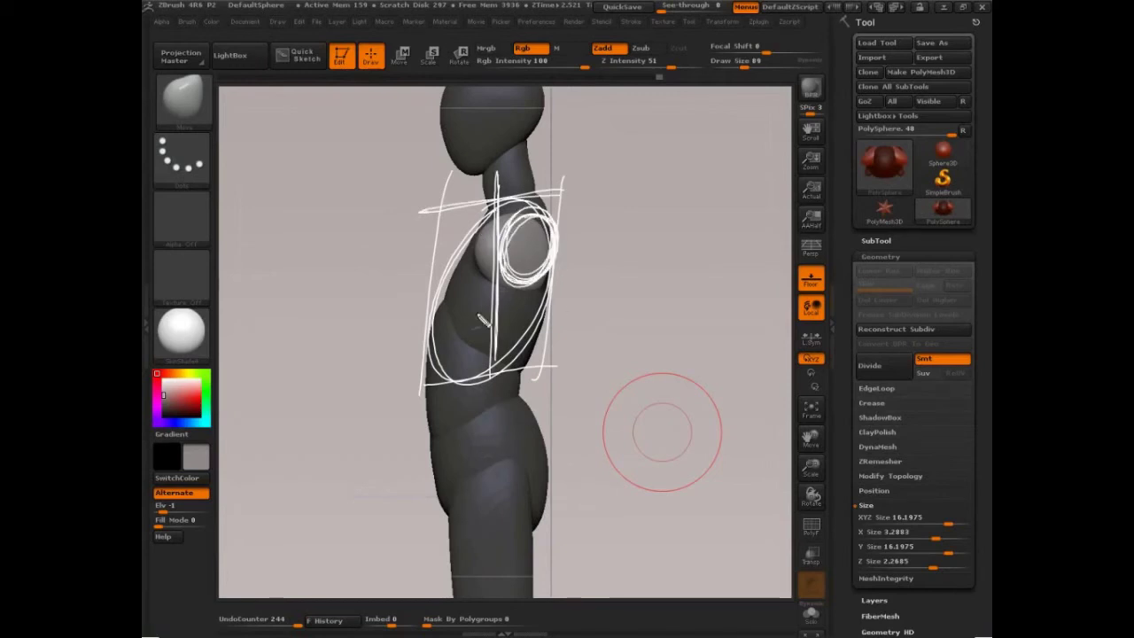
{"action": "left_click_drag", "start_coordinate": [432, 266], "coordinate": [492, 257]}
{"action": "left_click_drag", "start_coordinate": [468, 245], "coordinate": [455, 278]}
{"action": "mouse_move", "coordinate": [492, 241]}
{"action": "left_mouse_down"}
{"action": "mouse_move", "coordinate": [468, 246]}
{"action": "mouse_move", "coordinate": [490, 251]}
{"action": "mouse_move", "coordinate": [459, 256]}
{"action": "mouse_move", "coordinate": [484, 259]}
{"action": "mouse_move", "coordinate": [438, 285]}
{"action": "mouse_move", "coordinate": [441, 325]}
{"action": "left_mouse_up"}
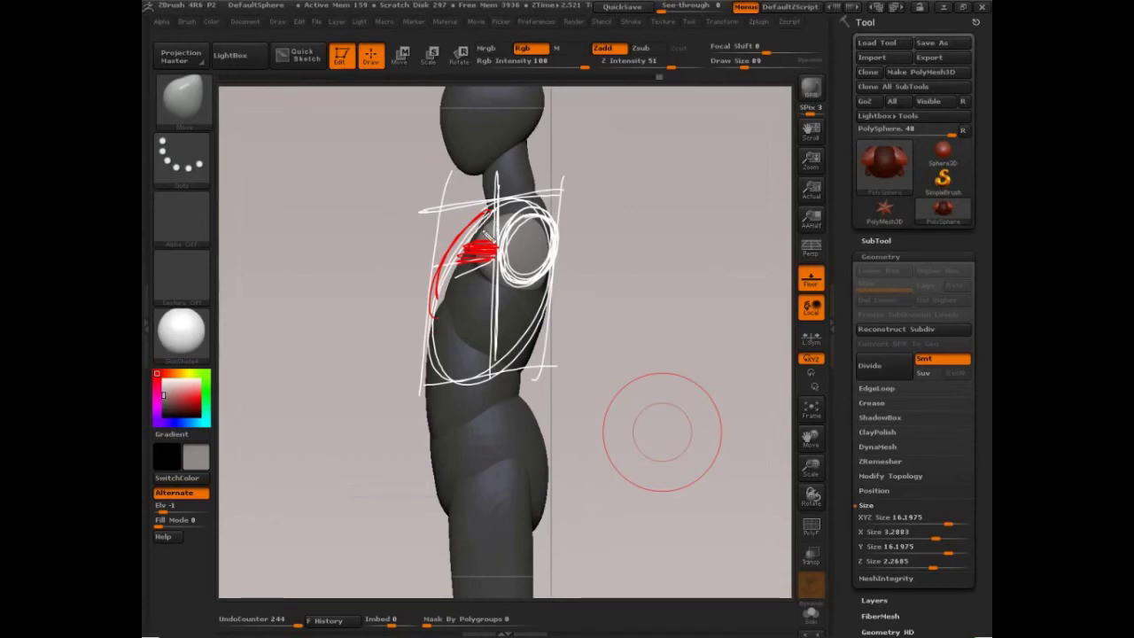
{"action": "key", "text": "Escape"}
- Trace the chest and belly profile and the lower back's contour in red over the side view
{"action": "left_click_drag", "start_coordinate": [694, 381], "coordinate": [693, 384]}
{"action": "key", "text": "ctrl+shift+d"}
{"action": "left_click_drag", "start_coordinate": [487, 213], "coordinate": [451, 281]}
{"action": "mouse_move", "coordinate": [478, 246]}
{"action": "left_mouse_down", "text": "ctrl+shift"}
{"action": "mouse_move", "coordinate": [430, 329]}
{"action": "mouse_move", "coordinate": [443, 455]}
{"action": "left_mouse_up", "text": "ctrl+shift"}
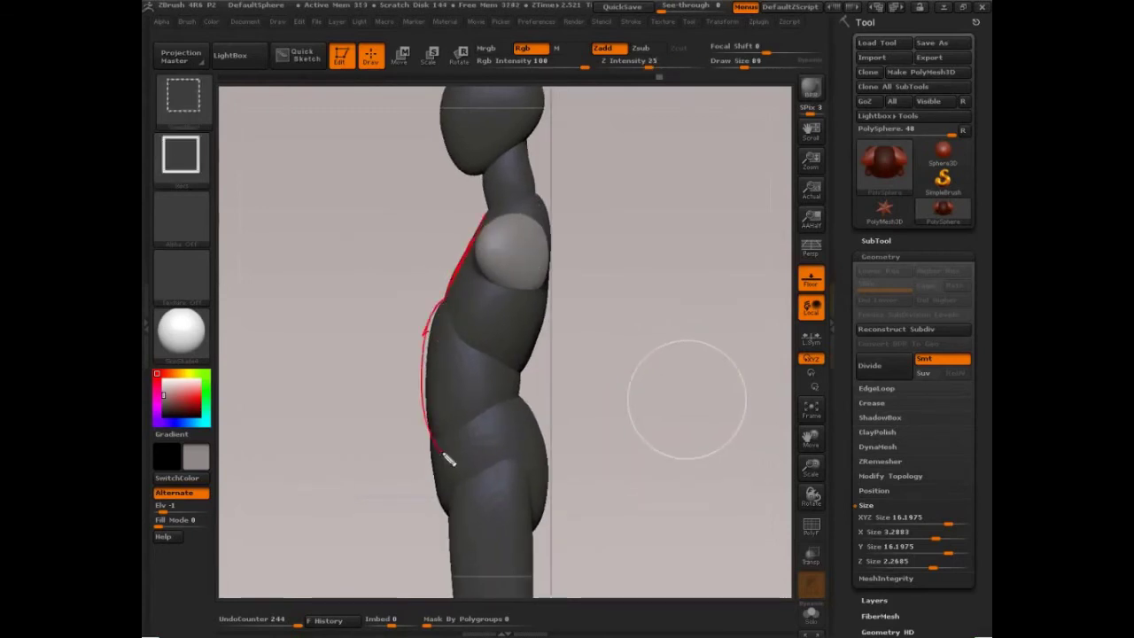
{"action": "left_click_drag", "start_coordinate": [526, 368], "coordinate": [543, 278], "text": "ctrl+shift"}
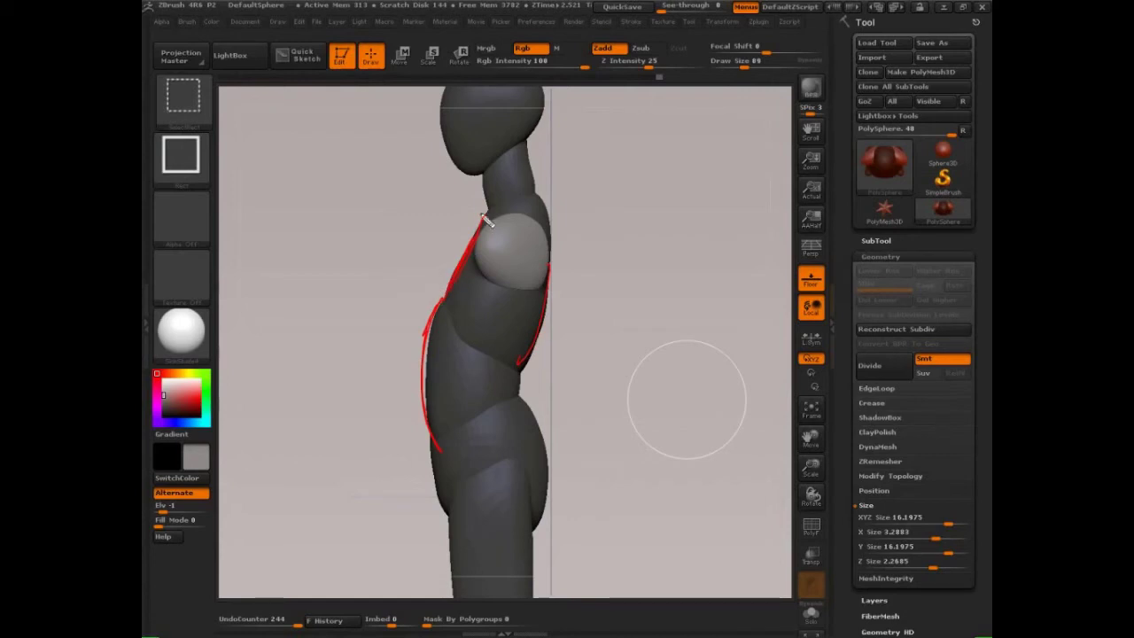
- Mark the sloping upper chest and circle the shoulder toward the back in red, and clear the annotations
{"action": "left_click_drag", "start_coordinate": [481, 227], "coordinate": [445, 299]}
{"action": "mouse_move", "coordinate": [480, 221]}
{"action": "left_mouse_down"}
{"action": "mouse_move", "coordinate": [443, 274]}
{"action": "mouse_move", "coordinate": [452, 258]}
{"action": "mouse_move", "coordinate": [443, 304]}
{"action": "mouse_move", "coordinate": [478, 225]}
{"action": "left_mouse_up"}
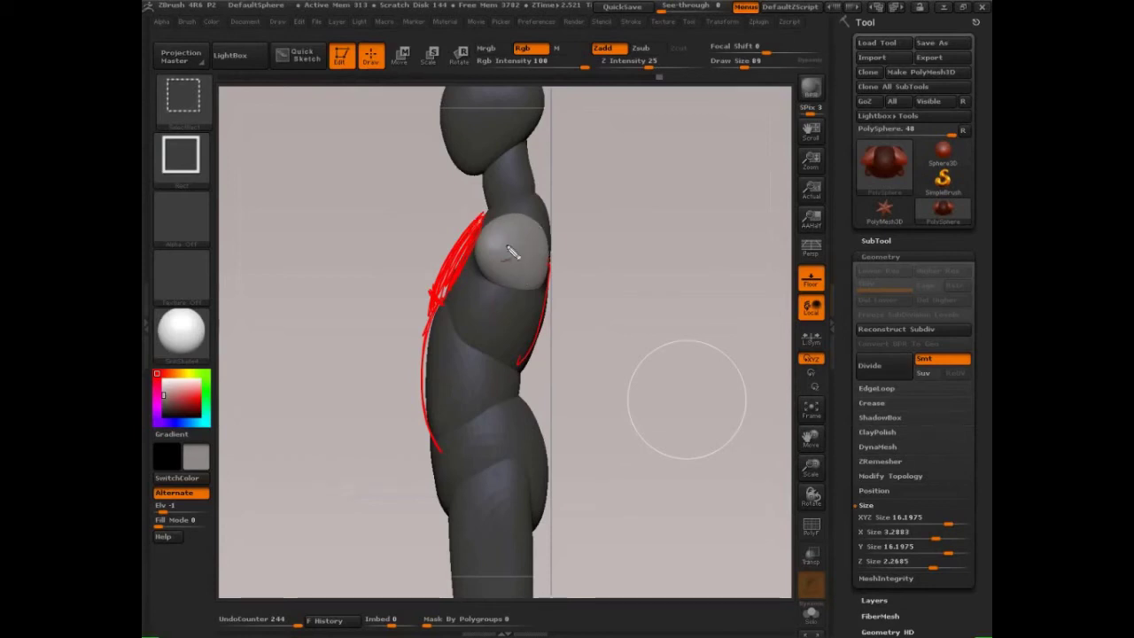
{"action": "mouse_move", "coordinate": [511, 253]}
{"action": "left_mouse_down"}
{"action": "mouse_move", "coordinate": [551, 233]}
{"action": "mouse_move", "coordinate": [502, 277]}
{"action": "mouse_move", "coordinate": [554, 244]}
{"action": "mouse_move", "coordinate": [470, 266]}
{"action": "mouse_move", "coordinate": [405, 241]}
{"action": "mouse_move", "coordinate": [472, 251]}
{"action": "left_mouse_up"}
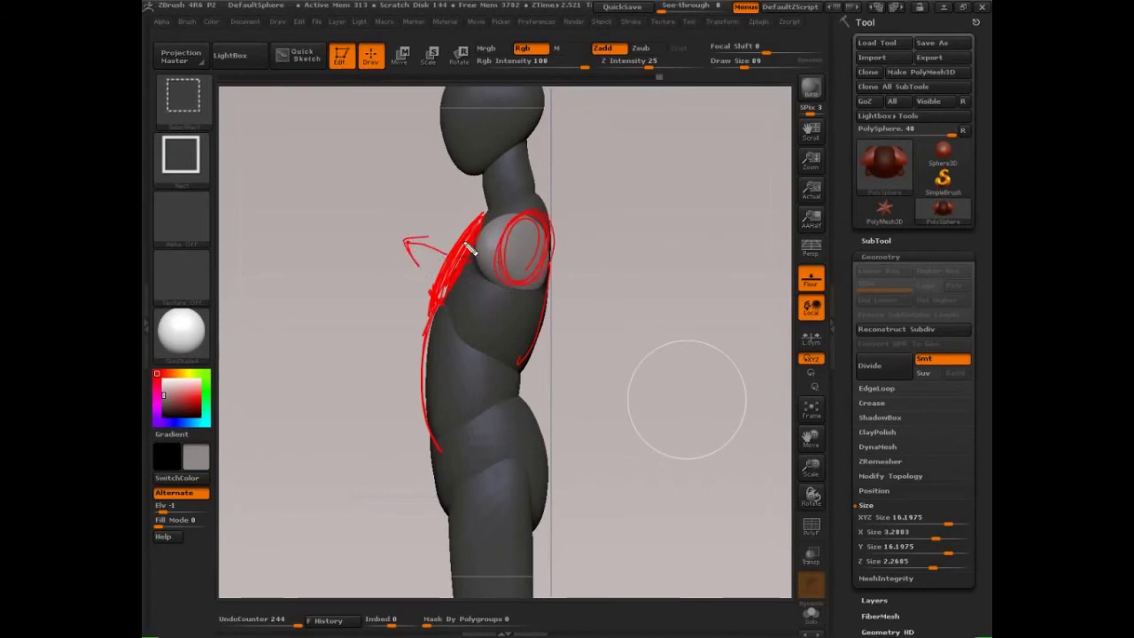
{"action": "key", "text": "Escape"}
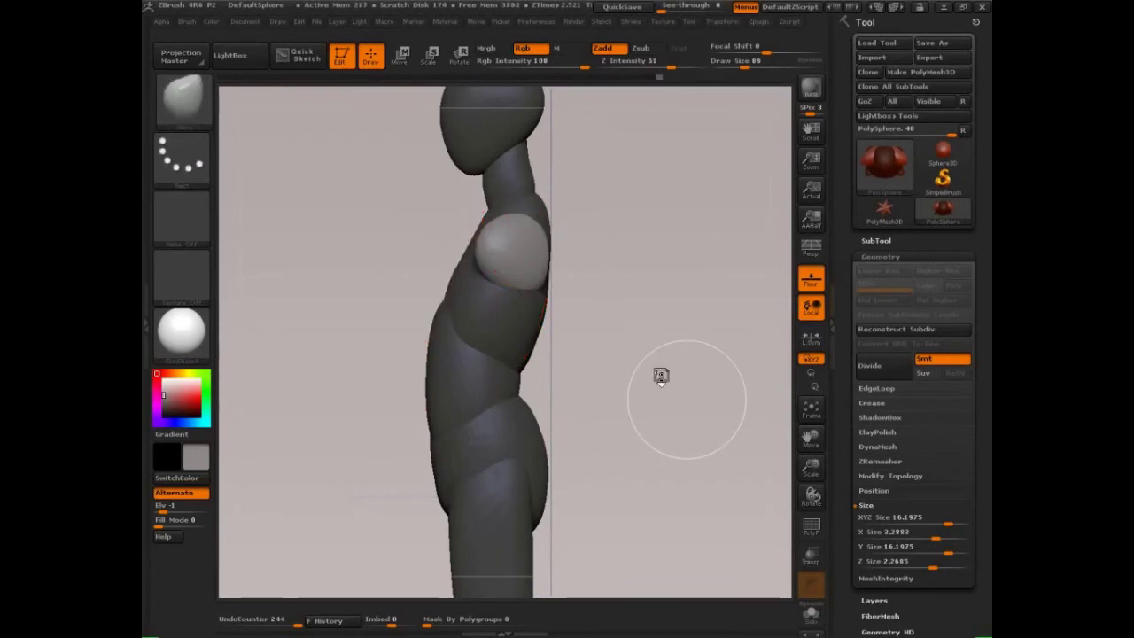
- Set the draw size to 136 and pull the shoulder spheres toward the back of the torso with the Move brush
{"action": "key", "text": "s"}
{"action": "mouse_move", "coordinate": [502, 256]}
{"action": "left_mouse_down"}
{"action": "mouse_move", "coordinate": [597, 256]}
{"action": "mouse_move", "coordinate": [554, 253]}
{"action": "mouse_move", "coordinate": [567, 242]}
{"action": "left_mouse_up"}
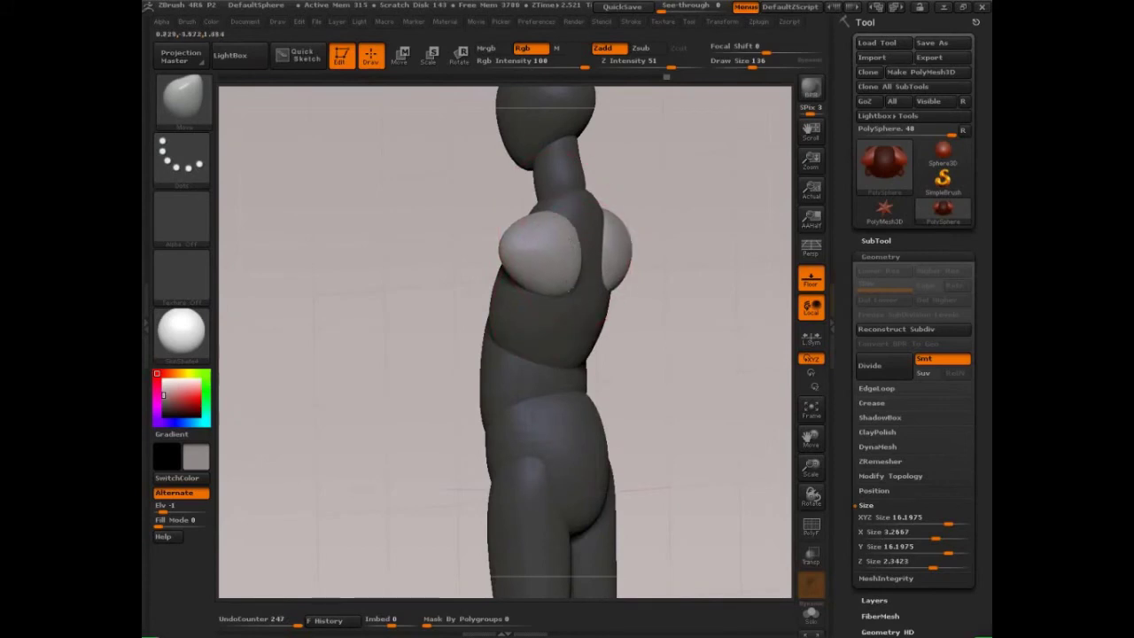
- Push the shoulder spheres into place at the back of the ribcage in side view and clear the mask
{"action": "left_click_drag", "start_coordinate": [671, 271], "coordinate": [689, 271], "text": "shift"}
{"action": "left_click_drag", "start_coordinate": [535, 264], "coordinate": [537, 242]}
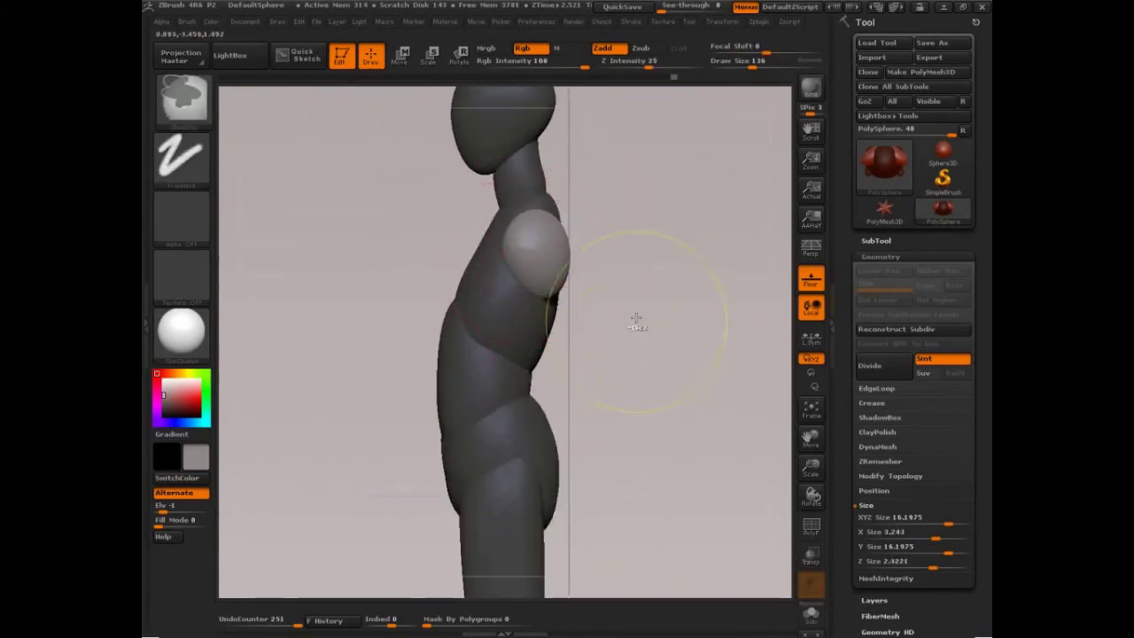
{"action": "left_click_drag", "start_coordinate": [631, 327], "coordinate": [646, 331], "text": "ctrl"}
{"action": "mouse_move", "coordinate": [624, 370]}
{"action": "left_mouse_down"}
{"action": "mouse_move", "coordinate": [643, 375]}
{"action": "mouse_move", "coordinate": [622, 362]}
{"action": "left_mouse_up"}
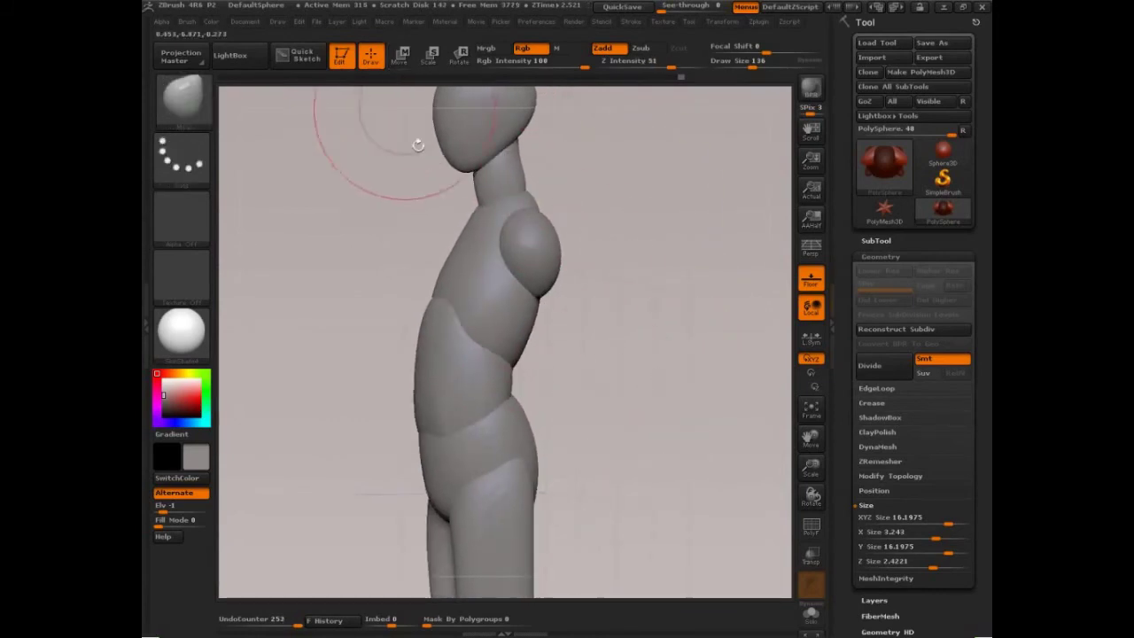
- Use Transpose topological masking to isolate the figure's ribcage, abdomen, head, shoulders, pelvis and thighs in turn
{"action": "left_click", "coordinate": [402, 63]}
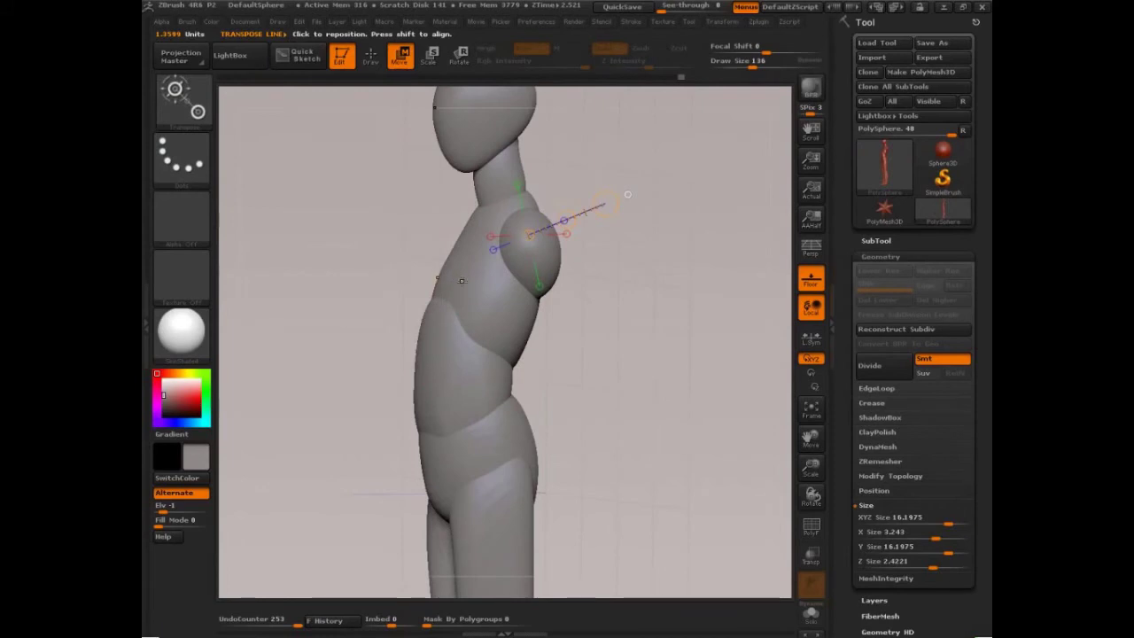
{"action": "left_click_drag", "start_coordinate": [463, 280], "coordinate": [379, 237], "text": "ctrl"}
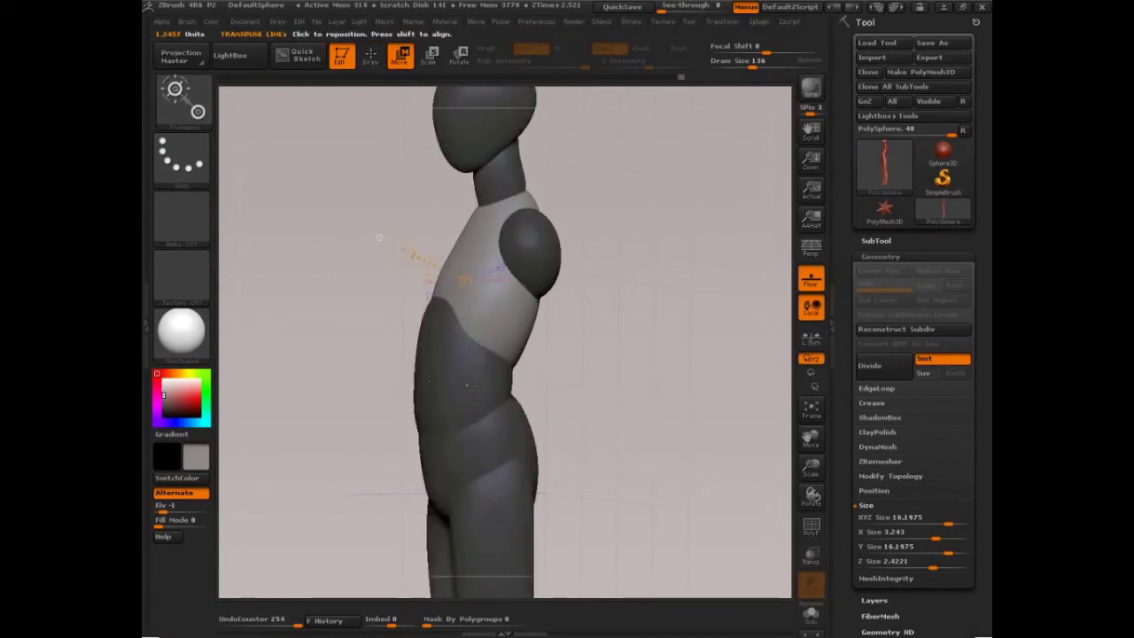
{"action": "left_click_drag", "start_coordinate": [440, 379], "coordinate": [373, 369], "text": "ctrl"}
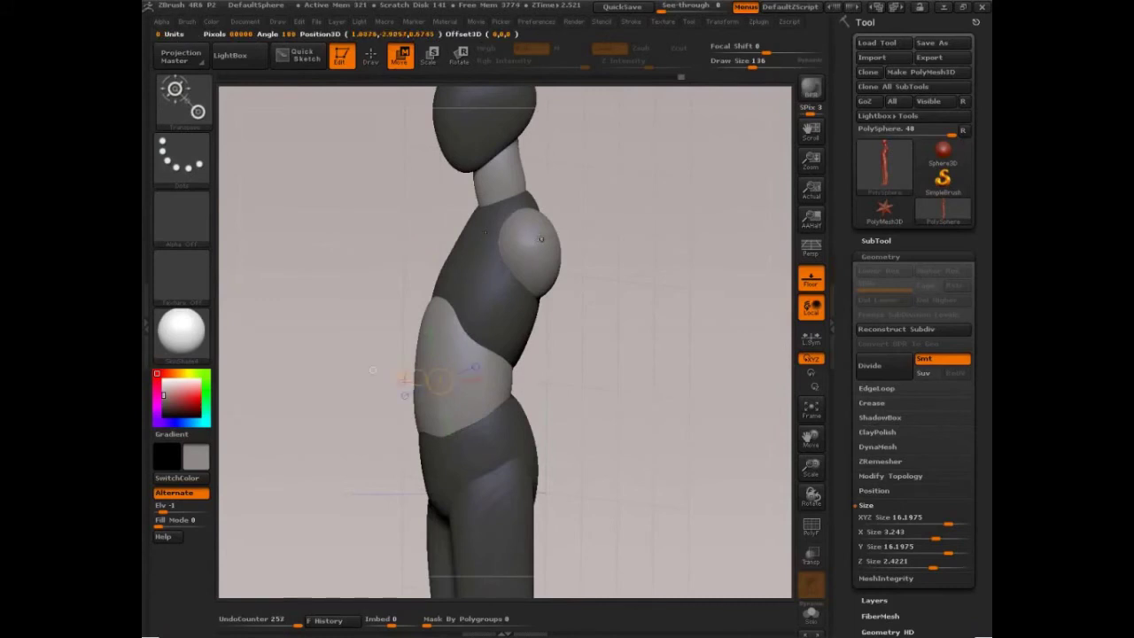
{"action": "left_click_drag", "start_coordinate": [485, 142], "coordinate": [509, 186], "text": "ctrl"}
{"action": "left_click", "coordinate": [532, 246], "text": "ctrl"}
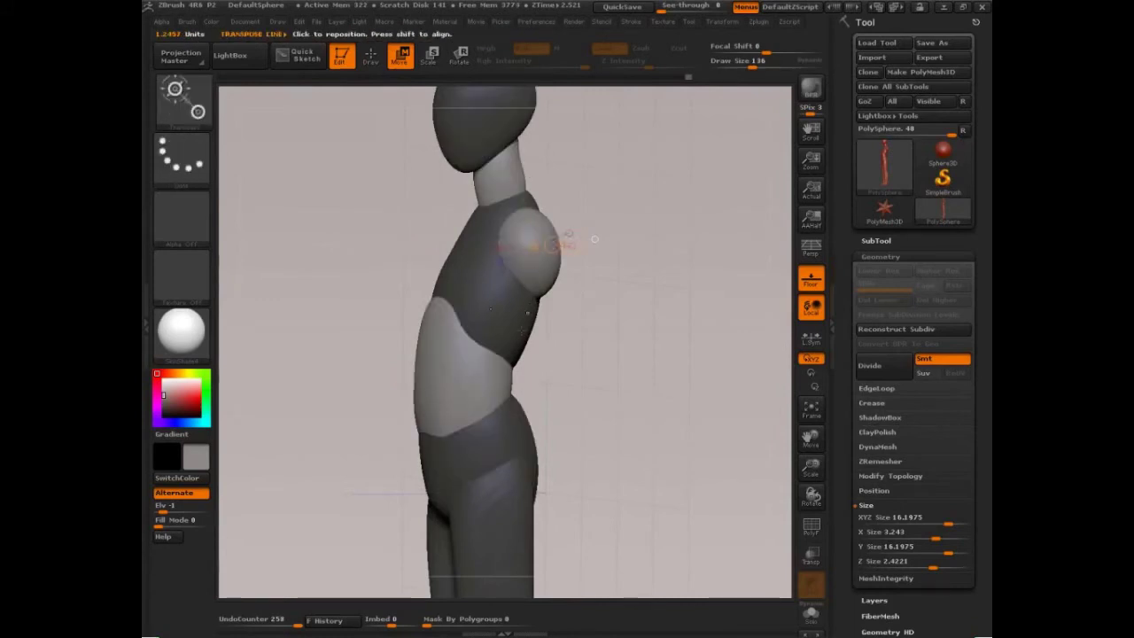
{"action": "left_click", "coordinate": [499, 329], "text": "ctrl"}
{"action": "left_click", "coordinate": [499, 445], "text": "ctrl"}
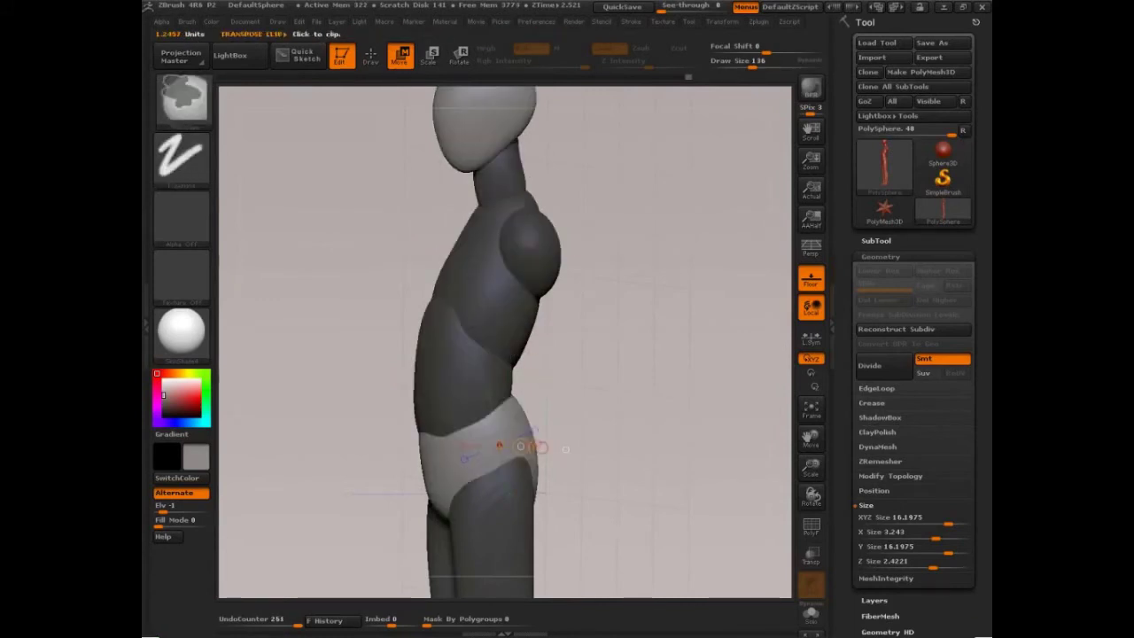
{"action": "left_click", "coordinate": [507, 512], "text": "ctrl"}
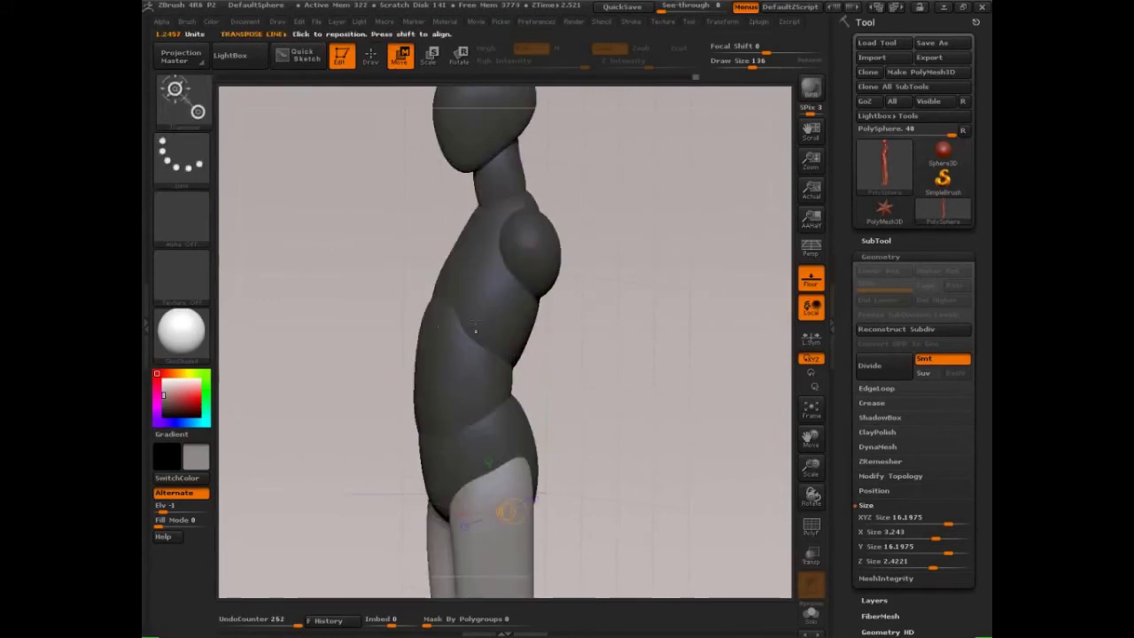
- Isolate the ribcage with a mask and pull its lower front forward using the Move brush at draw size 203
{"action": "left_click", "coordinate": [470, 276], "text": "ctrl"}
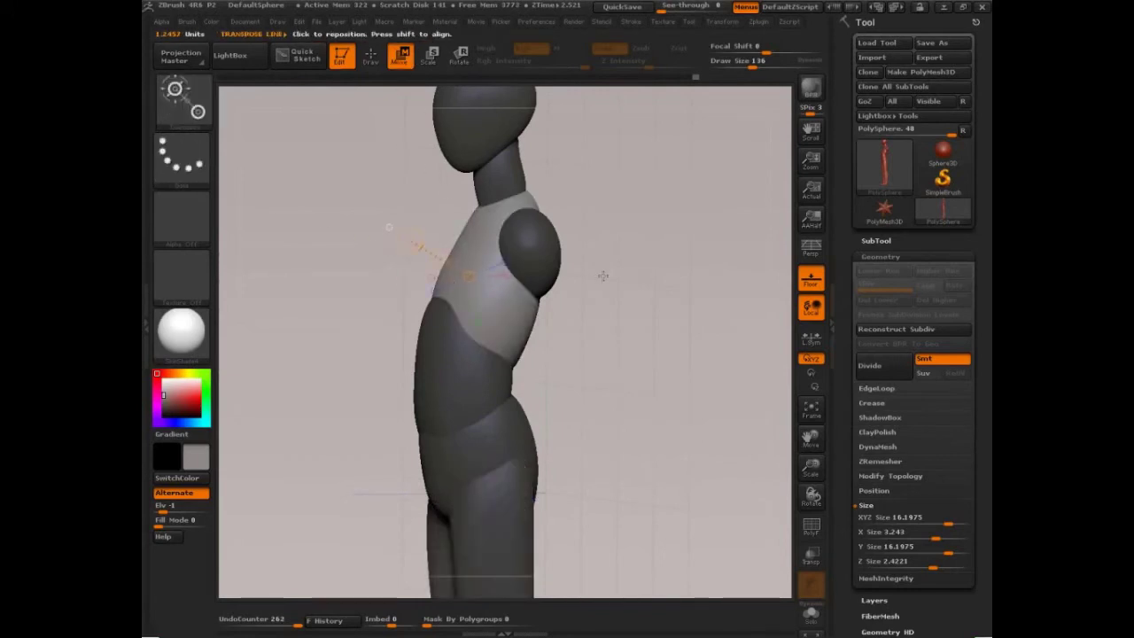
{"action": "left_click_drag", "start_coordinate": [602, 276], "coordinate": [597, 278], "text": "shift"}
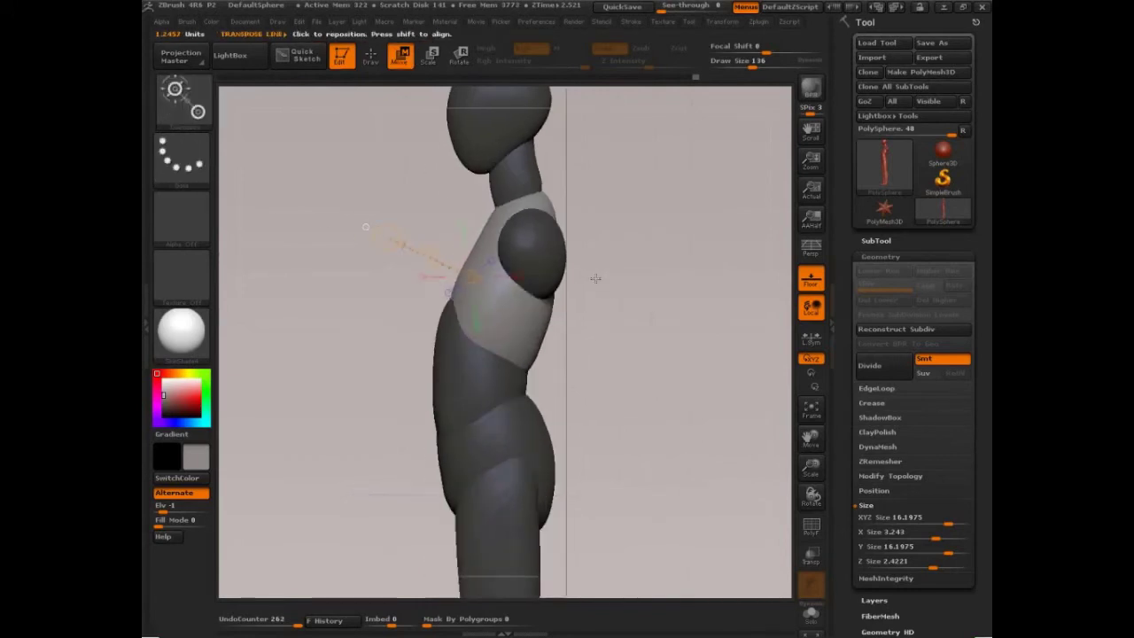
{"action": "left_click", "coordinate": [370, 55]}
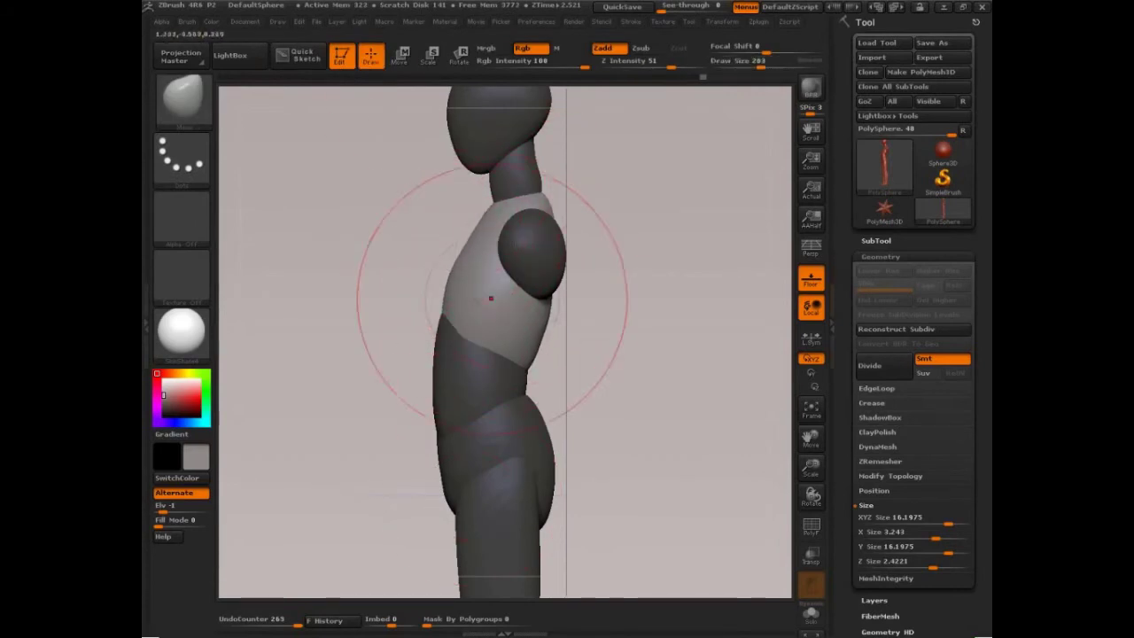
{"action": "left_click_drag", "start_coordinate": [465, 293], "coordinate": [454, 301]}
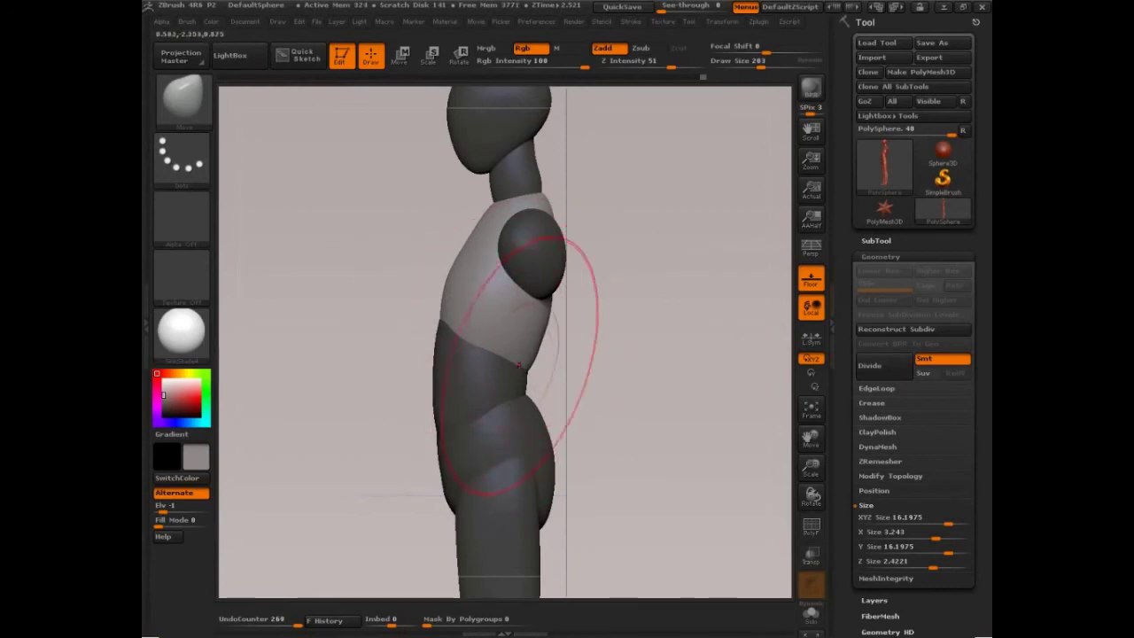
- Isolate the abdomen with a mask and pull the lower back slightly outward with the Move brush
{"action": "key", "text": "w"}
{"action": "left_click", "coordinate": [490, 391]}
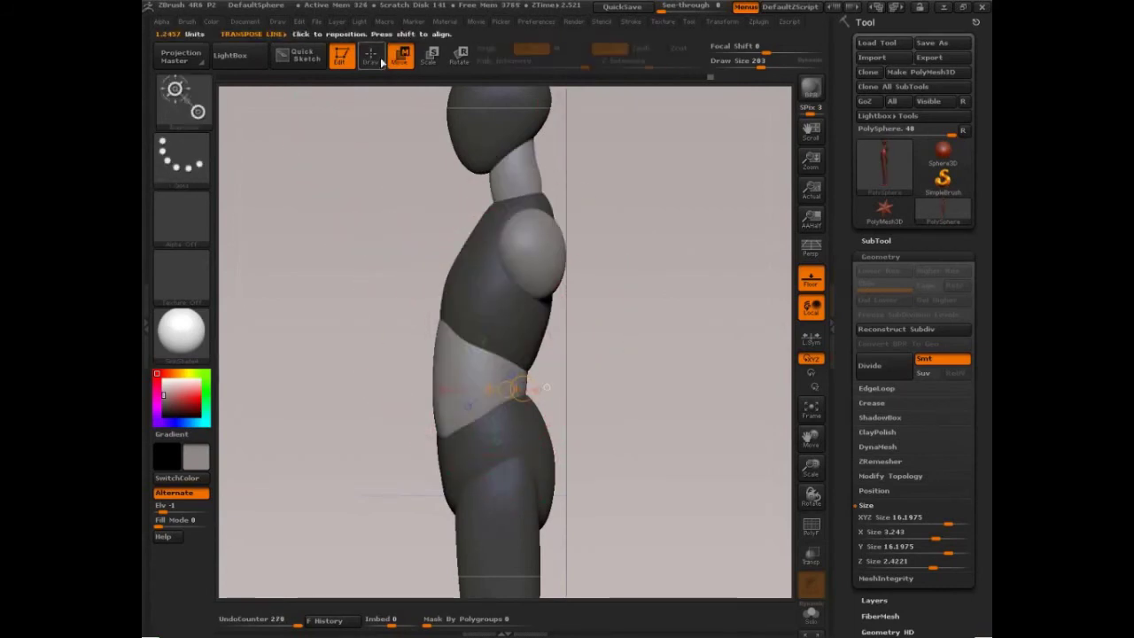
{"action": "left_click", "coordinate": [374, 59]}
{"action": "left_click_drag", "start_coordinate": [517, 394], "coordinate": [523, 394]}
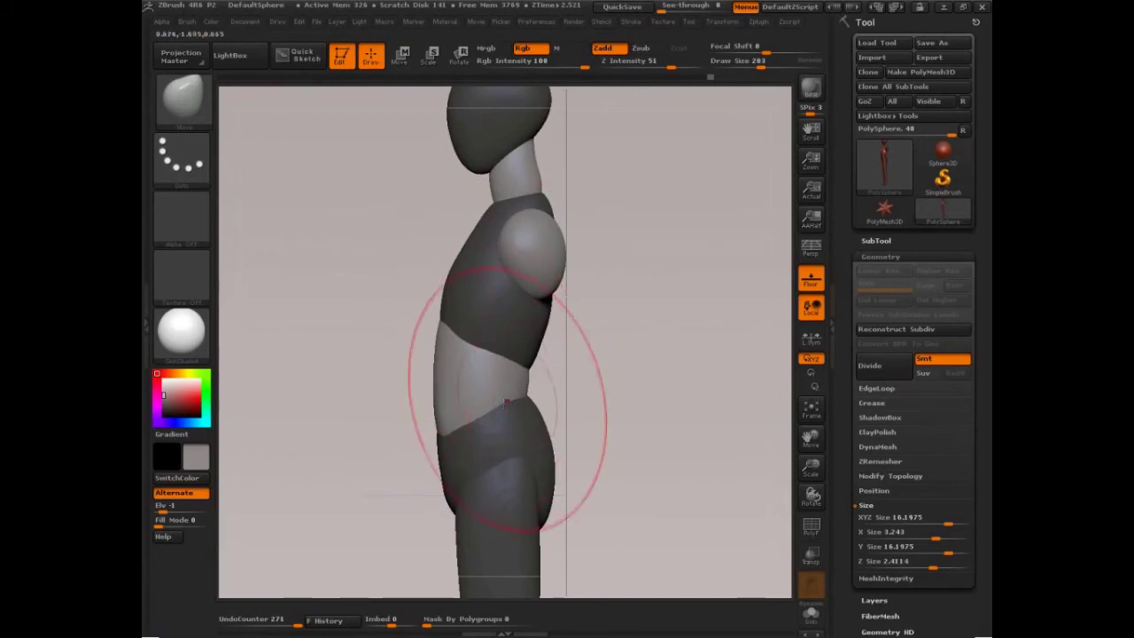
- Shift the upper end of the neck slightly forward with the Move brush, keeping the head and ribcage masked
{"action": "key", "text": "w"}
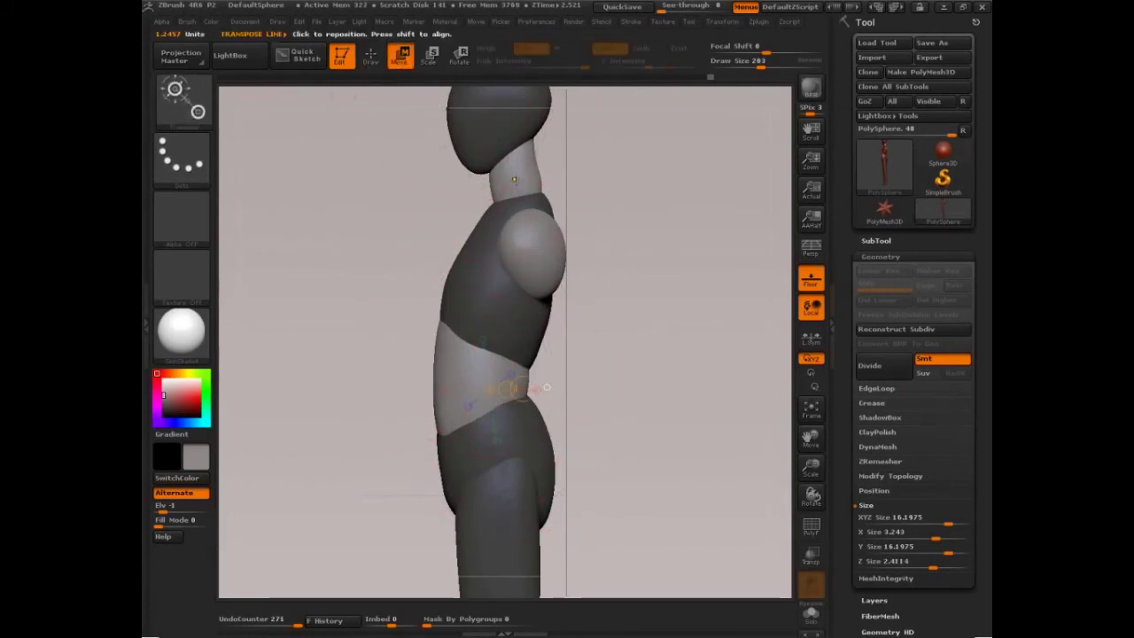
{"action": "key", "text": "q"}
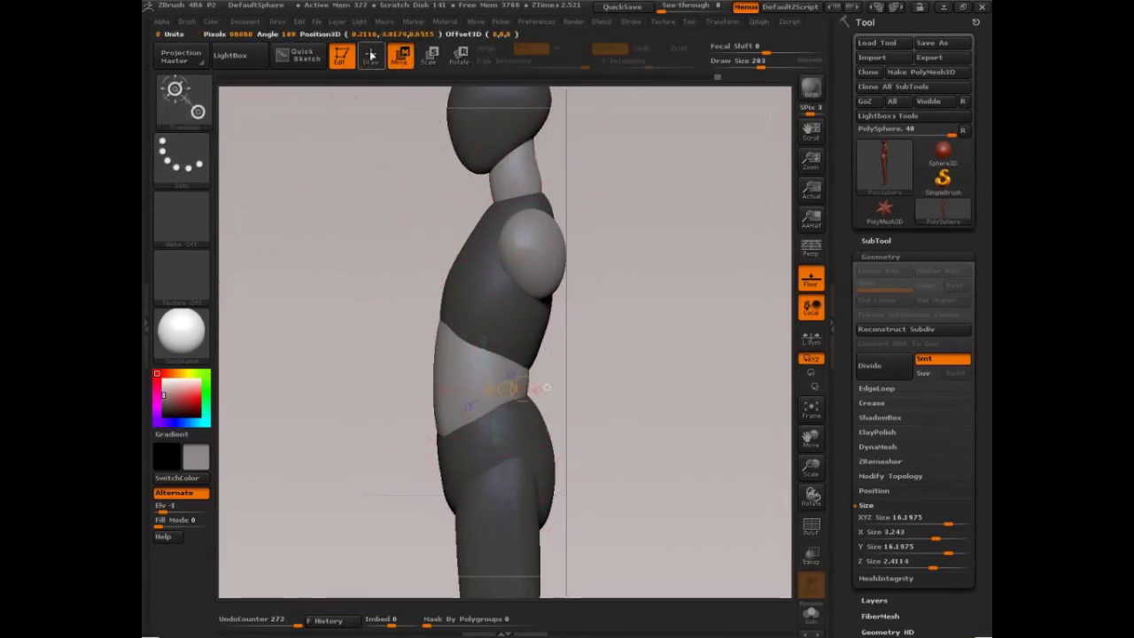
{"action": "left_click_drag", "start_coordinate": [504, 136], "coordinate": [494, 135]}
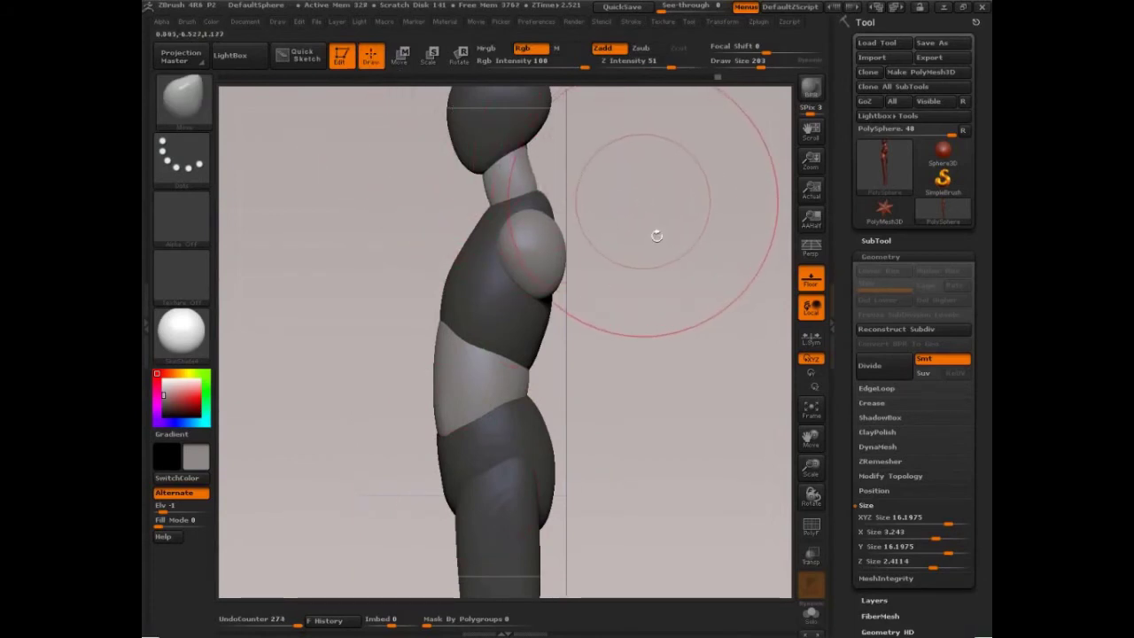
{"action": "mouse_move", "coordinate": [657, 236]}
{"action": "left_mouse_down"}
{"action": "mouse_move", "coordinate": [649, 257]}
{"action": "mouse_move", "coordinate": [668, 253]}
{"action": "mouse_move", "coordinate": [663, 289]}
{"action": "left_mouse_up"}
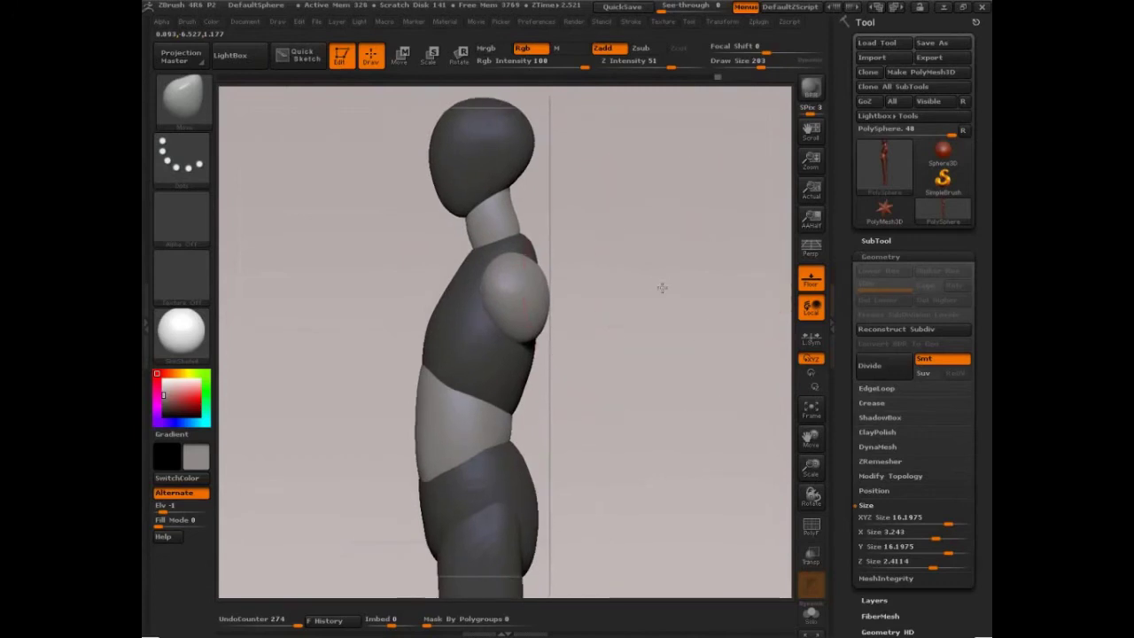
- Isolate the head with a mask, shift it slightly forward along a horizontal Transpose line, and clear the mask
{"action": "key", "text": "w"}
{"action": "left_click", "coordinate": [488, 167], "text": "ctrl"}
{"action": "left_click_drag", "start_coordinate": [487, 168], "coordinate": [501, 220]}
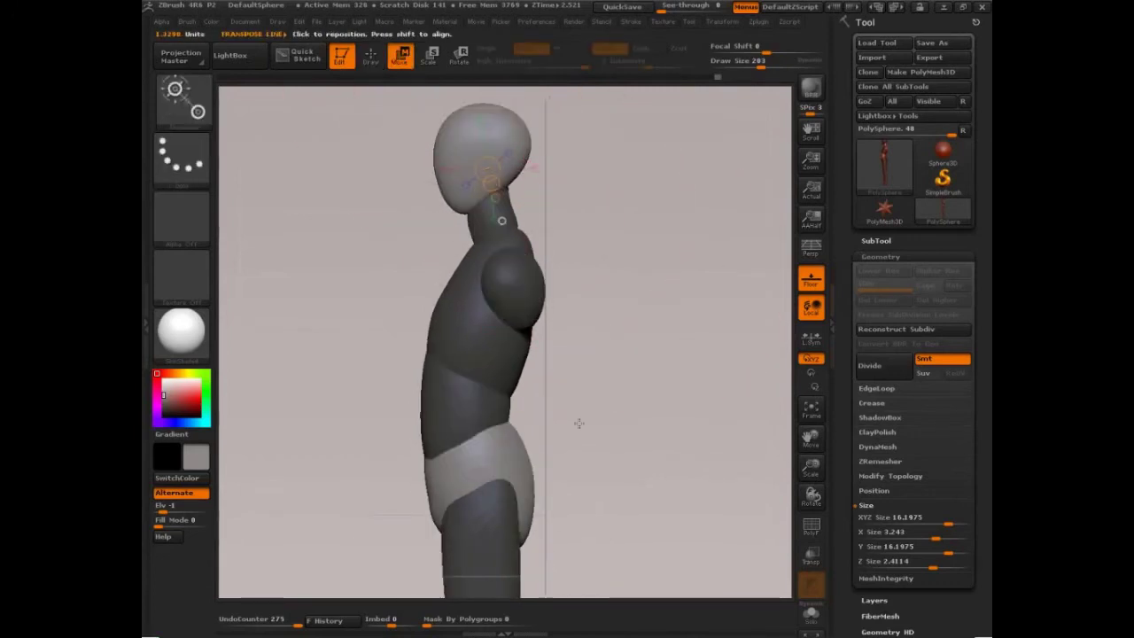
{"action": "mouse_move", "coordinate": [635, 435]}
{"action": "left_mouse_down", "text": "alt"}
{"action": "mouse_move", "coordinate": [599, 304]}
{"action": "mouse_move", "coordinate": [408, 502]}
{"action": "left_mouse_up", "text": "alt"}
{"action": "left_click_drag", "start_coordinate": [610, 296], "coordinate": [587, 334], "text": "alt"}
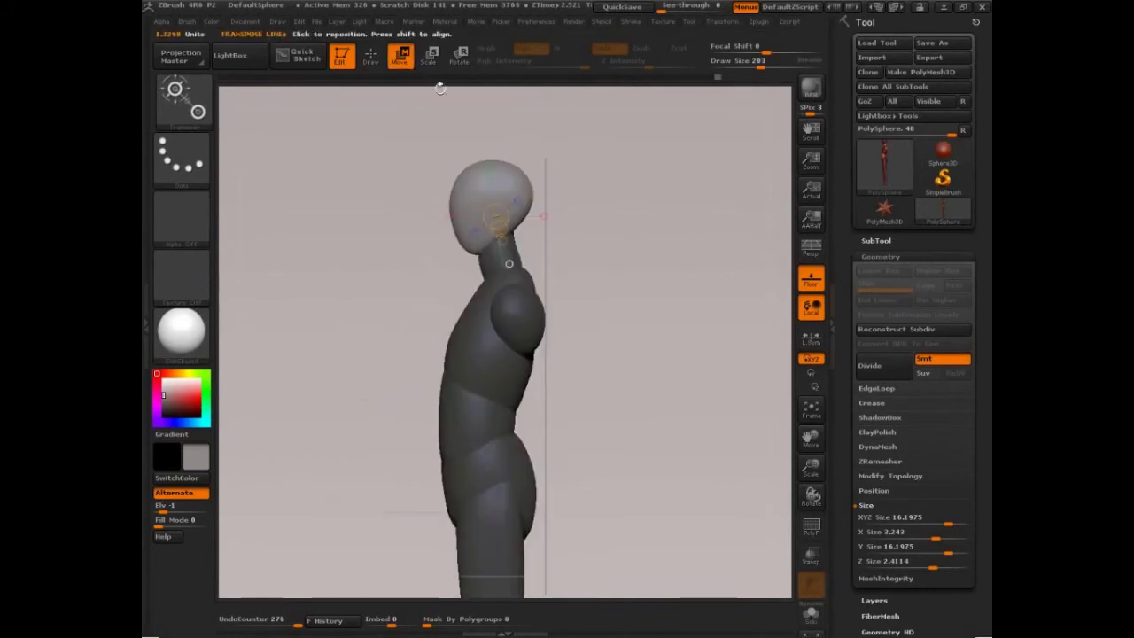
{"action": "mouse_move", "coordinate": [510, 187]}
{"action": "left_mouse_down"}
{"action": "mouse_move", "coordinate": [625, 187]}
{"action": "mouse_move", "coordinate": [563, 188]}
{"action": "left_mouse_up"}
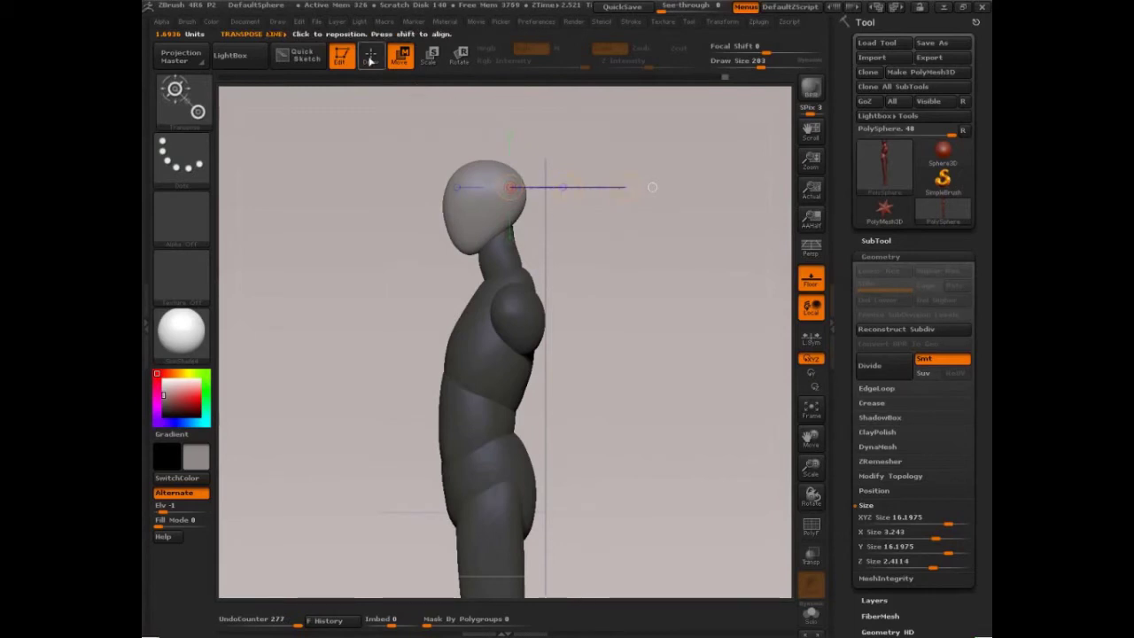
{"action": "left_click", "coordinate": [371, 56]}
{"action": "mouse_move", "coordinate": [621, 328]}
{"action": "left_mouse_down", "text": "ctrl"}
{"action": "mouse_move", "coordinate": [635, 366]}
{"action": "mouse_move", "coordinate": [663, 385]}
{"action": "mouse_move", "coordinate": [633, 328]}
{"action": "mouse_move", "coordinate": [687, 389]}
{"action": "mouse_move", "coordinate": [658, 374]}
{"action": "left_mouse_up", "text": "ctrl"}
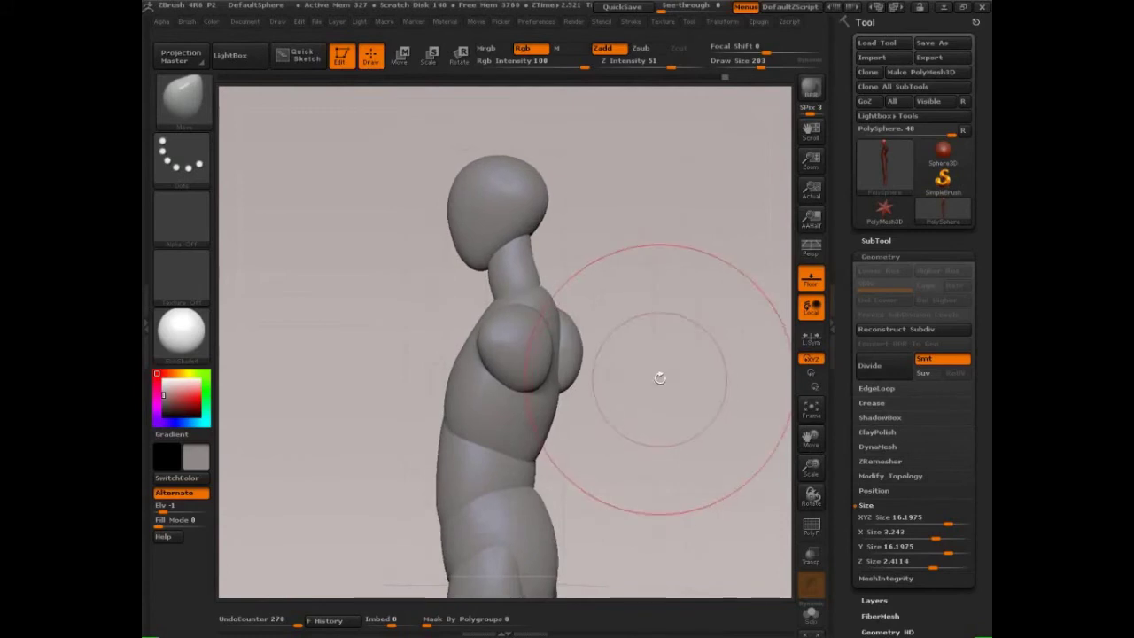
- Isolate the shoulder spheres by masking the rest of the figure, adding rectangular masks over the neck and abdomen
{"action": "key", "text": "w"}
{"action": "left_click", "coordinate": [514, 334], "text": "ctrl"}
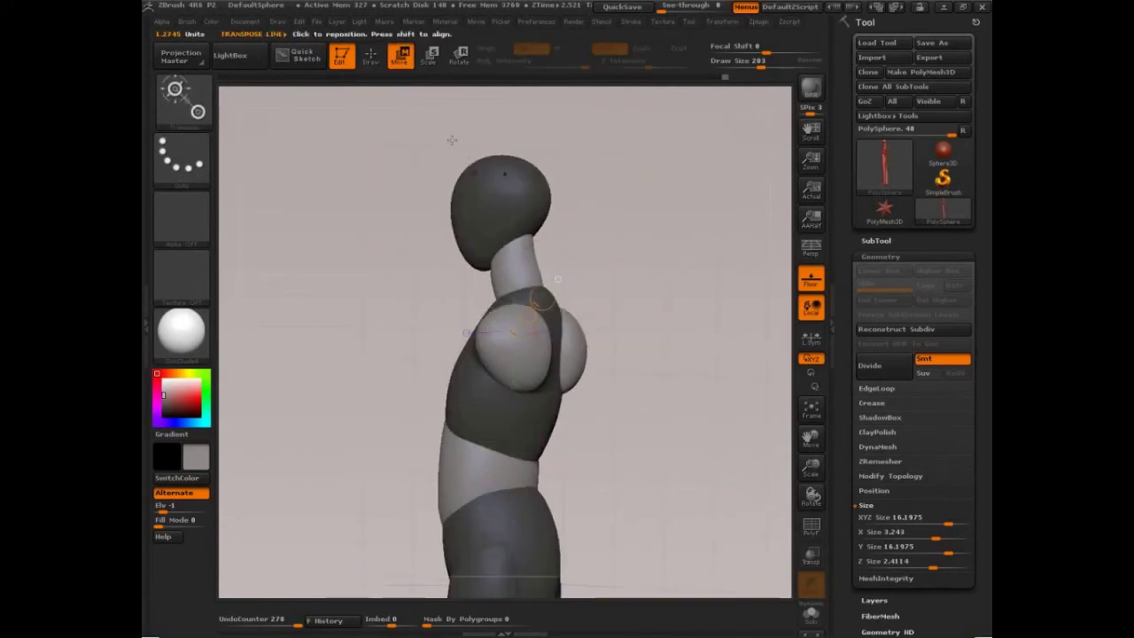
{"action": "left_click", "coordinate": [372, 59]}
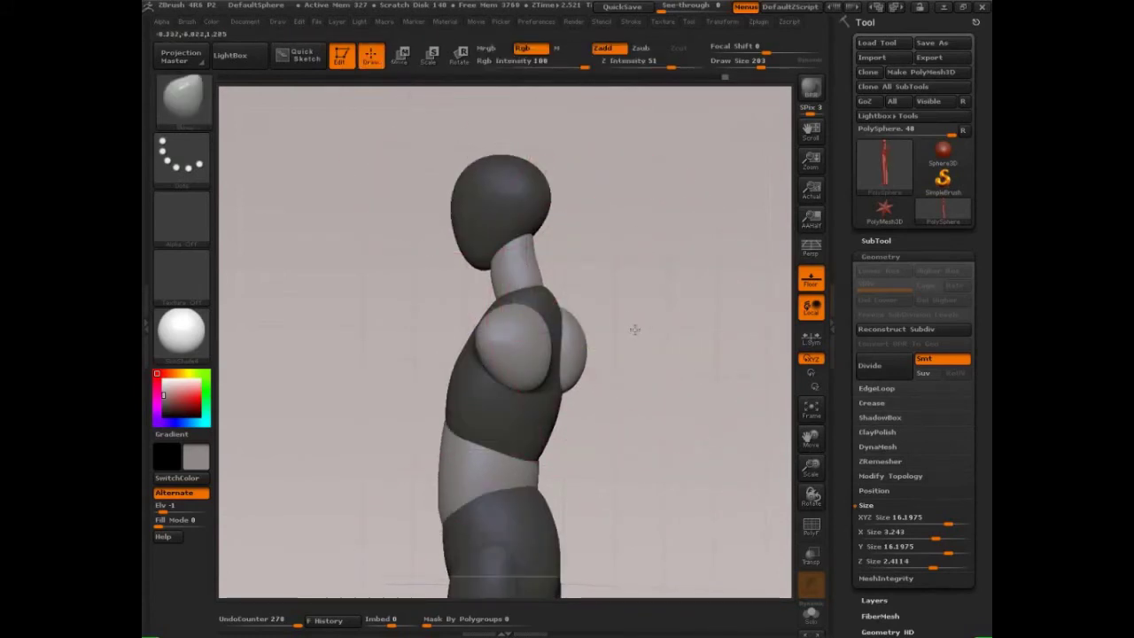
{"action": "left_click_drag", "start_coordinate": [636, 329], "coordinate": [622, 324]}
{"action": "left_click_drag", "start_coordinate": [614, 193], "coordinate": [651, 192], "text": "shift"}
{"action": "left_click_drag", "start_coordinate": [399, 173], "coordinate": [536, 300], "text": "ctrl"}
{"action": "left_click_drag", "start_coordinate": [364, 212], "coordinate": [477, 303], "text": "ctrl"}
{"action": "left_click_drag", "start_coordinate": [600, 457], "coordinate": [609, 316], "text": "alt"}
{"action": "left_click_drag", "start_coordinate": [603, 491], "coordinate": [357, 263], "text": "ctrl"}
- Pull the shoulder spheres outward from the back with the Move brush to widen the shoulders
{"action": "left_click_drag", "start_coordinate": [617, 253], "coordinate": [542, 249]}
{"action": "left_click_drag", "start_coordinate": [666, 235], "coordinate": [661, 227]}
{"action": "left_click_drag", "start_coordinate": [712, 162], "coordinate": [685, 216], "text": "alt"}
{"action": "left_click_drag", "start_coordinate": [515, 278], "coordinate": [507, 273]}
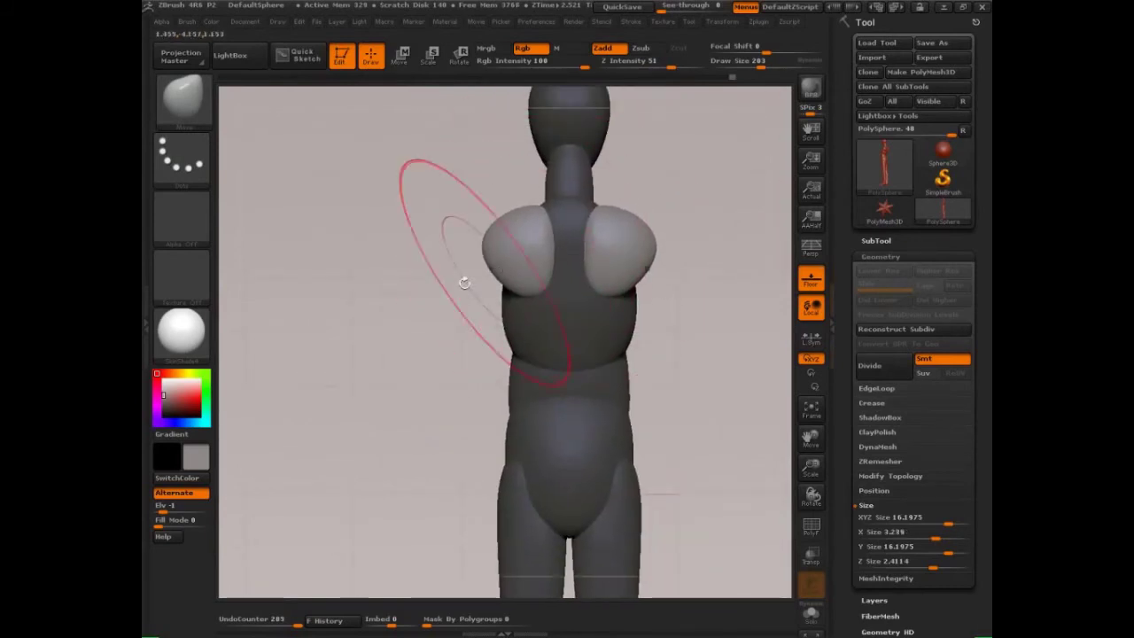
{"action": "left_click_drag", "start_coordinate": [411, 336], "coordinate": [580, 241]}
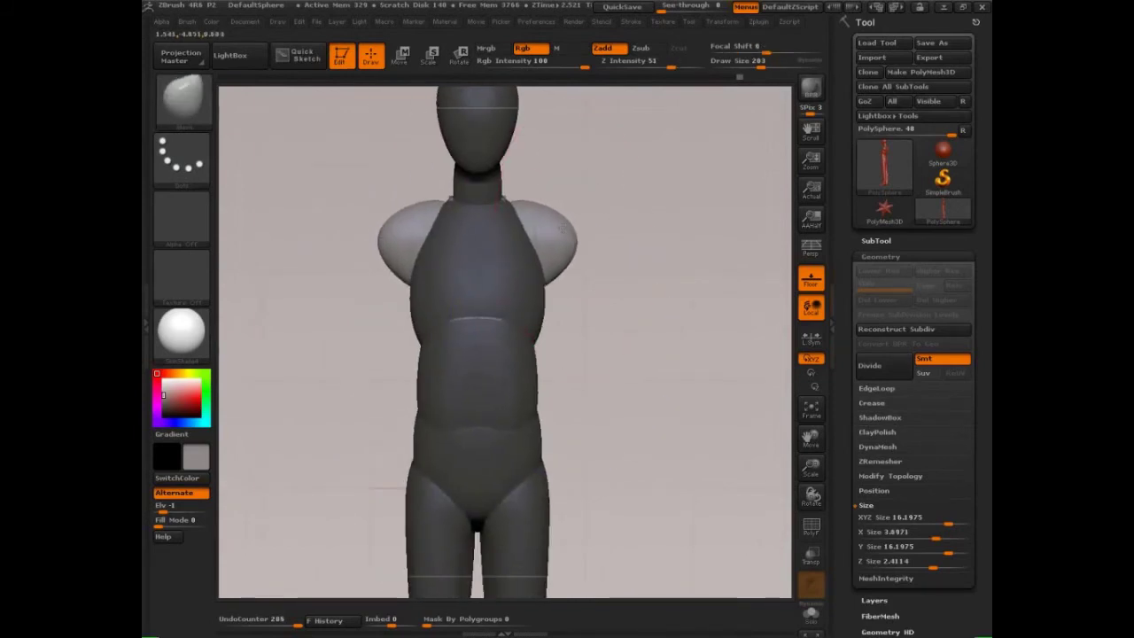
- Set the draw size to 93 and refine the shoulders' upper and outer contours with the Move brush
{"action": "key", "text": "s"}
{"action": "key", "text": "ctrl+shift+d"}
{"action": "mouse_move", "coordinate": [531, 217]}
{"action": "left_mouse_down"}
{"action": "mouse_move", "coordinate": [535, 195]}
{"action": "mouse_move", "coordinate": [409, 204]}
{"action": "mouse_move", "coordinate": [442, 189]}
{"action": "mouse_move", "coordinate": [564, 220]}
{"action": "mouse_move", "coordinate": [399, 220]}
{"action": "left_mouse_up"}
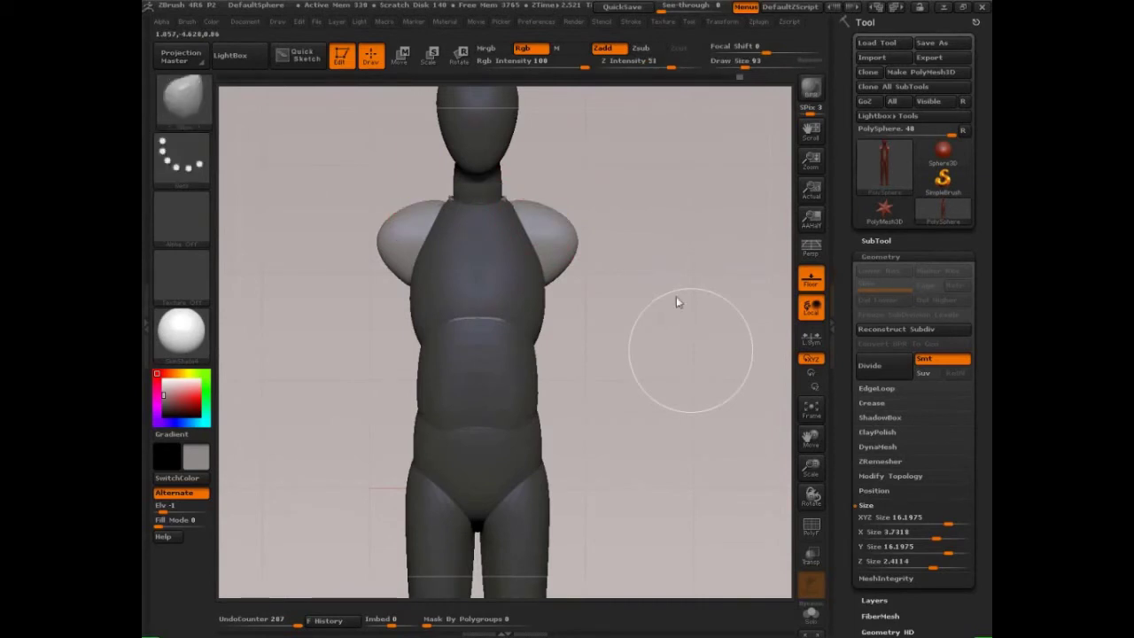
{"action": "mouse_move", "coordinate": [689, 295]}
{"action": "left_mouse_down"}
{"action": "mouse_move", "coordinate": [493, 266]}
{"action": "mouse_move", "coordinate": [483, 282]}
{"action": "mouse_move", "coordinate": [557, 203]}
{"action": "left_mouse_up"}
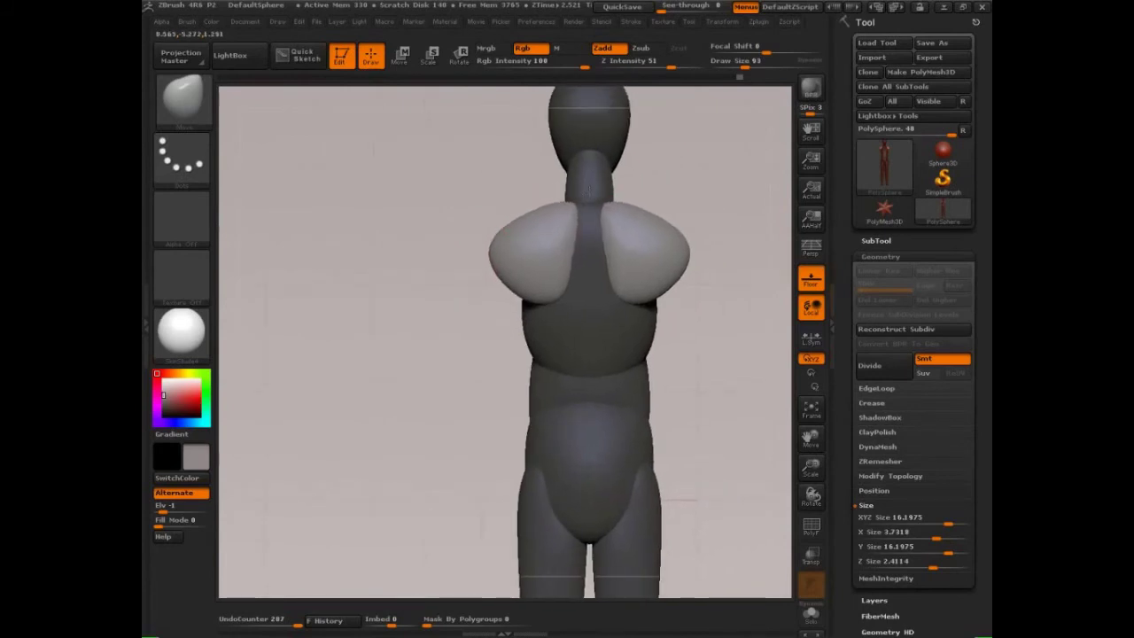
{"action": "mouse_move", "coordinate": [441, 272]}
{"action": "left_mouse_down"}
{"action": "mouse_move", "coordinate": [514, 266]}
{"action": "mouse_move", "coordinate": [558, 206]}
{"action": "left_mouse_up"}
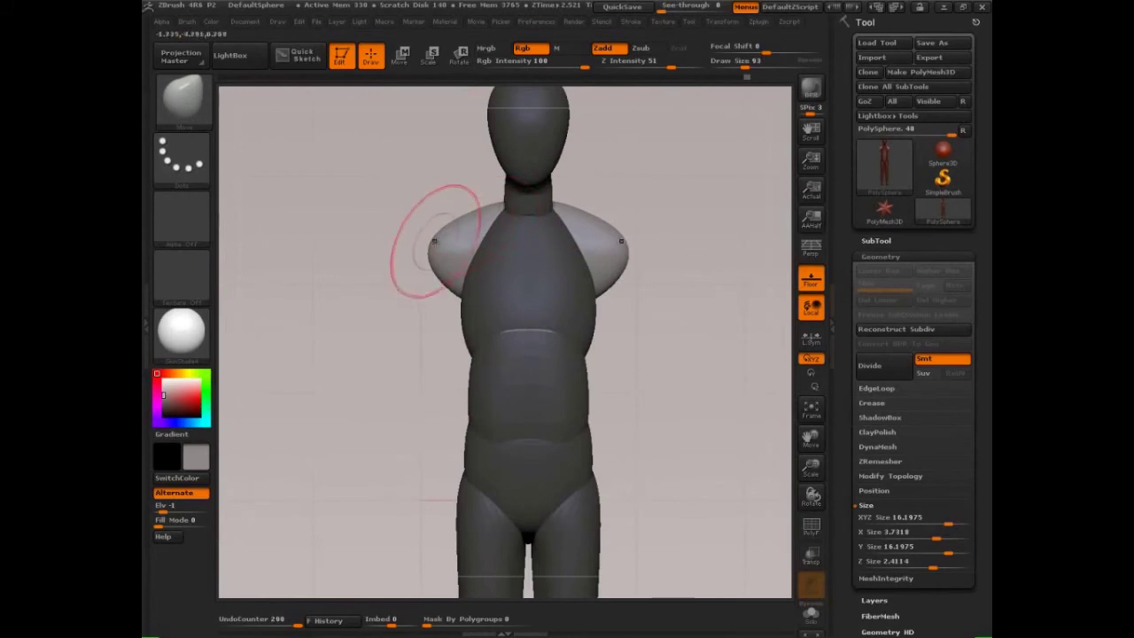
- Set the draw size to 122, pull the shoulders farther outward, and push in their back edge in side view
{"action": "key", "text": "s"}
{"action": "left_click_drag", "start_coordinate": [441, 237], "coordinate": [449, 236]}
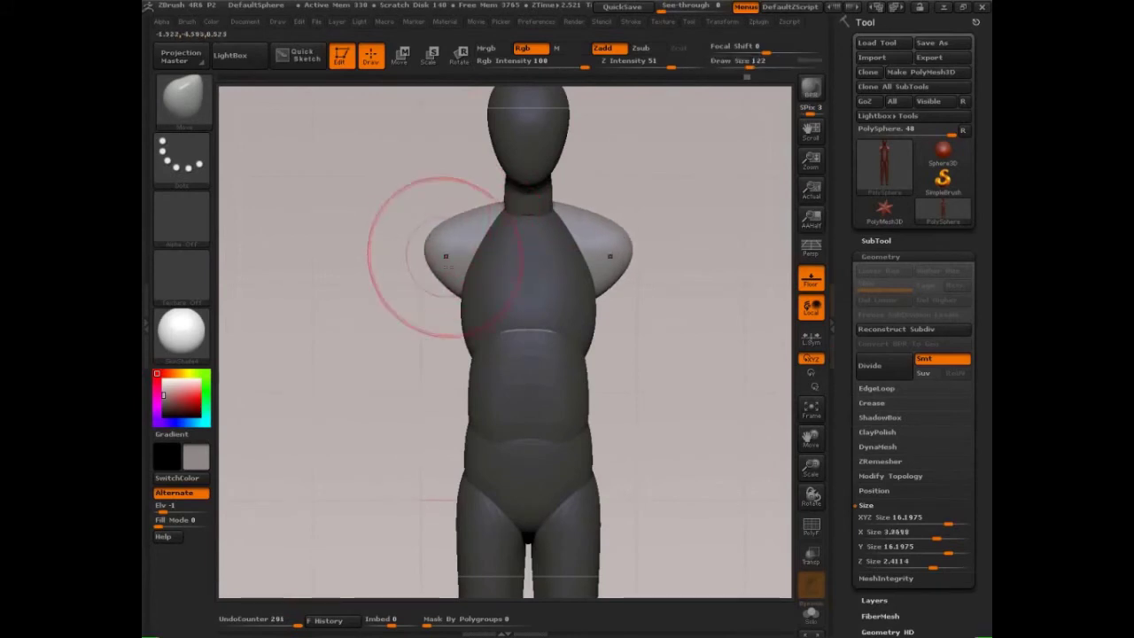
{"action": "left_click_drag", "start_coordinate": [405, 310], "coordinate": [478, 309]}
{"action": "left_click_drag", "start_coordinate": [387, 280], "coordinate": [395, 238]}
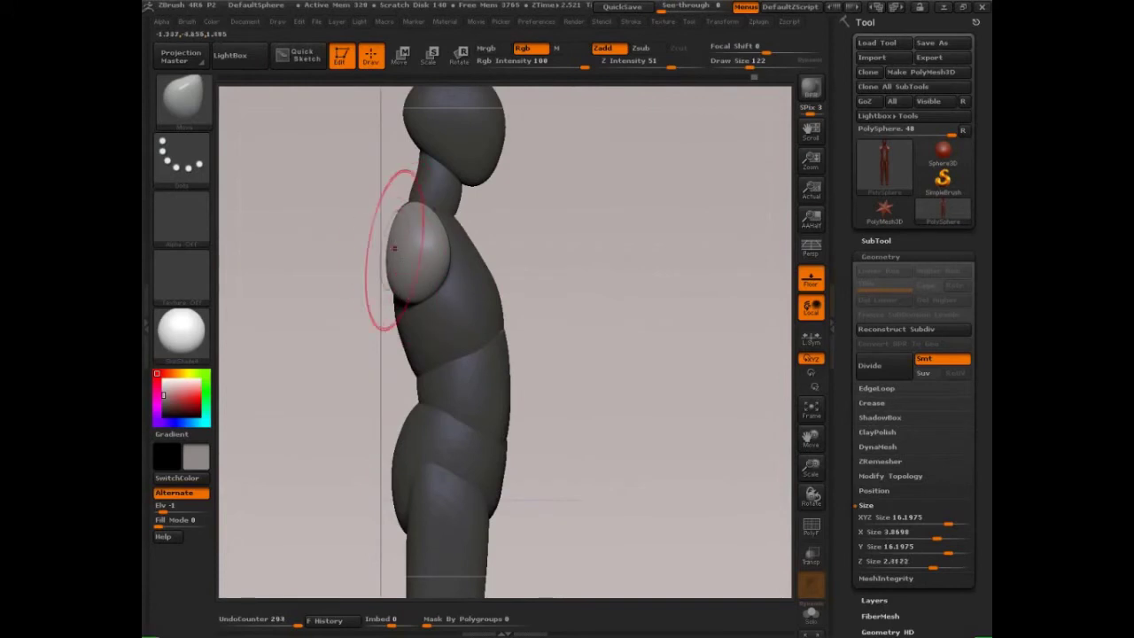
{"action": "left_click_drag", "start_coordinate": [526, 236], "coordinate": [557, 349]}
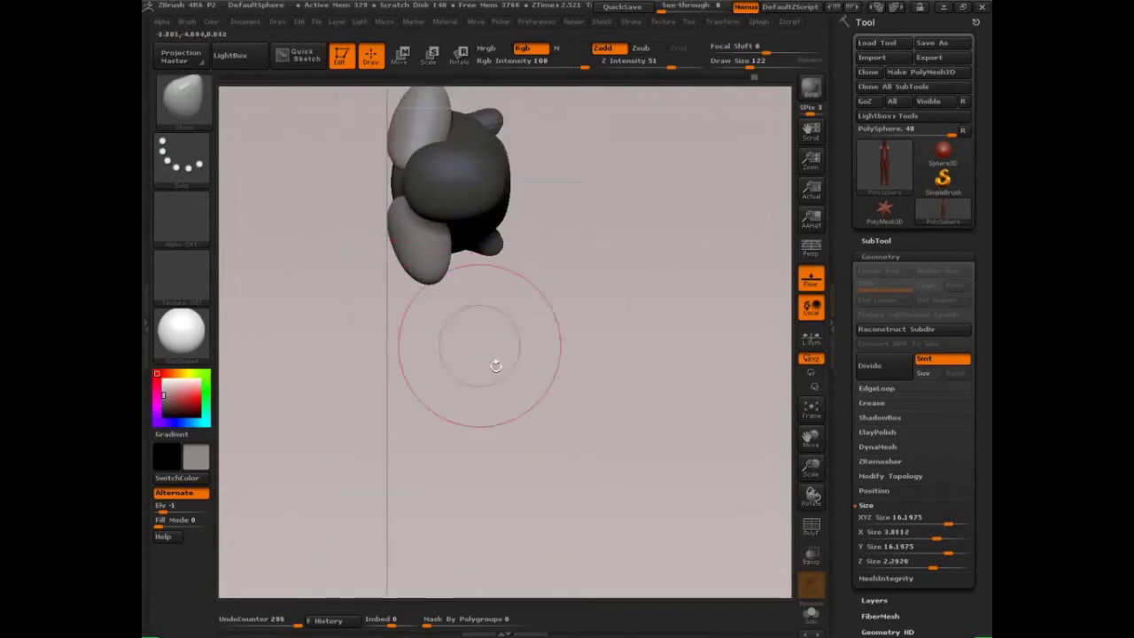
- Sketch the block-like planes of the chest and shoulders in red over a three-quarter front view
{"action": "mouse_move", "coordinate": [481, 354]}
{"action": "left_mouse_down"}
{"action": "mouse_move", "coordinate": [506, 278]}
{"action": "mouse_move", "coordinate": [581, 332]}
{"action": "mouse_move", "coordinate": [646, 316]}
{"action": "mouse_move", "coordinate": [700, 322]}
{"action": "mouse_move", "coordinate": [710, 366]}
{"action": "mouse_move", "coordinate": [683, 360]}
{"action": "left_mouse_up"}
{"action": "key", "text": "ctrl+shift+d"}
{"action": "mouse_move", "coordinate": [576, 224]}
{"action": "left_mouse_down"}
{"action": "mouse_move", "coordinate": [523, 280]}
{"action": "mouse_move", "coordinate": [498, 280]}
{"action": "left_mouse_up"}
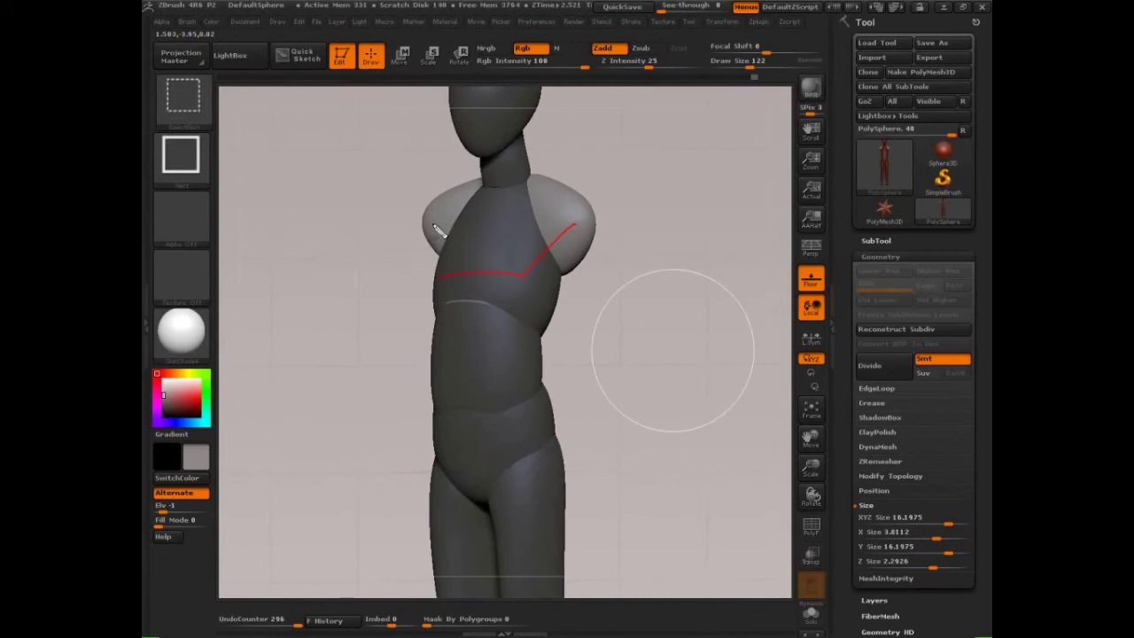
{"action": "mouse_move", "coordinate": [434, 228]}
{"action": "left_mouse_down", "text": "ctrl+shift"}
{"action": "mouse_move", "coordinate": [443, 283]}
{"action": "mouse_move", "coordinate": [502, 197]}
{"action": "left_mouse_up", "text": "ctrl+shift"}
{"action": "mouse_move", "coordinate": [440, 270]}
{"action": "left_mouse_down", "text": "ctrl+shift"}
{"action": "mouse_move", "coordinate": [523, 243]}
{"action": "mouse_move", "coordinate": [528, 260]}
{"action": "left_mouse_up", "text": "ctrl+shift"}
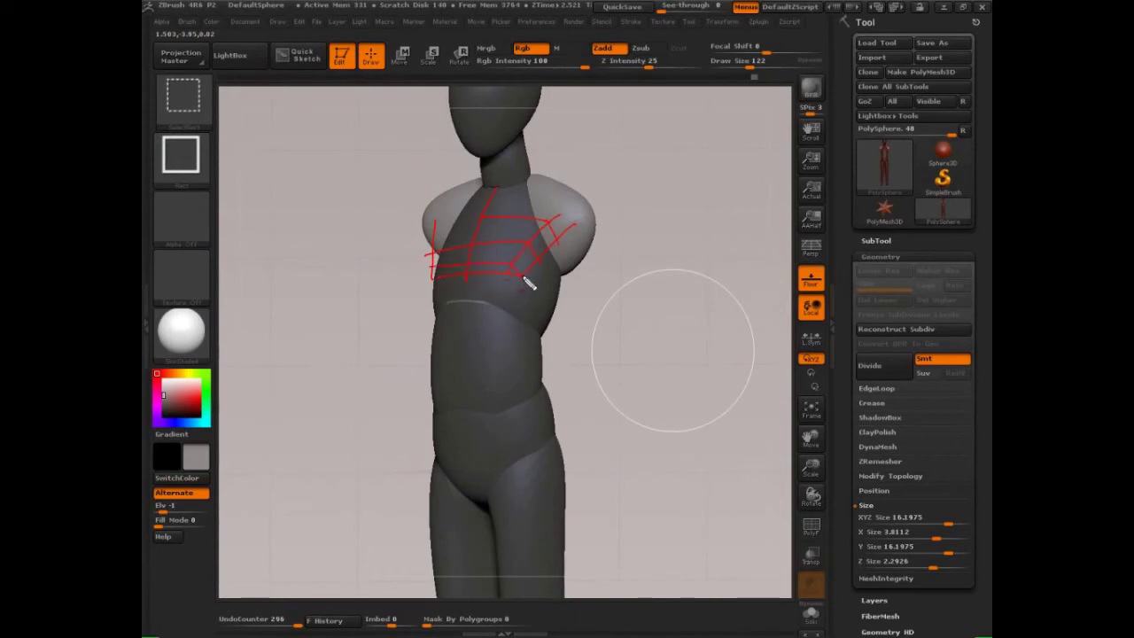
{"action": "left_click_drag", "start_coordinate": [431, 264], "coordinate": [449, 227]}
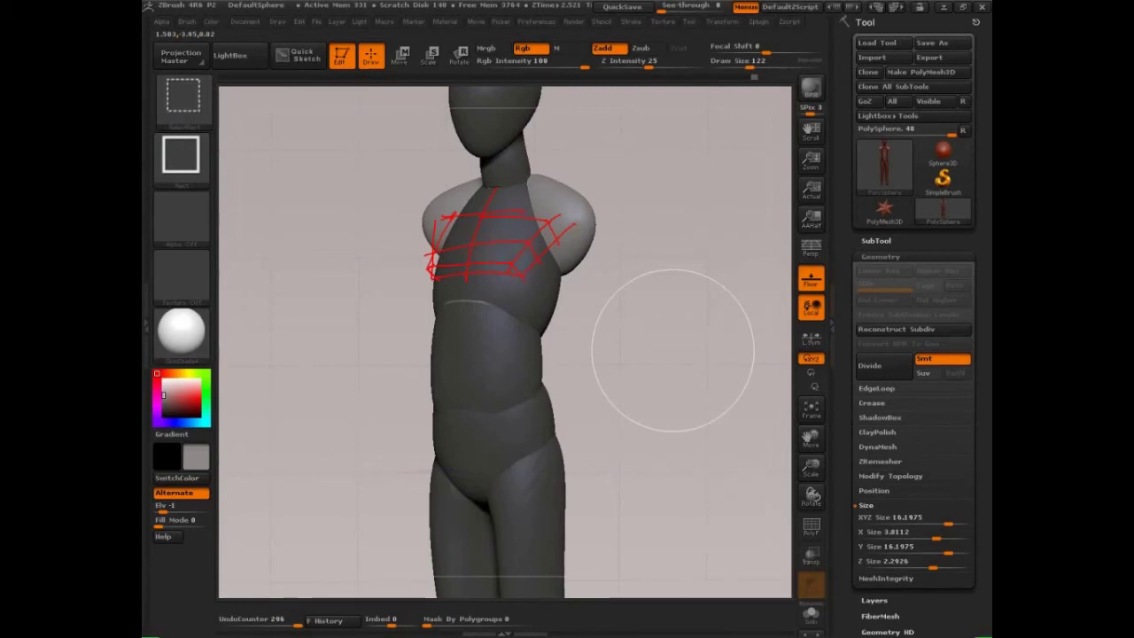
- Clear the red sketch, frame the whole figure from the front, and choose the CurveTube brush
{"action": "key", "text": "Escape"}
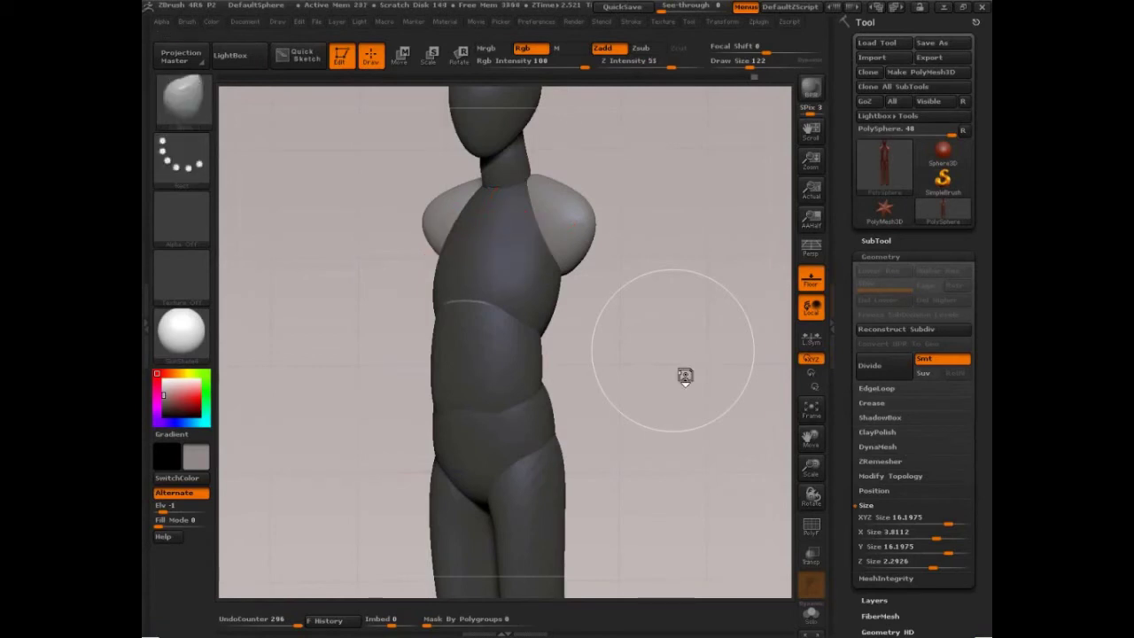
{"action": "mouse_move", "coordinate": [685, 376]}
{"action": "left_mouse_down"}
{"action": "mouse_move", "coordinate": [670, 404]}
{"action": "mouse_move", "coordinate": [697, 405]}
{"action": "mouse_move", "coordinate": [682, 413]}
{"action": "mouse_move", "coordinate": [703, 405]}
{"action": "mouse_move", "coordinate": [663, 345]}
{"action": "mouse_move", "coordinate": [639, 331]}
{"action": "mouse_move", "coordinate": [636, 347]}
{"action": "left_mouse_up"}
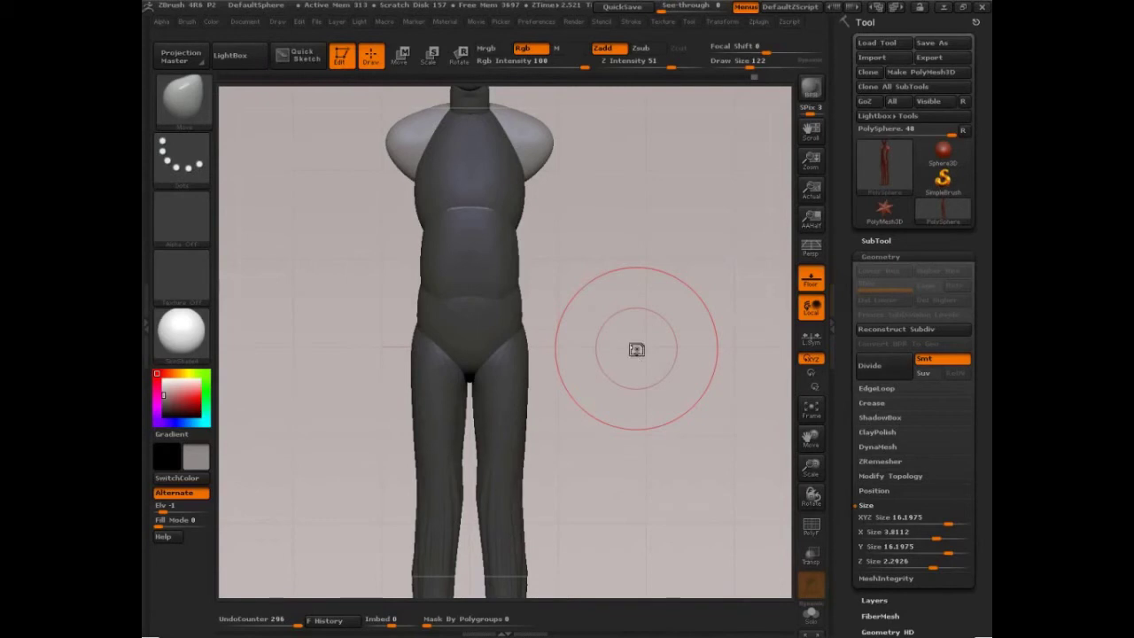
{"action": "key", "text": "shift"}
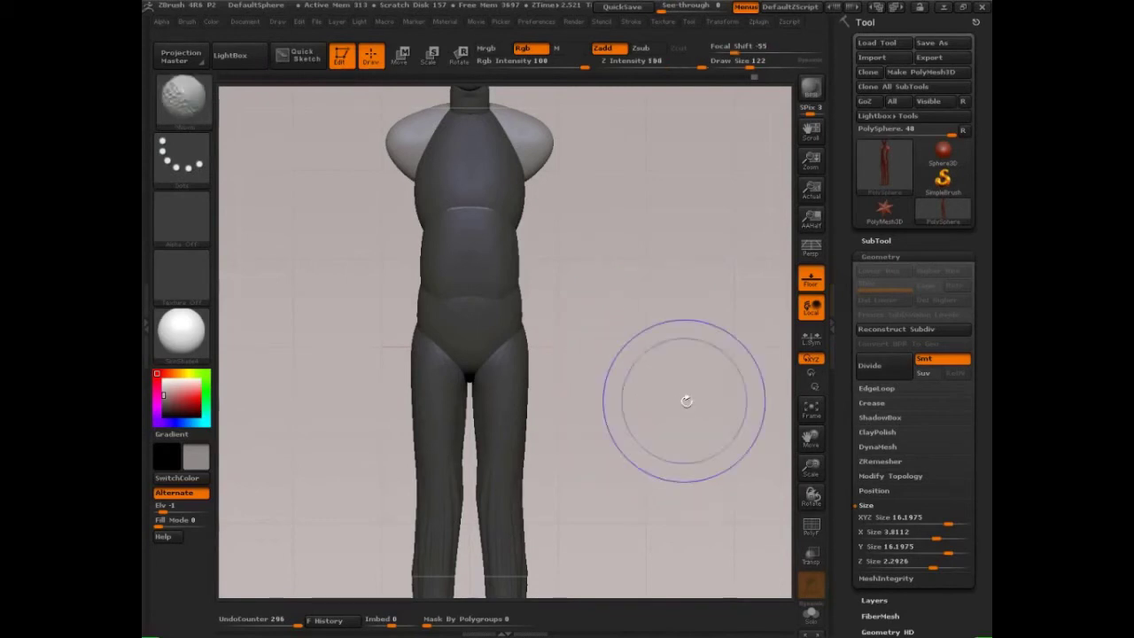
{"action": "mouse_move", "coordinate": [686, 401]}
{"action": "left_mouse_down", "text": "alt"}
{"action": "mouse_move", "coordinate": [681, 384]}
{"action": "mouse_move", "coordinate": [656, 394]}
{"action": "left_mouse_up", "text": "alt"}
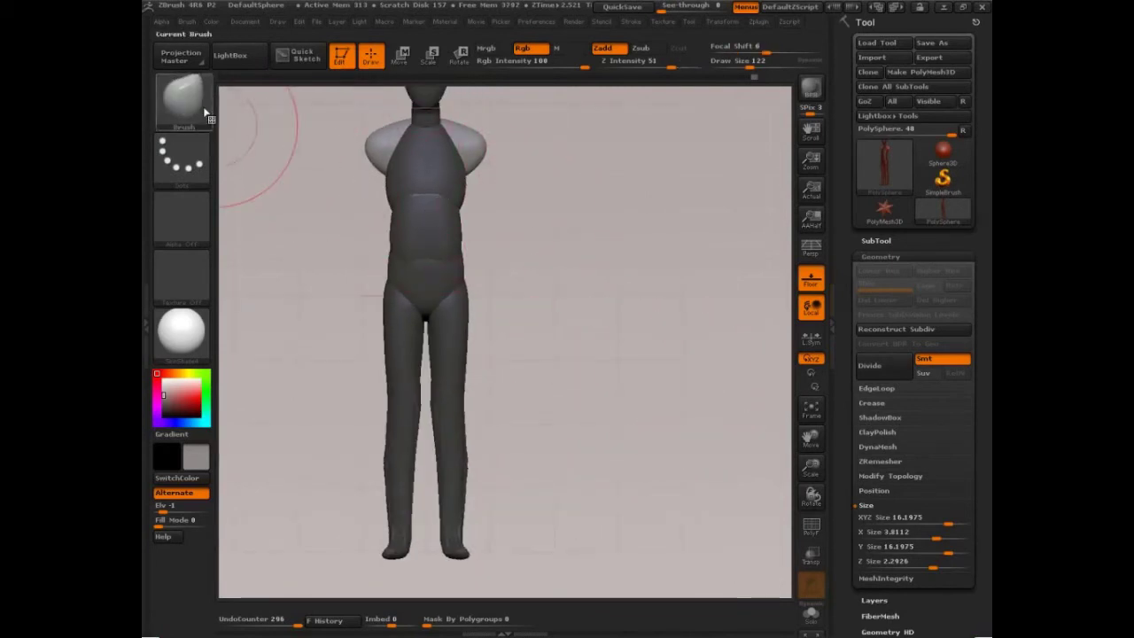
{"action": "left_click", "coordinate": [205, 113]}
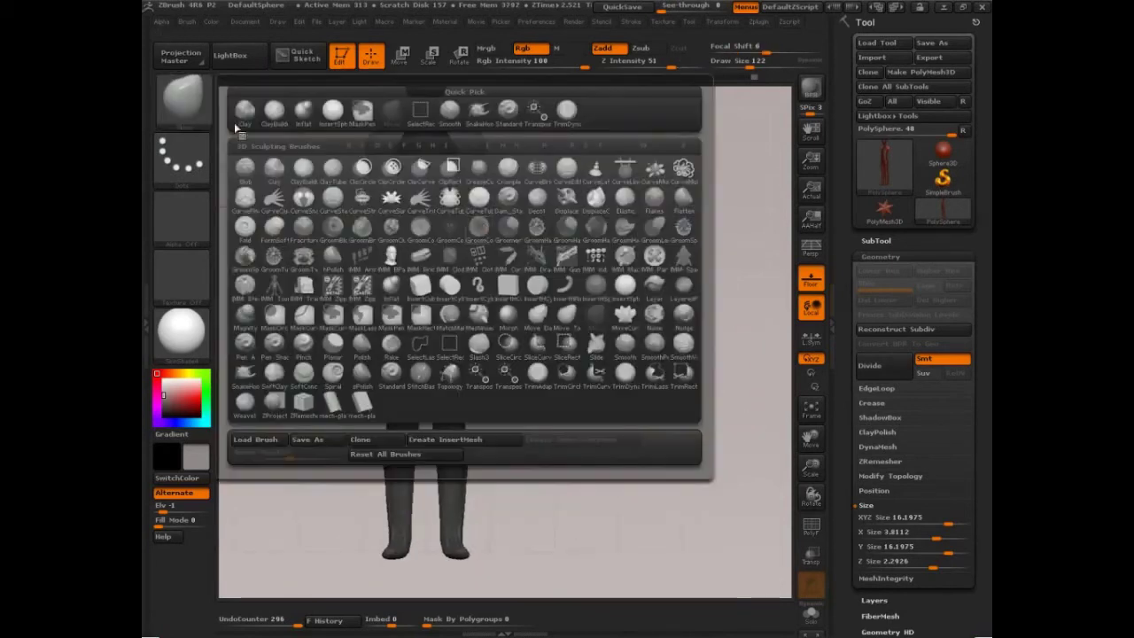
{"action": "left_click", "coordinate": [450, 208]}
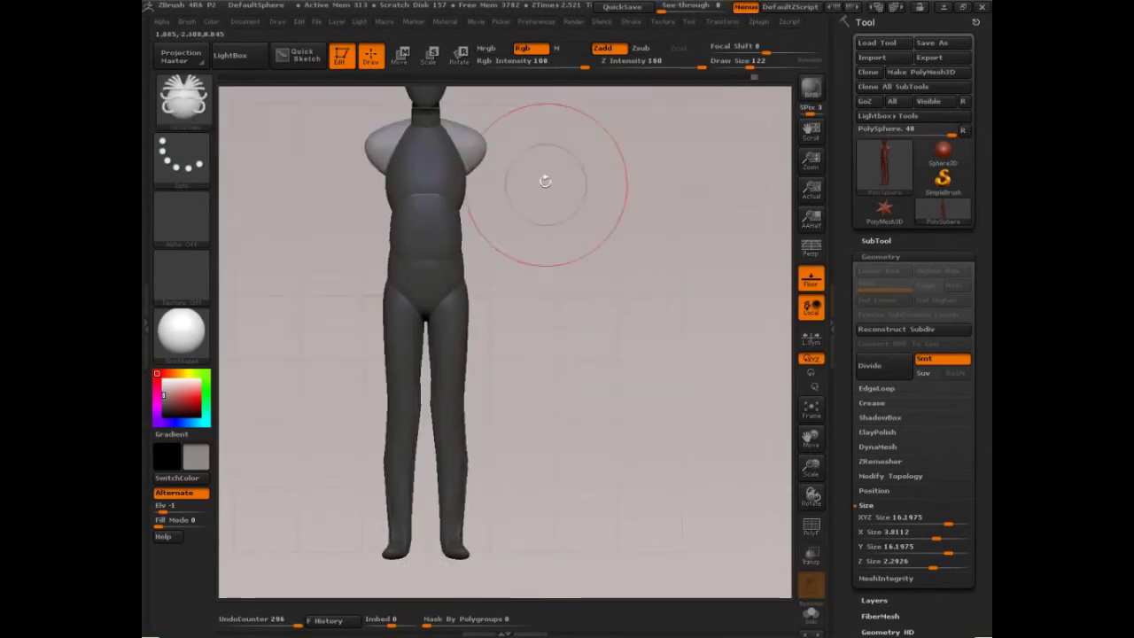
- Draw mirrored tube arms downward from the shoulder with CurveTube, and circle the brush size and tube thickness in red before clearing the marks
{"action": "left_click_drag", "start_coordinate": [479, 151], "coordinate": [600, 376]}
{"action": "left_click", "coordinate": [611, 453]}
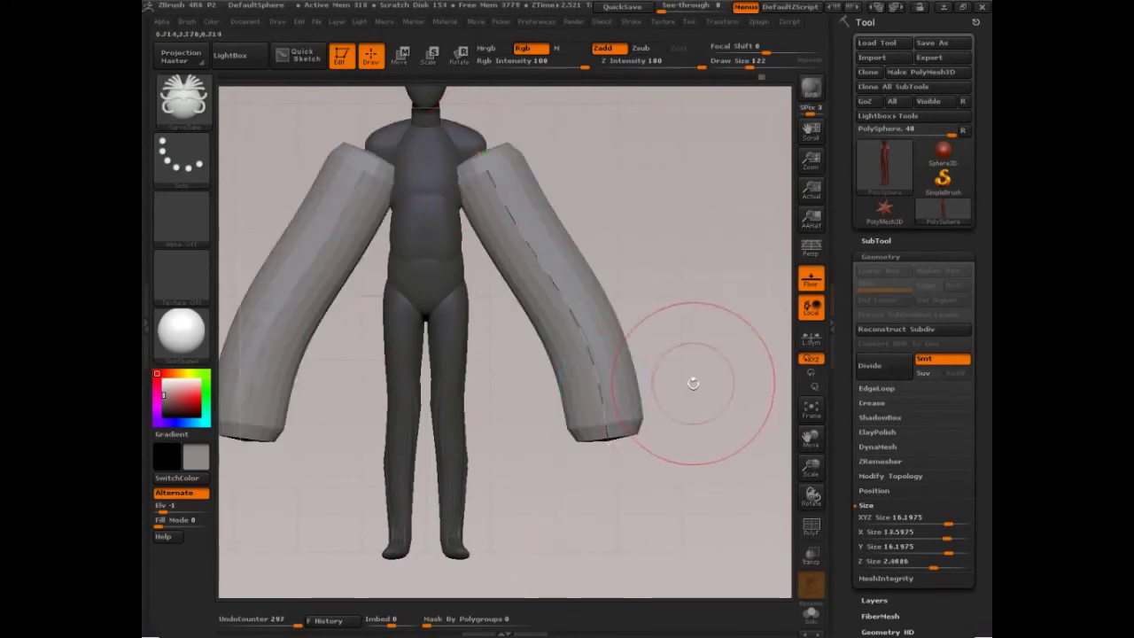
{"action": "key", "text": "ctrl+shift"}
{"action": "mouse_move", "coordinate": [714, 352]}
{"action": "left_mouse_down"}
{"action": "mouse_move", "coordinate": [700, 425]}
{"action": "mouse_move", "coordinate": [672, 353]}
{"action": "left_mouse_up"}
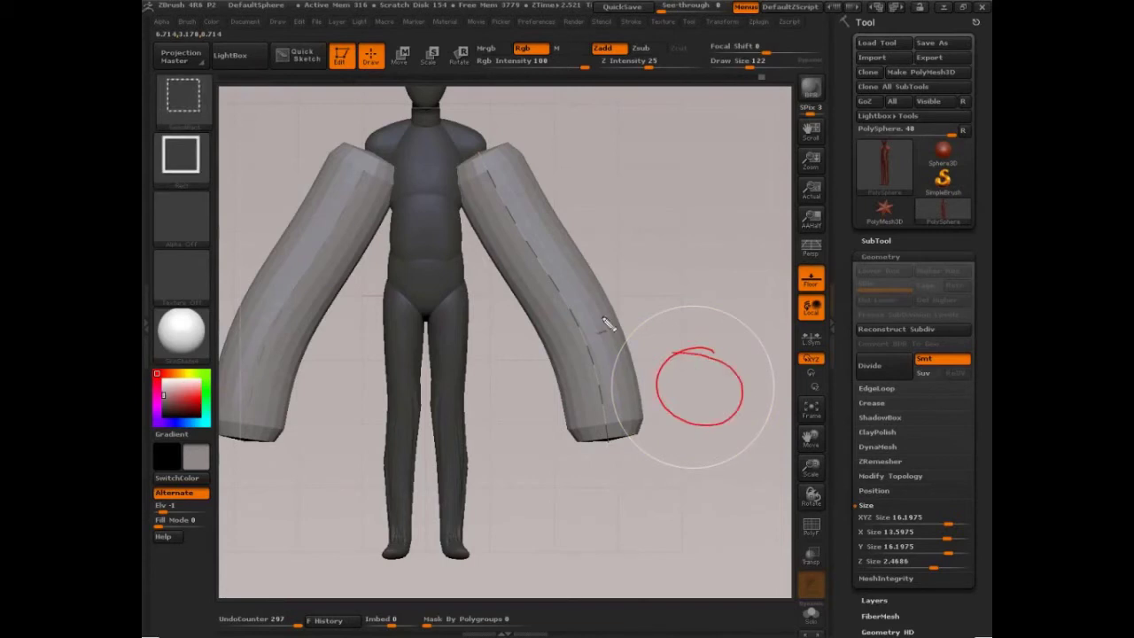
{"action": "mouse_move", "coordinate": [601, 310]}
{"action": "left_mouse_down"}
{"action": "mouse_move", "coordinate": [533, 342]}
{"action": "mouse_move", "coordinate": [533, 281]}
{"action": "left_mouse_up"}
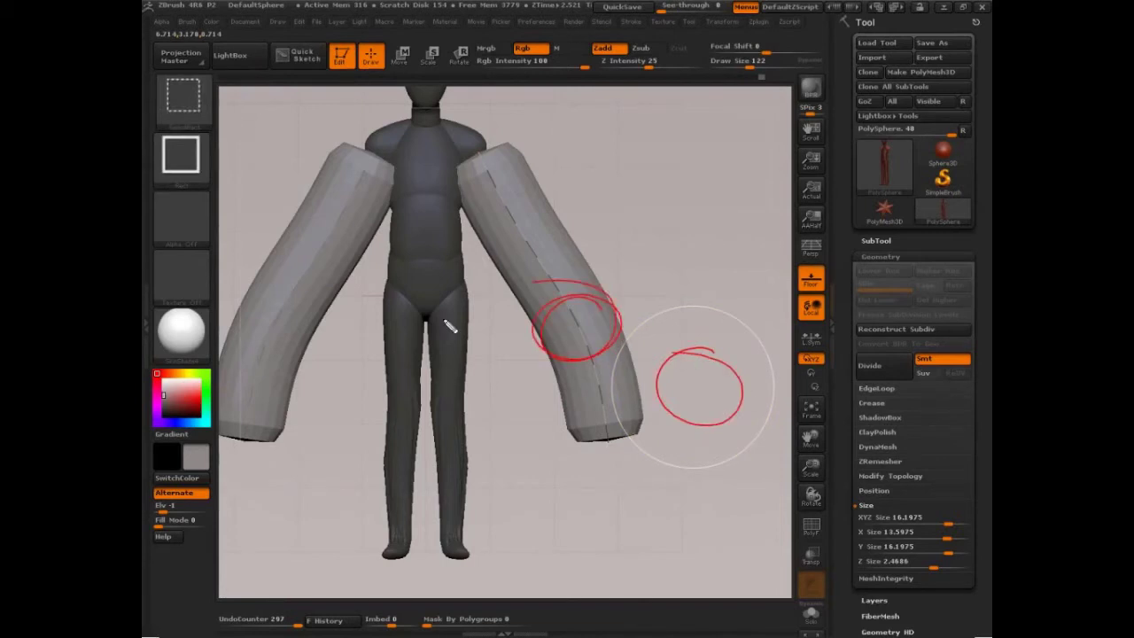
{"action": "key", "text": "Escape"}
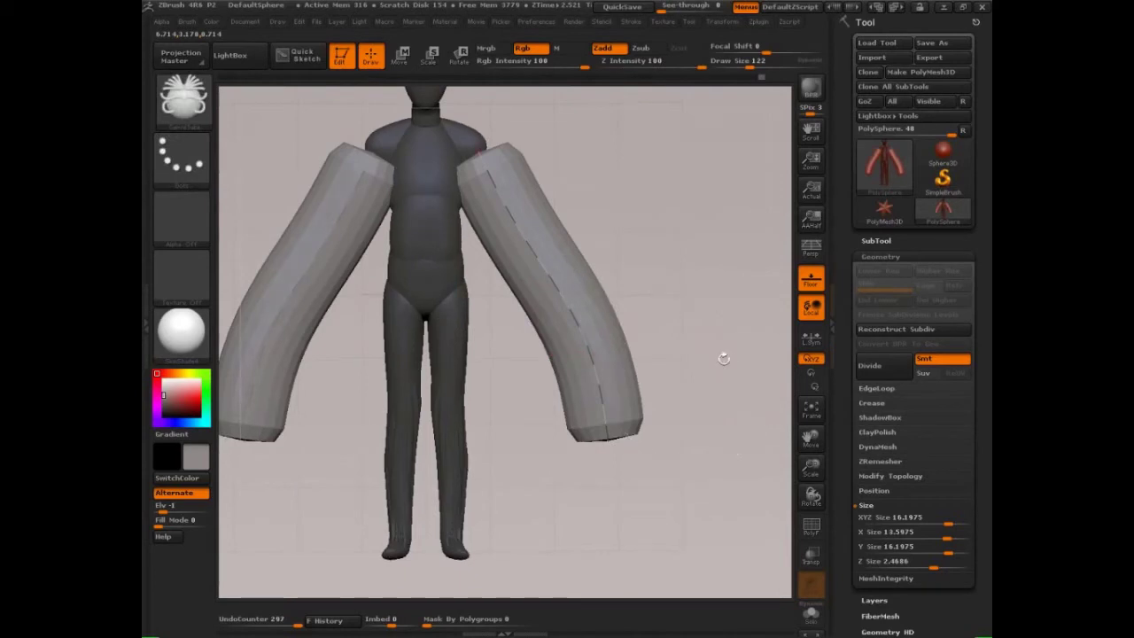
- Dock the Stroke palette above the Tool palette, expand its Curve settings, and undo the tube arms
{"action": "left_click", "coordinate": [630, 22]}
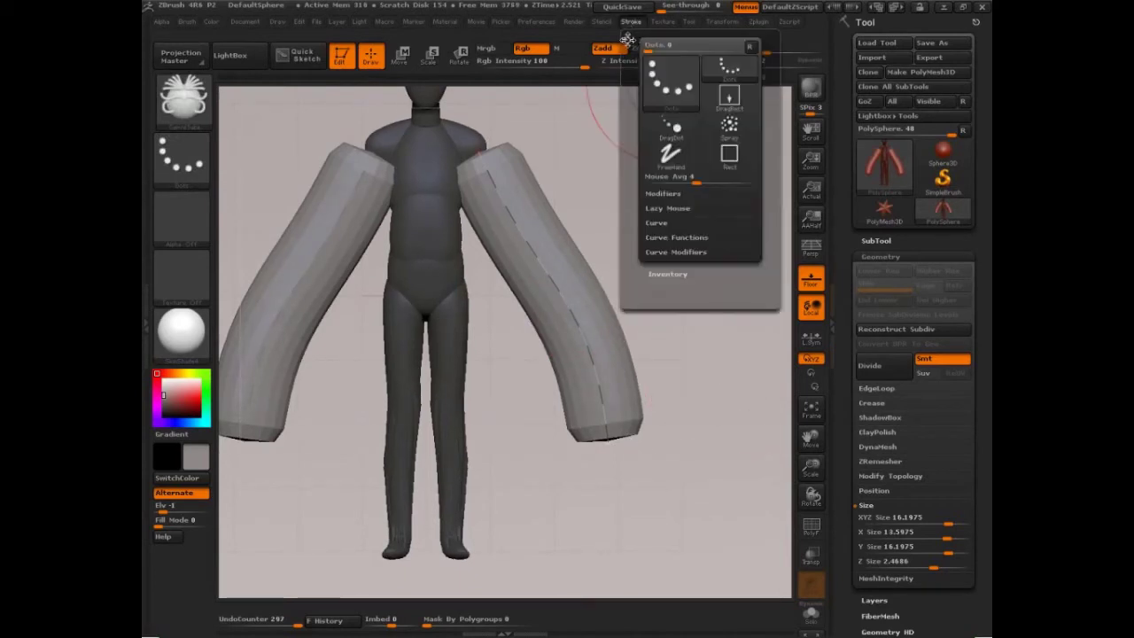
{"action": "left_click_drag", "start_coordinate": [630, 36], "coordinate": [839, 64]}
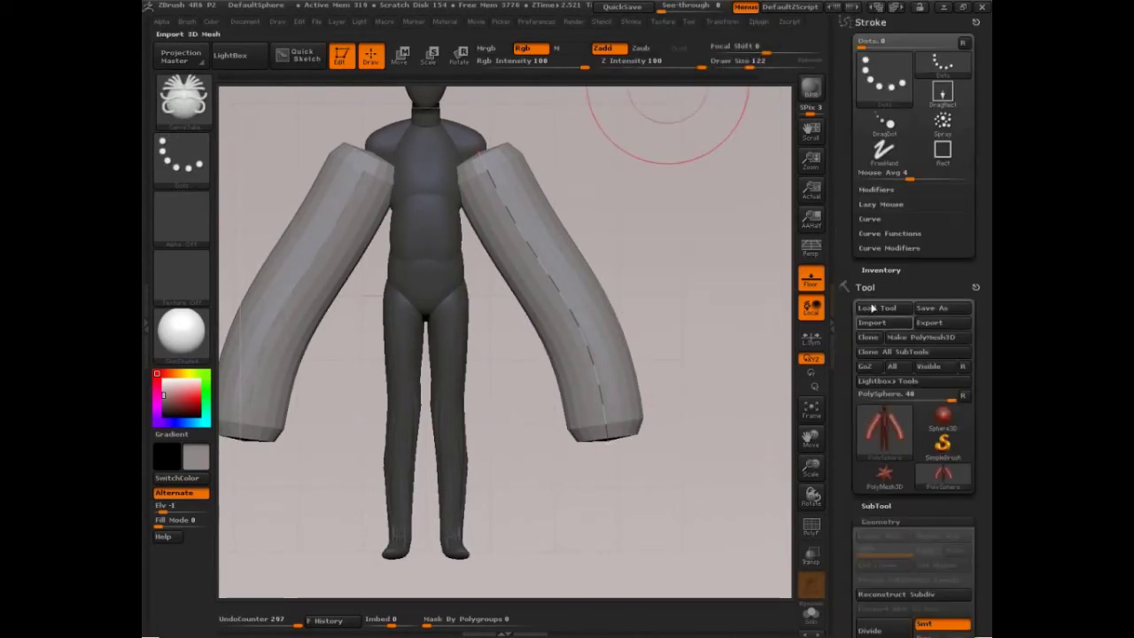
{"action": "left_click", "coordinate": [870, 219]}
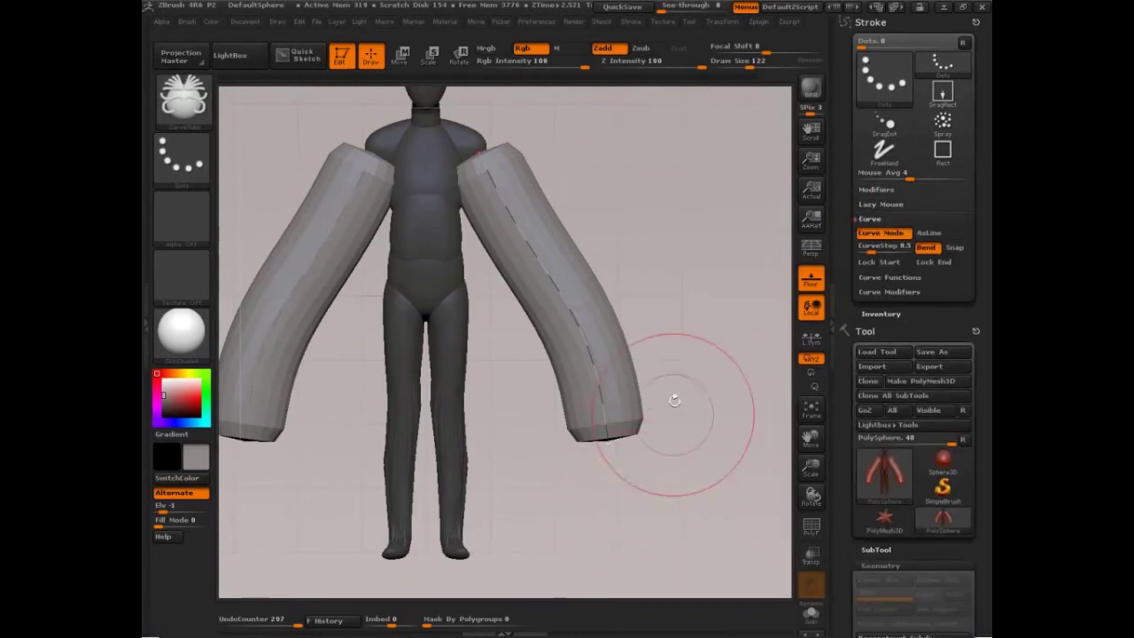
{"action": "key", "text": "ctrl+z"}
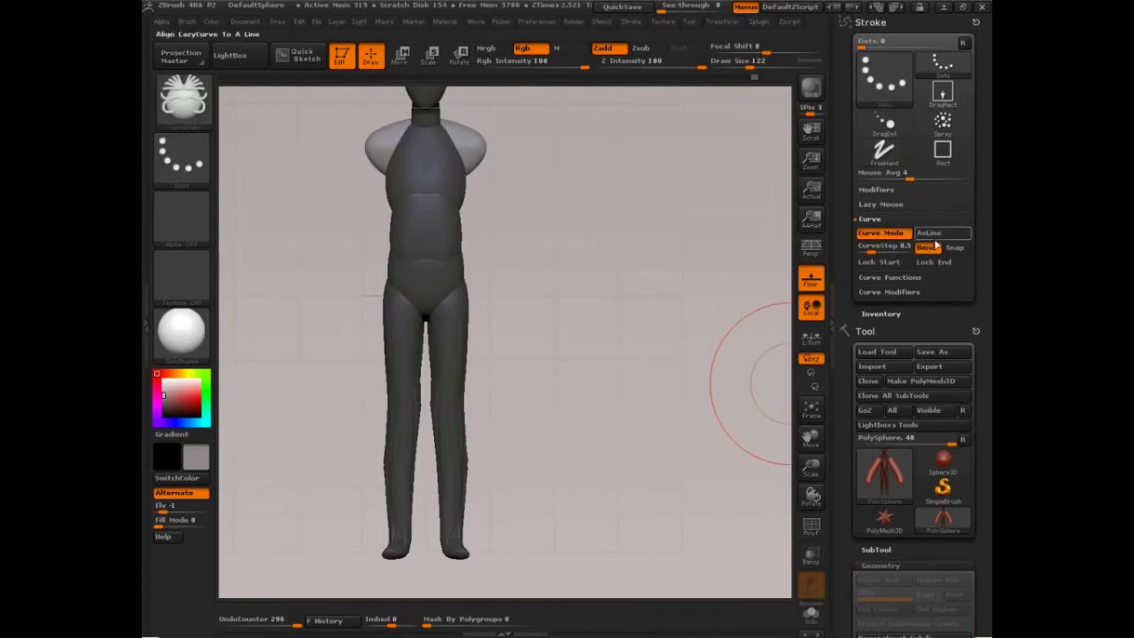
- Try a straight tube arm from the shoulder with AsLine enabled, marking its ends and line in red before clearing the marks
{"action": "left_click", "coordinate": [935, 239]}
{"action": "mouse_move", "coordinate": [475, 147]}
{"action": "left_mouse_down"}
{"action": "mouse_move", "coordinate": [589, 405]}
{"action": "mouse_move", "coordinate": [702, 314]}
{"action": "mouse_move", "coordinate": [737, 148]}
{"action": "mouse_move", "coordinate": [666, 328]}
{"action": "mouse_move", "coordinate": [582, 451]}
{"action": "mouse_move", "coordinate": [720, 360]}
{"action": "mouse_move", "coordinate": [484, 161]}
{"action": "mouse_move", "coordinate": [710, 347]}
{"action": "left_mouse_up"}
{"action": "key", "text": "ctrl+shift+d"}
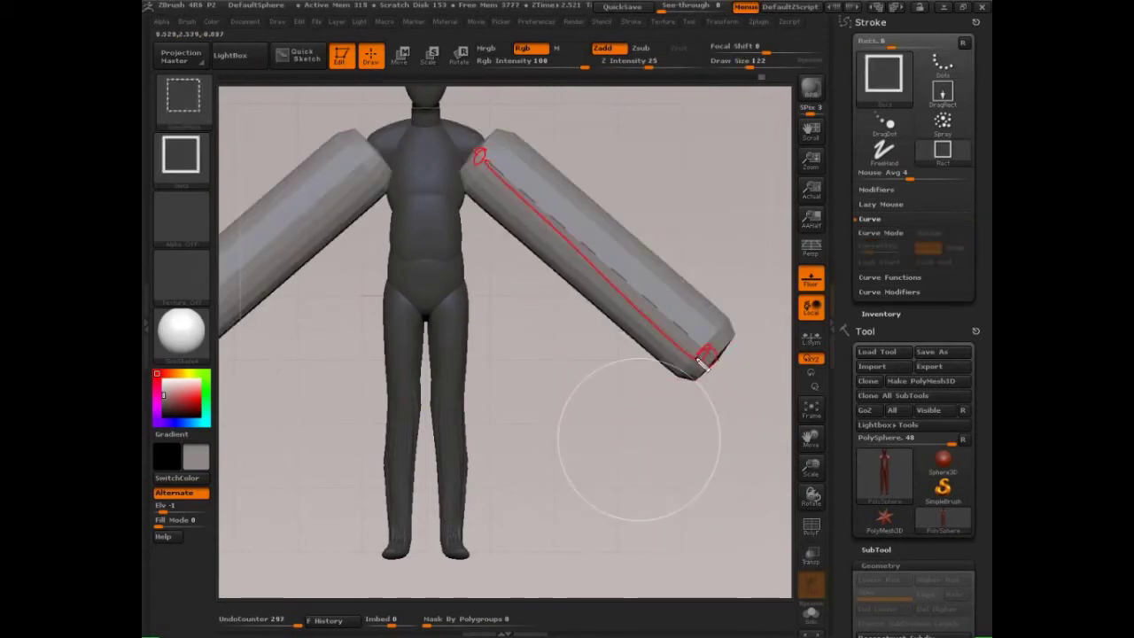
{"action": "left_click_drag", "start_coordinate": [605, 264], "coordinate": [707, 347]}
{"action": "key", "text": "Escape"}
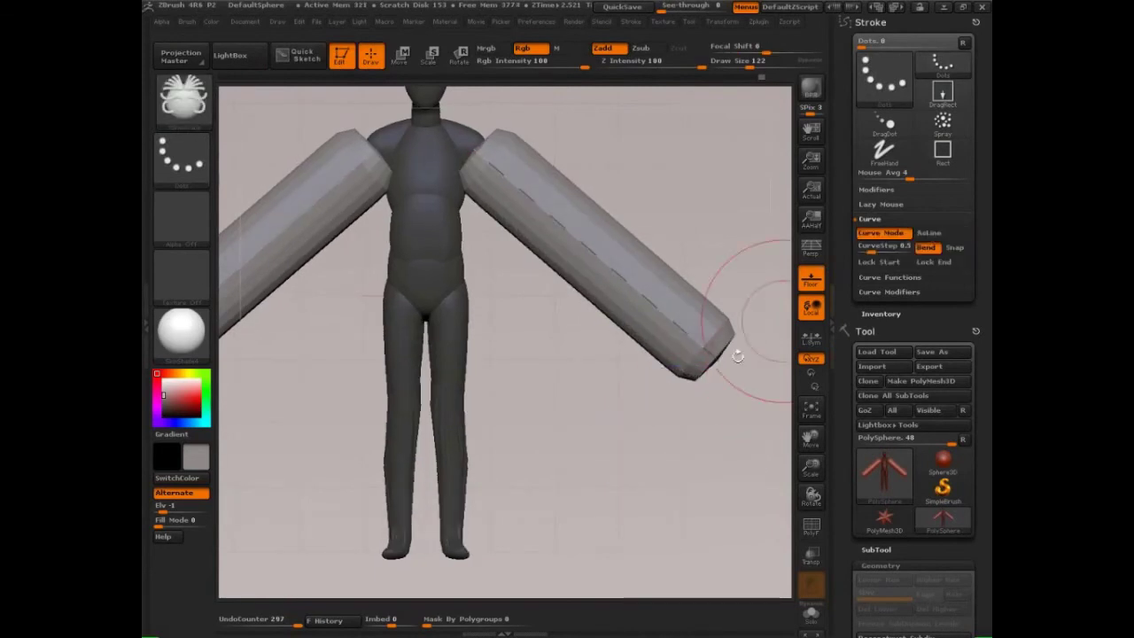
- Undo the straight tube arms and try a freehand curve looping out from the shoulder toward the legs
{"action": "key", "text": "ctrl+z"}
{"action": "mouse_move", "coordinate": [480, 147]}
{"action": "left_mouse_down"}
{"action": "mouse_move", "coordinate": [735, 324]}
{"action": "mouse_move", "coordinate": [540, 450]}
{"action": "left_mouse_up"}
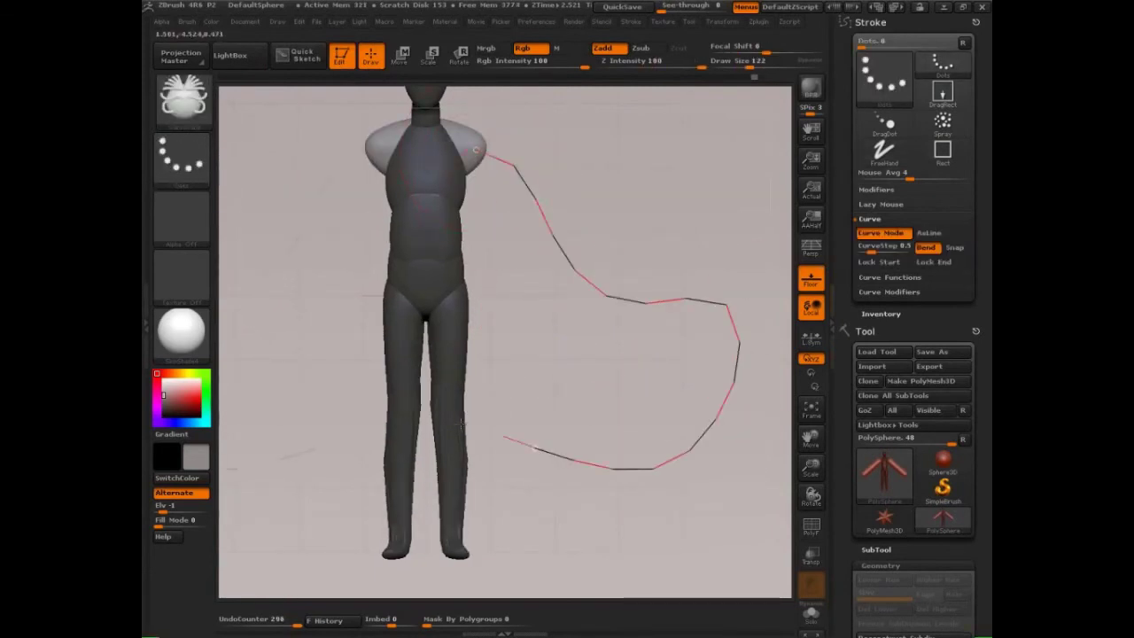
{"action": "left_click", "coordinate": [417, 435], "text": "ctrl+shift"}
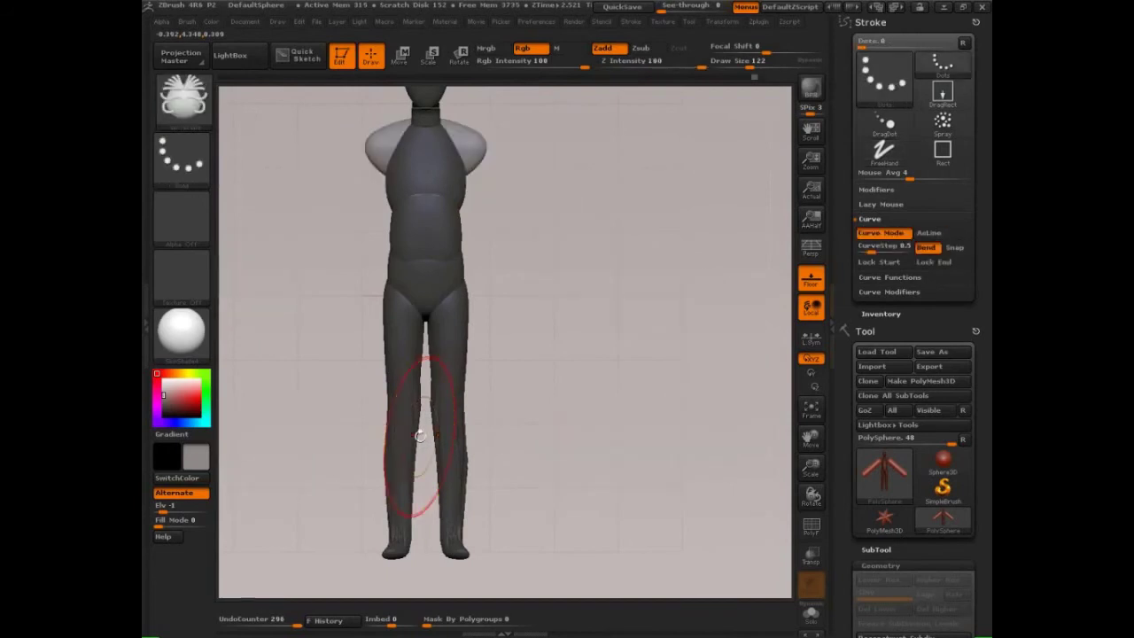
{"action": "left_click", "coordinate": [911, 279]}
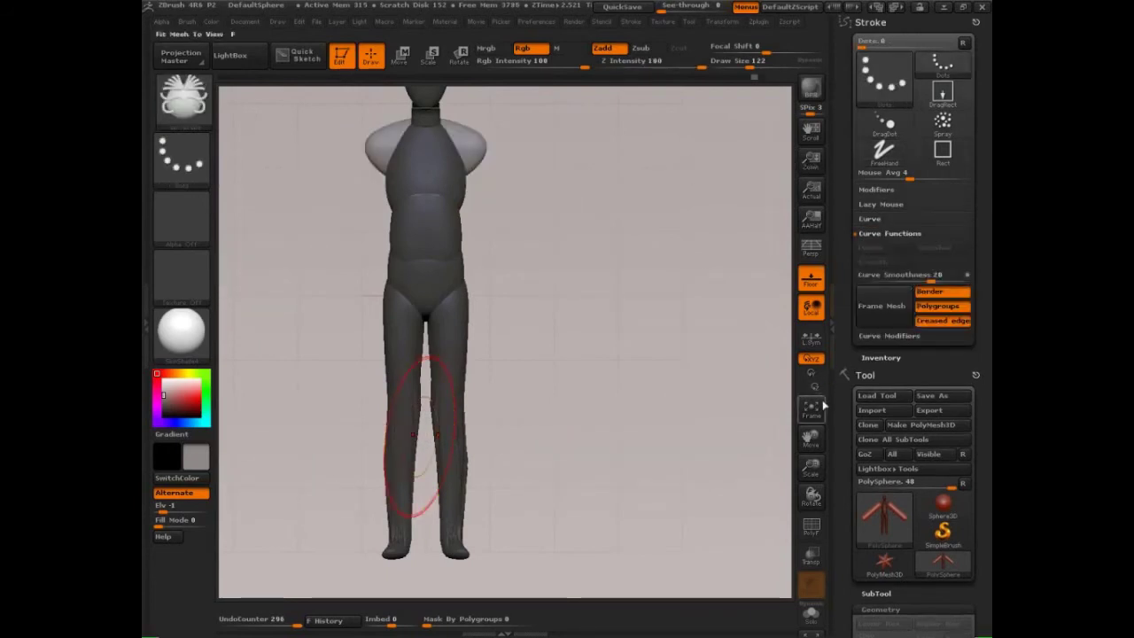
{"action": "left_click", "coordinate": [904, 336]}
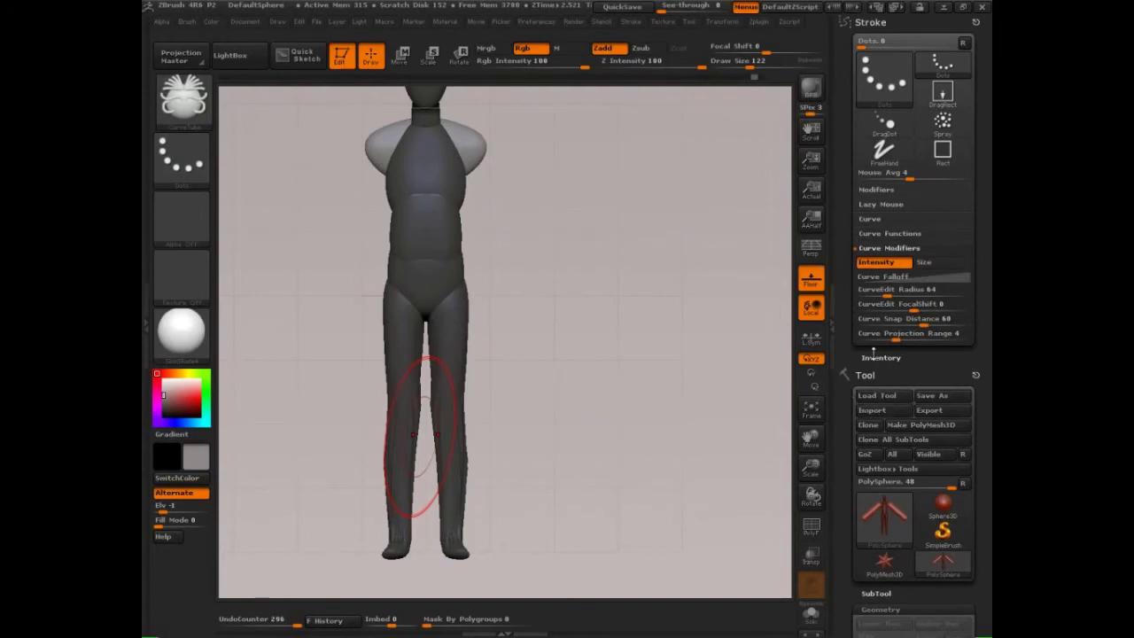
{"action": "left_click", "coordinate": [880, 219]}
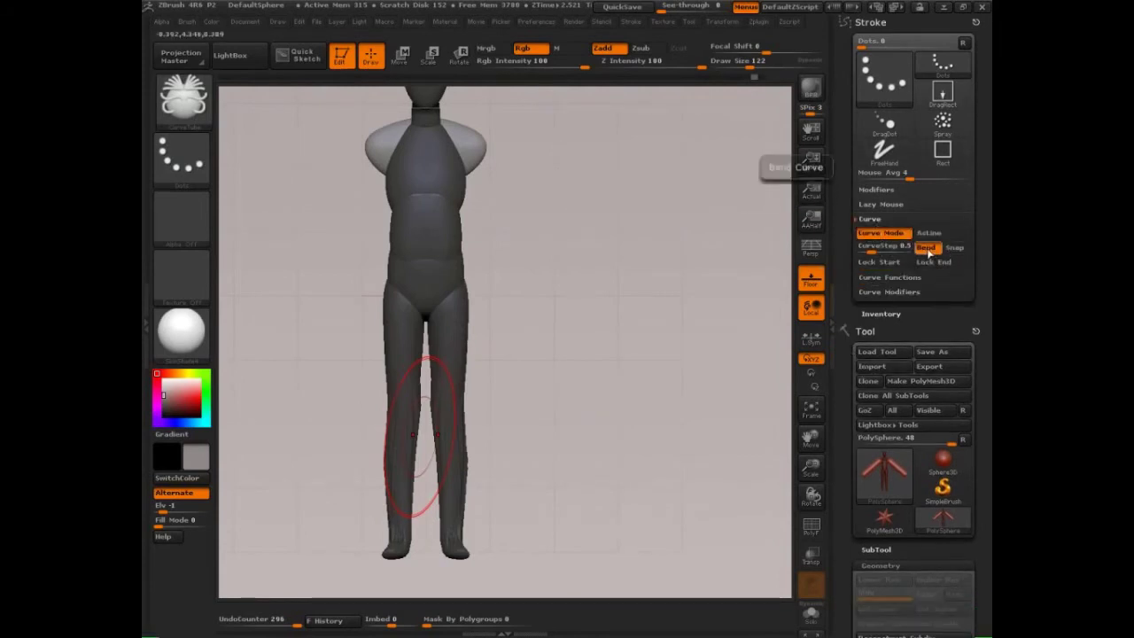
- Turn off Bend, try a curved tube arm from the shoulder, undo it, and turn Bend back on
{"action": "left_click", "coordinate": [926, 252]}
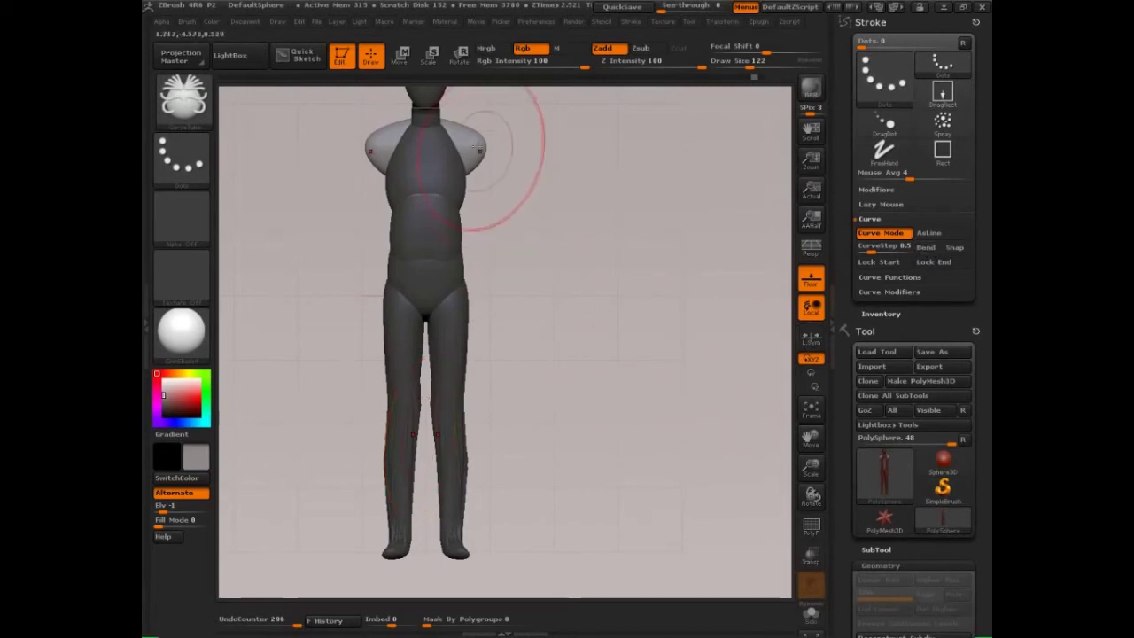
{"action": "left_click_drag", "start_coordinate": [470, 144], "coordinate": [611, 301]}
{"action": "left_click", "coordinate": [634, 462]}
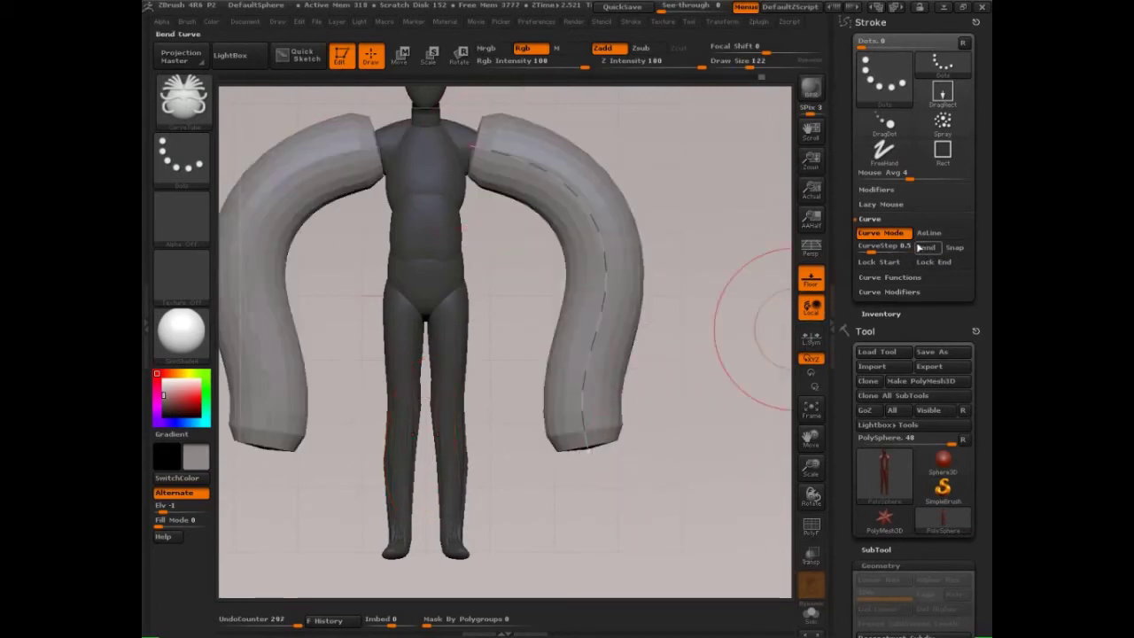
{"action": "key", "text": "ctrl+z"}
{"action": "left_click", "coordinate": [927, 249]}
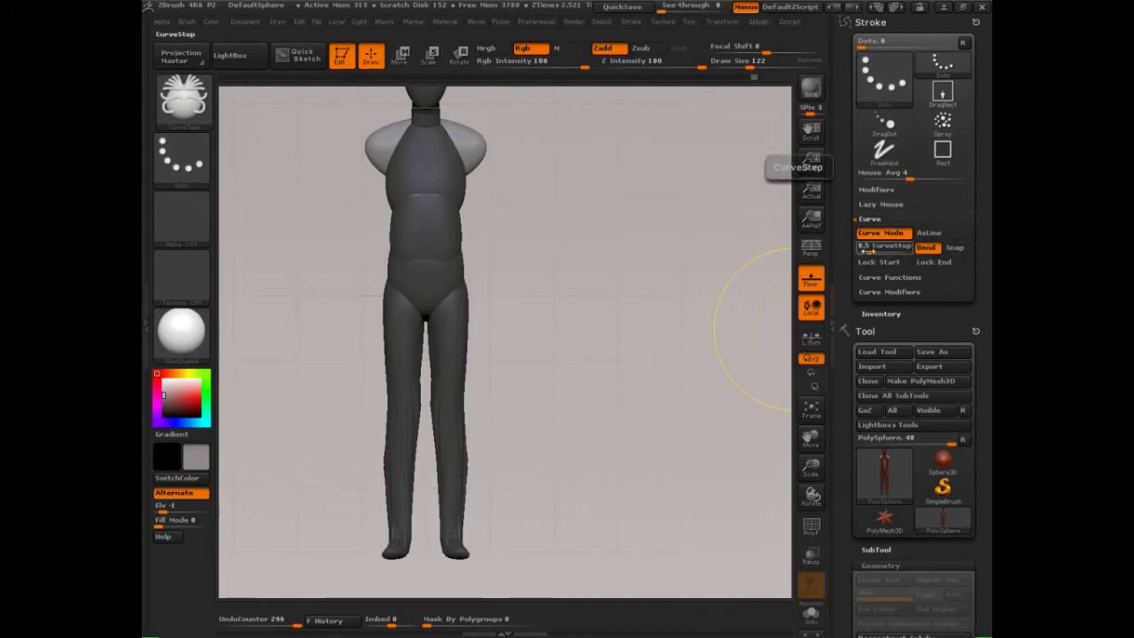
- Draw a tube arm with CurveStep 0.5, undo it, and try another with a higher CurveStep
{"action": "mouse_move", "coordinate": [478, 146]}
{"action": "left_mouse_down"}
{"action": "mouse_move", "coordinate": [502, 157]}
{"action": "mouse_move", "coordinate": [723, 433]}
{"action": "mouse_move", "coordinate": [712, 433]}
{"action": "left_mouse_up"}
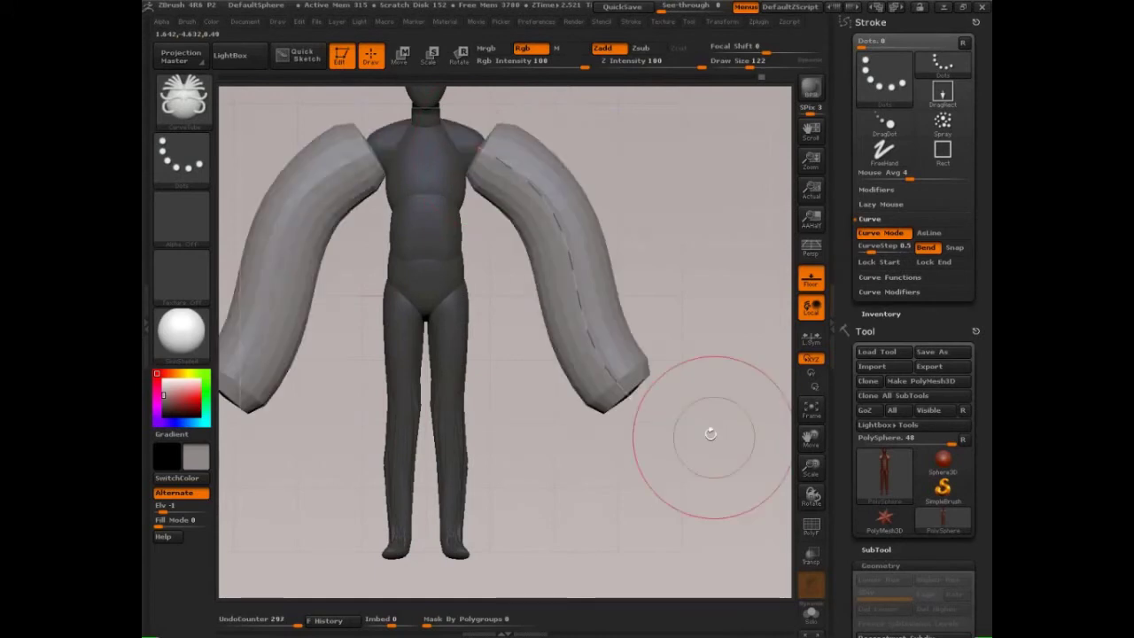
{"action": "key", "text": "bracketleft"}
{"action": "left_click_drag", "start_coordinate": [869, 250], "coordinate": [891, 250]}
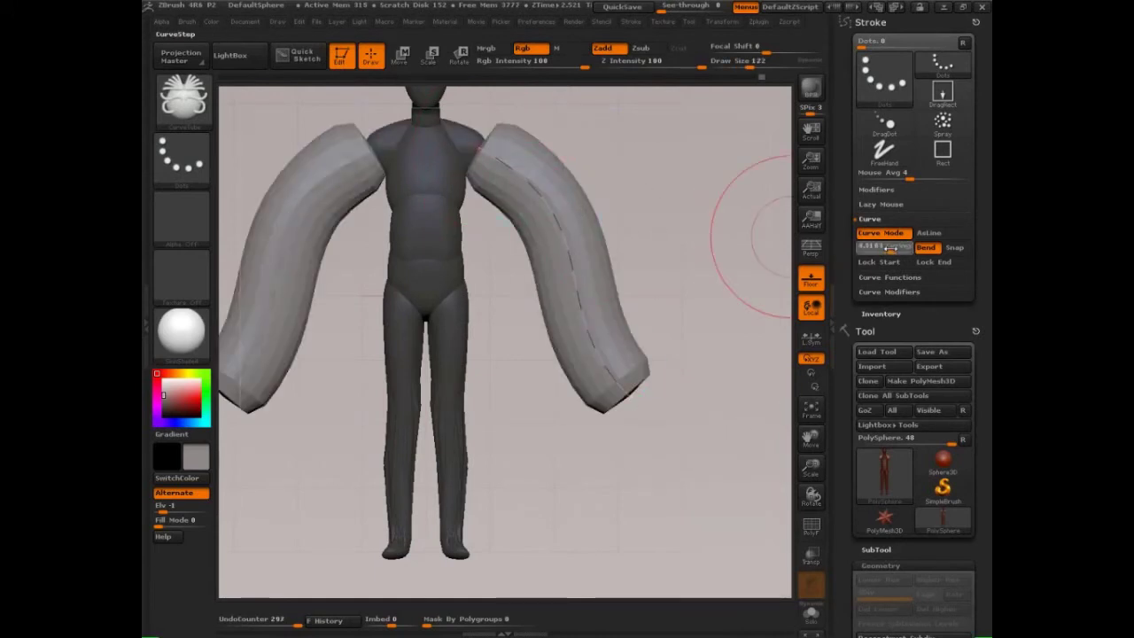
{"action": "key", "text": "ctrl+z"}
{"action": "mouse_move", "coordinate": [476, 148]}
{"action": "left_mouse_down"}
{"action": "mouse_move", "coordinate": [648, 354]}
{"action": "mouse_move", "coordinate": [774, 281]}
{"action": "mouse_move", "coordinate": [747, 245]}
{"action": "mouse_move", "coordinate": [646, 330]}
{"action": "mouse_move", "coordinate": [640, 519]}
{"action": "mouse_move", "coordinate": [721, 522]}
{"action": "left_mouse_up"}
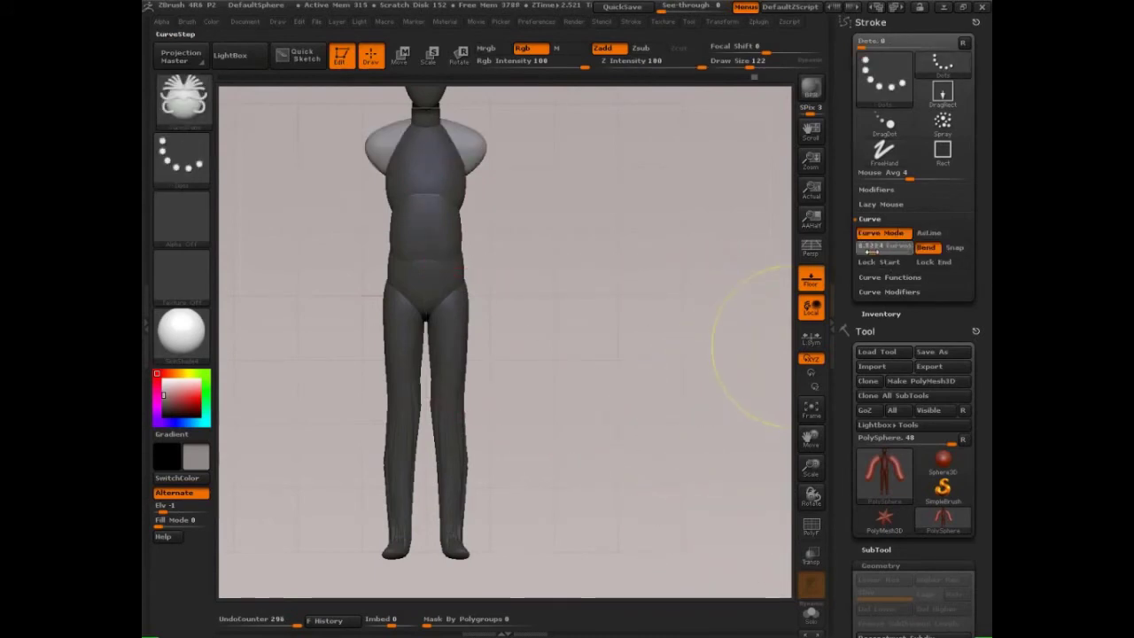
- Lower CurveStep to about 0.1 and try winding tube arms from the shoulder
{"action": "mouse_move", "coordinate": [467, 146]}
{"action": "left_mouse_down"}
{"action": "mouse_move", "coordinate": [509, 252]}
{"action": "mouse_move", "coordinate": [562, 243]}
{"action": "mouse_move", "coordinate": [718, 371]}
{"action": "left_mouse_up"}
{"action": "left_click", "coordinate": [611, 337]}
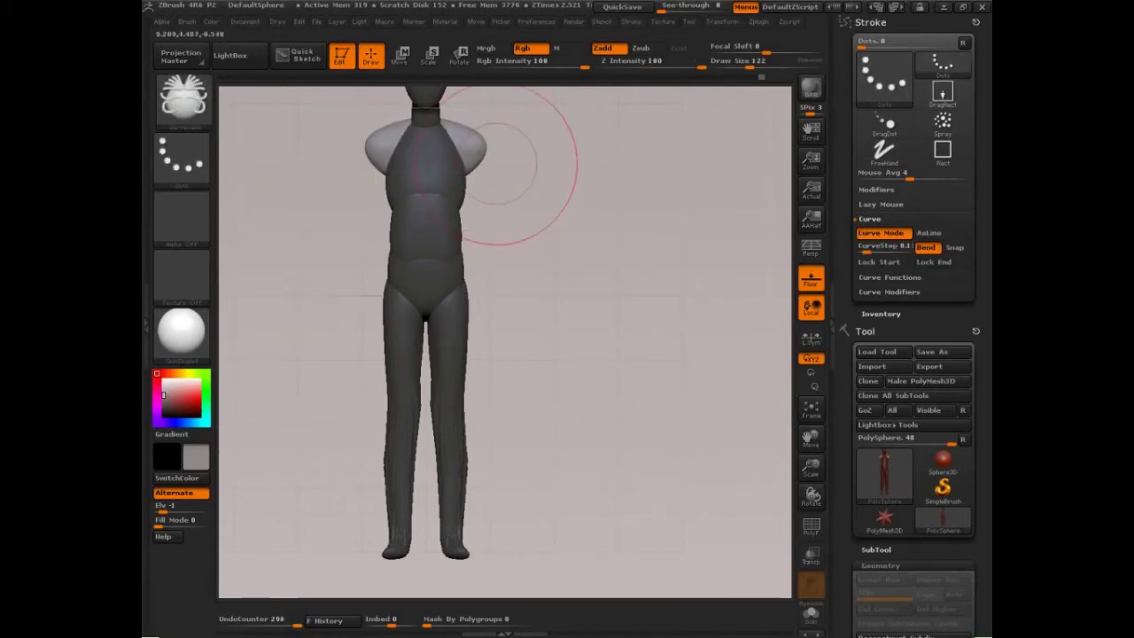
{"action": "left_click_drag", "start_coordinate": [456, 103], "coordinate": [673, 447]}
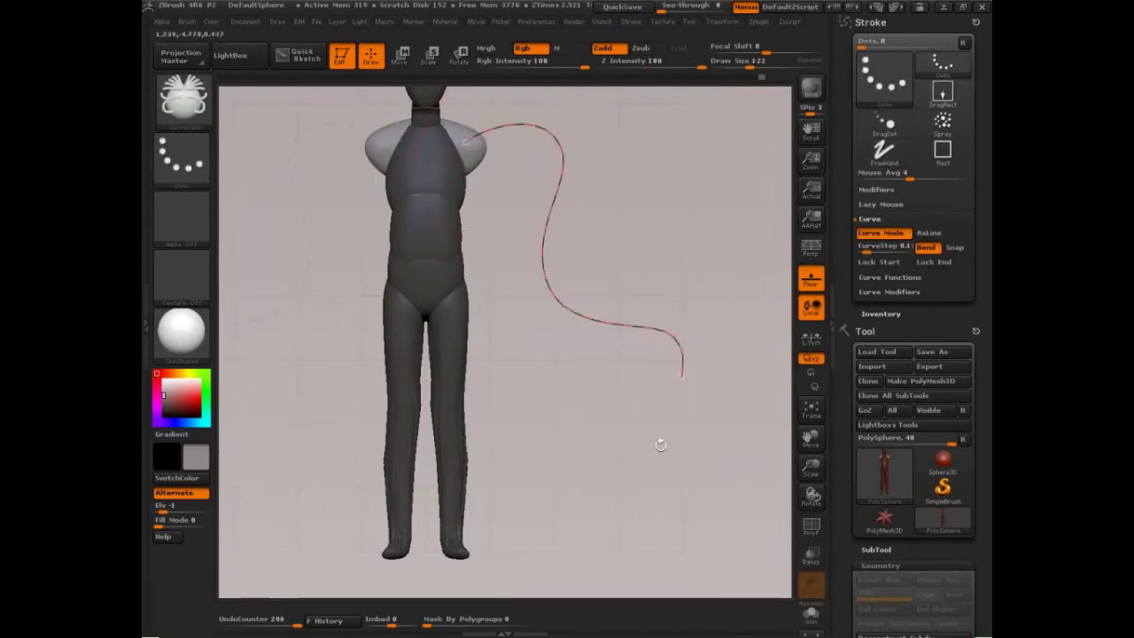
{"action": "left_click", "coordinate": [691, 447]}
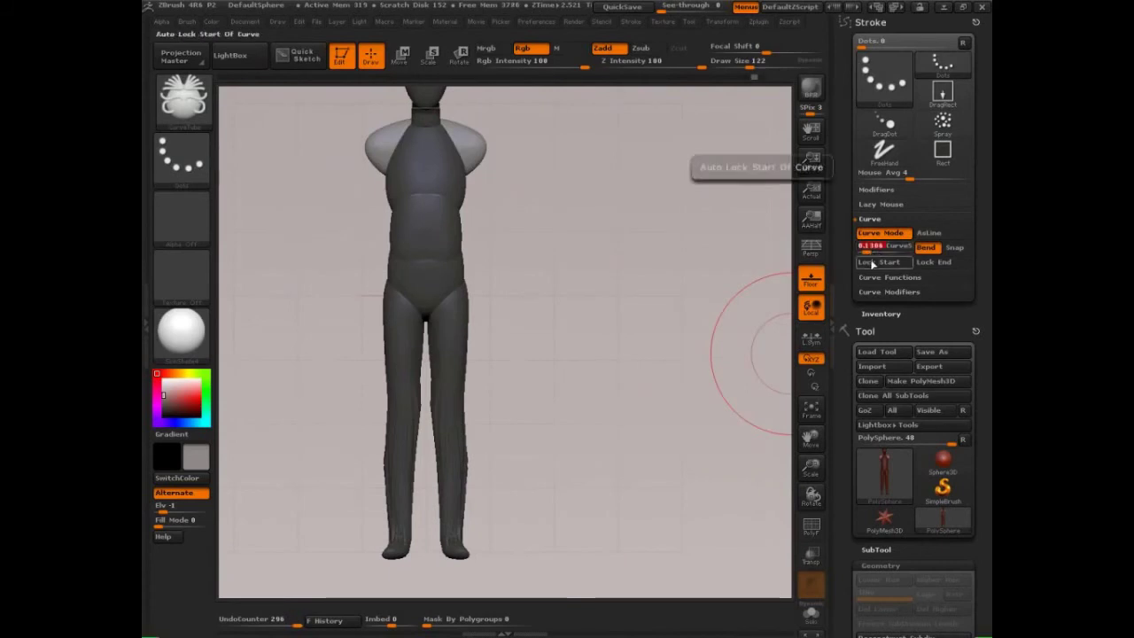
- Set CurveStep to 2, try a stroke starting on the chest, and undo it
{"action": "type", "text": "2"}
{"action": "mouse_move", "coordinate": [431, 154]}
{"action": "left_mouse_down"}
{"action": "mouse_move", "coordinate": [582, 324]}
{"action": "mouse_move", "coordinate": [710, 393]}
{"action": "left_mouse_up"}
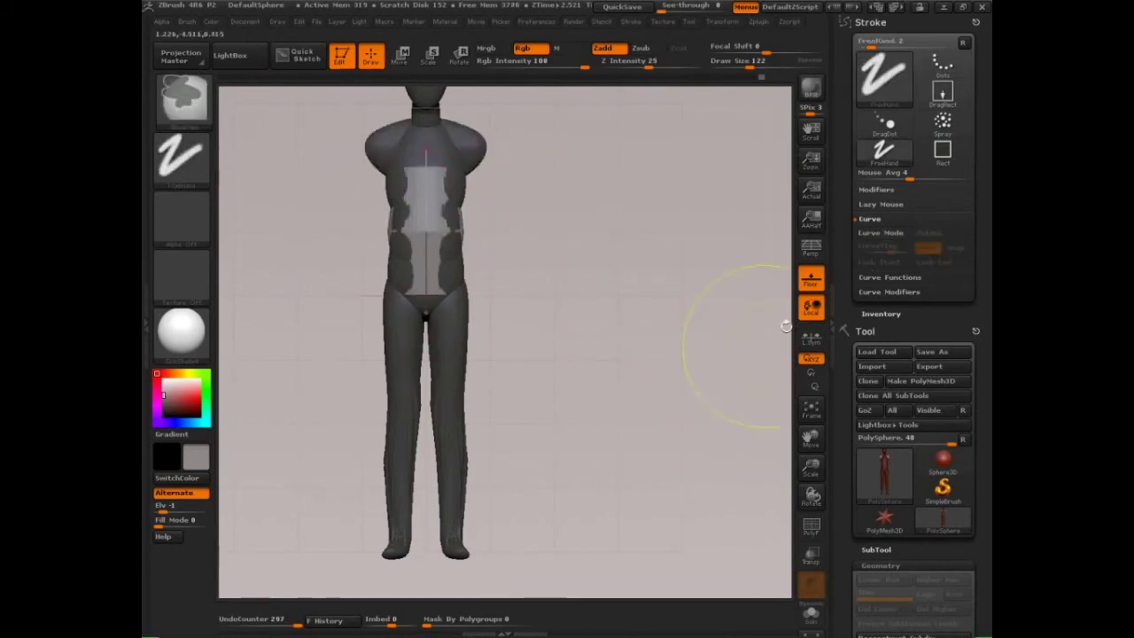
{"action": "key", "text": "ctrl+z"}
- Set CurveStep to 0.5, test it with a tube arm drawn from the shoulder, and undo the tube
{"action": "left_click", "coordinate": [881, 247]}
{"action": "type", "text": "0.5"}
{"action": "key", "text": "Return"}
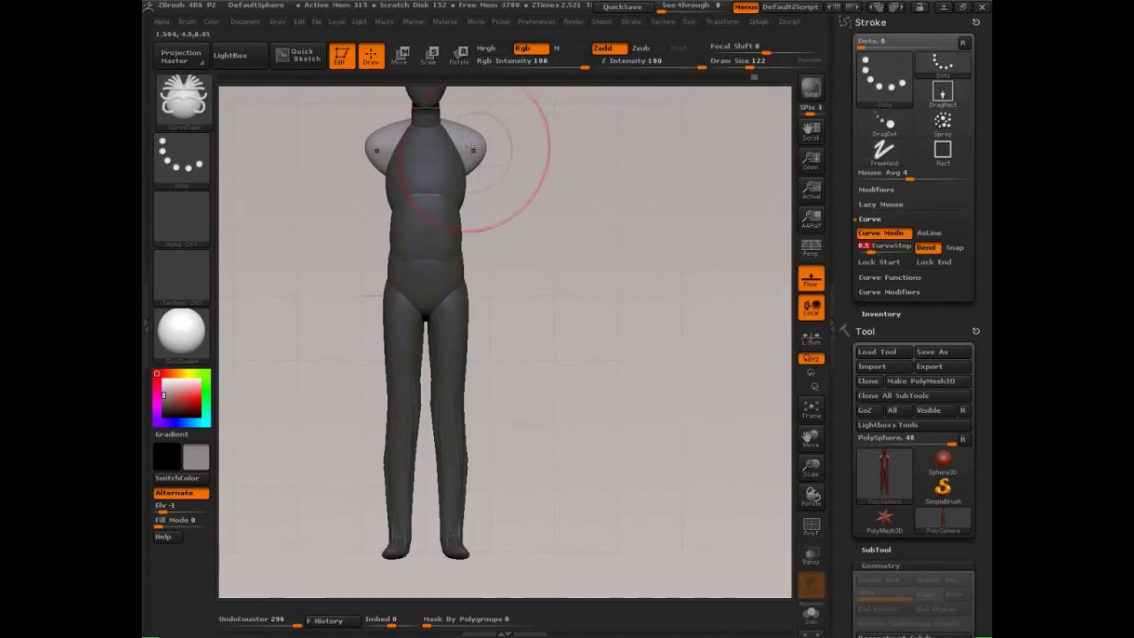
{"action": "left_click_drag", "start_coordinate": [472, 146], "coordinate": [614, 365]}
{"action": "left_click", "coordinate": [693, 411]}
{"action": "key", "text": "ctrl+z"}
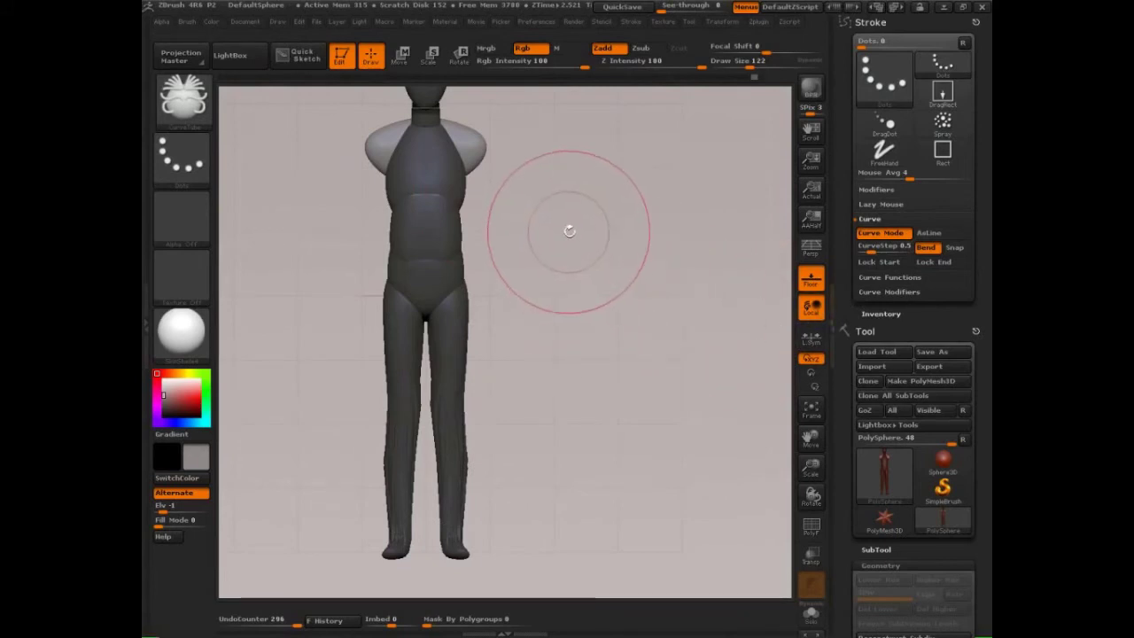
- Draw winding tube arms from the shoulder at draw size 64, and trace the curve's segments in red before clearing the marks
{"action": "mouse_move", "coordinate": [472, 146]}
{"action": "left_mouse_down"}
{"action": "mouse_move", "coordinate": [557, 333]}
{"action": "mouse_move", "coordinate": [688, 455]}
{"action": "mouse_move", "coordinate": [584, 381]}
{"action": "mouse_move", "coordinate": [550, 287]}
{"action": "left_mouse_up"}
{"action": "key", "text": "ctrl+shift+d"}
{"action": "left_click_drag", "start_coordinate": [558, 189], "coordinate": [460, 171], "text": "ctrl+shift"}
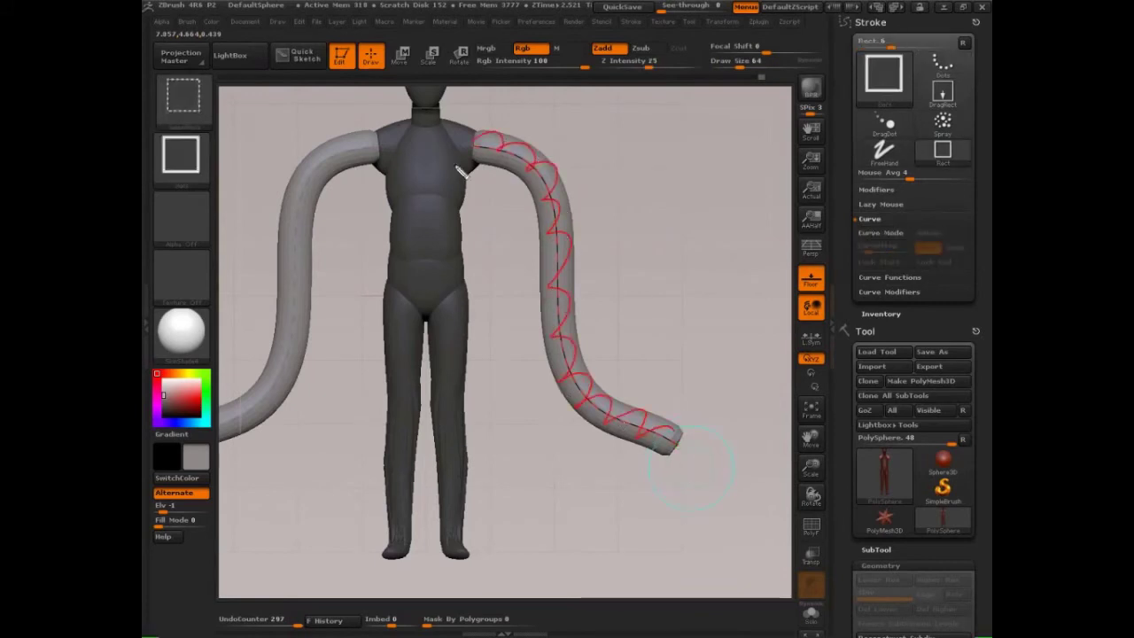
{"action": "key", "text": "Escape"}
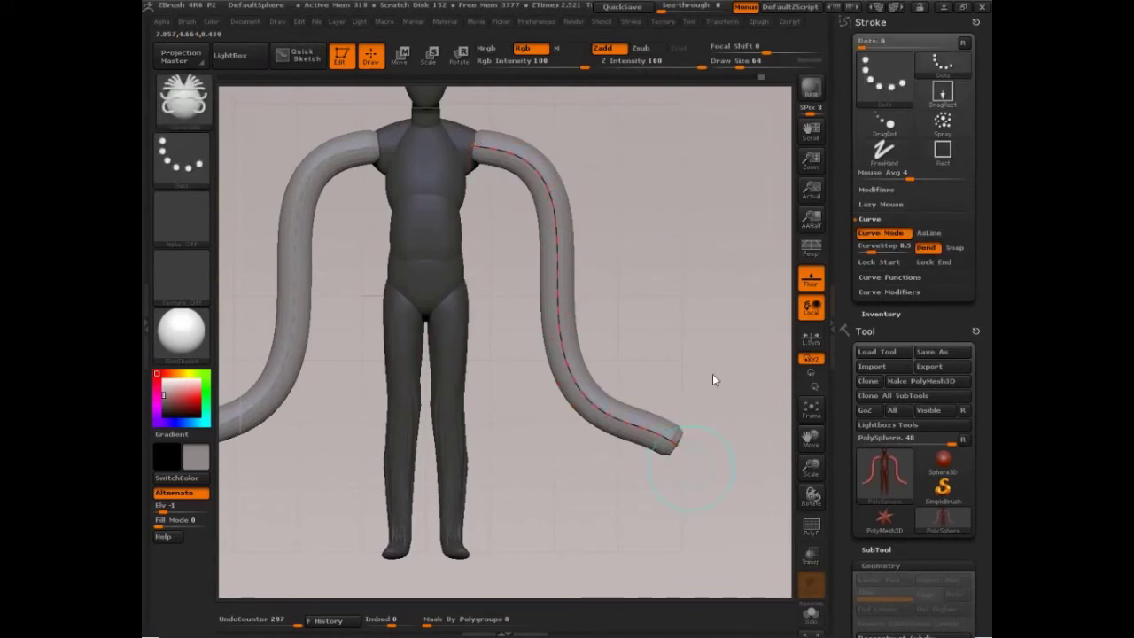
- Undo the winding tube arms, expand the Curve Falloff graph in the curve modifiers and turn on Size
{"action": "key", "text": "ctrl+z"}
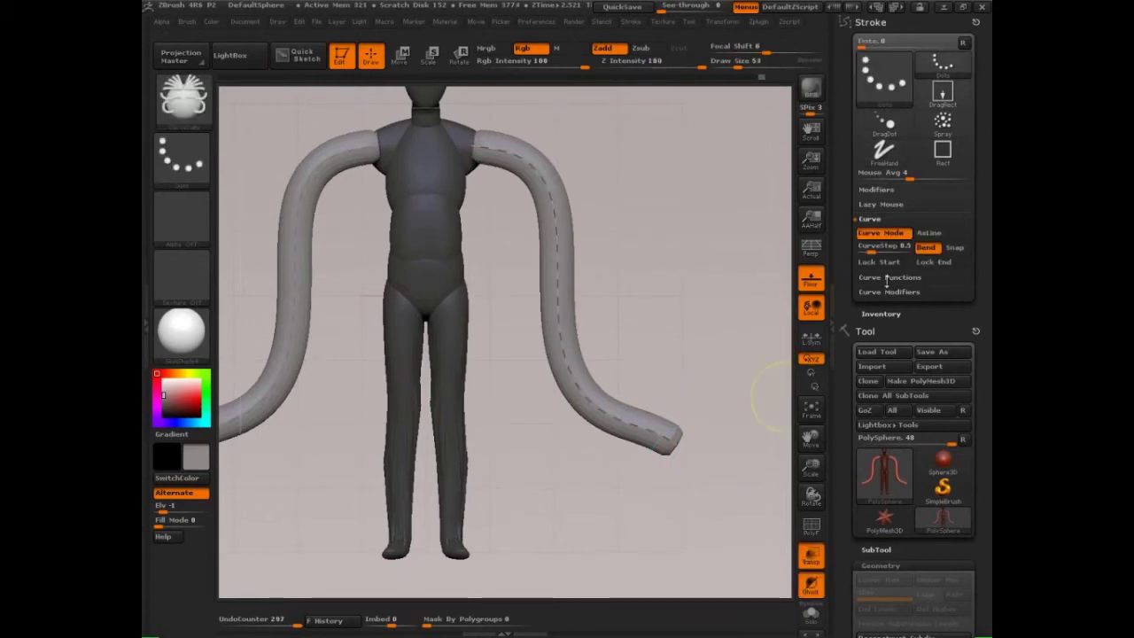
{"action": "key", "text": "ctrl+z"}
{"action": "left_click", "coordinate": [890, 278]}
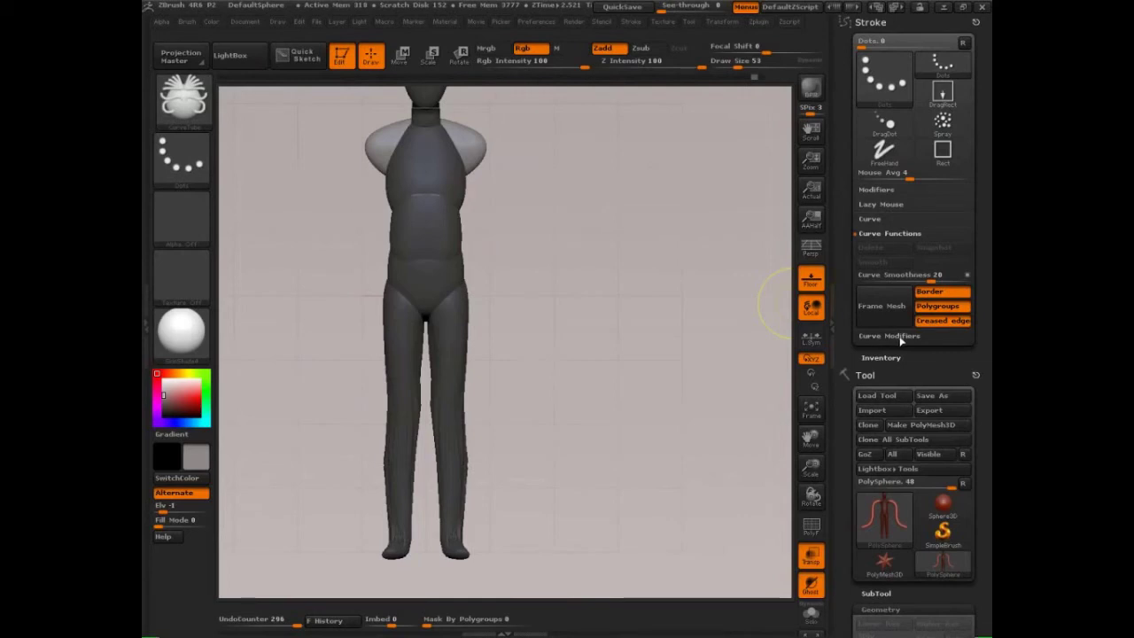
{"action": "left_click", "coordinate": [901, 337]}
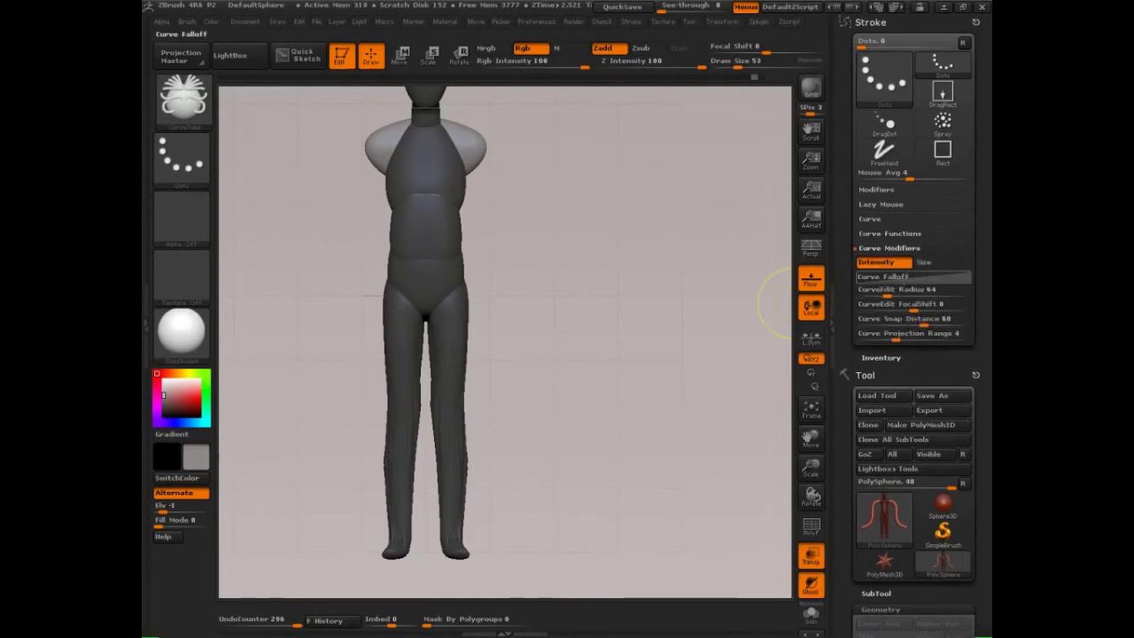
{"action": "left_click", "coordinate": [884, 277]}
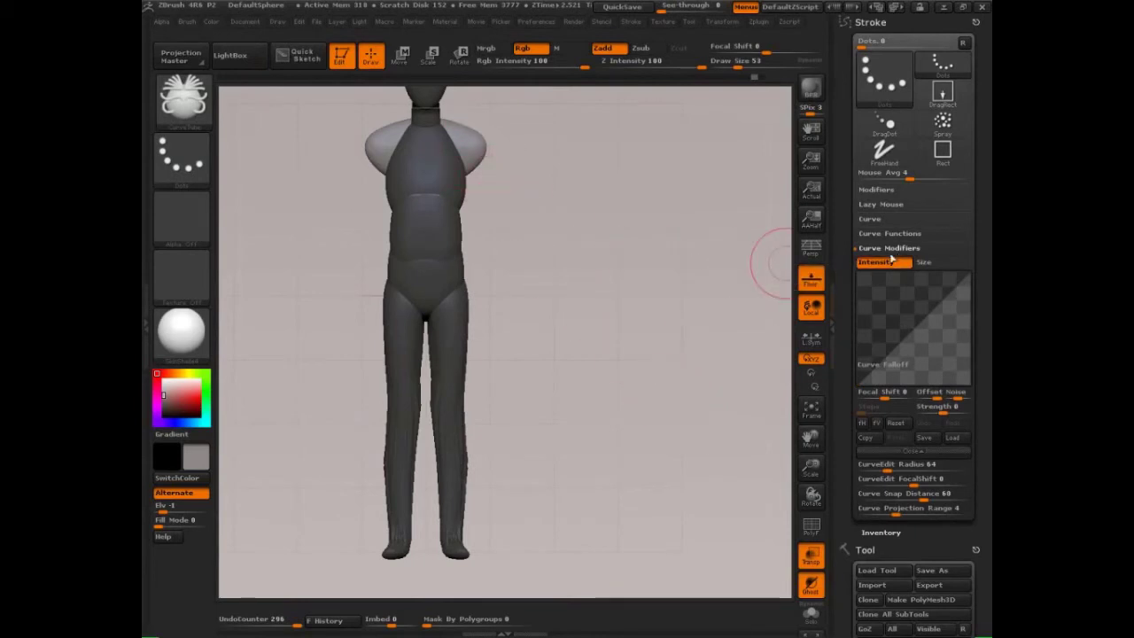
{"action": "left_click", "coordinate": [935, 264]}
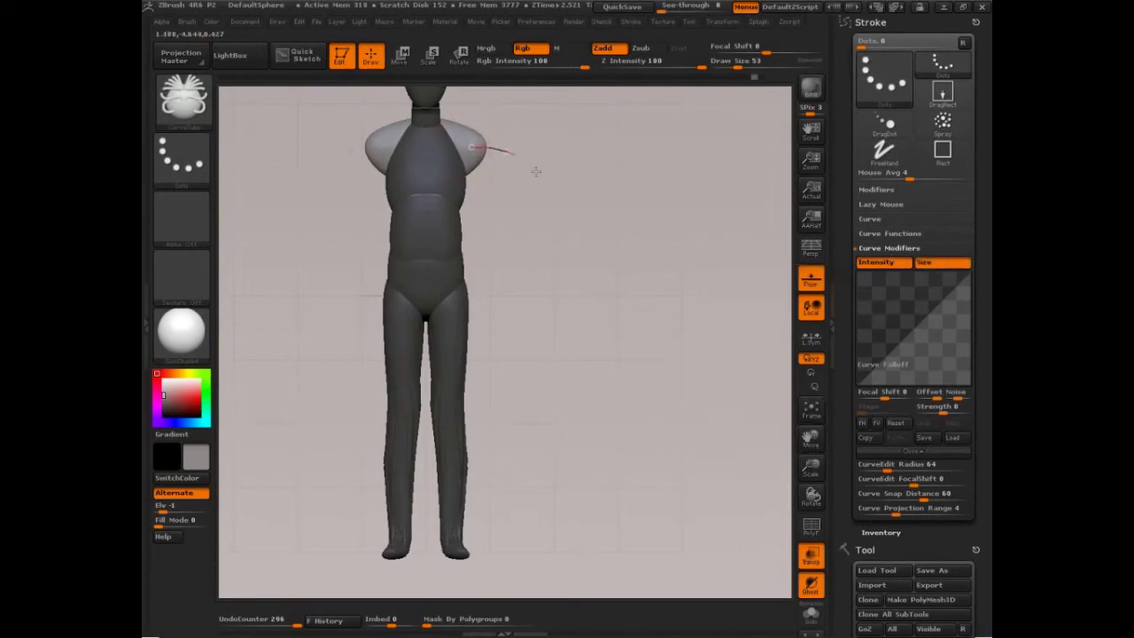
- Test the rising size falloff with a tube arm drawn from the shoulder, mark its start and end in red, and undo the tube
{"action": "mouse_move", "coordinate": [536, 171]}
{"action": "left_mouse_down"}
{"action": "mouse_move", "coordinate": [567, 446]}
{"action": "mouse_move", "coordinate": [622, 469]}
{"action": "left_mouse_up"}
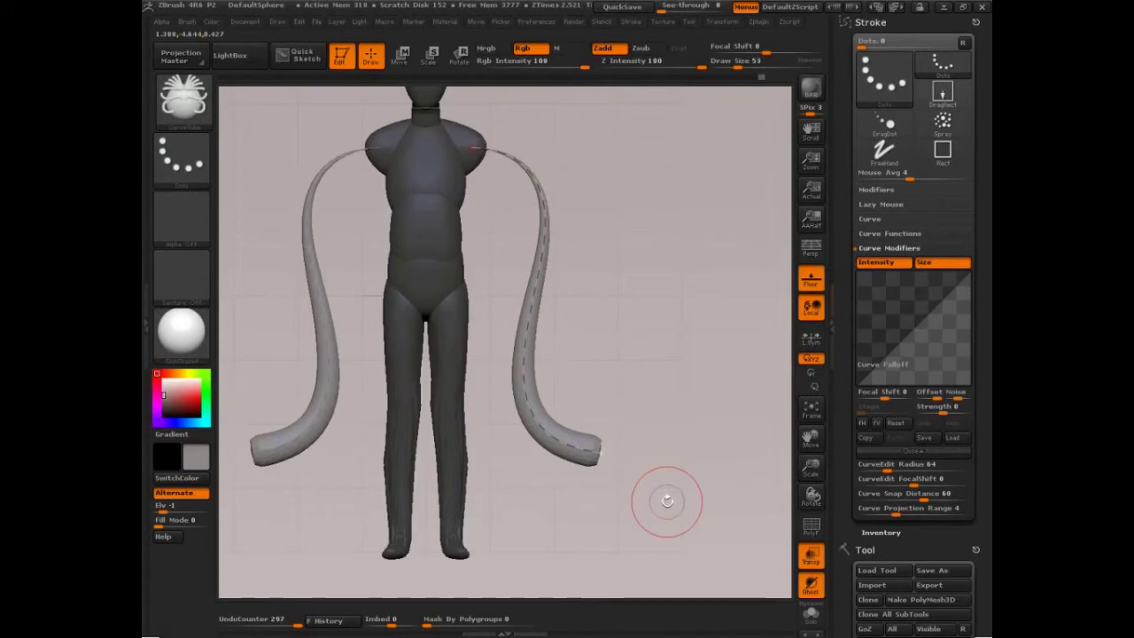
{"action": "key", "text": "ctrl+shift"}
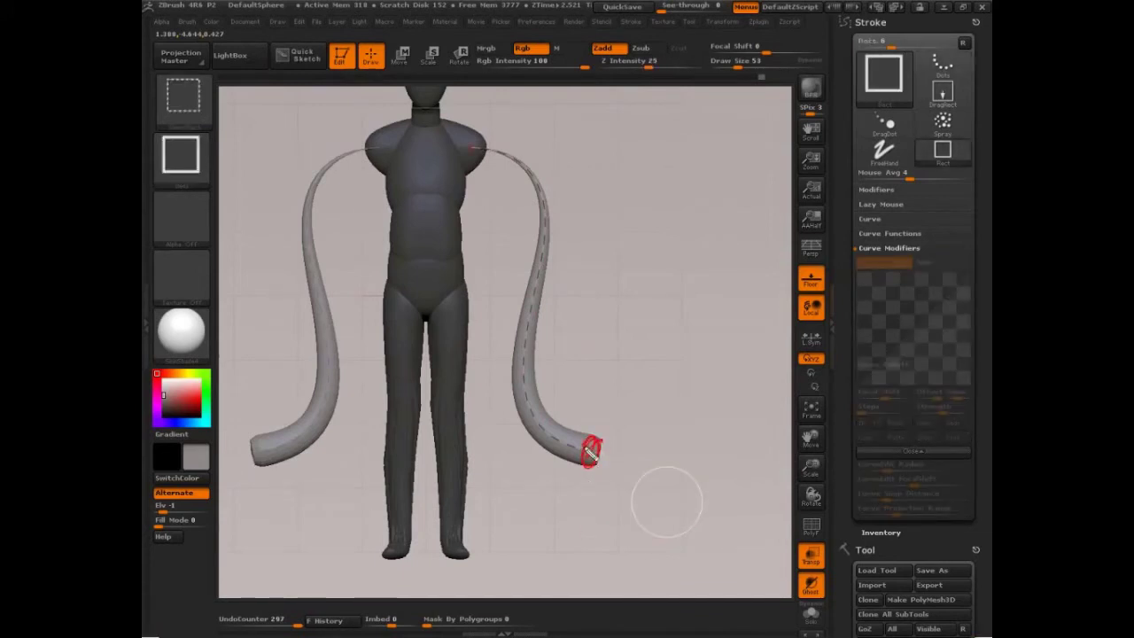
{"action": "mouse_move", "coordinate": [590, 451]}
{"action": "left_mouse_down"}
{"action": "mouse_move", "coordinate": [552, 233]}
{"action": "mouse_move", "coordinate": [472, 144]}
{"action": "left_mouse_up"}
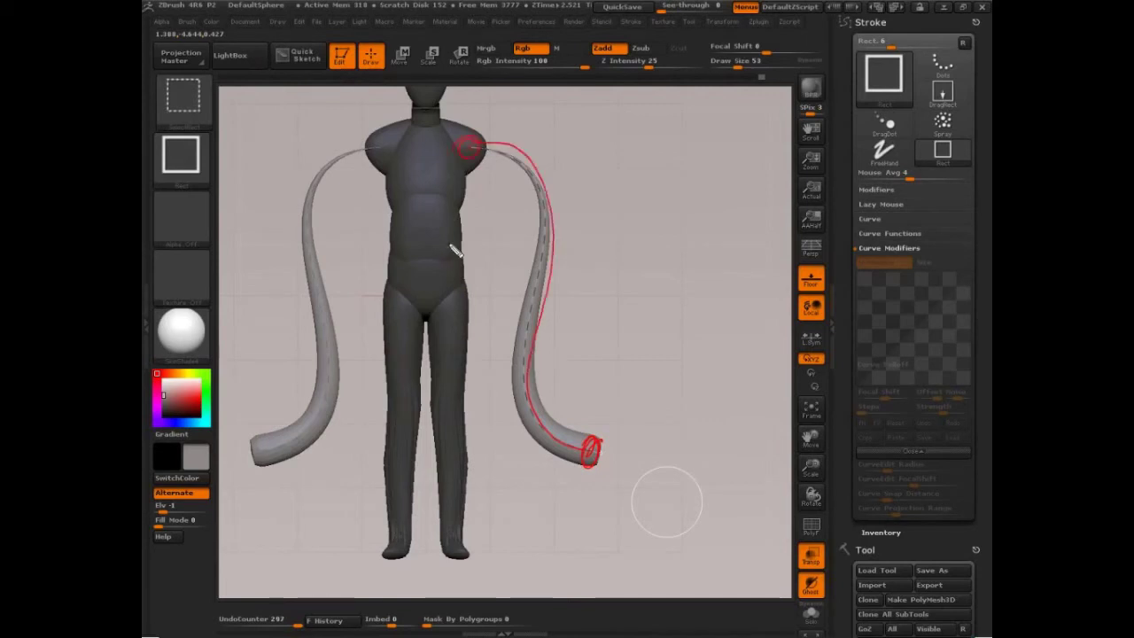
{"action": "key", "text": "Escape"}
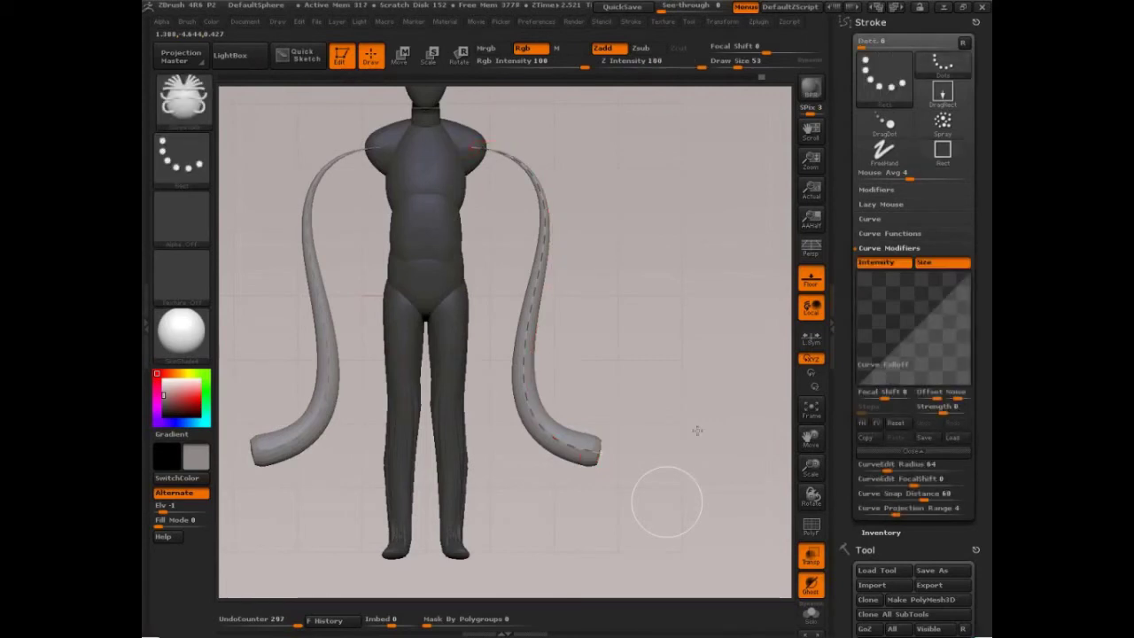
{"action": "key", "text": "ctrl+shift"}
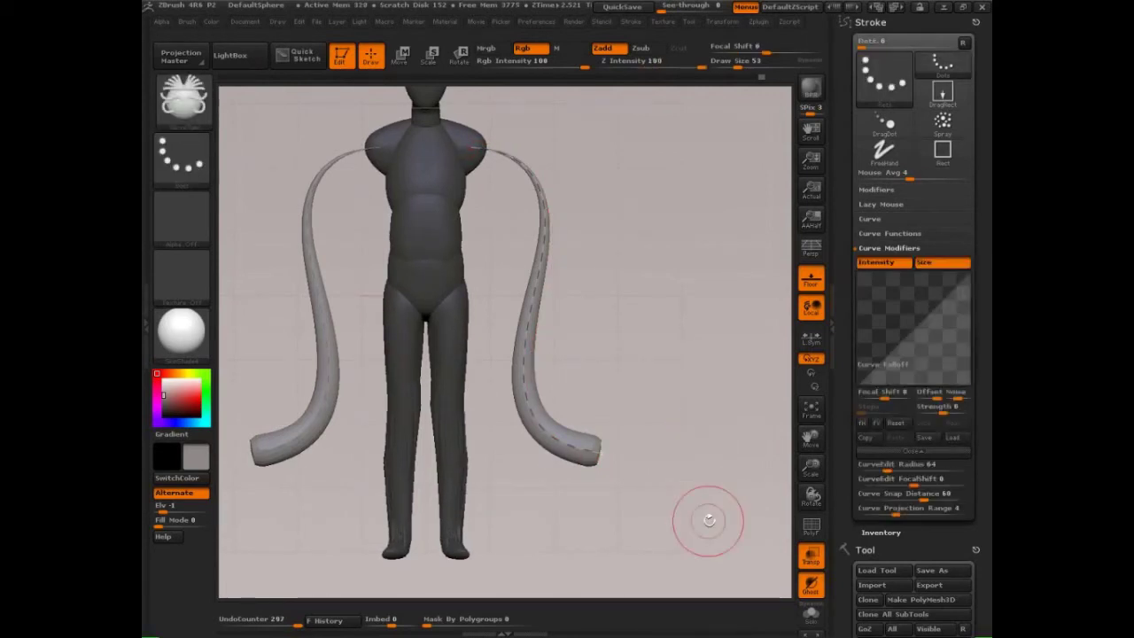
{"action": "key", "text": "ctrl+shift"}
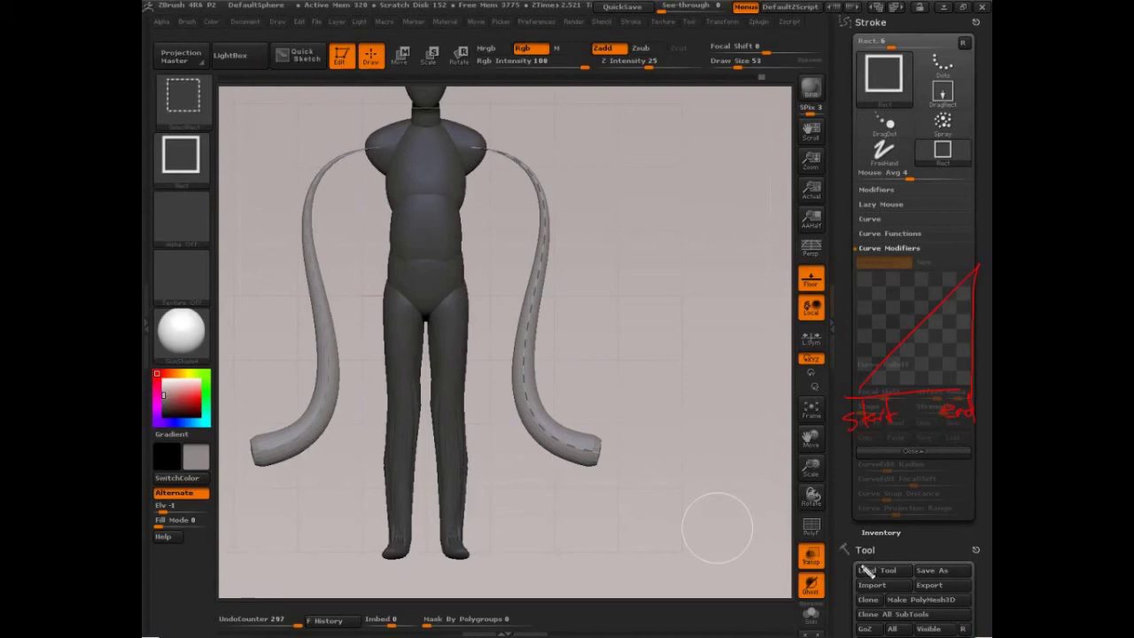
{"action": "key", "text": "Escape"}
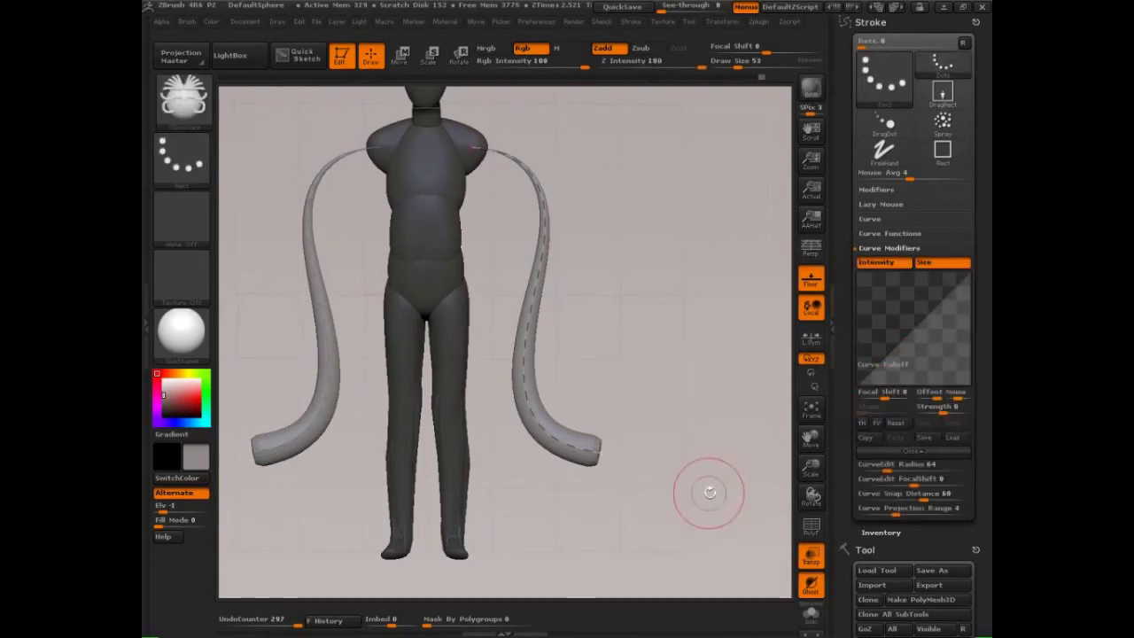
{"action": "key", "text": "shift"}
{"action": "key", "text": "ctrl+z"}
- Reverse the Curve Falloff so it descends from full to zero, draw a tube arm from the shoulder, and trace its taper in red
{"action": "left_click_drag", "start_coordinate": [858, 384], "coordinate": [858, 280]}
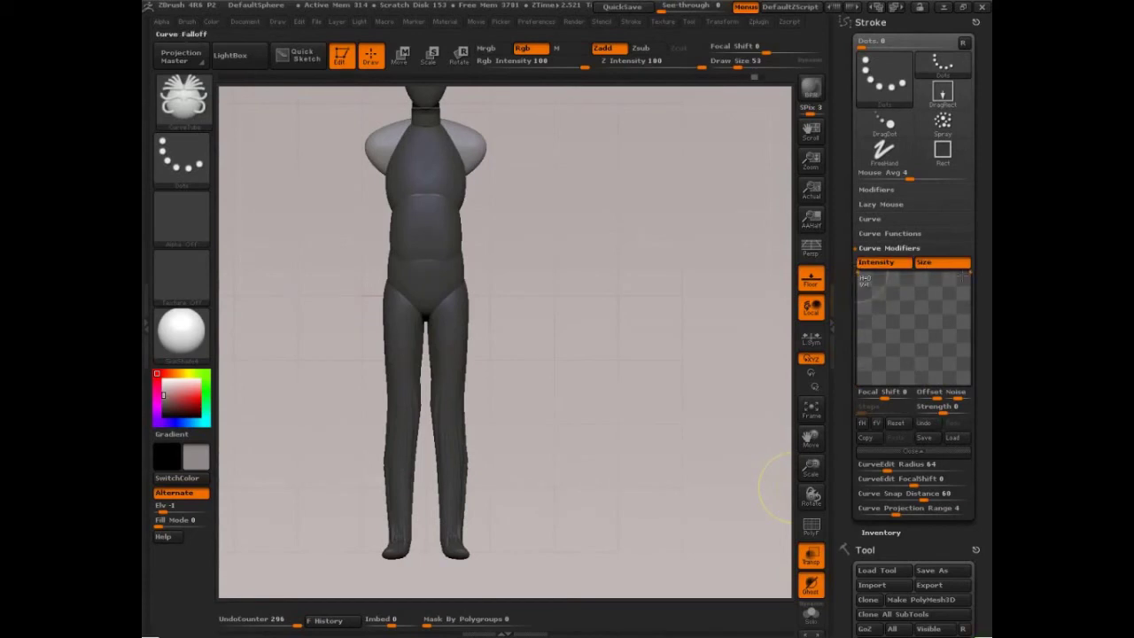
{"action": "left_click_drag", "start_coordinate": [970, 273], "coordinate": [967, 403]}
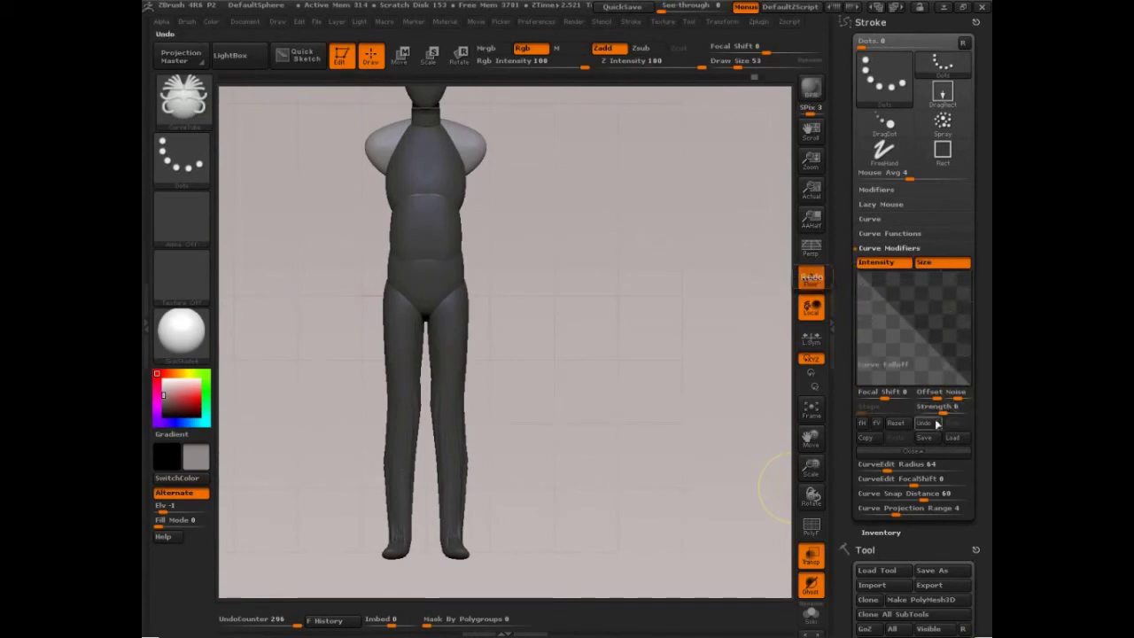
{"action": "left_click_drag", "start_coordinate": [934, 348], "coordinate": [896, 403]}
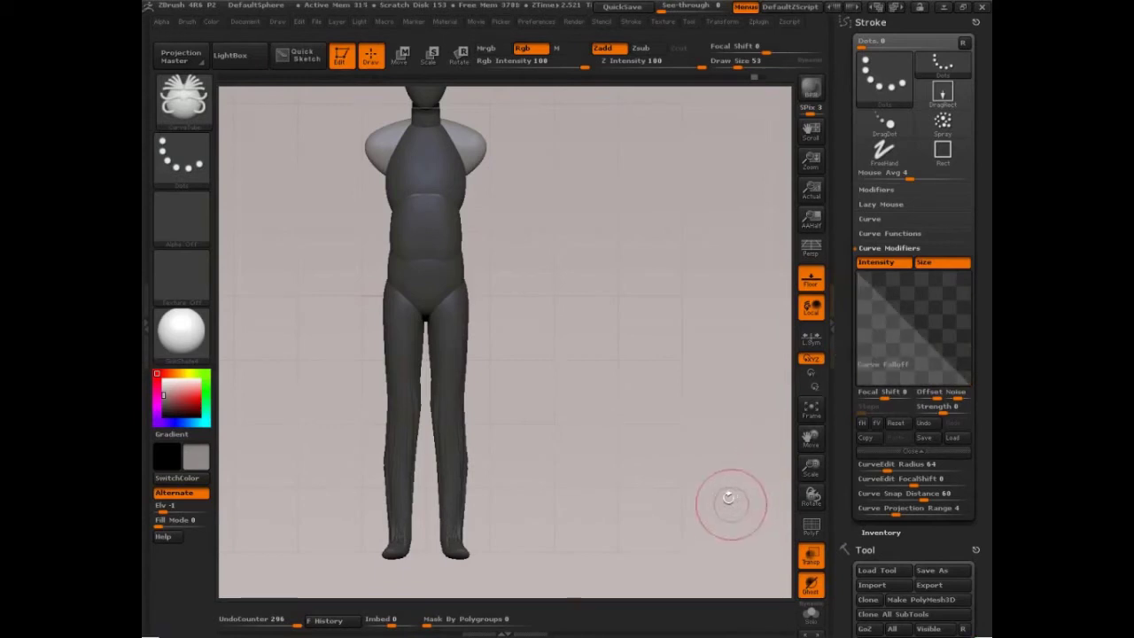
{"action": "left_click_drag", "start_coordinate": [481, 148], "coordinate": [590, 452]}
{"action": "key", "text": "ctrl+shift"}
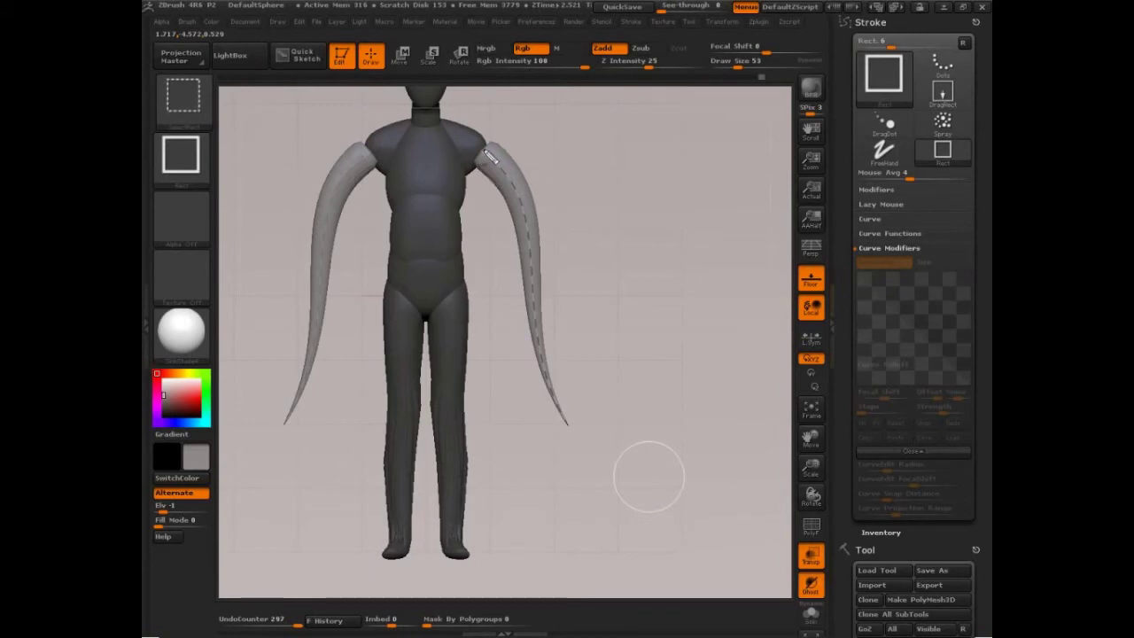
{"action": "left_click_drag", "start_coordinate": [496, 153], "coordinate": [580, 427]}
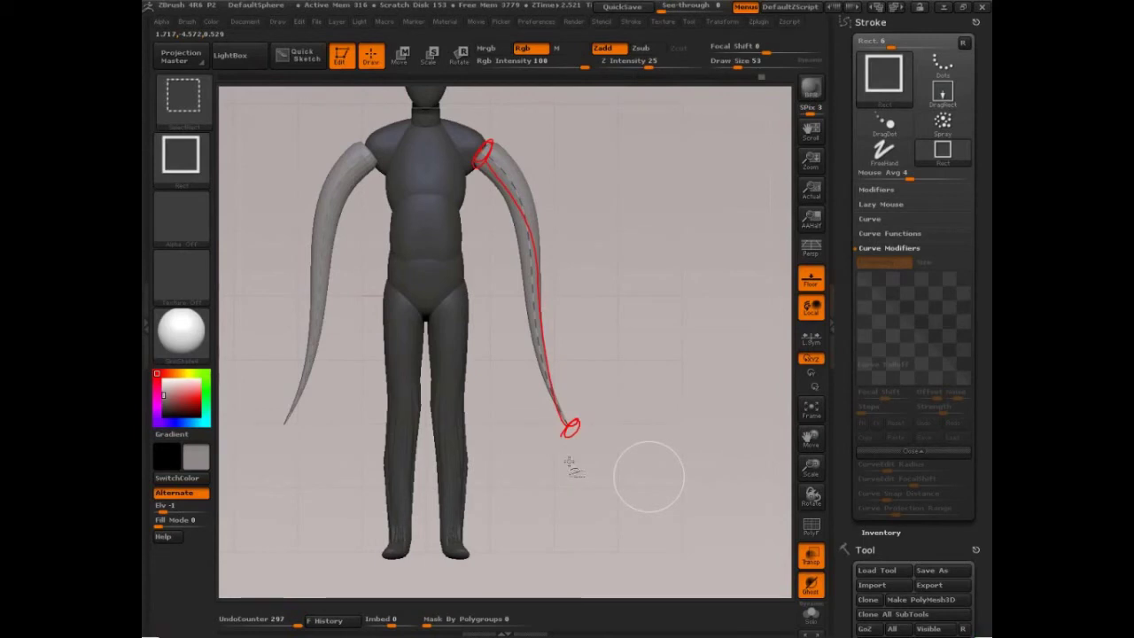
{"action": "key", "text": "Escape"}
- Try a winding tube starting on the chest from an angled view, and undo it together with the tapered arms
{"action": "left_click_drag", "start_coordinate": [655, 403], "coordinate": [584, 319]}
{"action": "mouse_move", "coordinate": [439, 186]}
{"action": "left_mouse_down"}
{"action": "mouse_move", "coordinate": [628, 417]}
{"action": "mouse_move", "coordinate": [582, 476]}
{"action": "left_mouse_up"}
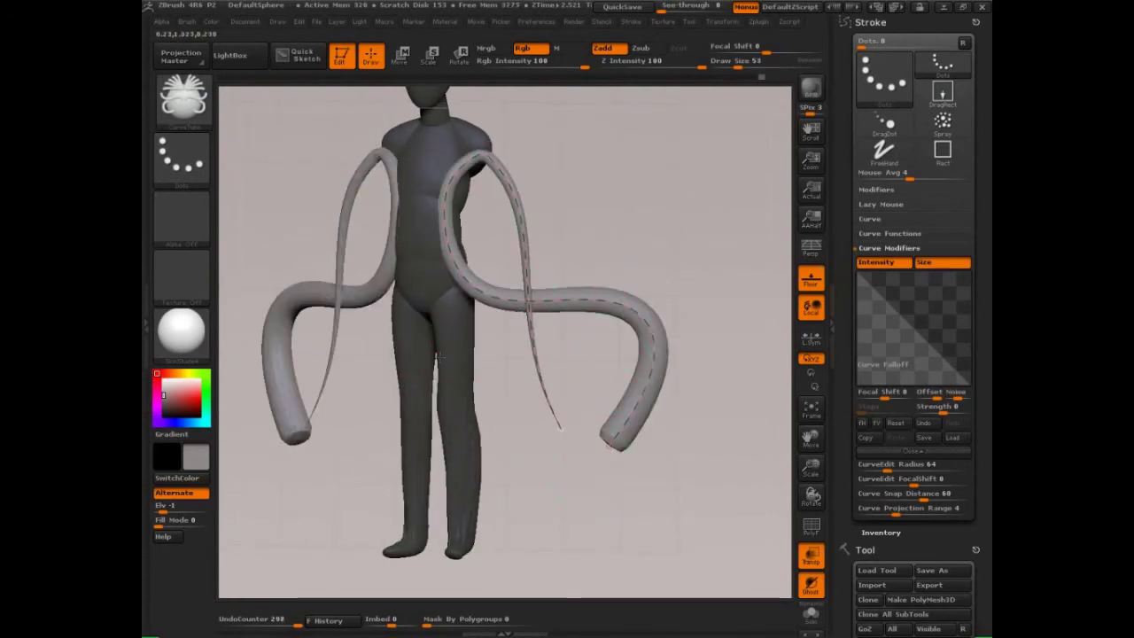
{"action": "left_click_drag", "start_coordinate": [439, 355], "coordinate": [712, 274]}
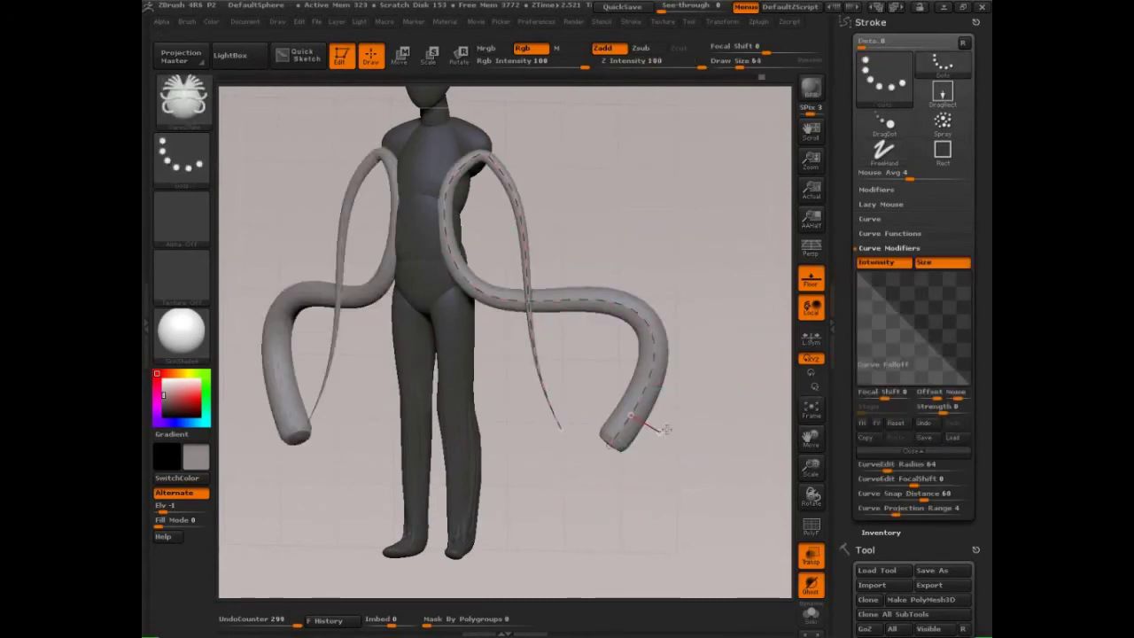
{"action": "key", "text": "ctrl+z"}
{"action": "key", "text": "ctrl+z"}
{"action": "key", "text": "ctrl+z"}
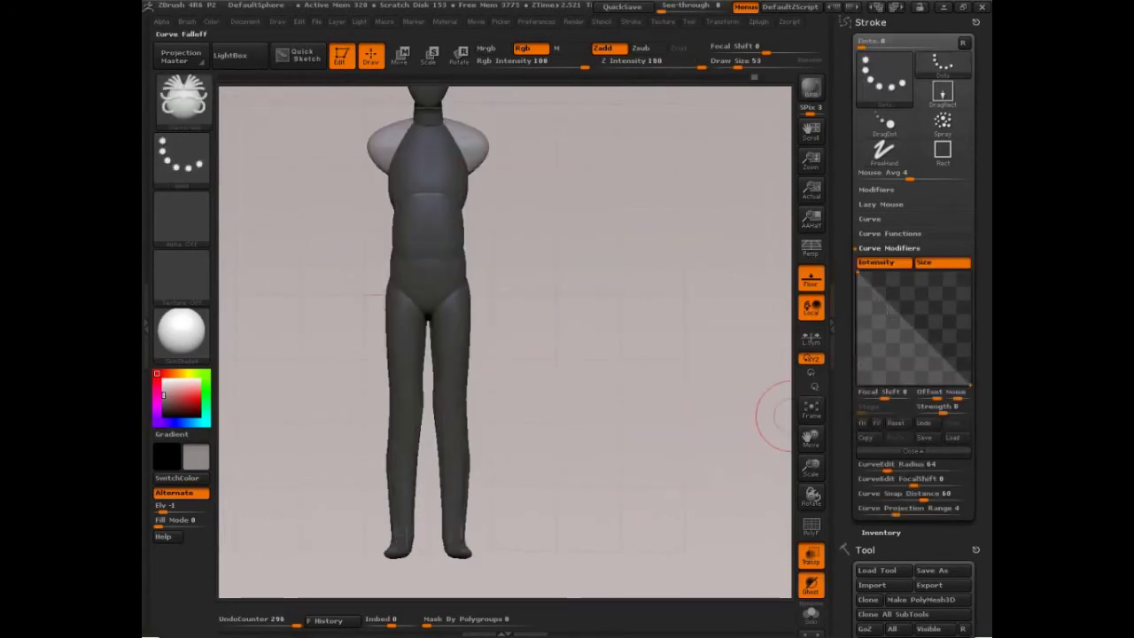
- Shape the Curve Falloff into a central peak, test it with a tube arm from the shoulder, and undo the tube
{"action": "left_click_drag", "start_coordinate": [858, 273], "coordinate": [861, 372]}
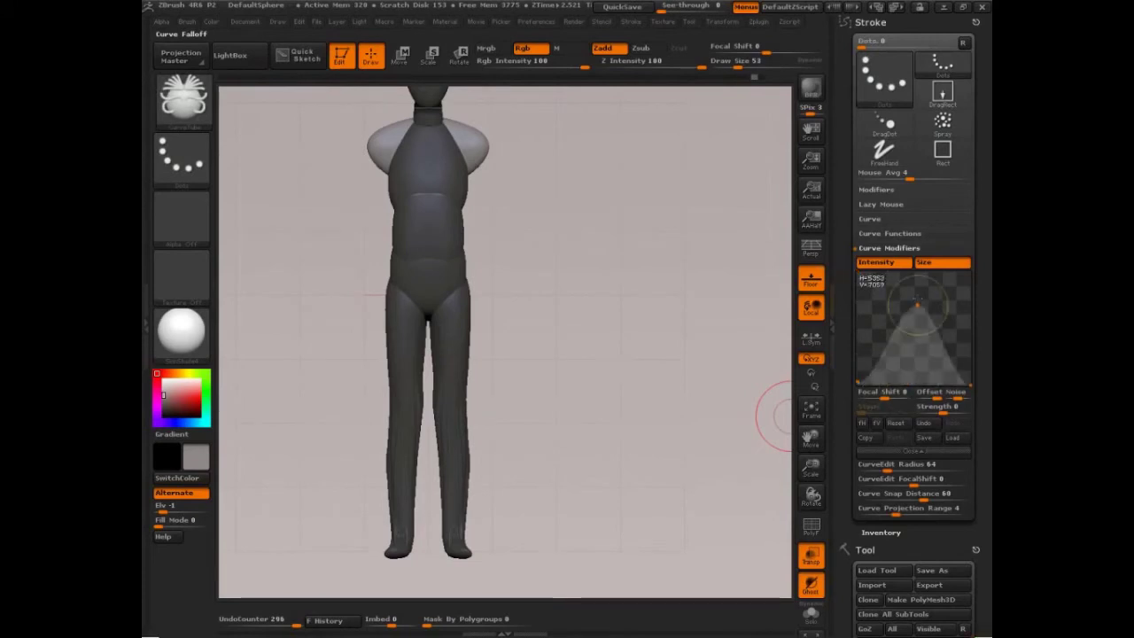
{"action": "left_click_drag", "start_coordinate": [621, 440], "coordinate": [621, 443]}
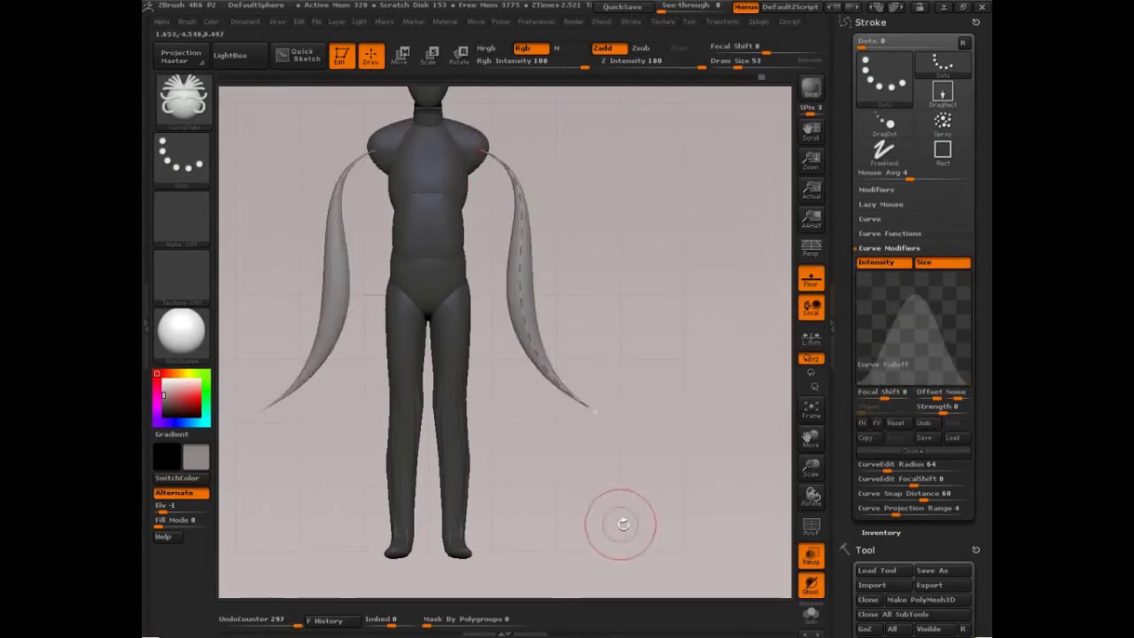
{"action": "left_click_drag", "start_coordinate": [696, 455], "coordinate": [671, 451]}
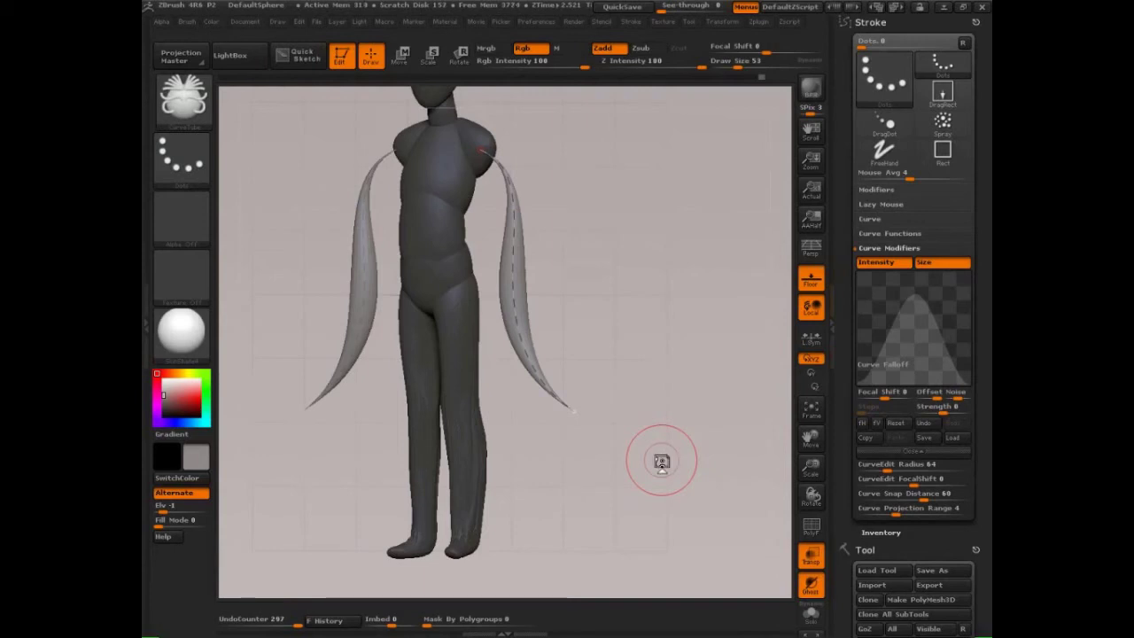
{"action": "key", "text": "ctrl+z"}
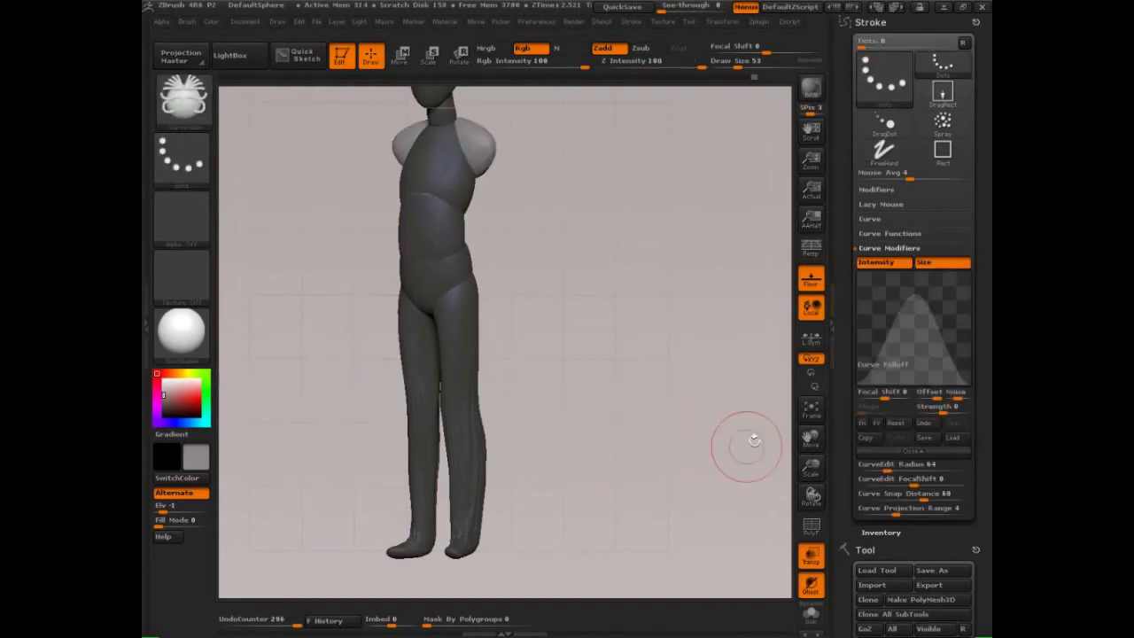
- Reset the Curve Falloff, raise its start to maximum and lower its end slightly, and draw a gently tapering arm from the shoulder
{"action": "left_click", "coordinate": [895, 422]}
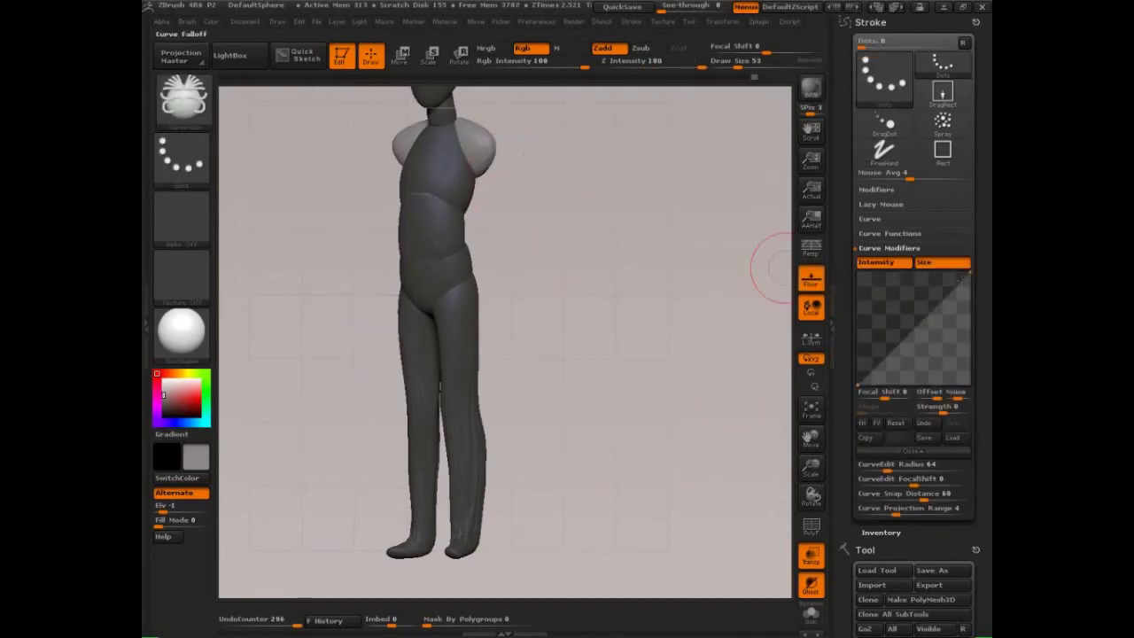
{"action": "left_click_drag", "start_coordinate": [858, 385], "coordinate": [854, 270]}
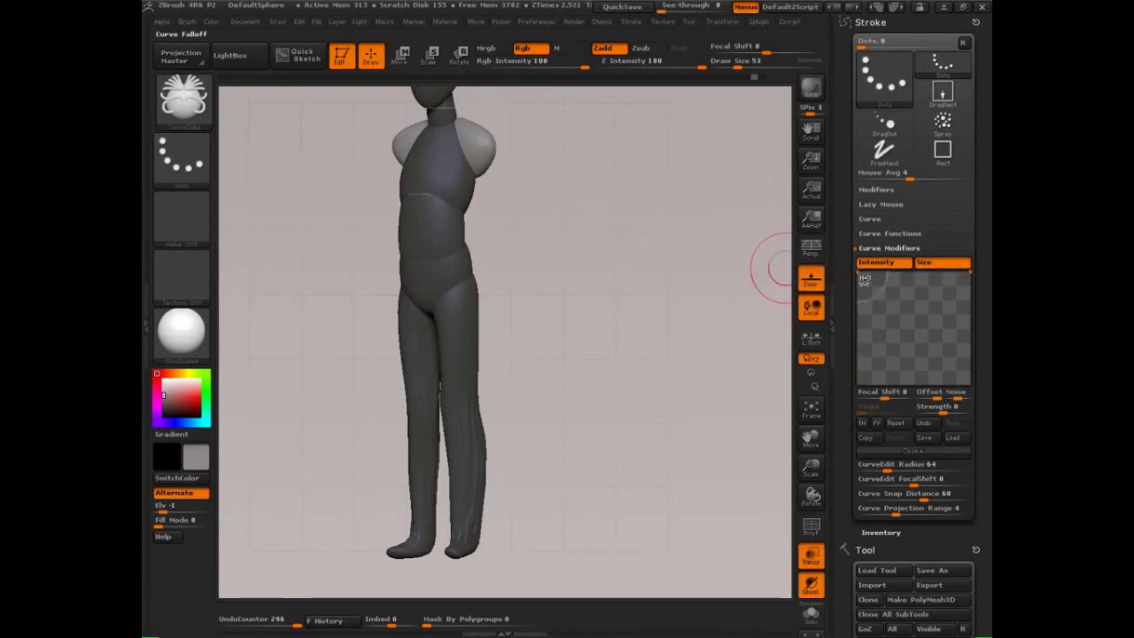
{"action": "left_click_drag", "start_coordinate": [970, 271], "coordinate": [969, 310]}
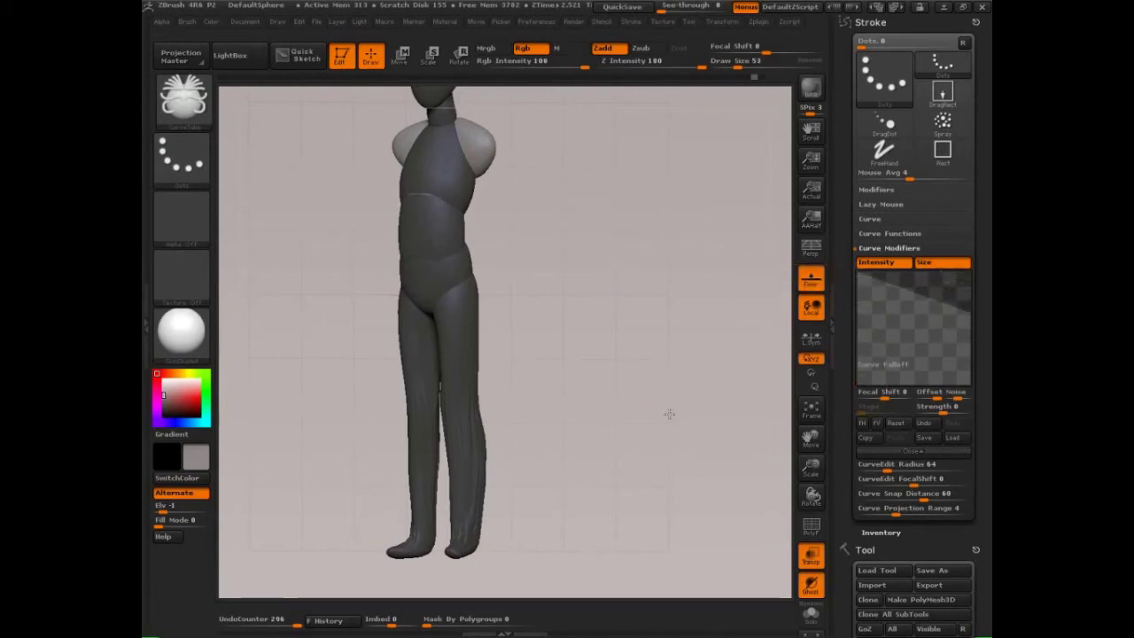
{"action": "left_click_drag", "start_coordinate": [670, 413], "coordinate": [699, 410], "text": "shift"}
{"action": "left_click_drag", "start_coordinate": [488, 165], "coordinate": [532, 410]}
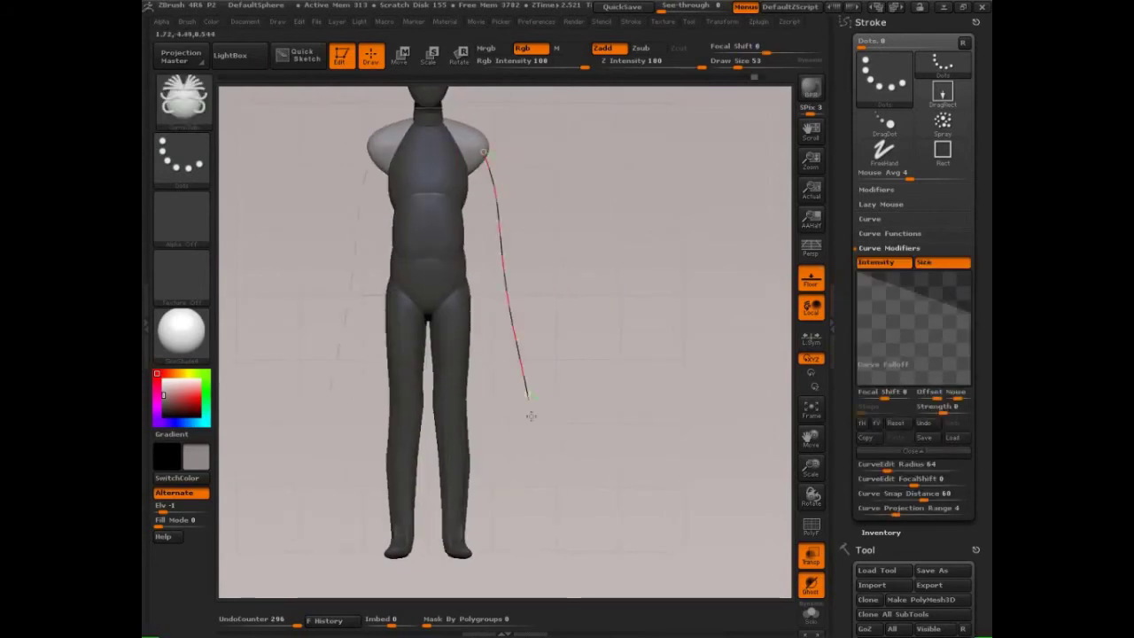
{"action": "mouse_move", "coordinate": [699, 383]}
{"action": "left_mouse_down"}
{"action": "mouse_move", "coordinate": [602, 387]}
{"action": "mouse_move", "coordinate": [711, 372]}
{"action": "left_mouse_up"}
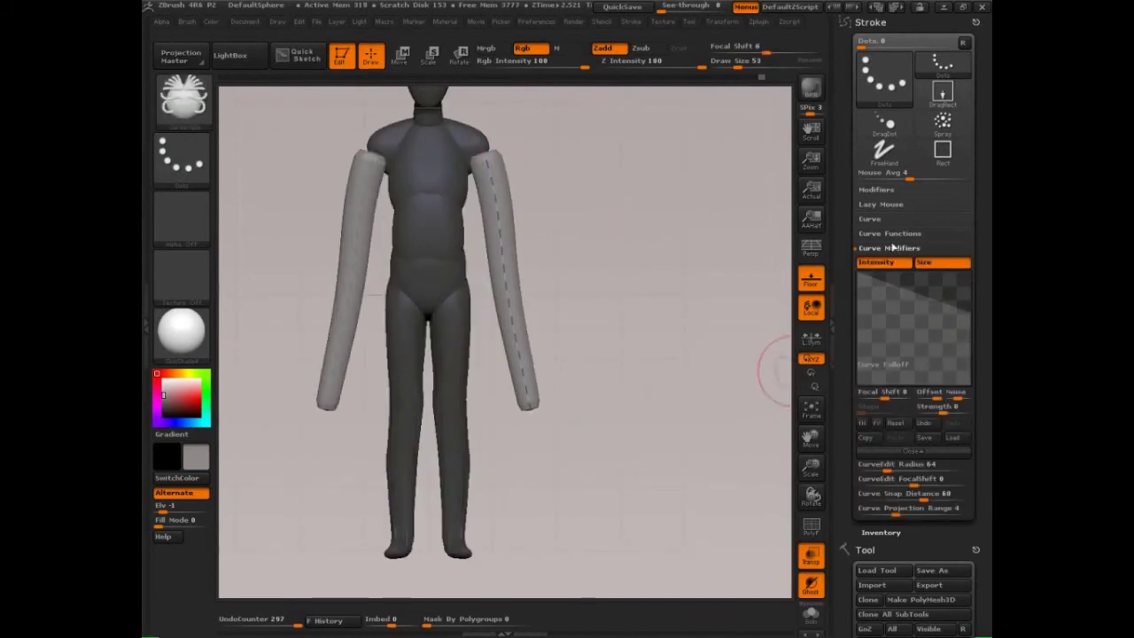
- Undo the freehand arm, turn on AsLine for the curve, and draw a straight tube arm from the shoulder down beside the hip
{"action": "left_click", "coordinate": [874, 223]}
{"action": "key", "text": "ctrl+z"}
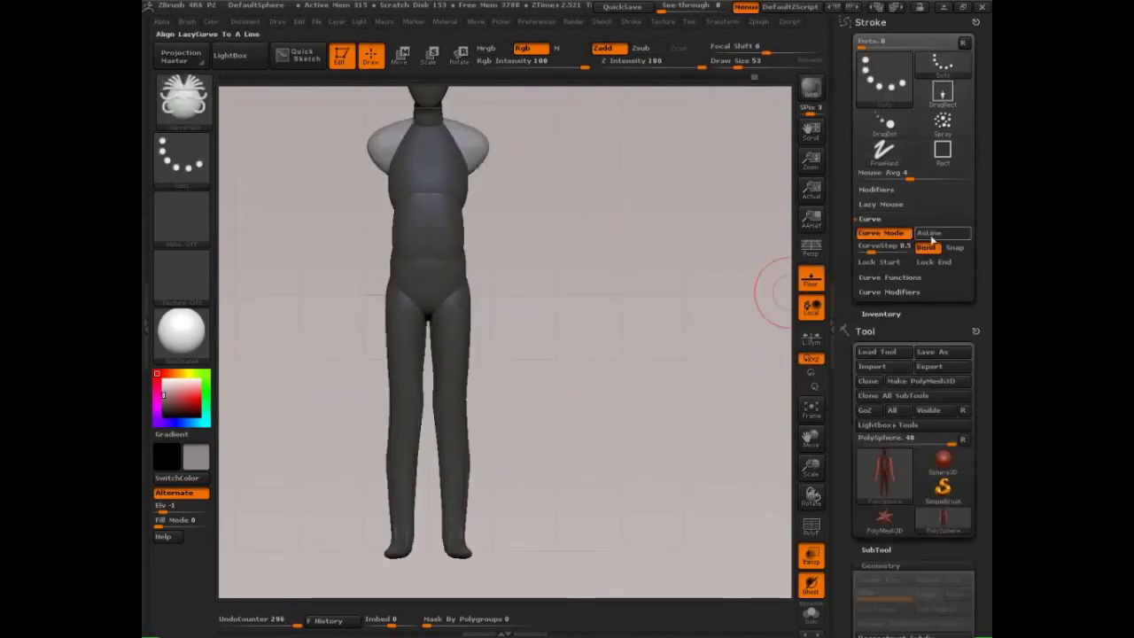
{"action": "left_click", "coordinate": [933, 237]}
{"action": "left_click_drag", "start_coordinate": [620, 345], "coordinate": [667, 395], "text": "alt"}
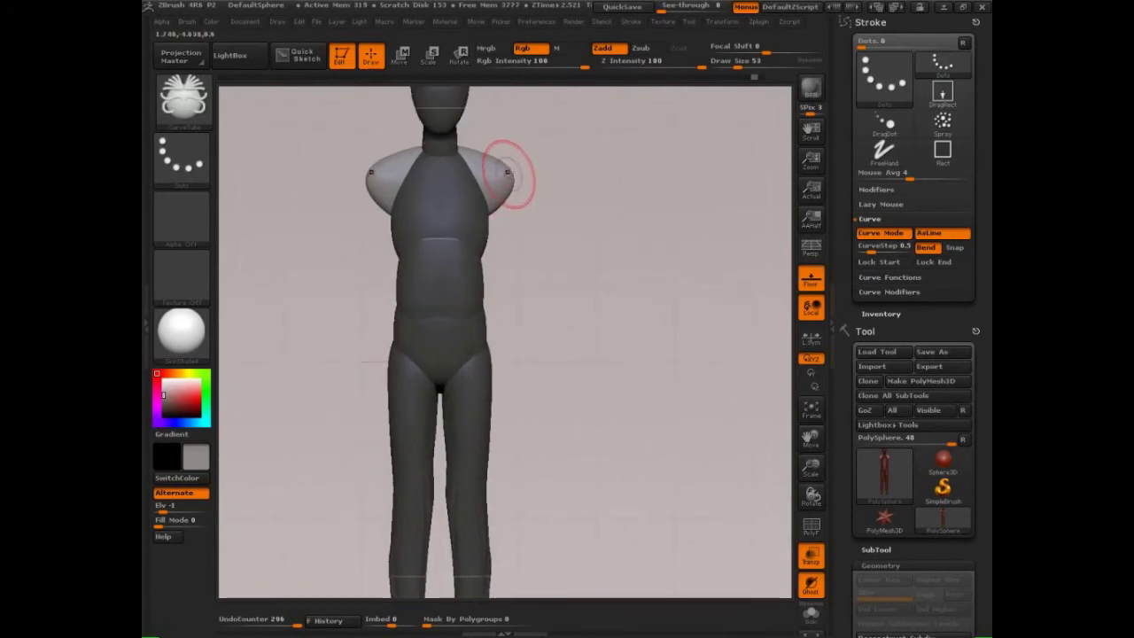
{"action": "left_click_drag", "start_coordinate": [507, 174], "coordinate": [555, 374]}
- Turn off Bend and move the straight arm tube back in side view so it lines up under the shoulder
{"action": "mouse_move", "coordinate": [684, 415]}
{"action": "left_mouse_down", "text": "shift"}
{"action": "mouse_move", "coordinate": [633, 410]}
{"action": "mouse_move", "coordinate": [691, 410]}
{"action": "mouse_move", "coordinate": [674, 419]}
{"action": "left_mouse_up", "text": "shift"}
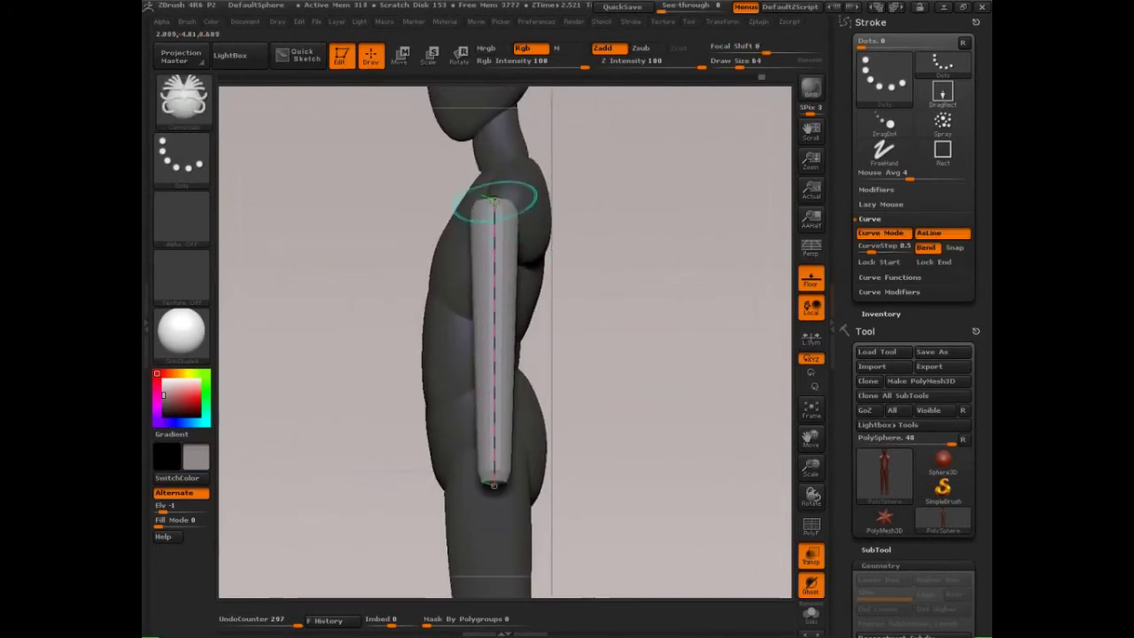
{"action": "mouse_move", "coordinate": [506, 189]}
{"action": "left_mouse_down"}
{"action": "mouse_move", "coordinate": [523, 202]}
{"action": "mouse_move", "coordinate": [534, 248]}
{"action": "mouse_move", "coordinate": [543, 468]}
{"action": "mouse_move", "coordinate": [632, 263]}
{"action": "mouse_move", "coordinate": [408, 381]}
{"action": "mouse_move", "coordinate": [724, 333]}
{"action": "left_mouse_up"}
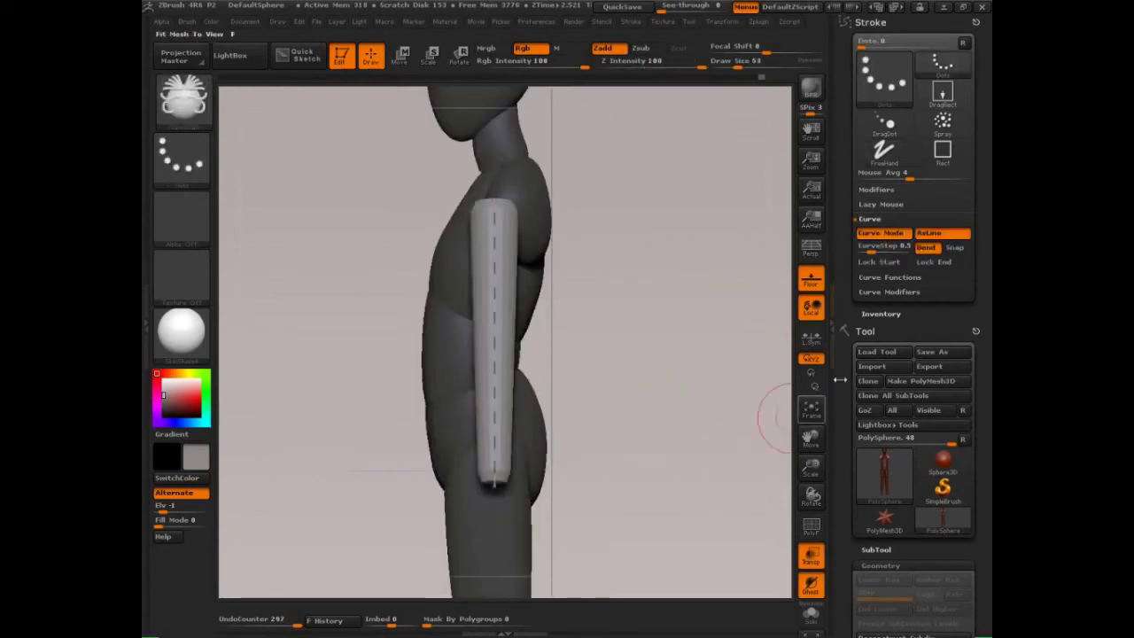
{"action": "mouse_move", "coordinate": [494, 202]}
{"action": "left_mouse_down"}
{"action": "mouse_move", "coordinate": [529, 203]}
{"action": "mouse_move", "coordinate": [516, 203]}
{"action": "left_mouse_up"}
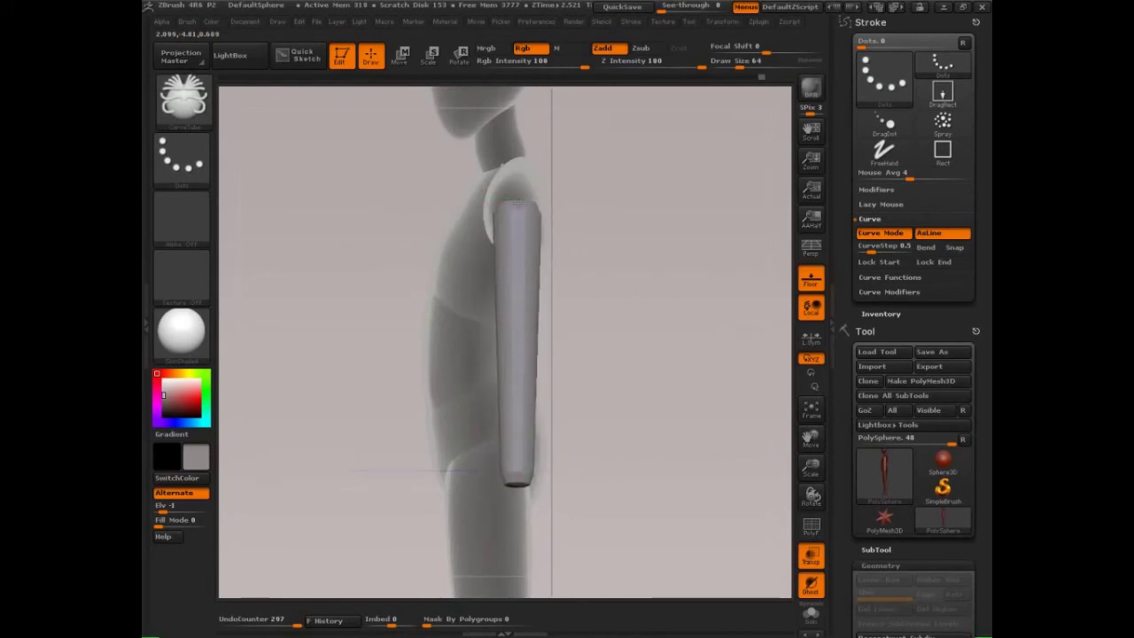
{"action": "left_click", "coordinate": [515, 411]}
{"action": "mouse_move", "coordinate": [514, 411]}
{"action": "left_mouse_down"}
{"action": "mouse_move", "coordinate": [484, 411]}
{"action": "mouse_move", "coordinate": [521, 412]}
{"action": "mouse_move", "coordinate": [520, 379]}
{"action": "left_mouse_up"}
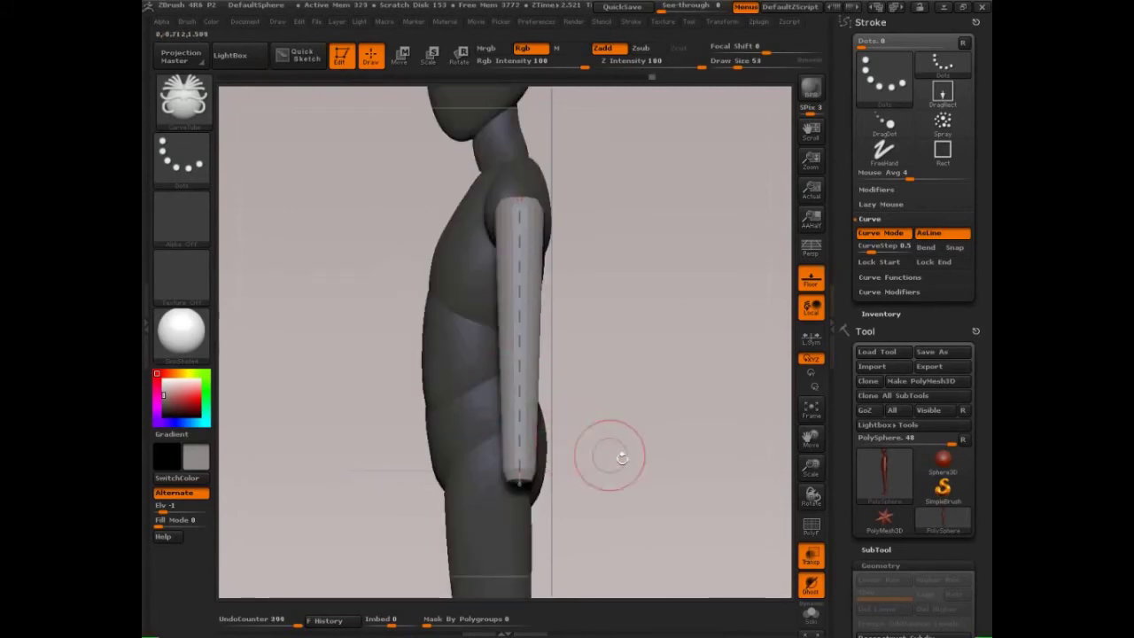
{"action": "key", "text": "ctrl"}
{"action": "key", "text": "ctrl+shift"}
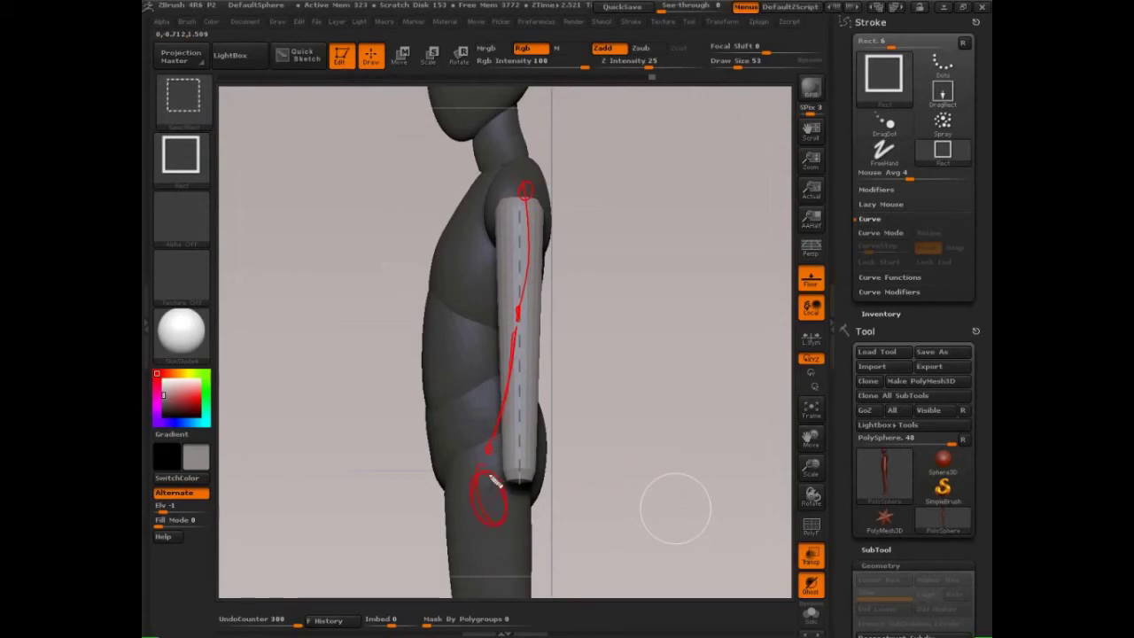
{"action": "left_click_drag", "start_coordinate": [562, 176], "coordinate": [604, 324]}
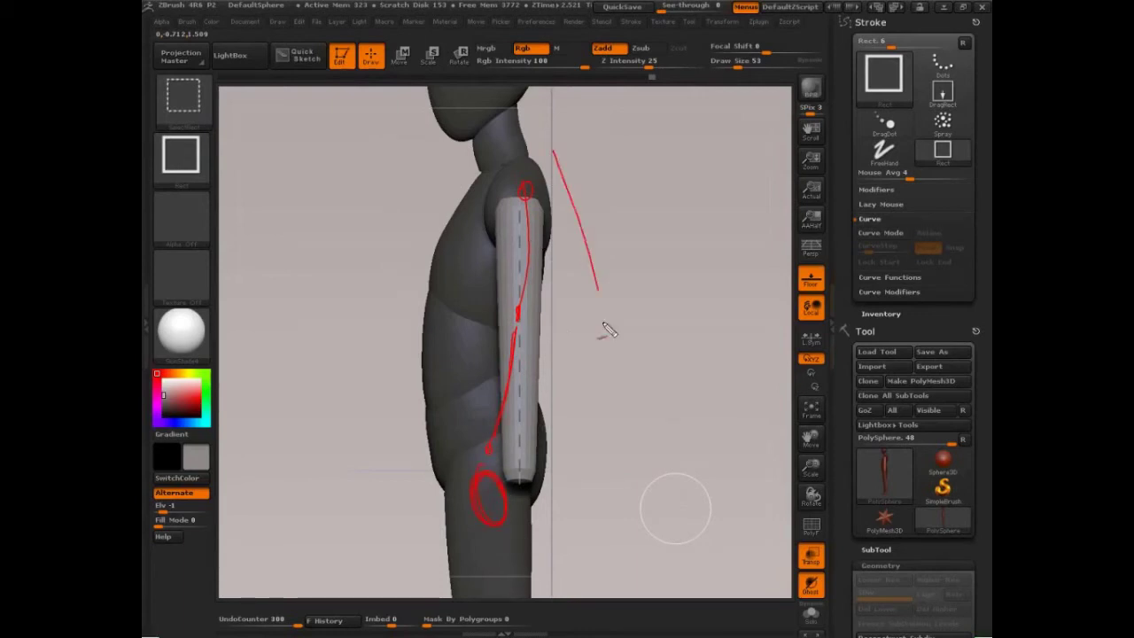
{"action": "mouse_move", "coordinate": [617, 364]}
{"action": "left_mouse_down"}
{"action": "mouse_move", "coordinate": [552, 532]}
{"action": "mouse_move", "coordinate": [603, 577]}
{"action": "mouse_move", "coordinate": [588, 564]}
{"action": "left_mouse_up"}
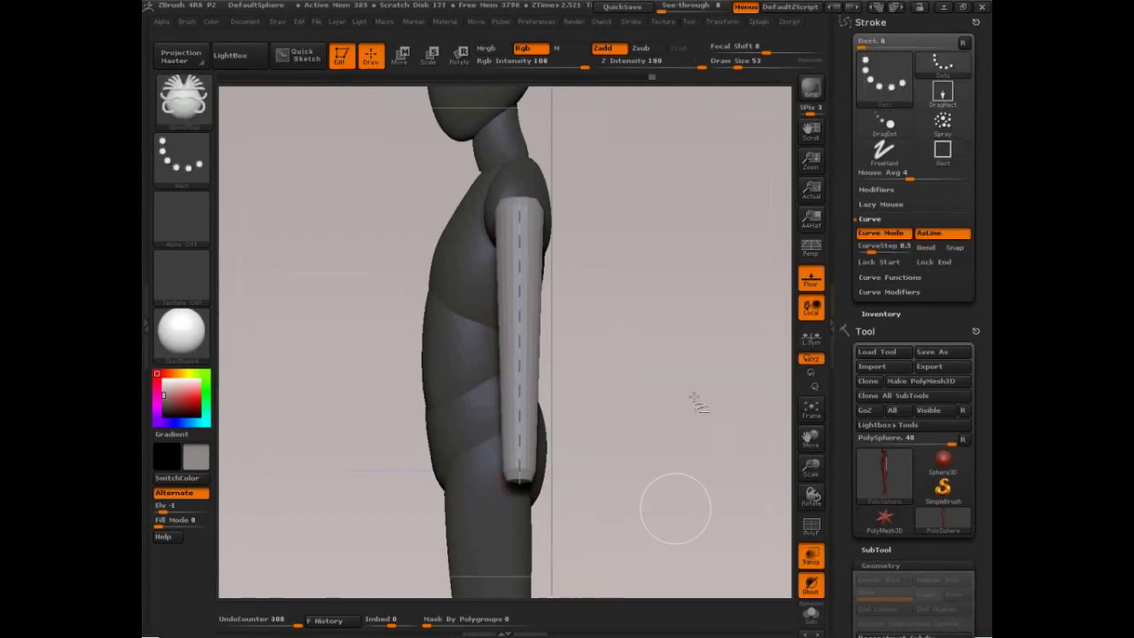
{"action": "left_click_drag", "start_coordinate": [662, 363], "coordinate": [664, 329], "text": "alt"}
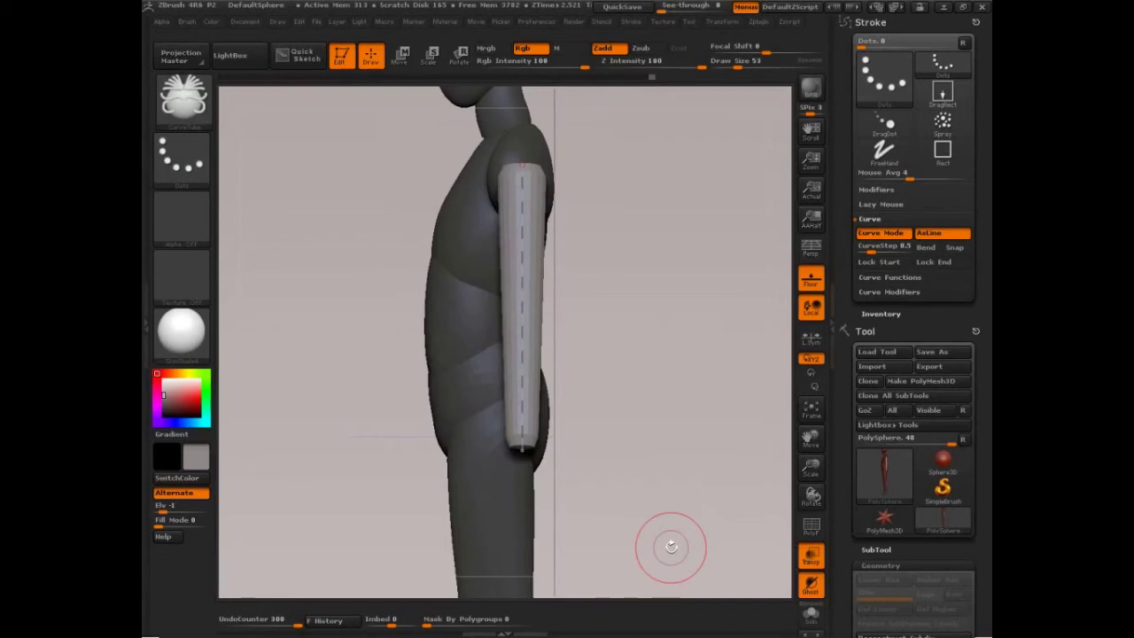
{"action": "key", "text": "ctrl+shift"}
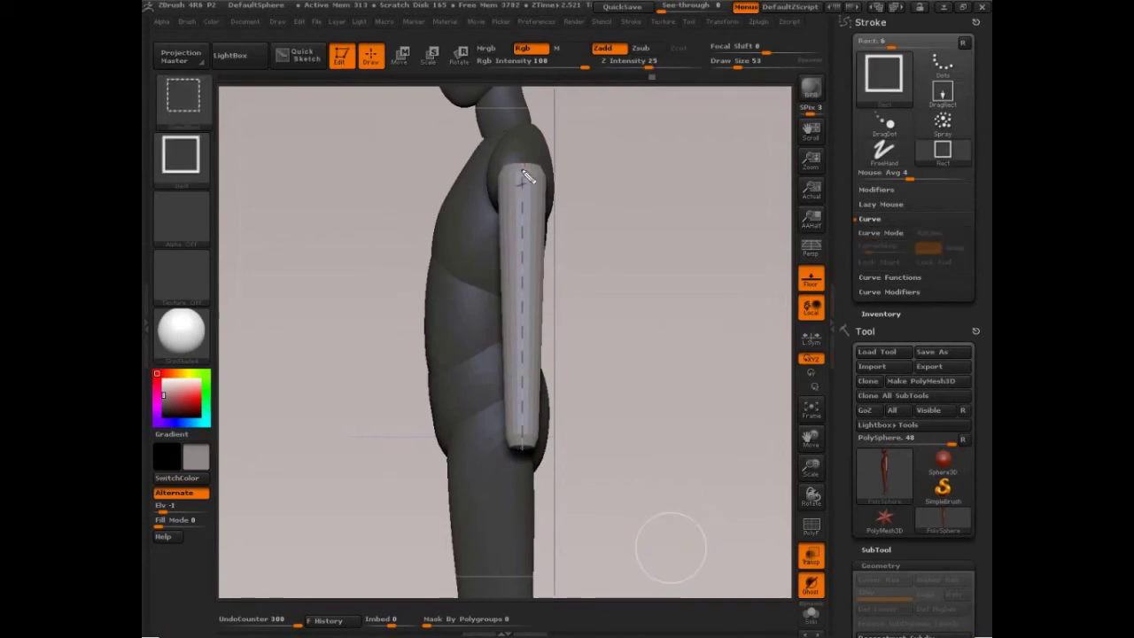
{"action": "left_click_drag", "start_coordinate": [524, 173], "coordinate": [521, 485]}
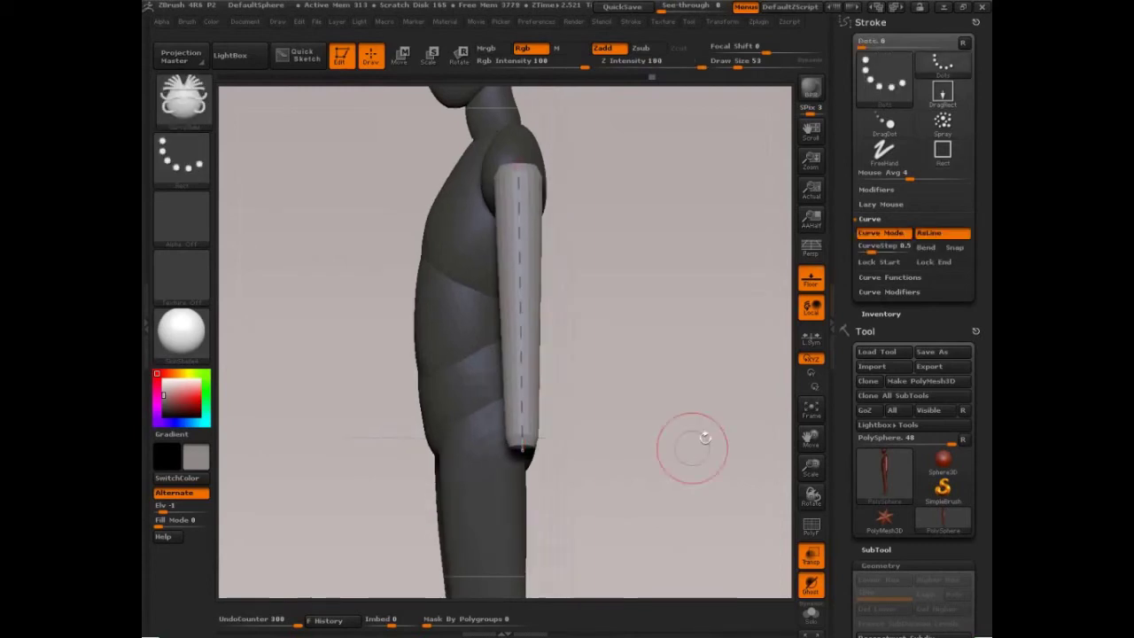
- Delete the curve from the straight arm tube, keeping the tube's geometry
{"action": "left_click", "coordinate": [890, 277]}
{"action": "left_click_drag", "start_coordinate": [720, 439], "coordinate": [740, 420]}
{"action": "left_click", "coordinate": [884, 249]}
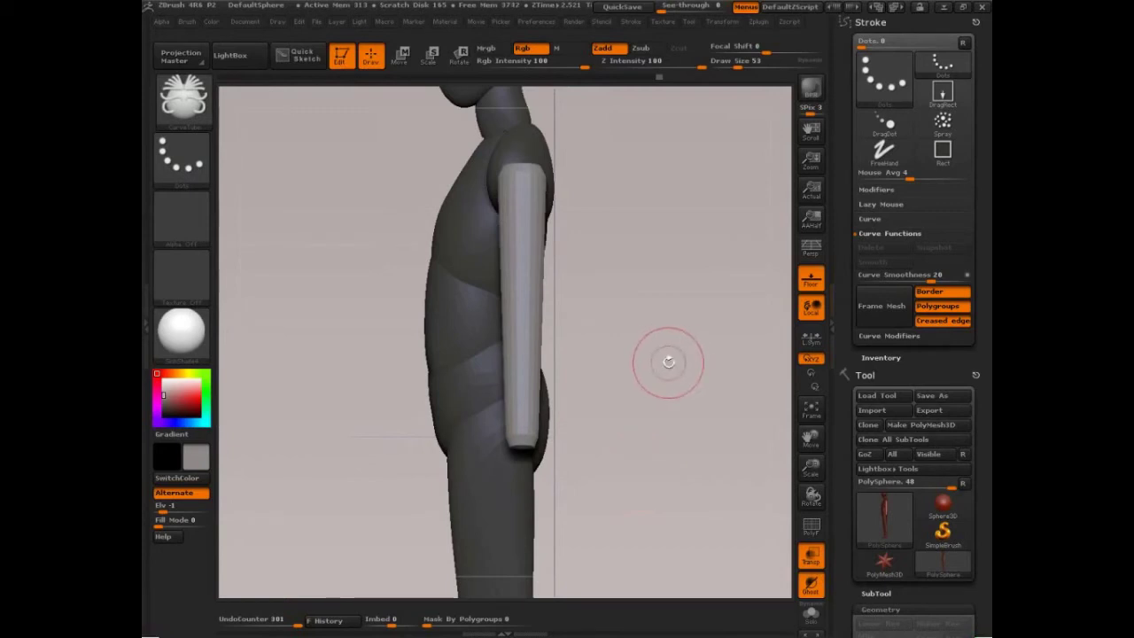
- Switch to the Move brush and enlarge its draw size to cover about half of the arm
{"action": "key", "text": "s"}
{"action": "left_click_drag", "start_coordinate": [673, 363], "coordinate": [676, 363]}
{"action": "key", "text": "b"}
{"action": "key", "text": "m"}
{"action": "key", "text": "v"}
{"action": "left_click_drag", "start_coordinate": [675, 412], "coordinate": [666, 387]}
{"action": "key", "text": "s"}
{"action": "left_click_drag", "start_coordinate": [552, 349], "coordinate": [636, 352]}
{"action": "key", "text": "s"}
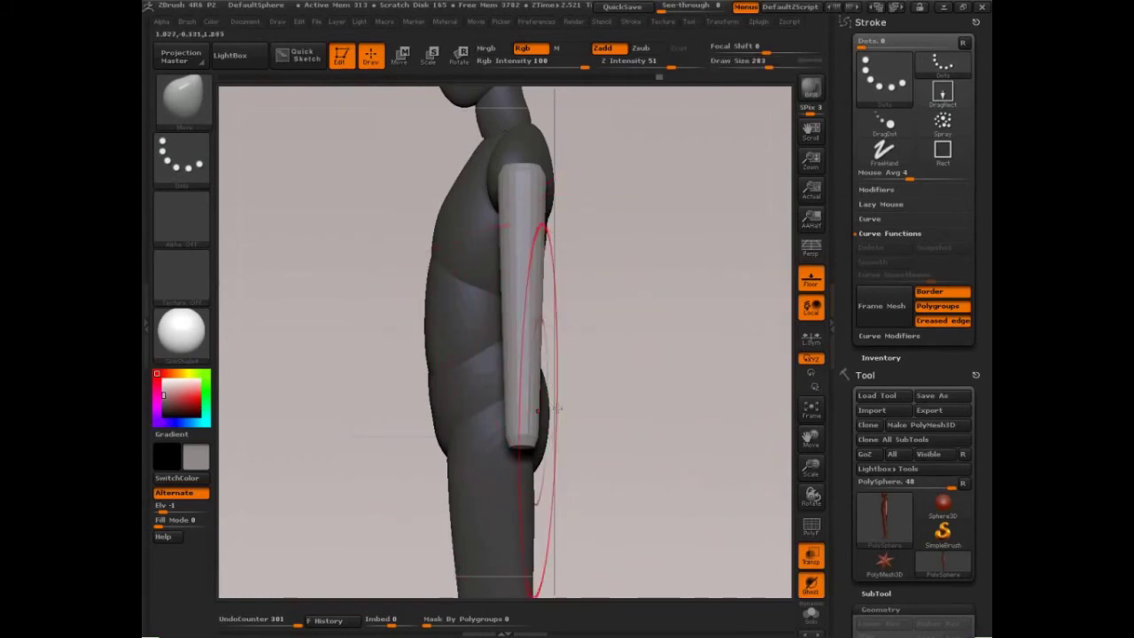
{"action": "key", "text": "ctrl+shift"}
{"action": "left_click_drag", "start_coordinate": [522, 179], "coordinate": [501, 353], "text": "ctrl+shift"}
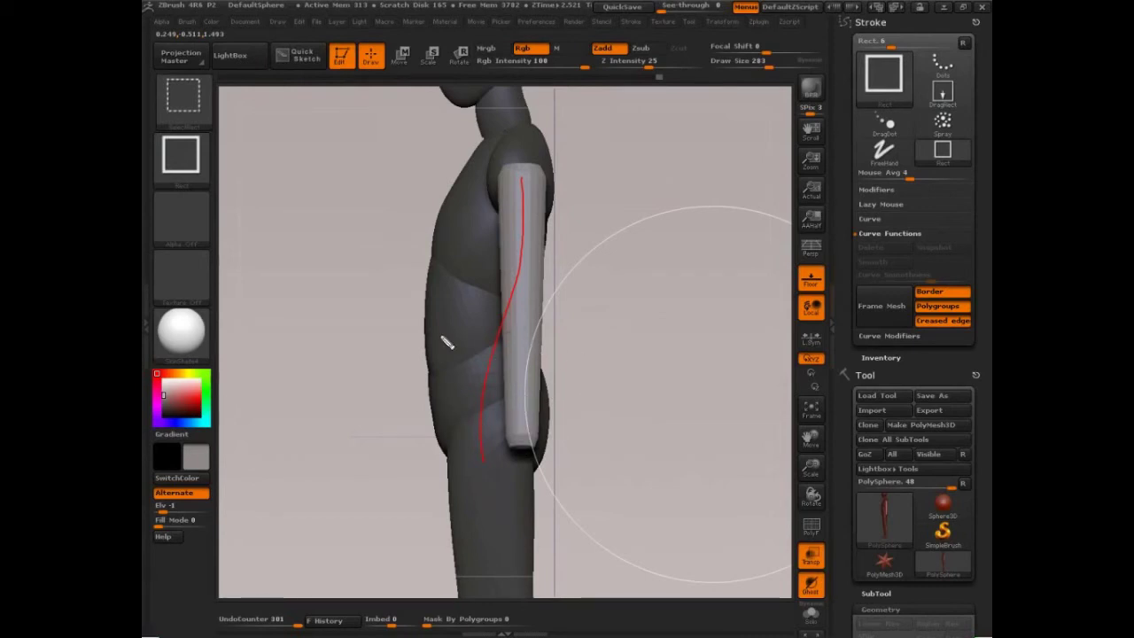
{"action": "mouse_move", "coordinate": [447, 343]}
{"action": "left_mouse_down", "text": "ctrl+shift"}
{"action": "mouse_move", "coordinate": [575, 372]}
{"action": "mouse_move", "coordinate": [597, 342]}
{"action": "mouse_move", "coordinate": [603, 464]}
{"action": "mouse_move", "coordinate": [475, 541]}
{"action": "mouse_move", "coordinate": [403, 333]}
{"action": "left_mouse_up", "text": "ctrl+shift"}
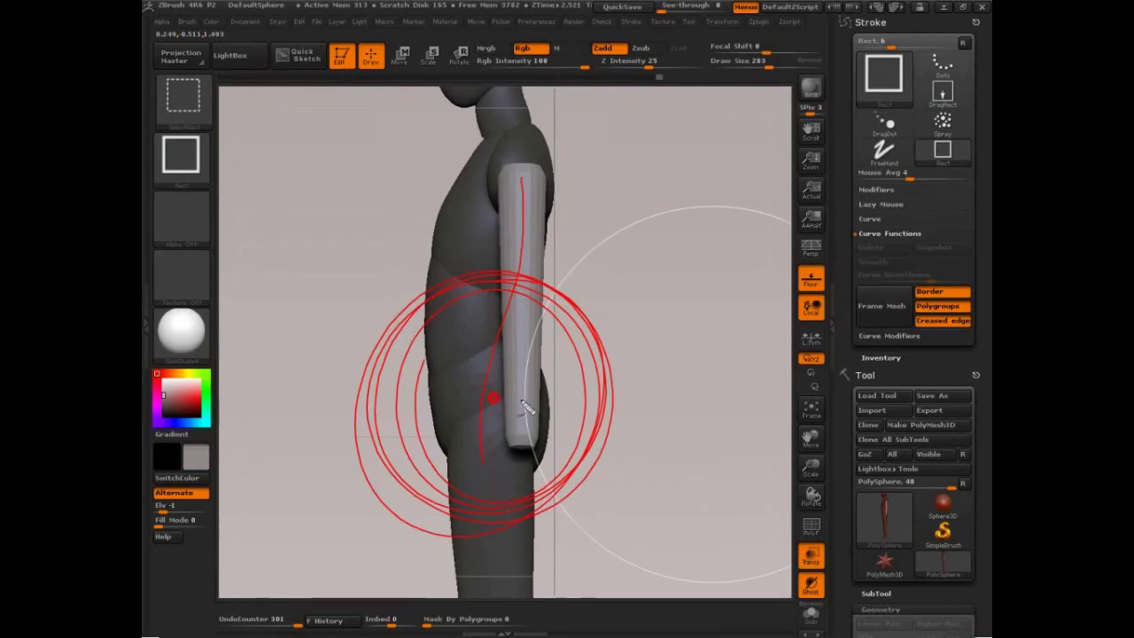
{"action": "left_click_drag", "start_coordinate": [529, 403], "coordinate": [325, 414]}
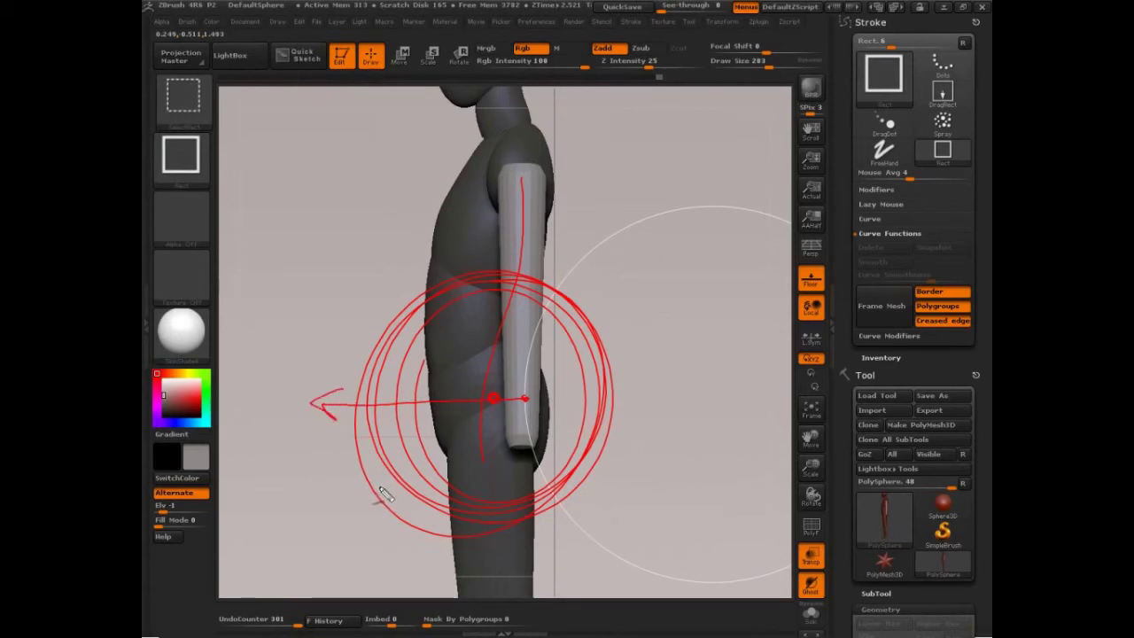
{"action": "key", "text": "Escape"}
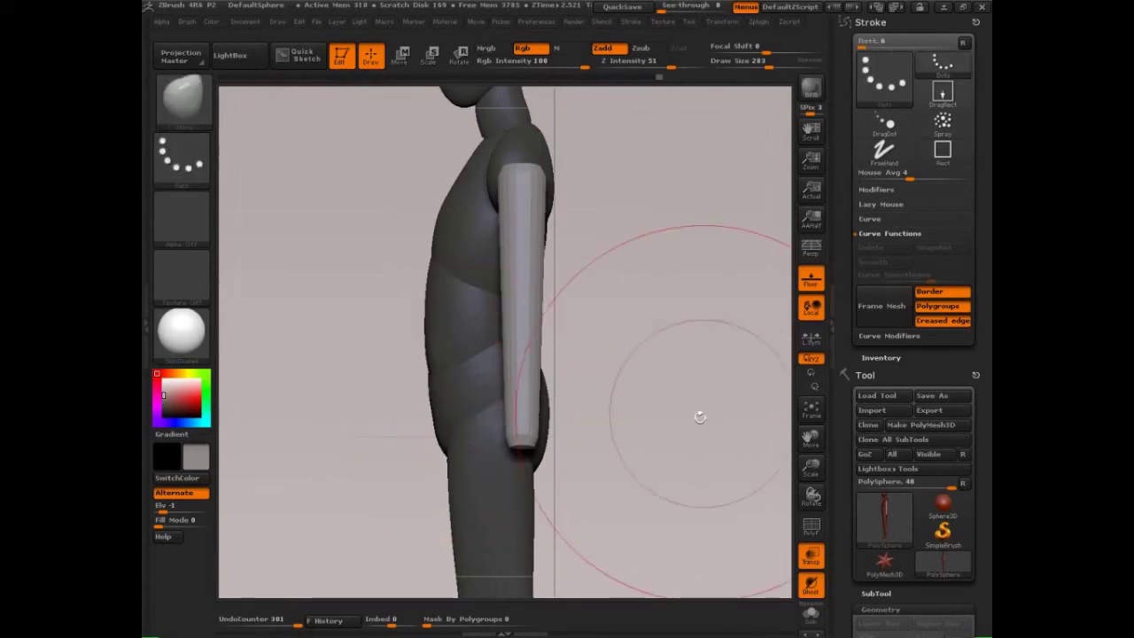
- Bend the forearm forward in side view with the Move brush, shifting the elbow slightly and bringing the wrist in front of the hip
{"action": "left_click_drag", "start_coordinate": [523, 402], "coordinate": [498, 402]}
{"action": "key", "text": "ctrl+z"}
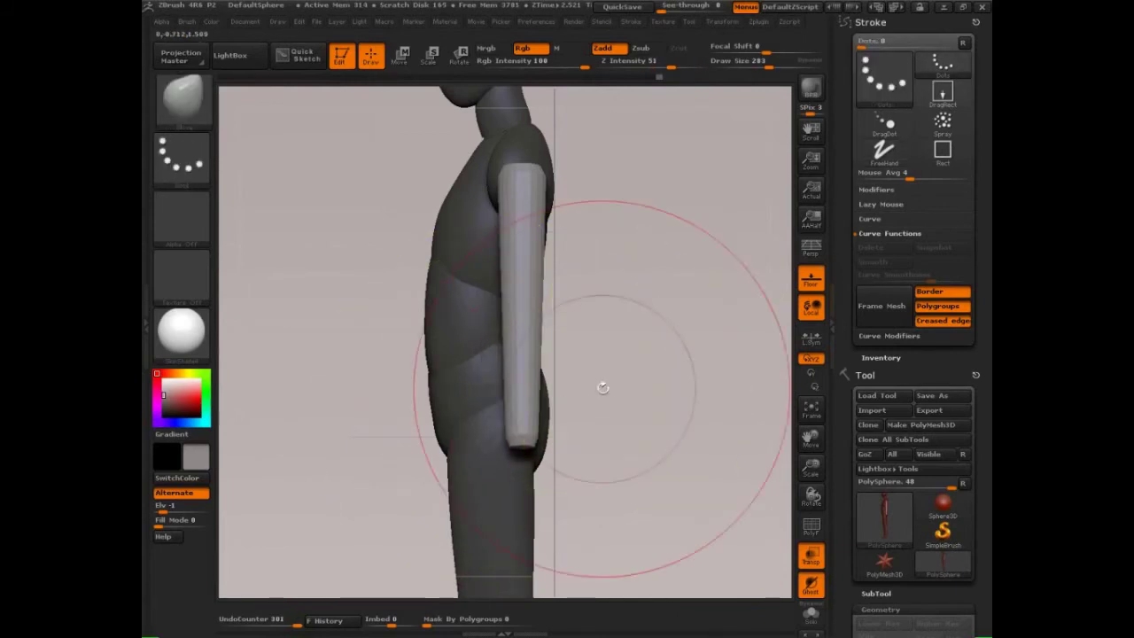
{"action": "left_click_drag", "start_coordinate": [522, 408], "coordinate": [484, 403]}
{"action": "left_click_drag", "start_coordinate": [529, 307], "coordinate": [521, 312]}
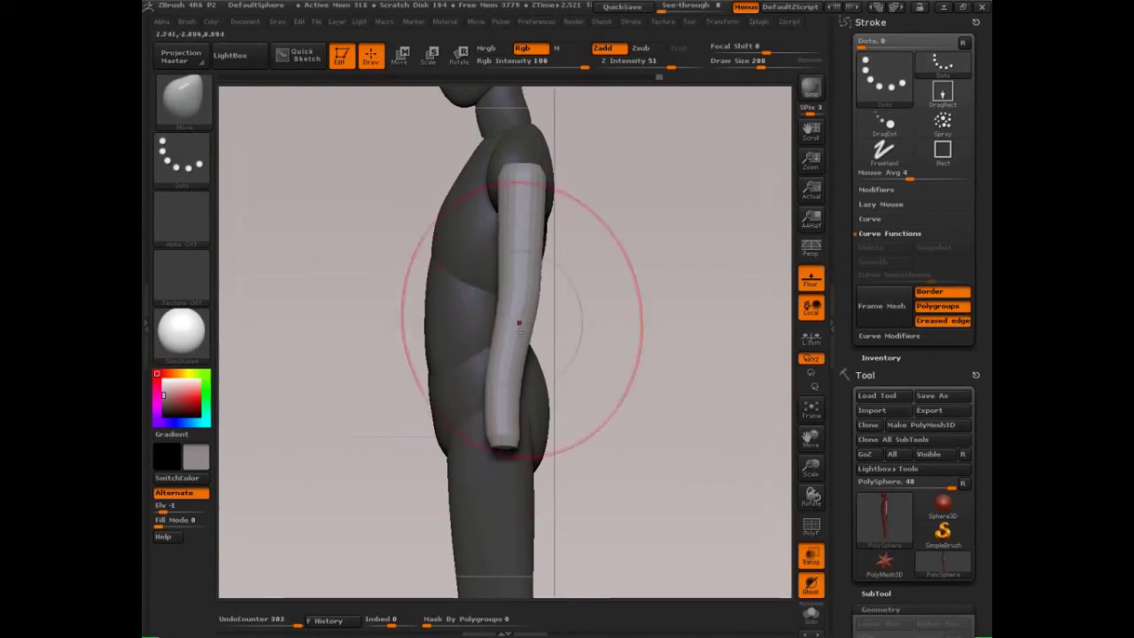
{"action": "left_click_drag", "start_coordinate": [501, 420], "coordinate": [490, 427]}
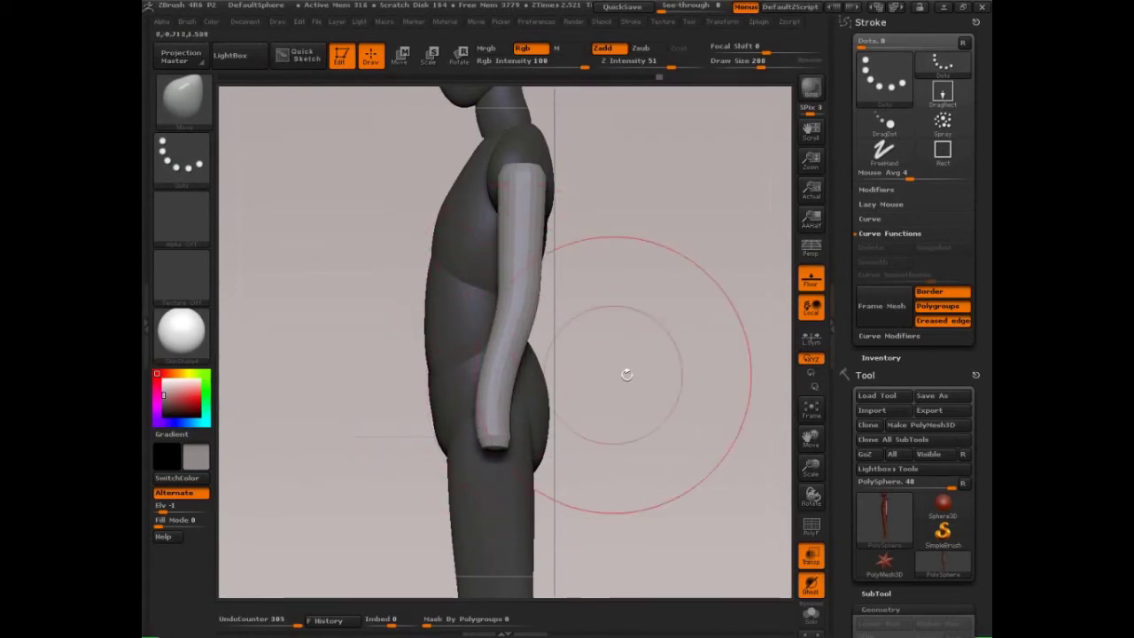
- Adjust the brush size in front view and push the elbow and upper arm inward toward the torso
{"action": "left_click_drag", "start_coordinate": [622, 372], "coordinate": [700, 372]}
{"action": "key", "text": "s"}
{"action": "left_click_drag", "start_coordinate": [464, 320], "coordinate": [448, 313]}
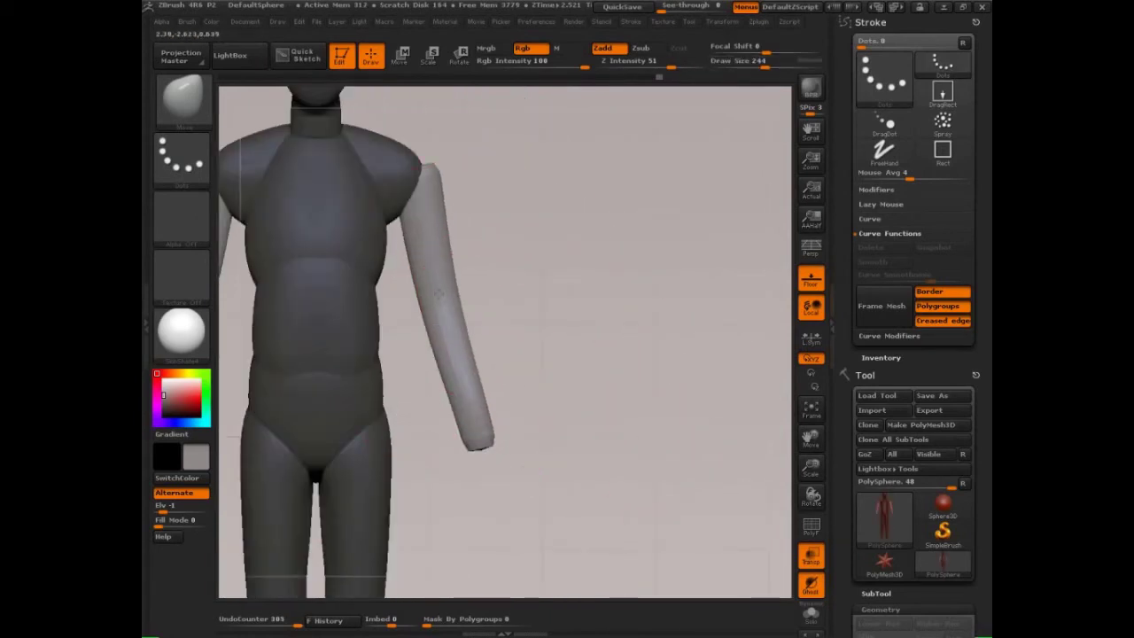
{"action": "left_click_drag", "start_coordinate": [451, 230], "coordinate": [438, 233]}
{"action": "mouse_move", "coordinate": [409, 160]}
{"action": "left_mouse_down", "text": "ctrl+shift"}
{"action": "mouse_move", "coordinate": [476, 456]}
{"action": "mouse_move", "coordinate": [447, 517]}
{"action": "left_mouse_up", "text": "ctrl+shift"}
{"action": "mouse_move", "coordinate": [475, 140]}
{"action": "left_mouse_down", "text": "ctrl+shift"}
{"action": "mouse_move", "coordinate": [481, 303]}
{"action": "mouse_move", "coordinate": [532, 431]}
{"action": "mouse_move", "coordinate": [500, 513]}
{"action": "left_mouse_up", "text": "ctrl+shift"}
{"action": "key", "text": "Escape"}
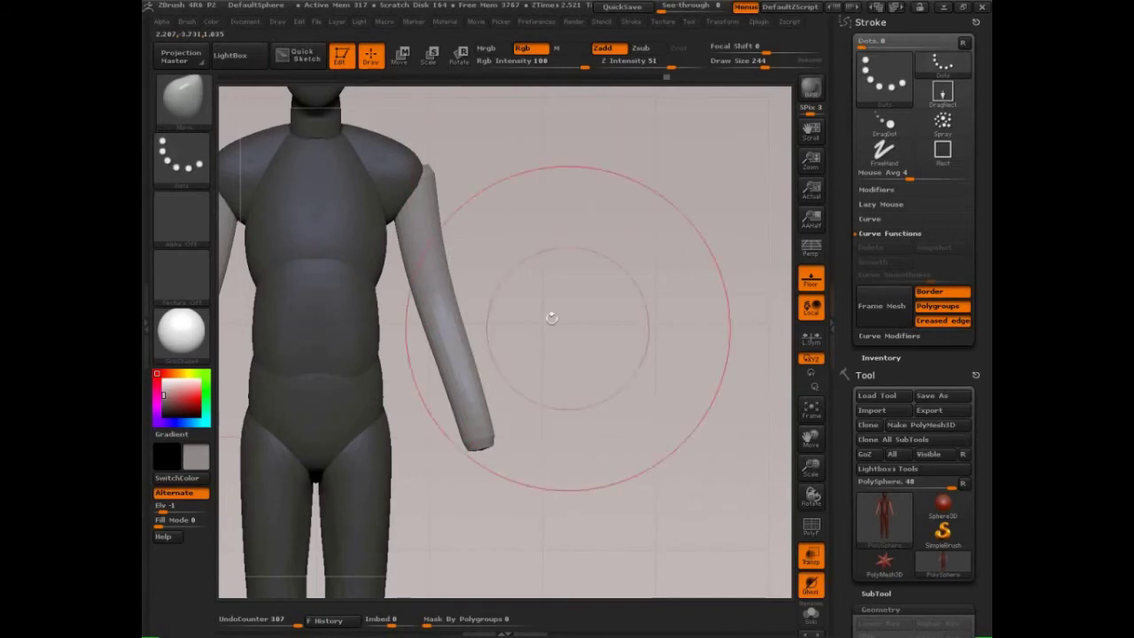
- Nudge the elbows further inward in front view and refine the bend of the arms from the back
{"action": "left_click_drag", "start_coordinate": [462, 303], "coordinate": [448, 310]}
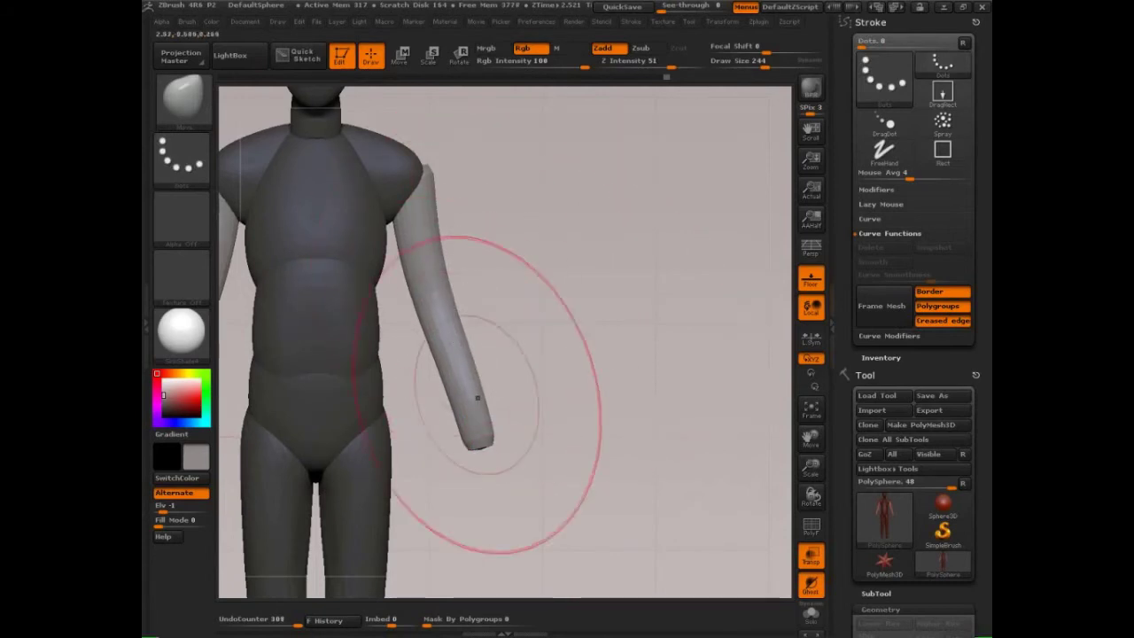
{"action": "left_click_drag", "start_coordinate": [477, 394], "coordinate": [470, 413]}
{"action": "key", "text": "ctrl+z"}
{"action": "key", "text": "ctrl+z"}
{"action": "key", "text": "ctrl+z"}
{"action": "key", "text": "ctrl+z"}
{"action": "key", "text": "ctrl+z"}
{"action": "key", "text": "ctrl+z"}
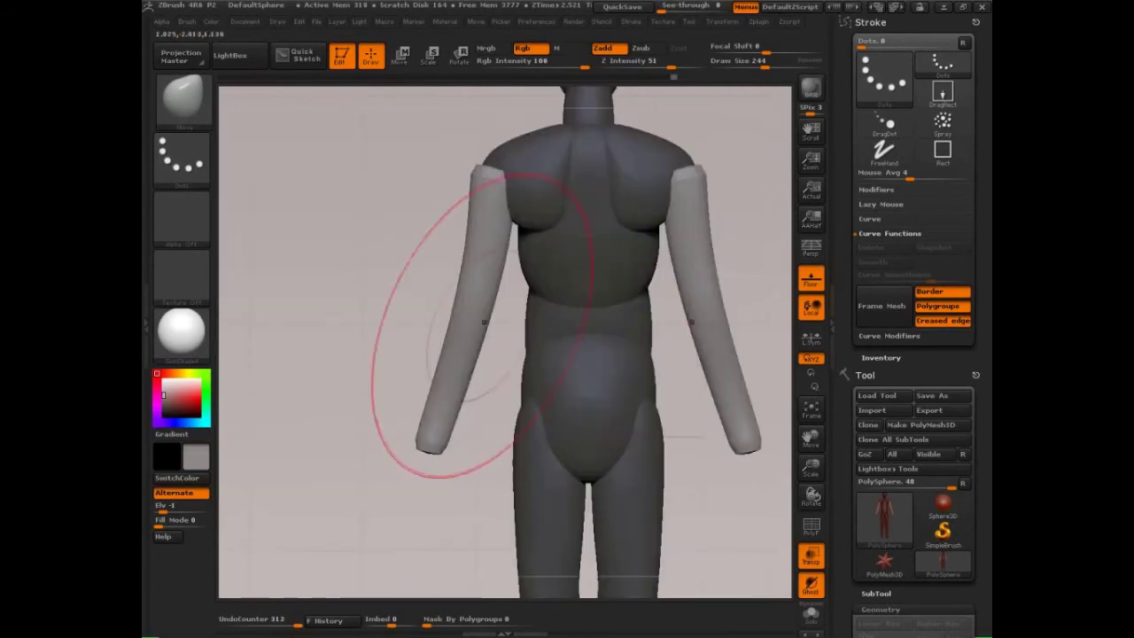
- Reduce the draw size and tuck the upper ends of the arms into the shoulders from the back
{"action": "key", "text": "bracketleft"}
{"action": "key", "text": "bracketleft"}
{"action": "key", "text": "bracketleft"}
{"action": "key", "text": "s"}
{"action": "left_click_drag", "start_coordinate": [493, 205], "coordinate": [493, 205]}
{"action": "left_click_drag", "start_coordinate": [408, 237], "coordinate": [315, 234], "text": "shift"}
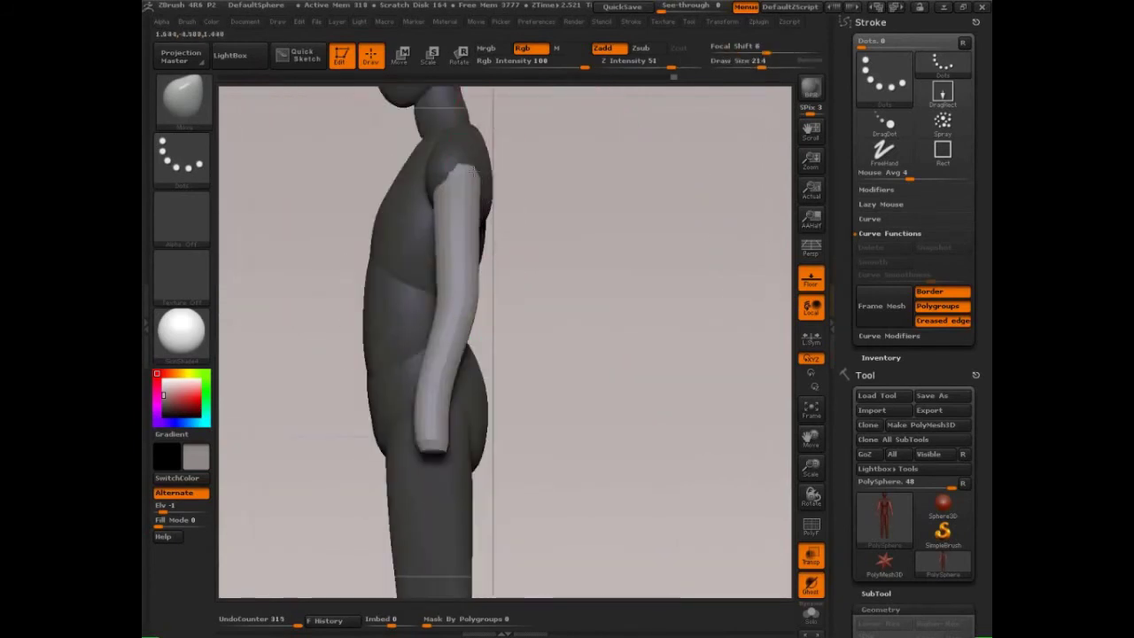
- Refine the arm in side view, shifting its upper end back and moving the elbow and wrist slightly forward
{"action": "left_click_drag", "start_coordinate": [464, 204], "coordinate": [472, 203]}
{"action": "key", "text": "bracketright"}
{"action": "left_click_drag", "start_coordinate": [463, 301], "coordinate": [456, 309]}
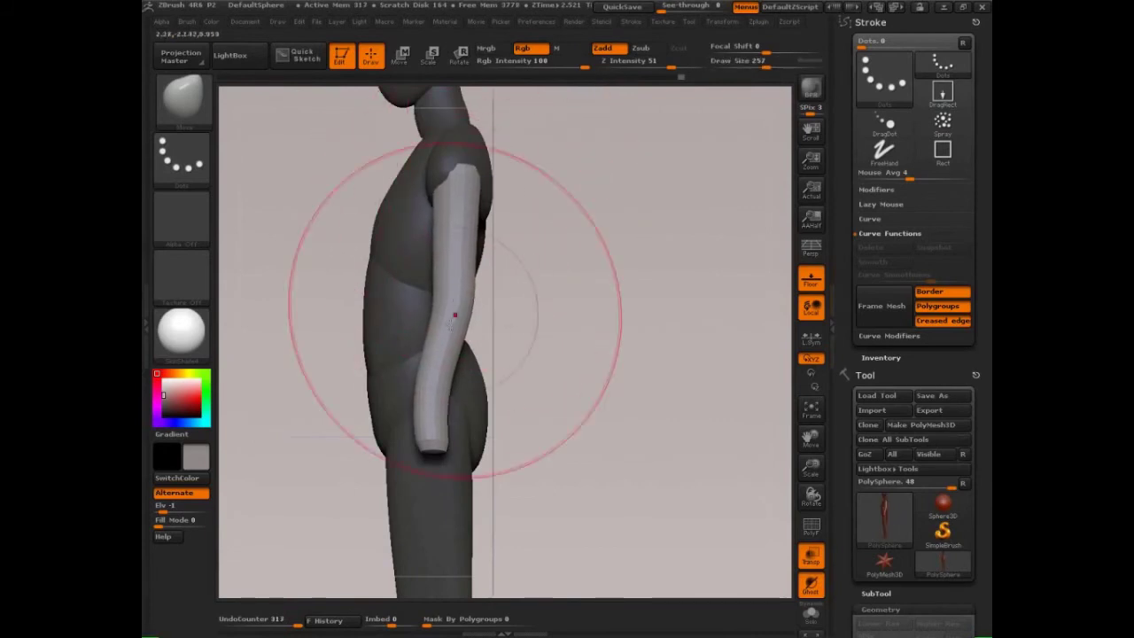
{"action": "key", "text": "s"}
{"action": "left_click_drag", "start_coordinate": [440, 422], "coordinate": [427, 423]}
{"action": "left_click_drag", "start_coordinate": [430, 438], "coordinate": [421, 444]}
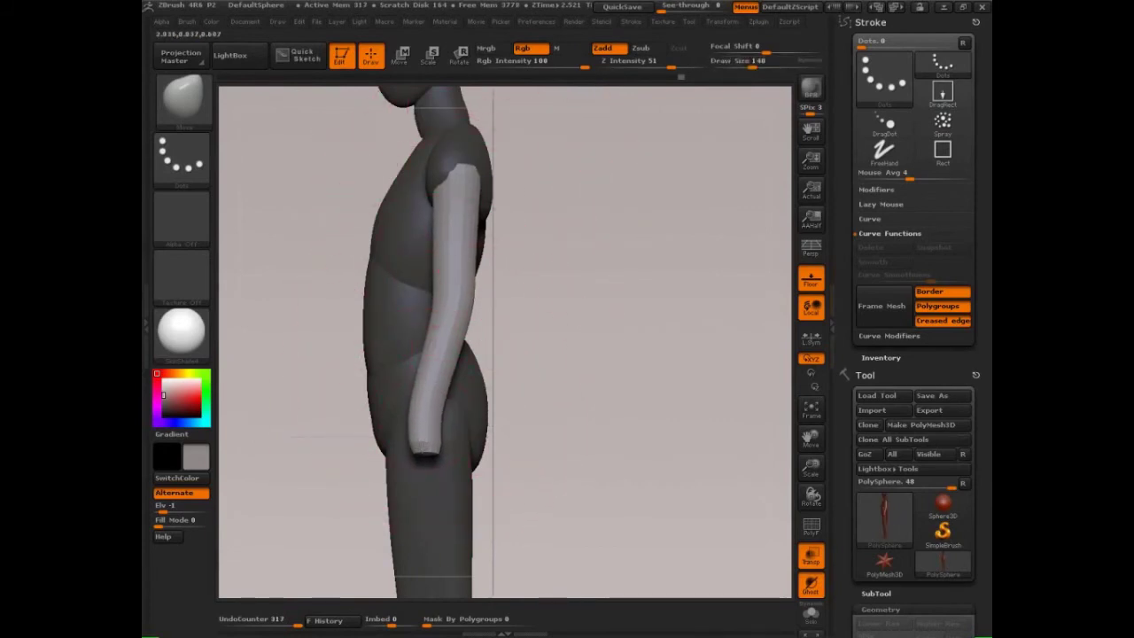
- Lengthen the arms by pulling the wrists farther down beside the thighs, adjusting the draw size as needed
{"action": "mouse_move", "coordinate": [544, 359]}
{"action": "left_mouse_down"}
{"action": "mouse_move", "coordinate": [592, 349]}
{"action": "mouse_move", "coordinate": [551, 395]}
{"action": "left_mouse_up"}
{"action": "key", "text": "s"}
{"action": "mouse_move", "coordinate": [525, 460]}
{"action": "left_mouse_down"}
{"action": "mouse_move", "coordinate": [478, 440]}
{"action": "mouse_move", "coordinate": [466, 519]}
{"action": "left_mouse_up"}
{"action": "key", "text": "s"}
{"action": "left_click_drag", "start_coordinate": [517, 460], "coordinate": [563, 474]}
{"action": "mouse_move", "coordinate": [550, 408]}
{"action": "left_mouse_down"}
{"action": "mouse_move", "coordinate": [538, 410]}
{"action": "mouse_move", "coordinate": [554, 411]}
{"action": "left_mouse_up"}
{"action": "key", "text": "s"}
{"action": "left_click_drag", "start_coordinate": [551, 413], "coordinate": [549, 424]}
- Refine the arms' front contour by pushing the elbows inward and the forearms and wrists slightly outward
{"action": "key", "text": "ctrl+shift+z"}
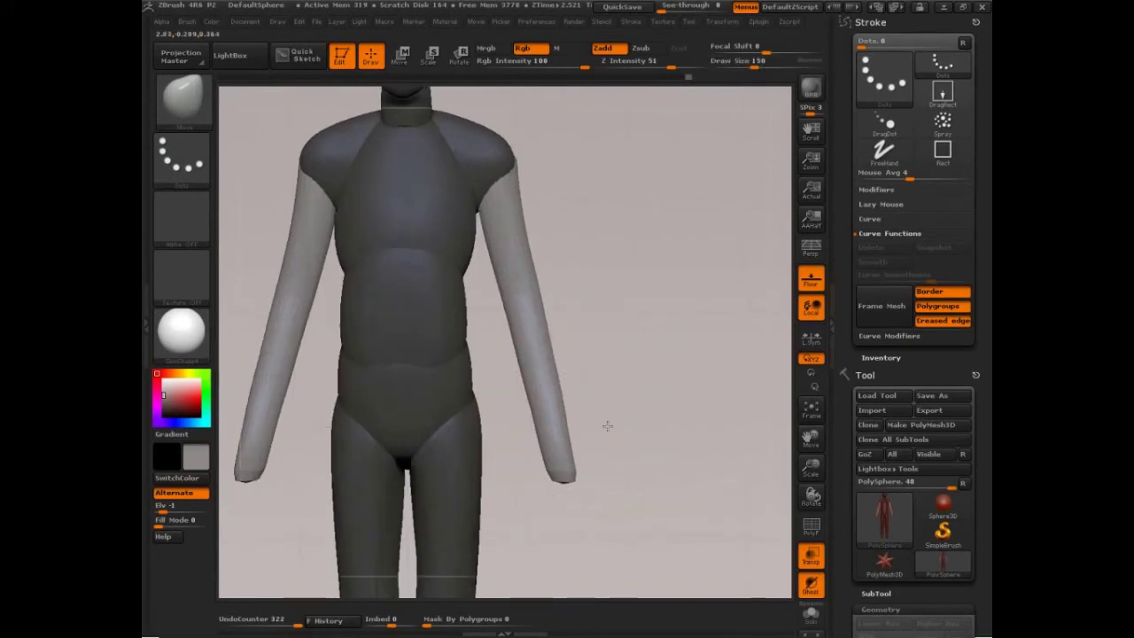
{"action": "key", "text": "ctrl+shift+z"}
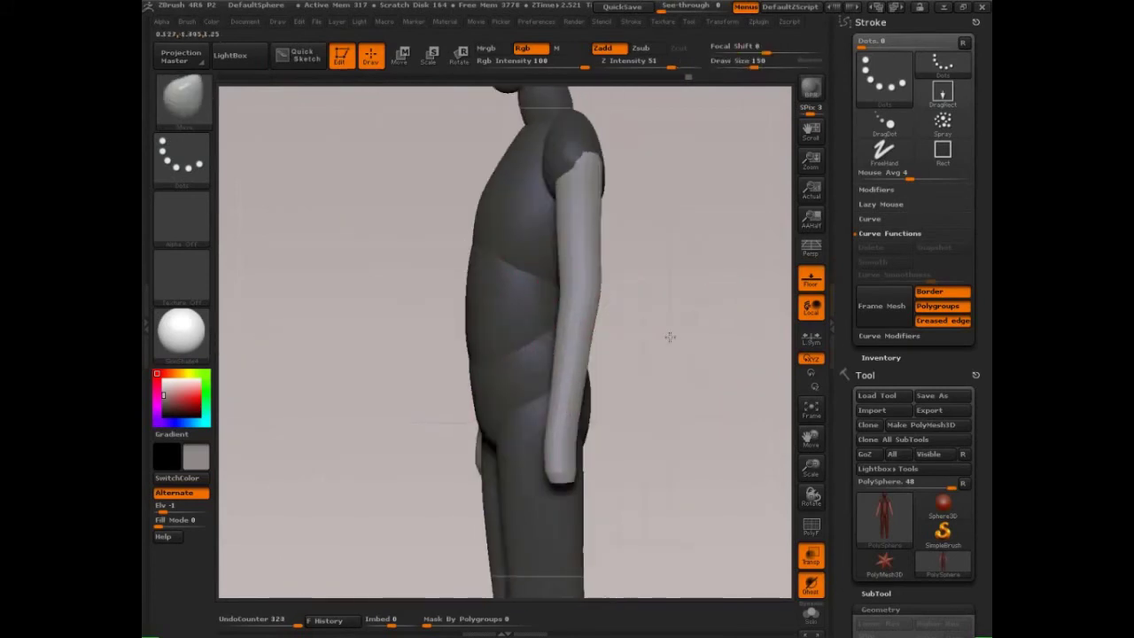
{"action": "key", "text": "ctrl+shift+z"}
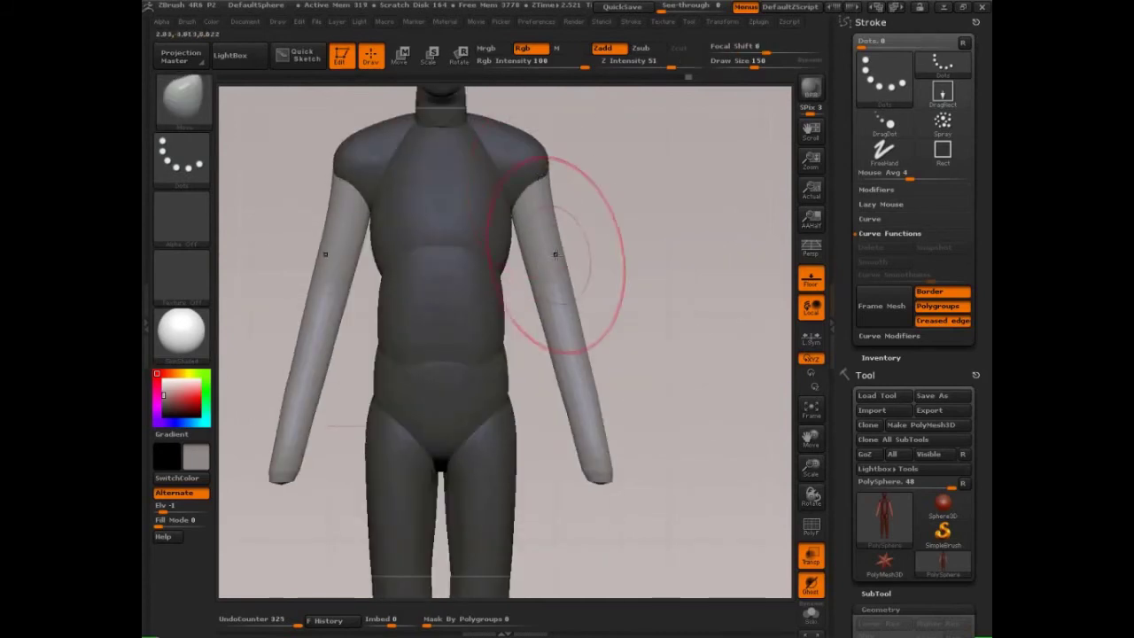
{"action": "key", "text": "ctrl+shift+z"}
{"action": "key", "text": "ctrl+shift+z"}
{"action": "key", "text": "ctrl+shift+z"}
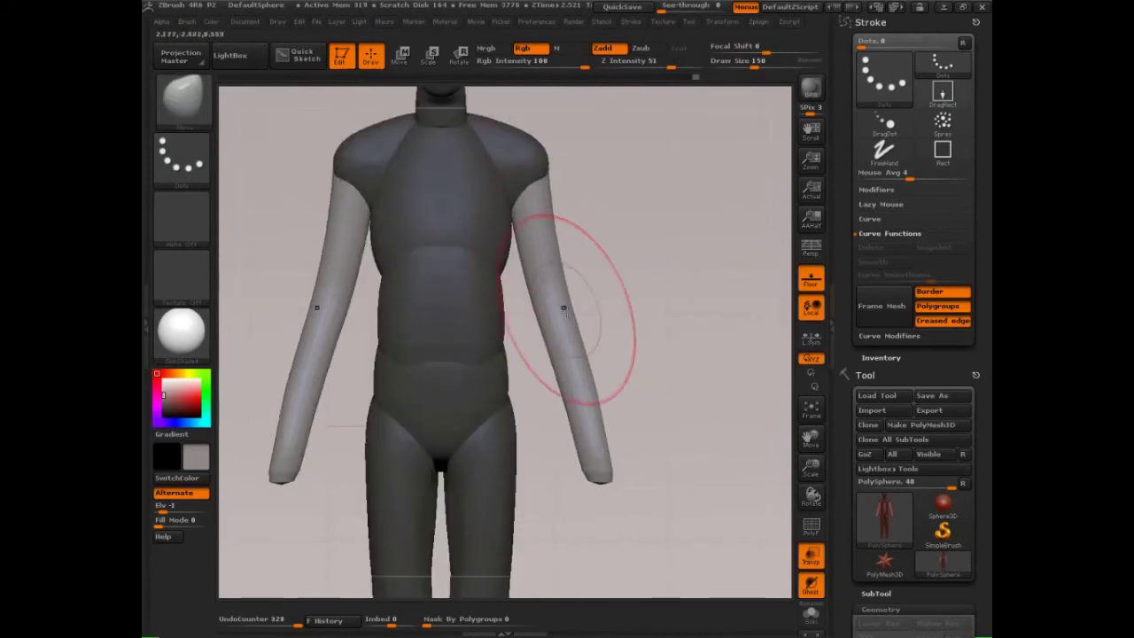
{"action": "left_click_drag", "start_coordinate": [603, 436], "coordinate": [608, 443]}
{"action": "left_click_drag", "start_coordinate": [576, 383], "coordinate": [581, 379]}
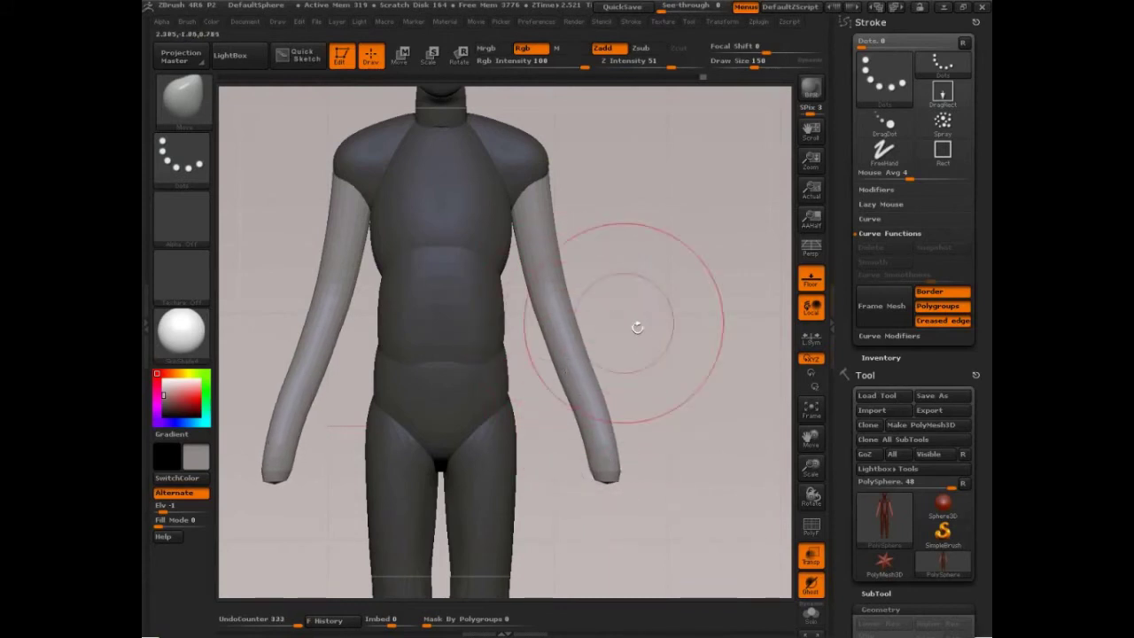
- Clear the mask from the body and check the whole figure from the front, back and side
{"action": "mouse_move", "coordinate": [679, 354]}
{"action": "left_mouse_down", "text": "alt"}
{"action": "mouse_move", "coordinate": [665, 339]}
{"action": "mouse_move", "coordinate": [684, 314]}
{"action": "mouse_move", "coordinate": [699, 396]}
{"action": "left_mouse_up", "text": "alt"}
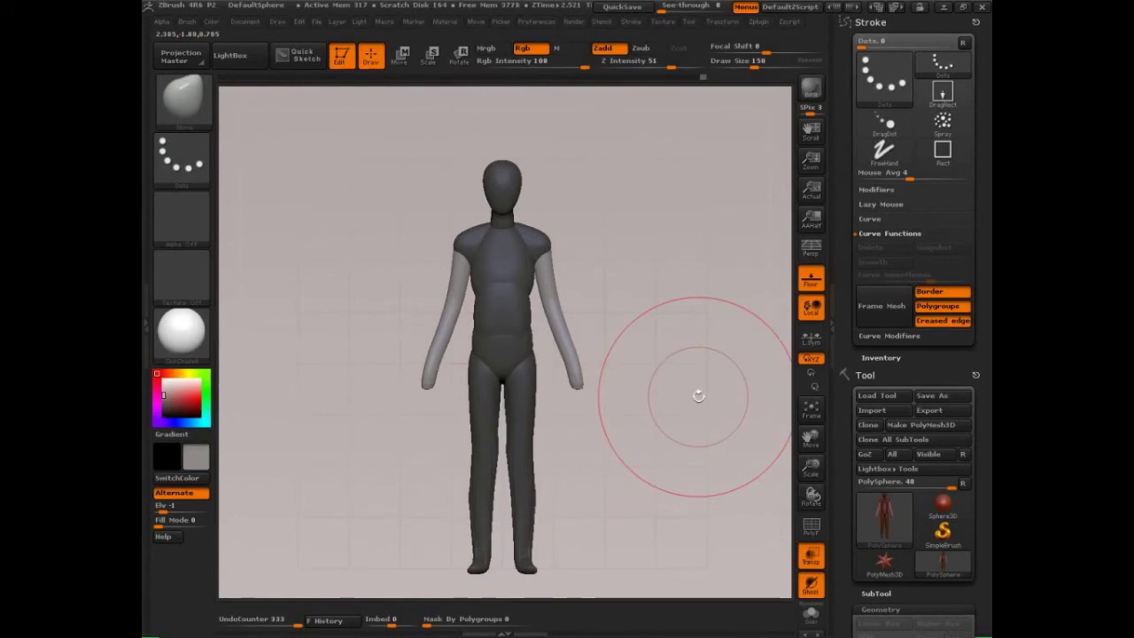
{"action": "mouse_move", "coordinate": [696, 398]}
{"action": "left_mouse_down"}
{"action": "mouse_move", "coordinate": [646, 467]}
{"action": "mouse_move", "coordinate": [714, 435]}
{"action": "mouse_move", "coordinate": [558, 445]}
{"action": "mouse_move", "coordinate": [448, 496]}
{"action": "mouse_move", "coordinate": [532, 506]}
{"action": "mouse_move", "coordinate": [564, 491]}
{"action": "left_mouse_up"}
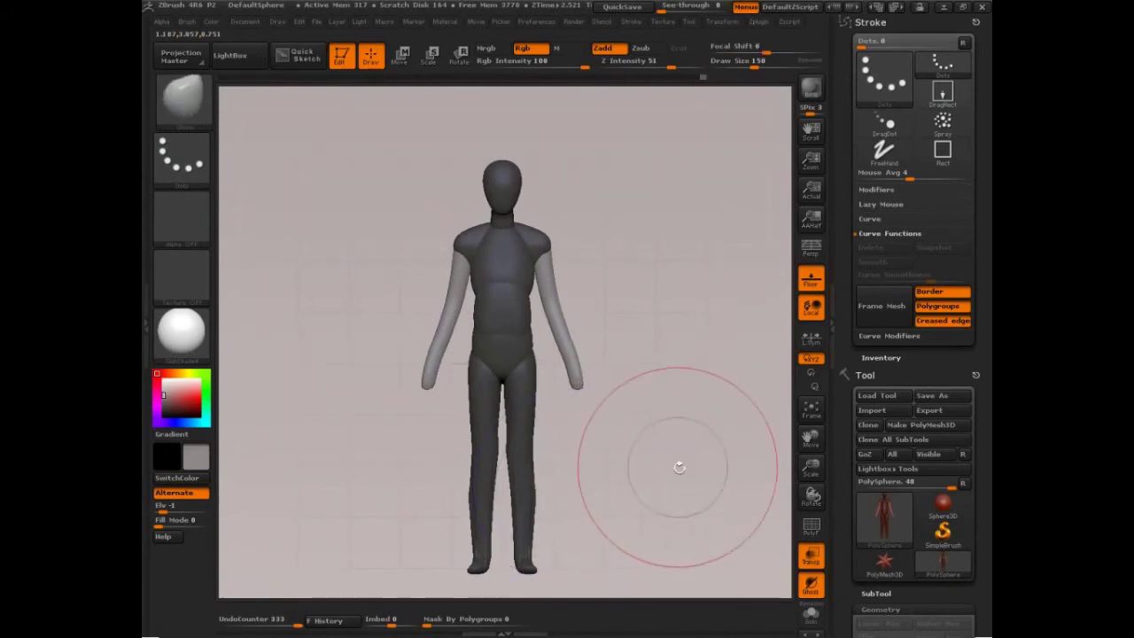
{"action": "mouse_move", "coordinate": [681, 469]}
{"action": "left_mouse_down", "text": "alt"}
{"action": "mouse_move", "coordinate": [691, 447]}
{"action": "mouse_move", "coordinate": [719, 466]}
{"action": "left_mouse_up", "text": "alt"}
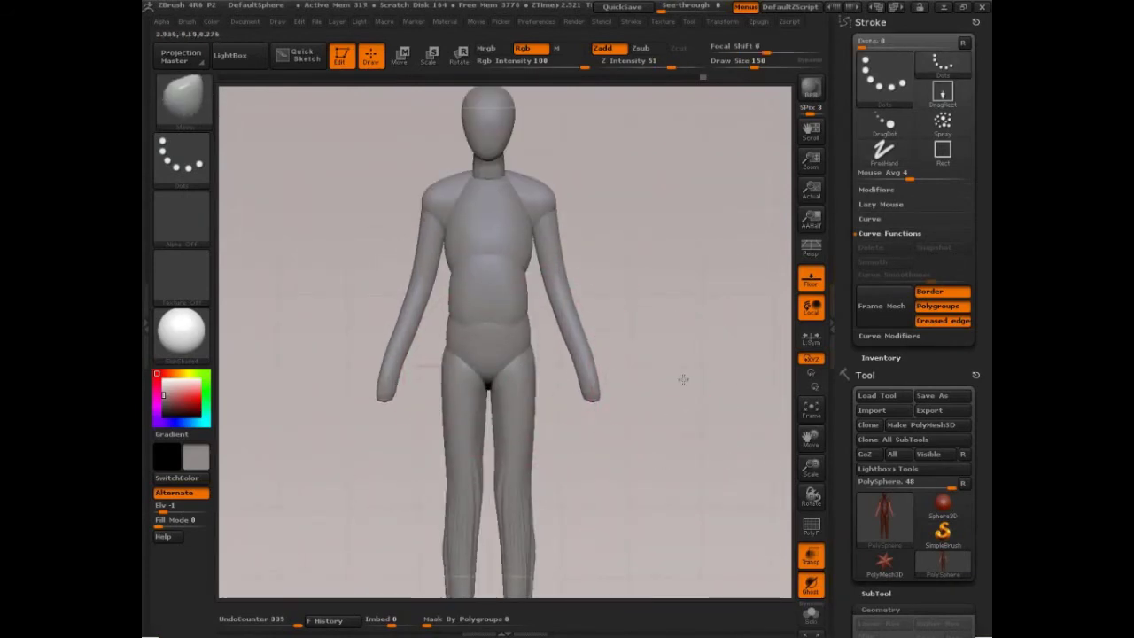
{"action": "mouse_move", "coordinate": [683, 380]}
{"action": "left_mouse_down"}
{"action": "mouse_move", "coordinate": [541, 365]}
{"action": "mouse_move", "coordinate": [490, 382]}
{"action": "left_mouse_up"}
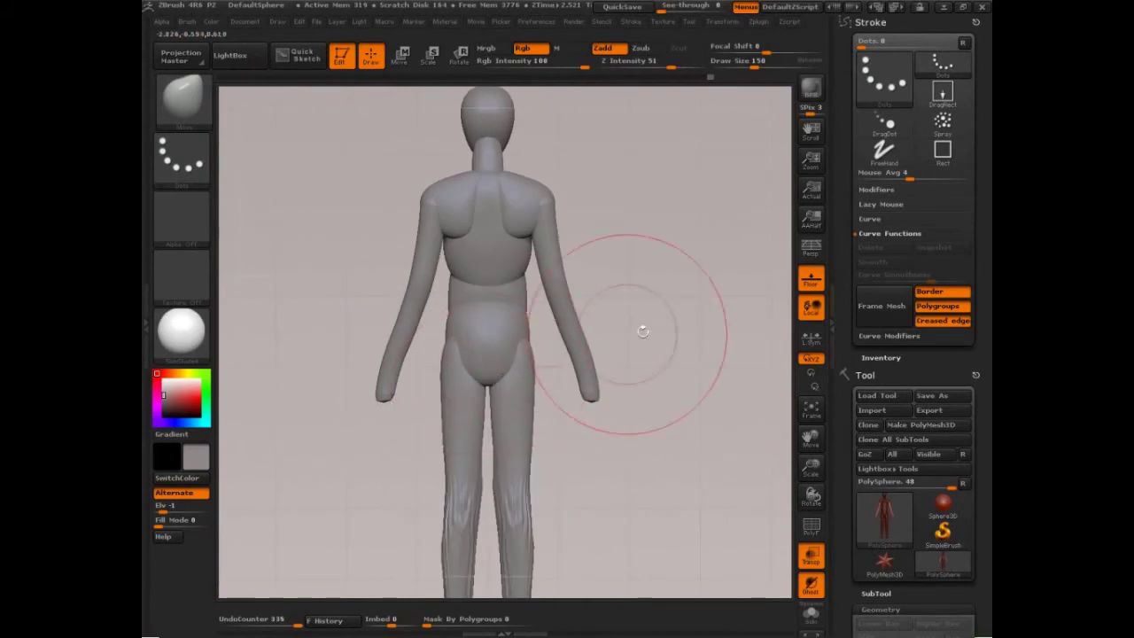
{"action": "left_click_drag", "start_coordinate": [665, 371], "coordinate": [713, 366]}
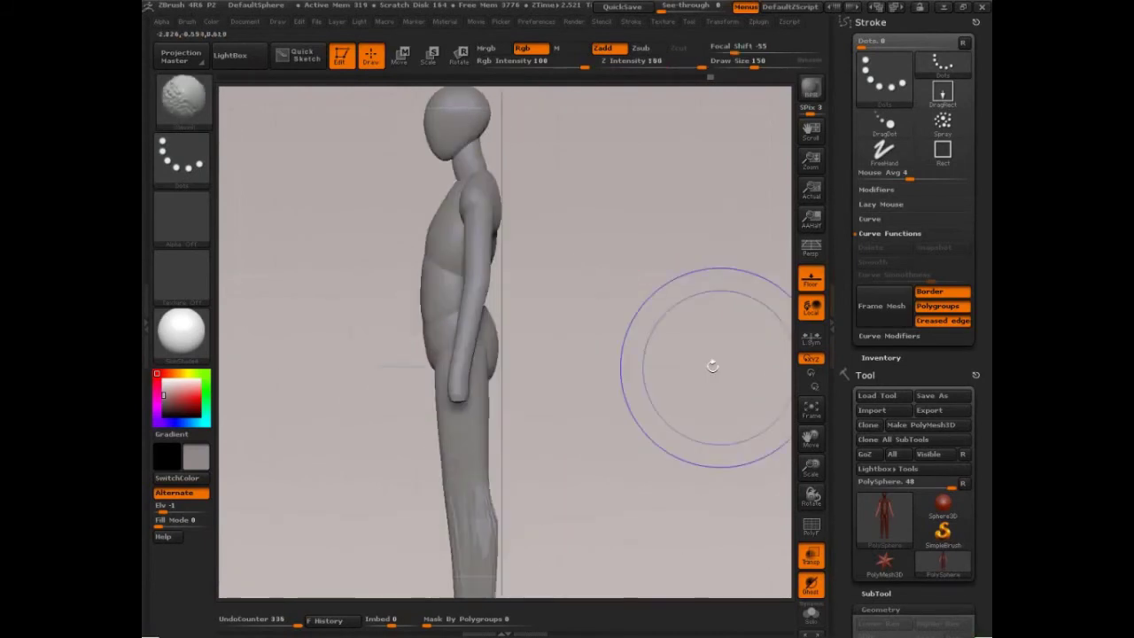
{"action": "left_click_drag", "start_coordinate": [638, 390], "coordinate": [687, 370]}
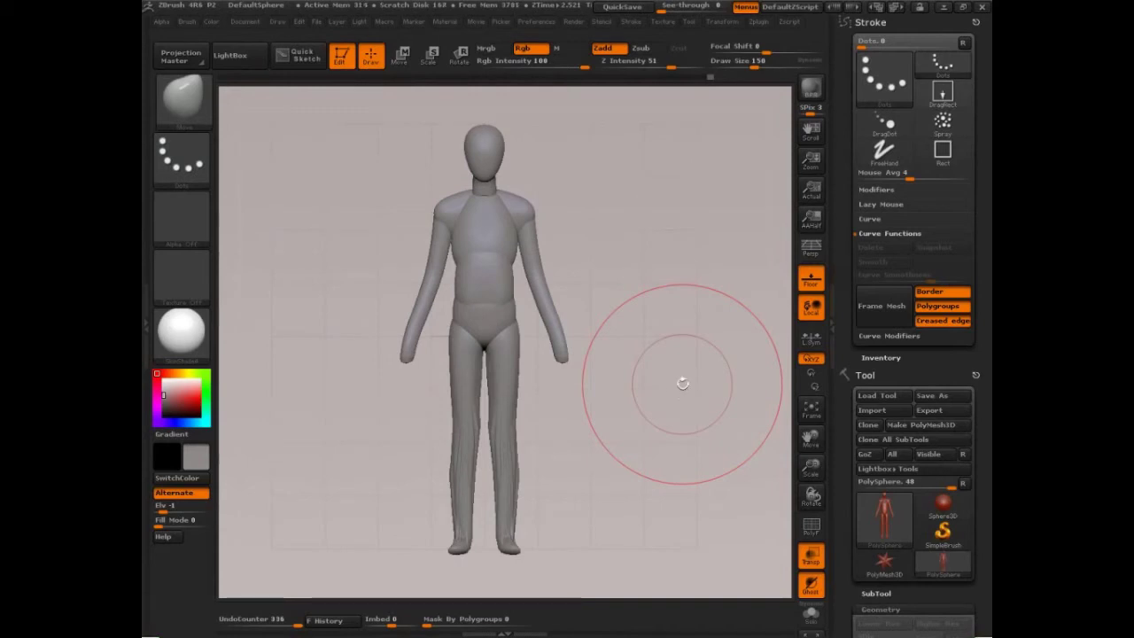
- Activate the Move mode of the Transpose tool with the full figure in front view
{"action": "key", "text": "w"}
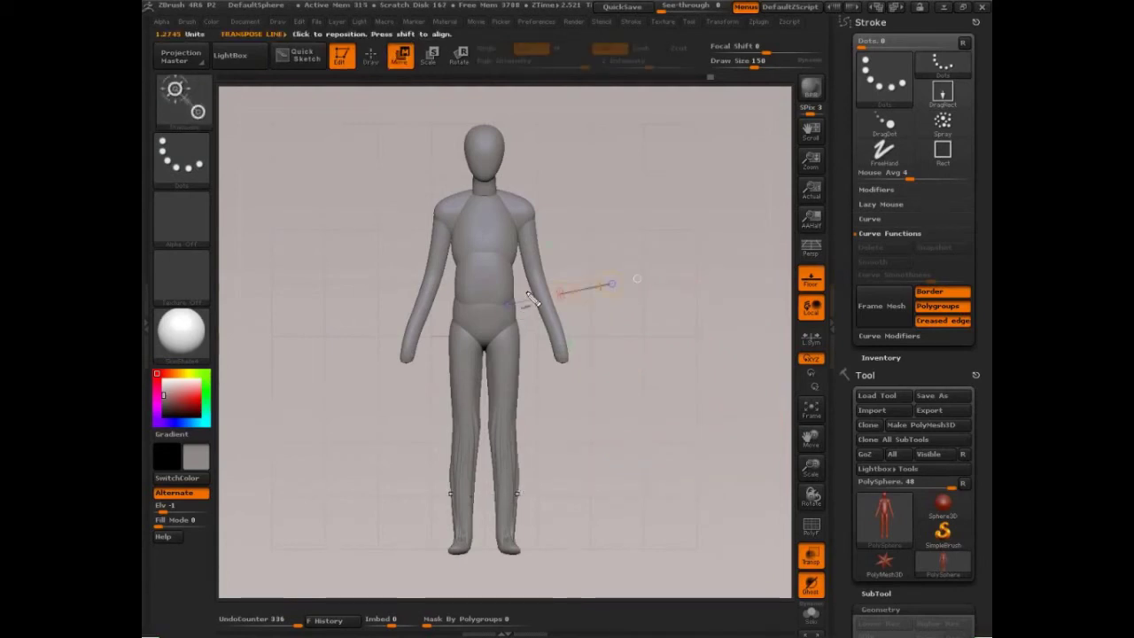
{"action": "mouse_move", "coordinate": [529, 297]}
{"action": "left_mouse_down"}
{"action": "mouse_move", "coordinate": [569, 292]}
{"action": "mouse_move", "coordinate": [524, 171]}
{"action": "mouse_move", "coordinate": [202, 59]}
{"action": "mouse_move", "coordinate": [215, 67]}
{"action": "mouse_move", "coordinate": [208, 22]}
{"action": "mouse_move", "coordinate": [154, 33]}
{"action": "left_mouse_up"}
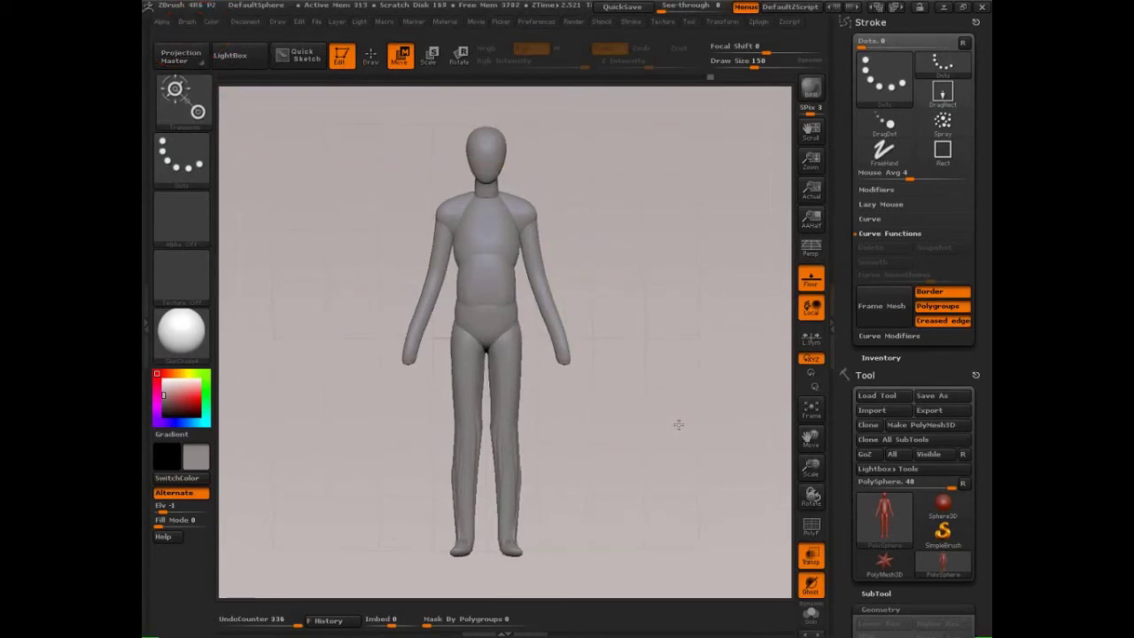
- Measure the head's height in front view with a vertical transpose line beside the head, between chin level and crown
{"action": "left_click_drag", "start_coordinate": [679, 425], "coordinate": [711, 449], "text": "alt"}
{"action": "left_click_drag", "start_coordinate": [696, 106], "coordinate": [696, 179], "text": "alt"}
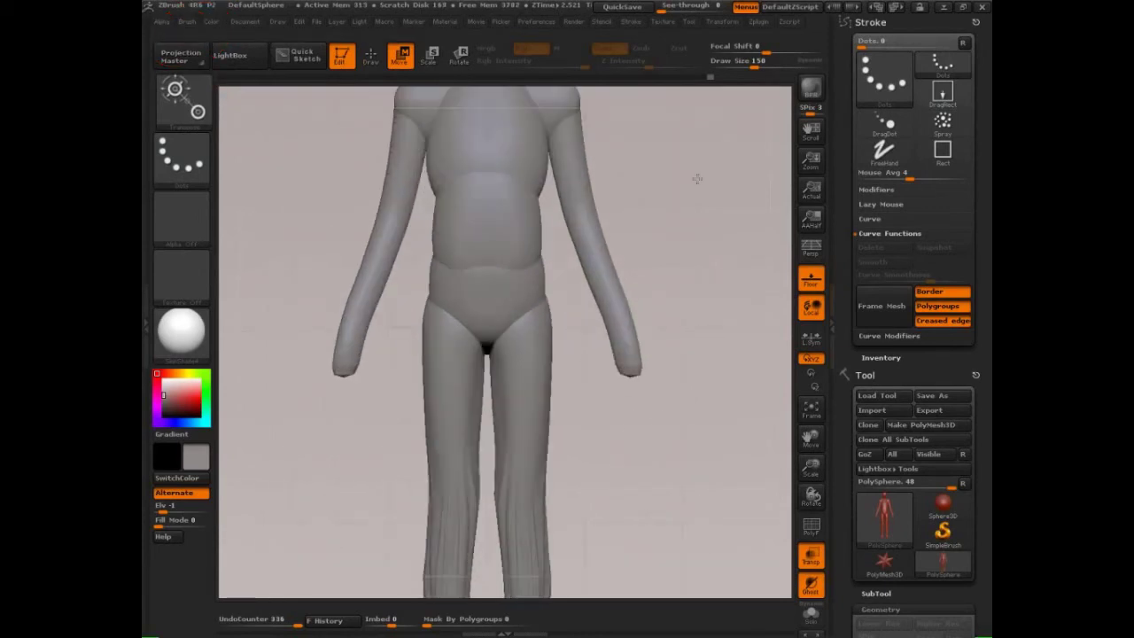
{"action": "left_click_drag", "start_coordinate": [697, 237], "coordinate": [699, 535], "text": "alt"}
{"action": "mouse_move", "coordinate": [700, 363]}
{"action": "left_mouse_down", "text": "shift"}
{"action": "mouse_move", "coordinate": [636, 358]}
{"action": "mouse_move", "coordinate": [685, 392]}
{"action": "left_mouse_up", "text": "shift"}
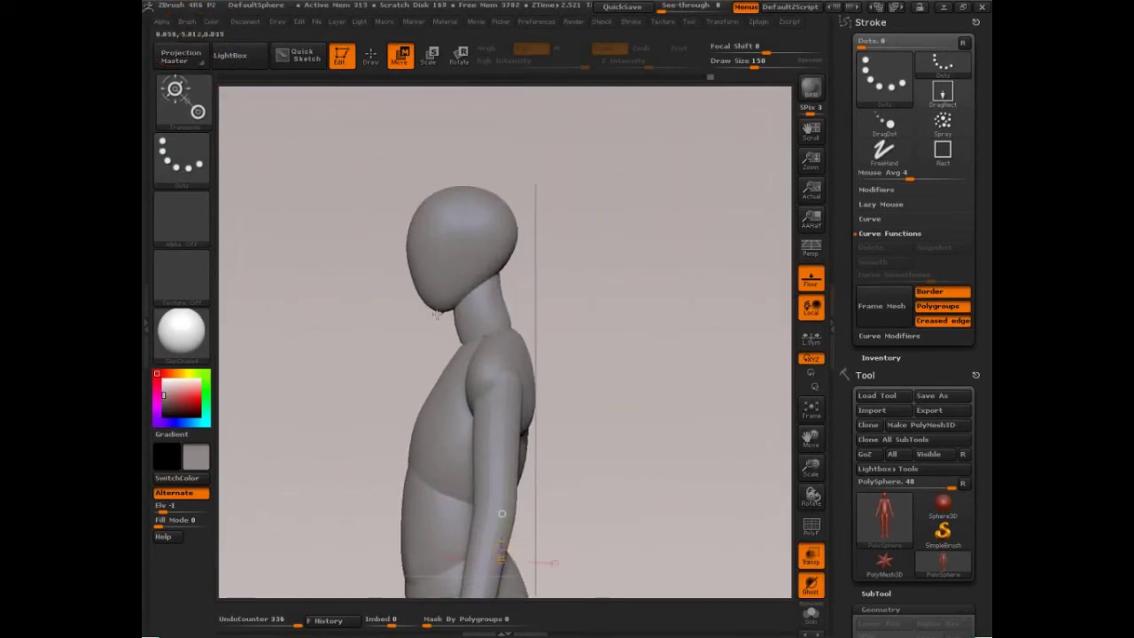
{"action": "mouse_move", "coordinate": [435, 308]}
{"action": "left_mouse_down"}
{"action": "mouse_move", "coordinate": [431, 177]}
{"action": "mouse_move", "coordinate": [447, 186]}
{"action": "left_mouse_up"}
{"action": "left_click_drag", "start_coordinate": [600, 225], "coordinate": [681, 226]}
{"action": "left_click_drag", "start_coordinate": [441, 233], "coordinate": [547, 217]}
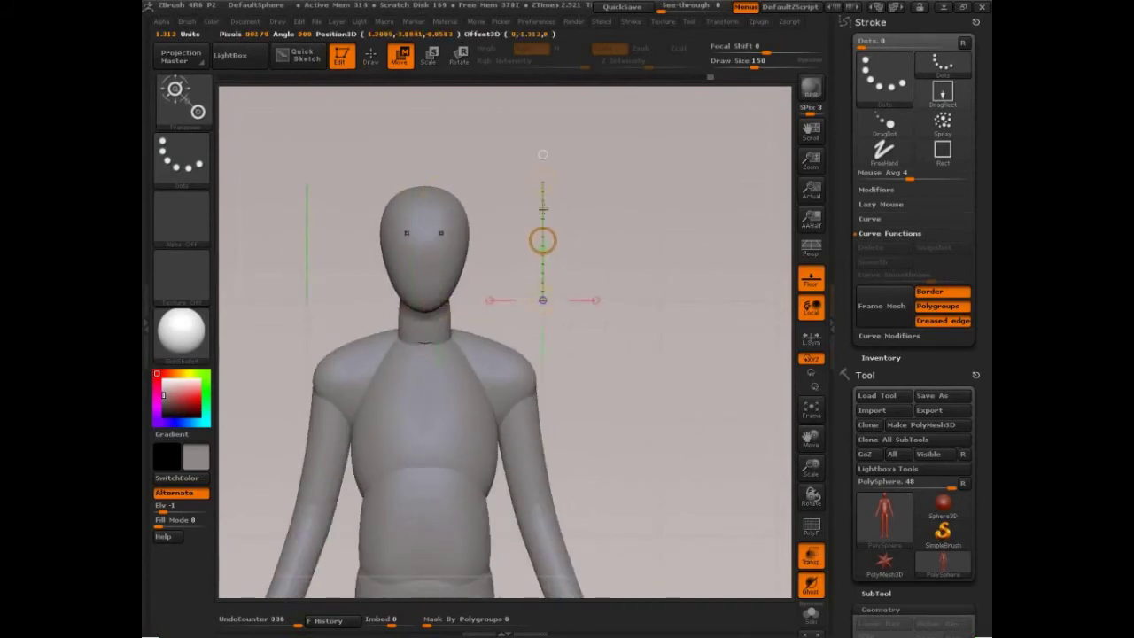
{"action": "left_click_drag", "start_coordinate": [552, 177], "coordinate": [553, 180], "text": "shift"}
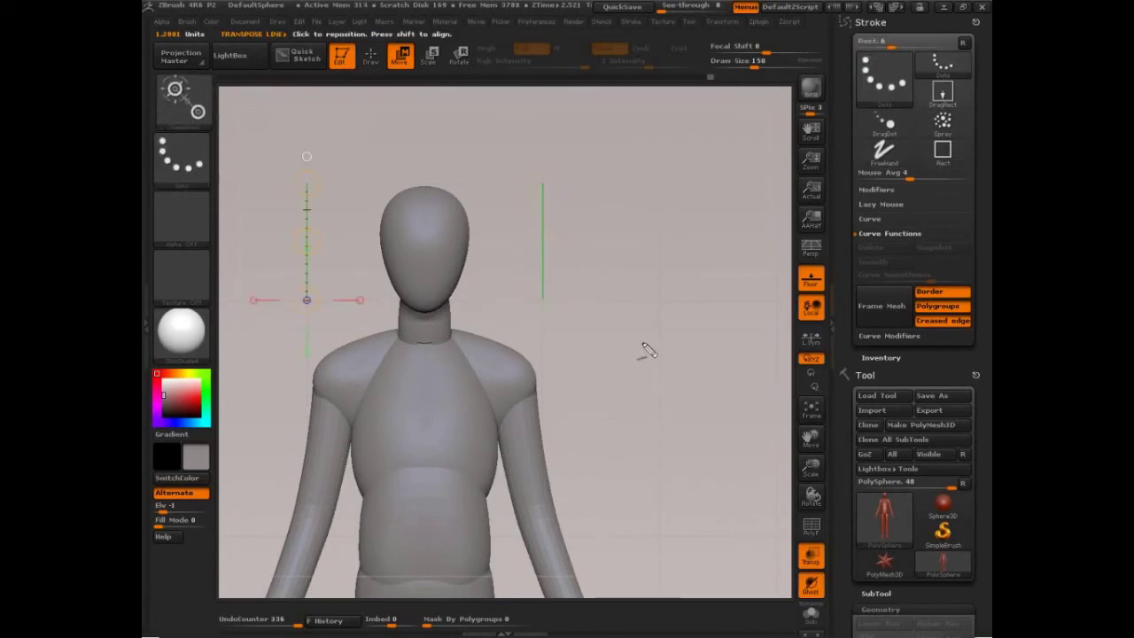
{"action": "mouse_move", "coordinate": [557, 302]}
{"action": "left_mouse_down", "text": "ctrl+shift"}
{"action": "mouse_move", "coordinate": [666, 207]}
{"action": "mouse_move", "coordinate": [541, 182]}
{"action": "mouse_move", "coordinate": [551, 315]}
{"action": "left_mouse_up", "text": "ctrl+shift"}
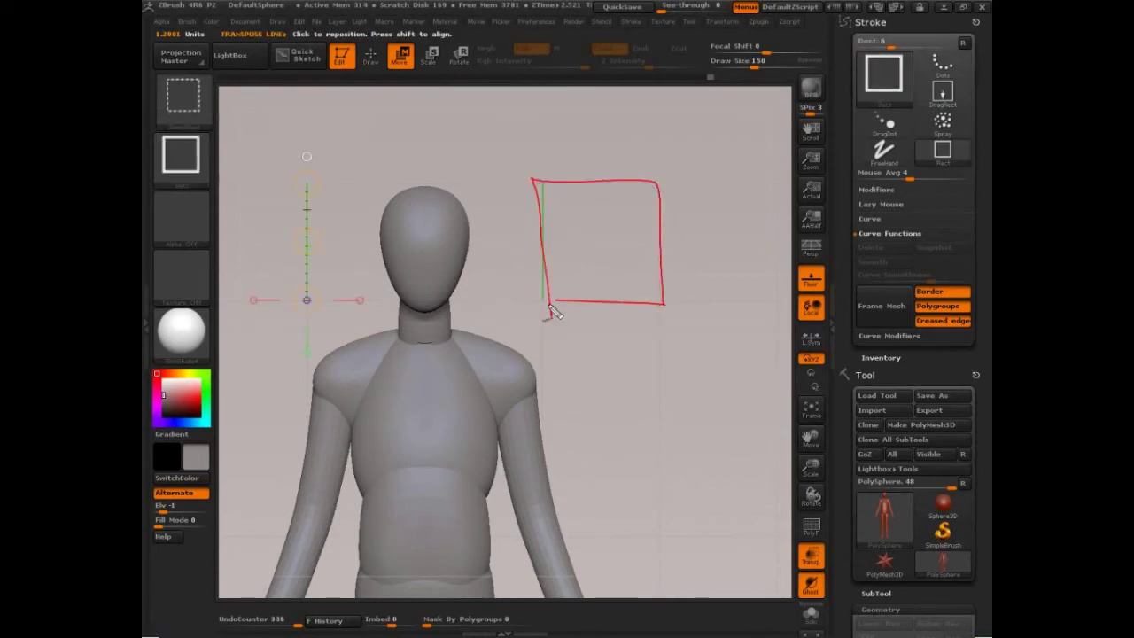
{"action": "left_click_drag", "start_coordinate": [372, 182], "coordinate": [452, 187]}
{"action": "mouse_move", "coordinate": [422, 184]}
{"action": "left_mouse_down"}
{"action": "mouse_move", "coordinate": [395, 310]}
{"action": "mouse_move", "coordinate": [302, 210]}
{"action": "mouse_move", "coordinate": [421, 187]}
{"action": "left_mouse_up"}
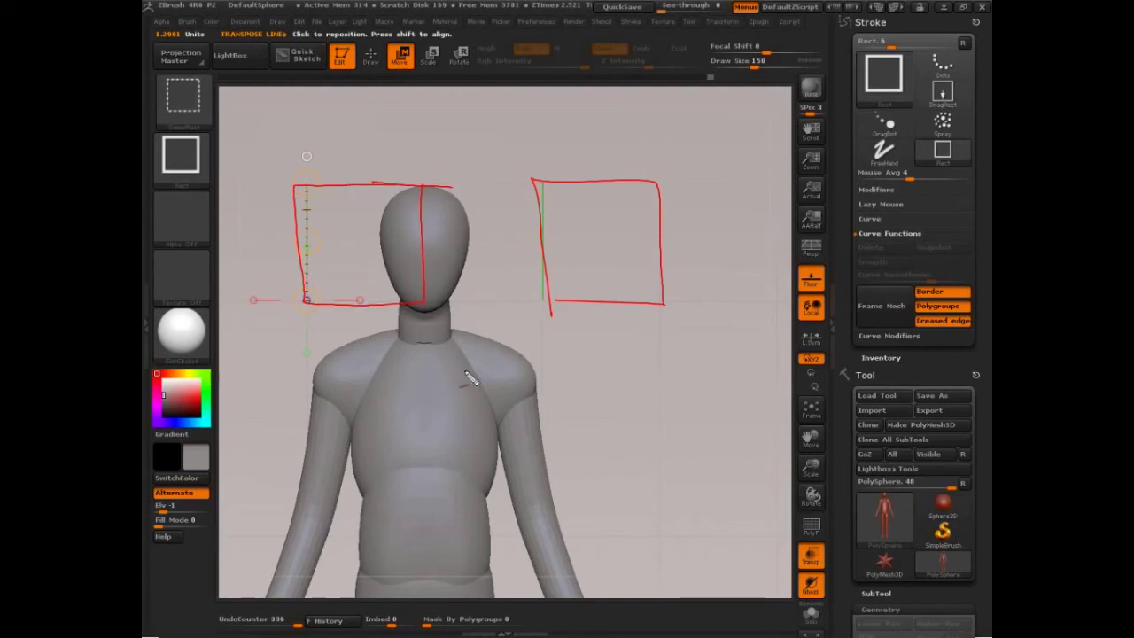
{"action": "mouse_move", "coordinate": [157, 43]}
{"action": "left_mouse_down"}
{"action": "mouse_move", "coordinate": [151, 26]}
{"action": "mouse_move", "coordinate": [144, 51]}
{"action": "left_mouse_up"}
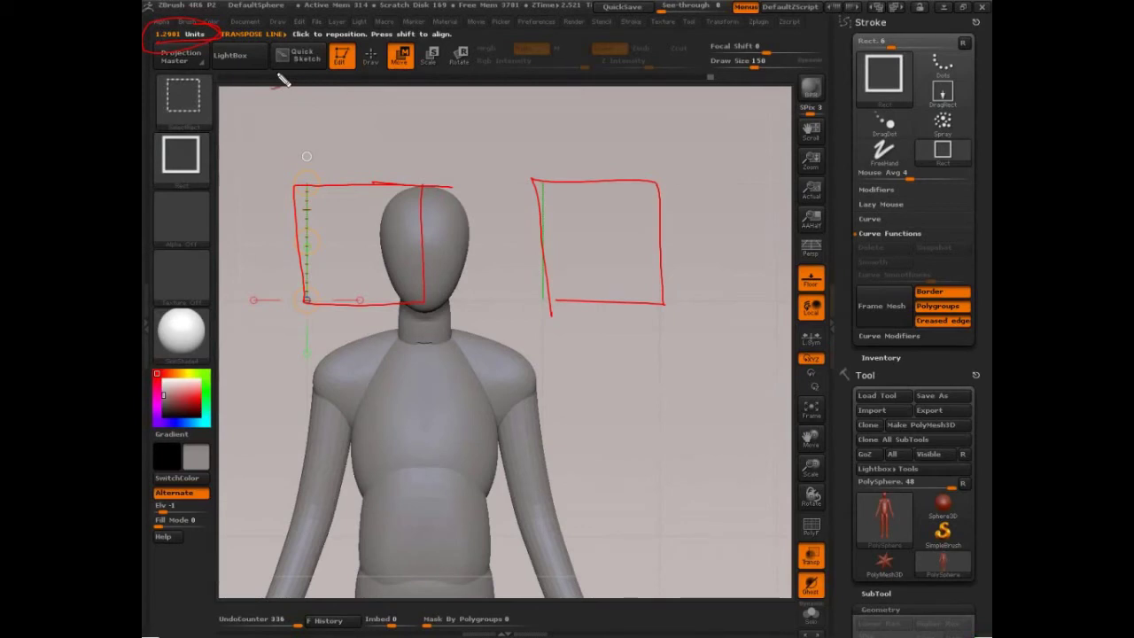
{"action": "mouse_move", "coordinate": [678, 186]}
{"action": "left_mouse_down"}
{"action": "mouse_move", "coordinate": [232, 105]}
{"action": "mouse_move", "coordinate": [193, 62]}
{"action": "left_mouse_up"}
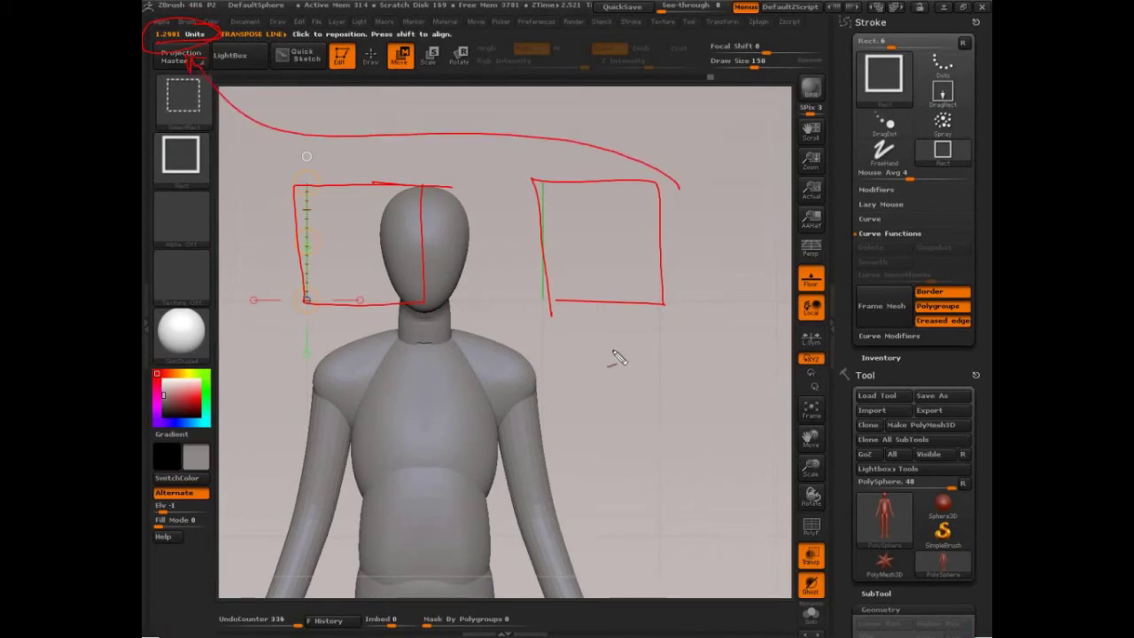
{"action": "key", "text": "Escape"}
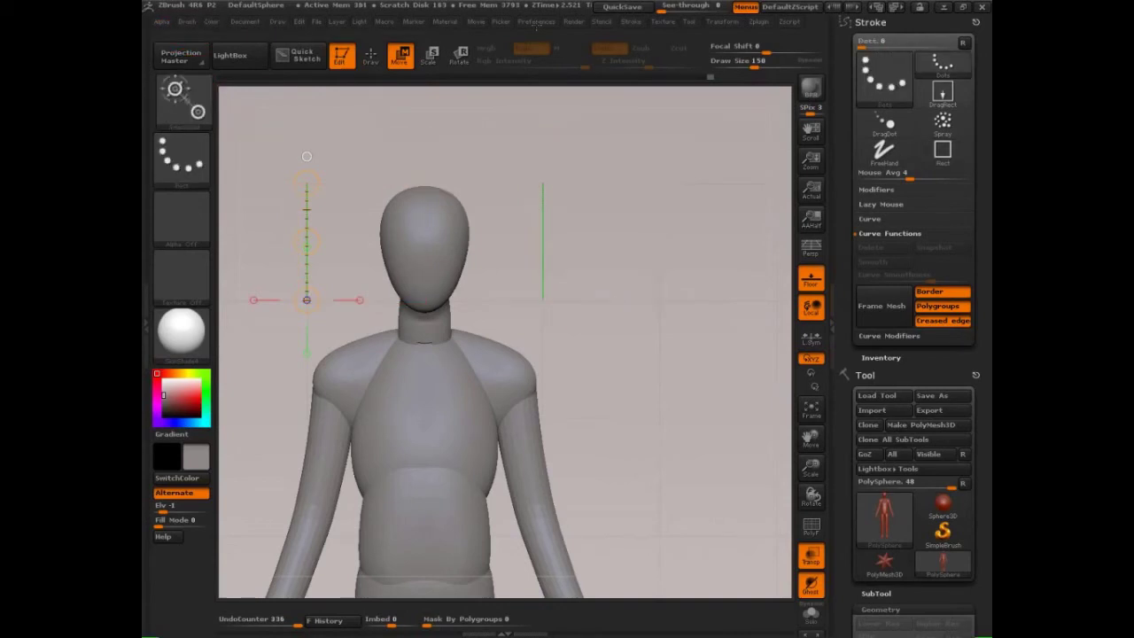
- Dock the Preferences palette beside the canvas and expand its Transpose Units settings
{"action": "left_click", "coordinate": [537, 21]}
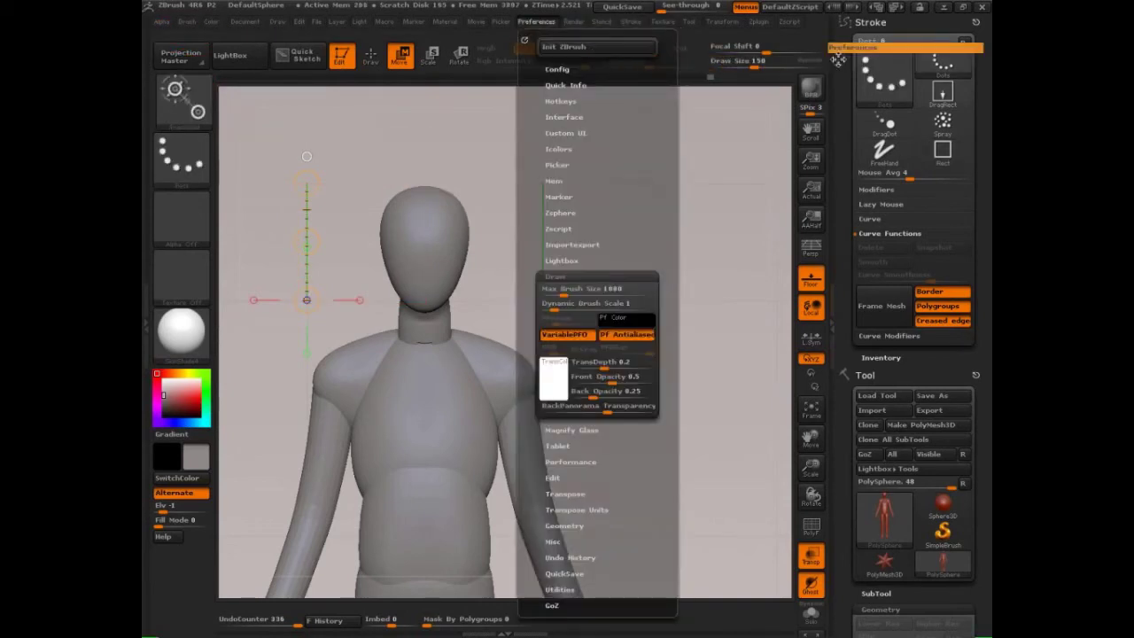
{"action": "left_click_drag", "start_coordinate": [837, 59], "coordinate": [846, 50]}
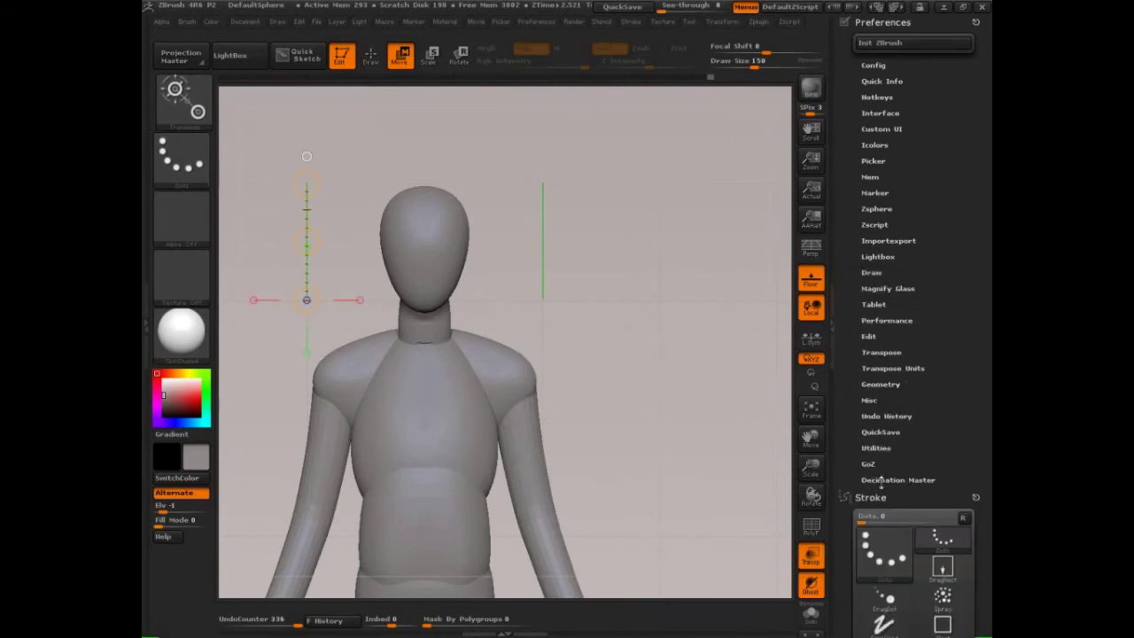
{"action": "left_click", "coordinate": [893, 368]}
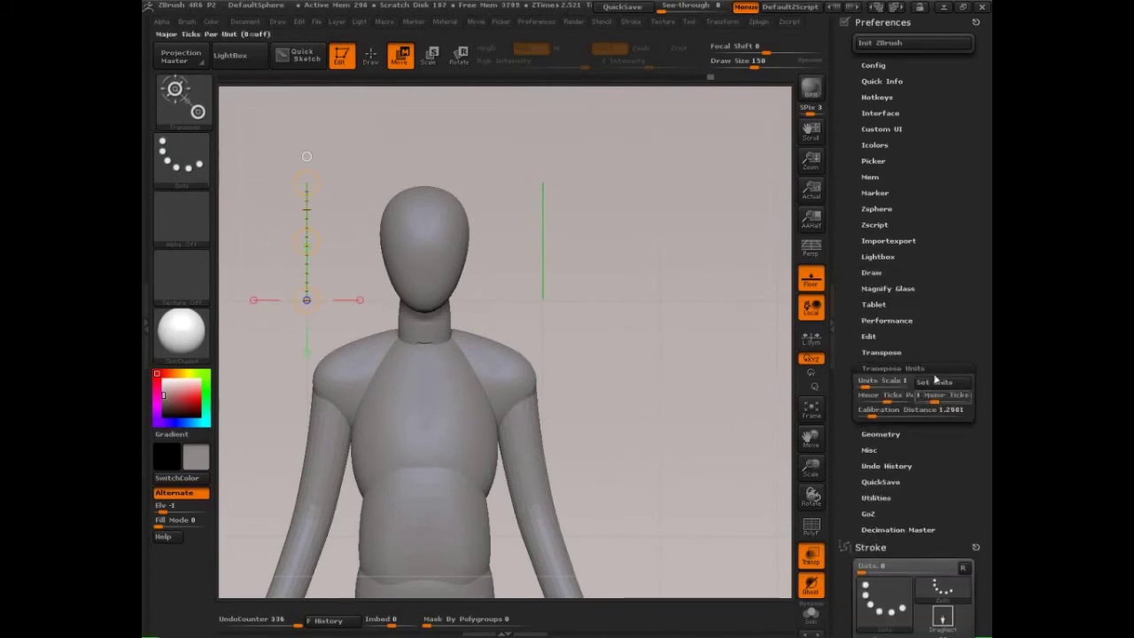
{"action": "scroll", "coordinate": [934, 379], "scroll_direction": "down", "scroll_amount": 3}
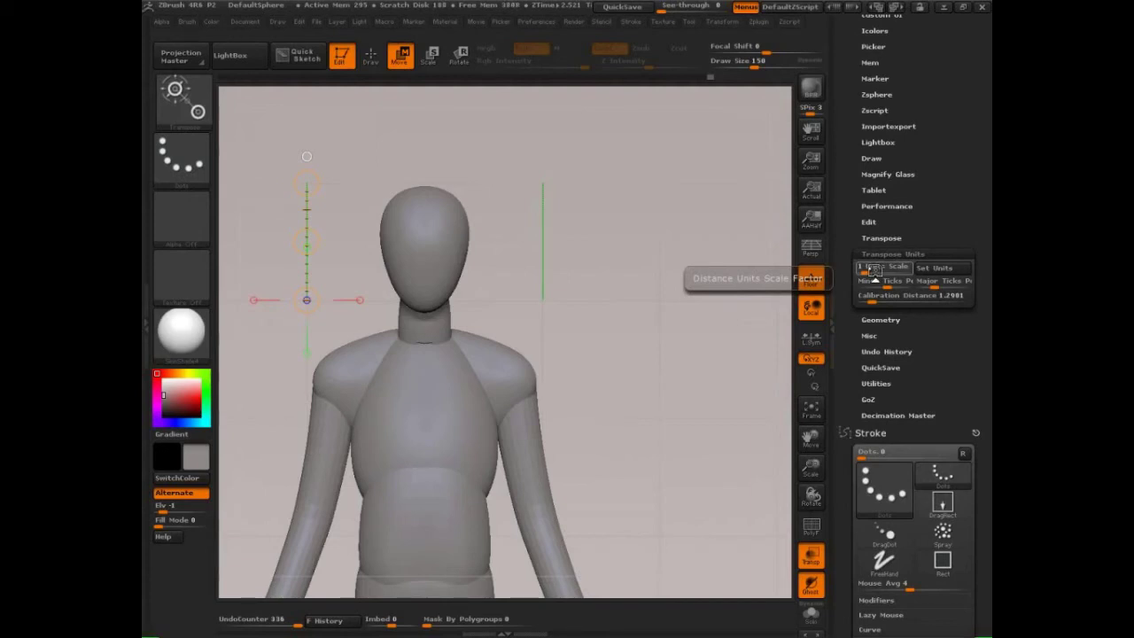
- Examine the figure's geometry Size values and its export Scale factor, and return to the Transpose Units settings
{"action": "left_click_drag", "start_coordinate": [930, 366], "coordinate": [934, 158]}
{"action": "scroll", "coordinate": [939, 297], "scroll_direction": "down", "scroll_amount": 1}
{"action": "scroll", "coordinate": [938, 155], "scroll_direction": "down", "scroll_amount": 10}
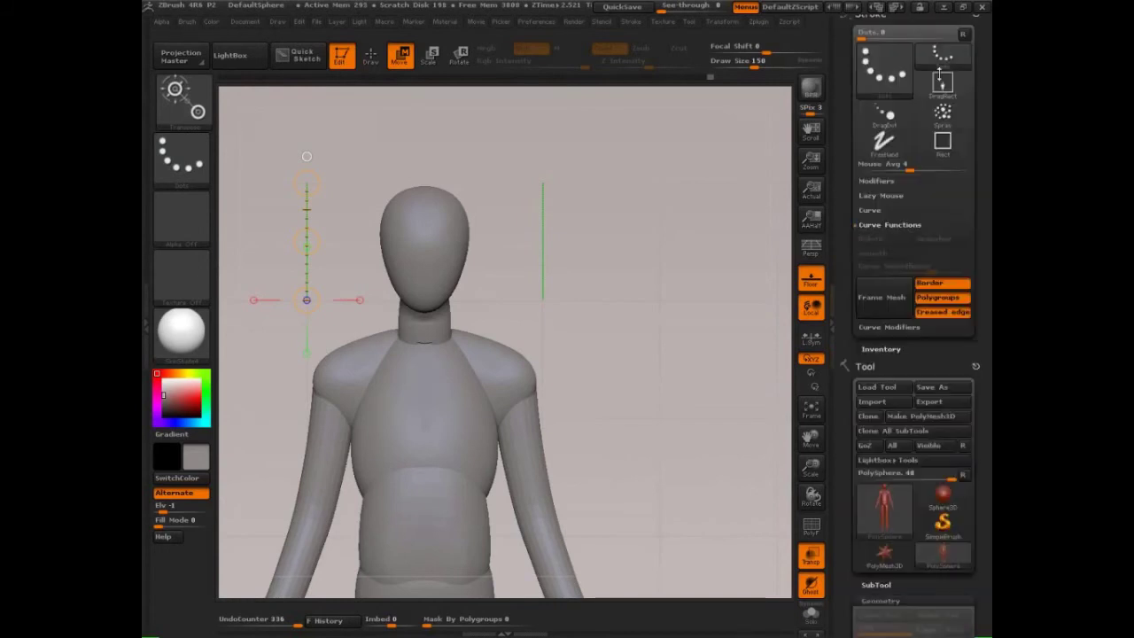
{"action": "scroll", "coordinate": [975, 443], "scroll_direction": "down", "scroll_amount": 3}
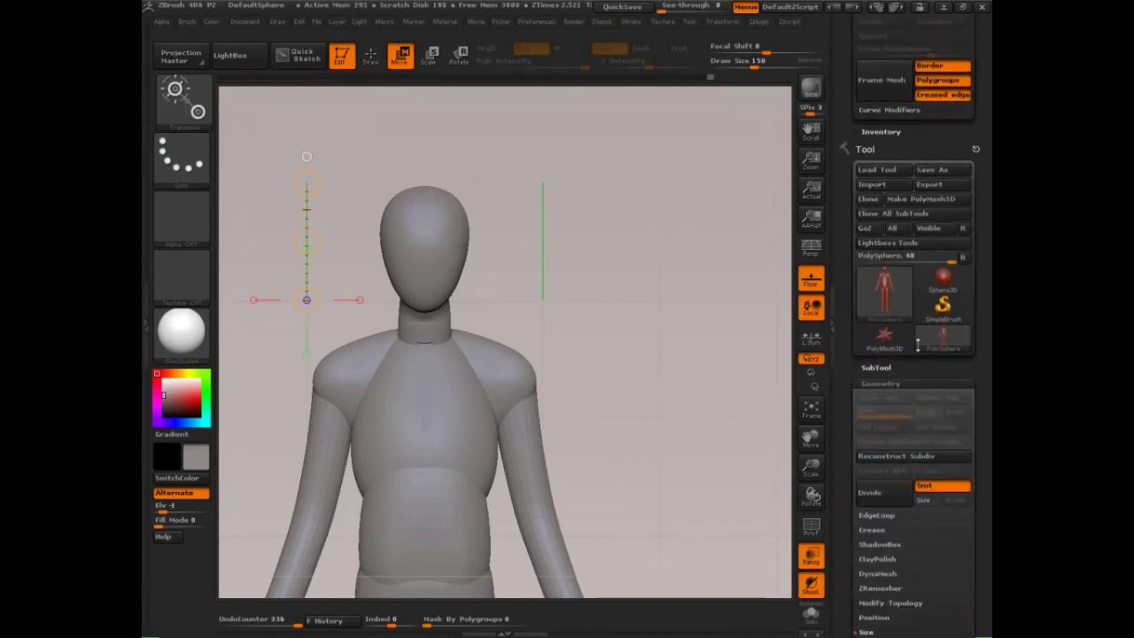
{"action": "scroll", "coordinate": [974, 482], "scroll_direction": "down", "scroll_amount": 4}
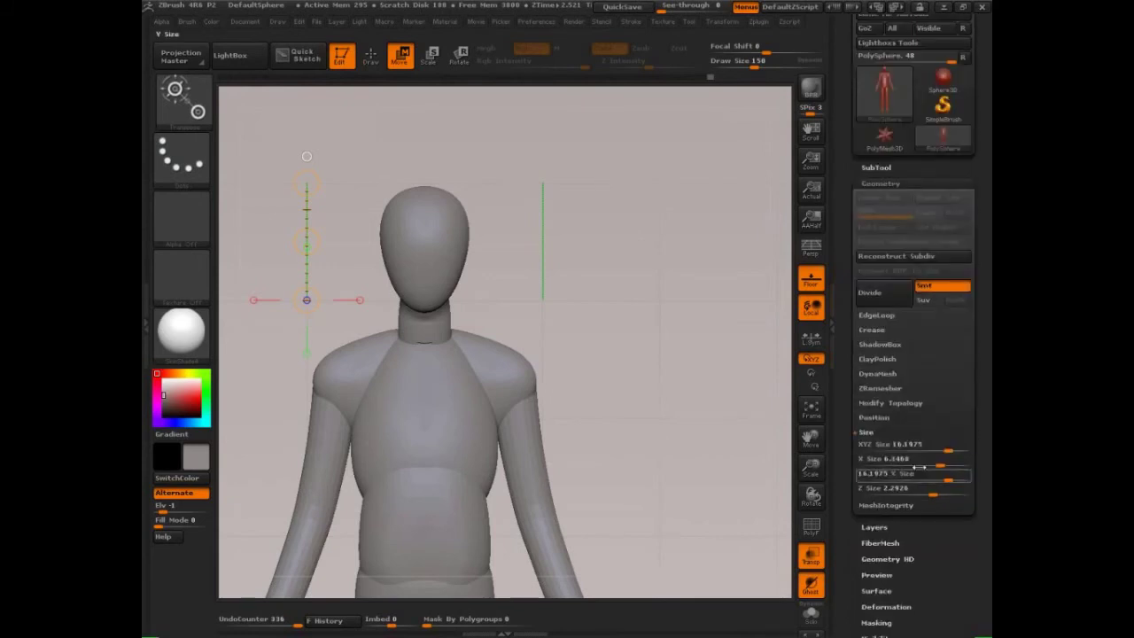
{"action": "scroll", "coordinate": [958, 460], "scroll_direction": "down", "scroll_amount": 10}
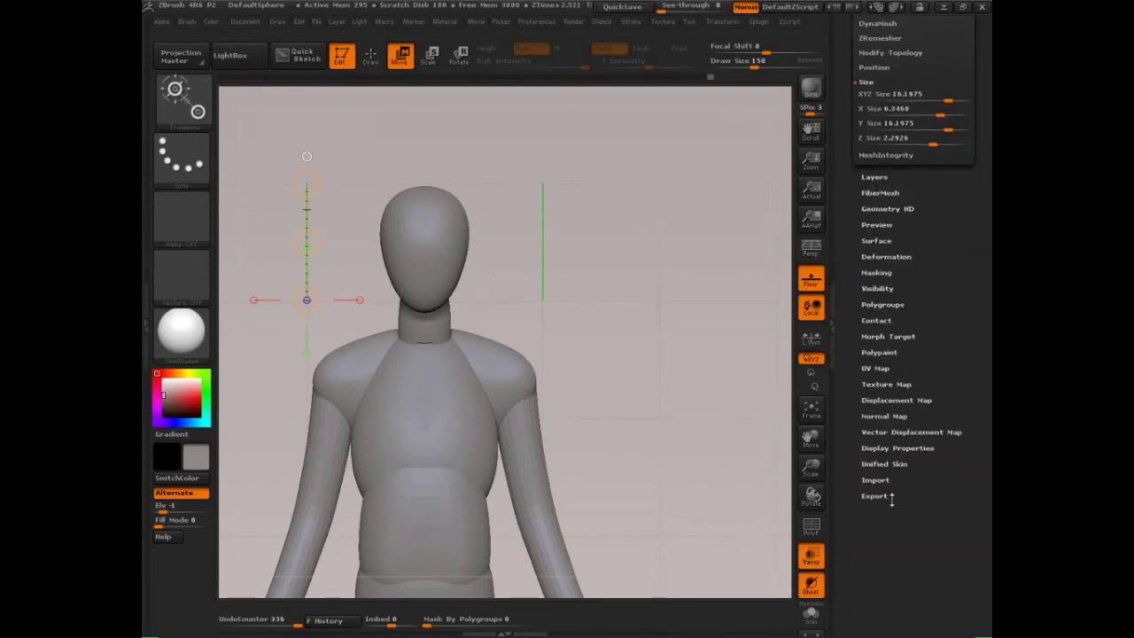
{"action": "left_click", "coordinate": [883, 501]}
{"action": "scroll", "coordinate": [913, 404], "scroll_direction": "down", "scroll_amount": 4}
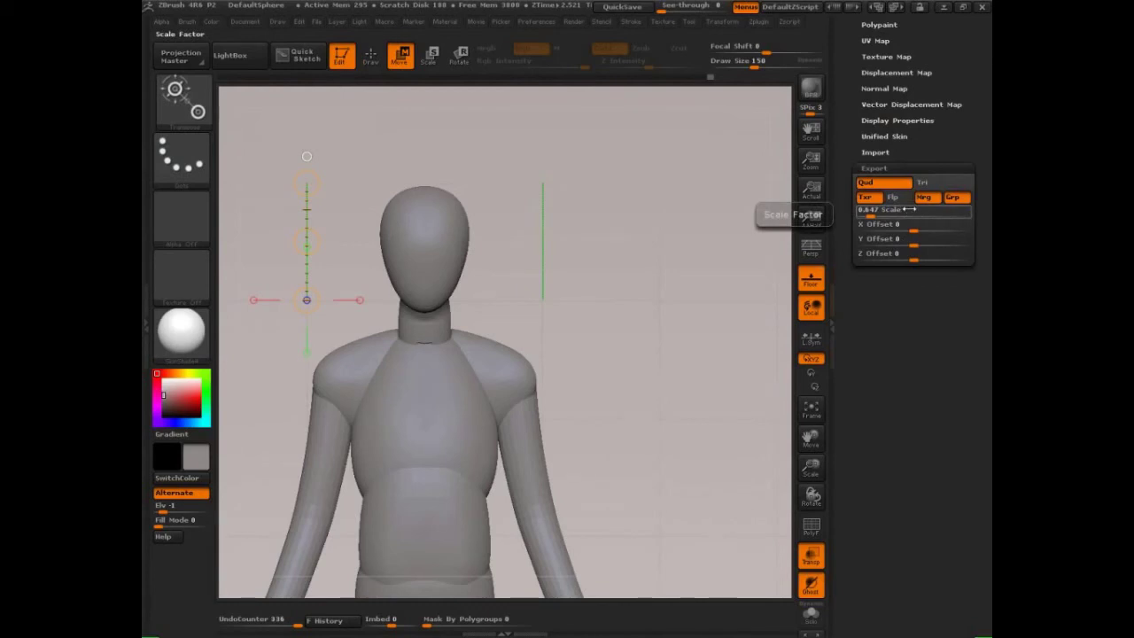
{"action": "left_click", "coordinate": [883, 169]}
{"action": "left_click_drag", "start_coordinate": [957, 98], "coordinate": [936, 437]}
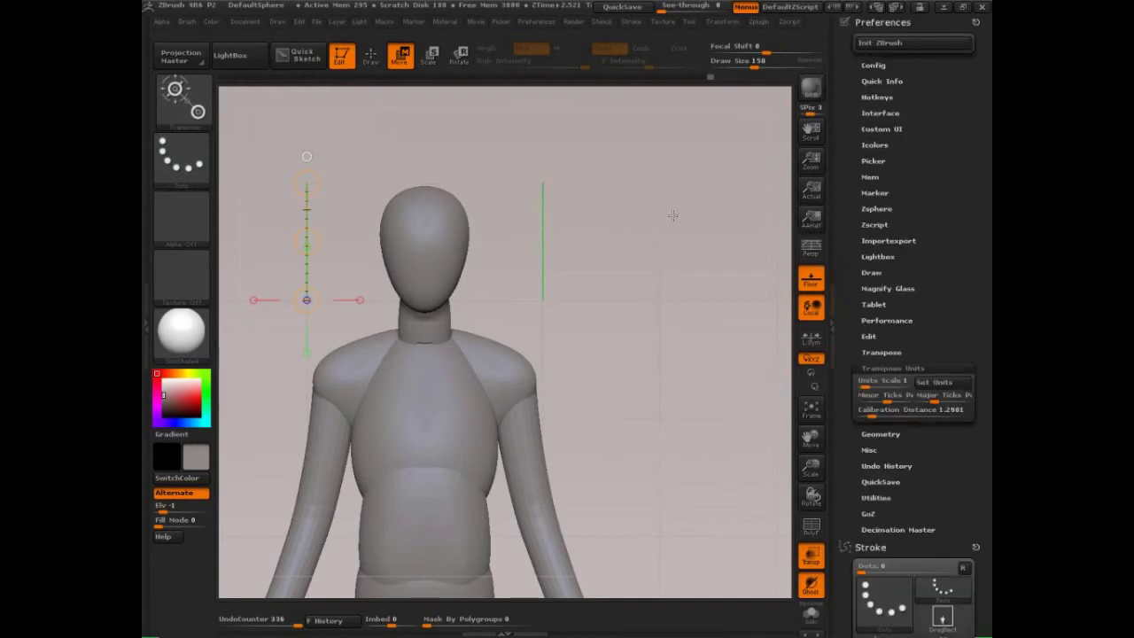
- Redraw the vertical transpose line beside the head so it runs from crown level down to chin level
{"action": "left_click", "coordinate": [543, 219]}
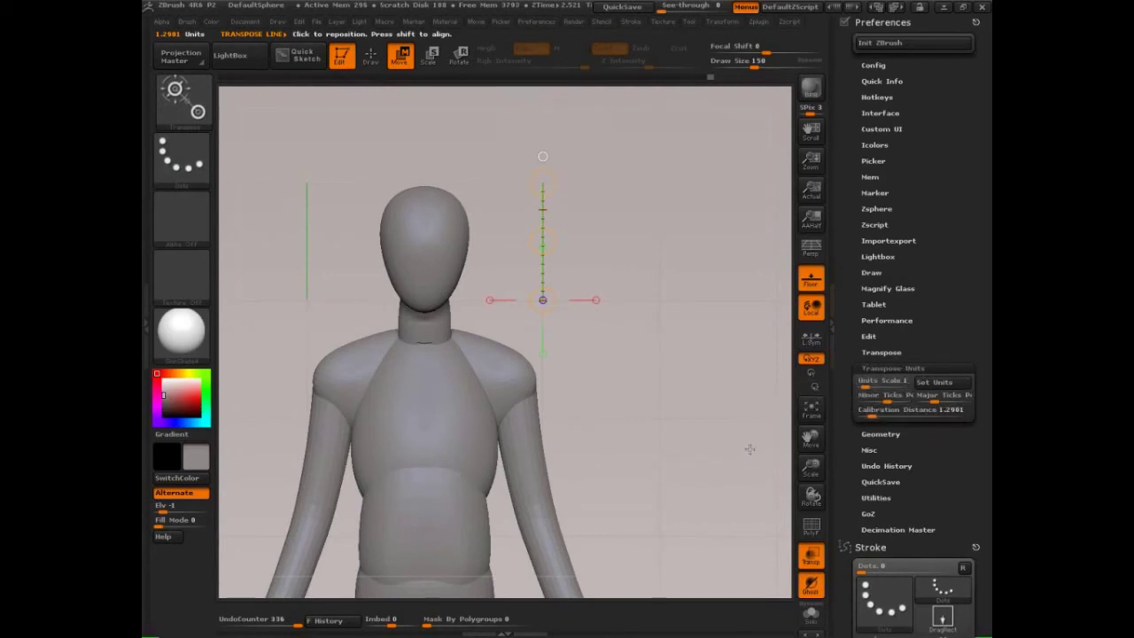
{"action": "left_click_drag", "start_coordinate": [555, 181], "coordinate": [547, 182], "text": "shift"}
{"action": "left_click_drag", "start_coordinate": [550, 294], "coordinate": [550, 294]}
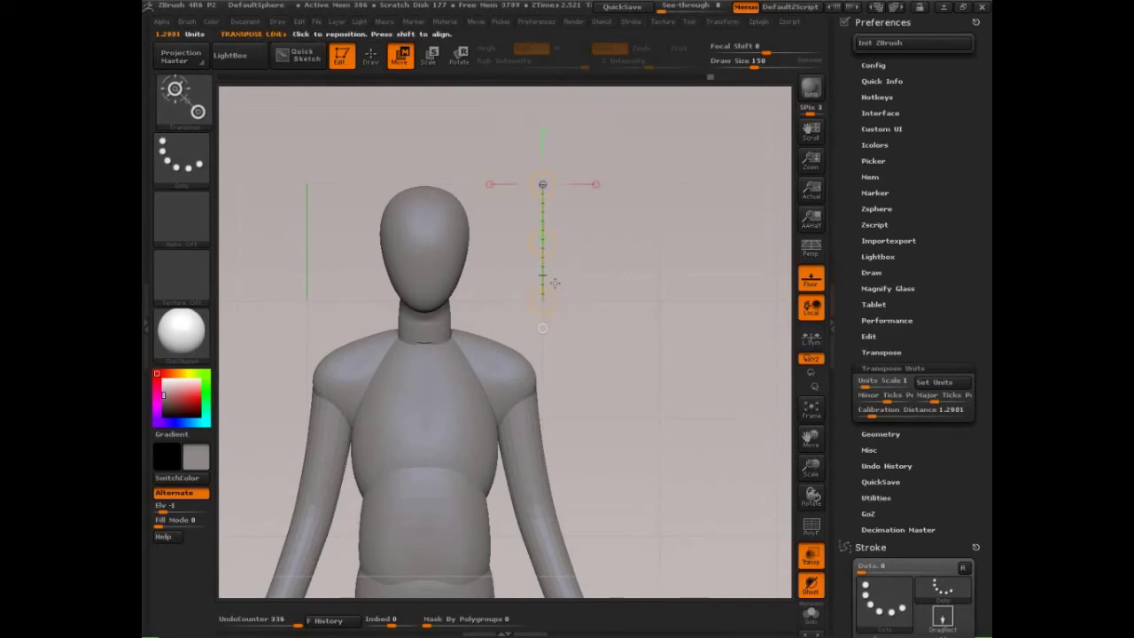
- Try a calibration distance of 14.819 for the head-height line, and set it to 1 instead
{"action": "left_click", "coordinate": [886, 410]}
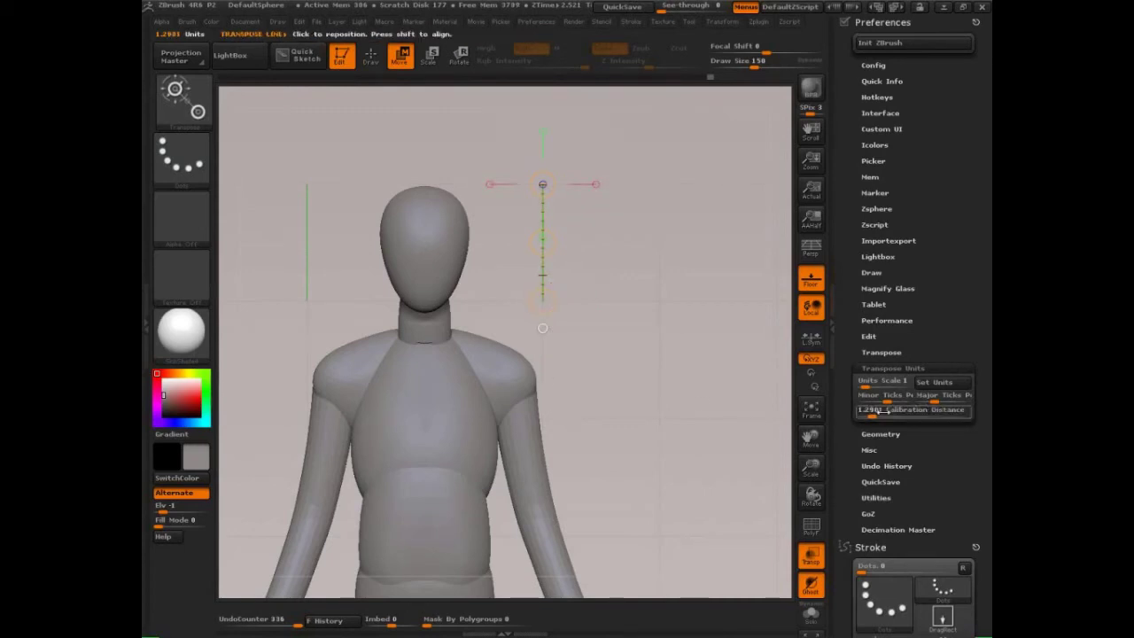
{"action": "type", "text": "14.819"}
{"action": "key", "text": "Return"}
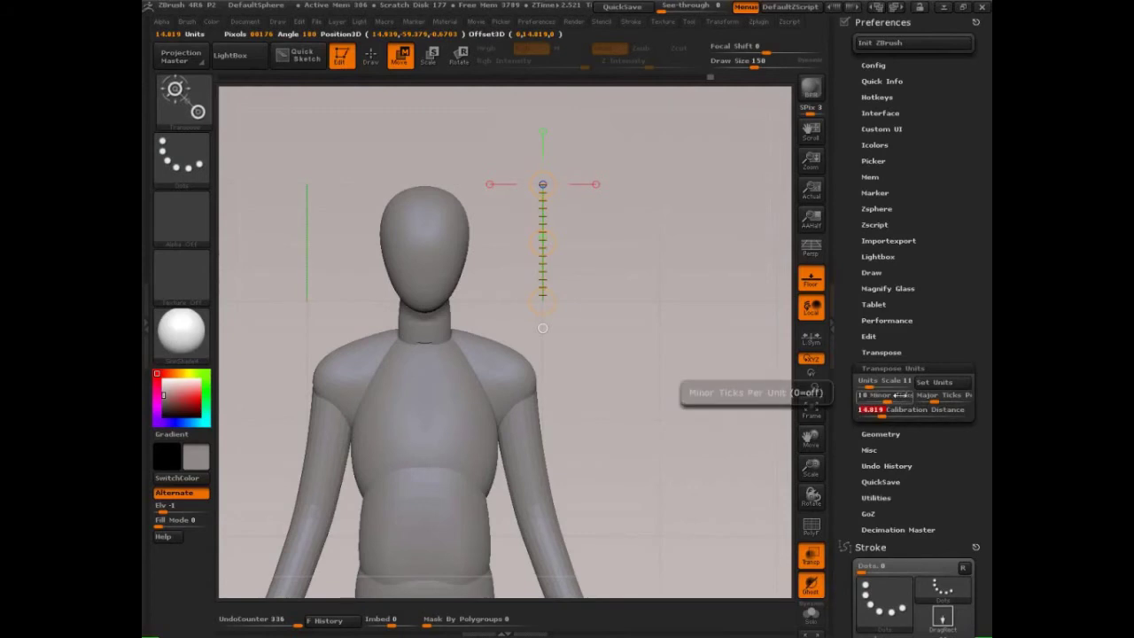
{"action": "type", "text": "1"}
{"action": "key", "text": "Return"}
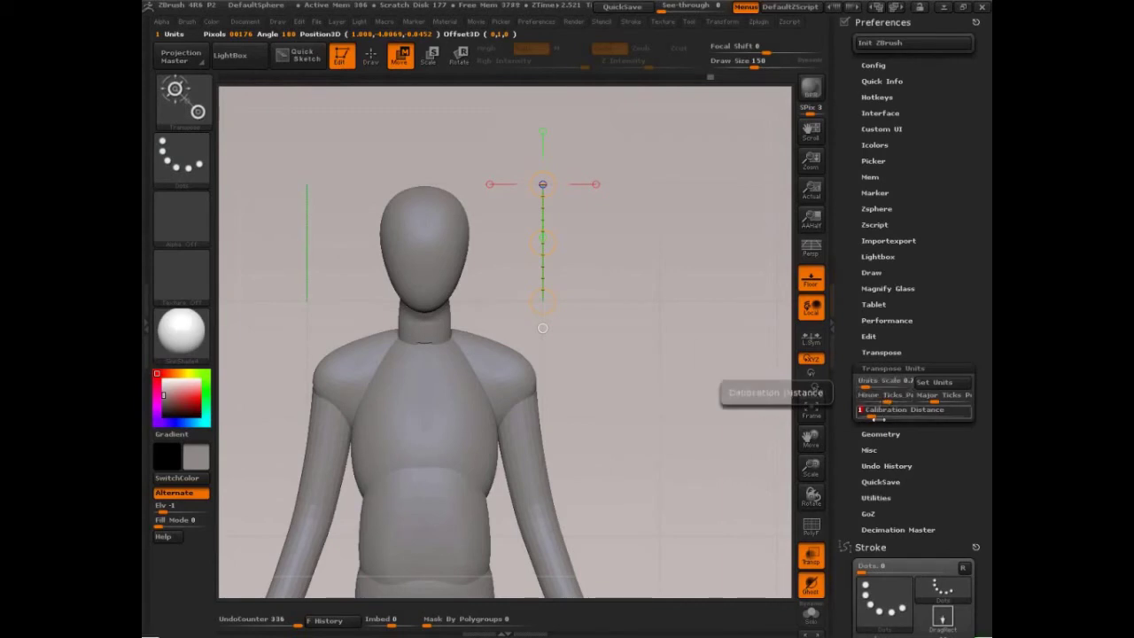
{"action": "key", "text": "ctrl+shift"}
{"action": "mouse_move", "coordinate": [853, 414]}
{"action": "left_mouse_down"}
{"action": "mouse_move", "coordinate": [854, 385]}
{"action": "mouse_move", "coordinate": [841, 423]}
{"action": "left_mouse_up"}
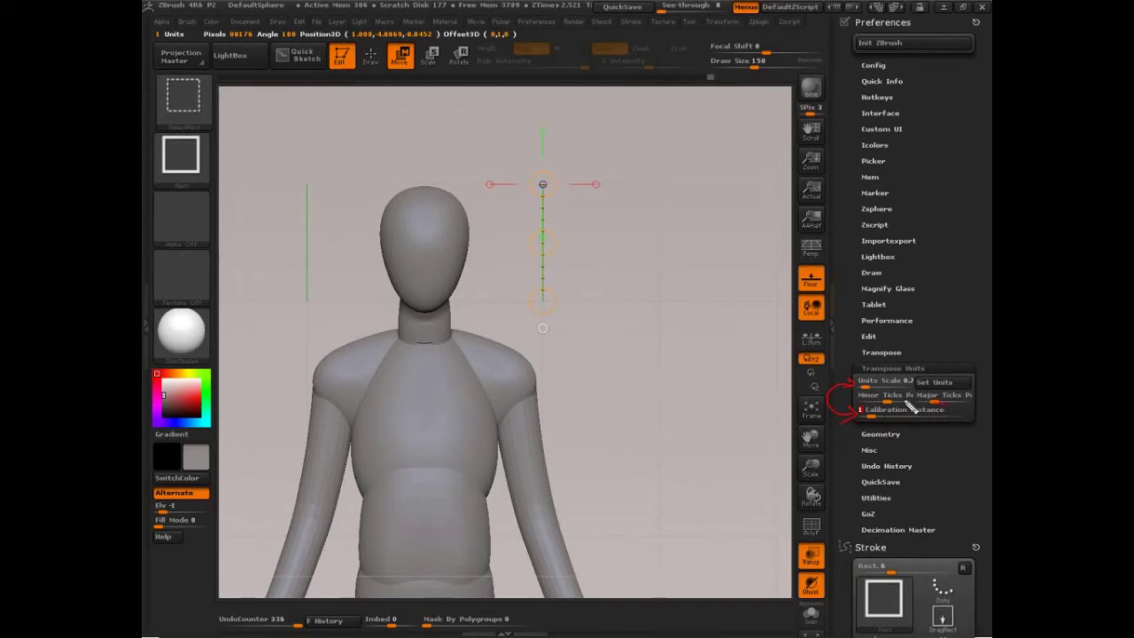
{"action": "left_click_drag", "start_coordinate": [911, 406], "coordinate": [939, 403]}
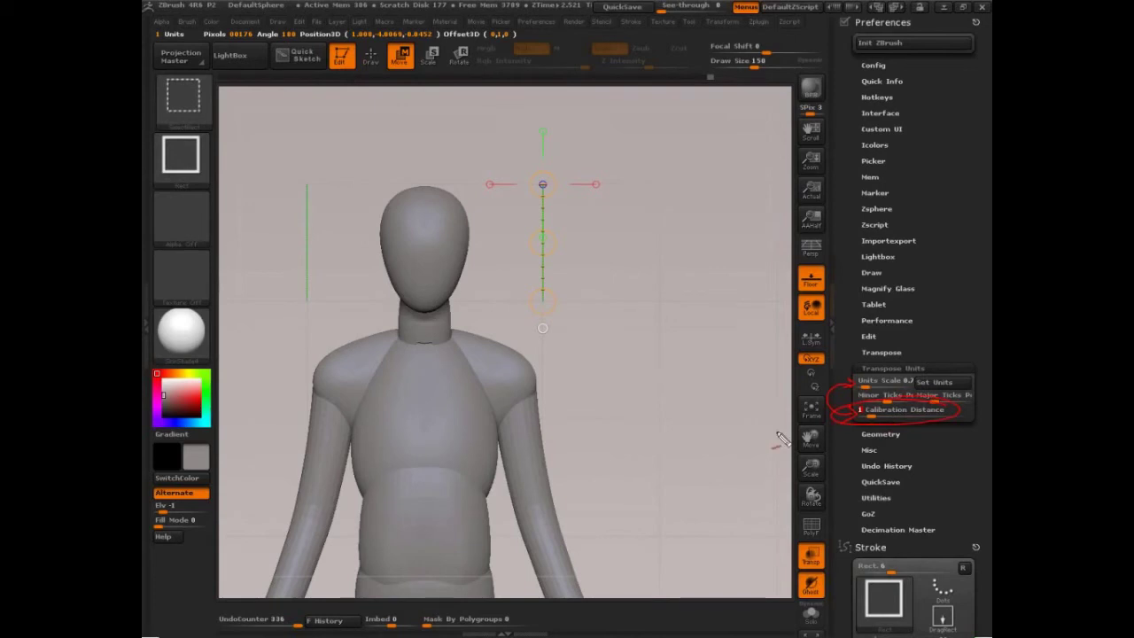
{"action": "mouse_move", "coordinate": [533, 306]}
{"action": "left_mouse_down"}
{"action": "mouse_move", "coordinate": [552, 307]}
{"action": "mouse_move", "coordinate": [543, 184]}
{"action": "left_mouse_up"}
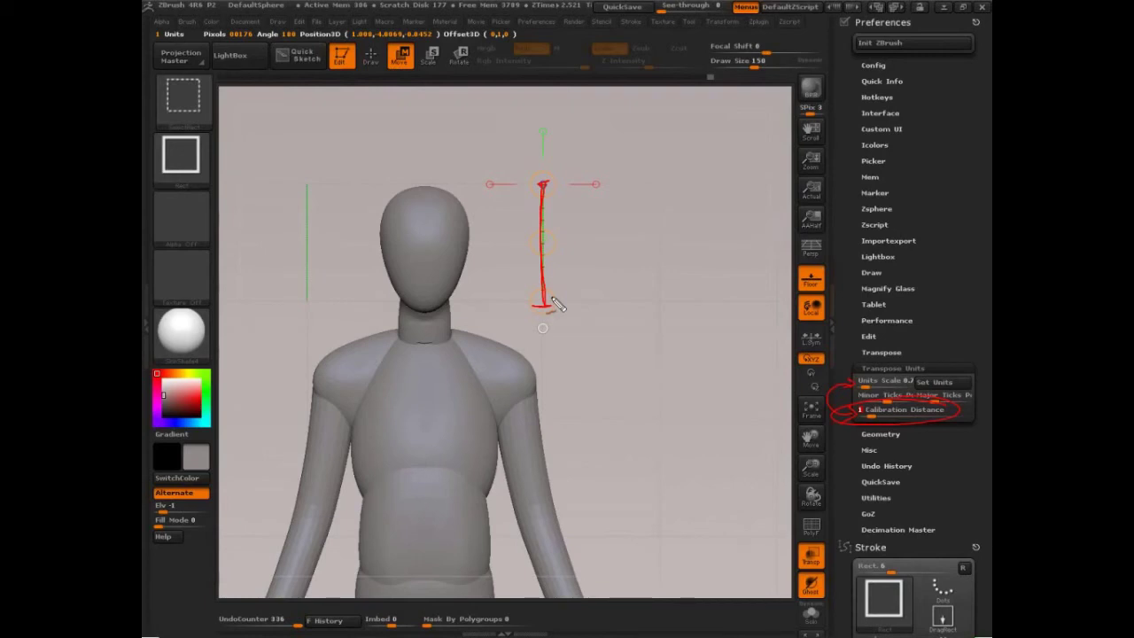
{"action": "key", "text": "Escape"}
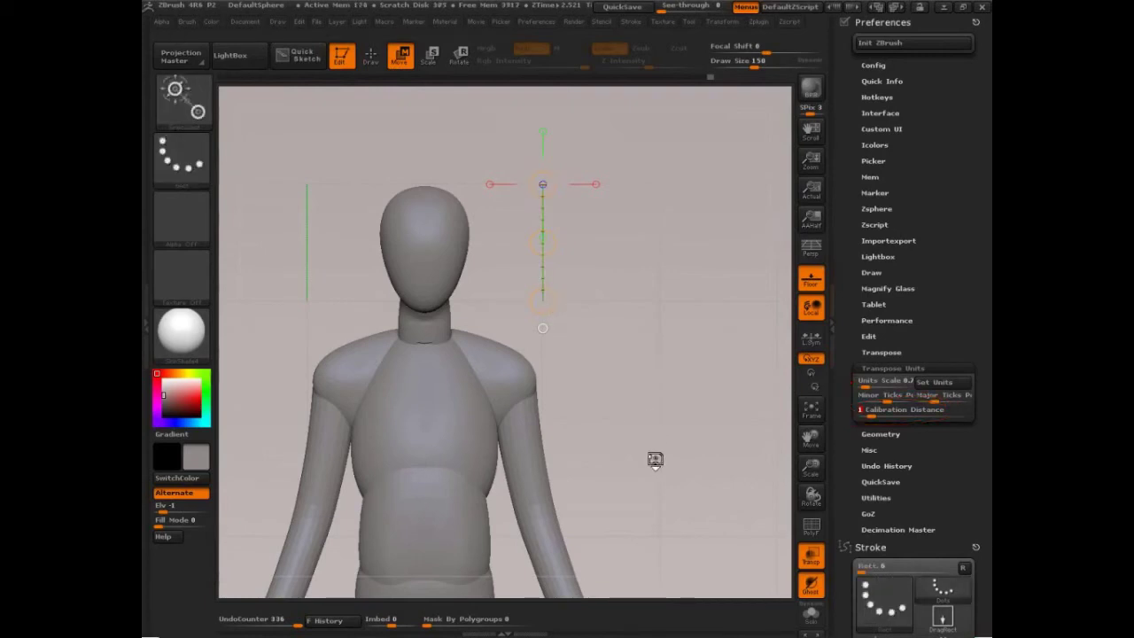
- Draw a vertical transpose line from the feet to the top of the head and set its calibration distance to 1
{"action": "left_click_drag", "start_coordinate": [654, 457], "coordinate": [662, 377]}
{"action": "left_click_drag", "start_coordinate": [449, 555], "coordinate": [447, 132]}
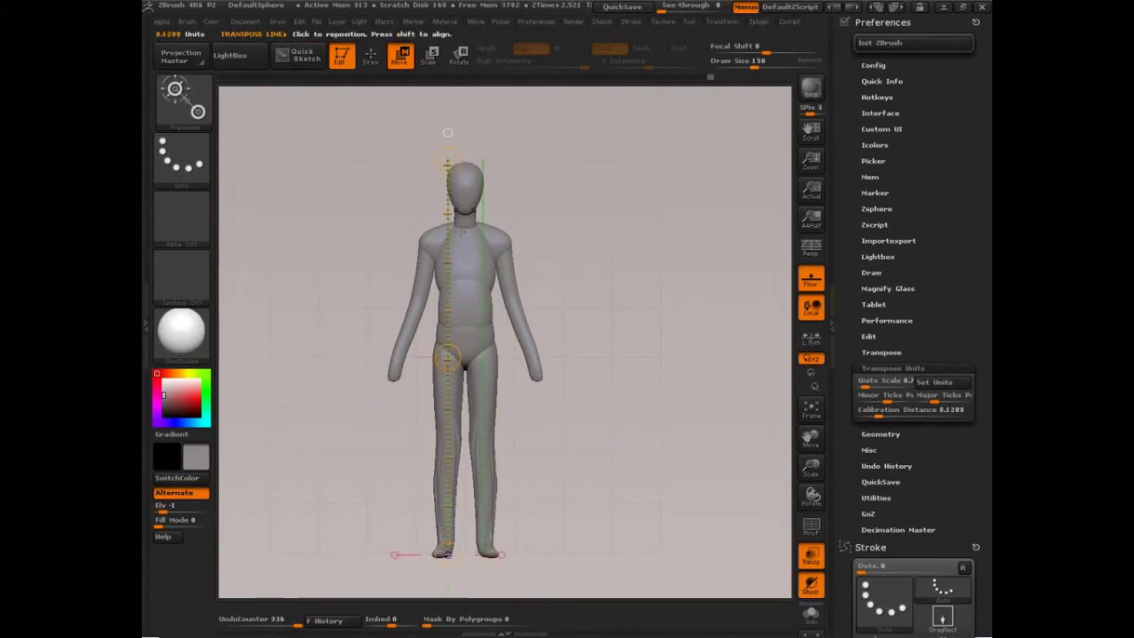
{"action": "mouse_move", "coordinate": [694, 405]}
{"action": "left_mouse_down", "text": "shift"}
{"action": "mouse_move", "coordinate": [634, 414]}
{"action": "mouse_move", "coordinate": [693, 411]}
{"action": "left_mouse_up", "text": "shift"}
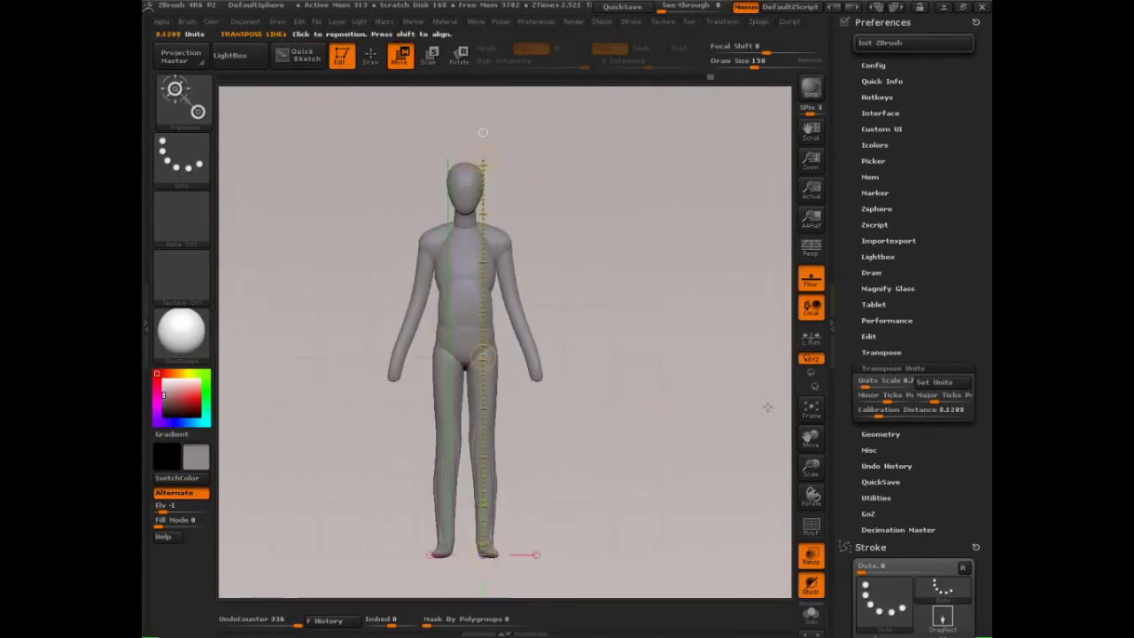
{"action": "left_click", "coordinate": [882, 412]}
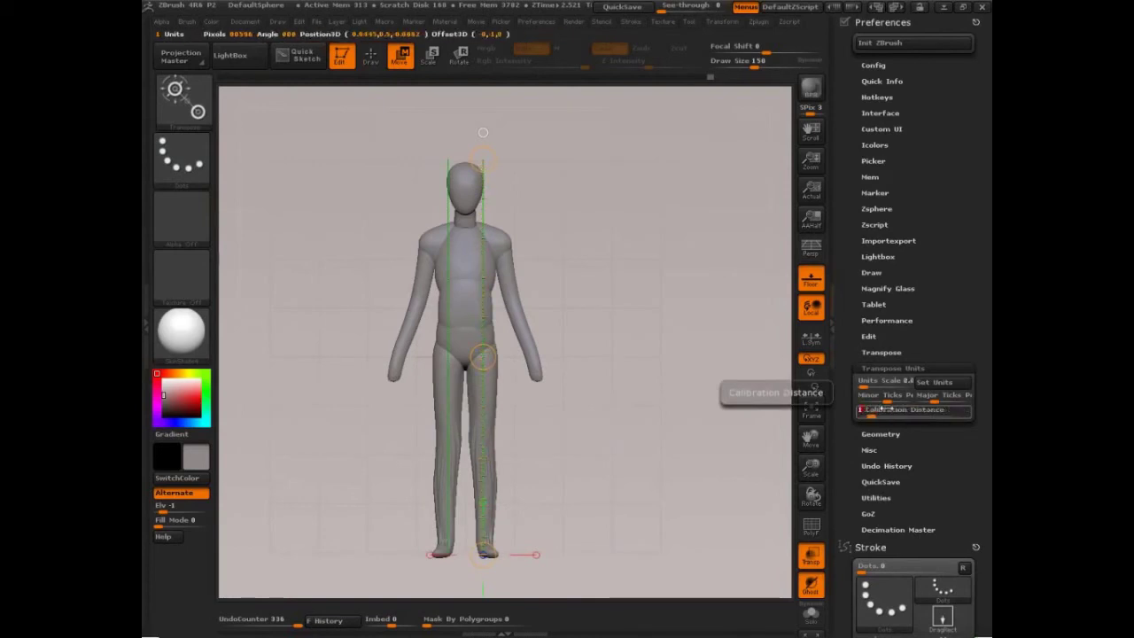
- Measure half the shoulder width with a horizontal transpose line from the upper chest's centre to the outer shoulder
{"action": "left_click_drag", "start_coordinate": [651, 426], "coordinate": [678, 445], "text": "shift"}
{"action": "left_click_drag", "start_coordinate": [629, 306], "coordinate": [619, 406], "text": "alt"}
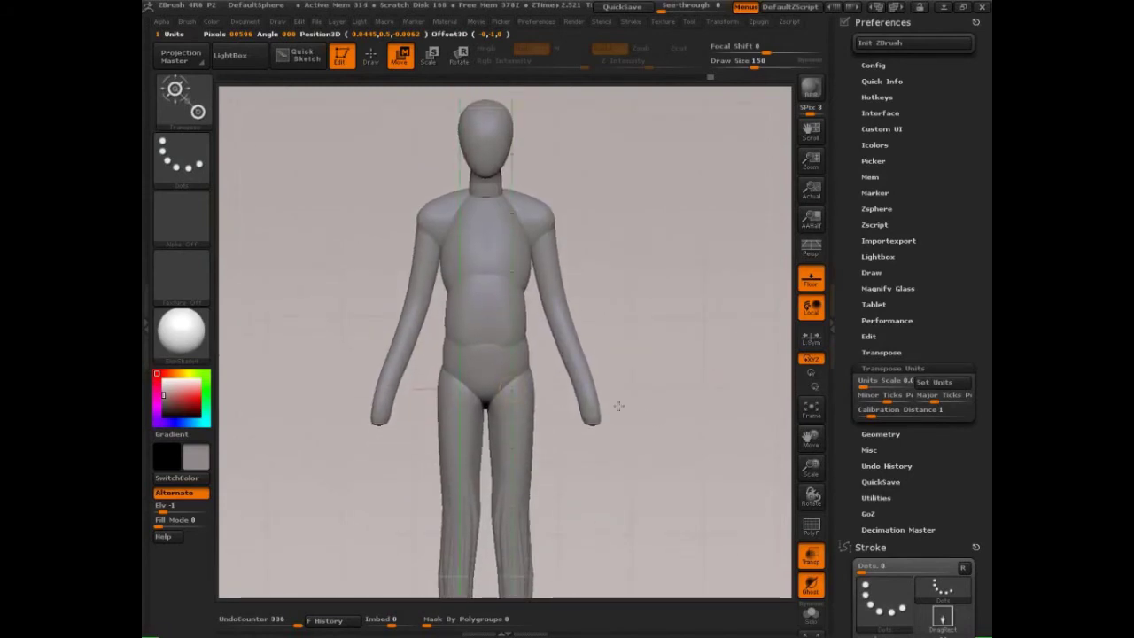
{"action": "mouse_move", "coordinate": [481, 208]}
{"action": "left_mouse_down"}
{"action": "mouse_move", "coordinate": [487, 236]}
{"action": "mouse_move", "coordinate": [594, 211]}
{"action": "left_mouse_up"}
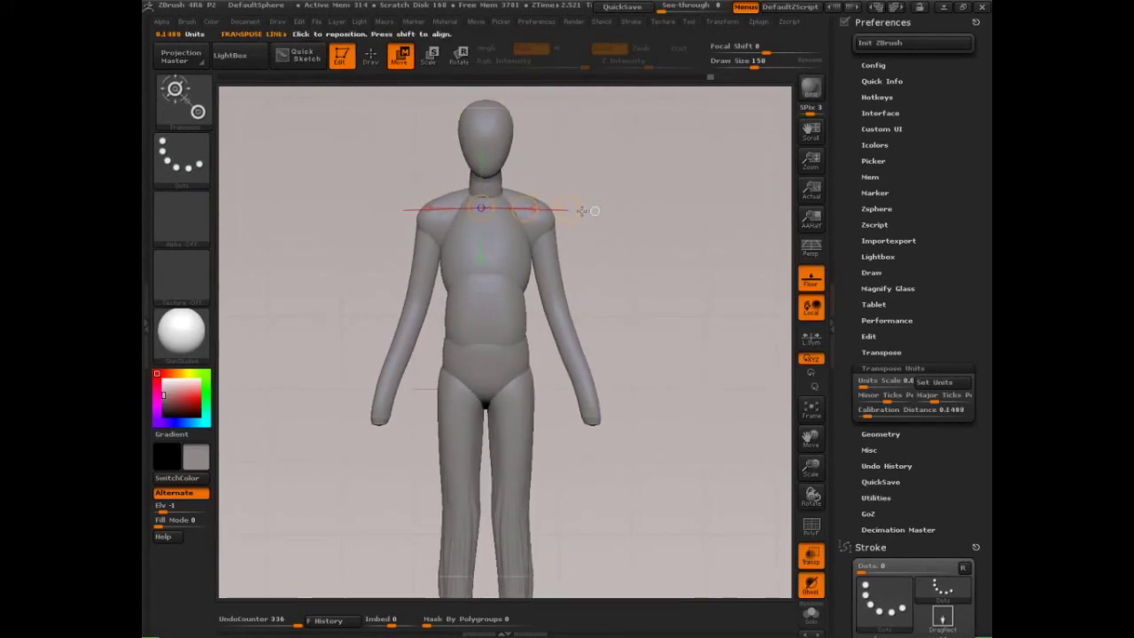
{"action": "mouse_move", "coordinate": [582, 210]}
{"action": "left_mouse_down"}
{"action": "mouse_move", "coordinate": [565, 211]}
{"action": "mouse_move", "coordinate": [582, 183]}
{"action": "mouse_move", "coordinate": [605, 177]}
{"action": "mouse_move", "coordinate": [605, 281]}
{"action": "mouse_move", "coordinate": [567, 216]}
{"action": "left_mouse_up"}
{"action": "left_click_drag", "start_coordinate": [493, 209], "coordinate": [556, 208]}
{"action": "left_click_drag", "start_coordinate": [557, 201], "coordinate": [555, 216]}
{"action": "left_click", "coordinate": [546, 177]}
{"action": "mouse_move", "coordinate": [536, 158]}
{"action": "left_mouse_down"}
{"action": "mouse_move", "coordinate": [536, 180]}
{"action": "mouse_move", "coordinate": [574, 161]}
{"action": "mouse_move", "coordinate": [543, 182]}
{"action": "mouse_move", "coordinate": [567, 161]}
{"action": "mouse_move", "coordinate": [595, 167]}
{"action": "mouse_move", "coordinate": [593, 202]}
{"action": "left_mouse_up"}
{"action": "key", "text": "ctrl+z"}
{"action": "key", "text": "ctrl+z"}
{"action": "key", "text": "ctrl+z"}
{"action": "left_click", "coordinate": [528, 182]}
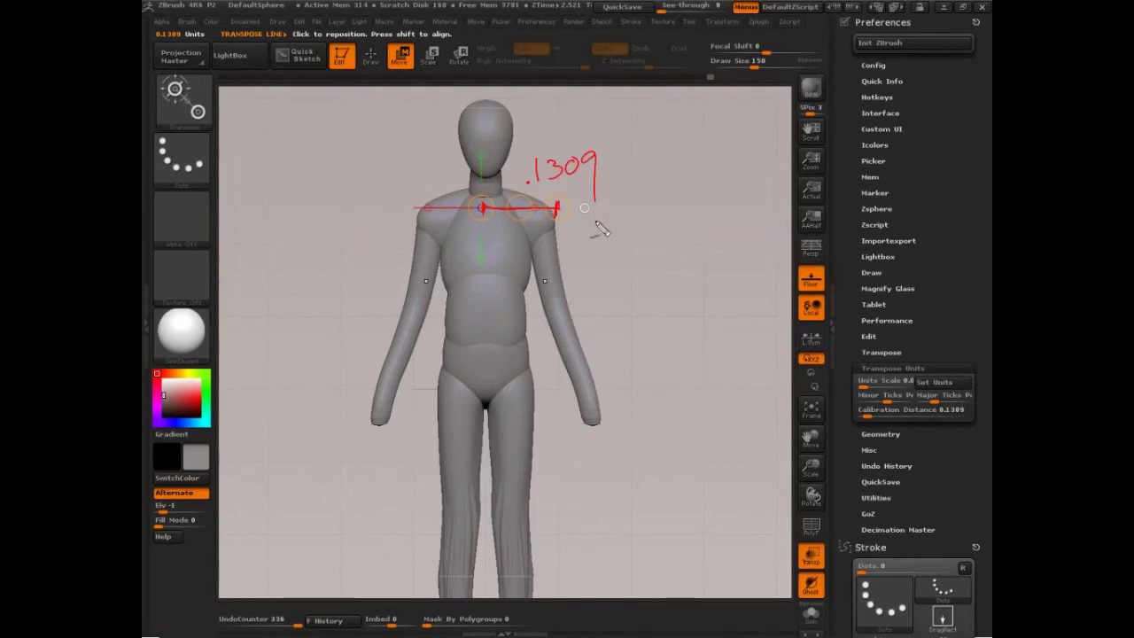
{"action": "key", "text": "Escape"}
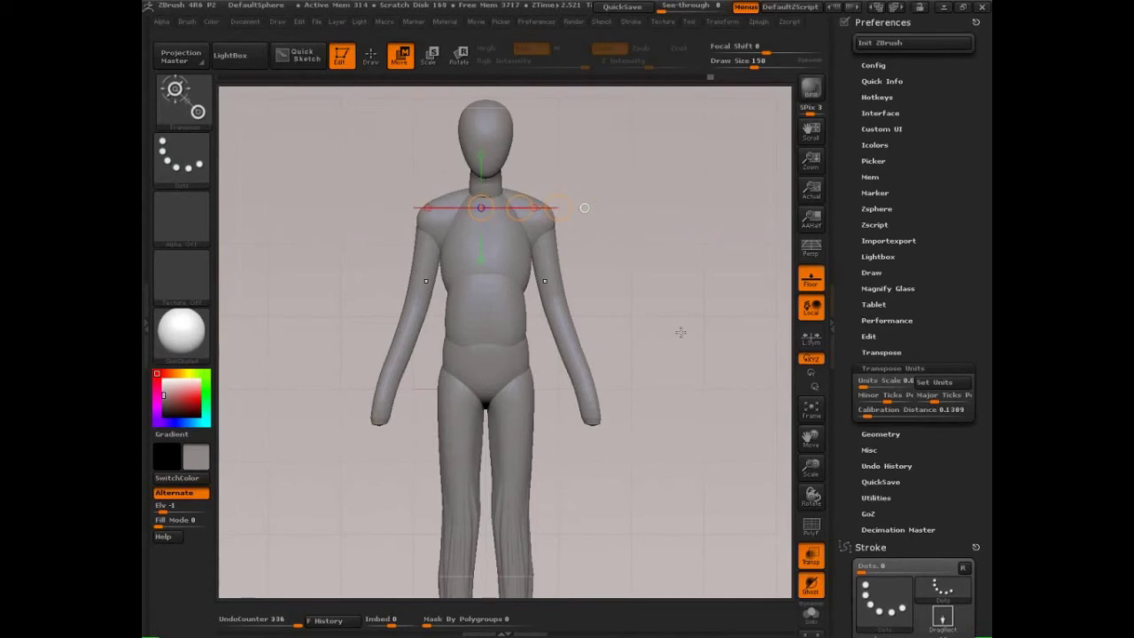
- Draw a vertical transpose line from the chin to the crown, then place it beside the head and adjust its upper end to crown level
{"action": "left_click_drag", "start_coordinate": [681, 332], "coordinate": [653, 319]}
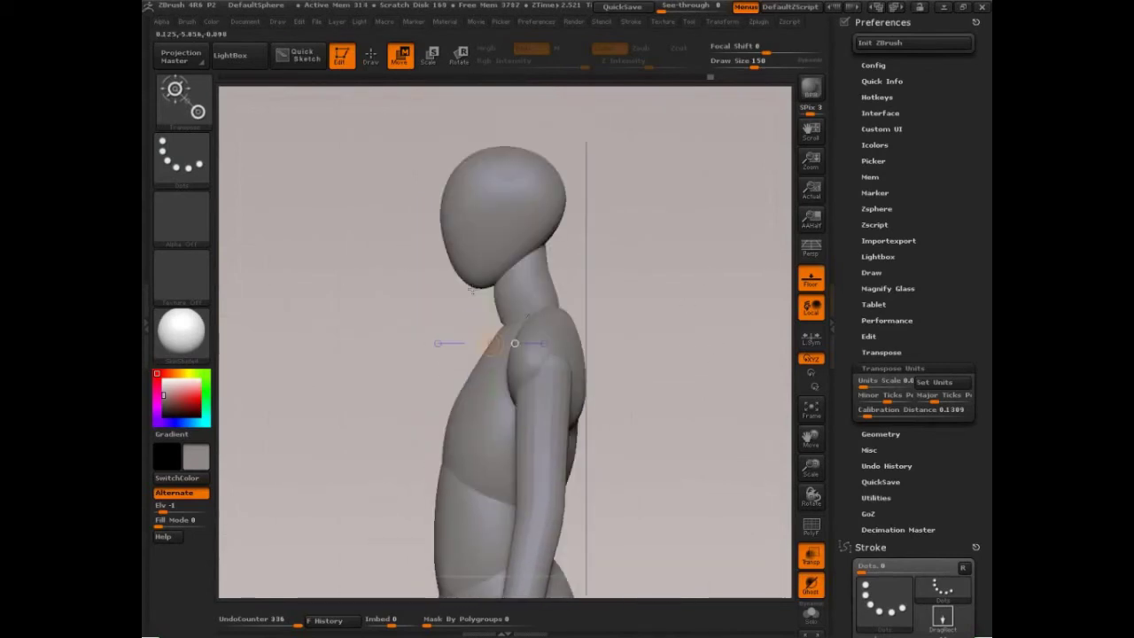
{"action": "mouse_move", "coordinate": [472, 289]}
{"action": "left_mouse_down", "text": "shift"}
{"action": "mouse_move", "coordinate": [476, 133]}
{"action": "mouse_move", "coordinate": [485, 148]}
{"action": "left_mouse_up", "text": "shift"}
{"action": "left_click_drag", "start_coordinate": [650, 196], "coordinate": [724, 203]}
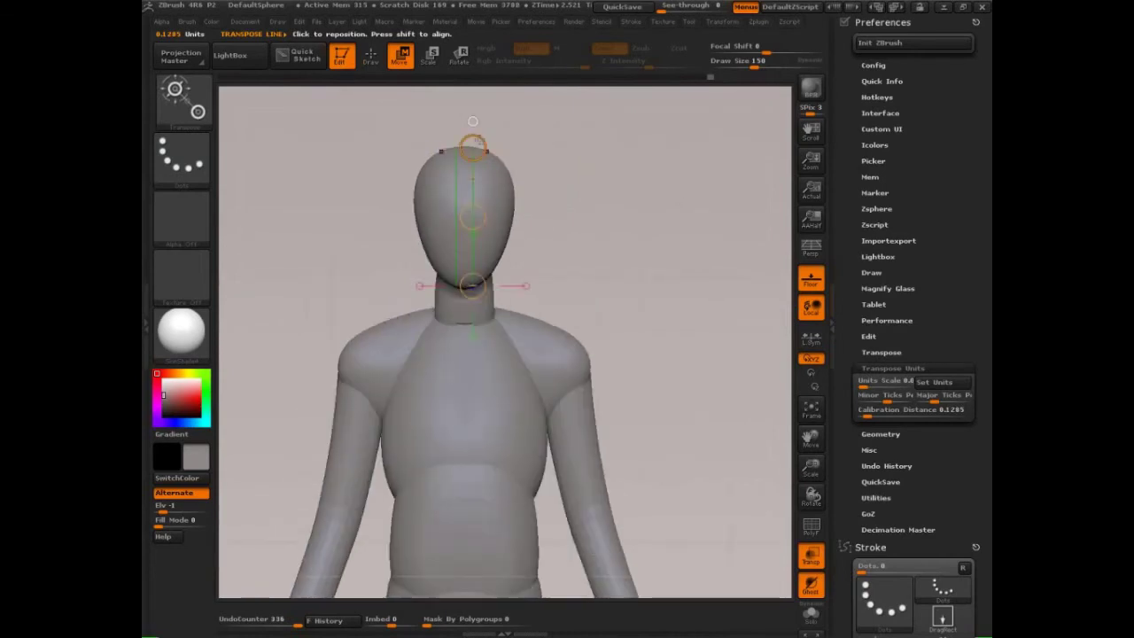
{"action": "left_click_drag", "start_coordinate": [479, 142], "coordinate": [479, 139]}
{"action": "left_click_drag", "start_coordinate": [472, 215], "coordinate": [597, 206]}
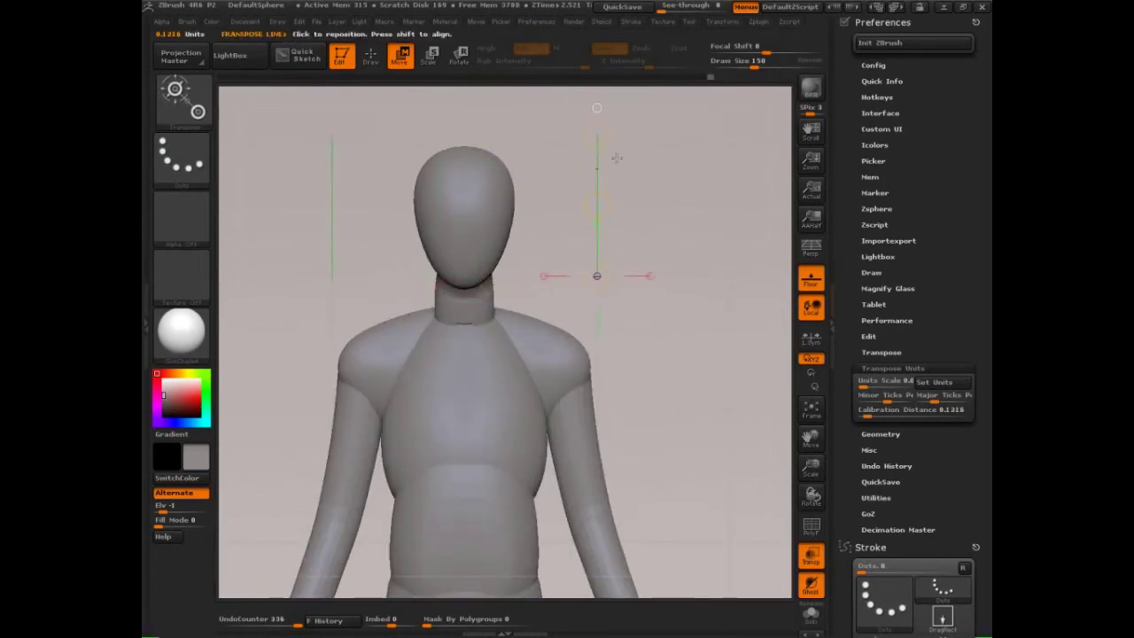
{"action": "left_click_drag", "start_coordinate": [606, 126], "coordinate": [607, 135]}
- Set the head-height line's calibration distance to 1 and its minor ticks to 3
{"action": "left_click", "coordinate": [886, 409]}
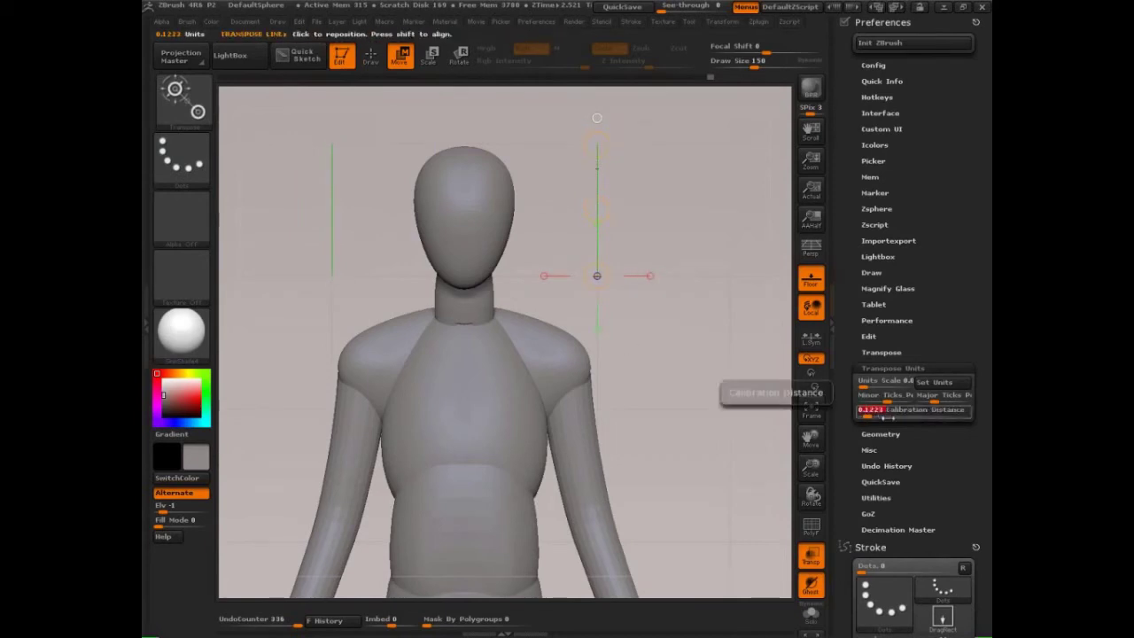
{"action": "type", "text": "1"}
{"action": "key", "text": "Return"}
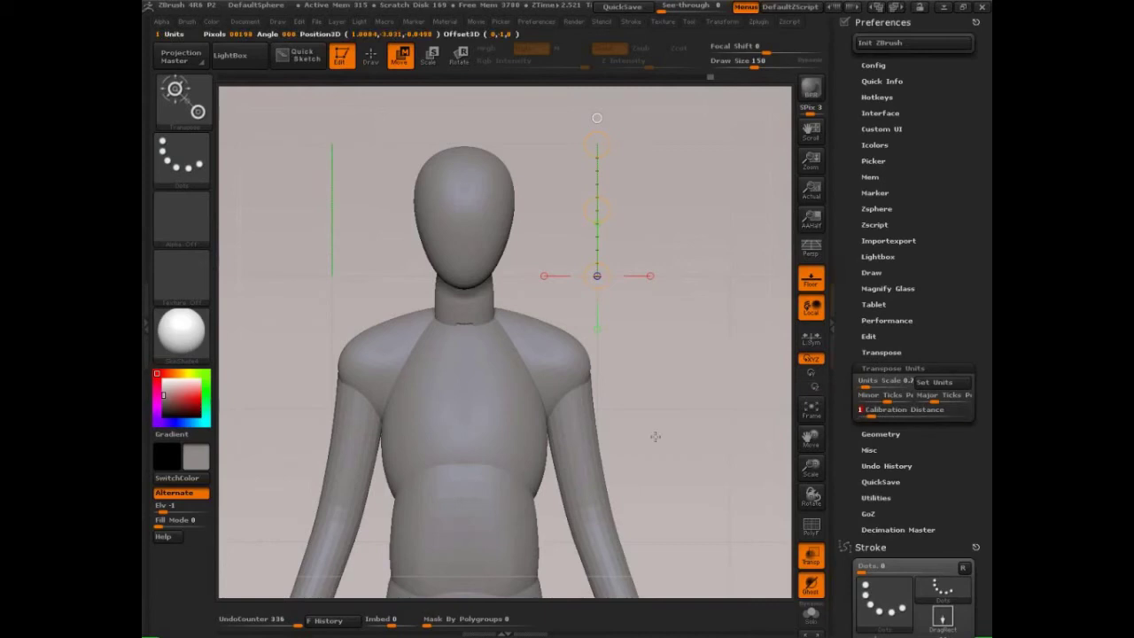
{"action": "left_click", "coordinate": [886, 395]}
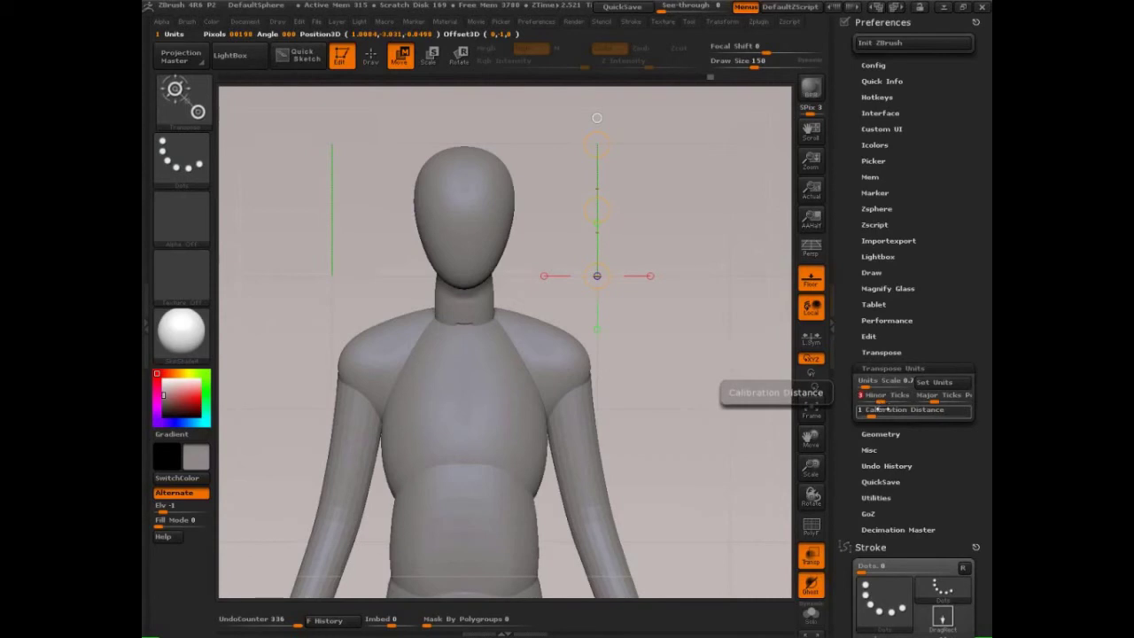
- Mark the minor tick divisions on the transpose line beside the head with short annotation strokes
{"action": "key", "text": "ctrl+shift+d"}
{"action": "left_click_drag", "start_coordinate": [589, 276], "coordinate": [612, 274]}
{"action": "left_click_drag", "start_coordinate": [593, 234], "coordinate": [609, 232]}
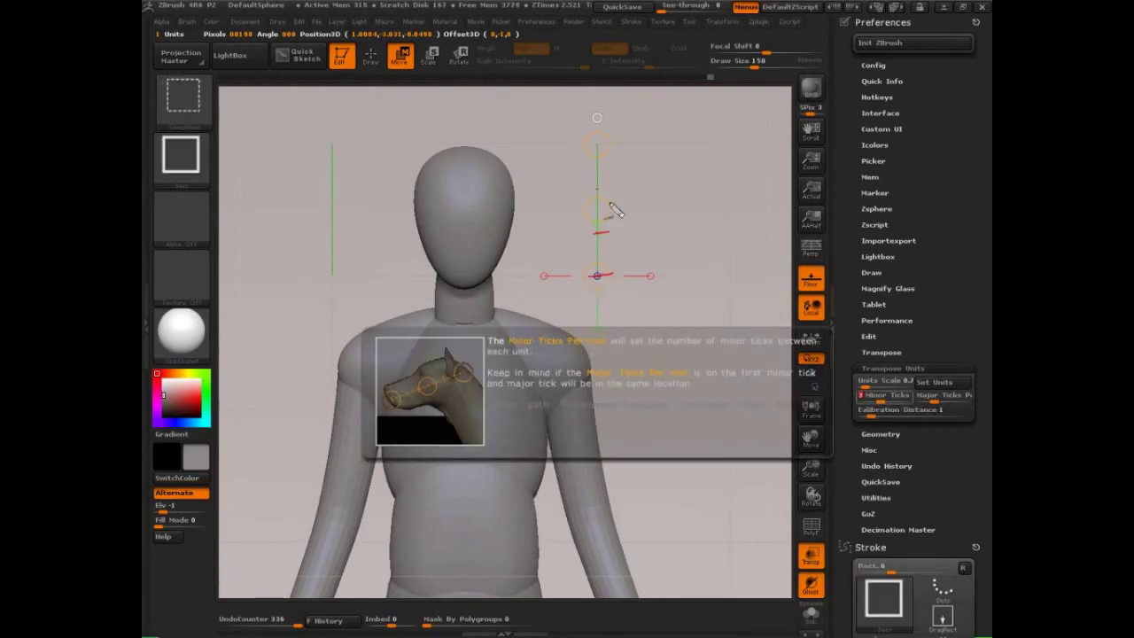
{"action": "left_click_drag", "start_coordinate": [587, 191], "coordinate": [611, 189]}
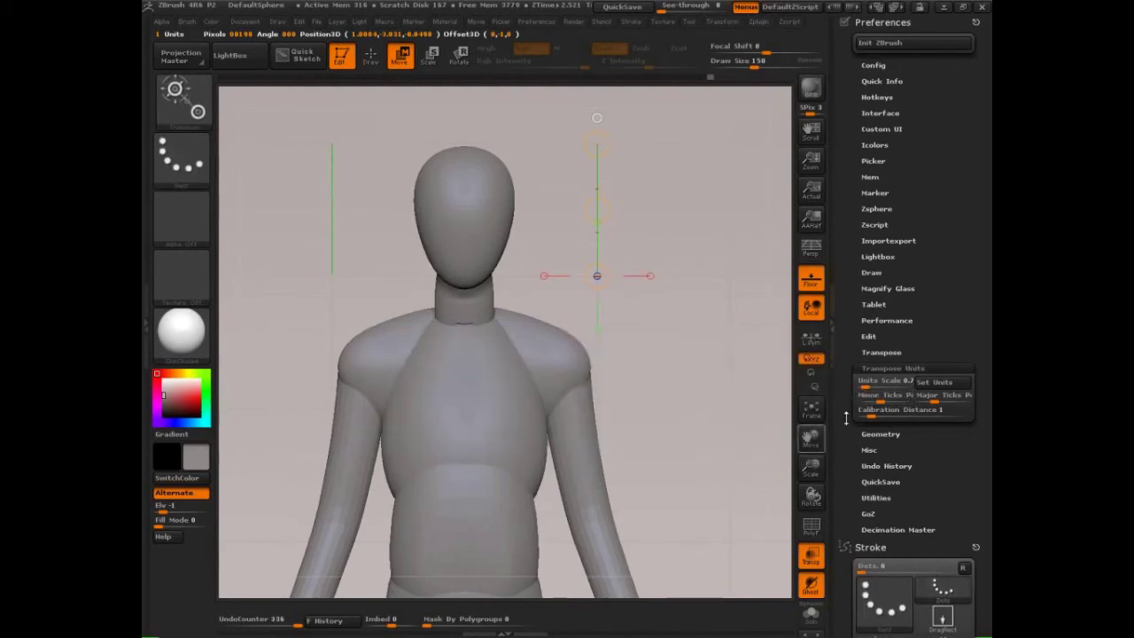
- Set the transpose Minor Ticks Per Unit to 2 and mark the line's two halves with annotations before clearing them
{"action": "left_click_drag", "start_coordinate": [877, 403], "coordinate": [879, 401]}
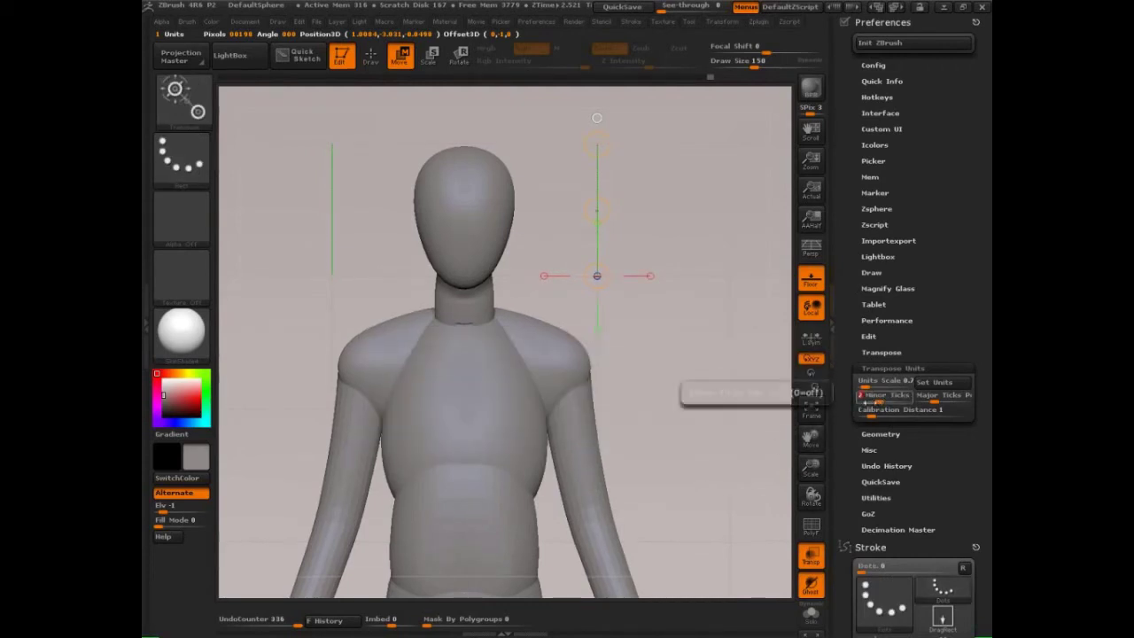
{"action": "key", "text": "ctrl+shift"}
{"action": "mouse_move", "coordinate": [590, 210]}
{"action": "left_mouse_down"}
{"action": "mouse_move", "coordinate": [604, 210]}
{"action": "mouse_move", "coordinate": [598, 276]}
{"action": "left_mouse_up"}
{"action": "left_click_drag", "start_coordinate": [593, 282], "coordinate": [609, 271]}
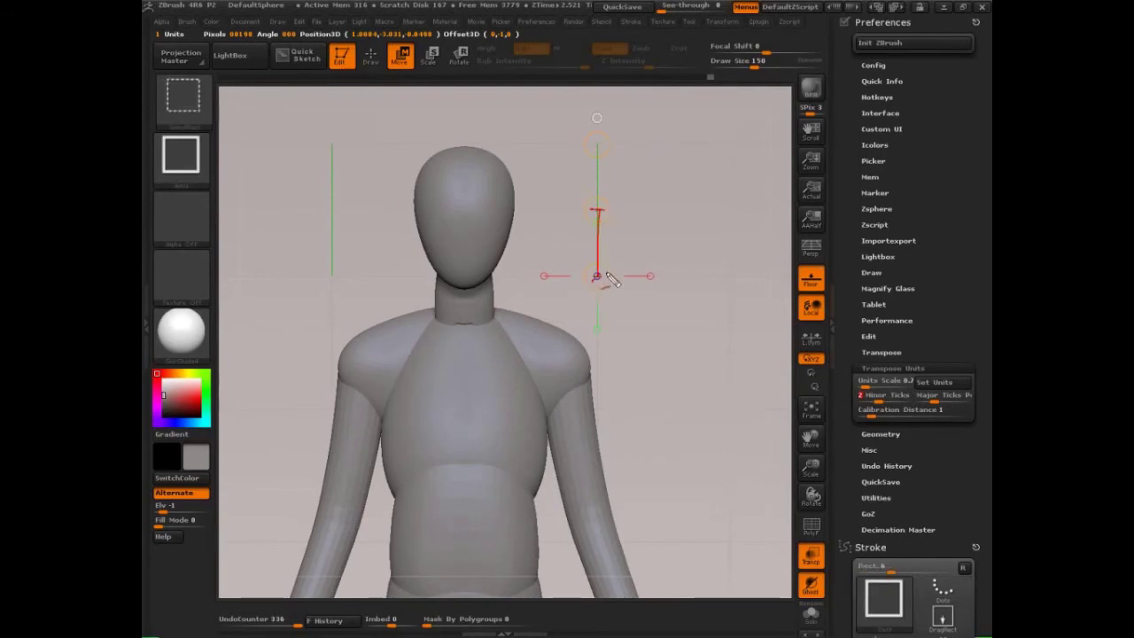
{"action": "mouse_move", "coordinate": [582, 143]}
{"action": "left_mouse_down"}
{"action": "mouse_move", "coordinate": [621, 141]}
{"action": "mouse_move", "coordinate": [604, 213]}
{"action": "left_mouse_up"}
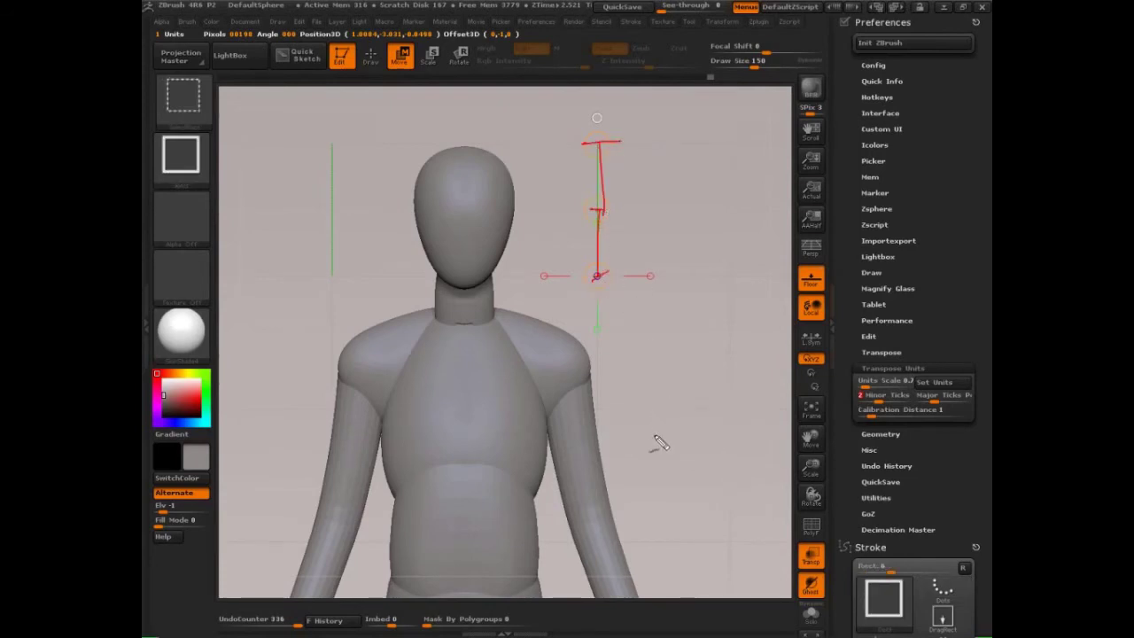
{"action": "key", "text": "Escape"}
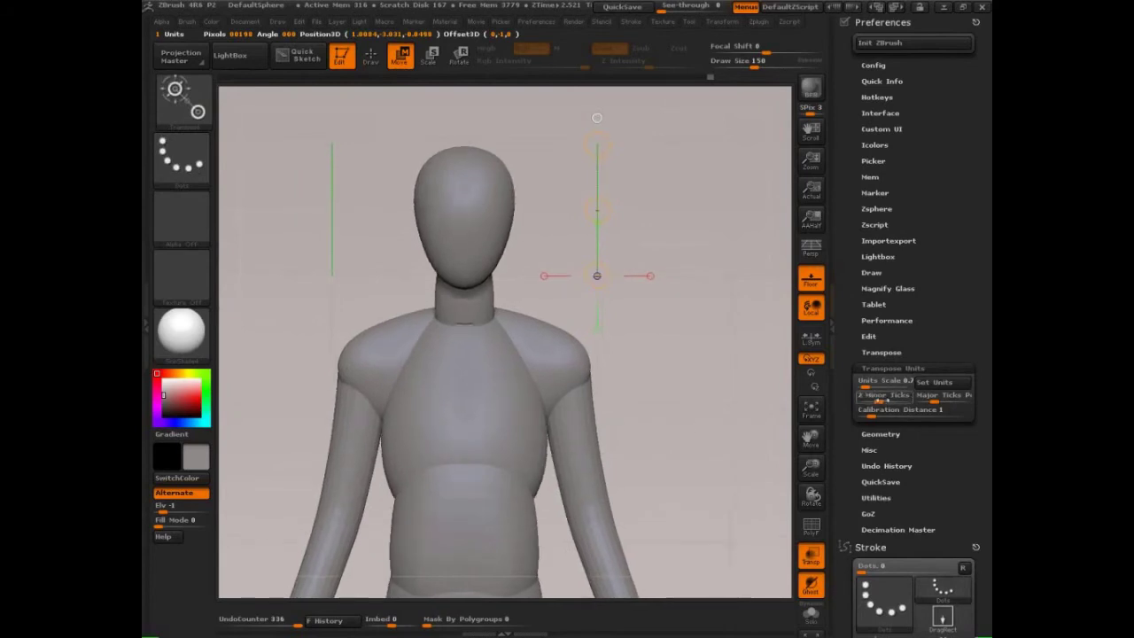
- Set the transpose Minor Ticks Per Unit to 4, mark the four divisions on the line with annotations and clear them
{"action": "left_click_drag", "start_coordinate": [879, 401], "coordinate": [885, 401]}
{"action": "left_click", "coordinate": [883, 402]}
{"action": "key", "text": "ctrl"}
{"action": "key", "text": "ctrl+shift"}
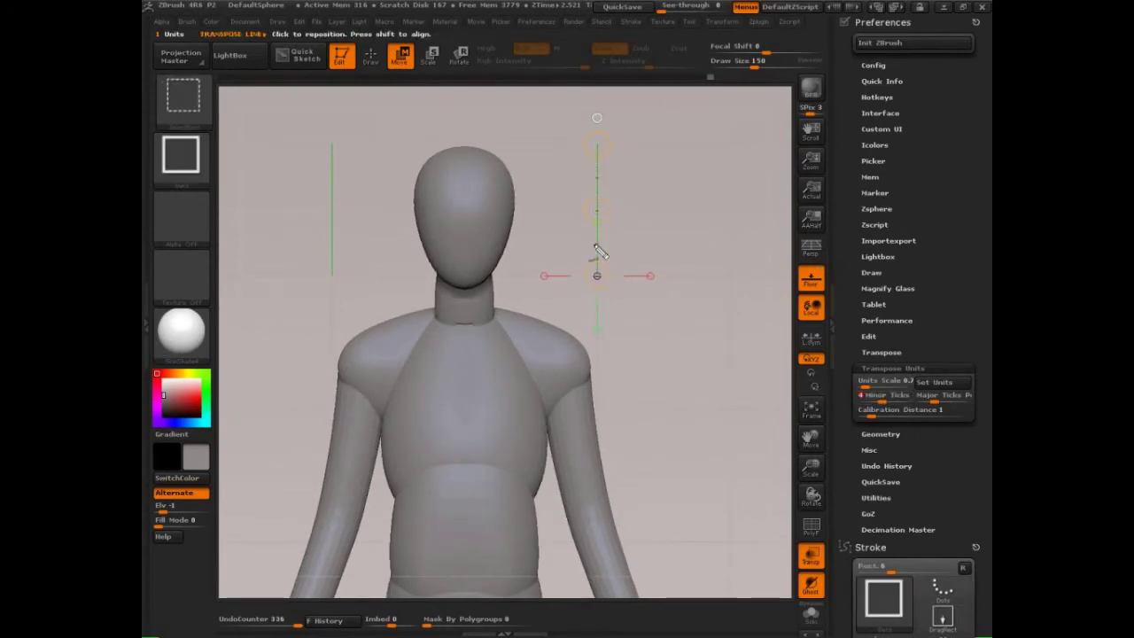
{"action": "left_click_drag", "start_coordinate": [587, 212], "coordinate": [607, 208]}
{"action": "mouse_move", "coordinate": [589, 177]}
{"action": "left_mouse_down"}
{"action": "mouse_move", "coordinate": [610, 176]}
{"action": "mouse_move", "coordinate": [620, 148]}
{"action": "mouse_move", "coordinate": [610, 274]}
{"action": "left_mouse_up"}
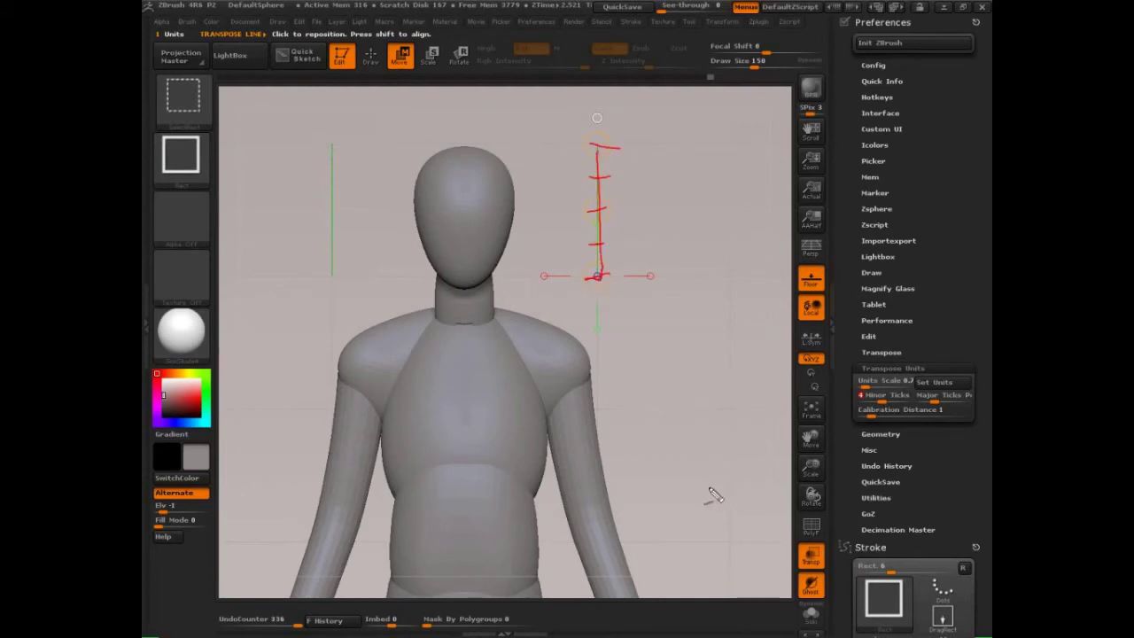
{"action": "left_click_drag", "start_coordinate": [913, 396], "coordinate": [894, 388]}
{"action": "key", "text": "Escape"}
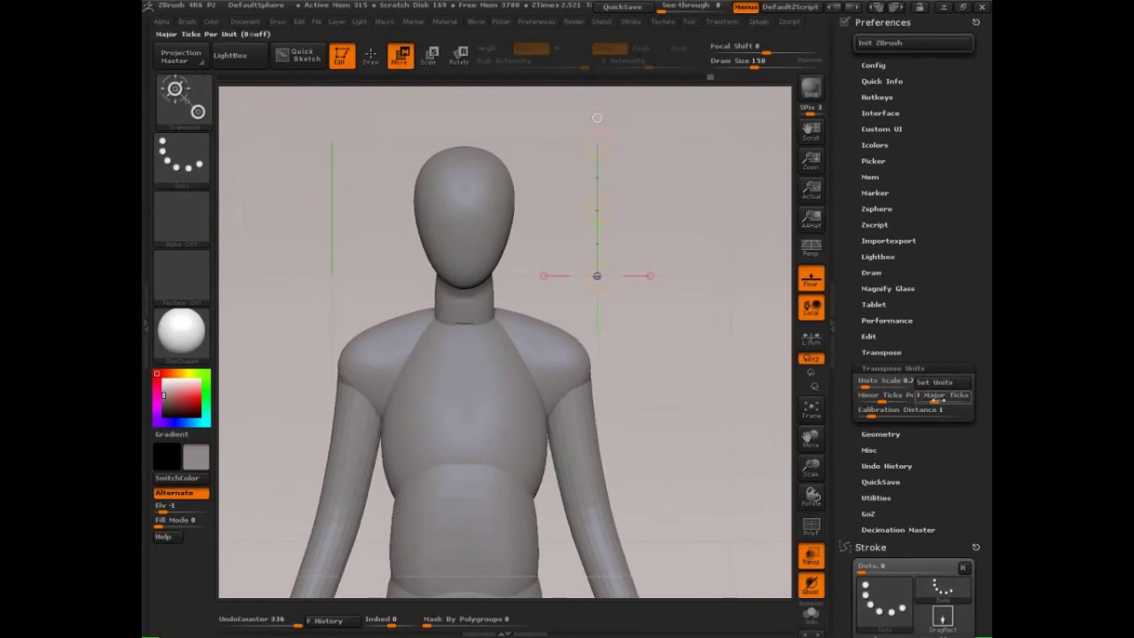
- Set the transpose Major Ticks Per Unit to 2
{"action": "left_click_drag", "start_coordinate": [935, 401], "coordinate": [946, 401]}
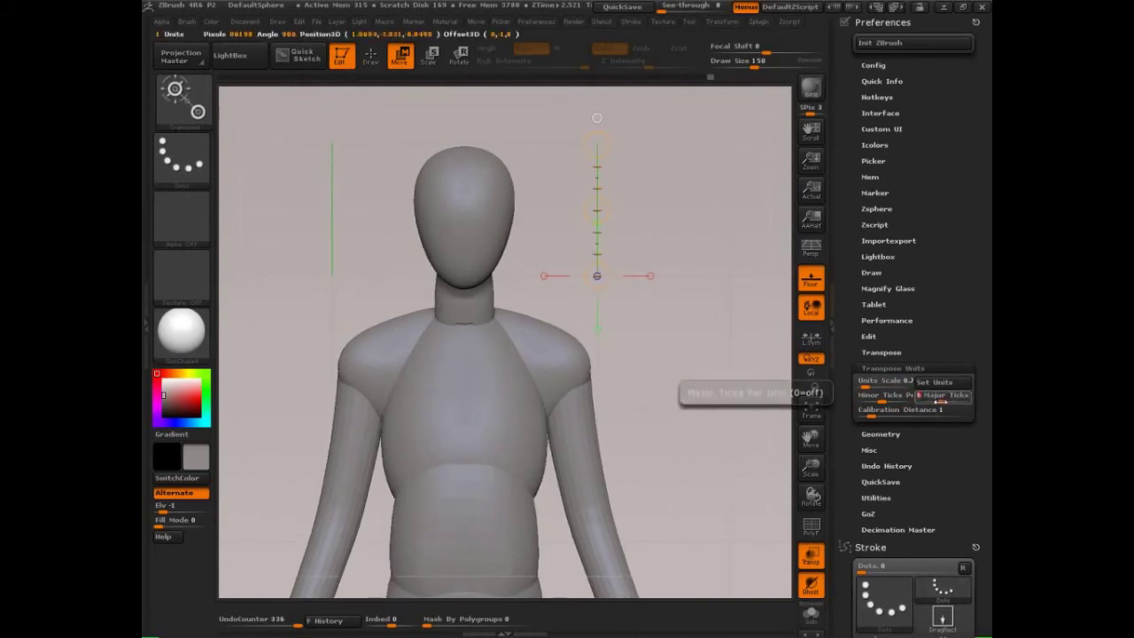
{"action": "type", "text": "2"}
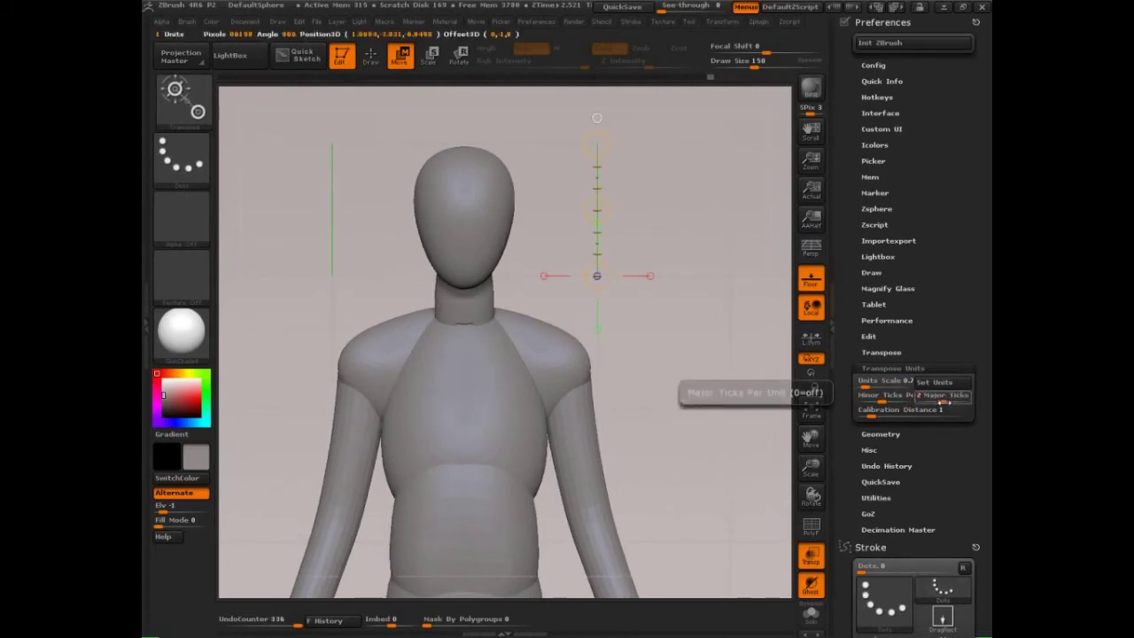
{"action": "left_click", "coordinate": [938, 409]}
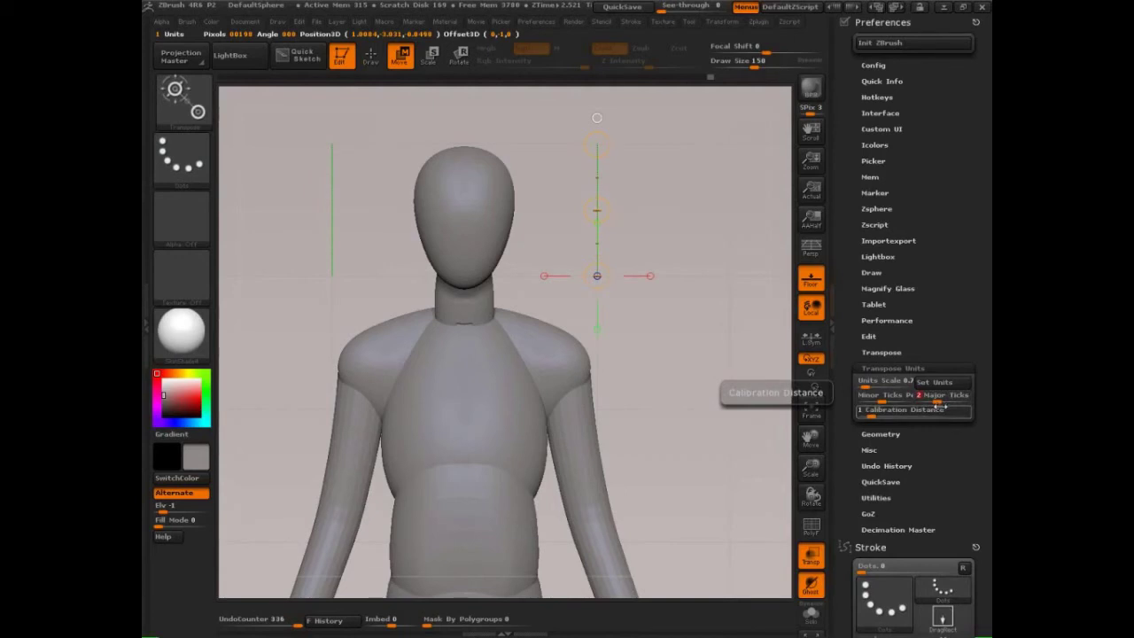
{"action": "key", "text": "Return"}
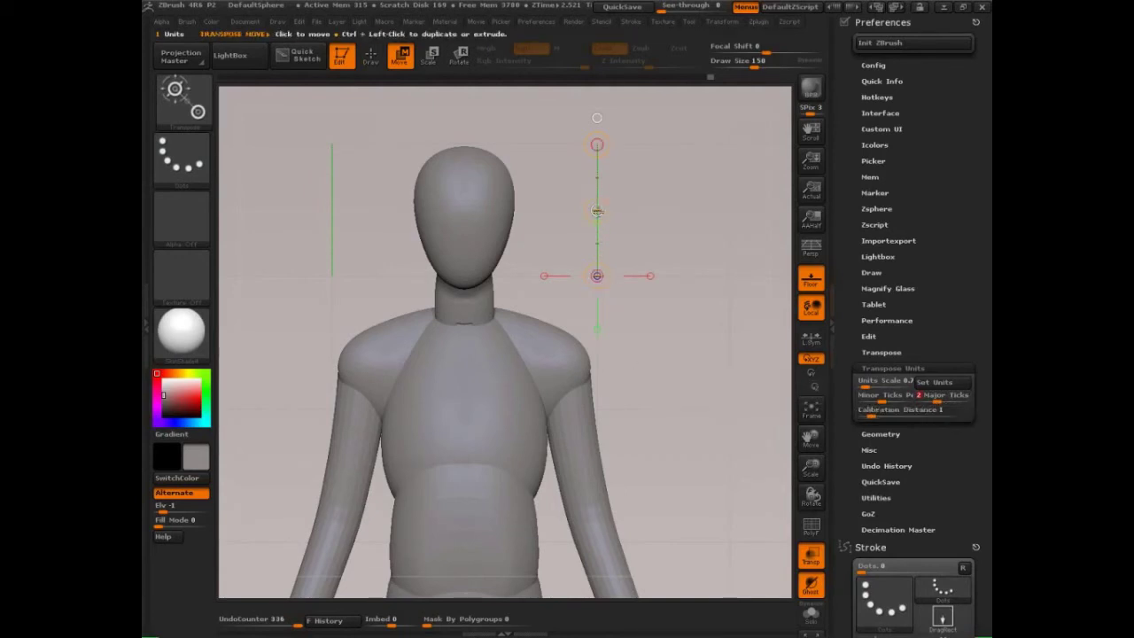
- Mark the major tick at the transpose line's midpoint and both line ends with annotations and clear the strokes
{"action": "key", "text": "ctrl+shift+d"}
{"action": "left_click_drag", "start_coordinate": [590, 213], "coordinate": [615, 207]}
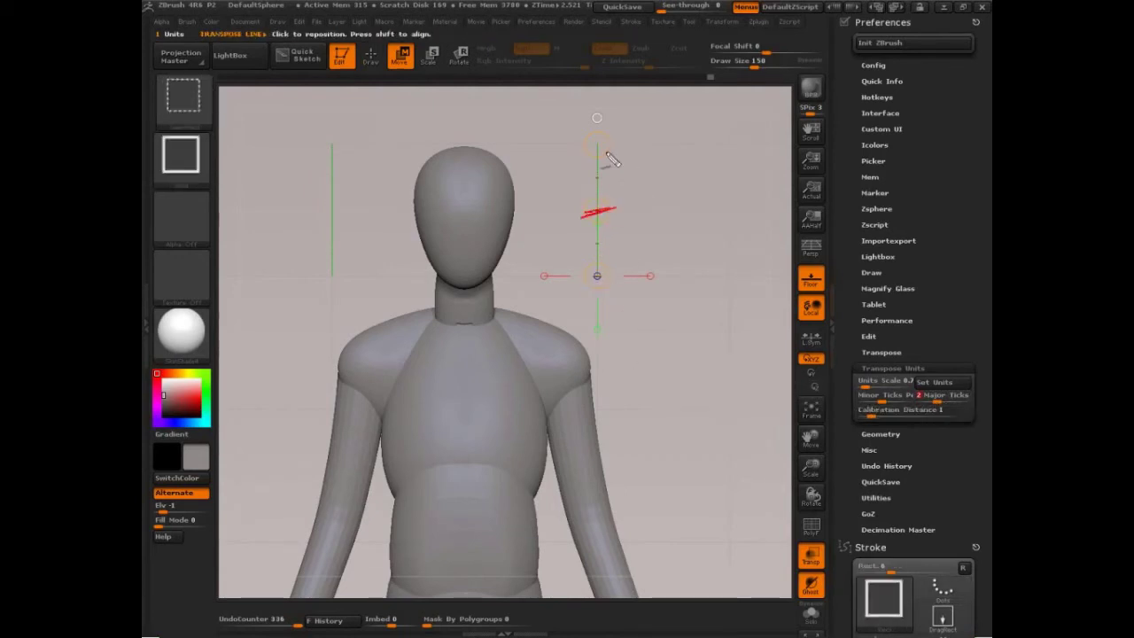
{"action": "left_click_drag", "start_coordinate": [579, 150], "coordinate": [609, 144]}
{"action": "left_click_drag", "start_coordinate": [581, 279], "coordinate": [574, 285]}
{"action": "left_click_drag", "start_coordinate": [646, 207], "coordinate": [619, 213]}
{"action": "mouse_move", "coordinate": [630, 204]}
{"action": "left_mouse_down"}
{"action": "mouse_move", "coordinate": [618, 216]}
{"action": "mouse_move", "coordinate": [645, 222]}
{"action": "left_mouse_up"}
{"action": "key", "text": "Escape"}
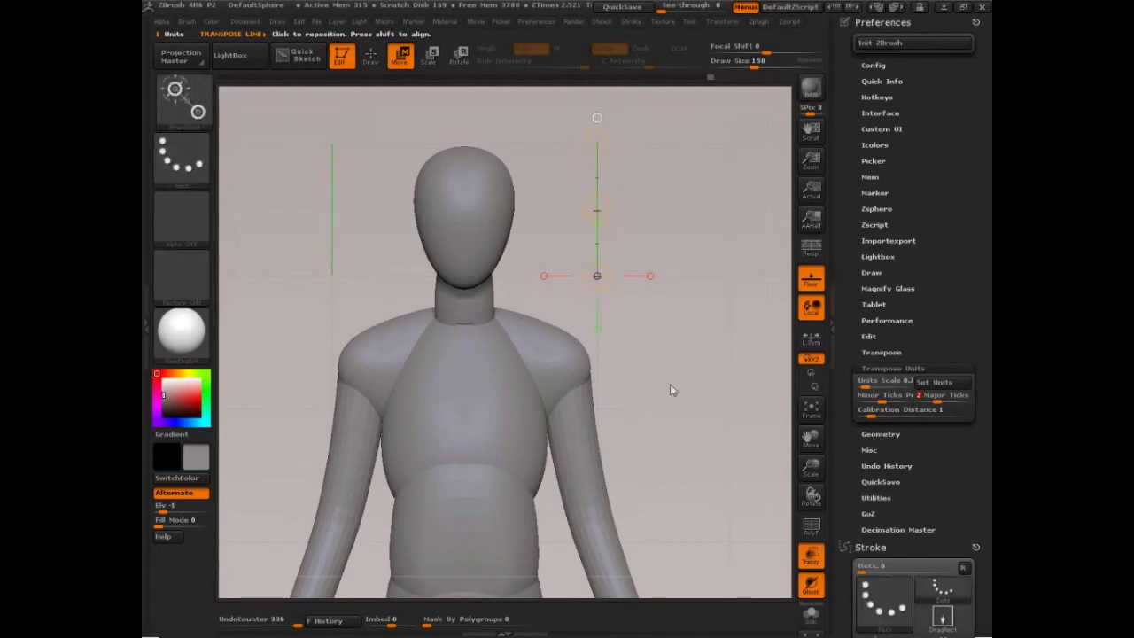
- Reduce the Move brush's draw size to 118 and nudge the figure's chin and crown slightly upward
{"action": "left_click_drag", "start_coordinate": [667, 388], "coordinate": [689, 405]}
{"action": "left_click", "coordinate": [370, 56]}
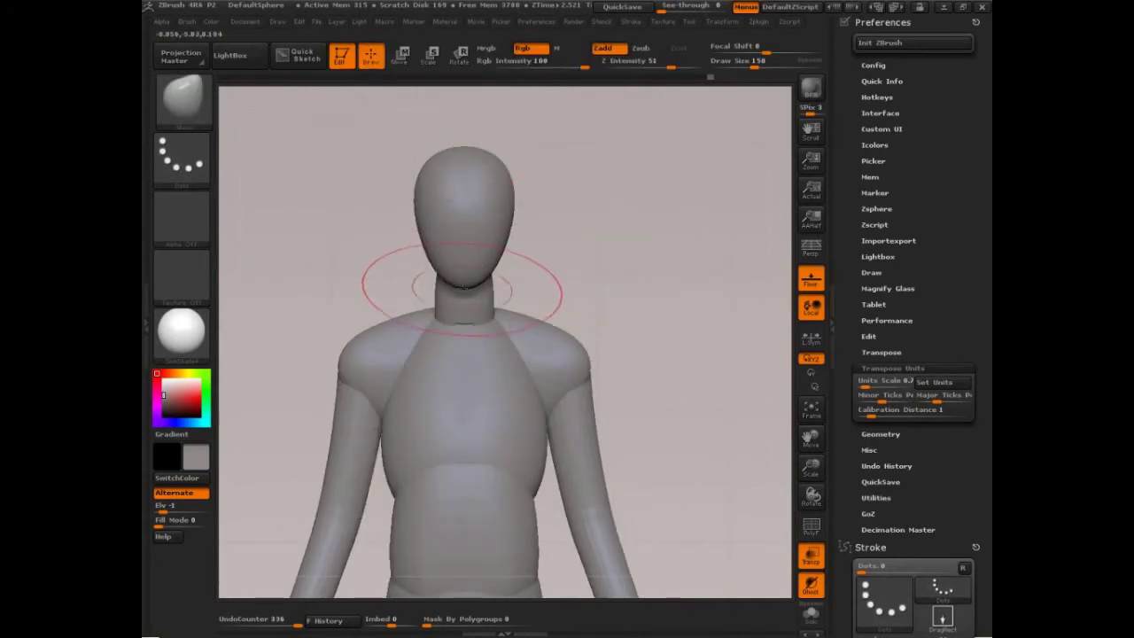
{"action": "key", "text": "s"}
{"action": "left_click_drag", "start_coordinate": [466, 285], "coordinate": [462, 275]}
{"action": "left_click_drag", "start_coordinate": [462, 151], "coordinate": [463, 148]}
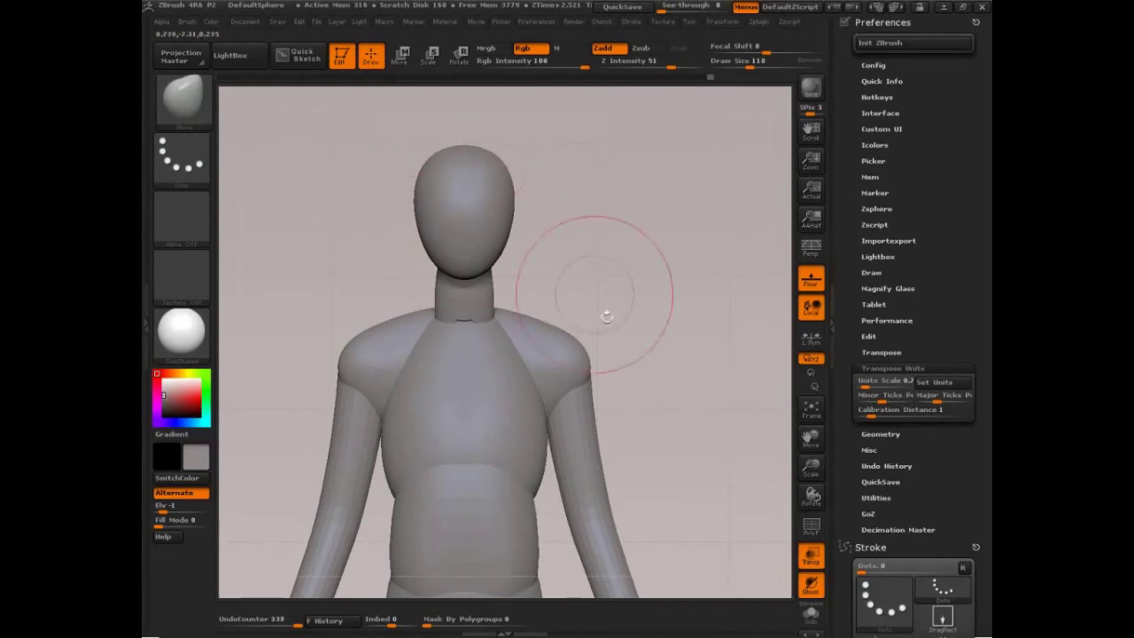
- Annotate the figure's back with shoulder-to-elbow lines labelled 1.5 on both arms and a shoulder blade outline, and clear the strokes
{"action": "left_click_drag", "start_coordinate": [656, 351], "coordinate": [644, 338], "text": "alt"}
{"action": "left_click_drag", "start_coordinate": [709, 390], "coordinate": [585, 394]}
{"action": "left_click_drag", "start_coordinate": [675, 427], "coordinate": [721, 367], "text": "alt"}
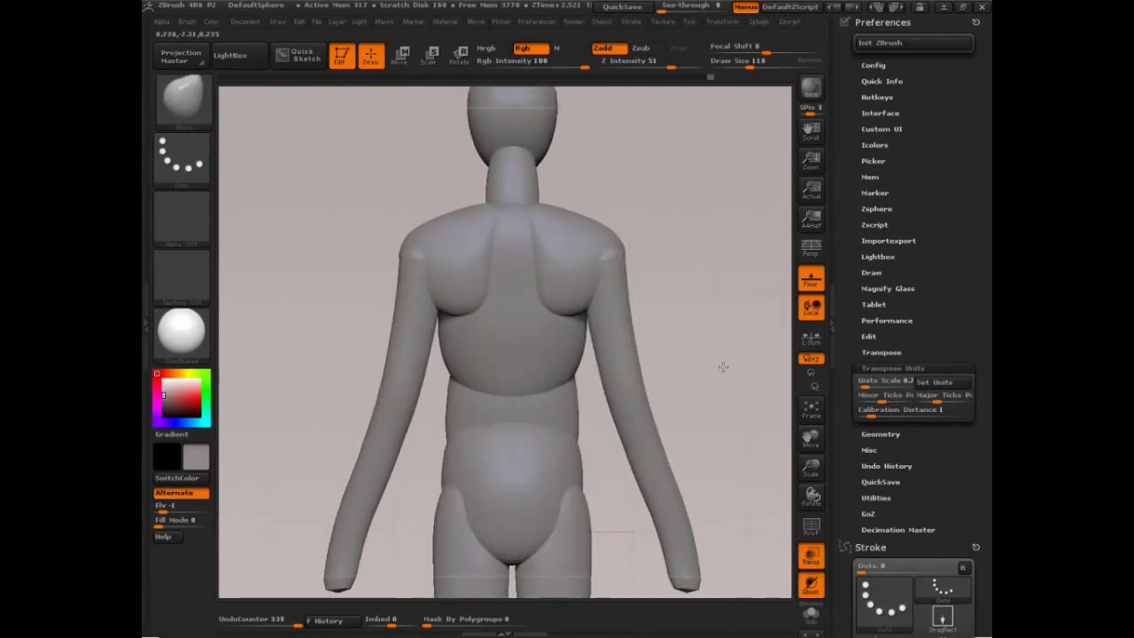
{"action": "left_click", "coordinate": [400, 55]}
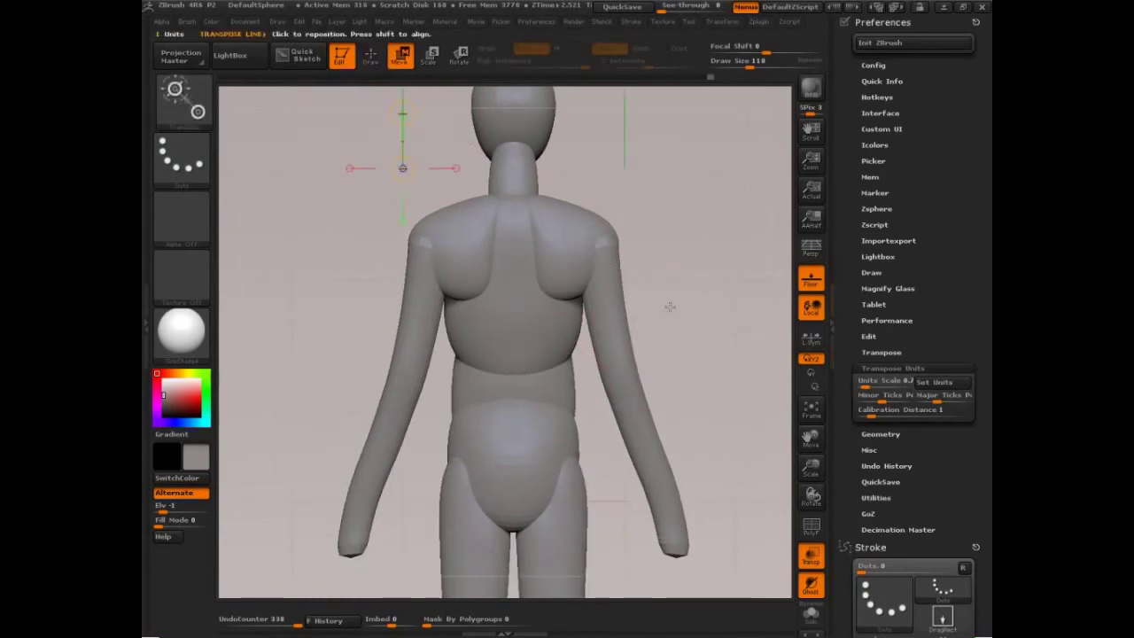
{"action": "key", "text": "ctrl+shift"}
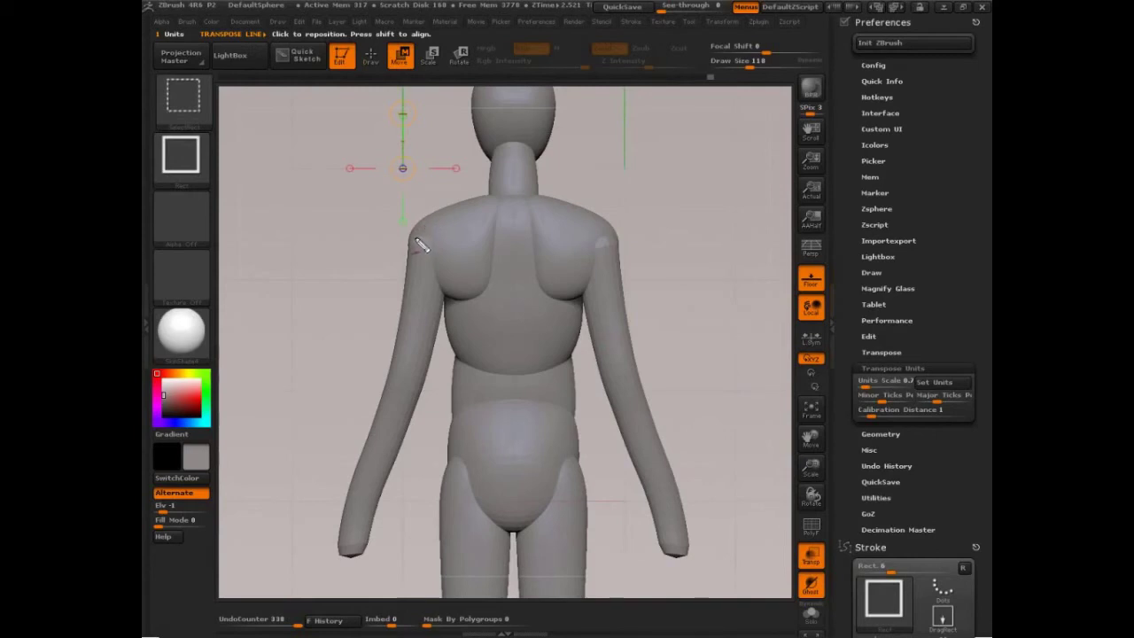
{"action": "left_click_drag", "start_coordinate": [423, 215], "coordinate": [417, 277]}
{"action": "left_click_drag", "start_coordinate": [426, 233], "coordinate": [410, 383]}
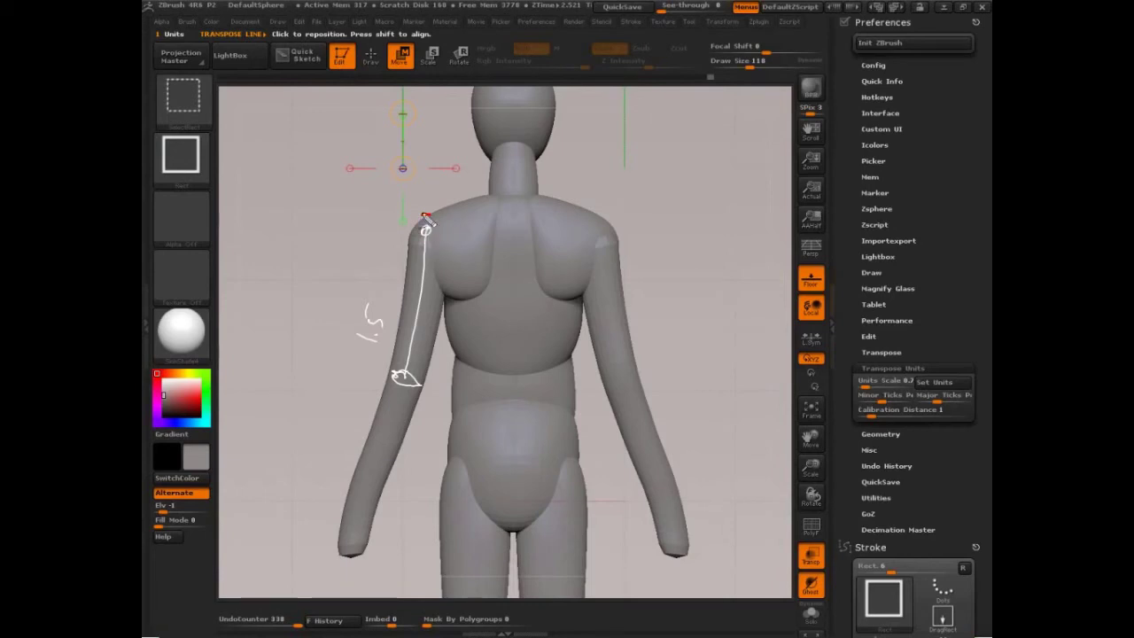
{"action": "mouse_move", "coordinate": [425, 218]}
{"action": "left_mouse_down"}
{"action": "mouse_move", "coordinate": [436, 209]}
{"action": "mouse_move", "coordinate": [409, 222]}
{"action": "mouse_move", "coordinate": [425, 228]}
{"action": "left_mouse_up"}
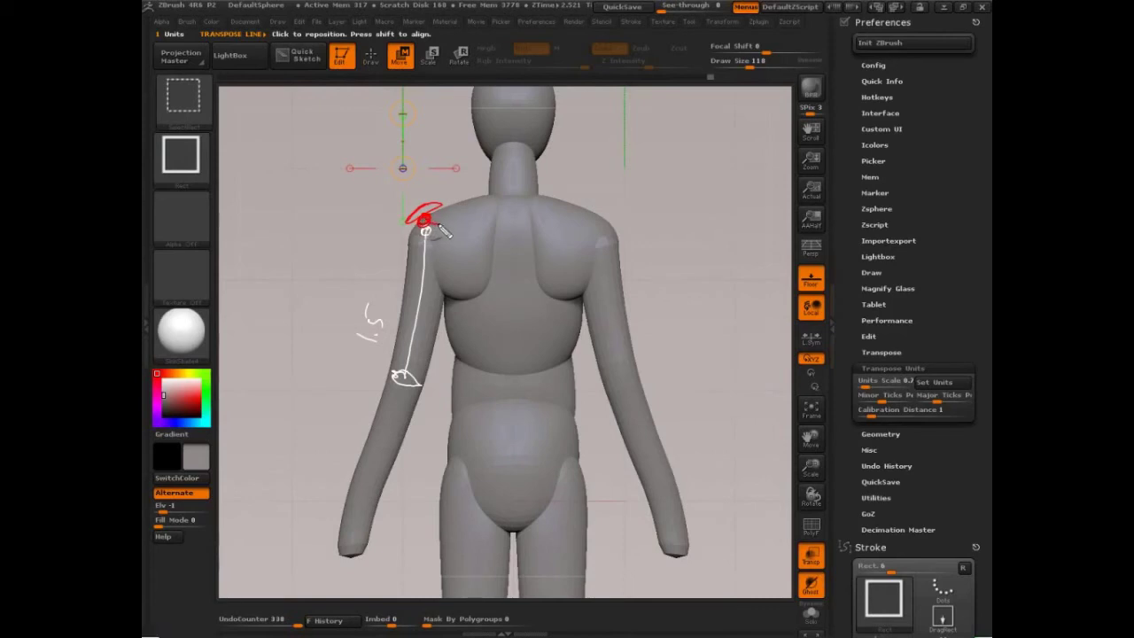
{"action": "mouse_move", "coordinate": [458, 234]}
{"action": "left_mouse_down"}
{"action": "mouse_move", "coordinate": [493, 239]}
{"action": "mouse_move", "coordinate": [463, 215]}
{"action": "mouse_move", "coordinate": [437, 240]}
{"action": "mouse_move", "coordinate": [468, 305]}
{"action": "mouse_move", "coordinate": [462, 229]}
{"action": "mouse_move", "coordinate": [486, 234]}
{"action": "mouse_move", "coordinate": [457, 235]}
{"action": "mouse_move", "coordinate": [423, 198]}
{"action": "mouse_move", "coordinate": [418, 216]}
{"action": "mouse_move", "coordinate": [414, 205]}
{"action": "mouse_move", "coordinate": [474, 232]}
{"action": "left_mouse_up"}
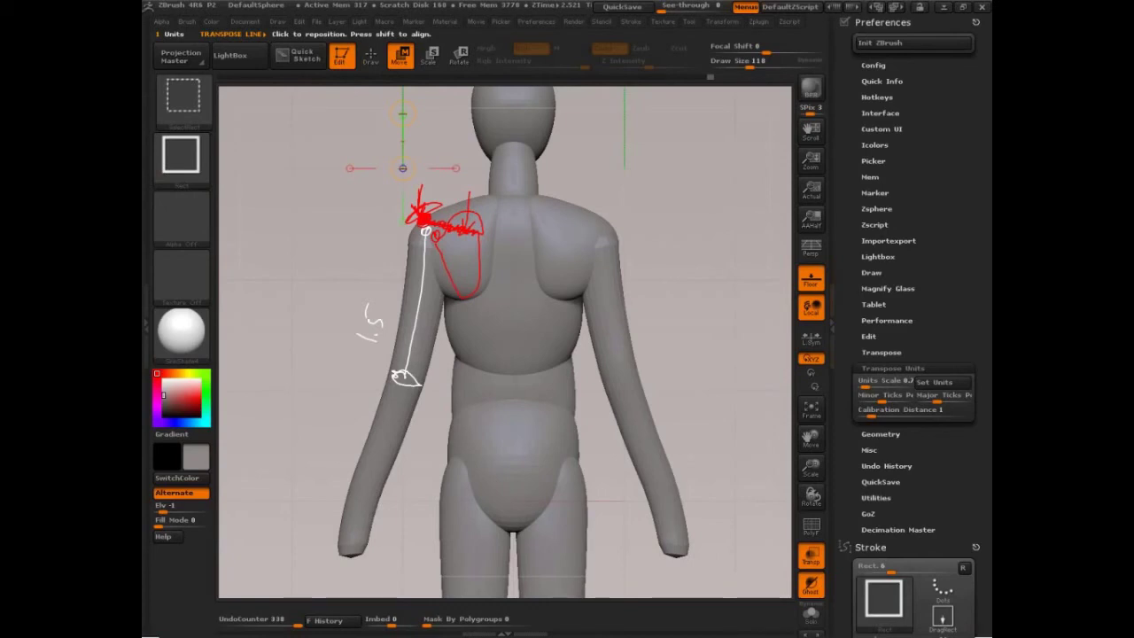
{"action": "left_click", "coordinate": [601, 218]}
{"action": "mouse_move", "coordinate": [603, 232]}
{"action": "left_mouse_down"}
{"action": "mouse_move", "coordinate": [622, 368]}
{"action": "mouse_move", "coordinate": [647, 379]}
{"action": "left_mouse_up"}
{"action": "mouse_move", "coordinate": [646, 282]}
{"action": "left_mouse_down"}
{"action": "mouse_move", "coordinate": [649, 310]}
{"action": "mouse_move", "coordinate": [671, 301]}
{"action": "mouse_move", "coordinate": [681, 275]}
{"action": "left_mouse_up"}
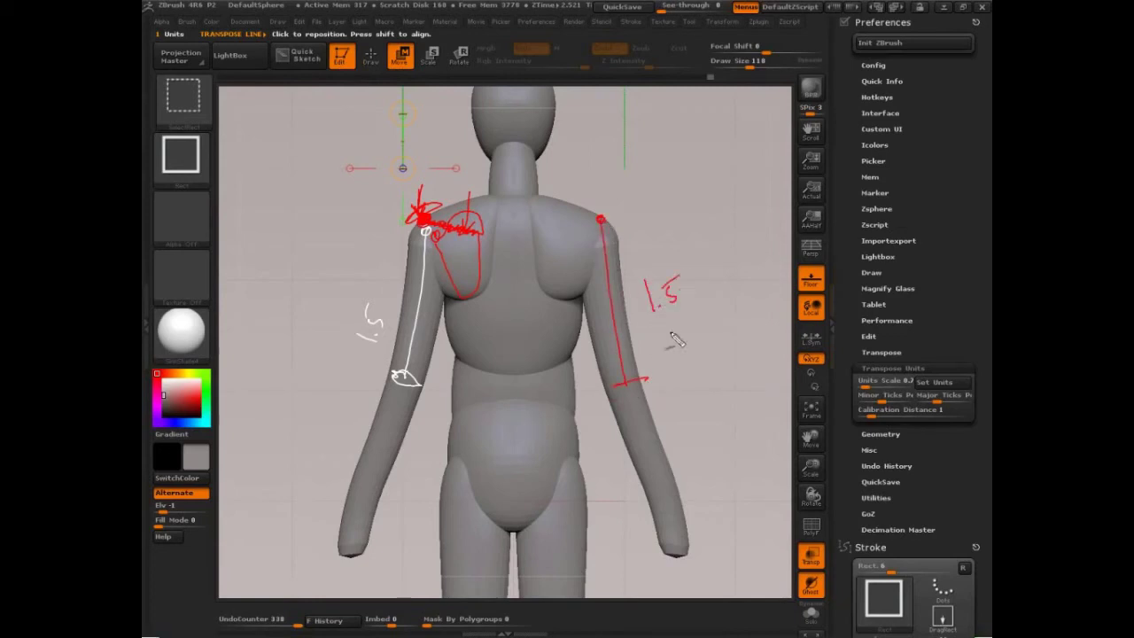
{"action": "key", "text": "Escape"}
- Measure the figure's upper arm, forearm and leg with transpose lines
{"action": "left_click_drag", "start_coordinate": [427, 220], "coordinate": [403, 387]}
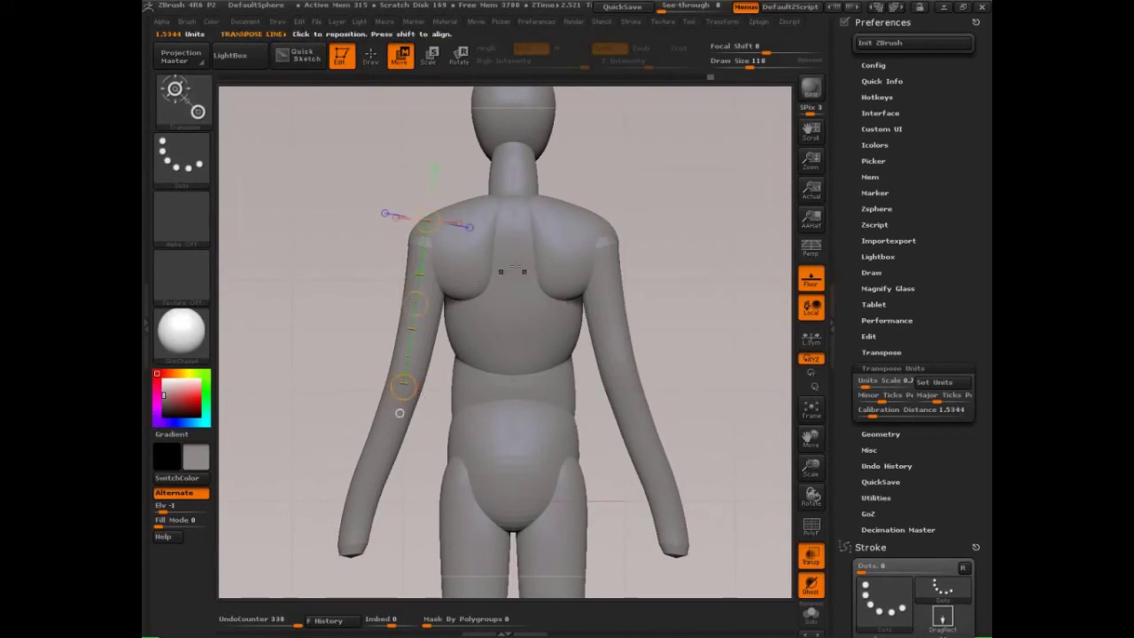
{"action": "left_click_drag", "start_coordinate": [401, 390], "coordinate": [345, 540]}
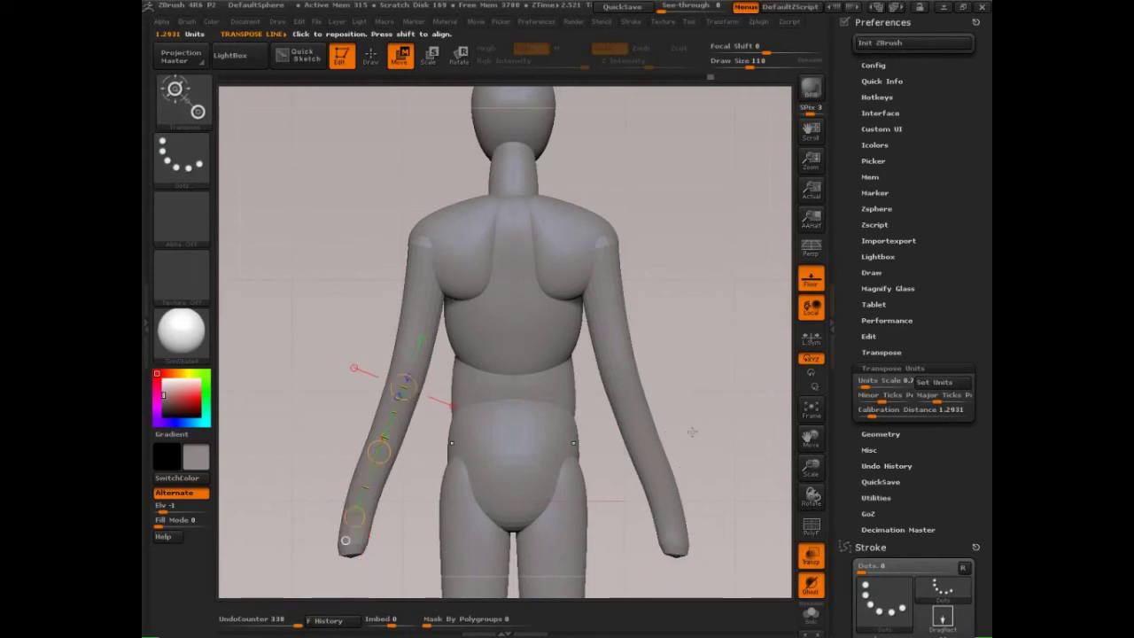
{"action": "left_click_drag", "start_coordinate": [691, 441], "coordinate": [603, 381]}
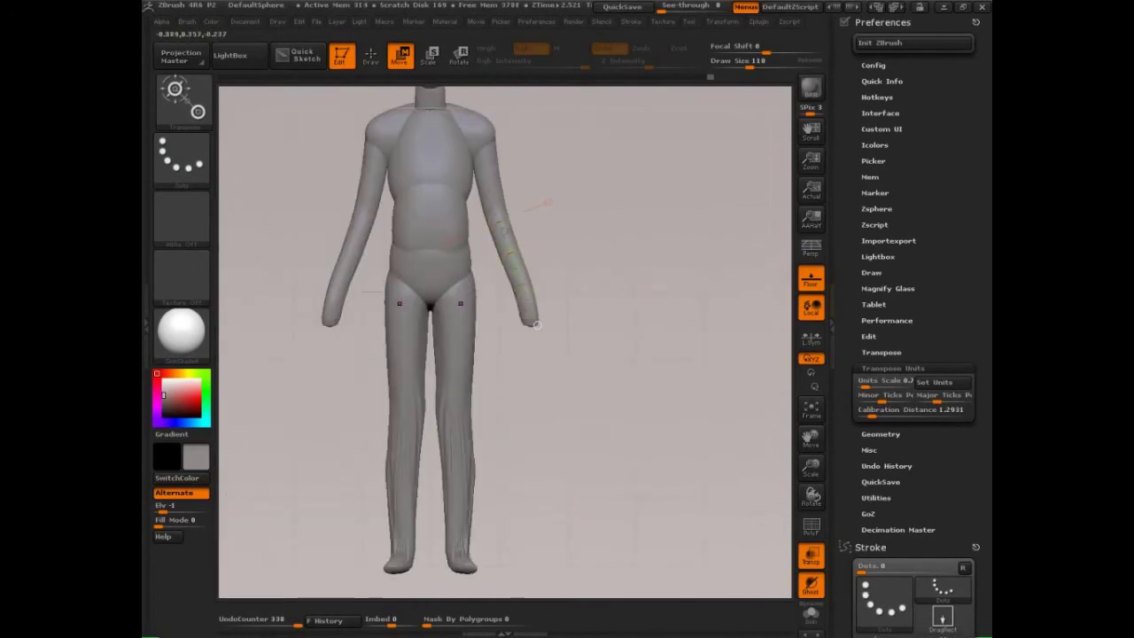
{"action": "left_click_drag", "start_coordinate": [404, 297], "coordinate": [403, 569]}
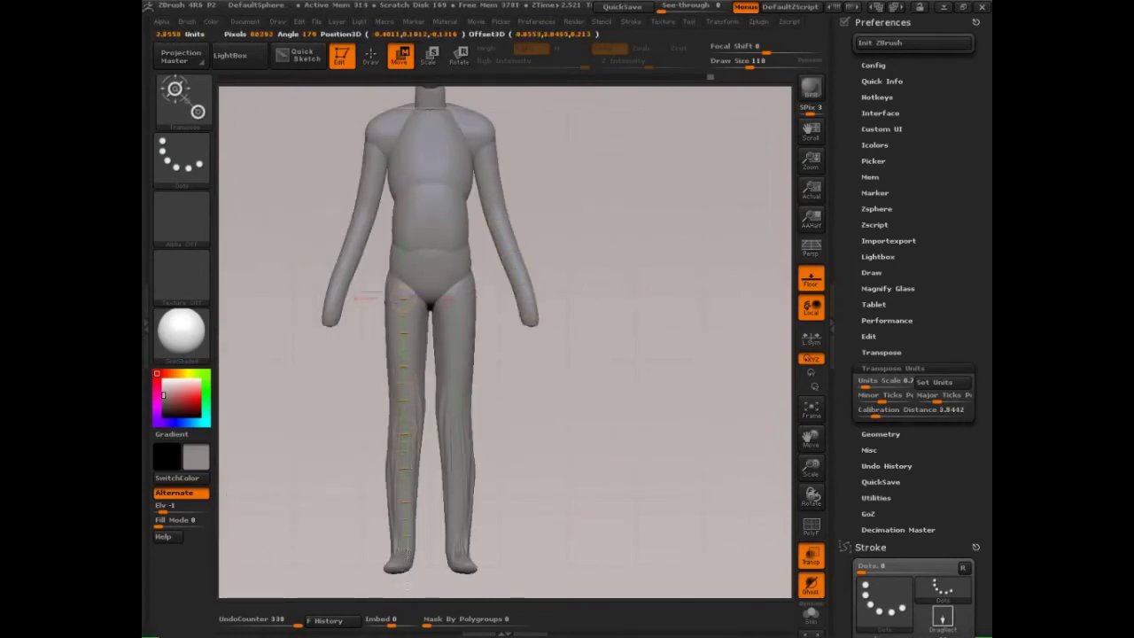
{"action": "left_click_drag", "start_coordinate": [619, 267], "coordinate": [604, 348], "text": "alt"}
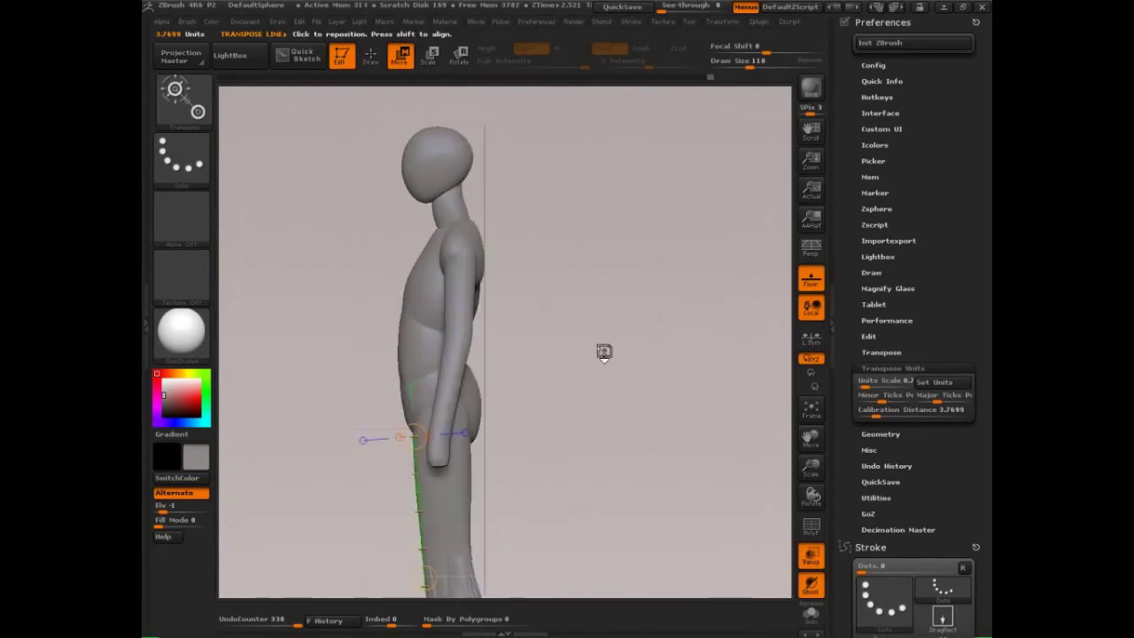
{"action": "mouse_move", "coordinate": [638, 390]}
{"action": "left_mouse_down"}
{"action": "mouse_move", "coordinate": [617, 395]}
{"action": "mouse_move", "coordinate": [671, 382]}
{"action": "mouse_move", "coordinate": [689, 412]}
{"action": "left_mouse_up"}
- Insert a mirrored pair of spheres over the shoulder blades on the figure's back with the InsertSphere brush
{"action": "key", "text": "q"}
{"action": "left_click_drag", "start_coordinate": [600, 351], "coordinate": [565, 329]}
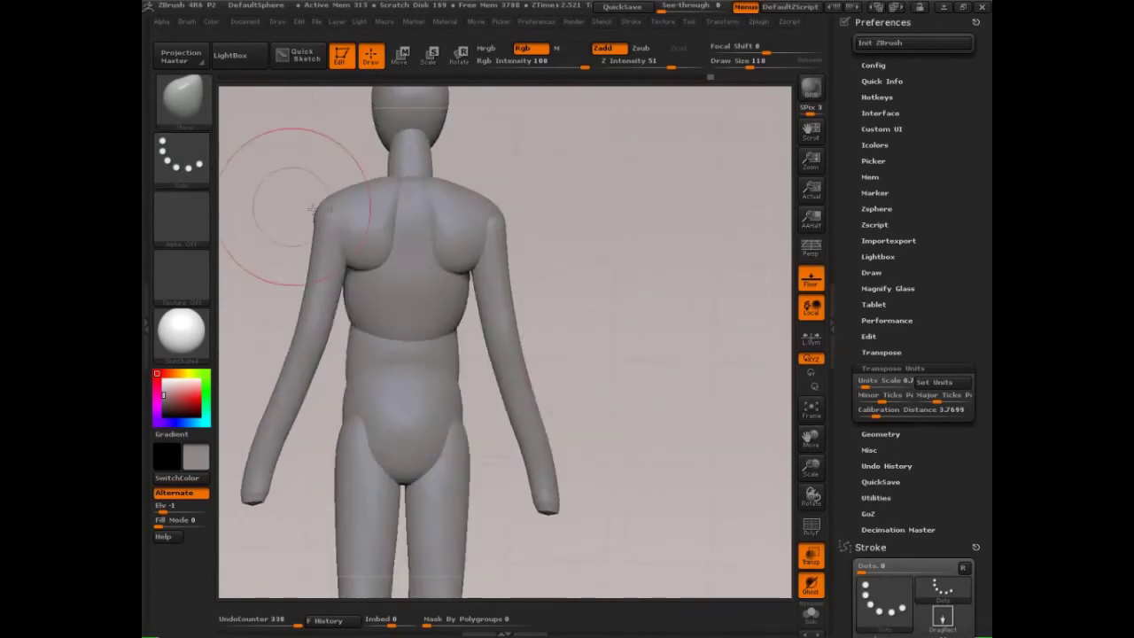
{"action": "key", "text": "b"}
{"action": "key", "text": "i"}
{"action": "key", "text": "s"}
{"action": "mouse_move", "coordinate": [607, 282]}
{"action": "left_mouse_down"}
{"action": "mouse_move", "coordinate": [606, 272]}
{"action": "mouse_move", "coordinate": [641, 284]}
{"action": "mouse_move", "coordinate": [659, 302]}
{"action": "left_mouse_up"}
{"action": "mouse_move", "coordinate": [371, 268]}
{"action": "left_mouse_down"}
{"action": "mouse_move", "coordinate": [394, 295]}
{"action": "mouse_move", "coordinate": [363, 266]}
{"action": "left_mouse_up"}
- Trace annotation curves along both sides of the rib cage below the inserted spheres and clear them
{"action": "key", "text": "ctrl+shift"}
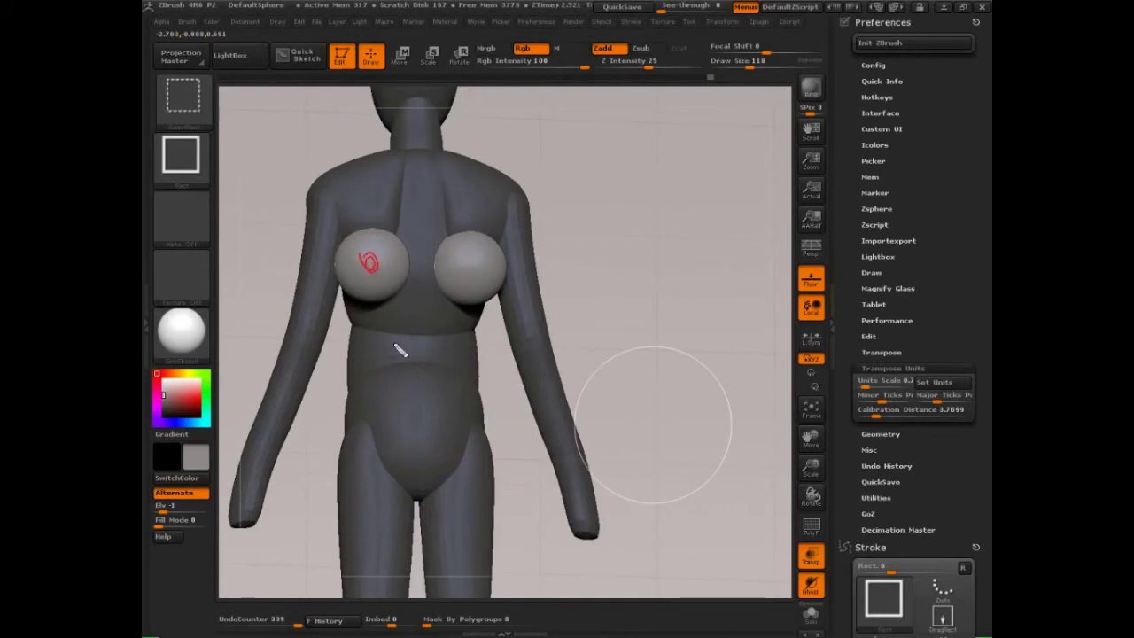
{"action": "left_click_drag", "start_coordinate": [323, 220], "coordinate": [383, 328]}
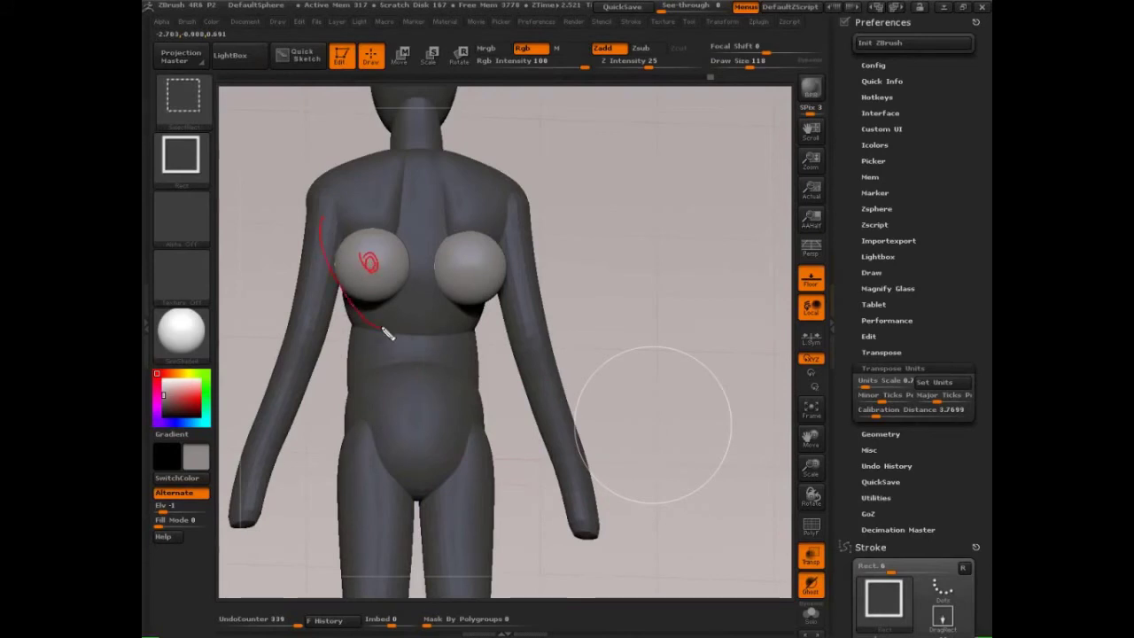
{"action": "left_click_drag", "start_coordinate": [519, 231], "coordinate": [474, 326]}
{"action": "key", "text": "Escape"}
- Circle one inserted sphere and the upper shoulder area with annotations while viewing the figure from below
{"action": "mouse_move", "coordinate": [611, 328]}
{"action": "left_mouse_down"}
{"action": "mouse_move", "coordinate": [640, 324]}
{"action": "mouse_move", "coordinate": [635, 271]}
{"action": "mouse_move", "coordinate": [645, 267]}
{"action": "left_mouse_up"}
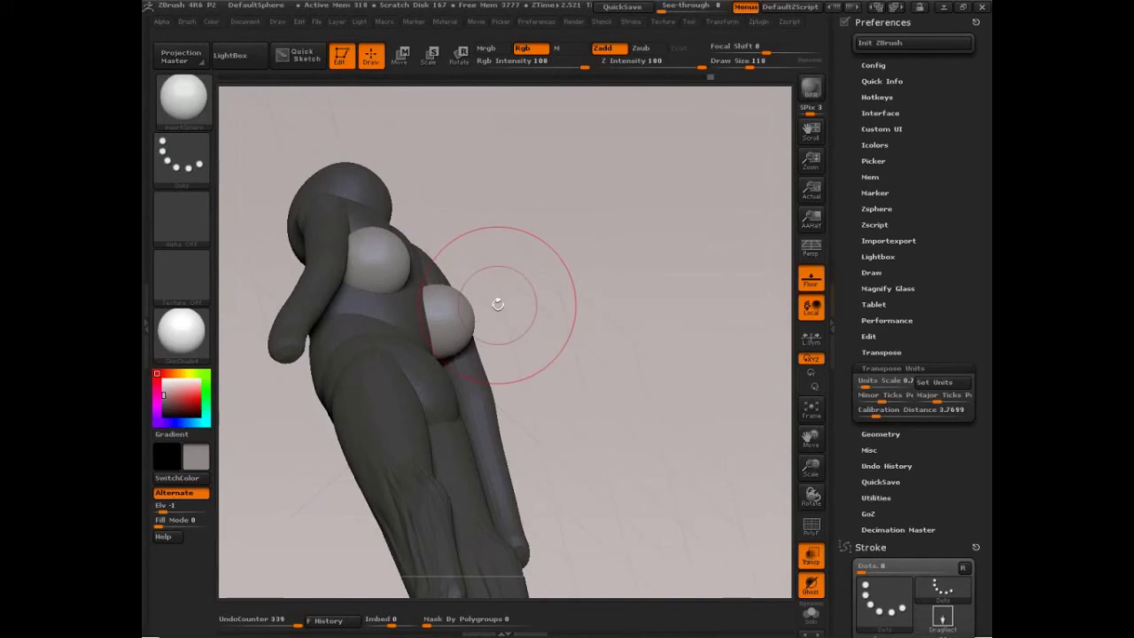
{"action": "key", "text": "ctrl+shift"}
{"action": "mouse_move", "coordinate": [350, 263]}
{"action": "left_mouse_down", "text": "ctrl+shift"}
{"action": "mouse_move", "coordinate": [374, 304]}
{"action": "mouse_move", "coordinate": [352, 266]}
{"action": "left_mouse_up", "text": "ctrl+shift"}
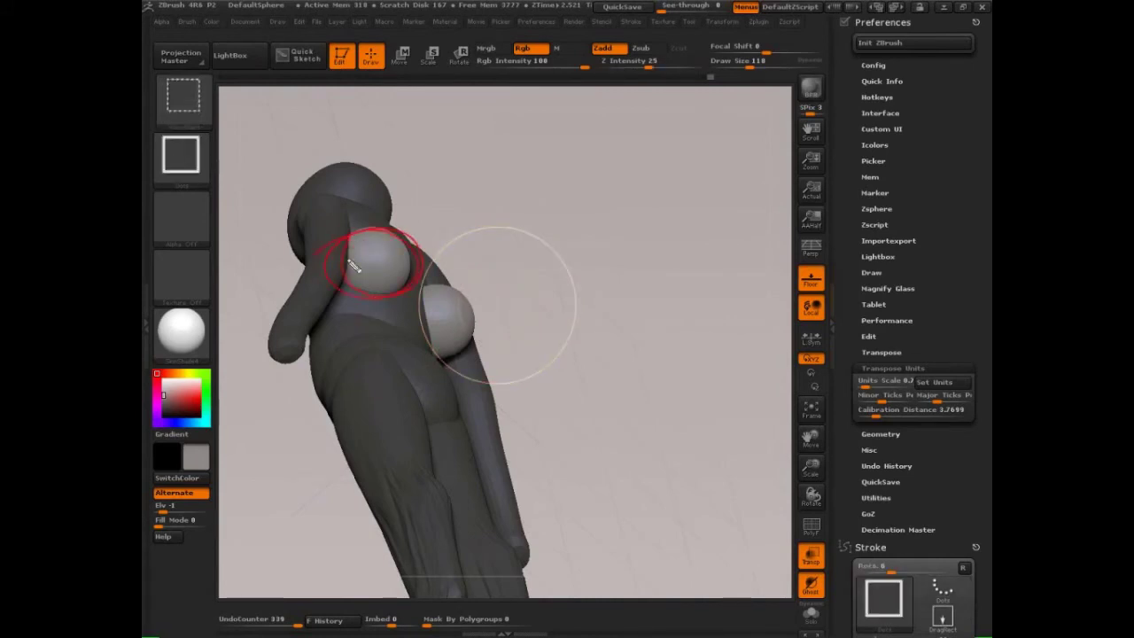
{"action": "mouse_move", "coordinate": [410, 188]}
{"action": "left_mouse_down", "text": "ctrl+shift"}
{"action": "mouse_move", "coordinate": [345, 217]}
{"action": "mouse_move", "coordinate": [369, 217]}
{"action": "mouse_move", "coordinate": [407, 209]}
{"action": "mouse_move", "coordinate": [317, 202]}
{"action": "left_mouse_up", "text": "ctrl+shift"}
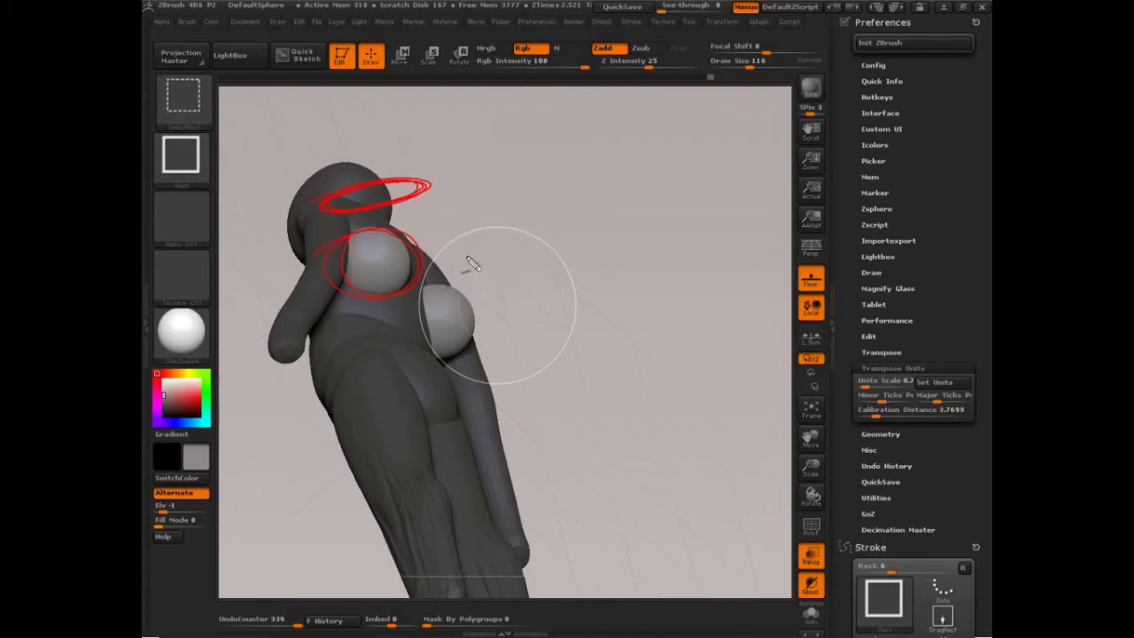
- Reposition and flatten the inserted spheres against the figure's back with the transpose Move line
{"action": "mouse_move", "coordinate": [404, 40]}
{"action": "left_mouse_down"}
{"action": "mouse_move", "coordinate": [386, 72]}
{"action": "mouse_move", "coordinate": [416, 36]}
{"action": "mouse_move", "coordinate": [422, 70]}
{"action": "left_mouse_up"}
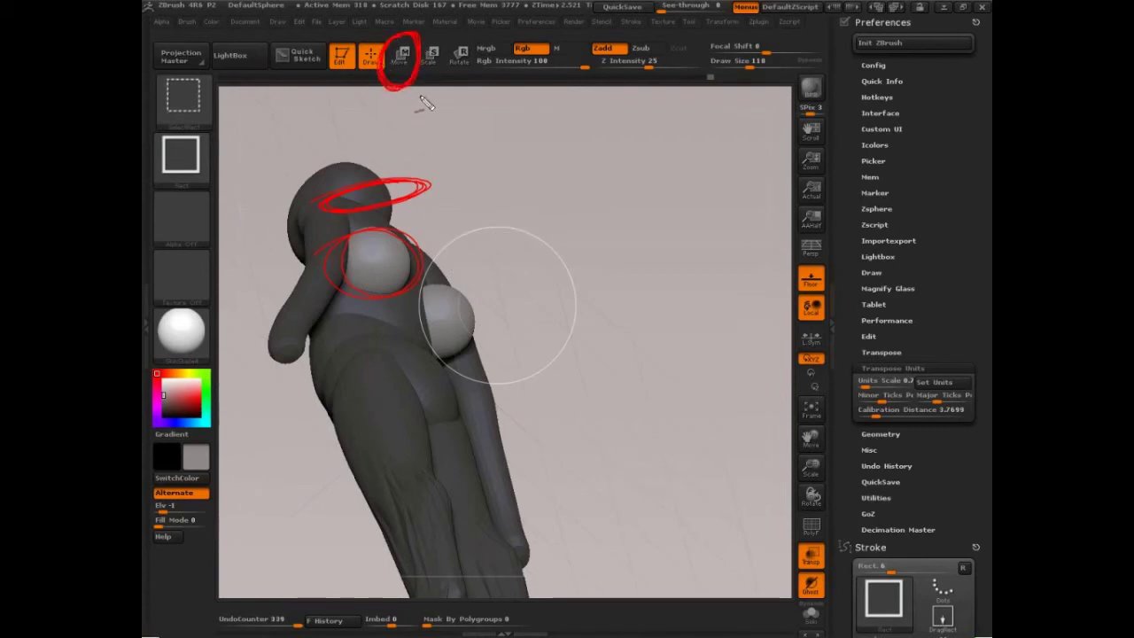
{"action": "key", "text": "ctrl+shift+d"}
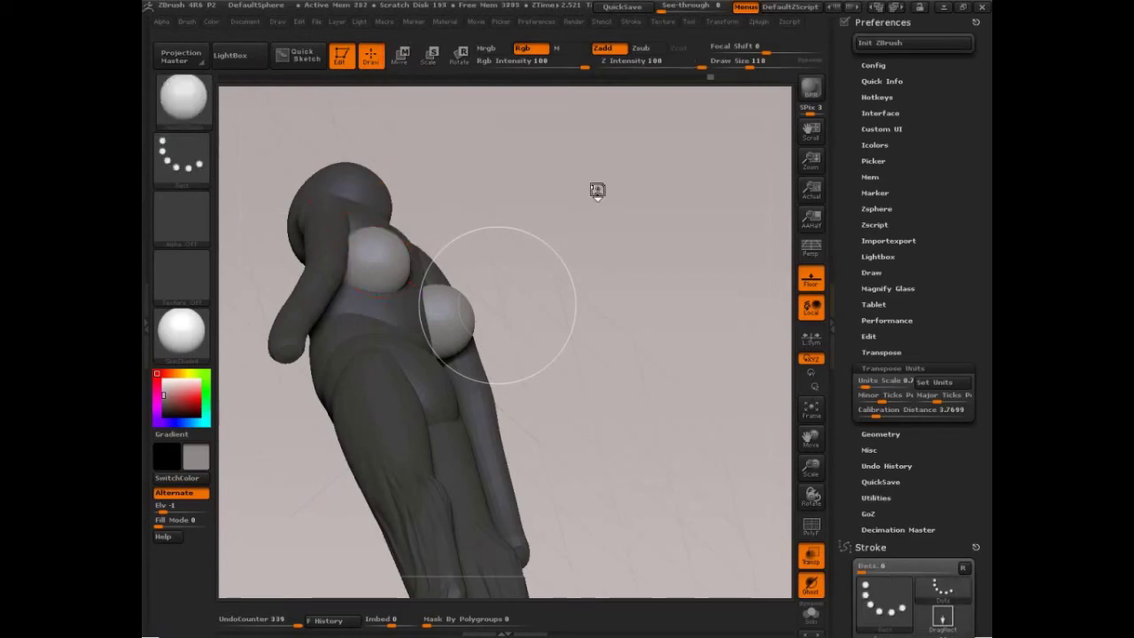
{"action": "key", "text": "w"}
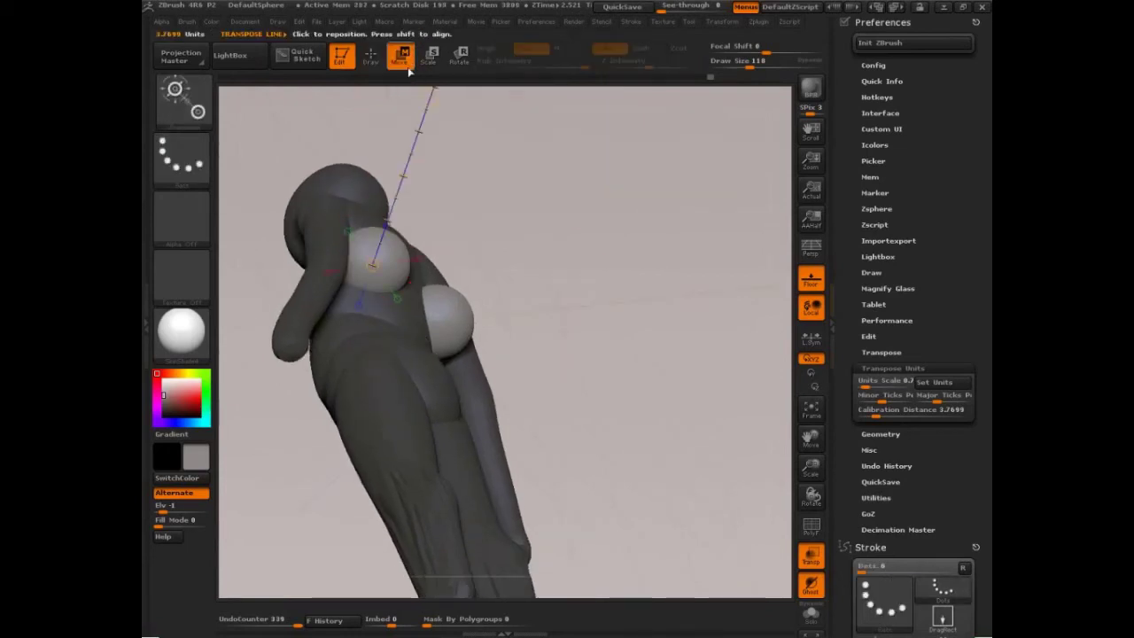
{"action": "left_click_drag", "start_coordinate": [505, 195], "coordinate": [536, 385]}
{"action": "left_click_drag", "start_coordinate": [506, 324], "coordinate": [746, 306]}
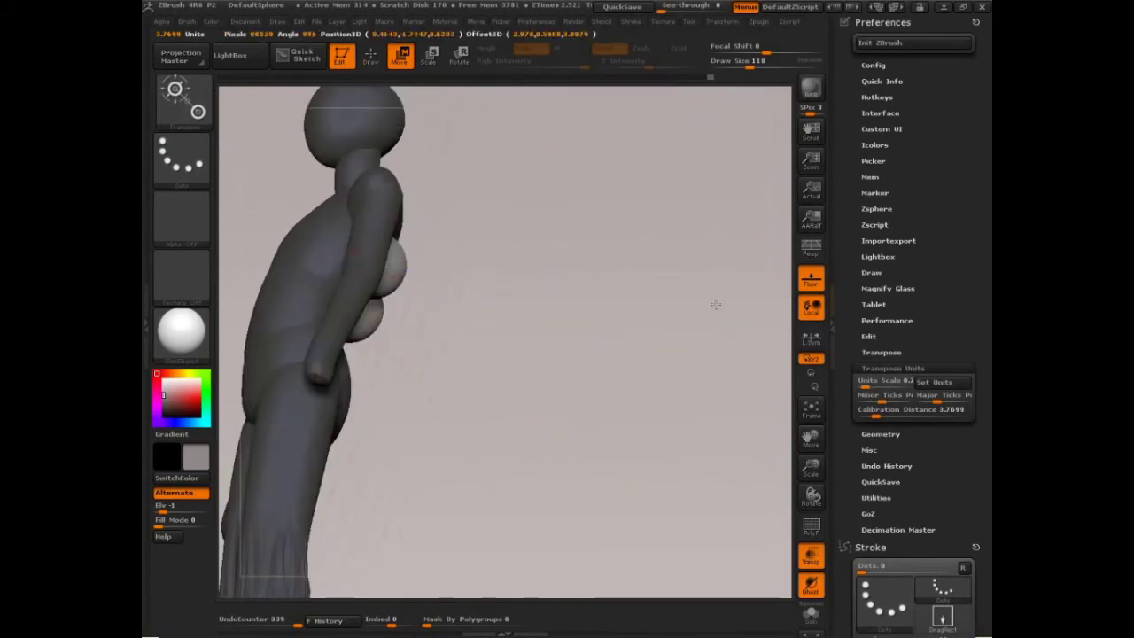
{"action": "left_click_drag", "start_coordinate": [691, 392], "coordinate": [712, 215]}
{"action": "left_click_drag", "start_coordinate": [709, 160], "coordinate": [649, 180]}
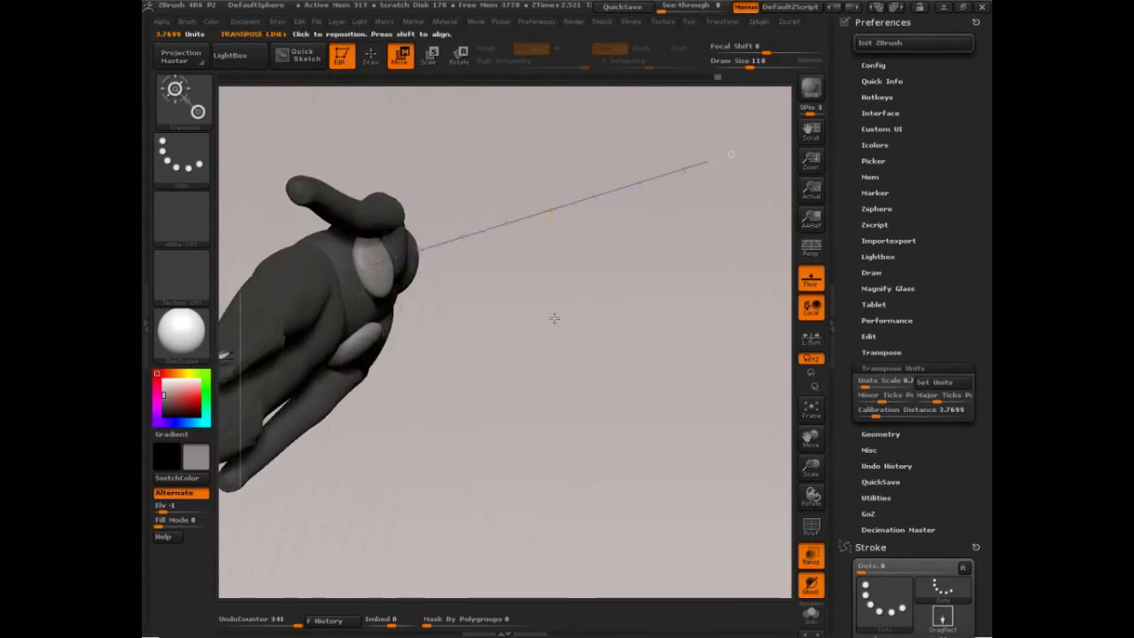
{"action": "mouse_move", "coordinate": [552, 311]}
{"action": "left_mouse_down"}
{"action": "mouse_move", "coordinate": [539, 268]}
{"action": "mouse_move", "coordinate": [534, 289]}
{"action": "mouse_move", "coordinate": [552, 274]}
{"action": "mouse_move", "coordinate": [558, 310]}
{"action": "mouse_move", "coordinate": [539, 331]}
{"action": "mouse_move", "coordinate": [585, 179]}
{"action": "mouse_move", "coordinate": [585, 252]}
{"action": "mouse_move", "coordinate": [590, 243]}
{"action": "mouse_move", "coordinate": [536, 241]}
{"action": "mouse_move", "coordinate": [594, 253]}
{"action": "mouse_move", "coordinate": [645, 241]}
{"action": "left_mouse_up"}
{"action": "key", "text": "q"}
- Annotate a red outline of the back muscle tapering from the armpits to the lower back, with horizontal lines across it
{"action": "key", "text": "ctrl+shift"}
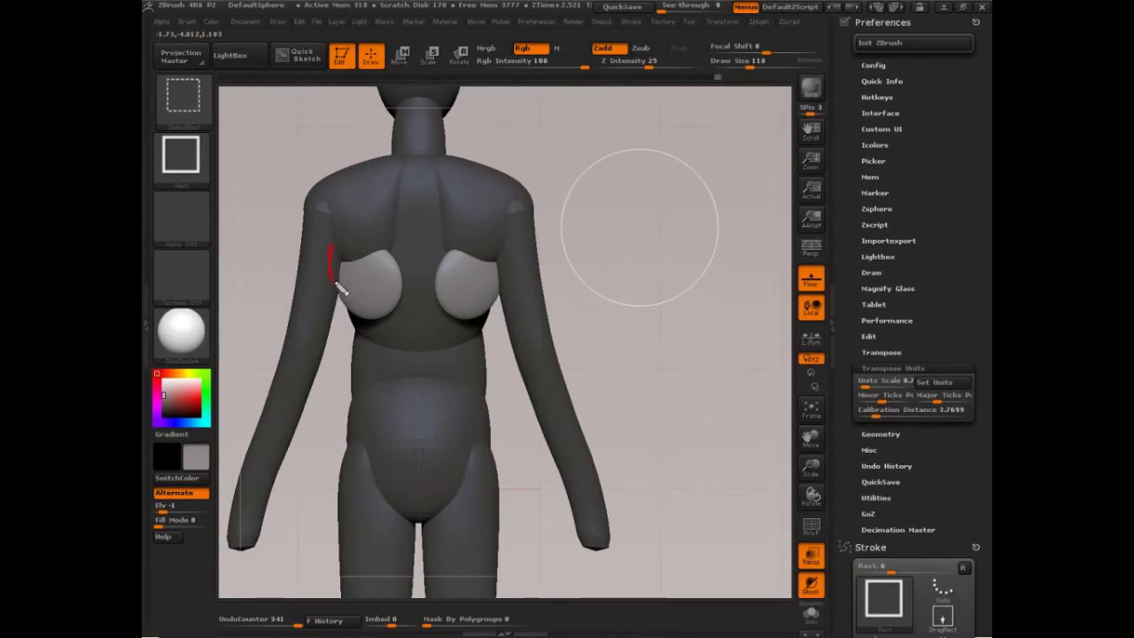
{"action": "mouse_move", "coordinate": [341, 290]}
{"action": "left_mouse_down", "text": "ctrl+shift"}
{"action": "mouse_move", "coordinate": [375, 336]}
{"action": "mouse_move", "coordinate": [405, 443]}
{"action": "mouse_move", "coordinate": [455, 446]}
{"action": "mouse_move", "coordinate": [519, 267]}
{"action": "mouse_move", "coordinate": [332, 263]}
{"action": "mouse_move", "coordinate": [514, 276]}
{"action": "mouse_move", "coordinate": [486, 329]}
{"action": "left_mouse_up", "text": "ctrl+shift"}
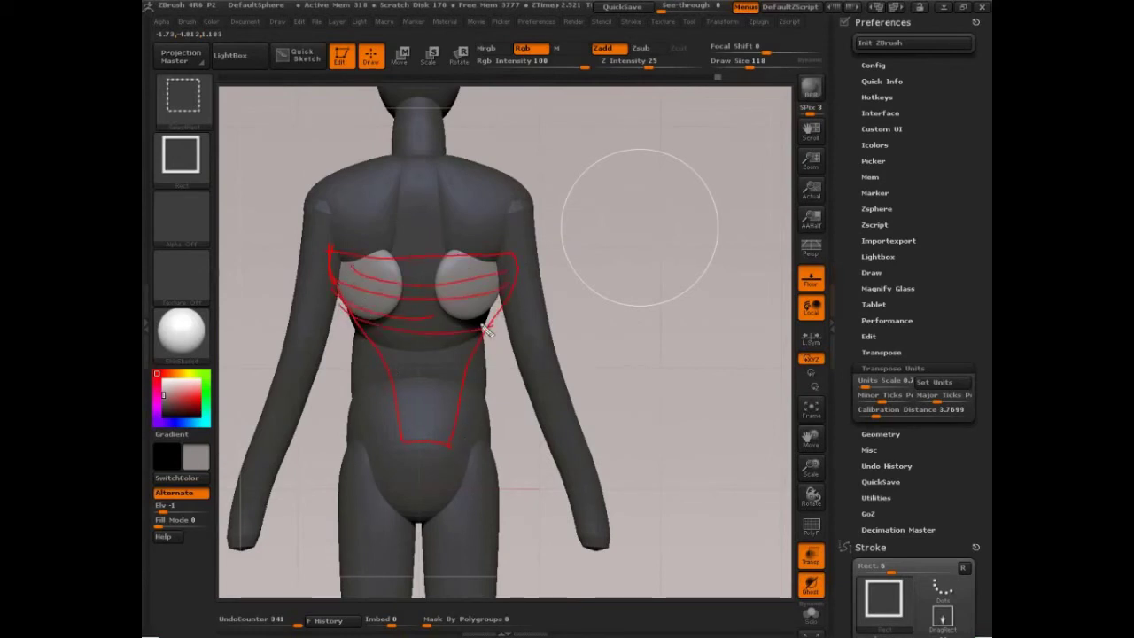
{"action": "mouse_move", "coordinate": [410, 361]}
{"action": "left_mouse_down", "text": "ctrl+shift"}
{"action": "mouse_move", "coordinate": [407, 399]}
{"action": "mouse_move", "coordinate": [458, 452]}
{"action": "left_mouse_up", "text": "ctrl+shift"}
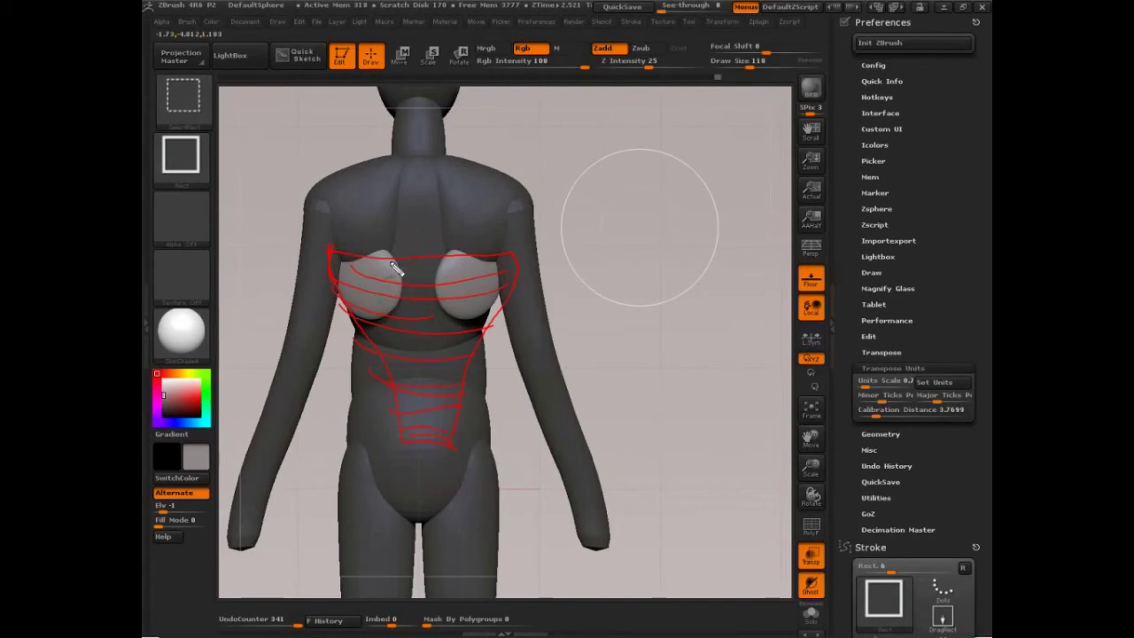
- Annotate green fiber strokes over both back forms and ovals beside the spine, and clear all the annotations
{"action": "mouse_move", "coordinate": [397, 209]}
{"action": "left_mouse_down"}
{"action": "mouse_move", "coordinate": [381, 298]}
{"action": "mouse_move", "coordinate": [360, 324]}
{"action": "left_mouse_up"}
{"action": "left_click_drag", "start_coordinate": [388, 265], "coordinate": [358, 324]}
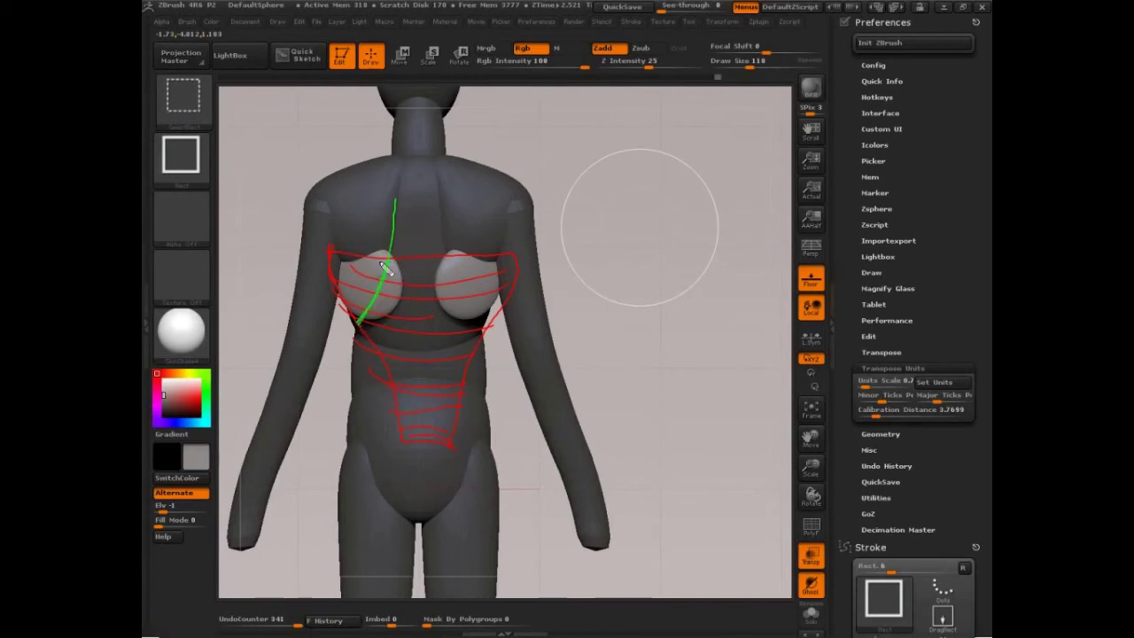
{"action": "mouse_move", "coordinate": [378, 267]}
{"action": "left_mouse_down"}
{"action": "mouse_move", "coordinate": [352, 314]}
{"action": "mouse_move", "coordinate": [342, 304]}
{"action": "left_mouse_up"}
{"action": "key", "text": "ctrl+z"}
{"action": "key", "text": "ctrl+z"}
{"action": "key", "text": "ctrl+z"}
{"action": "mouse_move", "coordinate": [364, 268]}
{"action": "left_mouse_down"}
{"action": "mouse_move", "coordinate": [344, 305]}
{"action": "mouse_move", "coordinate": [344, 259]}
{"action": "left_mouse_up"}
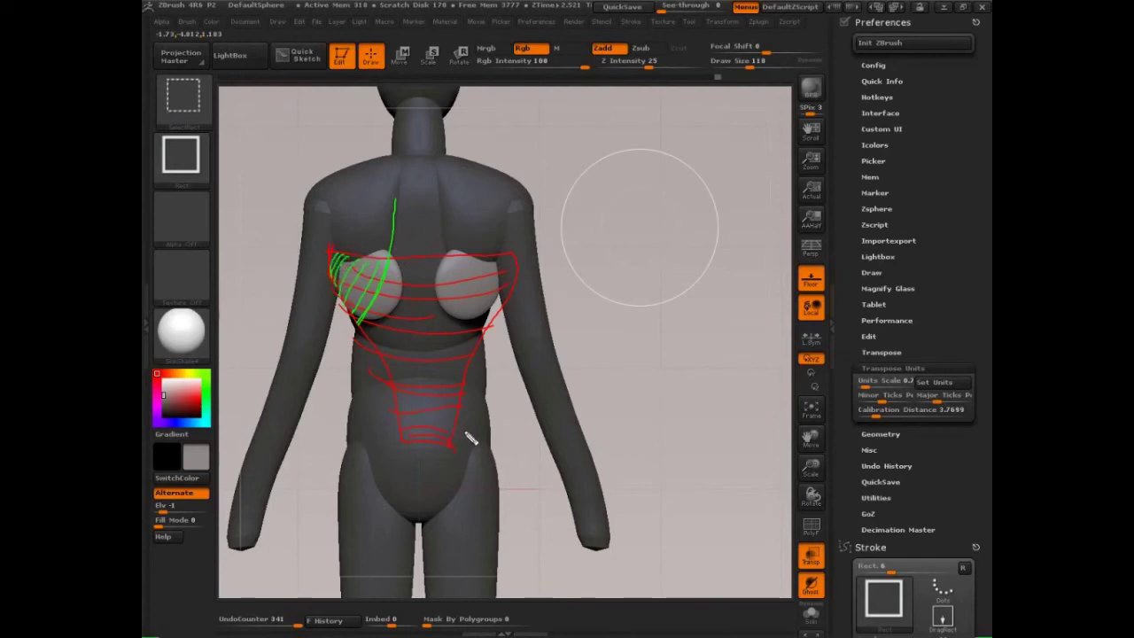
{"action": "mouse_move", "coordinate": [461, 268]}
{"action": "left_mouse_down"}
{"action": "mouse_move", "coordinate": [492, 323]}
{"action": "mouse_move", "coordinate": [483, 305]}
{"action": "mouse_move", "coordinate": [501, 311]}
{"action": "mouse_move", "coordinate": [506, 282]}
{"action": "mouse_move", "coordinate": [513, 296]}
{"action": "left_mouse_up"}
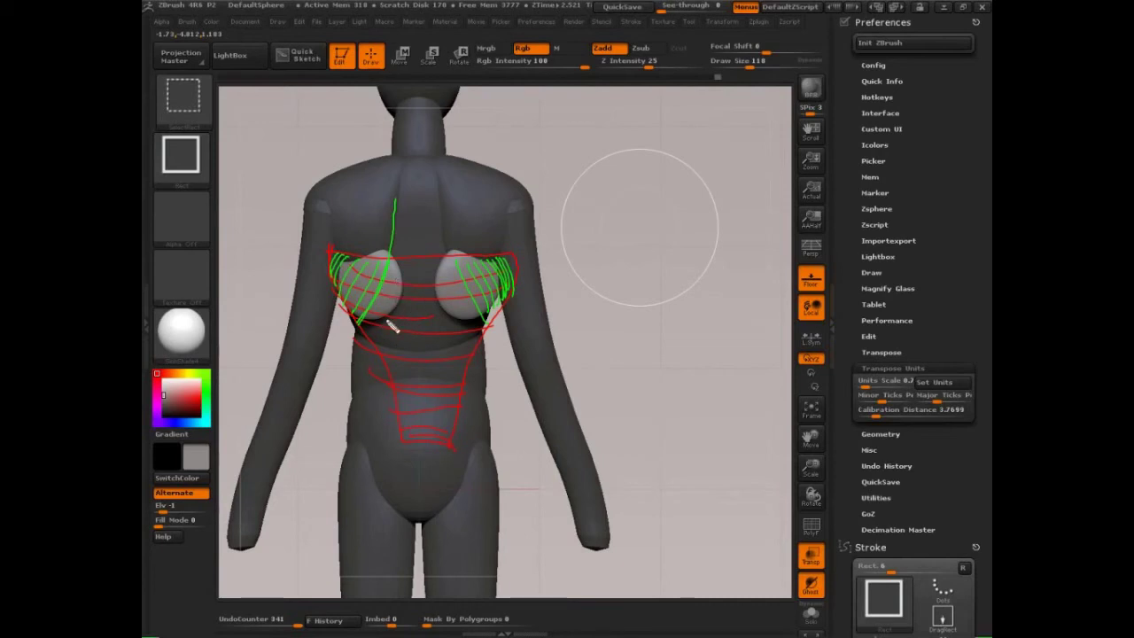
{"action": "mouse_move", "coordinate": [395, 267]}
{"action": "left_mouse_down"}
{"action": "mouse_move", "coordinate": [388, 292]}
{"action": "mouse_move", "coordinate": [394, 359]}
{"action": "mouse_move", "coordinate": [403, 293]}
{"action": "mouse_move", "coordinate": [409, 427]}
{"action": "left_mouse_up"}
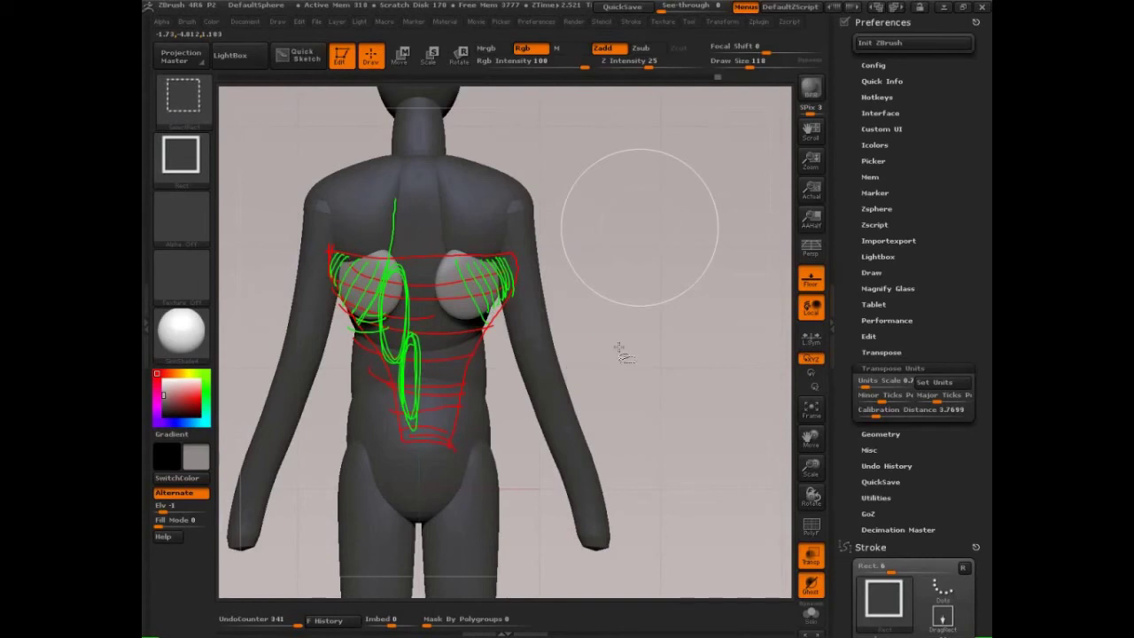
{"action": "key", "text": "Escape"}
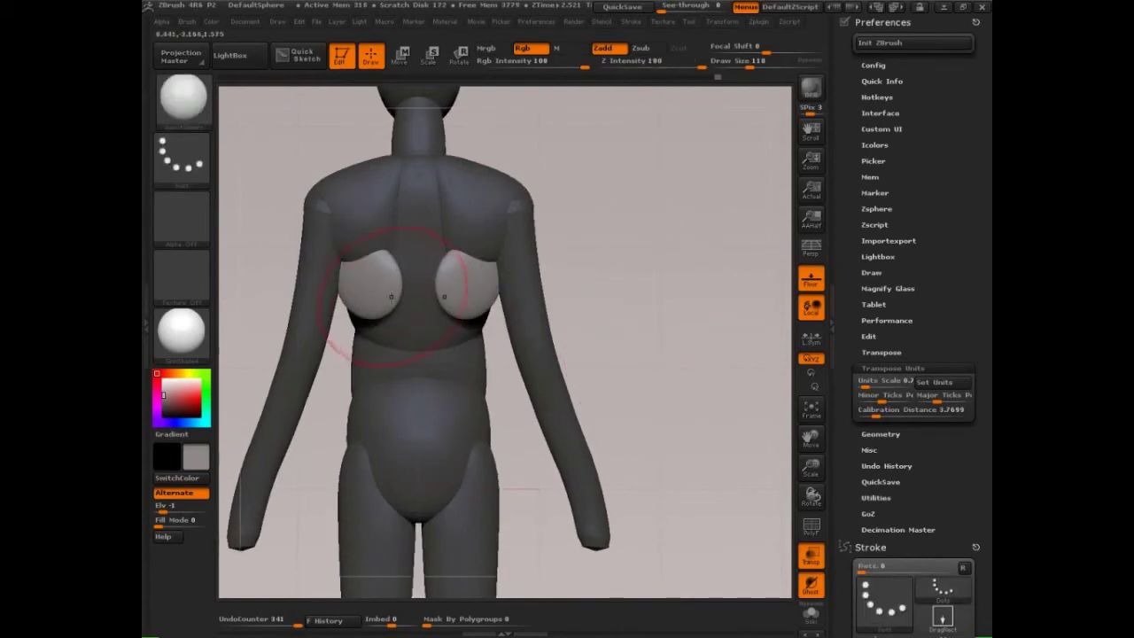
- Reshape the two back forms with the Move brush, stretching them into long ovals that hug the rib cage
{"action": "left_click_drag", "start_coordinate": [399, 289], "coordinate": [391, 279]}
{"action": "mouse_move", "coordinate": [607, 283]}
{"action": "left_mouse_down"}
{"action": "mouse_move", "coordinate": [613, 182]}
{"action": "mouse_move", "coordinate": [446, 276]}
{"action": "left_mouse_up"}
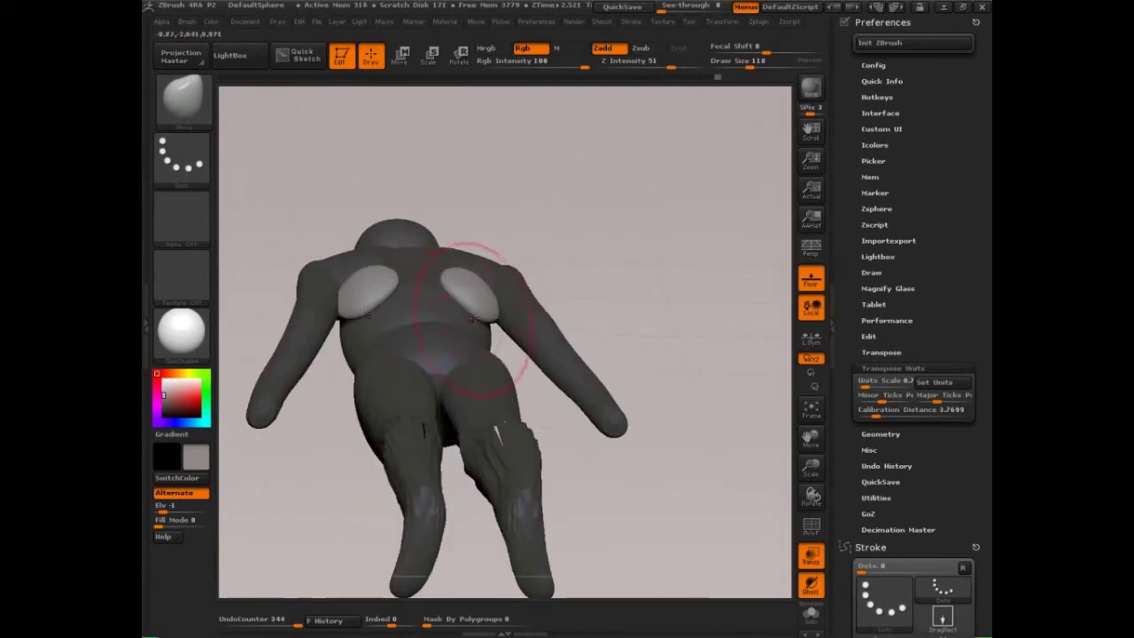
{"action": "left_click_drag", "start_coordinate": [476, 319], "coordinate": [474, 312]}
{"action": "left_click_drag", "start_coordinate": [610, 279], "coordinate": [595, 371]}
{"action": "left_click_drag", "start_coordinate": [473, 310], "coordinate": [456, 330]}
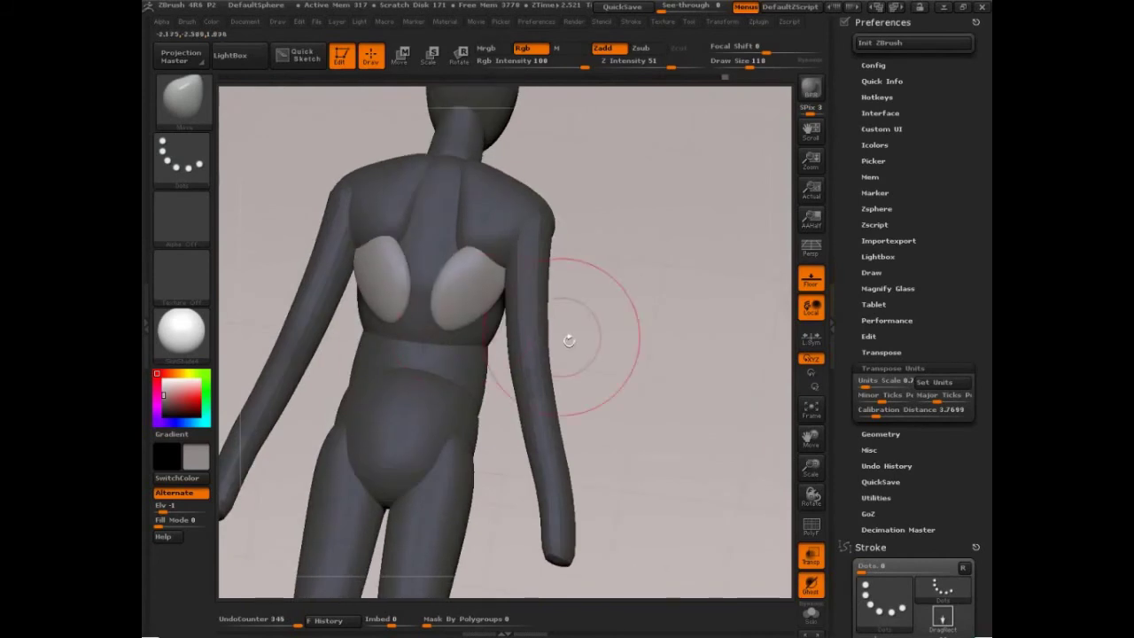
{"action": "left_click_drag", "start_coordinate": [569, 340], "coordinate": [417, 292]}
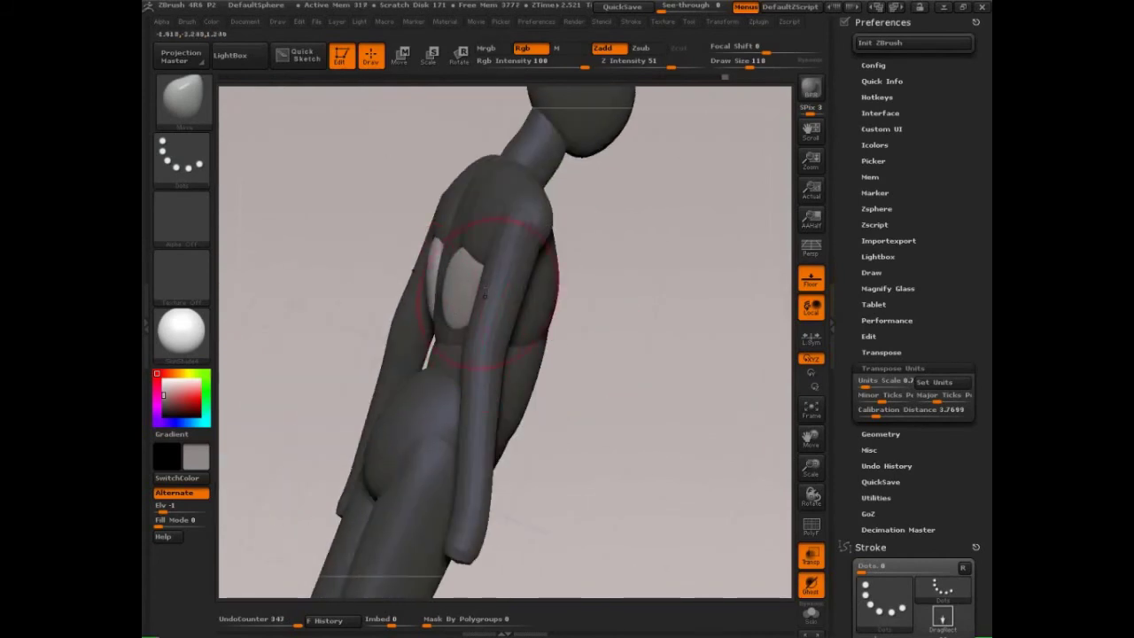
{"action": "left_click_drag", "start_coordinate": [484, 294], "coordinate": [480, 270]}
- Annotate a curve from the back form to the upper arm, circle its attachment point, and clear the annotations
{"action": "mouse_move", "coordinate": [645, 325]}
{"action": "left_mouse_down"}
{"action": "mouse_move", "coordinate": [658, 225]}
{"action": "mouse_move", "coordinate": [676, 207]}
{"action": "mouse_move", "coordinate": [714, 280]}
{"action": "mouse_move", "coordinate": [694, 324]}
{"action": "mouse_move", "coordinate": [650, 356]}
{"action": "left_mouse_up"}
{"action": "key", "text": "ctrl+shift+d"}
{"action": "mouse_move", "coordinate": [418, 345]}
{"action": "left_mouse_down"}
{"action": "mouse_move", "coordinate": [450, 316]}
{"action": "mouse_move", "coordinate": [521, 309]}
{"action": "left_mouse_up"}
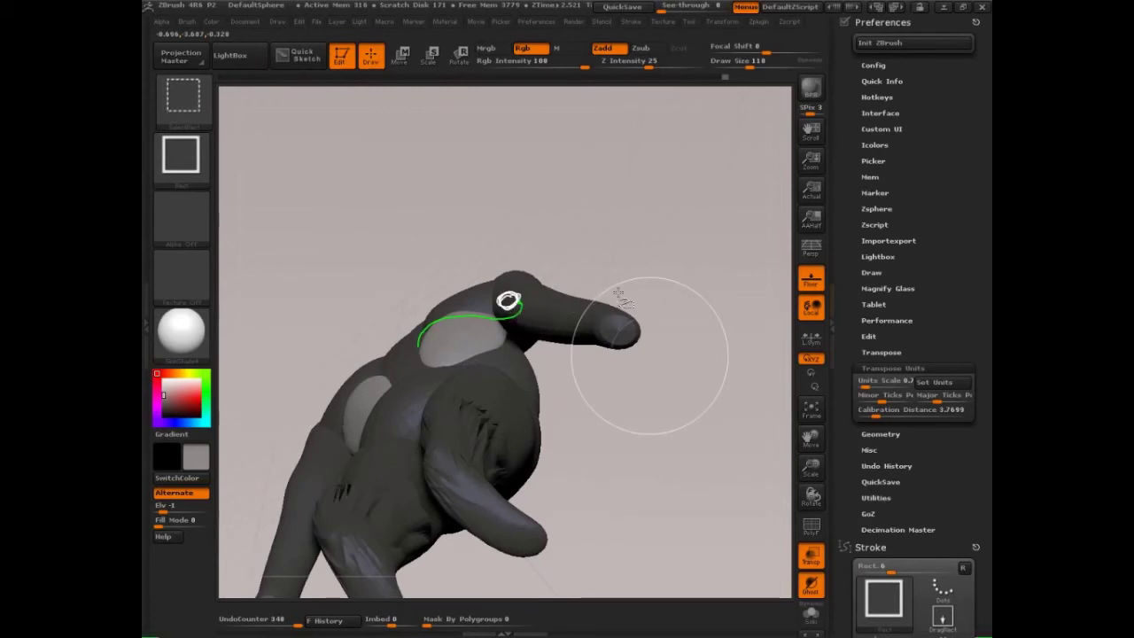
{"action": "mouse_move", "coordinate": [620, 299]}
{"action": "left_mouse_down"}
{"action": "mouse_move", "coordinate": [638, 278]}
{"action": "mouse_move", "coordinate": [523, 333]}
{"action": "mouse_move", "coordinate": [553, 331]}
{"action": "left_mouse_up"}
- Set the Move brush's draw size to 113 and pull the end of the back form toward the upper arm
{"action": "key", "text": "s"}
{"action": "left_click_drag", "start_coordinate": [639, 294], "coordinate": [613, 285]}
{"action": "key", "text": "s"}
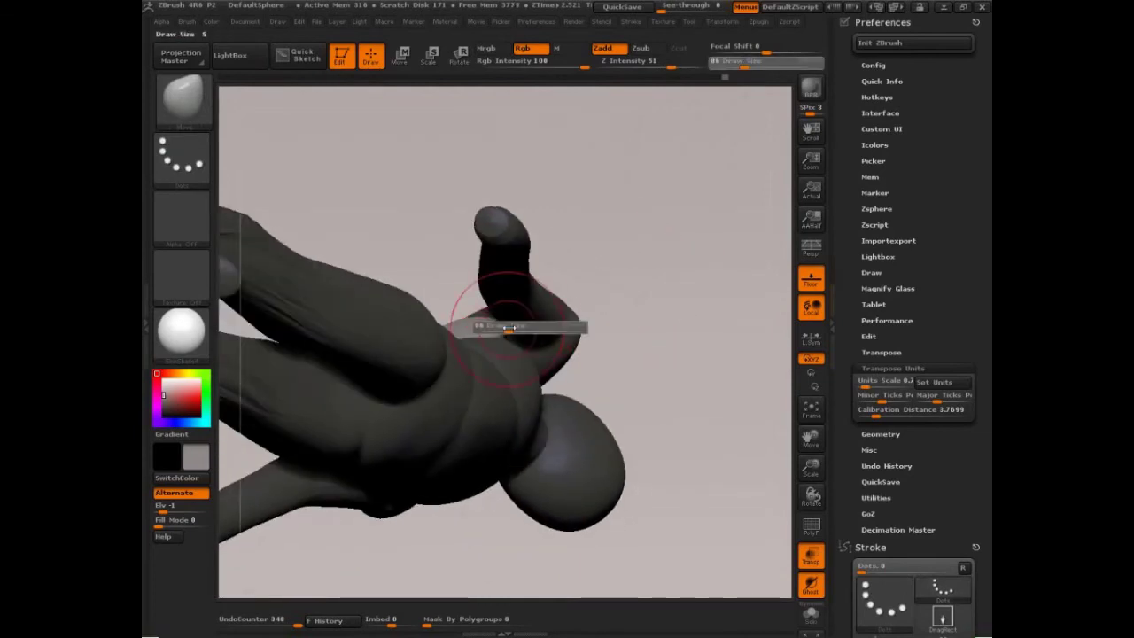
{"action": "left_click_drag", "start_coordinate": [510, 328], "coordinate": [535, 320]}
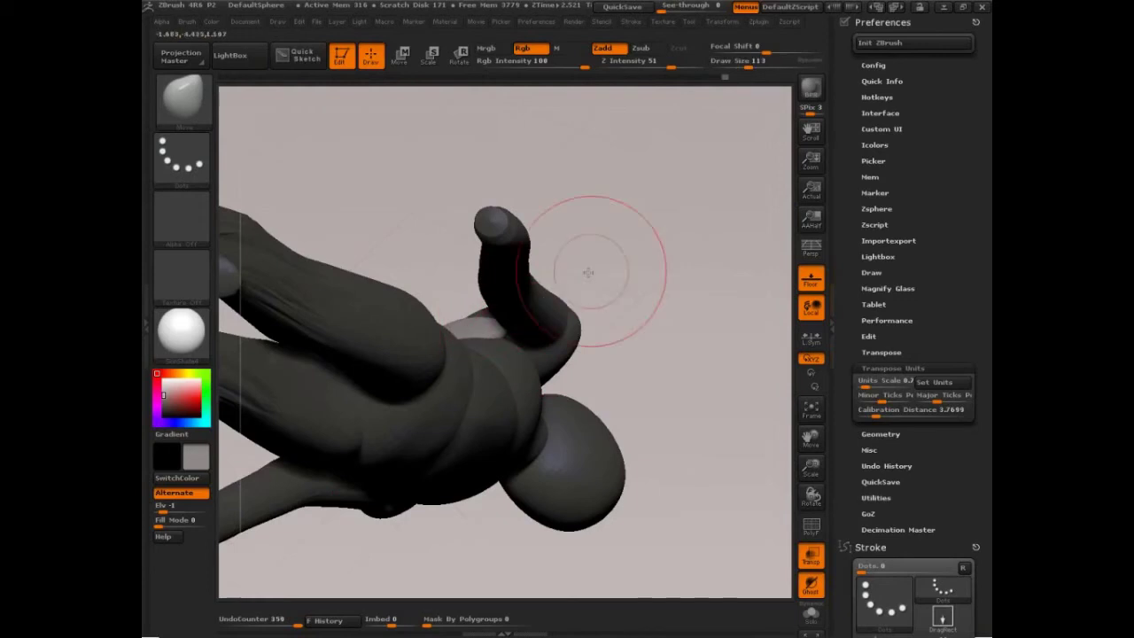
{"action": "mouse_move", "coordinate": [590, 273]}
{"action": "left_mouse_down"}
{"action": "mouse_move", "coordinate": [608, 282]}
{"action": "mouse_move", "coordinate": [567, 282]}
{"action": "left_mouse_up"}
- Isolate the torso forms to extend the back form's tip under the shoulder with the Move brush, and show the full figure again
{"action": "left_click", "coordinate": [495, 327], "text": "ctrl+shift"}
{"action": "left_click_drag", "start_coordinate": [515, 328], "coordinate": [555, 337]}
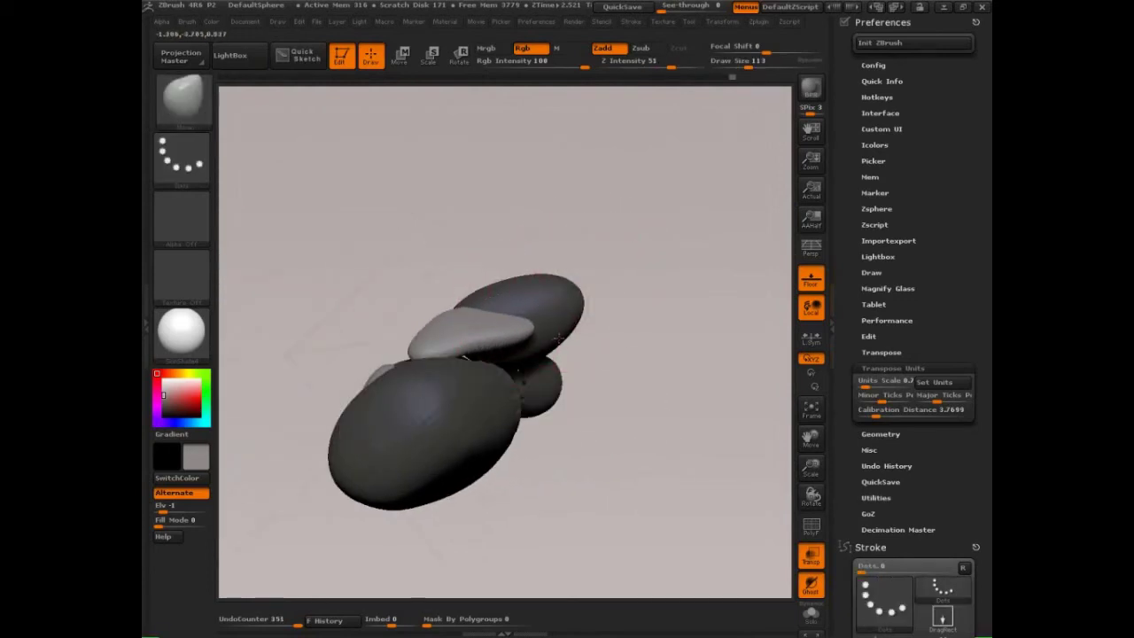
{"action": "left_click", "coordinate": [572, 322], "text": "ctrl+shift"}
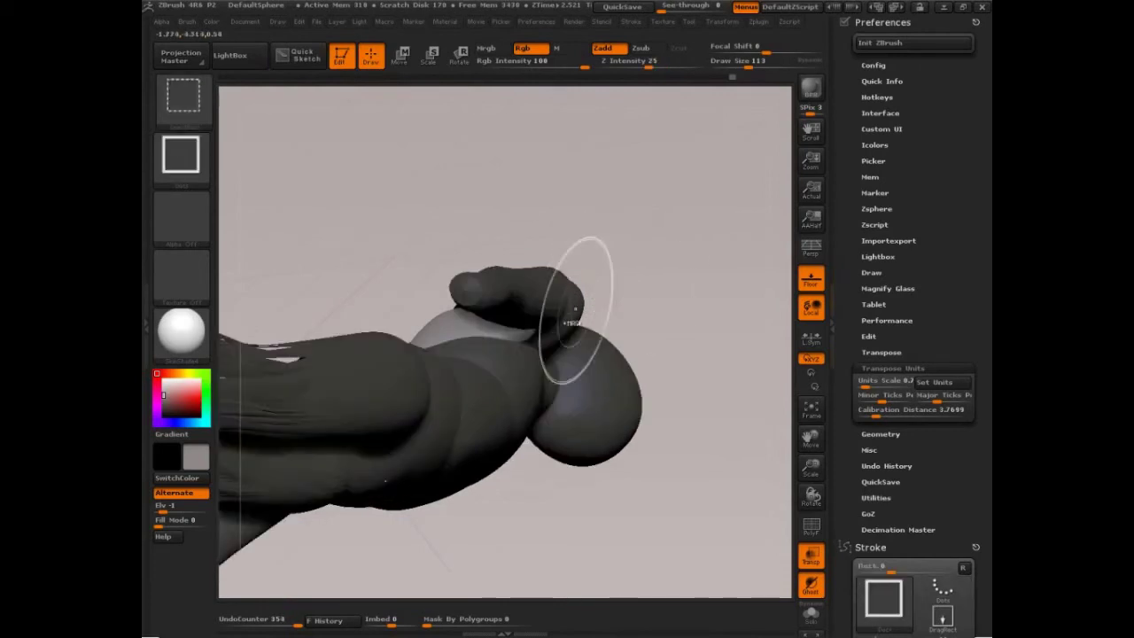
{"action": "left_click", "coordinate": [459, 328], "text": "ctrl+shift"}
{"action": "left_click_drag", "start_coordinate": [455, 317], "coordinate": [550, 310]}
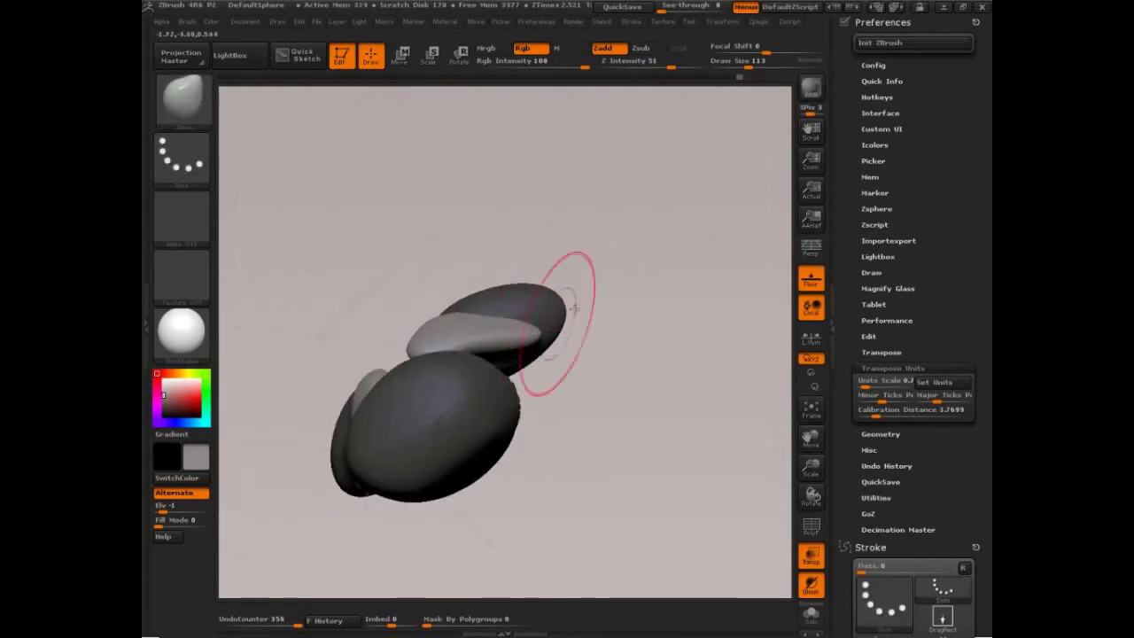
{"action": "left_click_drag", "start_coordinate": [669, 229], "coordinate": [580, 321]}
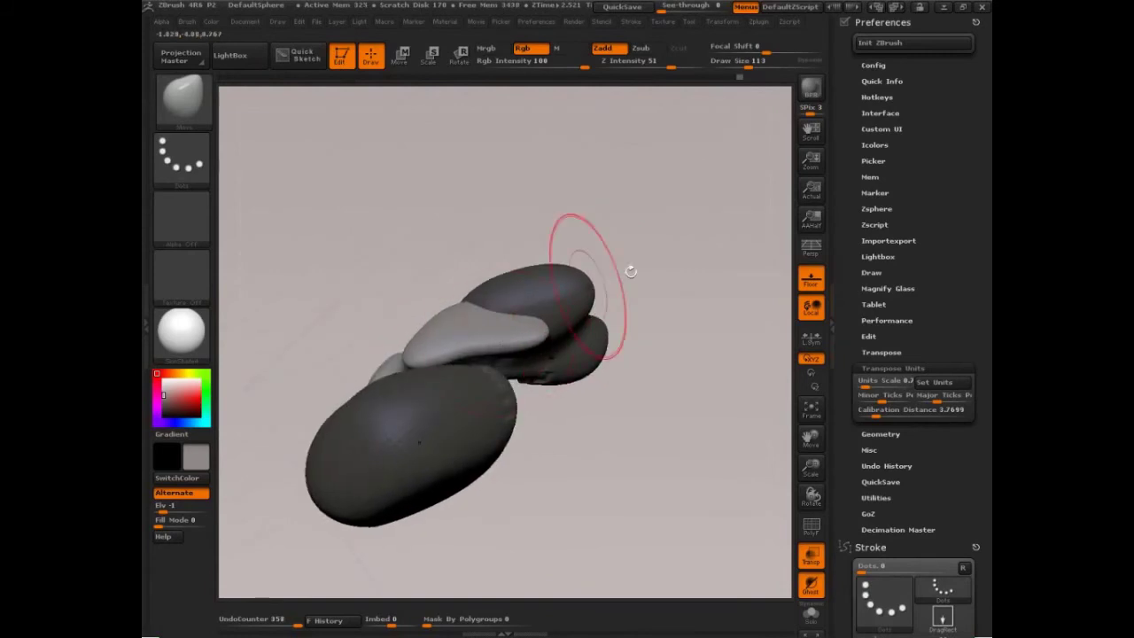
{"action": "mouse_move", "coordinate": [630, 271]}
{"action": "left_mouse_down"}
{"action": "mouse_move", "coordinate": [653, 286]}
{"action": "mouse_move", "coordinate": [658, 325]}
{"action": "mouse_move", "coordinate": [690, 316]}
{"action": "mouse_move", "coordinate": [713, 335]}
{"action": "mouse_move", "coordinate": [727, 309]}
{"action": "mouse_move", "coordinate": [683, 278]}
{"action": "left_mouse_up"}
{"action": "left_click", "coordinate": [619, 315], "text": "ctrl+shift"}
- Reduce the brush size and adjust the back forms' edges along the sides of the rib cage beneath the arms
{"action": "left_click_drag", "start_coordinate": [753, 266], "coordinate": [671, 264]}
{"action": "key", "text": "s"}
{"action": "left_click_drag", "start_coordinate": [578, 281], "coordinate": [585, 281]}
{"action": "mouse_move", "coordinate": [516, 287]}
{"action": "left_mouse_down"}
{"action": "mouse_move", "coordinate": [537, 286]}
{"action": "mouse_move", "coordinate": [539, 266]}
{"action": "left_mouse_up"}
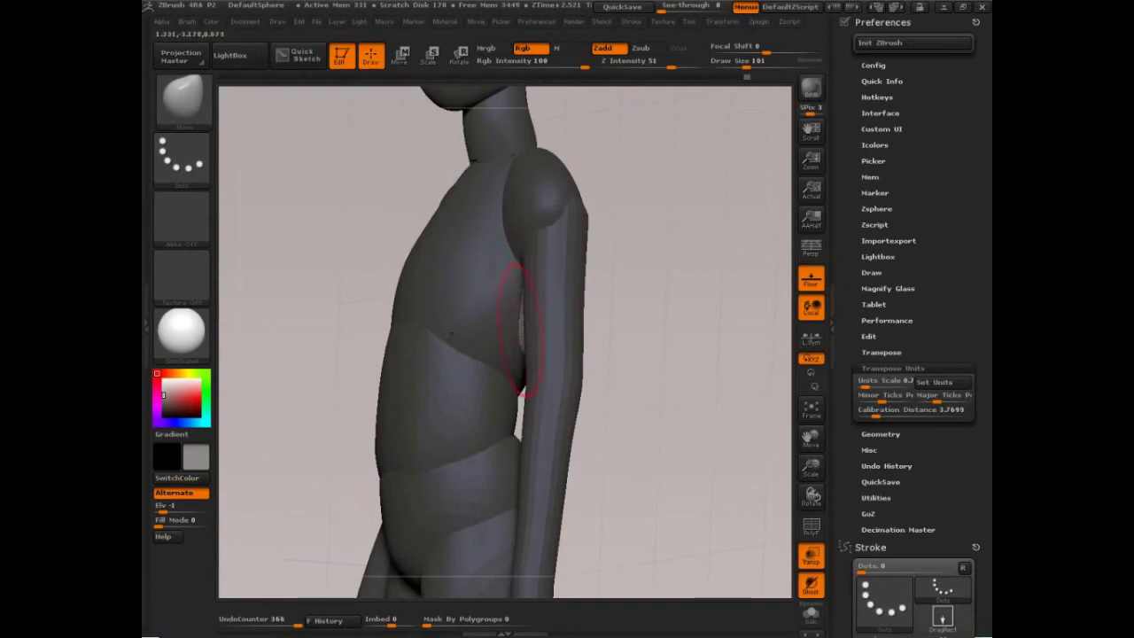
{"action": "mouse_move", "coordinate": [623, 322]}
{"action": "left_mouse_down"}
{"action": "mouse_move", "coordinate": [659, 316]}
{"action": "mouse_move", "coordinate": [639, 286]}
{"action": "left_mouse_up"}
{"action": "left_click_drag", "start_coordinate": [551, 285], "coordinate": [541, 284]}
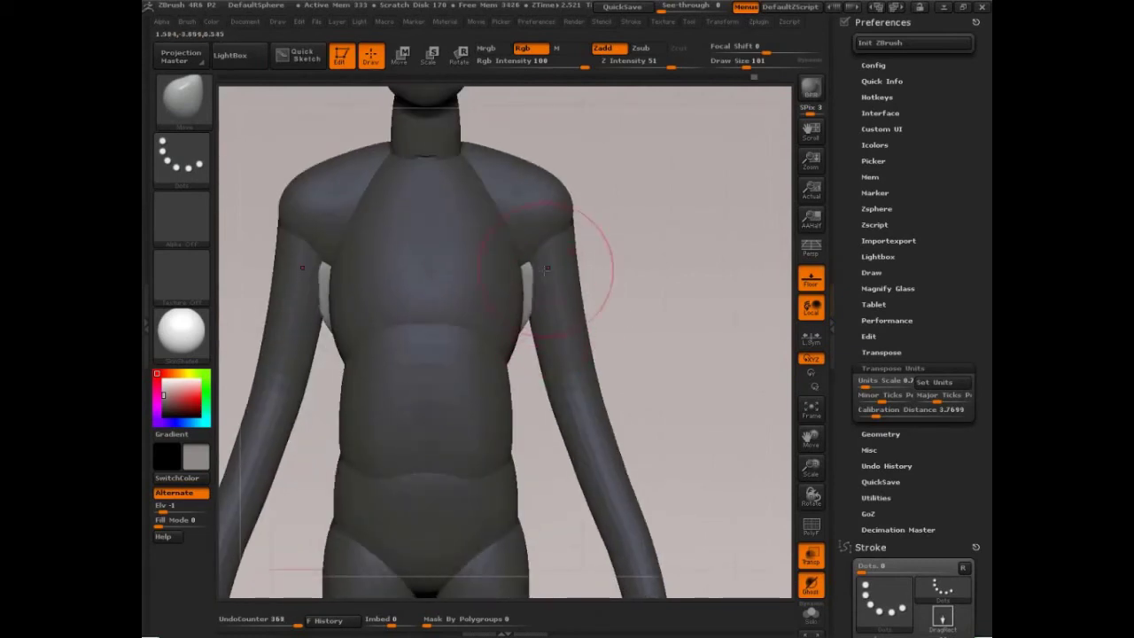
{"action": "mouse_move", "coordinate": [386, 291]}
{"action": "left_mouse_down"}
{"action": "mouse_move", "coordinate": [327, 296]}
{"action": "mouse_move", "coordinate": [387, 322]}
{"action": "left_mouse_up"}
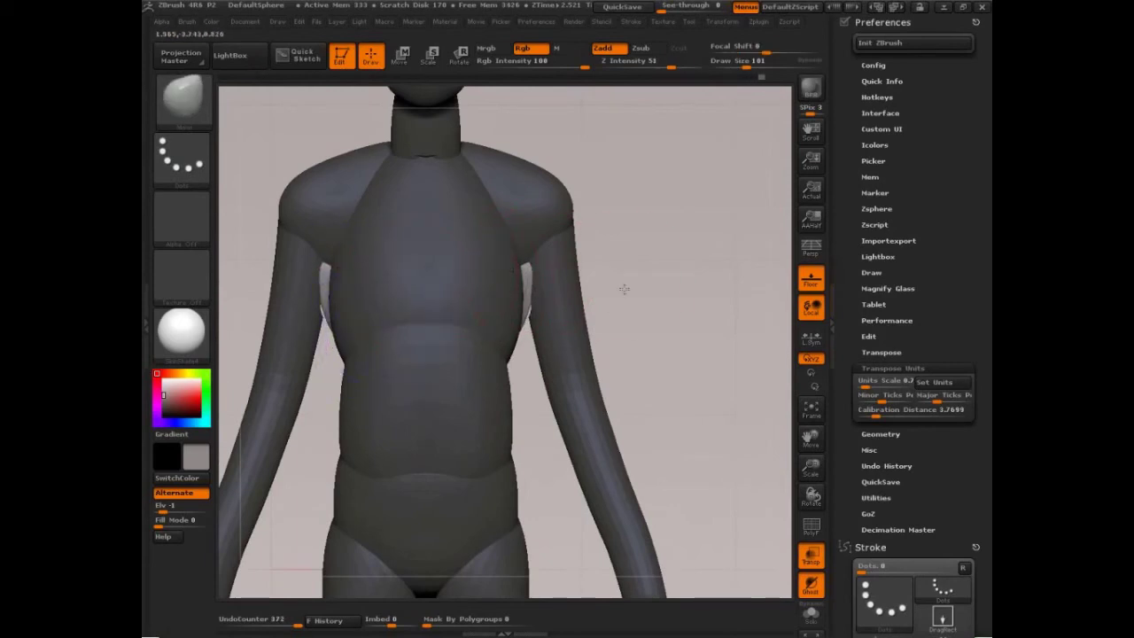
- Clear the mask from the figure and quick-save the project
{"action": "mouse_move", "coordinate": [624, 289]}
{"action": "left_mouse_down", "text": "shift"}
{"action": "mouse_move", "coordinate": [650, 293]}
{"action": "mouse_move", "coordinate": [568, 232]}
{"action": "left_mouse_up", "text": "shift"}
{"action": "left_click_drag", "start_coordinate": [567, 268], "coordinate": [591, 342], "text": "ctrl"}
{"action": "left_click_drag", "start_coordinate": [598, 347], "coordinate": [565, 306], "text": "alt"}
{"action": "mouse_move", "coordinate": [576, 328]}
{"action": "left_mouse_down", "text": "alt"}
{"action": "mouse_move", "coordinate": [671, 342]}
{"action": "mouse_move", "coordinate": [696, 377]}
{"action": "mouse_move", "coordinate": [707, 363]}
{"action": "left_mouse_up", "text": "alt"}
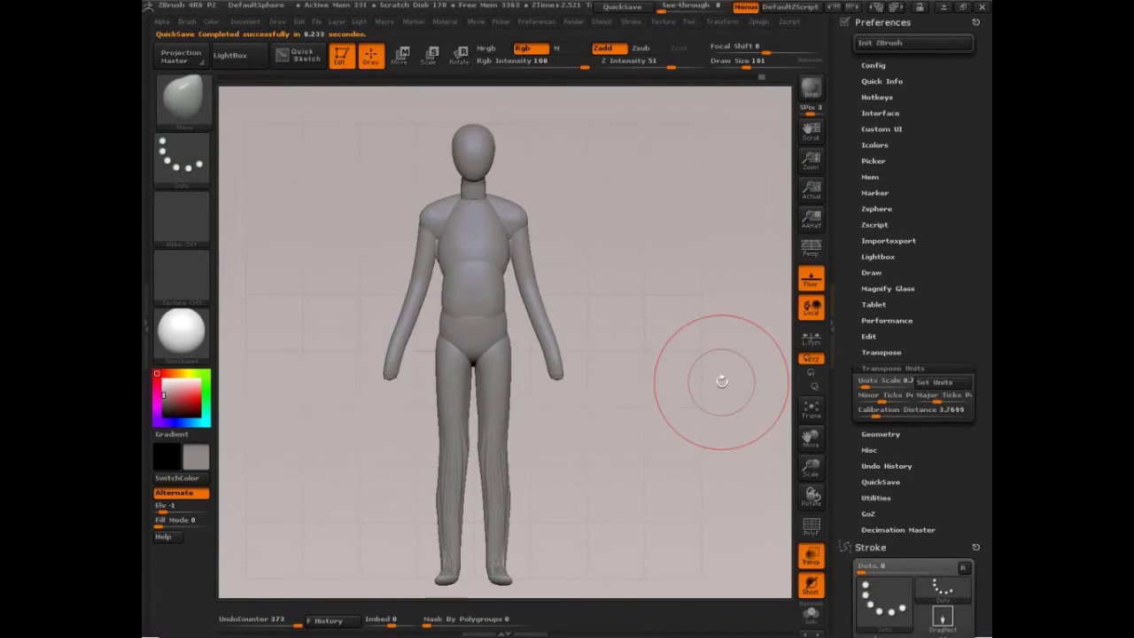
- Insert a mirrored pair of spheres on the figure's chest with the InsertSphere brush, undoing and redrawing the first pair
{"action": "mouse_move", "coordinate": [645, 278]}
{"action": "left_mouse_down", "text": "shift"}
{"action": "mouse_move", "coordinate": [659, 324]}
{"action": "mouse_move", "coordinate": [695, 327]}
{"action": "mouse_move", "coordinate": [720, 302]}
{"action": "mouse_move", "coordinate": [711, 319]}
{"action": "left_mouse_up", "text": "shift"}
{"action": "left_click_drag", "start_coordinate": [460, 259], "coordinate": [478, 267]}
{"action": "mouse_move", "coordinate": [635, 257]}
{"action": "left_mouse_down"}
{"action": "mouse_move", "coordinate": [611, 226]}
{"action": "mouse_move", "coordinate": [657, 253]}
{"action": "left_mouse_up"}
{"action": "key", "text": "ctrl+z"}
{"action": "left_click_drag", "start_coordinate": [459, 261], "coordinate": [472, 271]}
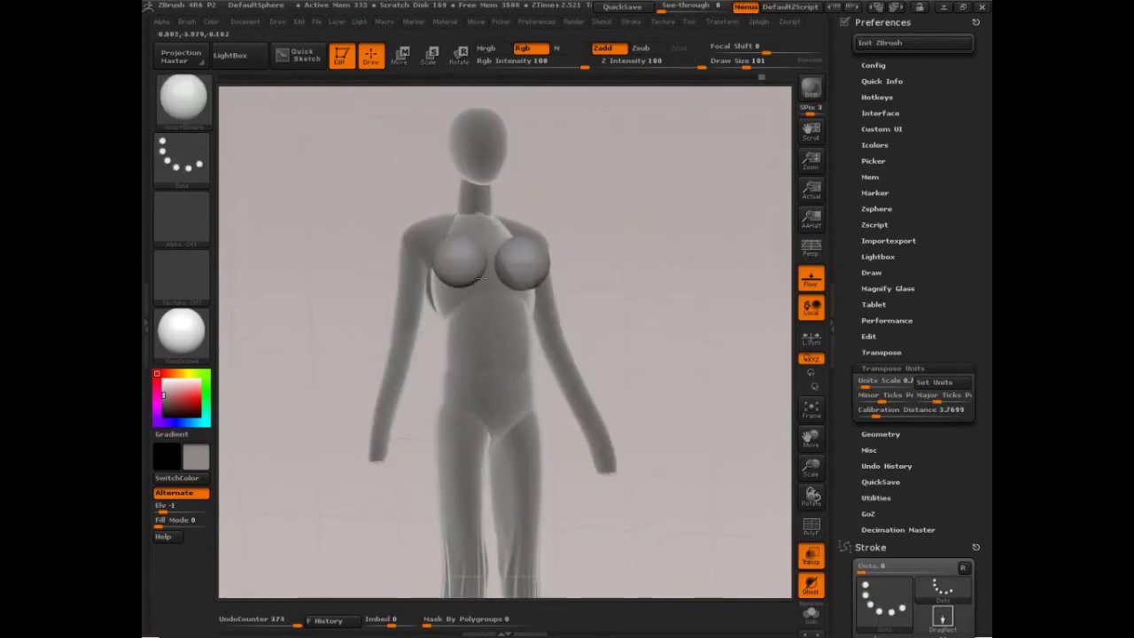
- Flatten the chest spheres into the rib cage with the transpose Move line
{"action": "key", "text": "w"}
{"action": "left_click_drag", "start_coordinate": [609, 211], "coordinate": [605, 220]}
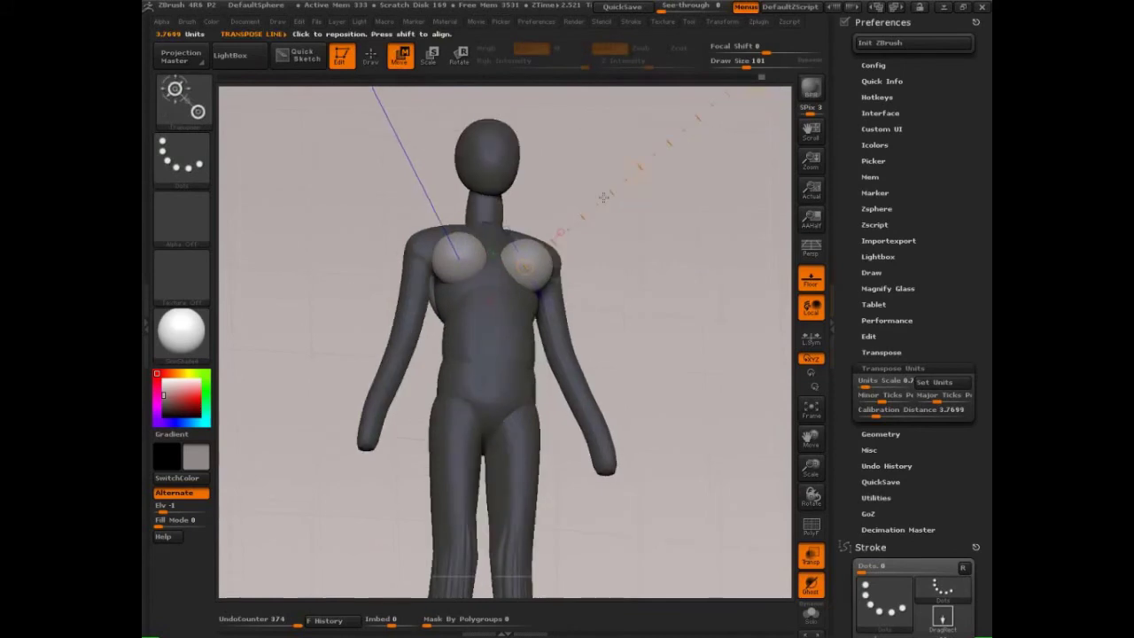
{"action": "left_click_drag", "start_coordinate": [569, 156], "coordinate": [595, 283], "text": "alt"}
{"action": "left_click_drag", "start_coordinate": [374, 159], "coordinate": [463, 319]}
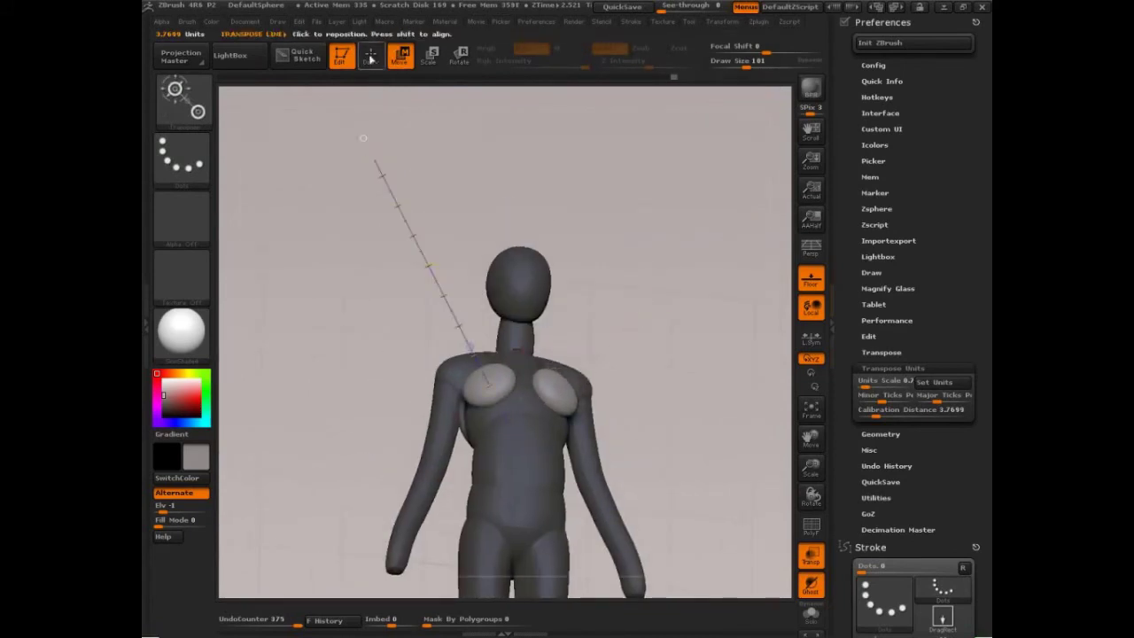
{"action": "key", "text": "q"}
- Annotate a horizontal line across the chest spheres and strokes running from one sphere to the arm, and clear the annotations
{"action": "mouse_move", "coordinate": [592, 165]}
{"action": "left_mouse_down", "text": "shift"}
{"action": "mouse_move", "coordinate": [604, 260]}
{"action": "mouse_move", "coordinate": [712, 271]}
{"action": "mouse_move", "coordinate": [681, 314]}
{"action": "left_mouse_up", "text": "shift"}
{"action": "key", "text": "ctrl+shift+d"}
{"action": "mouse_move", "coordinate": [363, 398]}
{"action": "left_mouse_down"}
{"action": "mouse_move", "coordinate": [573, 407]}
{"action": "mouse_move", "coordinate": [635, 397]}
{"action": "left_mouse_up"}
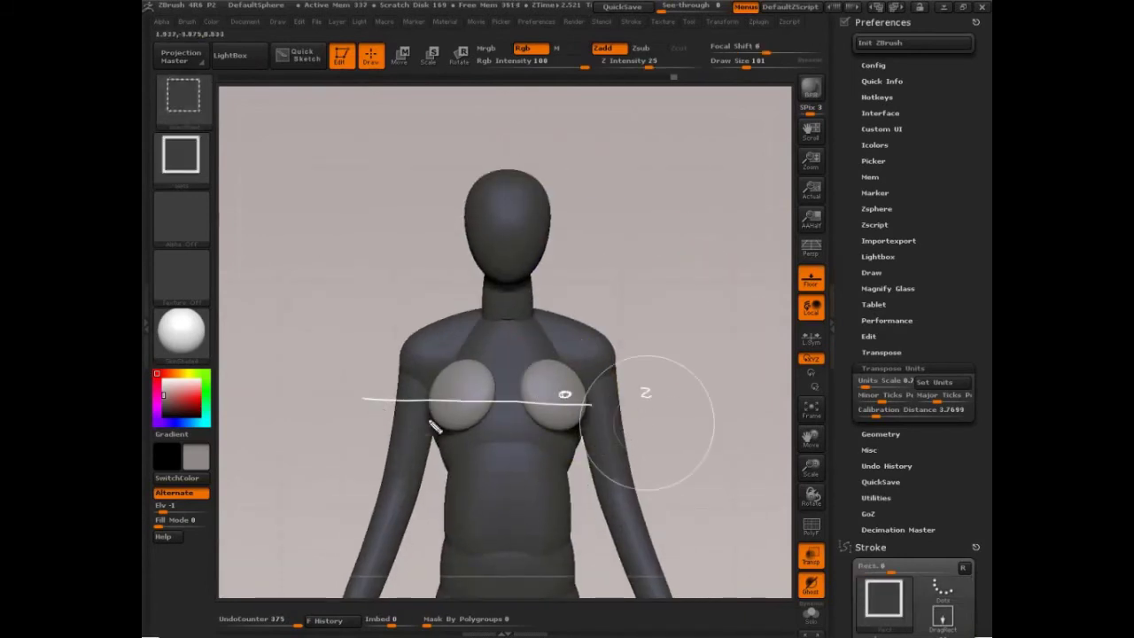
{"action": "left_click_drag", "start_coordinate": [568, 423], "coordinate": [575, 428]}
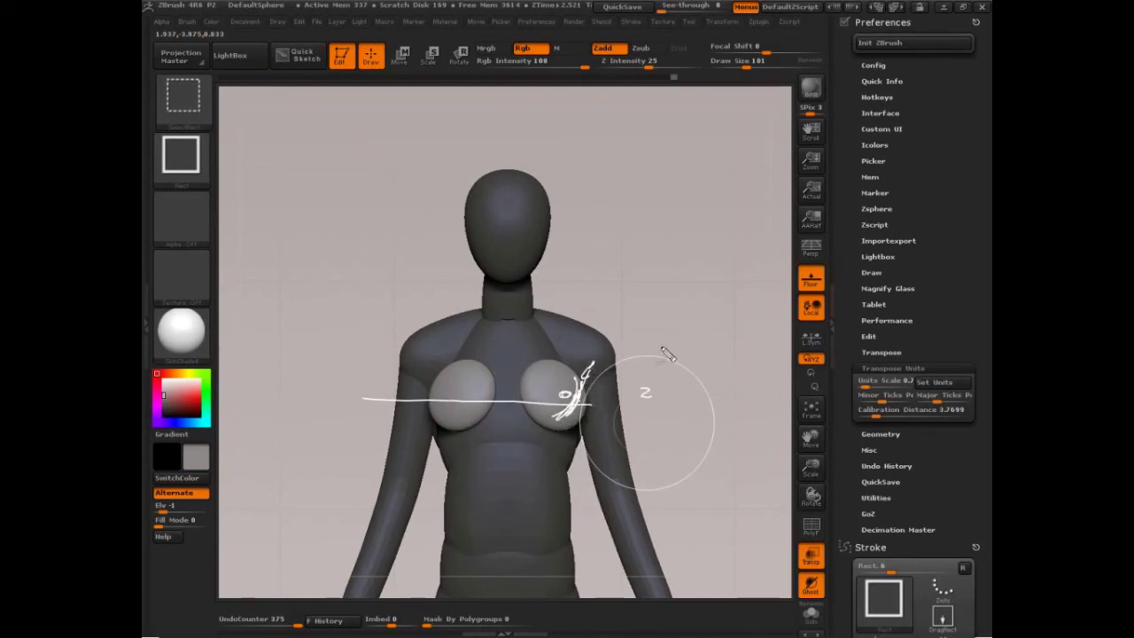
{"action": "key", "text": "Escape"}
- Stretch the upper inner ends of both chest spheres up toward the collarbones with the Move brush
{"action": "left_click_drag", "start_coordinate": [683, 359], "coordinate": [660, 362]}
{"action": "key", "text": "s"}
{"action": "left_click_drag", "start_coordinate": [556, 371], "coordinate": [561, 371]}
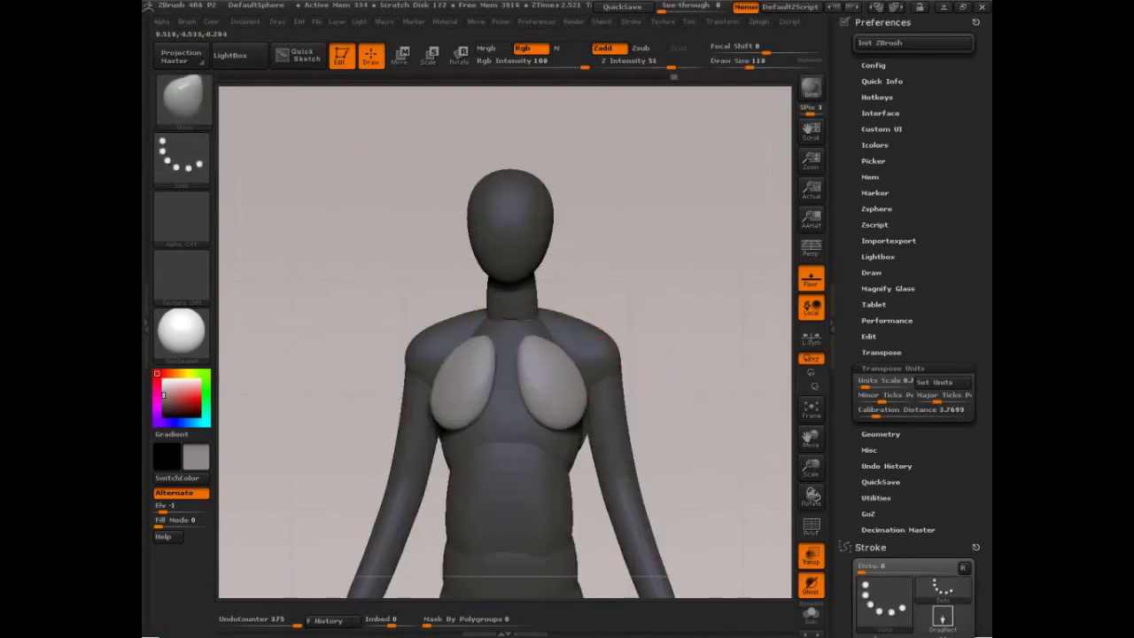
{"action": "left_click_drag", "start_coordinate": [537, 343], "coordinate": [529, 341]}
{"action": "left_click_drag", "start_coordinate": [622, 294], "coordinate": [514, 296]}
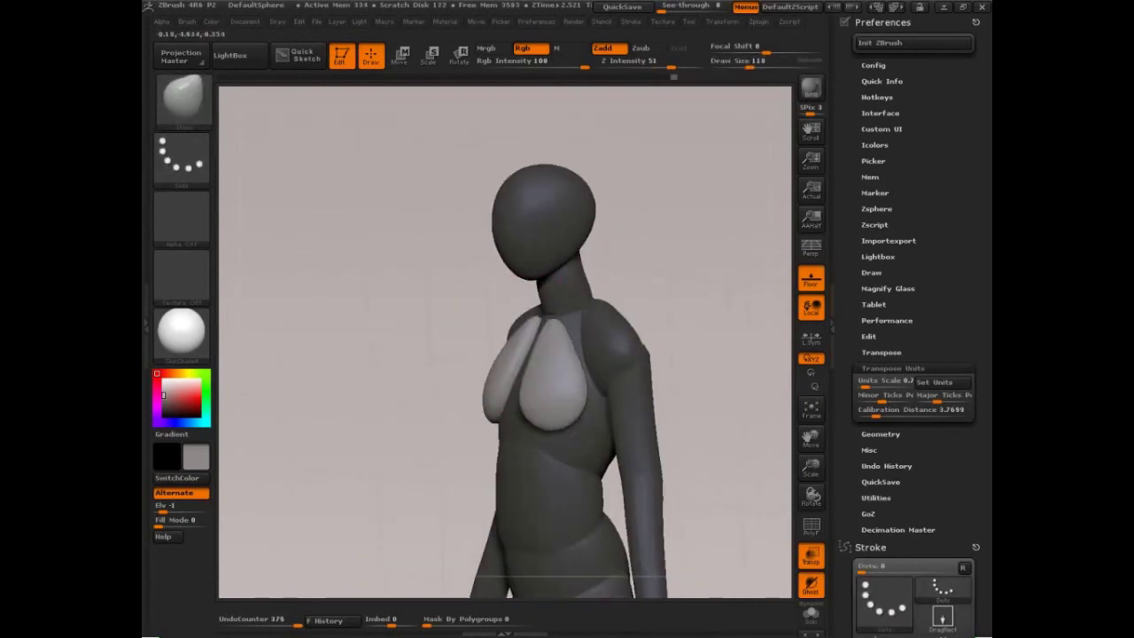
- Raise the lower edges of the chest forms and widen their outer sides toward the shoulders with the Move brush
{"action": "mouse_move", "coordinate": [496, 409]}
{"action": "left_mouse_down"}
{"action": "mouse_move", "coordinate": [555, 390]}
{"action": "mouse_move", "coordinate": [513, 376]}
{"action": "left_mouse_up"}
{"action": "left_click_drag", "start_coordinate": [693, 332], "coordinate": [699, 334]}
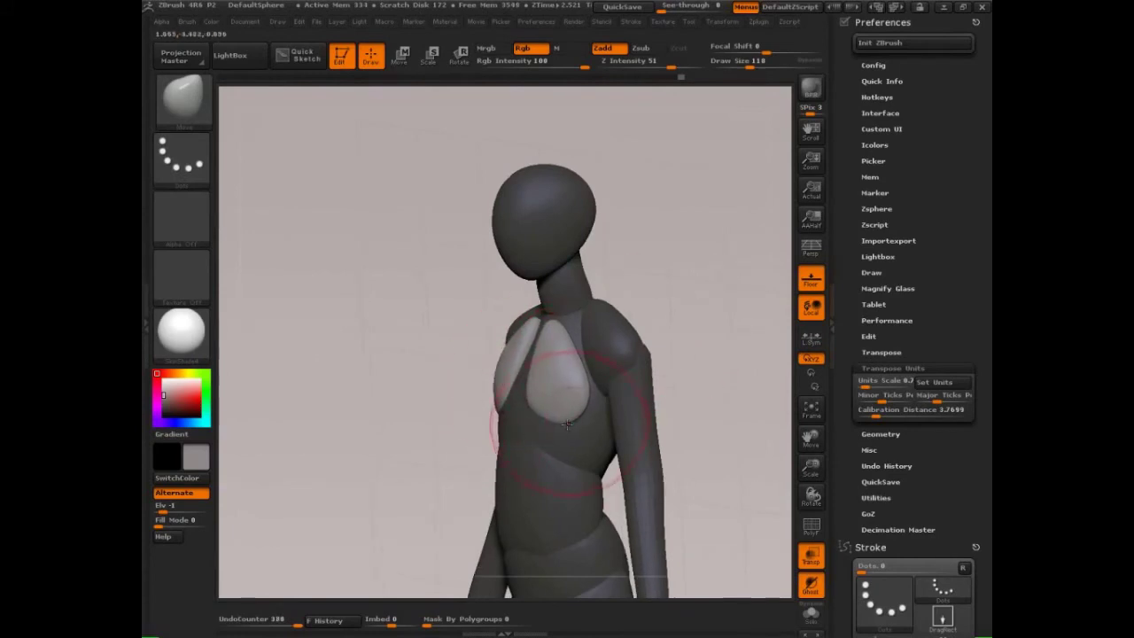
{"action": "mouse_move", "coordinate": [567, 424]}
{"action": "left_mouse_down"}
{"action": "mouse_move", "coordinate": [549, 398]}
{"action": "mouse_move", "coordinate": [599, 375]}
{"action": "left_mouse_up"}
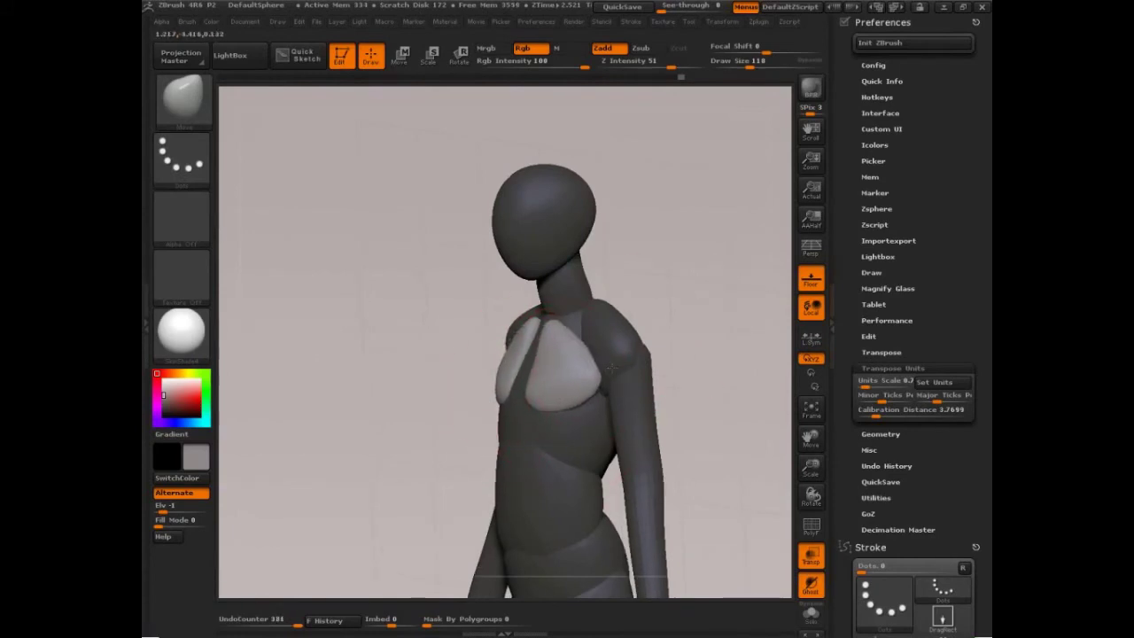
{"action": "left_click_drag", "start_coordinate": [574, 334], "coordinate": [588, 335]}
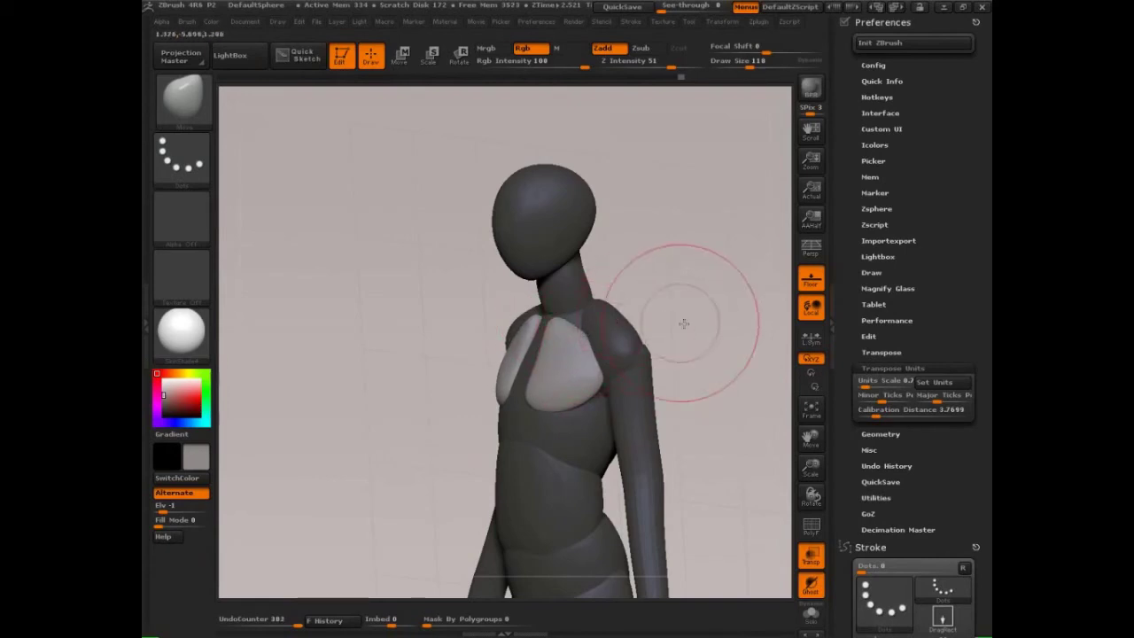
{"action": "left_click_drag", "start_coordinate": [683, 321], "coordinate": [709, 319]}
- Square off the lower inner corners of the chest forms and push the forms back against the rib cage from below
{"action": "left_click_drag", "start_coordinate": [459, 387], "coordinate": [483, 410]}
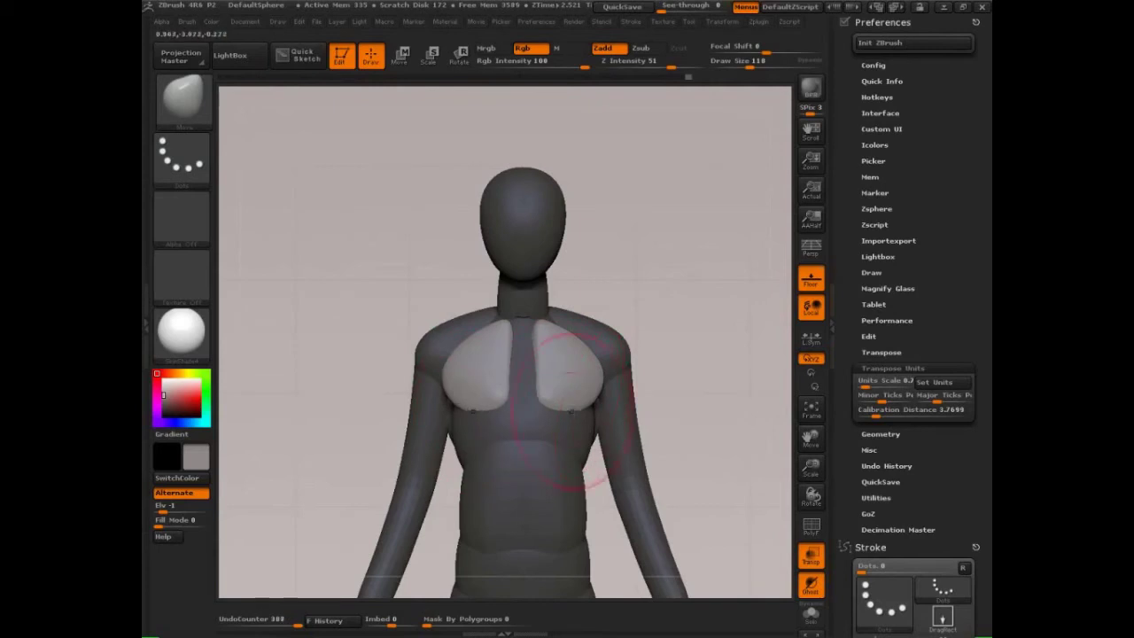
{"action": "left_click_drag", "start_coordinate": [688, 365], "coordinate": [577, 351]}
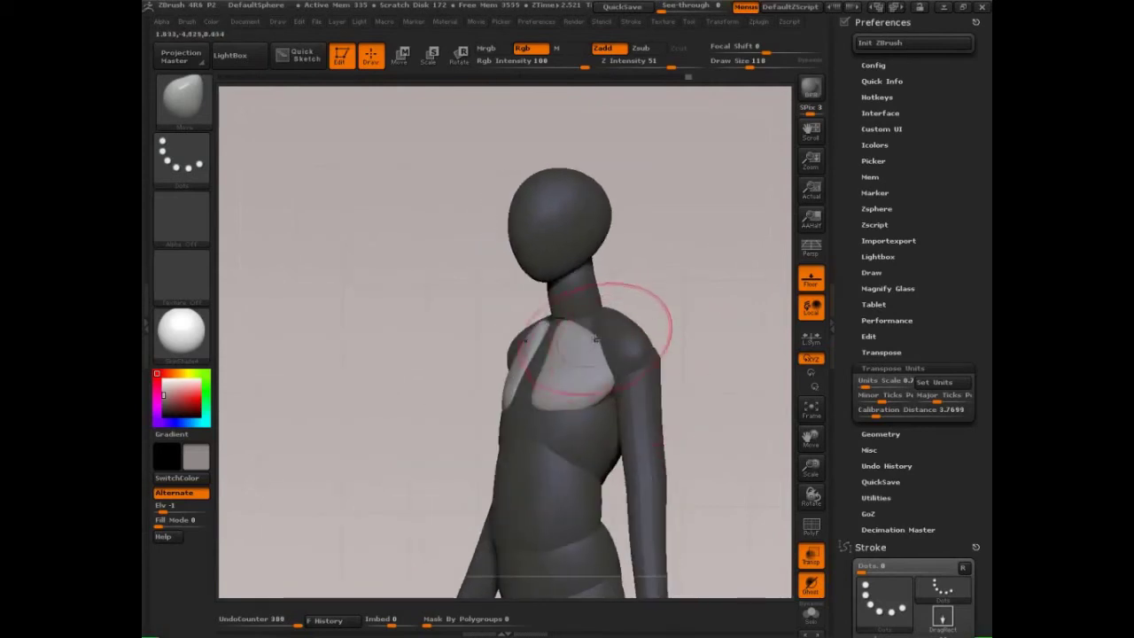
{"action": "mouse_move", "coordinate": [697, 325]}
{"action": "left_mouse_down"}
{"action": "mouse_move", "coordinate": [712, 367]}
{"action": "mouse_move", "coordinate": [734, 380]}
{"action": "mouse_move", "coordinate": [716, 380]}
{"action": "mouse_move", "coordinate": [724, 386]}
{"action": "mouse_move", "coordinate": [664, 314]}
{"action": "left_mouse_up"}
{"action": "key", "text": "ctrl+h"}
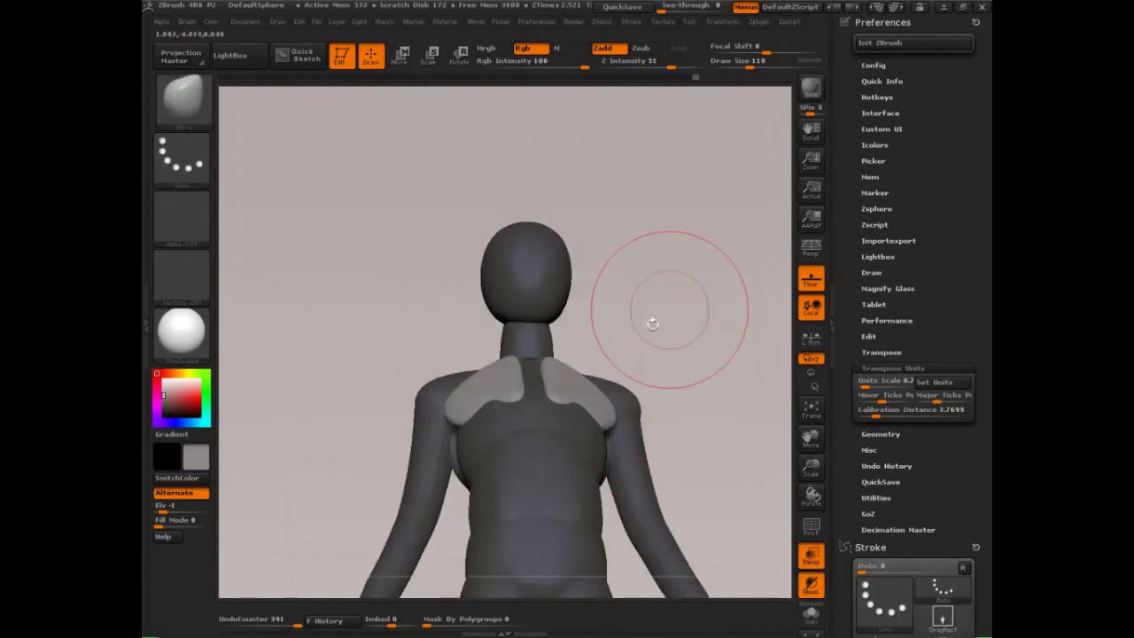
{"action": "mouse_move", "coordinate": [577, 420]}
{"action": "left_mouse_down"}
{"action": "mouse_move", "coordinate": [579, 404]}
{"action": "mouse_move", "coordinate": [558, 397]}
{"action": "left_mouse_up"}
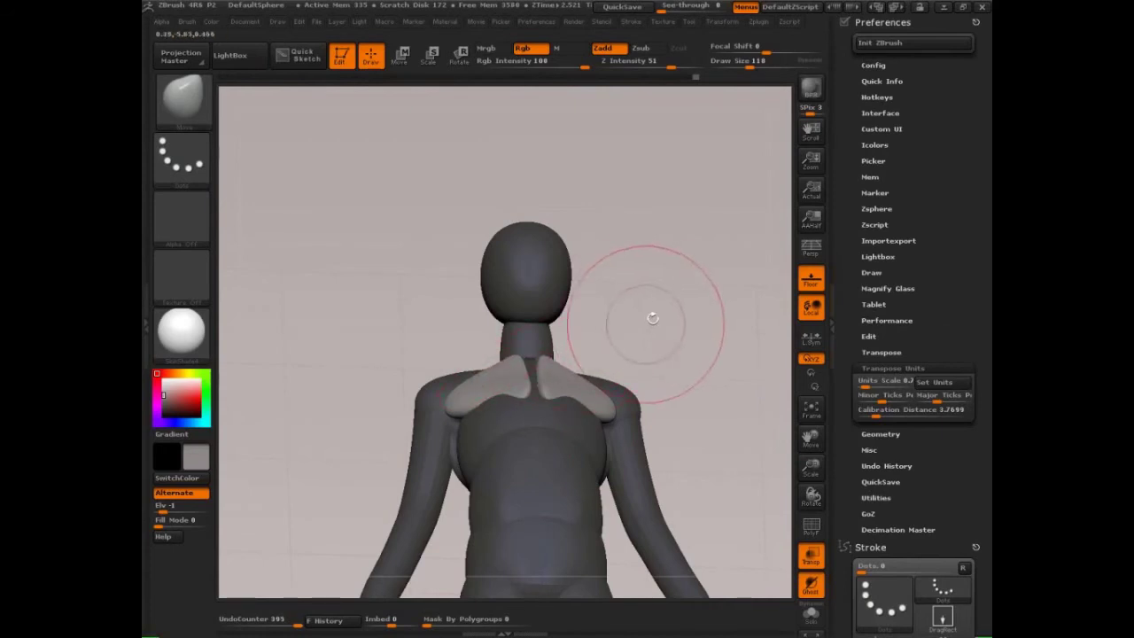
- Pull the inner edges of both chest forms toward the sternum, reducing the Move brush's draw size to 56
{"action": "mouse_move", "coordinate": [654, 317]}
{"action": "left_mouse_down"}
{"action": "mouse_move", "coordinate": [658, 346]}
{"action": "mouse_move", "coordinate": [549, 364]}
{"action": "left_mouse_up"}
{"action": "key", "text": "s"}
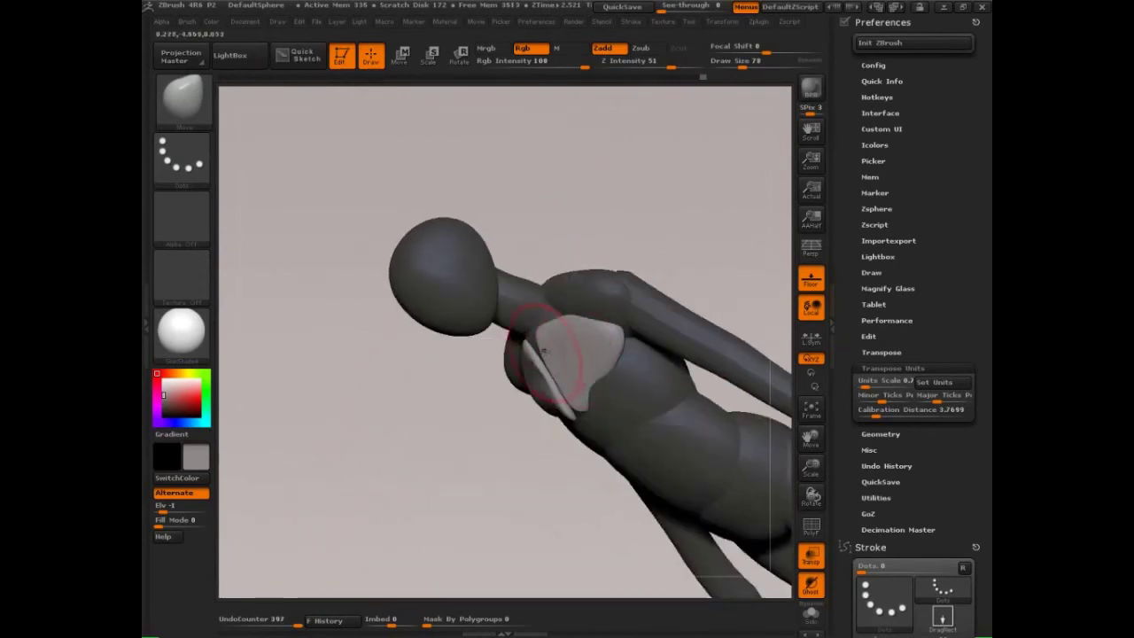
{"action": "left_click_drag", "start_coordinate": [654, 258], "coordinate": [680, 239]}
{"action": "key", "text": "s"}
{"action": "left_click_drag", "start_coordinate": [537, 358], "coordinate": [531, 358]}
{"action": "left_click_drag", "start_coordinate": [511, 355], "coordinate": [520, 340]}
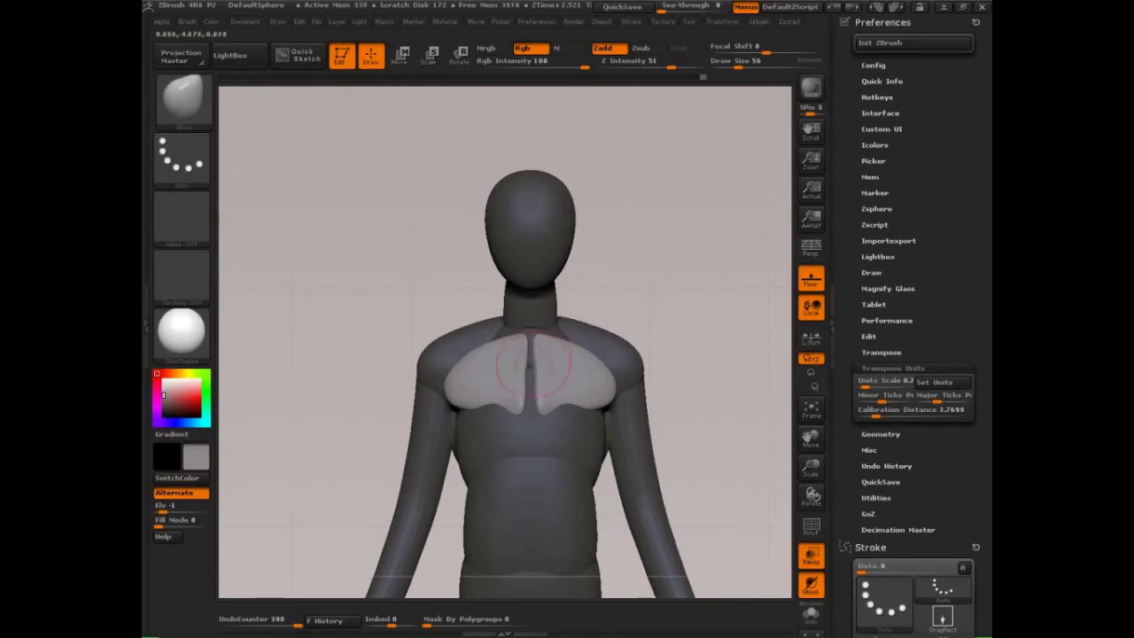
- Straighten the sternum gap and round the lower edges of the chest forms with the Move brush at draw size 47
{"action": "key", "text": "s"}
{"action": "left_click_drag", "start_coordinate": [538, 377], "coordinate": [536, 378]}
{"action": "mouse_move", "coordinate": [536, 390]}
{"action": "left_mouse_down"}
{"action": "mouse_move", "coordinate": [595, 414]}
{"action": "mouse_move", "coordinate": [579, 421]}
{"action": "mouse_move", "coordinate": [534, 395]}
{"action": "mouse_move", "coordinate": [516, 419]}
{"action": "mouse_move", "coordinate": [456, 410]}
{"action": "mouse_move", "coordinate": [464, 414]}
{"action": "left_mouse_up"}
{"action": "left_click_drag", "start_coordinate": [695, 350], "coordinate": [668, 352]}
{"action": "key", "text": "s"}
{"action": "left_click_drag", "start_coordinate": [567, 427], "coordinate": [549, 427]}
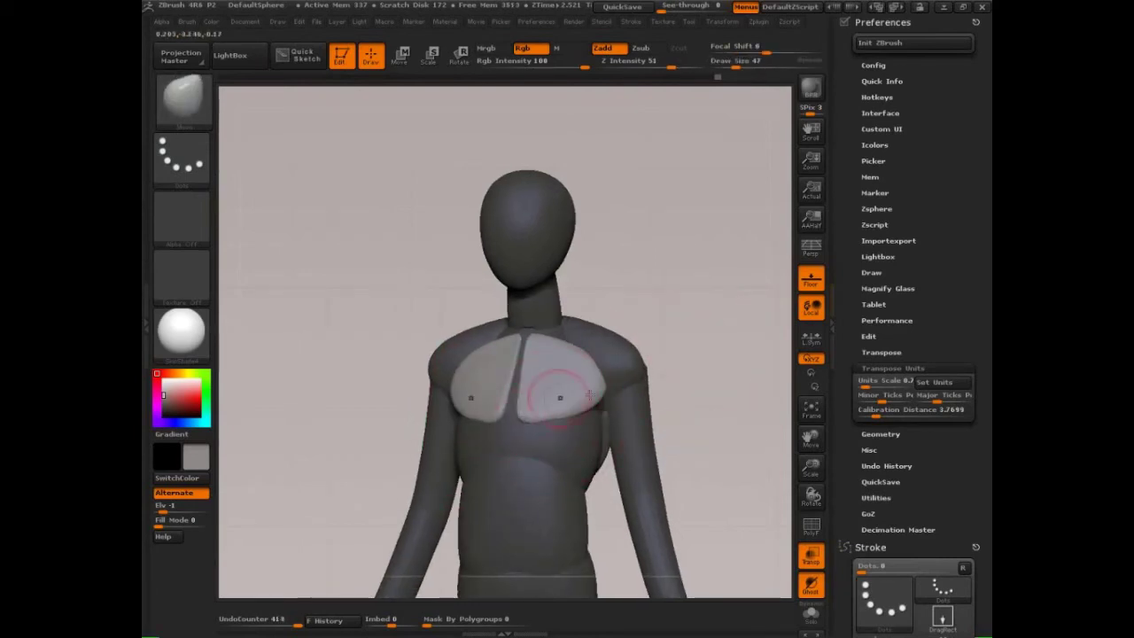
- Fit the outer ends of the chest forms around the rib cage from below with the Move brush at draw size 101
{"action": "mouse_move", "coordinate": [698, 377]}
{"action": "left_mouse_down"}
{"action": "mouse_move", "coordinate": [699, 299]}
{"action": "mouse_move", "coordinate": [519, 408]}
{"action": "mouse_move", "coordinate": [537, 425]}
{"action": "mouse_move", "coordinate": [599, 413]}
{"action": "left_mouse_up"}
{"action": "key", "text": "s"}
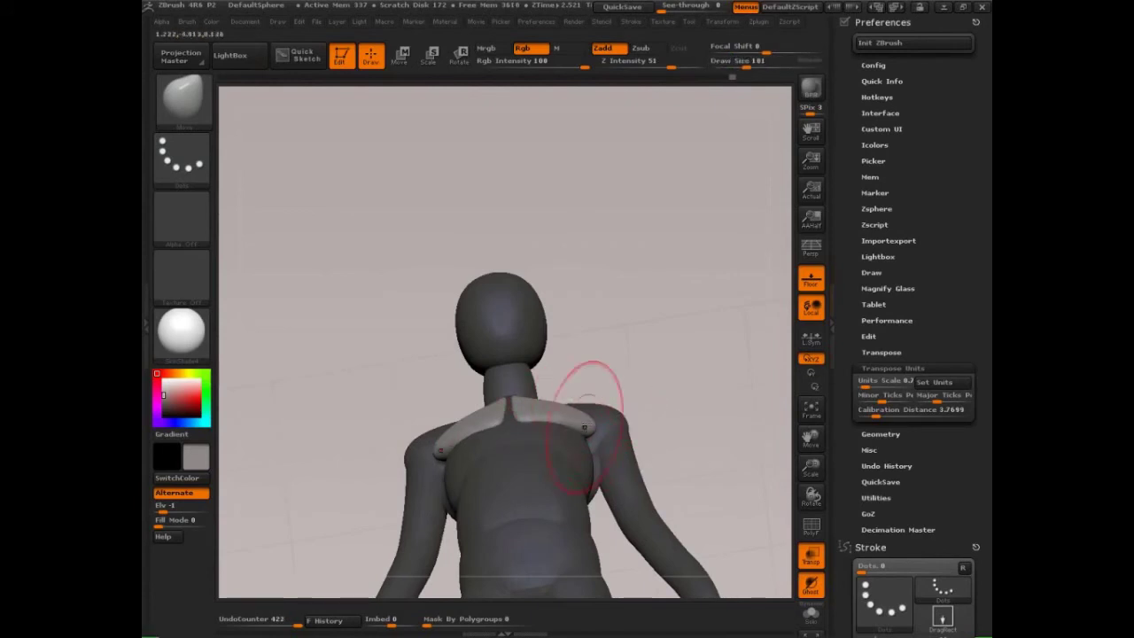
{"action": "mouse_move", "coordinate": [665, 369]}
{"action": "left_mouse_down"}
{"action": "mouse_move", "coordinate": [670, 432]}
{"action": "mouse_move", "coordinate": [612, 390]}
{"action": "left_mouse_up"}
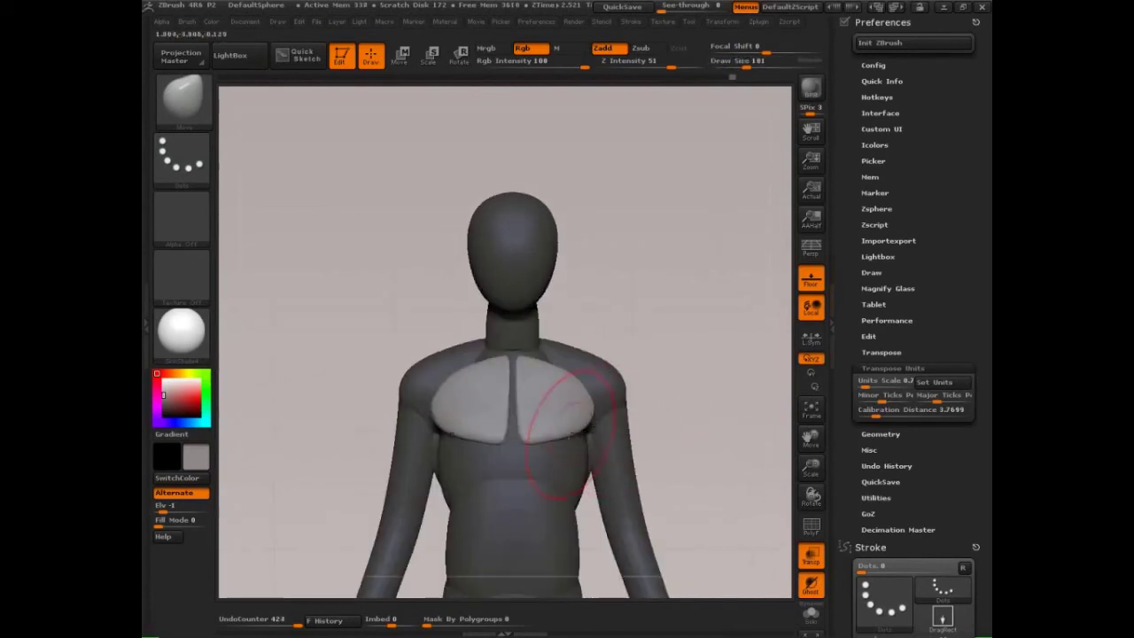
- Lower the bottom edges of the chest forms slightly with the Move brush at draw size 150
{"action": "key", "text": "bracketleft"}
{"action": "key", "text": "bracketleft"}
{"action": "mouse_move", "coordinate": [577, 426]}
{"action": "left_mouse_down"}
{"action": "mouse_move", "coordinate": [549, 442]}
{"action": "mouse_move", "coordinate": [537, 407]}
{"action": "left_mouse_up"}
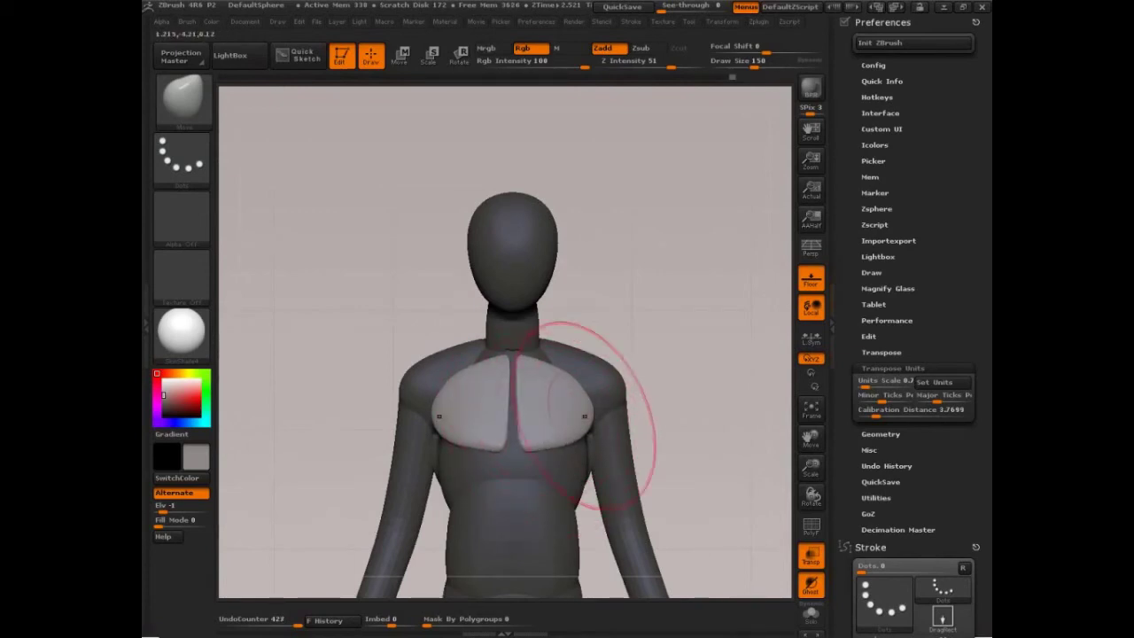
{"action": "left_click_drag", "start_coordinate": [674, 415], "coordinate": [612, 421]}
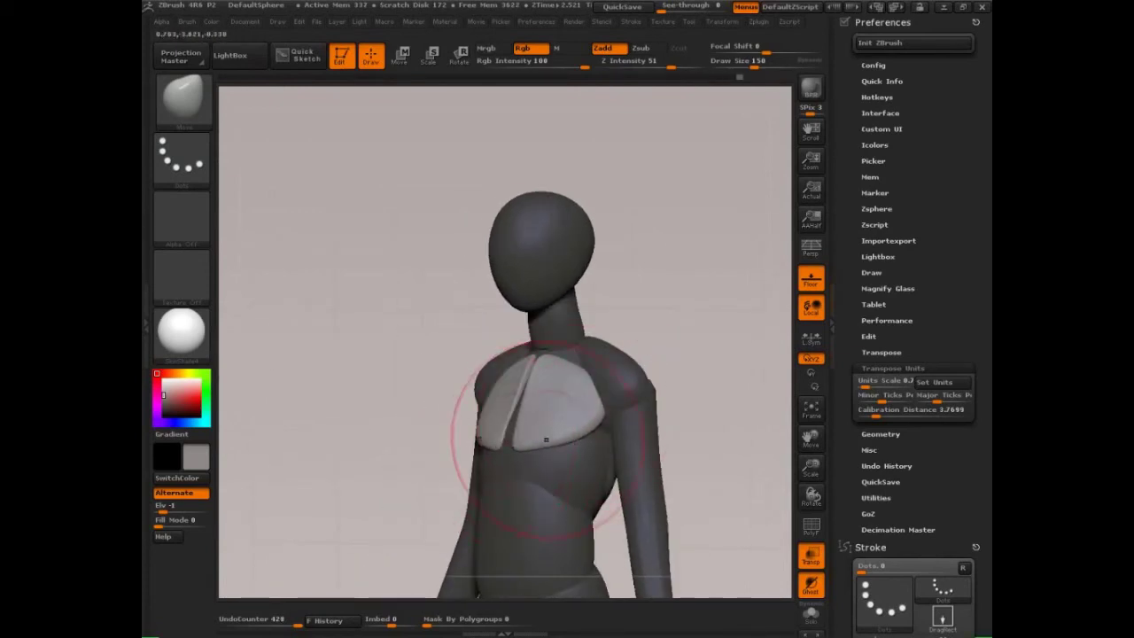
{"action": "mouse_move", "coordinate": [683, 418]}
{"action": "left_mouse_down"}
{"action": "mouse_move", "coordinate": [571, 425]}
{"action": "mouse_move", "coordinate": [513, 408]}
{"action": "left_mouse_up"}
- Refine the outer edges of the chest forms near the armpits with the Move brush at draw size 35
{"action": "key", "text": "s"}
{"action": "mouse_move", "coordinate": [666, 403]}
{"action": "left_mouse_down"}
{"action": "mouse_move", "coordinate": [523, 397]}
{"action": "mouse_move", "coordinate": [509, 413]}
{"action": "mouse_move", "coordinate": [569, 423]}
{"action": "left_mouse_up"}
{"action": "left_click_drag", "start_coordinate": [380, 400], "coordinate": [402, 389]}
{"action": "left_click_drag", "start_coordinate": [650, 373], "coordinate": [583, 379]}
{"action": "key", "text": "s"}
{"action": "mouse_move", "coordinate": [523, 381]}
{"action": "left_mouse_down"}
{"action": "mouse_move", "coordinate": [507, 381]}
{"action": "mouse_move", "coordinate": [514, 392]}
{"action": "left_mouse_up"}
{"action": "key", "text": "shift"}
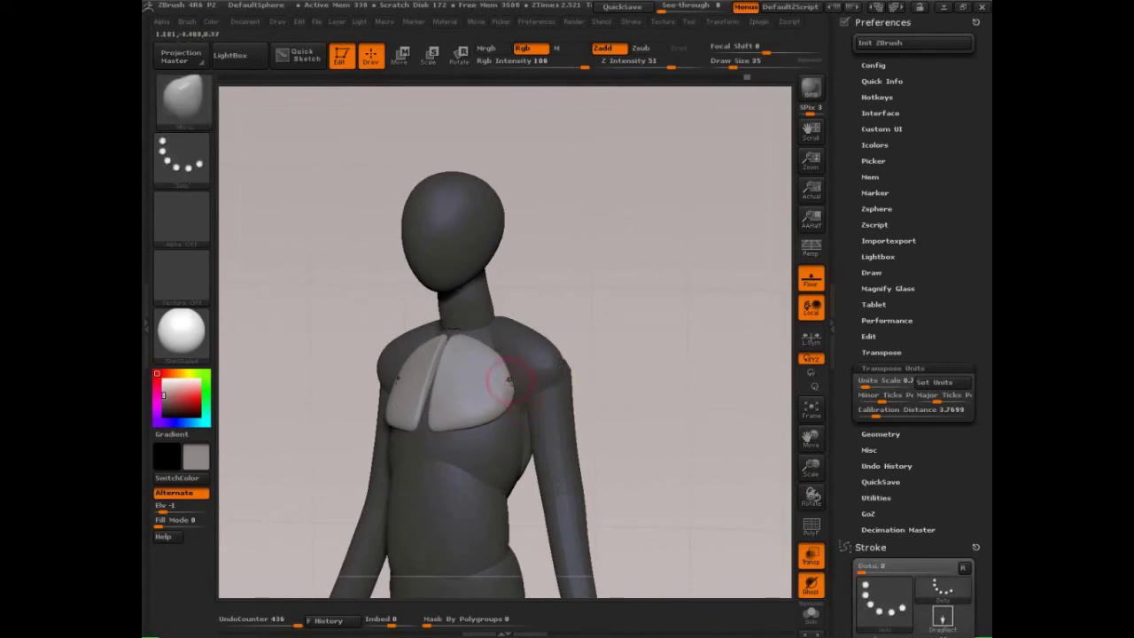
- Extend the outer corners of the chest forms onto the upper arms with the Move brush and clear the figure's mask
{"action": "key", "text": "s"}
{"action": "mouse_move", "coordinate": [569, 409]}
{"action": "left_mouse_down"}
{"action": "mouse_move", "coordinate": [584, 401]}
{"action": "mouse_move", "coordinate": [533, 391]}
{"action": "mouse_move", "coordinate": [504, 361]}
{"action": "left_mouse_up"}
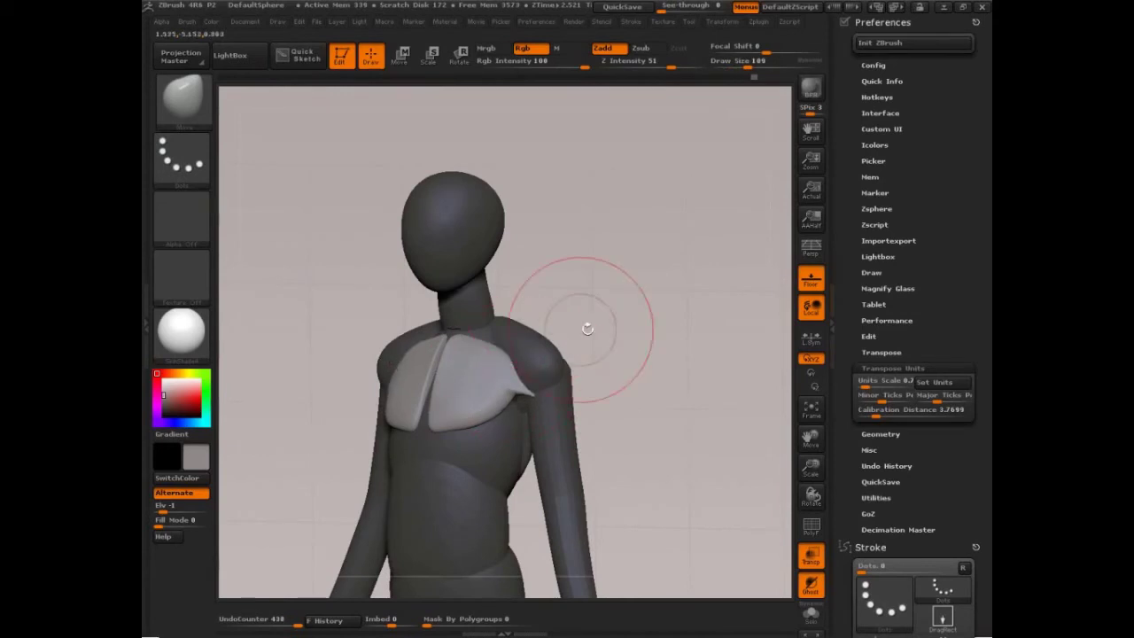
{"action": "mouse_move", "coordinate": [587, 325]}
{"action": "left_mouse_down"}
{"action": "mouse_move", "coordinate": [519, 389]}
{"action": "mouse_move", "coordinate": [534, 396]}
{"action": "mouse_move", "coordinate": [514, 410]}
{"action": "left_mouse_up"}
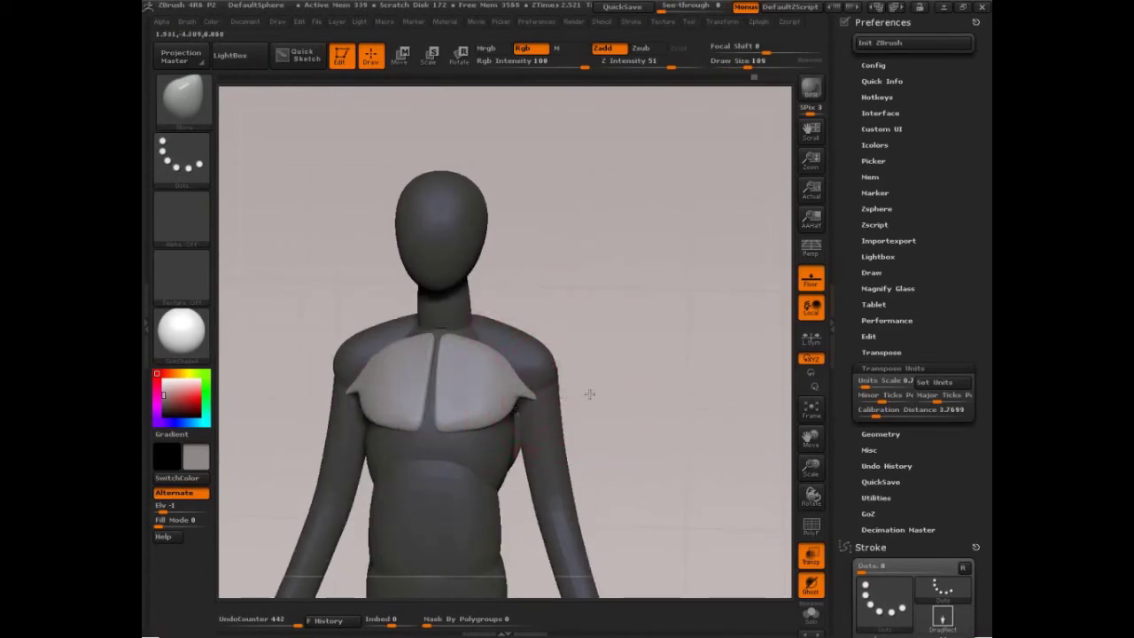
{"action": "mouse_move", "coordinate": [590, 392]}
{"action": "left_mouse_down"}
{"action": "mouse_move", "coordinate": [630, 413]}
{"action": "mouse_move", "coordinate": [678, 406]}
{"action": "mouse_move", "coordinate": [697, 424]}
{"action": "mouse_move", "coordinate": [696, 398]}
{"action": "left_mouse_up"}
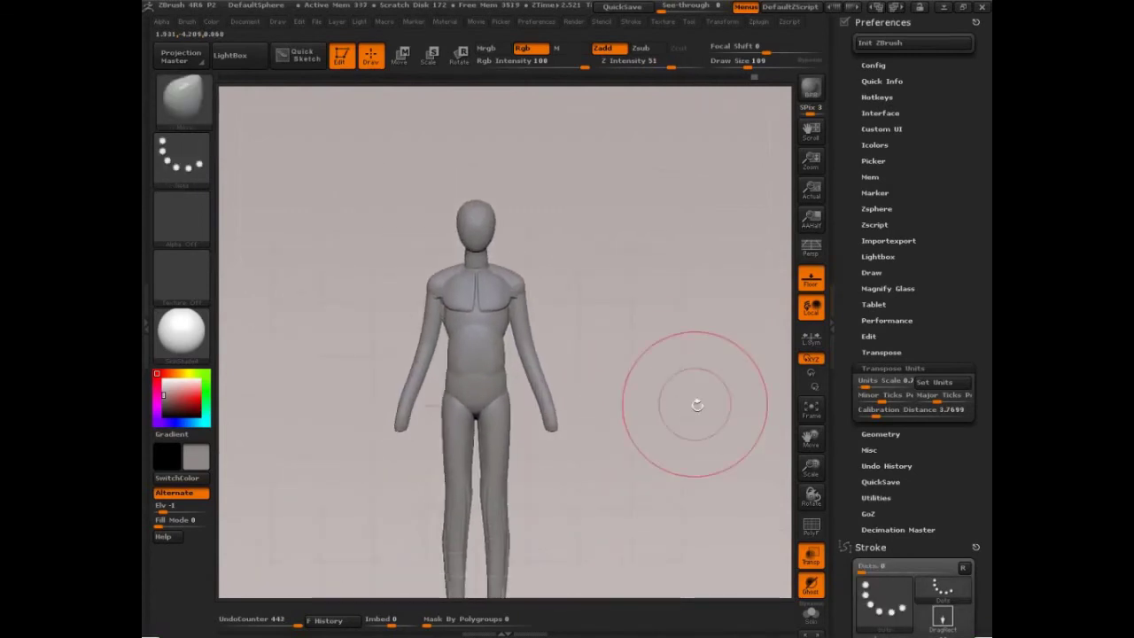
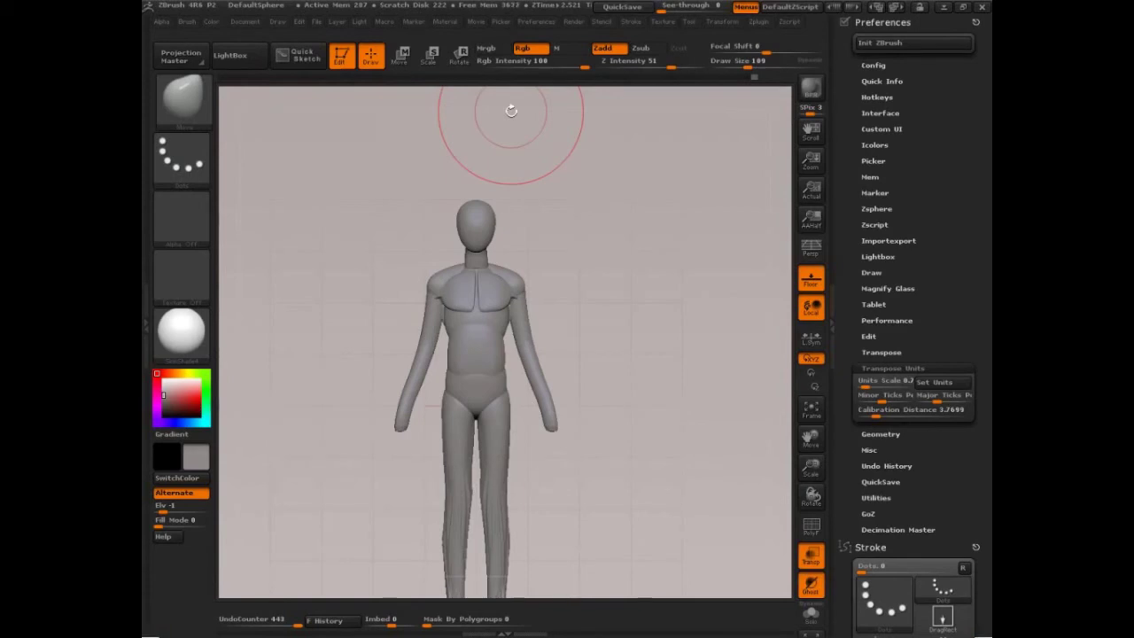
- Display the figure's polygroups with PolyFrame and isolate the arm, rib cage and abdomen groups in turn by transpose masking
{"action": "left_click", "coordinate": [812, 527]}
{"action": "mouse_move", "coordinate": [705, 500]}
{"action": "left_mouse_down"}
{"action": "mouse_move", "coordinate": [671, 503]}
{"action": "mouse_move", "coordinate": [721, 506]}
{"action": "mouse_move", "coordinate": [689, 494]}
{"action": "left_mouse_up"}
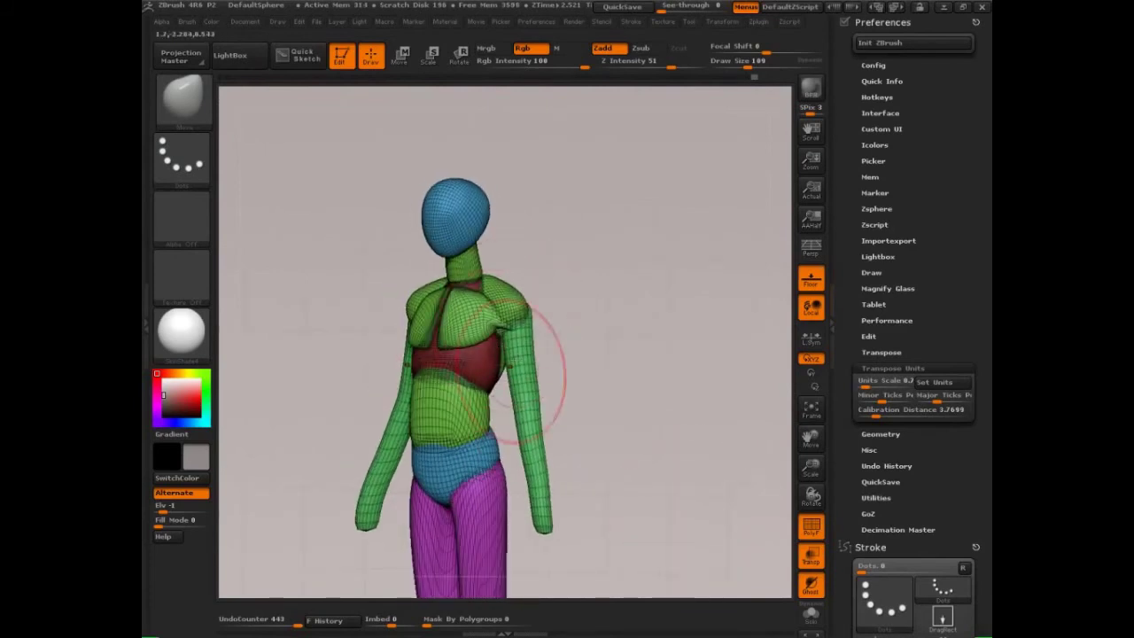
{"action": "left_click", "coordinate": [399, 55]}
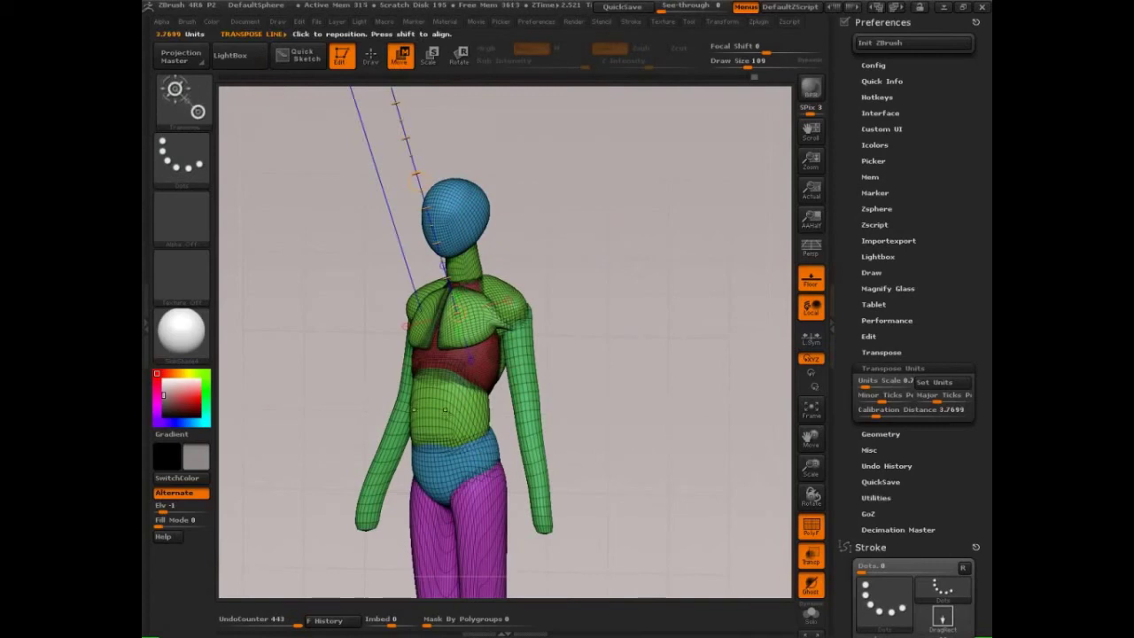
{"action": "left_click", "coordinate": [414, 411], "text": "ctrl"}
{"action": "left_click", "coordinate": [526, 347], "text": "ctrl"}
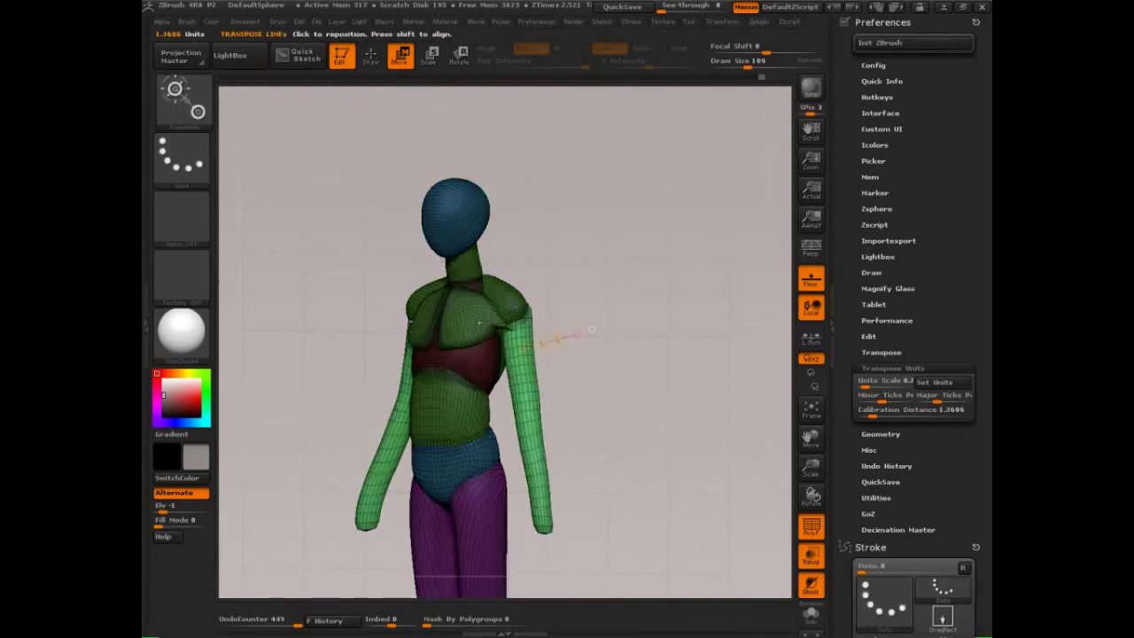
{"action": "left_click", "coordinate": [466, 322], "text": "ctrl"}
{"action": "left_click", "coordinate": [479, 370], "text": "ctrl"}
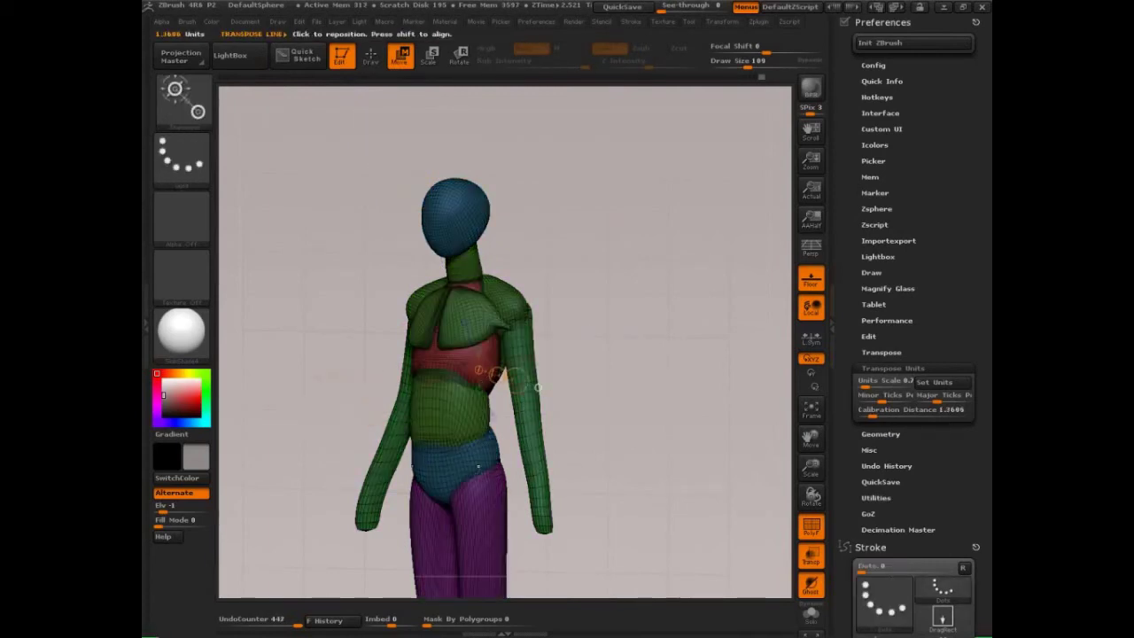
{"action": "key", "text": "ctrl+z"}
{"action": "key", "text": "ctrl+z"}
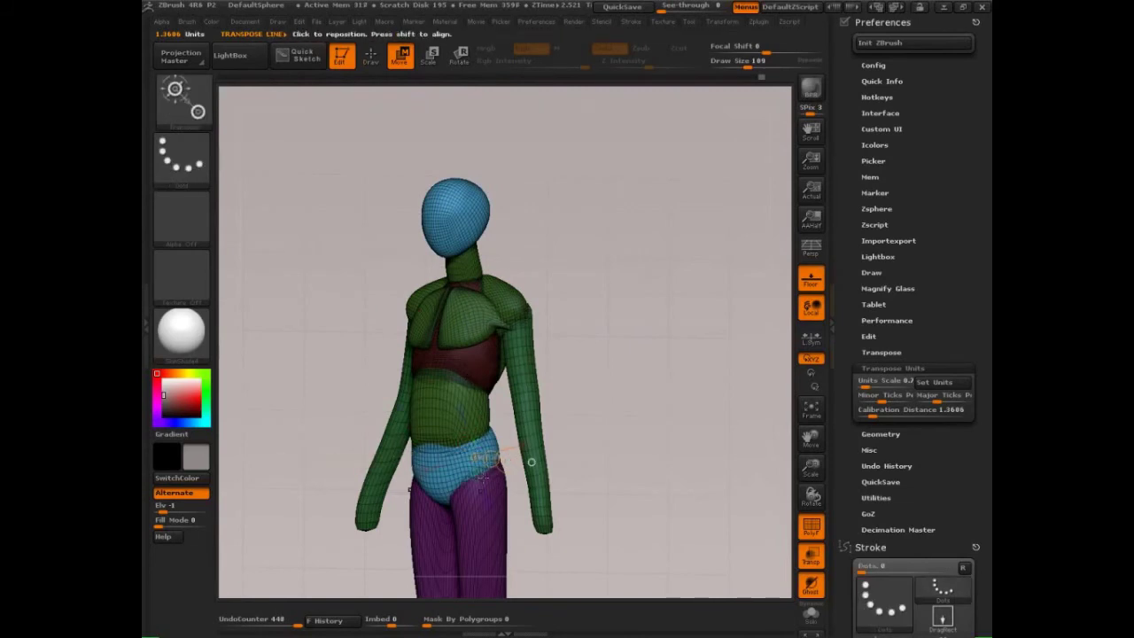
{"action": "left_click", "coordinate": [431, 405], "text": "ctrl"}
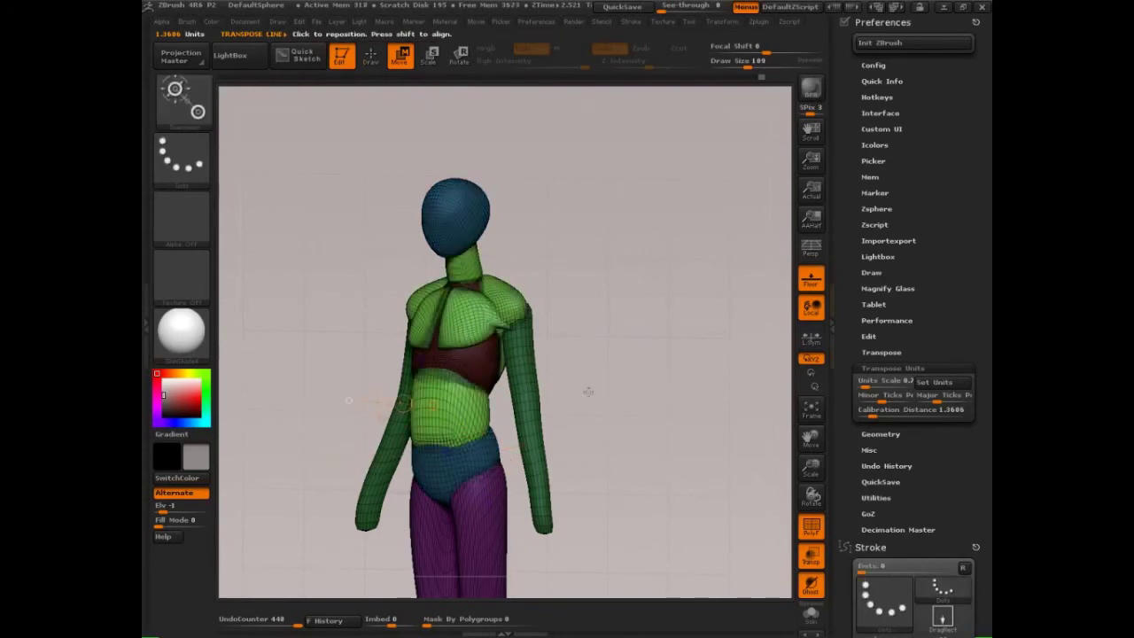
- Return to Draw mode, clear the polygroup mask and turn PolyFrame off
{"action": "left_click", "coordinate": [371, 56]}
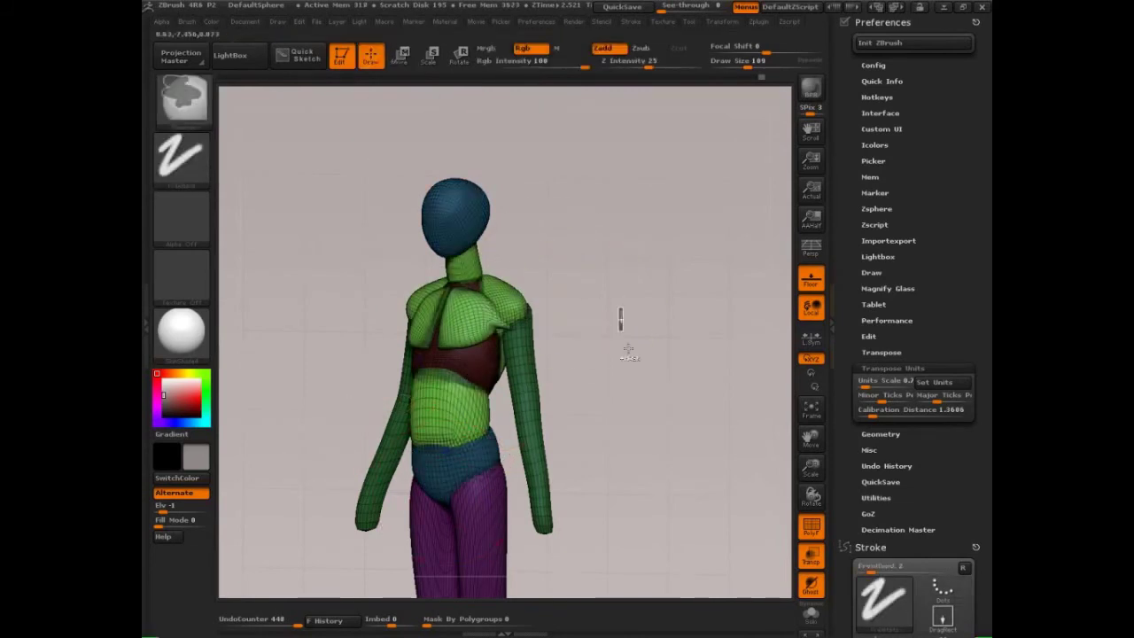
{"action": "left_click_drag", "start_coordinate": [628, 349], "coordinate": [633, 361], "text": "ctrl"}
{"action": "left_click", "coordinate": [812, 528]}
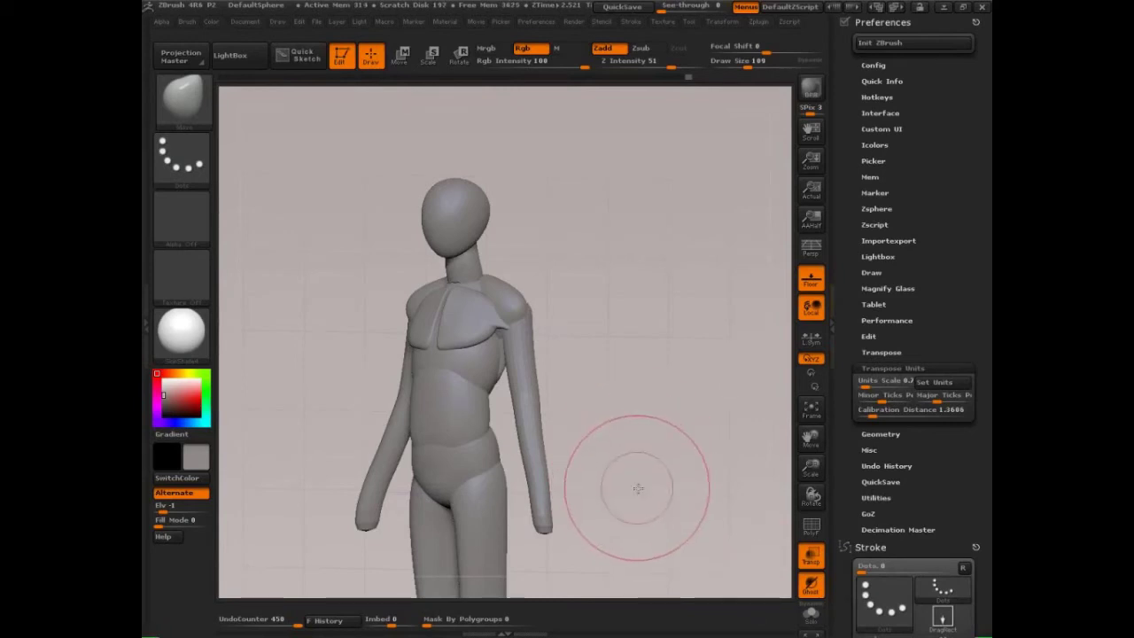
- Annotate a muscle outline running down the front of one leg with the note "Snakehook", and clear the annotations
{"action": "mouse_move", "coordinate": [638, 488]}
{"action": "left_mouse_down"}
{"action": "mouse_move", "coordinate": [663, 495]}
{"action": "mouse_move", "coordinate": [651, 478]}
{"action": "mouse_move", "coordinate": [681, 313]}
{"action": "left_mouse_up"}
{"action": "key", "text": "ctrl+shift+d"}
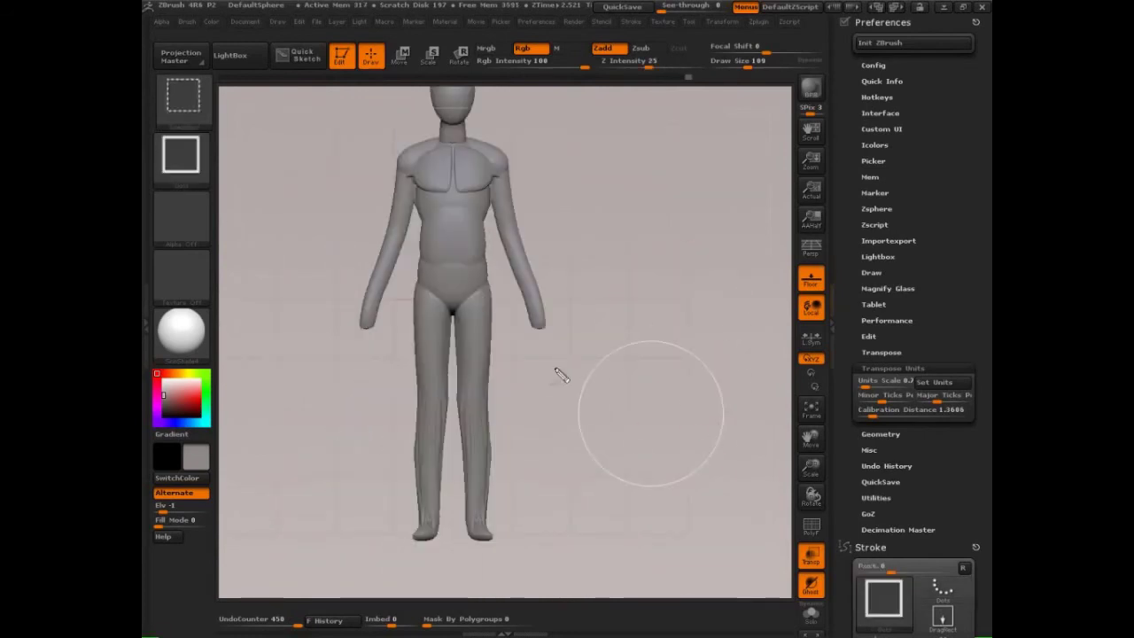
{"action": "mouse_move", "coordinate": [484, 290]}
{"action": "left_mouse_down"}
{"action": "mouse_move", "coordinate": [475, 500]}
{"action": "mouse_move", "coordinate": [487, 493]}
{"action": "left_mouse_up"}
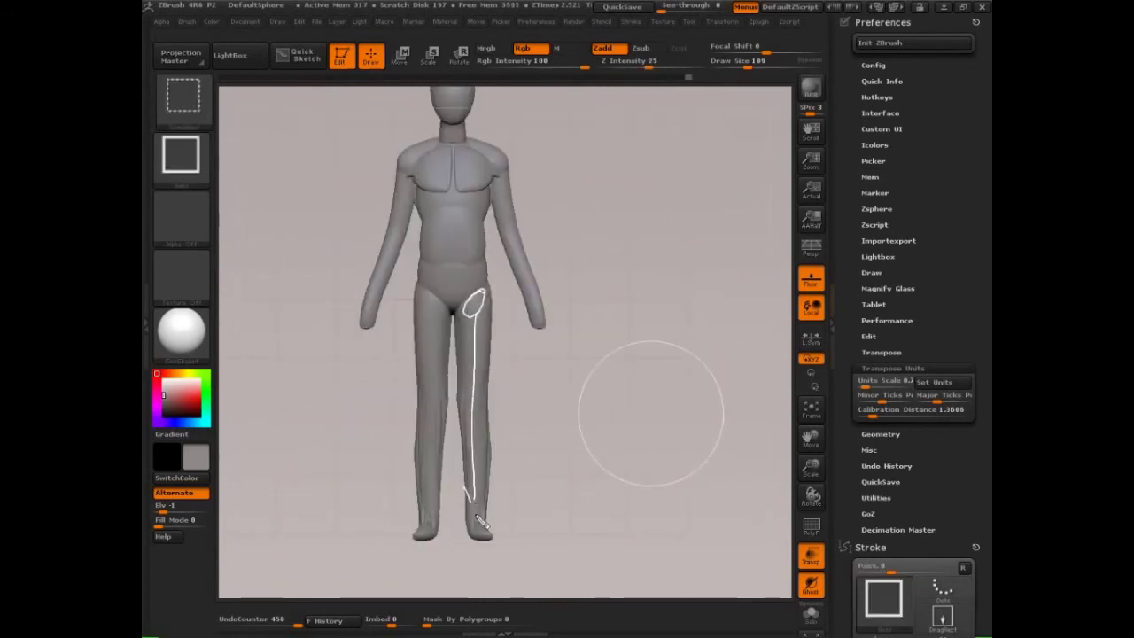
{"action": "mouse_move", "coordinate": [523, 412]}
{"action": "left_mouse_down"}
{"action": "mouse_move", "coordinate": [548, 391]}
{"action": "mouse_move", "coordinate": [547, 349]}
{"action": "mouse_move", "coordinate": [575, 370]}
{"action": "mouse_move", "coordinate": [622, 329]}
{"action": "mouse_move", "coordinate": [653, 325]}
{"action": "left_mouse_up"}
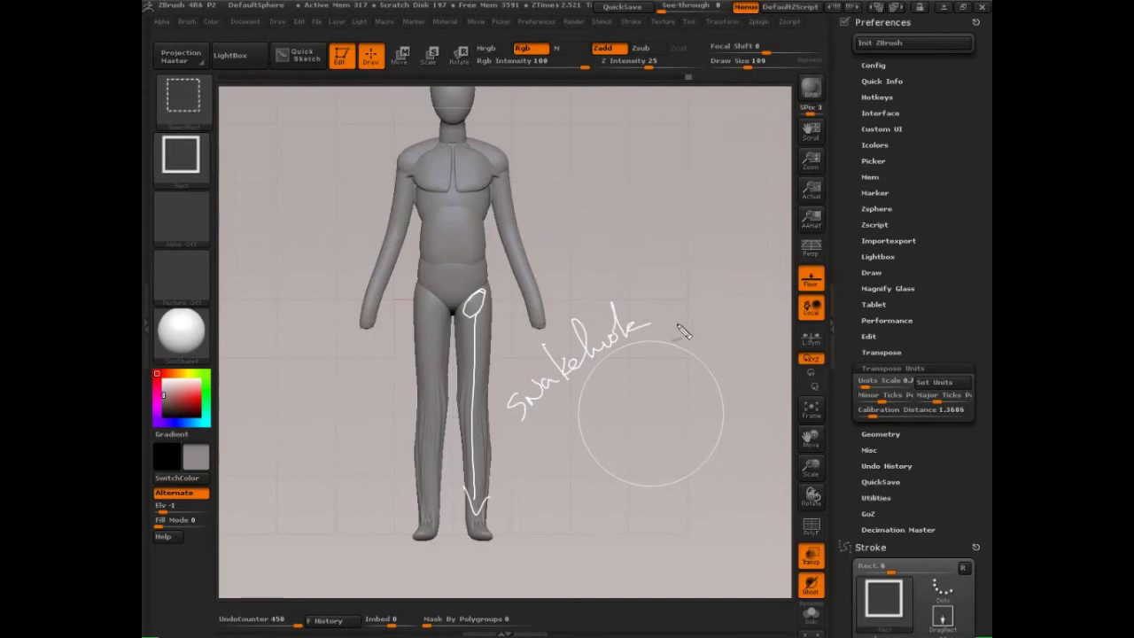
{"action": "key", "text": "Escape"}
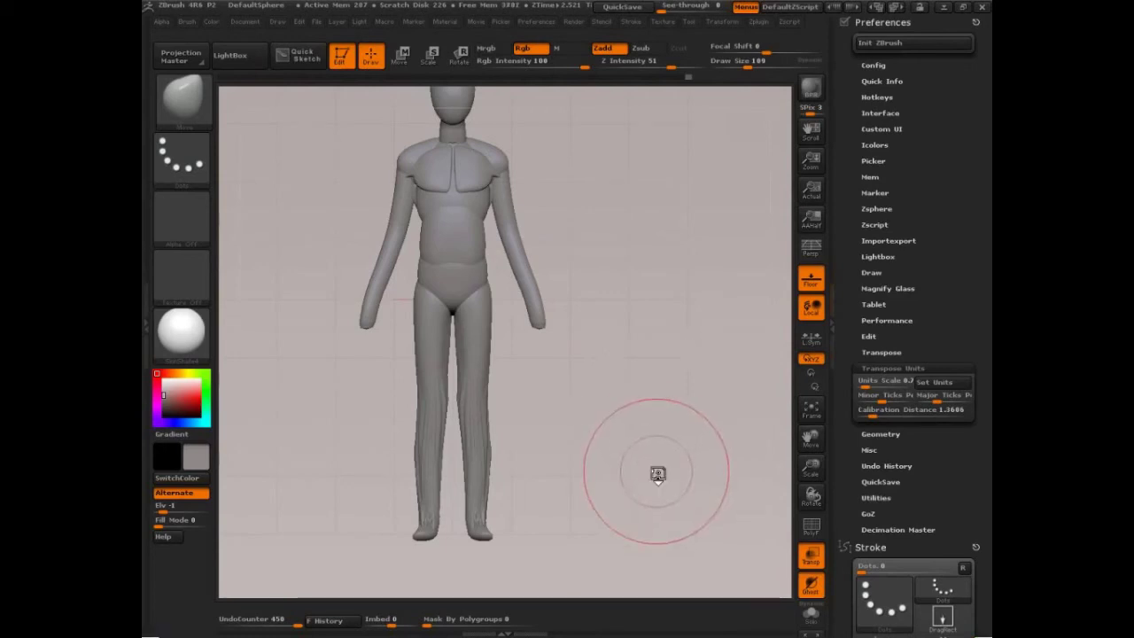
- Frame the whole figure and handwrite the annotation "Mechanical" beside its head
{"action": "left_click_drag", "start_coordinate": [679, 448], "coordinate": [589, 507], "text": "alt"}
{"action": "key", "text": "ctrl+shift+d"}
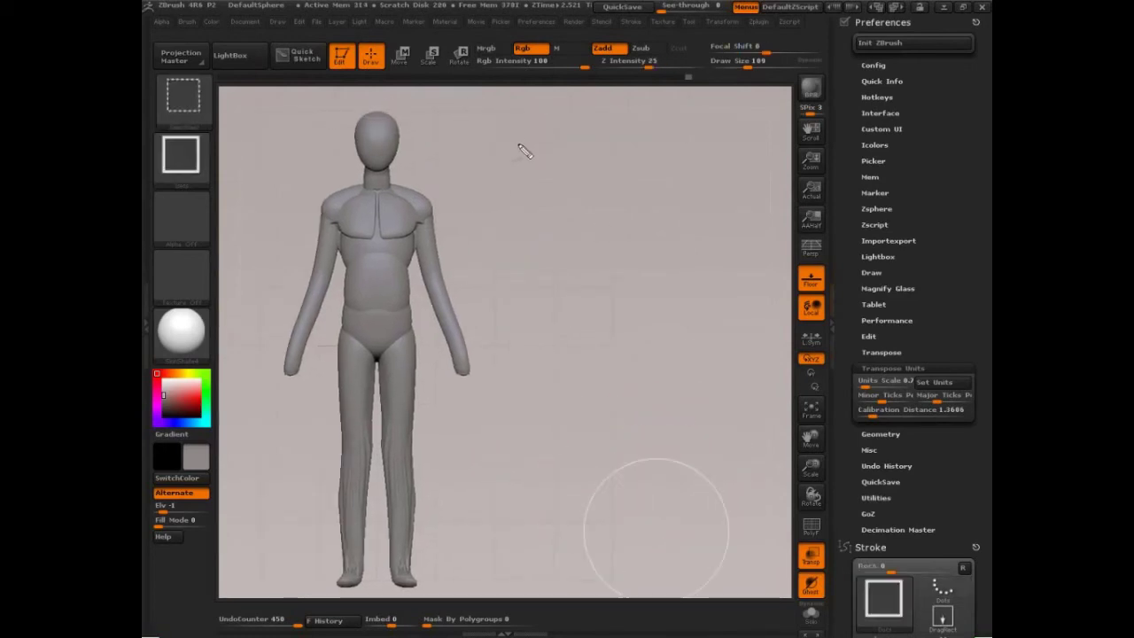
{"action": "mouse_move", "coordinate": [507, 138]}
{"action": "left_mouse_down"}
{"action": "mouse_move", "coordinate": [509, 164]}
{"action": "mouse_move", "coordinate": [543, 164]}
{"action": "left_mouse_up"}
{"action": "mouse_move", "coordinate": [543, 142]}
{"action": "left_mouse_down"}
{"action": "mouse_move", "coordinate": [546, 153]}
{"action": "mouse_move", "coordinate": [595, 151]}
{"action": "mouse_move", "coordinate": [682, 128]}
{"action": "mouse_move", "coordinate": [716, 147]}
{"action": "left_mouse_up"}
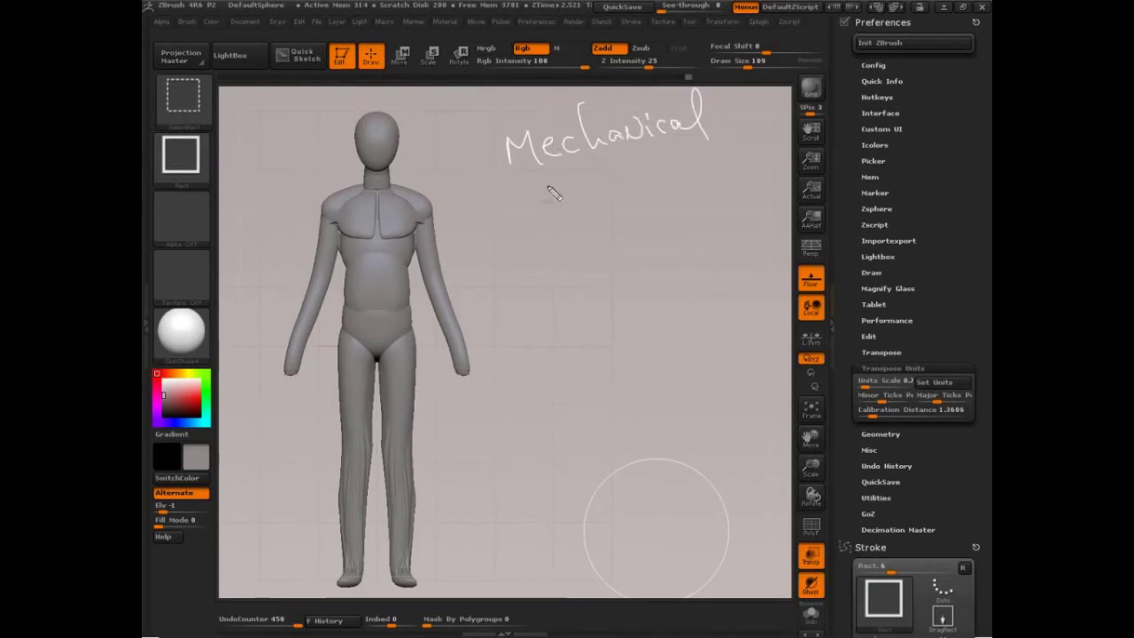
- Handwrite the annotations "Groups", "Selection", "Ctrl+Shift+click" and "Dynamesh" beneath "Mechanical" beside the figure
{"action": "mouse_move", "coordinate": [552, 185]}
{"action": "left_mouse_down"}
{"action": "mouse_move", "coordinate": [610, 188]}
{"action": "mouse_move", "coordinate": [658, 170]}
{"action": "left_mouse_up"}
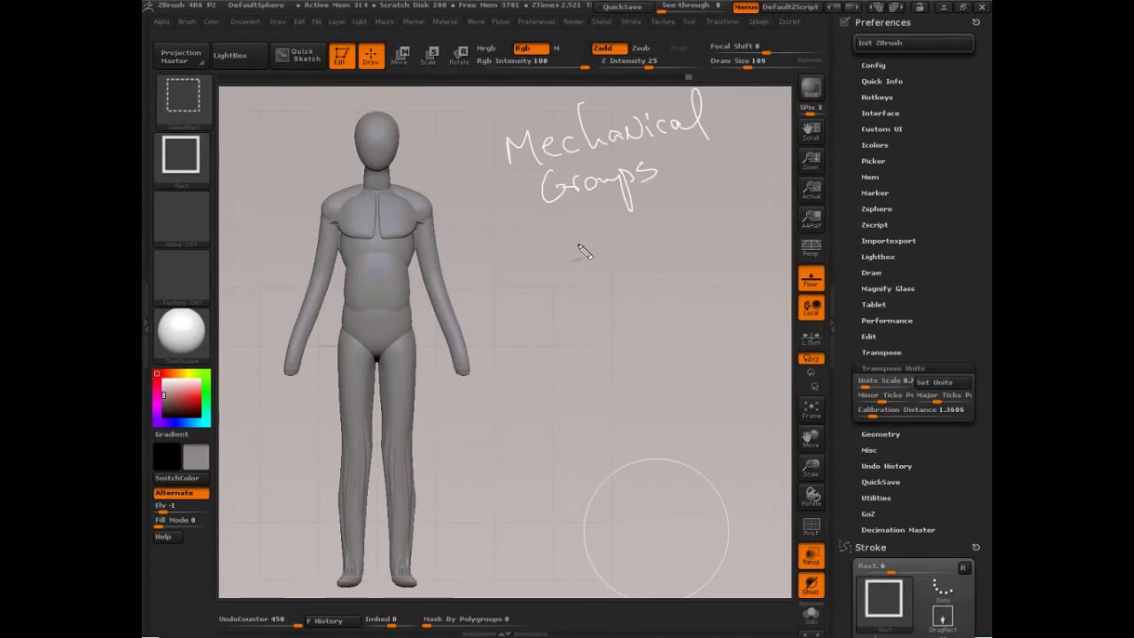
{"action": "mouse_move", "coordinate": [578, 248]}
{"action": "left_mouse_down"}
{"action": "mouse_move", "coordinate": [562, 241]}
{"action": "mouse_move", "coordinate": [595, 202]}
{"action": "mouse_move", "coordinate": [622, 219]}
{"action": "mouse_move", "coordinate": [634, 197]}
{"action": "mouse_move", "coordinate": [660, 211]}
{"action": "mouse_move", "coordinate": [680, 201]}
{"action": "left_mouse_up"}
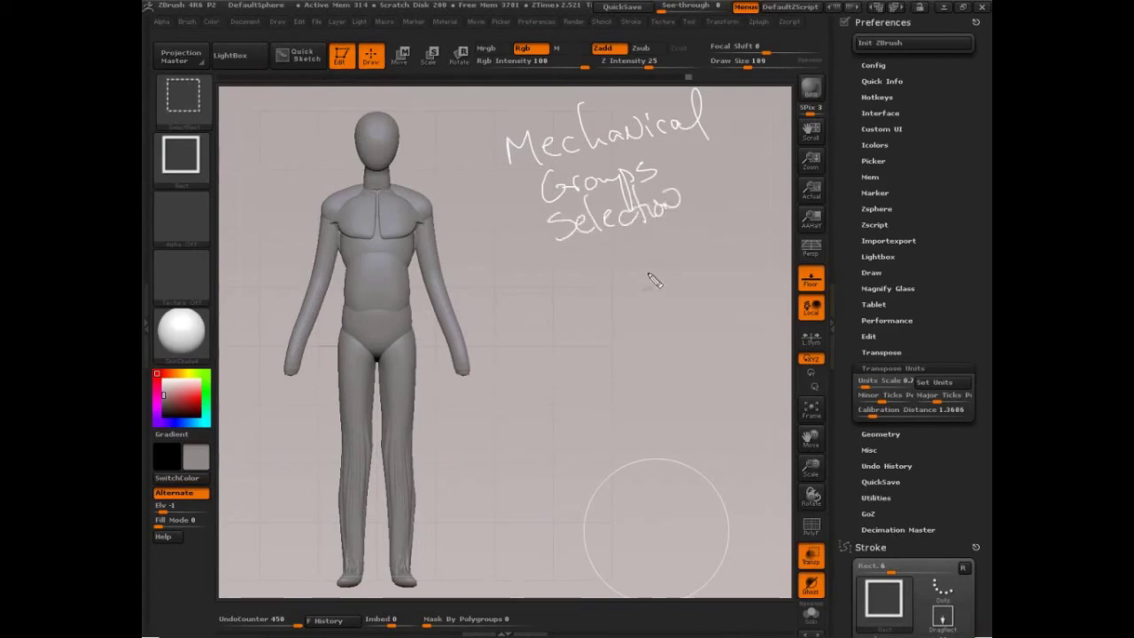
{"action": "mouse_move", "coordinate": [622, 244]}
{"action": "left_mouse_down"}
{"action": "mouse_move", "coordinate": [612, 262]}
{"action": "mouse_move", "coordinate": [643, 237]}
{"action": "mouse_move", "coordinate": [666, 257]}
{"action": "mouse_move", "coordinate": [679, 236]}
{"action": "mouse_move", "coordinate": [712, 224]}
{"action": "mouse_move", "coordinate": [728, 241]}
{"action": "mouse_move", "coordinate": [748, 188]}
{"action": "mouse_move", "coordinate": [780, 229]}
{"action": "mouse_move", "coordinate": [793, 177]}
{"action": "mouse_move", "coordinate": [833, 208]}
{"action": "mouse_move", "coordinate": [773, 229]}
{"action": "left_mouse_up"}
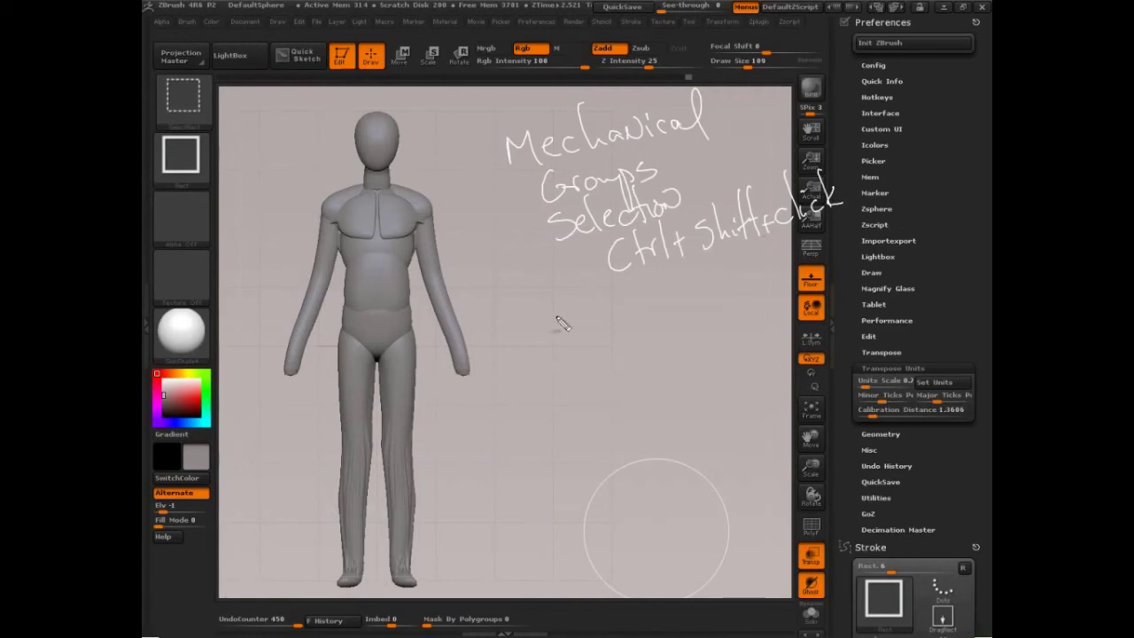
{"action": "mouse_move", "coordinate": [560, 281]}
{"action": "left_mouse_down"}
{"action": "mouse_move", "coordinate": [571, 332]}
{"action": "mouse_move", "coordinate": [622, 348]}
{"action": "mouse_move", "coordinate": [643, 301]}
{"action": "mouse_move", "coordinate": [700, 289]}
{"action": "mouse_move", "coordinate": [699, 305]}
{"action": "left_mouse_up"}
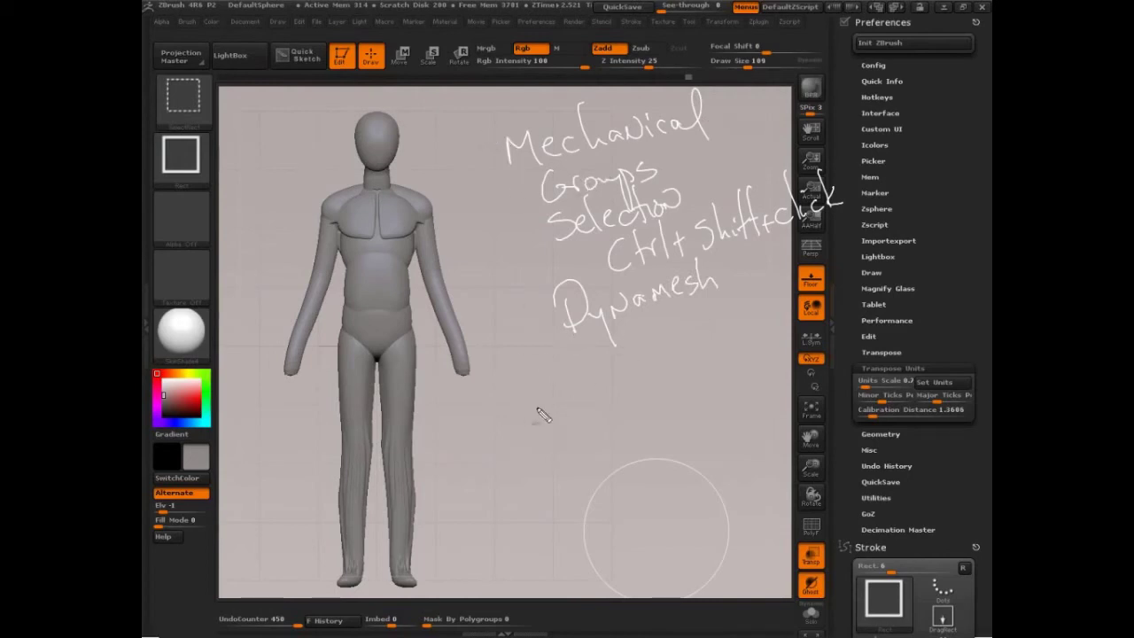
- Handwrite the annotation "Example" beneath "Dynamesh" and draw a frame around it
{"action": "mouse_move", "coordinate": [560, 387]}
{"action": "left_mouse_down"}
{"action": "mouse_move", "coordinate": [543, 434]}
{"action": "mouse_move", "coordinate": [562, 429]}
{"action": "left_mouse_up"}
{"action": "left_click_drag", "start_coordinate": [569, 395], "coordinate": [589, 412]}
{"action": "mouse_move", "coordinate": [589, 393]}
{"action": "left_mouse_down"}
{"action": "mouse_move", "coordinate": [572, 413]}
{"action": "mouse_move", "coordinate": [687, 373]}
{"action": "left_mouse_up"}
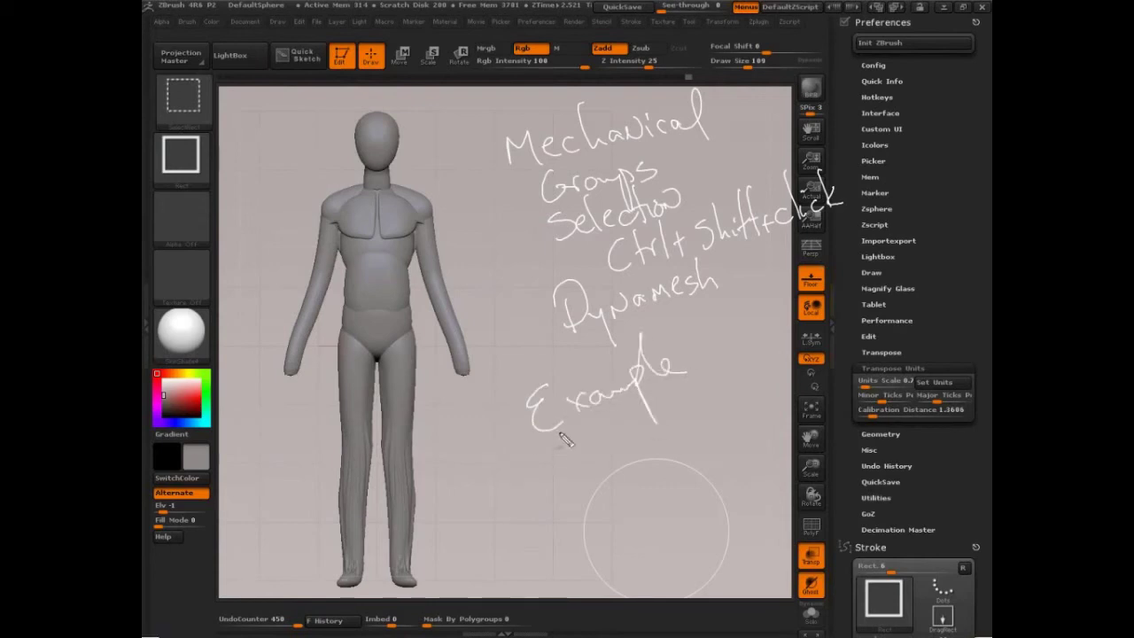
{"action": "left_click_drag", "start_coordinate": [532, 453], "coordinate": [716, 380]}
{"action": "mouse_move", "coordinate": [711, 337]}
{"action": "left_mouse_down"}
{"action": "mouse_move", "coordinate": [723, 376]}
{"action": "mouse_move", "coordinate": [527, 383]}
{"action": "left_mouse_up"}
{"action": "left_click_drag", "start_coordinate": [525, 384], "coordinate": [529, 454]}
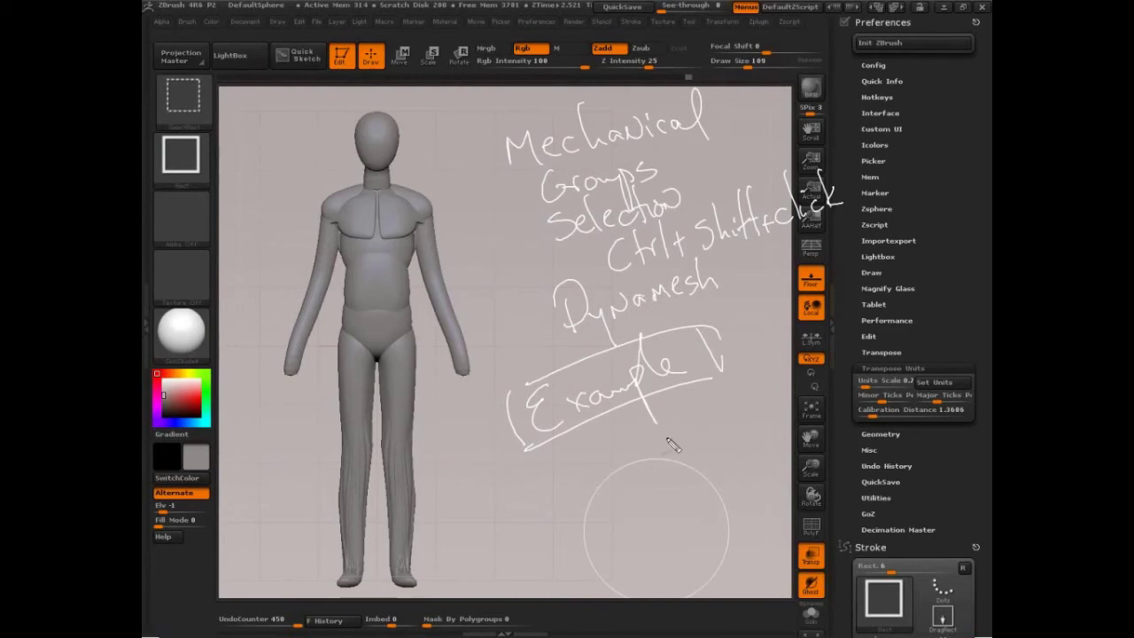
- Draw an arrow at the figure's arm, add strokes over and below "Example", and clear all annotations
{"action": "mouse_move", "coordinate": [492, 223]}
{"action": "left_mouse_down"}
{"action": "mouse_move", "coordinate": [452, 262]}
{"action": "mouse_move", "coordinate": [483, 265]}
{"action": "left_mouse_up"}
{"action": "mouse_move", "coordinate": [588, 462]}
{"action": "left_mouse_down"}
{"action": "mouse_move", "coordinate": [590, 445]}
{"action": "mouse_move", "coordinate": [619, 451]}
{"action": "left_mouse_up"}
{"action": "mouse_move", "coordinate": [630, 436]}
{"action": "left_mouse_down"}
{"action": "mouse_move", "coordinate": [634, 454]}
{"action": "mouse_move", "coordinate": [549, 425]}
{"action": "mouse_move", "coordinate": [656, 367]}
{"action": "left_mouse_up"}
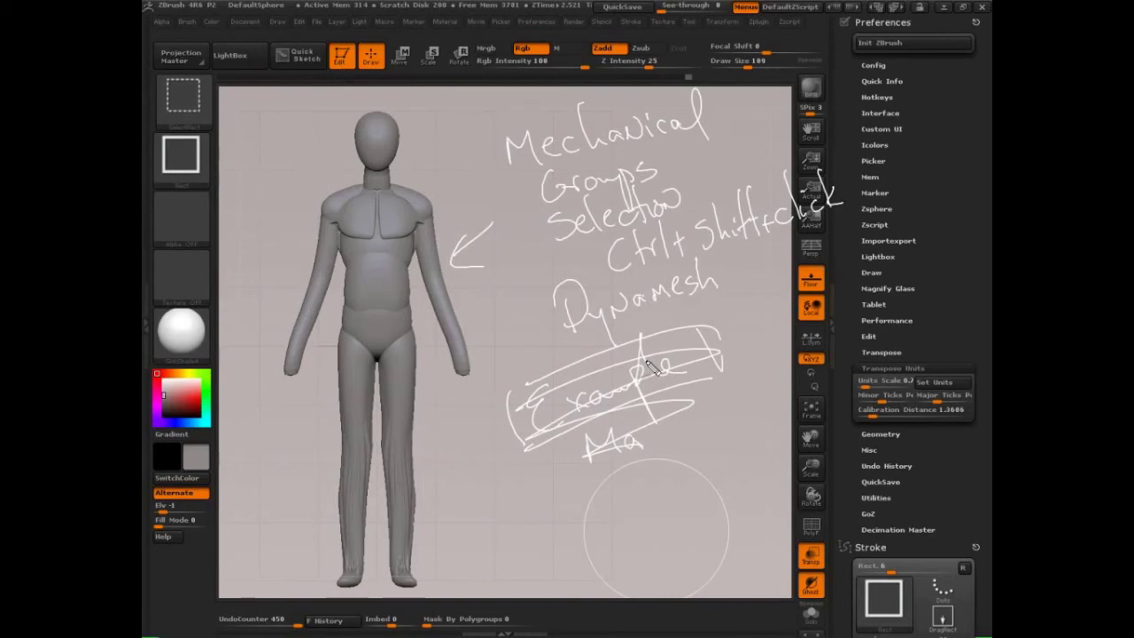
{"action": "key", "text": "Escape"}
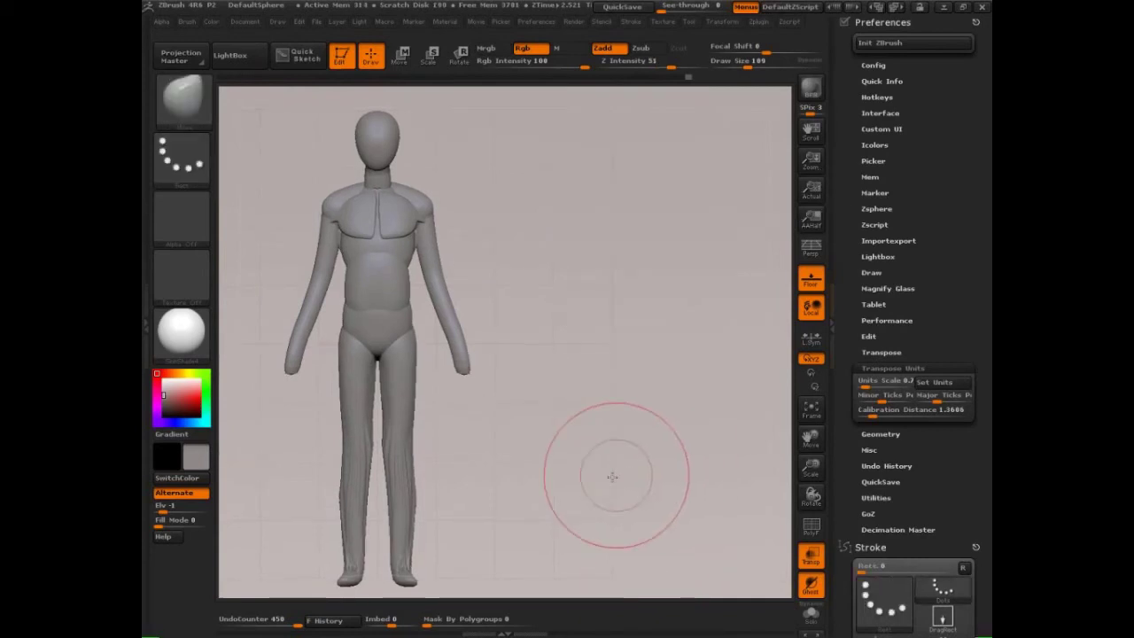
- Open the Polygroups settings of the figure's tool and display its polygroups with PolyFrame
{"action": "mouse_move", "coordinate": [612, 476]}
{"action": "left_mouse_down"}
{"action": "mouse_move", "coordinate": [601, 448]}
{"action": "mouse_move", "coordinate": [643, 466]}
{"action": "mouse_move", "coordinate": [684, 434]}
{"action": "left_mouse_up"}
{"action": "key", "text": "f"}
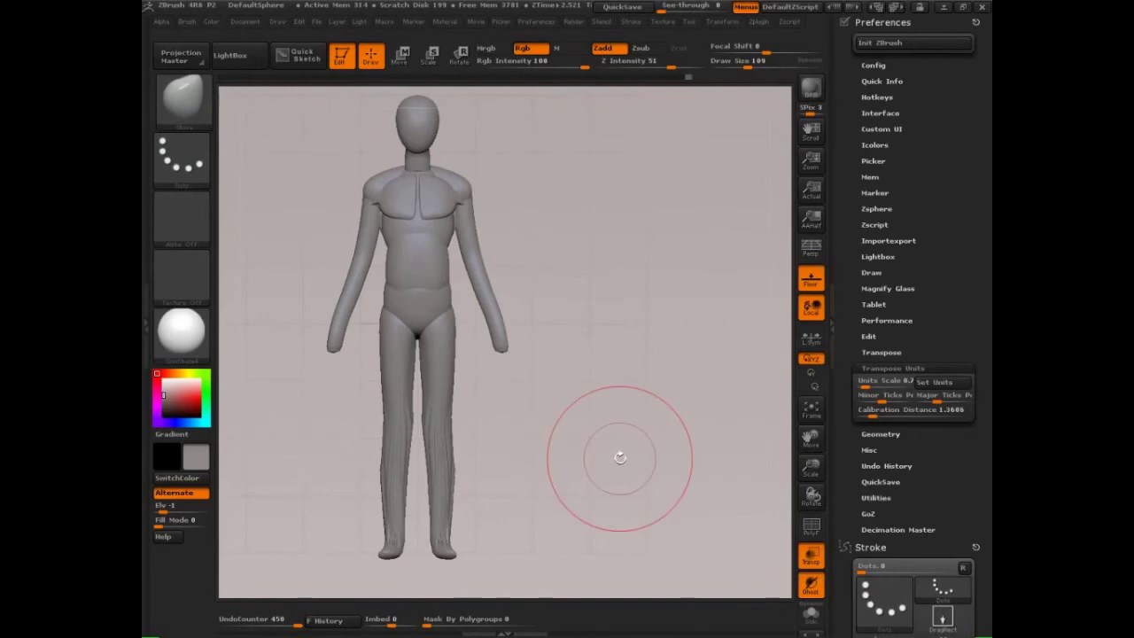
{"action": "left_click_drag", "start_coordinate": [976, 21], "coordinate": [709, 186]}
{"action": "left_click_drag", "start_coordinate": [976, 21], "coordinate": [640, 261]}
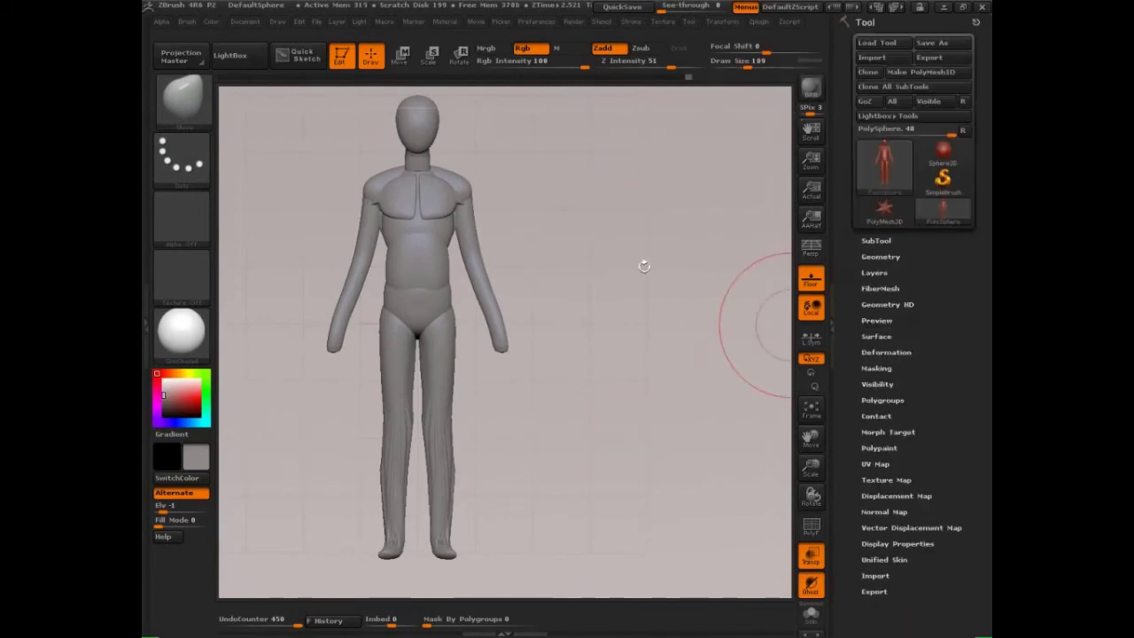
{"action": "left_click", "coordinate": [886, 398]}
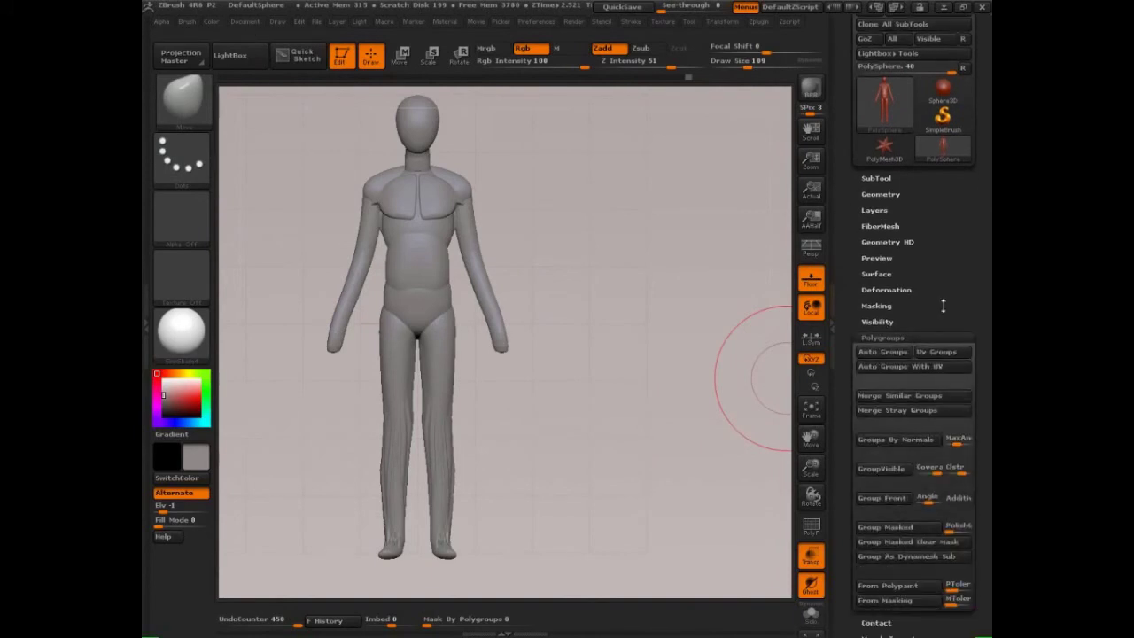
{"action": "left_click_drag", "start_coordinate": [941, 207], "coordinate": [942, 318]}
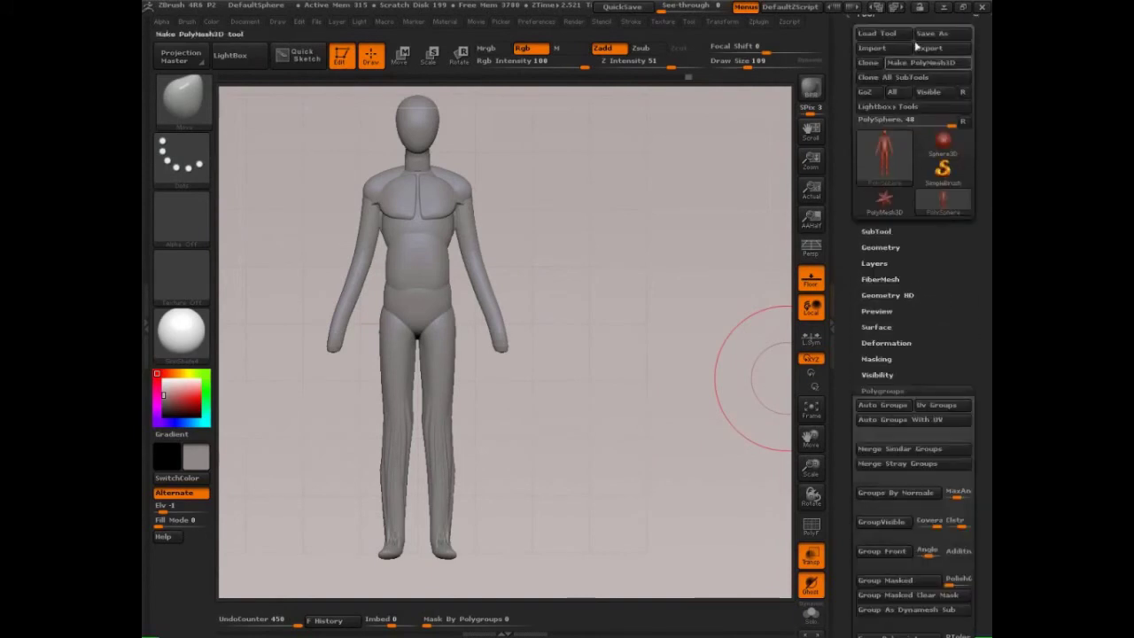
{"action": "left_click_drag", "start_coordinate": [946, 362], "coordinate": [939, 273]}
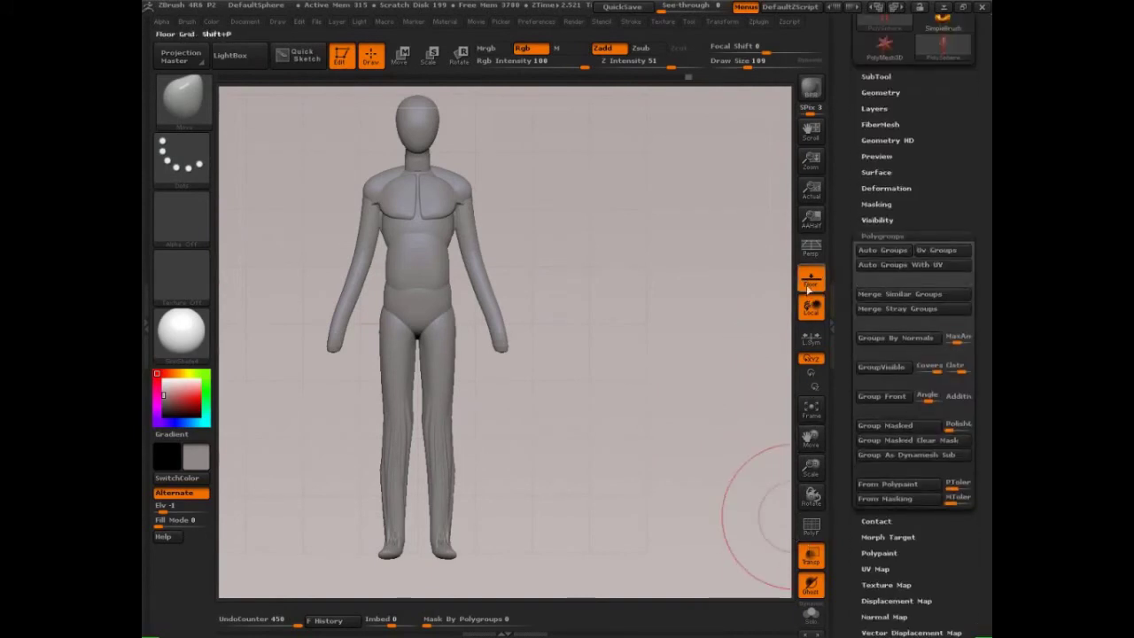
{"action": "left_click", "coordinate": [812, 535]}
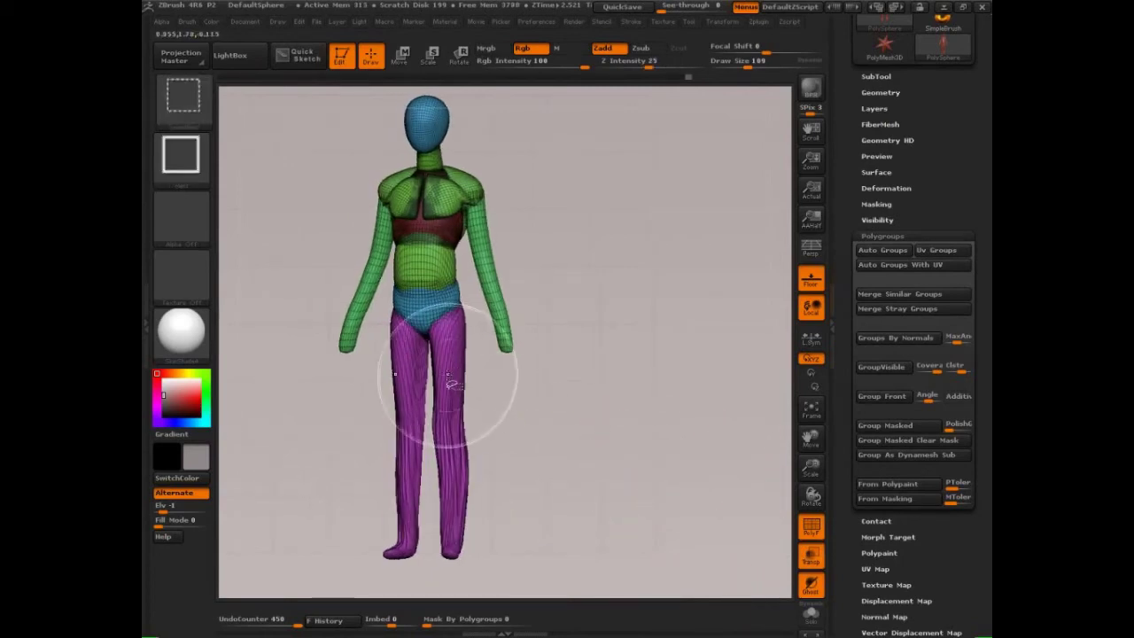
- Isolate the leg polygroup and the shared head and pelvis polygroup in turn, restoring full visibility after each
{"action": "left_click", "coordinate": [452, 408], "text": "ctrl+shift"}
{"action": "left_click", "coordinate": [506, 388], "text": "ctrl+shift"}
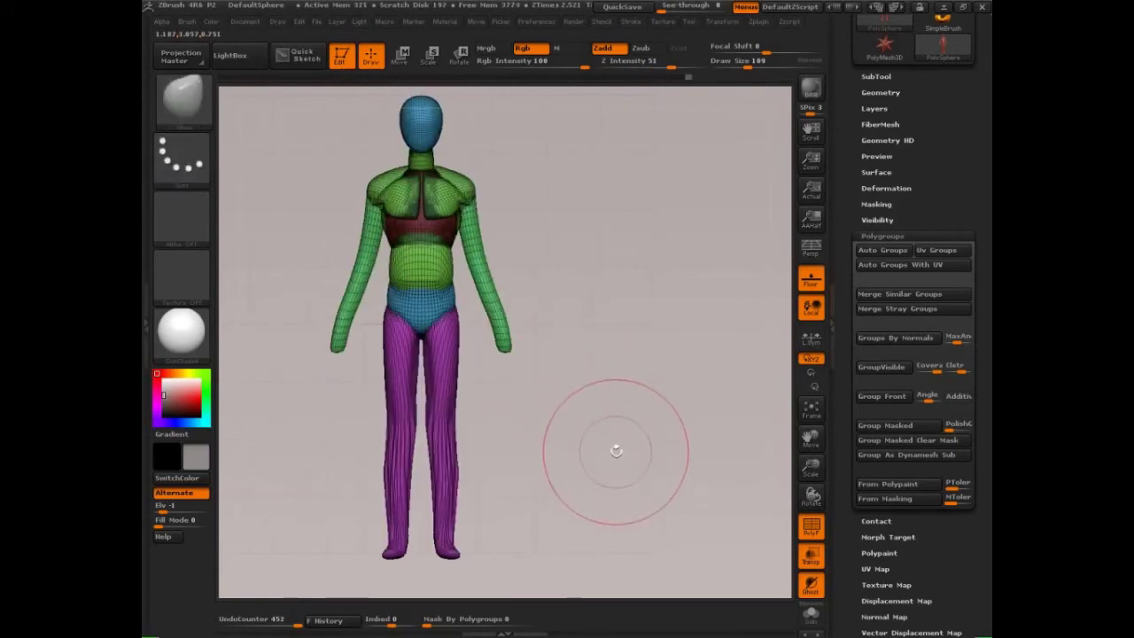
{"action": "left_click_drag", "start_coordinate": [633, 451], "coordinate": [591, 453], "text": "alt"}
{"action": "left_click_drag", "start_coordinate": [605, 460], "coordinate": [597, 476], "text": "alt"}
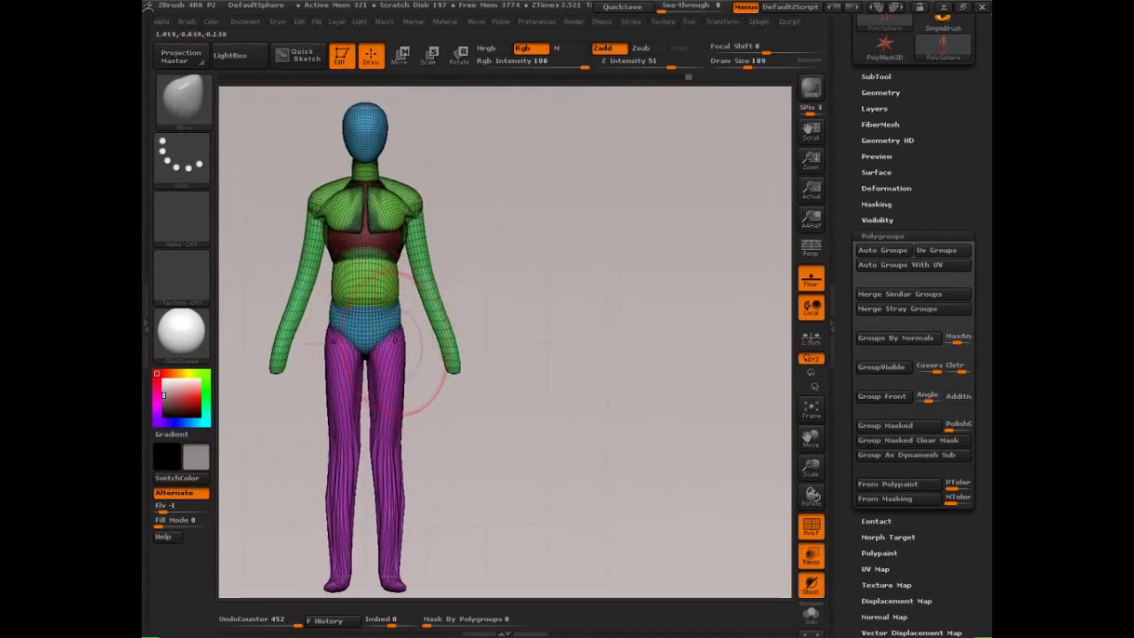
{"action": "key", "text": "ctrl+shift"}
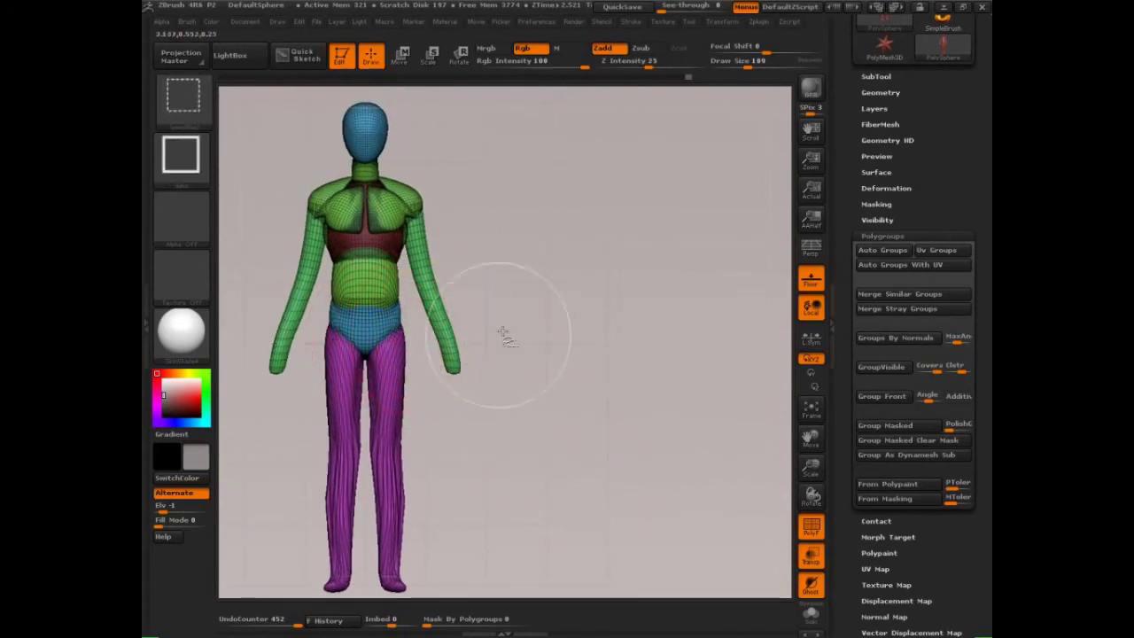
{"action": "left_click", "coordinate": [390, 337], "text": "ctrl+shift"}
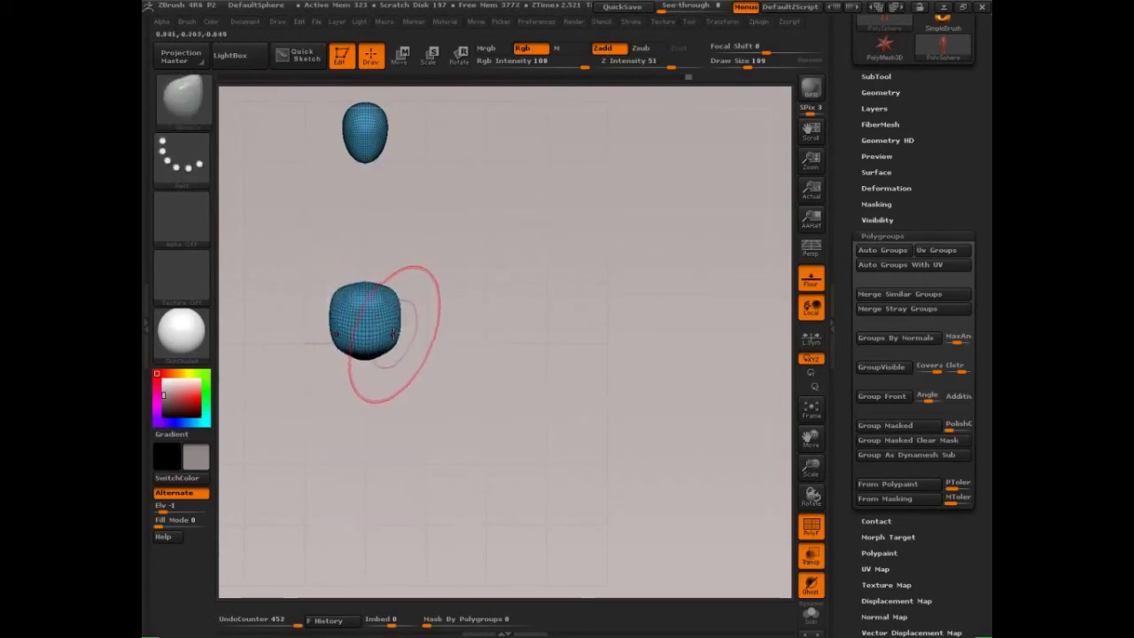
{"action": "left_click_drag", "start_coordinate": [392, 332], "coordinate": [391, 328]}
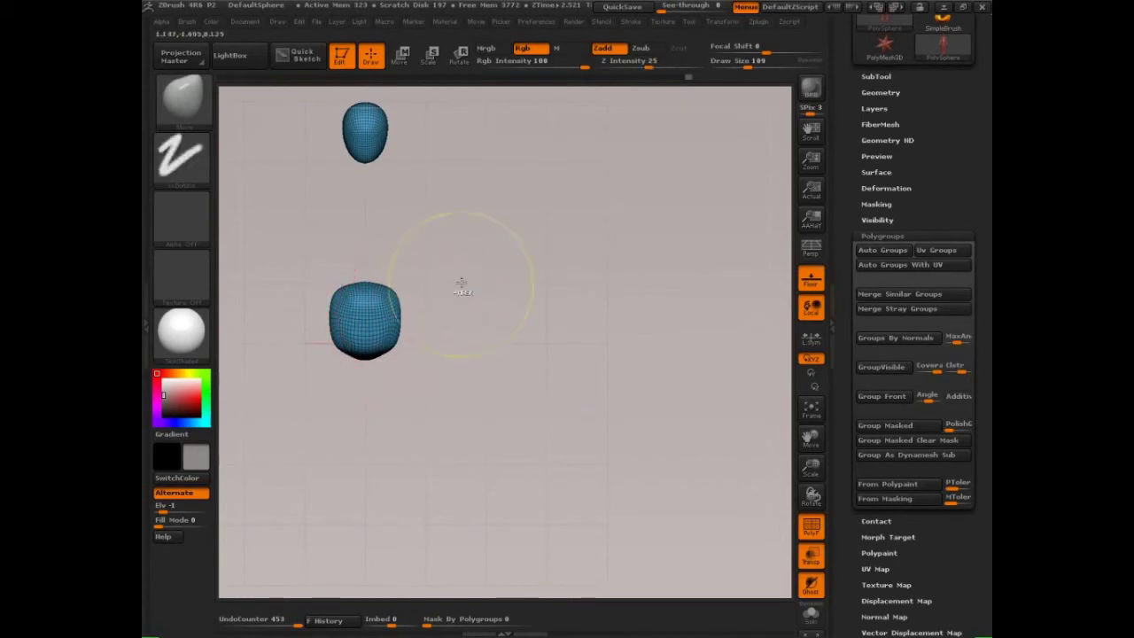
{"action": "left_click", "coordinate": [509, 231], "text": "ctrl+shift"}
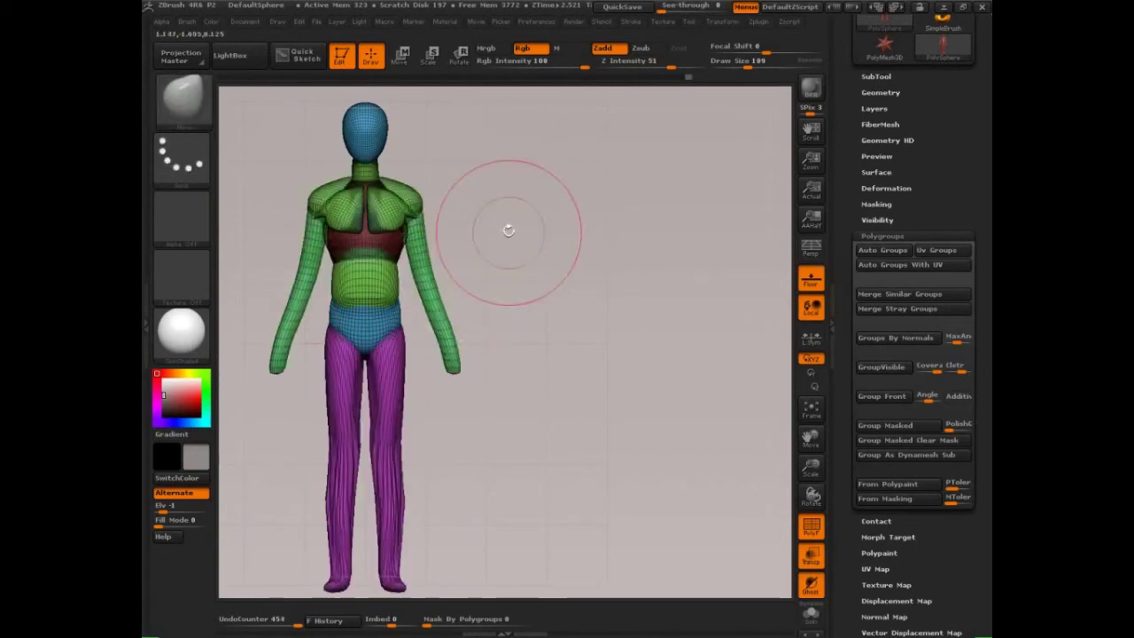
- Isolate the green torso muscle polygroup, examine it from behind, and show the whole figure from the front
{"action": "key", "text": "ctrl+shift"}
{"action": "left_click", "coordinate": [412, 203], "text": "ctrl+shift"}
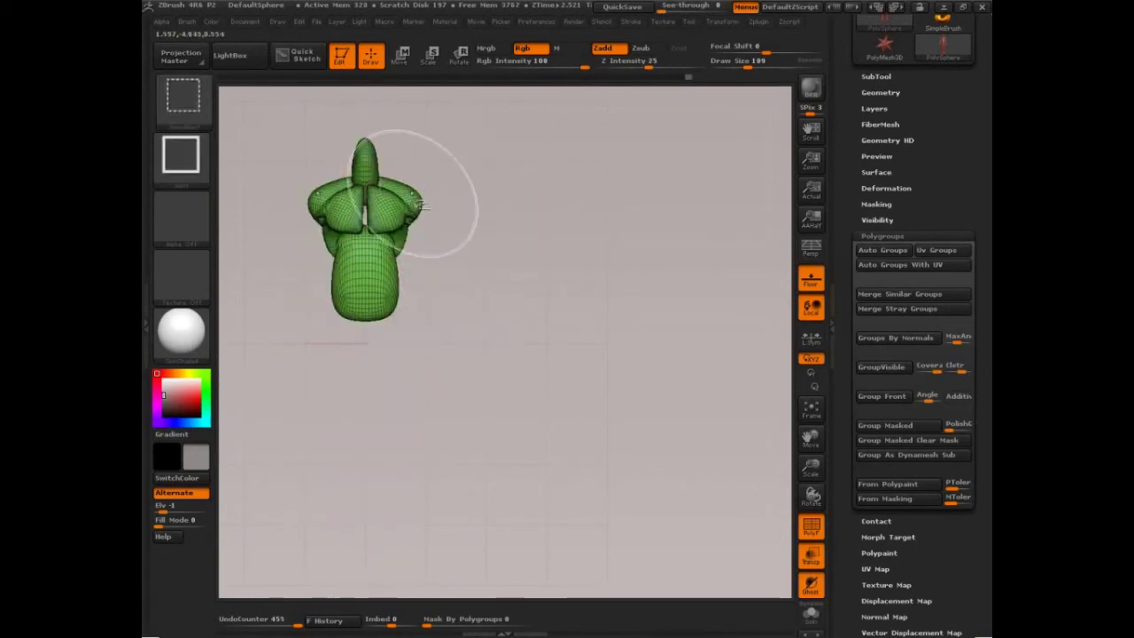
{"action": "left_click_drag", "start_coordinate": [529, 233], "coordinate": [406, 242]}
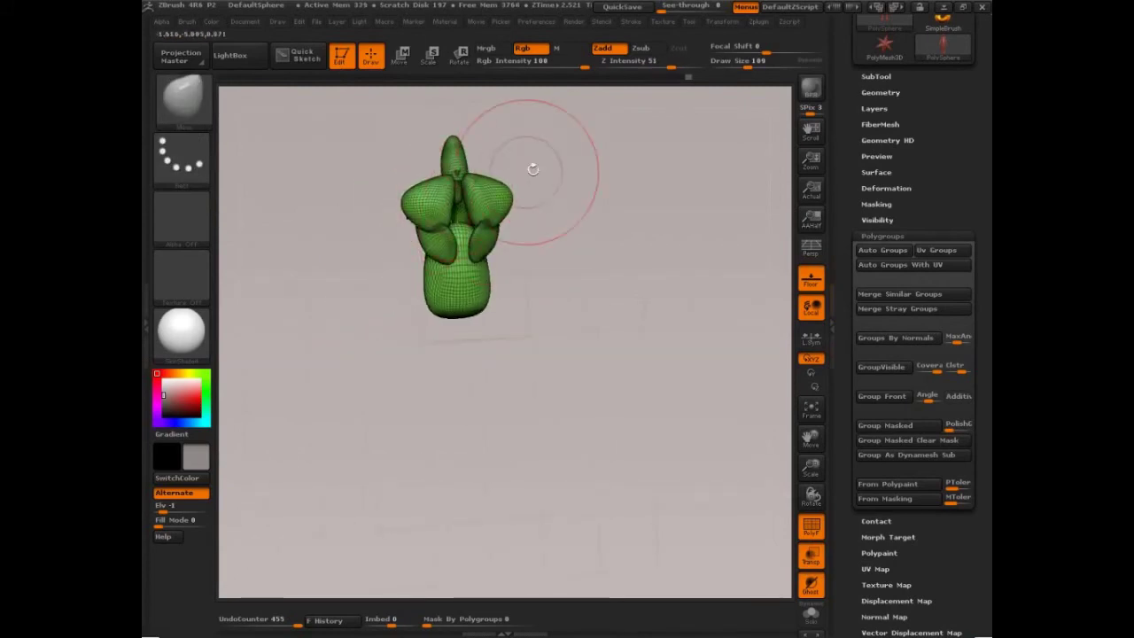
{"action": "mouse_move", "coordinate": [532, 165]}
{"action": "left_mouse_down"}
{"action": "mouse_move", "coordinate": [581, 169]}
{"action": "mouse_move", "coordinate": [479, 232]}
{"action": "left_mouse_up"}
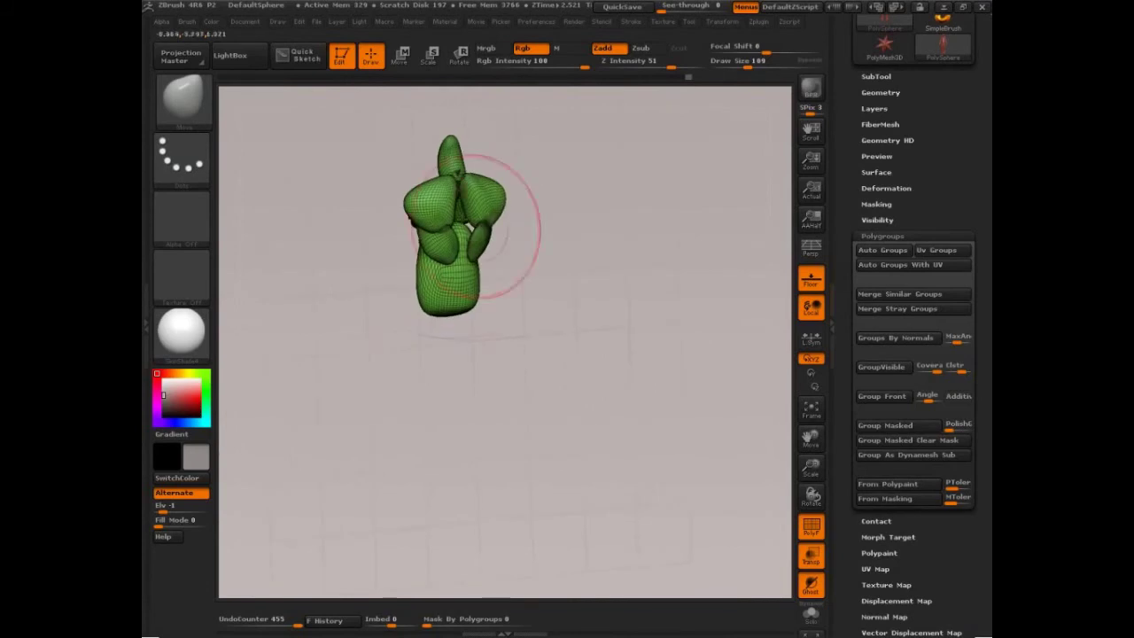
{"action": "left_click", "coordinate": [553, 237], "text": "ctrl+shift"}
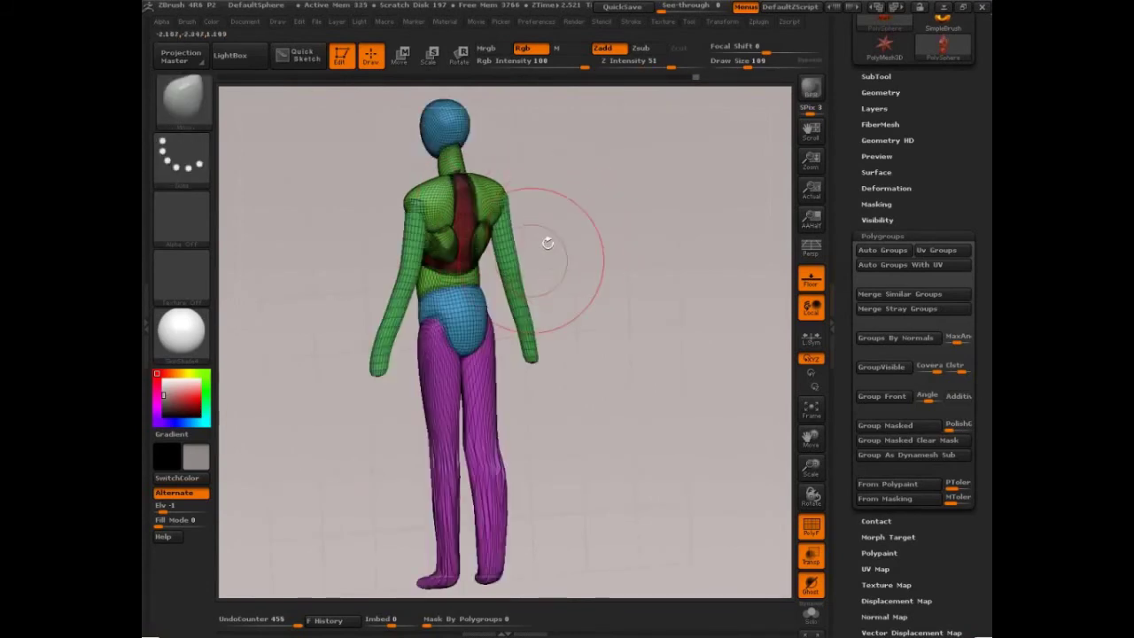
{"action": "mouse_move", "coordinate": [546, 239]}
{"action": "left_mouse_down"}
{"action": "mouse_move", "coordinate": [619, 215]}
{"action": "mouse_move", "coordinate": [478, 248]}
{"action": "left_mouse_up"}
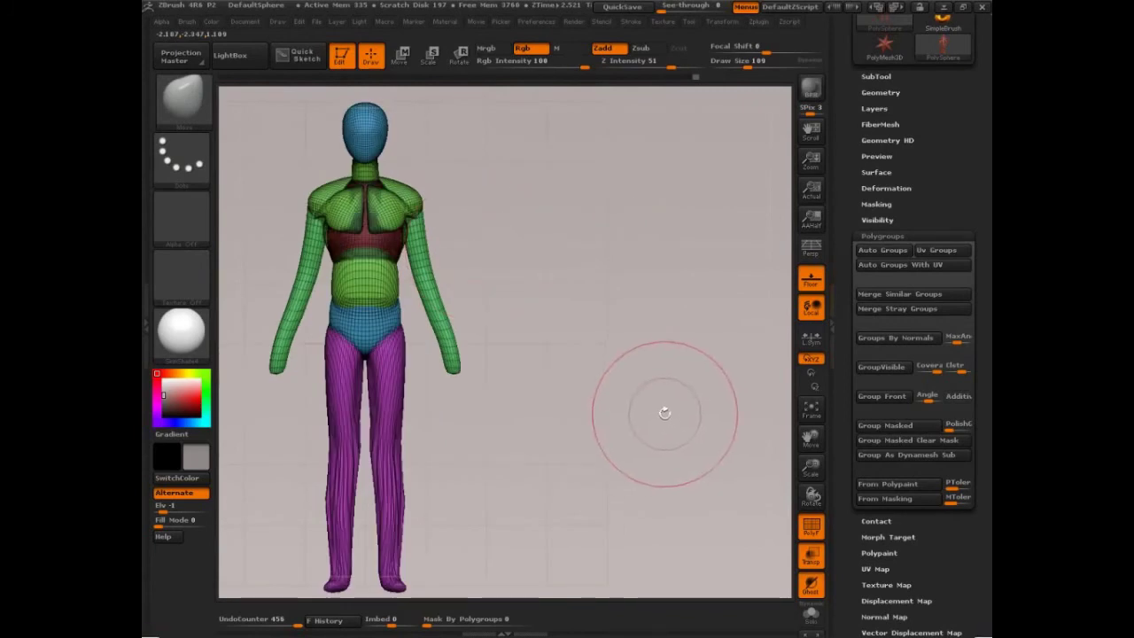
- Regroup the figure with Auto Groups, annotate a link from the chest muscles to Merge Similar Groups, and clear the annotation
{"action": "left_click", "coordinate": [881, 252]}
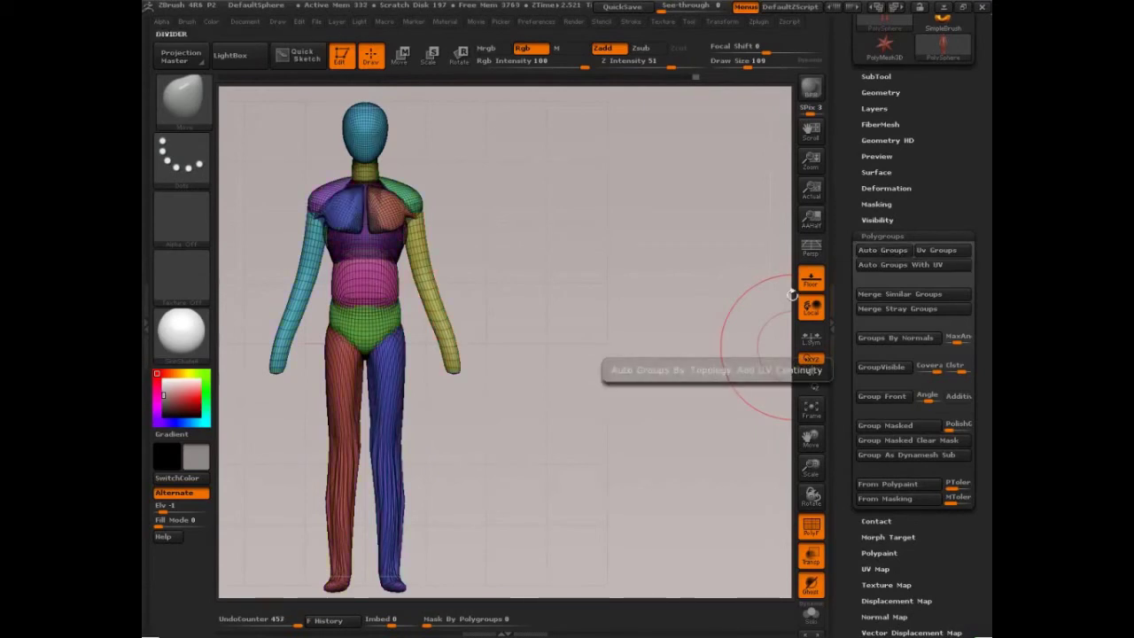
{"action": "key", "text": "ctrl+shift"}
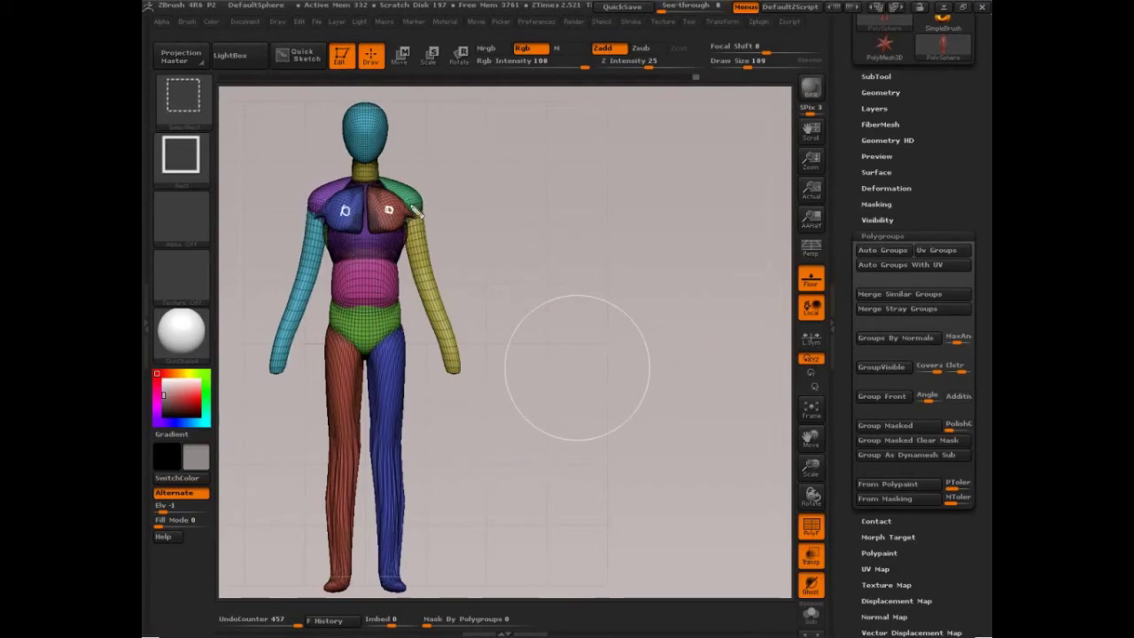
{"action": "mouse_move", "coordinate": [411, 207]}
{"action": "left_mouse_down"}
{"action": "mouse_move", "coordinate": [741, 162]}
{"action": "mouse_move", "coordinate": [840, 303]}
{"action": "left_mouse_up"}
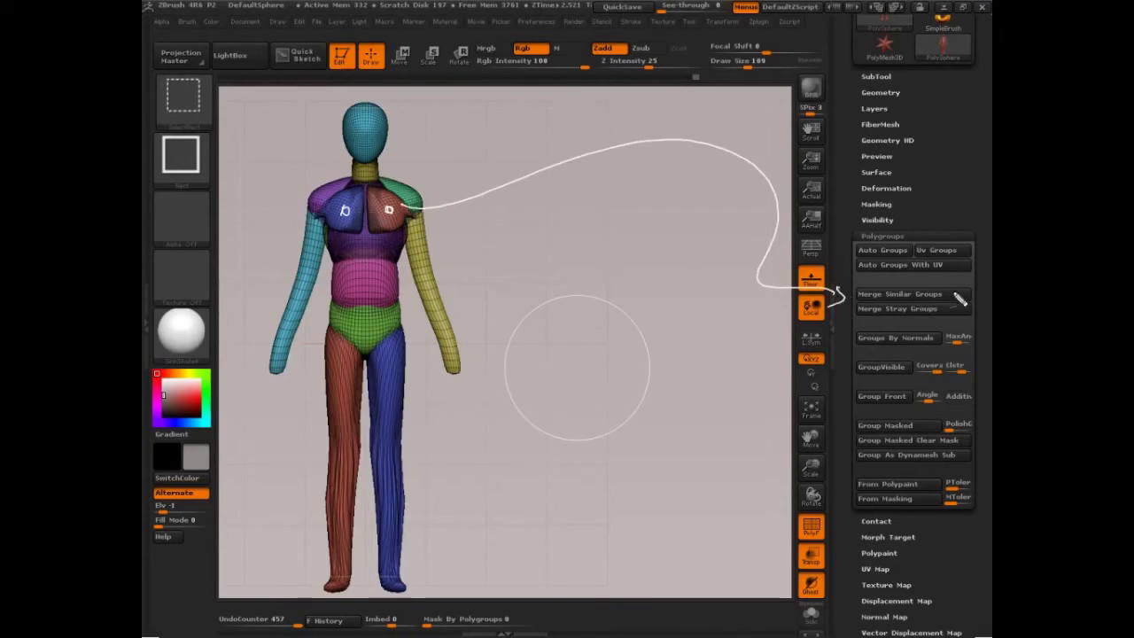
{"action": "mouse_move", "coordinate": [960, 299]}
{"action": "left_mouse_down"}
{"action": "mouse_move", "coordinate": [939, 308]}
{"action": "mouse_move", "coordinate": [974, 289]}
{"action": "left_mouse_up"}
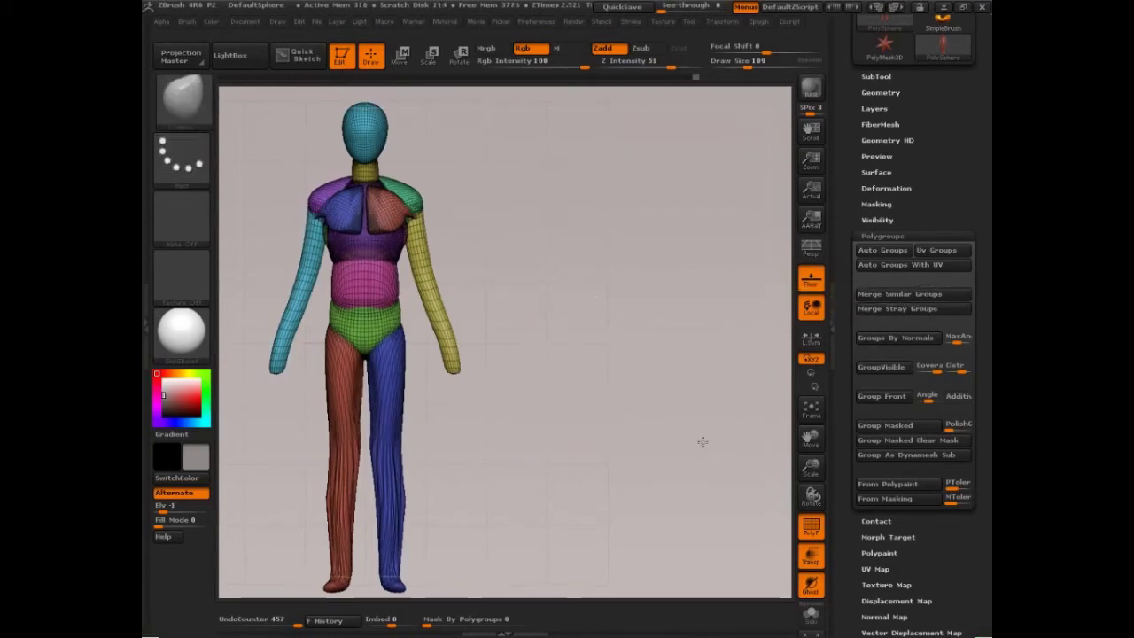
- Merge the figure's similar polygroups, isolate the merged group at the chest, and restore full visibility
{"action": "left_click", "coordinate": [886, 294]}
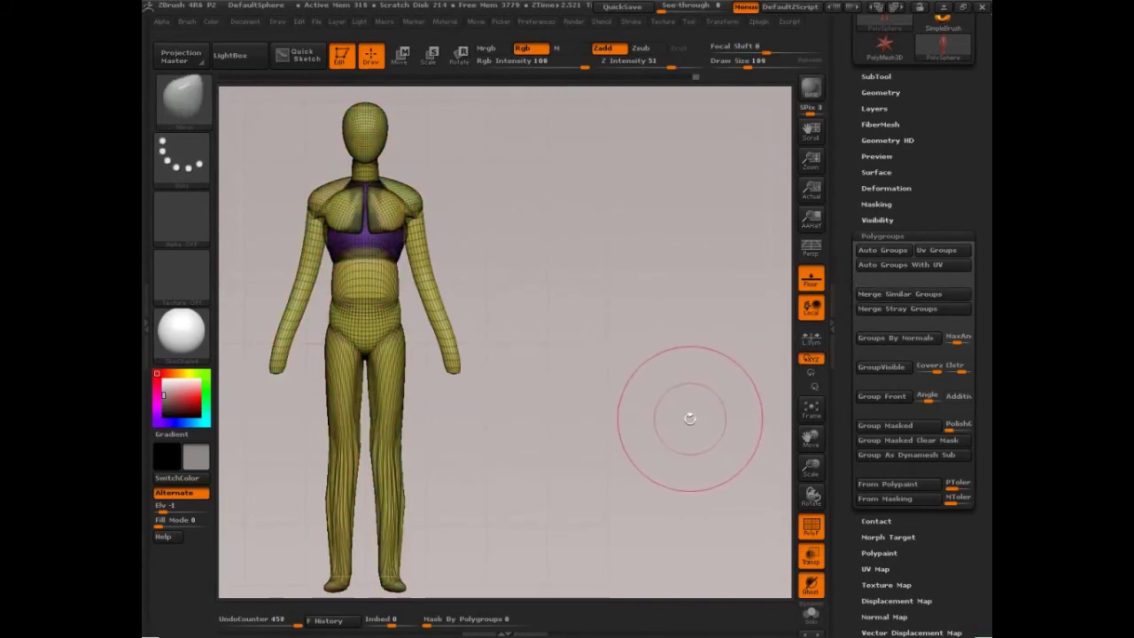
{"action": "key", "text": "ctrl+shift"}
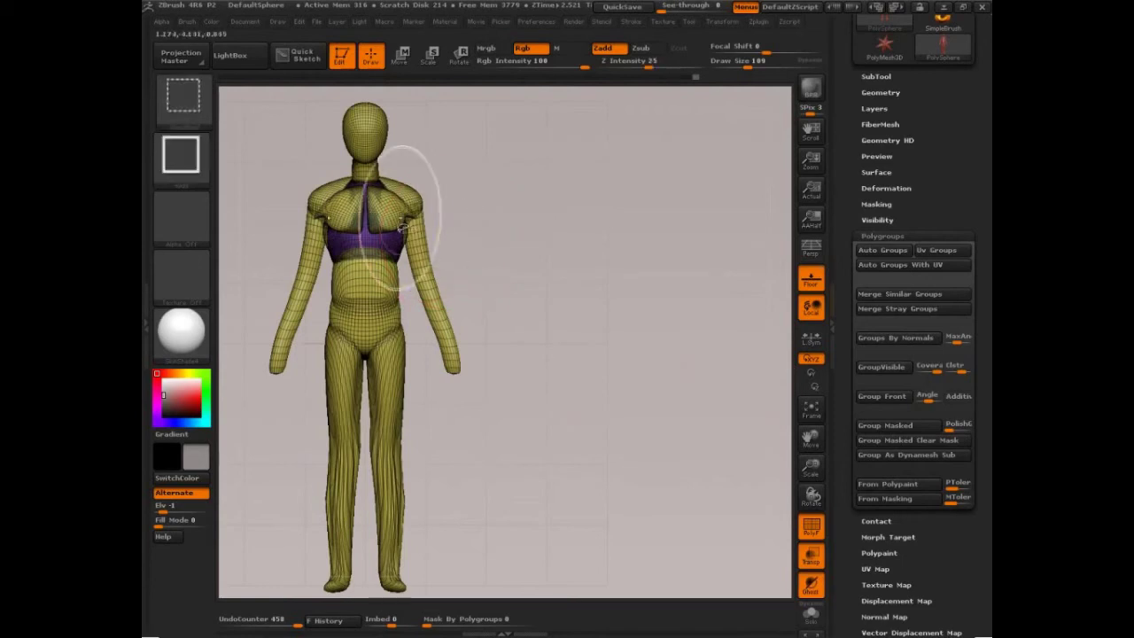
{"action": "left_click", "coordinate": [402, 225], "text": "ctrl+shift"}
{"action": "left_click", "coordinate": [470, 204], "text": "ctrl+shift"}
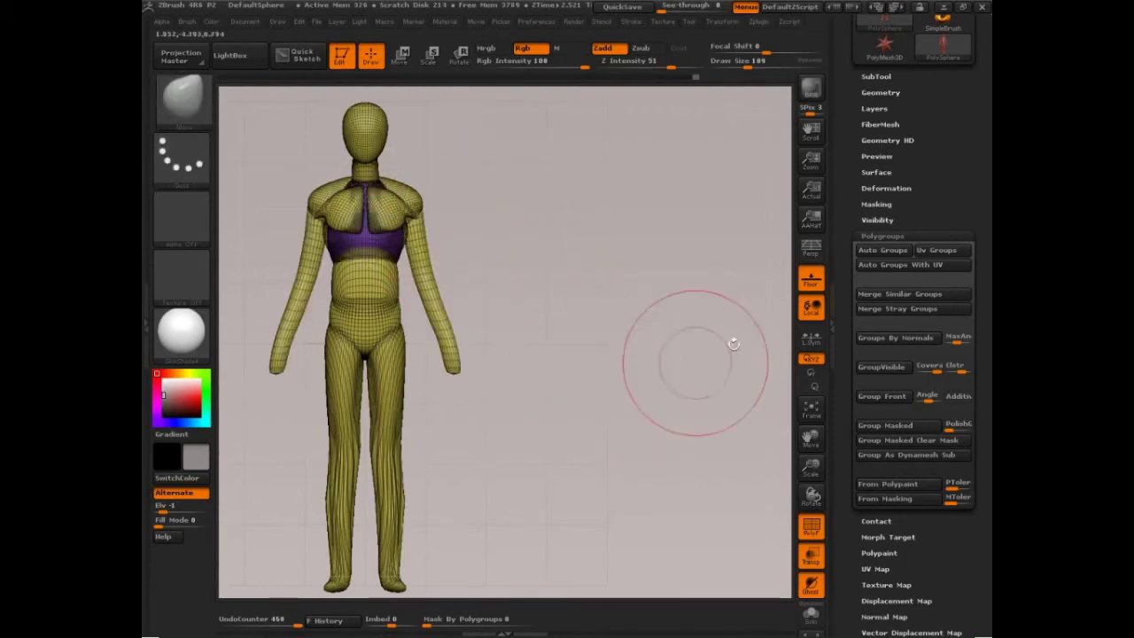
- Regroup the figure into a separate polygroup per part, then isolate the blue upper-back muscle and restore full visibility
{"action": "left_click", "coordinate": [879, 264]}
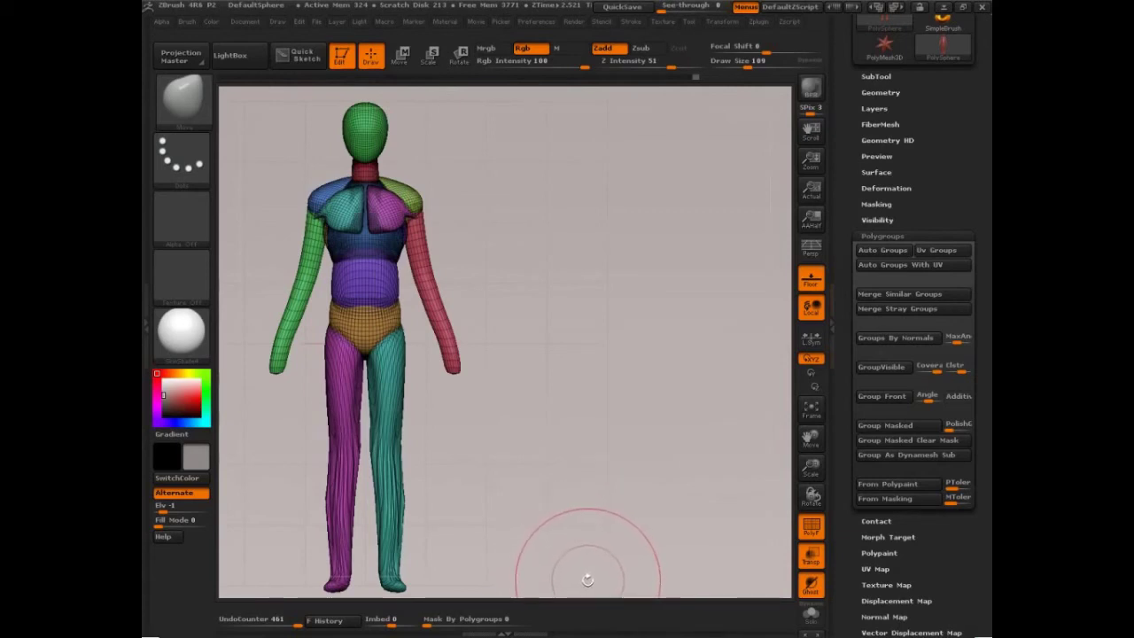
{"action": "left_click_drag", "start_coordinate": [637, 458], "coordinate": [608, 423]}
{"action": "left_click_drag", "start_coordinate": [658, 486], "coordinate": [723, 501], "text": "alt"}
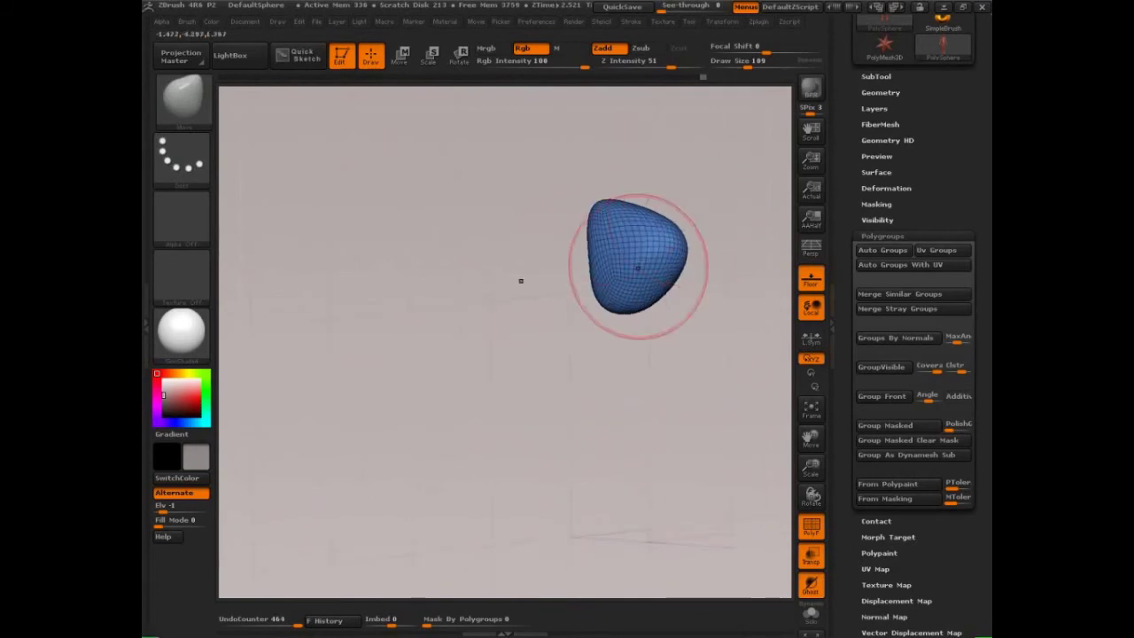
{"action": "key", "text": "ctrl+shift"}
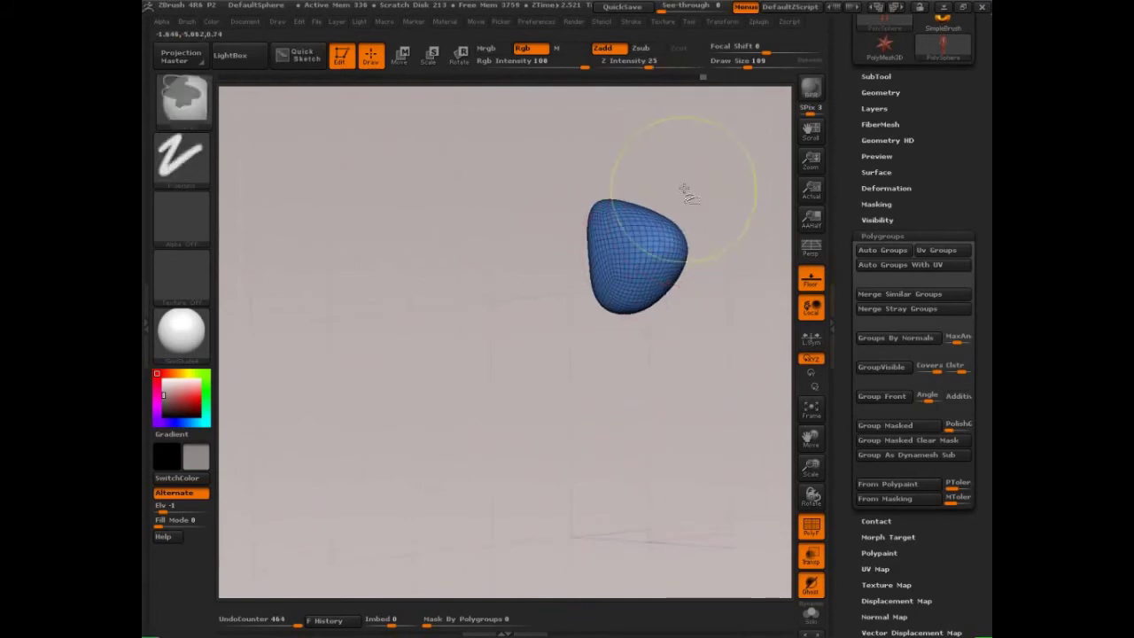
{"action": "left_click", "coordinate": [685, 185], "text": "ctrl+shift"}
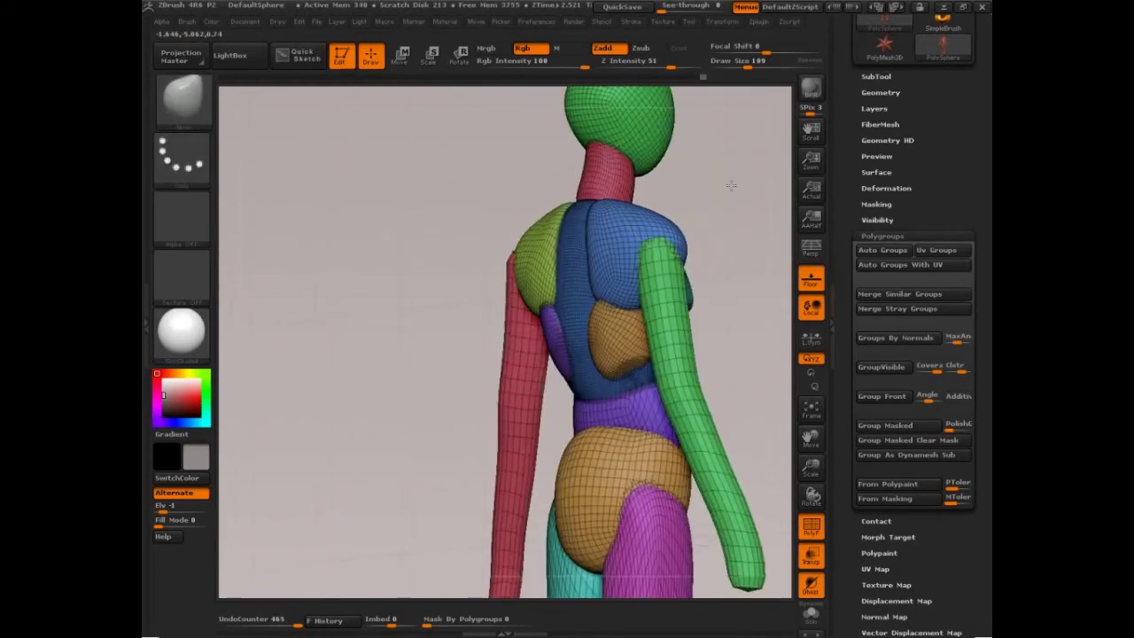
- Isolate the green and blue upper-back muscles together by hiding each polygroup and inverting the visibility
{"action": "left_click", "coordinate": [510, 252], "text": "ctrl+shift"}
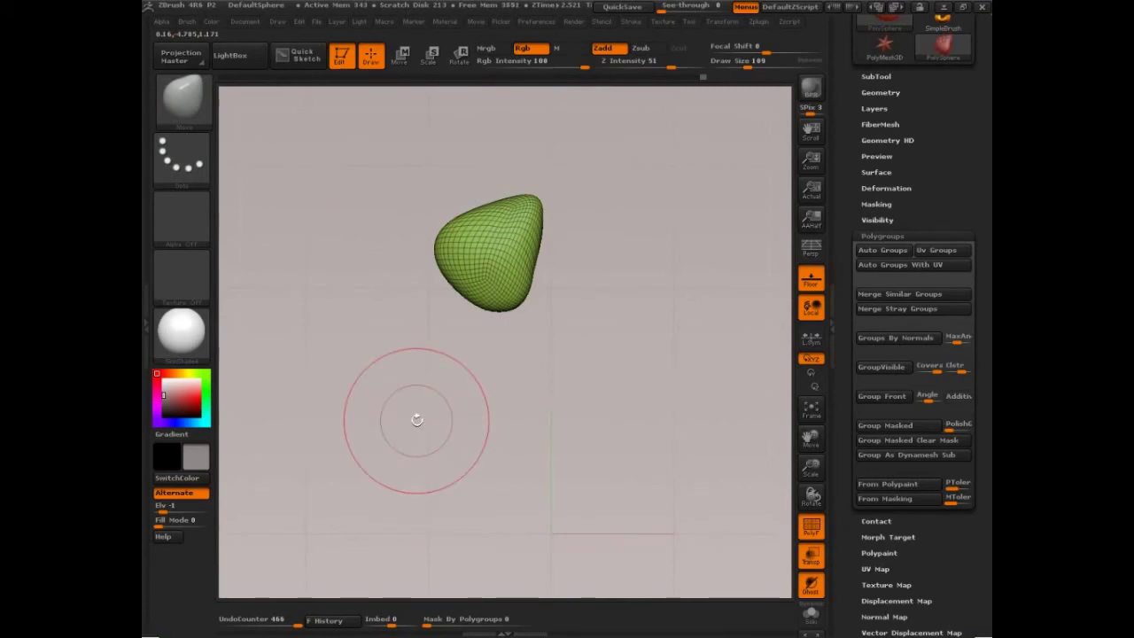
{"action": "key", "text": "ctrl+shift"}
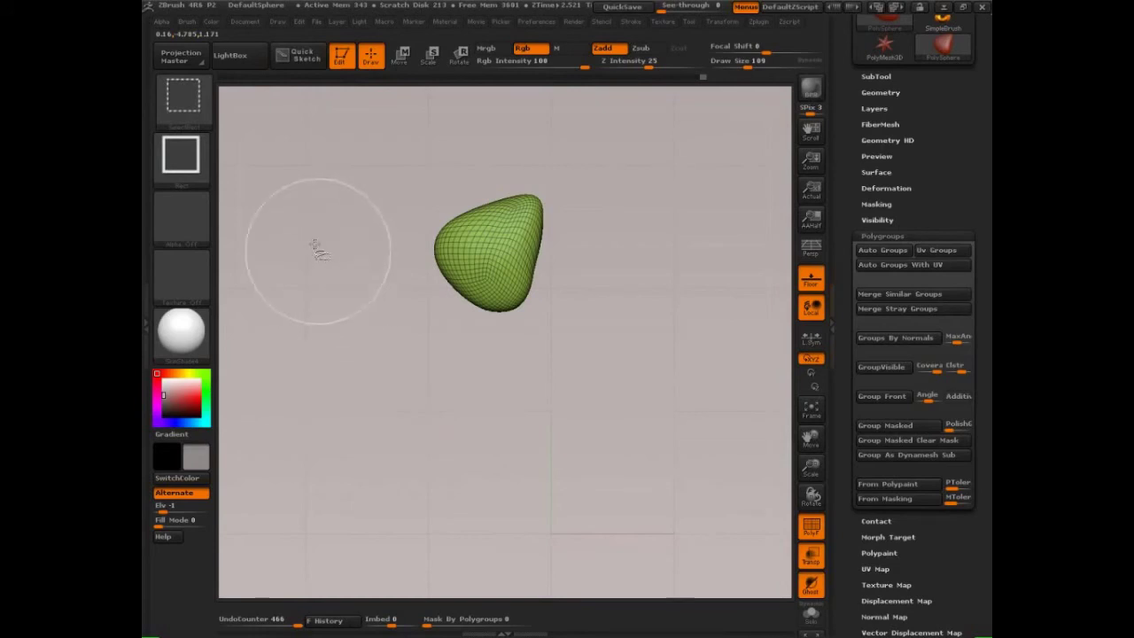
{"action": "left_click_drag", "start_coordinate": [293, 214], "coordinate": [400, 424], "text": "ctrl+shift"}
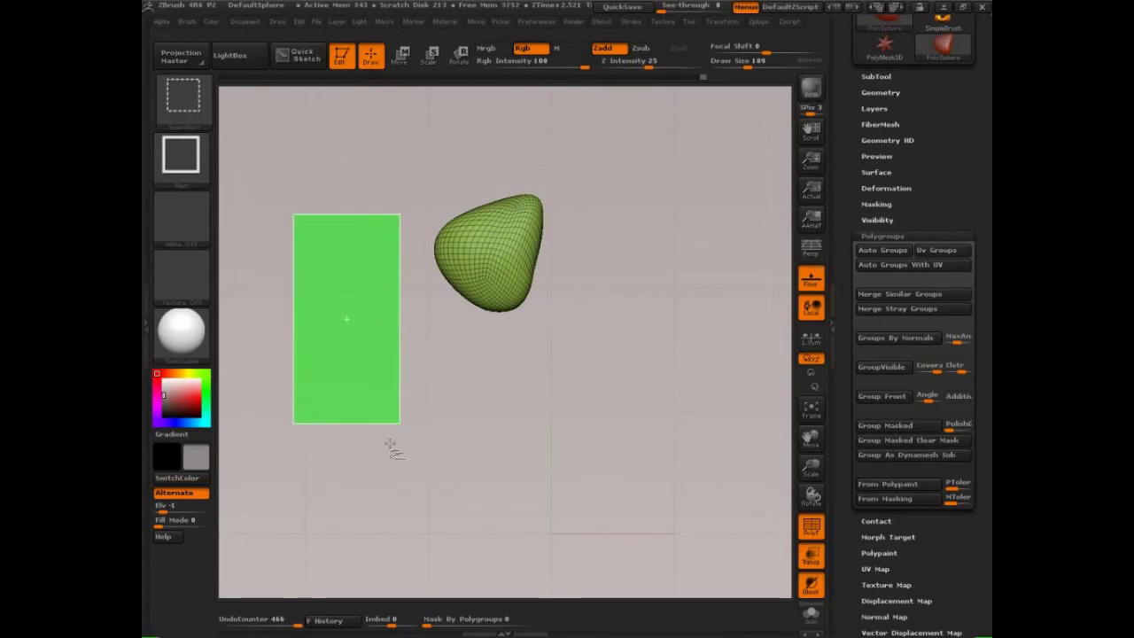
{"action": "left_click", "coordinate": [389, 450], "text": "ctrl+shift"}
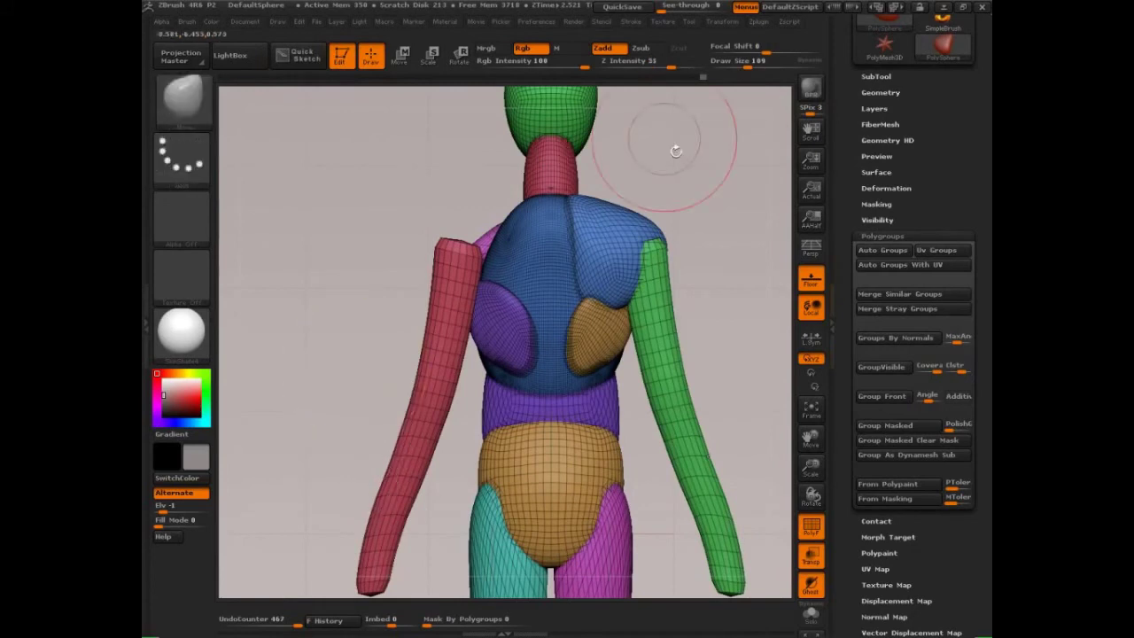
{"action": "left_click", "coordinate": [620, 248], "text": "ctrl+alt+shift"}
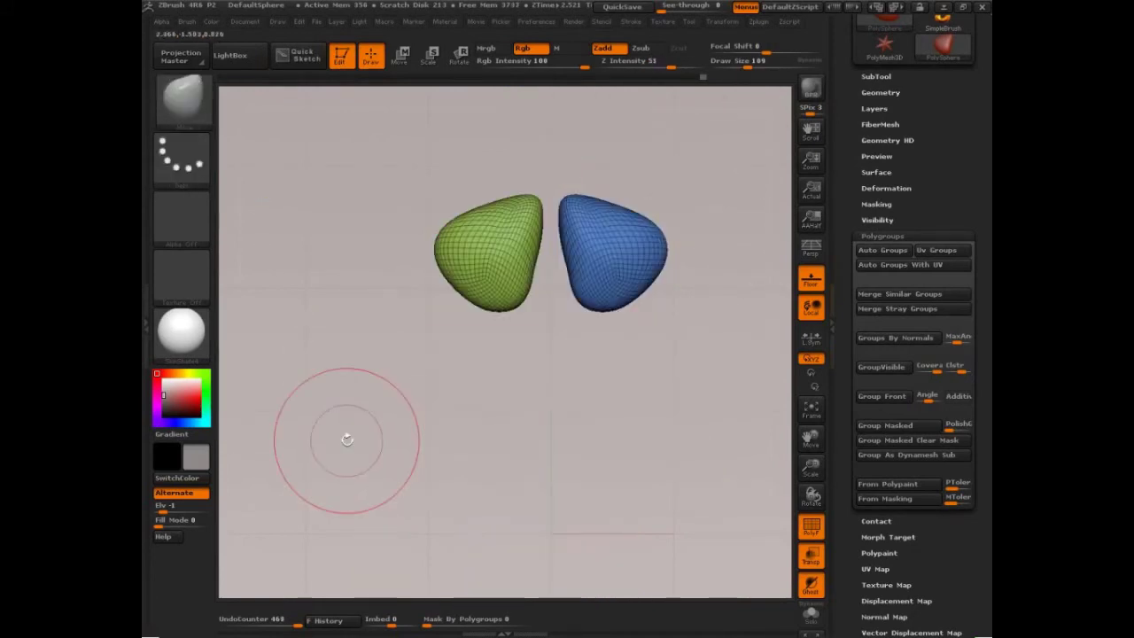
{"action": "key", "text": "ctrl+shift"}
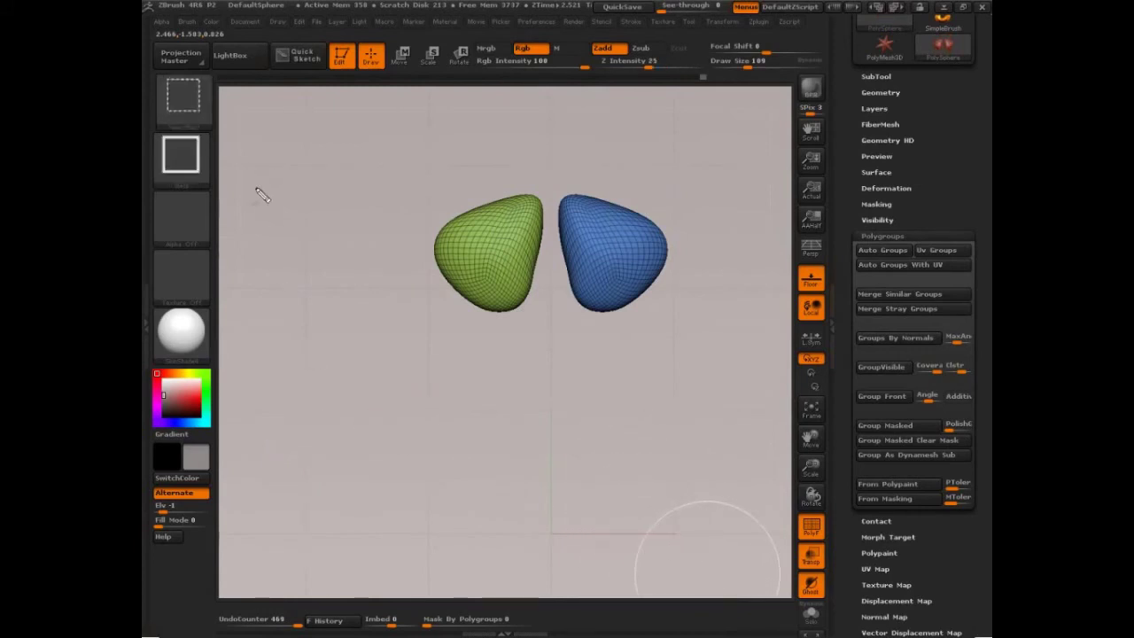
- Annotate the canvas above the isolated muscles with "ctrl + shift + click = CSC"
{"action": "left_click_drag", "start_coordinate": [273, 168], "coordinate": [269, 192]}
{"action": "left_click_drag", "start_coordinate": [286, 136], "coordinate": [292, 176]}
{"action": "left_click_drag", "start_coordinate": [315, 133], "coordinate": [316, 190]}
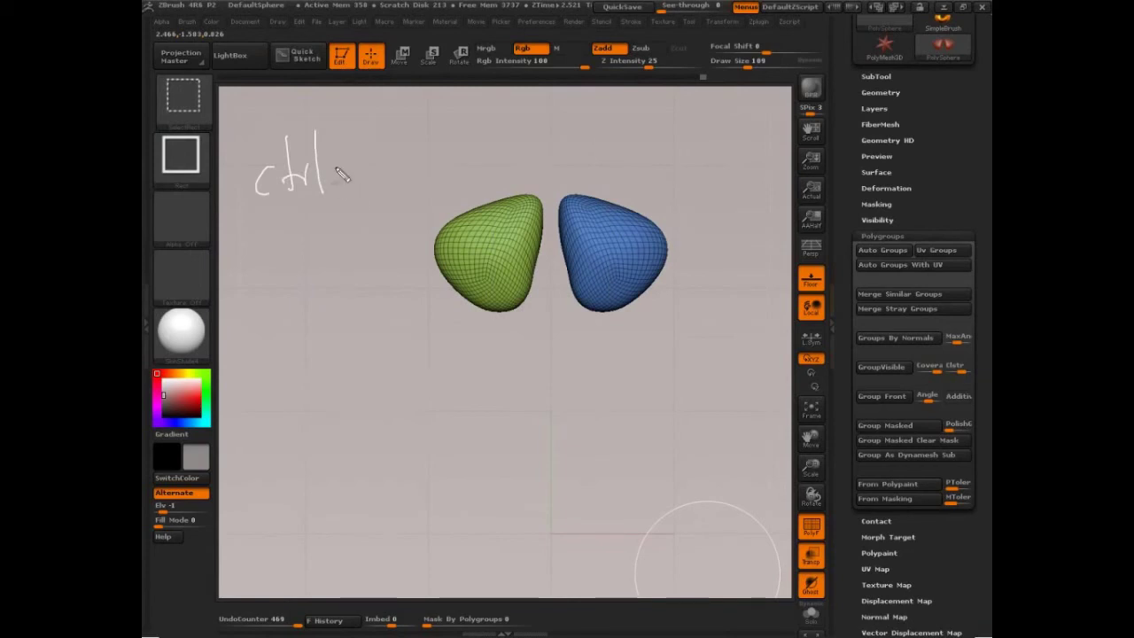
{"action": "mouse_move", "coordinate": [388, 133]}
{"action": "left_mouse_down"}
{"action": "mouse_move", "coordinate": [367, 186]}
{"action": "mouse_move", "coordinate": [420, 161]}
{"action": "mouse_move", "coordinate": [438, 175]}
{"action": "left_mouse_up"}
{"action": "left_click_drag", "start_coordinate": [430, 158], "coordinate": [452, 156]}
{"action": "left_click_drag", "start_coordinate": [551, 133], "coordinate": [558, 163]}
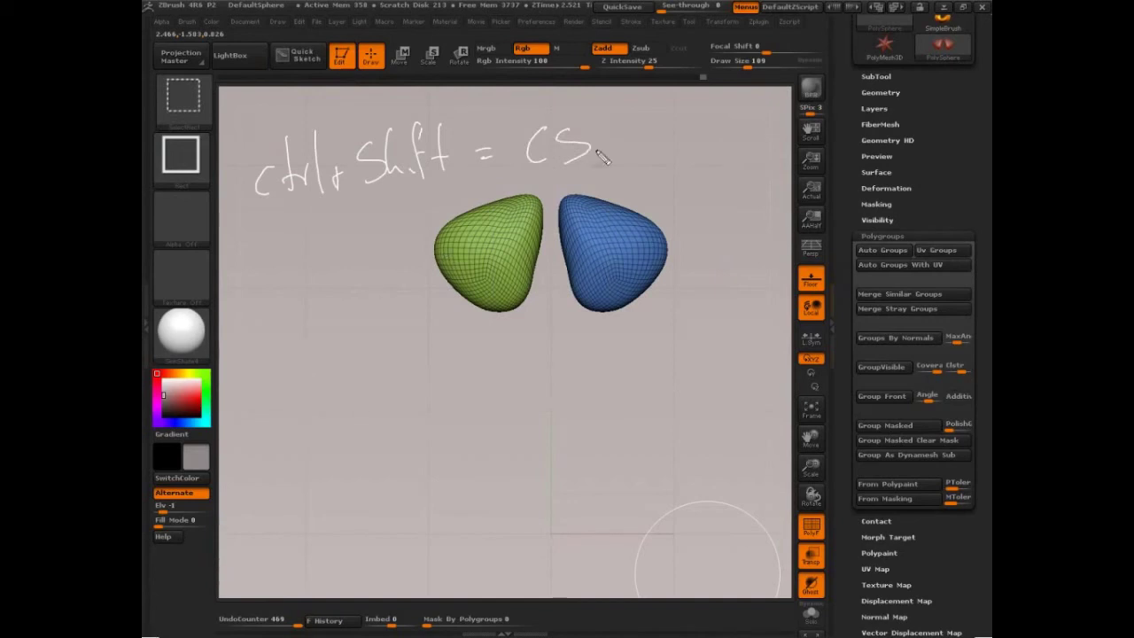
{"action": "left_click_drag", "start_coordinate": [623, 124], "coordinate": [622, 152]}
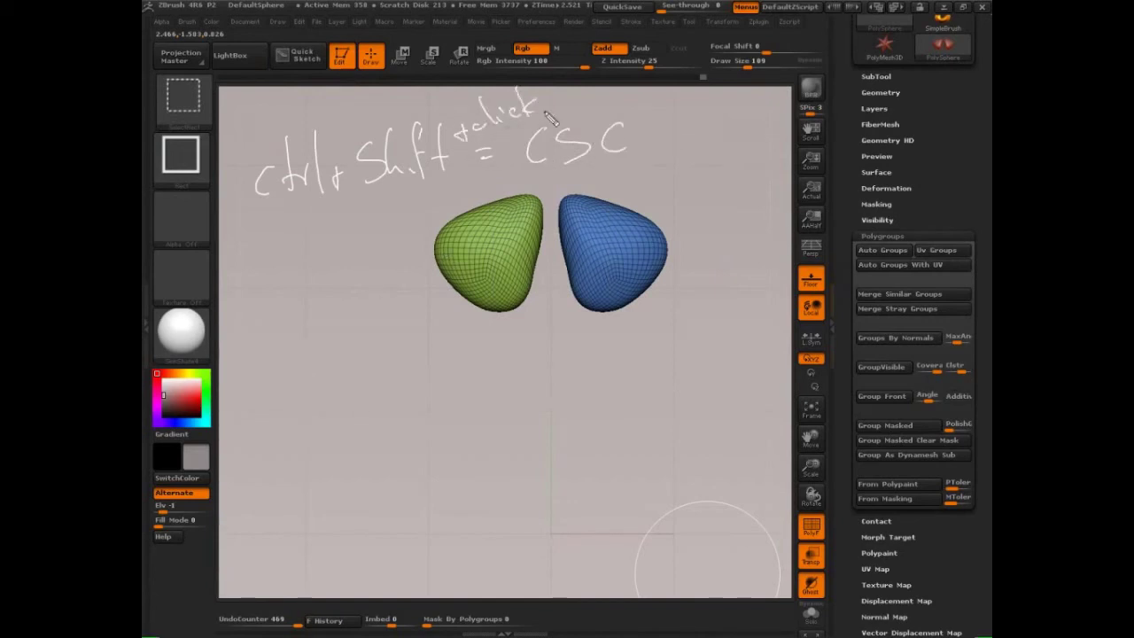
- Annotate a CSC sequence with arrows leading to the green muscle, a selection box, and the blue muscle
{"action": "left_click_drag", "start_coordinate": [282, 292], "coordinate": [238, 334]}
{"action": "mouse_move", "coordinate": [306, 281]}
{"action": "left_mouse_down"}
{"action": "mouse_move", "coordinate": [290, 305]}
{"action": "mouse_move", "coordinate": [295, 329]}
{"action": "left_mouse_up"}
{"action": "key", "text": "ctrl+z"}
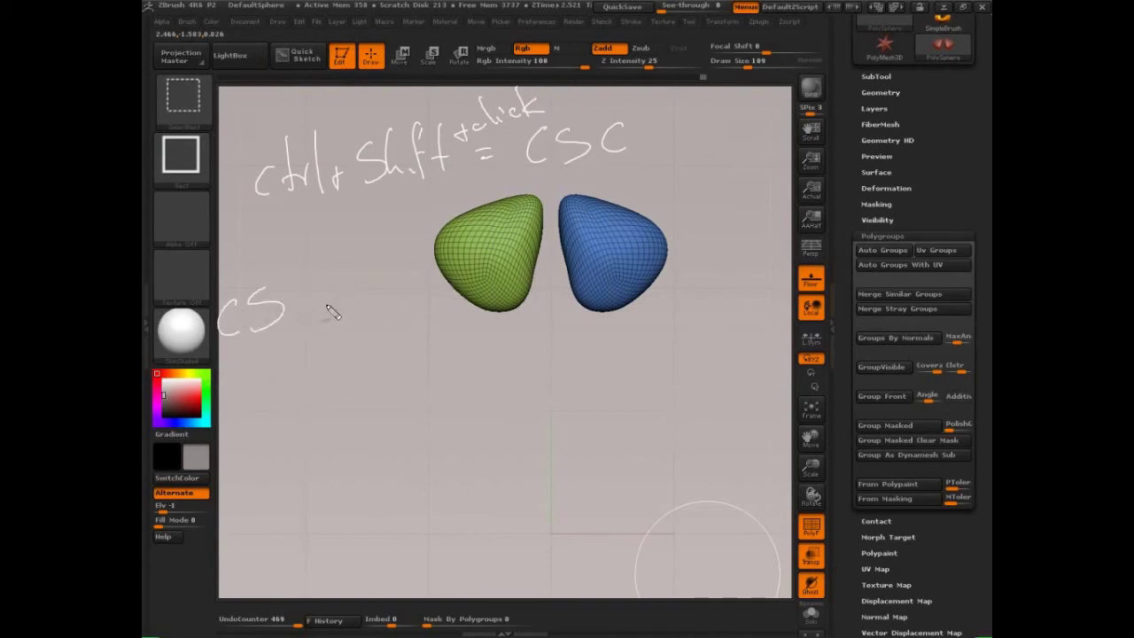
{"action": "left_click_drag", "start_coordinate": [309, 281], "coordinate": [327, 315]}
{"action": "left_click_drag", "start_coordinate": [340, 270], "coordinate": [473, 234]}
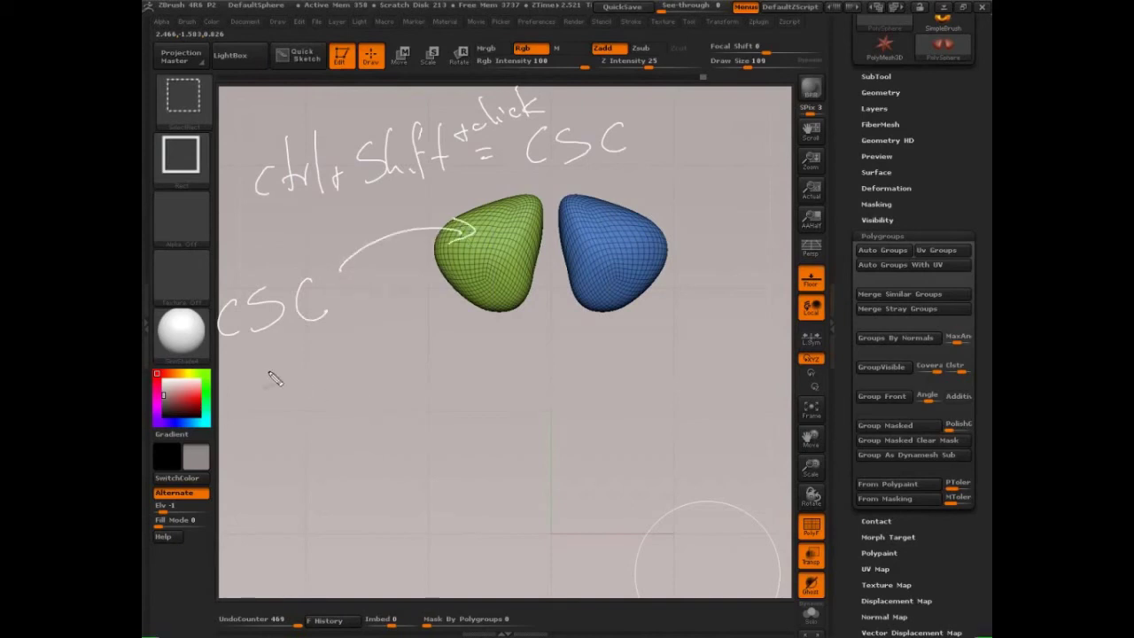
{"action": "left_click_drag", "start_coordinate": [277, 375], "coordinate": [286, 396]}
{"action": "mouse_move", "coordinate": [325, 352]}
{"action": "left_mouse_down"}
{"action": "mouse_move", "coordinate": [320, 375]}
{"action": "mouse_move", "coordinate": [361, 409]}
{"action": "mouse_move", "coordinate": [323, 480]}
{"action": "left_mouse_up"}
{"action": "mouse_move", "coordinate": [324, 427]}
{"action": "left_mouse_down"}
{"action": "mouse_move", "coordinate": [372, 425]}
{"action": "mouse_move", "coordinate": [284, 538]}
{"action": "mouse_move", "coordinate": [300, 535]}
{"action": "left_mouse_up"}
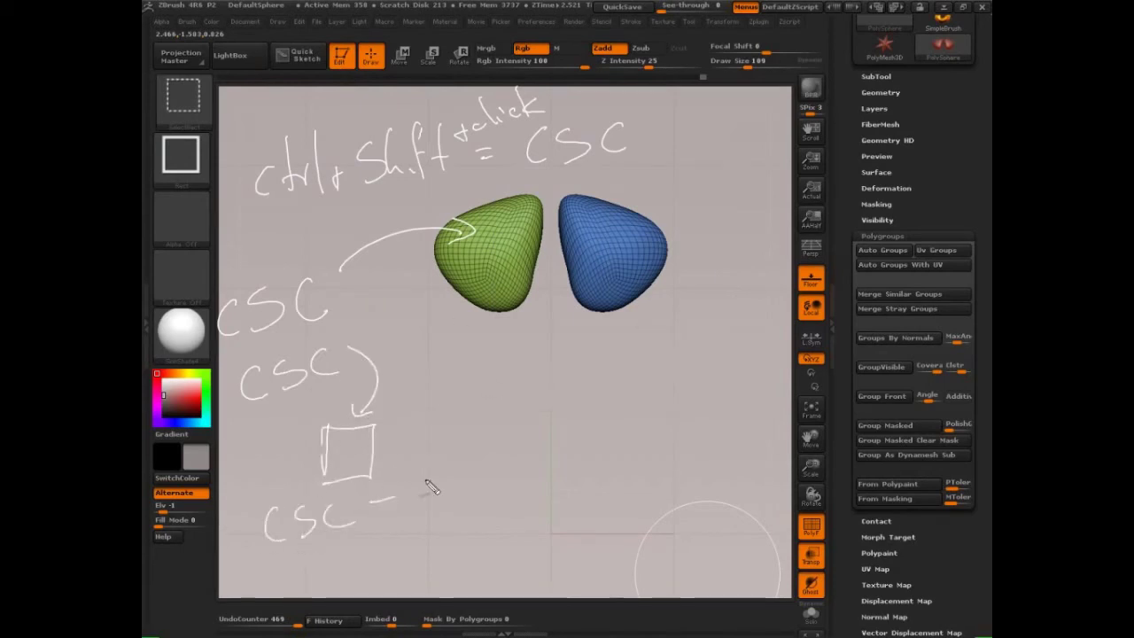
{"action": "mouse_move", "coordinate": [431, 488]}
{"action": "left_mouse_down"}
{"action": "mouse_move", "coordinate": [589, 282]}
{"action": "mouse_move", "coordinate": [613, 275]}
{"action": "left_mouse_up"}
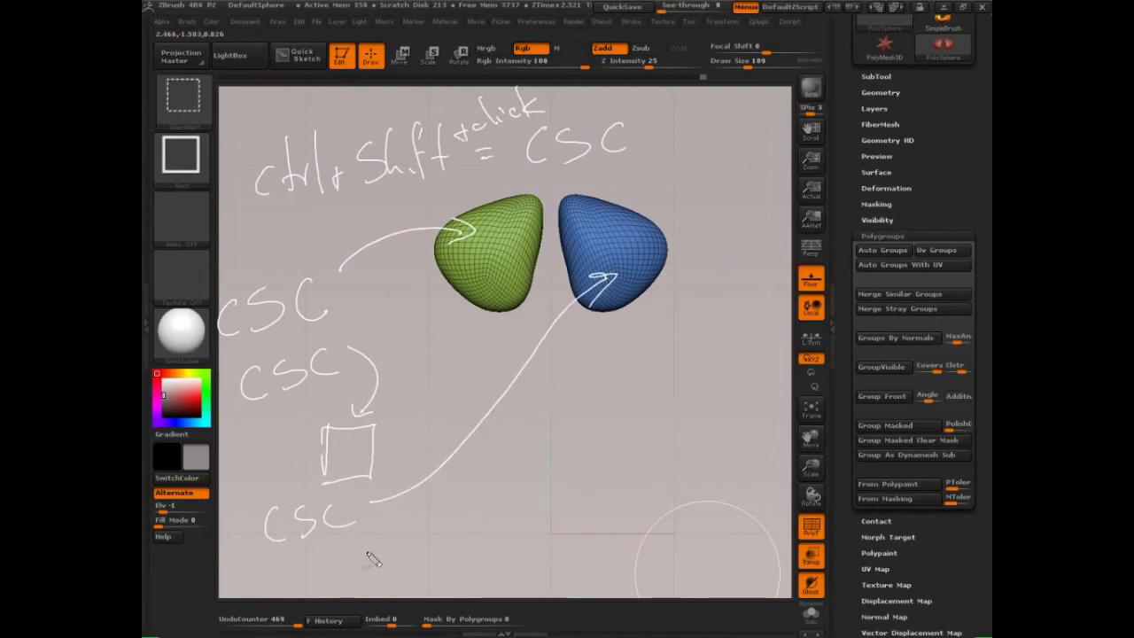
- Annotate a final CSC with an arrow to a selection box, and draw a link from the muscles to GroupVisible
{"action": "left_click_drag", "start_coordinate": [382, 540], "coordinate": [397, 543]}
{"action": "mouse_move", "coordinate": [461, 517]}
{"action": "left_mouse_down"}
{"action": "mouse_move", "coordinate": [489, 541]}
{"action": "mouse_move", "coordinate": [489, 591]}
{"action": "left_mouse_up"}
{"action": "mouse_move", "coordinate": [482, 546]}
{"action": "left_mouse_down"}
{"action": "mouse_move", "coordinate": [508, 542]}
{"action": "mouse_move", "coordinate": [490, 595]}
{"action": "mouse_move", "coordinate": [497, 536]}
{"action": "left_mouse_up"}
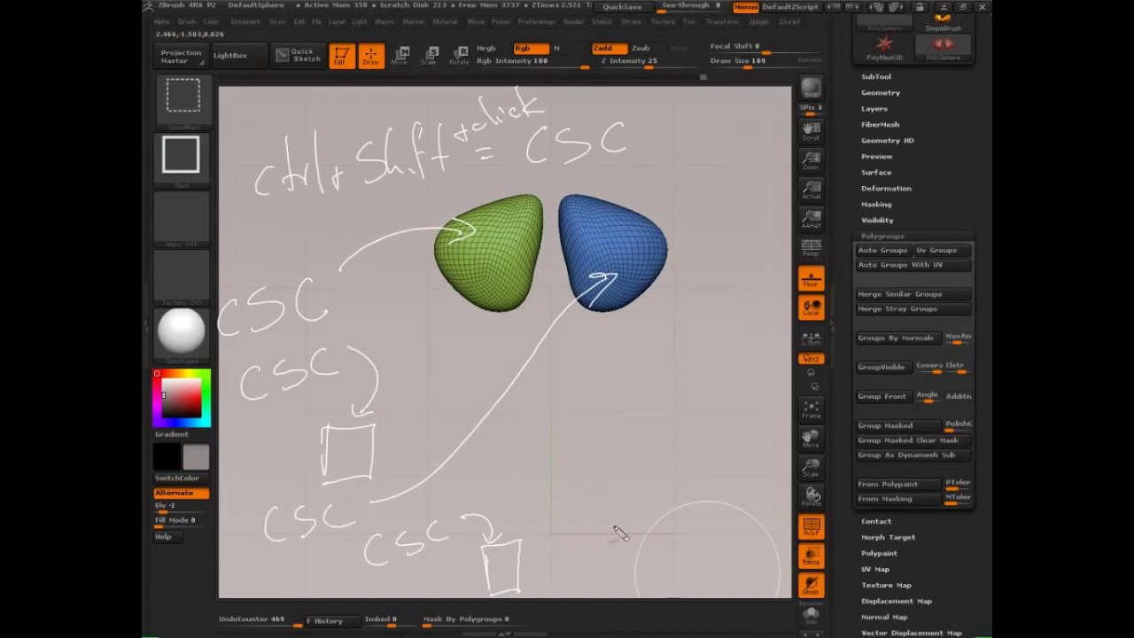
{"action": "left_click_drag", "start_coordinate": [327, 566], "coordinate": [335, 585]}
{"action": "mouse_move", "coordinate": [634, 262]}
{"action": "left_mouse_down"}
{"action": "mouse_move", "coordinate": [743, 249]}
{"action": "mouse_move", "coordinate": [764, 416]}
{"action": "mouse_move", "coordinate": [835, 372]}
{"action": "mouse_move", "coordinate": [912, 352]}
{"action": "mouse_move", "coordinate": [846, 379]}
{"action": "left_mouse_up"}
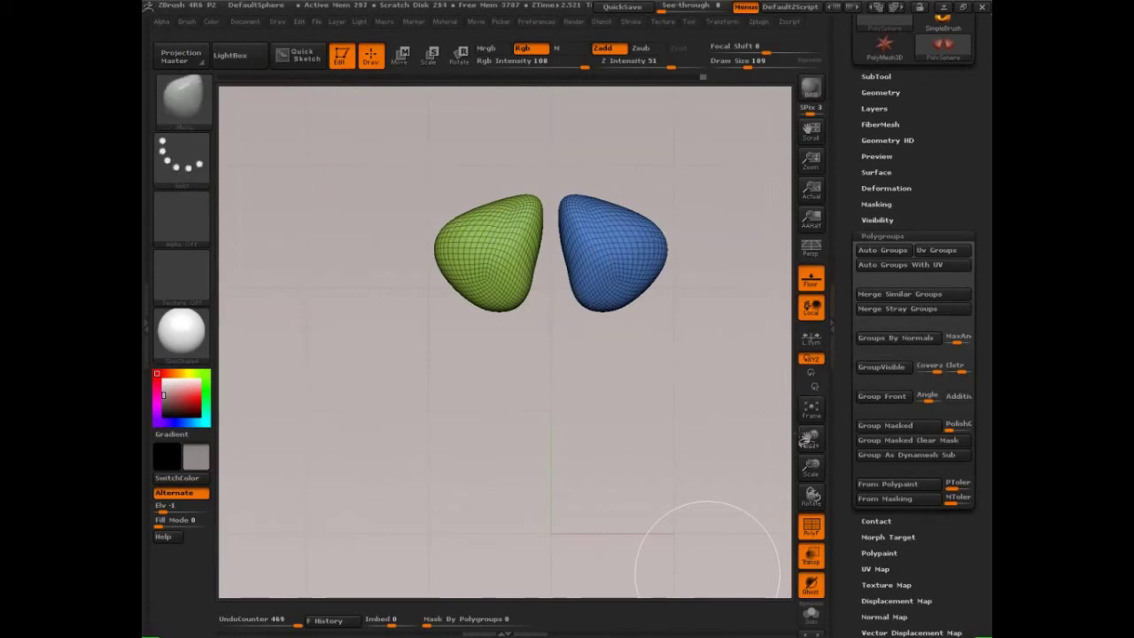
- Combine the two visible upper-back muscles into one polygroup and restore the whole figure's visibility
{"action": "left_click", "coordinate": [881, 366]}
{"action": "key", "text": "ctrl+shift"}
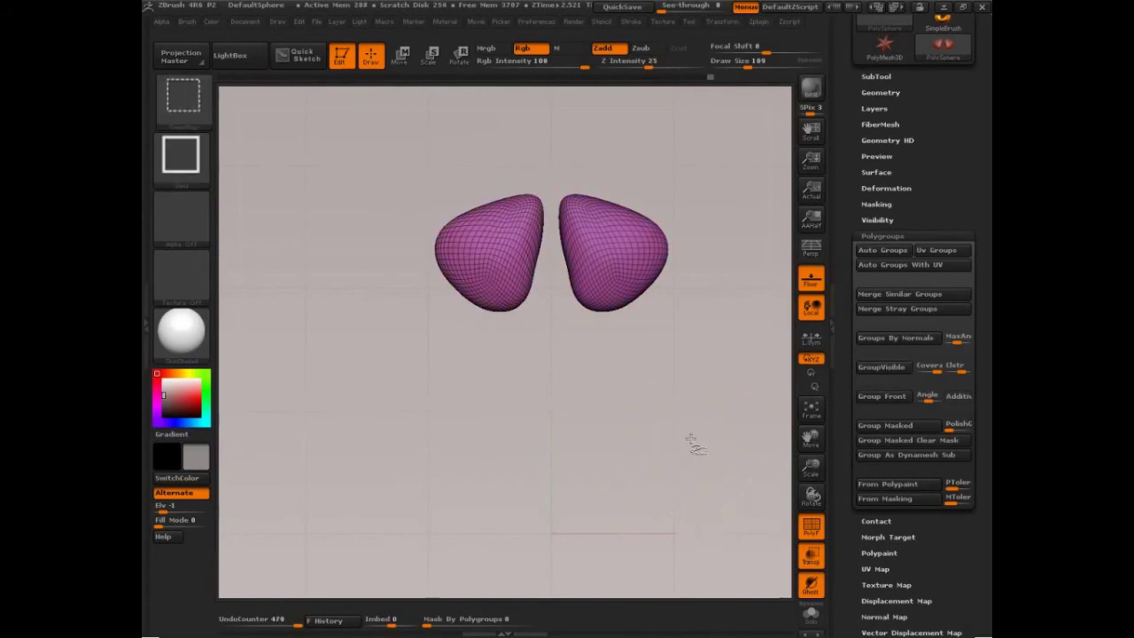
{"action": "left_click", "coordinate": [694, 445], "text": "ctrl+shift"}
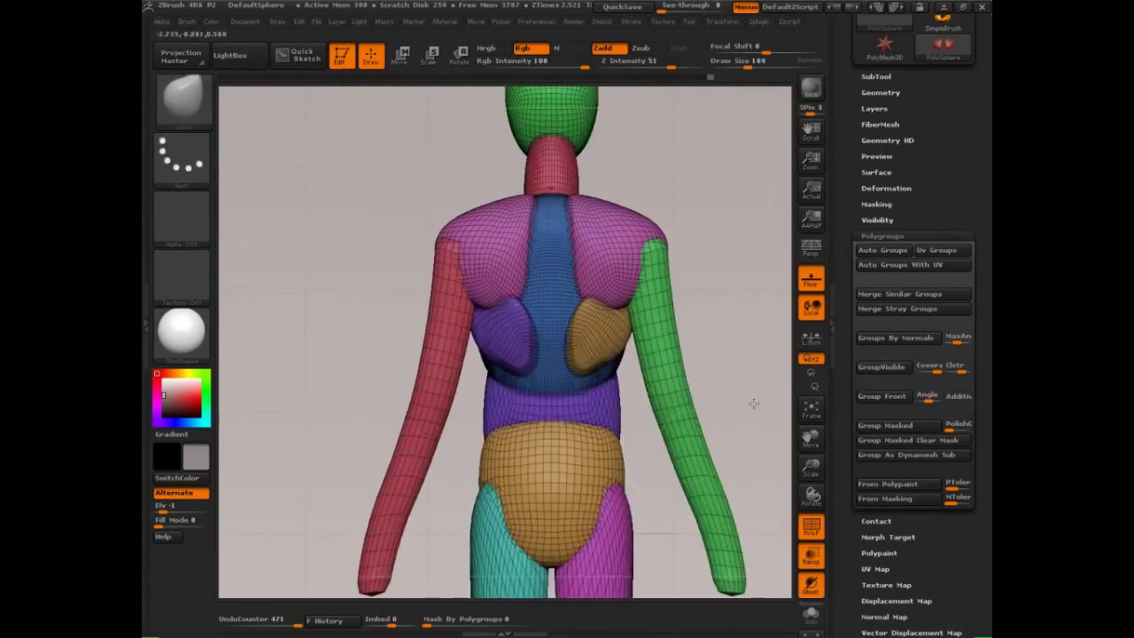
- Isolate both arms, combine them into one polygroup with GroupVisible, and restore full visibility
{"action": "left_click", "coordinate": [705, 403], "text": "ctrl+shift"}
{"action": "left_click_drag", "start_coordinate": [686, 145], "coordinate": [716, 354], "text": "ctrl+shift"}
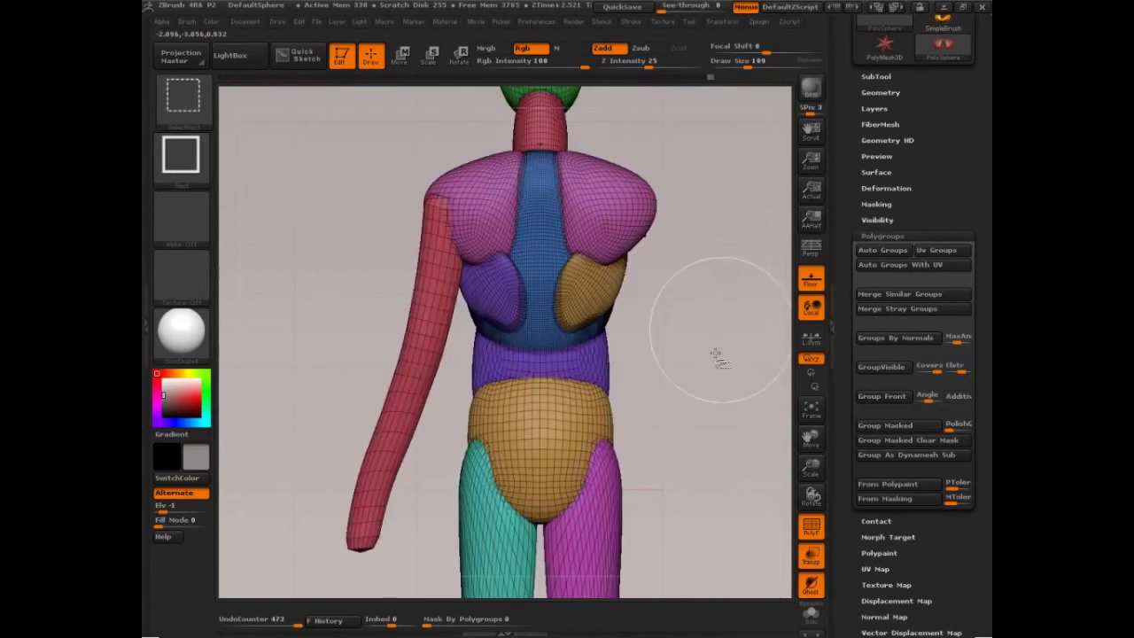
{"action": "left_click", "coordinate": [432, 317], "text": "ctrl+alt+shift"}
{"action": "left_click_drag", "start_coordinate": [708, 189], "coordinate": [715, 350], "text": "ctrl+shift"}
{"action": "left_click", "coordinate": [877, 371]}
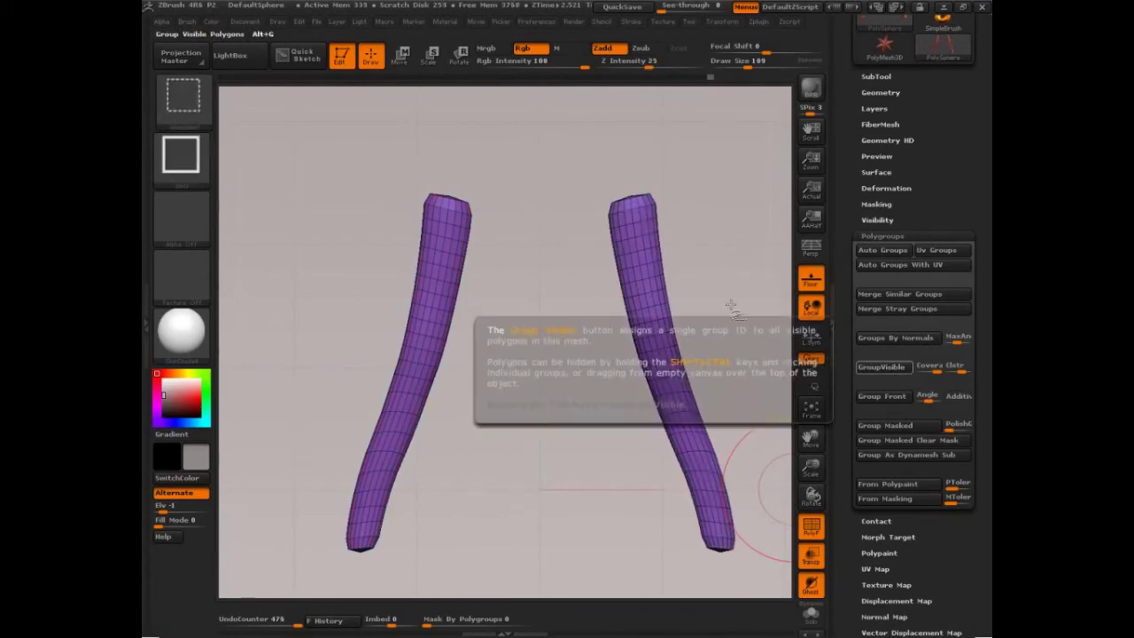
{"action": "left_click", "coordinate": [727, 276], "text": "ctrl+shift"}
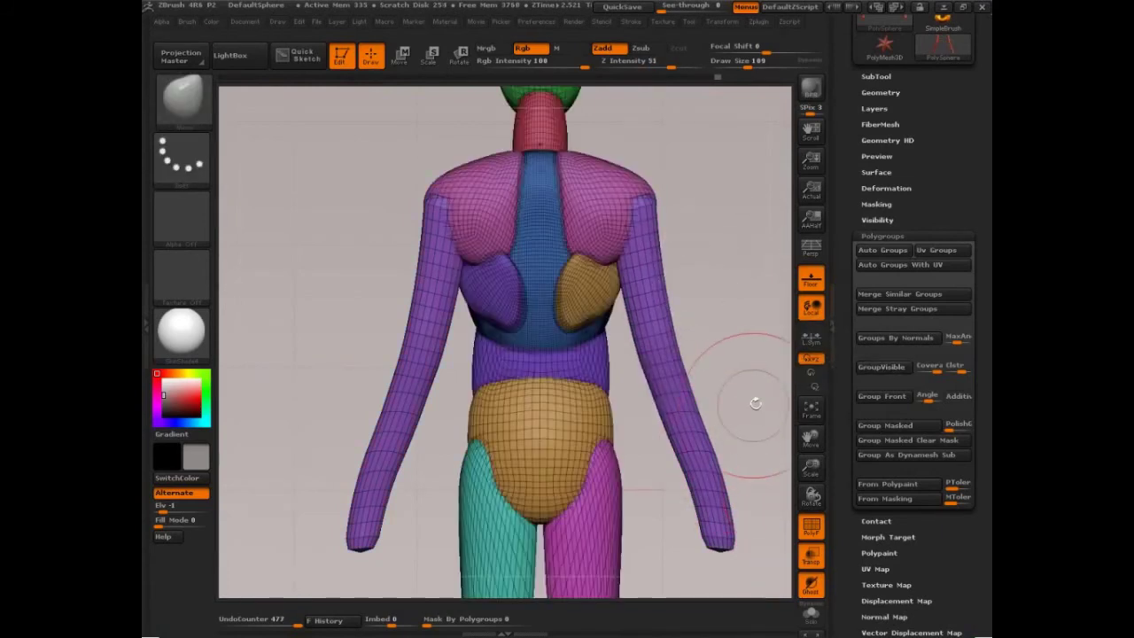
- Isolate the two lower side-back muscles, combine them into one polygroup with GroupVisible, and restore full visibility
{"action": "left_click", "coordinate": [590, 295], "text": "ctrl+shift"}
{"action": "left_click_drag", "start_coordinate": [709, 178], "coordinate": [748, 443], "text": "ctrl+shift"}
{"action": "left_click", "coordinate": [484, 261], "text": "ctrl+shift"}
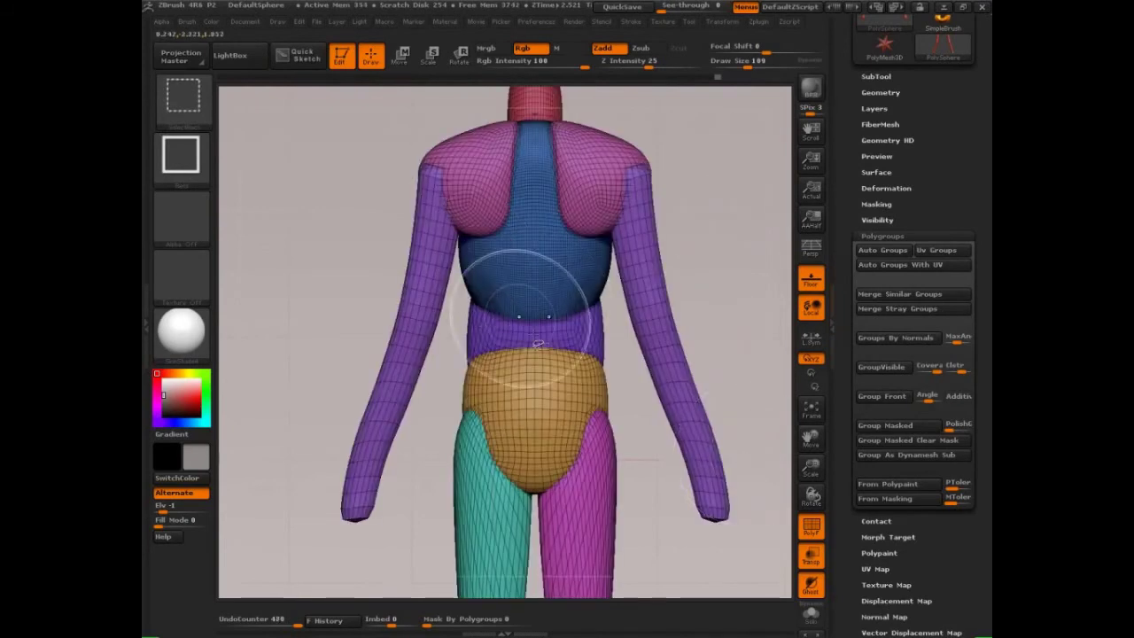
{"action": "left_click_drag", "start_coordinate": [703, 174], "coordinate": [741, 336], "text": "ctrl+shift"}
{"action": "left_click", "coordinate": [879, 369]}
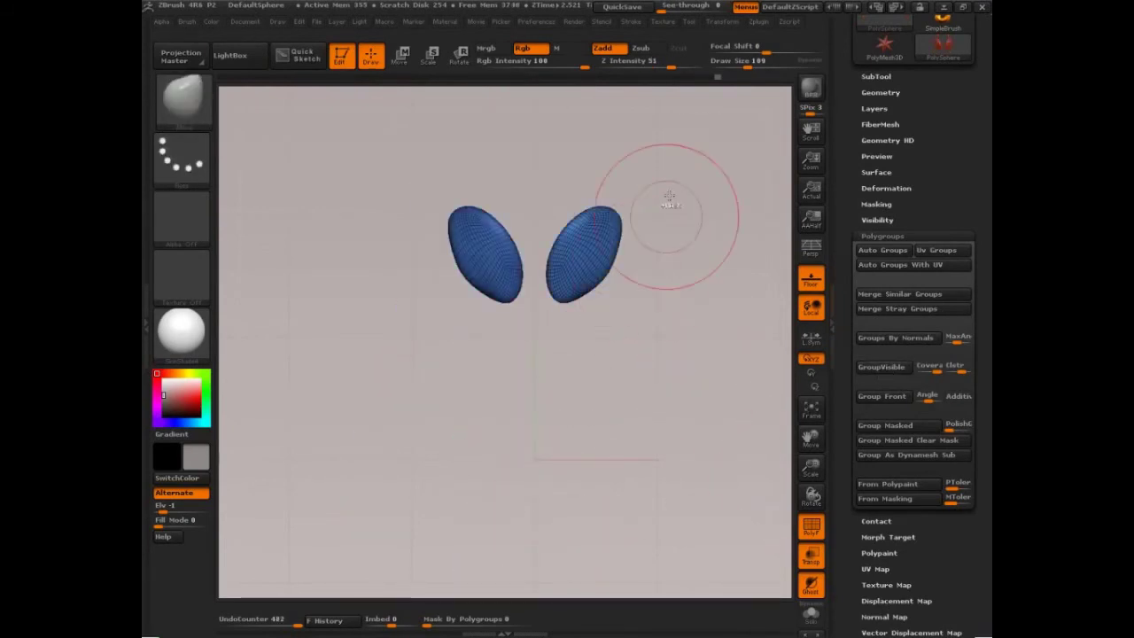
{"action": "left_click_drag", "start_coordinate": [675, 162], "coordinate": [679, 227], "text": "ctrl+shift"}
{"action": "key", "text": "ctrl+z"}
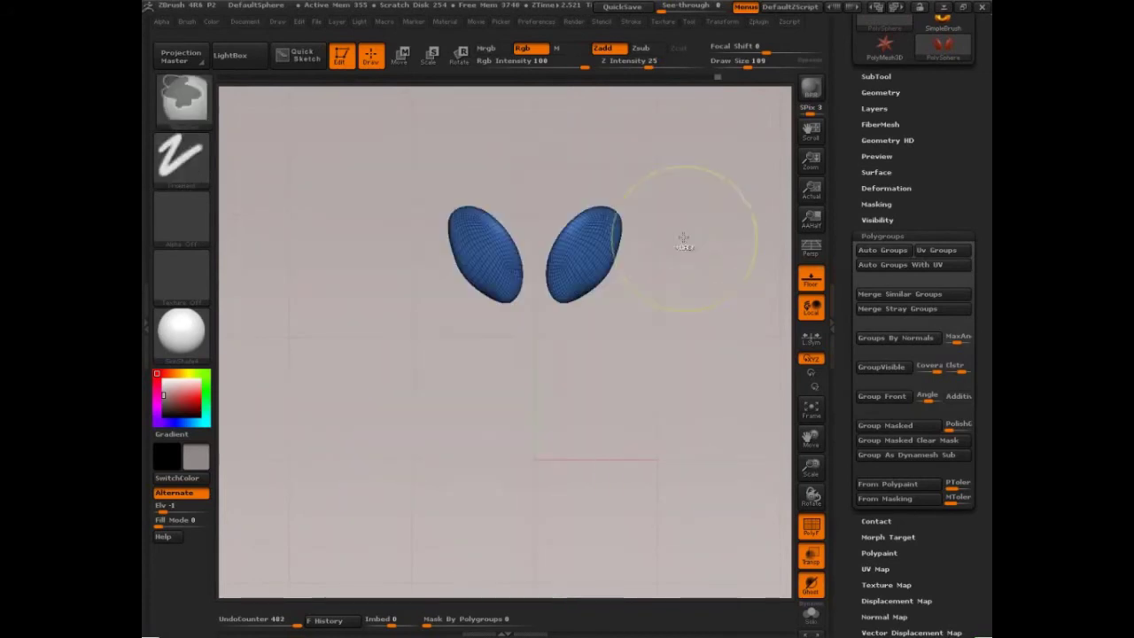
{"action": "left_click", "coordinate": [678, 211], "text": "ctrl+shift"}
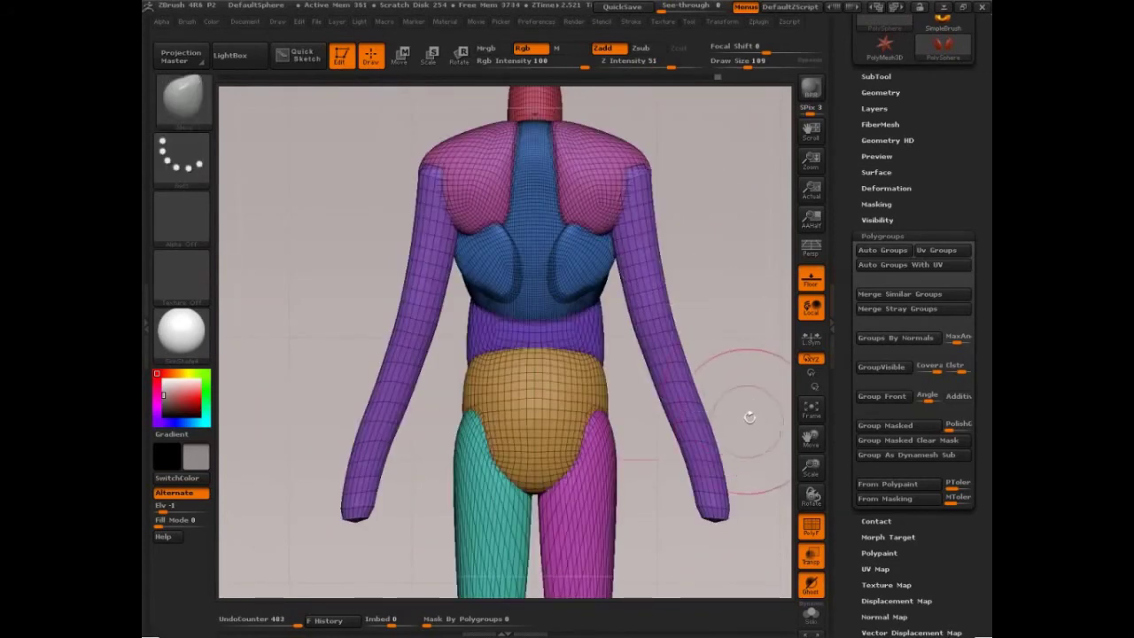
- Isolate the two chest muscles from the front, combine them into one polygroup, and restore full visibility
{"action": "left_click_drag", "start_coordinate": [750, 405], "coordinate": [622, 394]}
{"action": "left_click", "coordinate": [578, 213], "text": "ctrl+shift"}
{"action": "left_click_drag", "start_coordinate": [671, 192], "coordinate": [684, 285], "text": "ctrl+shift"}
{"action": "left_click", "coordinate": [483, 227], "text": "ctrl+shift"}
{"action": "left_click", "coordinate": [893, 367]}
{"action": "left_click", "coordinate": [706, 244], "text": "ctrl+shift"}
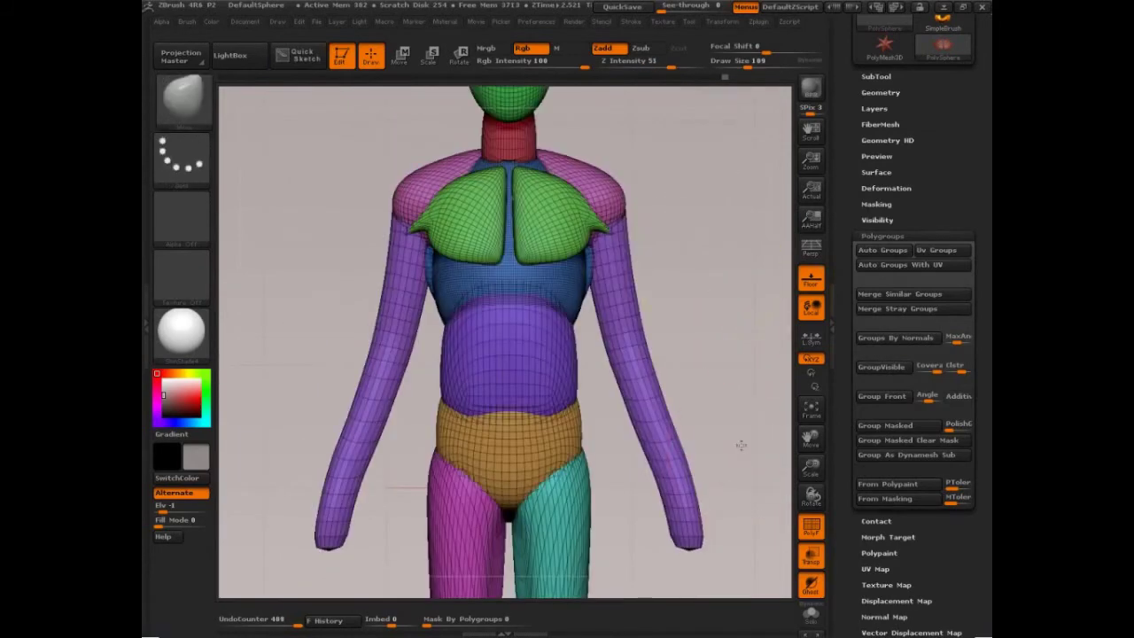
- Frame the whole figure, turn off its PolyFrame display, and view the upper body from the front
{"action": "key", "text": "f"}
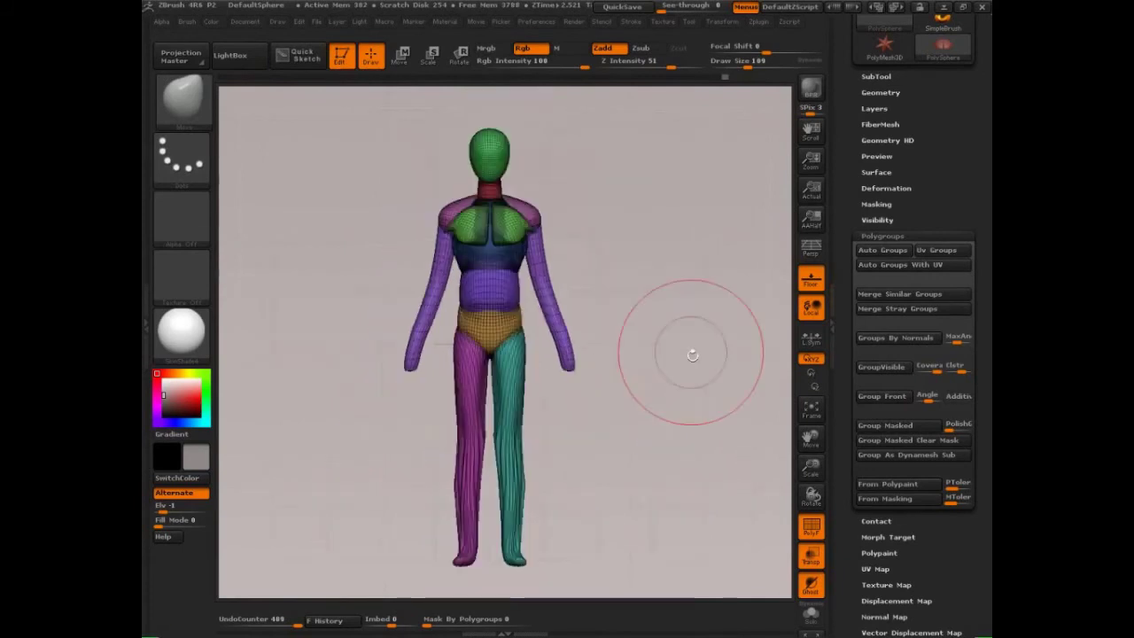
{"action": "left_click_drag", "start_coordinate": [706, 367], "coordinate": [731, 469], "text": "alt"}
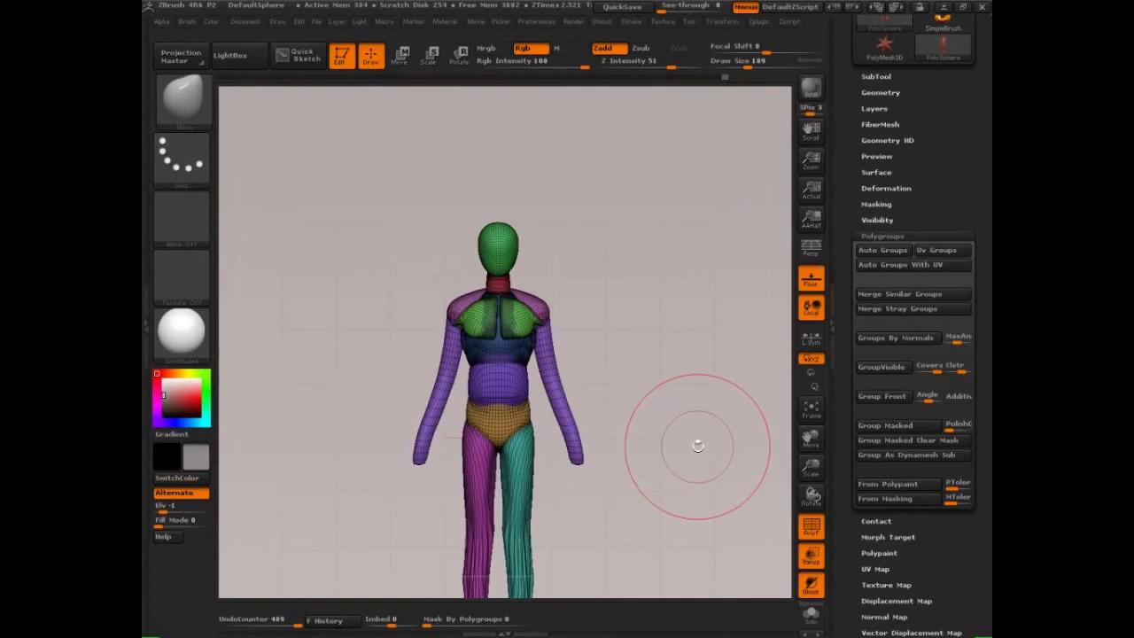
{"action": "left_click", "coordinate": [812, 525]}
{"action": "left_click_drag", "start_coordinate": [668, 485], "coordinate": [743, 518], "text": "alt"}
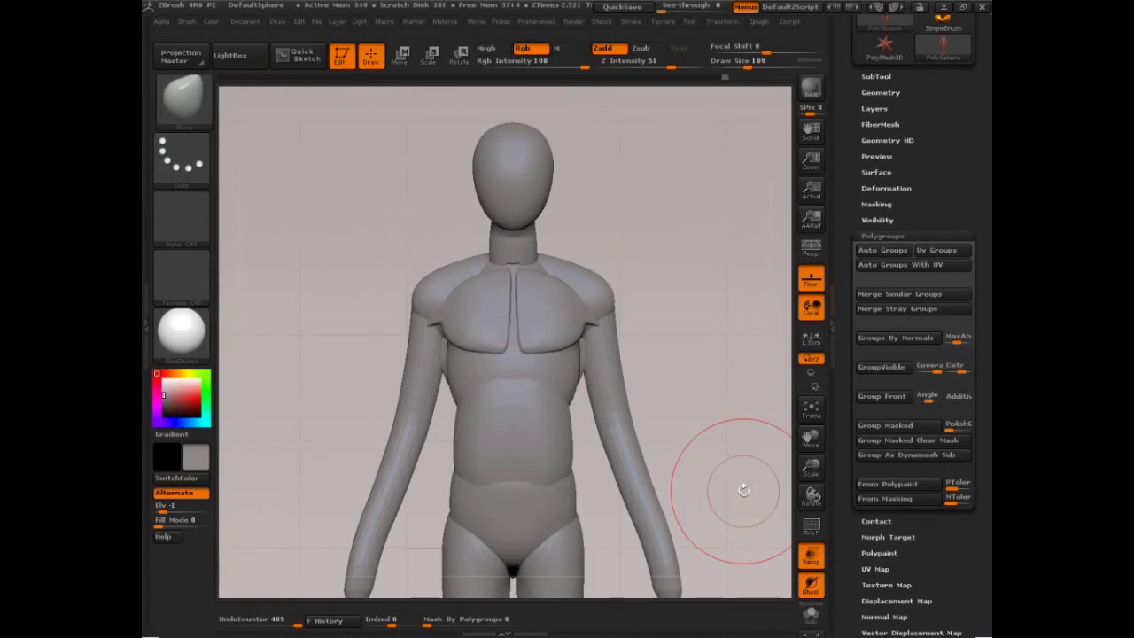
- Isolate the paired upper-back muscle polygroup with the wireframe hidden and restore full visibility
{"action": "key", "text": "ctrl+shift"}
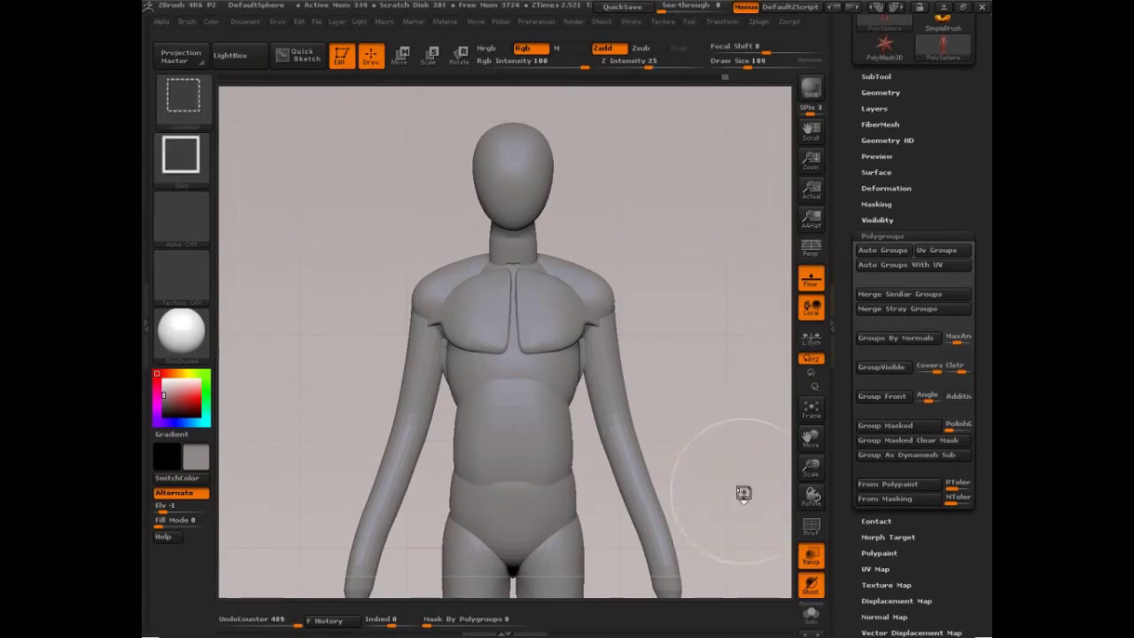
{"action": "left_click", "coordinate": [596, 289], "text": "ctrl+shift"}
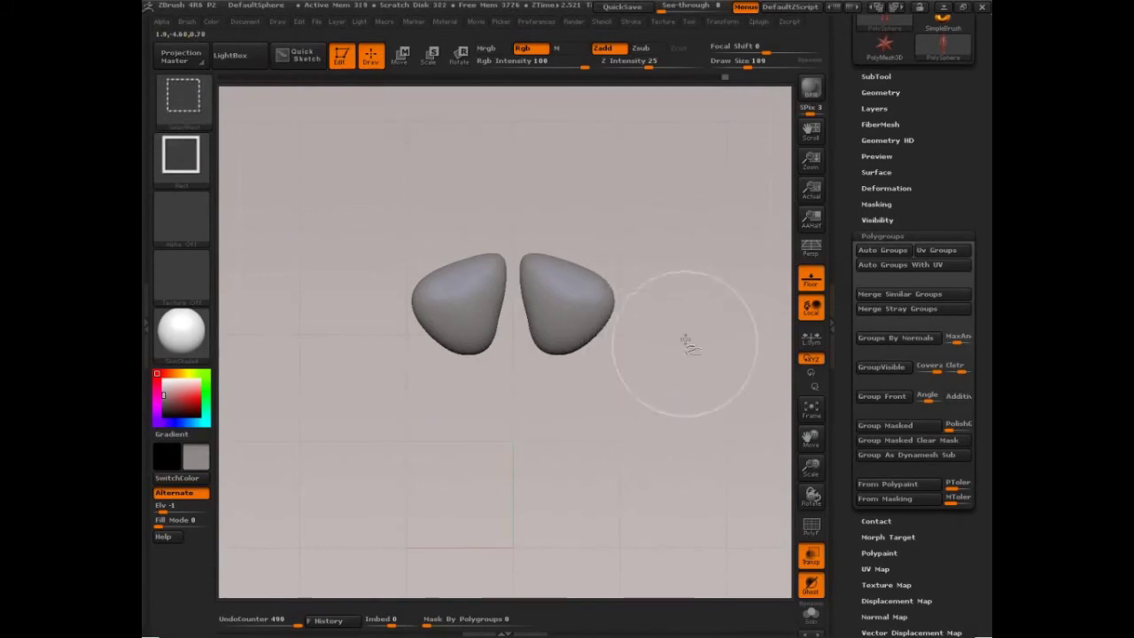
{"action": "left_click_drag", "start_coordinate": [684, 317], "coordinate": [711, 390], "text": "ctrl+shift"}
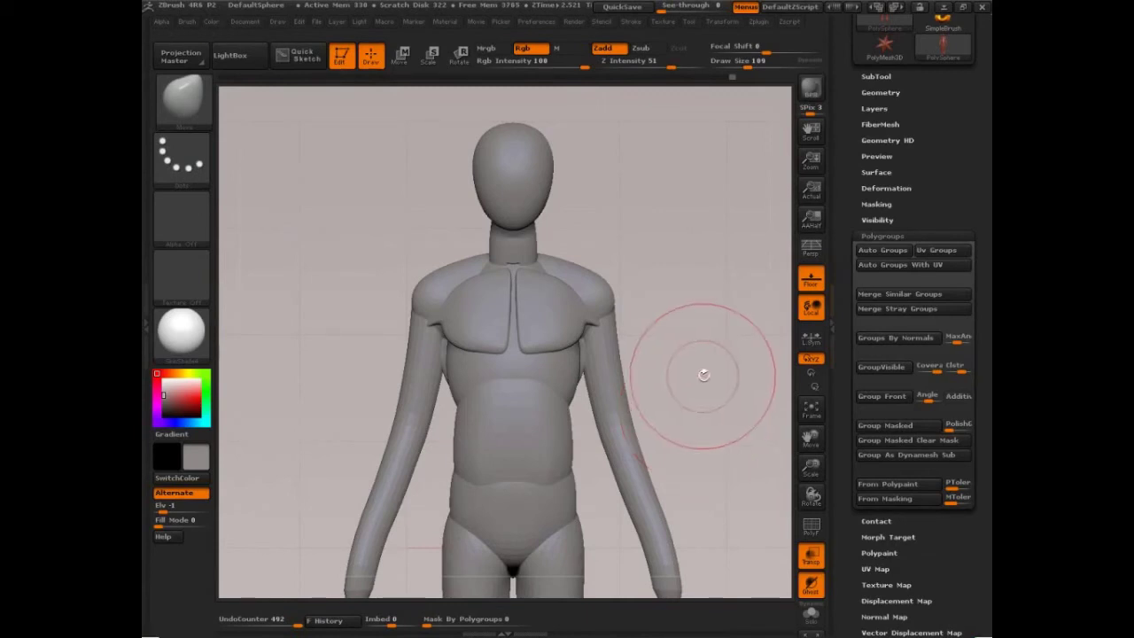
- Frame the whole figure from the front, collapse its Size settings and open the DynaMesh settings
{"action": "left_click_drag", "start_coordinate": [732, 395], "coordinate": [754, 404]}
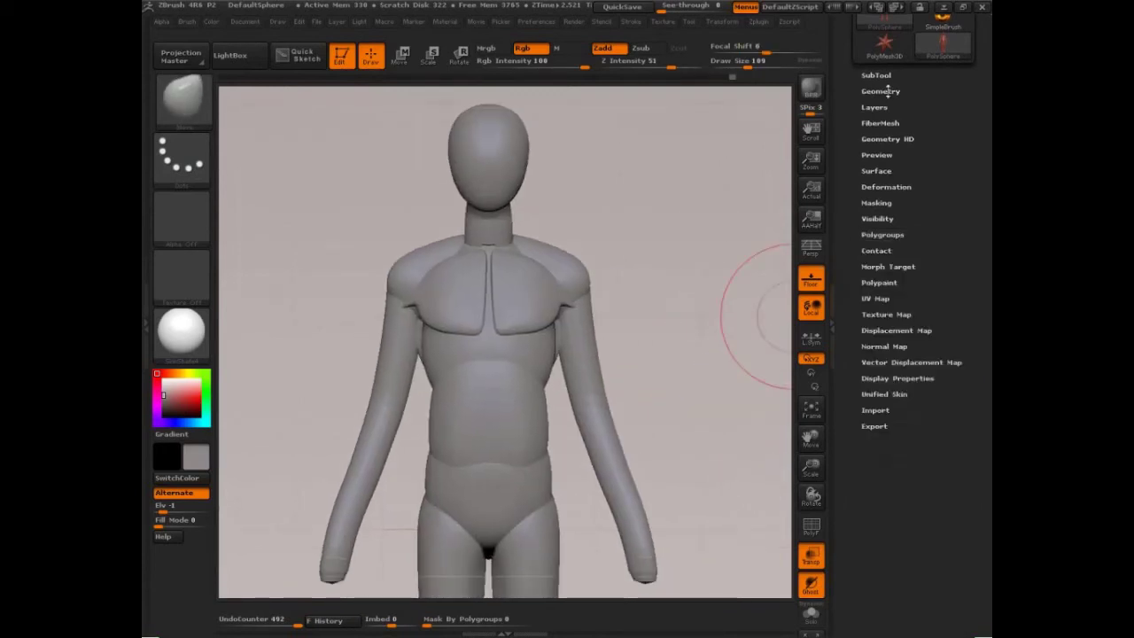
{"action": "left_click_drag", "start_coordinate": [702, 395], "coordinate": [669, 335], "text": "alt"}
{"action": "left_click_drag", "start_coordinate": [699, 452], "coordinate": [684, 429], "text": "alt"}
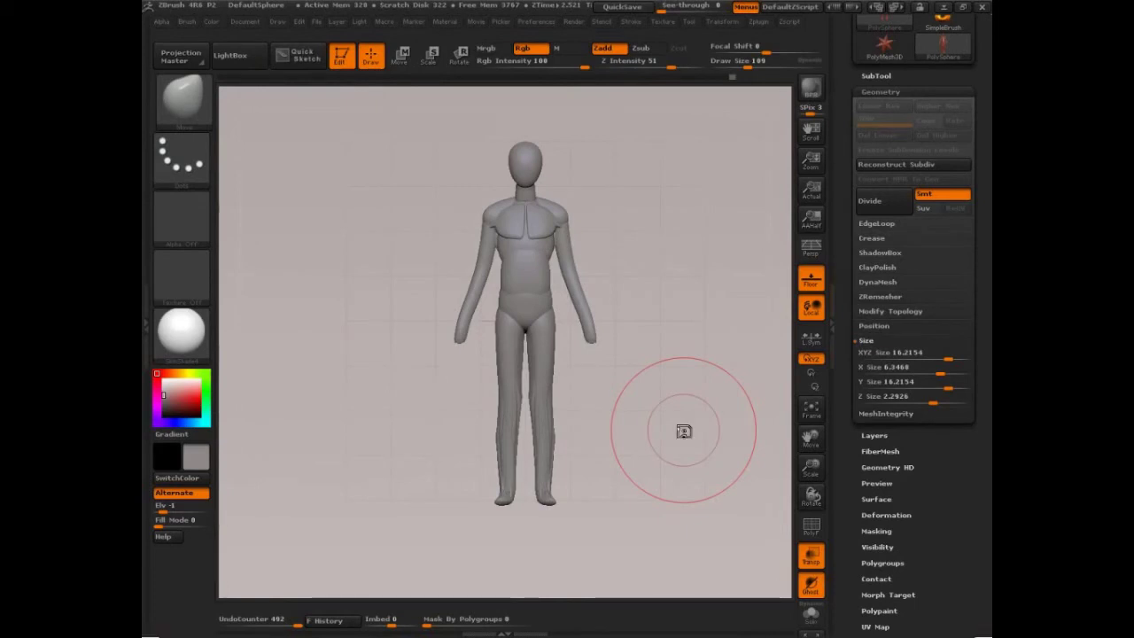
{"action": "left_click", "coordinate": [871, 342]}
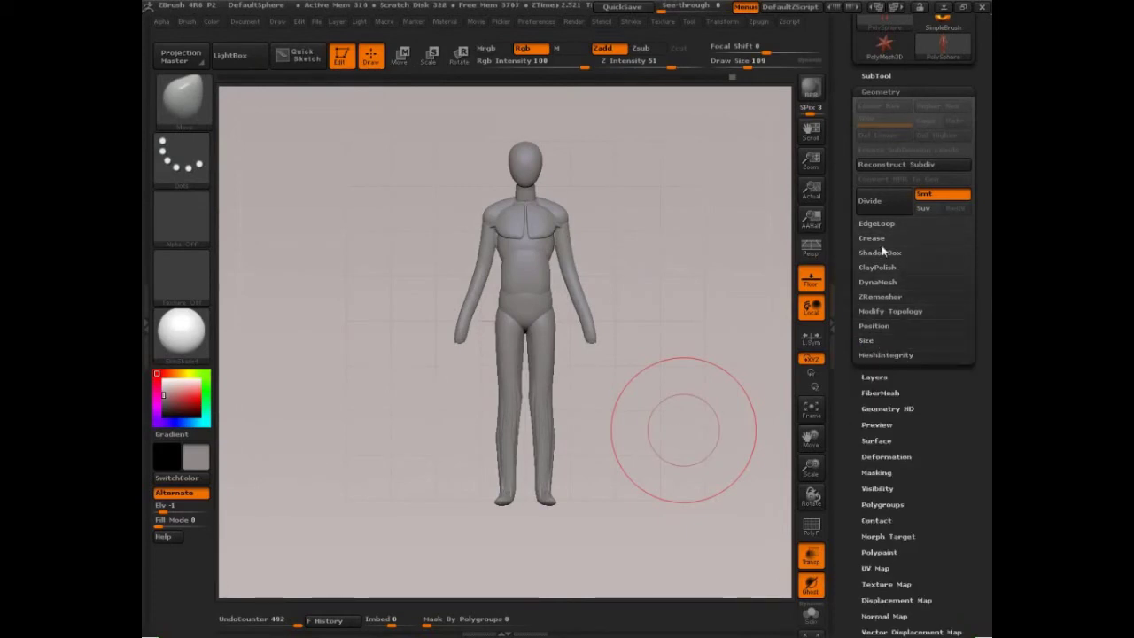
{"action": "left_click", "coordinate": [882, 284]}
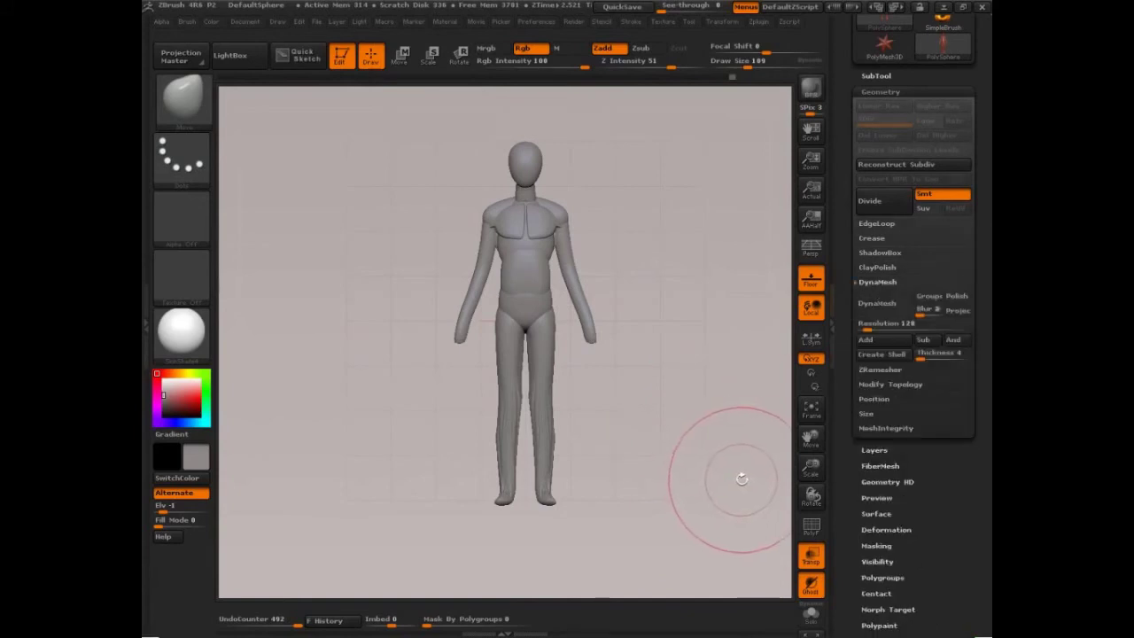
- Check the torso's polygroups, turn on Project, and remesh the figure with DynaMesh at resolution 64
{"action": "left_click_drag", "start_coordinate": [703, 500], "coordinate": [683, 484]}
{"action": "left_click_drag", "start_coordinate": [683, 485], "coordinate": [738, 514], "text": "alt"}
{"action": "key", "text": "shift+f"}
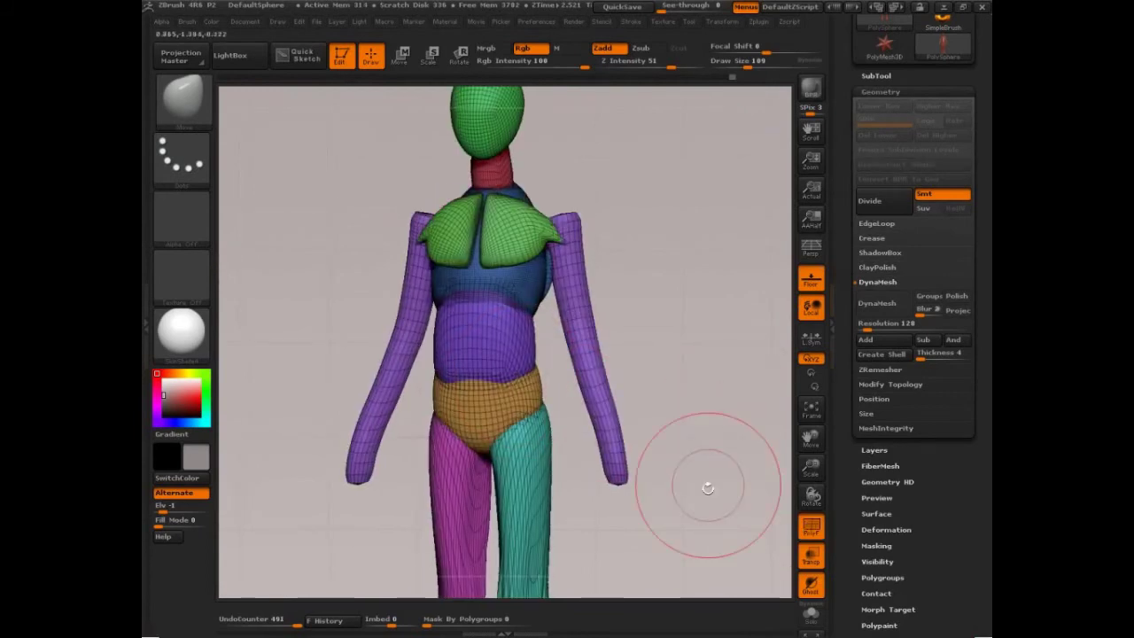
{"action": "left_click", "coordinate": [810, 528]}
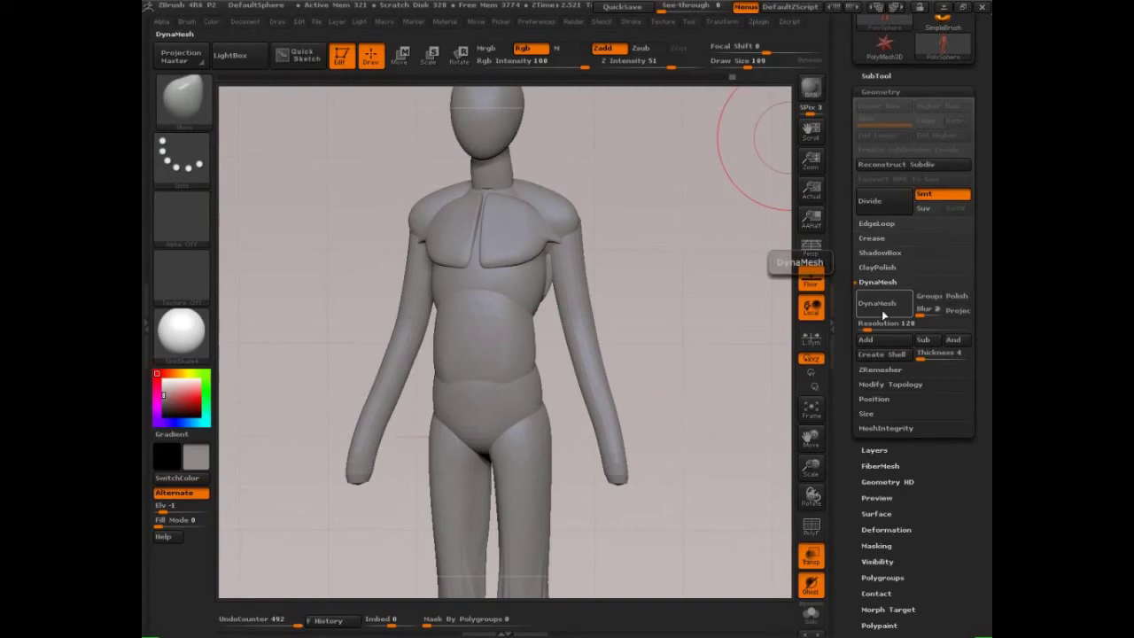
{"action": "left_click", "coordinate": [958, 311]}
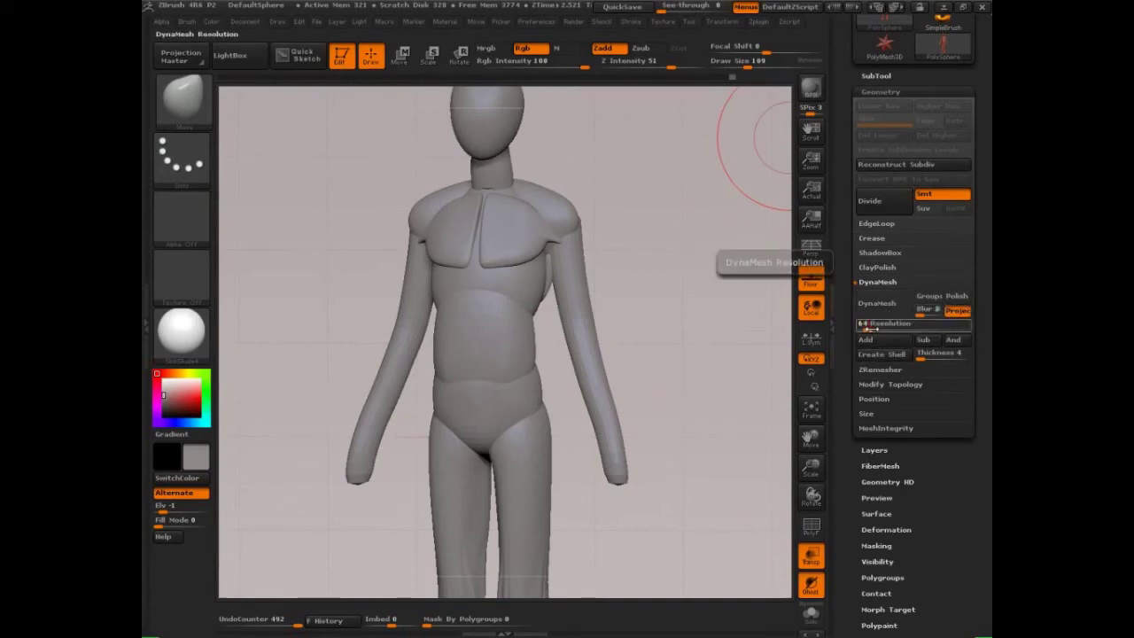
{"action": "left_click", "coordinate": [881, 301]}
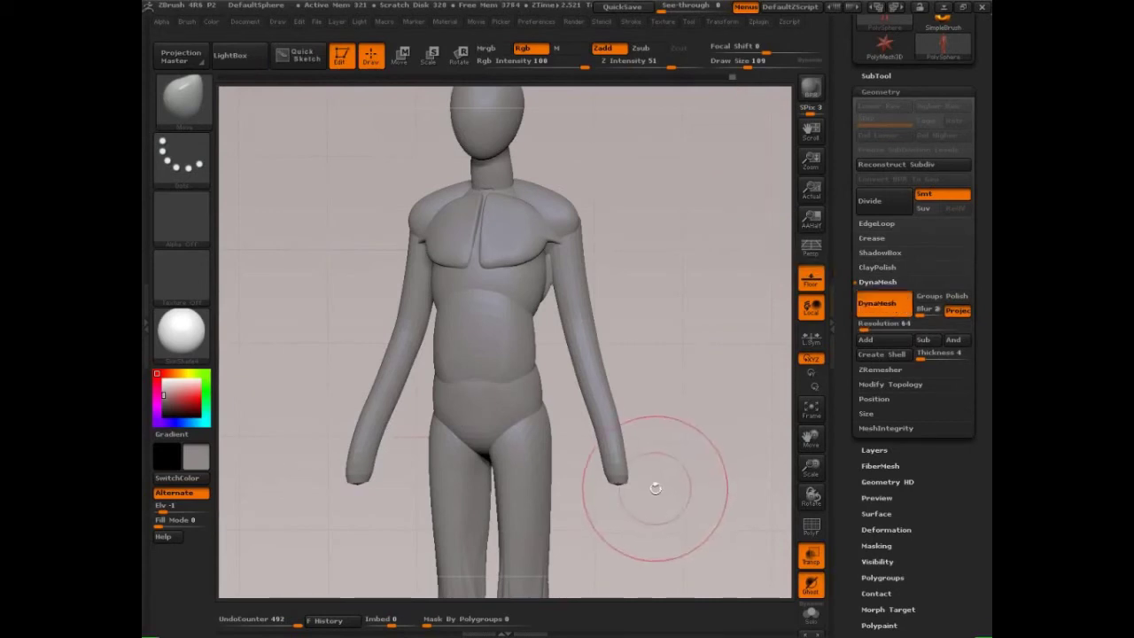
- Show the PolyFrame, inspect the chest and shoulder mesh, and remesh the figure with DynaMesh at resolution 32
{"action": "left_click", "coordinate": [811, 527]}
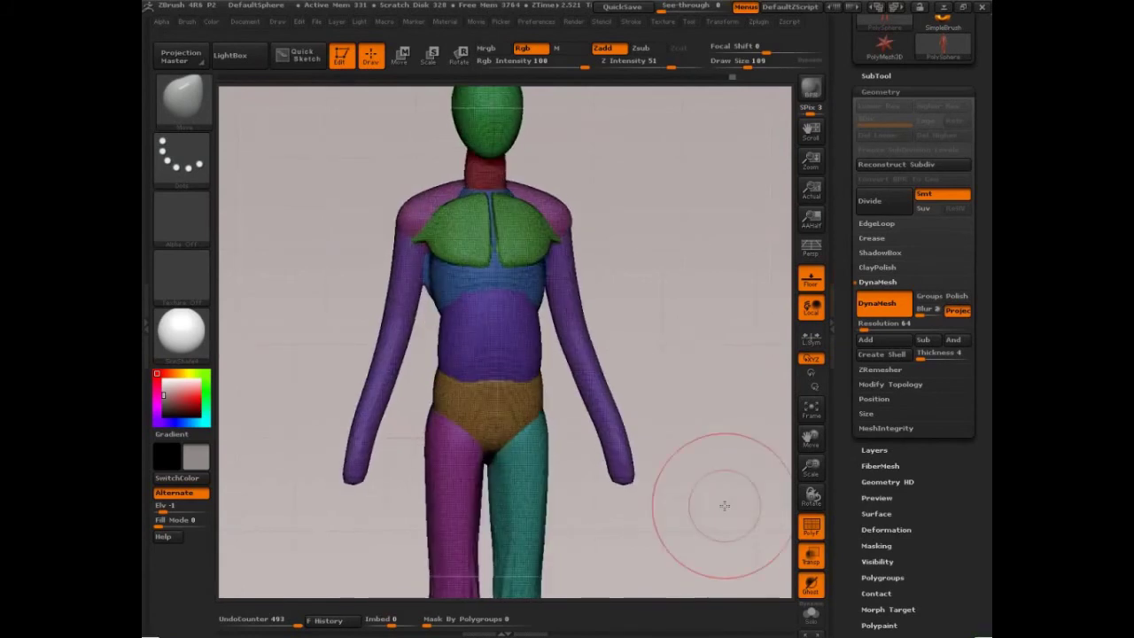
{"action": "left_click_drag", "start_coordinate": [725, 506], "coordinate": [731, 504]}
{"action": "mouse_move", "coordinate": [661, 324]}
{"action": "left_mouse_down"}
{"action": "mouse_move", "coordinate": [739, 376]}
{"action": "mouse_move", "coordinate": [790, 473]}
{"action": "left_mouse_up"}
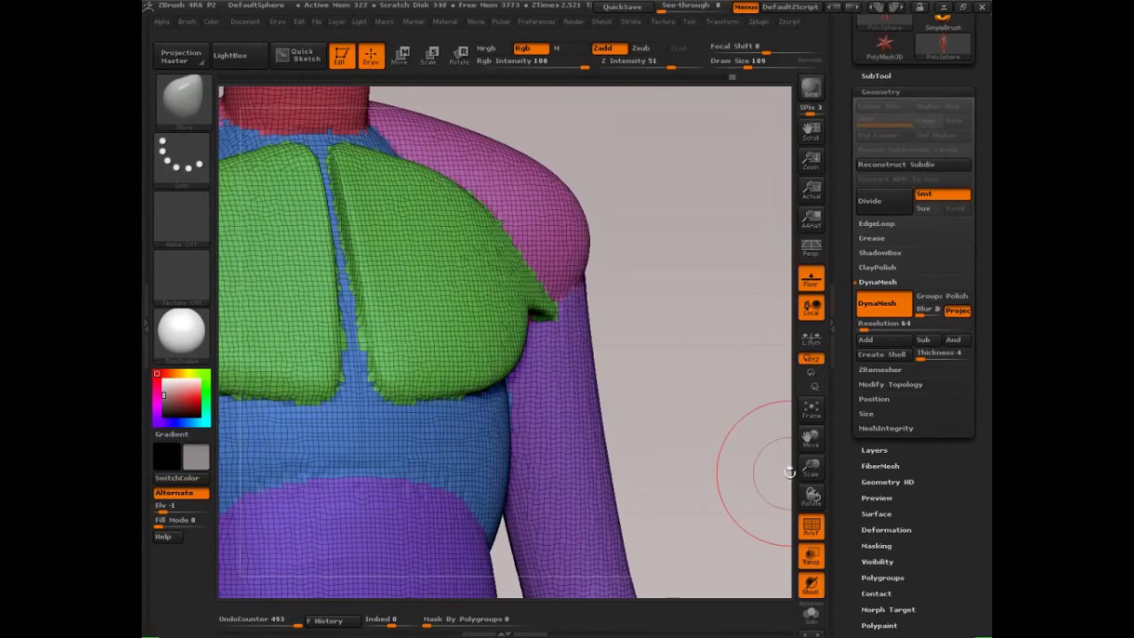
{"action": "left_click_drag", "start_coordinate": [866, 329], "coordinate": [868, 331]}
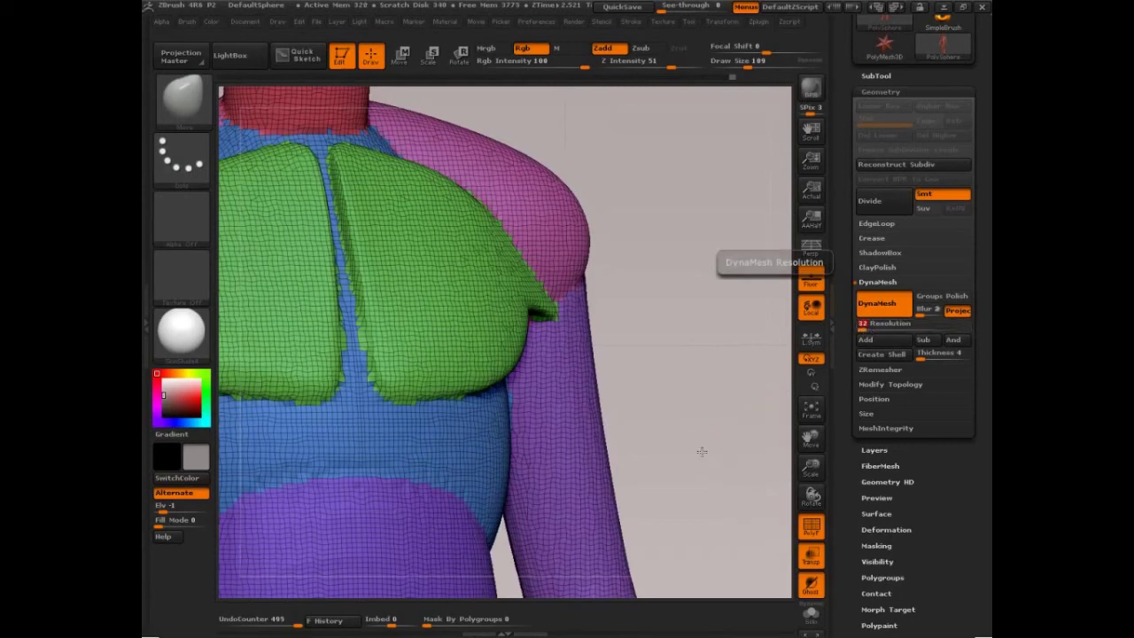
{"action": "left_click_drag", "start_coordinate": [701, 451], "coordinate": [697, 451], "text": "ctrl"}
{"action": "key", "text": "ctrl"}
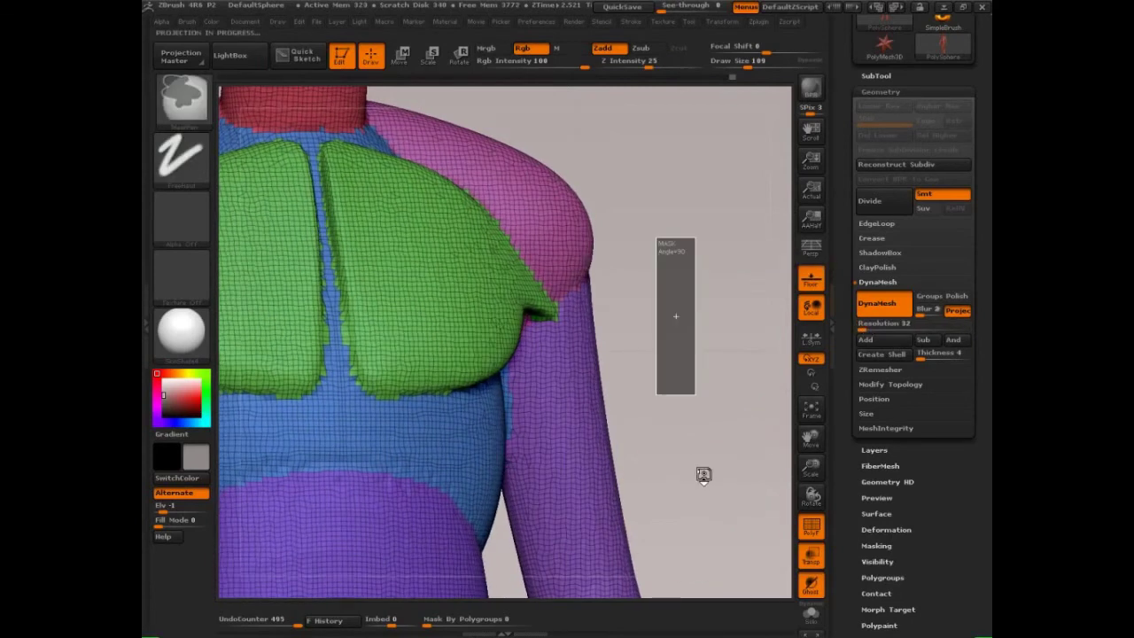
{"action": "left_click_drag", "start_coordinate": [705, 475], "coordinate": [706, 475], "text": "ctrl"}
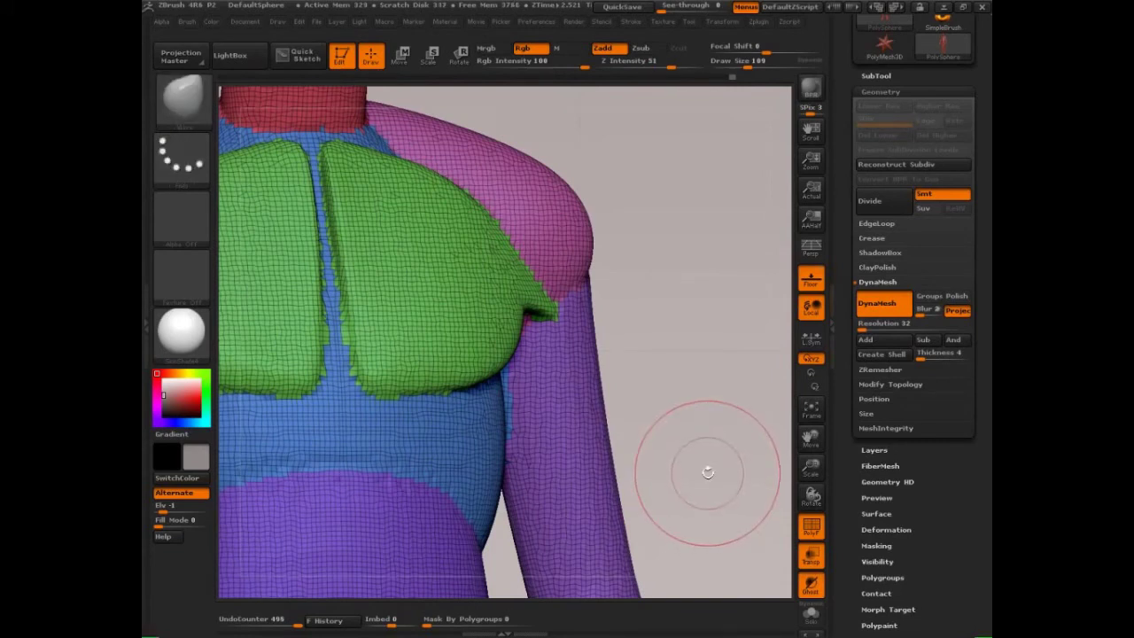
- Hide the PolyFrame, nudge the shoulder surface with the Move brush, and update the DynaMesh at resolution 32
{"action": "left_click", "coordinate": [807, 529]}
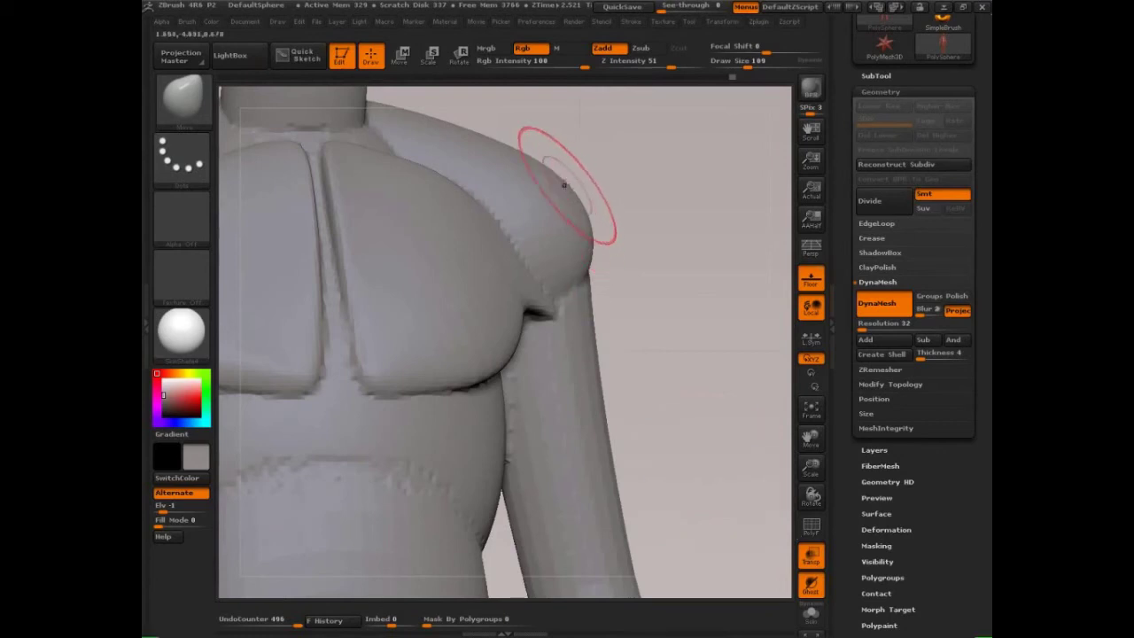
{"action": "left_click_drag", "start_coordinate": [577, 201], "coordinate": [572, 213]}
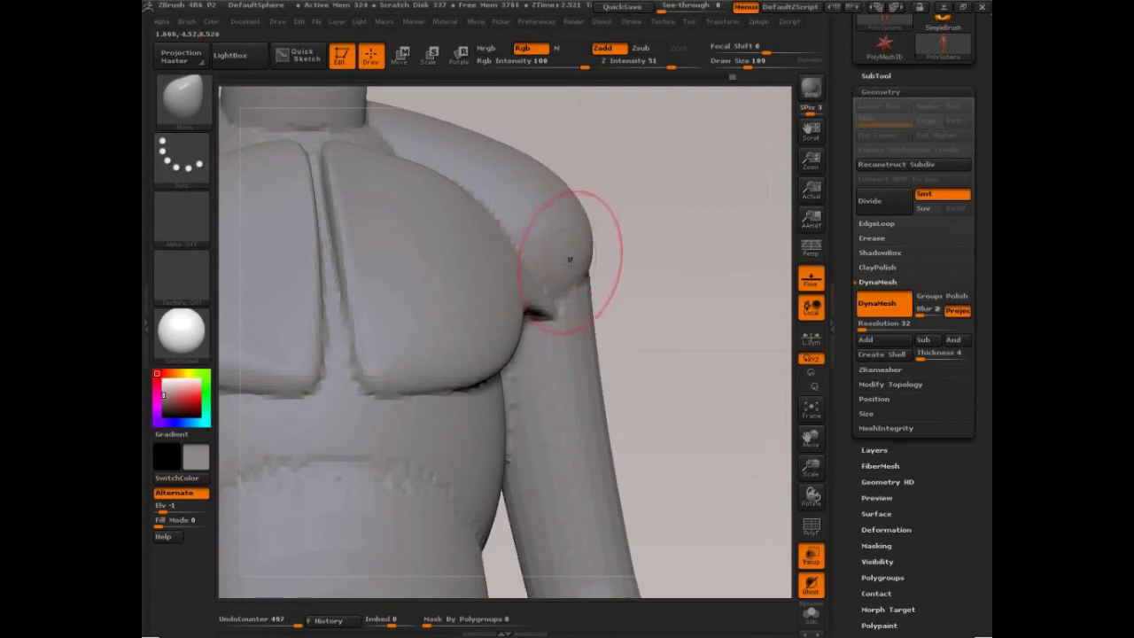
{"action": "left_click_drag", "start_coordinate": [574, 207], "coordinate": [569, 220]}
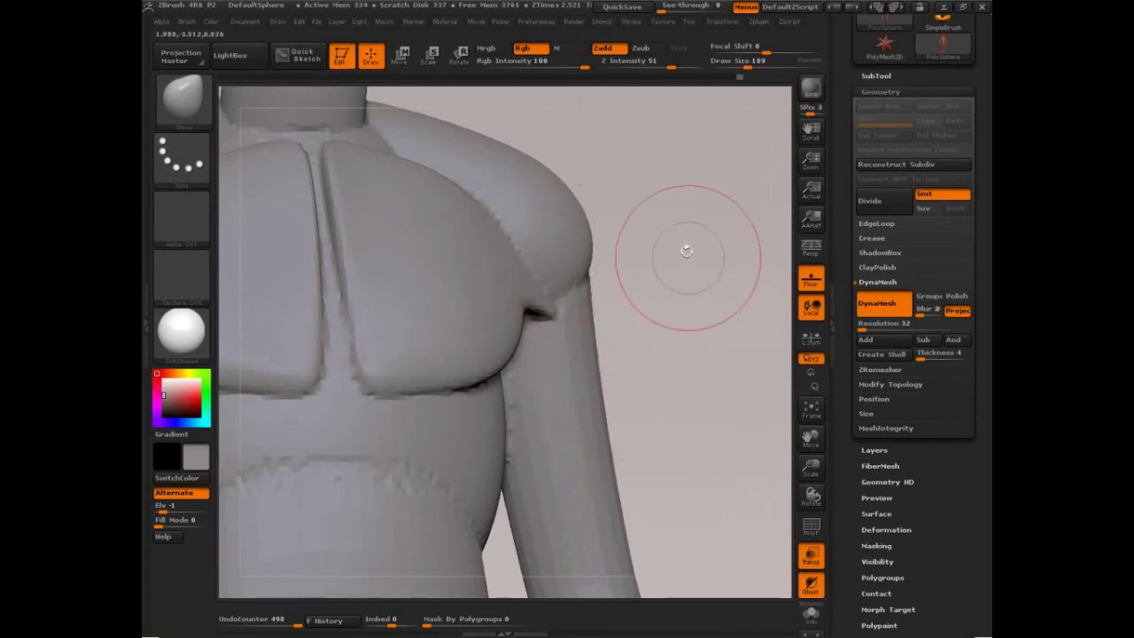
{"action": "left_click_drag", "start_coordinate": [670, 192], "coordinate": [702, 292], "text": "ctrl"}
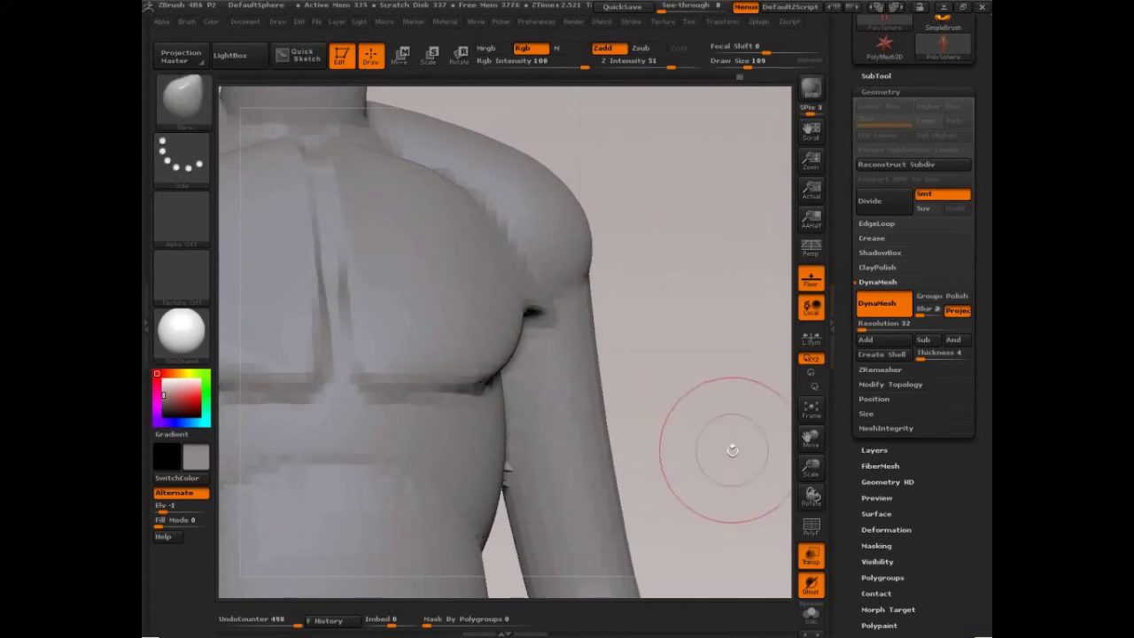
- Examine the remeshed chest, armpit and inner arm with the polygroup wireframe both shown and hidden
{"action": "left_click", "coordinate": [812, 526]}
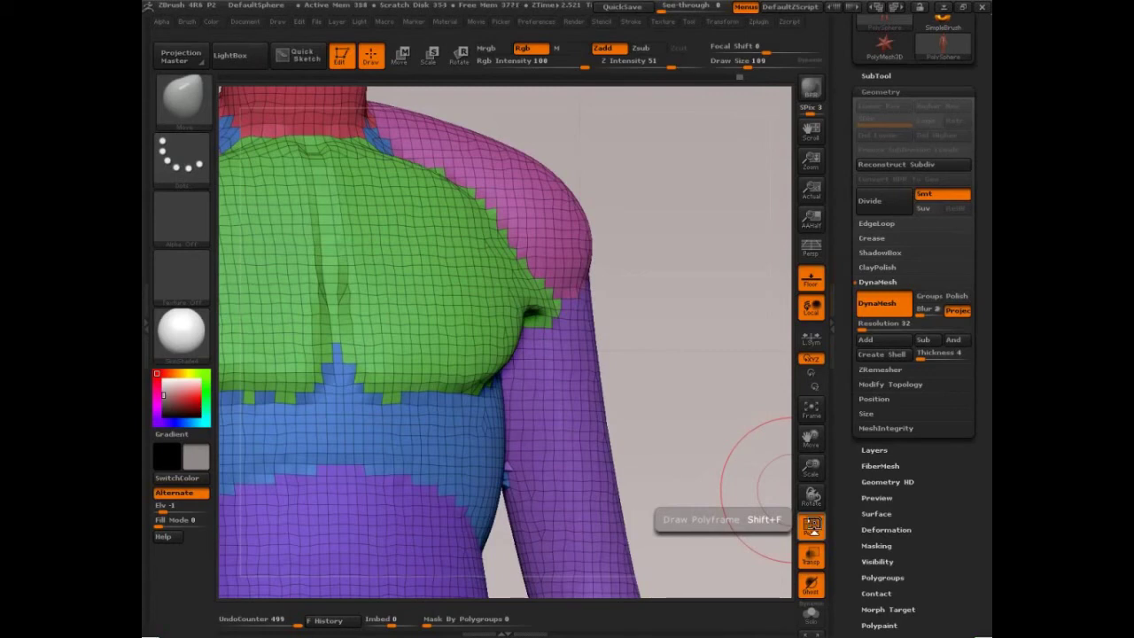
{"action": "left_click_drag", "start_coordinate": [681, 396], "coordinate": [702, 431]}
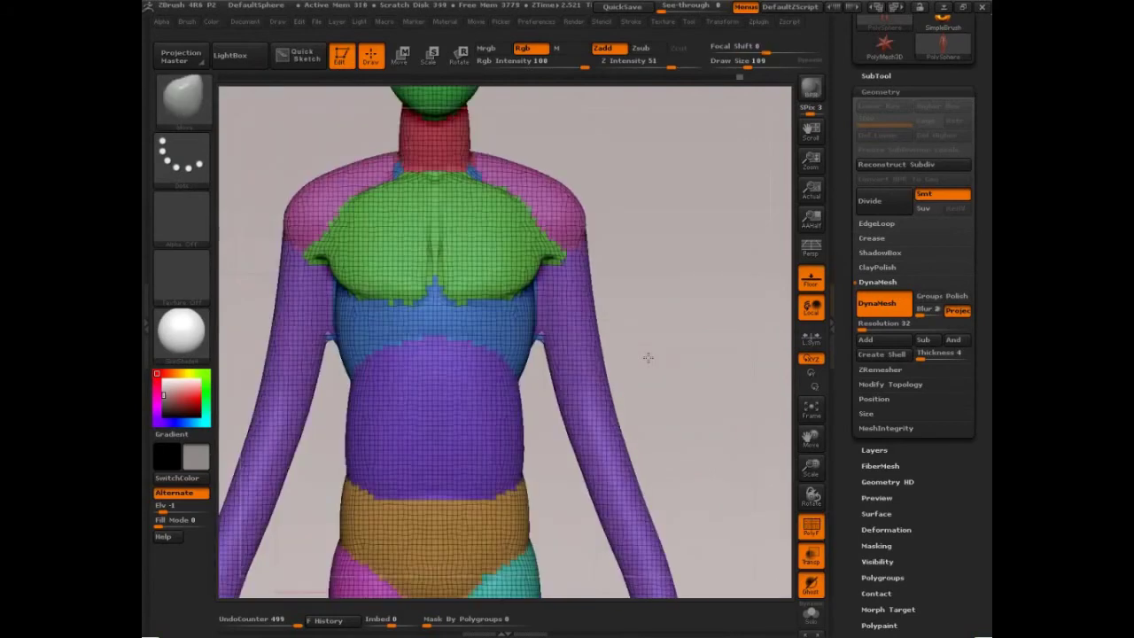
{"action": "left_click_drag", "start_coordinate": [686, 399], "coordinate": [678, 388]}
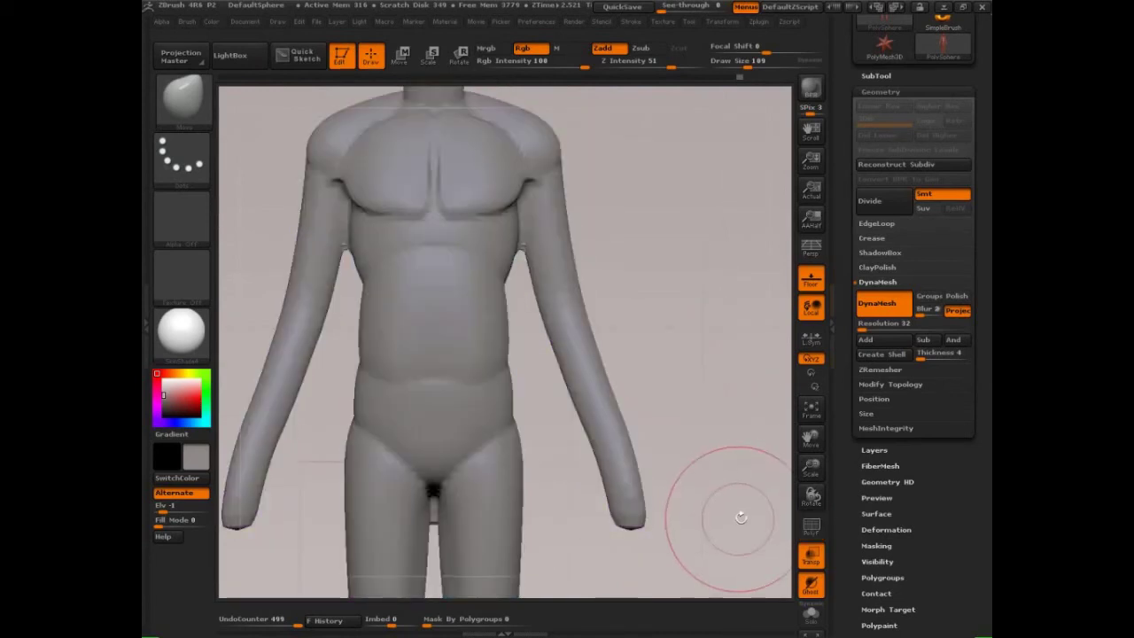
{"action": "left_click_drag", "start_coordinate": [741, 518], "coordinate": [723, 453], "text": "alt"}
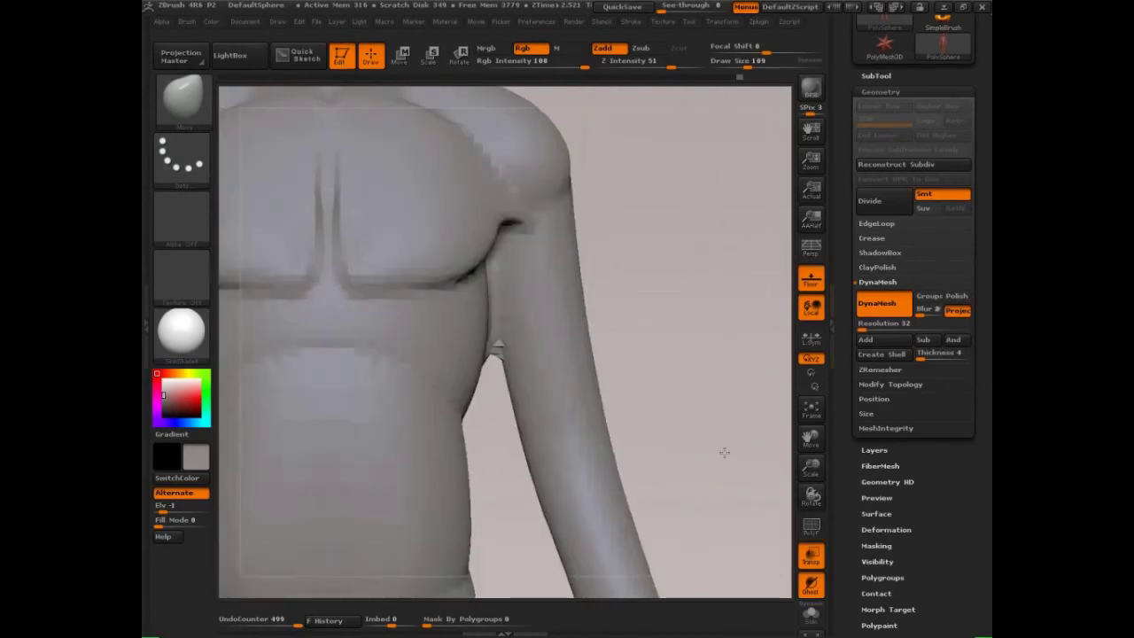
{"action": "left_click", "coordinate": [813, 534]}
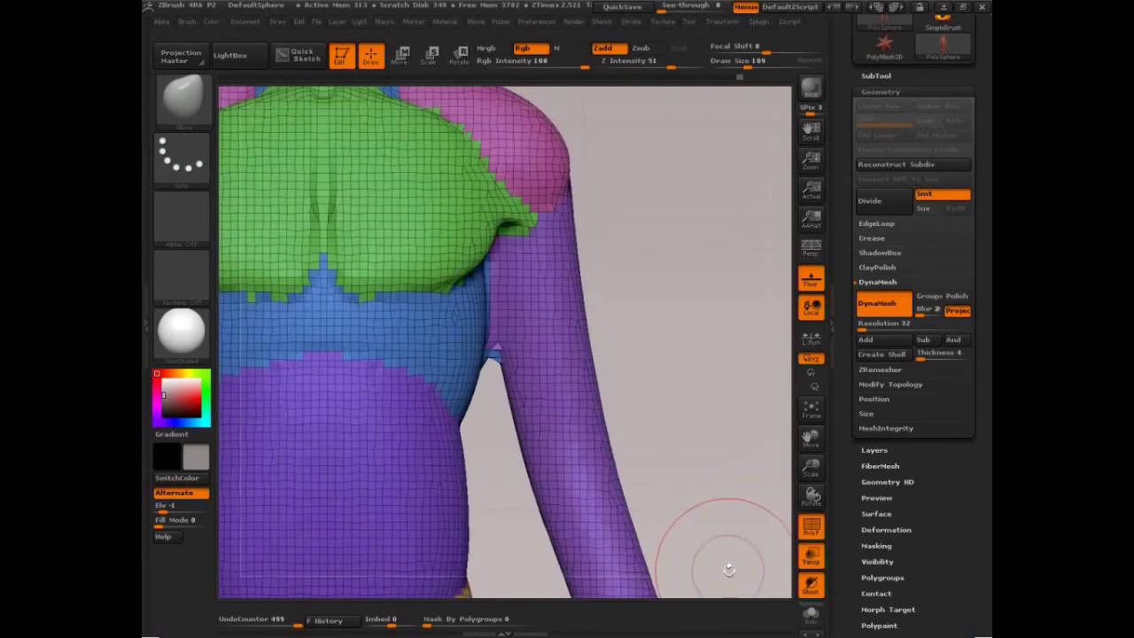
{"action": "key", "text": "ctrl+shift"}
{"action": "mouse_move", "coordinate": [485, 362]}
{"action": "left_mouse_down", "text": "ctrl+shift"}
{"action": "mouse_move", "coordinate": [488, 261]}
{"action": "mouse_move", "coordinate": [503, 263]}
{"action": "mouse_move", "coordinate": [502, 364]}
{"action": "mouse_move", "coordinate": [527, 496]}
{"action": "left_mouse_up", "text": "ctrl+shift"}
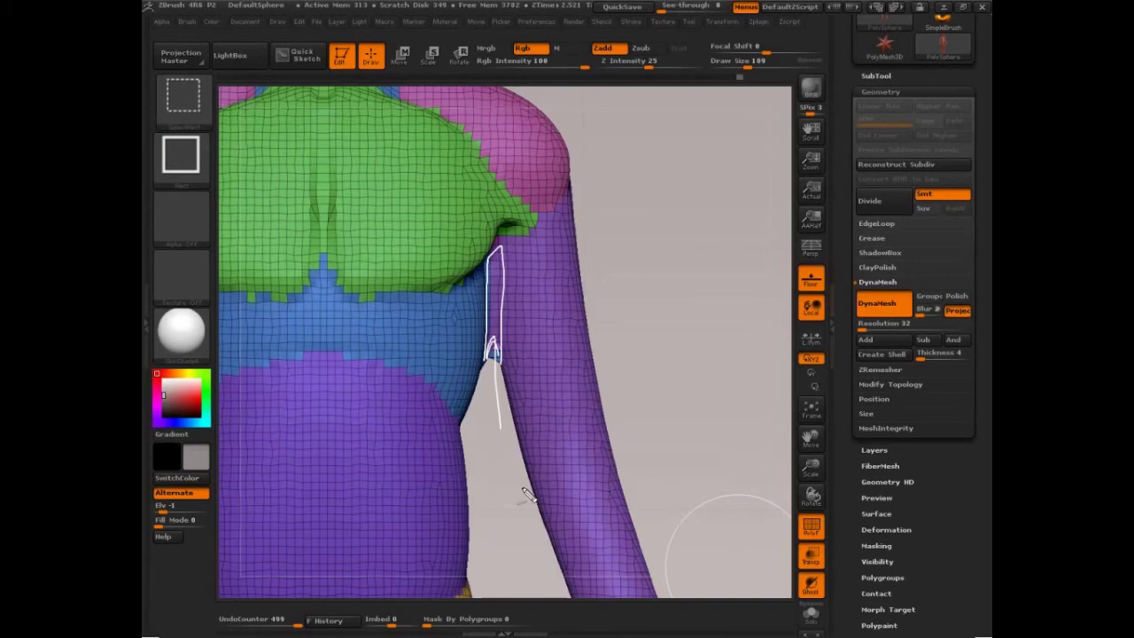
{"action": "key", "text": "Escape"}
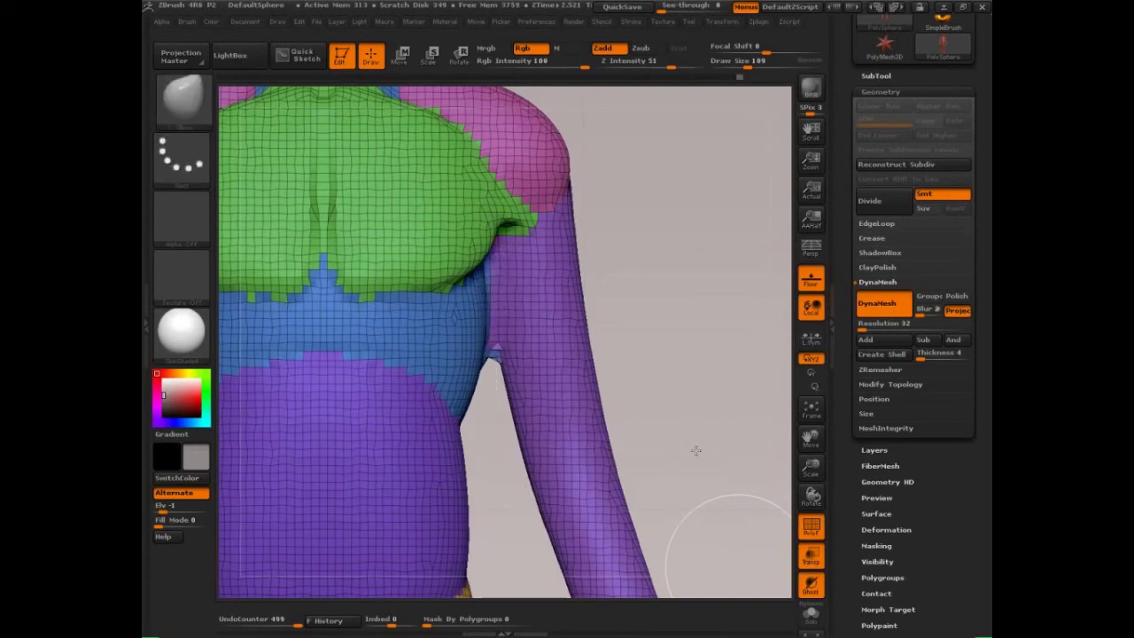
{"action": "mouse_move", "coordinate": [695, 450]}
{"action": "left_mouse_down", "text": "ctrl"}
{"action": "mouse_move", "coordinate": [628, 360]}
{"action": "mouse_move", "coordinate": [667, 481]}
{"action": "mouse_move", "coordinate": [665, 458]}
{"action": "mouse_move", "coordinate": [750, 544]}
{"action": "mouse_move", "coordinate": [732, 498]}
{"action": "mouse_move", "coordinate": [703, 504]}
{"action": "left_mouse_up", "text": "ctrl"}
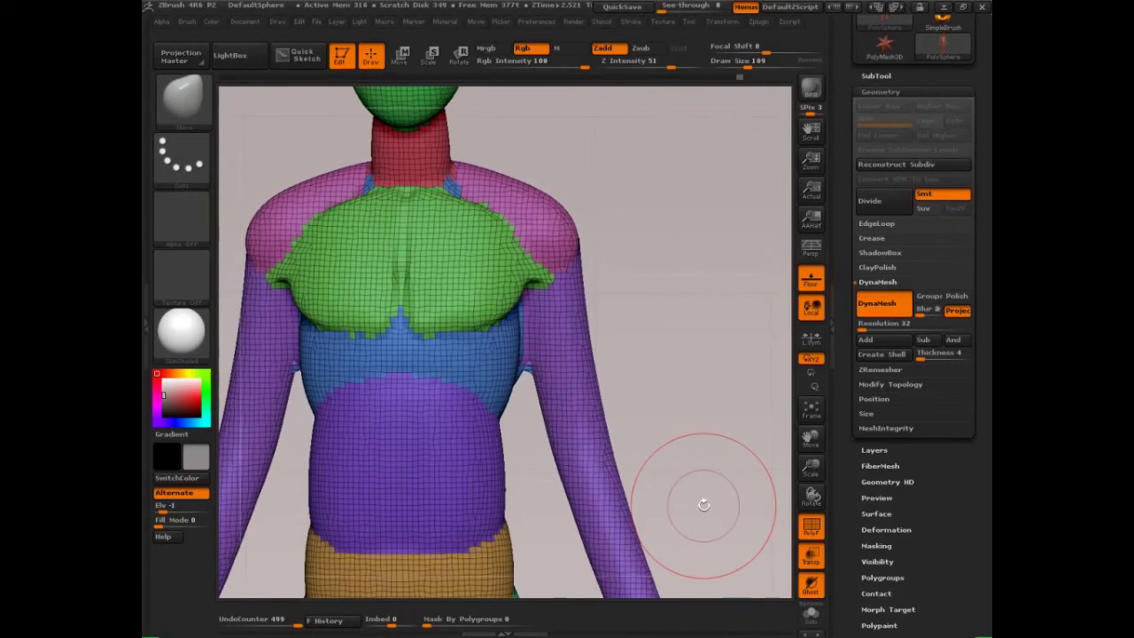
- Undo back to the figure before DynaMesh, and remesh it with Project on at resolution 32
{"action": "key", "text": "ctrl+shift"}
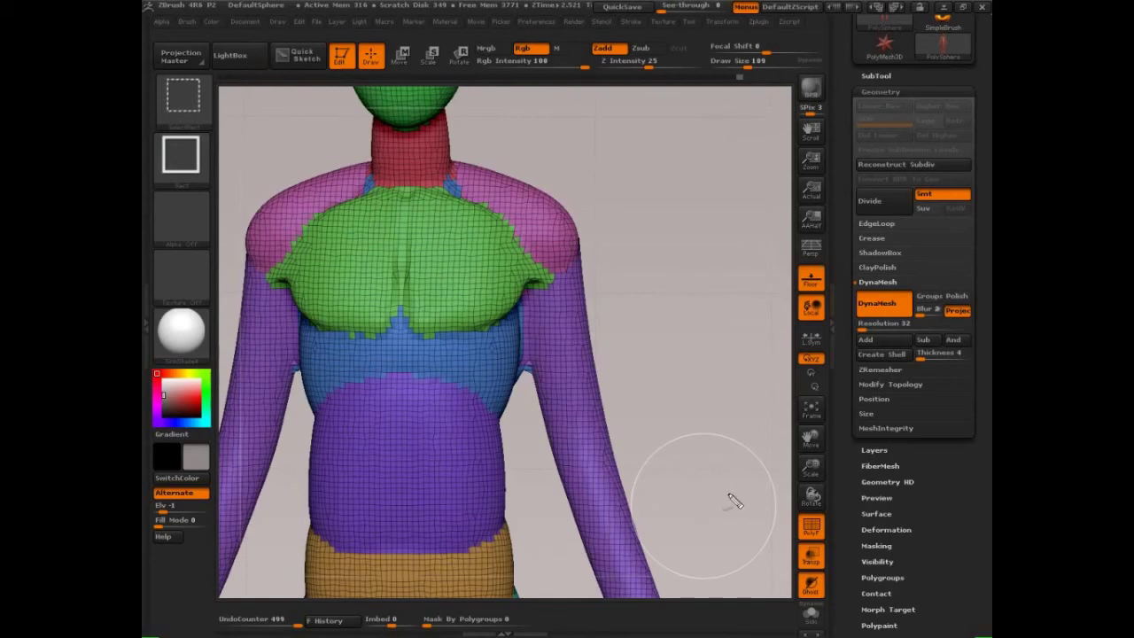
{"action": "key", "text": "ctrl+shift"}
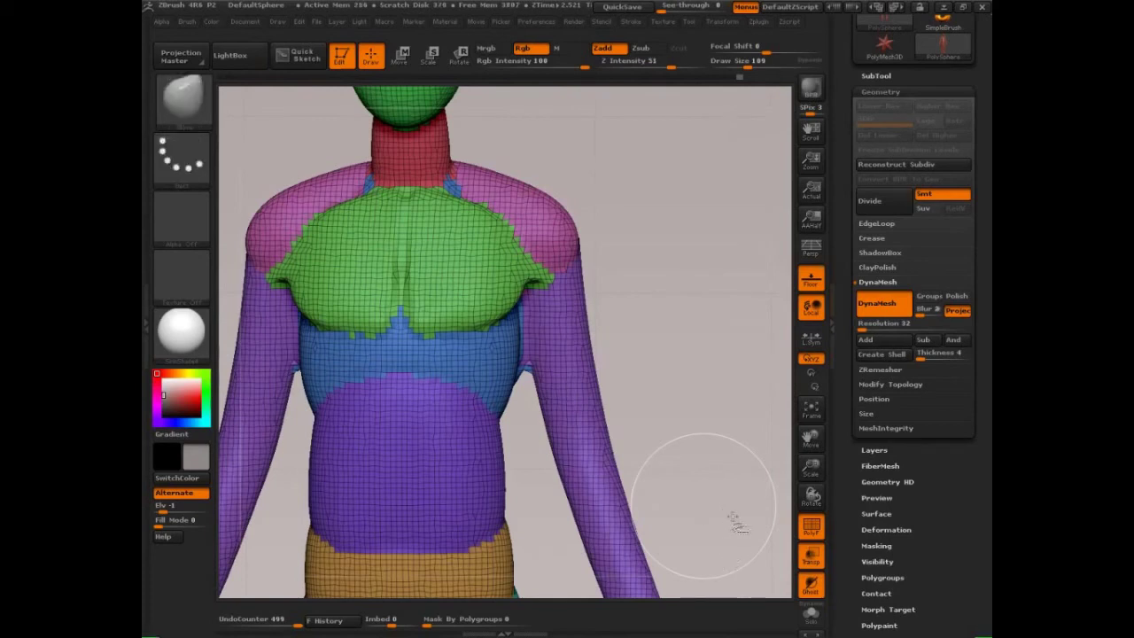
{"action": "left_click_drag", "start_coordinate": [732, 522], "coordinate": [736, 514]}
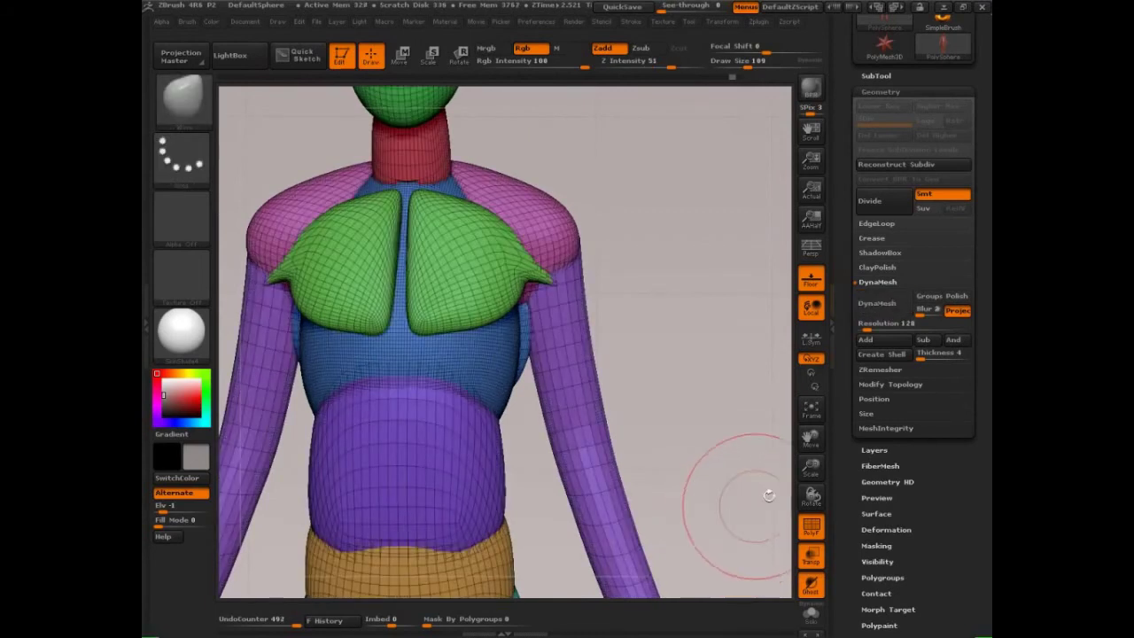
{"action": "left_click", "coordinate": [871, 328]}
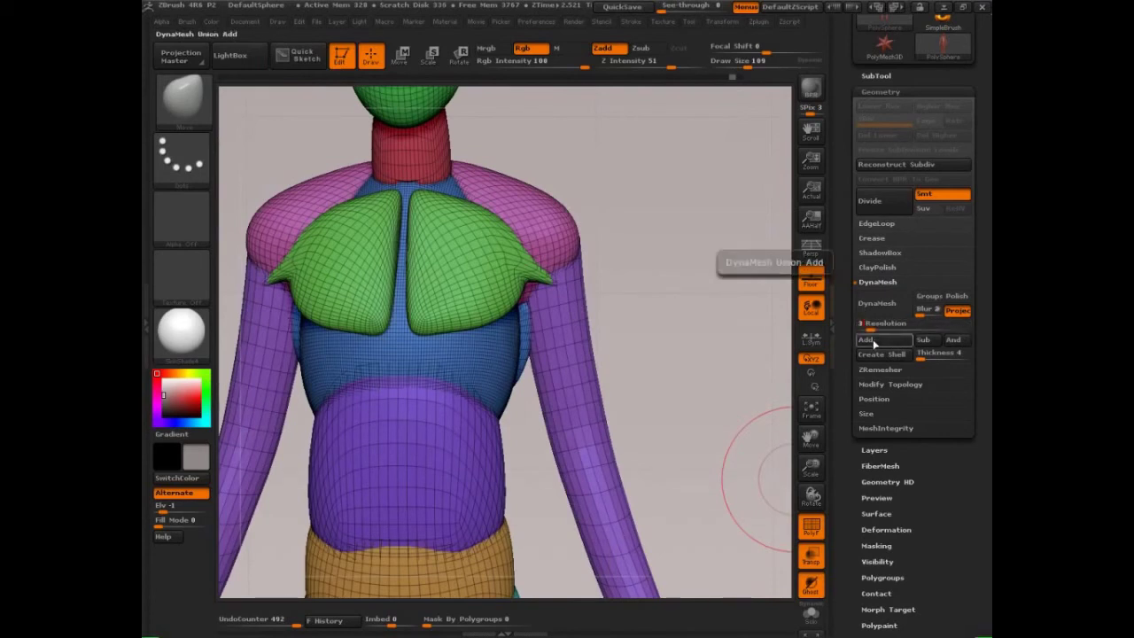
{"action": "left_click", "coordinate": [881, 310]}
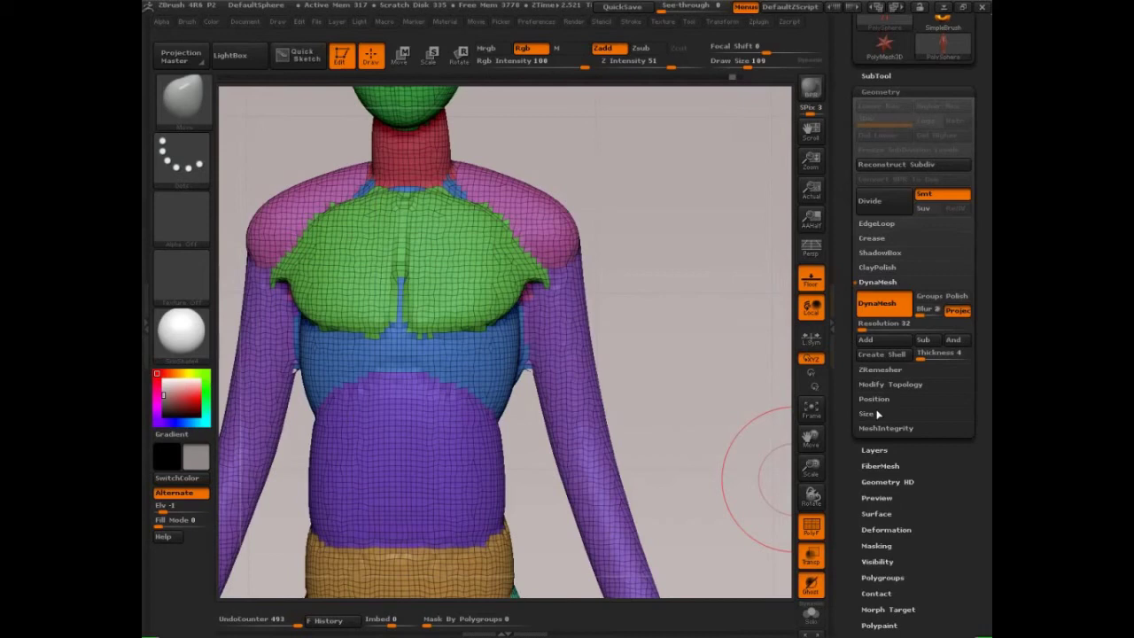
{"action": "key", "text": "ctrl+shift"}
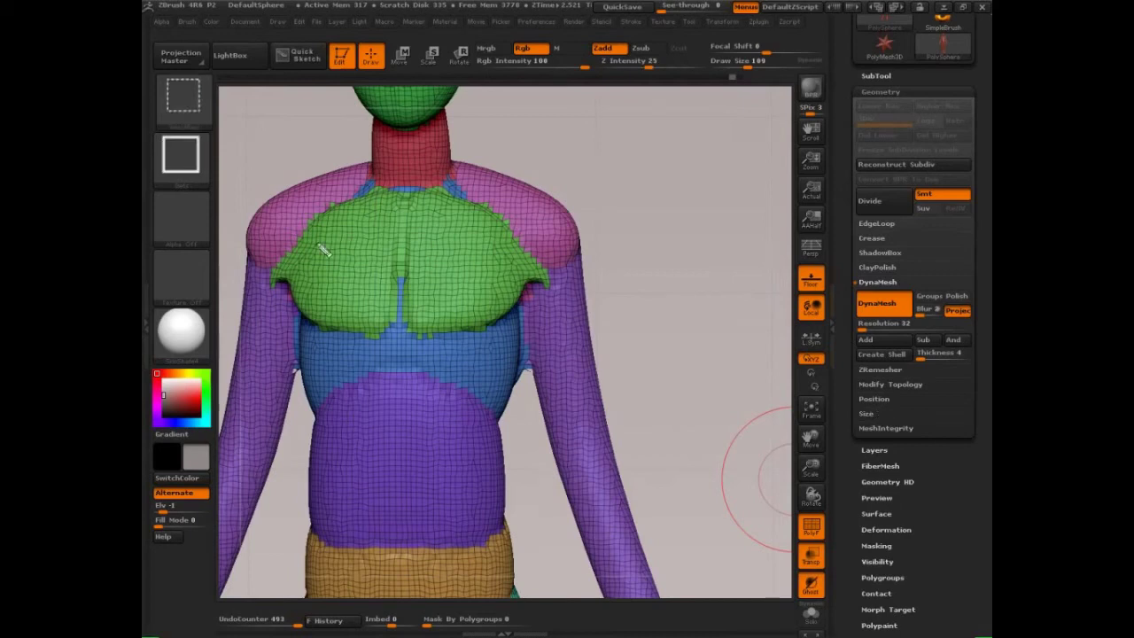
{"action": "mouse_move", "coordinate": [277, 170]}
{"action": "left_mouse_down", "text": "ctrl+shift"}
{"action": "mouse_move", "coordinate": [279, 377]}
{"action": "mouse_move", "coordinate": [503, 162]}
{"action": "mouse_move", "coordinate": [488, 250]}
{"action": "left_mouse_up", "text": "ctrl+shift"}
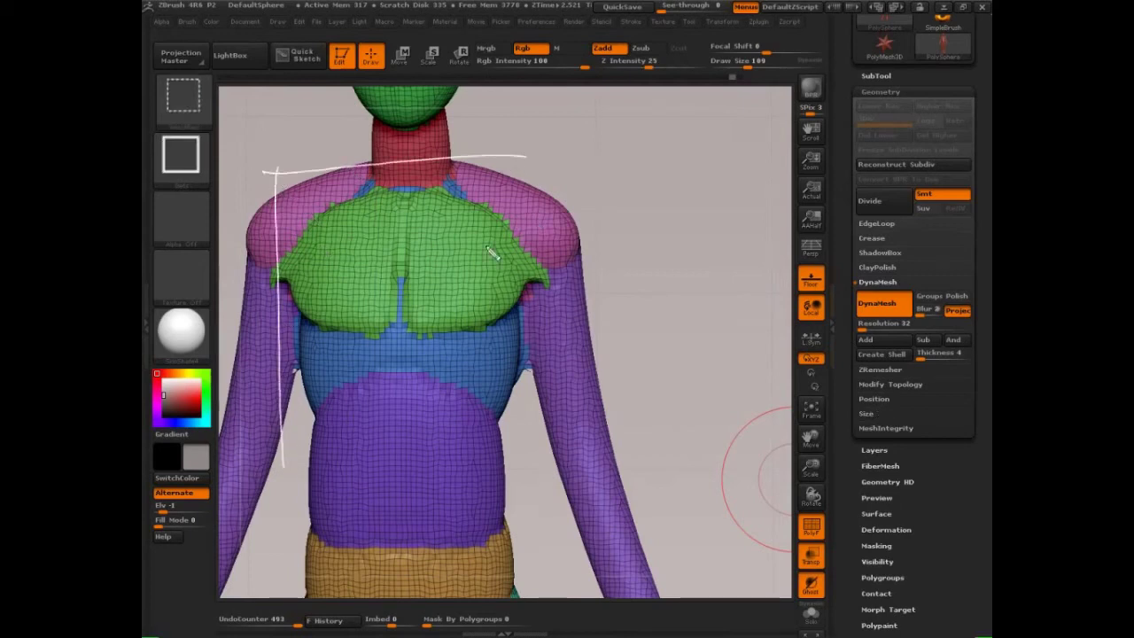
{"action": "mouse_move", "coordinate": [364, 273]}
{"action": "left_mouse_down", "text": "ctrl+shift"}
{"action": "mouse_move", "coordinate": [289, 184]}
{"action": "mouse_move", "coordinate": [523, 160]}
{"action": "mouse_move", "coordinate": [510, 449]}
{"action": "left_mouse_up", "text": "ctrl+shift"}
{"action": "left_click_drag", "start_coordinate": [276, 451], "coordinate": [530, 455]}
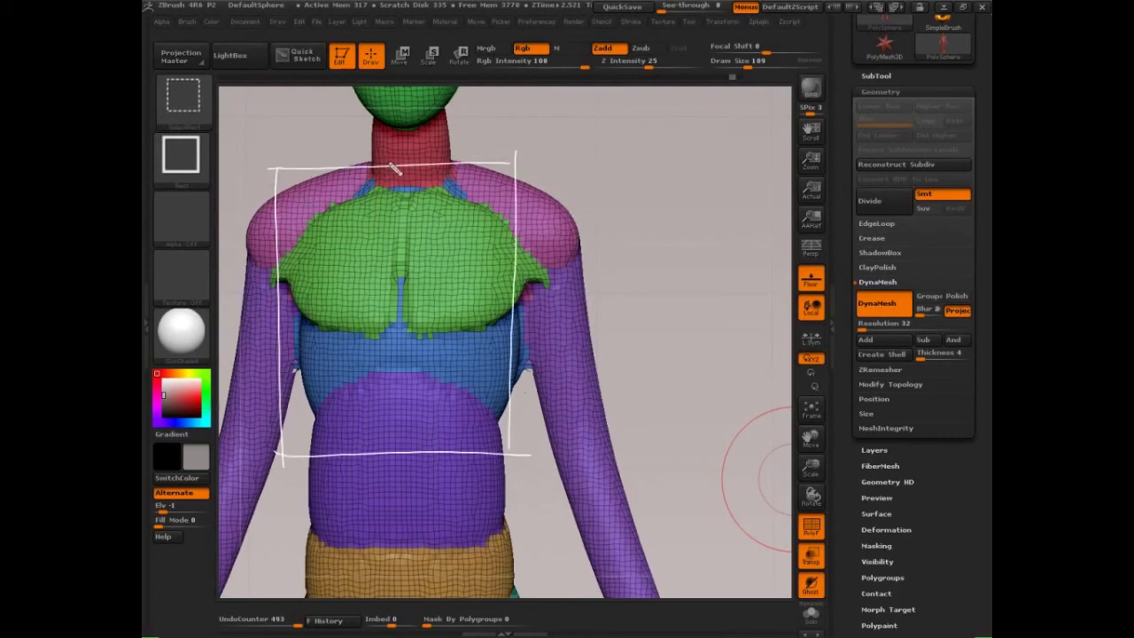
{"action": "left_click_drag", "start_coordinate": [388, 162], "coordinate": [384, 484]}
{"action": "left_click_drag", "start_coordinate": [446, 164], "coordinate": [445, 466]}
{"action": "left_click_drag", "start_coordinate": [321, 165], "coordinate": [319, 459]}
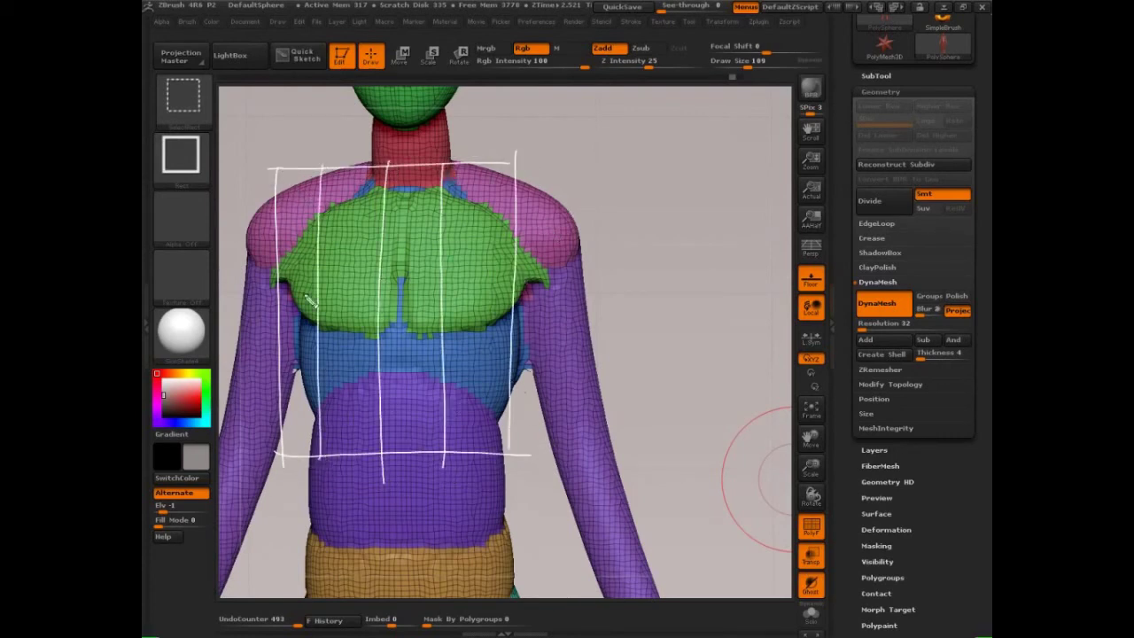
{"action": "left_click_drag", "start_coordinate": [260, 324], "coordinate": [527, 309]}
{"action": "left_click_drag", "start_coordinate": [268, 253], "coordinate": [521, 246]}
{"action": "left_click_drag", "start_coordinate": [270, 399], "coordinate": [527, 384]}
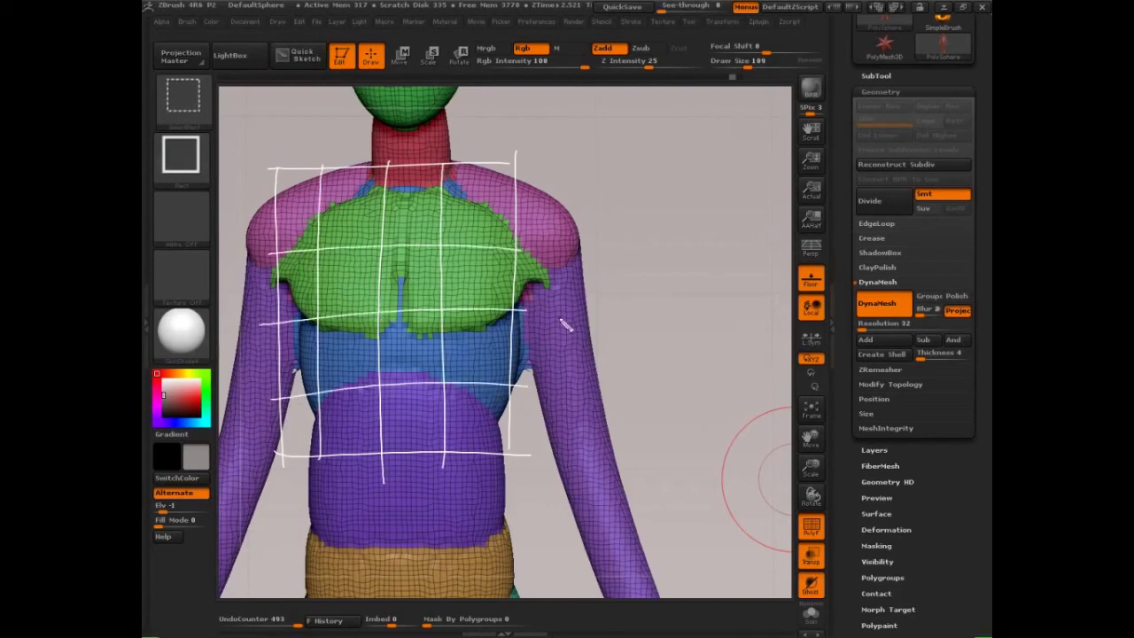
{"action": "mouse_move", "coordinate": [475, 223]}
{"action": "left_mouse_down"}
{"action": "mouse_move", "coordinate": [549, 188]}
{"action": "mouse_move", "coordinate": [567, 202]}
{"action": "left_mouse_up"}
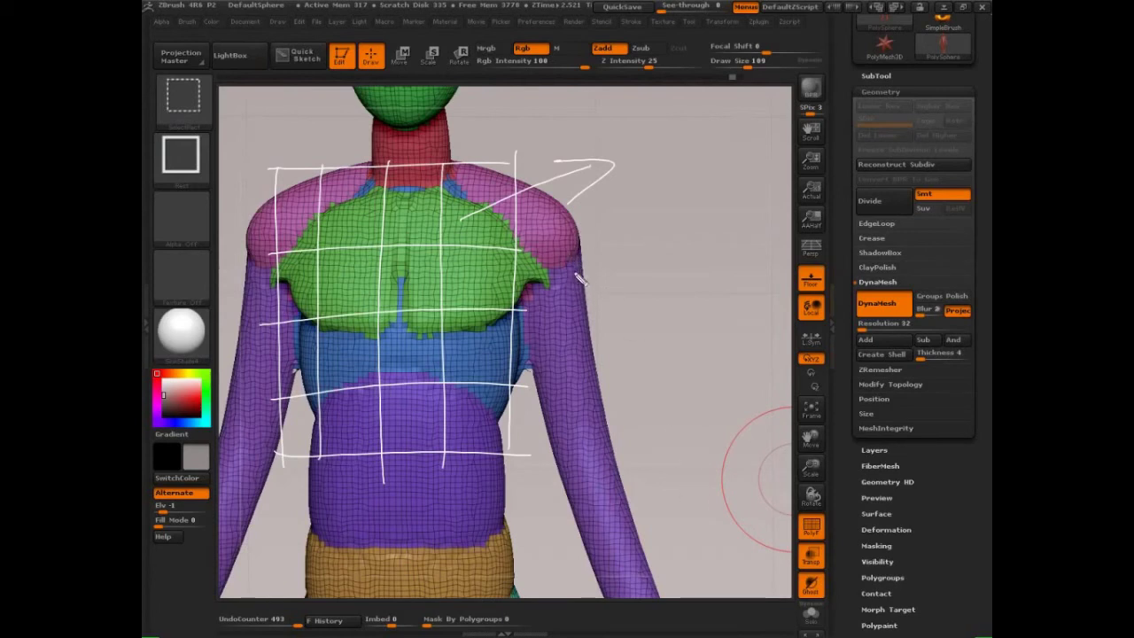
{"action": "left_click_drag", "start_coordinate": [570, 283], "coordinate": [575, 283]}
{"action": "left_click_drag", "start_coordinate": [571, 323], "coordinate": [576, 322]}
{"action": "left_click", "coordinate": [583, 350]}
{"action": "left_click", "coordinate": [589, 380]}
{"action": "left_click_drag", "start_coordinate": [573, 322], "coordinate": [572, 463]}
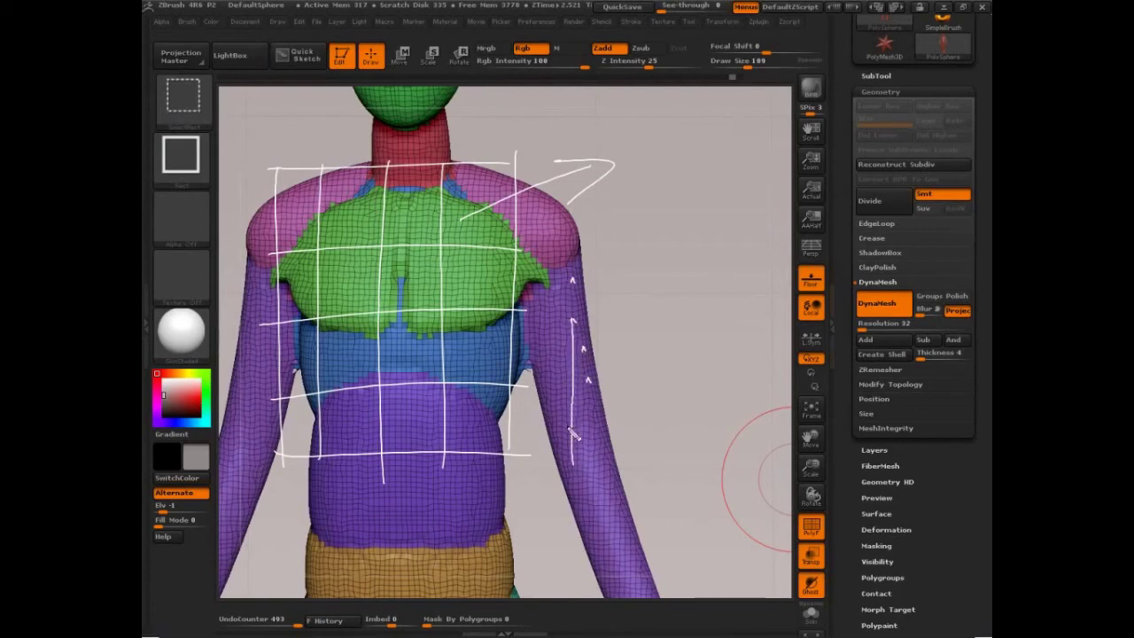
{"action": "left_click_drag", "start_coordinate": [573, 321], "coordinate": [573, 280]}
{"action": "left_click_drag", "start_coordinate": [583, 347], "coordinate": [583, 462]}
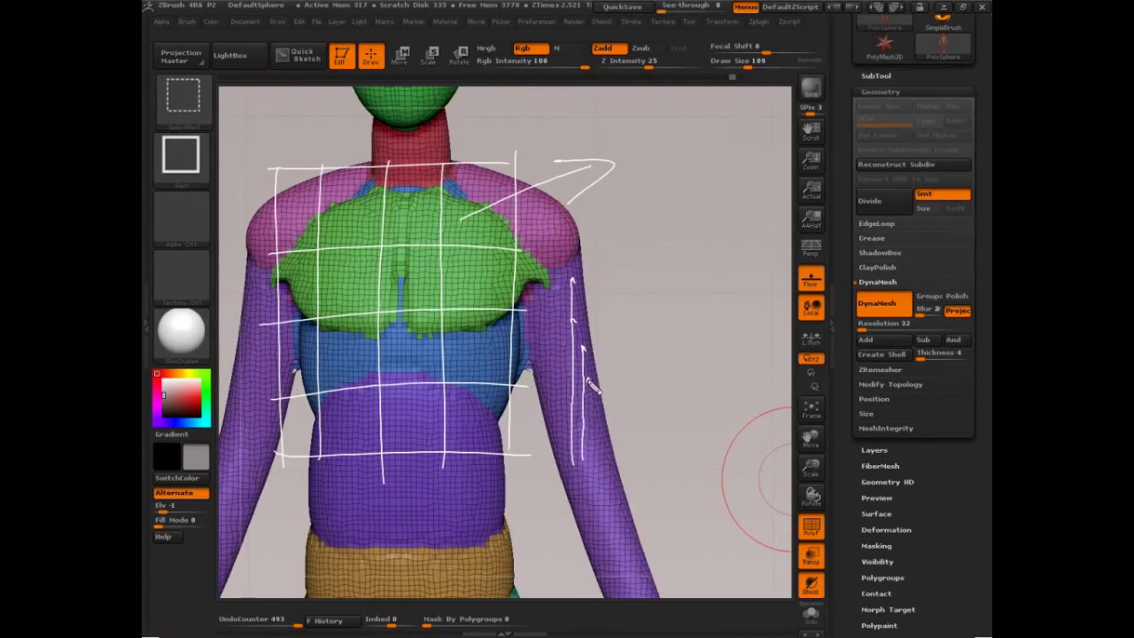
{"action": "left_click_drag", "start_coordinate": [592, 381], "coordinate": [587, 481]}
{"action": "left_click_drag", "start_coordinate": [596, 424], "coordinate": [591, 497]}
{"action": "left_click_drag", "start_coordinate": [607, 434], "coordinate": [599, 519]}
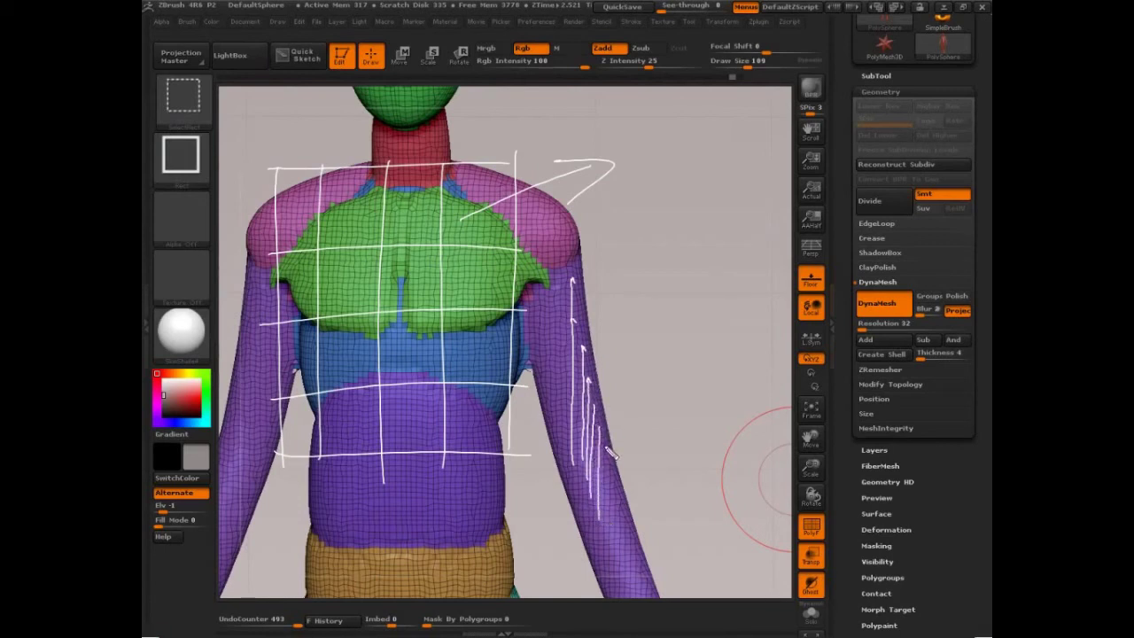
{"action": "left_click_drag", "start_coordinate": [610, 447], "coordinate": [604, 544]}
{"action": "mouse_move", "coordinate": [531, 326]}
{"action": "left_mouse_down"}
{"action": "mouse_move", "coordinate": [625, 328]}
{"action": "mouse_move", "coordinate": [636, 353]}
{"action": "left_mouse_up"}
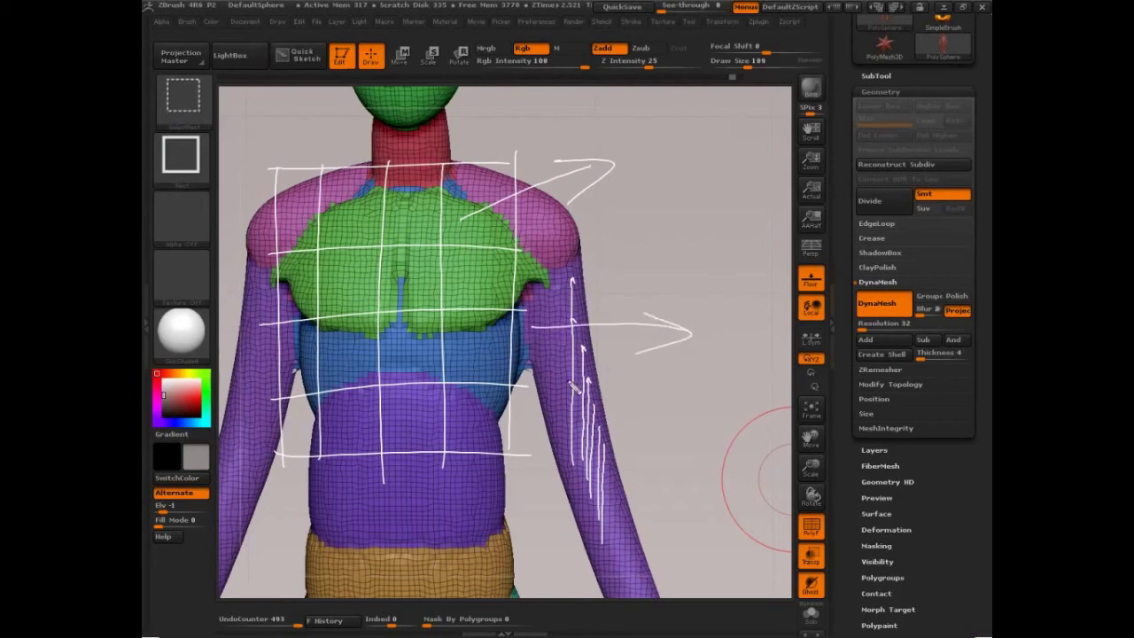
{"action": "left_click_drag", "start_coordinate": [582, 273], "coordinate": [586, 434]}
{"action": "mouse_move", "coordinate": [598, 363]}
{"action": "left_mouse_down"}
{"action": "mouse_move", "coordinate": [590, 450]}
{"action": "mouse_move", "coordinate": [613, 417]}
{"action": "mouse_move", "coordinate": [626, 461]}
{"action": "mouse_move", "coordinate": [620, 452]}
{"action": "mouse_move", "coordinate": [620, 525]}
{"action": "mouse_move", "coordinate": [624, 483]}
{"action": "mouse_move", "coordinate": [634, 483]}
{"action": "mouse_move", "coordinate": [646, 542]}
{"action": "mouse_move", "coordinate": [641, 532]}
{"action": "mouse_move", "coordinate": [667, 533]}
{"action": "left_mouse_up"}
{"action": "mouse_move", "coordinate": [620, 439]}
{"action": "left_mouse_down"}
{"action": "mouse_move", "coordinate": [735, 440]}
{"action": "mouse_move", "coordinate": [695, 458]}
{"action": "left_mouse_up"}
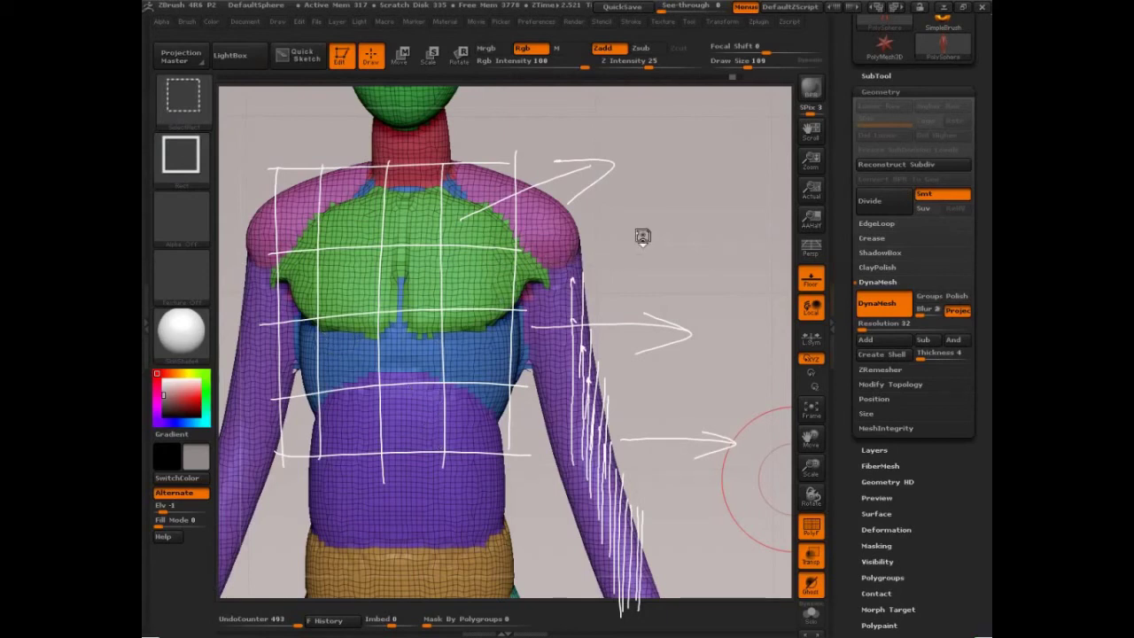
{"action": "key", "text": "Escape"}
- Examine the DynaMesh polygon flow across the chest, waist and hip from a three-quarter view
{"action": "mouse_move", "coordinate": [693, 218]}
{"action": "left_mouse_down"}
{"action": "mouse_move", "coordinate": [688, 204]}
{"action": "mouse_move", "coordinate": [731, 274]}
{"action": "mouse_move", "coordinate": [670, 257]}
{"action": "left_mouse_up"}
{"action": "key", "text": "ctrl+shift+d"}
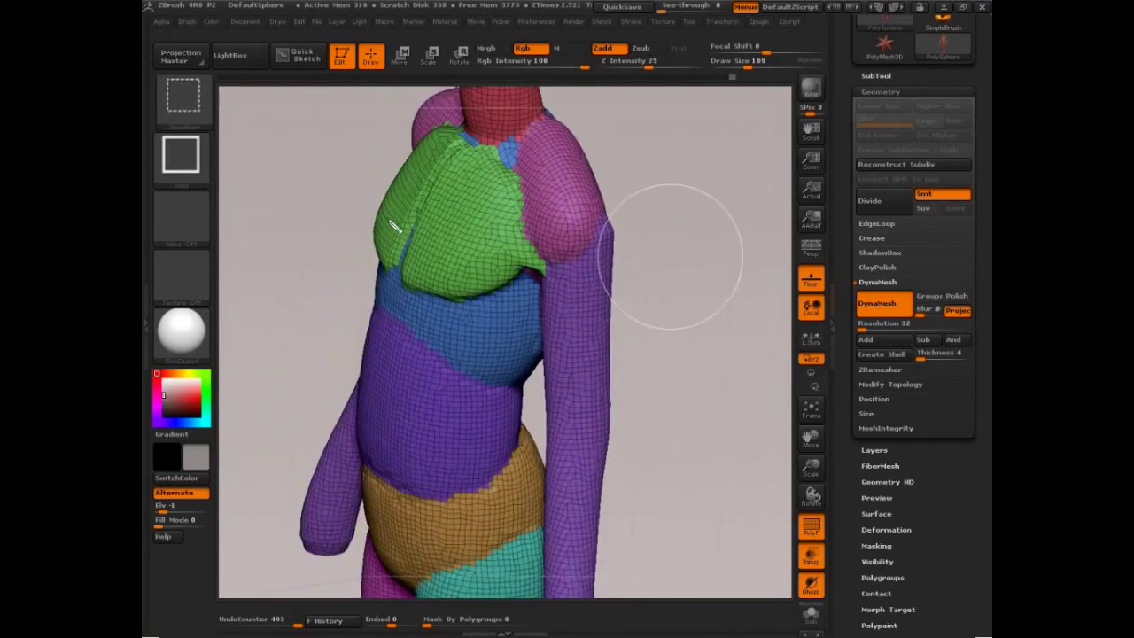
{"action": "mouse_move", "coordinate": [383, 203]}
{"action": "left_mouse_down"}
{"action": "mouse_move", "coordinate": [475, 284]}
{"action": "mouse_move", "coordinate": [486, 251]}
{"action": "mouse_move", "coordinate": [479, 282]}
{"action": "mouse_move", "coordinate": [506, 252]}
{"action": "mouse_move", "coordinate": [503, 266]}
{"action": "mouse_move", "coordinate": [532, 293]}
{"action": "mouse_move", "coordinate": [523, 355]}
{"action": "mouse_move", "coordinate": [505, 274]}
{"action": "mouse_move", "coordinate": [485, 492]}
{"action": "mouse_move", "coordinate": [478, 264]}
{"action": "mouse_move", "coordinate": [461, 479]}
{"action": "mouse_move", "coordinate": [450, 270]}
{"action": "mouse_move", "coordinate": [428, 479]}
{"action": "mouse_move", "coordinate": [449, 619]}
{"action": "mouse_move", "coordinate": [448, 460]}
{"action": "mouse_move", "coordinate": [428, 438]}
{"action": "mouse_move", "coordinate": [430, 454]}
{"action": "mouse_move", "coordinate": [484, 457]}
{"action": "mouse_move", "coordinate": [535, 409]}
{"action": "left_mouse_up"}
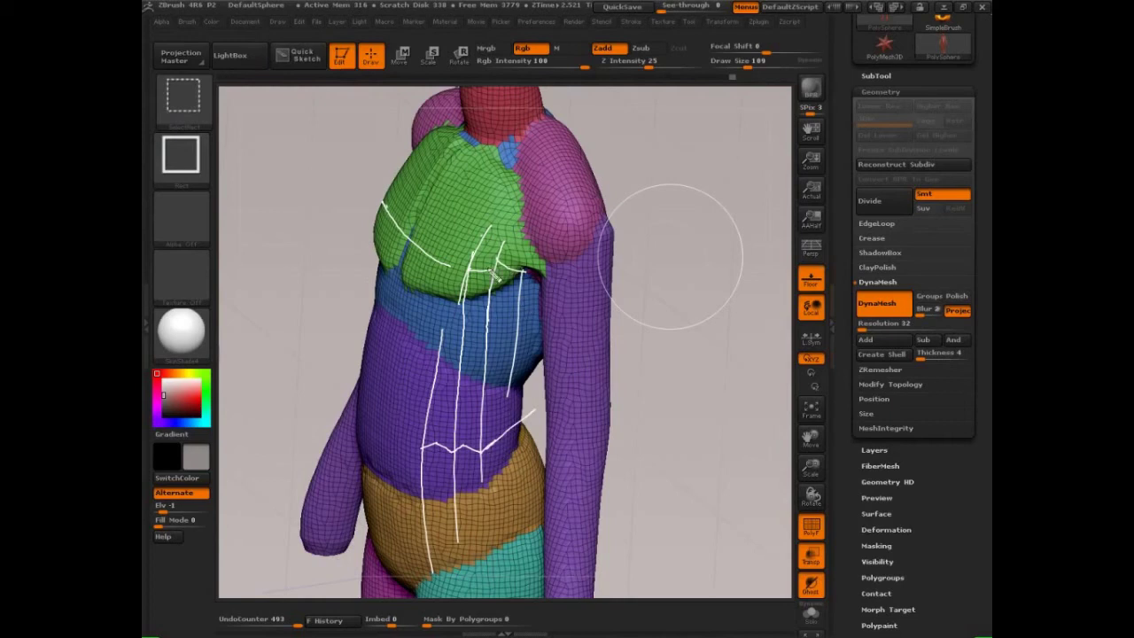
{"action": "left_click_drag", "start_coordinate": [475, 276], "coordinate": [550, 262]}
{"action": "left_click_drag", "start_coordinate": [395, 245], "coordinate": [469, 270]}
{"action": "left_click_drag", "start_coordinate": [435, 443], "coordinate": [444, 356]}
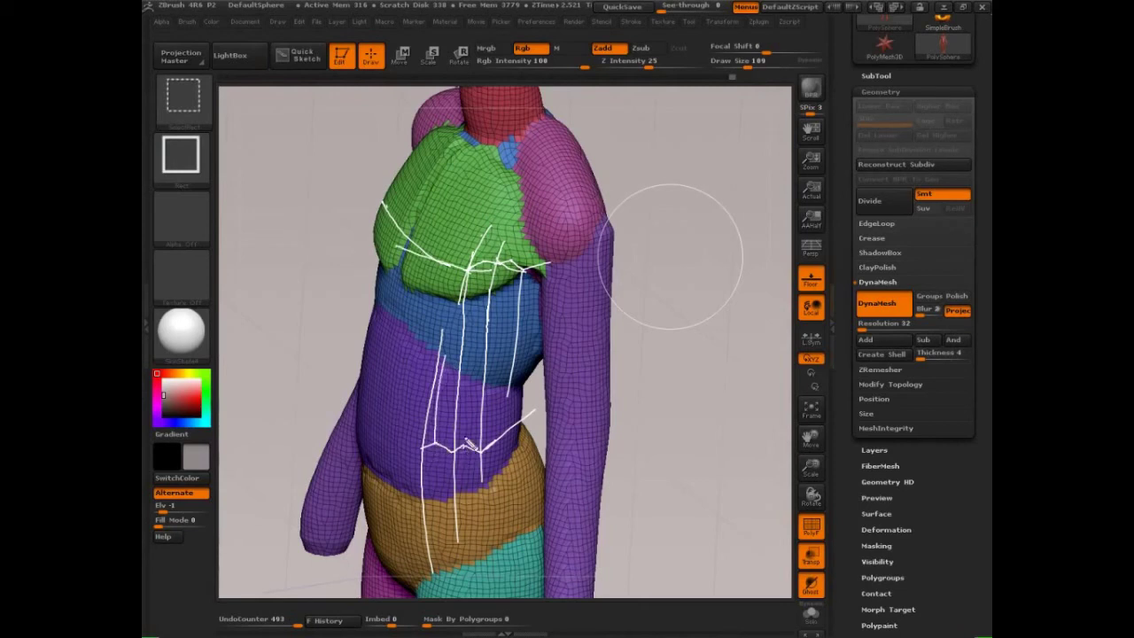
{"action": "mouse_move", "coordinate": [464, 446]}
{"action": "left_mouse_down"}
{"action": "mouse_move", "coordinate": [468, 356]}
{"action": "mouse_move", "coordinate": [474, 548]}
{"action": "left_mouse_up"}
{"action": "left_click_drag", "start_coordinate": [483, 454], "coordinate": [484, 527]}
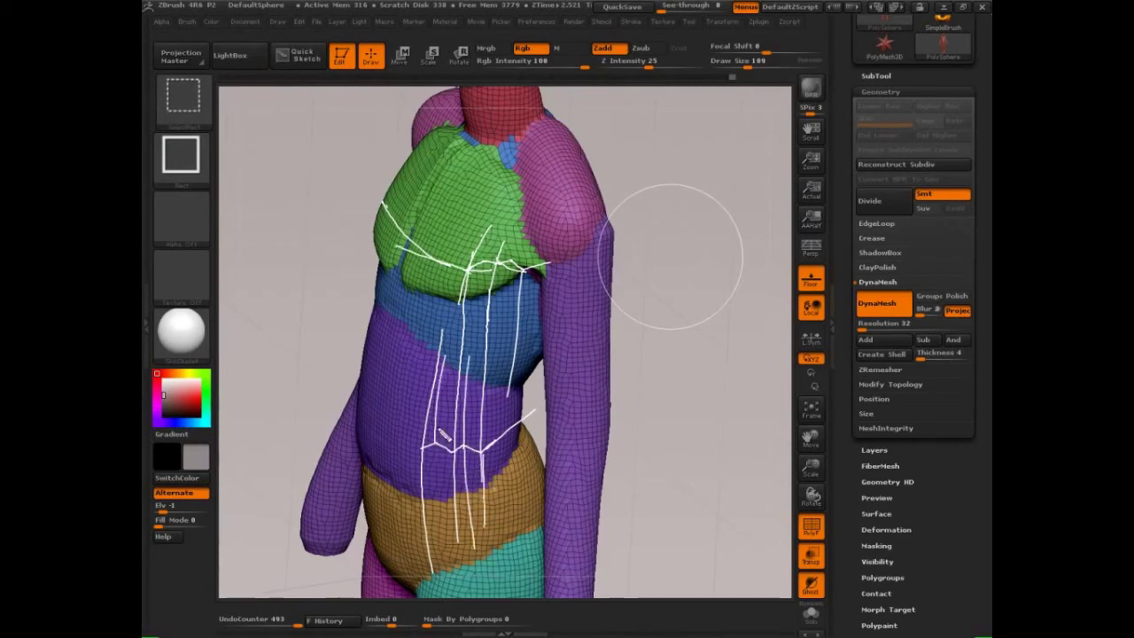
{"action": "left_click_drag", "start_coordinate": [437, 426], "coordinate": [444, 544]}
{"action": "left_click_drag", "start_coordinate": [421, 447], "coordinate": [344, 410]}
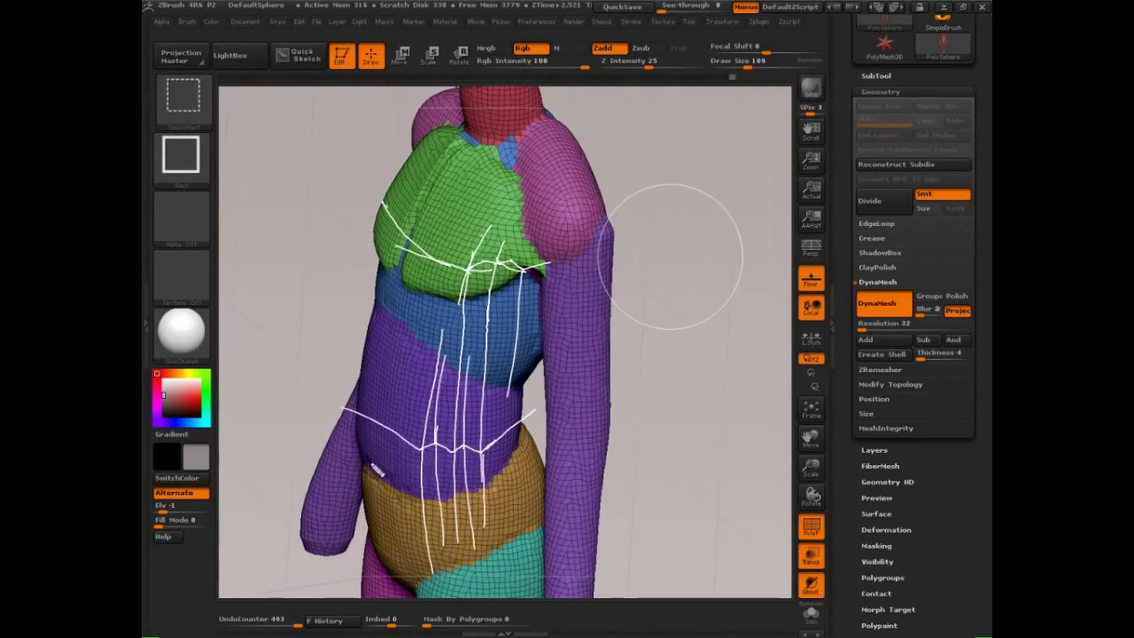
{"action": "mouse_move", "coordinate": [365, 459]}
{"action": "left_mouse_down"}
{"action": "mouse_move", "coordinate": [423, 494]}
{"action": "mouse_move", "coordinate": [492, 503]}
{"action": "mouse_move", "coordinate": [547, 448]}
{"action": "left_mouse_up"}
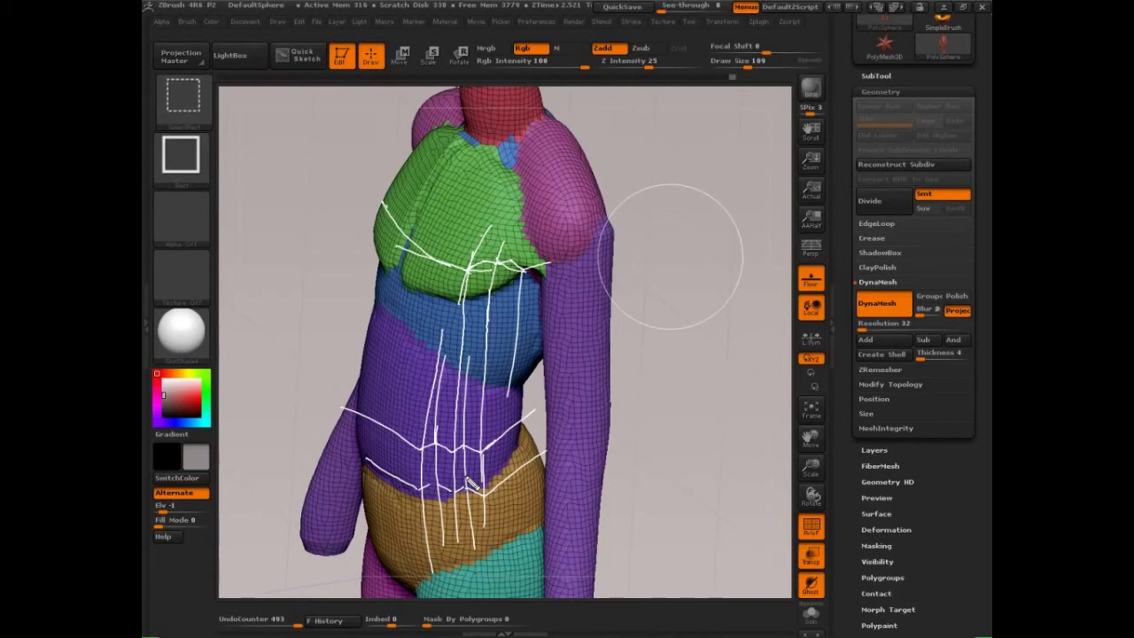
{"action": "key", "text": "Escape"}
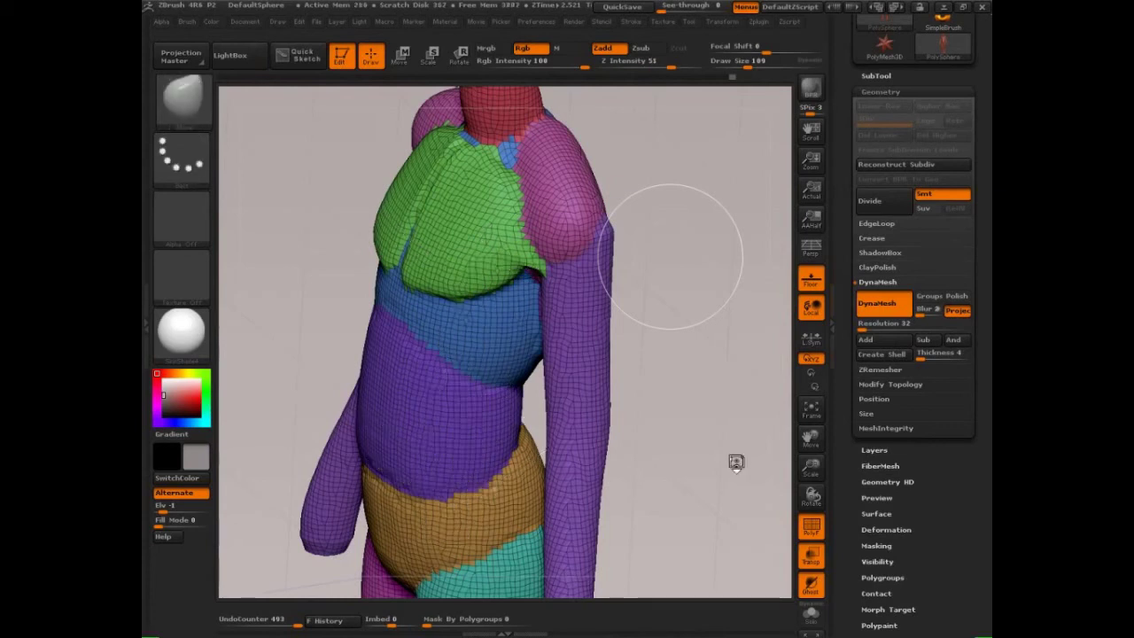
- Generate a unified skin from the figure at resolution 128 with Smooth 10
{"action": "left_click_drag", "start_coordinate": [743, 451], "coordinate": [795, 443]}
{"action": "left_click", "coordinate": [891, 92]}
{"action": "left_click", "coordinate": [886, 396]}
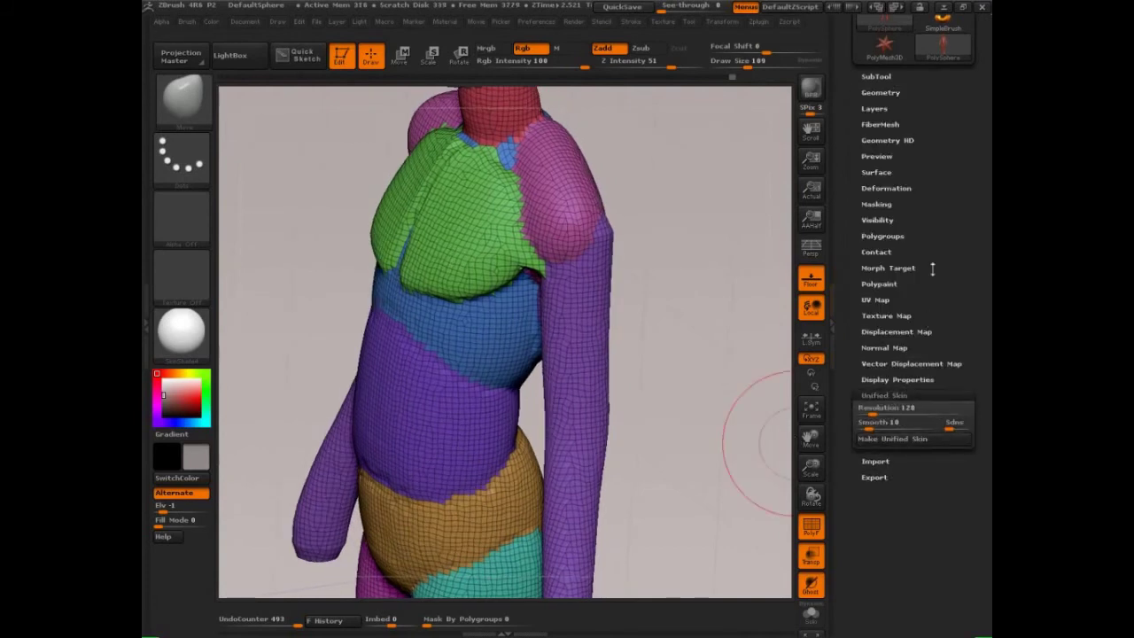
{"action": "left_click_drag", "start_coordinate": [942, 167], "coordinate": [935, 330]}
{"action": "scroll", "coordinate": [918, 372], "scroll_direction": "down", "scroll_amount": 5}
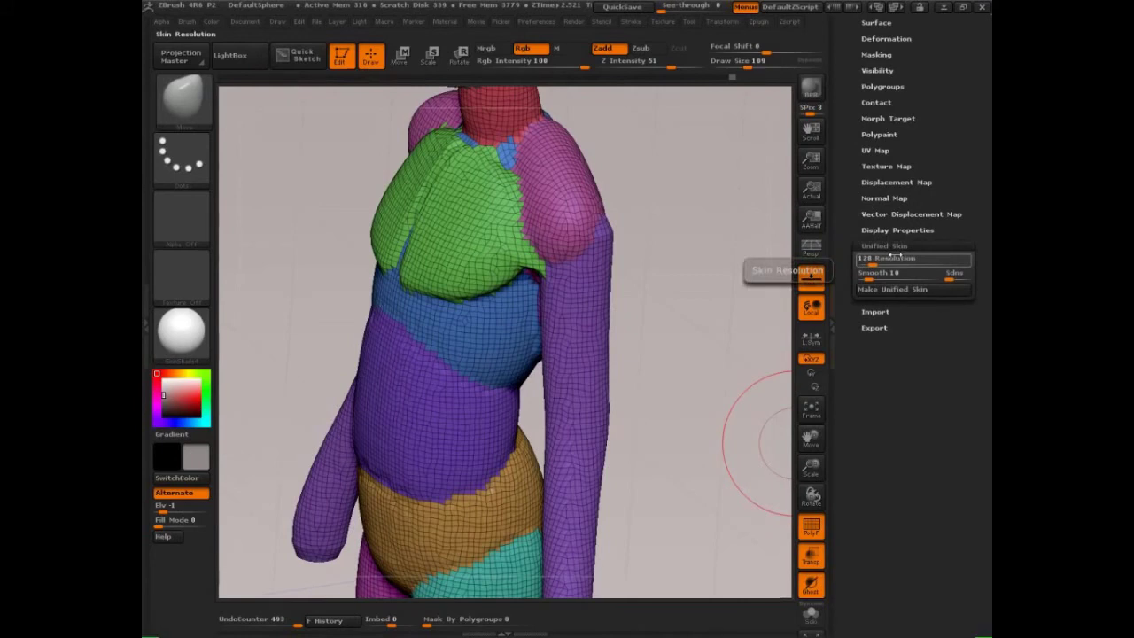
{"action": "left_click_drag", "start_coordinate": [873, 264], "coordinate": [860, 263]}
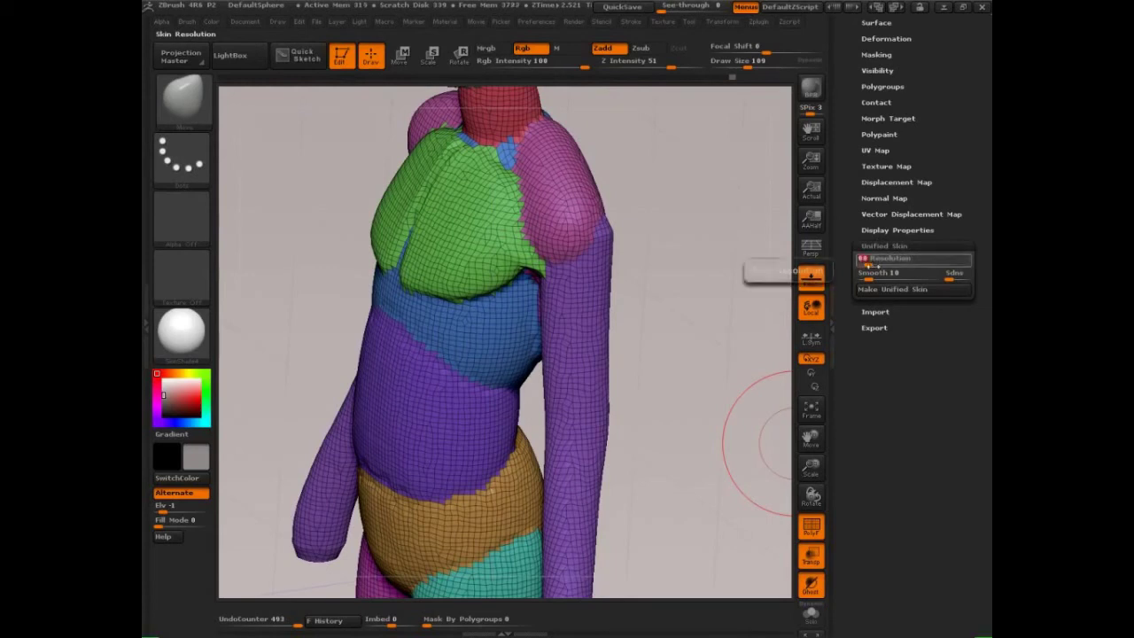
{"action": "left_click", "coordinate": [904, 291]}
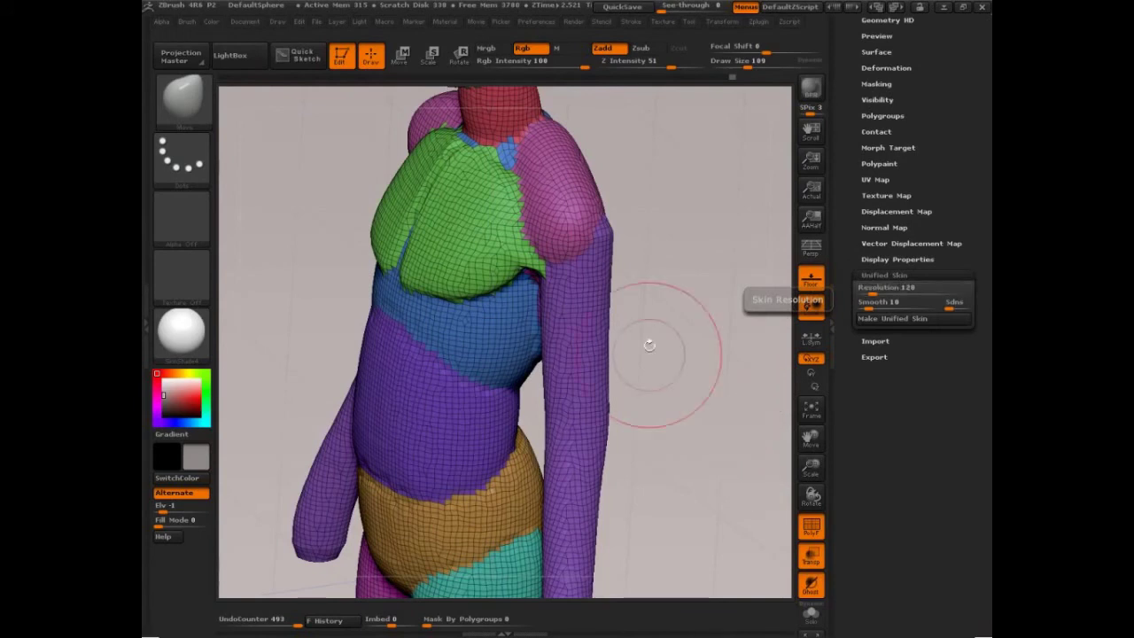
- Switch the active tool to the smoothed unified skin of the figure
{"action": "left_click_drag", "start_coordinate": [907, 269], "coordinate": [932, 302]}
{"action": "scroll", "coordinate": [942, 216], "scroll_direction": "up", "scroll_amount": 5}
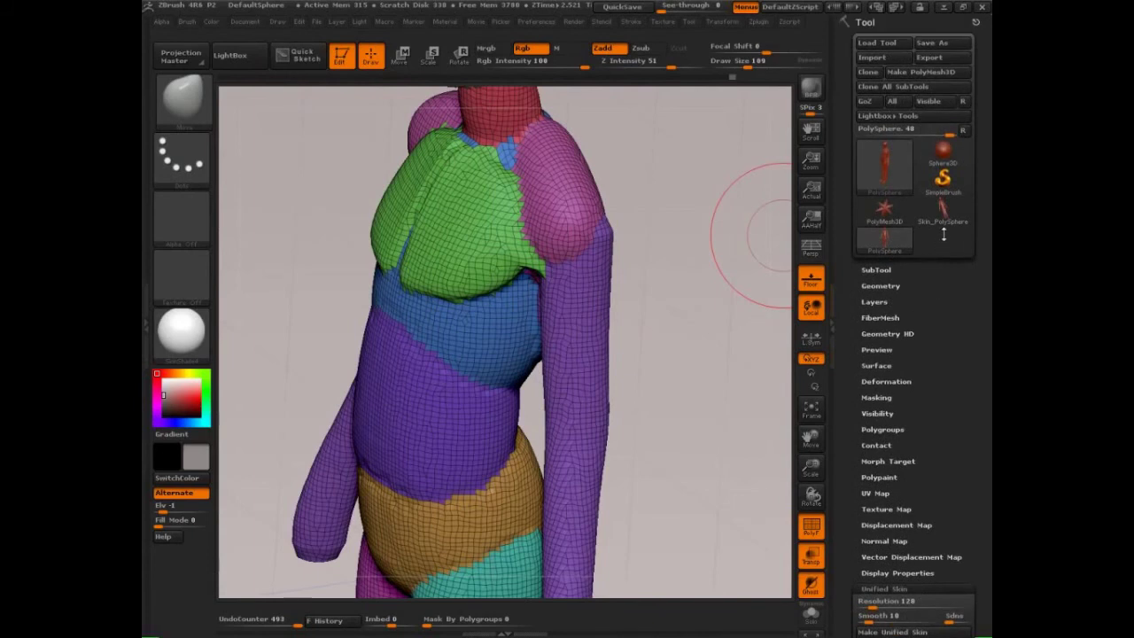
{"action": "mouse_move", "coordinate": [944, 213]}
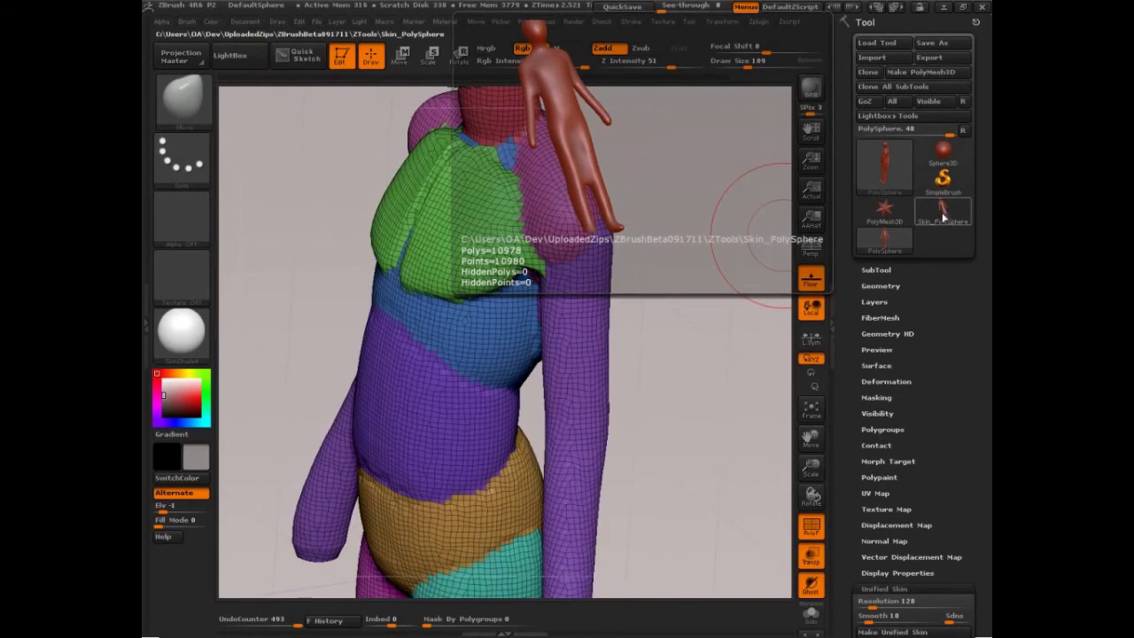
{"action": "left_click", "coordinate": [943, 215]}
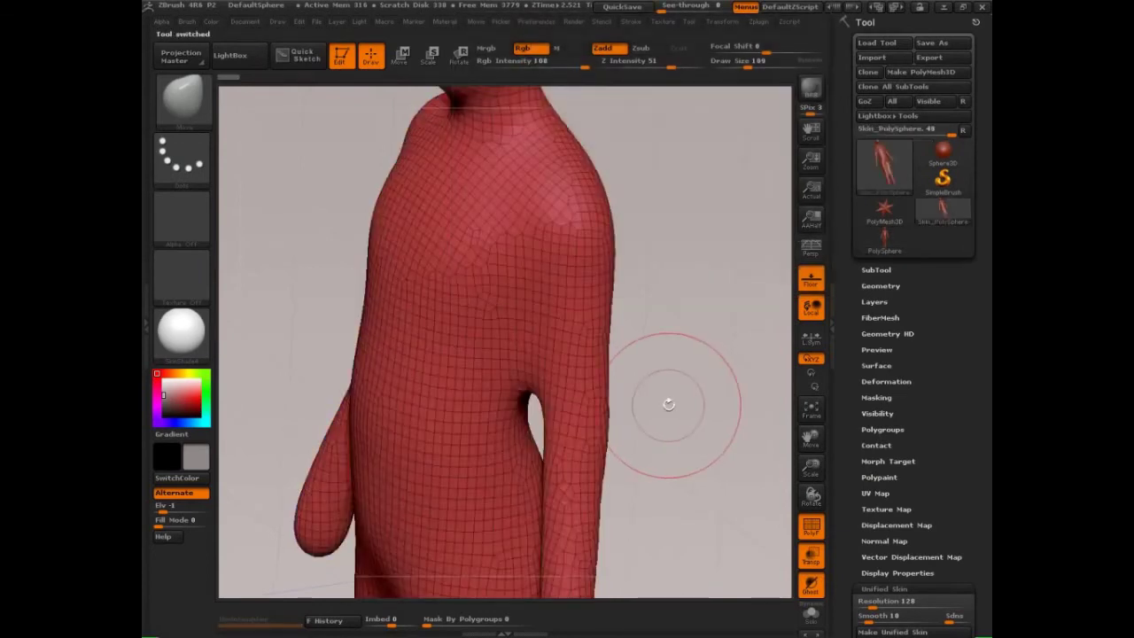
- Examine the unified skin's polygon flow over the chest, shoulders and arms from three-quarter and straight-on views
{"action": "key", "text": "ctrl+shift+d"}
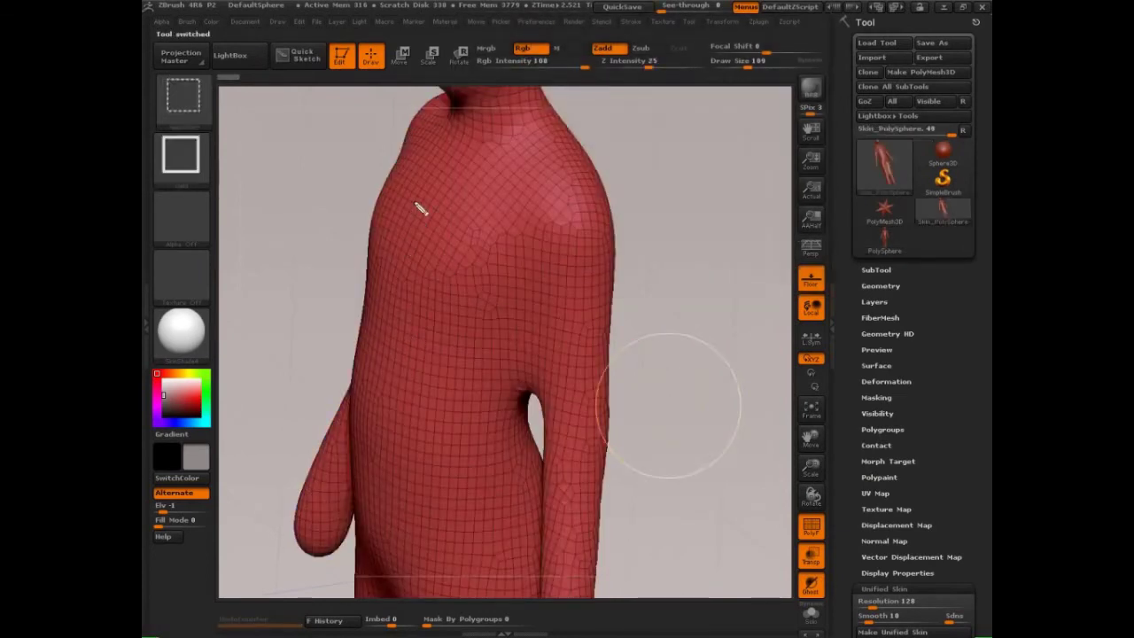
{"action": "mouse_move", "coordinate": [376, 202]}
{"action": "left_mouse_down"}
{"action": "mouse_move", "coordinate": [471, 256]}
{"action": "mouse_move", "coordinate": [451, 348]}
{"action": "left_mouse_up"}
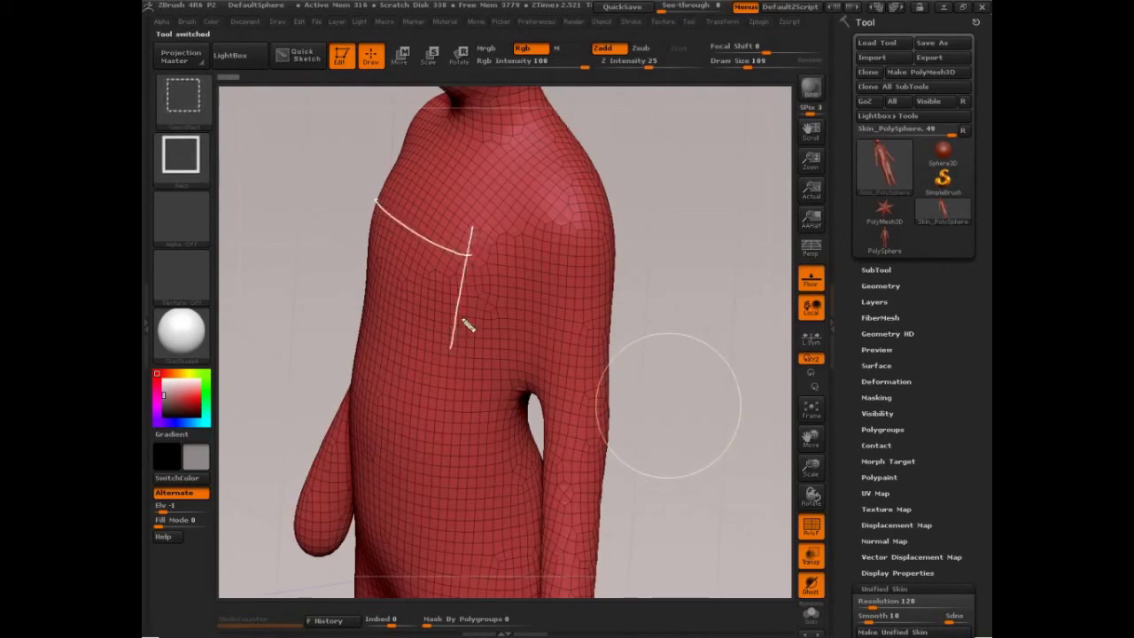
{"action": "mouse_move", "coordinate": [468, 252]}
{"action": "left_mouse_down"}
{"action": "mouse_move", "coordinate": [504, 273]}
{"action": "mouse_move", "coordinate": [498, 262]}
{"action": "mouse_move", "coordinate": [504, 423]}
{"action": "mouse_move", "coordinate": [499, 272]}
{"action": "mouse_move", "coordinate": [541, 274]}
{"action": "mouse_move", "coordinate": [514, 237]}
{"action": "mouse_move", "coordinate": [552, 222]}
{"action": "mouse_move", "coordinate": [552, 234]}
{"action": "left_mouse_up"}
{"action": "left_click_drag", "start_coordinate": [584, 318], "coordinate": [555, 633]}
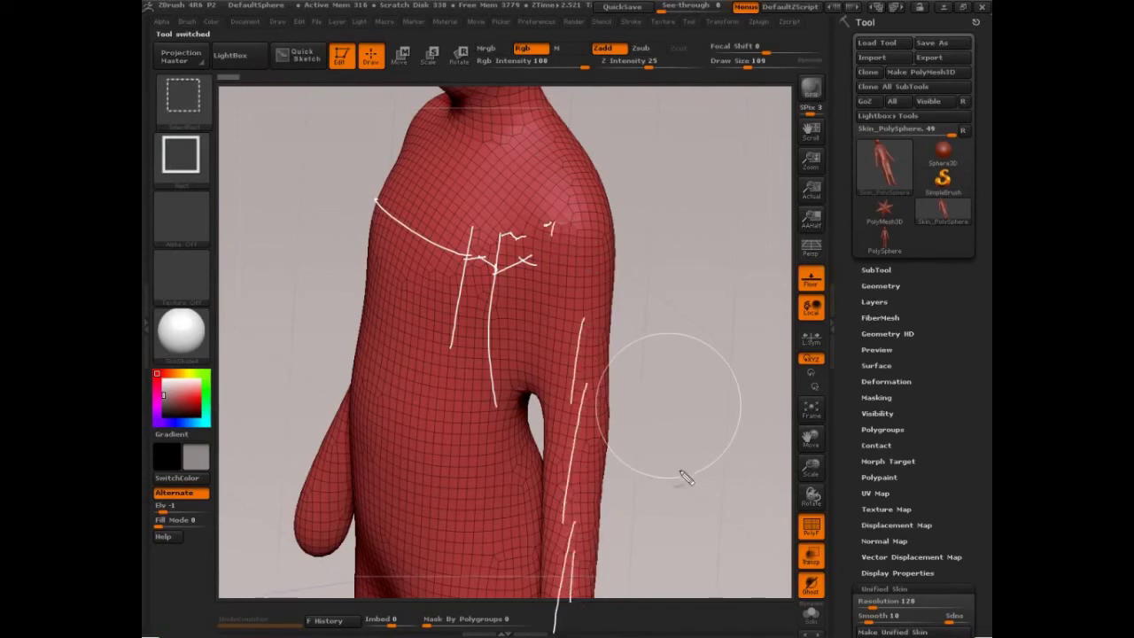
{"action": "key", "text": "Escape"}
{"action": "mouse_move", "coordinate": [692, 478]}
{"action": "left_mouse_down"}
{"action": "mouse_move", "coordinate": [758, 449]}
{"action": "mouse_move", "coordinate": [732, 433]}
{"action": "left_mouse_up"}
{"action": "key", "text": "ctrl+shift+d"}
{"action": "left_click_drag", "start_coordinate": [601, 383], "coordinate": [607, 476]}
{"action": "left_click_drag", "start_coordinate": [633, 490], "coordinate": [642, 590]}
{"action": "left_click_drag", "start_coordinate": [561, 163], "coordinate": [581, 459]}
{"action": "left_click_drag", "start_coordinate": [514, 122], "coordinate": [523, 363]}
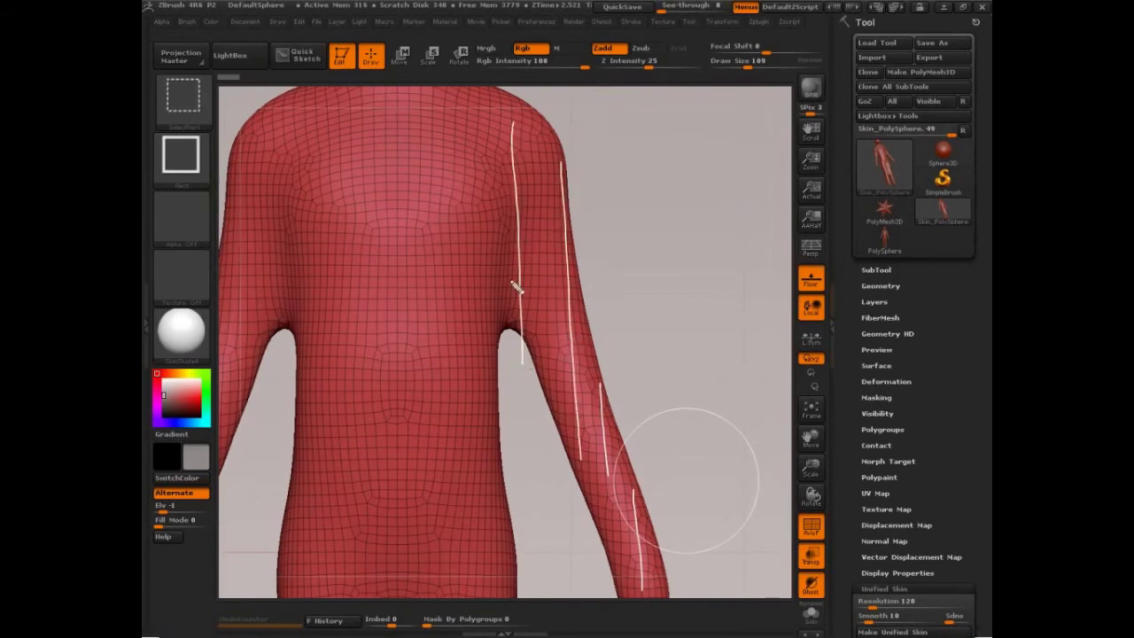
{"action": "mouse_move", "coordinate": [495, 144]}
{"action": "left_mouse_down"}
{"action": "mouse_move", "coordinate": [503, 343]}
{"action": "mouse_move", "coordinate": [478, 344]}
{"action": "left_mouse_up"}
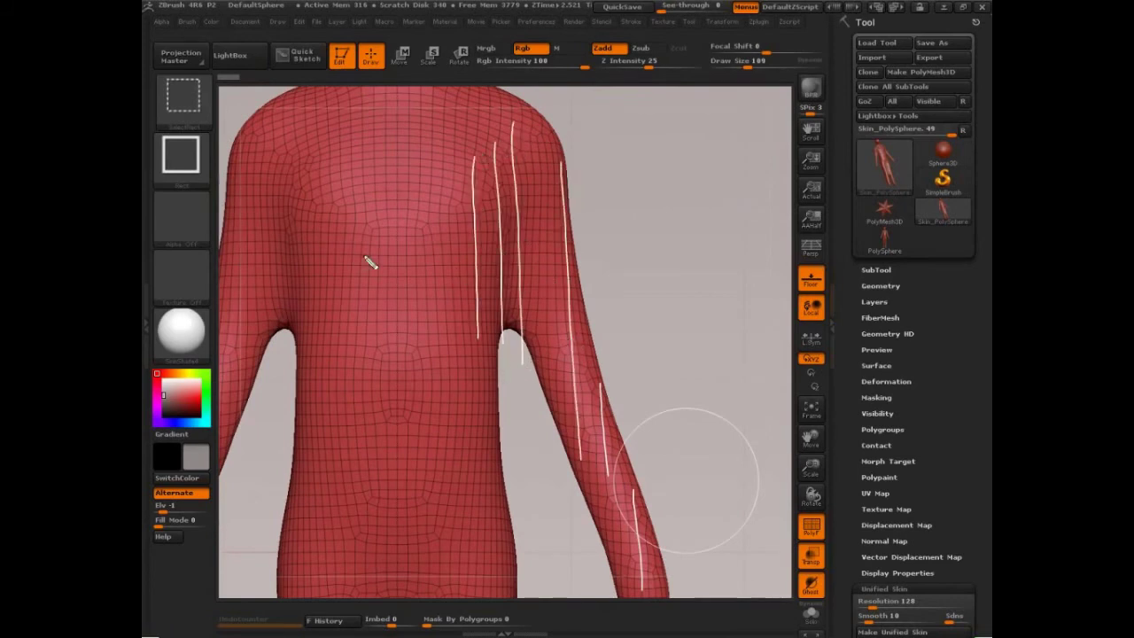
{"action": "key", "text": "Escape"}
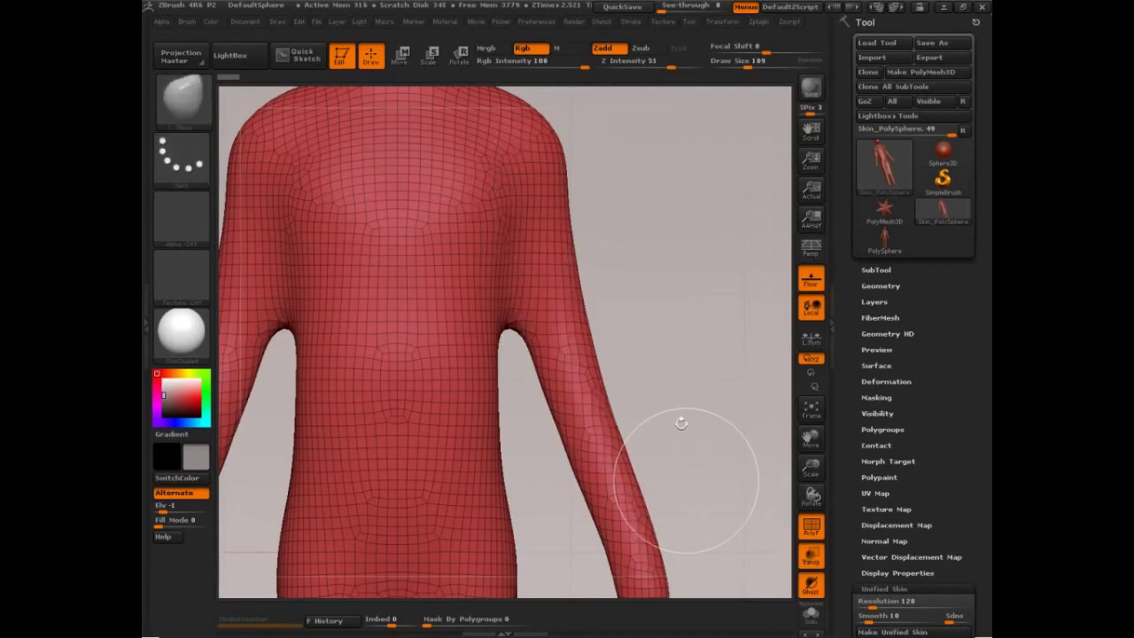
{"action": "mouse_move", "coordinate": [710, 422]}
{"action": "left_mouse_down", "text": "alt"}
{"action": "mouse_move", "coordinate": [668, 339]}
{"action": "mouse_move", "coordinate": [702, 429]}
{"action": "left_mouse_up", "text": "alt"}
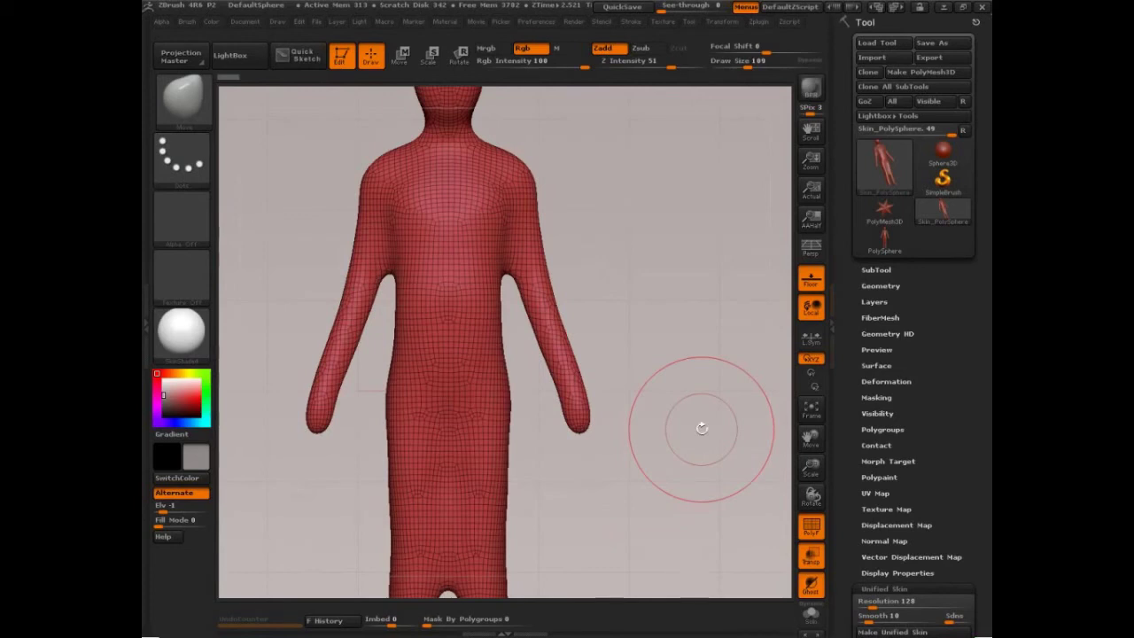
- Return to the original polygrouped figure and generate another unified skin at resolution 128 with Smooth 0
{"action": "scroll", "coordinate": [946, 452], "scroll_direction": "down", "scroll_amount": 3}
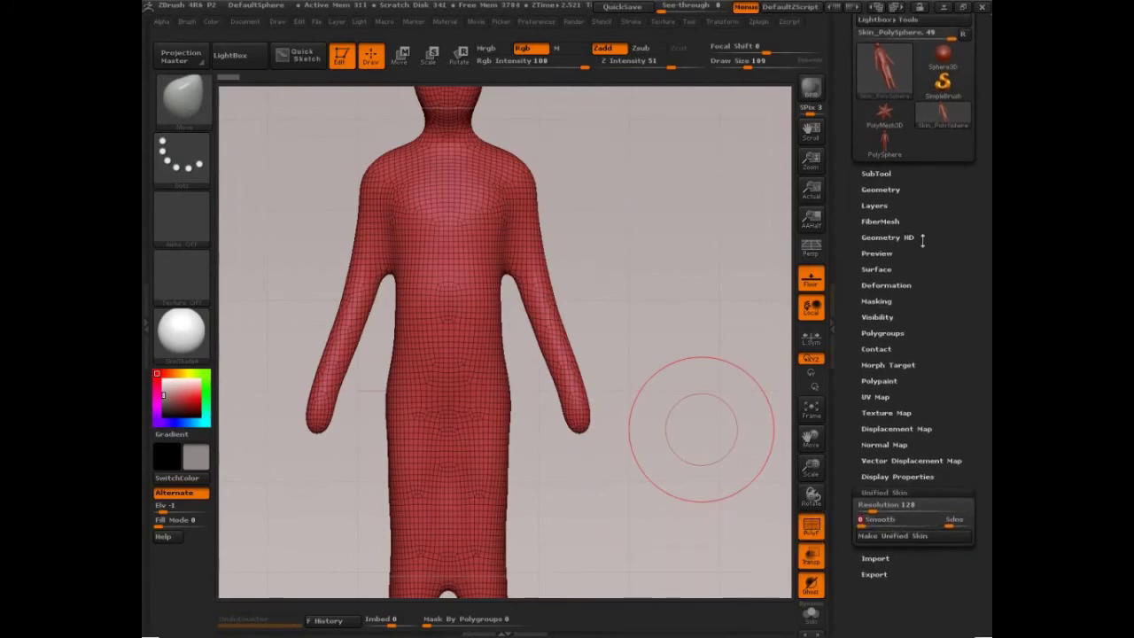
{"action": "left_click", "coordinate": [891, 147]}
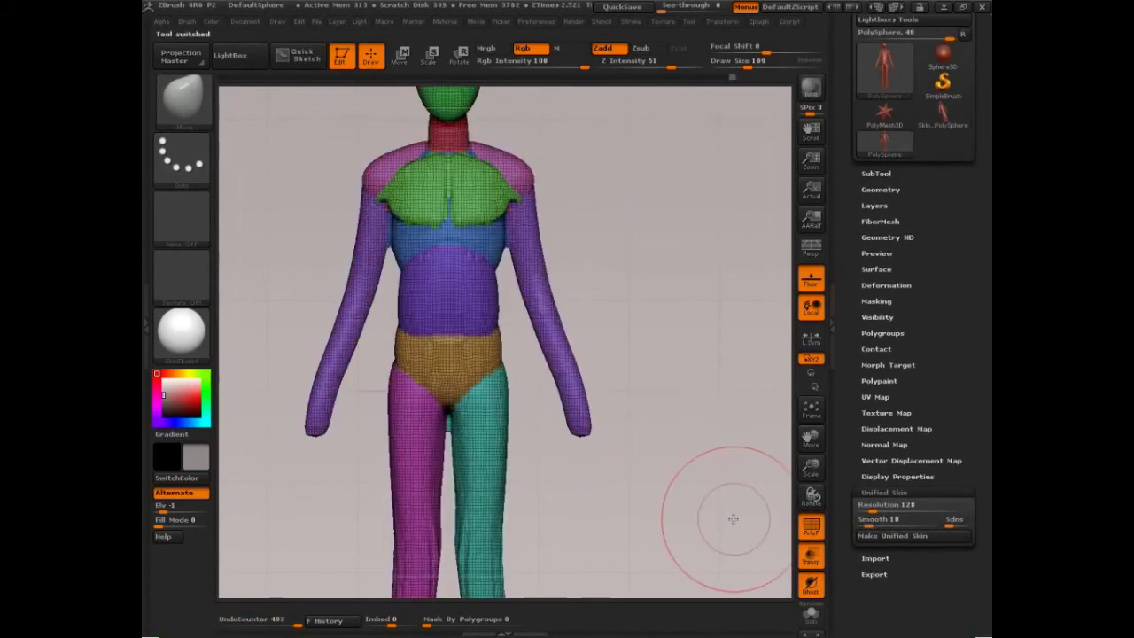
{"action": "left_click_drag", "start_coordinate": [882, 526], "coordinate": [851, 526]}
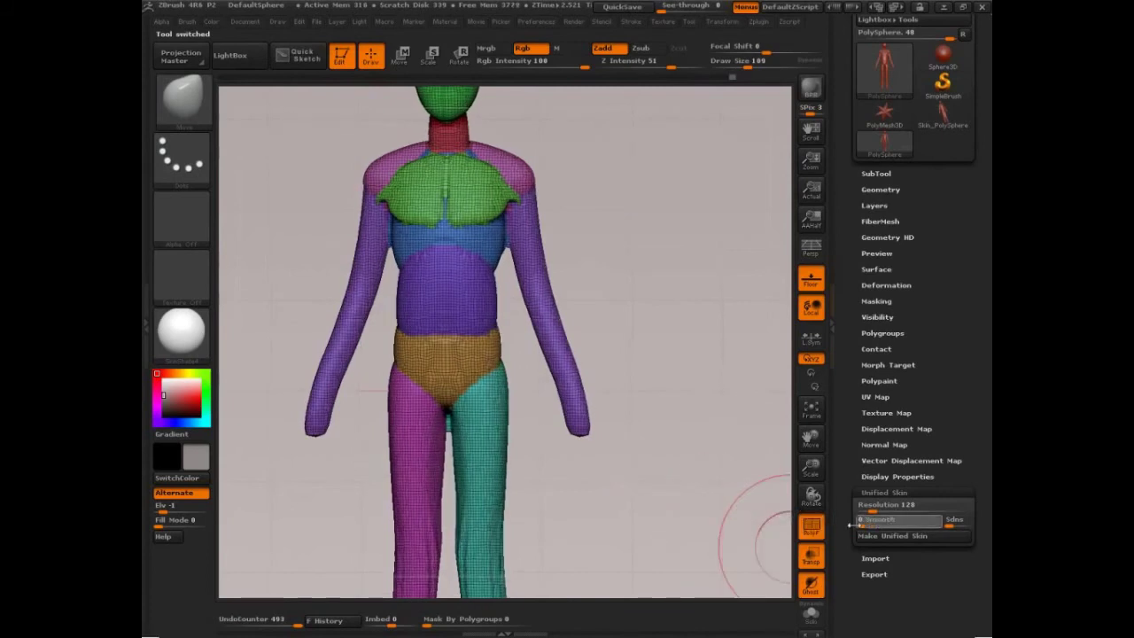
{"action": "key", "text": "Return"}
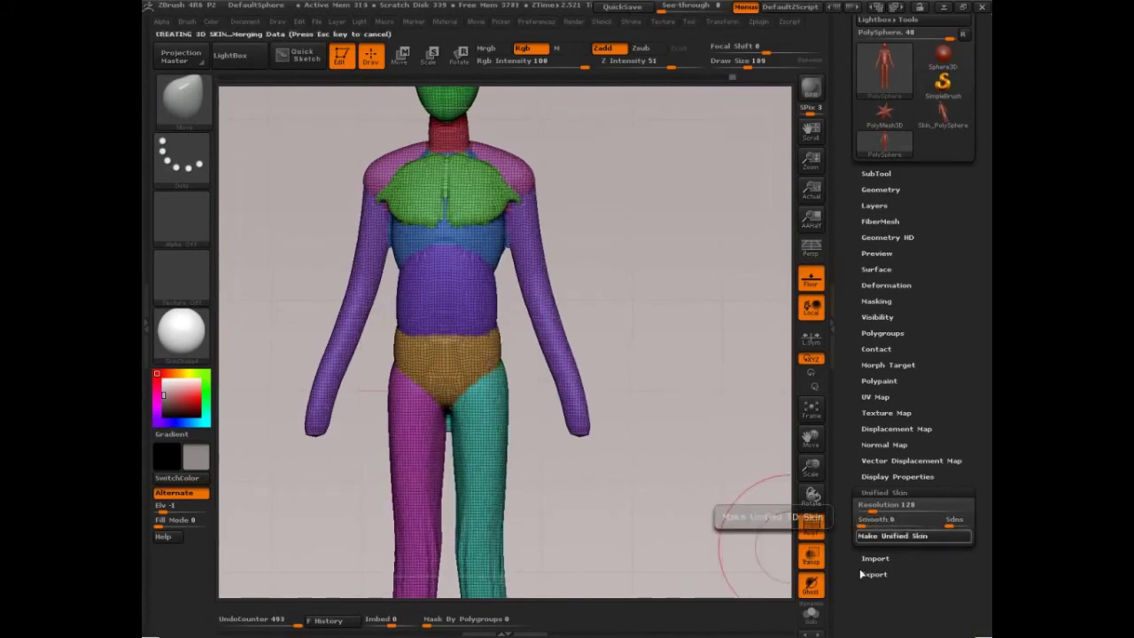
{"action": "left_click", "coordinate": [892, 535]}
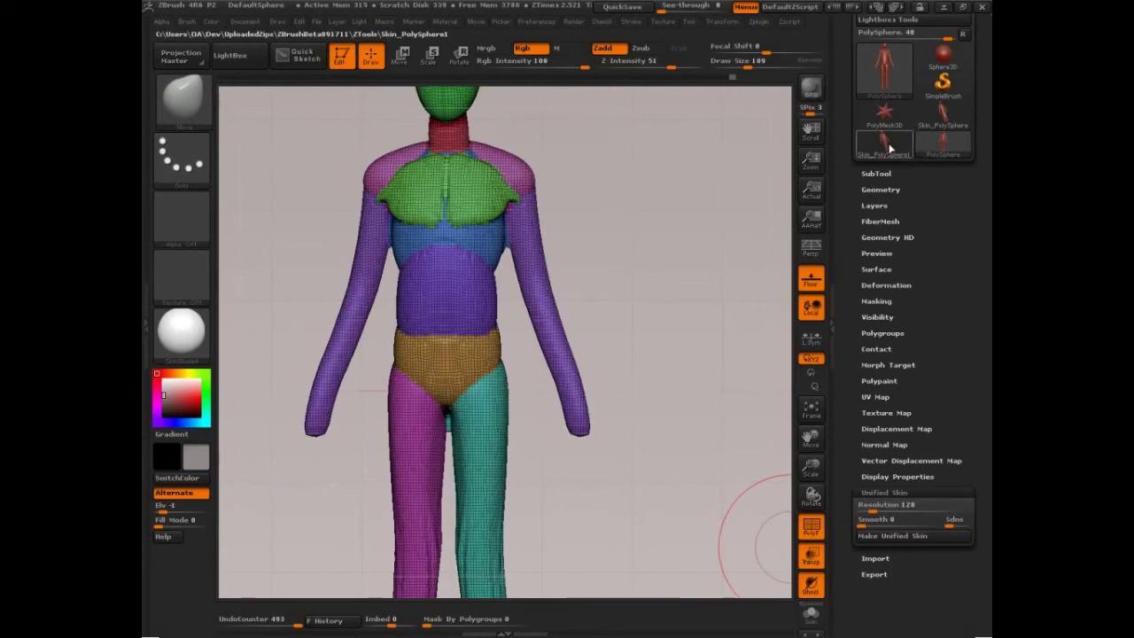
- Switch to the unsmoothed unified skin and examine its surface around the torso and arm up close
{"action": "mouse_move", "coordinate": [890, 148]}
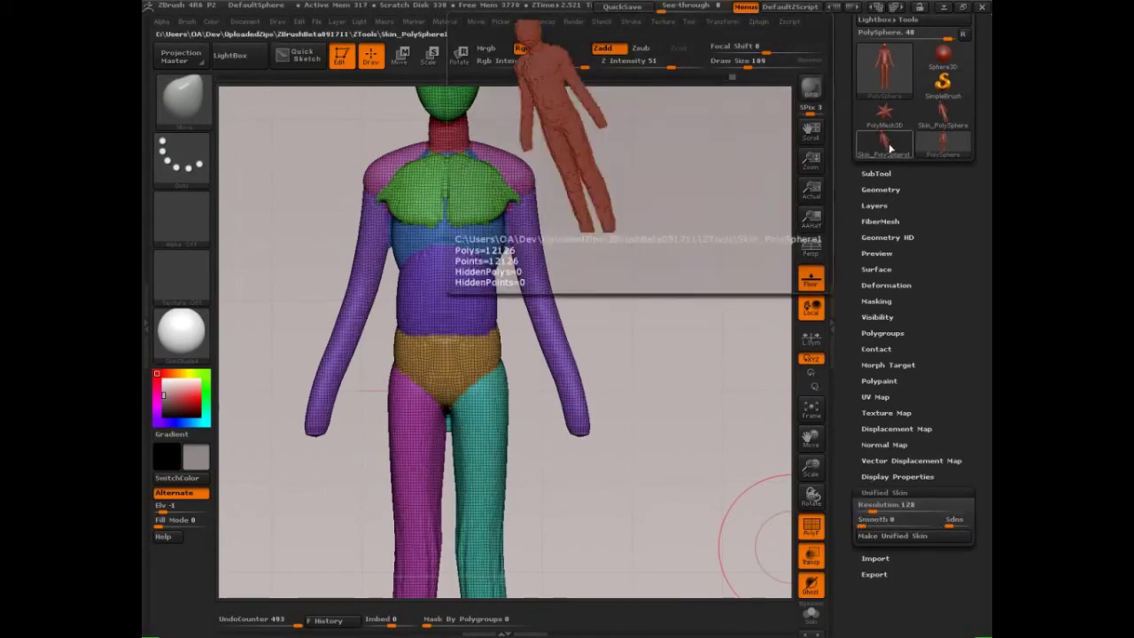
{"action": "left_click", "coordinate": [886, 152]}
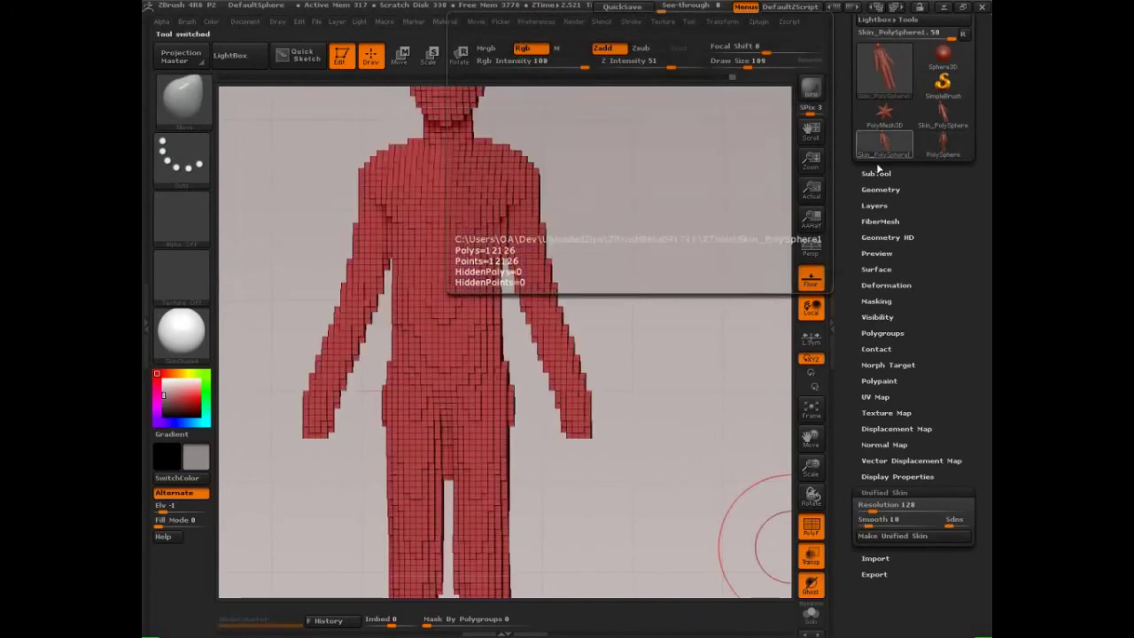
{"action": "left_click_drag", "start_coordinate": [701, 410], "coordinate": [671, 363]}
{"action": "left_click_drag", "start_coordinate": [661, 245], "coordinate": [765, 433]}
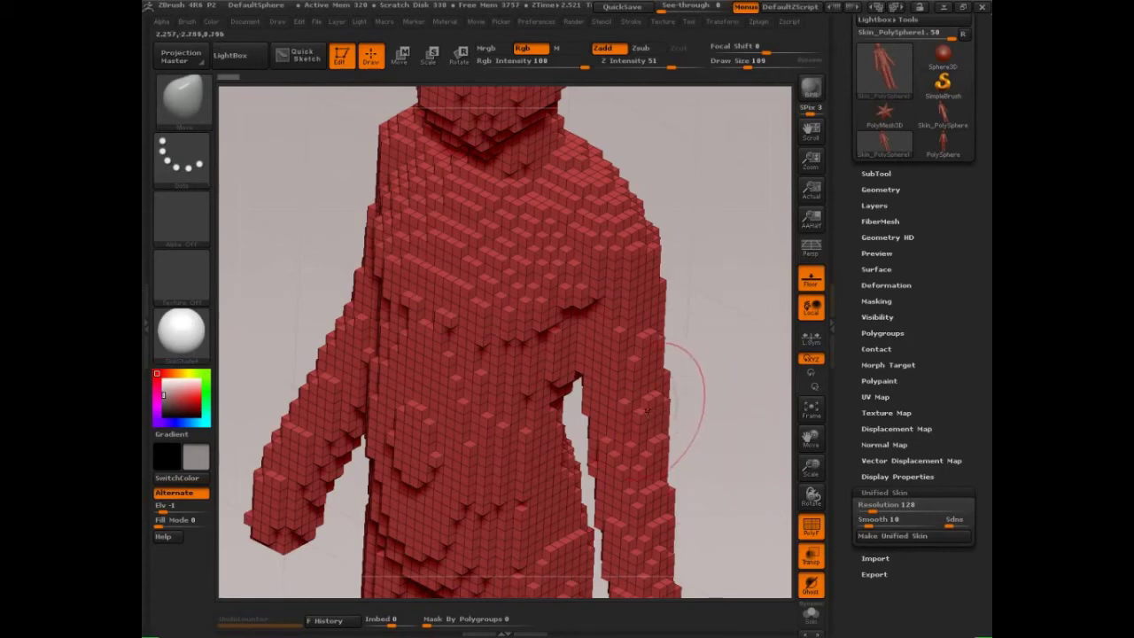
- Enlarge the brush to a draw size of 203 and smooth the unsmoothed unified skin over the shoulder, arm and torso
{"action": "key", "text": "s"}
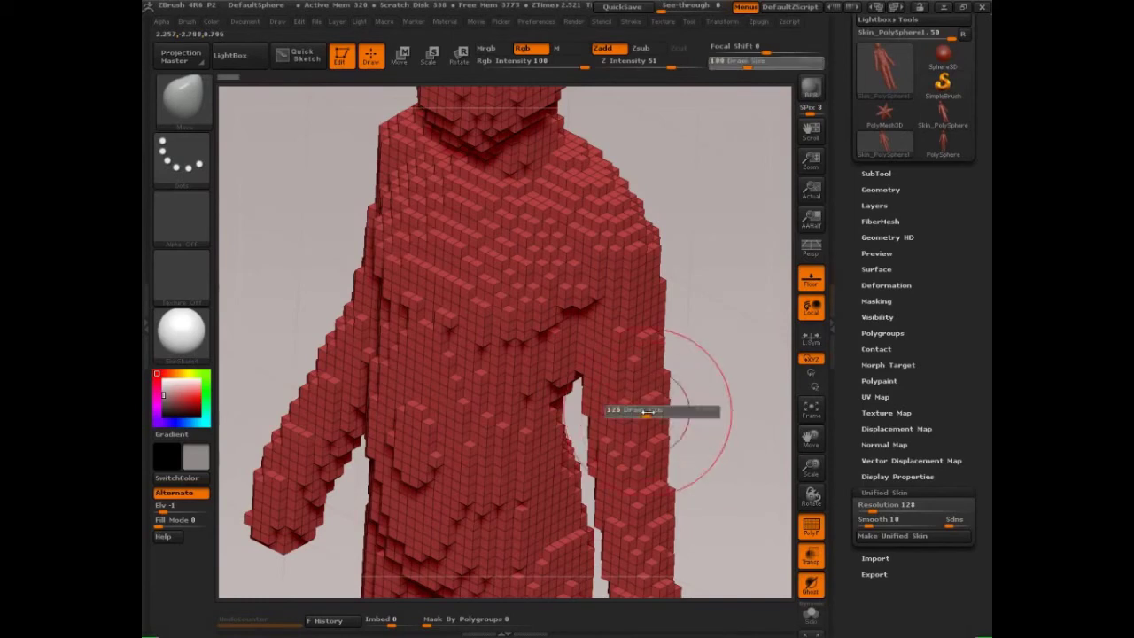
{"action": "mouse_move", "coordinate": [646, 408]}
{"action": "left_mouse_down"}
{"action": "mouse_move", "coordinate": [664, 408]}
{"action": "mouse_move", "coordinate": [648, 372]}
{"action": "left_mouse_up"}
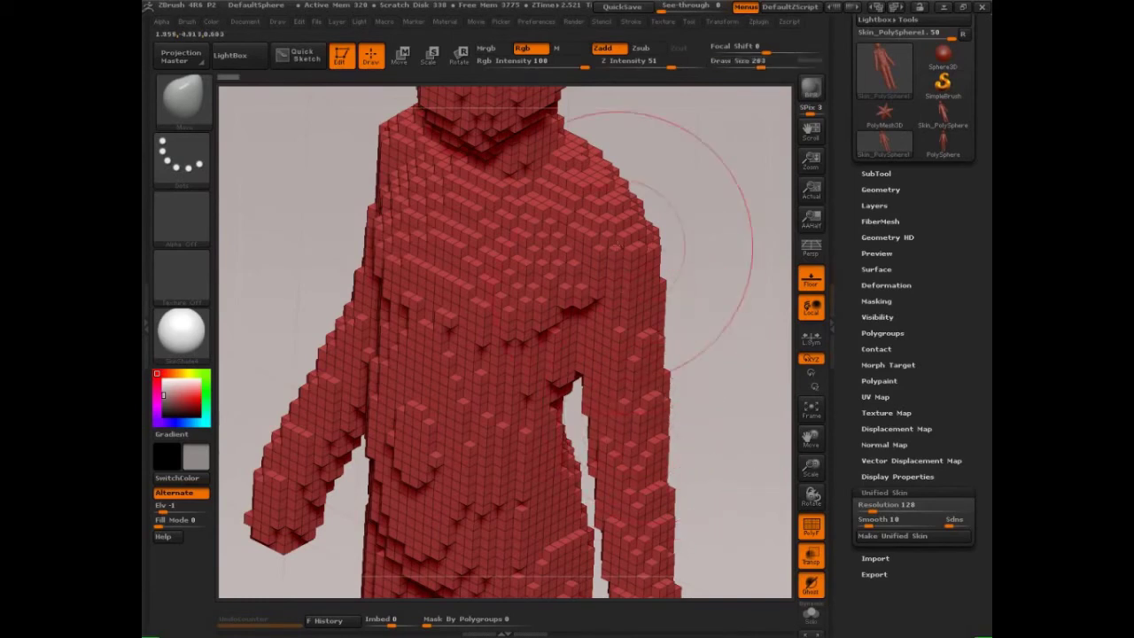
{"action": "left_click_drag", "start_coordinate": [618, 242], "coordinate": [634, 522], "text": "shift"}
{"action": "left_click_drag", "start_coordinate": [563, 501], "coordinate": [496, 394], "text": "shift"}
{"action": "mouse_move", "coordinate": [567, 390]}
{"action": "left_mouse_down", "text": "shift"}
{"action": "mouse_move", "coordinate": [390, 266]}
{"action": "mouse_move", "coordinate": [408, 496]}
{"action": "mouse_move", "coordinate": [526, 386]}
{"action": "mouse_move", "coordinate": [638, 355]}
{"action": "left_mouse_up", "text": "shift"}
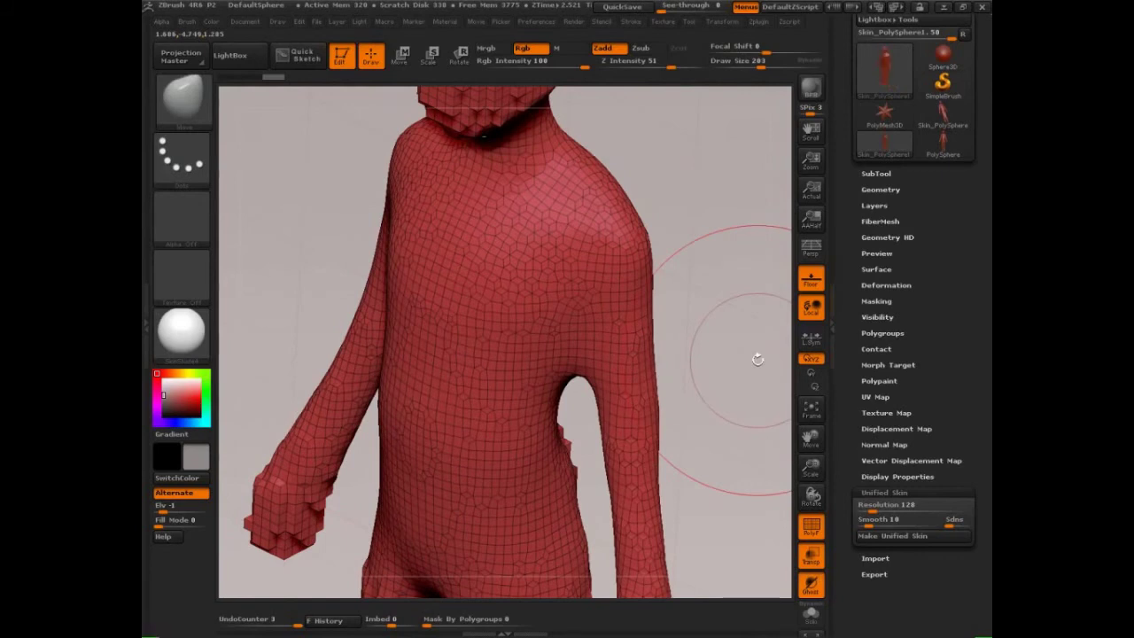
{"action": "key", "text": "ctrl+shift"}
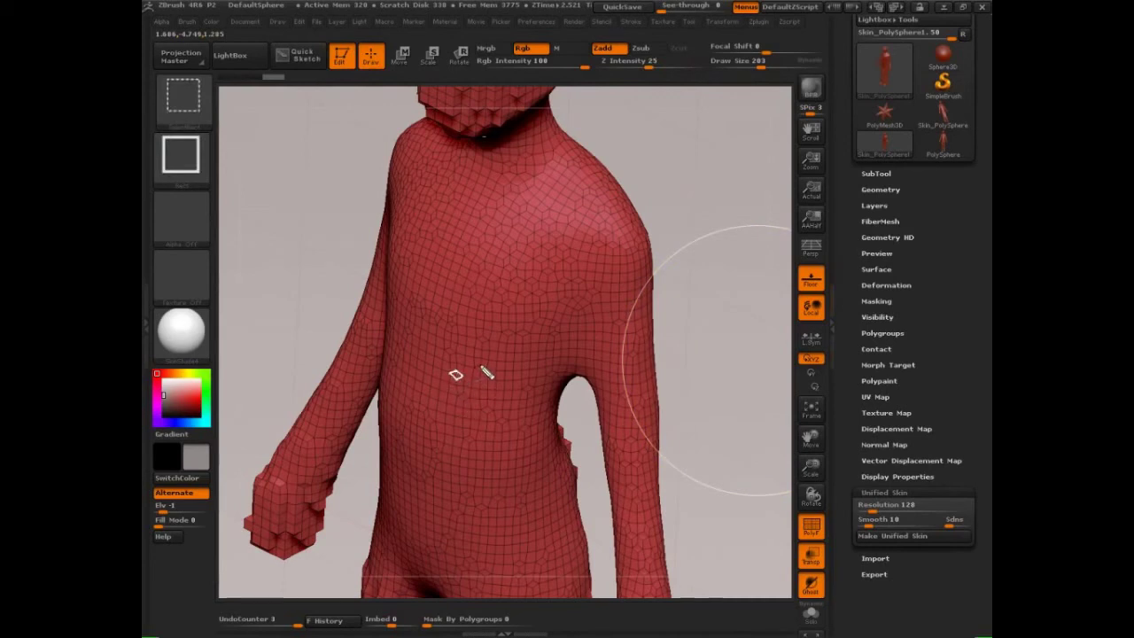
{"action": "mouse_move", "coordinate": [473, 368]}
{"action": "left_mouse_down"}
{"action": "mouse_move", "coordinate": [481, 364]}
{"action": "mouse_move", "coordinate": [480, 391]}
{"action": "left_mouse_up"}
{"action": "mouse_move", "coordinate": [489, 340]}
{"action": "left_mouse_down"}
{"action": "mouse_move", "coordinate": [490, 415]}
{"action": "mouse_move", "coordinate": [504, 435]}
{"action": "left_mouse_up"}
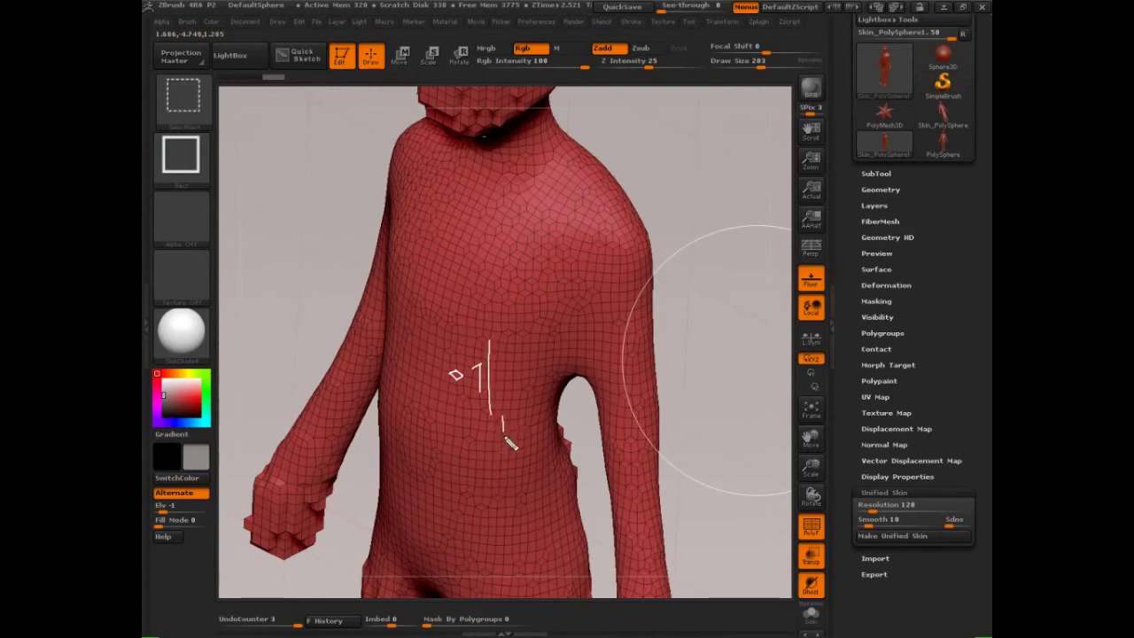
{"action": "left_click_drag", "start_coordinate": [512, 393], "coordinate": [510, 425]}
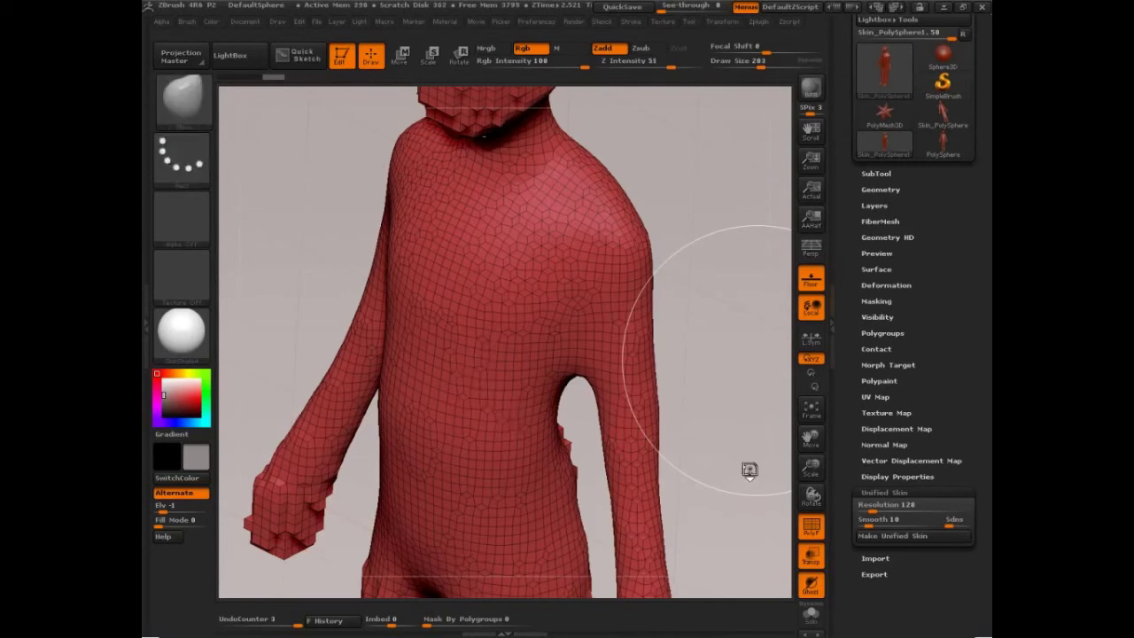
- Undo the smoothing on the unified skin and smooth its shoulders, arms and torso again from the blocky surface
{"action": "key", "text": "ctrl"}
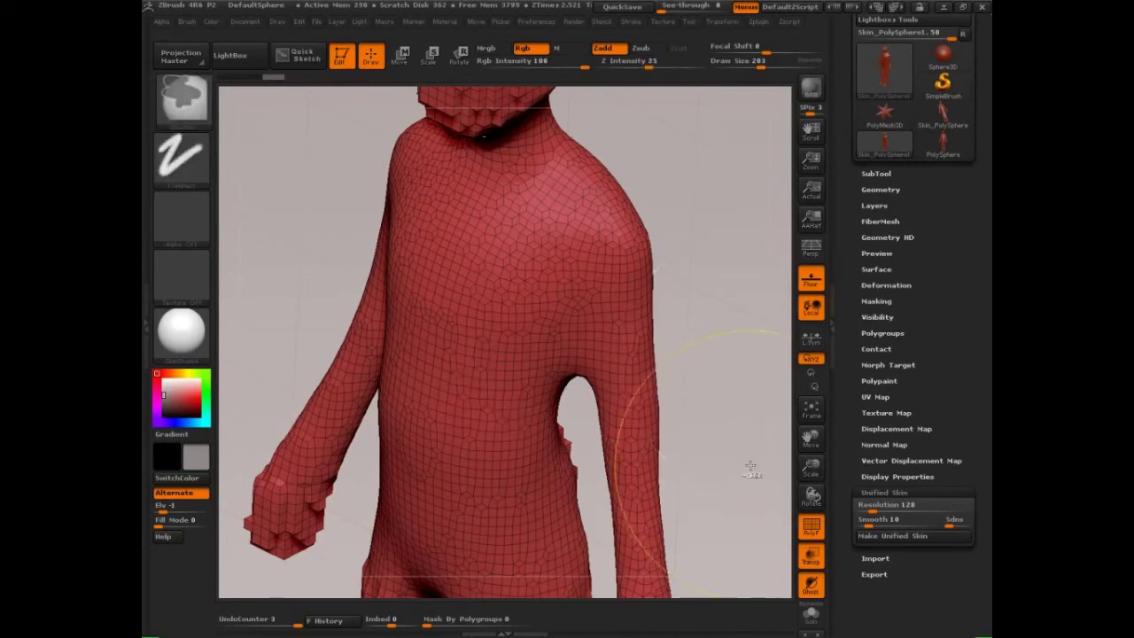
{"action": "key", "text": "ctrl+z"}
{"action": "key", "text": "ctrl+z"}
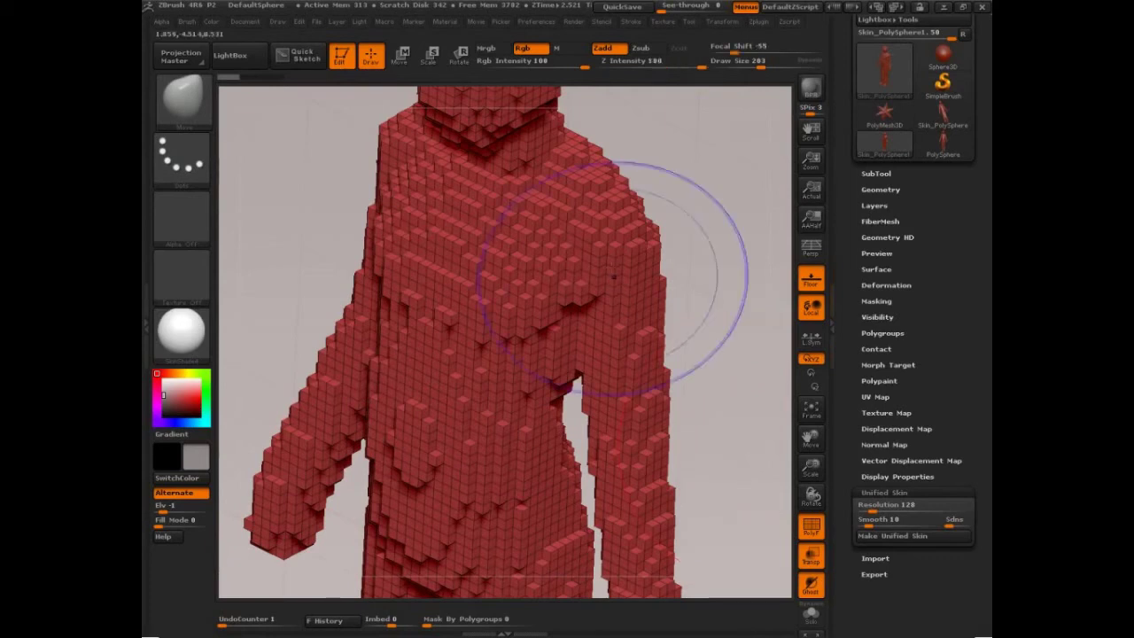
{"action": "mouse_move", "coordinate": [605, 241]}
{"action": "left_mouse_down", "text": "shift"}
{"action": "mouse_move", "coordinate": [524, 244]}
{"action": "mouse_move", "coordinate": [470, 413]}
{"action": "mouse_move", "coordinate": [620, 381]}
{"action": "mouse_move", "coordinate": [485, 282]}
{"action": "mouse_move", "coordinate": [589, 496]}
{"action": "left_mouse_up", "text": "shift"}
{"action": "left_click_drag", "start_coordinate": [434, 536], "coordinate": [466, 549], "text": "shift"}
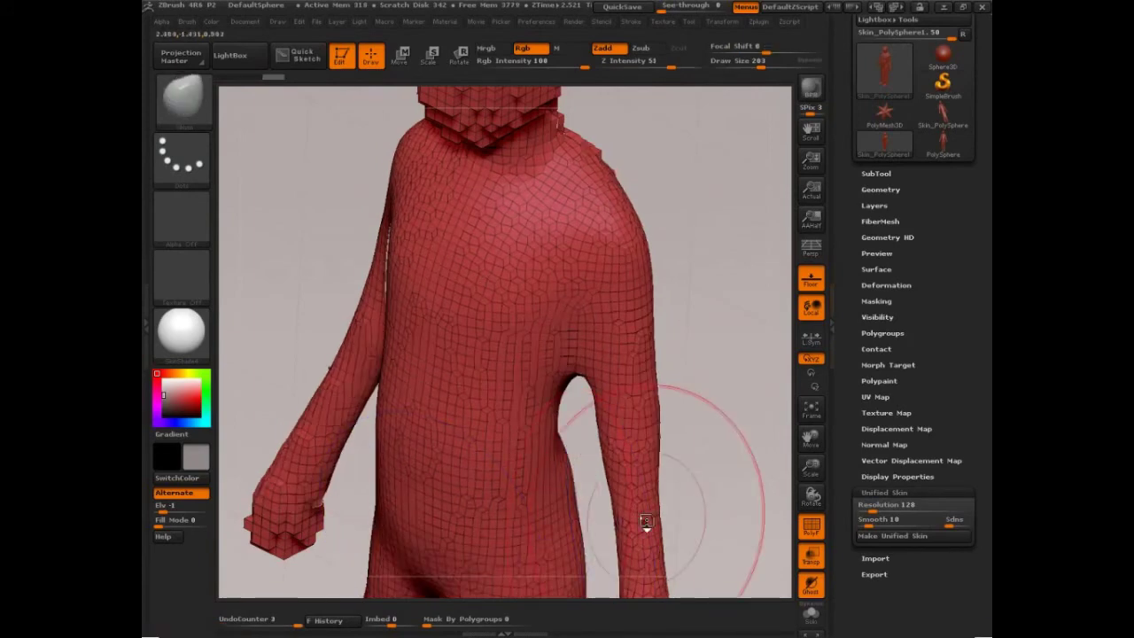
- Inflate the shoulder and arm of the unified skin with the Inflate brush at draw size 270
{"action": "key", "text": "b"}
{"action": "key", "text": "a"}
{"action": "key", "text": "s"}
{"action": "left_click_drag", "start_coordinate": [656, 500], "coordinate": [663, 498]}
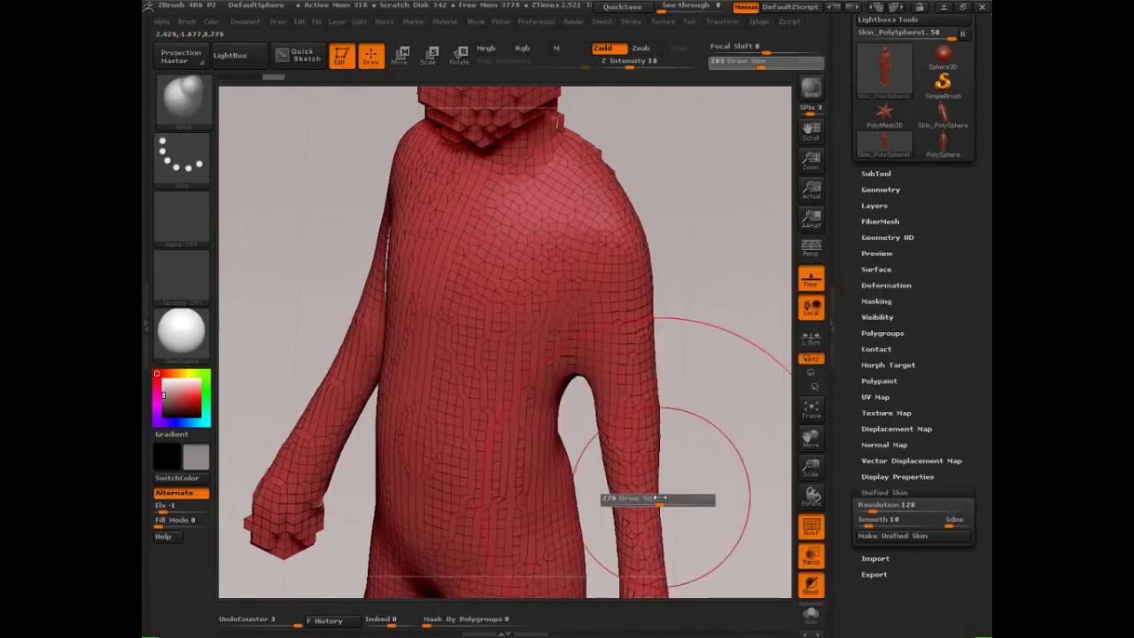
{"action": "mouse_move", "coordinate": [630, 266]}
{"action": "left_mouse_down"}
{"action": "mouse_move", "coordinate": [625, 336]}
{"action": "mouse_move", "coordinate": [588, 435]}
{"action": "left_mouse_up"}
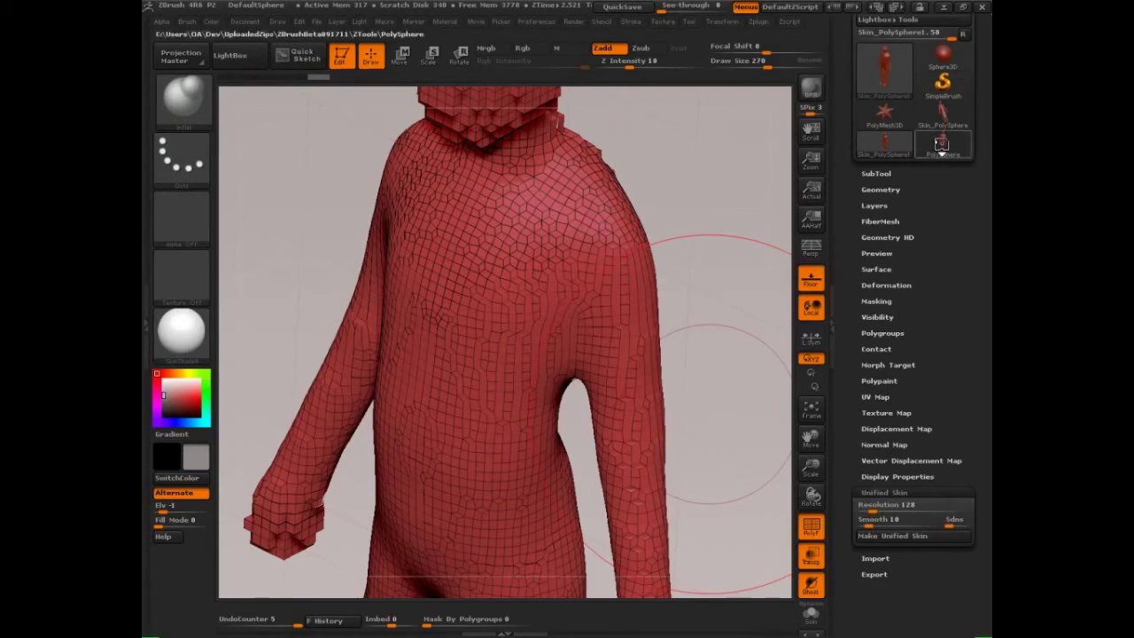
- Switch the active tool back to the original polygrouped PolySphere figure and examine its torso polygons
{"action": "left_click", "coordinate": [941, 144]}
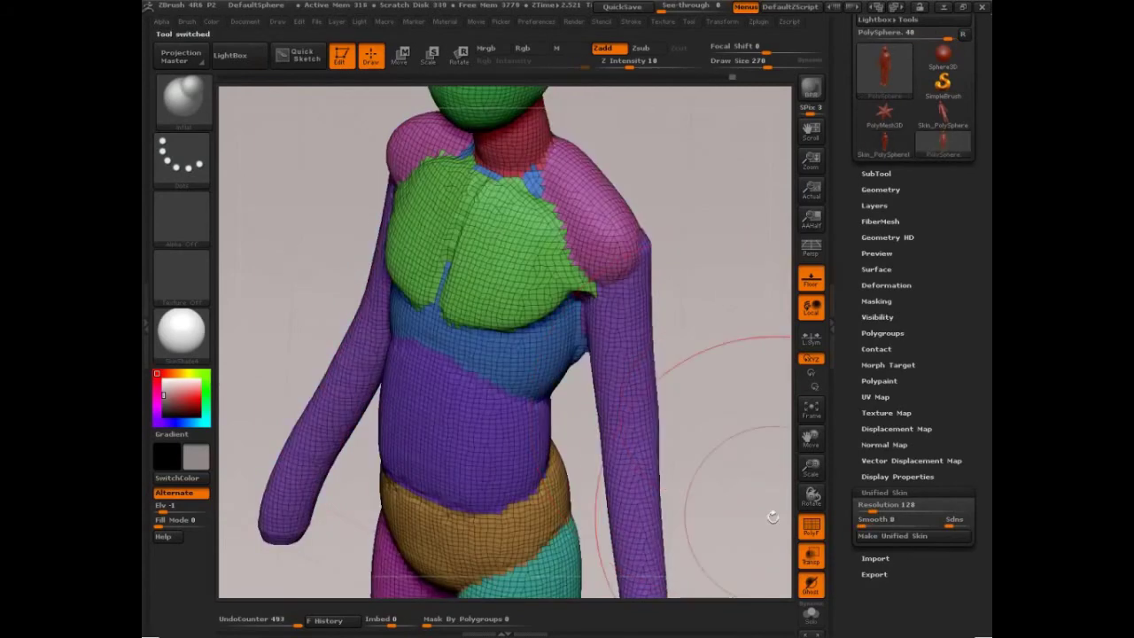
{"action": "left_click_drag", "start_coordinate": [760, 527], "coordinate": [762, 519]}
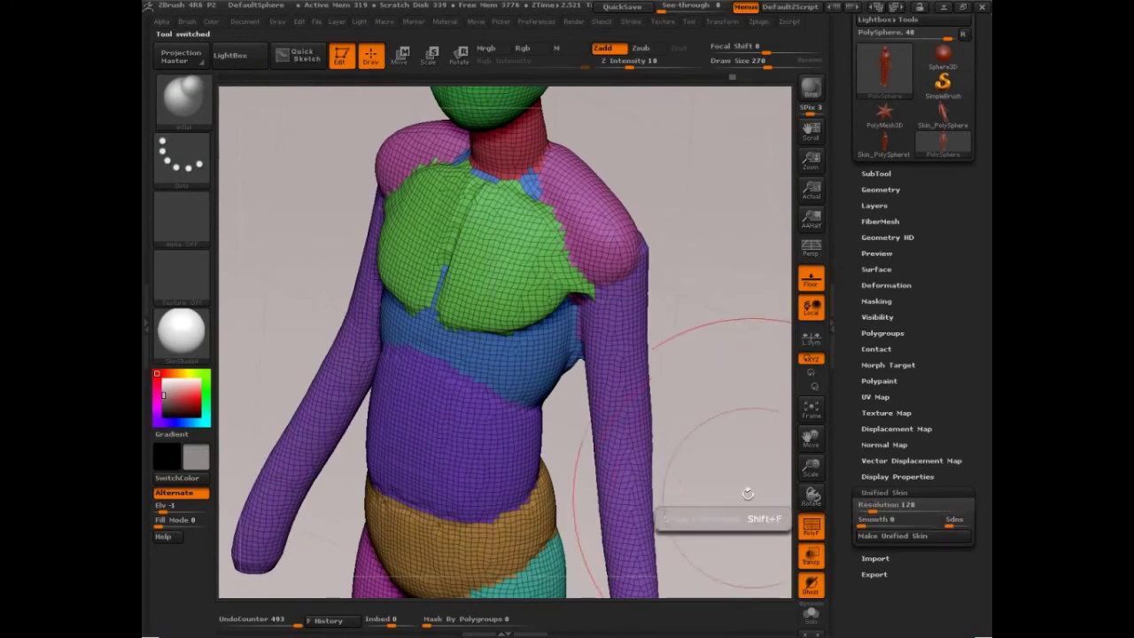
{"action": "mouse_move", "coordinate": [729, 471]}
{"action": "left_mouse_down"}
{"action": "mouse_move", "coordinate": [730, 439]}
{"action": "mouse_move", "coordinate": [746, 478]}
{"action": "left_mouse_up"}
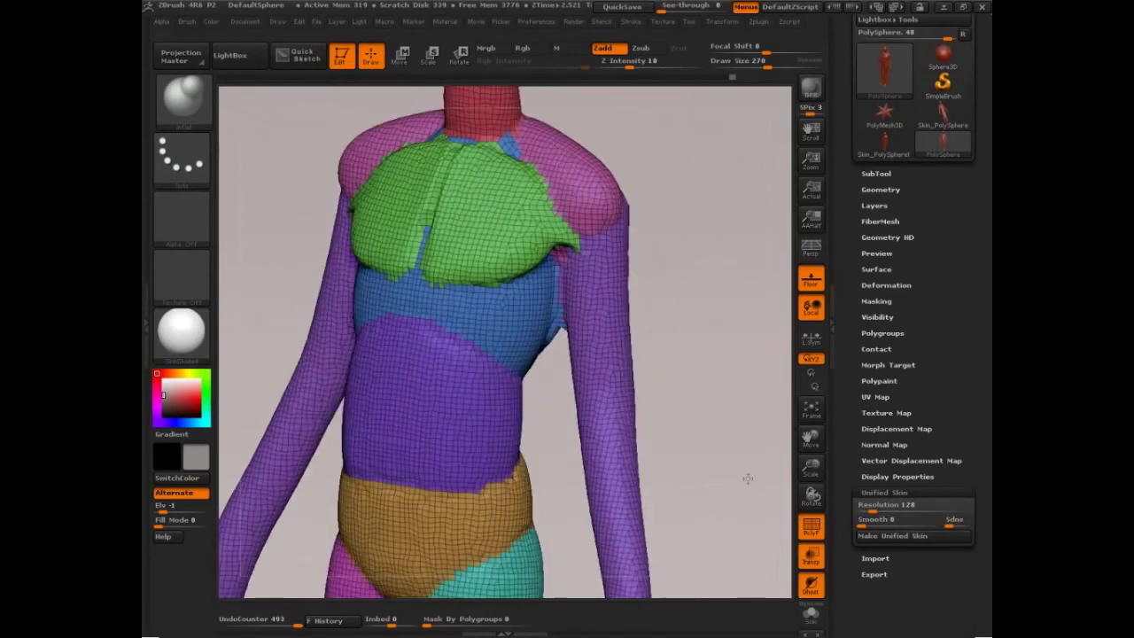
{"action": "key", "text": "ctrl+shift+d"}
{"action": "mouse_move", "coordinate": [605, 339]}
{"action": "left_mouse_down"}
{"action": "mouse_move", "coordinate": [623, 430]}
{"action": "mouse_move", "coordinate": [616, 514]}
{"action": "left_mouse_up"}
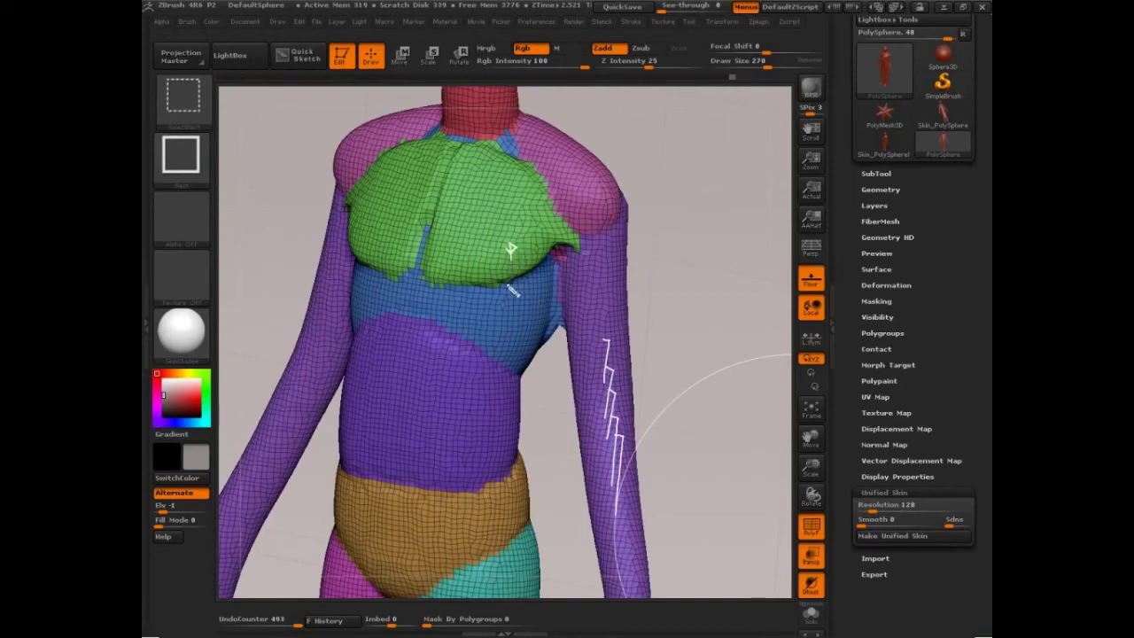
{"action": "mouse_move", "coordinate": [508, 249]}
{"action": "left_mouse_down"}
{"action": "mouse_move", "coordinate": [498, 288]}
{"action": "mouse_move", "coordinate": [515, 304]}
{"action": "left_mouse_up"}
{"action": "left_click_drag", "start_coordinate": [474, 348], "coordinate": [470, 434]}
{"action": "key", "text": "Escape"}
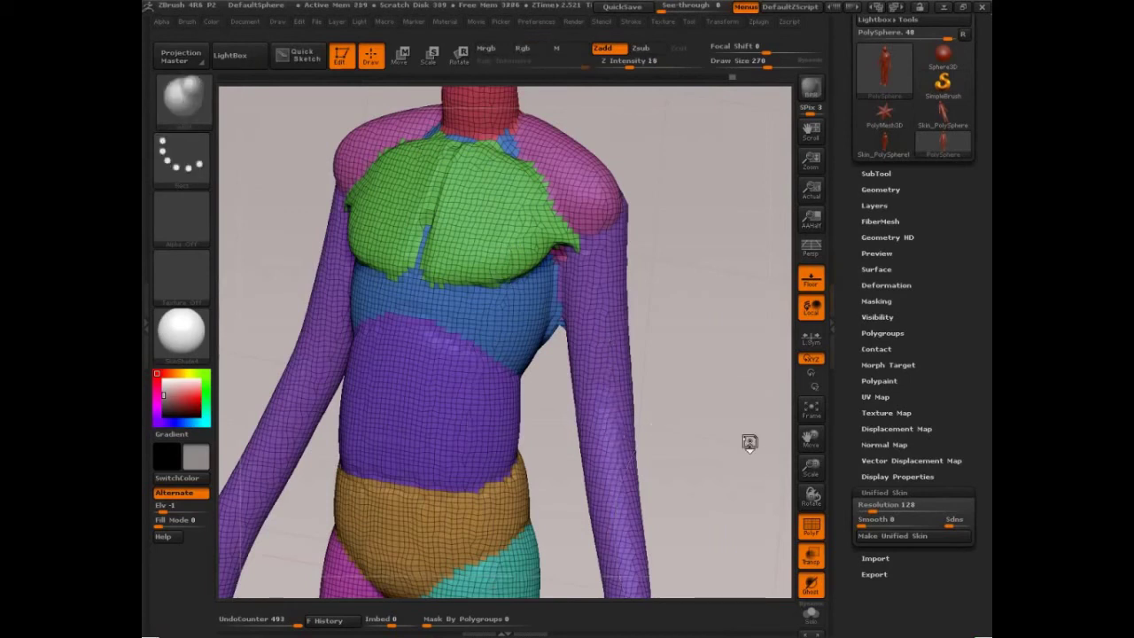
- Remesh the polygrouped figure with ZRemesher at a target polygons count of 5, using Adapt and an adaptive size of 50
{"action": "left_click", "coordinate": [880, 190]}
{"action": "left_click", "coordinate": [880, 394]}
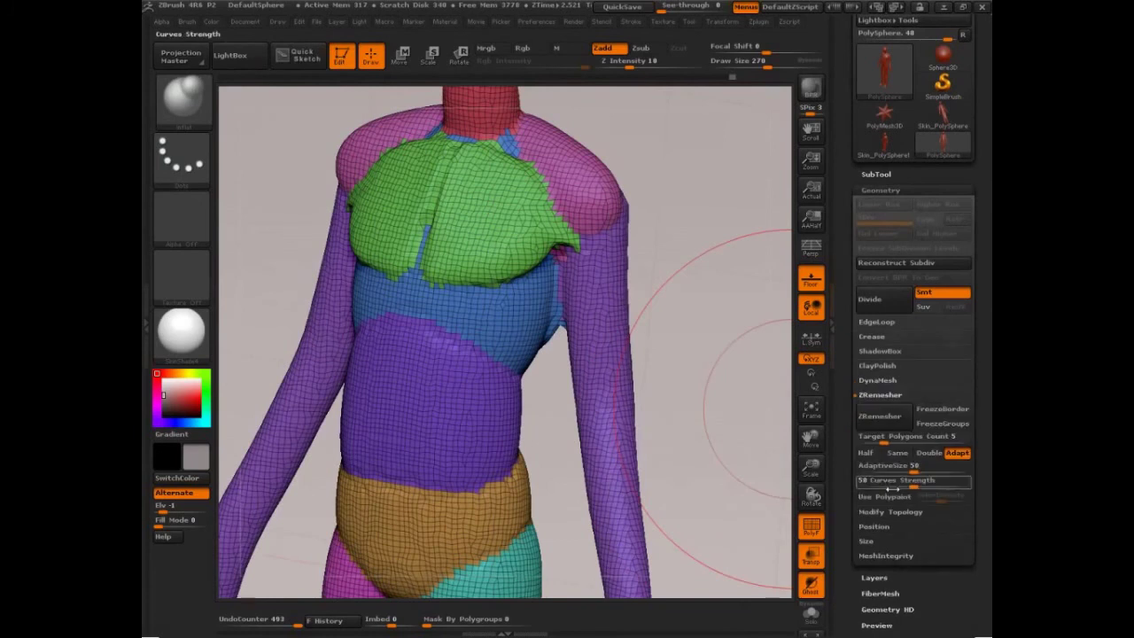
{"action": "left_click", "coordinate": [880, 415]}
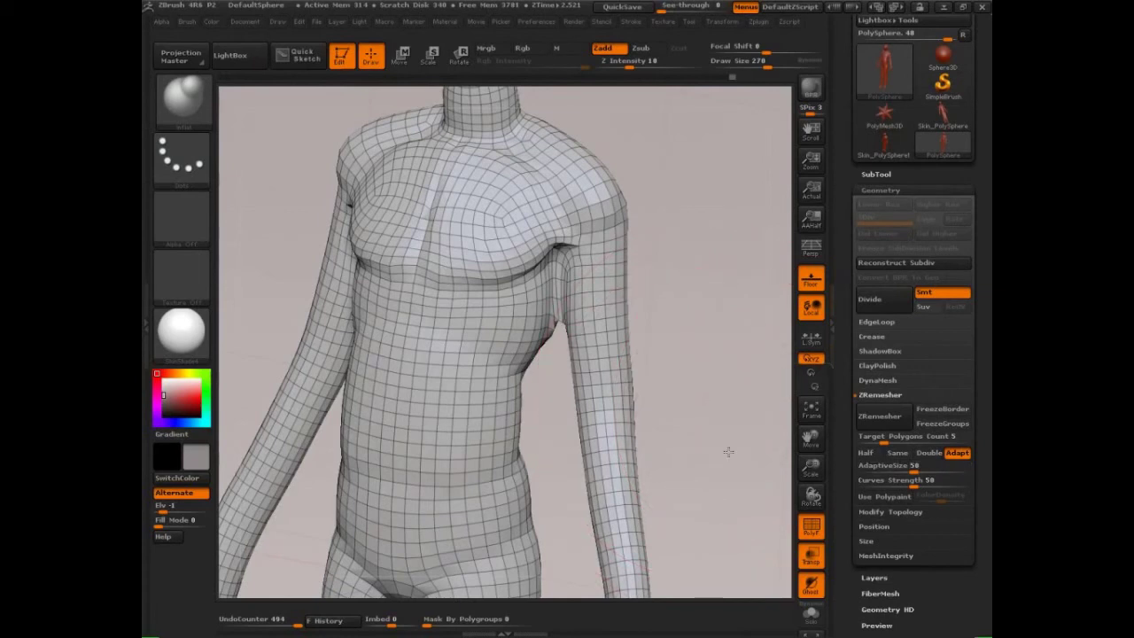
{"action": "left_click_drag", "start_coordinate": [729, 451], "coordinate": [725, 452]}
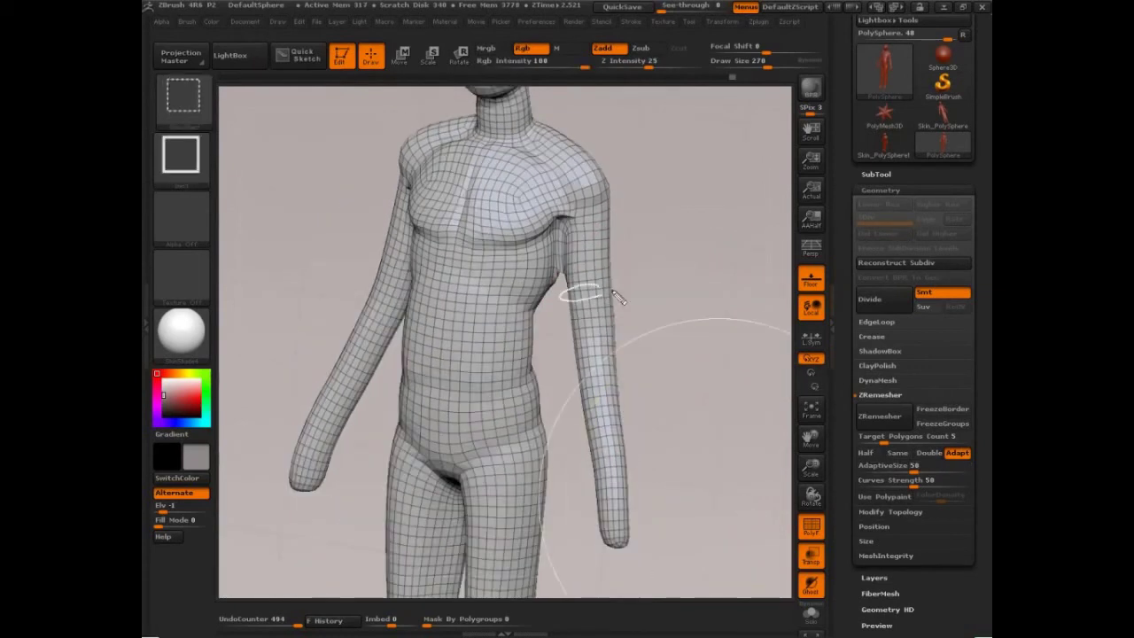
{"action": "left_click_drag", "start_coordinate": [612, 291], "coordinate": [613, 342]}
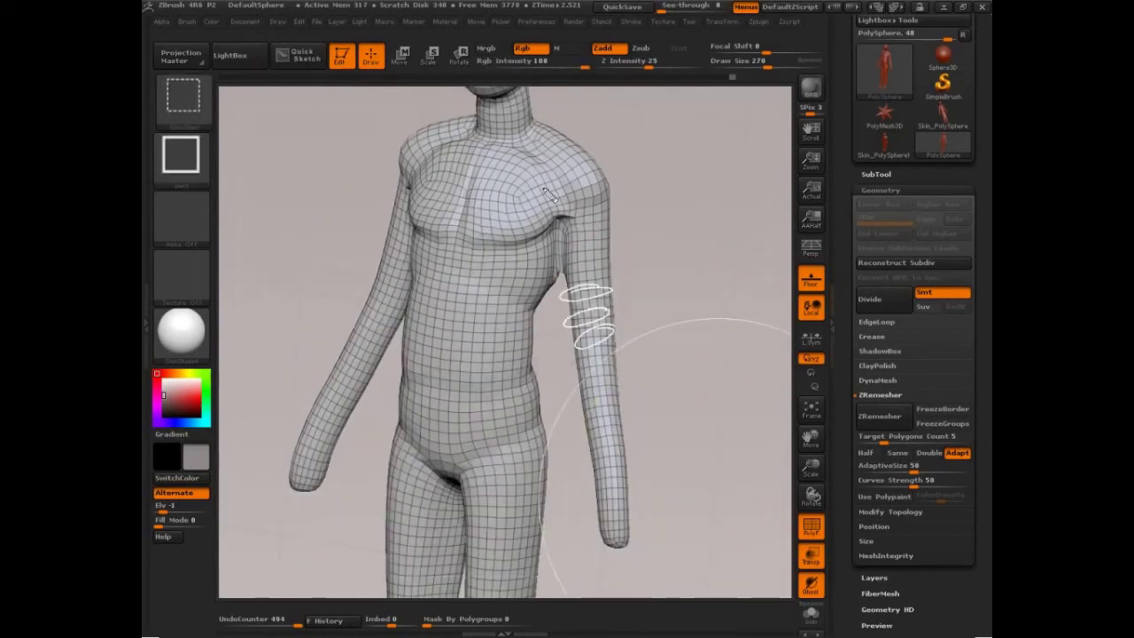
{"action": "left_click_drag", "start_coordinate": [525, 216], "coordinate": [535, 191]}
{"action": "left_click_drag", "start_coordinate": [540, 294], "coordinate": [432, 309]}
{"action": "left_click_drag", "start_coordinate": [530, 356], "coordinate": [482, 365]}
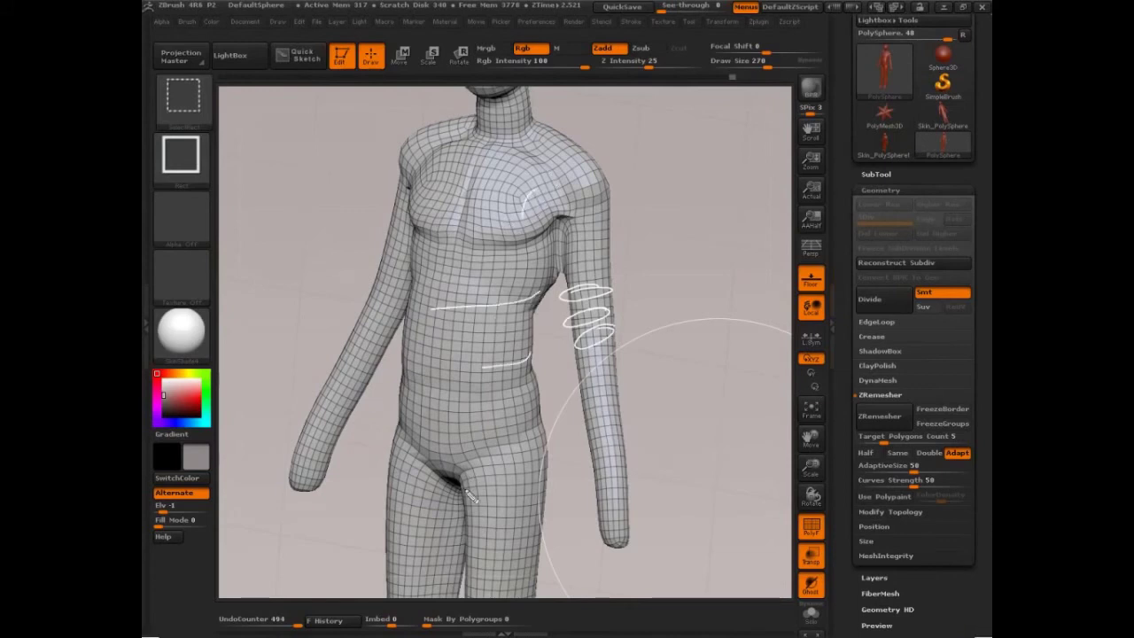
{"action": "left_click_drag", "start_coordinate": [455, 484], "coordinate": [550, 483]}
{"action": "mouse_move", "coordinate": [464, 514]}
{"action": "left_mouse_down"}
{"action": "mouse_move", "coordinate": [539, 517]}
{"action": "mouse_move", "coordinate": [535, 539]}
{"action": "left_mouse_up"}
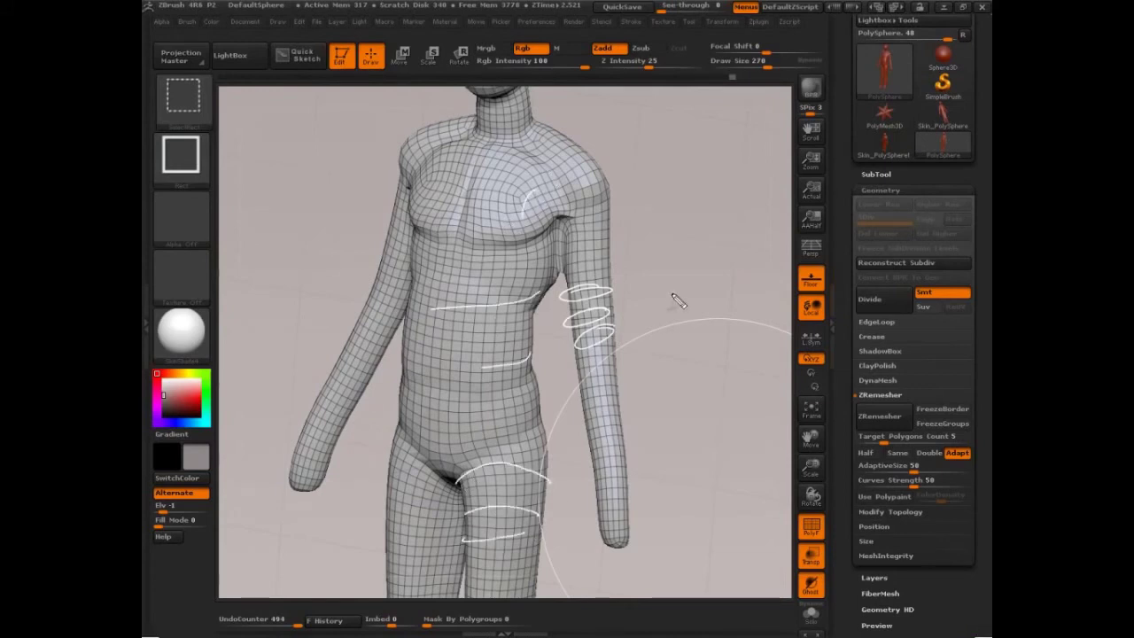
{"action": "key", "text": "Escape"}
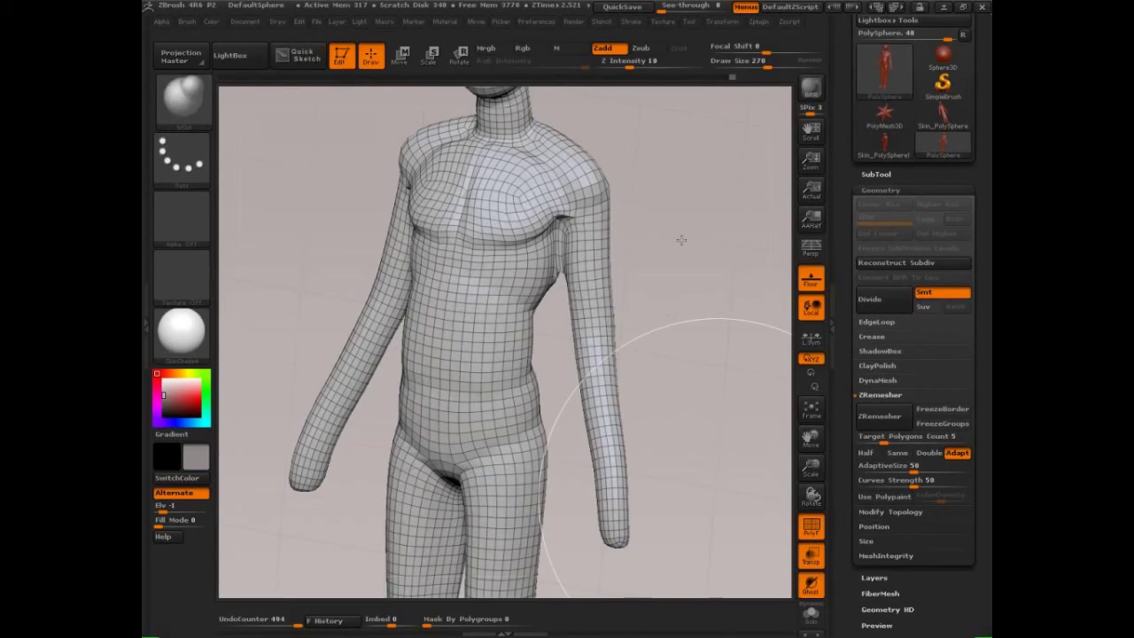
- Examine the remeshed topology of the head, shoulders and side profile, and undo the ZRemesher operation
{"action": "mouse_move", "coordinate": [681, 240]}
{"action": "left_mouse_down"}
{"action": "mouse_move", "coordinate": [678, 306]}
{"action": "mouse_move", "coordinate": [697, 343]}
{"action": "mouse_move", "coordinate": [703, 227]}
{"action": "mouse_move", "coordinate": [694, 354]}
{"action": "mouse_move", "coordinate": [704, 367]}
{"action": "left_mouse_up"}
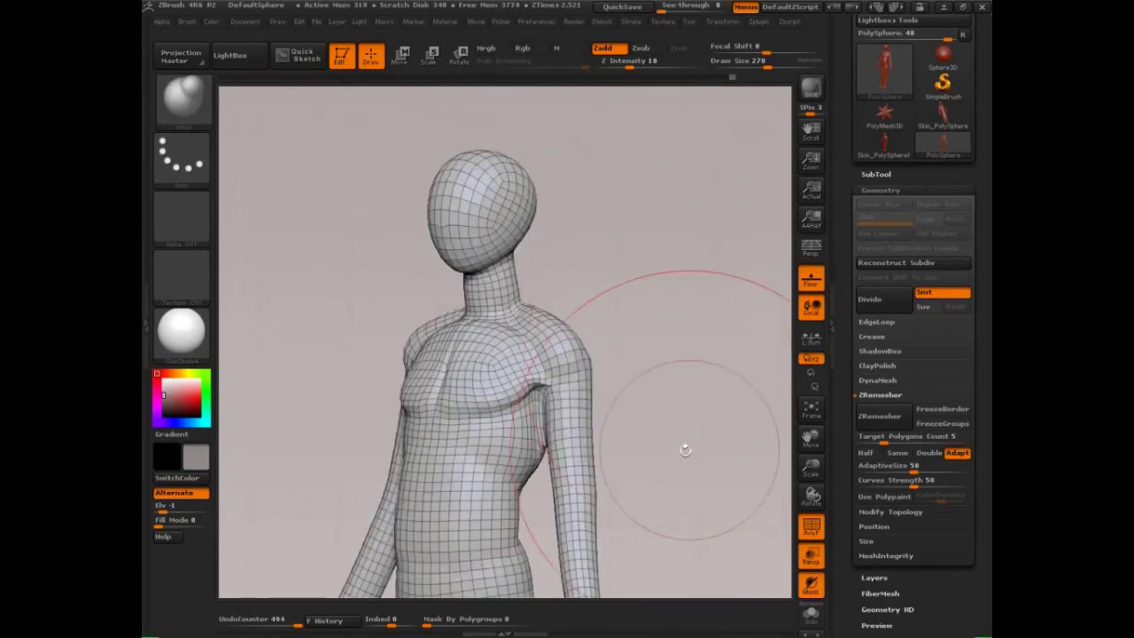
{"action": "left_click_drag", "start_coordinate": [685, 450], "coordinate": [654, 227]}
{"action": "left_click_drag", "start_coordinate": [753, 297], "coordinate": [841, 297]}
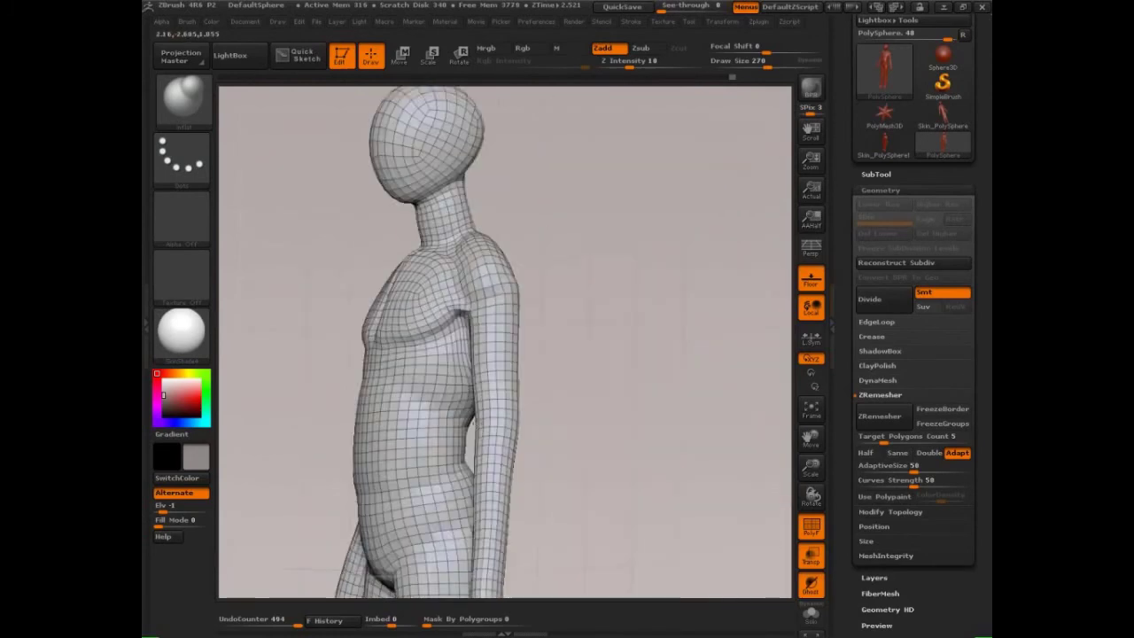
{"action": "left_click_drag", "start_coordinate": [620, 266], "coordinate": [589, 408]}
{"action": "key", "text": "ctrl+z"}
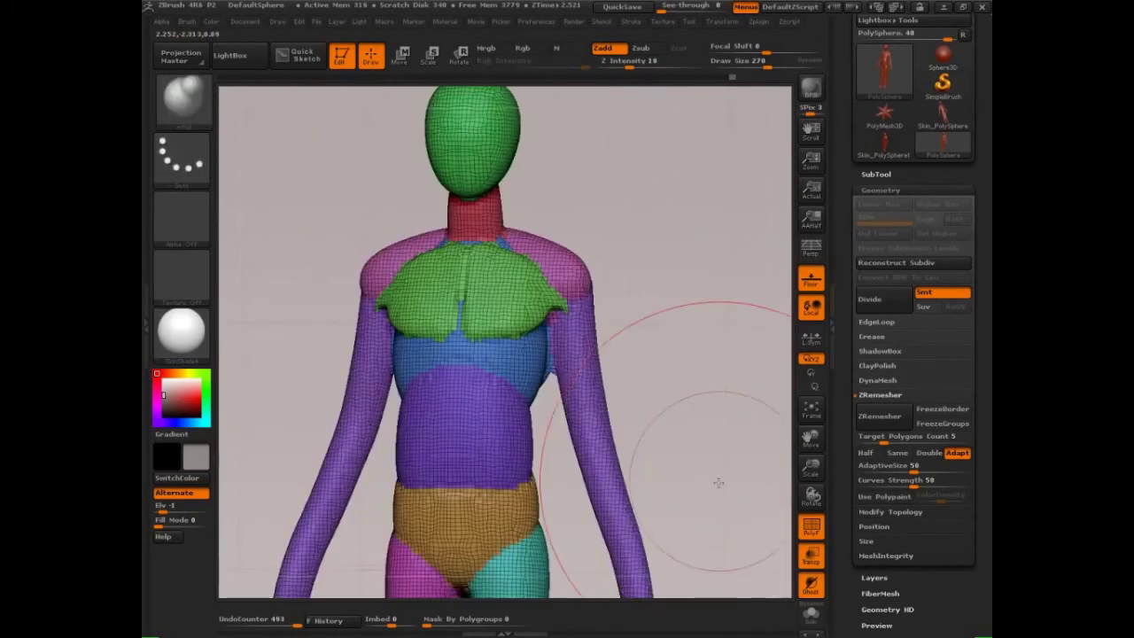
{"action": "left_click_drag", "start_coordinate": [718, 482], "coordinate": [708, 476]}
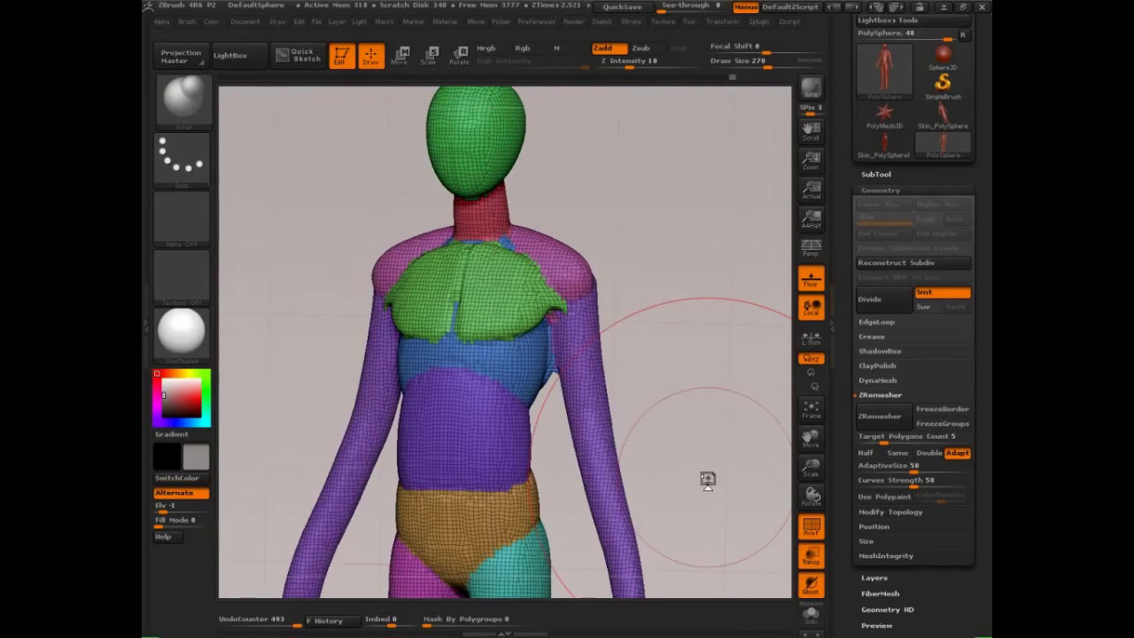
{"action": "left_click_drag", "start_coordinate": [719, 435], "coordinate": [689, 474]}
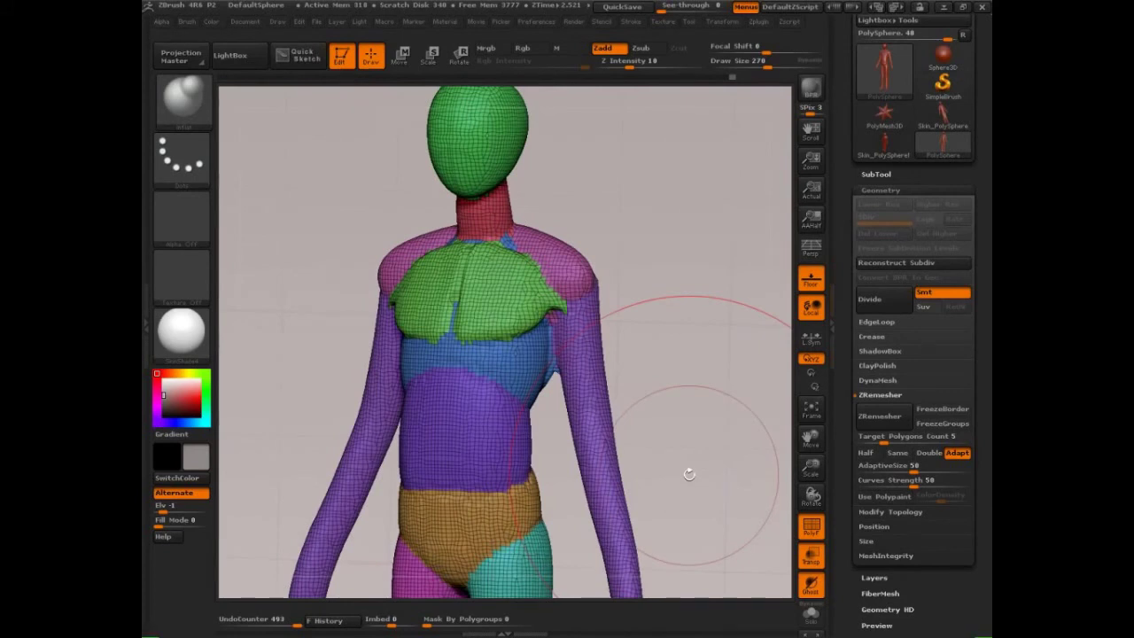
- Open the figure's DynaMesh settings and turn off the polyframe display
{"action": "left_click", "coordinate": [880, 395]}
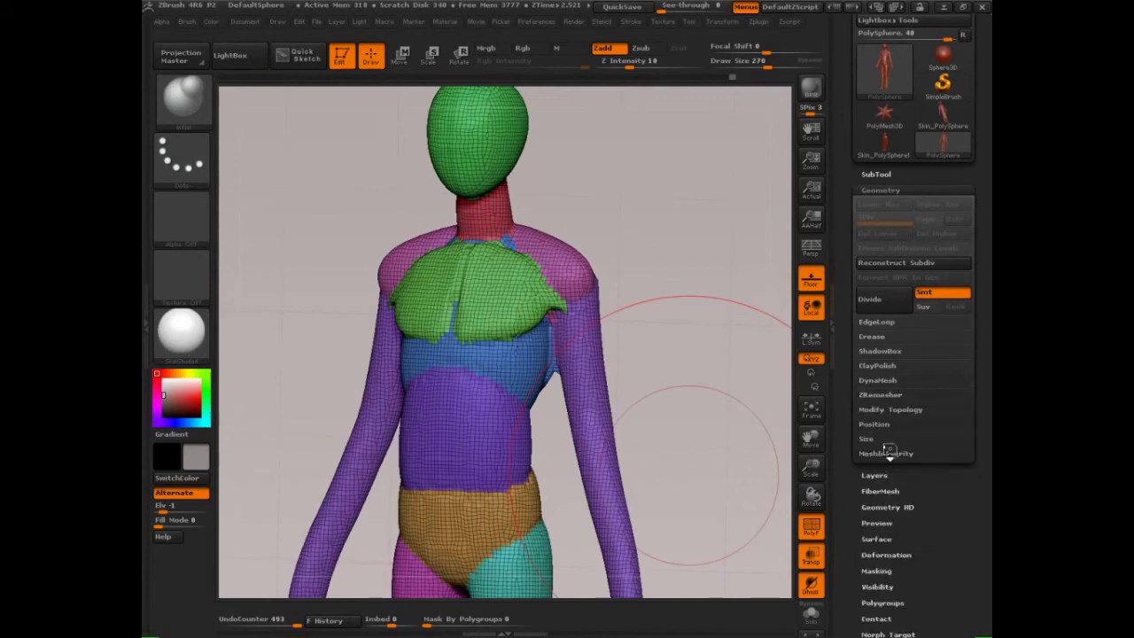
{"action": "left_click", "coordinate": [877, 379]}
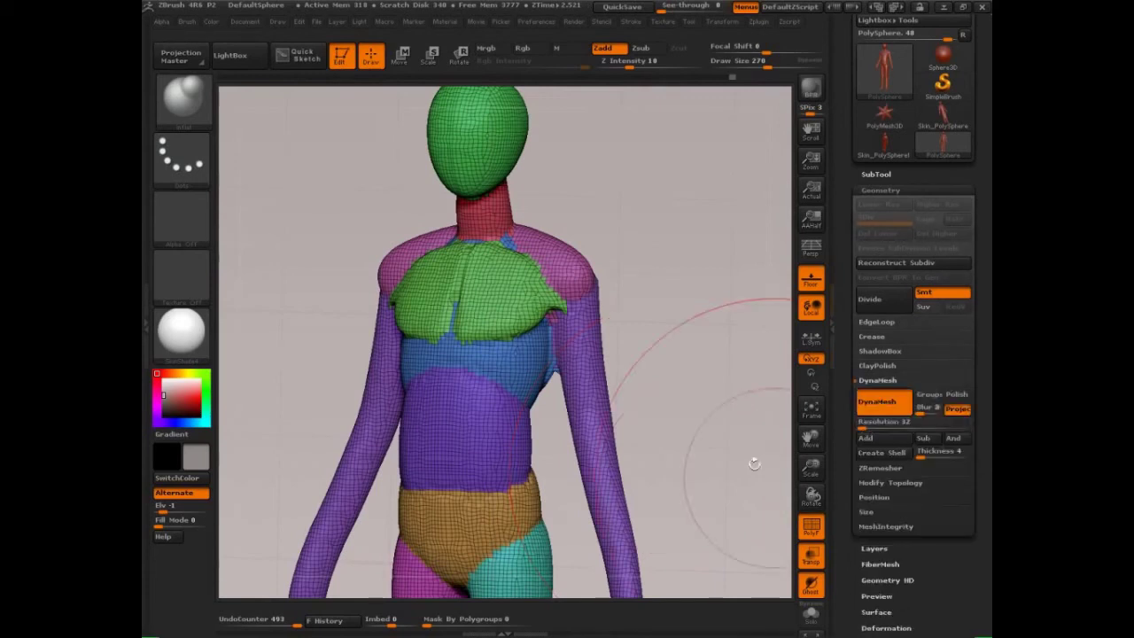
{"action": "mouse_move", "coordinate": [663, 418]}
{"action": "left_mouse_down"}
{"action": "mouse_move", "coordinate": [692, 430]}
{"action": "mouse_move", "coordinate": [664, 499]}
{"action": "left_mouse_up"}
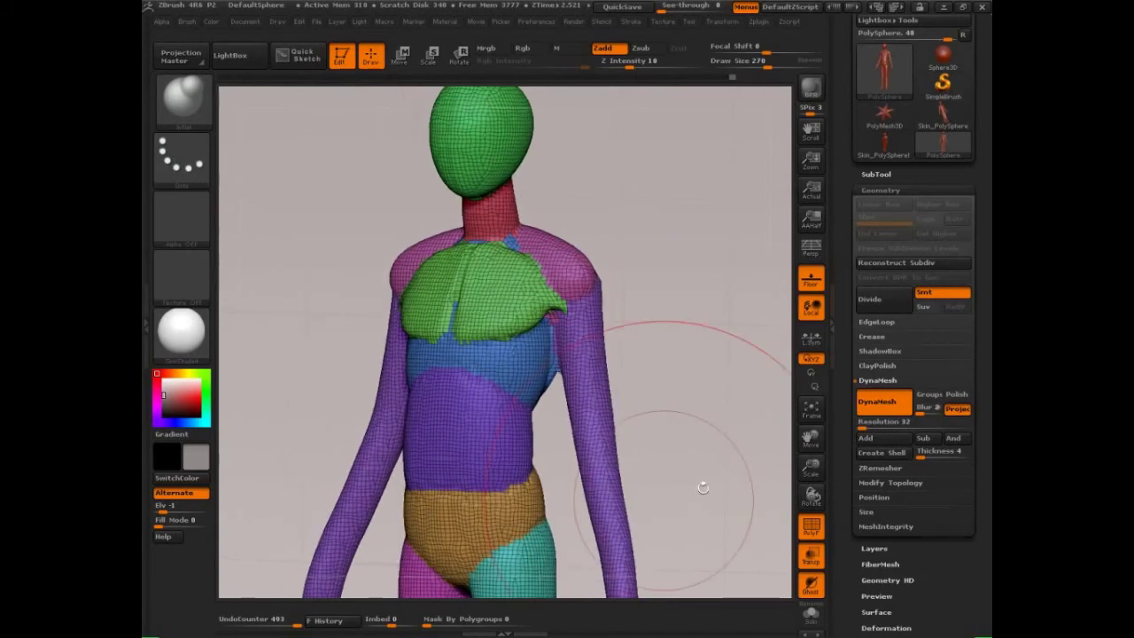
{"action": "key", "text": "shift+f"}
{"action": "left_click_drag", "start_coordinate": [688, 455], "coordinate": [703, 444]}
- Sculpt the ribcage arch and the sides beneath the chest with the Clay Buildup brush
{"action": "key", "text": "bracketleft"}
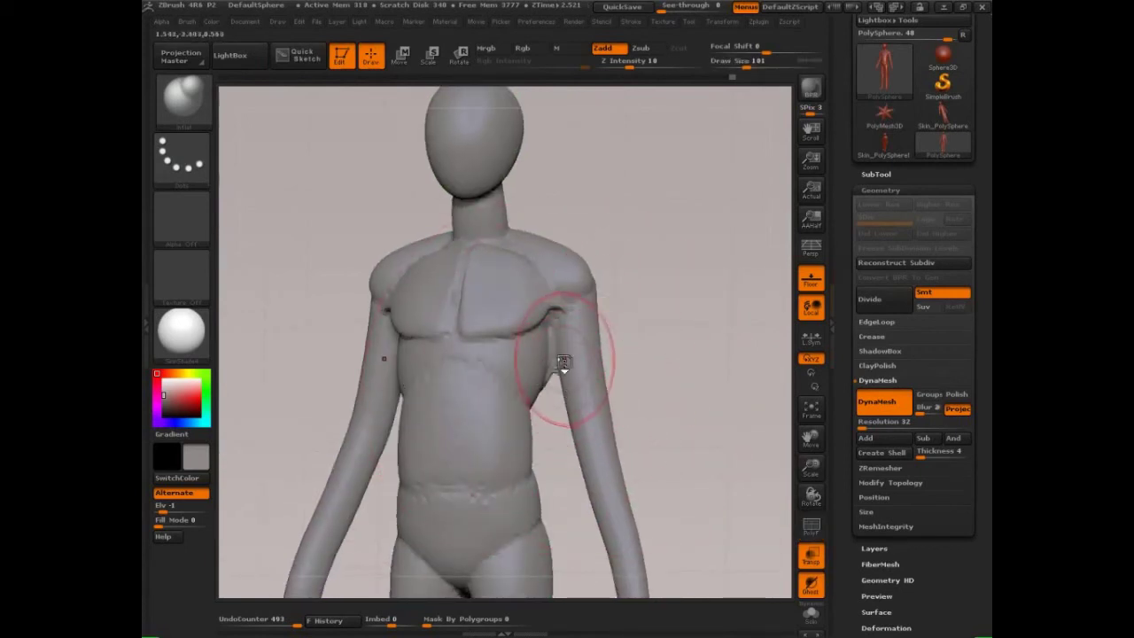
{"action": "key", "text": "2"}
{"action": "key", "text": "s"}
{"action": "left_click_drag", "start_coordinate": [506, 381], "coordinate": [512, 380]}
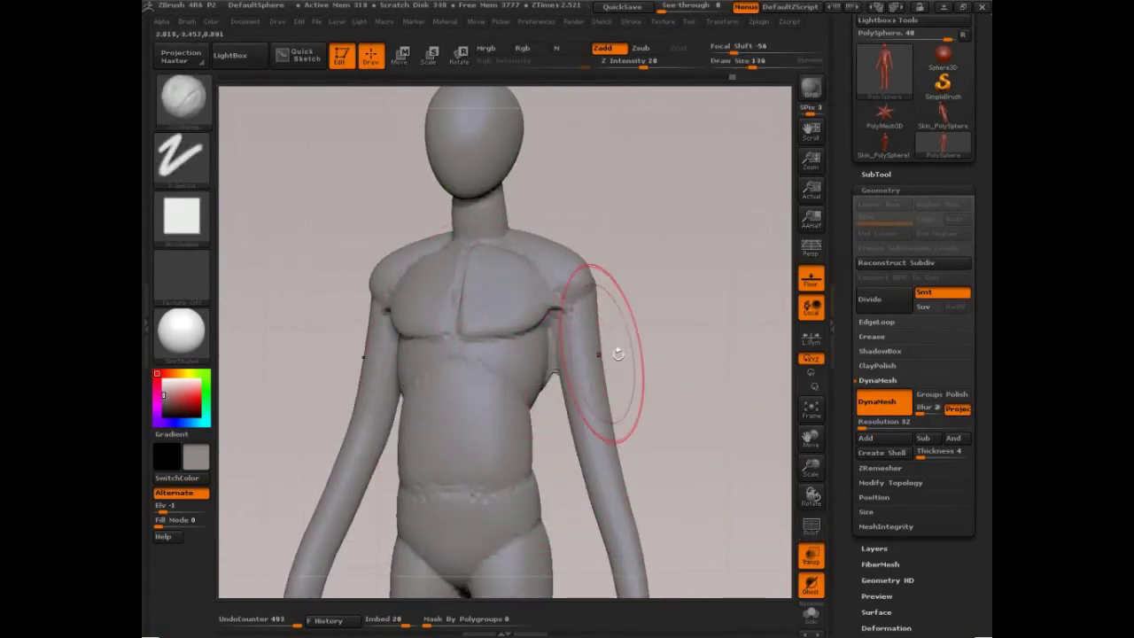
{"action": "mouse_move", "coordinate": [618, 354]}
{"action": "left_mouse_down"}
{"action": "mouse_move", "coordinate": [607, 330]}
{"action": "mouse_move", "coordinate": [578, 333]}
{"action": "mouse_move", "coordinate": [542, 365]}
{"action": "mouse_move", "coordinate": [509, 347]}
{"action": "mouse_move", "coordinate": [486, 361]}
{"action": "mouse_move", "coordinate": [522, 376]}
{"action": "left_mouse_up"}
{"action": "key", "text": "s"}
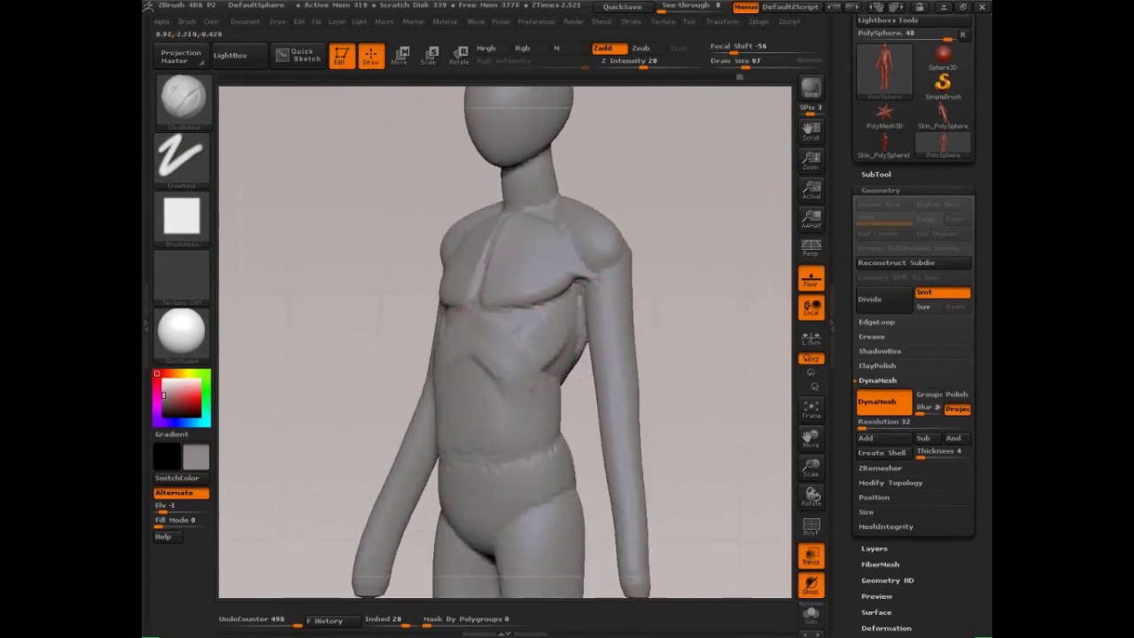
{"action": "mouse_move", "coordinate": [527, 337]}
{"action": "left_mouse_down"}
{"action": "mouse_move", "coordinate": [558, 361]}
{"action": "mouse_move", "coordinate": [526, 376]}
{"action": "mouse_move", "coordinate": [501, 338]}
{"action": "mouse_move", "coordinate": [471, 375]}
{"action": "mouse_move", "coordinate": [507, 358]}
{"action": "left_mouse_up"}
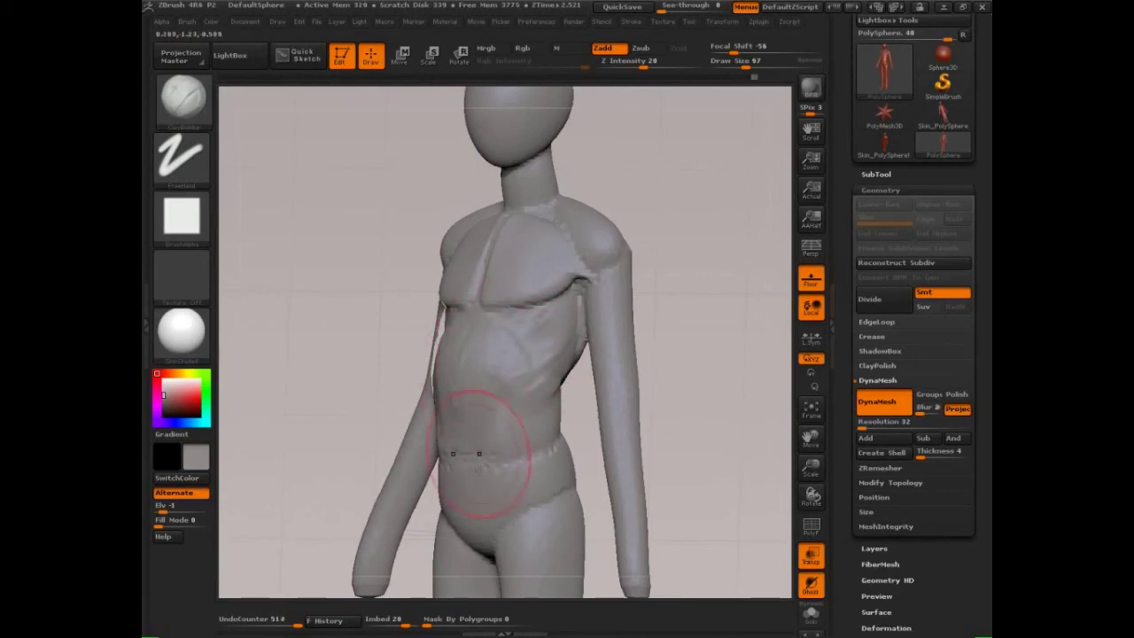
- Build up the lower abdomen, the centre line of the belly, the front of the hips and the upper thigh
{"action": "mouse_move", "coordinate": [479, 469]}
{"action": "left_mouse_down"}
{"action": "mouse_move", "coordinate": [483, 454]}
{"action": "mouse_move", "coordinate": [492, 480]}
{"action": "left_mouse_up"}
{"action": "left_click_drag", "start_coordinate": [693, 396], "coordinate": [695, 282], "text": "alt"}
{"action": "left_click_drag", "start_coordinate": [694, 331], "coordinate": [728, 332]}
{"action": "key", "text": "bracketleft"}
{"action": "key", "text": "bracketleft"}
{"action": "mouse_move", "coordinate": [468, 415]}
{"action": "left_mouse_down"}
{"action": "mouse_move", "coordinate": [485, 434]}
{"action": "mouse_move", "coordinate": [462, 406]}
{"action": "mouse_move", "coordinate": [445, 438]}
{"action": "mouse_move", "coordinate": [473, 450]}
{"action": "mouse_move", "coordinate": [457, 431]}
{"action": "mouse_move", "coordinate": [487, 427]}
{"action": "mouse_move", "coordinate": [461, 430]}
{"action": "mouse_move", "coordinate": [478, 416]}
{"action": "mouse_move", "coordinate": [468, 443]}
{"action": "mouse_move", "coordinate": [489, 450]}
{"action": "left_mouse_up"}
{"action": "key", "text": "bracketright"}
{"action": "key", "text": "bracketright"}
{"action": "left_click_drag", "start_coordinate": [676, 328], "coordinate": [599, 331]}
{"action": "mouse_move", "coordinate": [560, 422]}
{"action": "left_mouse_down"}
{"action": "mouse_move", "coordinate": [543, 385]}
{"action": "mouse_move", "coordinate": [541, 494]}
{"action": "left_mouse_up"}
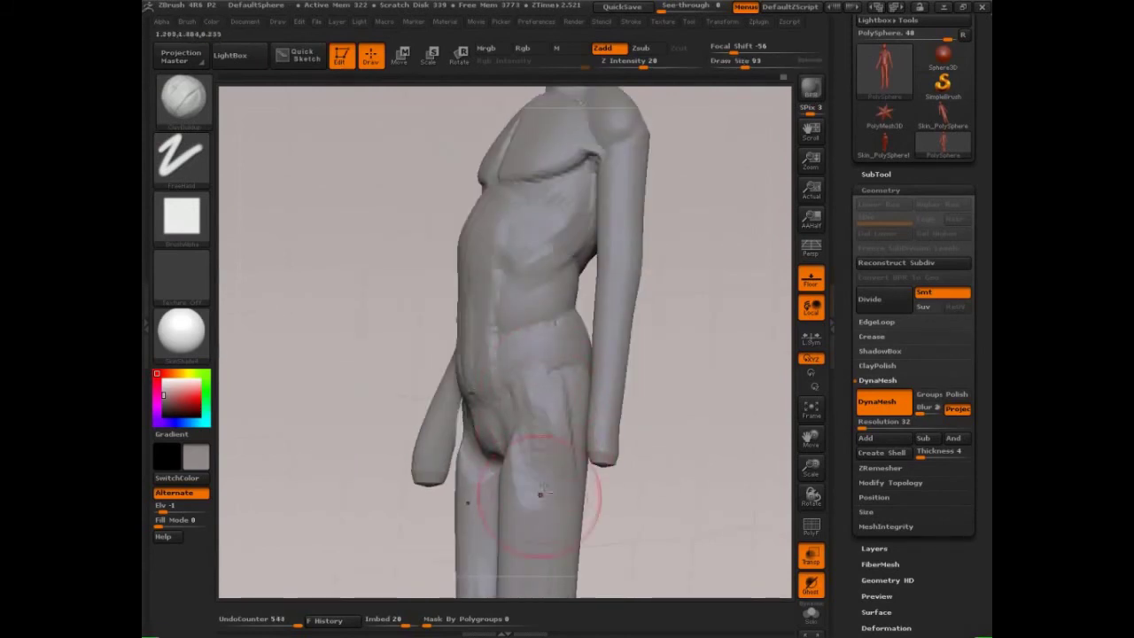
- Sculpt the sides of the hips and the buttocks with a larger Clay Buildup brush
{"action": "mouse_move", "coordinate": [682, 411]}
{"action": "left_mouse_down"}
{"action": "mouse_move", "coordinate": [574, 411]}
{"action": "mouse_move", "coordinate": [596, 377]}
{"action": "mouse_move", "coordinate": [615, 381]}
{"action": "left_mouse_up"}
{"action": "key", "text": "bracketright"}
{"action": "key", "text": "bracketright"}
{"action": "key", "text": "bracketright"}
{"action": "left_click_drag", "start_coordinate": [756, 377], "coordinate": [714, 381]}
{"action": "mouse_move", "coordinate": [648, 425]}
{"action": "left_mouse_down"}
{"action": "mouse_move", "coordinate": [597, 425]}
{"action": "mouse_move", "coordinate": [626, 408]}
{"action": "mouse_move", "coordinate": [586, 379]}
{"action": "mouse_move", "coordinate": [577, 413]}
{"action": "mouse_move", "coordinate": [567, 384]}
{"action": "mouse_move", "coordinate": [443, 531]}
{"action": "mouse_move", "coordinate": [473, 531]}
{"action": "mouse_move", "coordinate": [698, 413]}
{"action": "mouse_move", "coordinate": [691, 389]}
{"action": "left_mouse_up"}
{"action": "key", "text": "bracketleft"}
{"action": "left_click_drag", "start_coordinate": [571, 362], "coordinate": [568, 389]}
- Add clay strokes along the spine and the upper back
{"action": "left_click_drag", "start_coordinate": [709, 284], "coordinate": [584, 290]}
{"action": "left_click_drag", "start_coordinate": [571, 229], "coordinate": [555, 263]}
{"action": "left_click_drag", "start_coordinate": [410, 313], "coordinate": [546, 310]}
{"action": "left_click_drag", "start_coordinate": [592, 209], "coordinate": [580, 294]}
{"action": "mouse_move", "coordinate": [691, 190]}
{"action": "left_mouse_down", "text": "alt"}
{"action": "mouse_move", "coordinate": [668, 354]}
{"action": "mouse_move", "coordinate": [704, 351]}
{"action": "left_mouse_up", "text": "alt"}
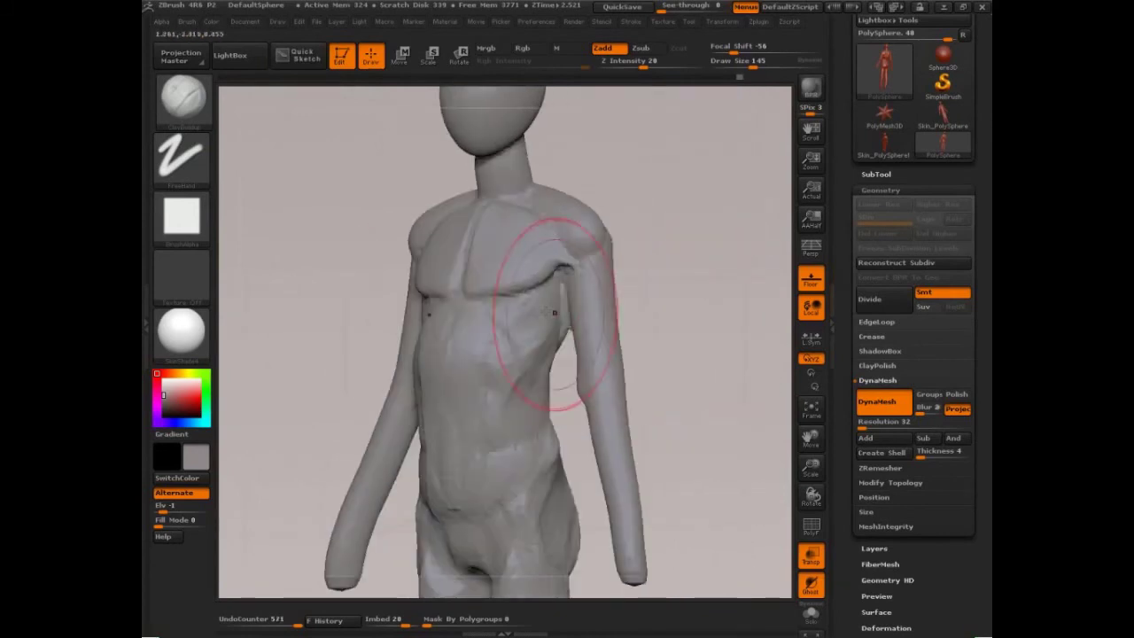
- Refine the lower edge of the chest and the abdominal forms with clay strokes at a smaller draw size
{"action": "key", "text": "s"}
{"action": "left_click", "coordinate": [486, 294]}
{"action": "mouse_move", "coordinate": [496, 334]}
{"action": "left_mouse_down"}
{"action": "mouse_move", "coordinate": [453, 337]}
{"action": "mouse_move", "coordinate": [448, 431]}
{"action": "left_mouse_up"}
{"action": "left_click_drag", "start_coordinate": [668, 309], "coordinate": [636, 305]}
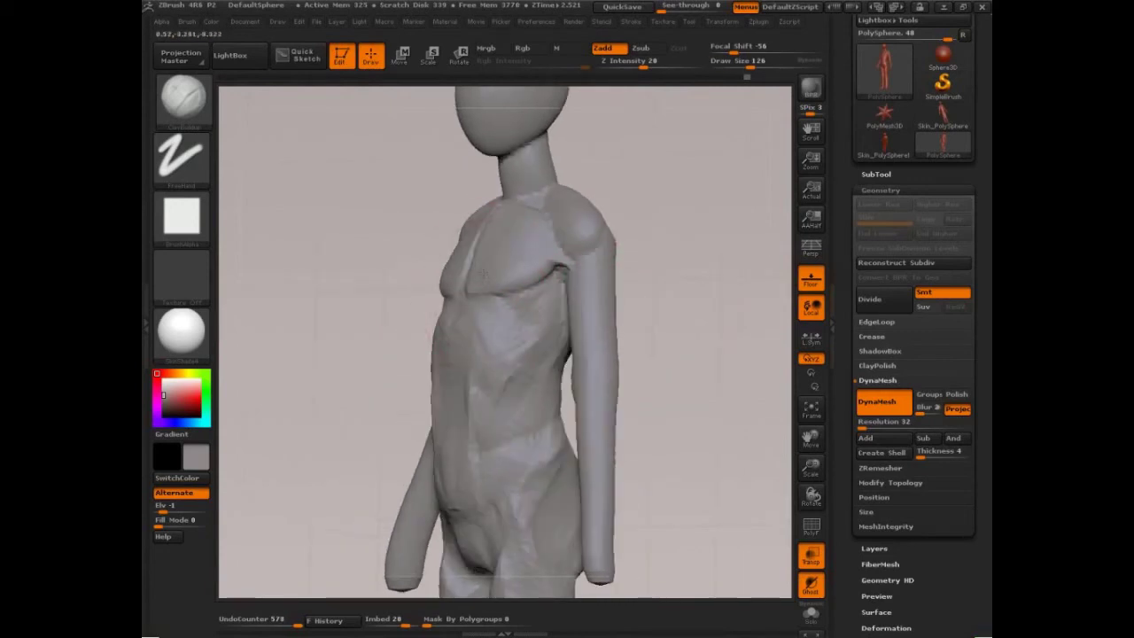
{"action": "mouse_move", "coordinate": [484, 274]}
{"action": "left_mouse_down"}
{"action": "mouse_move", "coordinate": [479, 283]}
{"action": "mouse_move", "coordinate": [496, 287]}
{"action": "left_mouse_up"}
- Build up the shoulder blades, the back of the upper arms and the shoulder muscles
{"action": "mouse_move", "coordinate": [691, 269]}
{"action": "left_mouse_down"}
{"action": "mouse_move", "coordinate": [640, 280]}
{"action": "mouse_move", "coordinate": [676, 288]}
{"action": "left_mouse_up"}
{"action": "left_click_drag", "start_coordinate": [732, 320], "coordinate": [680, 312]}
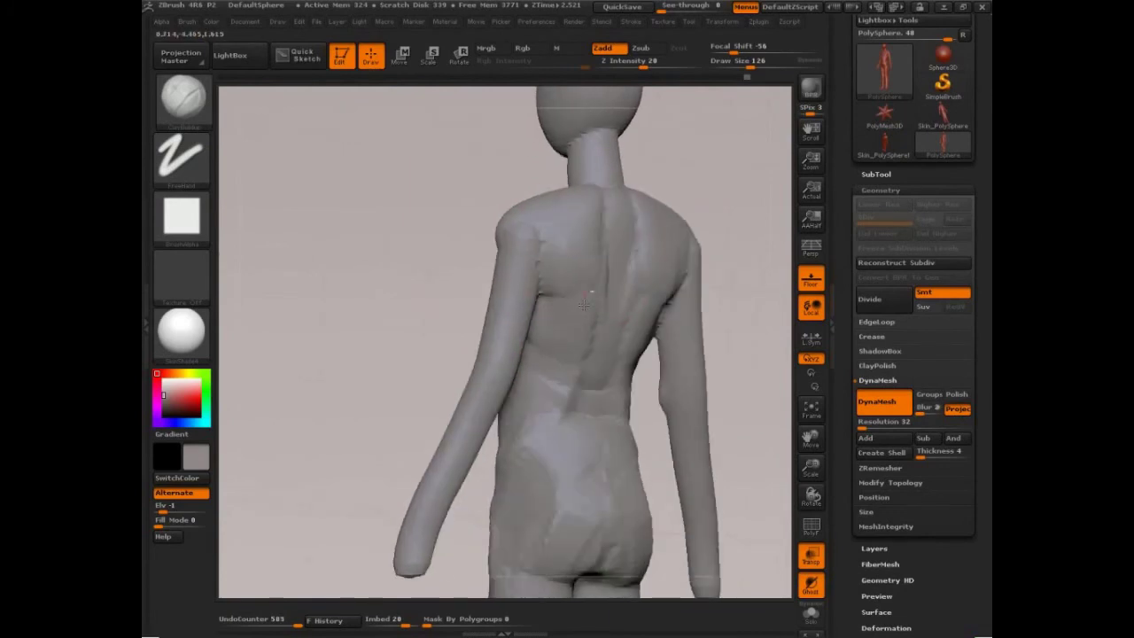
{"action": "mouse_move", "coordinate": [584, 304]}
{"action": "left_mouse_down"}
{"action": "mouse_move", "coordinate": [561, 257]}
{"action": "mouse_move", "coordinate": [533, 234]}
{"action": "left_mouse_up"}
{"action": "key", "text": "s"}
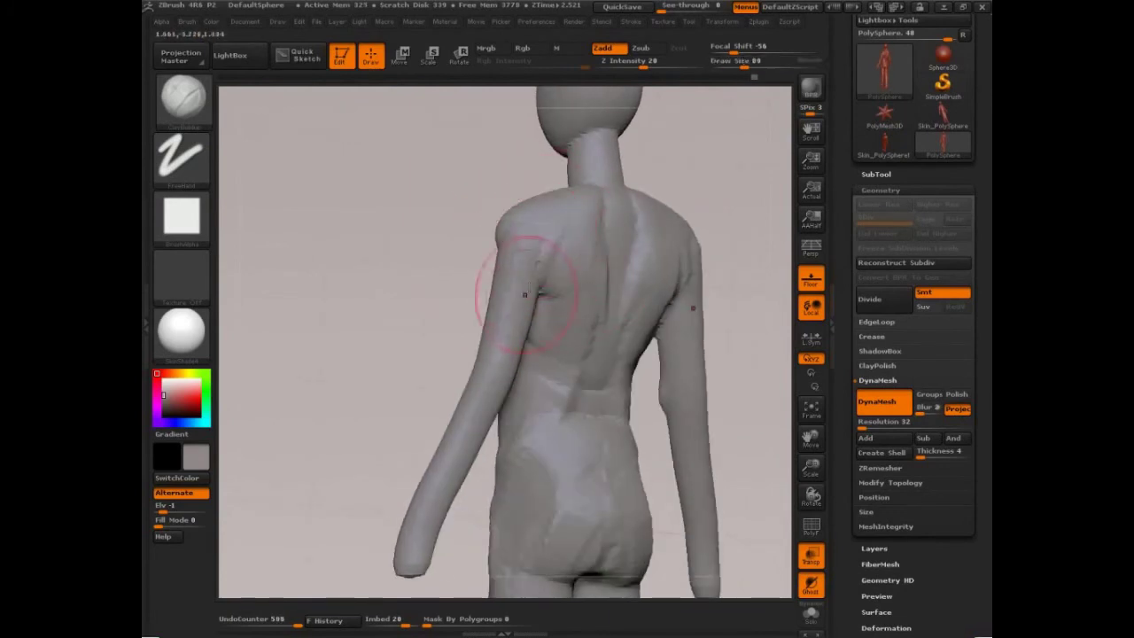
{"action": "left_click_drag", "start_coordinate": [526, 295], "coordinate": [531, 321]}
{"action": "left_click_drag", "start_coordinate": [418, 360], "coordinate": [512, 351]}
{"action": "mouse_move", "coordinate": [496, 247]}
{"action": "left_mouse_down"}
{"action": "mouse_move", "coordinate": [486, 221]}
{"action": "mouse_move", "coordinate": [498, 231]}
{"action": "left_mouse_up"}
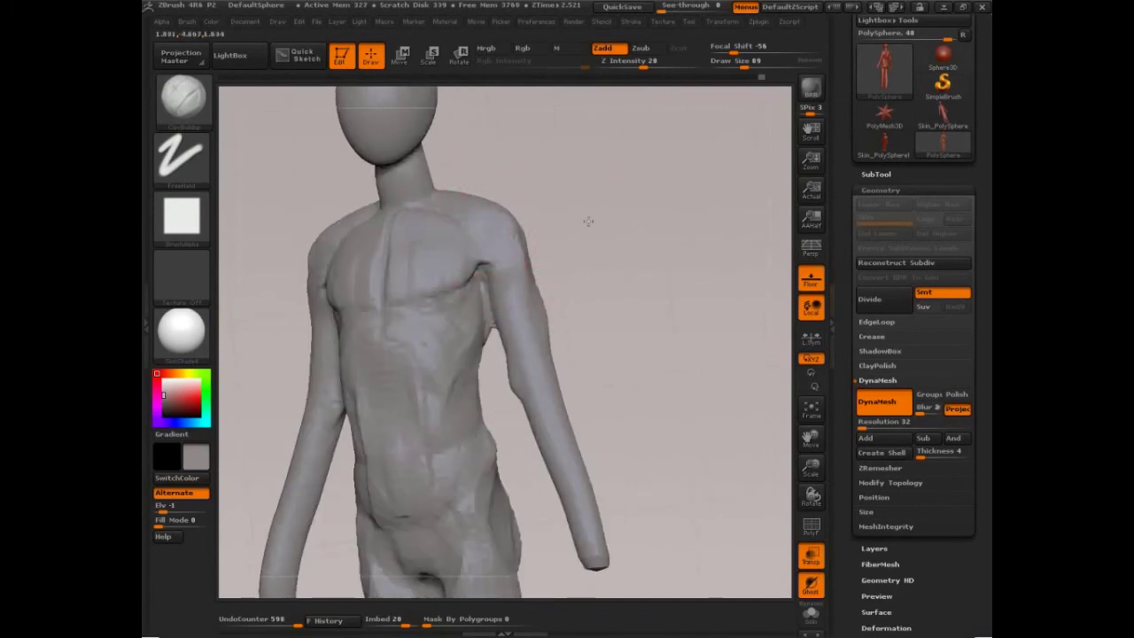
- Sculpt the outer shoulder and the length of the arm with a smaller Clay Buildup brush
{"action": "left_click_drag", "start_coordinate": [588, 221], "coordinate": [543, 225]}
{"action": "mouse_move", "coordinate": [528, 215]}
{"action": "left_mouse_down"}
{"action": "mouse_move", "coordinate": [529, 262]}
{"action": "mouse_move", "coordinate": [531, 252]}
{"action": "left_mouse_up"}
{"action": "key", "text": "s"}
{"action": "left_click_drag", "start_coordinate": [528, 373], "coordinate": [512, 448]}
{"action": "left_click_drag", "start_coordinate": [508, 487], "coordinate": [504, 528]}
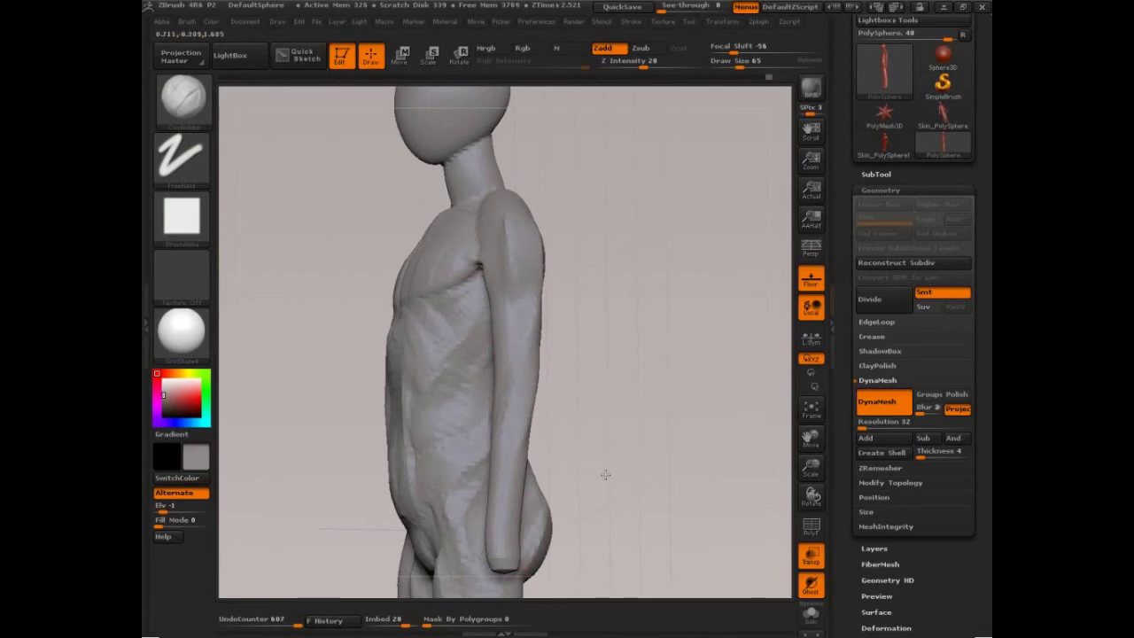
- Add further clay strokes to the arms and the sides of the figure, adjusting the draw size between areas
{"action": "mouse_move", "coordinate": [606, 475]}
{"action": "left_mouse_down"}
{"action": "mouse_move", "coordinate": [636, 468]}
{"action": "mouse_move", "coordinate": [662, 399]}
{"action": "left_mouse_up"}
{"action": "key", "text": "s"}
{"action": "left_click_drag", "start_coordinate": [648, 361], "coordinate": [636, 379]}
{"action": "left_click_drag", "start_coordinate": [636, 379], "coordinate": [681, 334], "text": "alt"}
{"action": "key", "text": "s"}
{"action": "left_click_drag", "start_coordinate": [430, 390], "coordinate": [423, 389]}
{"action": "mouse_move", "coordinate": [361, 372]}
{"action": "left_mouse_down"}
{"action": "mouse_move", "coordinate": [355, 419]}
{"action": "mouse_move", "coordinate": [353, 365]}
{"action": "left_mouse_up"}
{"action": "left_click_drag", "start_coordinate": [353, 365], "coordinate": [366, 423]}
- Refine the hips and buttocks with clay strokes from several angles
{"action": "key", "text": "s"}
{"action": "left_click_drag", "start_coordinate": [627, 343], "coordinate": [650, 264], "text": "alt"}
{"action": "mouse_move", "coordinate": [429, 443]}
{"action": "left_mouse_down"}
{"action": "mouse_move", "coordinate": [418, 387]}
{"action": "mouse_move", "coordinate": [420, 473]}
{"action": "left_mouse_up"}
{"action": "left_click_drag", "start_coordinate": [589, 450], "coordinate": [675, 438]}
{"action": "mouse_move", "coordinate": [379, 337]}
{"action": "left_mouse_down"}
{"action": "mouse_move", "coordinate": [354, 376]}
{"action": "mouse_move", "coordinate": [328, 355]}
{"action": "mouse_move", "coordinate": [364, 306]}
{"action": "mouse_move", "coordinate": [392, 350]}
{"action": "mouse_move", "coordinate": [384, 336]}
{"action": "left_mouse_up"}
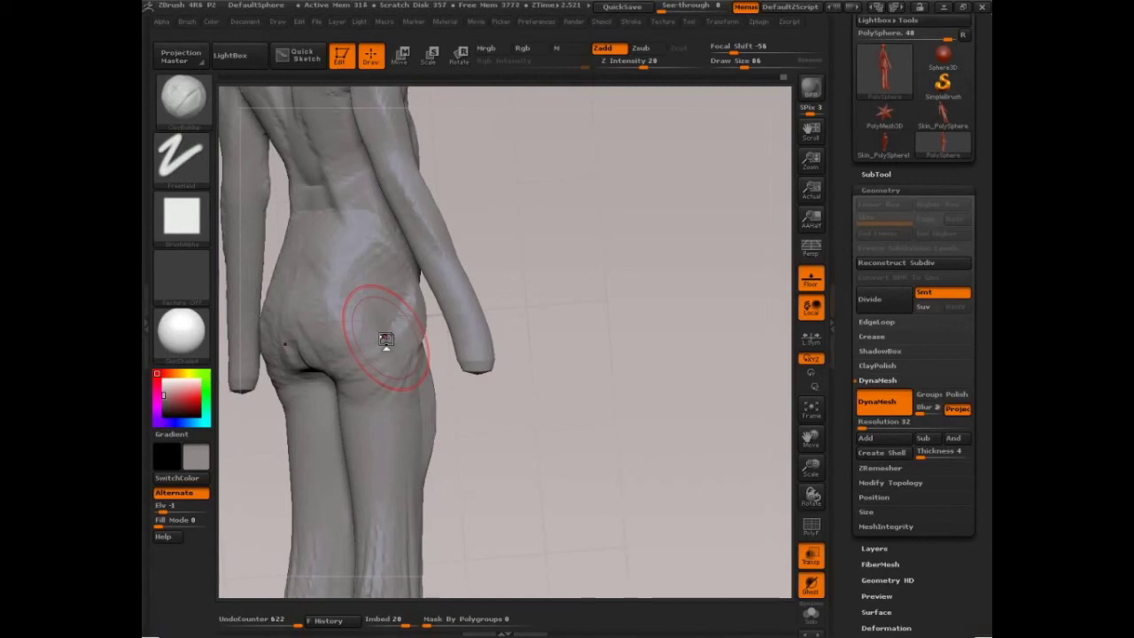
- Undo the sculpting back to the plain DynaMesh figure, before any Clay Buildup strokes
{"action": "mouse_move", "coordinate": [600, 385]}
{"action": "left_mouse_down"}
{"action": "mouse_move", "coordinate": [641, 372]}
{"action": "mouse_move", "coordinate": [626, 369]}
{"action": "mouse_move", "coordinate": [646, 328]}
{"action": "mouse_move", "coordinate": [638, 343]}
{"action": "left_mouse_up"}
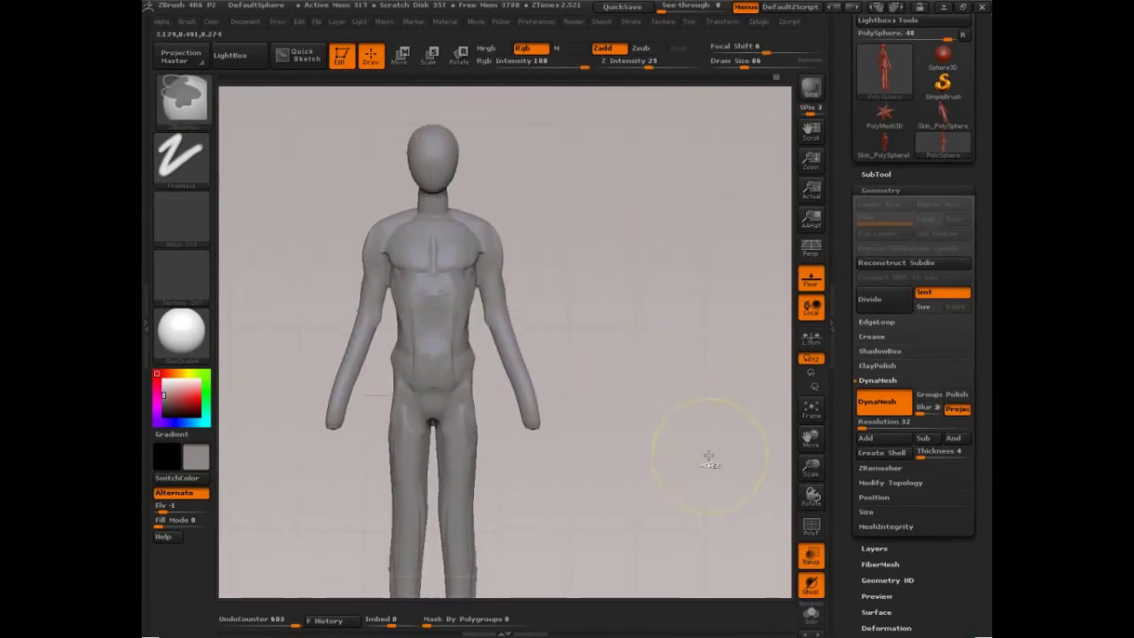
{"action": "key", "text": "ctrl+z"}
{"action": "key", "text": "ctrl+z"}
{"action": "key", "text": "ctrl+z"}
{"action": "key", "text": "ctrl+z"}
{"action": "key", "text": "ctrl+z"}
{"action": "key", "text": "ctrl+z"}
{"action": "key", "text": "ctrl+z"}
{"action": "key", "text": "ctrl+z"}
{"action": "key", "text": "ctrl+z"}
{"action": "key", "text": "ctrl+z"}
{"action": "key", "text": "ctrl+z"}
{"action": "key", "text": "ctrl+z"}
{"action": "key", "text": "ctrl+z"}
{"action": "key", "text": "ctrl+z"}
{"action": "key", "text": "ctrl+z"}
{"action": "key", "text": "ctrl+z"}
{"action": "key", "text": "ctrl+z"}
{"action": "key", "text": "ctrl+z"}
{"action": "key", "text": "ctrl+z"}
{"action": "key", "text": "ctrl+z"}
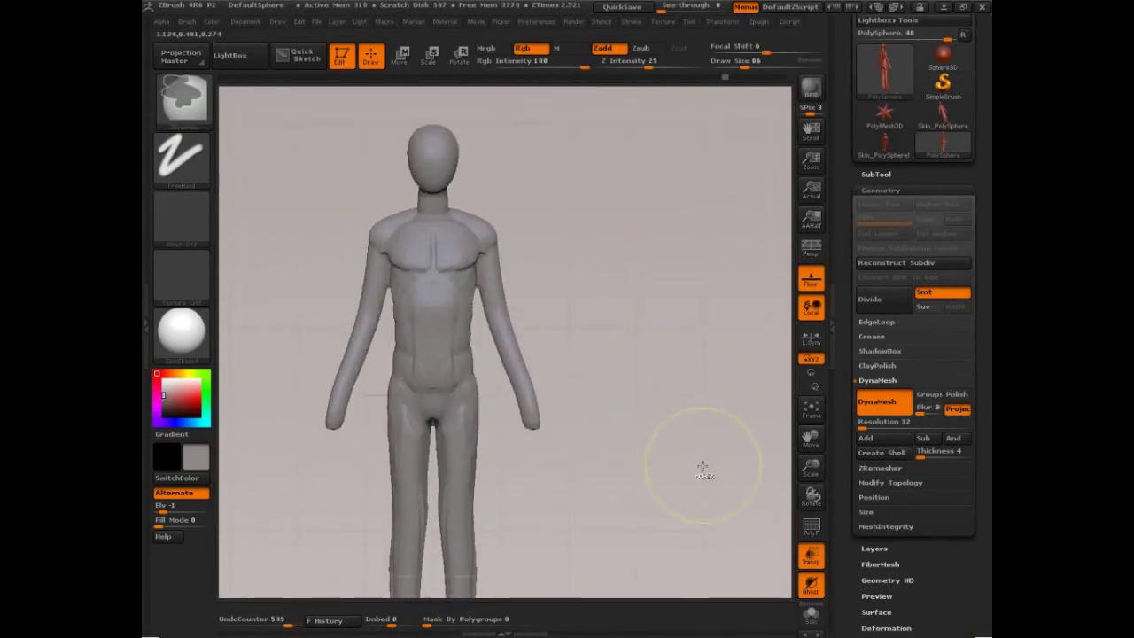
{"action": "key", "text": "ctrl+shift+z"}
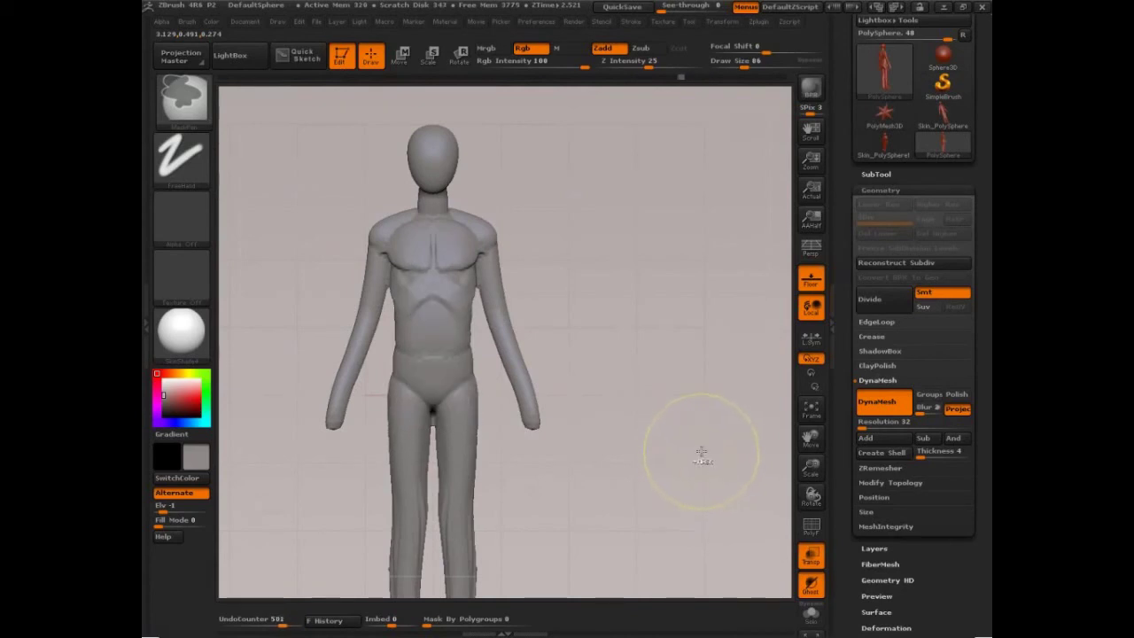
{"action": "key", "text": "ctrl+z"}
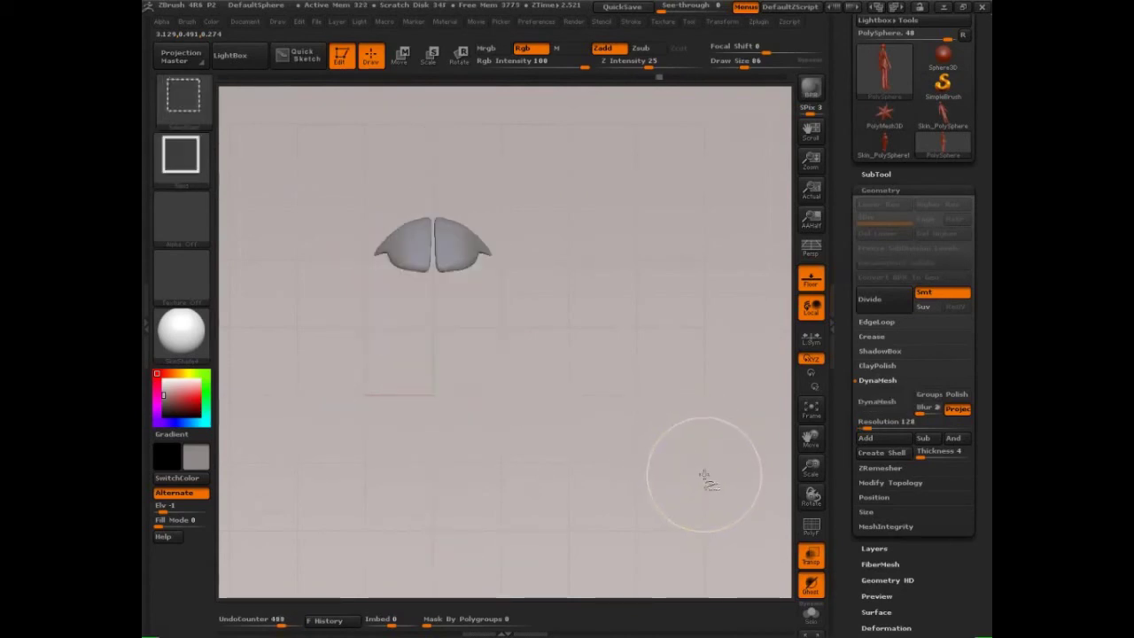
{"action": "key", "text": "ctrl+z"}
{"action": "key", "text": "ctrl+shift+z"}
{"action": "key", "text": "ctrl+shift+z"}
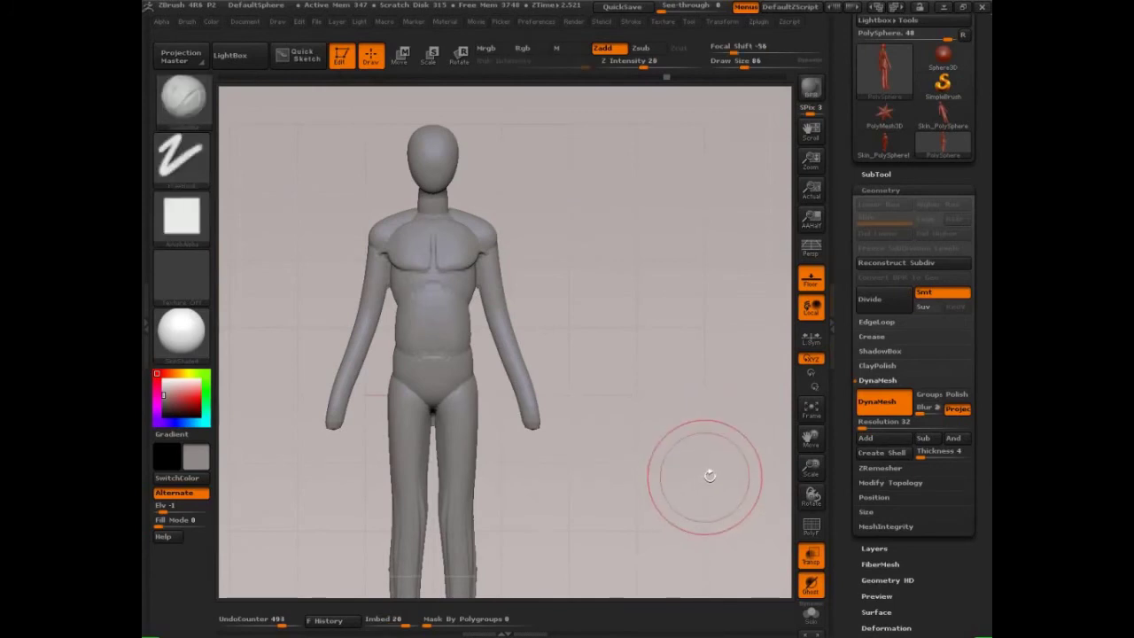
- Load PolySphere.ZTL from the LightBox tool library as the new active tool
{"action": "mouse_move", "coordinate": [712, 473]}
{"action": "left_mouse_down", "text": "alt"}
{"action": "mouse_move", "coordinate": [721, 470]}
{"action": "mouse_move", "coordinate": [716, 494]}
{"action": "left_mouse_up", "text": "alt"}
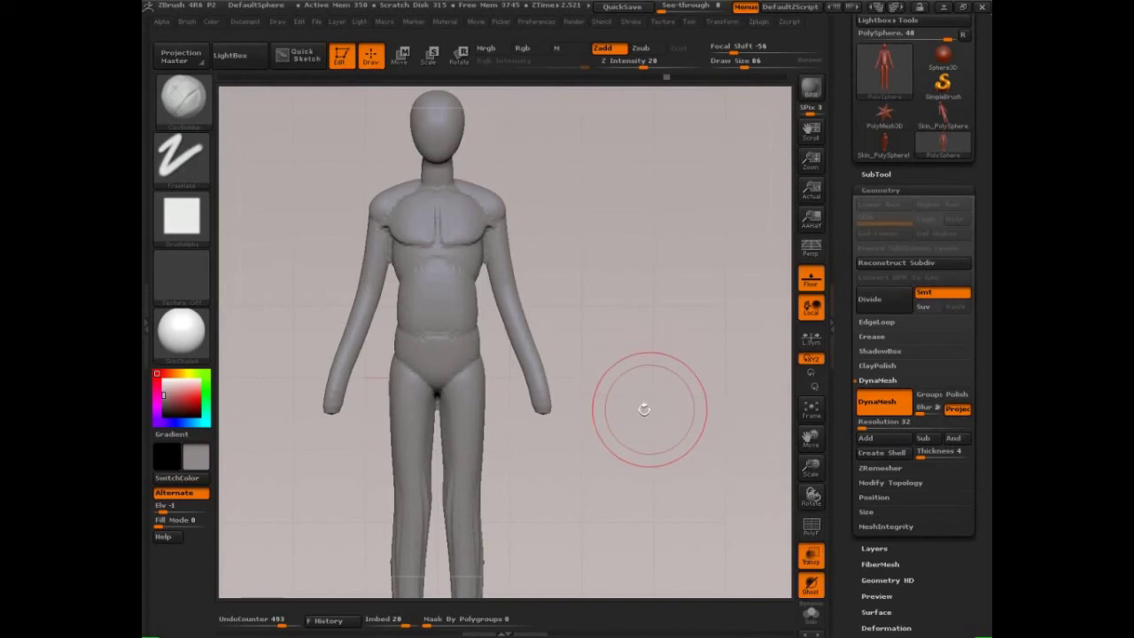
{"action": "mouse_move", "coordinate": [644, 407]}
{"action": "left_mouse_down"}
{"action": "mouse_move", "coordinate": [625, 433]}
{"action": "mouse_move", "coordinate": [606, 419]}
{"action": "mouse_move", "coordinate": [562, 423]}
{"action": "left_mouse_up"}
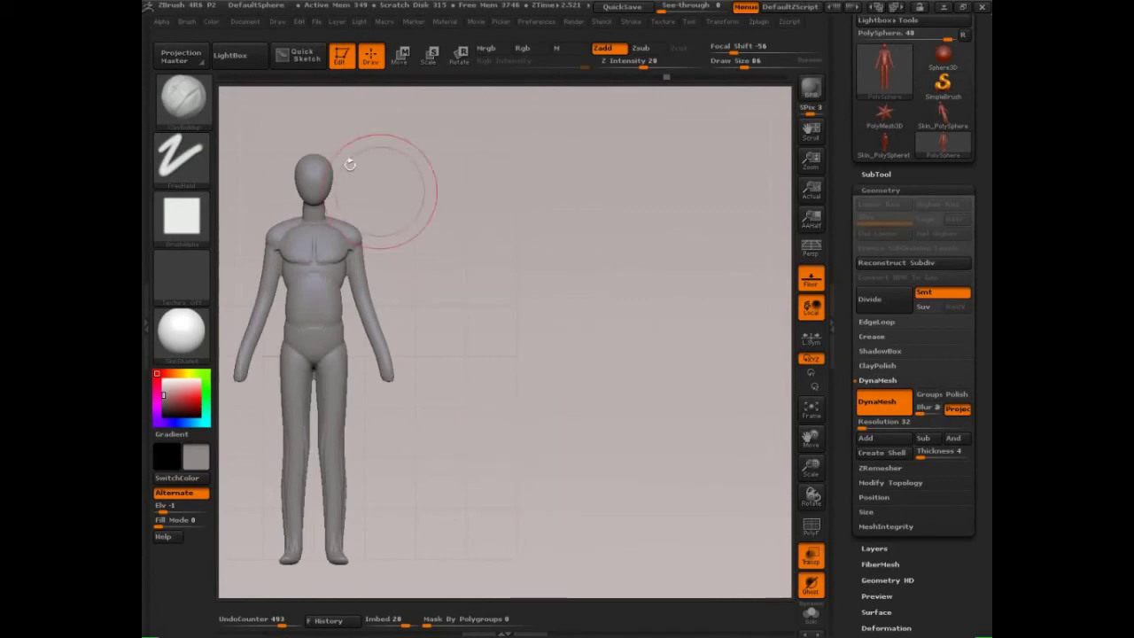
{"action": "left_click", "coordinate": [232, 56]}
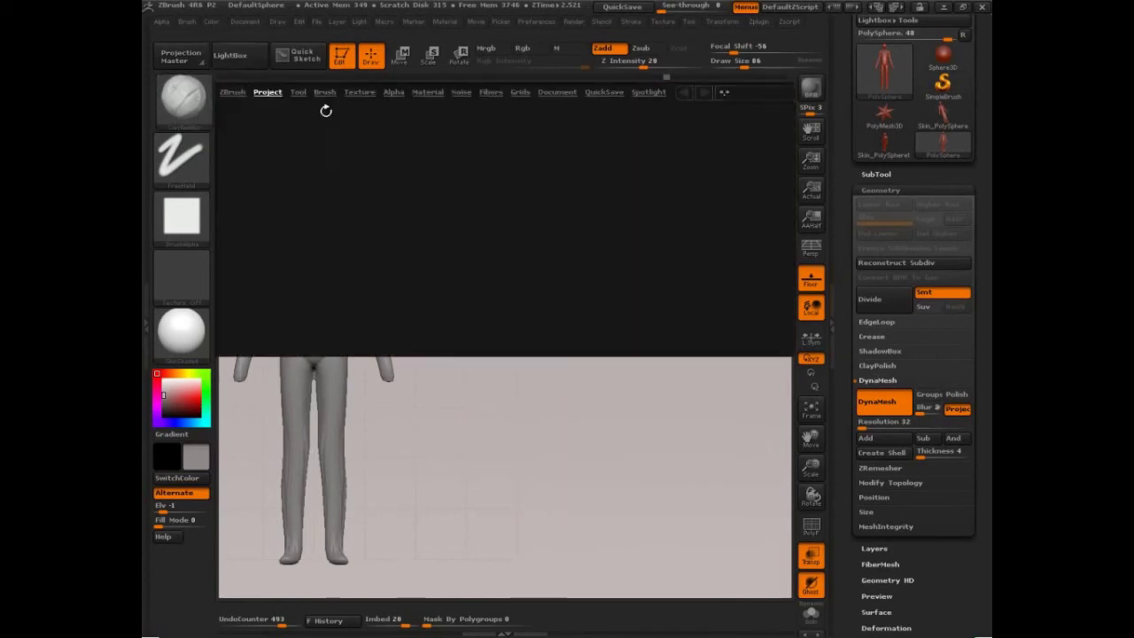
{"action": "left_click", "coordinate": [298, 93]}
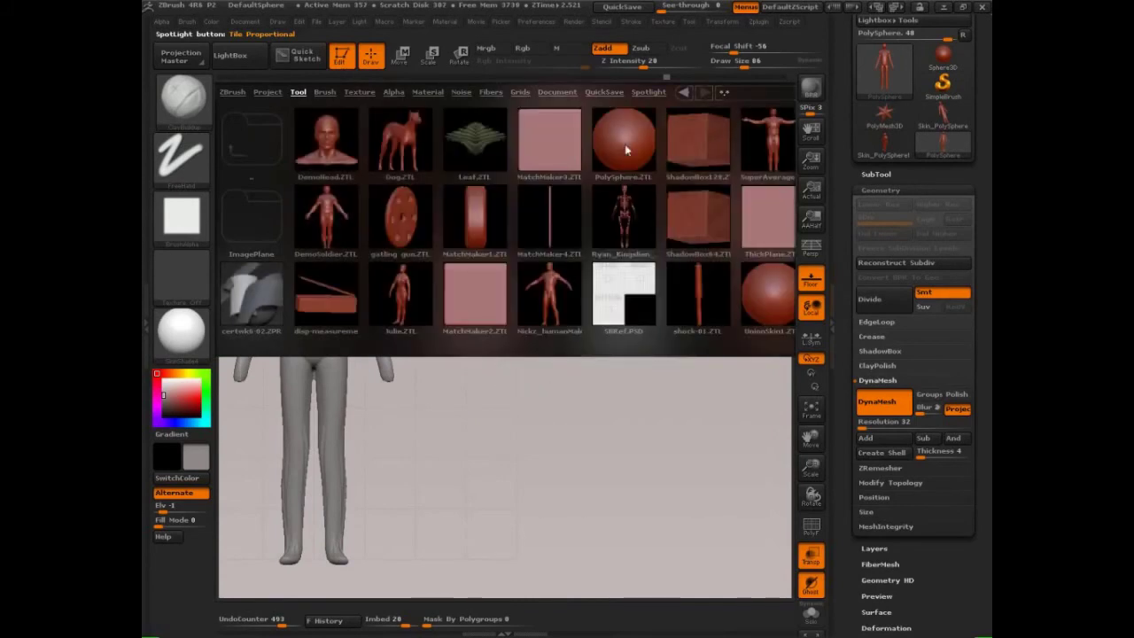
{"action": "double_click", "coordinate": [626, 151]}
{"action": "left_click", "coordinate": [232, 56]}
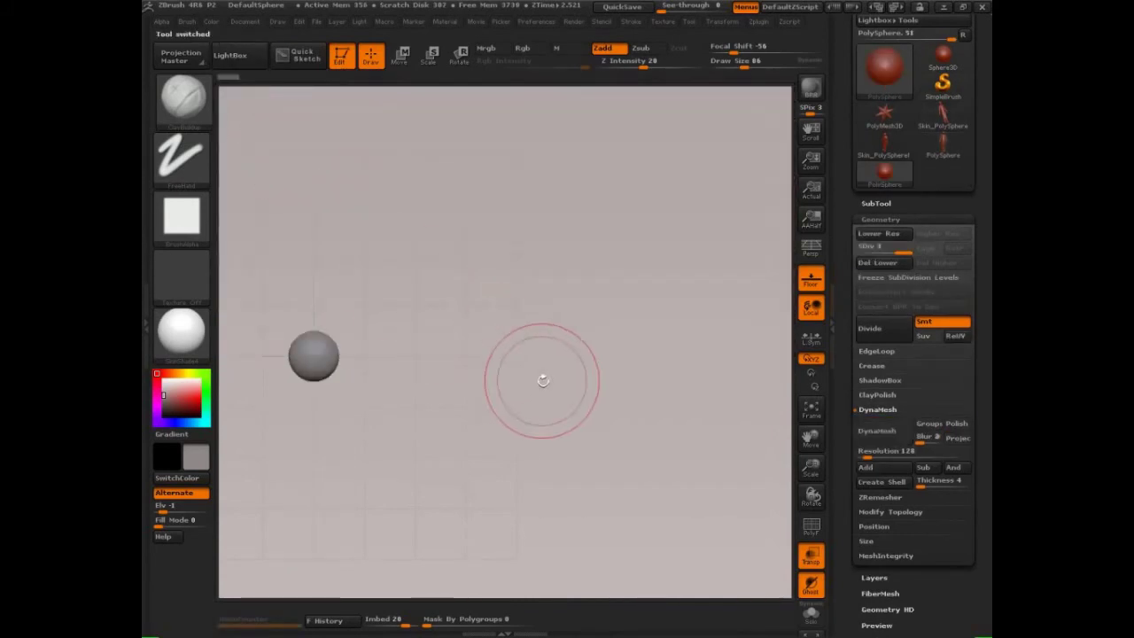
- Frame the new sphere and switch the floor grid to the ground plane beneath it
{"action": "key", "text": "f"}
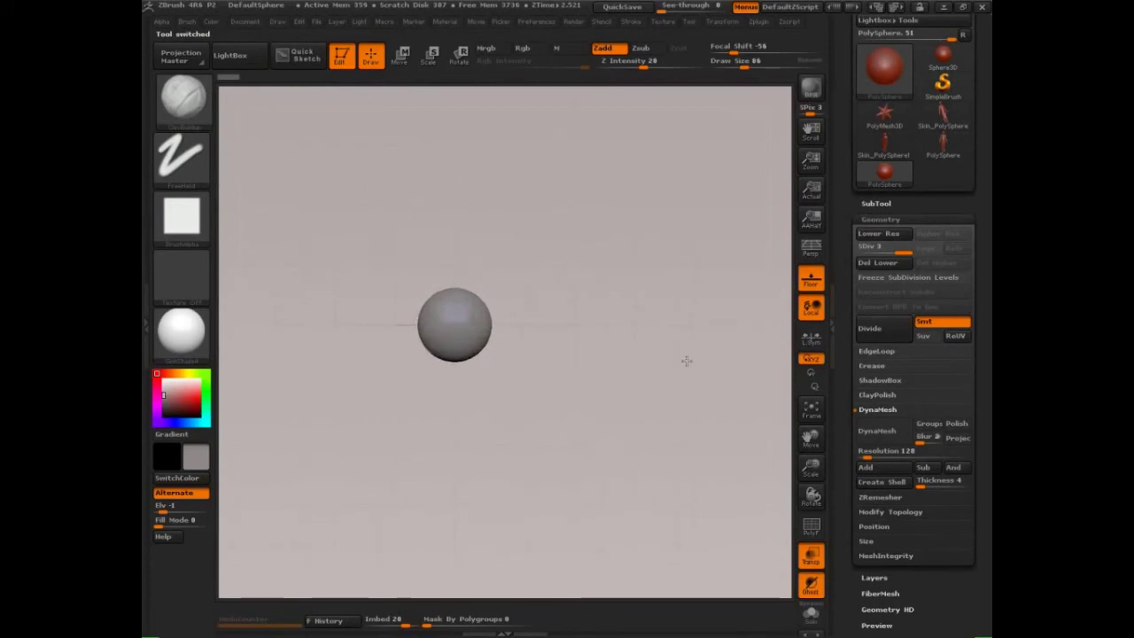
{"action": "left_click_drag", "start_coordinate": [564, 355], "coordinate": [590, 338], "text": "alt"}
{"action": "key", "text": "bracketright"}
{"action": "key", "text": "bracketright"}
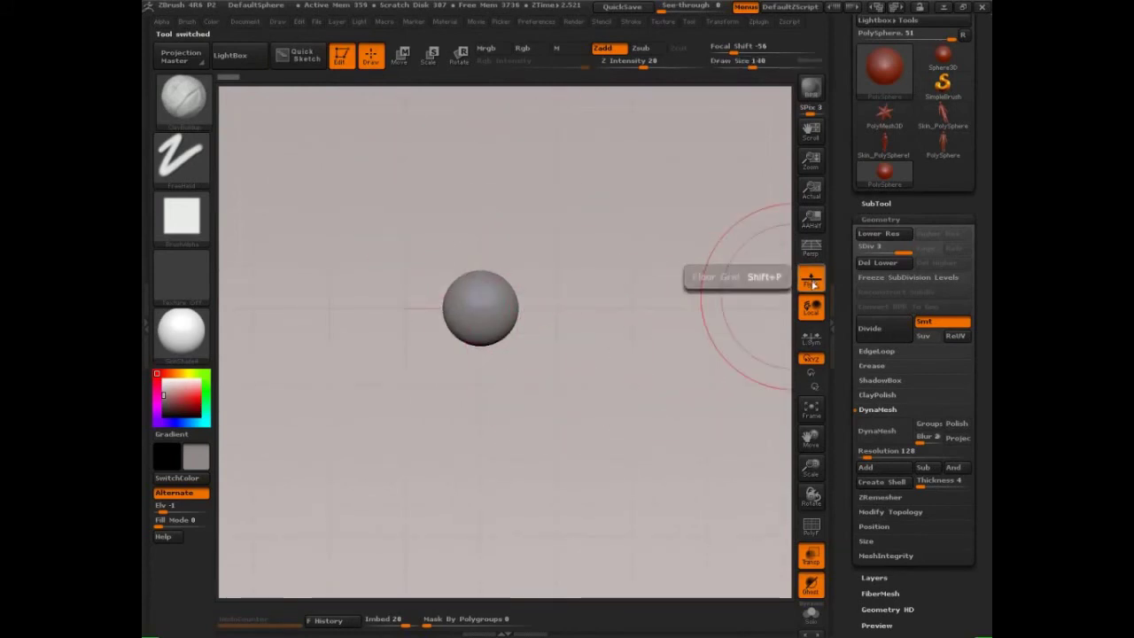
{"action": "left_click", "coordinate": [812, 282]}
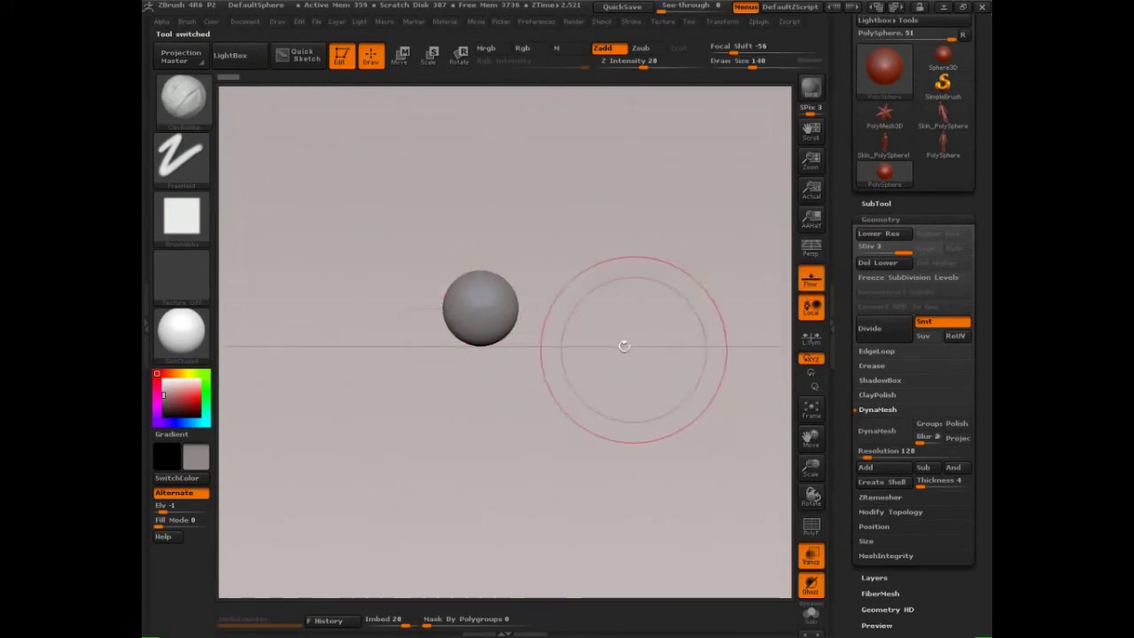
- Stretch the sphere upward into a tall egg shape with the Move brush at a large draw size
{"action": "left_click_drag", "start_coordinate": [628, 322], "coordinate": [621, 346], "text": "alt"}
{"action": "key", "text": "s"}
{"action": "left_click_drag", "start_coordinate": [609, 328], "coordinate": [609, 352], "text": "alt"}
{"action": "key", "text": "b"}
{"action": "key", "text": "m"}
{"action": "key", "text": "v"}
{"action": "key", "text": "s"}
{"action": "key", "text": "s"}
{"action": "mouse_move", "coordinate": [522, 352]}
{"action": "left_mouse_down"}
{"action": "mouse_move", "coordinate": [504, 354]}
{"action": "mouse_move", "coordinate": [489, 176]}
{"action": "left_mouse_up"}
{"action": "key", "text": "s"}
{"action": "left_click_drag", "start_coordinate": [592, 251], "coordinate": [585, 312], "text": "alt"}
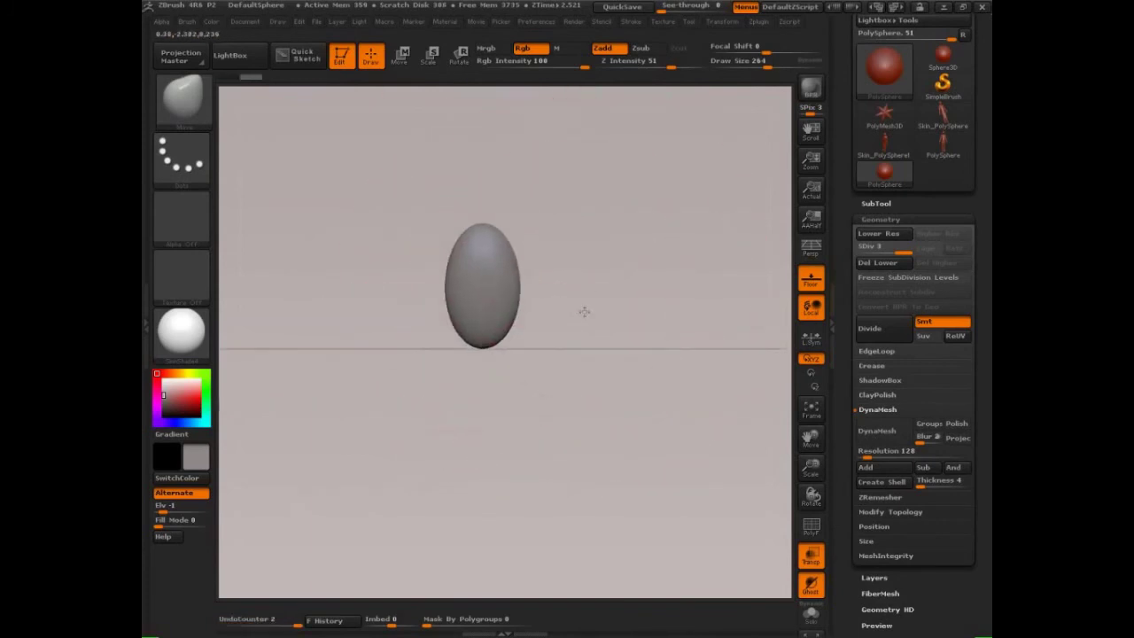
- Raise the egg's lower end and shape its side profile into a narrow, tilted ribcage form
{"action": "left_click_drag", "start_coordinate": [496, 339], "coordinate": [495, 310]}
{"action": "mouse_move", "coordinate": [574, 314]}
{"action": "left_mouse_down"}
{"action": "mouse_move", "coordinate": [523, 316]}
{"action": "mouse_move", "coordinate": [466, 345]}
{"action": "left_mouse_up"}
{"action": "left_click_drag", "start_coordinate": [464, 266], "coordinate": [485, 239]}
{"action": "left_click_drag", "start_coordinate": [469, 349], "coordinate": [467, 338]}
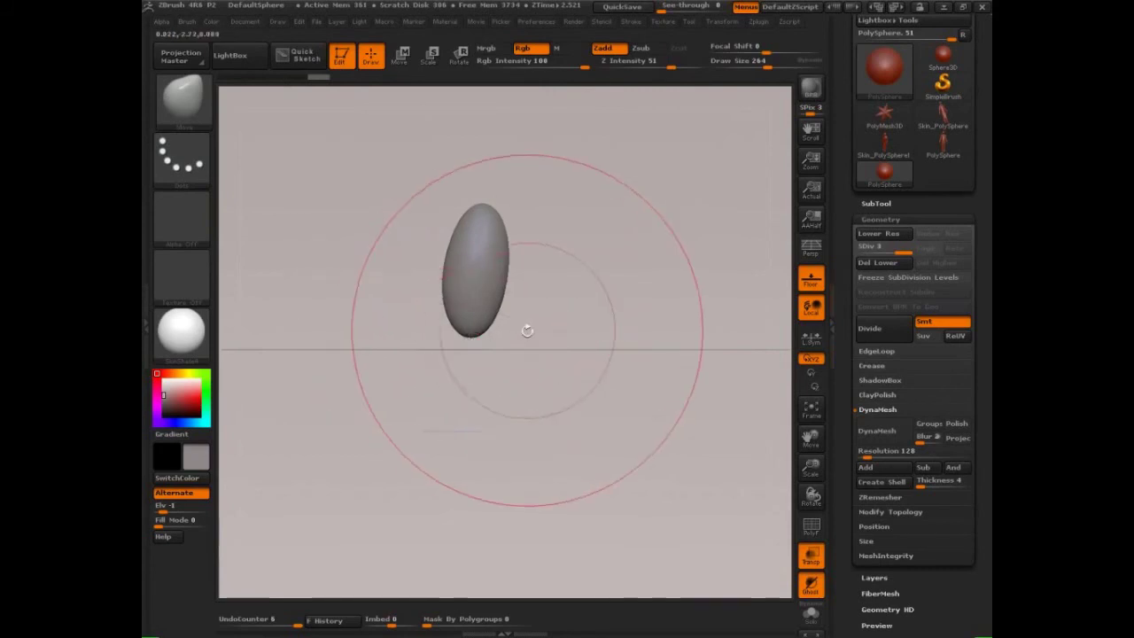
- Delete the lower subdivision levels and insert a sphere at the ribcage's base with the insert sphere brush
{"action": "key", "text": "b"}
{"action": "key", "text": "i"}
{"action": "key", "text": "s"}
{"action": "left_click_drag", "start_coordinate": [552, 339], "coordinate": [558, 318]}
{"action": "left_click_drag", "start_coordinate": [470, 334], "coordinate": [501, 335]}
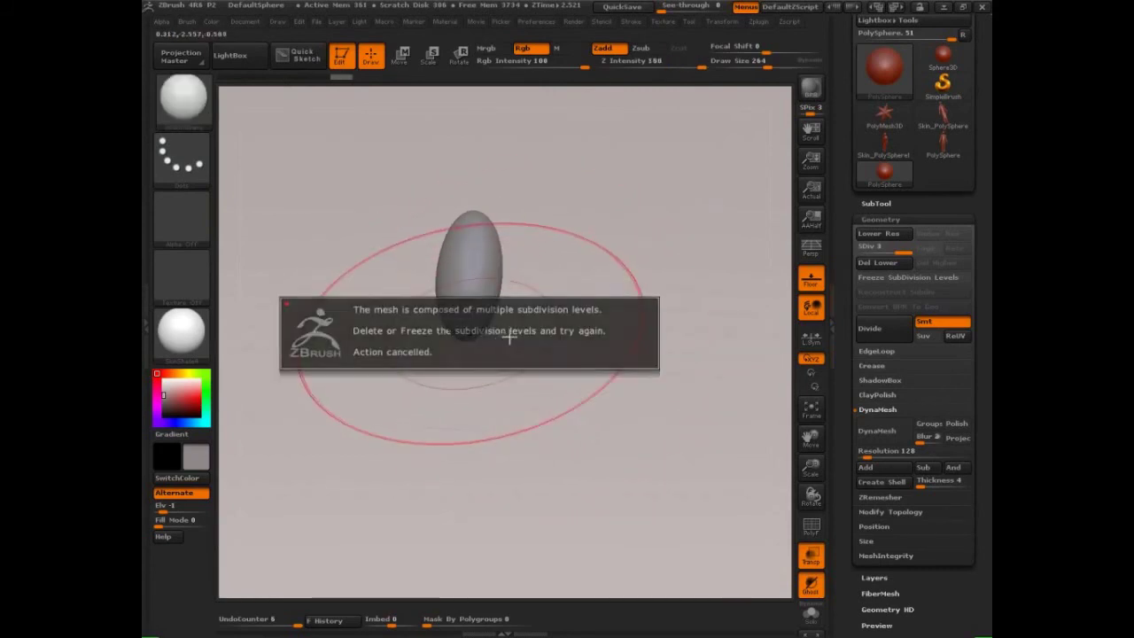
{"action": "left_click", "coordinate": [877, 263]}
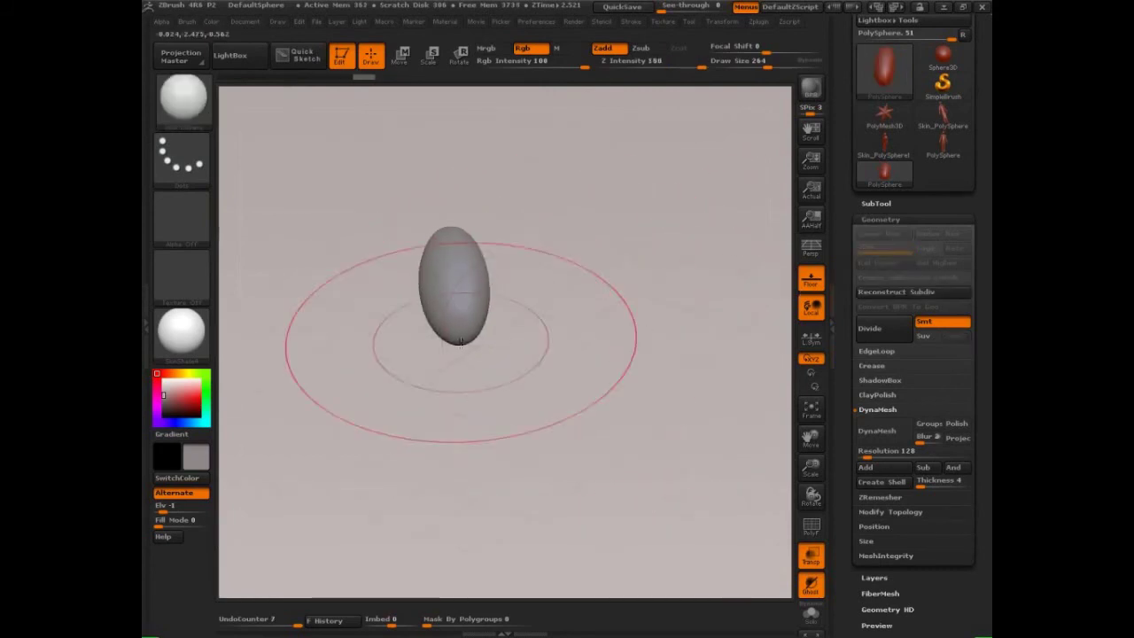
{"action": "mouse_move", "coordinate": [460, 341]}
{"action": "left_mouse_down"}
{"action": "mouse_move", "coordinate": [463, 365]}
{"action": "mouse_move", "coordinate": [493, 357]}
{"action": "left_mouse_up"}
- Pull the inserted sphere clear of the ribcage's lower end with the Move brush
{"action": "key", "text": "s"}
{"action": "key", "text": "b"}
{"action": "key", "text": "m"}
{"action": "key", "text": "v"}
{"action": "left_click_drag", "start_coordinate": [514, 359], "coordinate": [527, 364]}
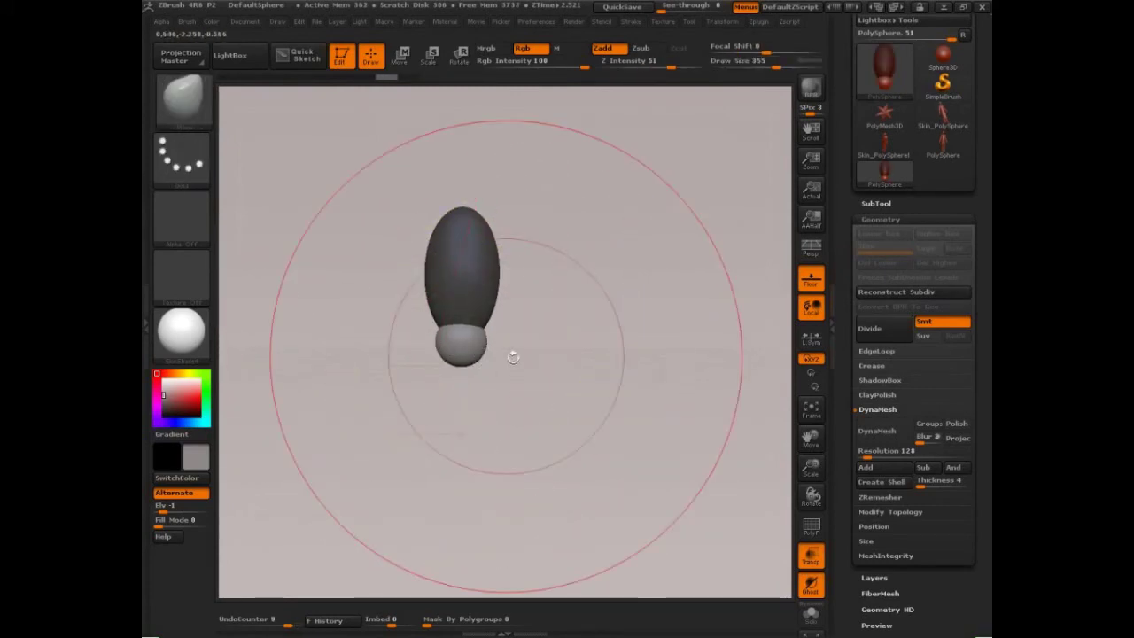
{"action": "key", "text": "ctrl+z"}
{"action": "mouse_move", "coordinate": [551, 361]}
{"action": "left_mouse_down", "text": "shift"}
{"action": "mouse_move", "coordinate": [633, 362]}
{"action": "mouse_move", "coordinate": [658, 387]}
{"action": "mouse_move", "coordinate": [486, 345]}
{"action": "mouse_move", "coordinate": [534, 346]}
{"action": "mouse_move", "coordinate": [514, 337]}
{"action": "mouse_move", "coordinate": [519, 308]}
{"action": "mouse_move", "coordinate": [549, 334]}
{"action": "mouse_move", "coordinate": [509, 376]}
{"action": "mouse_move", "coordinate": [546, 360]}
{"action": "mouse_move", "coordinate": [765, 372]}
{"action": "left_mouse_up", "text": "shift"}
{"action": "key", "text": "s"}
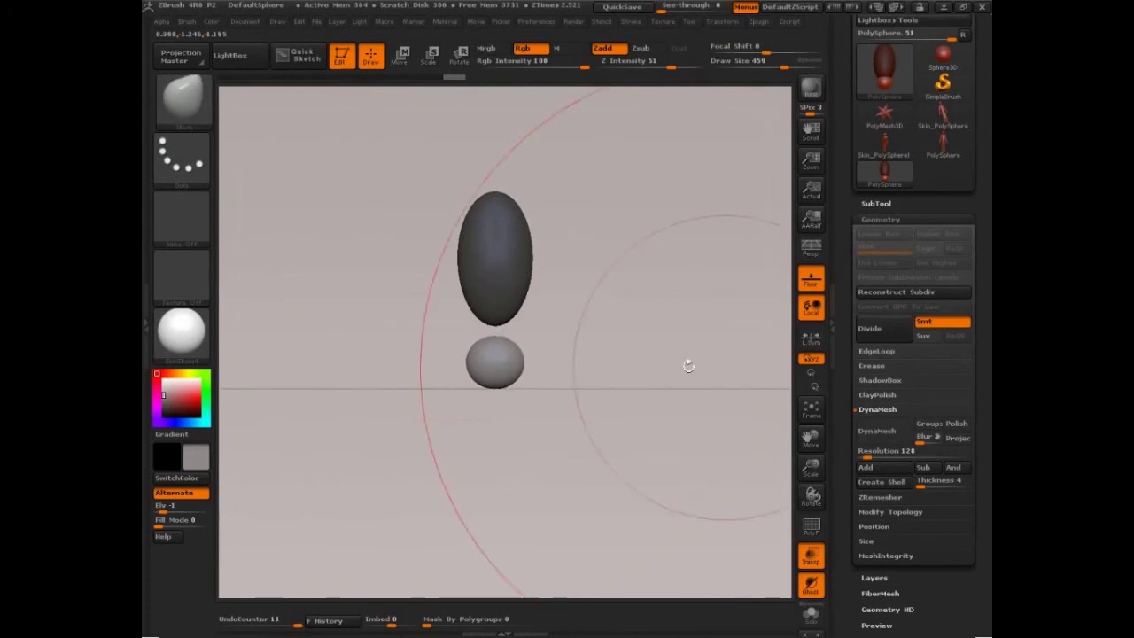
- Enlarge and round the lower sphere into a pelvis form about as wide as the ribcage
{"action": "left_click_drag", "start_coordinate": [533, 362], "coordinate": [746, 351]}
{"action": "key", "text": "s"}
{"action": "left_click_drag", "start_coordinate": [615, 355], "coordinate": [599, 355]}
{"action": "key", "text": "s"}
{"action": "left_click_drag", "start_coordinate": [522, 355], "coordinate": [517, 355]}
{"action": "mouse_move", "coordinate": [520, 355]}
{"action": "left_mouse_down"}
{"action": "mouse_move", "coordinate": [530, 352]}
{"action": "mouse_move", "coordinate": [510, 400]}
{"action": "left_mouse_up"}
{"action": "left_click_drag", "start_coordinate": [509, 390], "coordinate": [505, 397]}
{"action": "left_click_drag", "start_coordinate": [502, 385], "coordinate": [514, 398]}
{"action": "left_click_drag", "start_coordinate": [508, 348], "coordinate": [511, 341]}
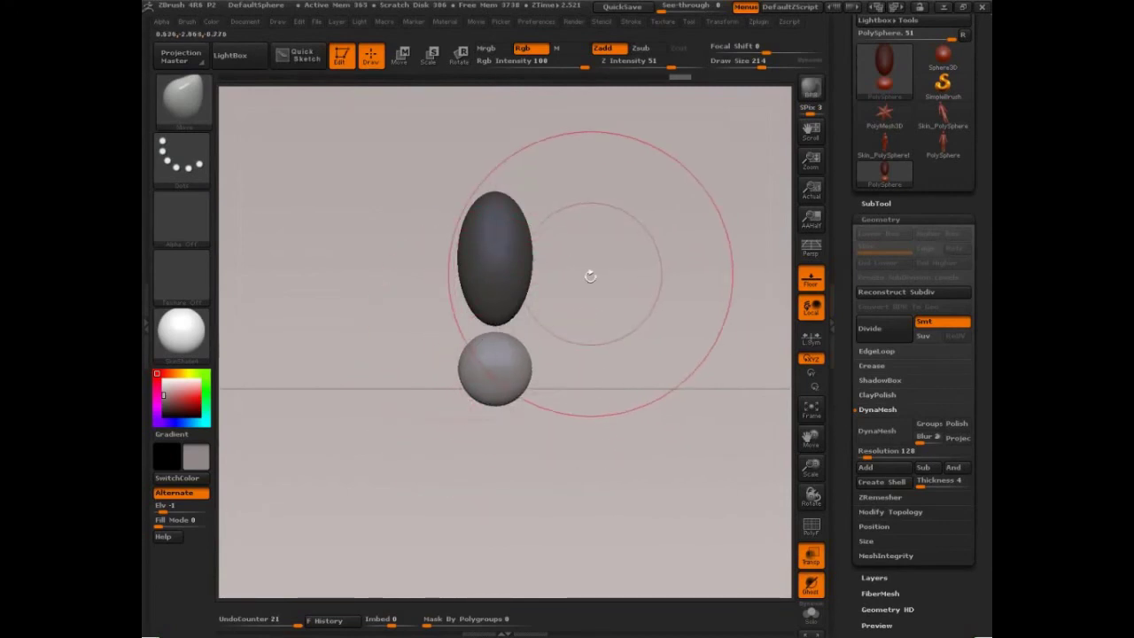
- Shorten the ribcage down to meet the pelvis and place a smaller egg-shaped head form above it
{"action": "left_click", "coordinate": [501, 221], "text": "alt"}
{"action": "mouse_move", "coordinate": [503, 223]}
{"action": "left_mouse_down"}
{"action": "mouse_move", "coordinate": [504, 242]}
{"action": "mouse_move", "coordinate": [510, 220]}
{"action": "mouse_move", "coordinate": [538, 213]}
{"action": "mouse_move", "coordinate": [496, 157]}
{"action": "mouse_move", "coordinate": [498, 213]}
{"action": "mouse_move", "coordinate": [495, 152]}
{"action": "left_mouse_up"}
{"action": "key", "text": "s"}
{"action": "key", "text": "b"}
{"action": "key", "text": "m"}
{"action": "key", "text": "v"}
{"action": "key", "text": "s"}
{"action": "mouse_move", "coordinate": [495, 159]}
{"action": "left_mouse_down"}
{"action": "mouse_move", "coordinate": [496, 179]}
{"action": "mouse_move", "coordinate": [496, 145]}
{"action": "left_mouse_up"}
{"action": "mouse_move", "coordinate": [496, 168]}
{"action": "left_mouse_down"}
{"action": "mouse_move", "coordinate": [496, 146]}
{"action": "mouse_move", "coordinate": [495, 171]}
{"action": "left_mouse_up"}
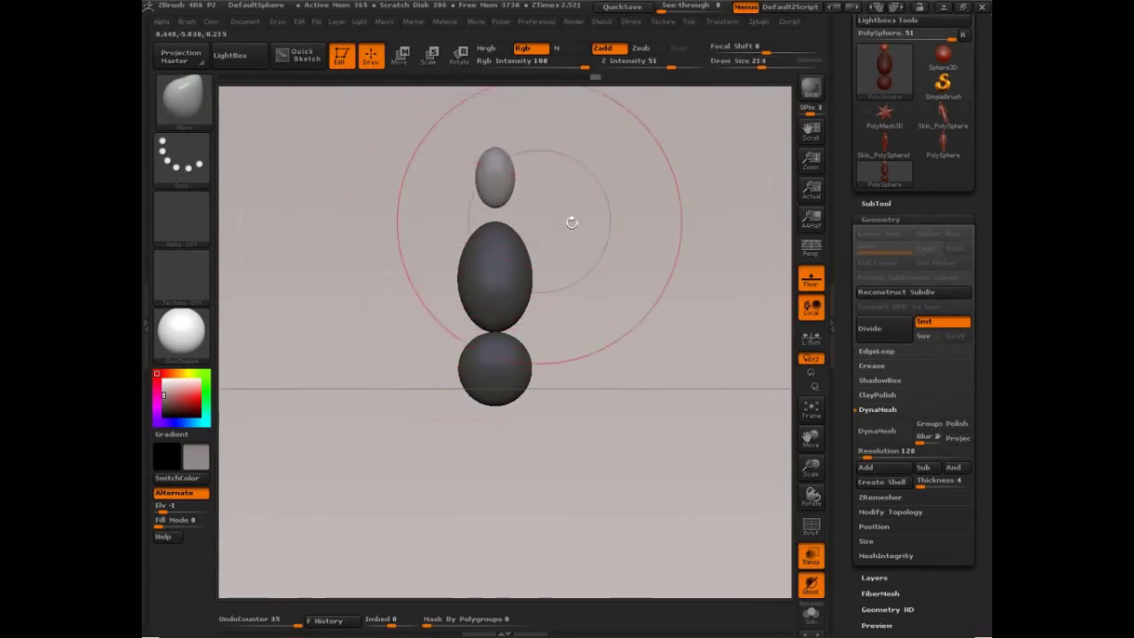
- Adjust the head form's profile and position from the side with the Move brush
{"action": "left_click_drag", "start_coordinate": [624, 249], "coordinate": [612, 304]}
{"action": "key", "text": "s"}
{"action": "left_click_drag", "start_coordinate": [548, 212], "coordinate": [553, 213]}
{"action": "left_click_drag", "start_coordinate": [520, 182], "coordinate": [501, 186]}
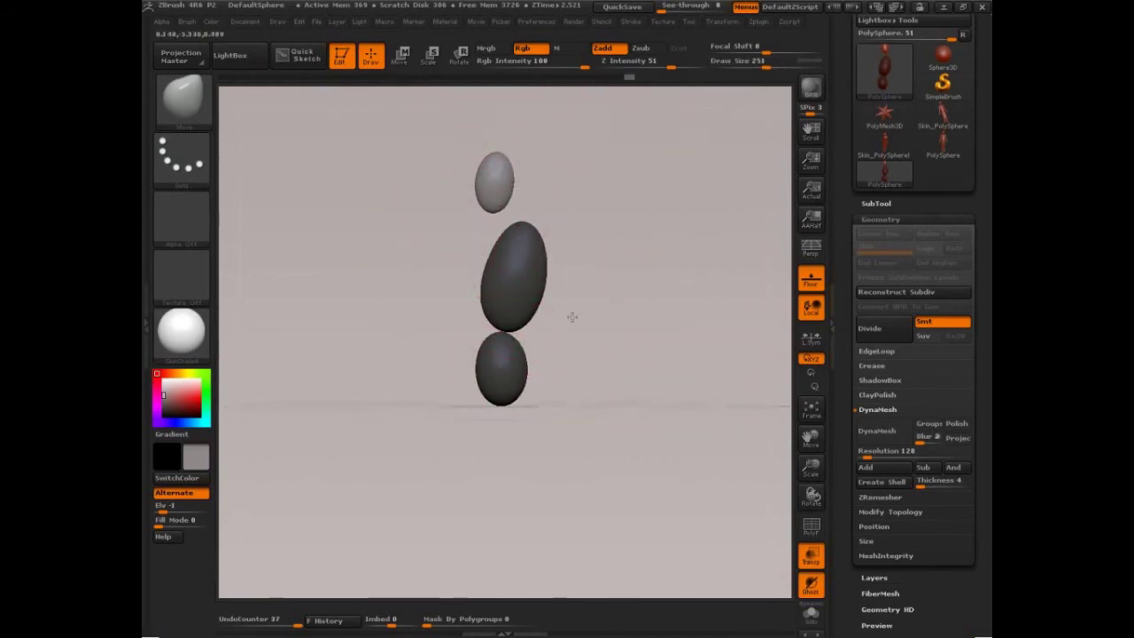
- Clear the mask and hide the ribcage form, leaving only the head and pelvis forms showing
{"action": "left_click_drag", "start_coordinate": [539, 344], "coordinate": [554, 359], "text": "ctrl"}
{"action": "left_click", "coordinate": [510, 379], "text": "ctrl+shift"}
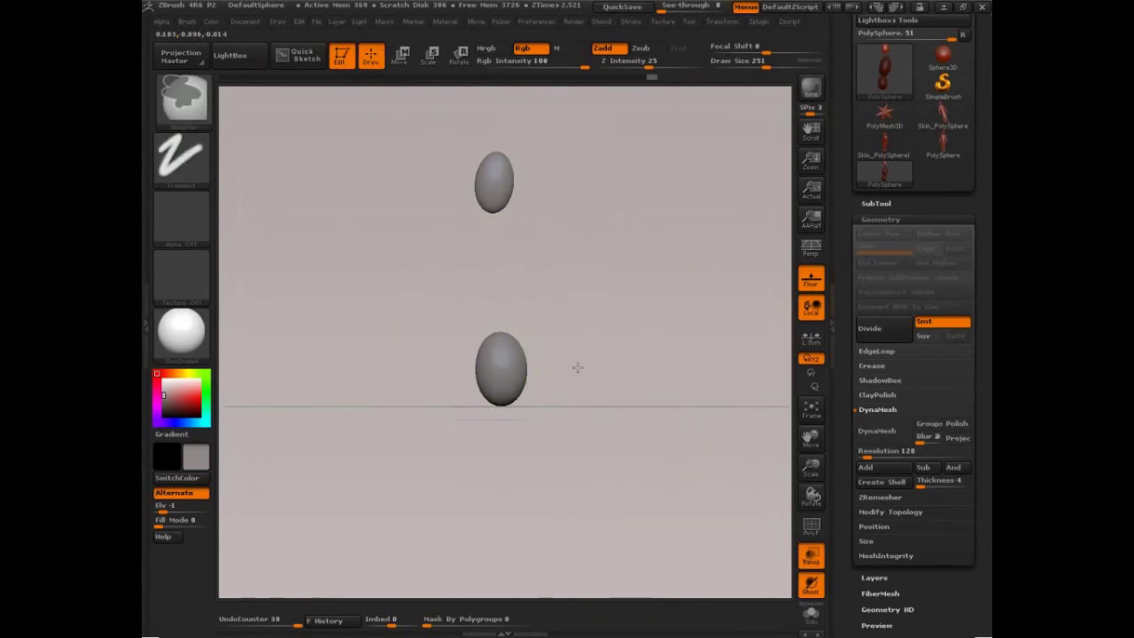
- Show the hidden ribcage form again with it masked, and shift the pelvis form beneath it using the Move brush
{"action": "left_click", "coordinate": [580, 369], "text": "ctrl"}
{"action": "left_click", "coordinate": [583, 371], "text": "ctrl+shift"}
{"action": "left_click", "coordinate": [582, 371], "text": "ctrl"}
{"action": "key", "text": "s"}
{"action": "left_click_drag", "start_coordinate": [506, 396], "coordinate": [521, 414]}
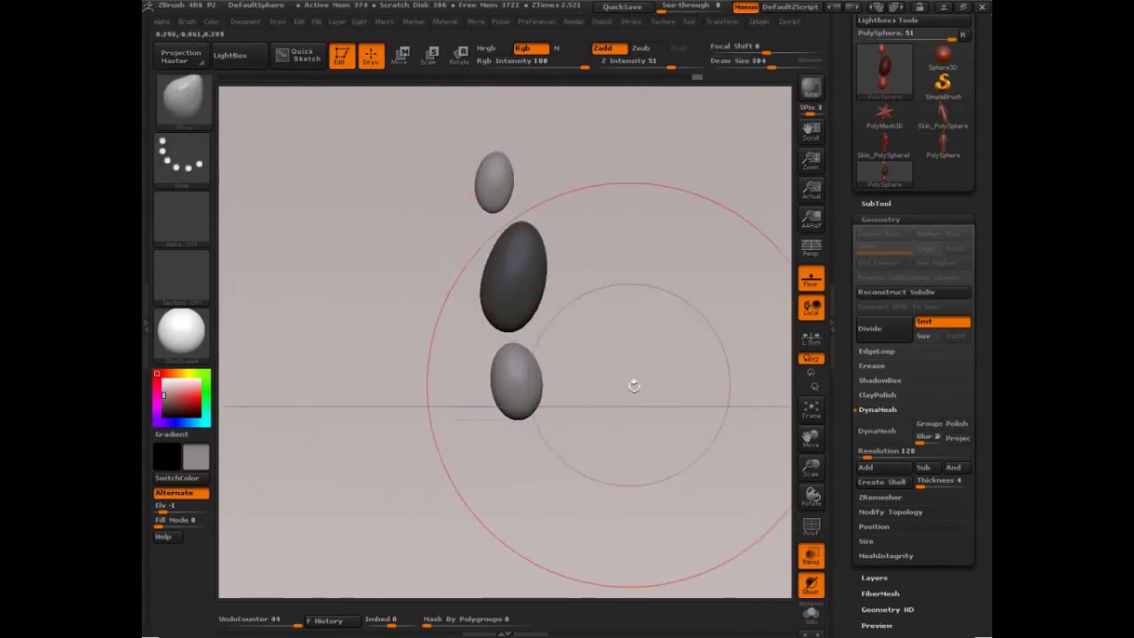
- Reduce the Move brush to a draw size of 126 and adjust the pelvis form's tilt and side profile
{"action": "left_click_drag", "start_coordinate": [633, 385], "coordinate": [639, 398]}
{"action": "key", "text": "s"}
{"action": "left_click_drag", "start_coordinate": [511, 374], "coordinate": [456, 372]}
{"action": "mouse_move", "coordinate": [563, 381]}
{"action": "left_mouse_down"}
{"action": "mouse_move", "coordinate": [454, 380]}
{"action": "mouse_move", "coordinate": [479, 404]}
{"action": "mouse_move", "coordinate": [499, 385]}
{"action": "mouse_move", "coordinate": [471, 395]}
{"action": "left_mouse_up"}
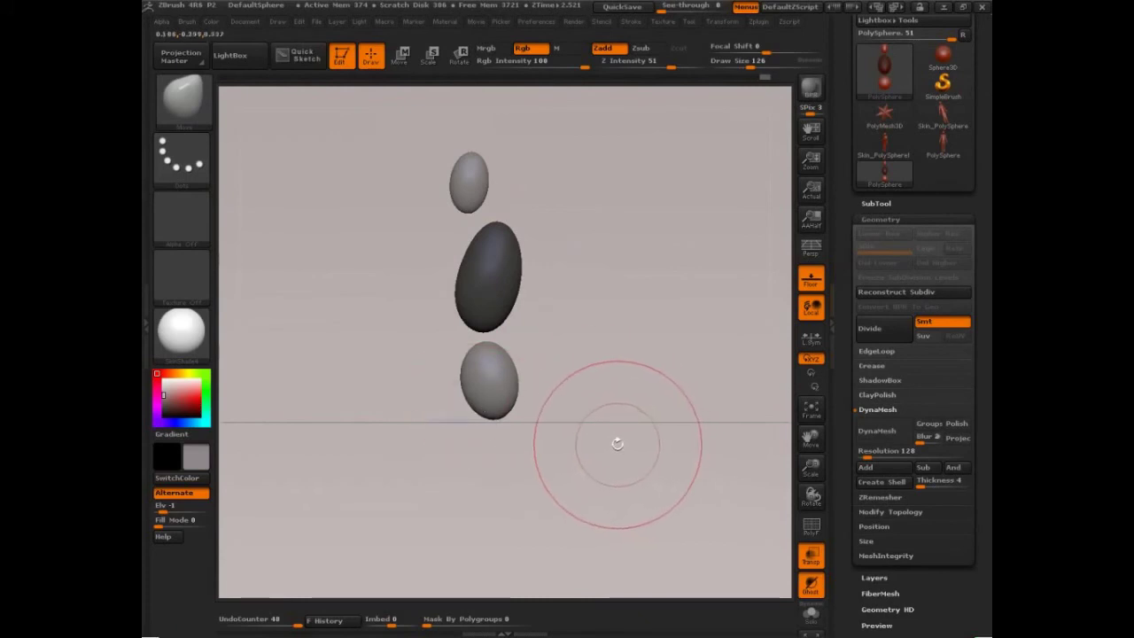
{"action": "left_click", "coordinate": [603, 395]}
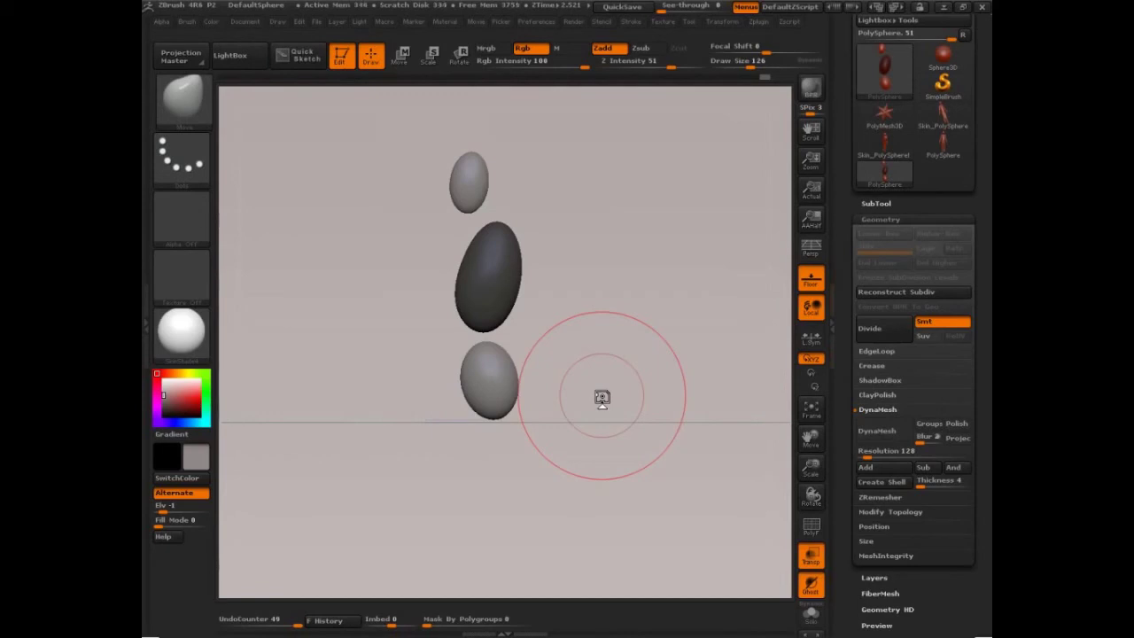
{"action": "left_click_drag", "start_coordinate": [492, 396], "coordinate": [488, 400]}
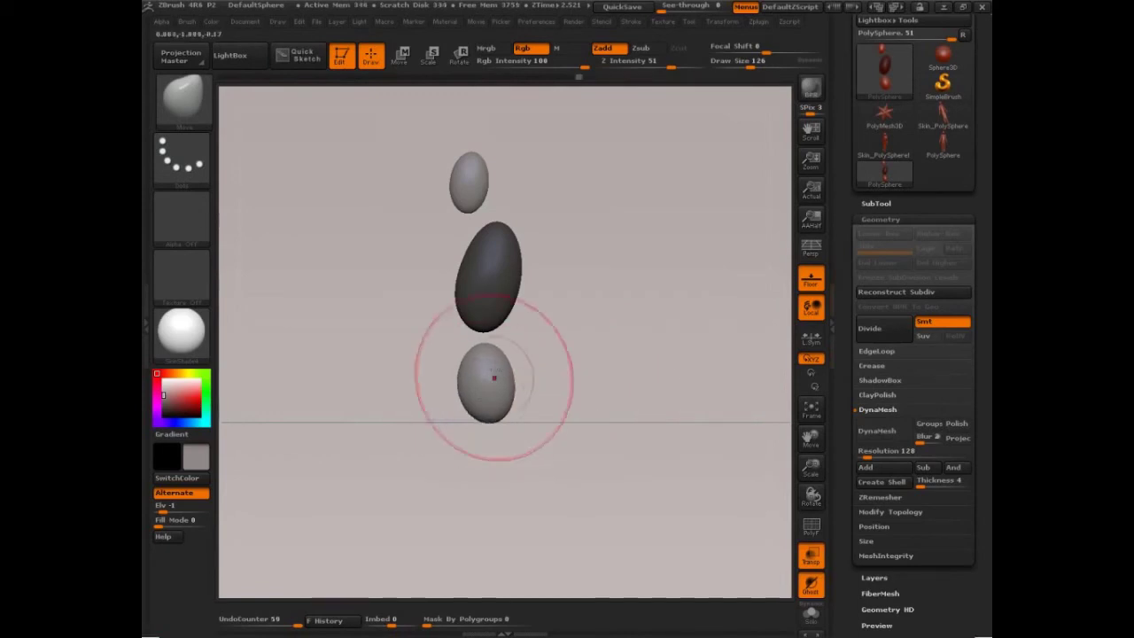
{"action": "left_click_drag", "start_coordinate": [492, 355], "coordinate": [488, 351]}
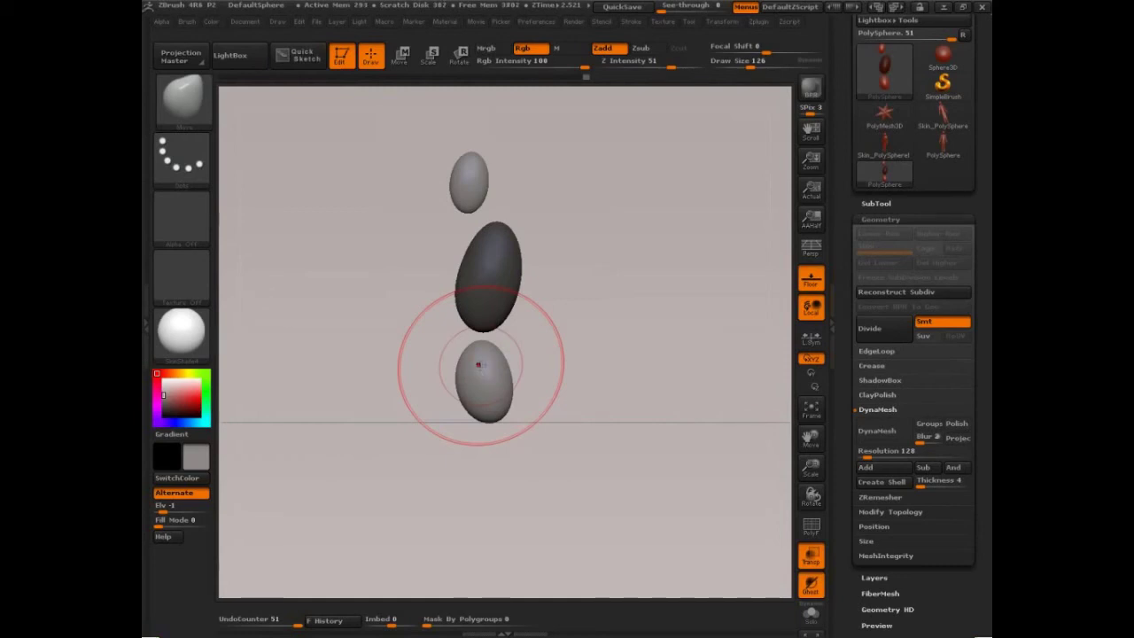
- Undo the latest pelvis adjustments and the whole head form, back to just the ribcage and pelvis forms
{"action": "key", "text": "ctrl"}
{"action": "left_click_drag", "start_coordinate": [478, 364], "coordinate": [481, 368], "text": "shift"}
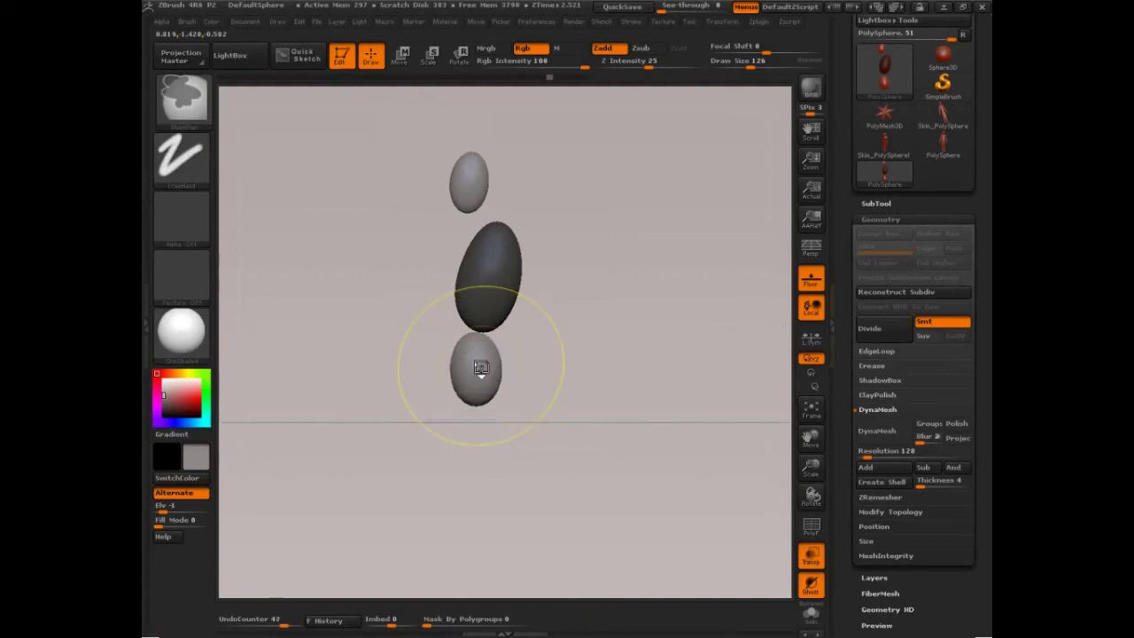
{"action": "key", "text": "ctrl+z"}
{"action": "key", "text": "ctrl+z"}
{"action": "key", "text": "ctrl+z"}
{"action": "key", "text": "ctrl+z"}
{"action": "key", "text": "ctrl+z"}
{"action": "key", "text": "ctrl+z"}
{"action": "key", "text": "ctrl+z"}
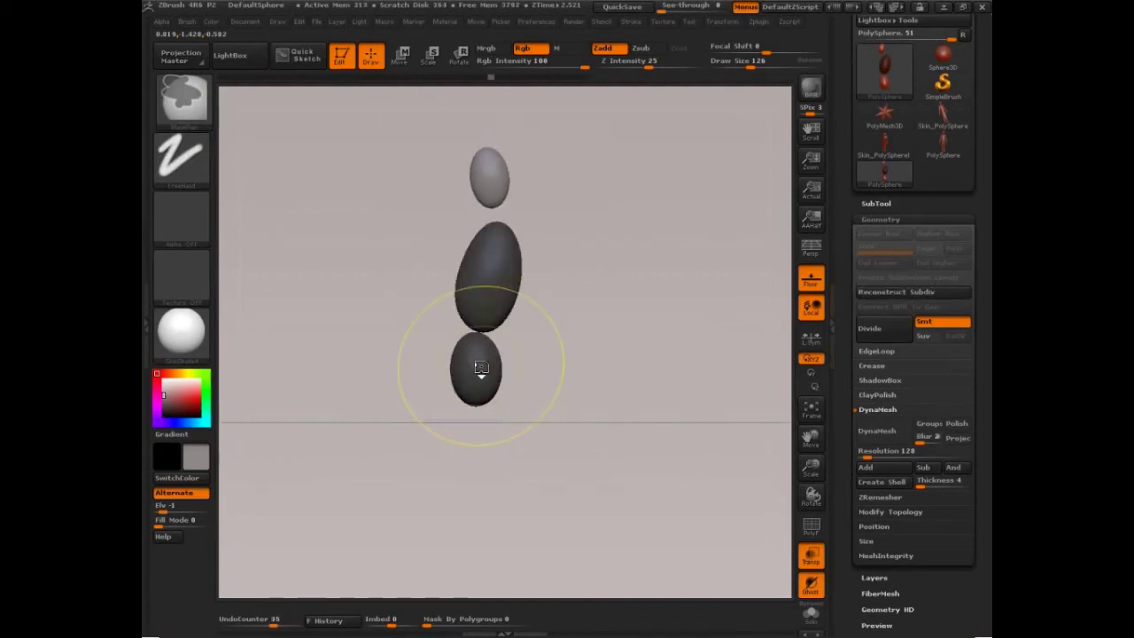
{"action": "key", "text": "ctrl+z"}
{"action": "key", "text": "ctrl+z"}
{"action": "key", "text": "ctrl+z"}
{"action": "key", "text": "ctrl+z"}
{"action": "key", "text": "ctrl+z"}
{"action": "key", "text": "ctrl+z"}
{"action": "key", "text": "ctrl+z"}
{"action": "key", "text": "ctrl+z"}
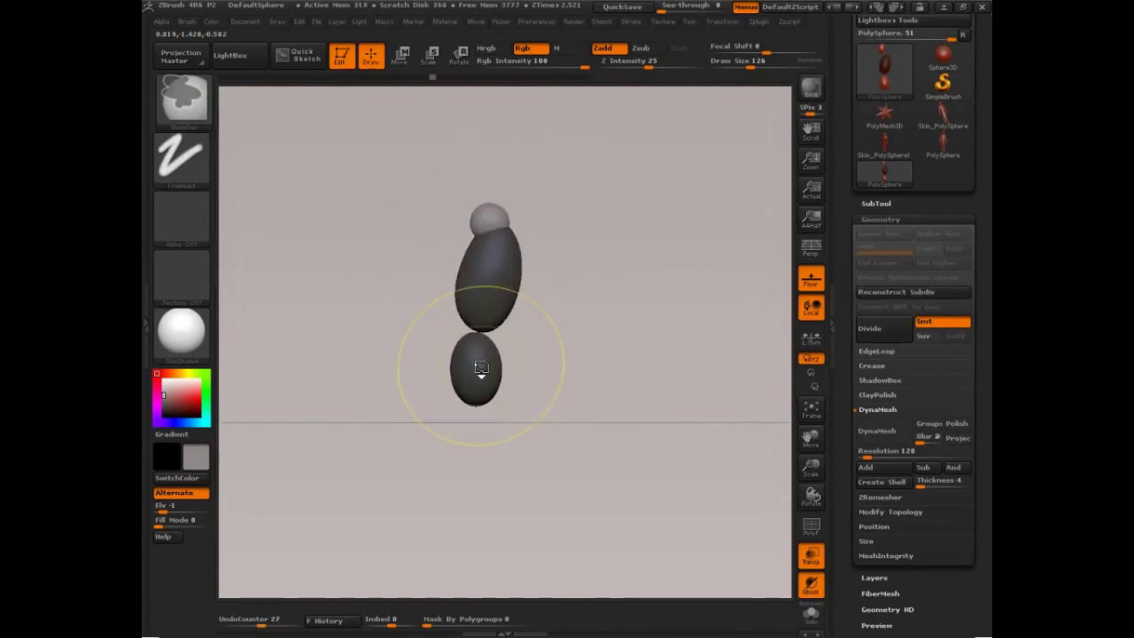
{"action": "key", "text": "ctrl+z"}
{"action": "key", "text": "ctrl+z"}
{"action": "key", "text": "ctrl+z"}
{"action": "key", "text": "ctrl+z"}
{"action": "key", "text": "ctrl+z"}
{"action": "key", "text": "ctrl+z"}
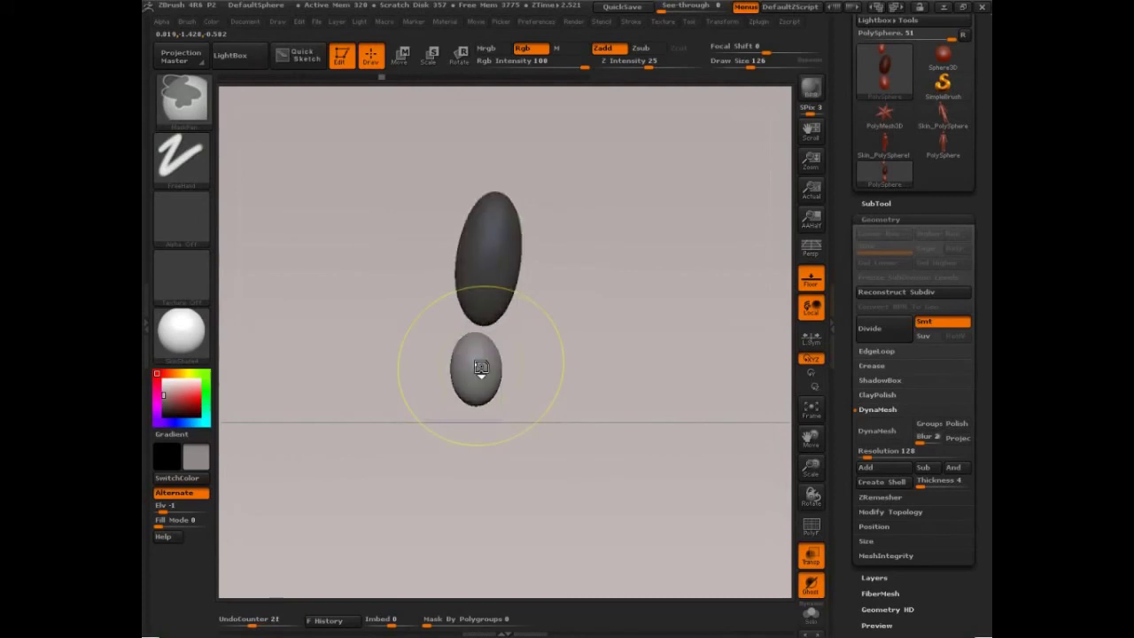
- Step back through the pelvis form's shaping and insertion in the undo history until only the unmasked, elongated ribcage form remains
{"action": "key", "text": "ctrl+z"}
{"action": "key", "text": "ctrl+z"}
{"action": "key", "text": "ctrl+z"}
{"action": "key", "text": "ctrl+z"}
{"action": "key", "text": "ctrl+z"}
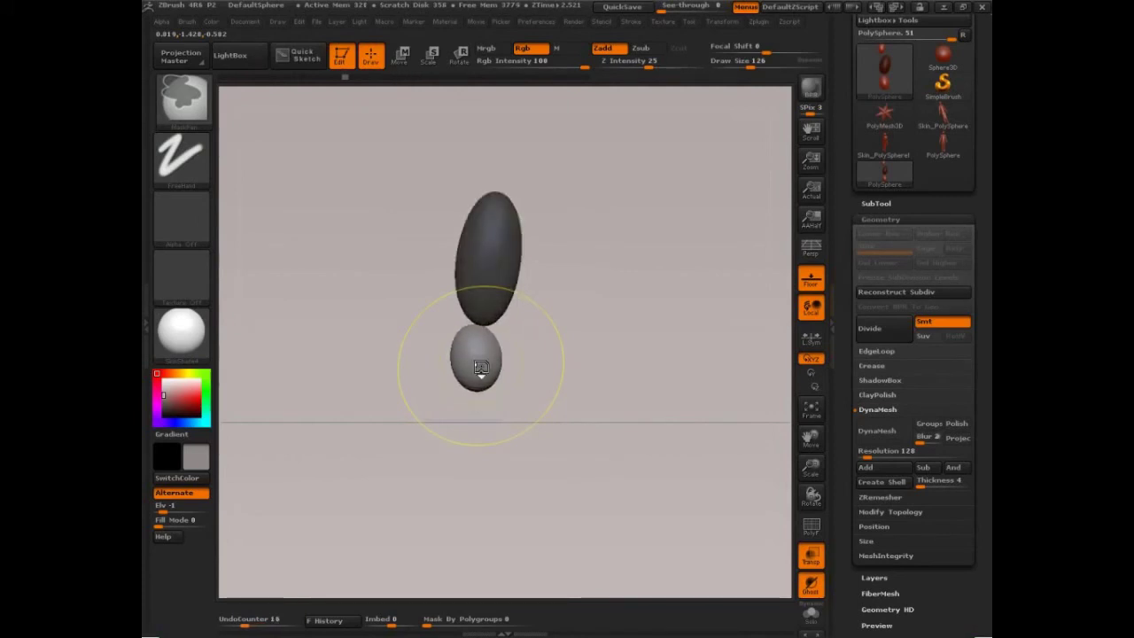
{"action": "key", "text": "ctrl+z"}
{"action": "key", "text": "ctrl+z"}
{"action": "key", "text": "ctrl+z"}
{"action": "key", "text": "ctrl+z"}
{"action": "key", "text": "ctrl+z"}
{"action": "key", "text": "ctrl+z"}
{"action": "key", "text": "ctrl+z"}
{"action": "key", "text": "ctrl+z"}
{"action": "key", "text": "ctrl+z"}
{"action": "key", "text": "ctrl+z"}
{"action": "key", "text": "ctrl+z"}
{"action": "key", "text": "ctrl+z"}
{"action": "key", "text": "ctrl+z"}
{"action": "key", "text": "ctrl+z"}
{"action": "key", "text": "ctrl+z"}
{"action": "key", "text": "ctrl+z"}
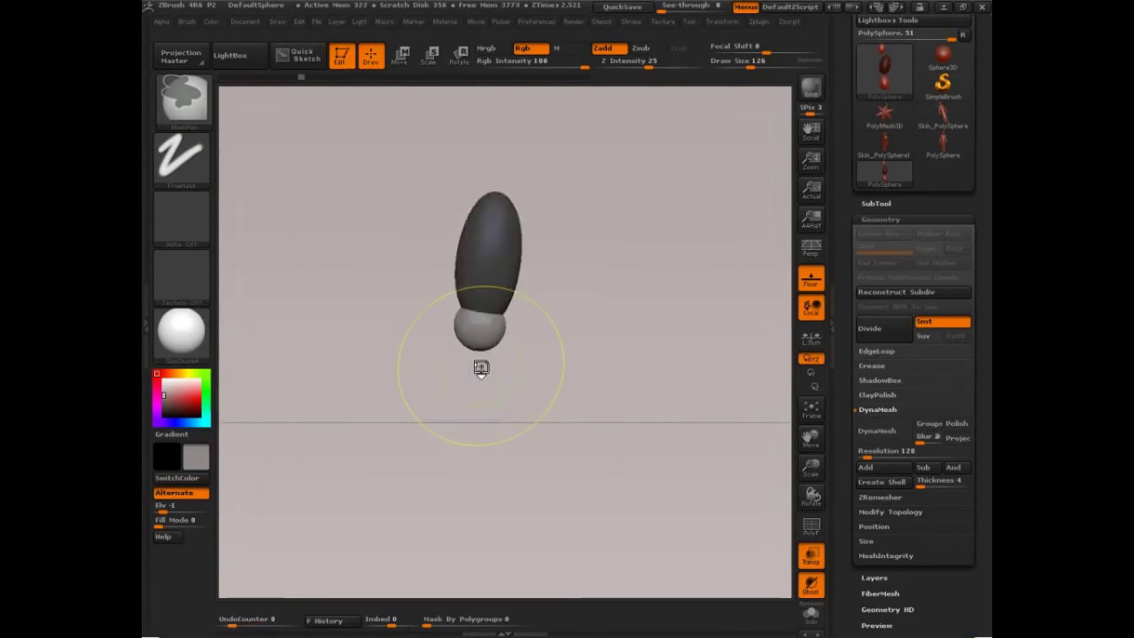
{"action": "key", "text": "ctrl+shift+z"}
{"action": "key", "text": "ctrl+shift+z"}
{"action": "key", "text": "ctrl+shift+z"}
{"action": "key", "text": "ctrl+shift+z"}
{"action": "key", "text": "ctrl+shift+z"}
{"action": "key", "text": "ctrl+shift+z"}
{"action": "key", "text": "ctrl+shift+z"}
{"action": "key", "text": "shift"}
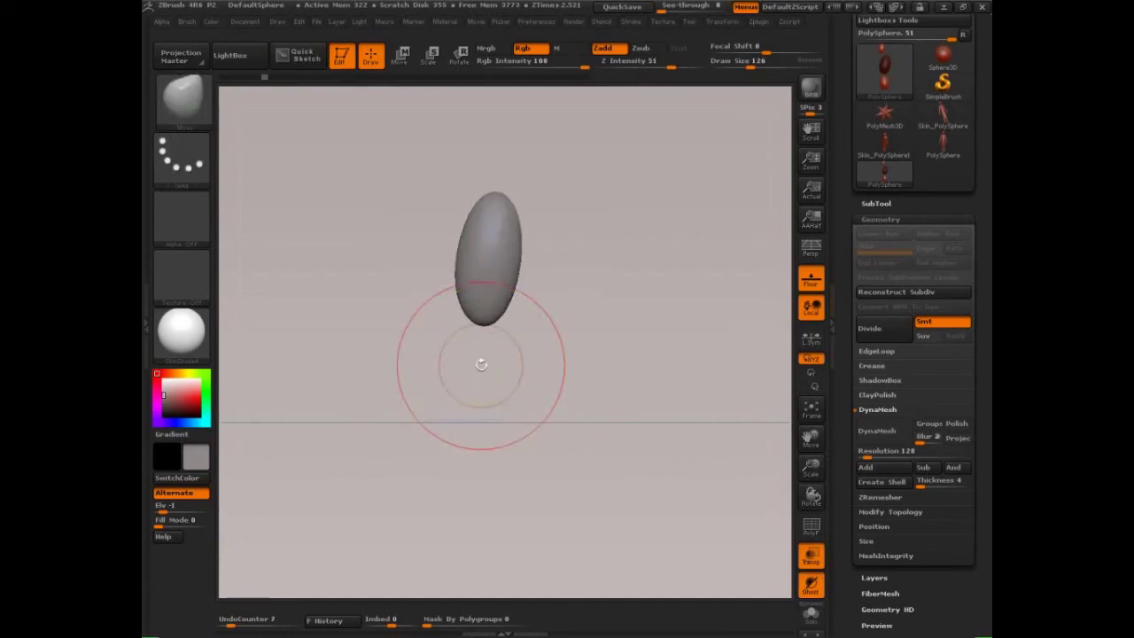
- Discard the newer undo history and squash the elongated form into a short, rounded shape with the Move brush at draw size 197
{"action": "left_click", "coordinate": [649, 394]}
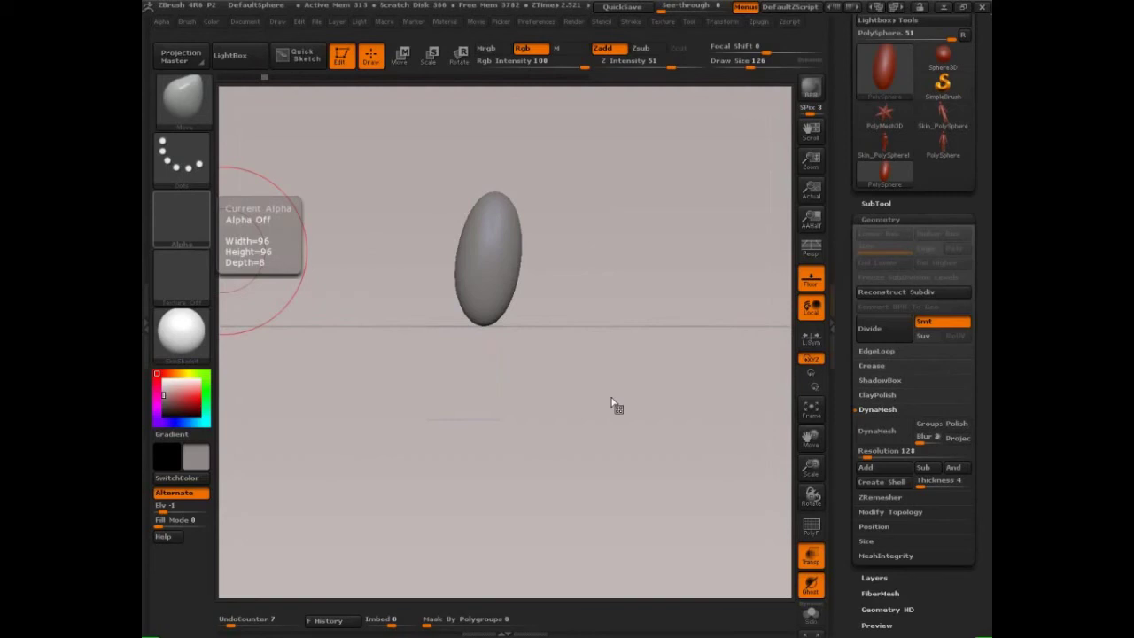
{"action": "key", "text": "s"}
{"action": "mouse_move", "coordinate": [596, 364]}
{"action": "left_mouse_down"}
{"action": "mouse_move", "coordinate": [605, 364]}
{"action": "mouse_move", "coordinate": [587, 363]}
{"action": "left_mouse_up"}
{"action": "left_click_drag", "start_coordinate": [476, 327], "coordinate": [398, 248]}
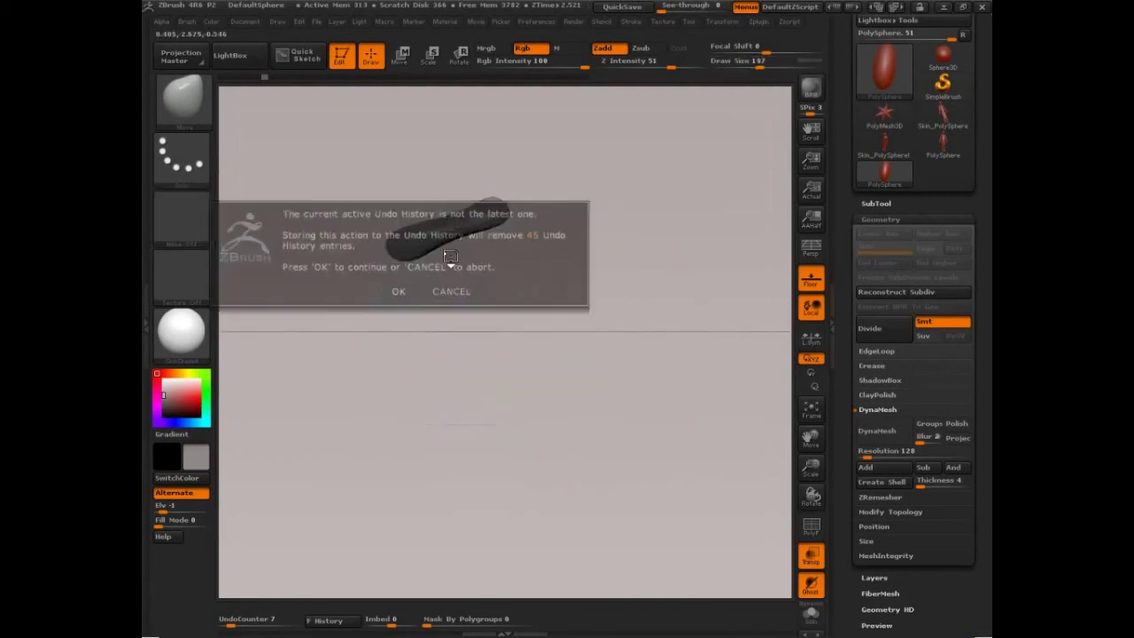
{"action": "left_click", "coordinate": [414, 291]}
{"action": "key", "text": "ctrl+z"}
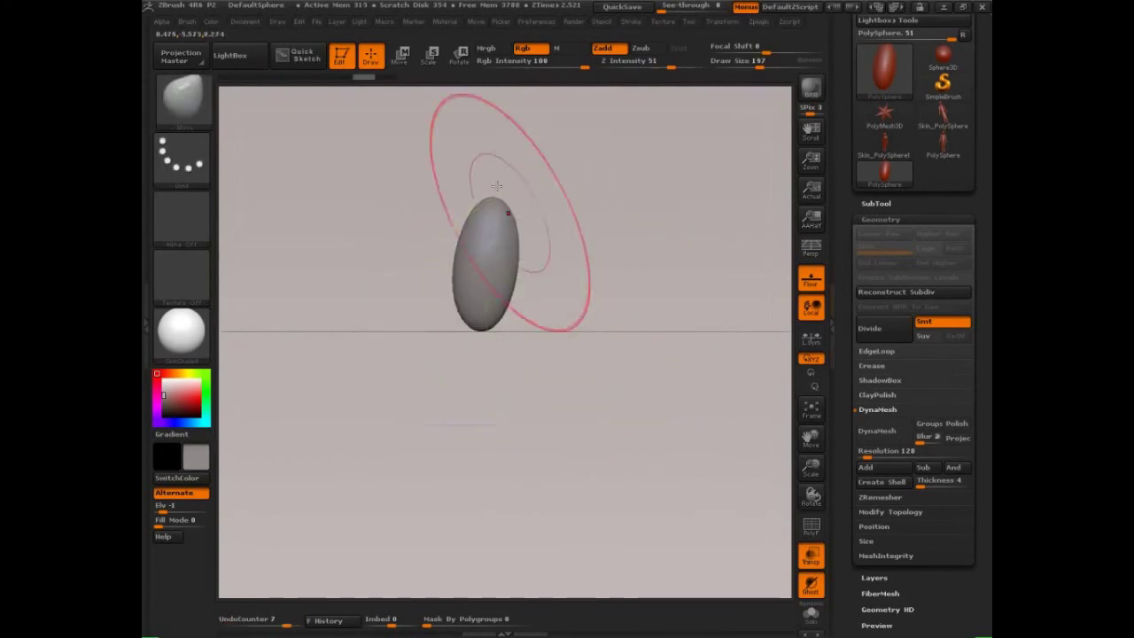
{"action": "left_click_drag", "start_coordinate": [489, 242], "coordinate": [486, 262]}
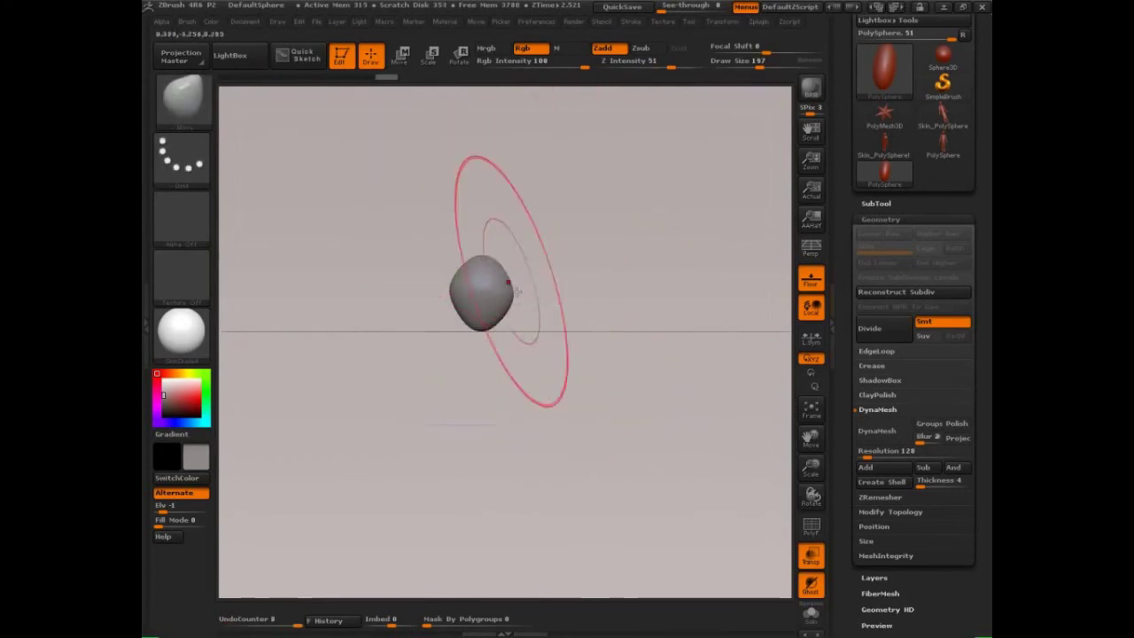
- Stretch the small sphere lengthwise at both ends into an elongated body with the Move brush
{"action": "mouse_move", "coordinate": [511, 306]}
{"action": "left_mouse_down"}
{"action": "mouse_move", "coordinate": [570, 304]}
{"action": "mouse_move", "coordinate": [544, 305]}
{"action": "left_mouse_up"}
{"action": "left_click_drag", "start_coordinate": [492, 298], "coordinate": [442, 294]}
{"action": "left_click_drag", "start_coordinate": [532, 307], "coordinate": [557, 311]}
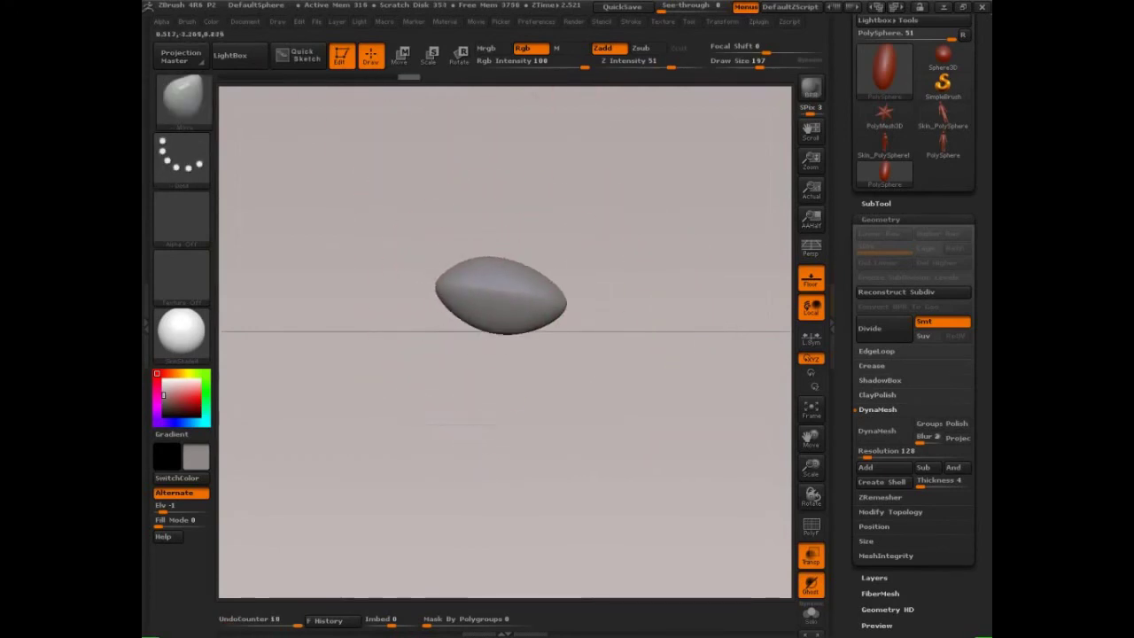
{"action": "left_click_drag", "start_coordinate": [444, 288], "coordinate": [427, 281]}
{"action": "left_click_drag", "start_coordinate": [553, 310], "coordinate": [577, 309]}
- Insert a sphere at the front end of the elongated body for the head, with the body masked
{"action": "left_click_drag", "start_coordinate": [655, 385], "coordinate": [600, 438], "text": "shift"}
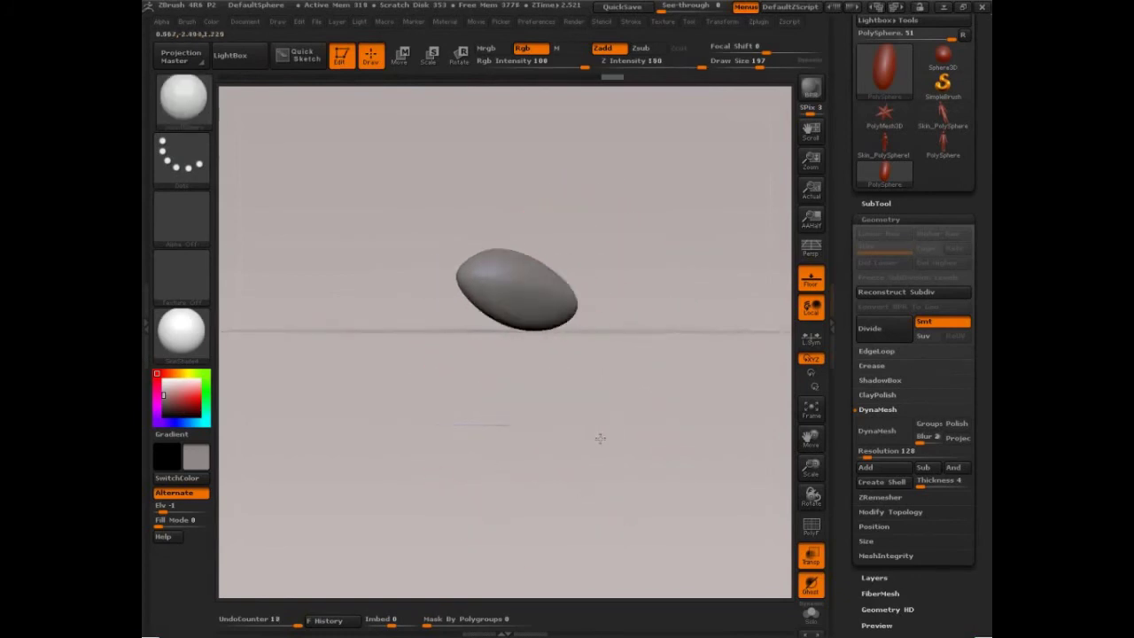
{"action": "mouse_move", "coordinate": [491, 279]}
{"action": "left_mouse_down", "text": "shift"}
{"action": "mouse_move", "coordinate": [471, 278]}
{"action": "mouse_move", "coordinate": [640, 293]}
{"action": "mouse_move", "coordinate": [496, 267]}
{"action": "mouse_move", "coordinate": [479, 280]}
{"action": "mouse_move", "coordinate": [503, 298]}
{"action": "left_mouse_up", "text": "shift"}
{"action": "mouse_move", "coordinate": [644, 317]}
{"action": "left_mouse_down"}
{"action": "mouse_move", "coordinate": [524, 297]}
{"action": "mouse_move", "coordinate": [424, 314]}
{"action": "mouse_move", "coordinate": [460, 280]}
{"action": "left_mouse_up"}
- Switch to the Move brush with a draw size of 347 and adjust its brush curve setting
{"action": "key", "text": "b"}
{"action": "key", "text": "m"}
{"action": "key", "text": "v"}
{"action": "key", "text": "s"}
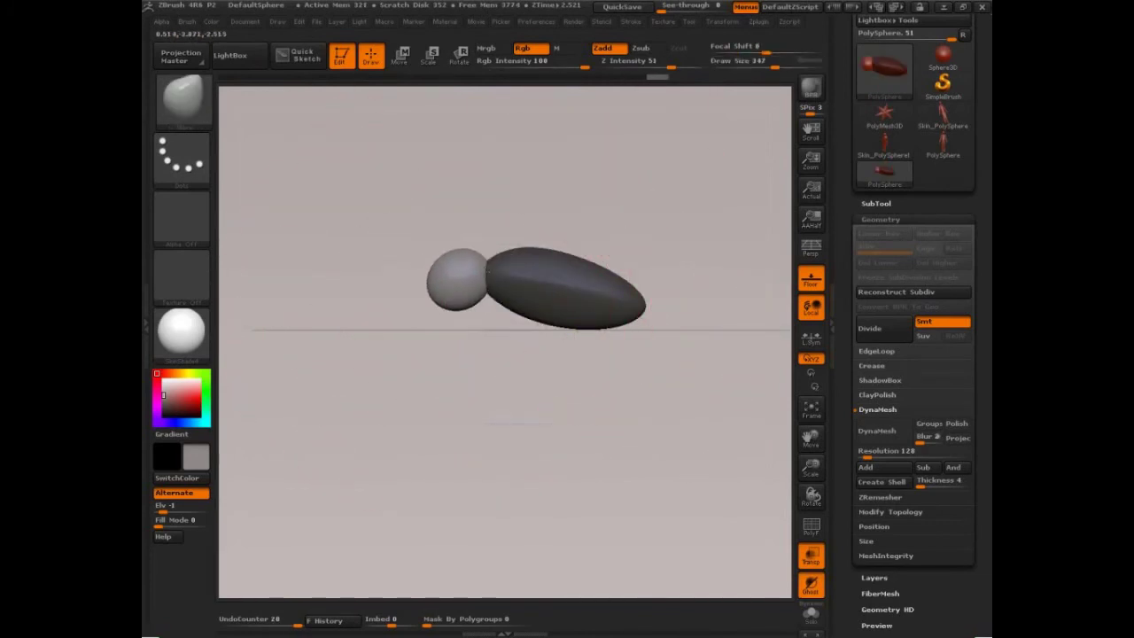
{"action": "left_click", "coordinate": [187, 21]}
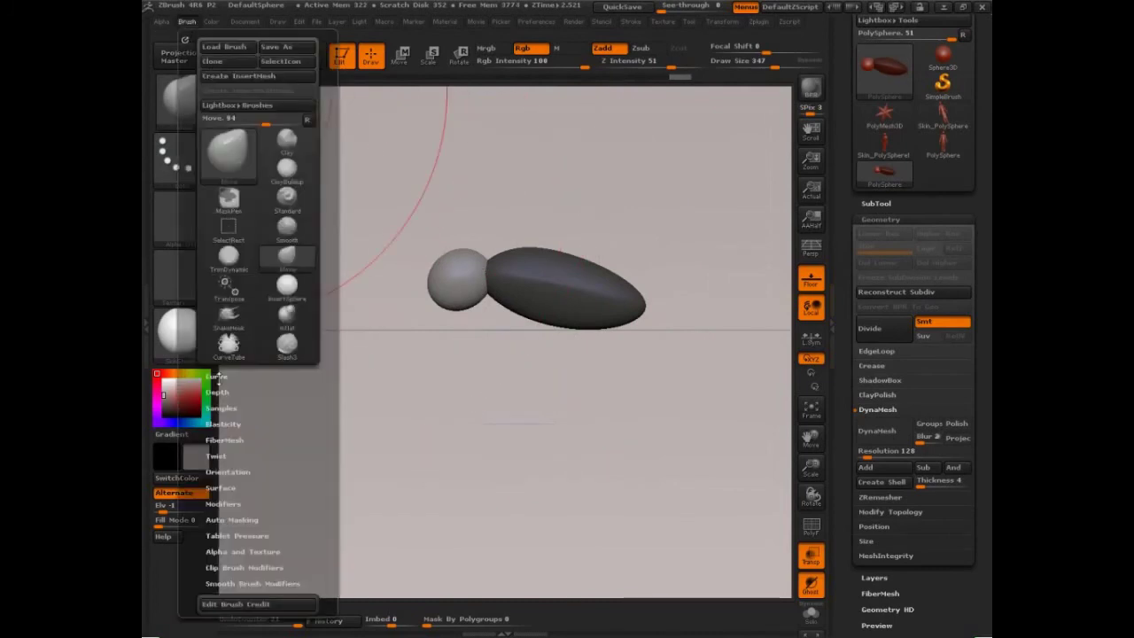
{"action": "left_click", "coordinate": [216, 377]}
{"action": "left_click", "coordinate": [224, 405]}
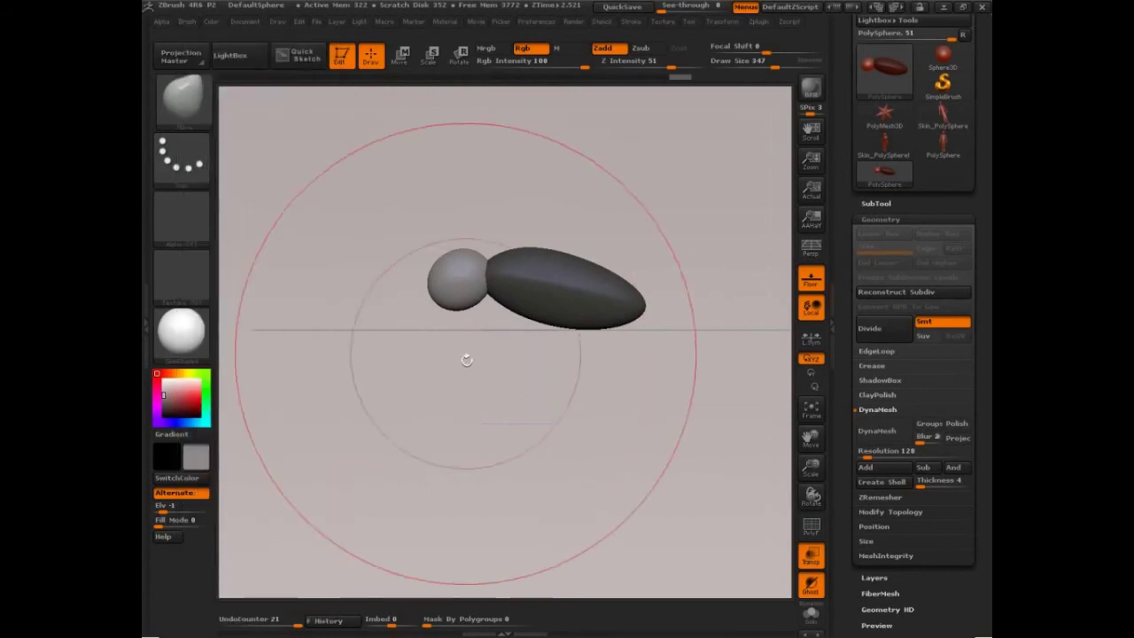
- Pull the front of the head sphere forward and down, then shape its tip with a draw size of 113
{"action": "left_click_drag", "start_coordinate": [435, 302], "coordinate": [403, 308]}
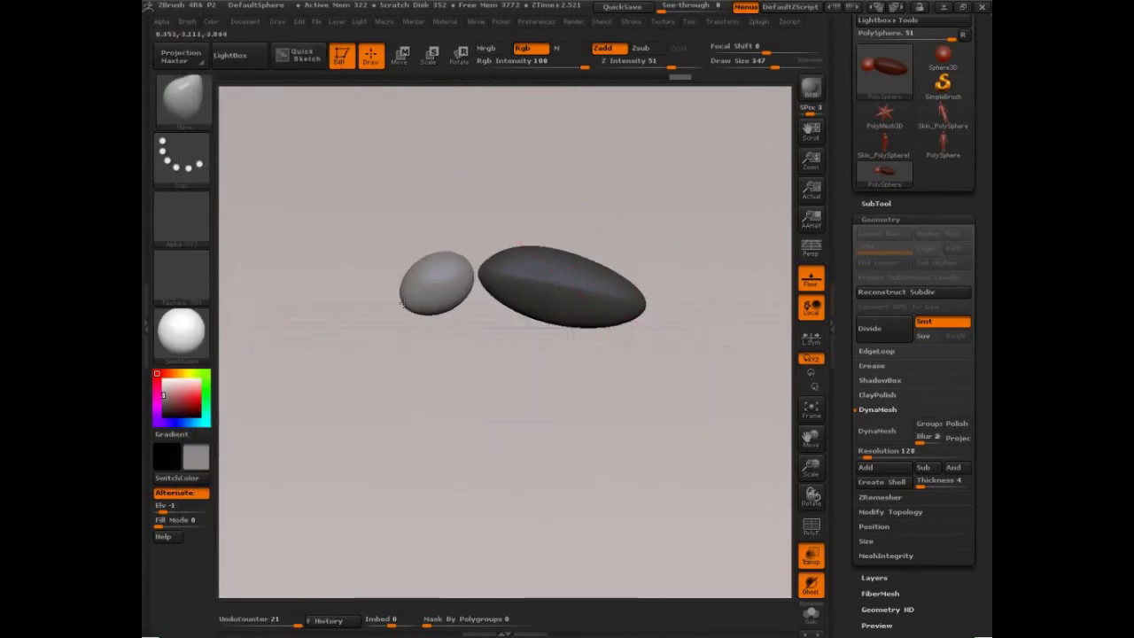
{"action": "left_click_drag", "start_coordinate": [504, 207], "coordinate": [527, 239]}
{"action": "key", "text": "s"}
{"action": "mouse_move", "coordinate": [421, 302]}
{"action": "left_mouse_down"}
{"action": "mouse_move", "coordinate": [387, 304]}
{"action": "mouse_move", "coordinate": [405, 318]}
{"action": "left_mouse_up"}
{"action": "key", "text": "s"}
{"action": "mouse_move", "coordinate": [408, 316]}
{"action": "left_mouse_down"}
{"action": "mouse_move", "coordinate": [421, 317]}
{"action": "mouse_move", "coordinate": [433, 349]}
{"action": "left_mouse_up"}
{"action": "mouse_move", "coordinate": [399, 315]}
{"action": "left_mouse_down"}
{"action": "mouse_move", "coordinate": [413, 295]}
{"action": "mouse_move", "coordinate": [429, 299]}
{"action": "left_mouse_up"}
{"action": "left_click_drag", "start_coordinate": [407, 304], "coordinate": [388, 299]}
- Refine the head from several angles by reshaping its sides, top and back with the Move brush
{"action": "mouse_move", "coordinate": [467, 202]}
{"action": "left_mouse_down"}
{"action": "mouse_move", "coordinate": [480, 262]}
{"action": "mouse_move", "coordinate": [387, 319]}
{"action": "left_mouse_up"}
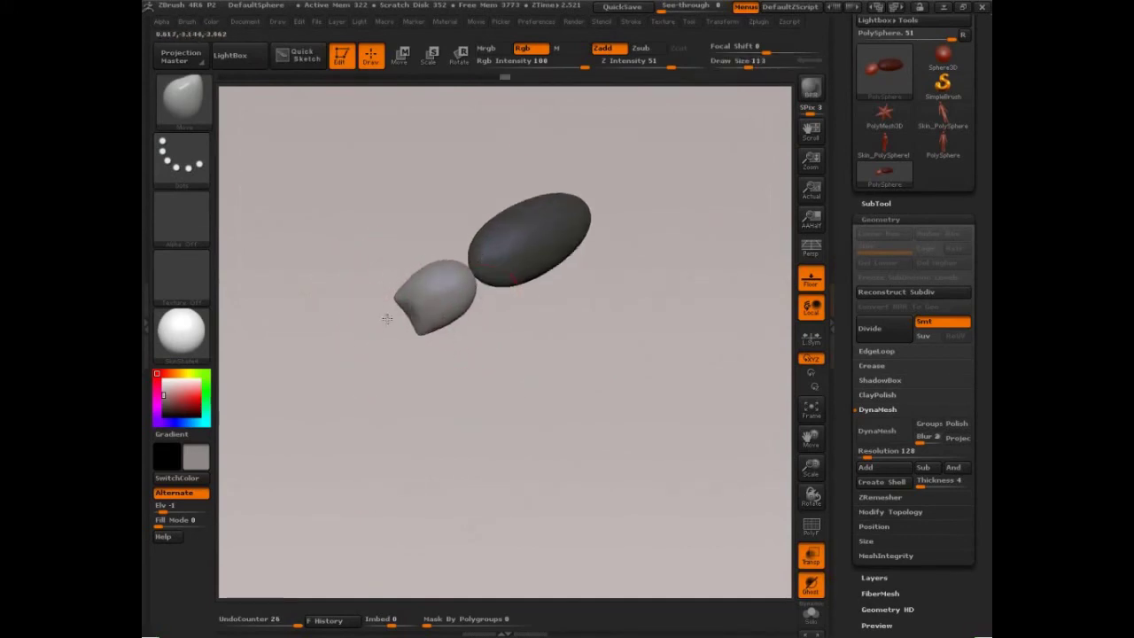
{"action": "left_click_drag", "start_coordinate": [451, 299], "coordinate": [461, 304]}
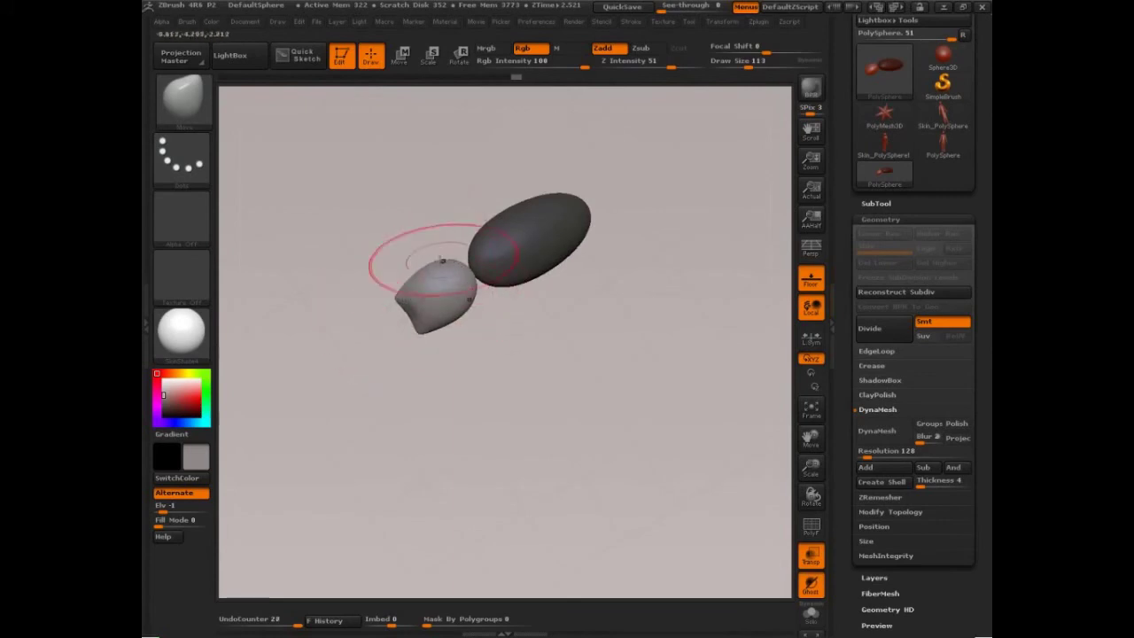
{"action": "mouse_move", "coordinate": [441, 262]}
{"action": "left_mouse_down"}
{"action": "mouse_move", "coordinate": [435, 244]}
{"action": "mouse_move", "coordinate": [464, 257]}
{"action": "left_mouse_up"}
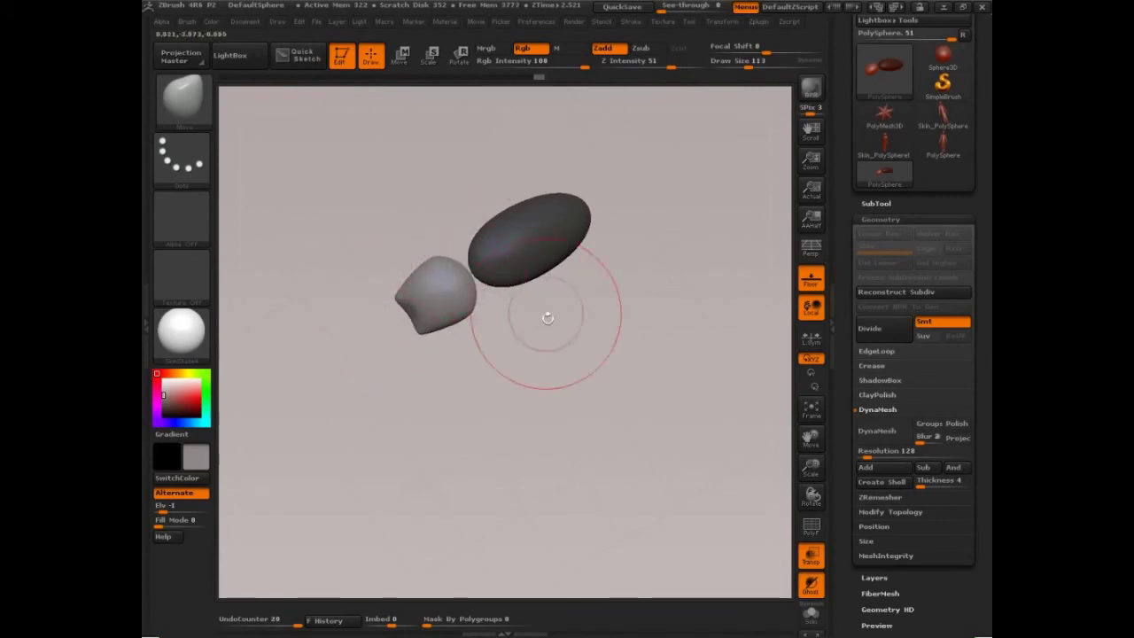
{"action": "left_click_drag", "start_coordinate": [547, 317], "coordinate": [506, 254]}
{"action": "left_click_drag", "start_coordinate": [475, 288], "coordinate": [459, 292]}
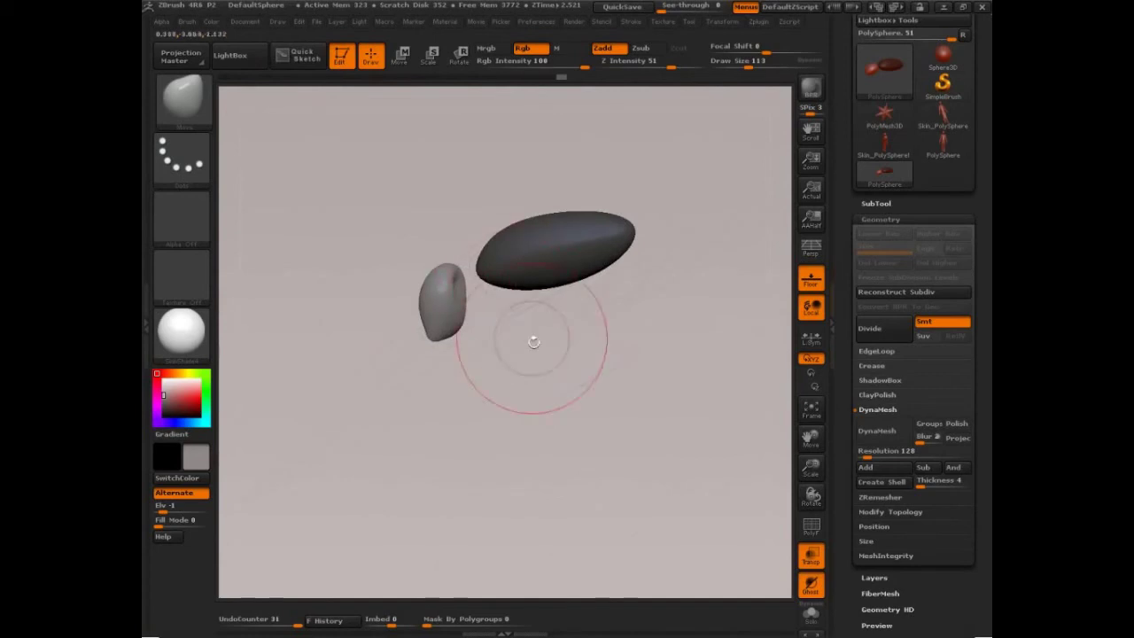
{"action": "mouse_move", "coordinate": [534, 337]}
{"action": "left_mouse_down"}
{"action": "mouse_move", "coordinate": [521, 308]}
{"action": "mouse_move", "coordinate": [544, 337]}
{"action": "mouse_move", "coordinate": [569, 331]}
{"action": "mouse_move", "coordinate": [577, 408]}
{"action": "mouse_move", "coordinate": [558, 405]}
{"action": "left_mouse_up"}
{"action": "left_click_drag", "start_coordinate": [434, 310], "coordinate": [428, 307]}
{"action": "left_click_drag", "start_coordinate": [527, 375], "coordinate": [504, 357]}
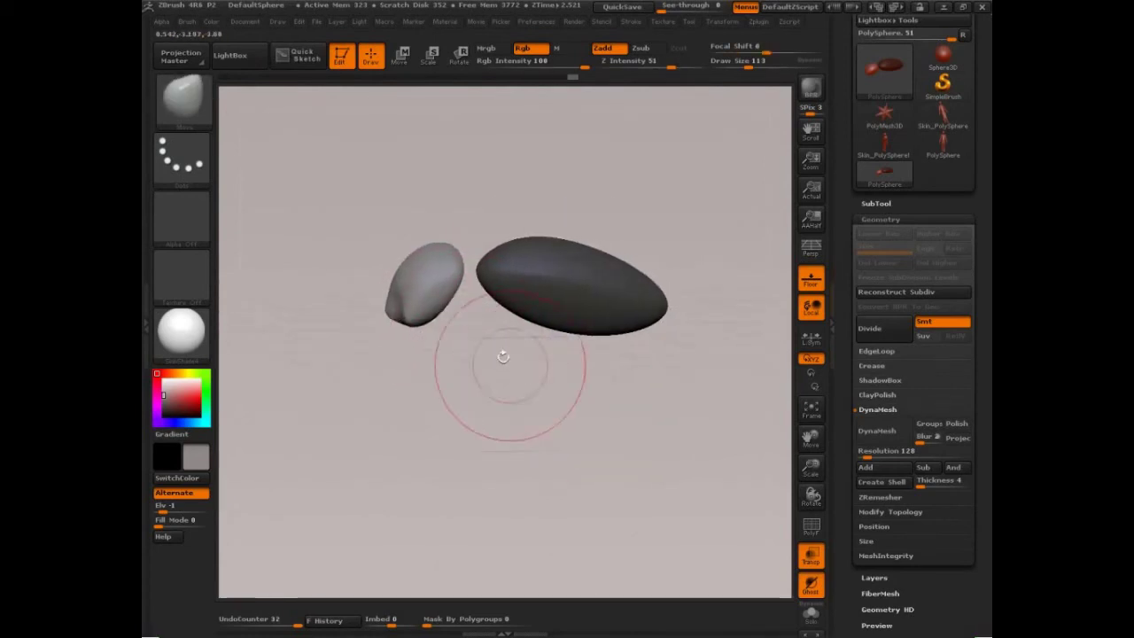
- Insert a mirrored pair of sphere eyes on the head, undoing the first pair and replacing it with smaller ones
{"action": "key", "text": "b"}
{"action": "key", "text": "i"}
{"action": "key", "text": "s"}
{"action": "left_click_drag", "start_coordinate": [622, 195], "coordinate": [662, 210]}
{"action": "left_click_drag", "start_coordinate": [430, 276], "coordinate": [437, 289]}
{"action": "left_click_drag", "start_coordinate": [644, 271], "coordinate": [664, 307], "text": "alt"}
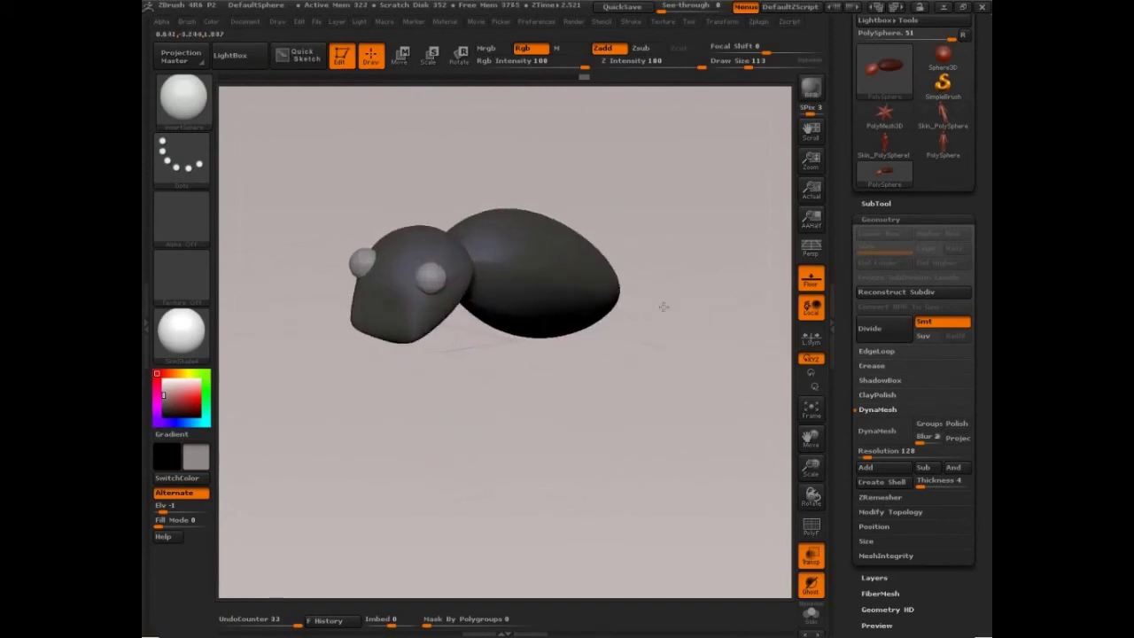
{"action": "key", "text": "ctrl+z"}
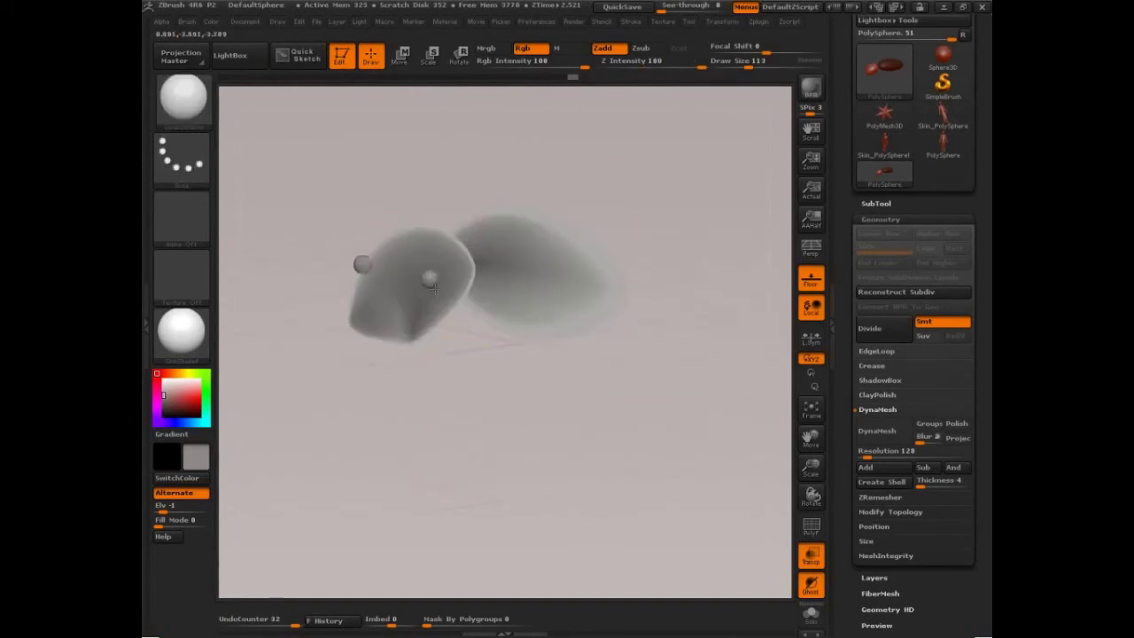
{"action": "key", "text": "ctrl+shift+z"}
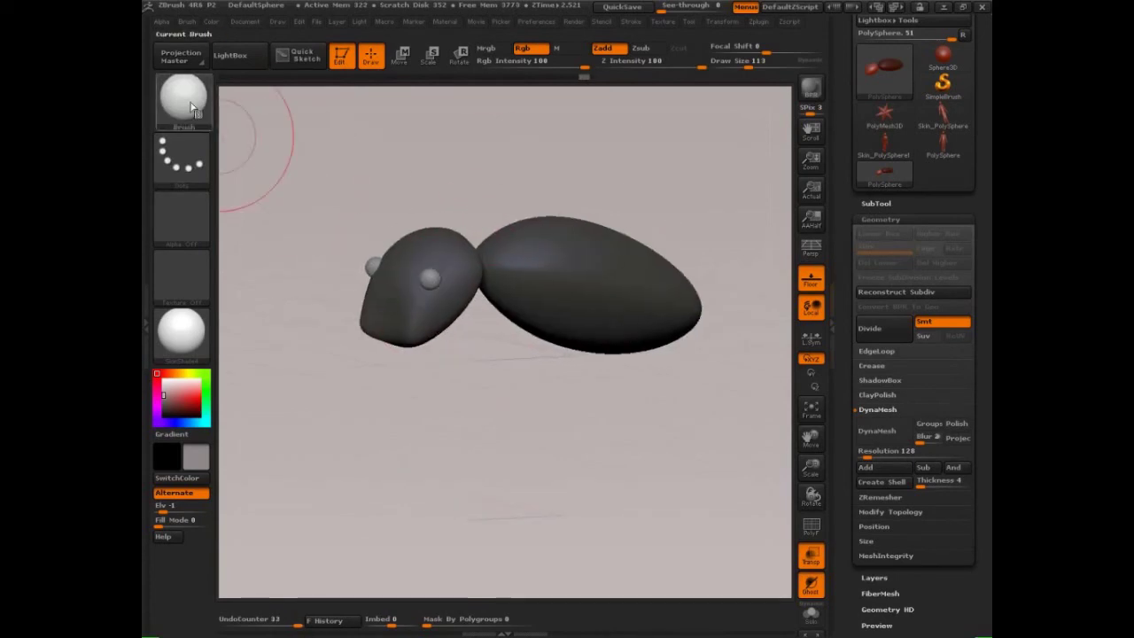
- Choose the CurveTube brush, set the draw size to 22 and undo a trial antenna curve on top of the head
{"action": "left_click", "coordinate": [191, 106]}
{"action": "left_click", "coordinate": [446, 206]}
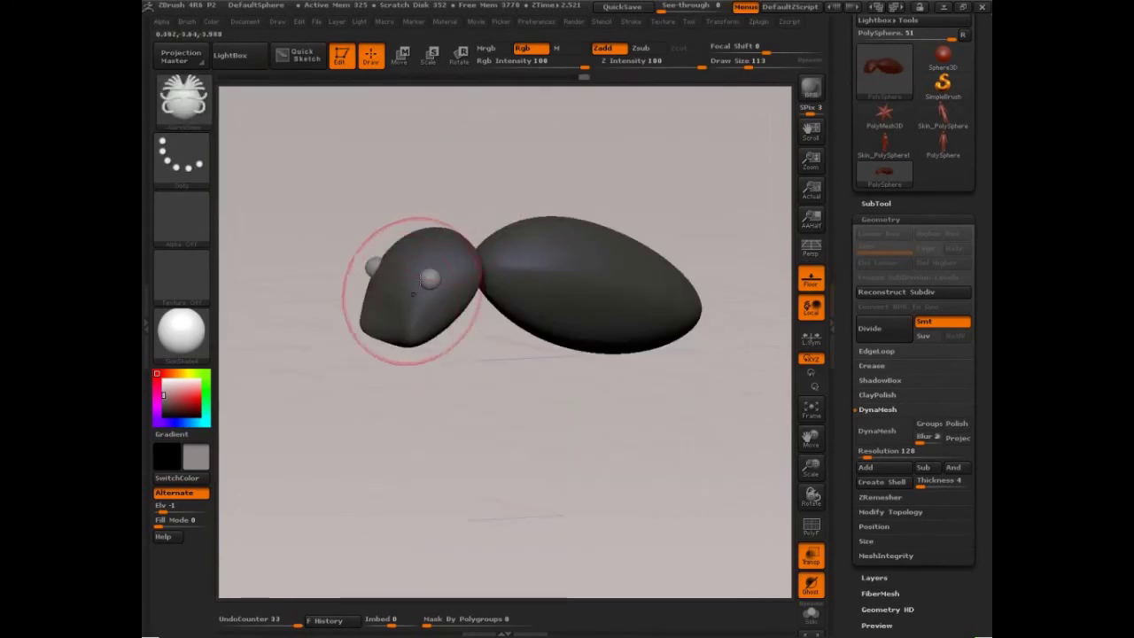
{"action": "key", "text": "s"}
{"action": "left_click_drag", "start_coordinate": [438, 259], "coordinate": [422, 260]}
{"action": "left_click_drag", "start_coordinate": [521, 169], "coordinate": [483, 182]}
{"action": "key", "text": "s"}
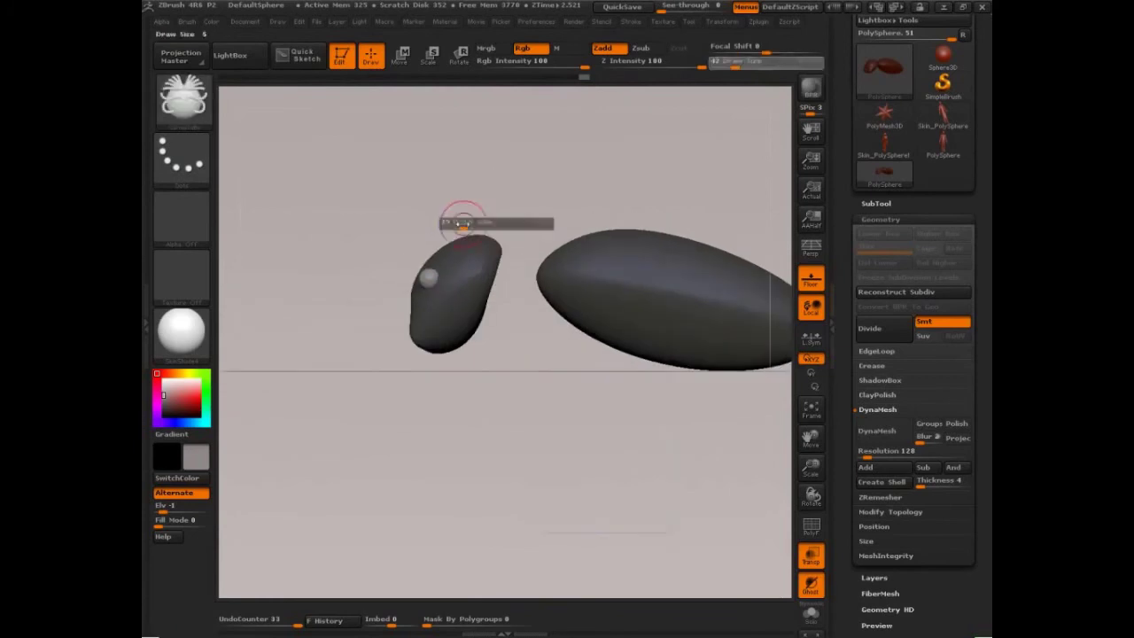
{"action": "left_click_drag", "start_coordinate": [463, 224], "coordinate": [496, 133]}
{"action": "key", "text": "ctrl+z"}
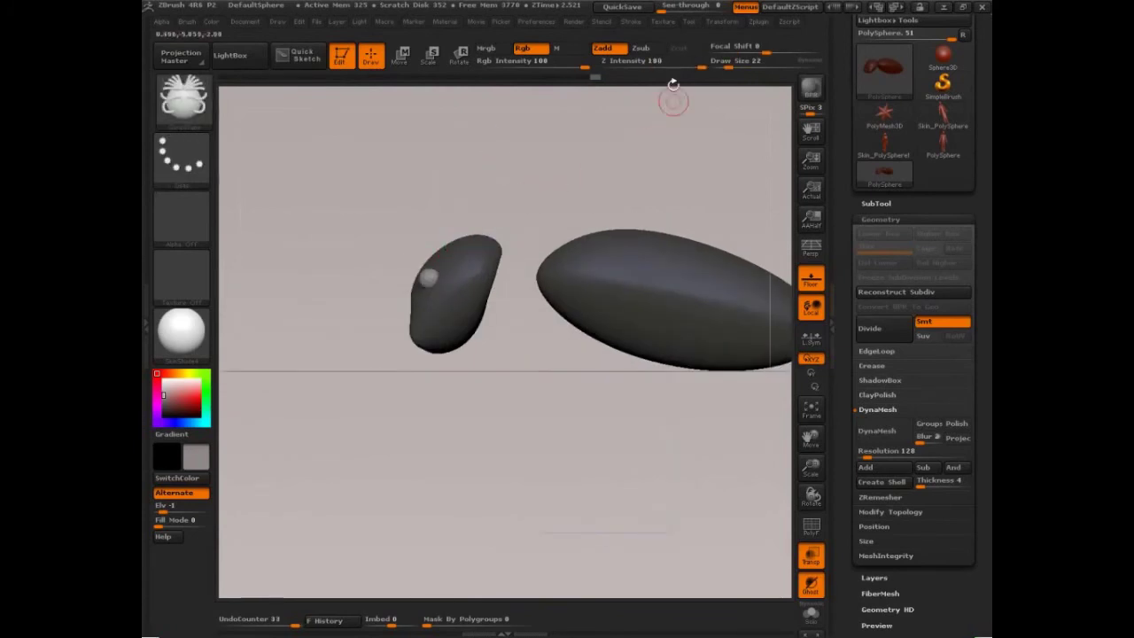
- Reduce the curve step slightly in the stroke's curve settings
{"action": "left_click", "coordinate": [631, 21]}
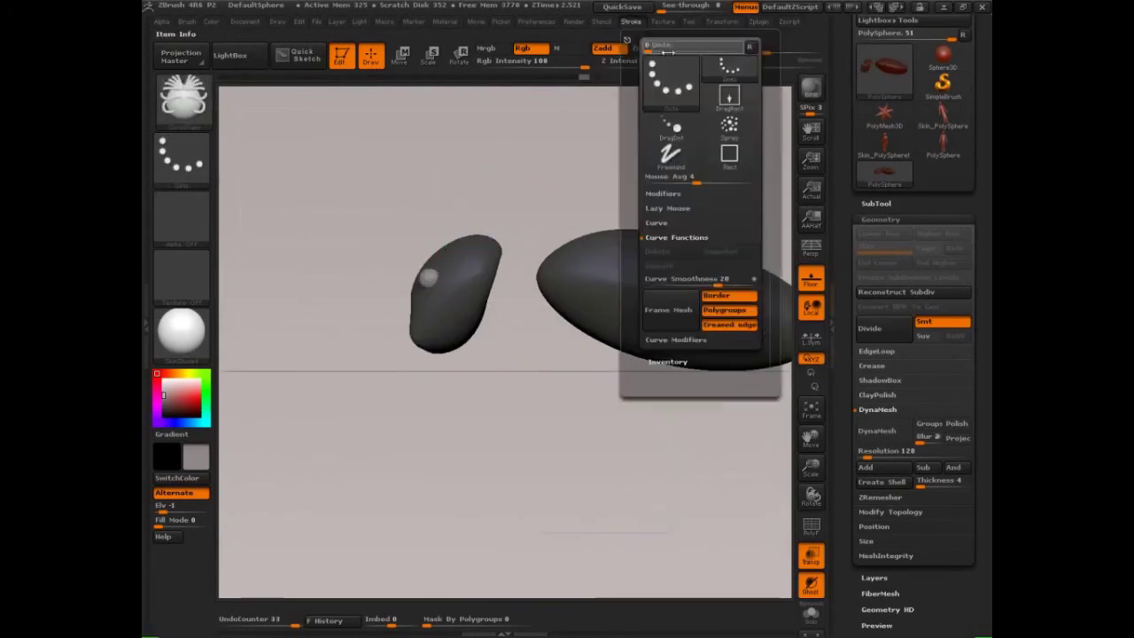
{"action": "left_click", "coordinate": [675, 225]}
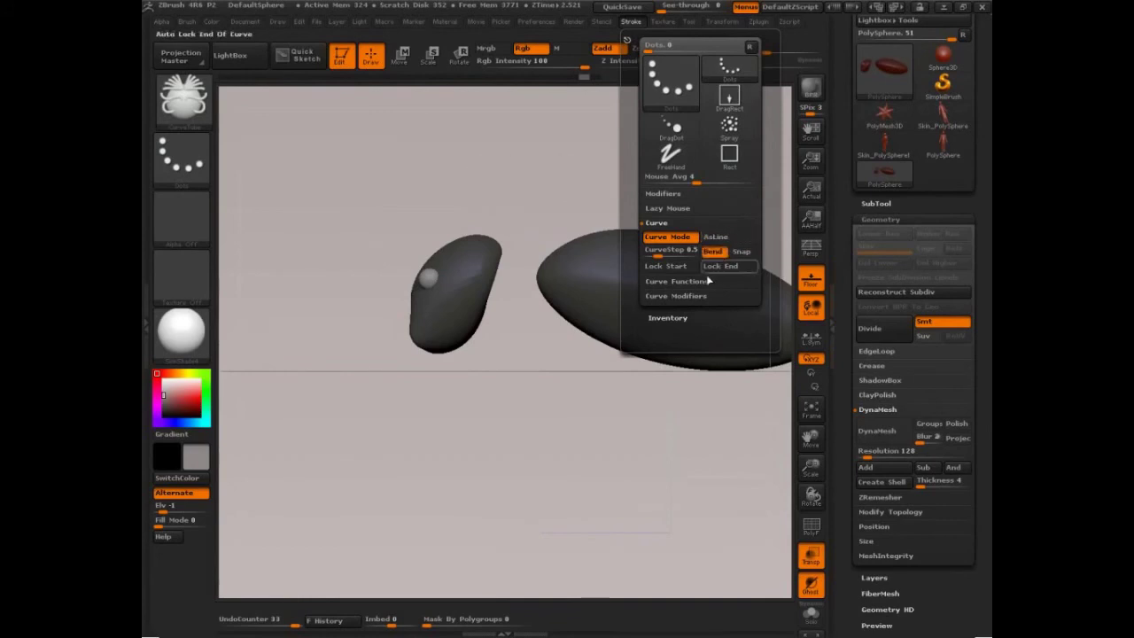
{"action": "left_click_drag", "start_coordinate": [658, 256], "coordinate": [653, 256]}
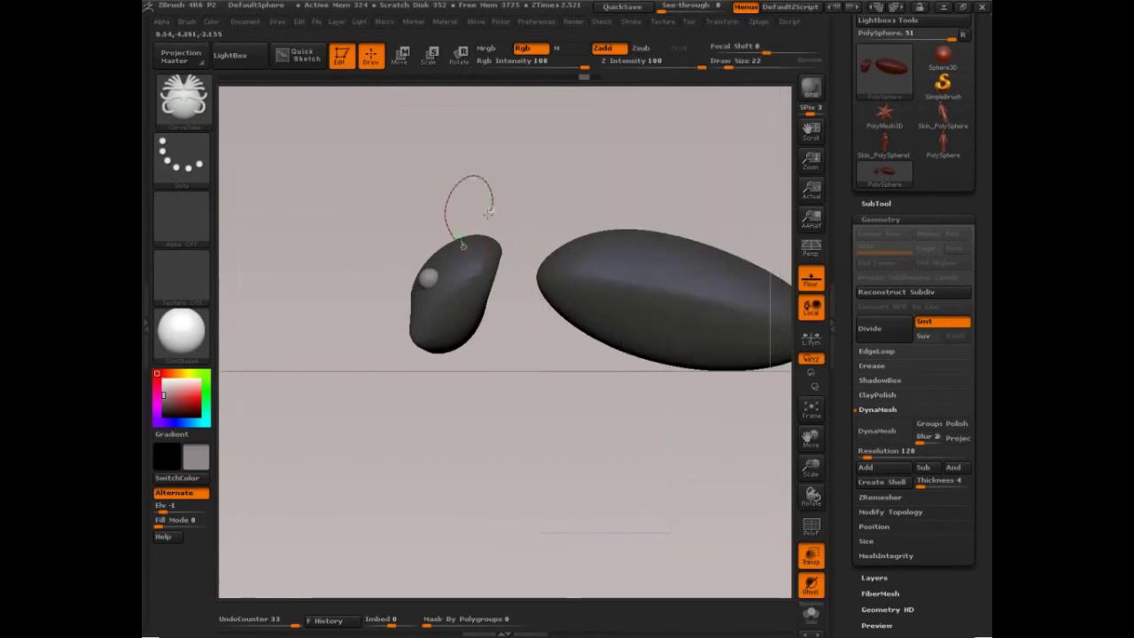
- Try drawing antenna curves upward from the top of the head, then undo them
{"action": "left_click_drag", "start_coordinate": [487, 213], "coordinate": [487, 216]}
{"action": "mouse_move", "coordinate": [549, 182]}
{"action": "left_mouse_down"}
{"action": "mouse_move", "coordinate": [615, 176]}
{"action": "mouse_move", "coordinate": [576, 182]}
{"action": "mouse_move", "coordinate": [474, 237]}
{"action": "left_mouse_up"}
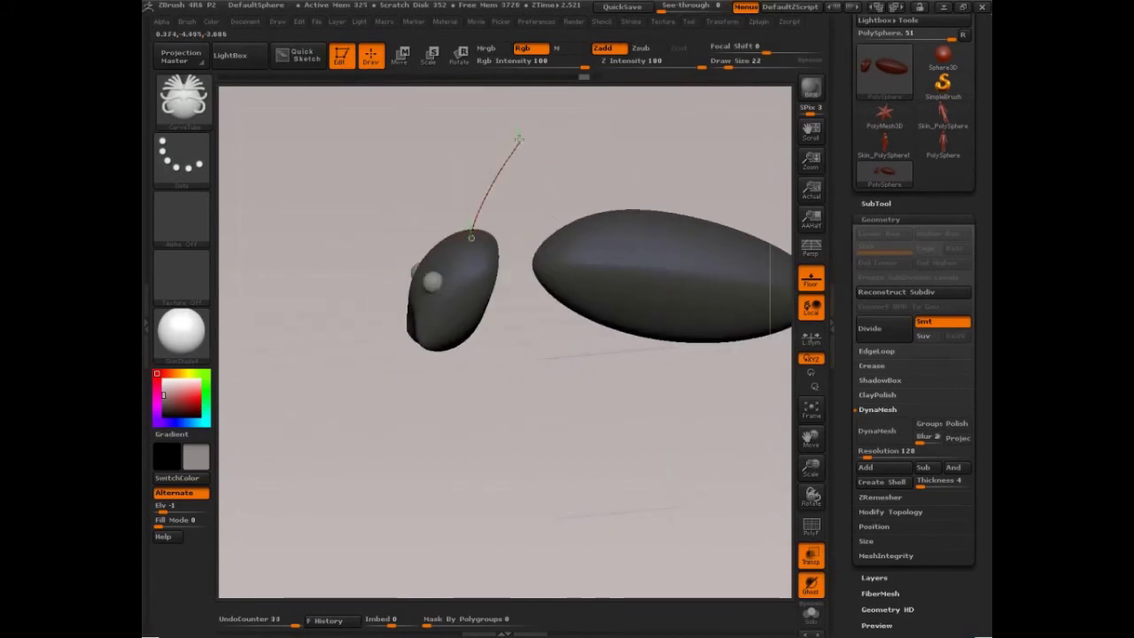
{"action": "left_click_drag", "start_coordinate": [520, 139], "coordinate": [521, 136]}
{"action": "left_click_drag", "start_coordinate": [592, 156], "coordinate": [644, 150]}
{"action": "key", "text": "ctrl+z"}
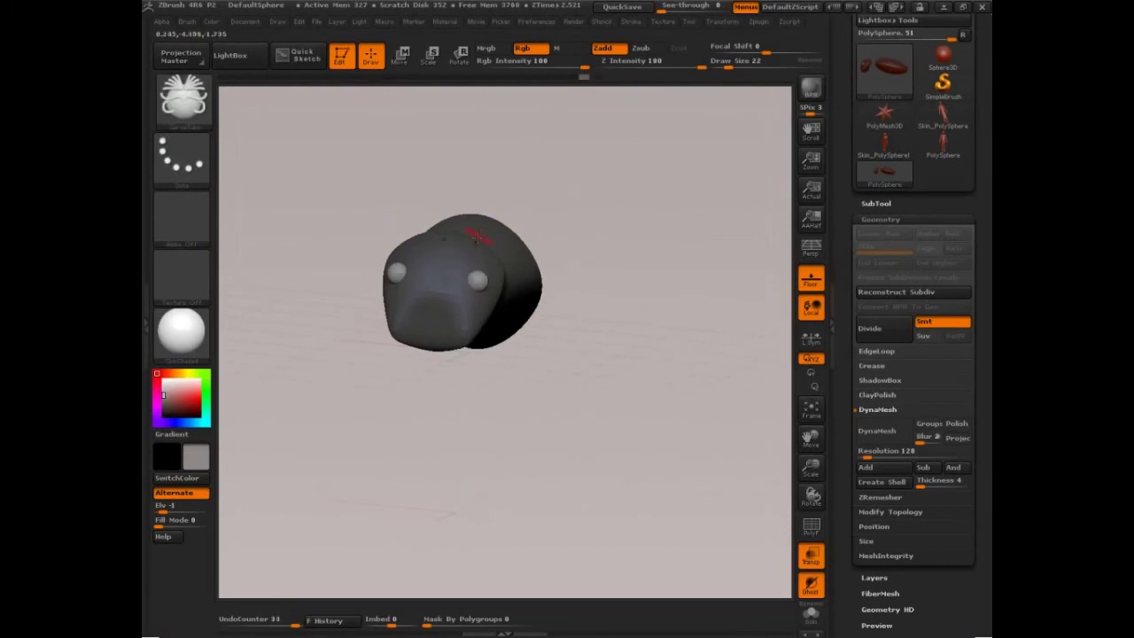
- Draw a mirrored pair of antennae from the top of the head and update the tubes with a draw size of 64
{"action": "left_click_drag", "start_coordinate": [475, 237], "coordinate": [537, 161]}
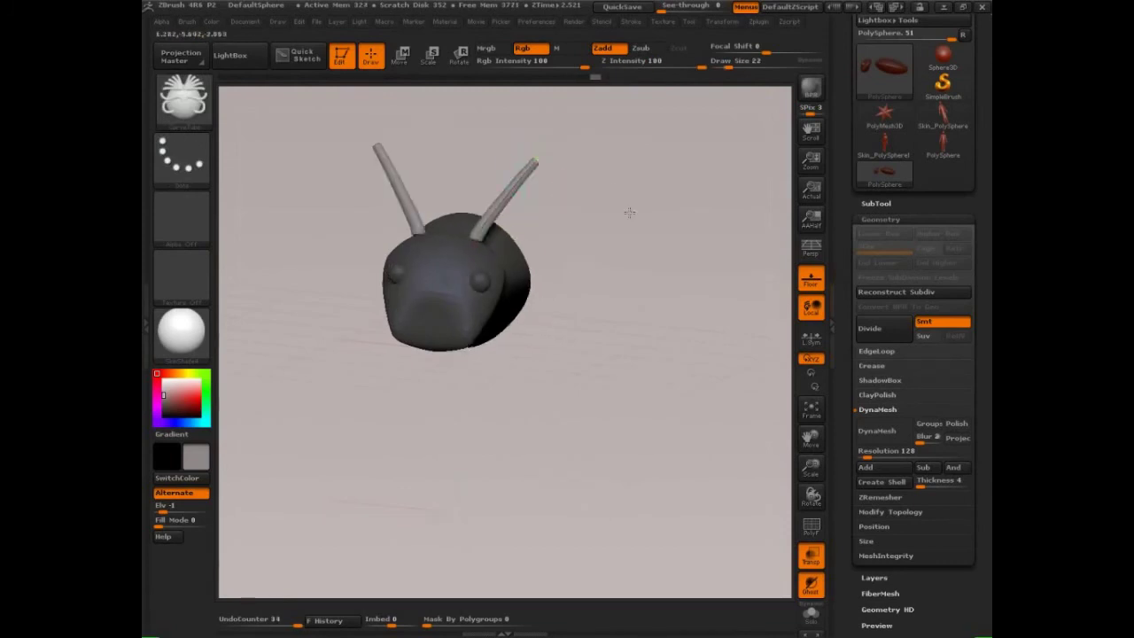
{"action": "left_click_drag", "start_coordinate": [629, 213], "coordinate": [637, 227], "text": "shift"}
{"action": "left_click_drag", "start_coordinate": [476, 240], "coordinate": [474, 244]}
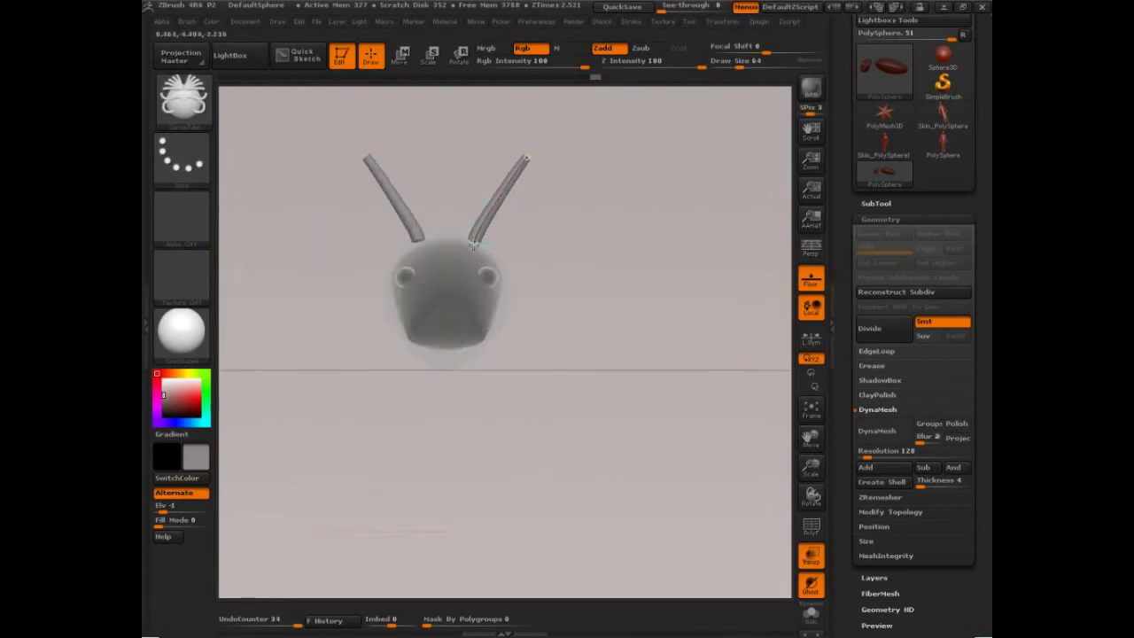
- Try inserting a sphere toward the back of the head as the start of a neck section
{"action": "mouse_move", "coordinate": [620, 266]}
{"action": "left_mouse_down"}
{"action": "mouse_move", "coordinate": [603, 271]}
{"action": "mouse_move", "coordinate": [582, 239]}
{"action": "mouse_move", "coordinate": [585, 216]}
{"action": "mouse_move", "coordinate": [635, 157]}
{"action": "mouse_move", "coordinate": [611, 121]}
{"action": "left_mouse_up"}
{"action": "key", "text": "b"}
{"action": "key", "text": "i"}
{"action": "key", "text": "s"}
{"action": "key", "text": "s"}
{"action": "mouse_move", "coordinate": [553, 312]}
{"action": "left_mouse_down"}
{"action": "mouse_move", "coordinate": [529, 314]}
{"action": "mouse_move", "coordinate": [534, 337]}
{"action": "mouse_move", "coordinate": [552, 311]}
{"action": "mouse_move", "coordinate": [534, 320]}
{"action": "left_mouse_up"}
{"action": "left_click_drag", "start_coordinate": [478, 242], "coordinate": [485, 264]}
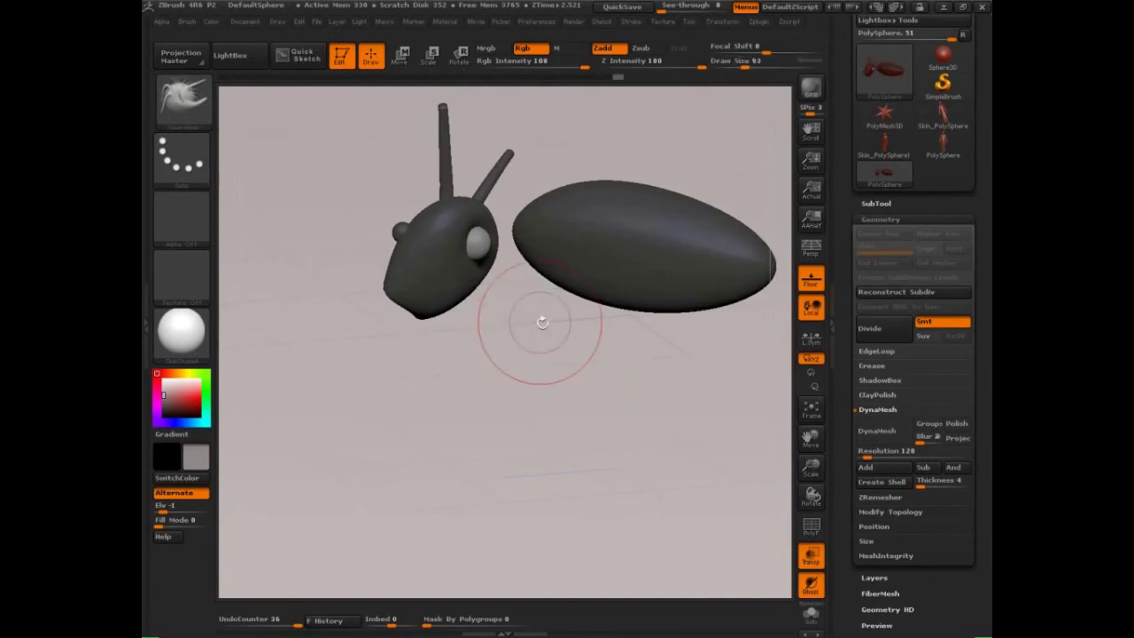
- Try stretching the inserted sphere with the SnakeHook brush at draw size 93 into a neck bridging head and body
{"action": "left_click_drag", "start_coordinate": [537, 322], "coordinate": [561, 184]}
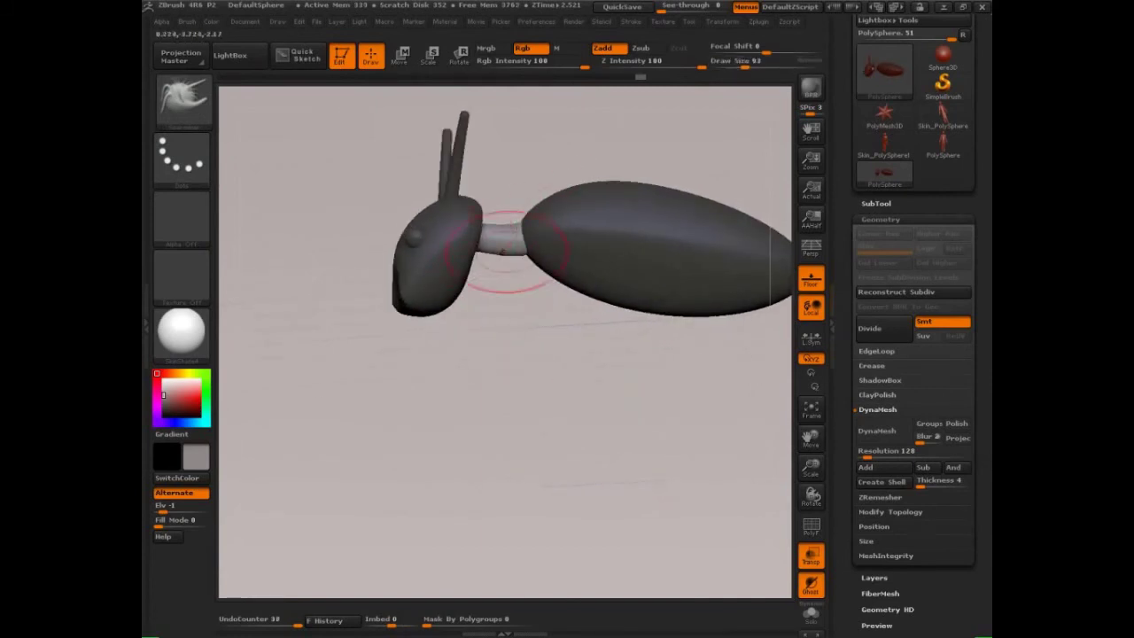
{"action": "mouse_move", "coordinate": [452, 275]}
{"action": "left_mouse_down"}
{"action": "mouse_move", "coordinate": [603, 162]}
{"action": "mouse_move", "coordinate": [525, 217]}
{"action": "left_mouse_up"}
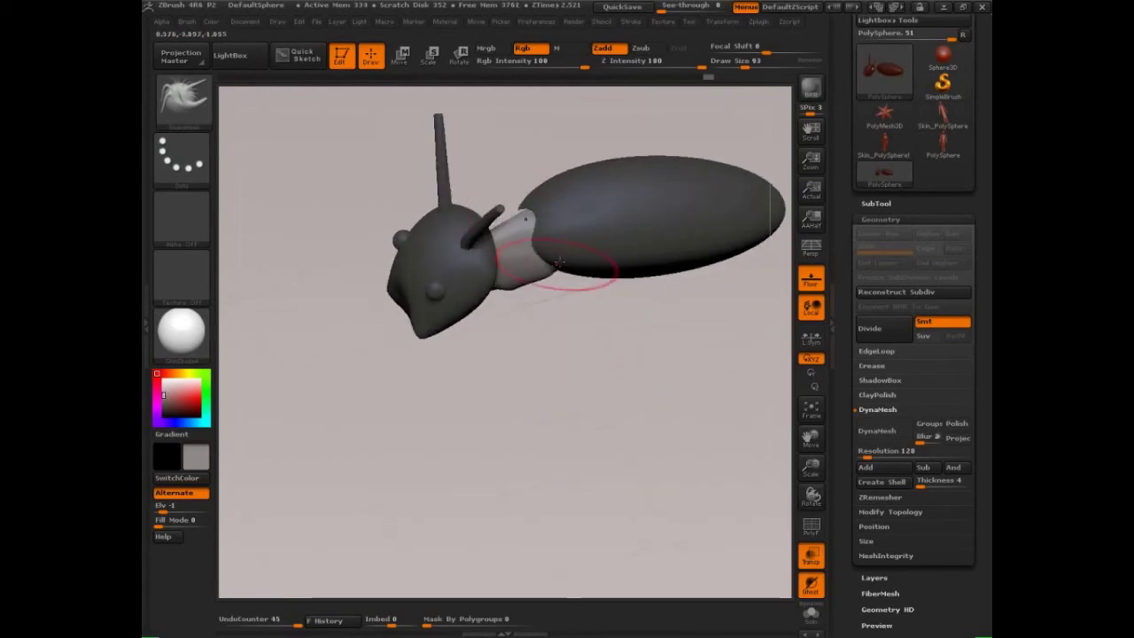
{"action": "left_click_drag", "start_coordinate": [590, 160], "coordinate": [475, 206]}
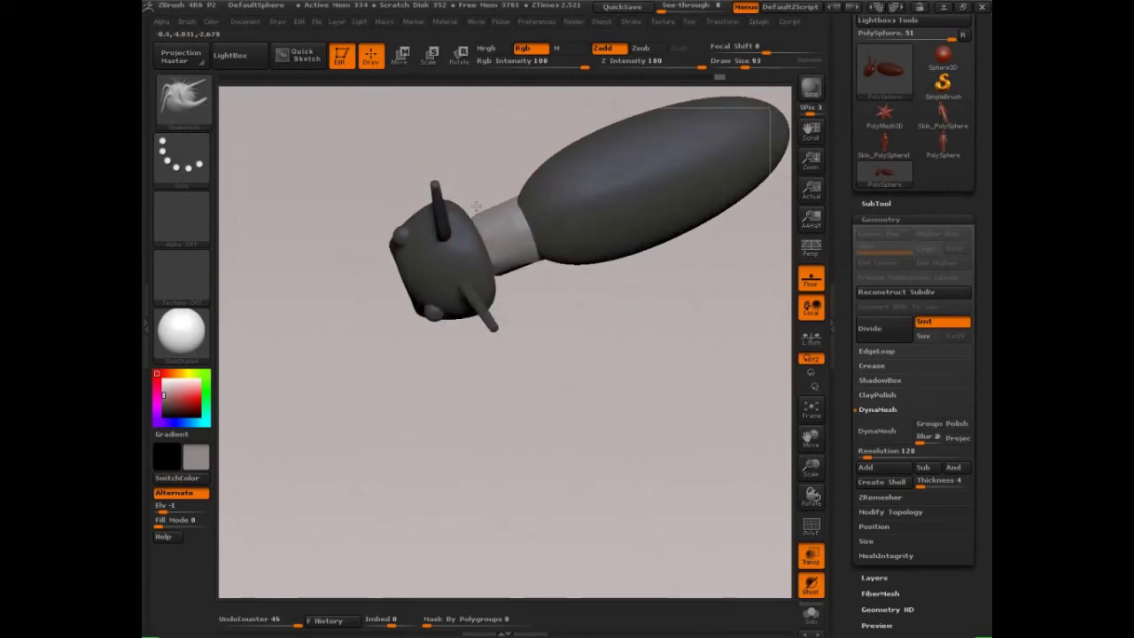
{"action": "left_click_drag", "start_coordinate": [552, 298], "coordinate": [519, 265]}
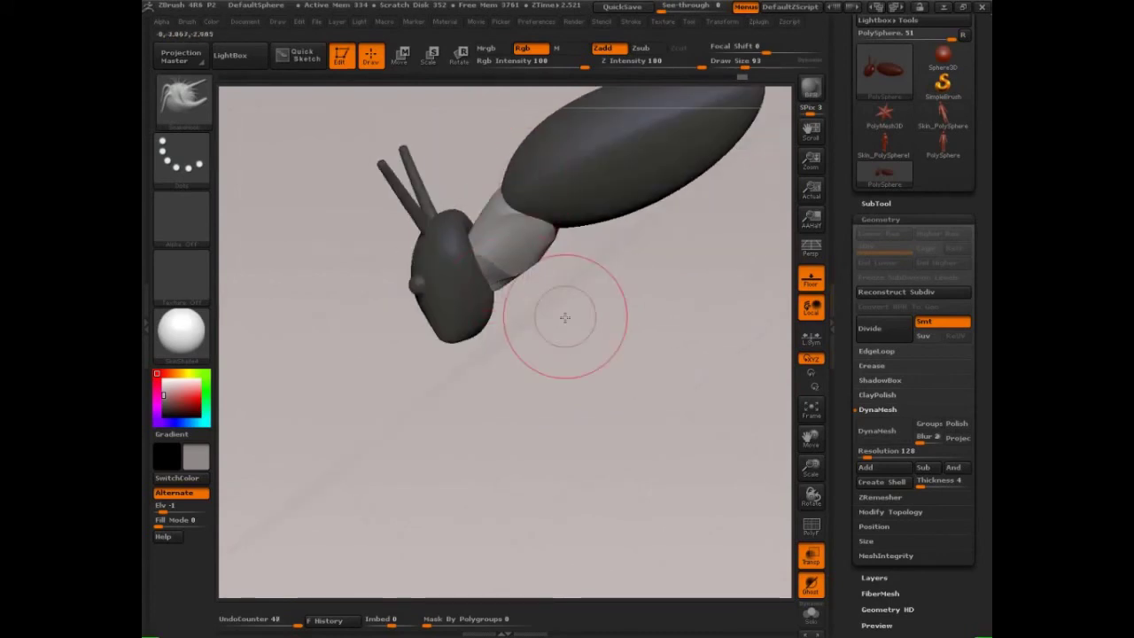
- Try reshaping the neck's sides and pulling its underside downward into a point
{"action": "left_click_drag", "start_coordinate": [564, 316], "coordinate": [673, 270]}
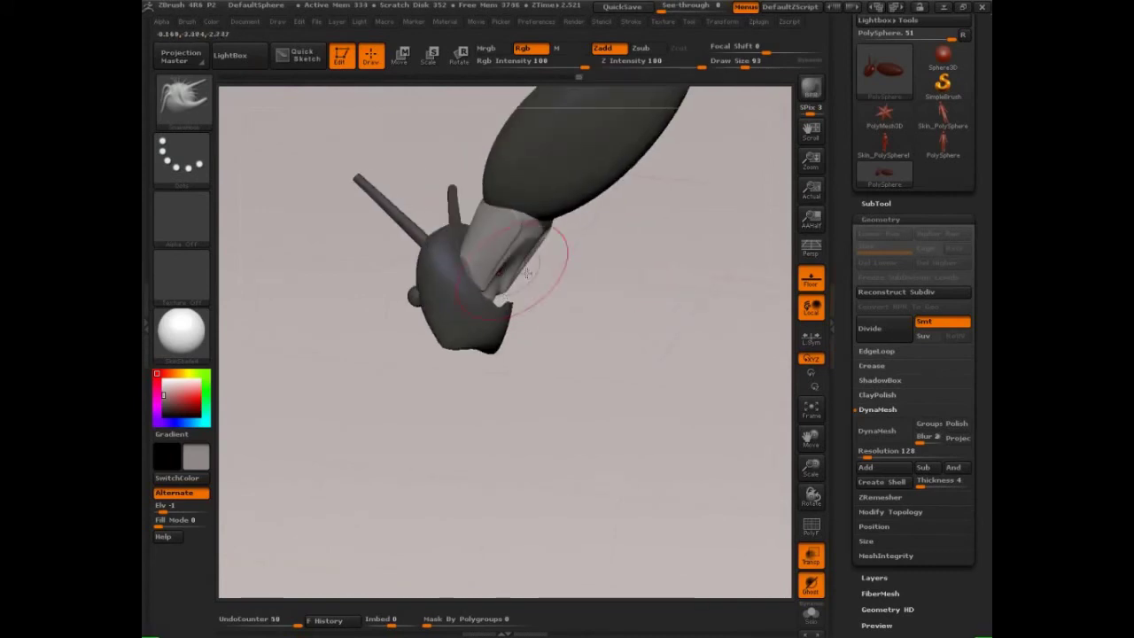
{"action": "mouse_move", "coordinate": [572, 286]}
{"action": "left_mouse_down"}
{"action": "mouse_move", "coordinate": [623, 294]}
{"action": "mouse_move", "coordinate": [567, 296]}
{"action": "mouse_move", "coordinate": [606, 294]}
{"action": "left_mouse_up"}
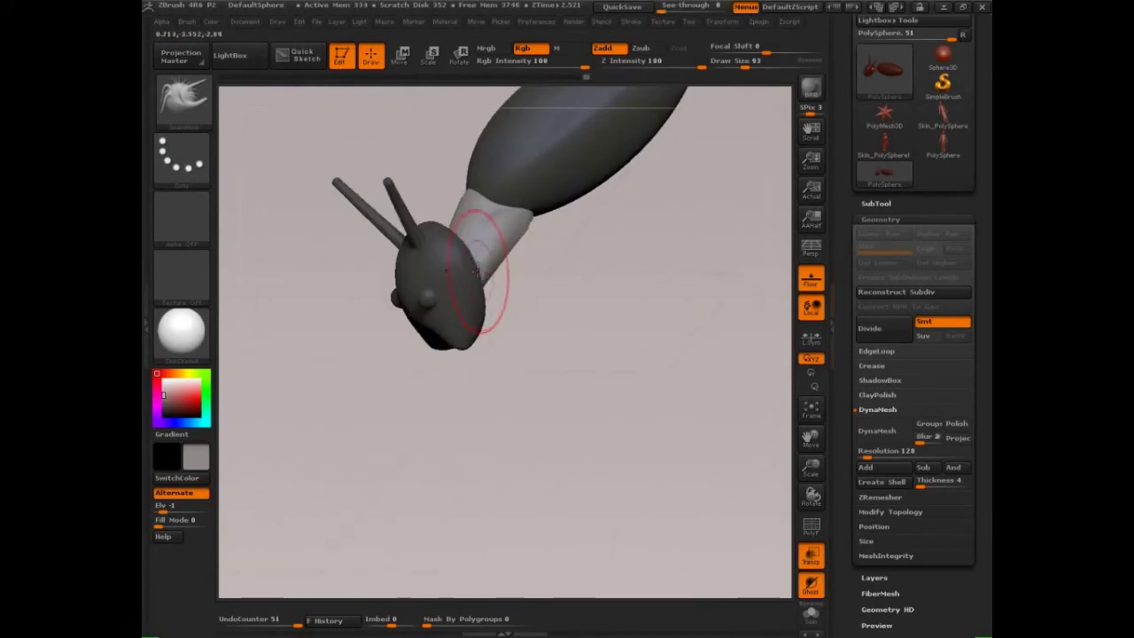
{"action": "left_click_drag", "start_coordinate": [519, 253], "coordinate": [511, 234]}
{"action": "mouse_move", "coordinate": [577, 260]}
{"action": "left_mouse_down"}
{"action": "mouse_move", "coordinate": [546, 264]}
{"action": "mouse_move", "coordinate": [541, 215]}
{"action": "mouse_move", "coordinate": [582, 233]}
{"action": "mouse_move", "coordinate": [588, 253]}
{"action": "mouse_move", "coordinate": [554, 327]}
{"action": "mouse_move", "coordinate": [592, 359]}
{"action": "mouse_move", "coordinate": [602, 329]}
{"action": "left_mouse_up"}
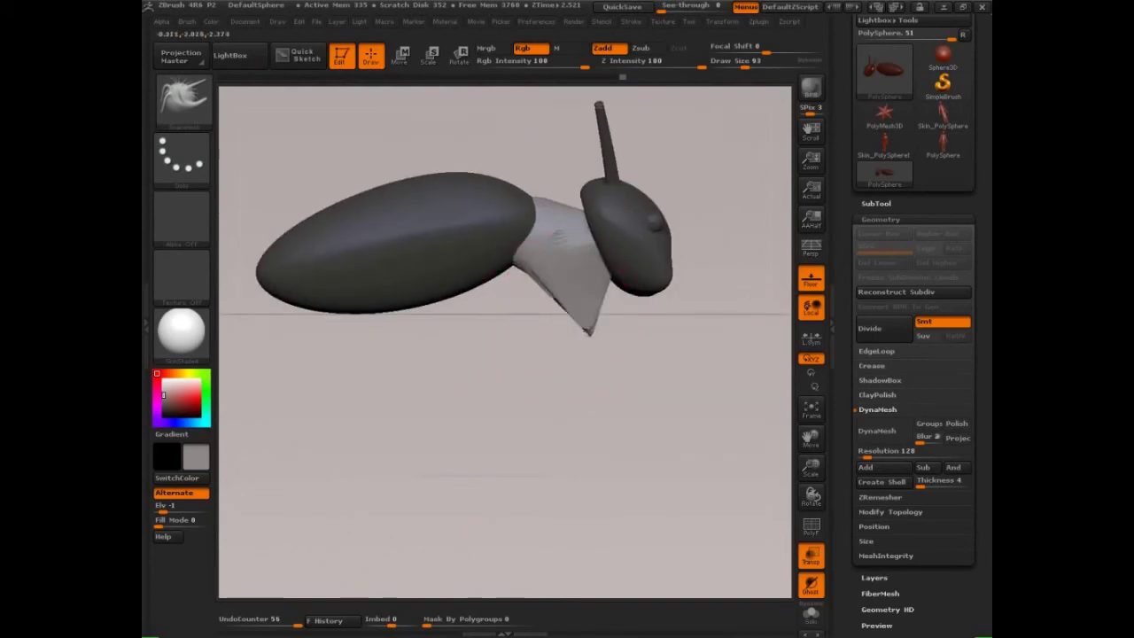
- Undo all the neck sculpting and the sphere insertion, back to the model with body, head, eyes and antennae
{"action": "key", "text": "ctrl+z"}
{"action": "key", "text": "ctrl+z"}
{"action": "key", "text": "ctrl+z"}
{"action": "key", "text": "ctrl+z"}
{"action": "key", "text": "ctrl+z"}
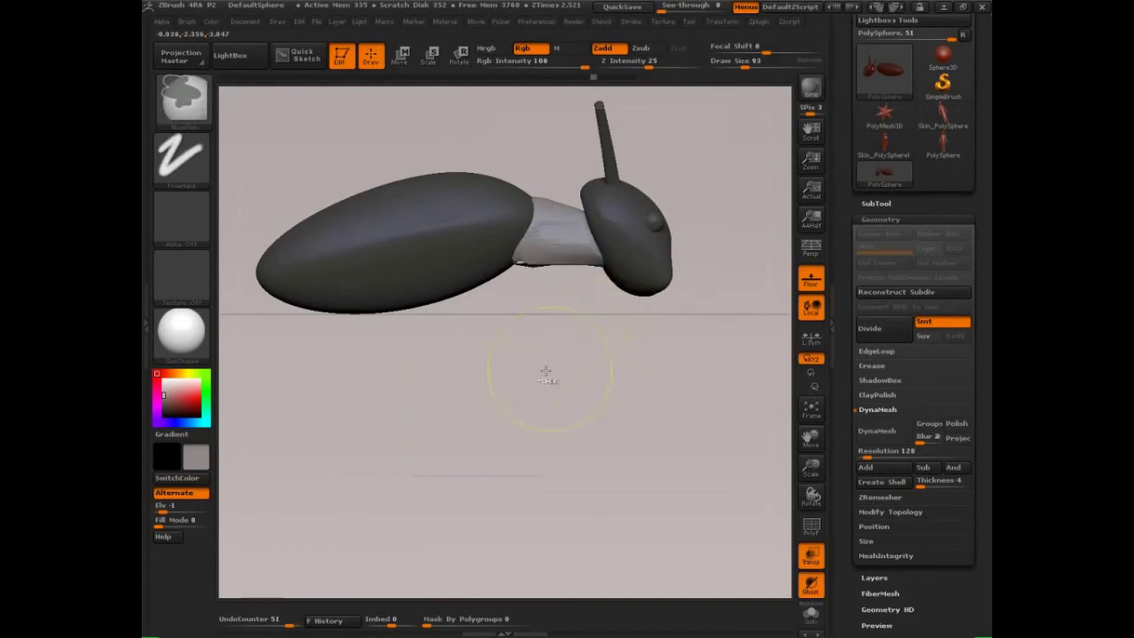
{"action": "key", "text": "ctrl+z"}
{"action": "key", "text": "ctrl+z"}
{"action": "key", "text": "ctrl+z"}
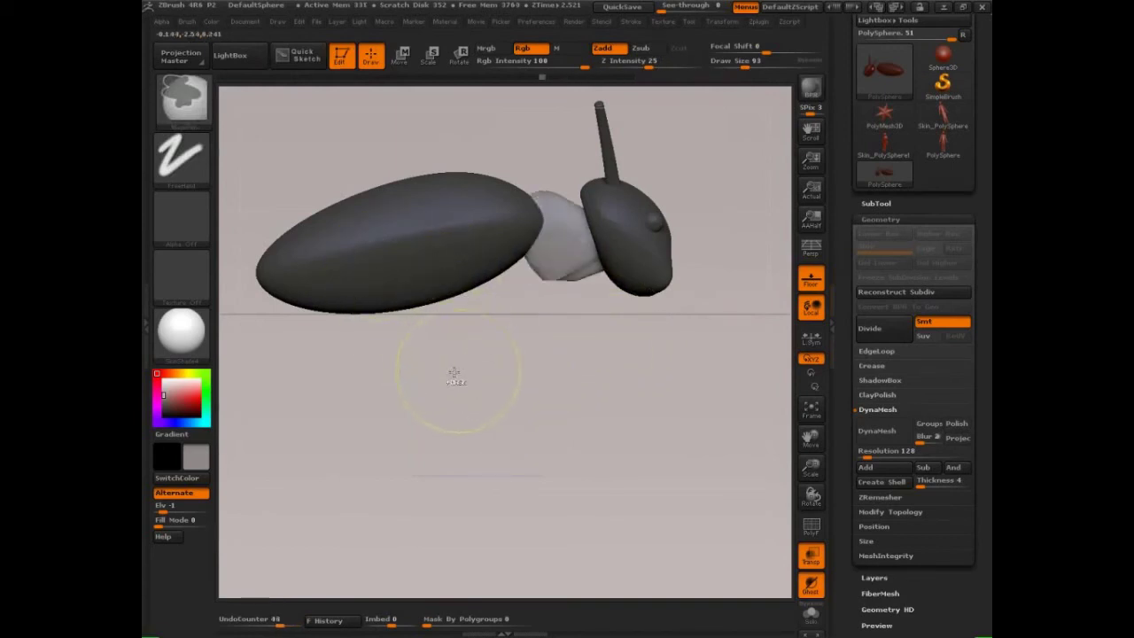
{"action": "key", "text": "ctrl+z"}
{"action": "key", "text": "ctrl+z"}
{"action": "key", "text": "ctrl+z"}
{"action": "key", "text": "ctrl+z"}
{"action": "key", "text": "ctrl+z"}
{"action": "key", "text": "ctrl+z"}
{"action": "key", "text": "ctrl+z"}
{"action": "key", "text": "ctrl+z"}
{"action": "key", "text": "ctrl+z"}
{"action": "key", "text": "ctrl+z"}
{"action": "key", "text": "ctrl+z"}
{"action": "key", "text": "ctrl+z"}
{"action": "key", "text": "ctrl+z"}
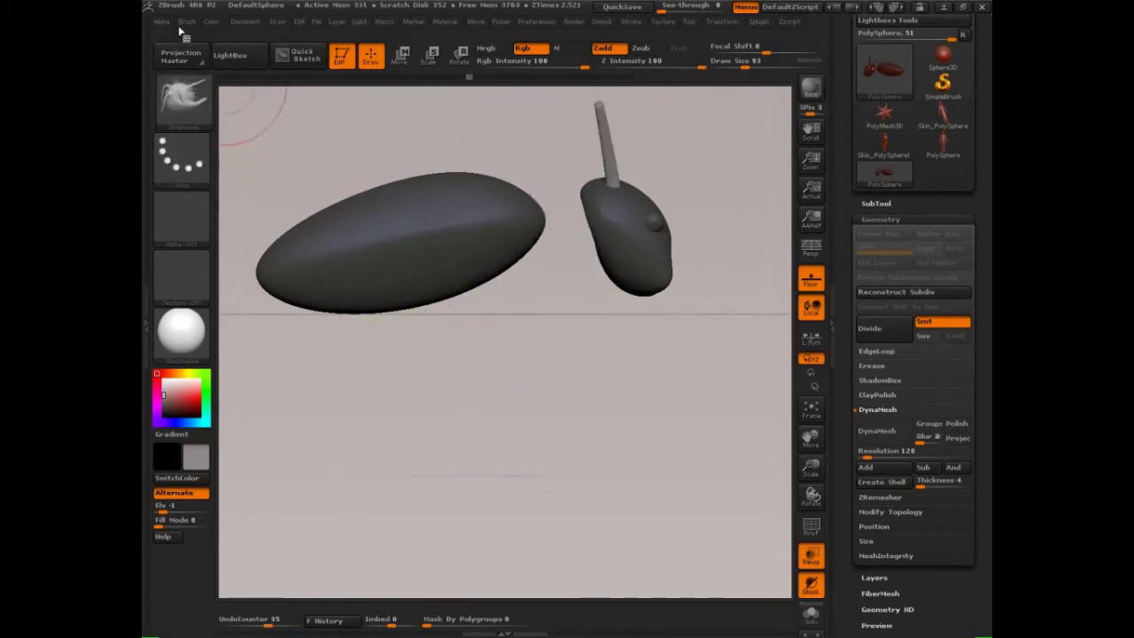
- Examine the SnakeHook brush's fade-off Edit Curve, Z Intensity and AccuCurve settings
{"action": "left_click", "coordinate": [187, 21]}
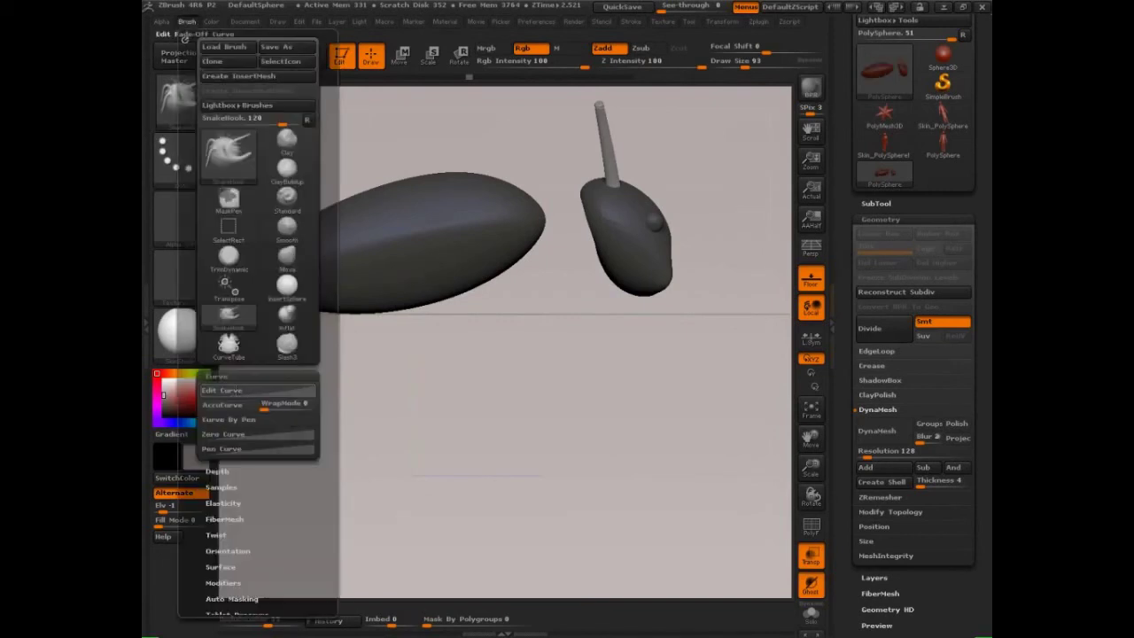
{"action": "left_click", "coordinate": [221, 390]}
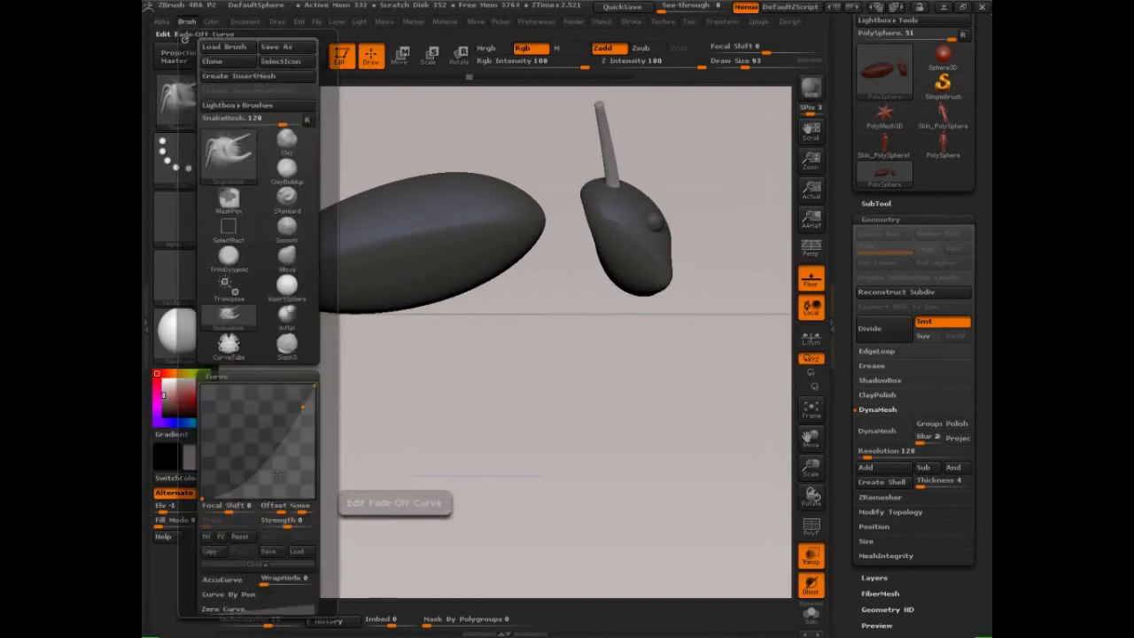
{"action": "key", "text": "ctrl+shift"}
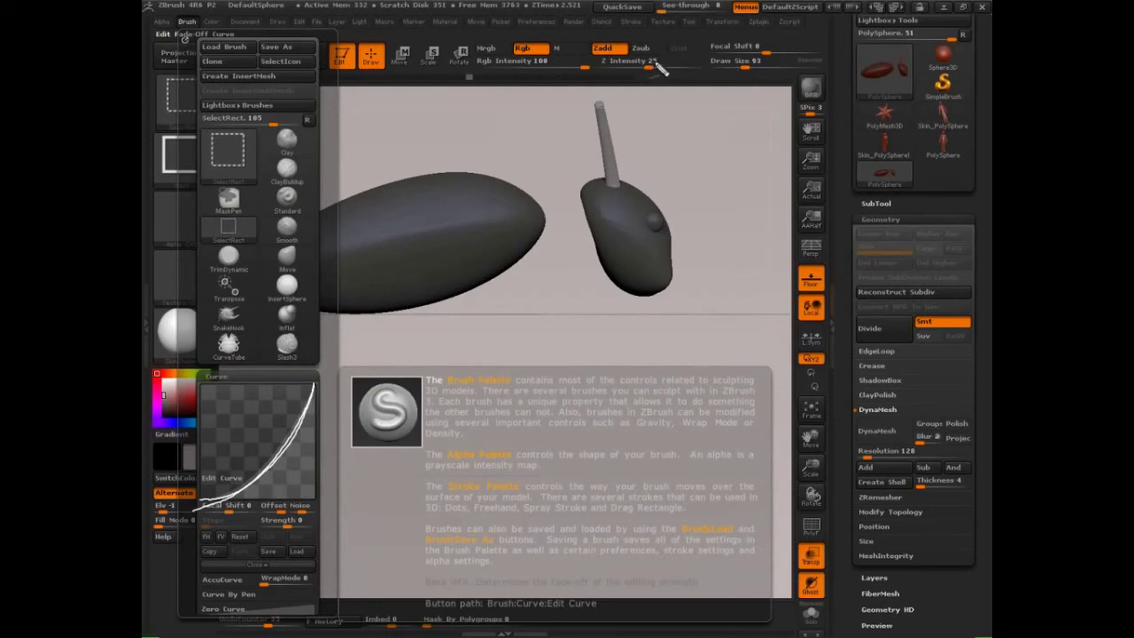
{"action": "mouse_move", "coordinate": [647, 64]}
{"action": "left_mouse_down"}
{"action": "mouse_move", "coordinate": [624, 69]}
{"action": "mouse_move", "coordinate": [634, 55]}
{"action": "left_mouse_up"}
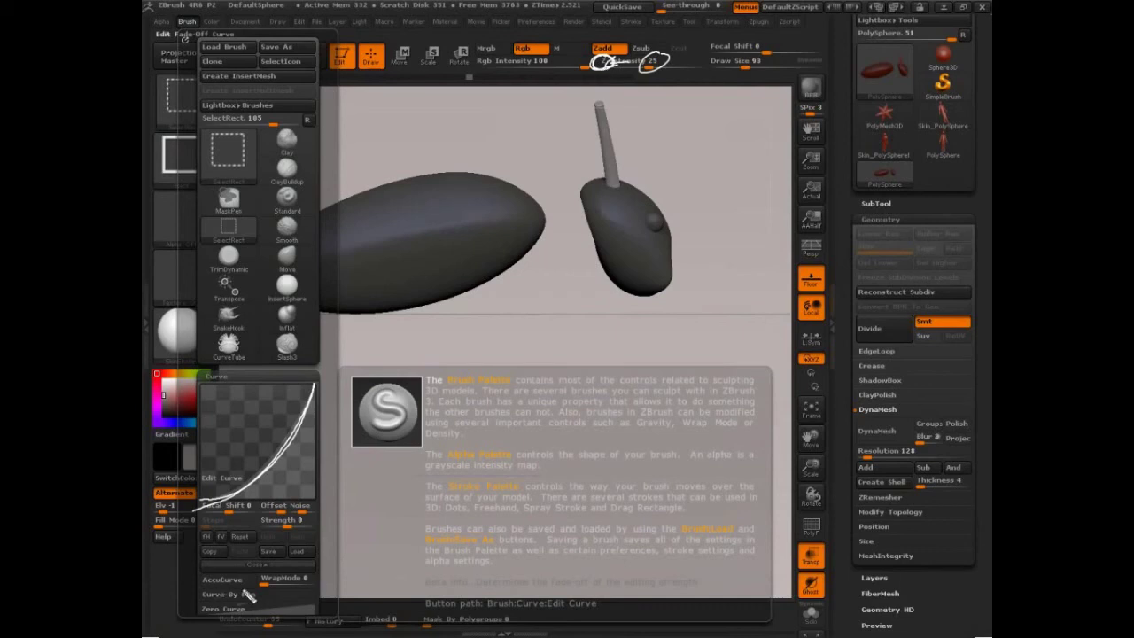
{"action": "mouse_move", "coordinate": [249, 580]}
{"action": "left_mouse_down"}
{"action": "mouse_move", "coordinate": [189, 586]}
{"action": "mouse_move", "coordinate": [201, 592]}
{"action": "left_mouse_up"}
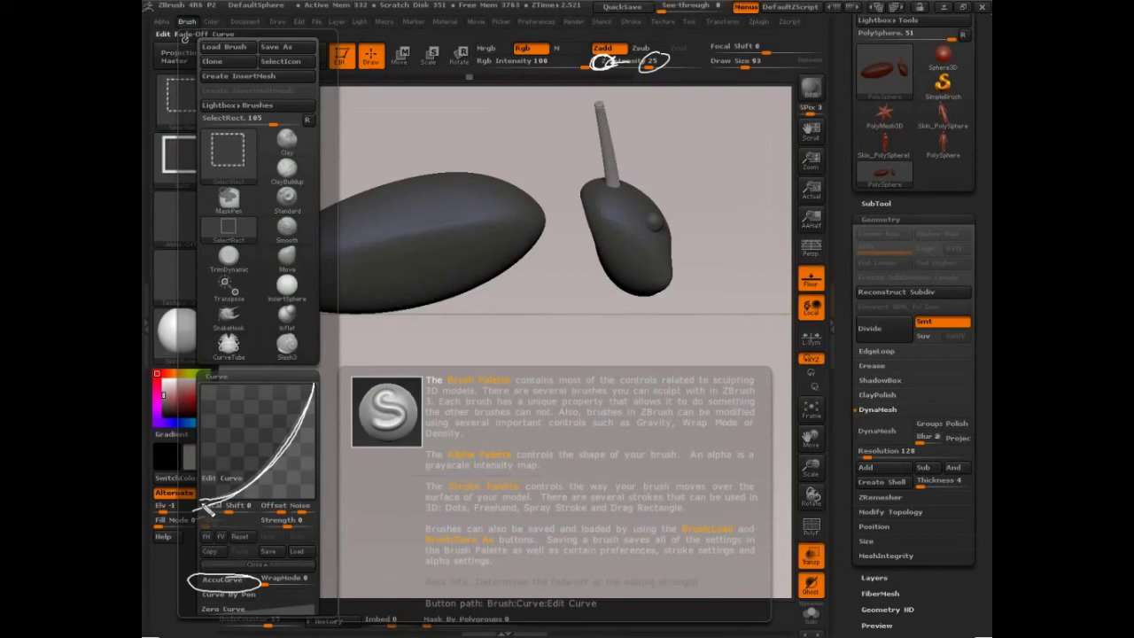
{"action": "mouse_move", "coordinate": [205, 509]}
{"action": "left_mouse_down"}
{"action": "mouse_move", "coordinate": [294, 441]}
{"action": "mouse_move", "coordinate": [314, 390]}
{"action": "mouse_move", "coordinate": [204, 509]}
{"action": "left_mouse_up"}
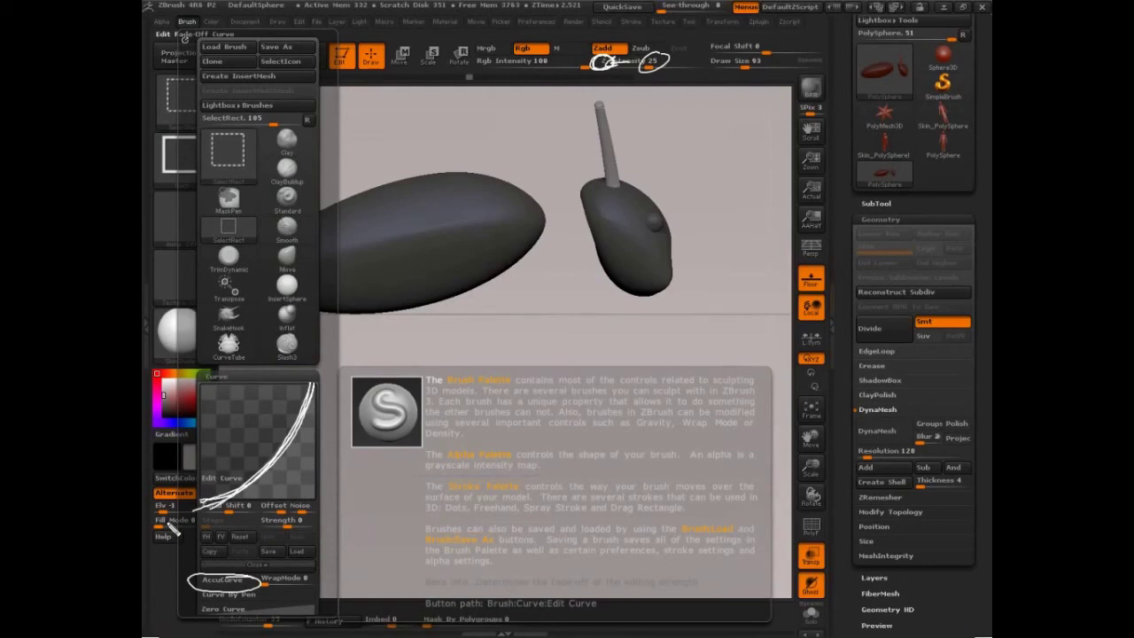
{"action": "left_click_drag", "start_coordinate": [241, 472], "coordinate": [257, 489]}
{"action": "mouse_move", "coordinate": [315, 373]}
{"action": "left_mouse_down"}
{"action": "mouse_move", "coordinate": [289, 401]}
{"action": "mouse_move", "coordinate": [307, 372]}
{"action": "left_mouse_up"}
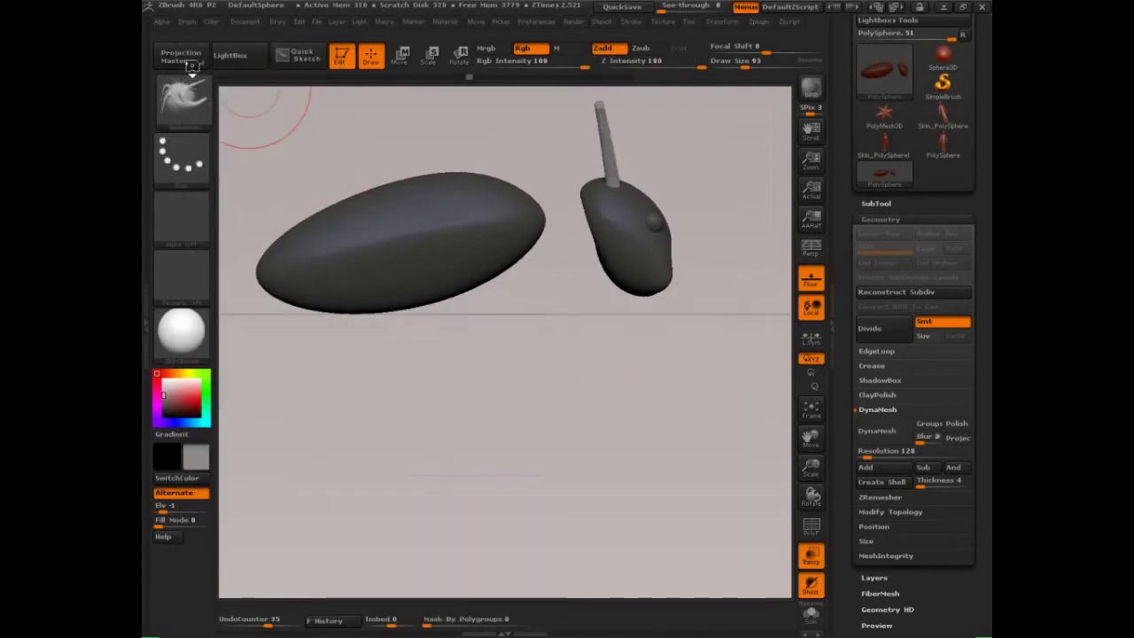
{"action": "left_click", "coordinate": [186, 21]}
{"action": "mouse_move", "coordinate": [231, 580]}
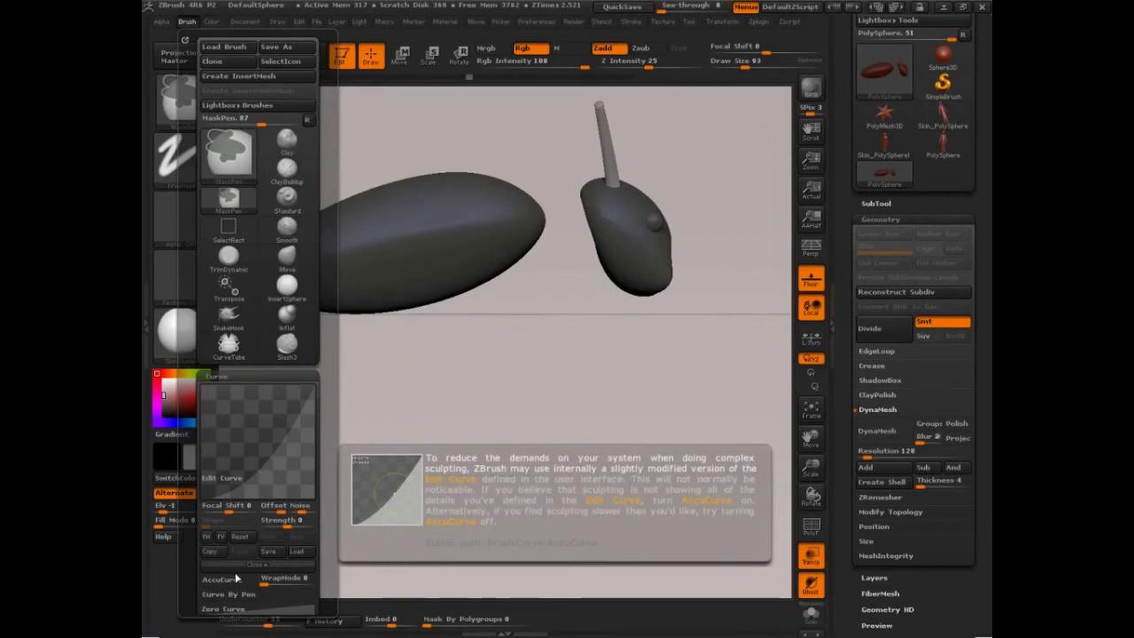
{"action": "key", "text": "b"}
{"action": "key", "text": "s"}
{"action": "key", "text": "h"}
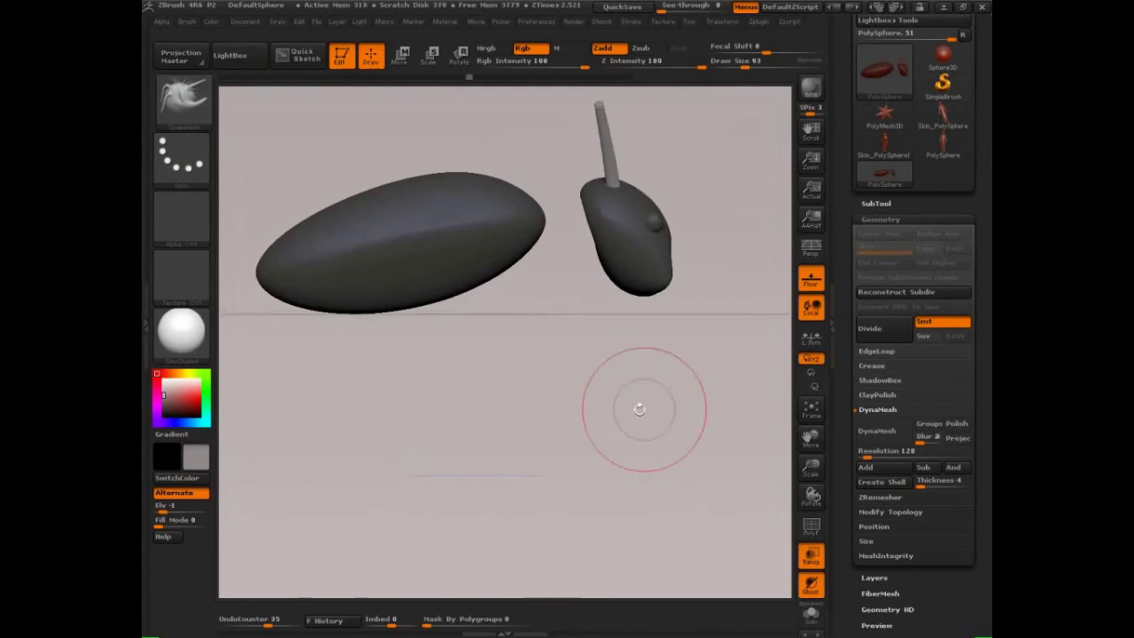
{"action": "left_click_drag", "start_coordinate": [639, 408], "coordinate": [618, 402]}
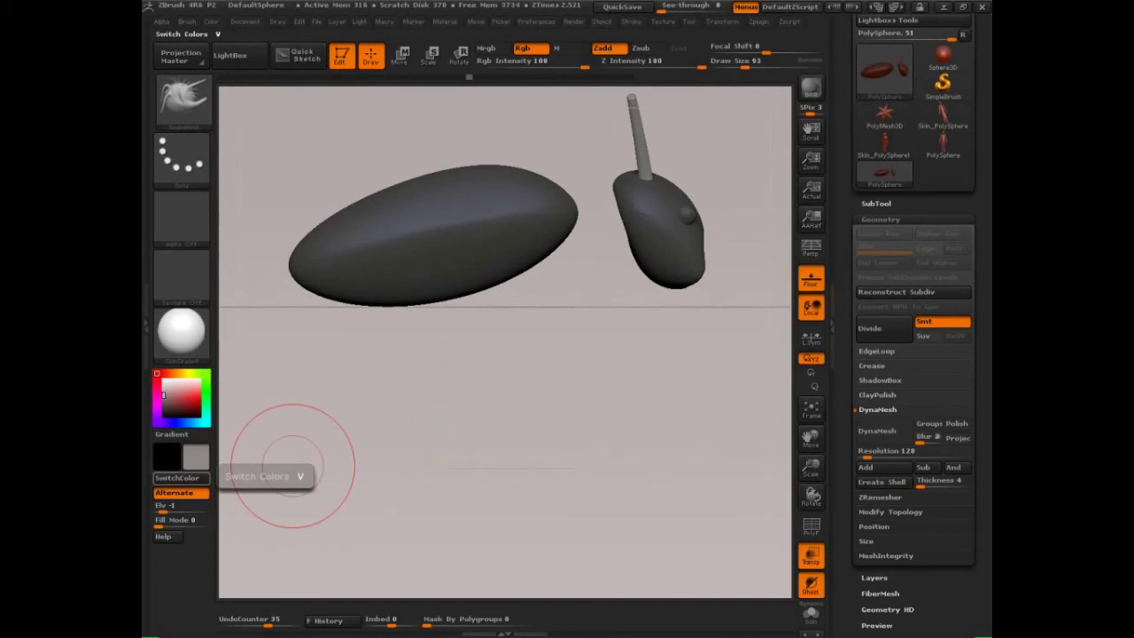
{"action": "left_click_drag", "start_coordinate": [626, 390], "coordinate": [647, 395]}
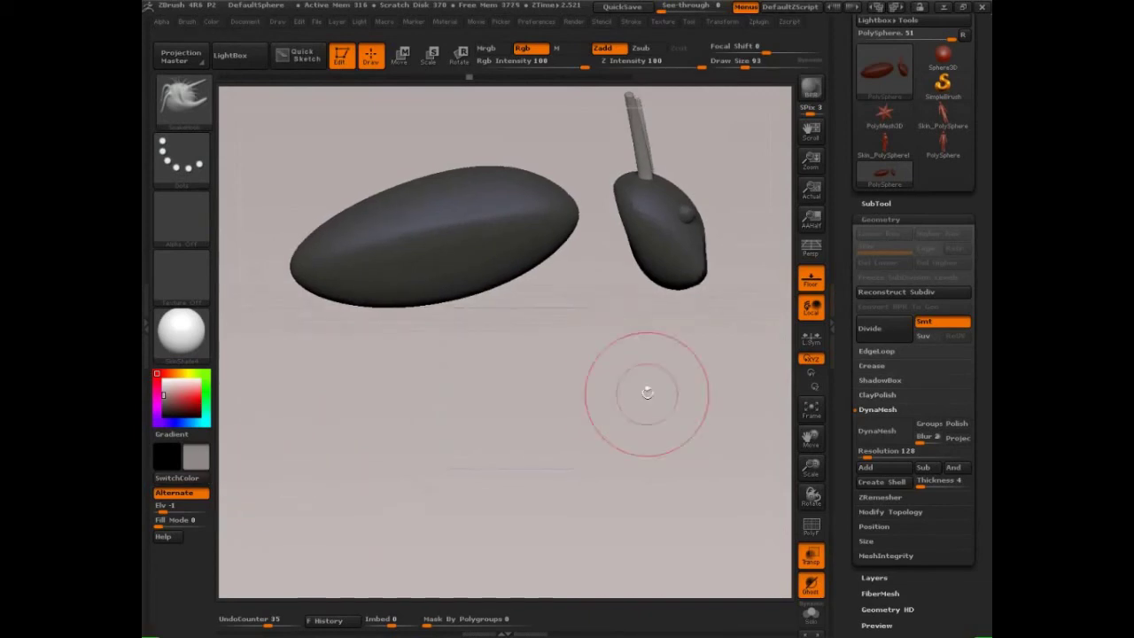
- Insert a sphere at the front end of the body as a neck segment, set the draw size to 150 and clear the mask
{"action": "key", "text": "b"}
{"action": "key", "text": "m"}
{"action": "key", "text": "v"}
{"action": "left_click_drag", "start_coordinate": [606, 352], "coordinate": [587, 345]}
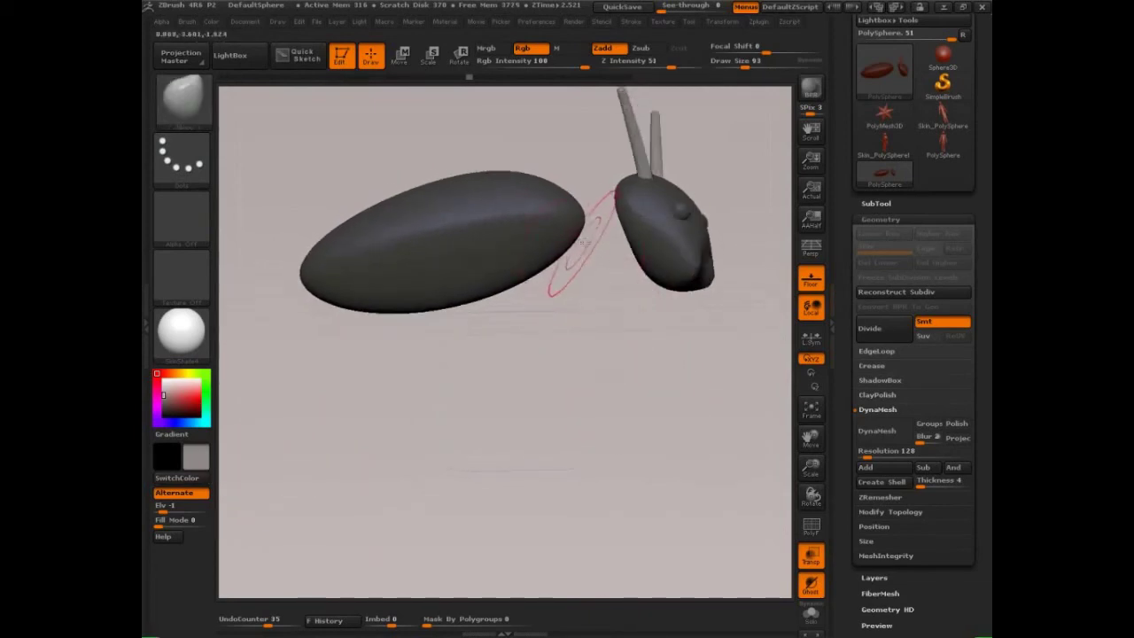
{"action": "key", "text": "b"}
{"action": "key", "text": "i"}
{"action": "key", "text": "s"}
{"action": "left_click_drag", "start_coordinate": [581, 226], "coordinate": [599, 258]}
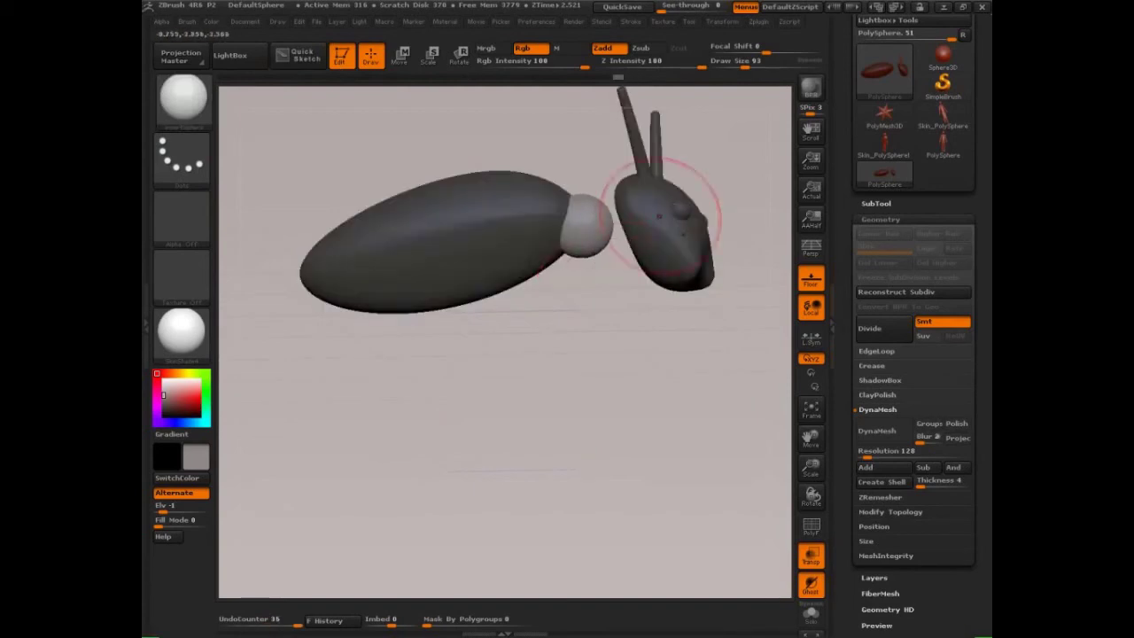
{"action": "left_click_drag", "start_coordinate": [722, 200], "coordinate": [748, 209]}
{"action": "key", "text": "s"}
{"action": "left_click_drag", "start_coordinate": [642, 238], "coordinate": [656, 240]}
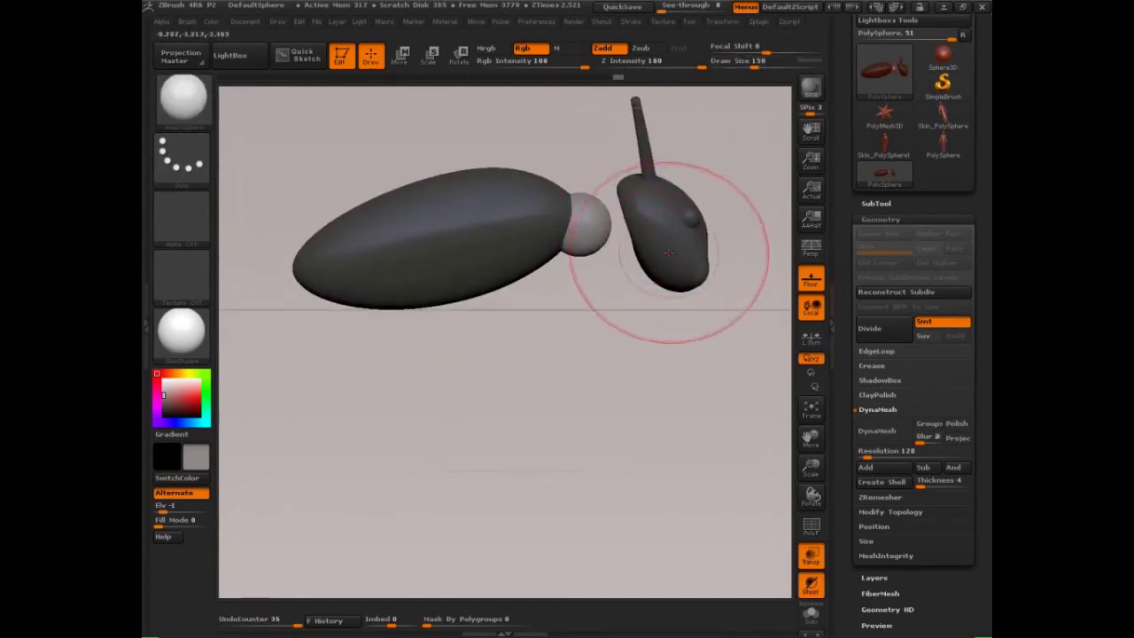
{"action": "left_click_drag", "start_coordinate": [581, 321], "coordinate": [608, 372], "text": "ctrl"}
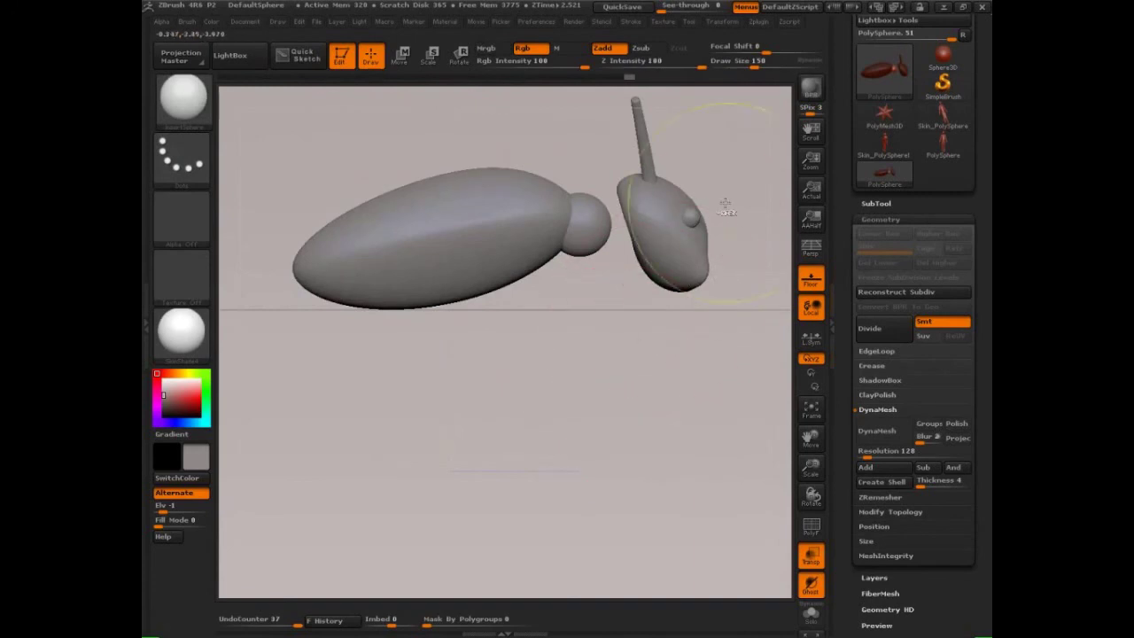
- Mask the body and neck, move the head with its eyes and antennae back against the neck, and clear the mask
{"action": "left_click", "coordinate": [400, 55]}
{"action": "left_click", "coordinate": [690, 217], "text": "ctrl"}
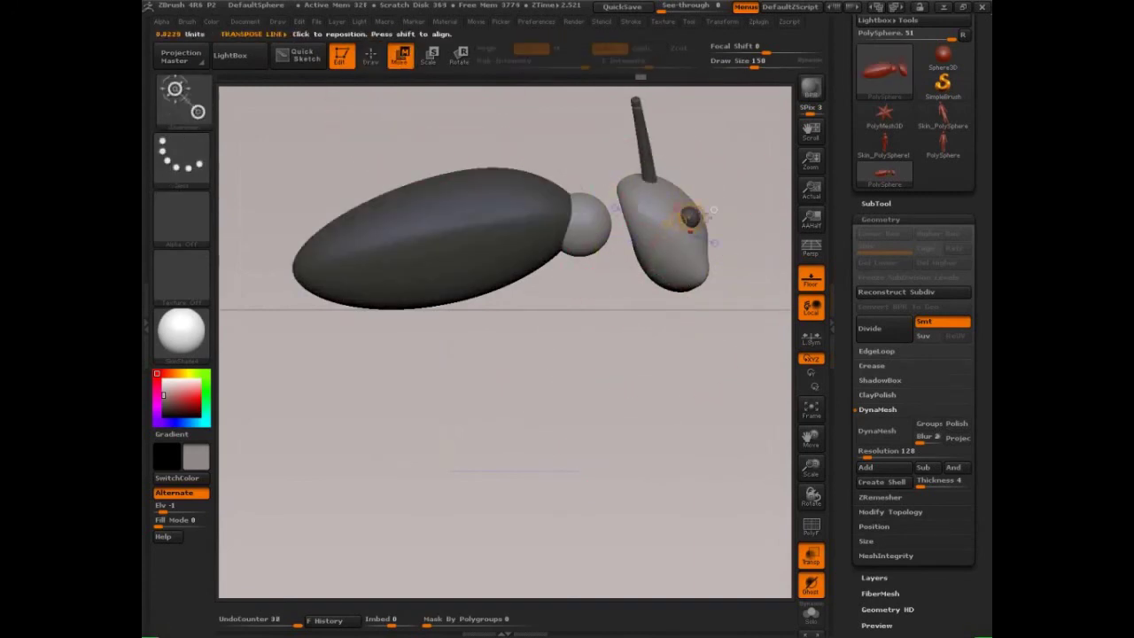
{"action": "left_click_drag", "start_coordinate": [739, 157], "coordinate": [739, 186]}
{"action": "mouse_move", "coordinate": [581, 112]}
{"action": "left_mouse_down", "text": "ctrl"}
{"action": "mouse_move", "coordinate": [658, 274]}
{"action": "mouse_move", "coordinate": [717, 319]}
{"action": "left_mouse_up", "text": "ctrl"}
{"action": "left_click_drag", "start_coordinate": [459, 206], "coordinate": [584, 330], "text": "ctrl"}
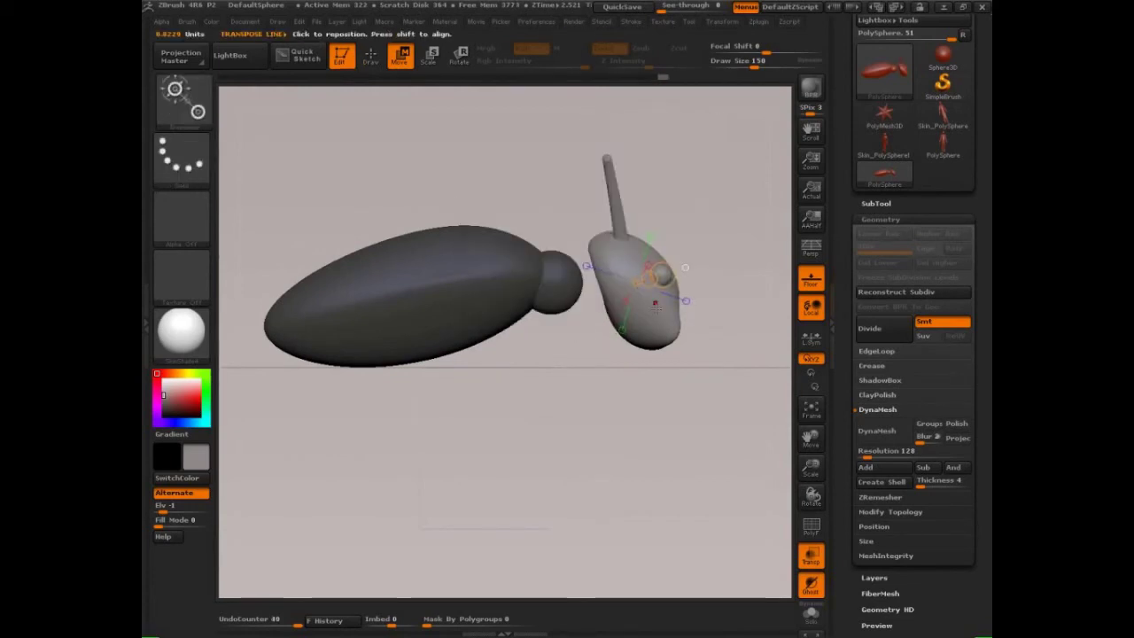
{"action": "mouse_move", "coordinate": [655, 310]}
{"action": "left_mouse_down"}
{"action": "mouse_move", "coordinate": [742, 312]}
{"action": "mouse_move", "coordinate": [671, 307]}
{"action": "mouse_move", "coordinate": [684, 372]}
{"action": "mouse_move", "coordinate": [617, 385]}
{"action": "mouse_move", "coordinate": [629, 387]}
{"action": "left_mouse_up"}
{"action": "key", "text": "q"}
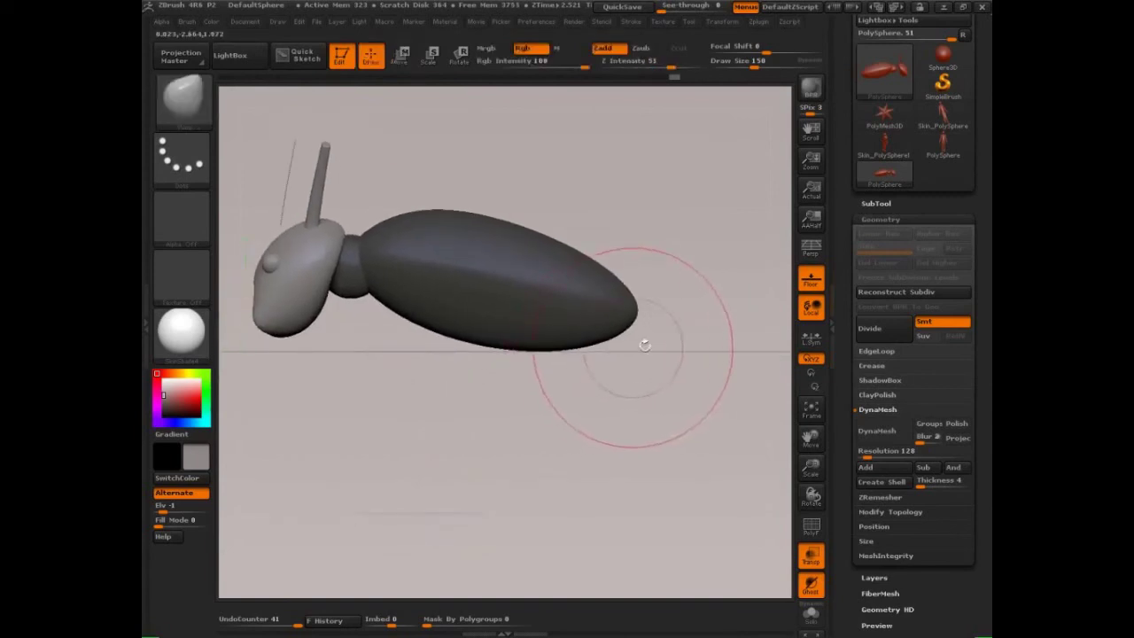
{"action": "mouse_move", "coordinate": [682, 316]}
{"action": "left_mouse_down", "text": "ctrl"}
{"action": "mouse_move", "coordinate": [679, 327]}
{"action": "mouse_move", "coordinate": [693, 329]}
{"action": "left_mouse_up", "text": "ctrl"}
- Shorten and round the rear end of the body with the Move brush at draw size 347
{"action": "key", "text": "s"}
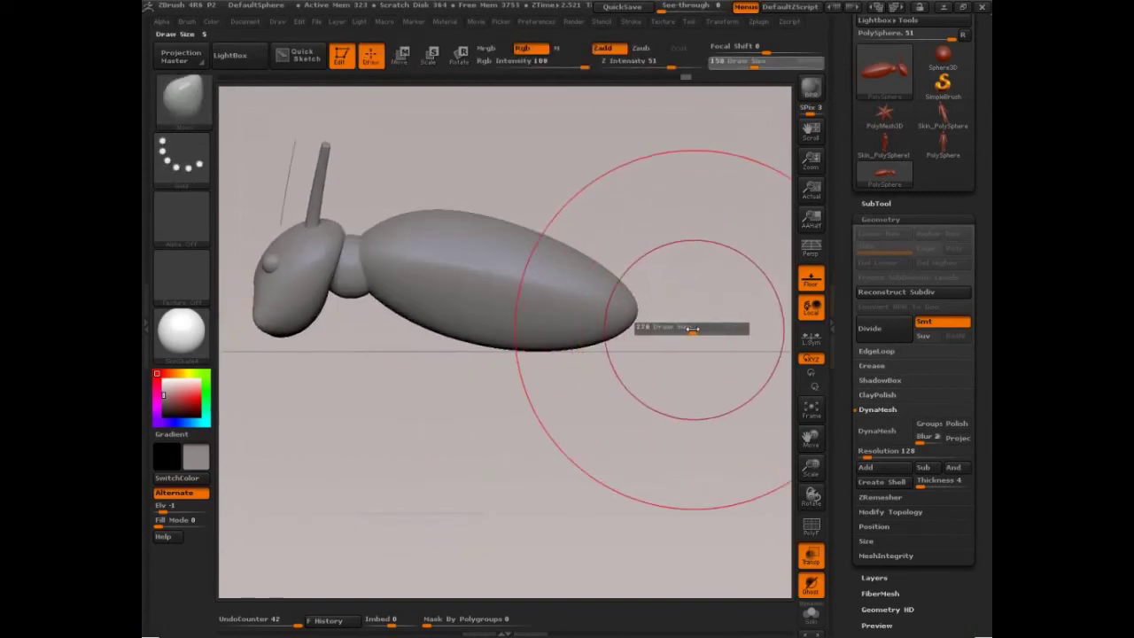
{"action": "mouse_move", "coordinate": [621, 308]}
{"action": "left_mouse_down"}
{"action": "mouse_move", "coordinate": [505, 303]}
{"action": "mouse_move", "coordinate": [579, 346]}
{"action": "mouse_move", "coordinate": [455, 429]}
{"action": "mouse_move", "coordinate": [582, 332]}
{"action": "left_mouse_up"}
{"action": "key", "text": "s"}
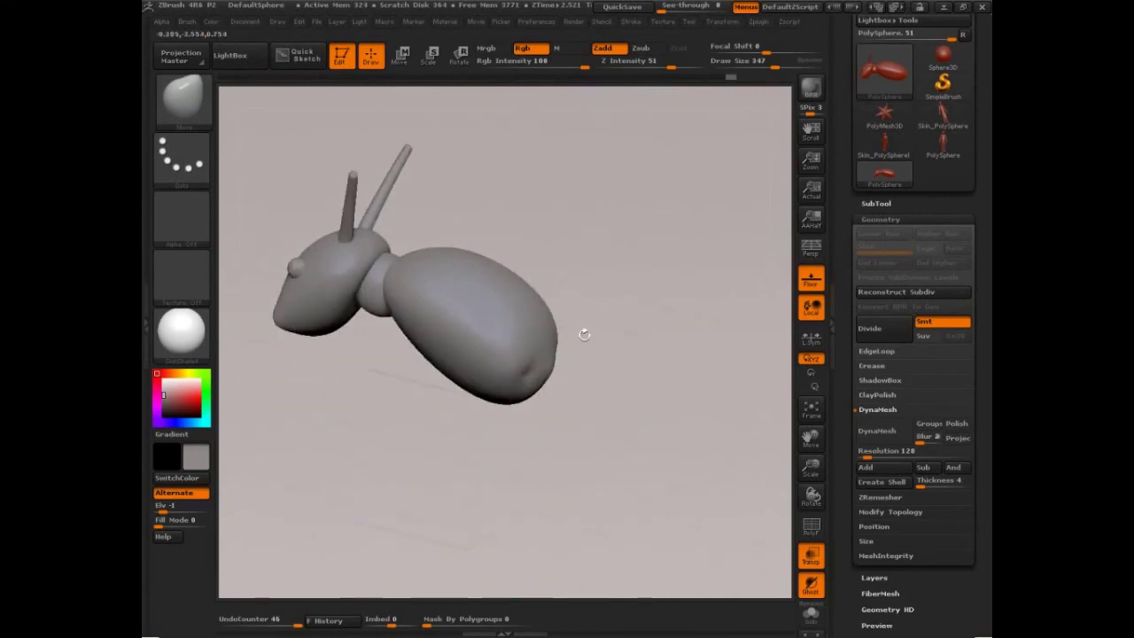
- Reshape the body's sides and underside into a fuller abdomen with the Move brush at draw size 175
{"action": "key", "text": "s"}
{"action": "left_click_drag", "start_coordinate": [450, 333], "coordinate": [432, 333]}
{"action": "left_click_drag", "start_coordinate": [413, 326], "coordinate": [398, 342]}
{"action": "left_click_drag", "start_coordinate": [393, 398], "coordinate": [436, 399]}
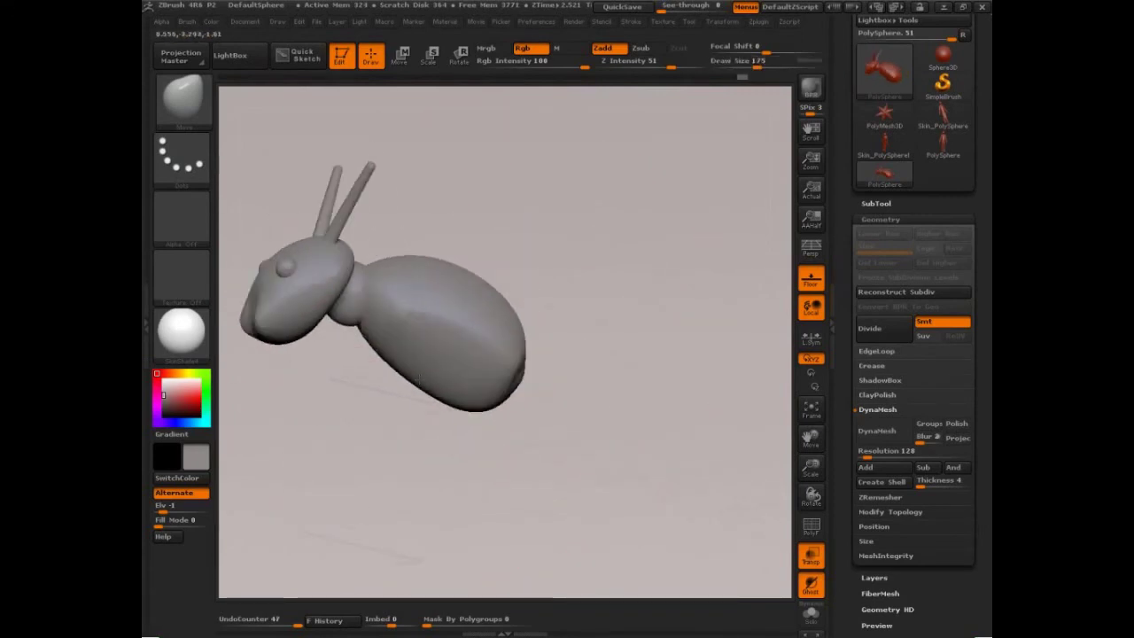
{"action": "mouse_move", "coordinate": [423, 346]}
{"action": "left_mouse_down"}
{"action": "mouse_move", "coordinate": [414, 355]}
{"action": "mouse_move", "coordinate": [421, 342]}
{"action": "left_mouse_up"}
{"action": "left_click_drag", "start_coordinate": [563, 308], "coordinate": [506, 306]}
{"action": "left_click_drag", "start_coordinate": [429, 345], "coordinate": [434, 334]}
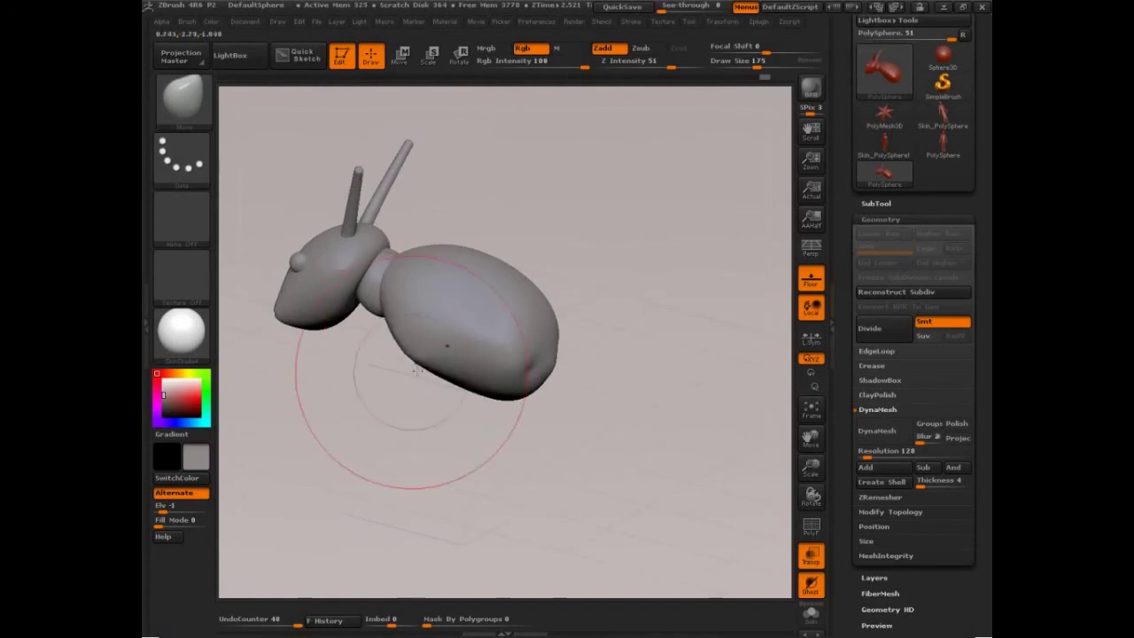
{"action": "left_click_drag", "start_coordinate": [436, 376], "coordinate": [445, 365]}
{"action": "key", "text": "ctrl+z"}
{"action": "key", "text": "ctrl+z"}
{"action": "key", "text": "ctrl+z"}
{"action": "key", "text": "ctrl+z"}
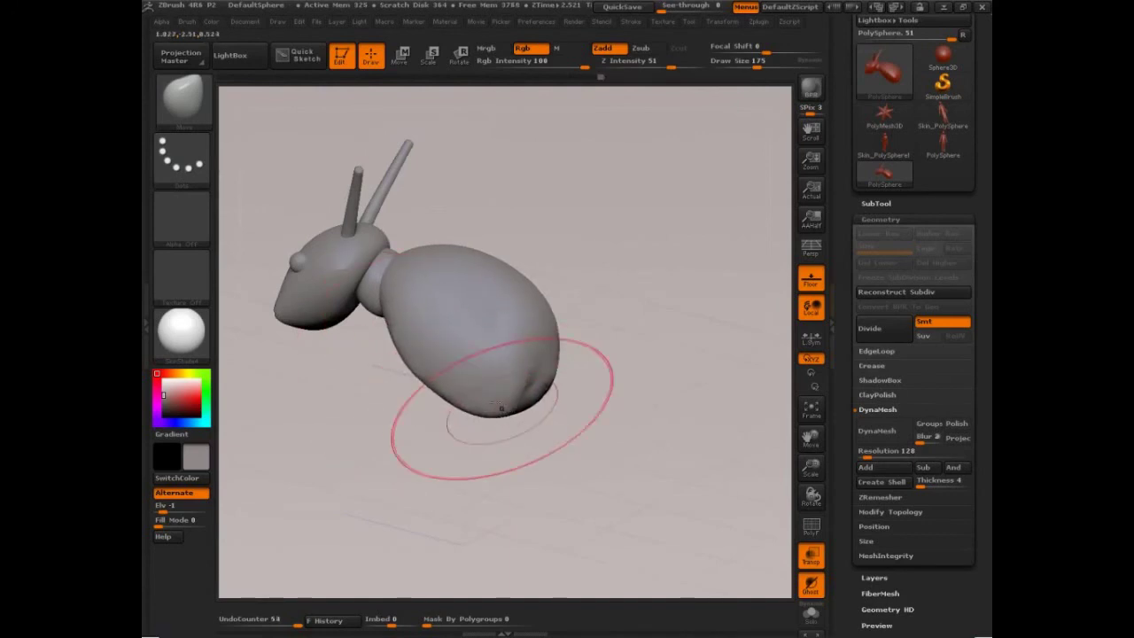
- Bulge the abdomen downward and outward and draw the head's front into points with the Move brush at draw size 101
{"action": "mouse_move", "coordinate": [575, 334]}
{"action": "left_mouse_down"}
{"action": "mouse_move", "coordinate": [626, 321]}
{"action": "mouse_move", "coordinate": [539, 323]}
{"action": "left_mouse_up"}
{"action": "key", "text": "s"}
{"action": "left_click_drag", "start_coordinate": [480, 381], "coordinate": [452, 326]}
{"action": "key", "text": "ctrl+shift+z"}
{"action": "key", "text": "ctrl+shift+z"}
{"action": "key", "text": "ctrl+shift+z"}
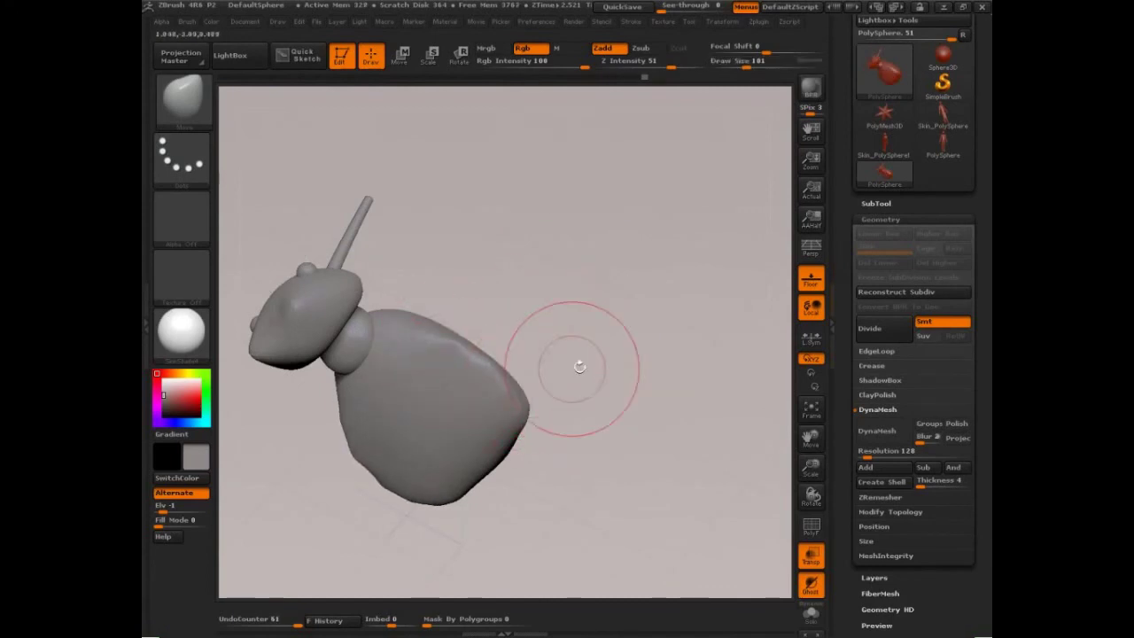
{"action": "key", "text": "ctrl+shift+z"}
{"action": "key", "text": "ctrl+shift+z"}
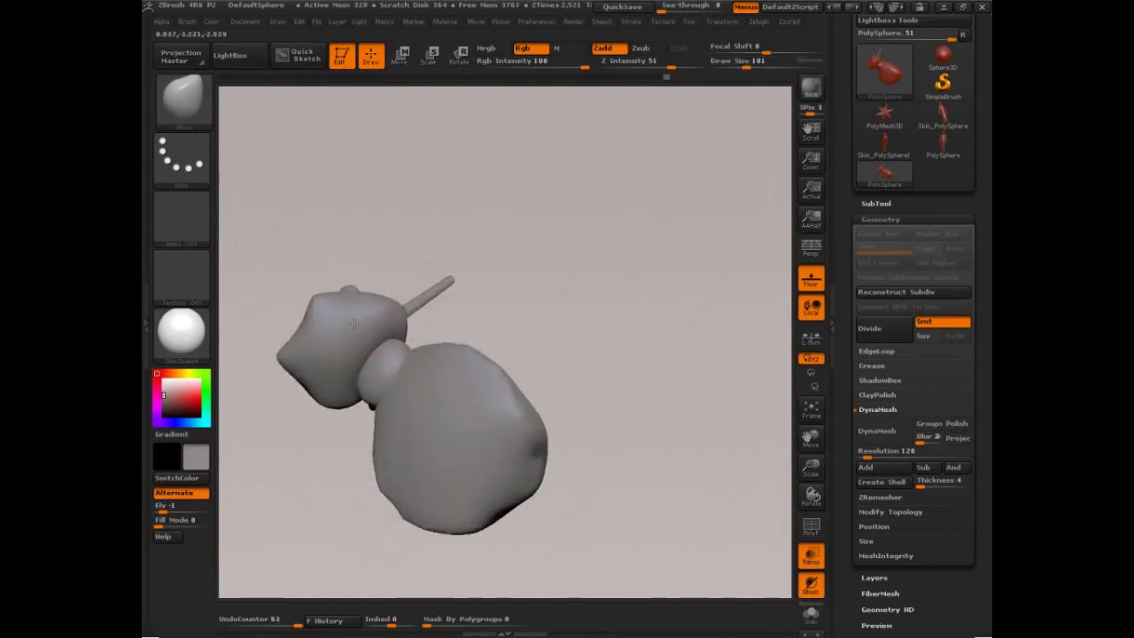
- Pull the two front points of the head further apart with the Move brush, reducing the draw size to 68
{"action": "mouse_move", "coordinate": [331, 351]}
{"action": "left_mouse_down"}
{"action": "mouse_move", "coordinate": [335, 325]}
{"action": "mouse_move", "coordinate": [312, 332]}
{"action": "left_mouse_up"}
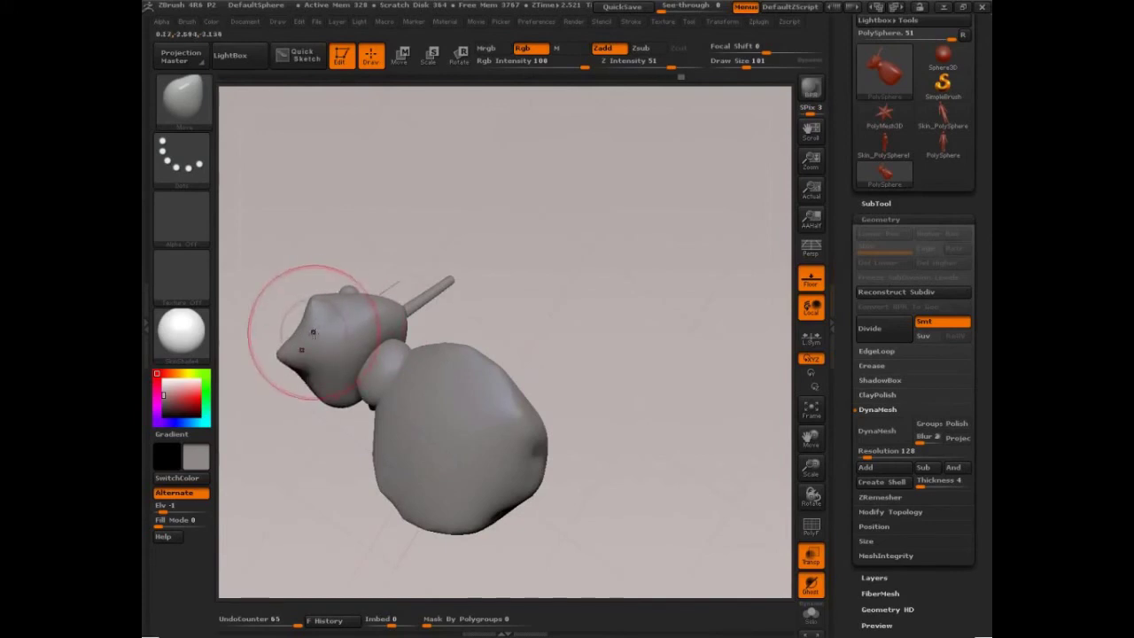
{"action": "left_click", "coordinate": [740, 64]}
{"action": "left_click_drag", "start_coordinate": [431, 247], "coordinate": [420, 184]}
{"action": "left_click_drag", "start_coordinate": [342, 344], "coordinate": [359, 321]}
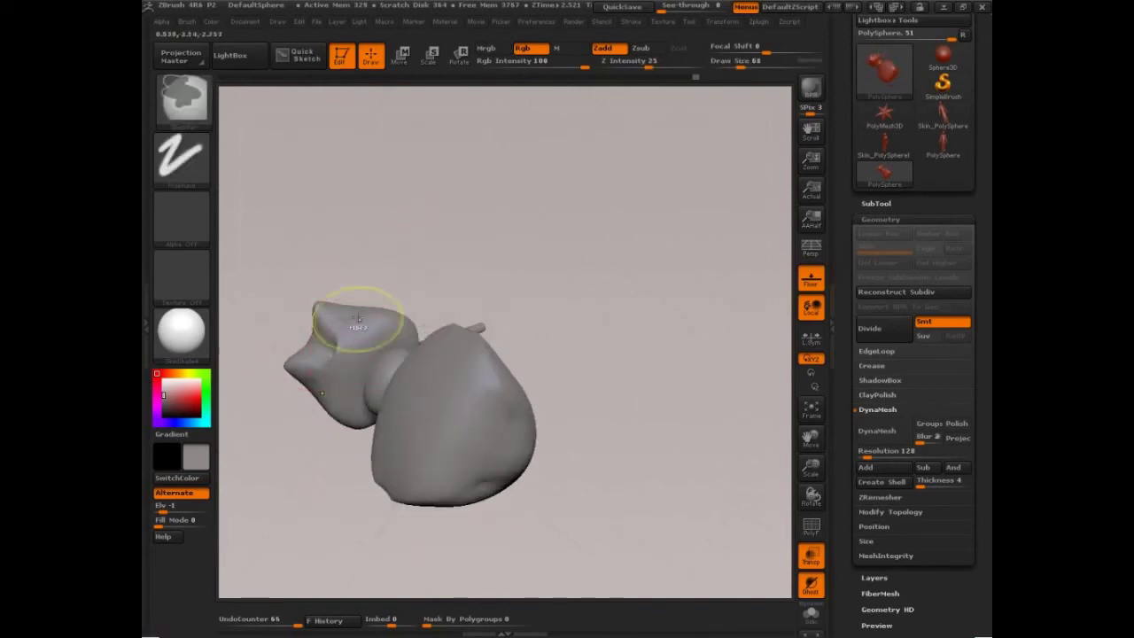
{"action": "key", "text": "ctrl+z"}
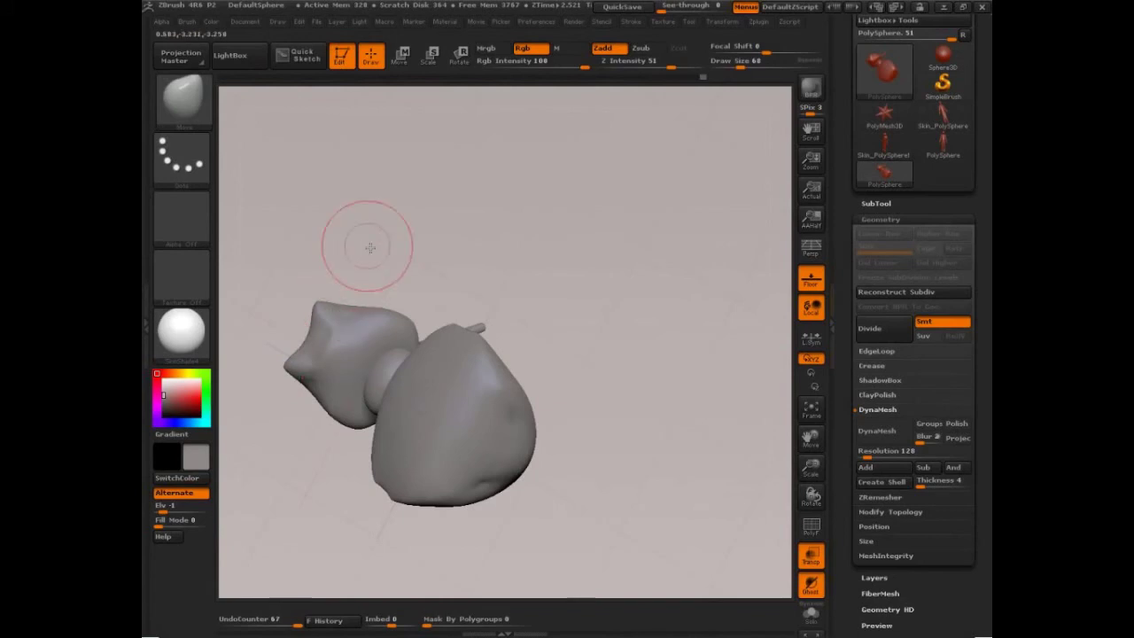
- Lengthen the two points at the head's front into a pair of inward-curving mandibles
{"action": "mouse_move", "coordinate": [367, 246]}
{"action": "left_mouse_down"}
{"action": "mouse_move", "coordinate": [385, 258]}
{"action": "mouse_move", "coordinate": [396, 320]}
{"action": "mouse_move", "coordinate": [313, 366]}
{"action": "mouse_move", "coordinate": [351, 385]}
{"action": "mouse_move", "coordinate": [376, 357]}
{"action": "left_mouse_up"}
{"action": "left_click_drag", "start_coordinate": [314, 308], "coordinate": [335, 282]}
{"action": "left_click_drag", "start_coordinate": [464, 334], "coordinate": [523, 267]}
{"action": "mouse_move", "coordinate": [356, 292]}
{"action": "left_mouse_down"}
{"action": "mouse_move", "coordinate": [405, 307]}
{"action": "mouse_move", "coordinate": [426, 339]}
{"action": "mouse_move", "coordinate": [420, 358]}
{"action": "left_mouse_up"}
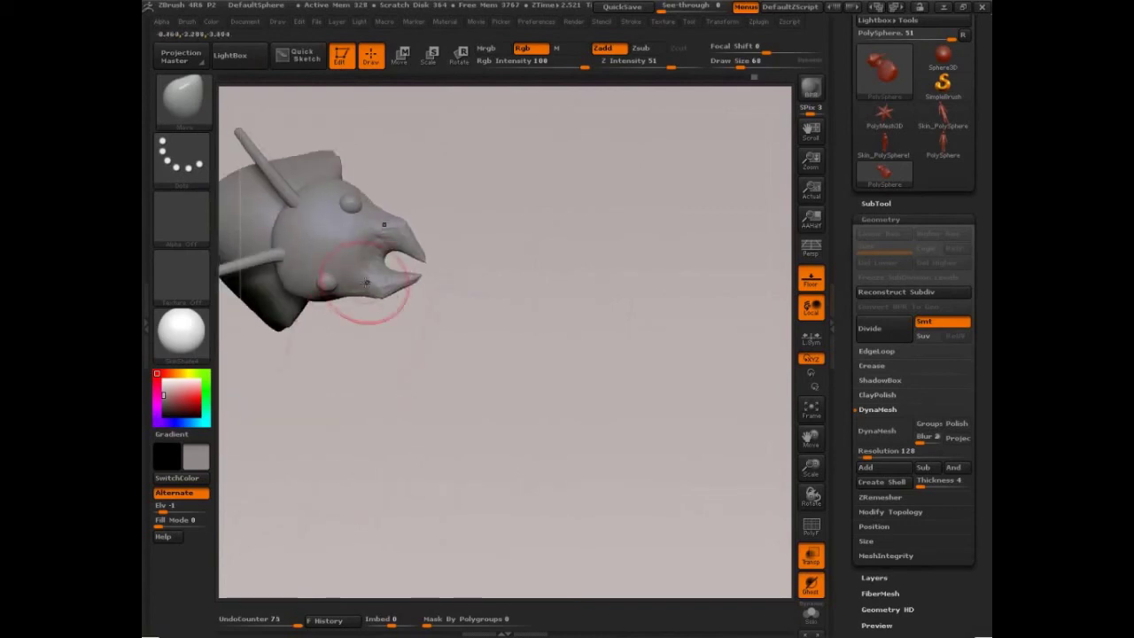
- Shape the mandibles' sides and bend their tips downward into a snout-like profile
{"action": "left_click_drag", "start_coordinate": [367, 303], "coordinate": [373, 258]}
{"action": "left_click_drag", "start_coordinate": [524, 262], "coordinate": [359, 249]}
{"action": "mouse_move", "coordinate": [400, 112]}
{"action": "left_mouse_down"}
{"action": "mouse_move", "coordinate": [396, 228]}
{"action": "mouse_move", "coordinate": [324, 317]}
{"action": "mouse_move", "coordinate": [293, 318]}
{"action": "left_mouse_up"}
{"action": "left_click_drag", "start_coordinate": [357, 267], "coordinate": [359, 300]}
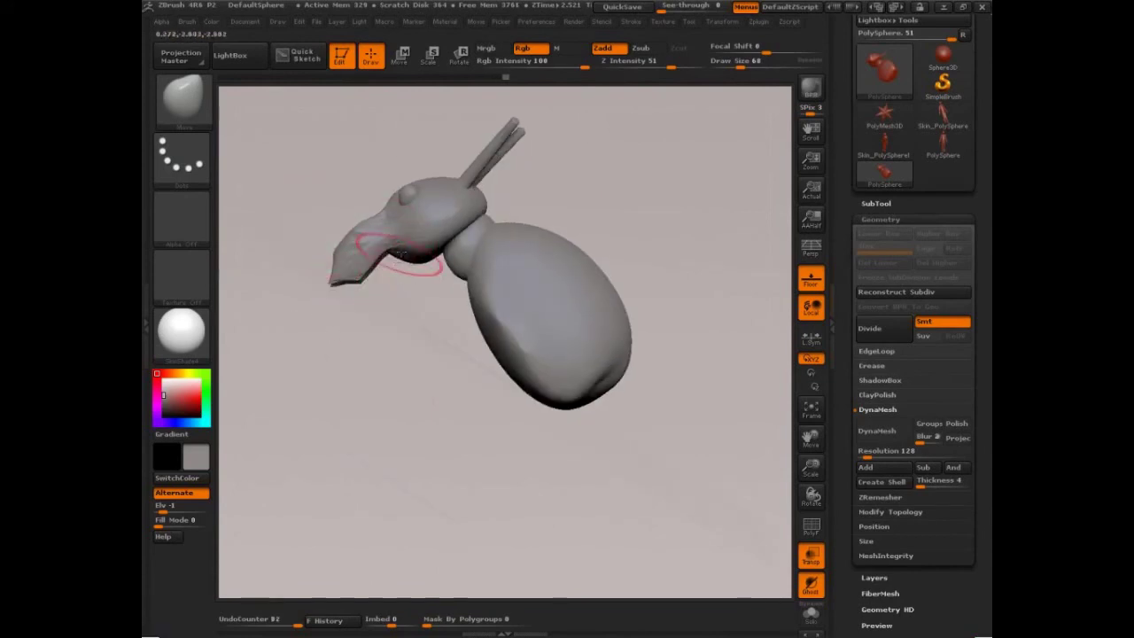
- Pull the underside of the head downward behind the mandibles with the Move brush at draw size 101
{"action": "key", "text": "bracketright"}
{"action": "left_click_drag", "start_coordinate": [392, 257], "coordinate": [391, 279]}
{"action": "left_click_drag", "start_coordinate": [419, 239], "coordinate": [419, 261]}
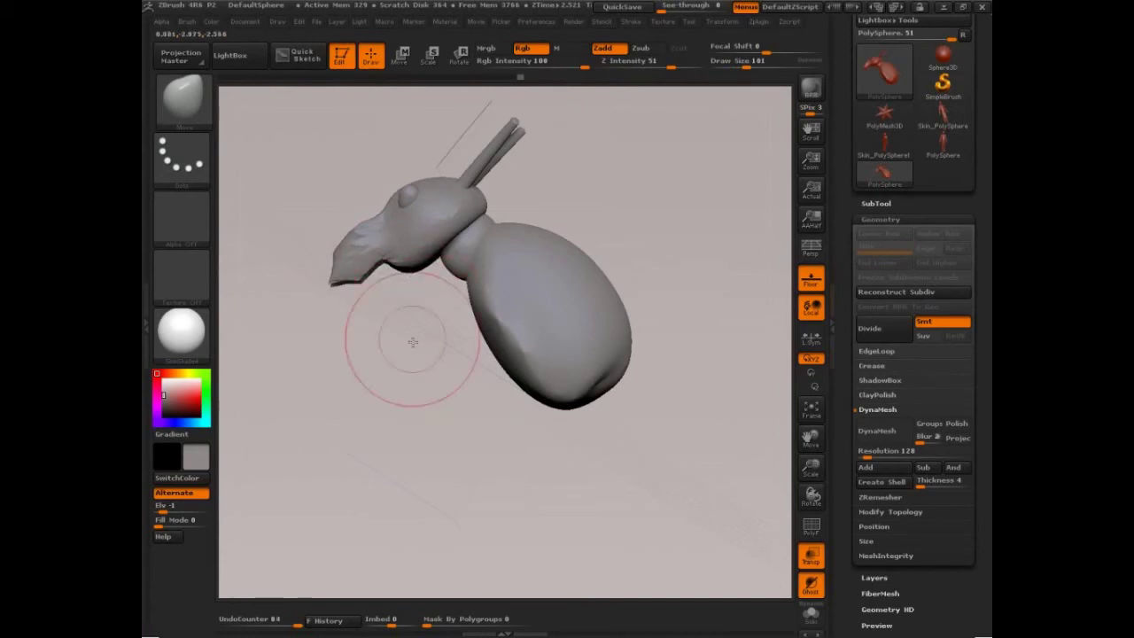
{"action": "mouse_move", "coordinate": [413, 339]}
{"action": "left_mouse_down"}
{"action": "mouse_move", "coordinate": [414, 242]}
{"action": "mouse_move", "coordinate": [383, 303]}
{"action": "left_mouse_up"}
- Reshape the underside of the head behind the mandibles with the Move brush, reducing the draw size to 65
{"action": "key", "text": "bracketleft"}
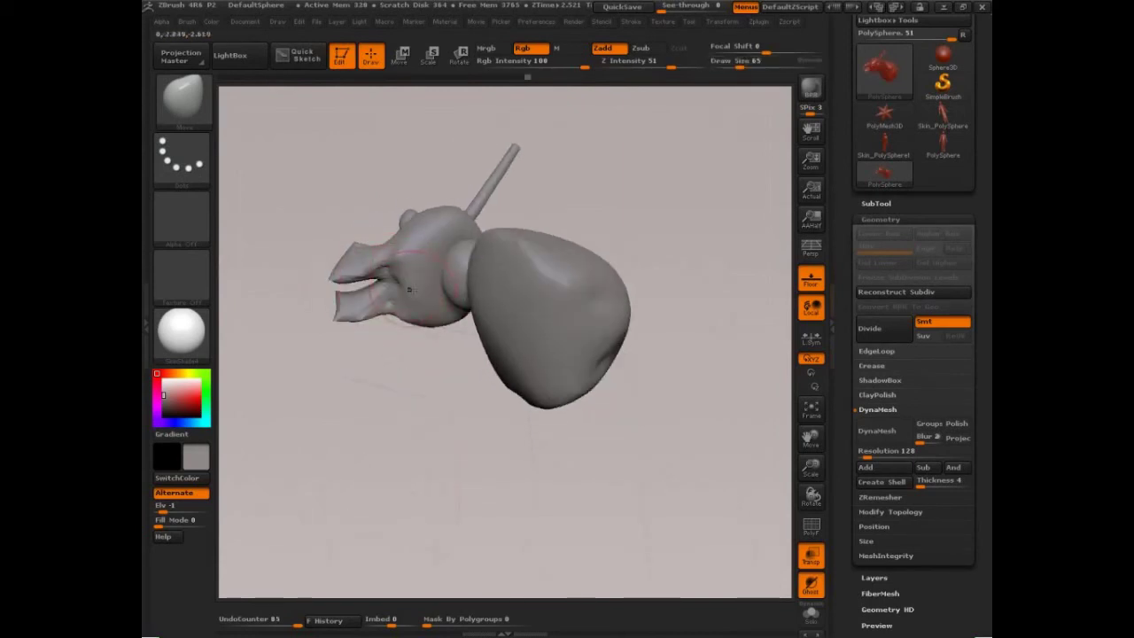
{"action": "mouse_move", "coordinate": [555, 213]}
{"action": "left_mouse_down"}
{"action": "mouse_move", "coordinate": [545, 207]}
{"action": "mouse_move", "coordinate": [567, 184]}
{"action": "mouse_move", "coordinate": [629, 172]}
{"action": "mouse_move", "coordinate": [627, 137]}
{"action": "left_mouse_up"}
{"action": "mouse_move", "coordinate": [387, 243]}
{"action": "left_mouse_down"}
{"action": "mouse_move", "coordinate": [383, 267]}
{"action": "mouse_move", "coordinate": [402, 279]}
{"action": "left_mouse_up"}
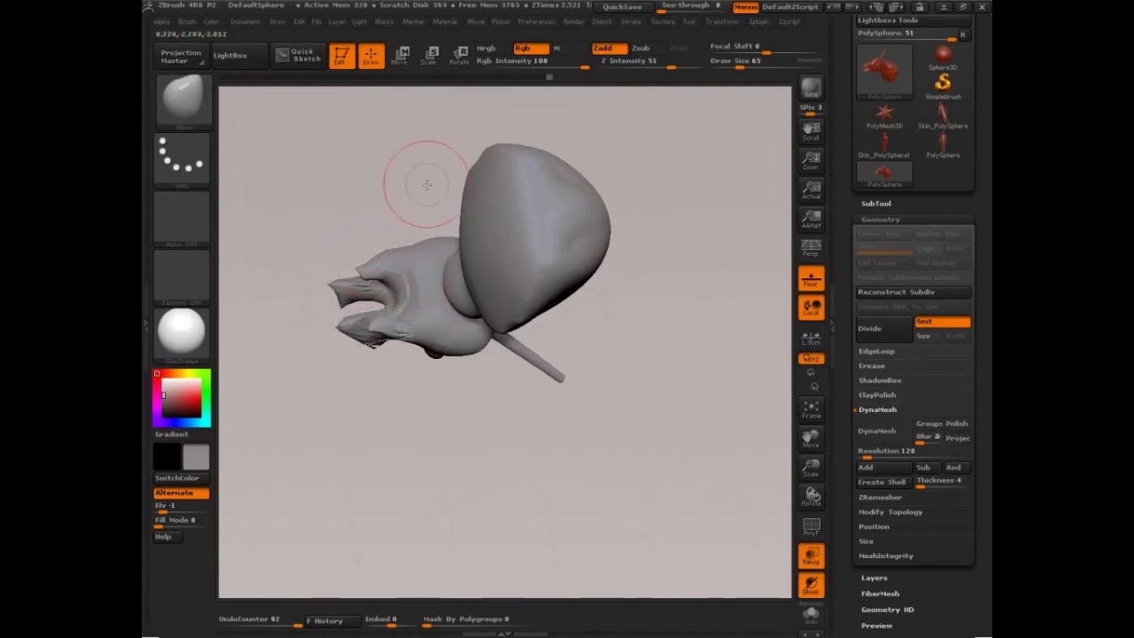
{"action": "mouse_move", "coordinate": [426, 182]}
{"action": "left_mouse_down"}
{"action": "mouse_move", "coordinate": [425, 203]}
{"action": "mouse_move", "coordinate": [608, 228]}
{"action": "mouse_move", "coordinate": [473, 266]}
{"action": "mouse_move", "coordinate": [475, 209]}
{"action": "mouse_move", "coordinate": [464, 205]}
{"action": "left_mouse_up"}
{"action": "left_click_drag", "start_coordinate": [327, 268], "coordinate": [341, 274]}
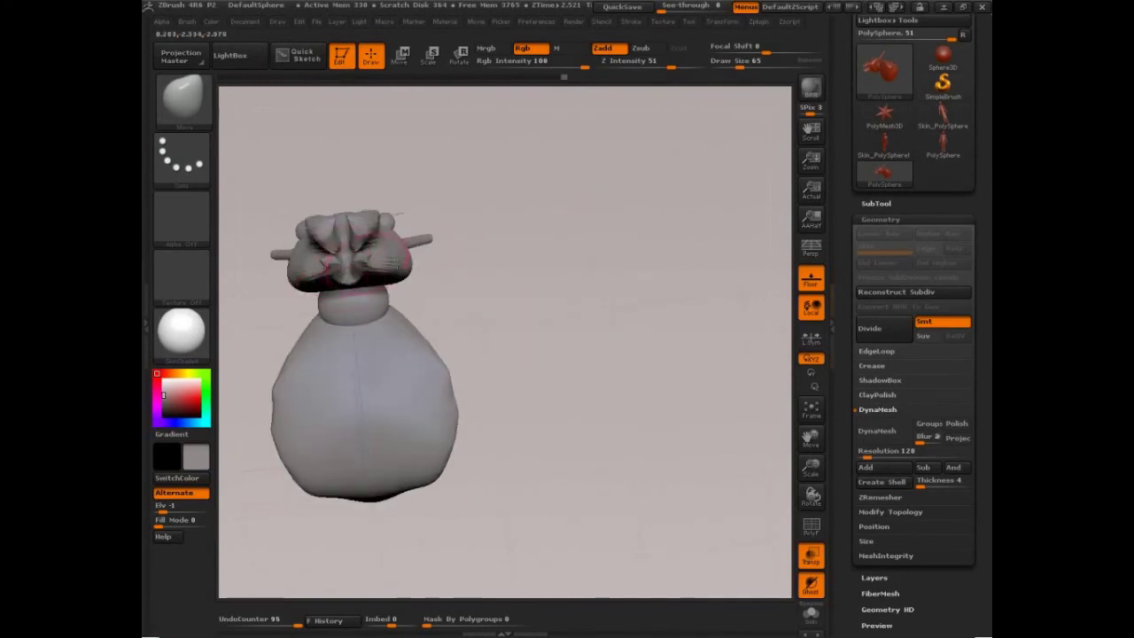
- Adjust the underside of the head and pull its rear corners outward into pointed, horn-like projections
{"action": "left_click_drag", "start_coordinate": [463, 291], "coordinate": [542, 167]}
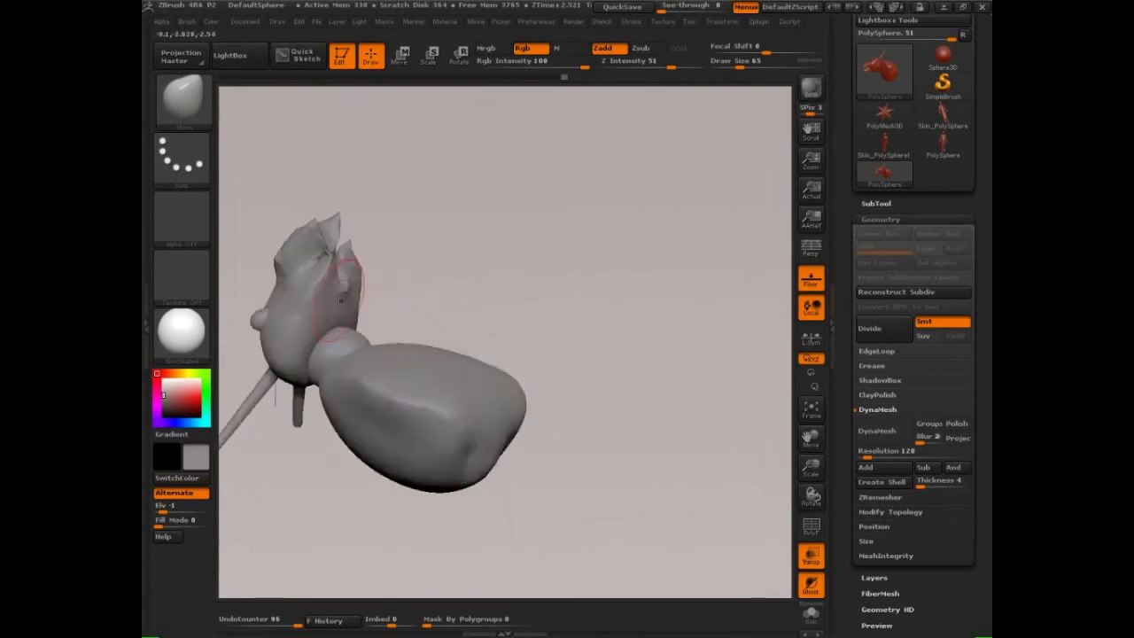
{"action": "left_click_drag", "start_coordinate": [329, 265], "coordinate": [340, 268]}
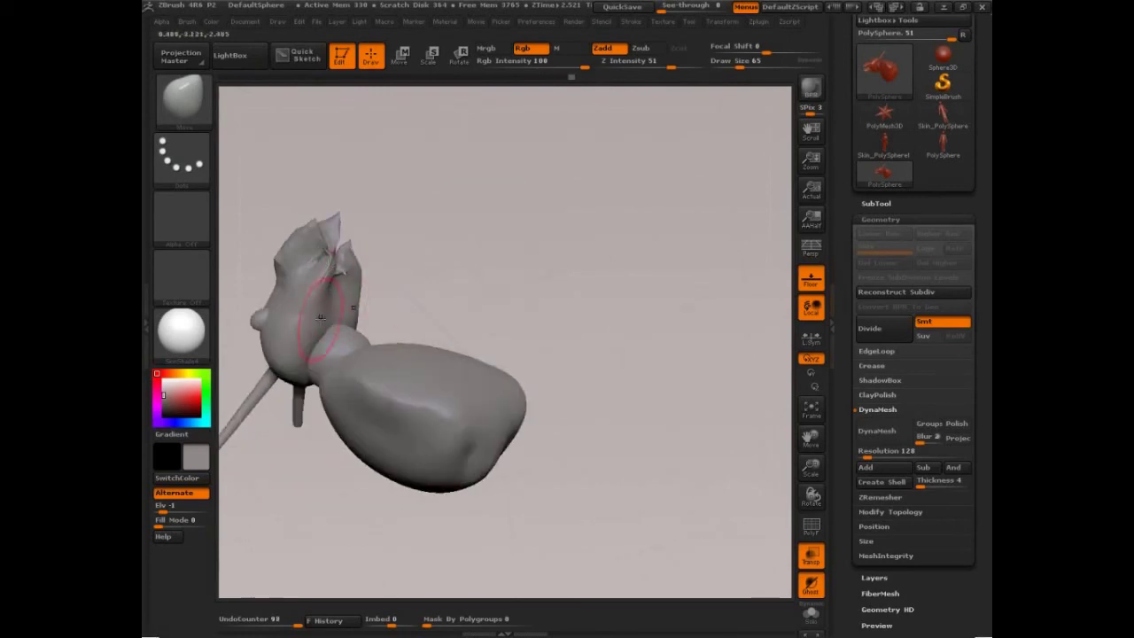
{"action": "left_click_drag", "start_coordinate": [427, 295], "coordinate": [372, 291]}
{"action": "left_click_drag", "start_coordinate": [496, 300], "coordinate": [463, 303]}
{"action": "left_click_drag", "start_coordinate": [414, 339], "coordinate": [424, 342]}
{"action": "mouse_move", "coordinate": [481, 385]}
{"action": "left_mouse_down"}
{"action": "mouse_move", "coordinate": [570, 448]}
{"action": "mouse_move", "coordinate": [587, 430]}
{"action": "mouse_move", "coordinate": [447, 320]}
{"action": "mouse_move", "coordinate": [417, 344]}
{"action": "mouse_move", "coordinate": [382, 342]}
{"action": "left_mouse_up"}
{"action": "left_click_drag", "start_coordinate": [518, 266], "coordinate": [481, 253]}
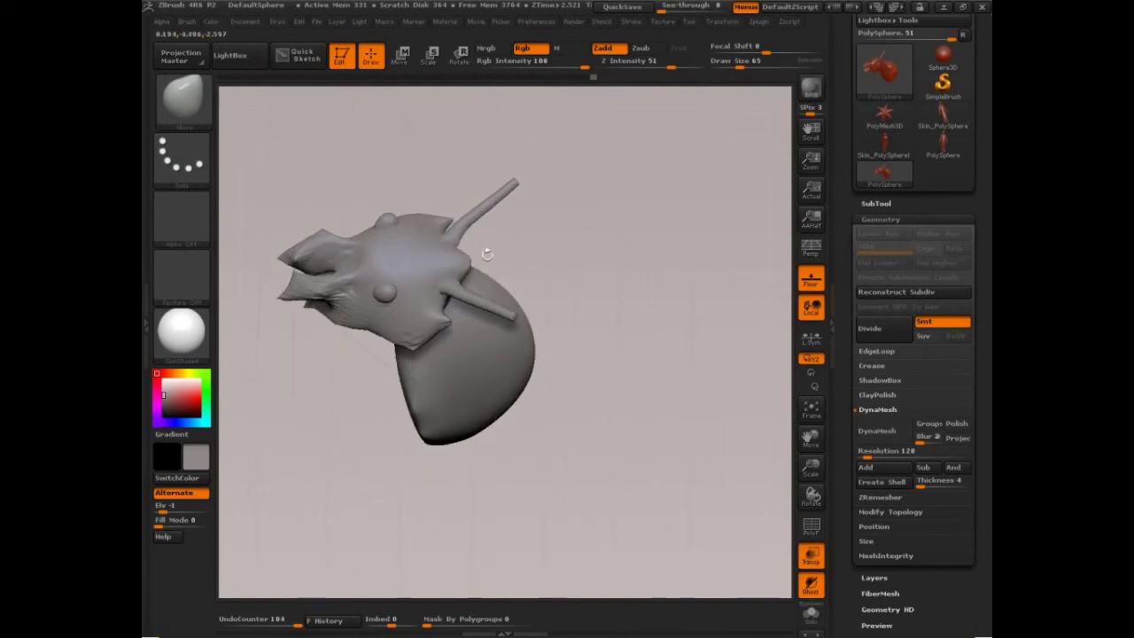
- Delete the leftover curves on the antennae using the Curve Functions
{"action": "left_click", "coordinate": [630, 22]}
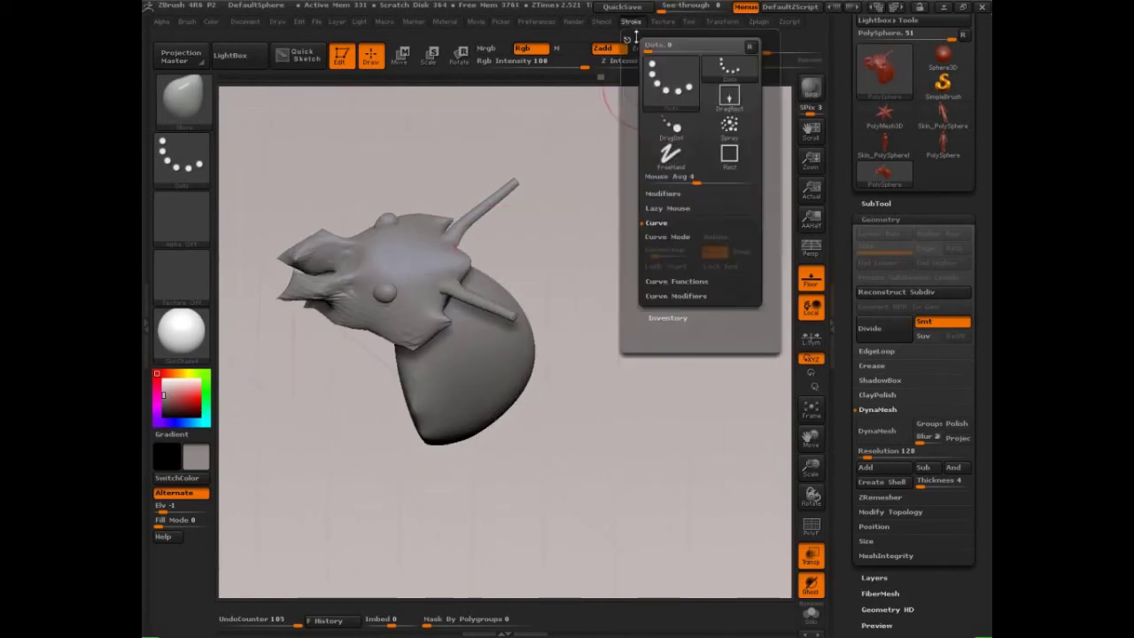
{"action": "left_click", "coordinate": [676, 284]}
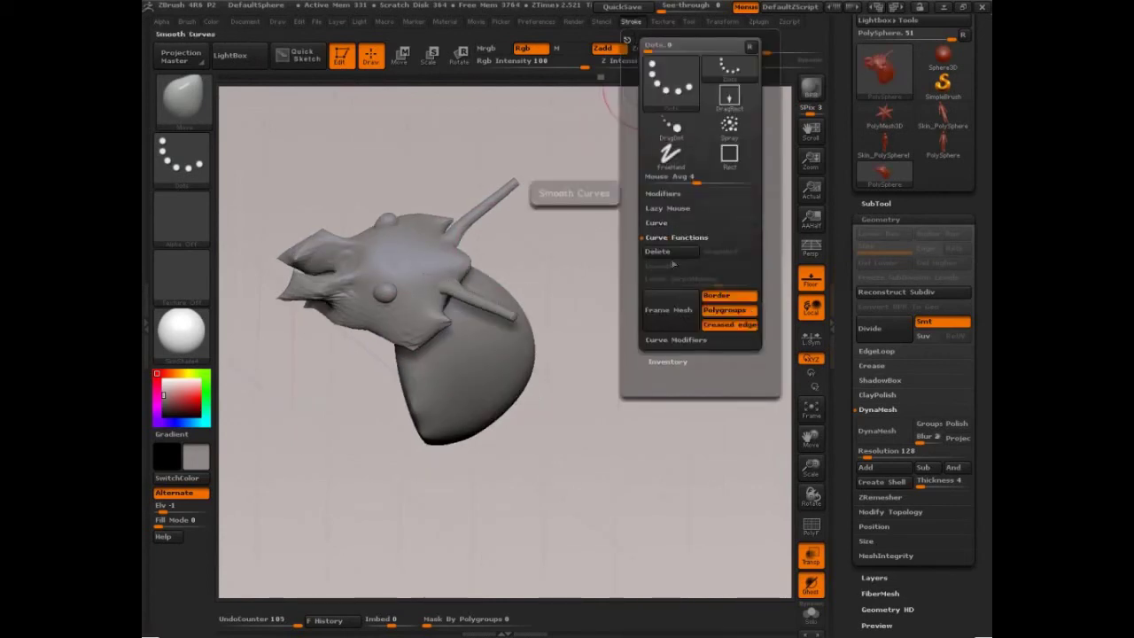
{"action": "left_click", "coordinate": [670, 255]}
{"action": "left_click_drag", "start_coordinate": [595, 298], "coordinate": [590, 314]}
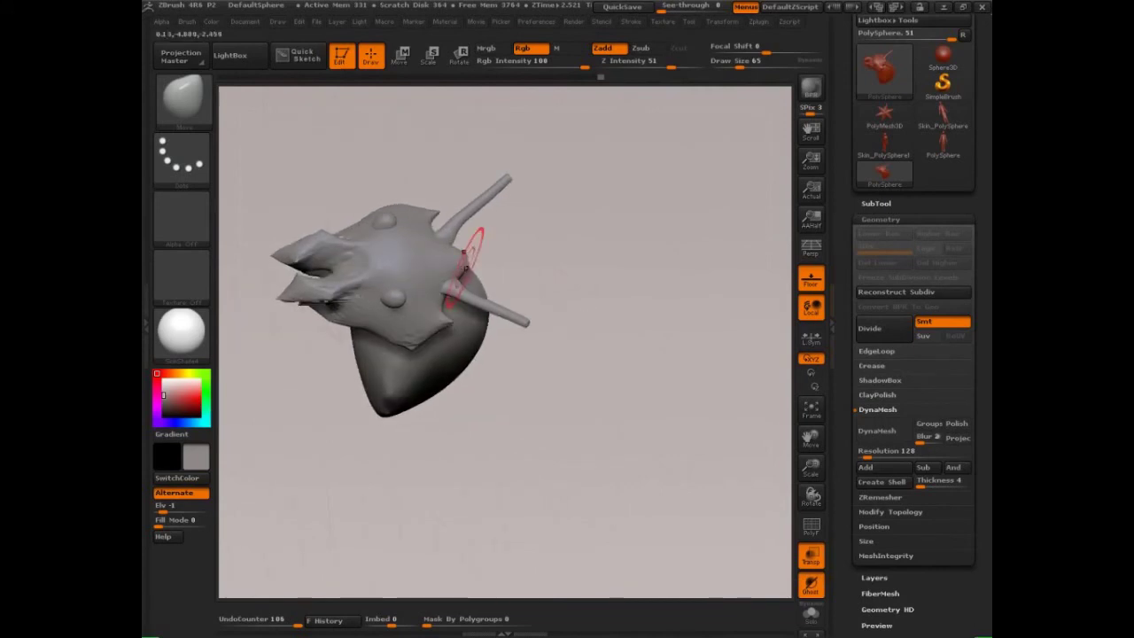
- Reduce the draw size to shape a small crest between the antennae and bend the antennae into outward-kinked curves
{"action": "key", "text": "s"}
{"action": "left_click_drag", "start_coordinate": [466, 267], "coordinate": [458, 265]}
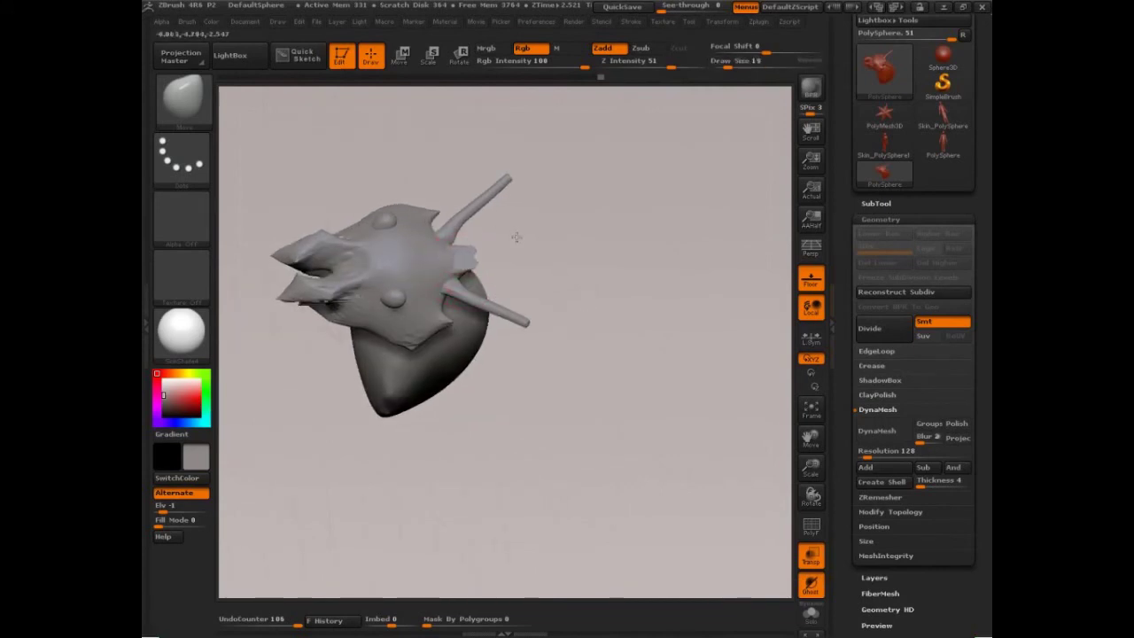
{"action": "key", "text": "s"}
{"action": "left_click_drag", "start_coordinate": [497, 242], "coordinate": [501, 244]}
{"action": "key", "text": "s"}
{"action": "left_click", "coordinate": [529, 323]}
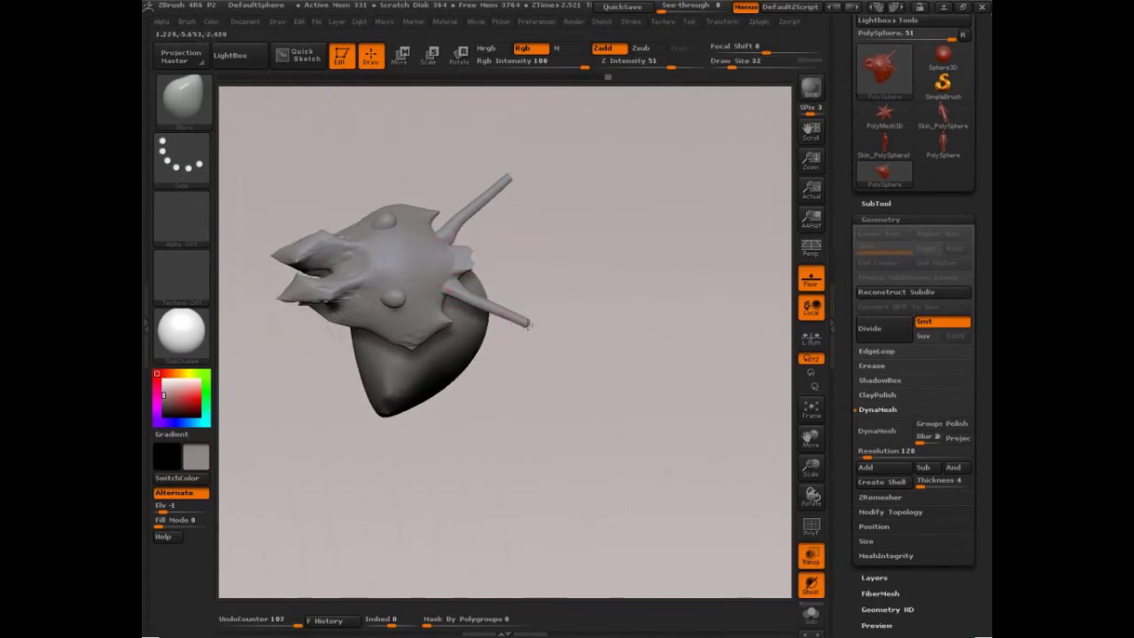
{"action": "key", "text": "s"}
{"action": "mouse_move", "coordinate": [583, 255]}
{"action": "left_mouse_down"}
{"action": "mouse_move", "coordinate": [609, 253]}
{"action": "mouse_move", "coordinate": [607, 221]}
{"action": "left_mouse_up"}
{"action": "mouse_move", "coordinate": [624, 285]}
{"action": "left_mouse_down"}
{"action": "mouse_move", "coordinate": [661, 286]}
{"action": "mouse_move", "coordinate": [650, 301]}
{"action": "mouse_move", "coordinate": [646, 278]}
{"action": "mouse_move", "coordinate": [691, 330]}
{"action": "mouse_move", "coordinate": [651, 268]}
{"action": "mouse_move", "coordinate": [630, 307]}
{"action": "mouse_move", "coordinate": [607, 310]}
{"action": "mouse_move", "coordinate": [640, 274]}
{"action": "mouse_move", "coordinate": [714, 276]}
{"action": "mouse_move", "coordinate": [638, 272]}
{"action": "mouse_move", "coordinate": [678, 304]}
{"action": "mouse_move", "coordinate": [660, 296]}
{"action": "left_mouse_up"}
- Insert a new sphere behind the body with the InsertSphere brush to start a rear segment
{"action": "key", "text": "s"}
{"action": "key", "text": "b"}
{"action": "key", "text": "i"}
{"action": "key", "text": "s"}
{"action": "key", "text": "s"}
{"action": "mouse_move", "coordinate": [653, 294]}
{"action": "left_mouse_down"}
{"action": "mouse_move", "coordinate": [611, 277]}
{"action": "mouse_move", "coordinate": [628, 281]}
{"action": "mouse_move", "coordinate": [536, 284]}
{"action": "mouse_move", "coordinate": [577, 317]}
{"action": "mouse_move", "coordinate": [567, 308]}
{"action": "mouse_move", "coordinate": [587, 342]}
{"action": "left_mouse_up"}
- Stretch the rear sphere backward into a long ellipsoid with the Move brush at draw size 347
{"action": "key", "text": "b"}
{"action": "key", "text": "m"}
{"action": "key", "text": "v"}
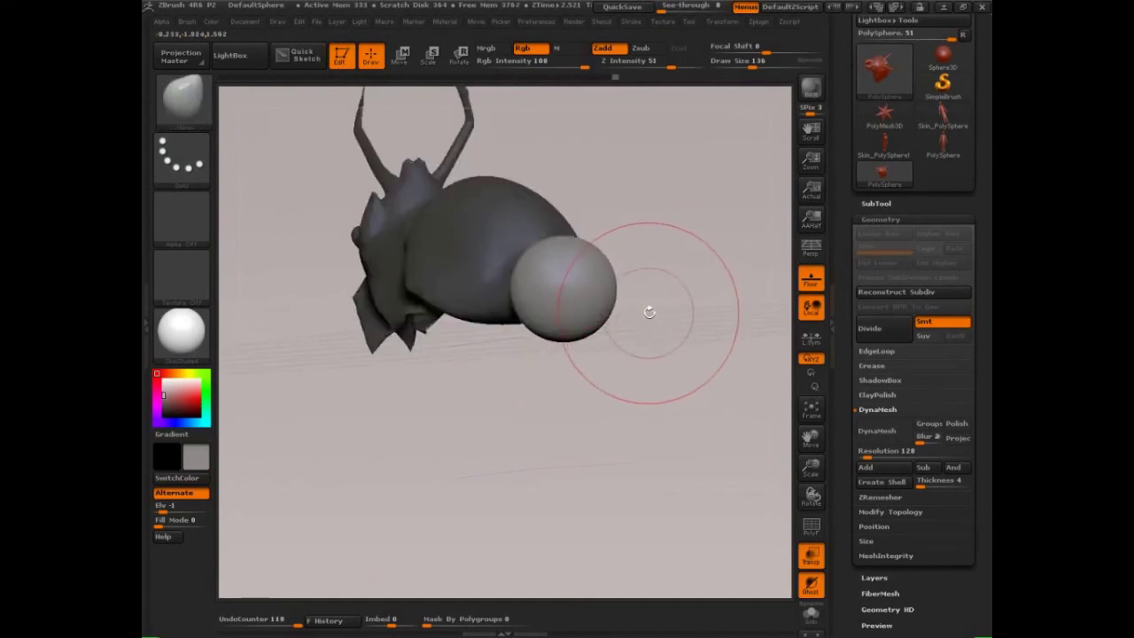
{"action": "key", "text": "s"}
{"action": "mouse_move", "coordinate": [650, 310]}
{"action": "left_mouse_down"}
{"action": "mouse_move", "coordinate": [682, 313]}
{"action": "mouse_move", "coordinate": [661, 332]}
{"action": "mouse_move", "coordinate": [585, 316]}
{"action": "left_mouse_up"}
{"action": "key", "text": "s"}
{"action": "left_click_drag", "start_coordinate": [581, 306], "coordinate": [593, 307]}
{"action": "left_click_drag", "start_coordinate": [506, 264], "coordinate": [694, 301]}
{"action": "left_click_drag", "start_coordinate": [574, 294], "coordinate": [471, 254]}
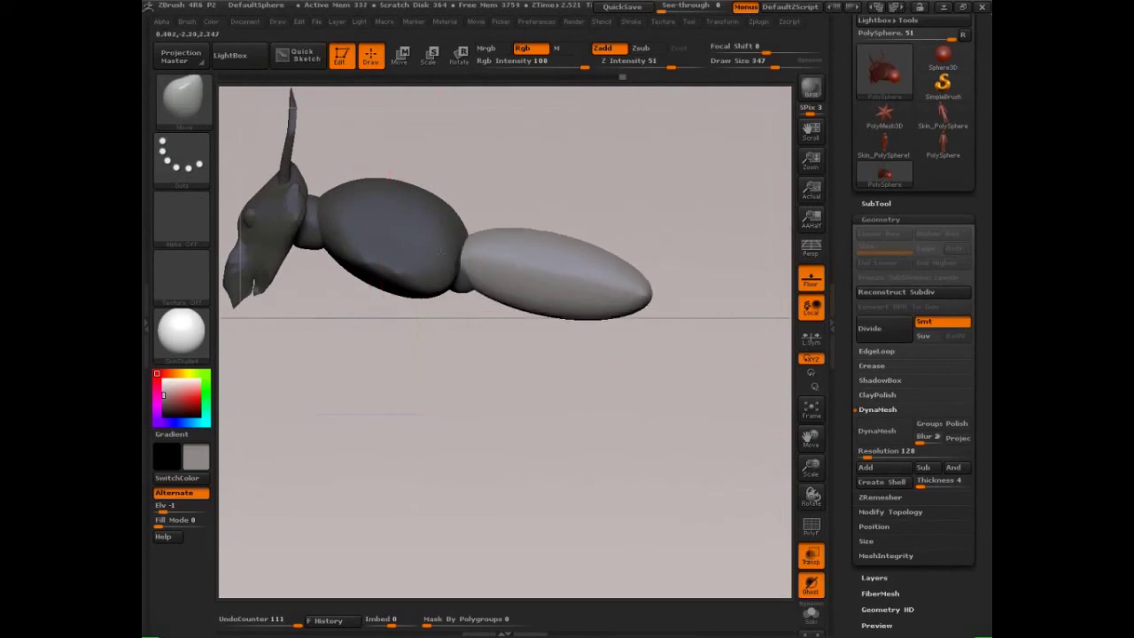
- Raise the front end of the rear segment and thicken its upper and lower profile
{"action": "left_click_drag", "start_coordinate": [634, 235], "coordinate": [600, 236]}
{"action": "mouse_move", "coordinate": [481, 255]}
{"action": "left_mouse_down"}
{"action": "mouse_move", "coordinate": [493, 264]}
{"action": "mouse_move", "coordinate": [490, 228]}
{"action": "left_mouse_up"}
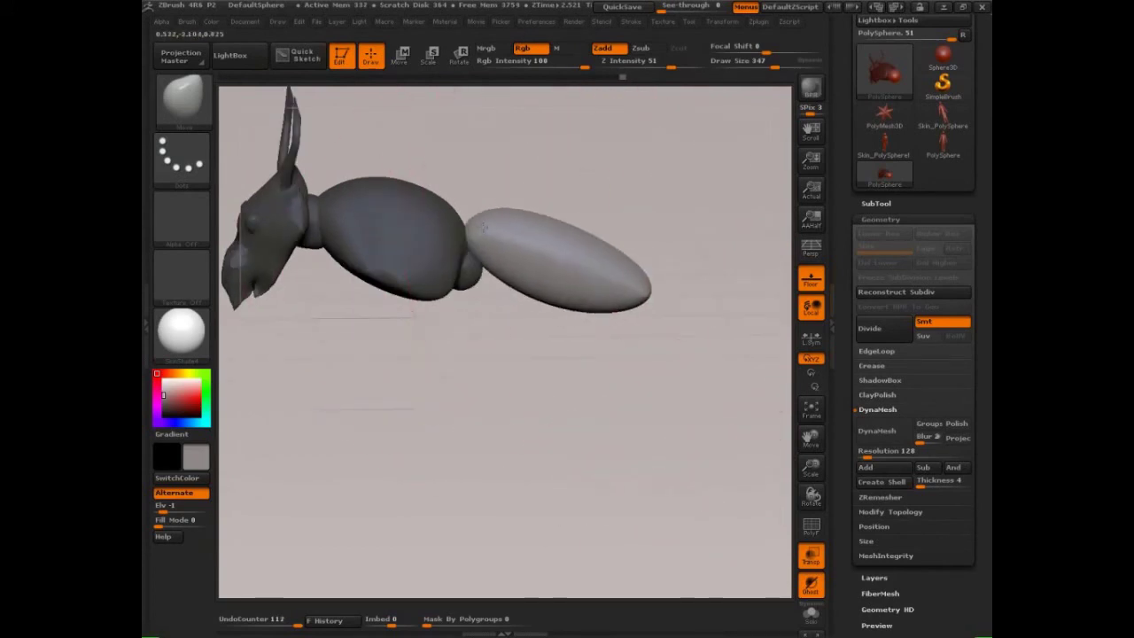
{"action": "mouse_move", "coordinate": [499, 272]}
{"action": "left_mouse_down"}
{"action": "mouse_move", "coordinate": [502, 317]}
{"action": "mouse_move", "coordinate": [486, 285]}
{"action": "left_mouse_up"}
{"action": "left_click_drag", "start_coordinate": [559, 252], "coordinate": [569, 218]}
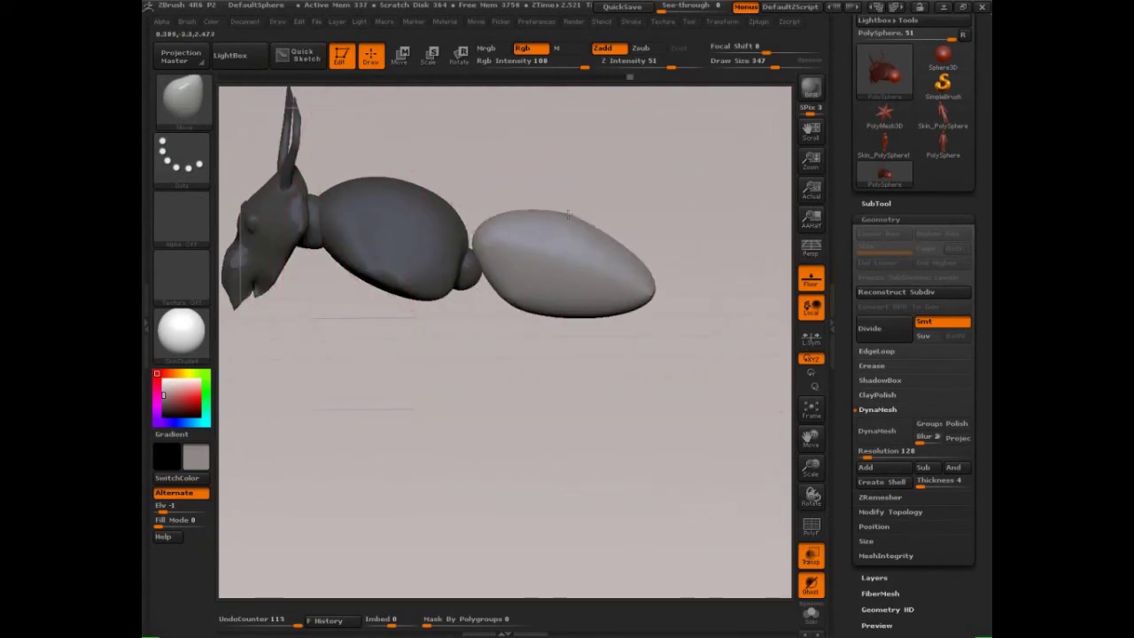
- Widen the rear segment as seen from above and lengthen its back end into a tapered point
{"action": "mouse_move", "coordinate": [688, 221]}
{"action": "left_mouse_down"}
{"action": "mouse_move", "coordinate": [691, 298]}
{"action": "mouse_move", "coordinate": [676, 301]}
{"action": "left_mouse_up"}
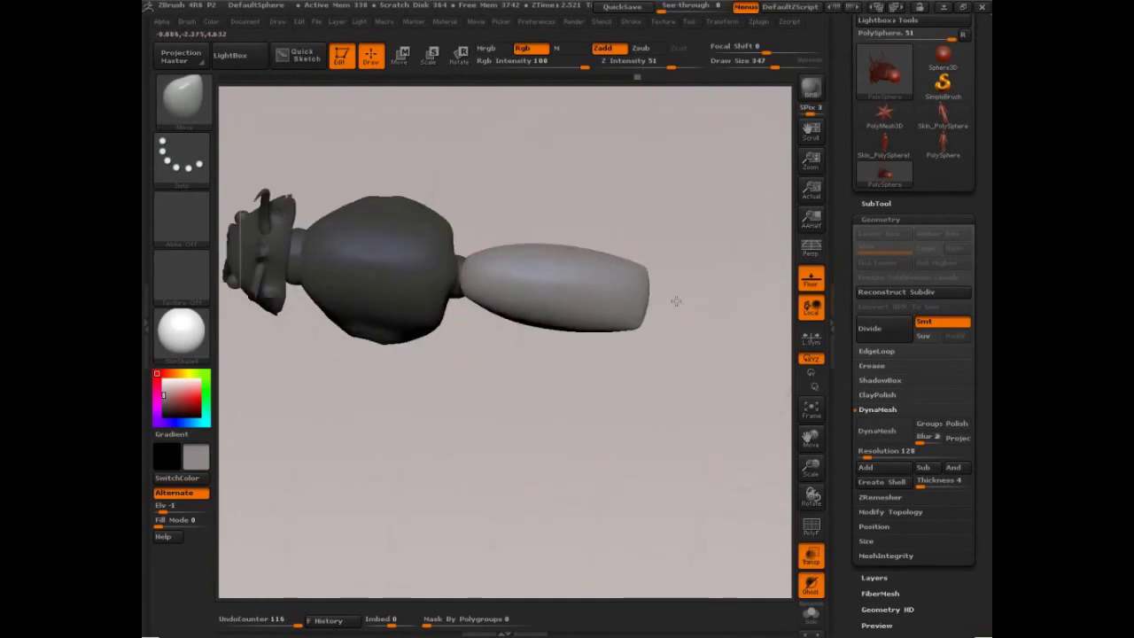
{"action": "left_click_drag", "start_coordinate": [546, 250], "coordinate": [554, 147]}
{"action": "mouse_move", "coordinate": [501, 232]}
{"action": "left_mouse_down"}
{"action": "mouse_move", "coordinate": [494, 197]}
{"action": "mouse_move", "coordinate": [533, 209]}
{"action": "left_mouse_up"}
{"action": "left_click_drag", "start_coordinate": [629, 256], "coordinate": [673, 238]}
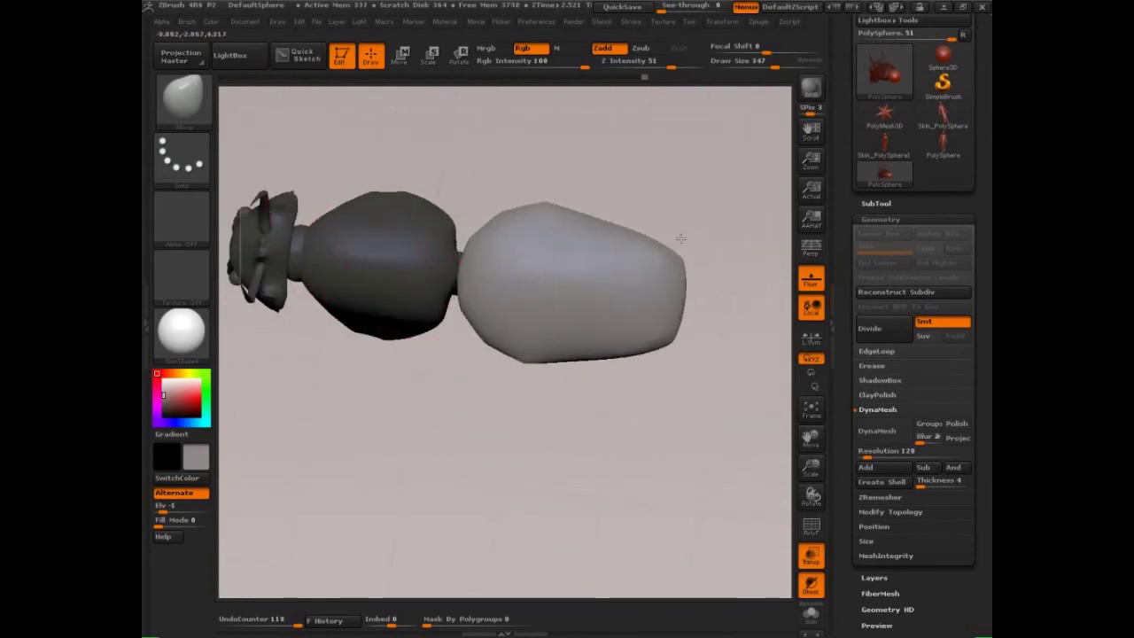
{"action": "left_click_drag", "start_coordinate": [677, 298], "coordinate": [720, 288]}
{"action": "left_click_drag", "start_coordinate": [626, 245], "coordinate": [630, 222]}
{"action": "mouse_move", "coordinate": [675, 347]}
{"action": "left_mouse_down"}
{"action": "mouse_move", "coordinate": [684, 377]}
{"action": "mouse_move", "coordinate": [687, 335]}
{"action": "left_mouse_up"}
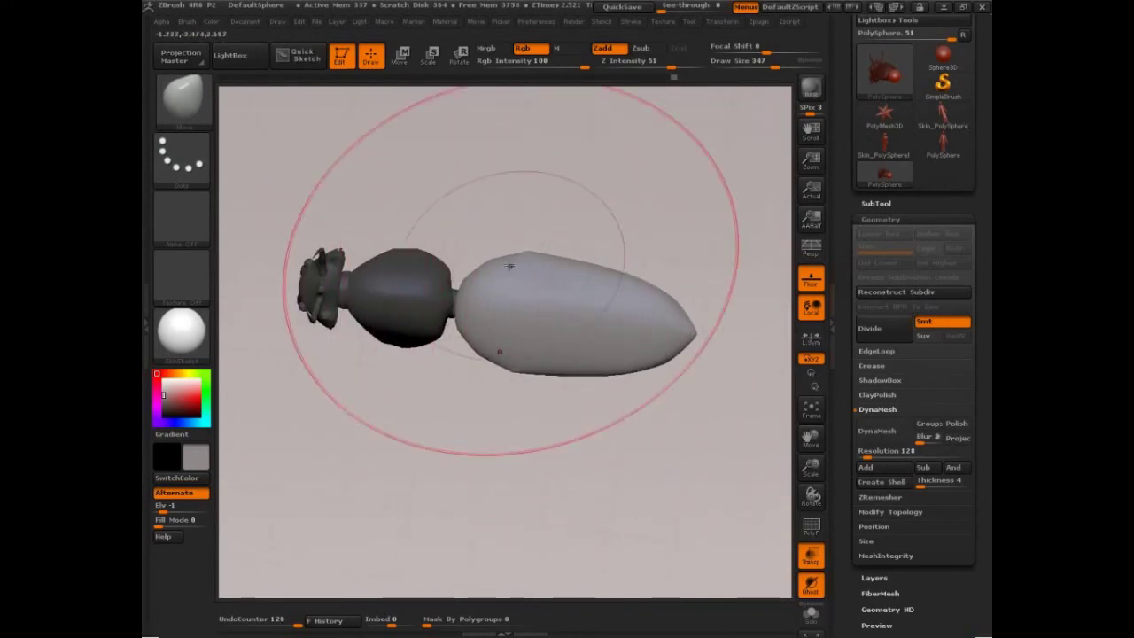
- Extend the rear segment's front toward the body and bend its back half downward, increasing the draw size to 385
{"action": "left_click_drag", "start_coordinate": [509, 267], "coordinate": [500, 264]}
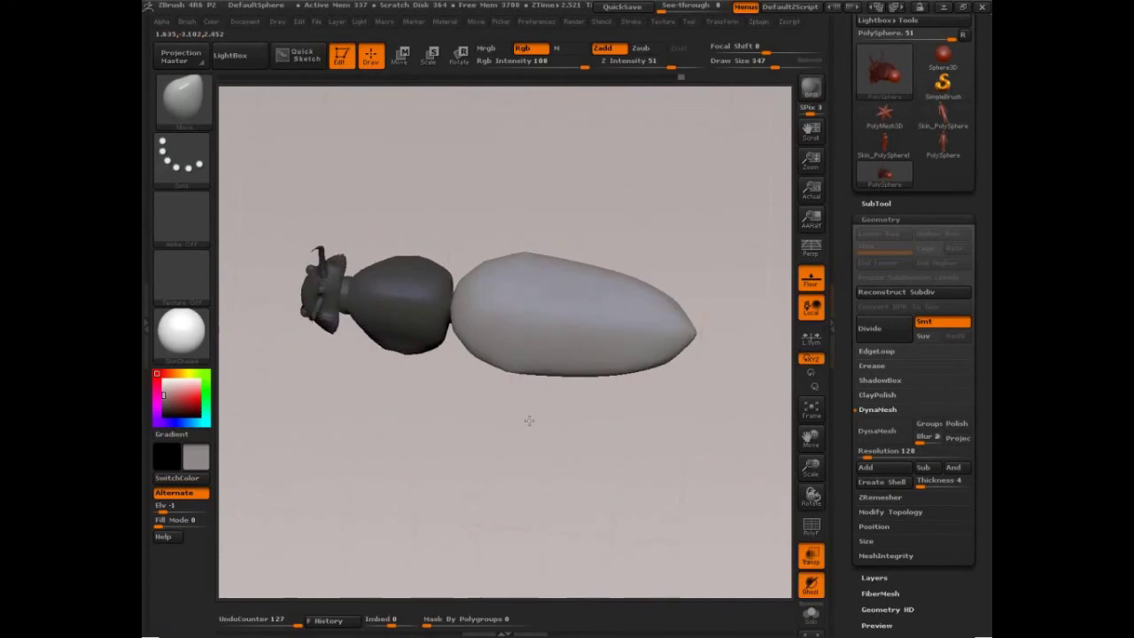
{"action": "left_click_drag", "start_coordinate": [529, 420], "coordinate": [511, 338]}
{"action": "mouse_move", "coordinate": [467, 300]}
{"action": "left_mouse_down"}
{"action": "mouse_move", "coordinate": [479, 288]}
{"action": "mouse_move", "coordinate": [469, 303]}
{"action": "mouse_move", "coordinate": [472, 277]}
{"action": "left_mouse_up"}
{"action": "key", "text": "s"}
{"action": "left_click_drag", "start_coordinate": [541, 268], "coordinate": [562, 253]}
{"action": "mouse_move", "coordinate": [580, 338]}
{"action": "left_mouse_down"}
{"action": "mouse_move", "coordinate": [586, 327]}
{"action": "mouse_move", "coordinate": [567, 353]}
{"action": "left_mouse_up"}
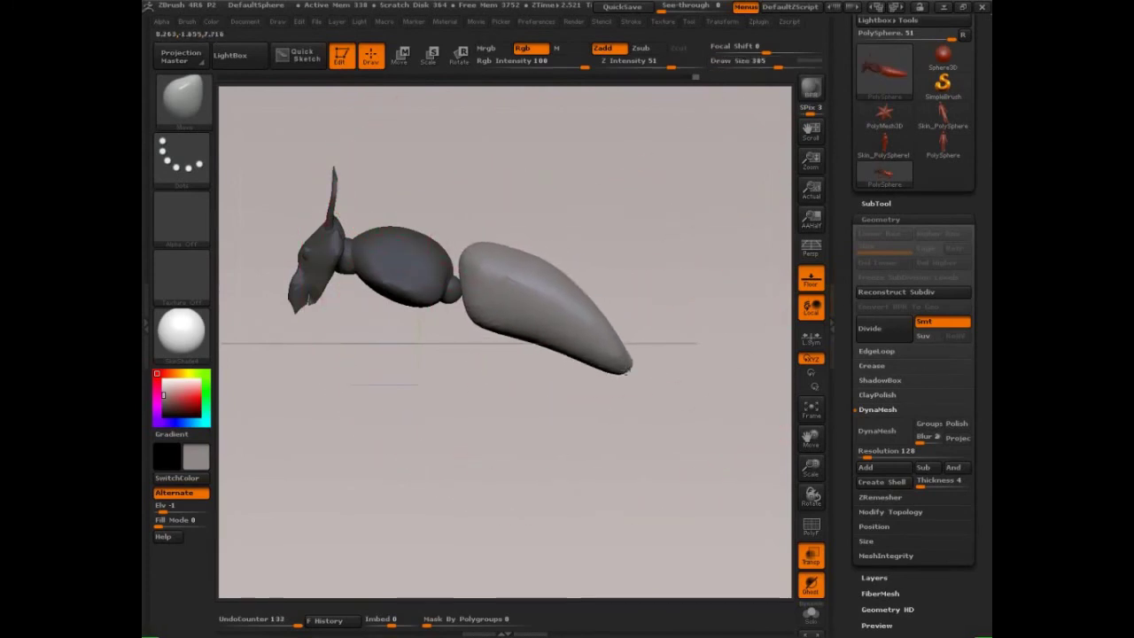
- Narrow and refine the tip of the rear segment with the Move brush, reducing the draw size to 197
{"action": "mouse_move", "coordinate": [667, 385]}
{"action": "left_mouse_down"}
{"action": "mouse_move", "coordinate": [718, 361]}
{"action": "mouse_move", "coordinate": [655, 349]}
{"action": "mouse_move", "coordinate": [606, 315]}
{"action": "left_mouse_up"}
{"action": "key", "text": "s"}
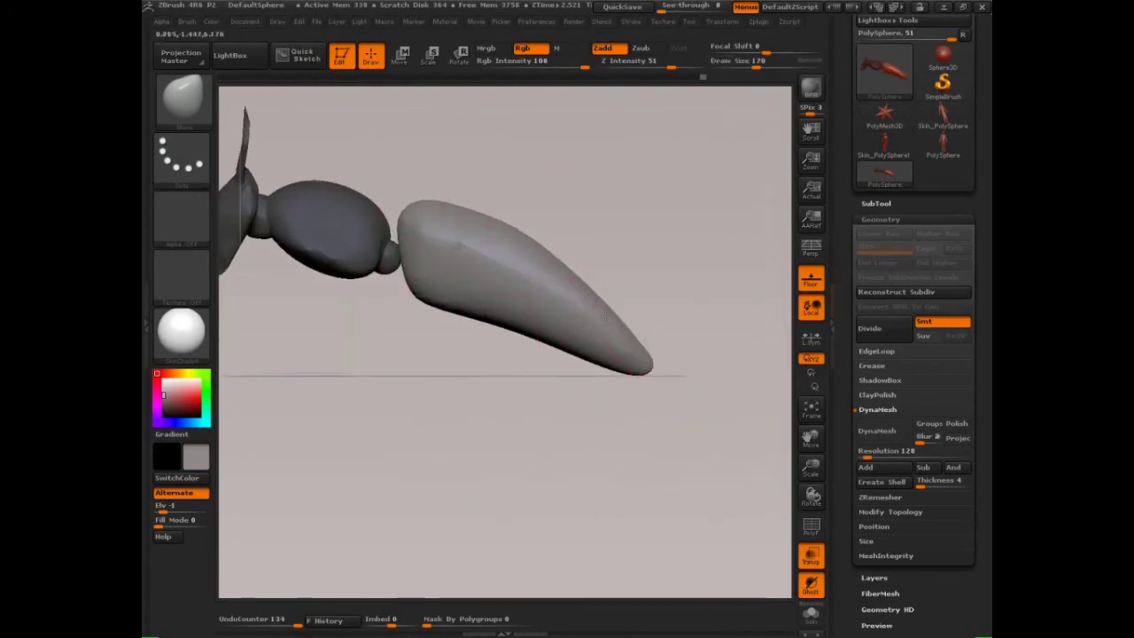
{"action": "left_click_drag", "start_coordinate": [651, 353], "coordinate": [634, 375]}
{"action": "key", "text": "s"}
{"action": "left_click_drag", "start_coordinate": [621, 362], "coordinate": [628, 361]}
- Pull the sides of the rear segment outward above the tail tip to form a pair of pointed flares
{"action": "mouse_move", "coordinate": [660, 285]}
{"action": "left_mouse_down"}
{"action": "mouse_move", "coordinate": [687, 329]}
{"action": "mouse_move", "coordinate": [569, 356]}
{"action": "mouse_move", "coordinate": [683, 295]}
{"action": "mouse_move", "coordinate": [659, 376]}
{"action": "left_mouse_up"}
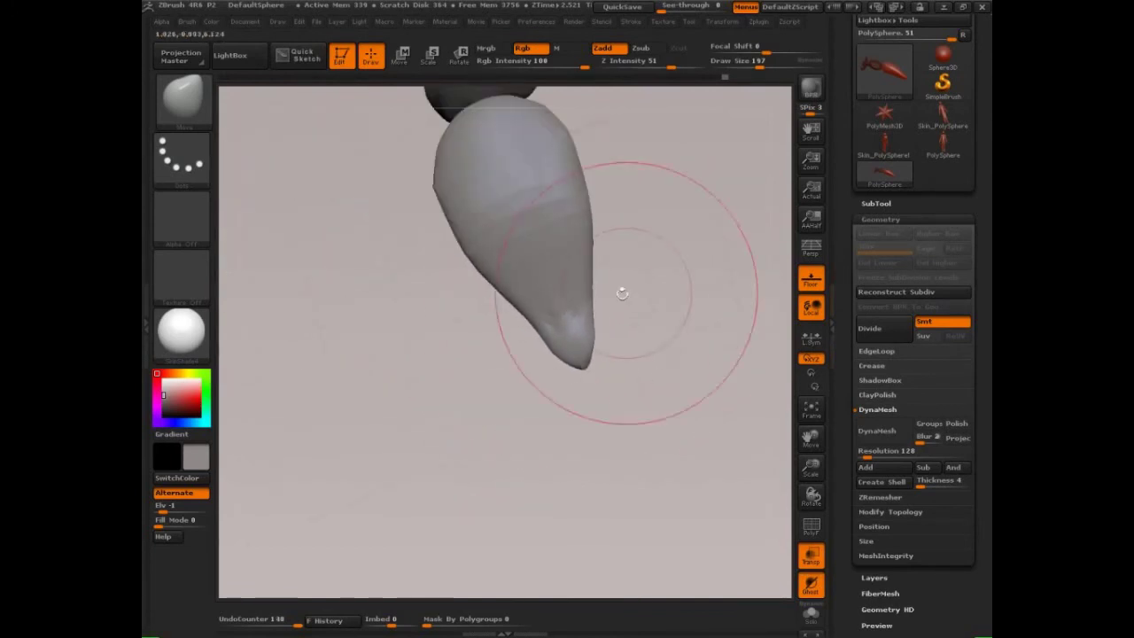
{"action": "key", "text": "s"}
{"action": "mouse_move", "coordinate": [604, 345]}
{"action": "left_mouse_down"}
{"action": "mouse_move", "coordinate": [587, 347]}
{"action": "mouse_move", "coordinate": [600, 323]}
{"action": "left_mouse_up"}
{"action": "key", "text": "s"}
{"action": "left_click_drag", "start_coordinate": [594, 280], "coordinate": [597, 279]}
{"action": "mouse_move", "coordinate": [591, 285]}
{"action": "left_mouse_down"}
{"action": "mouse_move", "coordinate": [620, 308]}
{"action": "mouse_move", "coordinate": [588, 284]}
{"action": "mouse_move", "coordinate": [620, 281]}
{"action": "mouse_move", "coordinate": [664, 187]}
{"action": "mouse_move", "coordinate": [685, 202]}
{"action": "left_mouse_up"}
- Push in the surface beneath the two side flares with the Move brush at draw size 89
{"action": "key", "text": "s"}
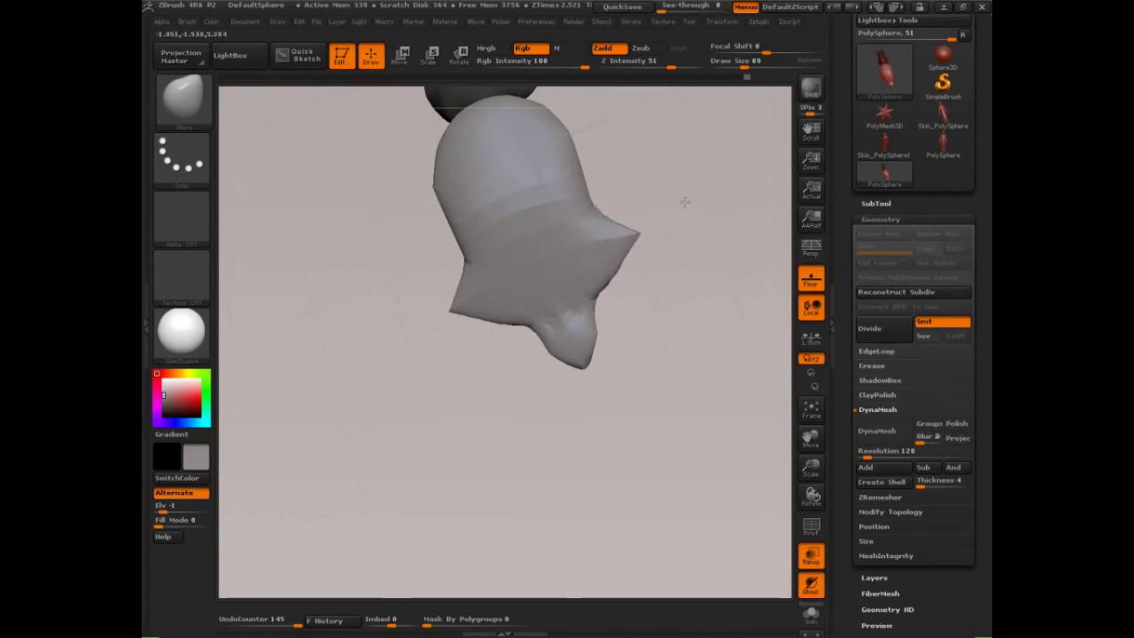
{"action": "left_click_drag", "start_coordinate": [494, 326], "coordinate": [500, 260]}
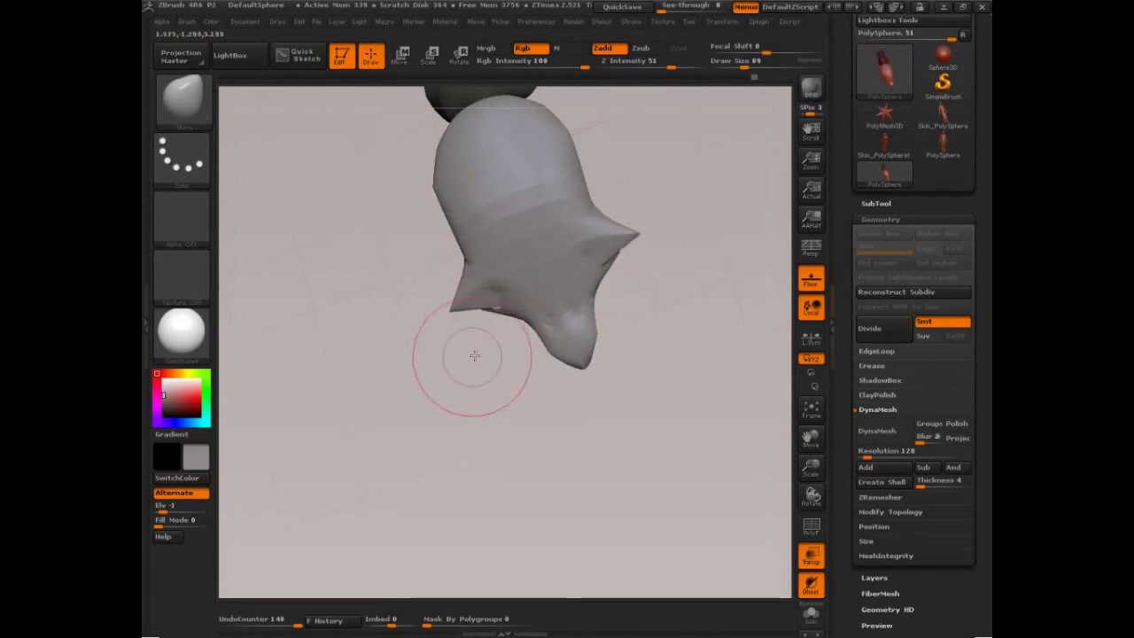
{"action": "left_click_drag", "start_coordinate": [473, 355], "coordinate": [494, 329]}
{"action": "mouse_move", "coordinate": [483, 331]}
{"action": "left_mouse_down"}
{"action": "mouse_move", "coordinate": [532, 355]}
{"action": "mouse_move", "coordinate": [560, 310]}
{"action": "mouse_move", "coordinate": [646, 274]}
{"action": "mouse_move", "coordinate": [691, 223]}
{"action": "mouse_move", "coordinate": [656, 398]}
{"action": "mouse_move", "coordinate": [709, 322]}
{"action": "mouse_move", "coordinate": [682, 366]}
{"action": "mouse_move", "coordinate": [757, 282]}
{"action": "left_mouse_up"}
- Reduce the draw size to 42 and pull a second pair of backward-pointing spikes from the rear segment's sides
{"action": "key", "text": "bracketleft"}
{"action": "key", "text": "bracketleft"}
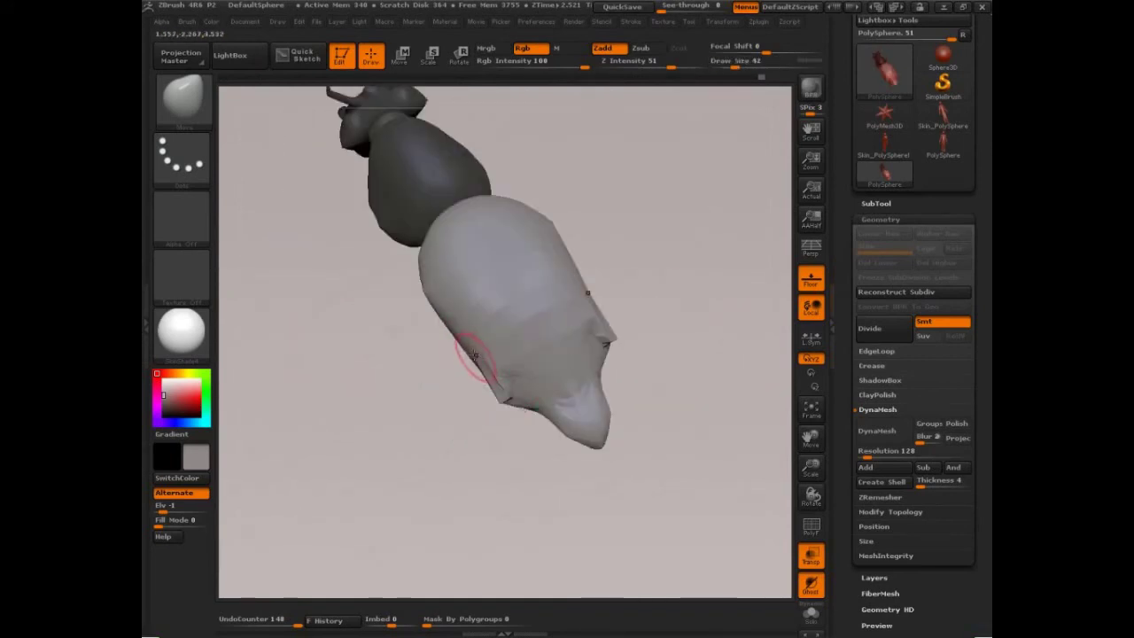
{"action": "mouse_move", "coordinate": [451, 337]}
{"action": "left_mouse_down"}
{"action": "mouse_move", "coordinate": [517, 520]}
{"action": "mouse_move", "coordinate": [492, 461]}
{"action": "left_mouse_up"}
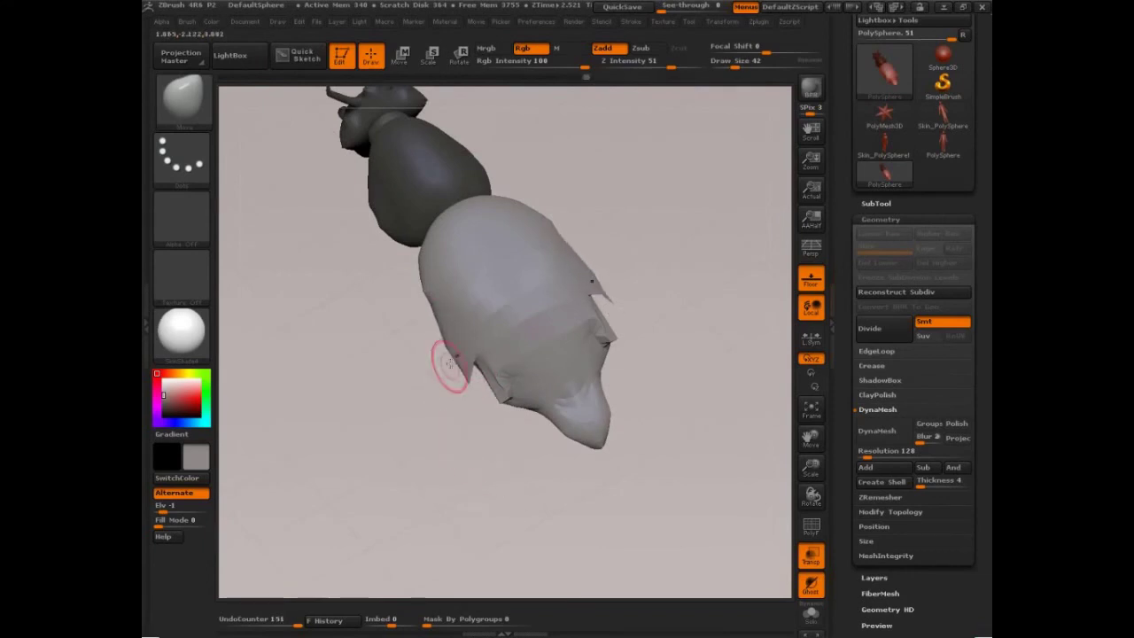
- Widen and reshape the second pair of side spikes with the Move brush at draw size 53
{"action": "key", "text": "s"}
{"action": "left_click_drag", "start_coordinate": [449, 354], "coordinate": [452, 413]}
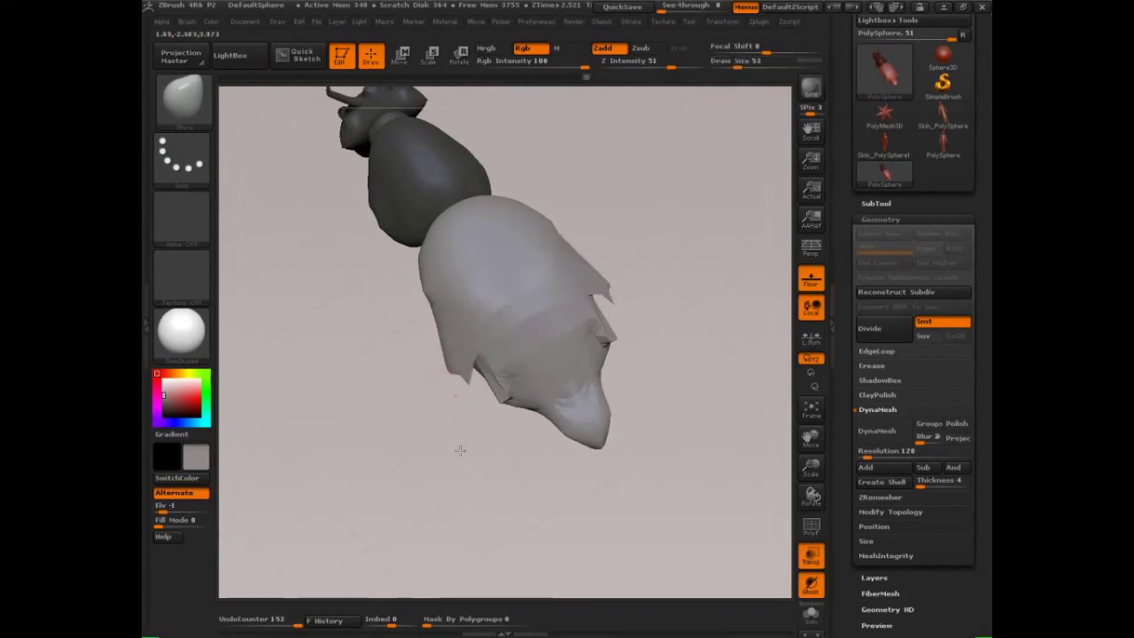
{"action": "left_click_drag", "start_coordinate": [460, 451], "coordinate": [519, 408]}
{"action": "left_click_drag", "start_coordinate": [455, 377], "coordinate": [461, 354]}
{"action": "mouse_move", "coordinate": [546, 347]}
{"action": "left_mouse_down"}
{"action": "mouse_move", "coordinate": [504, 342]}
{"action": "mouse_move", "coordinate": [592, 304]}
{"action": "mouse_move", "coordinate": [455, 296]}
{"action": "mouse_move", "coordinate": [547, 301]}
{"action": "mouse_move", "coordinate": [430, 306]}
{"action": "left_mouse_up"}
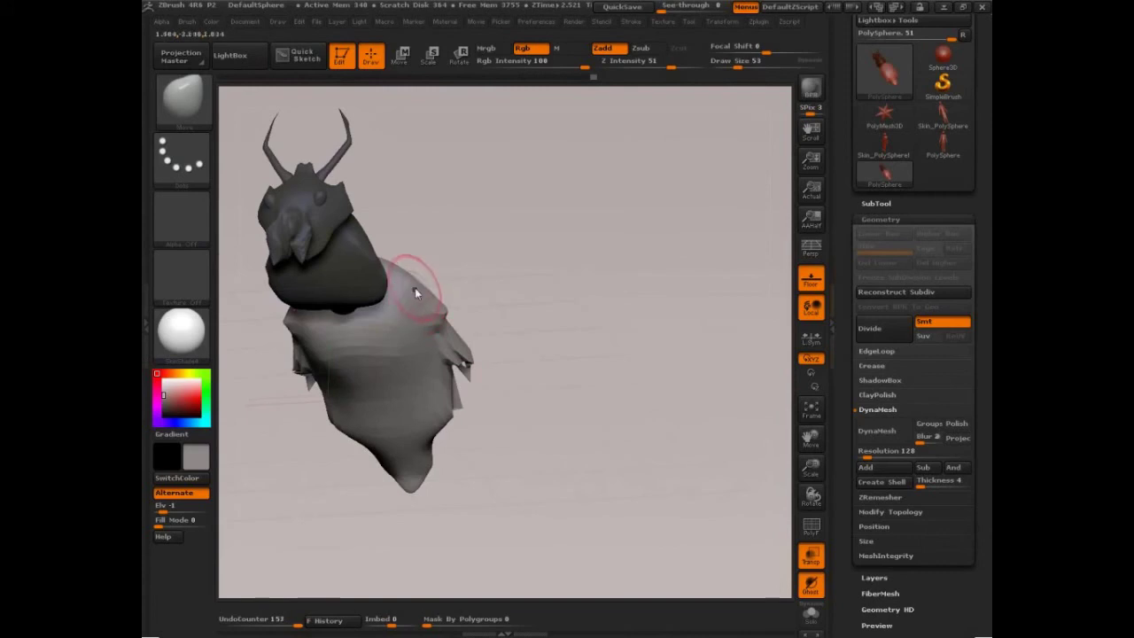
- Enlarge the draw size and refine the rear segment's back and sides, fanning the layered spikes outward
{"action": "mouse_move", "coordinate": [425, 245]}
{"action": "left_mouse_down"}
{"action": "mouse_move", "coordinate": [421, 260]}
{"action": "mouse_move", "coordinate": [393, 246]}
{"action": "mouse_move", "coordinate": [385, 286]}
{"action": "mouse_move", "coordinate": [361, 290]}
{"action": "left_mouse_up"}
{"action": "key", "text": "bracketright"}
{"action": "key", "text": "bracketright"}
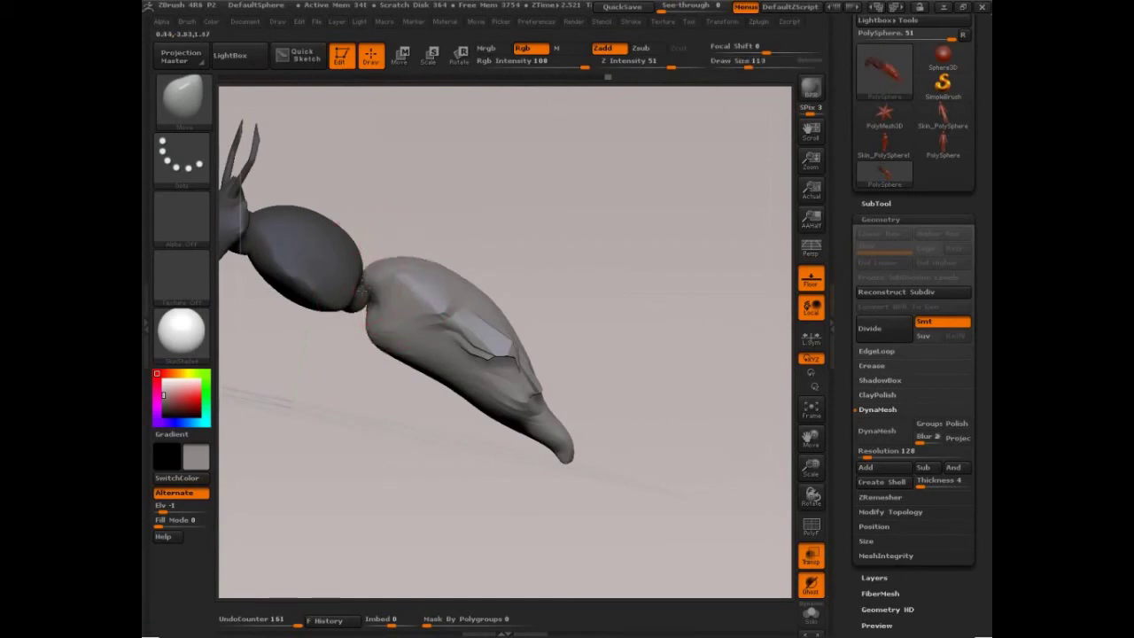
{"action": "mouse_move", "coordinate": [468, 247]}
{"action": "left_mouse_down"}
{"action": "mouse_move", "coordinate": [408, 283]}
{"action": "mouse_move", "coordinate": [381, 353]}
{"action": "left_mouse_up"}
{"action": "key", "text": "bracketright"}
{"action": "key", "text": "bracketright"}
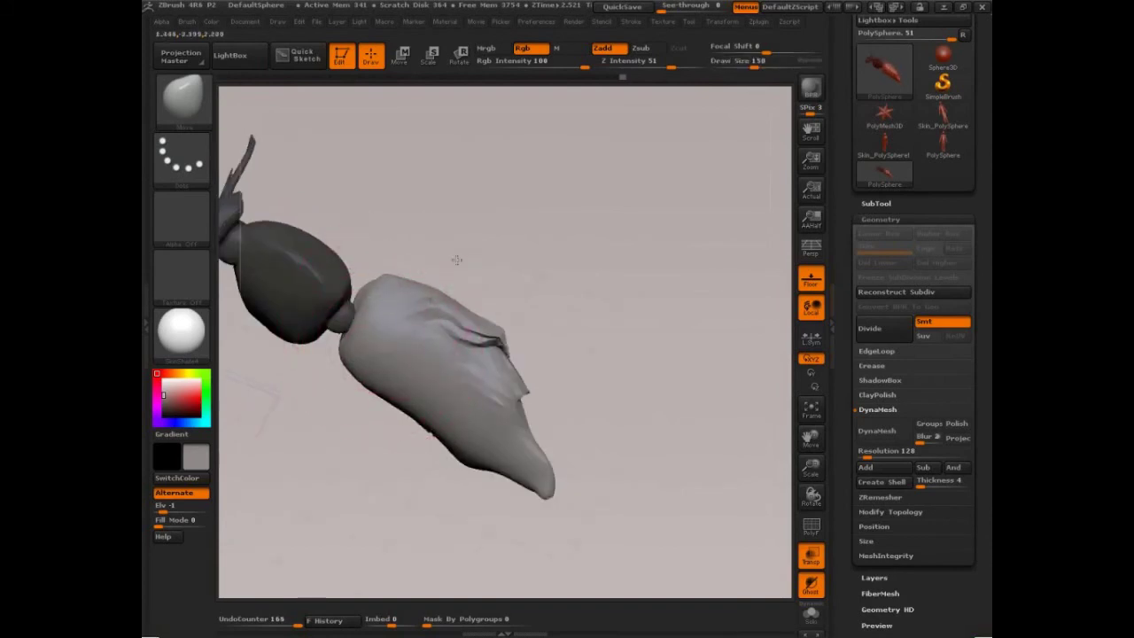
{"action": "left_click_drag", "start_coordinate": [456, 259], "coordinate": [366, 295]}
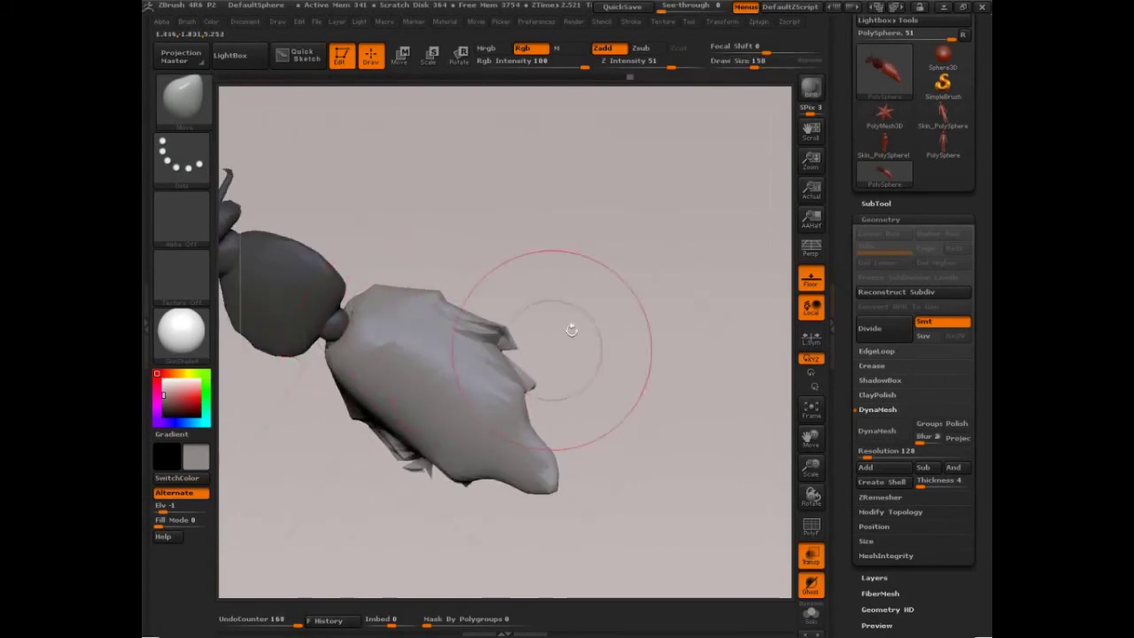
{"action": "mouse_move", "coordinate": [577, 324]}
{"action": "left_mouse_down"}
{"action": "mouse_move", "coordinate": [587, 405]}
{"action": "mouse_move", "coordinate": [625, 443]}
{"action": "mouse_move", "coordinate": [660, 459]}
{"action": "mouse_move", "coordinate": [670, 413]}
{"action": "mouse_move", "coordinate": [653, 458]}
{"action": "left_mouse_up"}
{"action": "mouse_move", "coordinate": [586, 329]}
{"action": "left_mouse_down", "text": "alt"}
{"action": "mouse_move", "coordinate": [600, 330]}
{"action": "mouse_move", "coordinate": [636, 284]}
{"action": "left_mouse_up", "text": "alt"}
- Clear the mask, isolate the middle body segment to round its shape at draw size 113, and show all parts again
{"action": "left_click_drag", "start_coordinate": [471, 233], "coordinate": [485, 244], "text": "ctrl"}
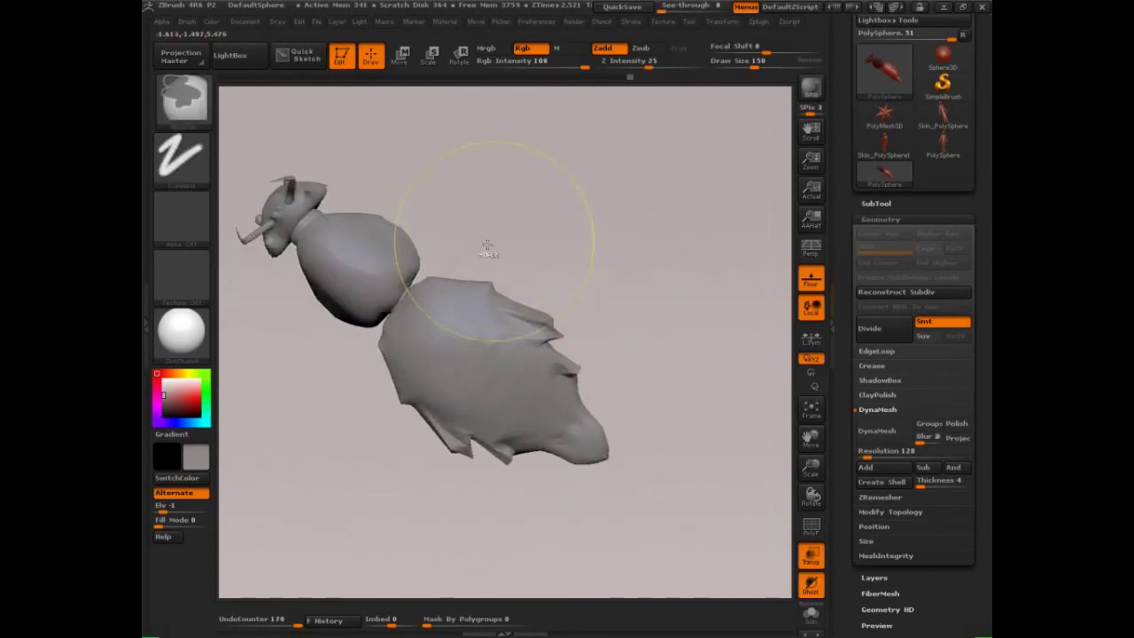
{"action": "left_click", "coordinate": [352, 309], "text": "ctrl+shift"}
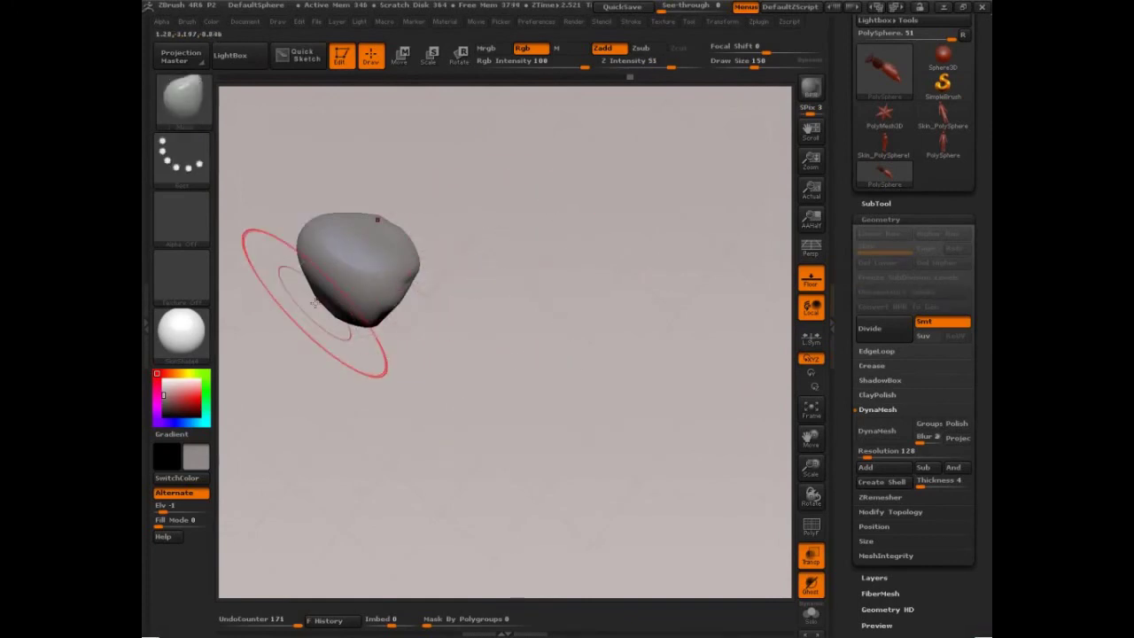
{"action": "left_click_drag", "start_coordinate": [329, 353], "coordinate": [359, 293]}
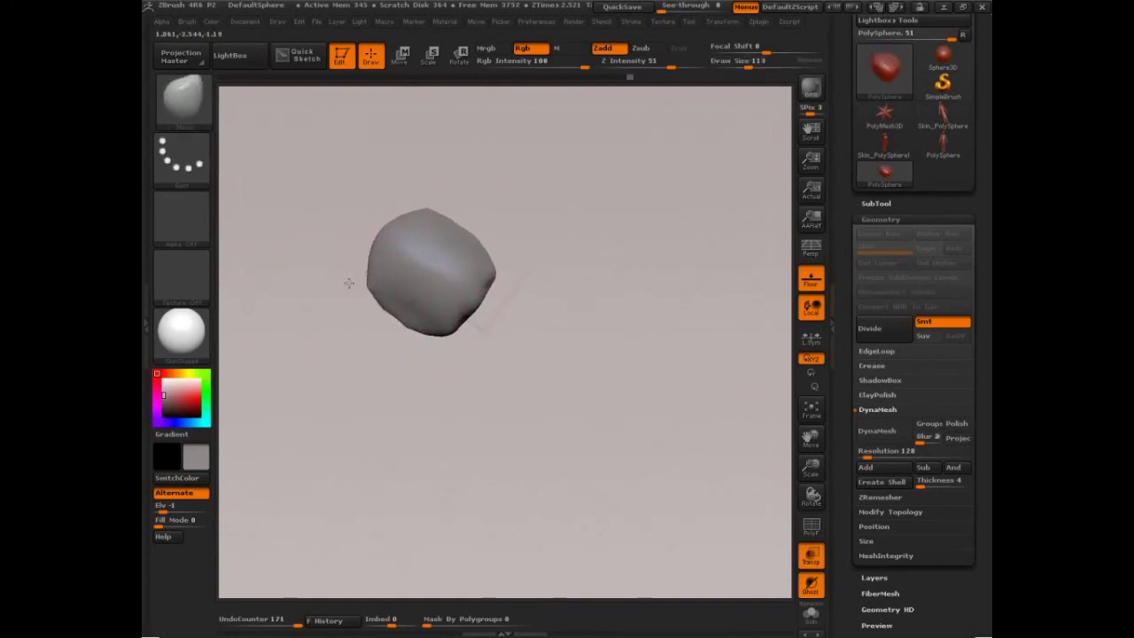
{"action": "left_click", "coordinate": [345, 359], "text": "ctrl+shift"}
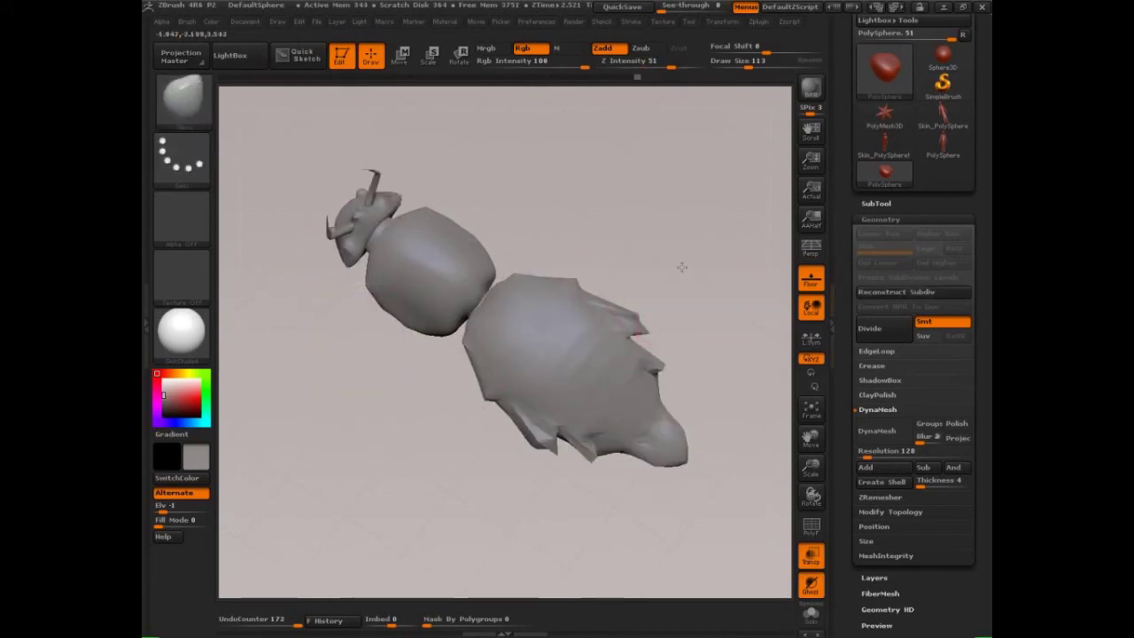
- Reshape the rear segment's underside and side spikes with the Move brush at draw size 165, curving the body down toward the tail
{"action": "mouse_move", "coordinate": [682, 267]}
{"action": "left_mouse_down"}
{"action": "mouse_move", "coordinate": [697, 235]}
{"action": "mouse_move", "coordinate": [722, 240]}
{"action": "mouse_move", "coordinate": [683, 269]}
{"action": "mouse_move", "coordinate": [688, 359]}
{"action": "mouse_move", "coordinate": [668, 392]}
{"action": "mouse_move", "coordinate": [582, 301]}
{"action": "left_mouse_up"}
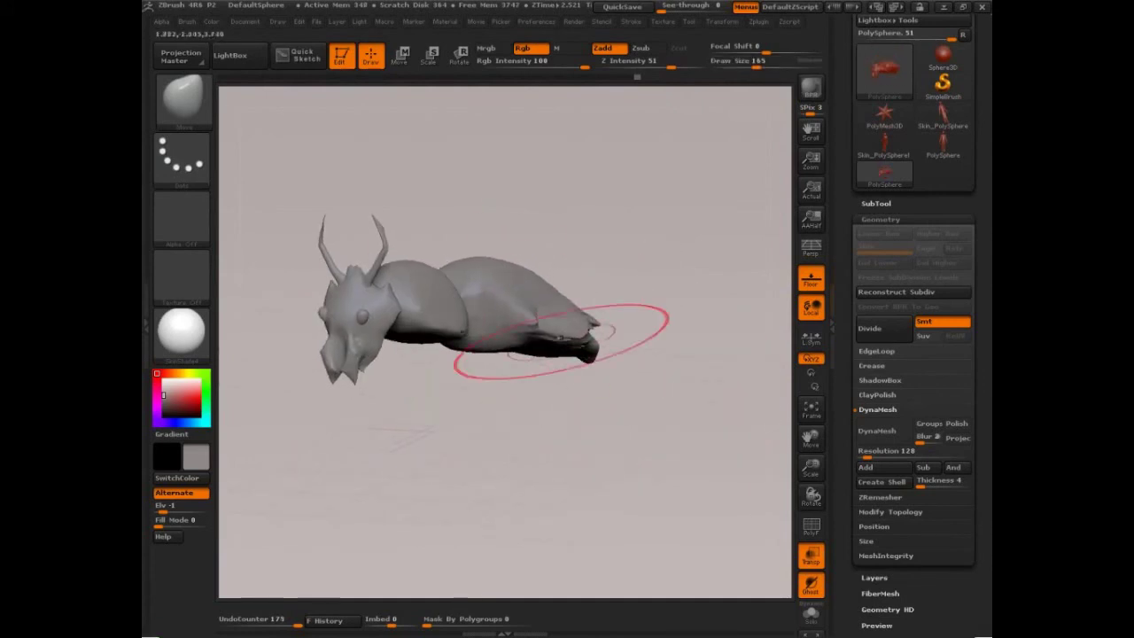
{"action": "left_click_drag", "start_coordinate": [634, 341], "coordinate": [620, 354]}
{"action": "key", "text": "ctrl+shift+d"}
{"action": "left_click_drag", "start_coordinate": [373, 312], "coordinate": [663, 390]}
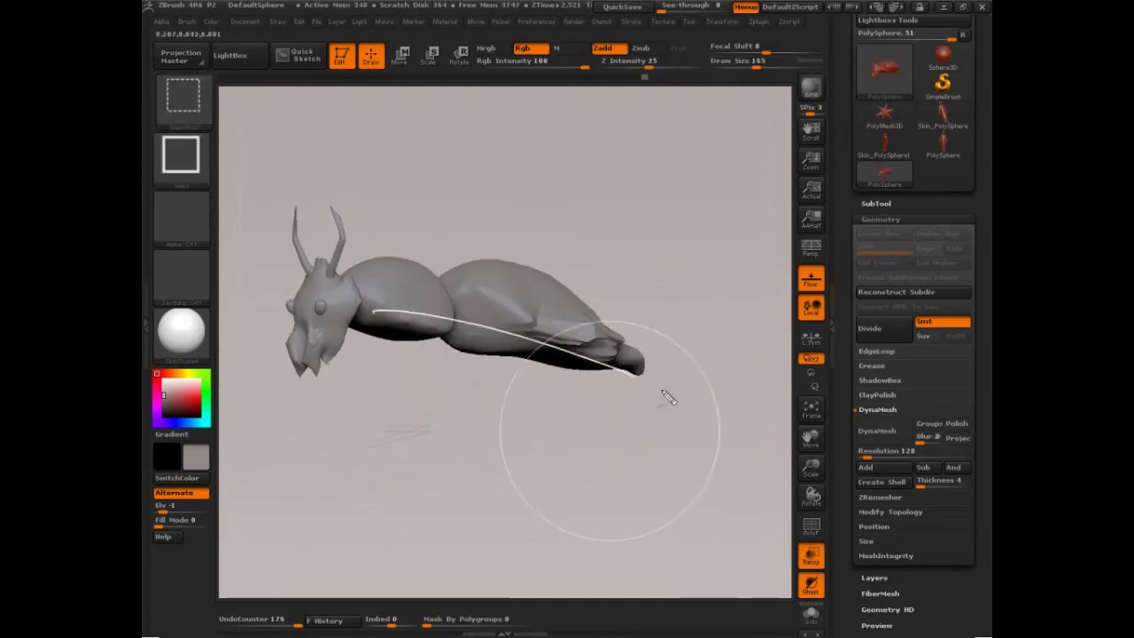
{"action": "key", "text": "Escape"}
{"action": "mouse_move", "coordinate": [704, 360]}
{"action": "left_mouse_down"}
{"action": "mouse_move", "coordinate": [617, 355]}
{"action": "mouse_move", "coordinate": [648, 378]}
{"action": "left_mouse_up"}
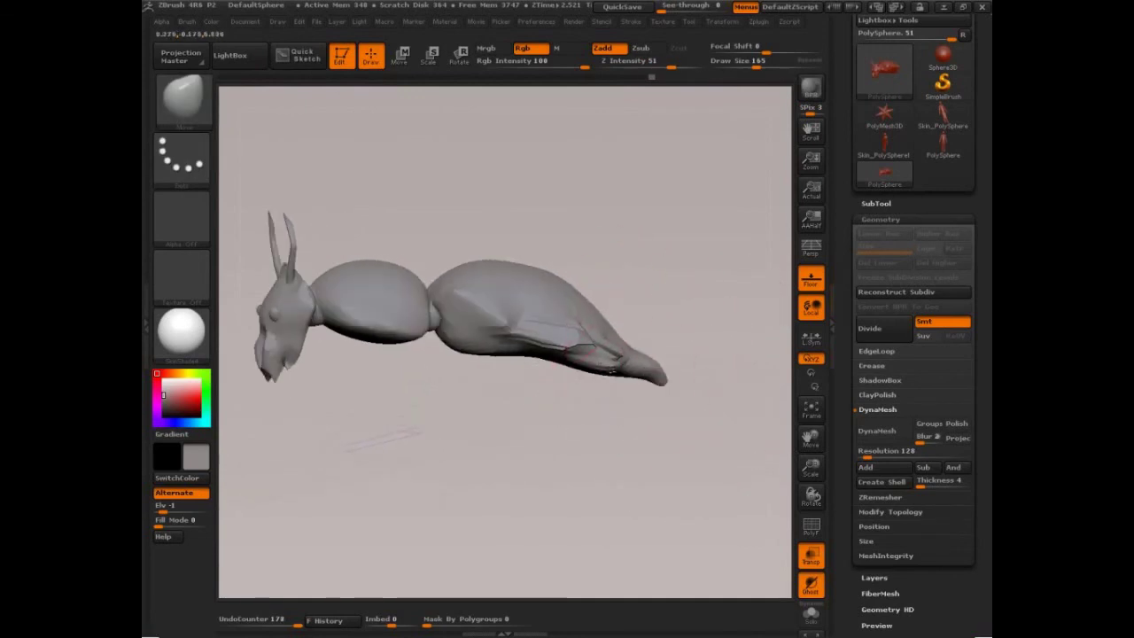
{"action": "left_click_drag", "start_coordinate": [571, 337], "coordinate": [567, 347]}
- Reduce the draw size to 56 and pull the rear segment's upper front edge forward over the joint with the middle segment
{"action": "key", "text": "s"}
{"action": "left_click_drag", "start_coordinate": [484, 309], "coordinate": [466, 307]}
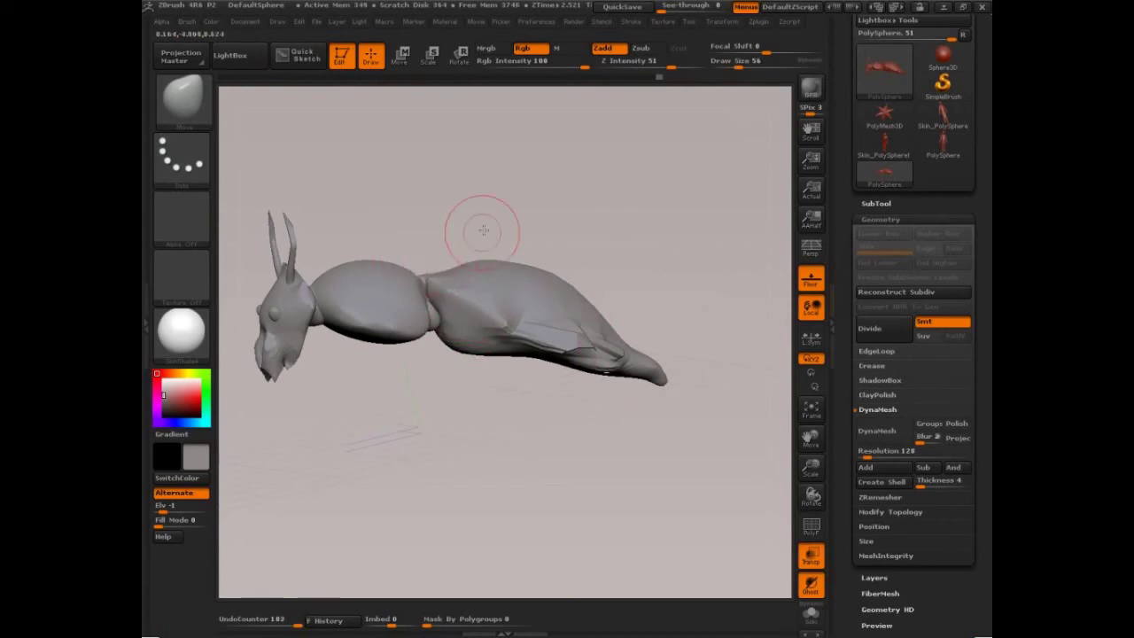
{"action": "left_click_drag", "start_coordinate": [483, 230], "coordinate": [419, 251]}
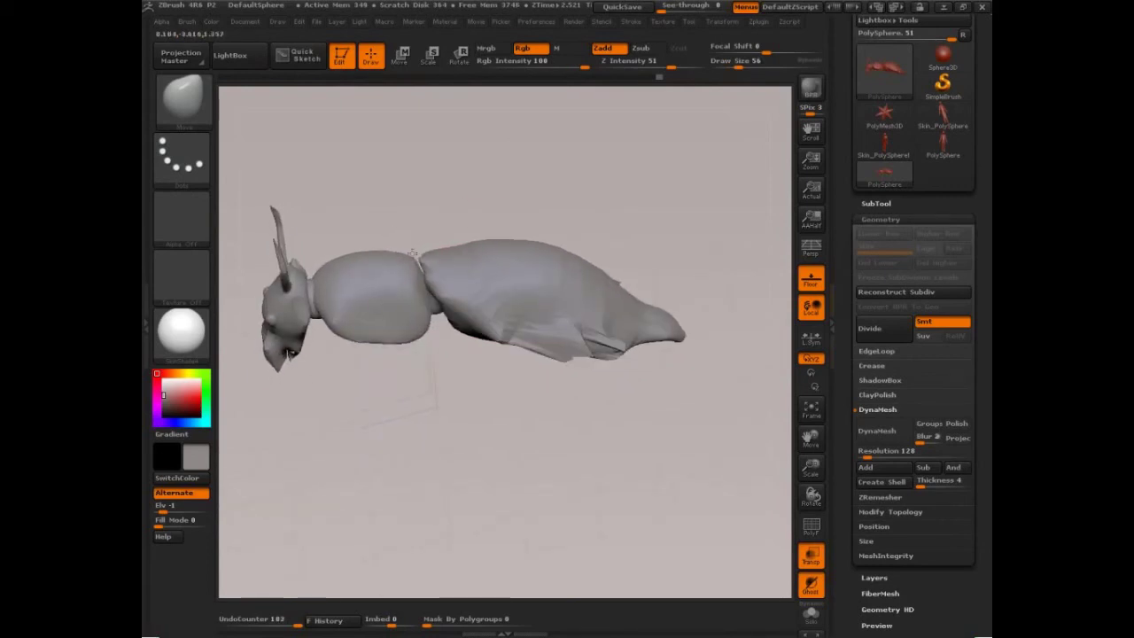
{"action": "mouse_move", "coordinate": [551, 221]}
{"action": "left_mouse_down"}
{"action": "mouse_move", "coordinate": [549, 201]}
{"action": "mouse_move", "coordinate": [553, 211]}
{"action": "left_mouse_up"}
{"action": "key", "text": "s"}
{"action": "left_click_drag", "start_coordinate": [551, 245], "coordinate": [527, 245]}
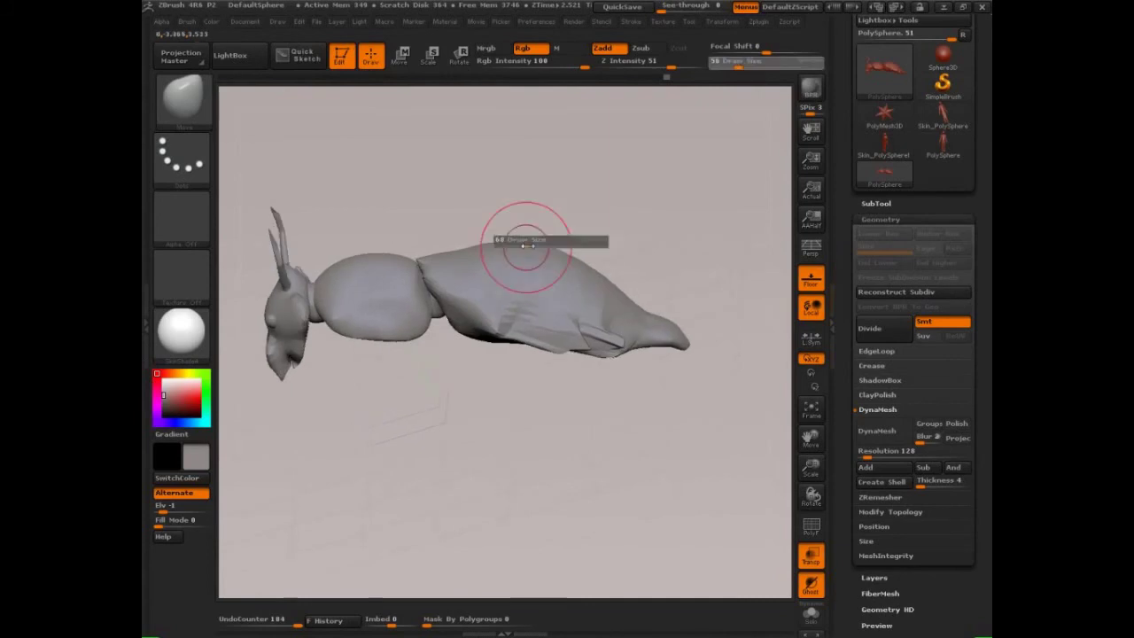
- Pull a pair of backward-pointing spikes from the middle segment's rear sides at draw size 45
{"action": "key", "text": "s"}
{"action": "left_click_drag", "start_coordinate": [452, 329], "coordinate": [425, 328]}
{"action": "left_click_drag", "start_coordinate": [425, 329], "coordinate": [435, 333]}
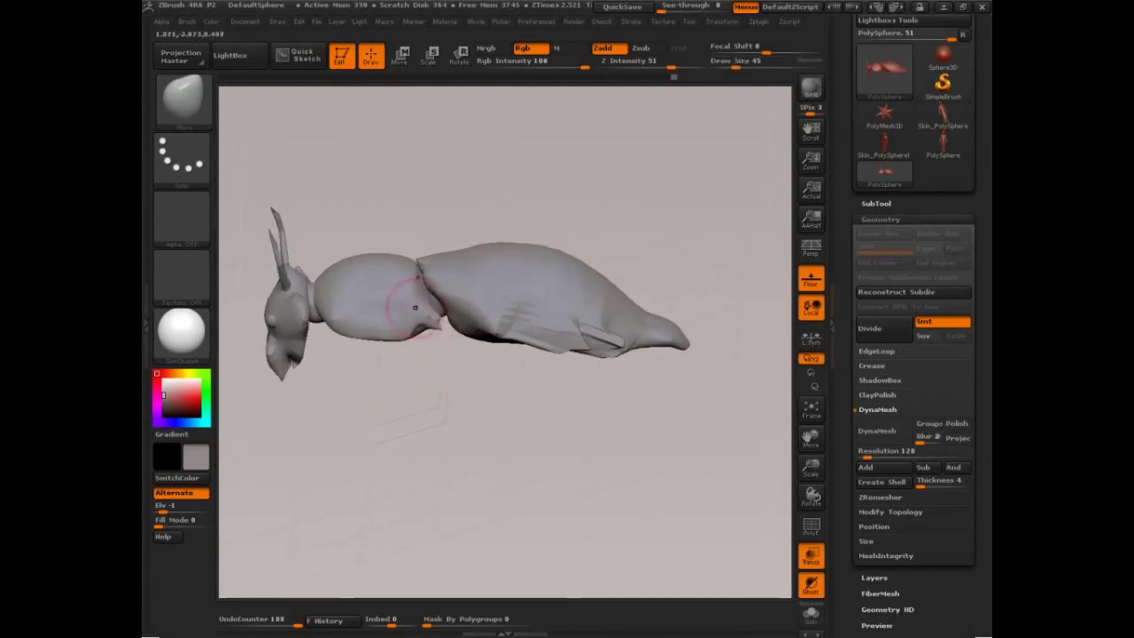
- Push paired leg sockets into the undersides of the middle and rear segments at draw size 62
{"action": "left_click_drag", "start_coordinate": [468, 408], "coordinate": [397, 271]}
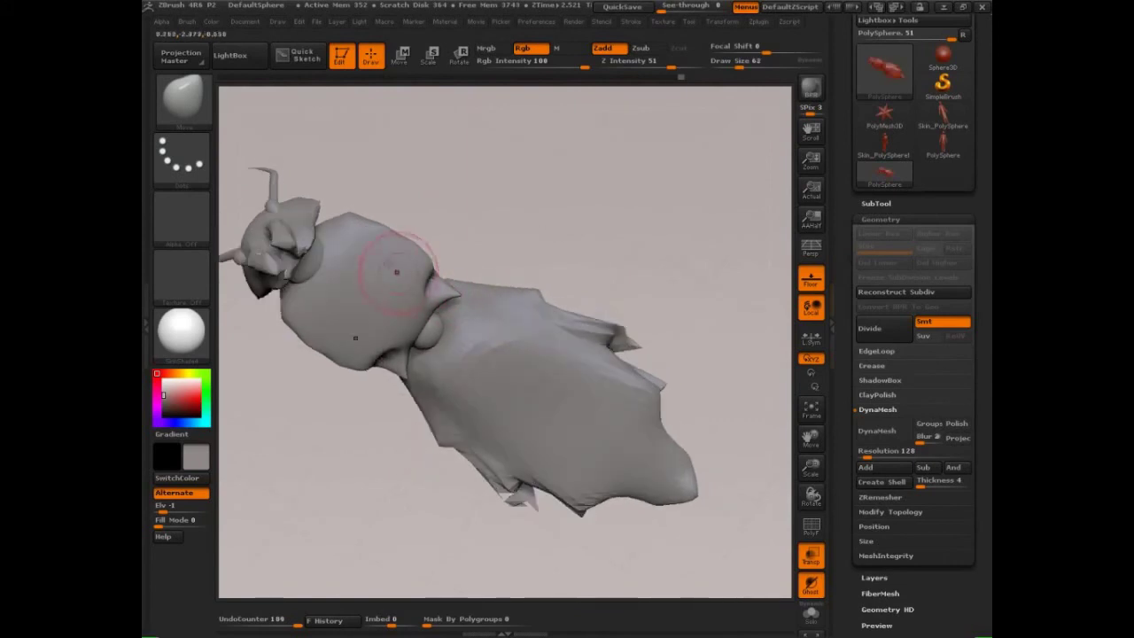
{"action": "left_click_drag", "start_coordinate": [351, 235], "coordinate": [329, 237]}
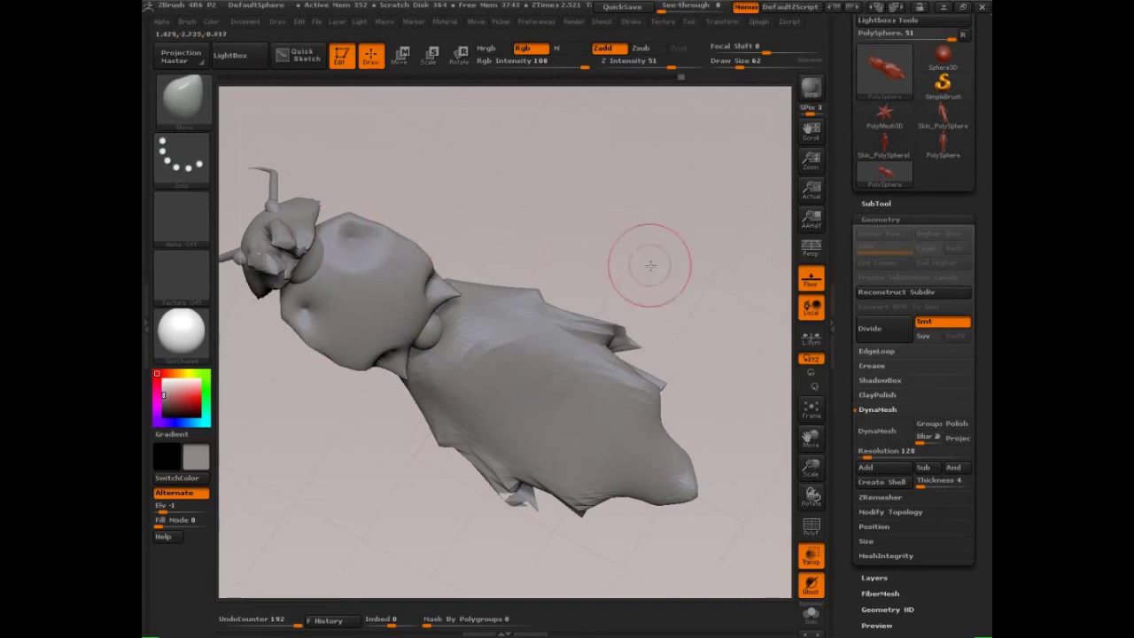
{"action": "left_click_drag", "start_coordinate": [650, 263], "coordinate": [645, 226], "text": "alt"}
{"action": "left_click_drag", "start_coordinate": [486, 280], "coordinate": [427, 268]}
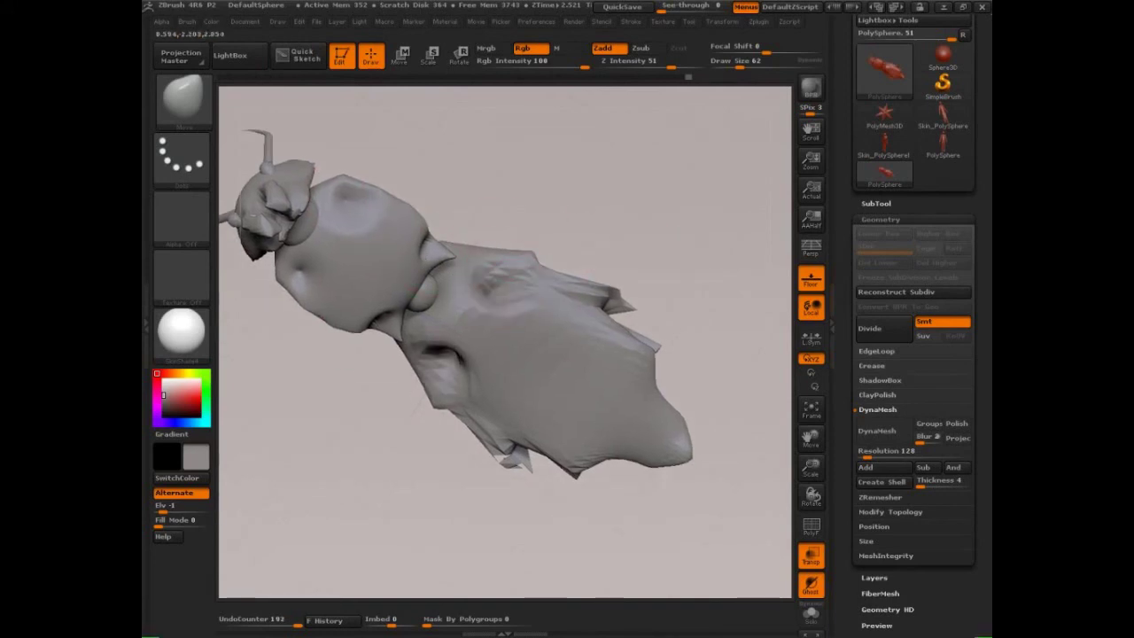
- Deepen the sockets on the body's sides and shape a curved ridge along the middle segment toward its rear spikes
{"action": "mouse_move", "coordinate": [598, 210]}
{"action": "left_mouse_down"}
{"action": "mouse_move", "coordinate": [587, 254]}
{"action": "mouse_move", "coordinate": [576, 236]}
{"action": "left_mouse_up"}
{"action": "left_click_drag", "start_coordinate": [543, 180], "coordinate": [505, 247]}
{"action": "left_click_drag", "start_coordinate": [368, 270], "coordinate": [372, 249]}
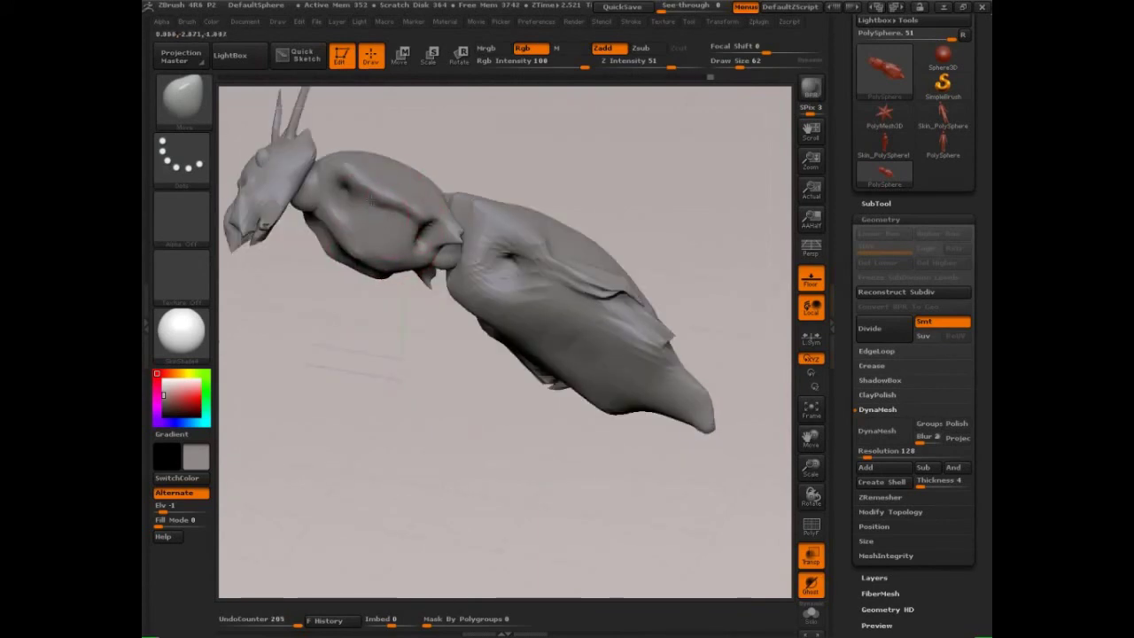
{"action": "left_click_drag", "start_coordinate": [642, 215], "coordinate": [640, 172], "text": "alt"}
- Enlarge the draw size to 150 and reshape the rear segment's belly toward the tail tip
{"action": "key", "text": "s"}
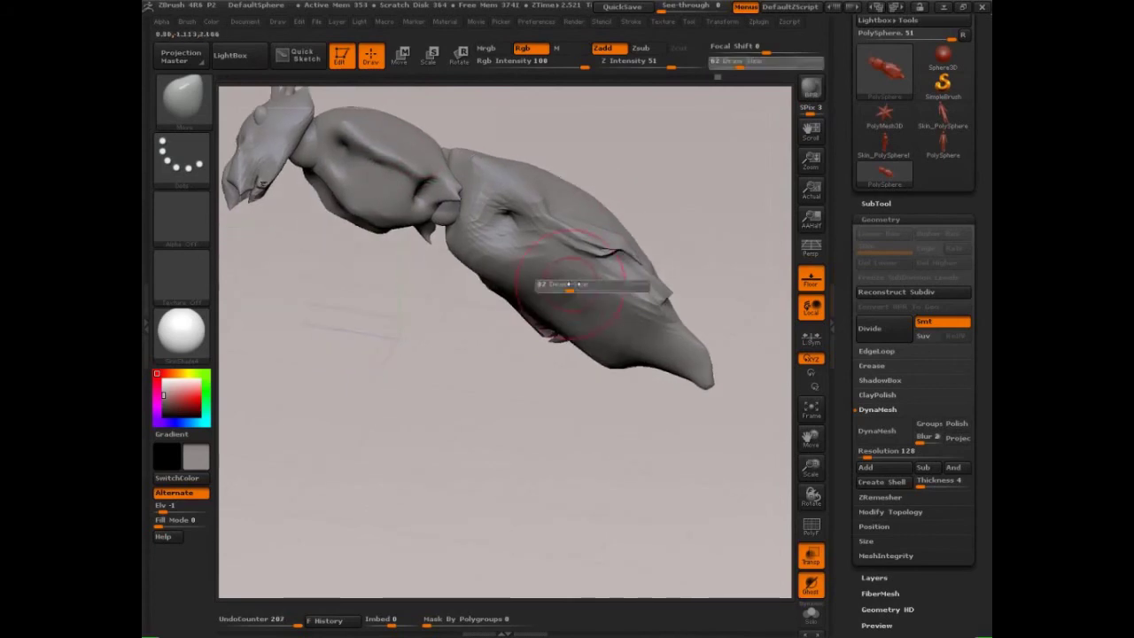
{"action": "left_click_drag", "start_coordinate": [567, 287], "coordinate": [586, 306]}
{"action": "mouse_move", "coordinate": [588, 325]}
{"action": "left_mouse_down"}
{"action": "mouse_move", "coordinate": [586, 347]}
{"action": "mouse_move", "coordinate": [653, 368]}
{"action": "mouse_move", "coordinate": [697, 363]}
{"action": "mouse_move", "coordinate": [606, 335]}
{"action": "left_mouse_up"}
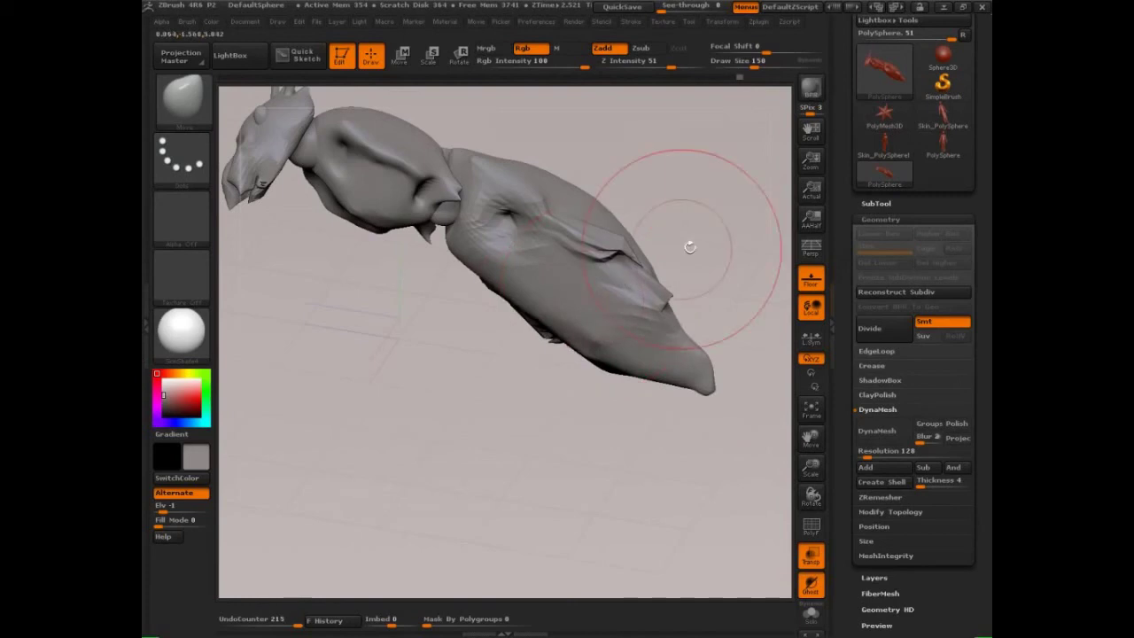
{"action": "mouse_move", "coordinate": [688, 245]}
{"action": "left_mouse_down"}
{"action": "mouse_move", "coordinate": [713, 263]}
{"action": "mouse_move", "coordinate": [683, 253]}
{"action": "mouse_move", "coordinate": [603, 266]}
{"action": "left_mouse_up"}
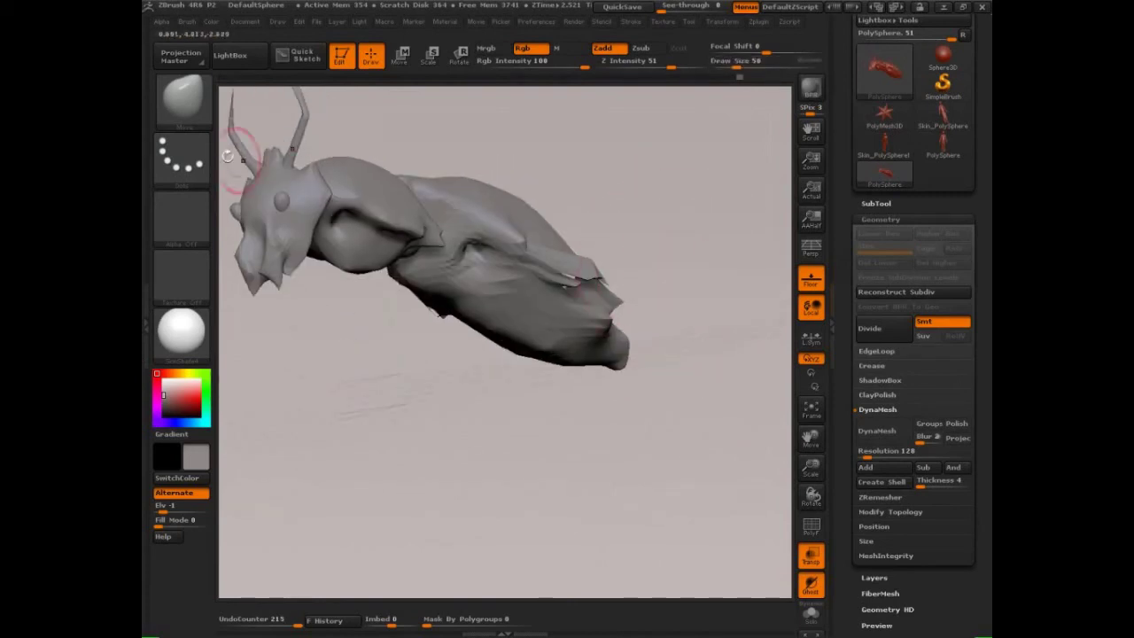
- Draw a mirrored pair of leg tubes from the rear segment's front sockets, using the CurveTube brush at draw size 20
{"action": "left_click", "coordinate": [186, 111]}
{"action": "left_click", "coordinate": [446, 200]}
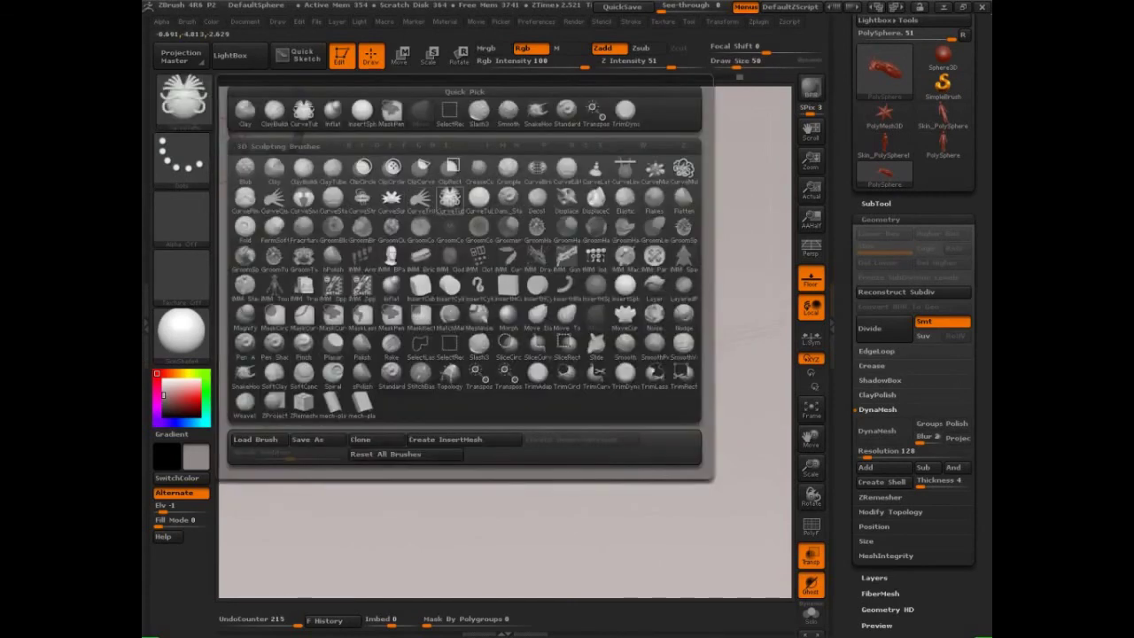
{"action": "mouse_move", "coordinate": [691, 281]}
{"action": "left_mouse_down"}
{"action": "mouse_move", "coordinate": [699, 274]}
{"action": "mouse_move", "coordinate": [648, 272]}
{"action": "left_mouse_up"}
{"action": "key", "text": "s"}
{"action": "mouse_move", "coordinate": [648, 272]}
{"action": "left_mouse_down"}
{"action": "mouse_move", "coordinate": [653, 257]}
{"action": "mouse_move", "coordinate": [679, 284]}
{"action": "mouse_move", "coordinate": [692, 352]}
{"action": "mouse_move", "coordinate": [673, 357]}
{"action": "mouse_move", "coordinate": [683, 375]}
{"action": "mouse_move", "coordinate": [703, 274]}
{"action": "mouse_move", "coordinate": [683, 236]}
{"action": "mouse_move", "coordinate": [557, 206]}
{"action": "left_mouse_up"}
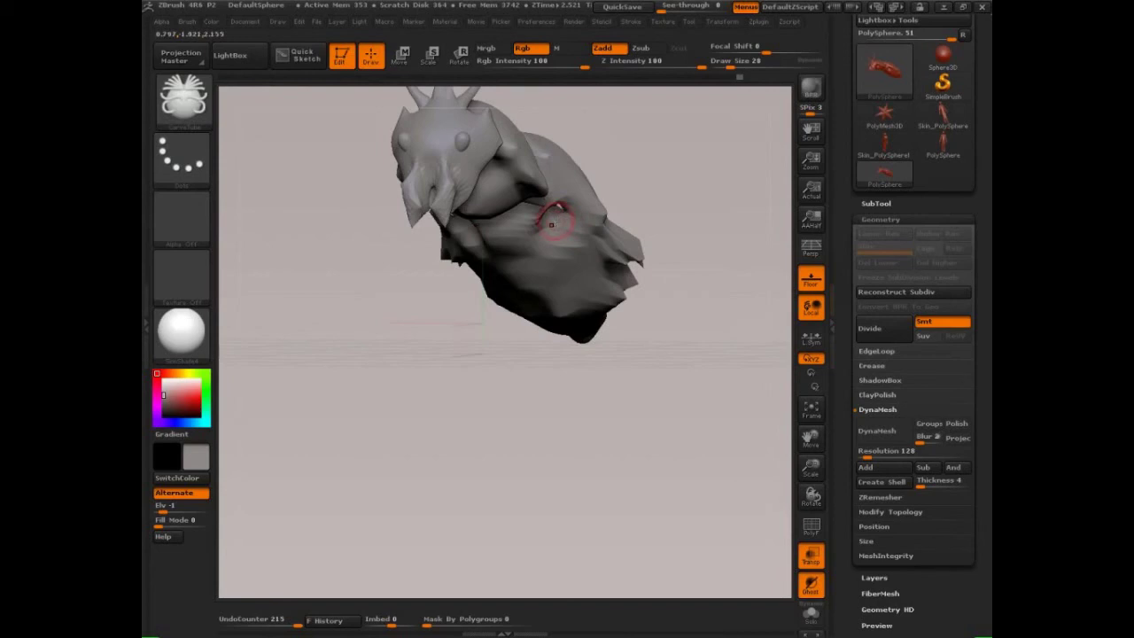
{"action": "left_click_drag", "start_coordinate": [686, 221], "coordinate": [694, 225]}
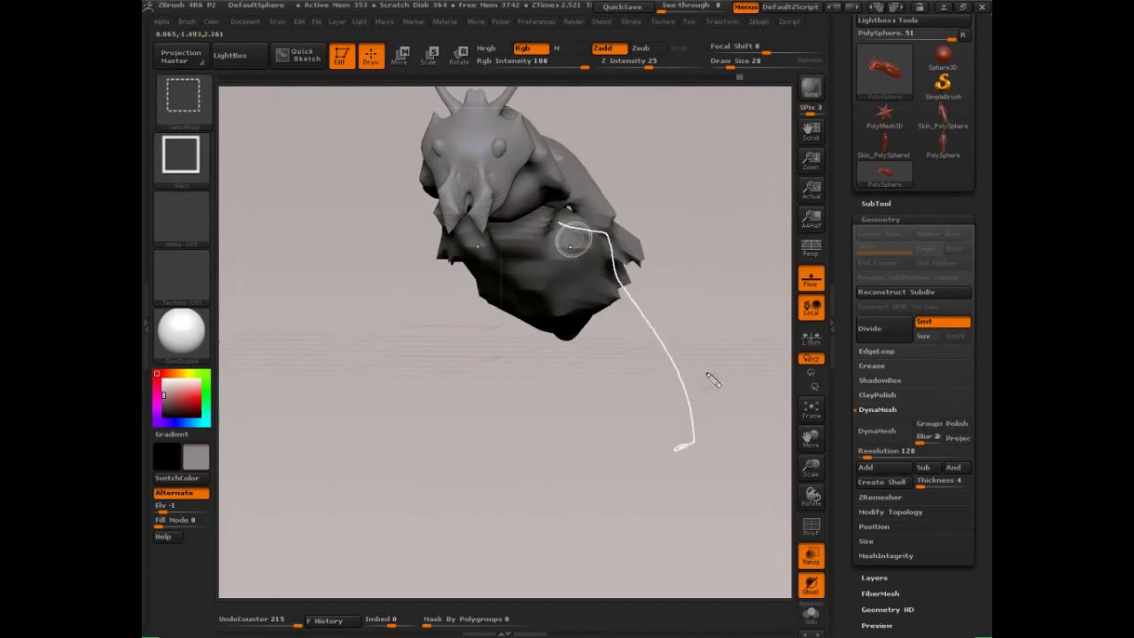
{"action": "left_click_drag", "start_coordinate": [734, 333], "coordinate": [729, 343]}
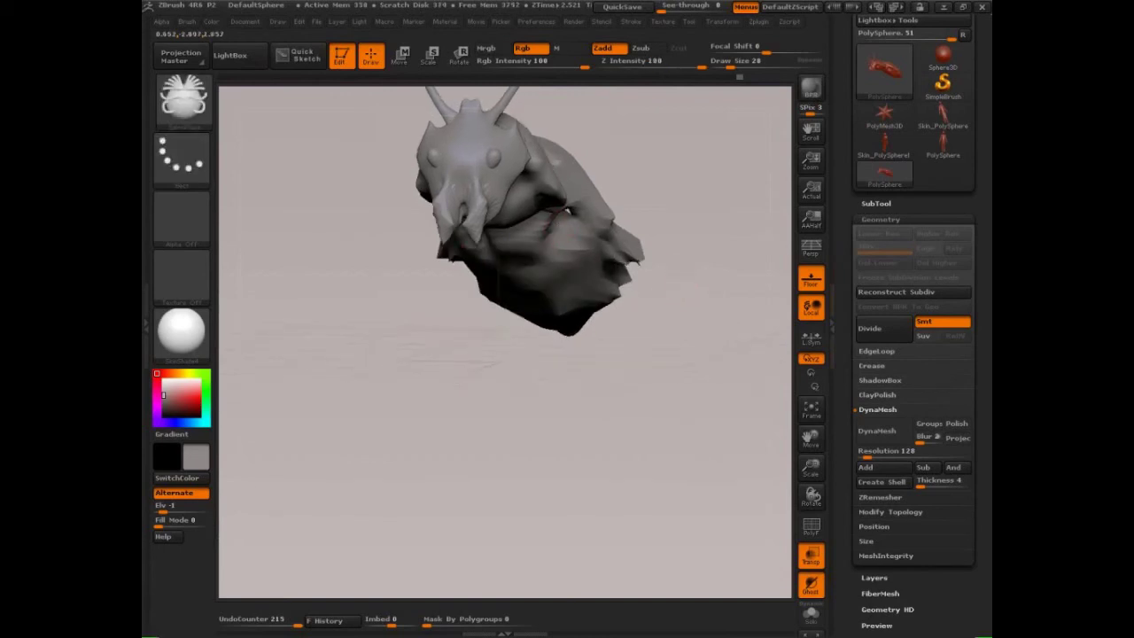
{"action": "left_click_drag", "start_coordinate": [692, 478], "coordinate": [680, 482]}
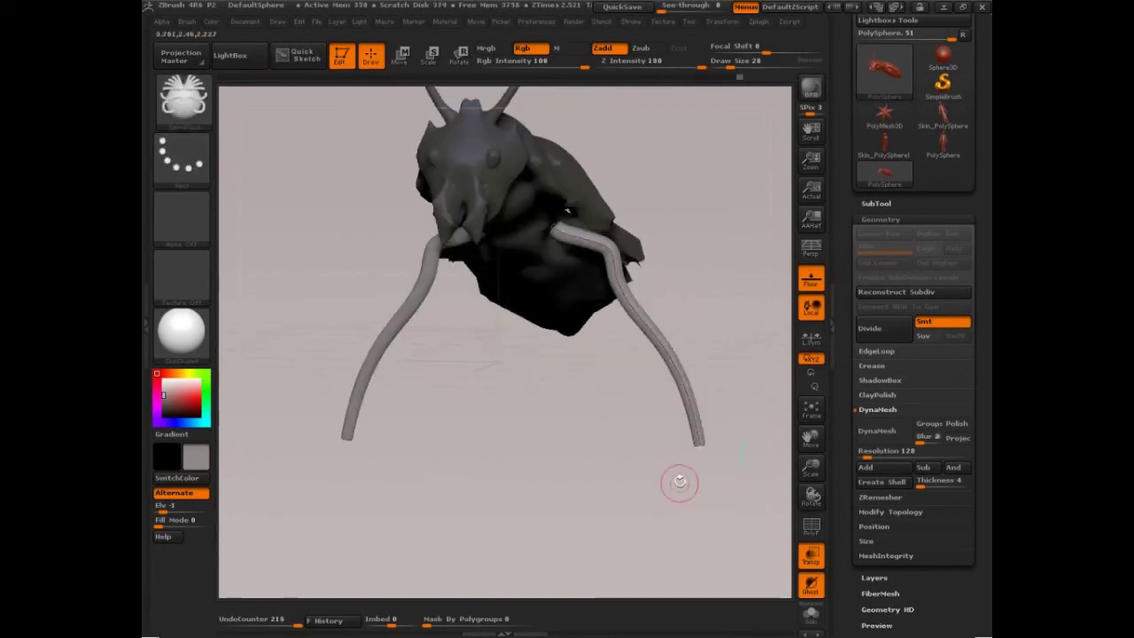
- Switch to the Move brush and bend the leg tubes near the body, using draw sizes 140 and 181
{"action": "left_click_drag", "start_coordinate": [757, 392], "coordinate": [738, 390]}
{"action": "mouse_move", "coordinate": [709, 390]}
{"action": "left_mouse_down", "text": "shift"}
{"action": "mouse_move", "coordinate": [659, 428]}
{"action": "mouse_move", "coordinate": [676, 429]}
{"action": "mouse_move", "coordinate": [628, 380]}
{"action": "mouse_move", "coordinate": [664, 398]}
{"action": "mouse_move", "coordinate": [602, 394]}
{"action": "mouse_move", "coordinate": [612, 386]}
{"action": "left_mouse_up", "text": "shift"}
{"action": "left_click", "coordinate": [630, 21]}
{"action": "left_click_drag", "start_coordinate": [739, 195], "coordinate": [734, 313], "text": "shift"}
{"action": "key", "text": "s"}
{"action": "left_click_drag", "start_coordinate": [467, 254], "coordinate": [482, 255]}
{"action": "key", "text": "b"}
{"action": "key", "text": "m"}
{"action": "key", "text": "v"}
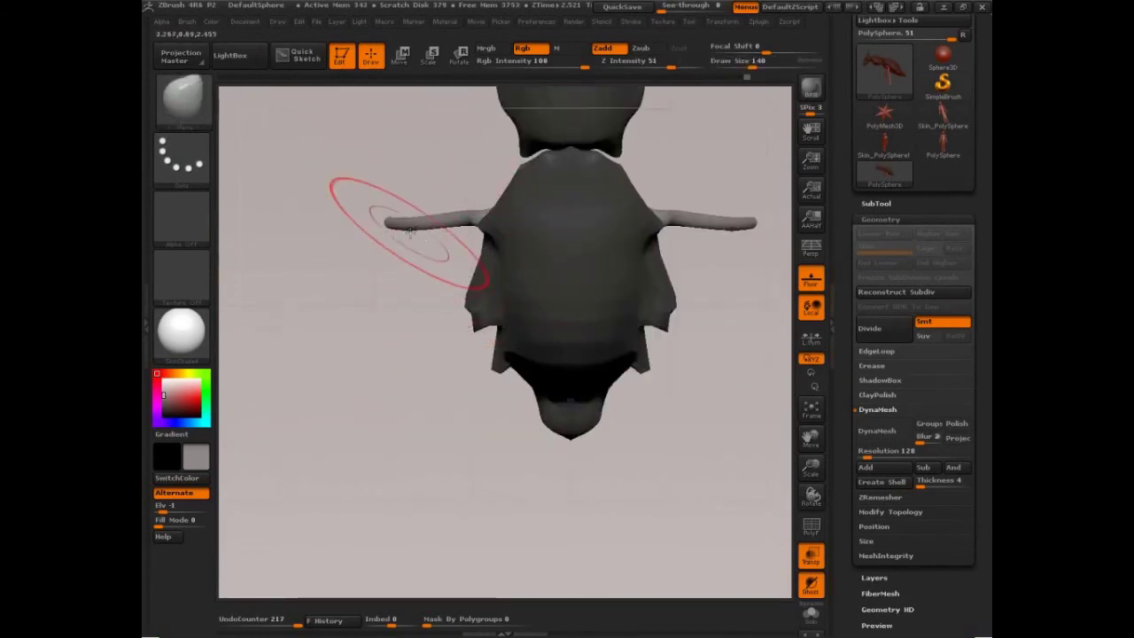
{"action": "key", "text": "s"}
{"action": "left_click_drag", "start_coordinate": [410, 236], "coordinate": [436, 281]}
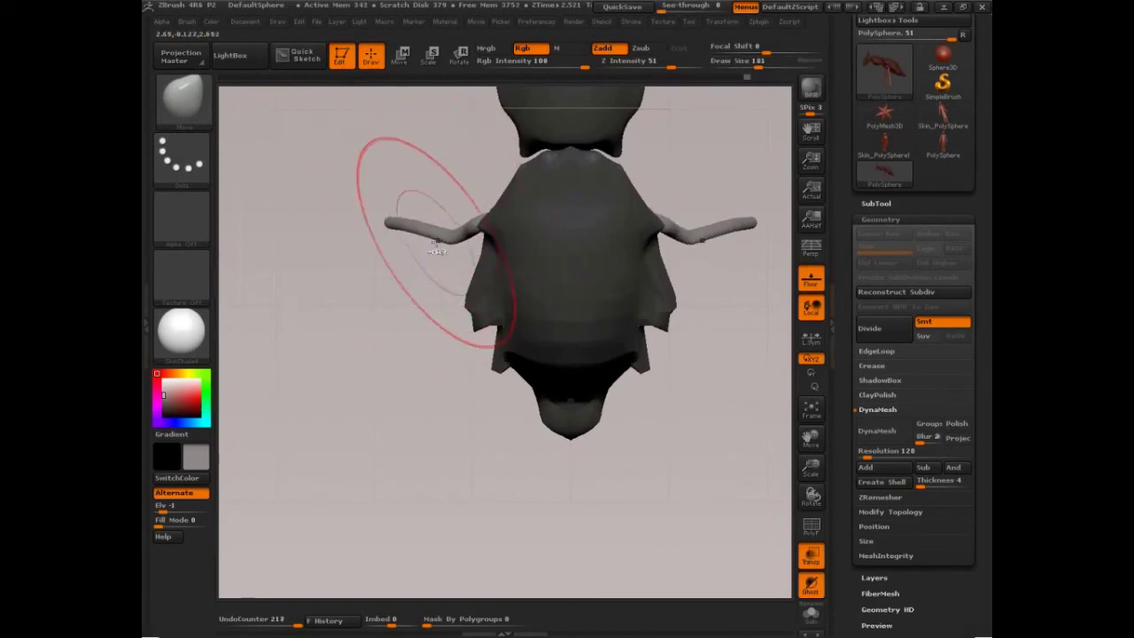
- Enlarge the draw size to 370 and sweep the outer ends of the leg tubes backward
{"action": "mouse_move", "coordinate": [435, 241]}
{"action": "left_mouse_down"}
{"action": "mouse_move", "coordinate": [438, 224]}
{"action": "mouse_move", "coordinate": [457, 235]}
{"action": "mouse_move", "coordinate": [381, 260]}
{"action": "mouse_move", "coordinate": [384, 308]}
{"action": "left_mouse_up"}
{"action": "key", "text": "s"}
{"action": "left_click_drag", "start_coordinate": [428, 236], "coordinate": [405, 279]}
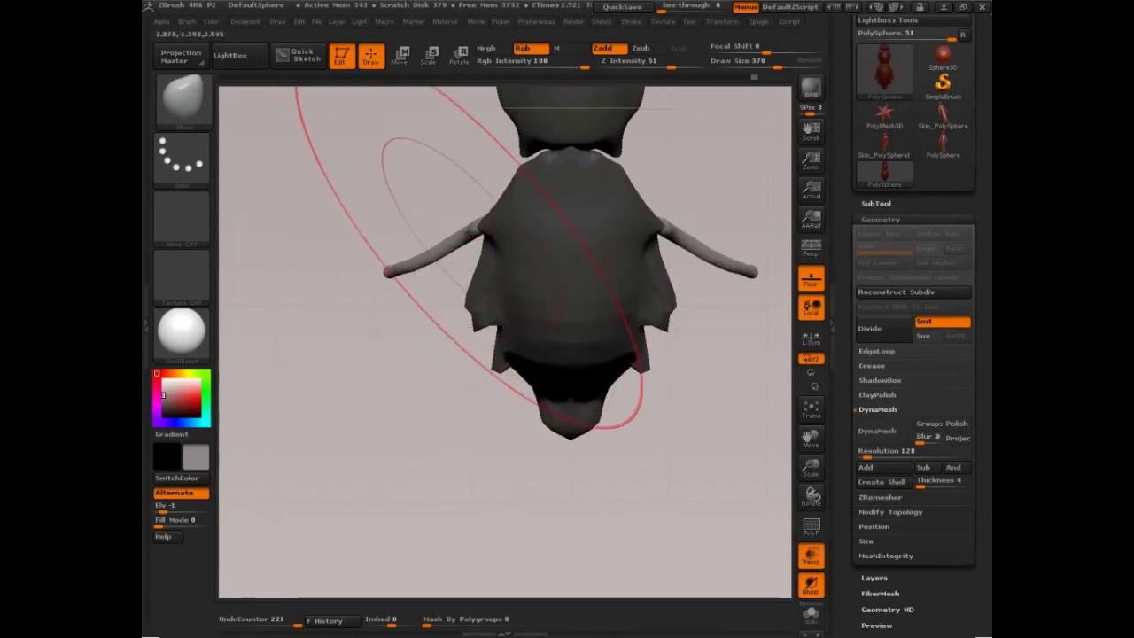
- Isolate the leg tubes and bend each one into an angled upper and lower section at draw size 155
{"action": "left_click", "coordinate": [498, 231], "text": "ctrl+shift"}
{"action": "key", "text": "s"}
{"action": "mouse_move", "coordinate": [498, 231]}
{"action": "left_mouse_down"}
{"action": "mouse_move", "coordinate": [484, 232]}
{"action": "mouse_move", "coordinate": [505, 196]}
{"action": "mouse_move", "coordinate": [479, 205]}
{"action": "left_mouse_up"}
{"action": "left_click_drag", "start_coordinate": [411, 223], "coordinate": [428, 232]}
{"action": "key", "text": "s"}
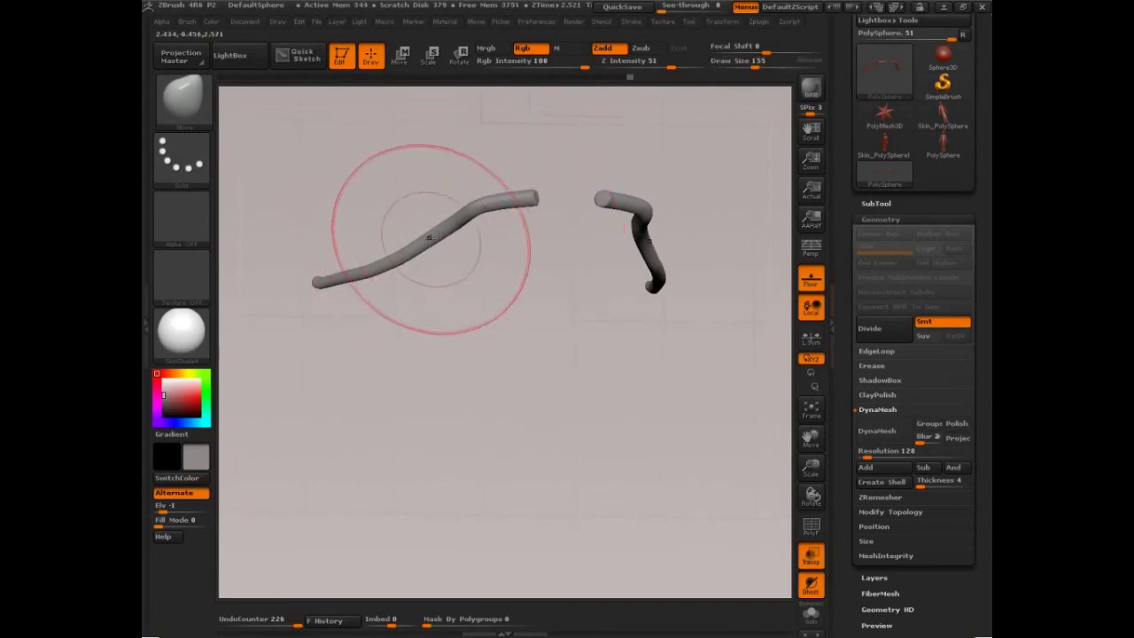
{"action": "left_click_drag", "start_coordinate": [491, 265], "coordinate": [419, 251]}
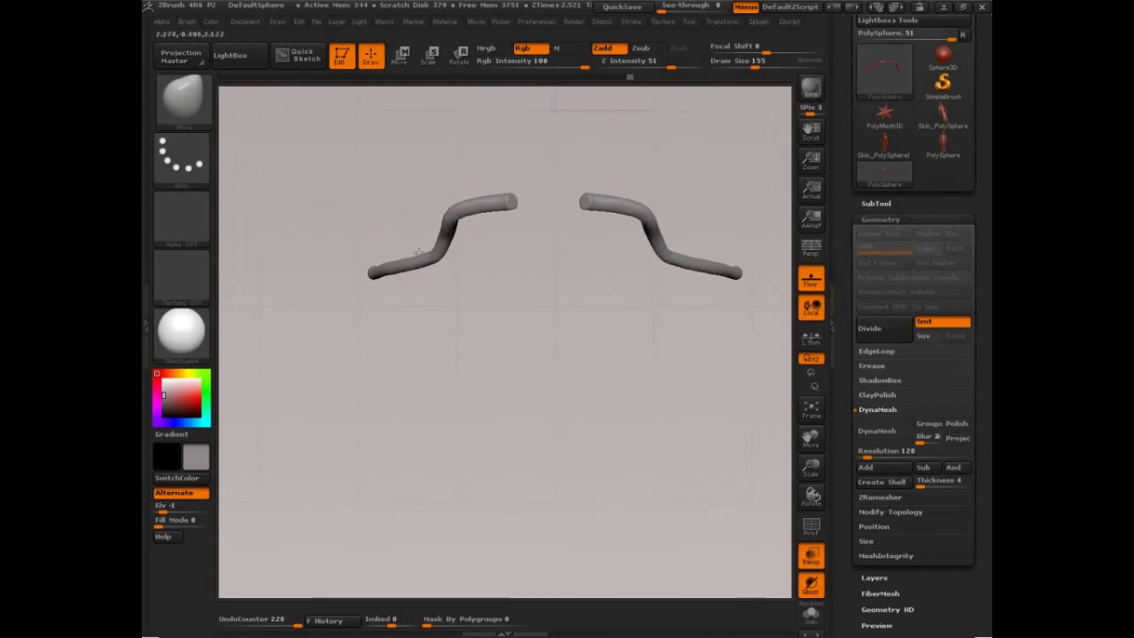
{"action": "mouse_move", "coordinate": [491, 271]}
{"action": "left_mouse_down"}
{"action": "mouse_move", "coordinate": [526, 264]}
{"action": "mouse_move", "coordinate": [523, 177]}
{"action": "mouse_move", "coordinate": [562, 240]}
{"action": "left_mouse_up"}
- Adjust the legs' bend in side view with the Move brush at draw size 226
{"action": "key", "text": "s"}
{"action": "left_click", "coordinate": [488, 258]}
{"action": "left_click_drag", "start_coordinate": [473, 264], "coordinate": [478, 268]}
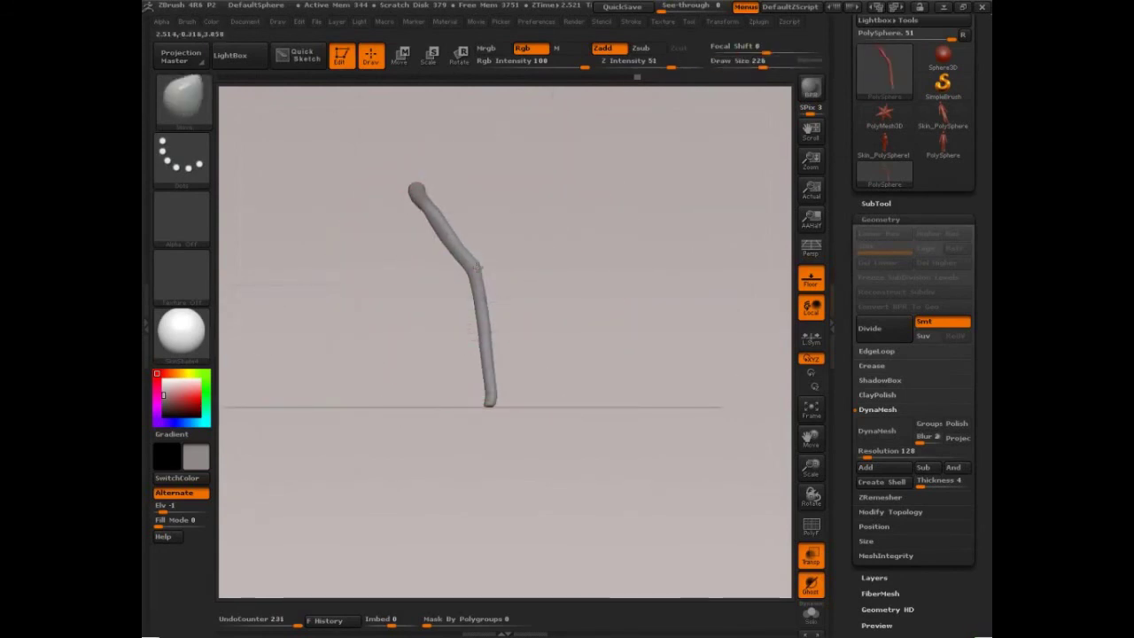
{"action": "mouse_move", "coordinate": [562, 257]}
{"action": "left_mouse_down"}
{"action": "mouse_move", "coordinate": [501, 291]}
{"action": "mouse_move", "coordinate": [608, 152]}
{"action": "mouse_move", "coordinate": [602, 227]}
{"action": "mouse_move", "coordinate": [463, 299]}
{"action": "left_mouse_up"}
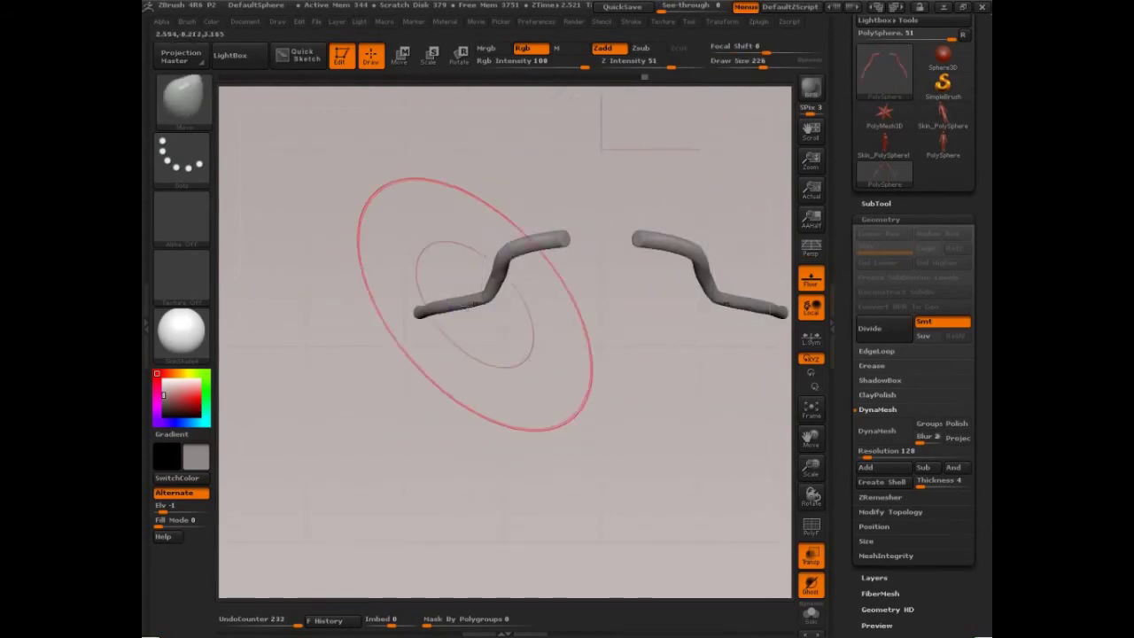
- Enlarge the draw size to 277 and pull the lower ends of both legs further backward
{"action": "key", "text": "bracketright"}
{"action": "key", "text": "bracketright"}
{"action": "left_click_drag", "start_coordinate": [407, 328], "coordinate": [428, 333]}
{"action": "left_click_drag", "start_coordinate": [392, 316], "coordinate": [390, 395]}
- Refine the legs' side profile into a longer slanted line, reducing the draw size to 89
{"action": "key", "text": "s"}
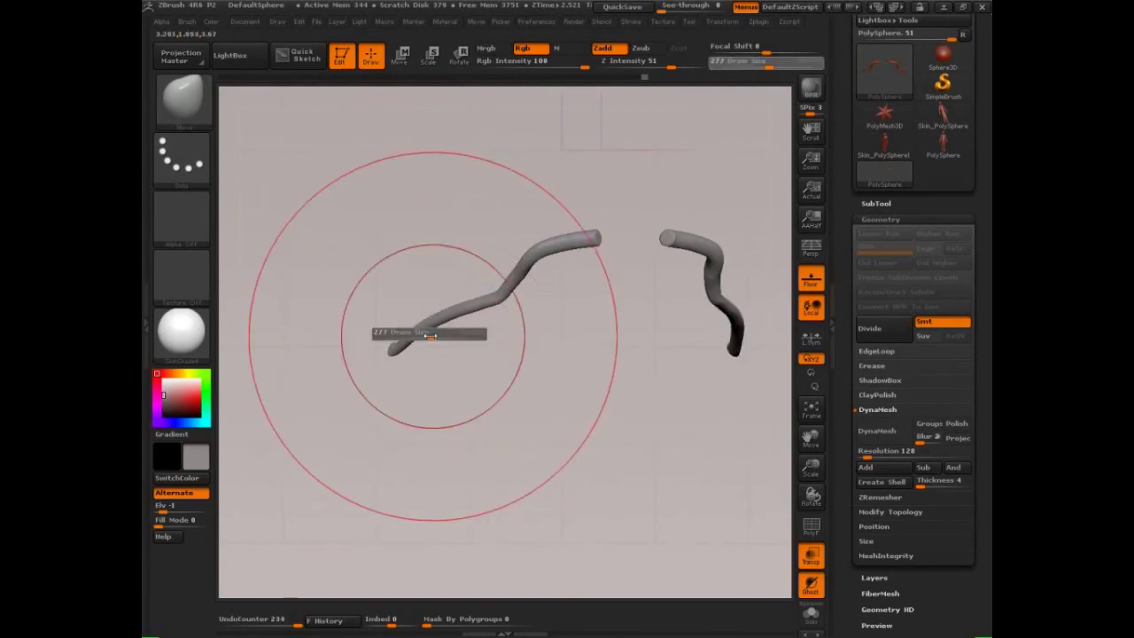
{"action": "mouse_move", "coordinate": [434, 336]}
{"action": "left_mouse_down"}
{"action": "mouse_move", "coordinate": [472, 328]}
{"action": "mouse_move", "coordinate": [517, 291]}
{"action": "mouse_move", "coordinate": [635, 321]}
{"action": "mouse_move", "coordinate": [586, 333]}
{"action": "left_mouse_up"}
{"action": "key", "text": "s"}
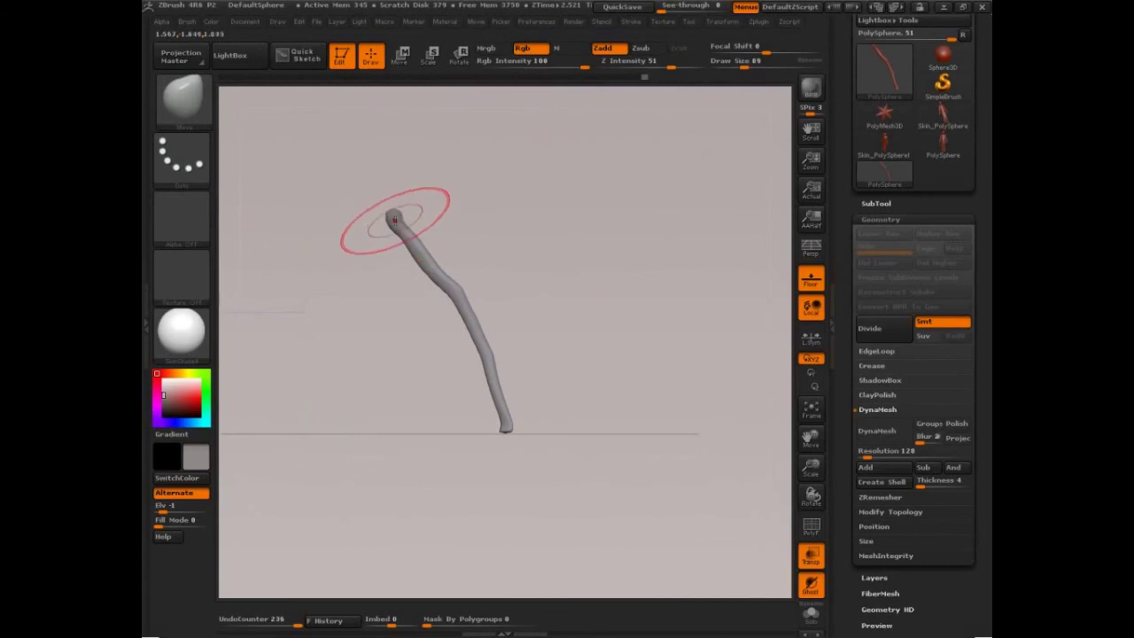
{"action": "key", "text": "s"}
{"action": "left_click_drag", "start_coordinate": [455, 278], "coordinate": [551, 281]}
- Swell knobby joints along both legs with the Inflate brush at draw size 45, and smooth the lower tips
{"action": "key", "text": "b"}
{"action": "key", "text": "i"}
{"action": "key", "text": "n"}
{"action": "key", "text": "s"}
{"action": "left_click_drag", "start_coordinate": [621, 243], "coordinate": [611, 274], "text": "alt"}
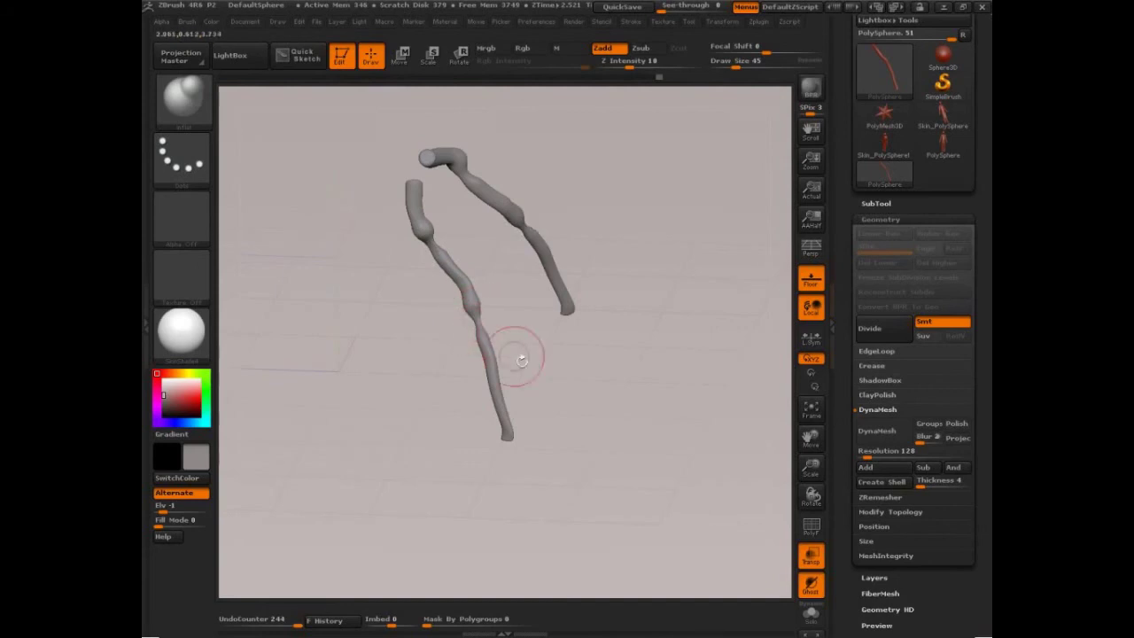
{"action": "left_click_drag", "start_coordinate": [523, 347], "coordinate": [472, 289], "text": "alt"}
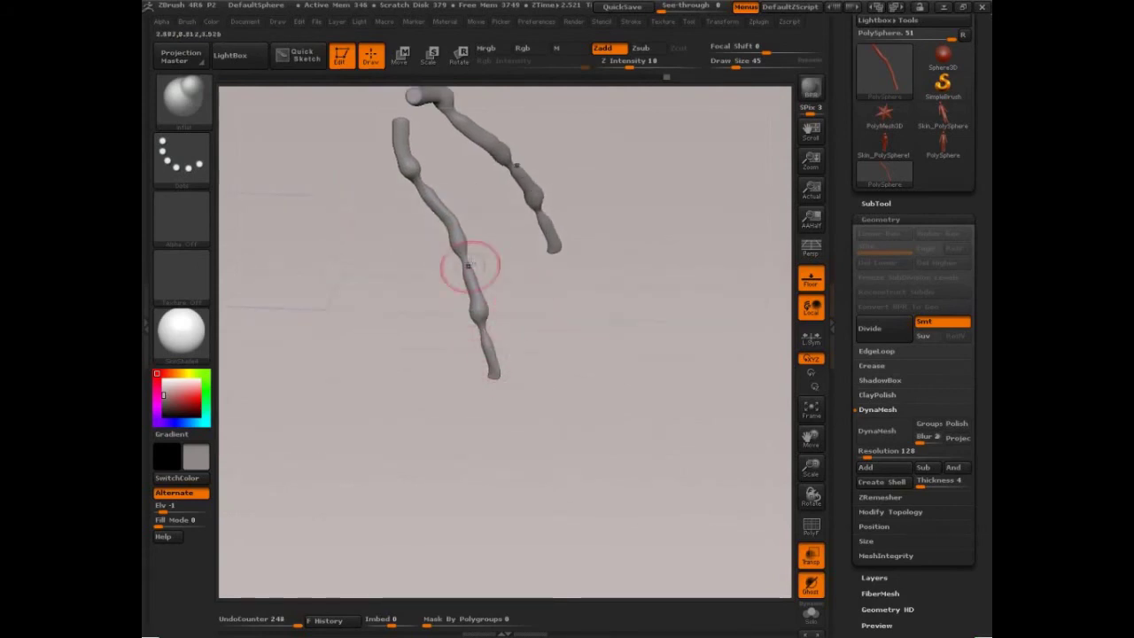
{"action": "key", "text": "shift"}
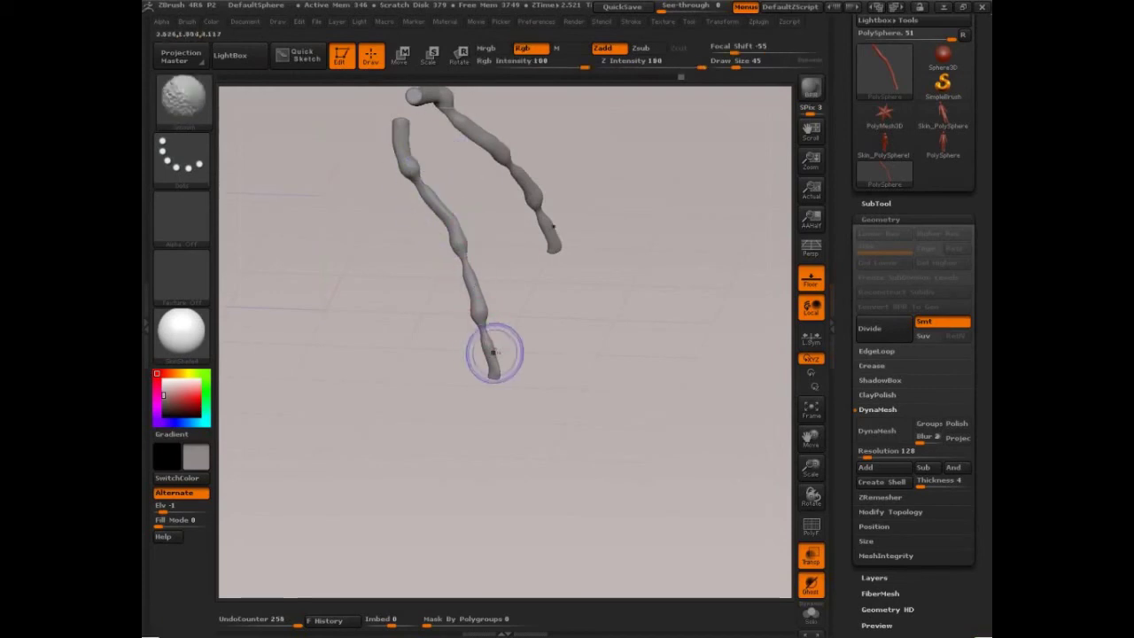
{"action": "left_click_drag", "start_coordinate": [493, 354], "coordinate": [494, 371], "text": "shift"}
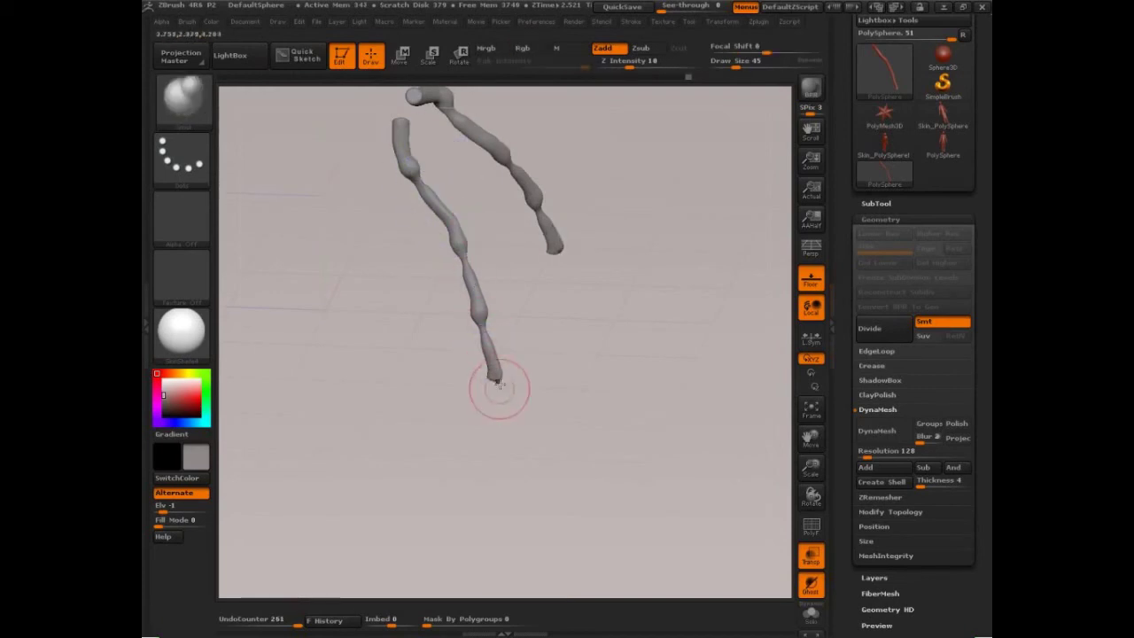
- Show all parts again and insert a mirrored sphere at the lower end of each leg with the InsertSphere brush
{"action": "mouse_move", "coordinate": [536, 417]}
{"action": "left_mouse_down"}
{"action": "mouse_move", "coordinate": [556, 364]}
{"action": "mouse_move", "coordinate": [625, 344]}
{"action": "left_mouse_up"}
{"action": "key", "text": "ctrl"}
{"action": "key", "text": "b"}
{"action": "key", "text": "s"}
{"action": "key", "text": "t"}
{"action": "mouse_move", "coordinate": [574, 386]}
{"action": "left_mouse_down"}
{"action": "mouse_move", "coordinate": [600, 395]}
{"action": "mouse_move", "coordinate": [586, 314]}
{"action": "left_mouse_up"}
{"action": "left_click_drag", "start_coordinate": [490, 328], "coordinate": [504, 329]}
{"action": "left_click_drag", "start_coordinate": [679, 316], "coordinate": [664, 354]}
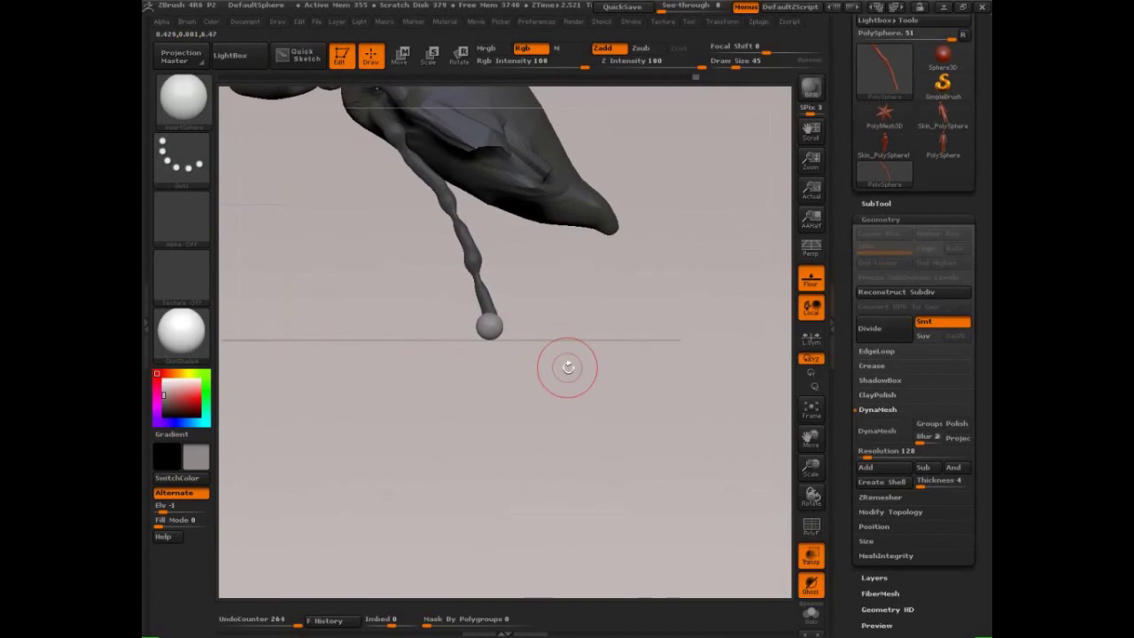
- Stretch the inserted spheres downward into elongated feet with the SnakeHook brush at draw size 101
{"action": "key", "text": "b"}
{"action": "key", "text": "m"}
{"action": "key", "text": "t"}
{"action": "key", "text": "s"}
{"action": "left_click_drag", "start_coordinate": [562, 372], "coordinate": [558, 372]}
{"action": "key", "text": "s"}
{"action": "mouse_move", "coordinate": [494, 338]}
{"action": "left_mouse_down"}
{"action": "mouse_move", "coordinate": [555, 372]}
{"action": "mouse_move", "coordinate": [547, 390]}
{"action": "mouse_move", "coordinate": [523, 389]}
{"action": "mouse_move", "coordinate": [520, 374]}
{"action": "left_mouse_up"}
- Refine the shape and angle of the feet, reducing the SnakeHook draw size to 59
{"action": "key", "text": "s"}
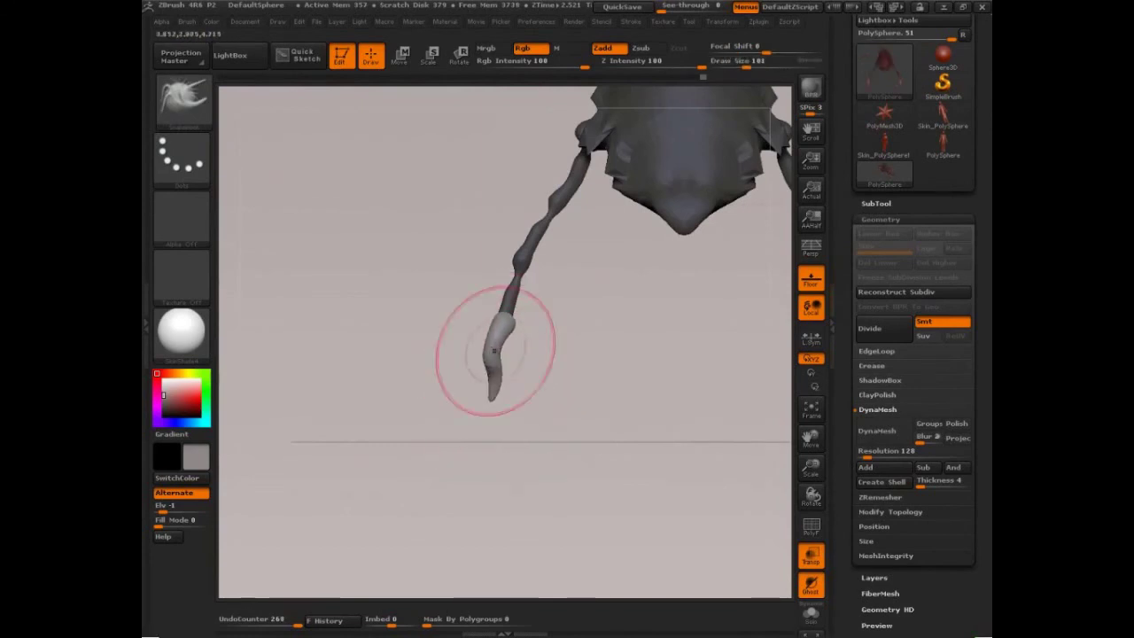
{"action": "mouse_move", "coordinate": [471, 354]}
{"action": "left_mouse_down"}
{"action": "mouse_move", "coordinate": [536, 356]}
{"action": "mouse_move", "coordinate": [503, 339]}
{"action": "left_mouse_up"}
{"action": "key", "text": "s"}
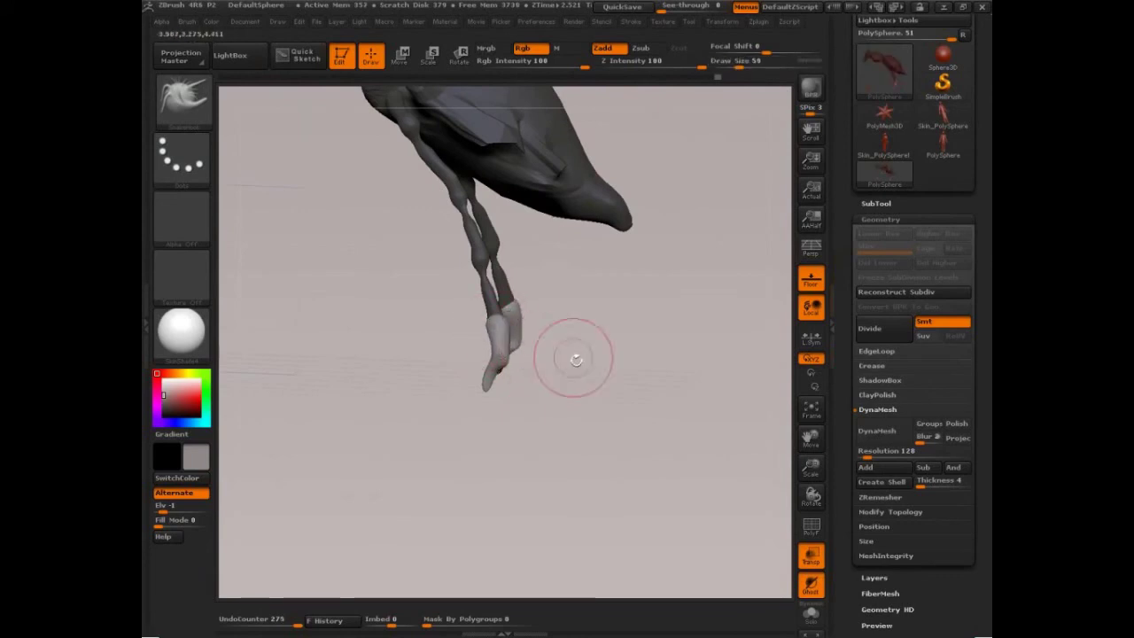
- Slim the feet and line them up with the lower legs using the Move transpose line
{"action": "mouse_move", "coordinate": [576, 359]}
{"action": "left_mouse_down"}
{"action": "mouse_move", "coordinate": [532, 357]}
{"action": "mouse_move", "coordinate": [523, 372]}
{"action": "mouse_move", "coordinate": [627, 380]}
{"action": "left_mouse_up"}
{"action": "key", "text": "w"}
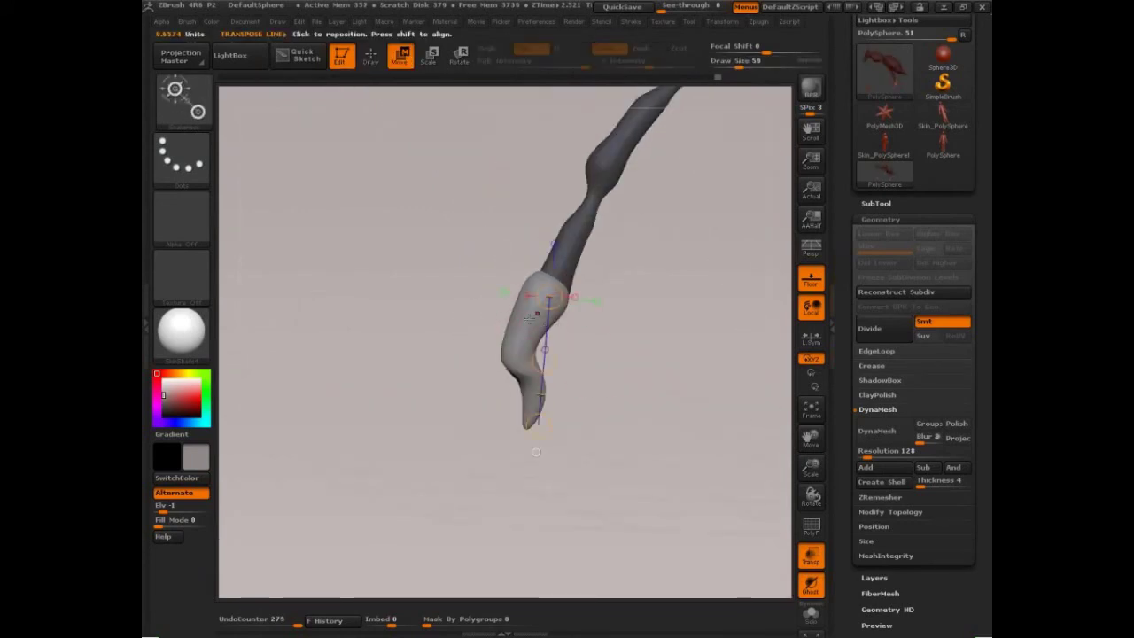
{"action": "left_click_drag", "start_coordinate": [529, 319], "coordinate": [443, 268]}
{"action": "left_click_drag", "start_coordinate": [489, 299], "coordinate": [471, 291]}
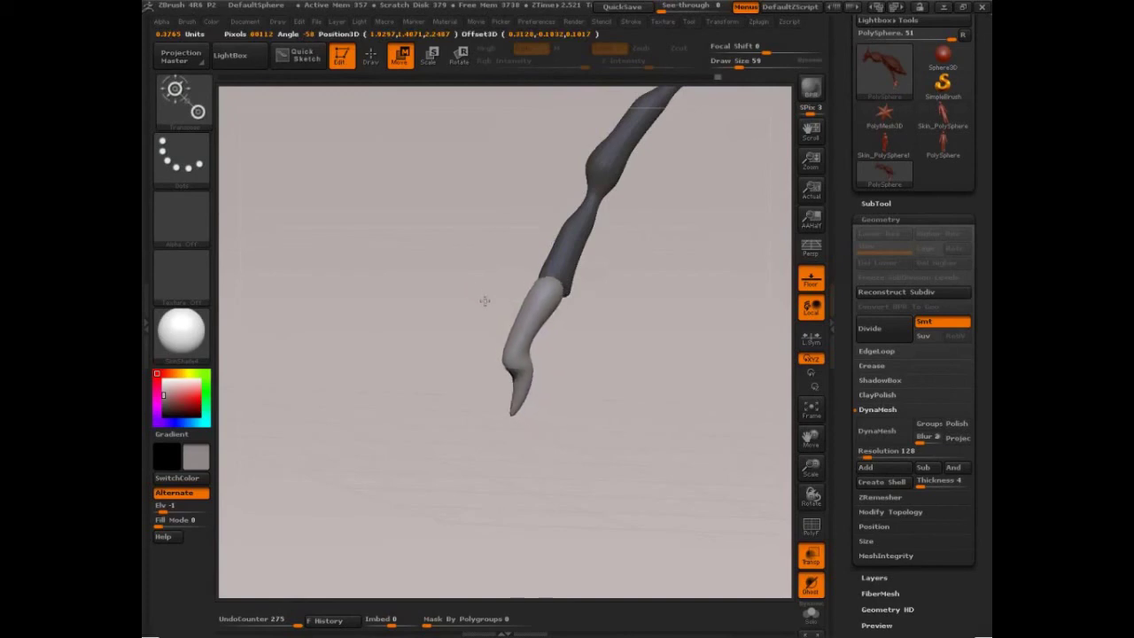
{"action": "left_click_drag", "start_coordinate": [503, 239], "coordinate": [561, 268]}
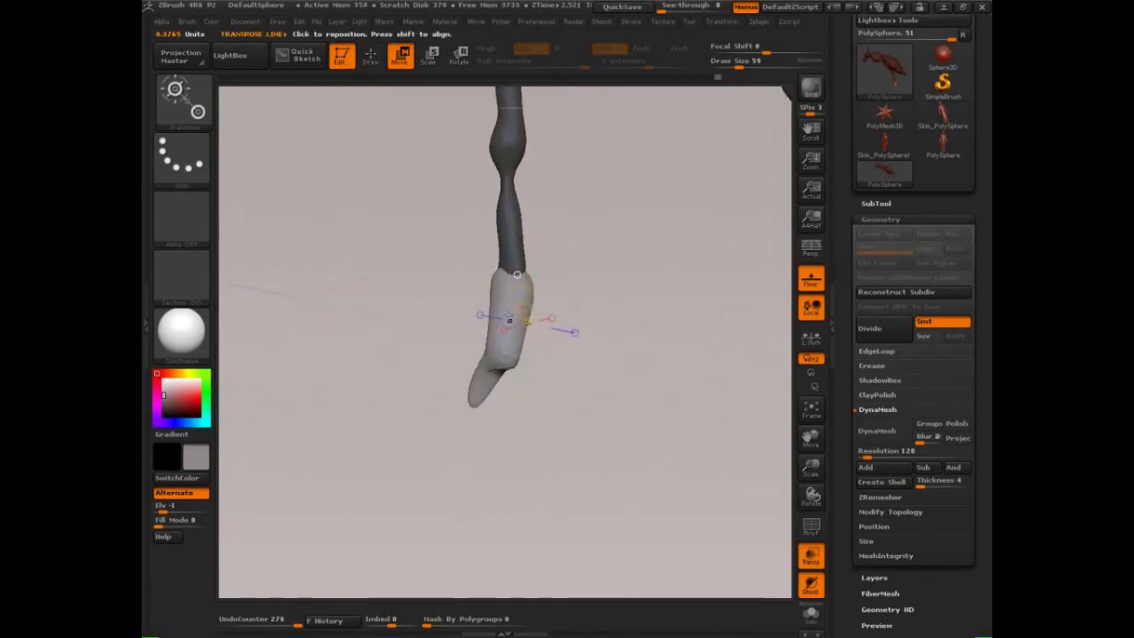
{"action": "mouse_move", "coordinate": [474, 302]}
{"action": "left_mouse_down"}
{"action": "mouse_move", "coordinate": [579, 321]}
{"action": "mouse_move", "coordinate": [554, 312]}
{"action": "left_mouse_up"}
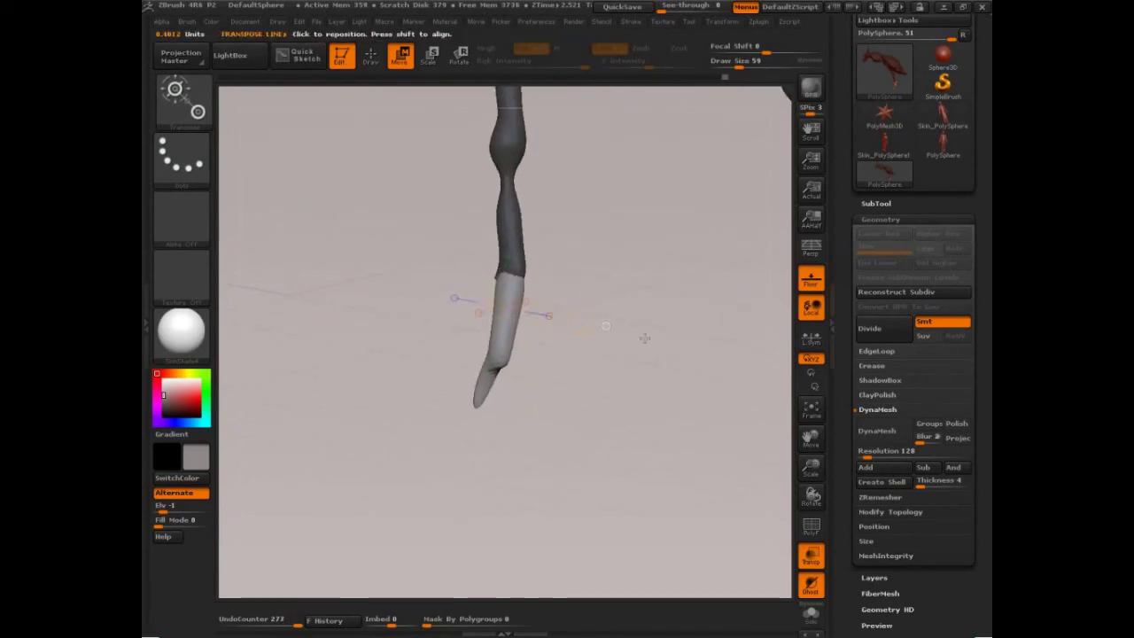
{"action": "mouse_move", "coordinate": [696, 372]}
{"action": "left_mouse_down", "text": "alt"}
{"action": "mouse_move", "coordinate": [628, 271]}
{"action": "mouse_move", "coordinate": [647, 215]}
{"action": "mouse_move", "coordinate": [695, 265]}
{"action": "mouse_move", "coordinate": [680, 330]}
{"action": "mouse_move", "coordinate": [651, 321]}
{"action": "mouse_move", "coordinate": [650, 335]}
{"action": "mouse_move", "coordinate": [582, 307]}
{"action": "left_mouse_up", "text": "alt"}
- Pull spikes out of the back of the feet and form a second claw, using the Move brush at small draw sizes
{"action": "key", "text": "q"}
{"action": "key", "text": "s"}
{"action": "mouse_move", "coordinate": [537, 344]}
{"action": "left_mouse_down"}
{"action": "mouse_move", "coordinate": [526, 347]}
{"action": "mouse_move", "coordinate": [569, 370]}
{"action": "mouse_move", "coordinate": [621, 375]}
{"action": "mouse_move", "coordinate": [585, 309]}
{"action": "left_mouse_up"}
{"action": "key", "text": "s"}
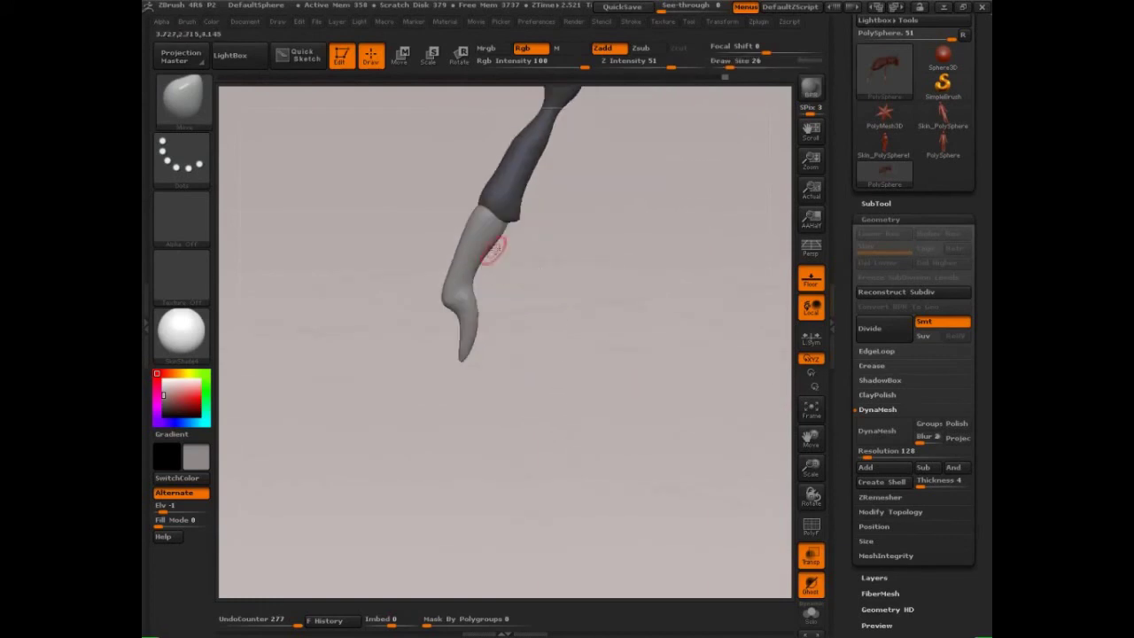
{"action": "left_click_drag", "start_coordinate": [505, 249], "coordinate": [509, 247]}
{"action": "type", "text": "s22"}
{"action": "key", "text": "Return"}
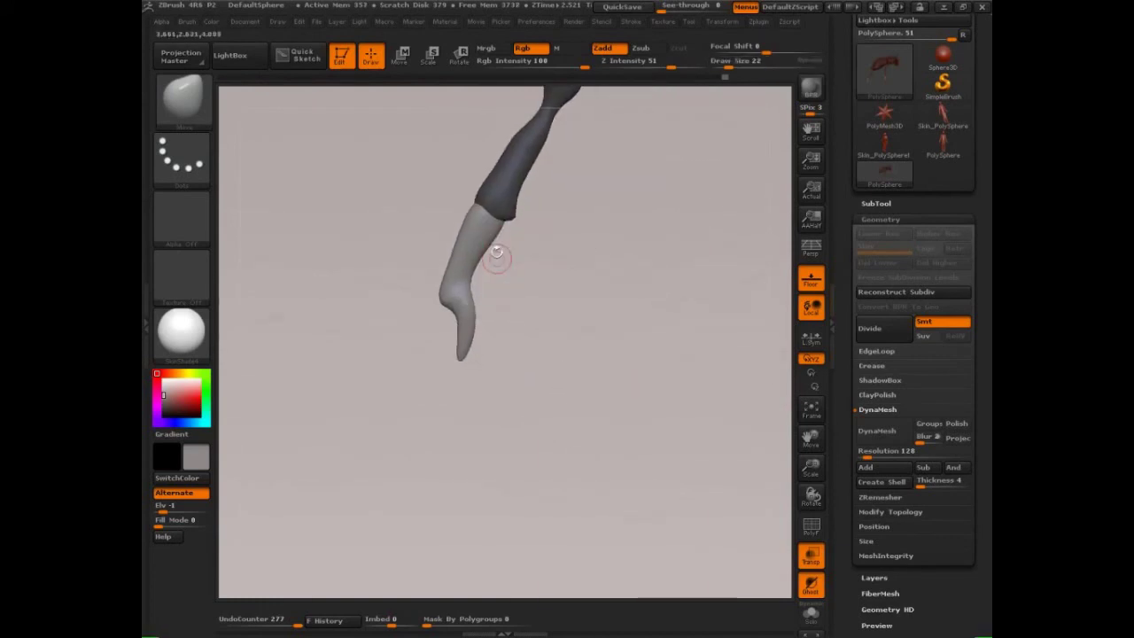
{"action": "type", "text": "s35"}
{"action": "key", "text": "Return"}
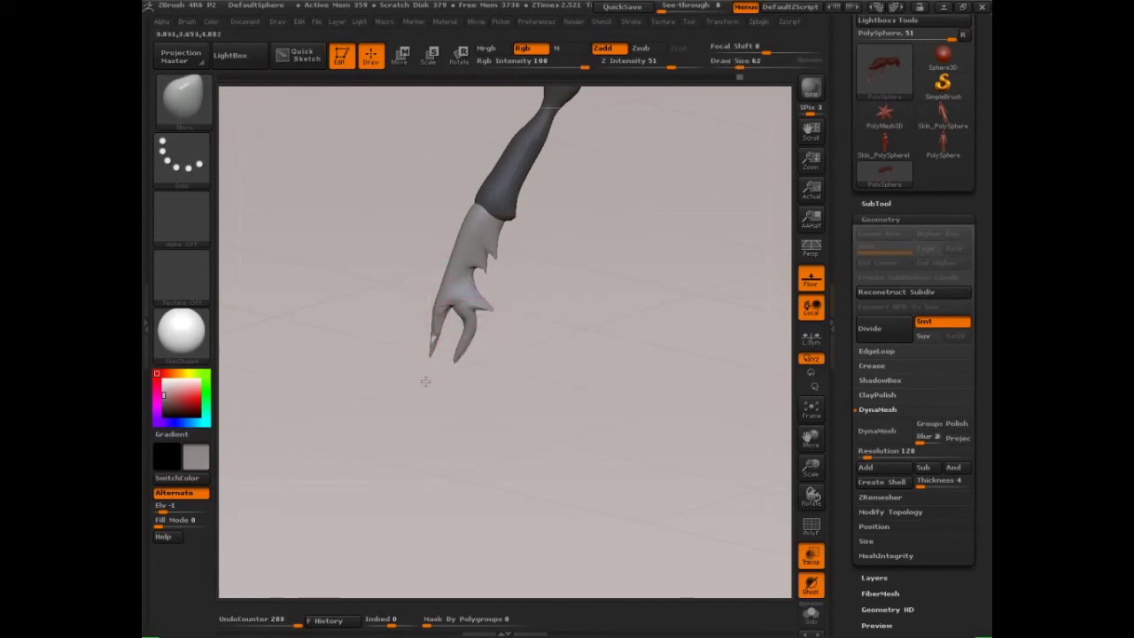
- Isolate the leg tubes and reshape them into separate, narrow-jointed segments with the Move brush, finishing at draw size 59
{"action": "mouse_move", "coordinate": [378, 395]}
{"action": "left_mouse_down"}
{"action": "mouse_move", "coordinate": [540, 332]}
{"action": "mouse_move", "coordinate": [529, 254]}
{"action": "mouse_move", "coordinate": [570, 387]}
{"action": "mouse_move", "coordinate": [735, 380]}
{"action": "mouse_move", "coordinate": [717, 413]}
{"action": "mouse_move", "coordinate": [724, 387]}
{"action": "mouse_move", "coordinate": [611, 379]}
{"action": "mouse_move", "coordinate": [611, 399]}
{"action": "left_mouse_up"}
{"action": "left_click_drag", "start_coordinate": [499, 361], "coordinate": [501, 400], "text": "ctrl"}
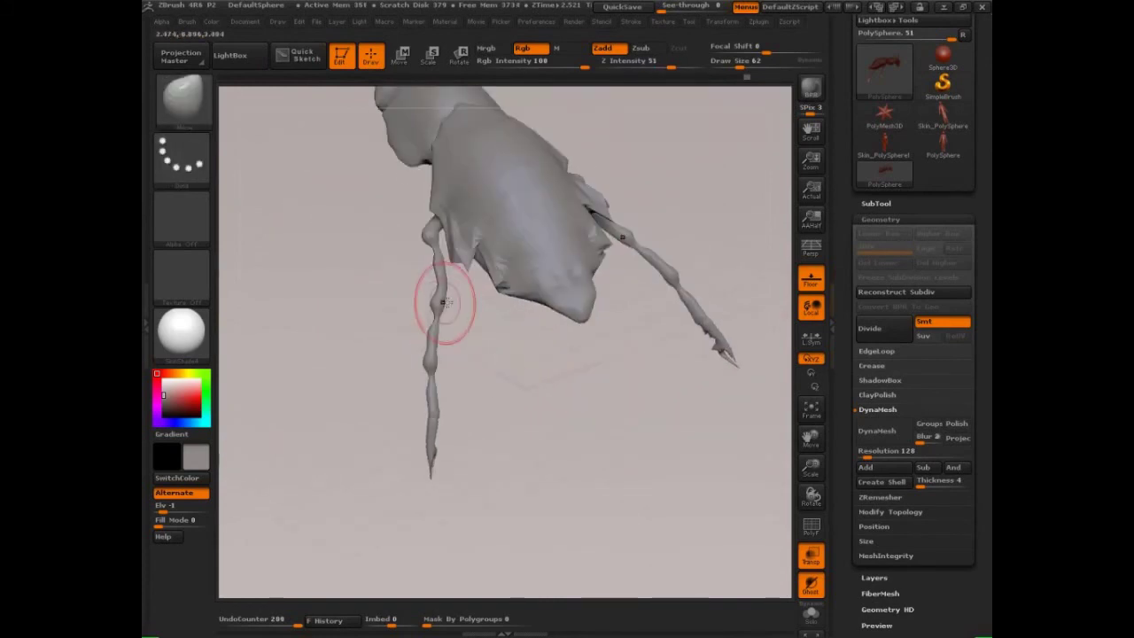
{"action": "key", "text": "s"}
{"action": "mouse_move", "coordinate": [445, 301]}
{"action": "left_mouse_down"}
{"action": "mouse_move", "coordinate": [455, 302]}
{"action": "mouse_move", "coordinate": [422, 288]}
{"action": "mouse_move", "coordinate": [419, 259]}
{"action": "mouse_move", "coordinate": [427, 272]}
{"action": "left_mouse_up"}
{"action": "left_click", "coordinate": [435, 264], "text": "ctrl+shift"}
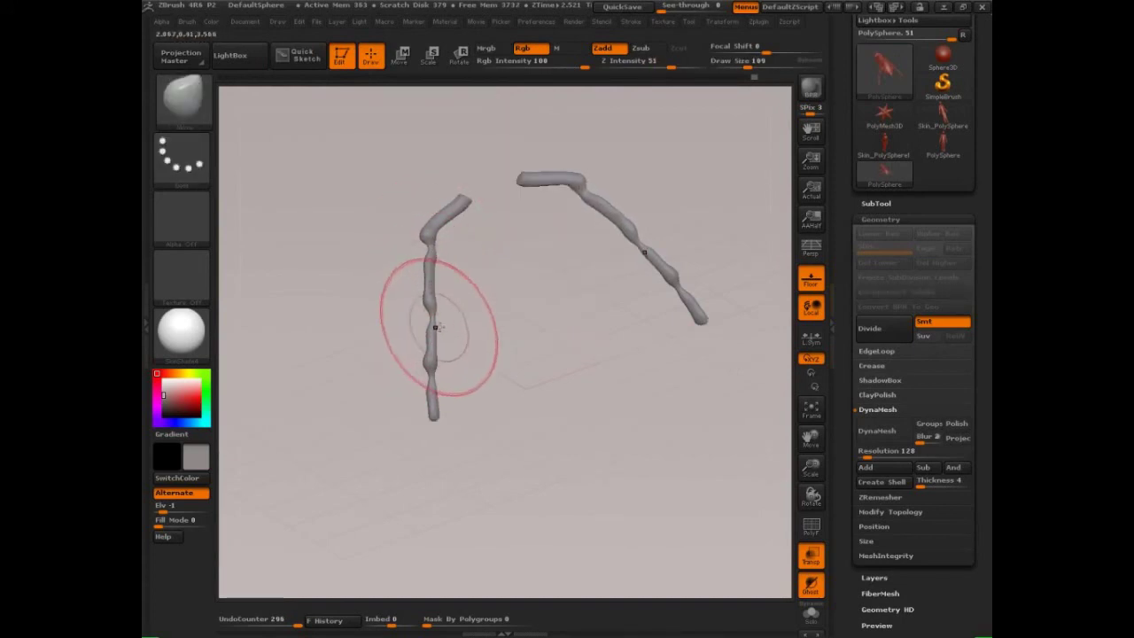
{"action": "key", "text": "s"}
{"action": "left_click_drag", "start_coordinate": [438, 326], "coordinate": [428, 317]}
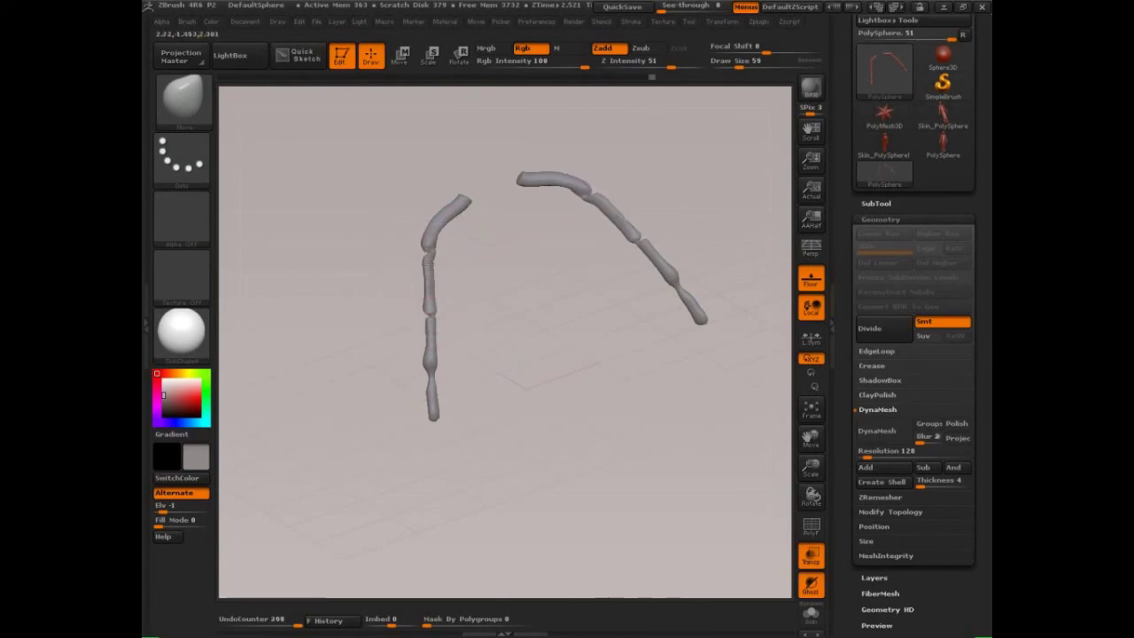
{"action": "mouse_move", "coordinate": [485, 270]}
{"action": "left_mouse_down"}
{"action": "mouse_move", "coordinate": [428, 257]}
{"action": "mouse_move", "coordinate": [421, 360]}
{"action": "mouse_move", "coordinate": [476, 367]}
{"action": "mouse_move", "coordinate": [413, 369]}
{"action": "mouse_move", "coordinate": [415, 402]}
{"action": "mouse_move", "coordinate": [408, 389]}
{"action": "mouse_move", "coordinate": [473, 388]}
{"action": "mouse_move", "coordinate": [567, 417]}
{"action": "mouse_move", "coordinate": [605, 399]}
{"action": "left_mouse_up"}
- Widen the lower ends of the leg segments and taper their upper ends with the Move brush at draw sizes 89 and 82
{"action": "key", "text": "s"}
{"action": "mouse_move", "coordinate": [402, 228]}
{"action": "left_mouse_down"}
{"action": "mouse_move", "coordinate": [438, 216]}
{"action": "mouse_move", "coordinate": [421, 234]}
{"action": "left_mouse_up"}
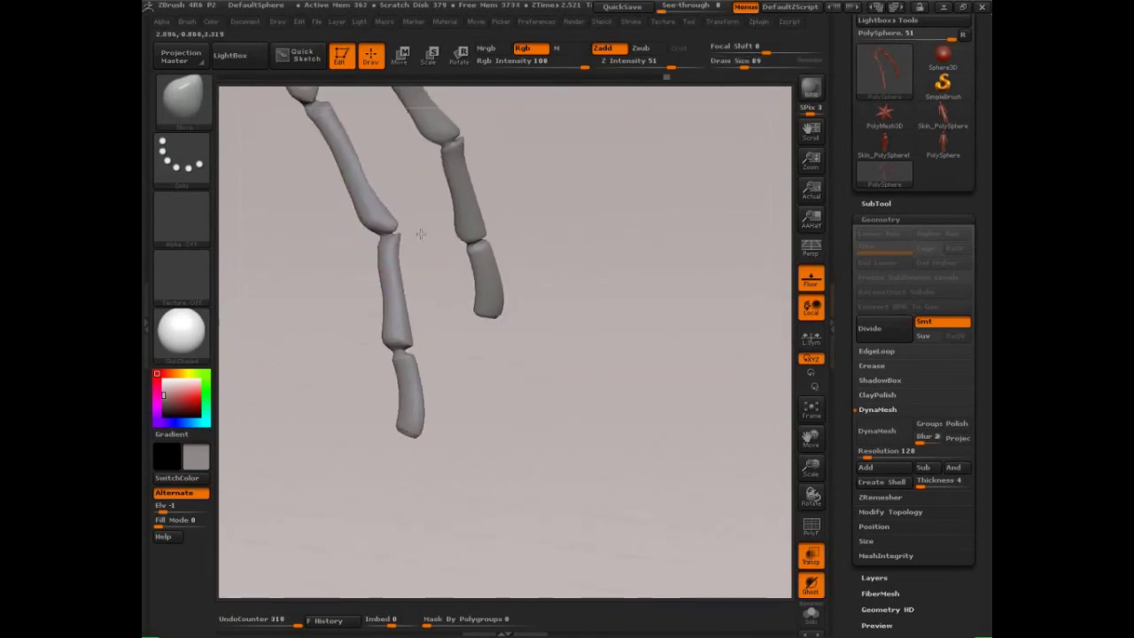
{"action": "key", "text": "s"}
{"action": "left_click", "coordinate": [395, 239]}
{"action": "mouse_move", "coordinate": [412, 343]}
{"action": "left_mouse_down"}
{"action": "mouse_move", "coordinate": [435, 365]}
{"action": "mouse_move", "coordinate": [416, 369]}
{"action": "mouse_move", "coordinate": [429, 331]}
{"action": "left_mouse_up"}
{"action": "mouse_move", "coordinate": [401, 238]}
{"action": "left_mouse_down", "text": "shift"}
{"action": "mouse_move", "coordinate": [416, 266]}
{"action": "mouse_move", "coordinate": [383, 237]}
{"action": "left_mouse_up", "text": "shift"}
{"action": "key", "text": "s"}
{"action": "left_click", "coordinate": [397, 228]}
{"action": "key", "text": "s"}
{"action": "left_click", "coordinate": [438, 247]}
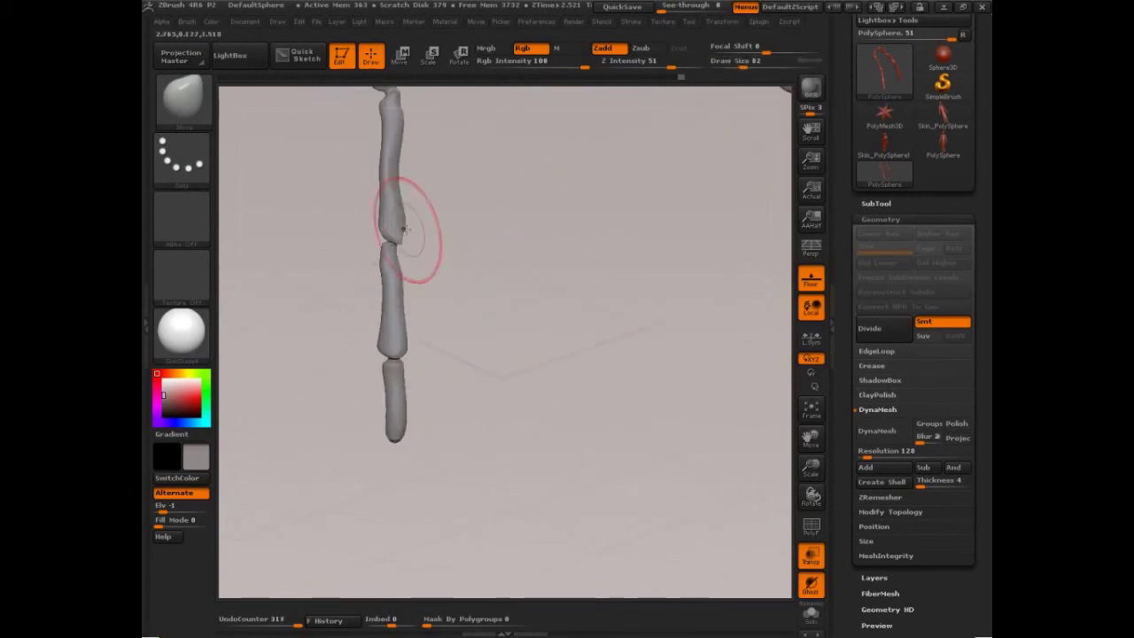
- Pull the lower end of the third leg segment down over the last segment with the Move brush at draw size 35
{"action": "mouse_move", "coordinate": [437, 304]}
{"action": "left_mouse_down"}
{"action": "mouse_move", "coordinate": [472, 306]}
{"action": "mouse_move", "coordinate": [407, 322]}
{"action": "left_mouse_up"}
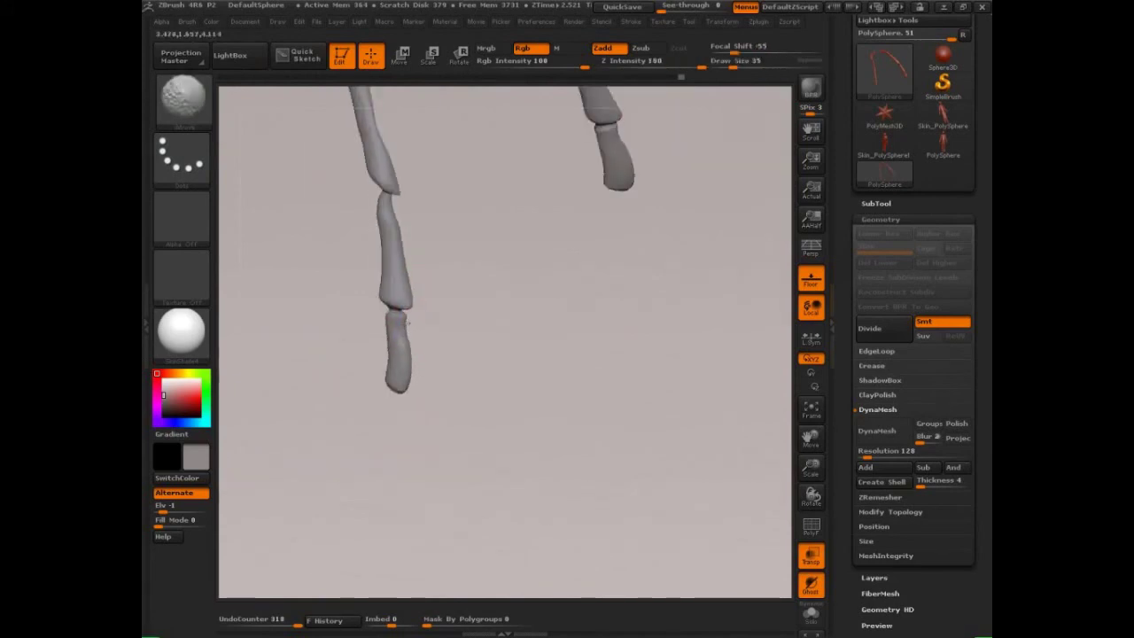
{"action": "key", "text": "b"}
{"action": "key", "text": "m"}
{"action": "key", "text": "v"}
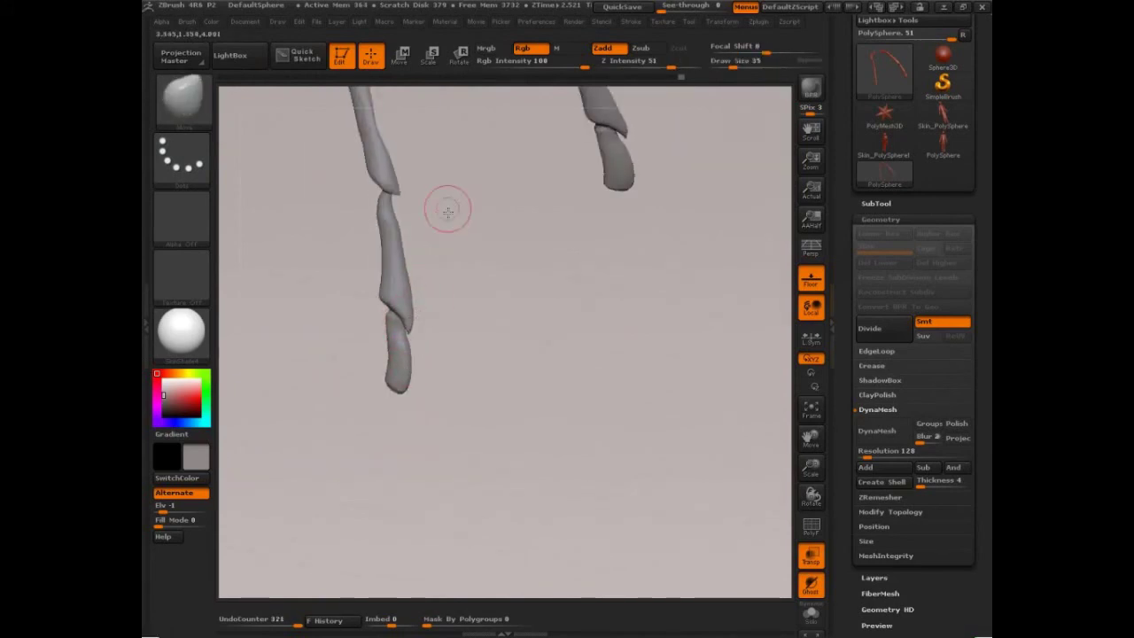
- Extend the lower end of the uppermost leg segment over the next one at draw size 56, and refine that joint at size 89
{"action": "left_click_drag", "start_coordinate": [447, 211], "coordinate": [469, 361], "text": "alt"}
{"action": "key", "text": "bracketright"}
{"action": "key", "text": "bracketright"}
{"action": "mouse_move", "coordinate": [423, 189]}
{"action": "left_mouse_down"}
{"action": "mouse_move", "coordinate": [393, 186]}
{"action": "mouse_move", "coordinate": [417, 182]}
{"action": "mouse_move", "coordinate": [393, 264]}
{"action": "left_mouse_up"}
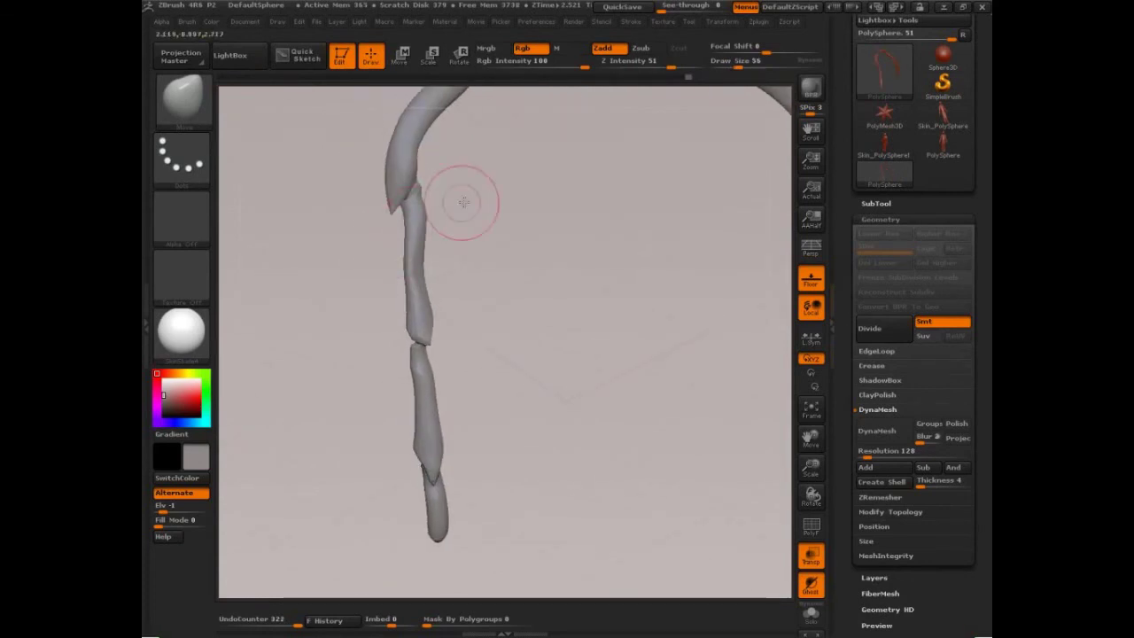
{"action": "left_click_drag", "start_coordinate": [463, 202], "coordinate": [512, 188]}
{"action": "key", "text": "bracketright"}
{"action": "key", "text": "bracketright"}
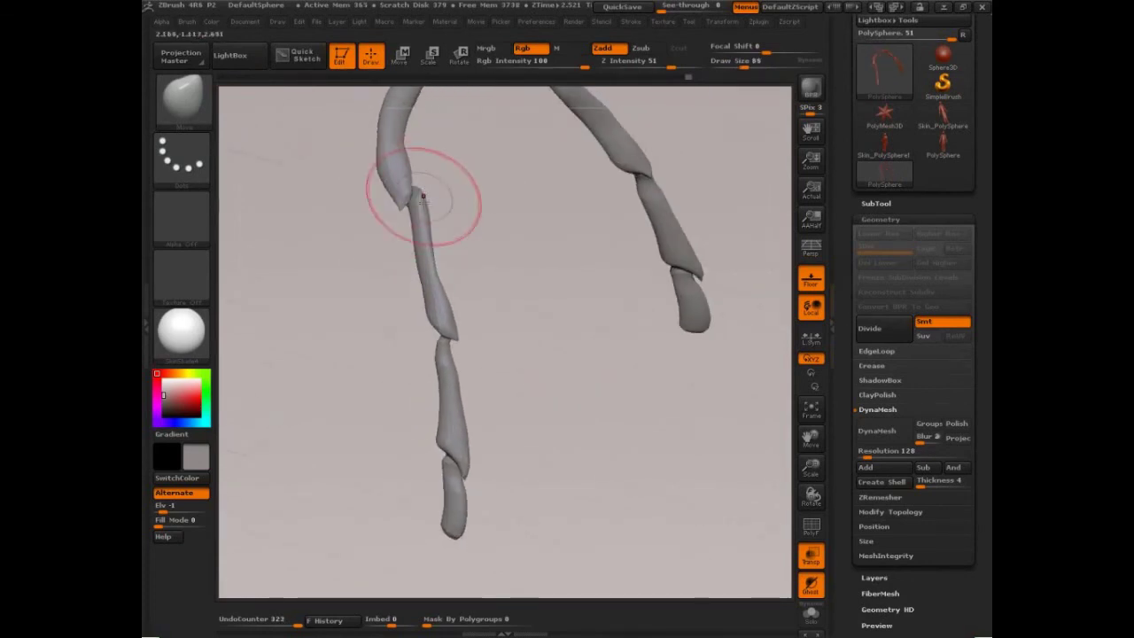
{"action": "left_click_drag", "start_coordinate": [424, 197], "coordinate": [447, 200], "text": "shift"}
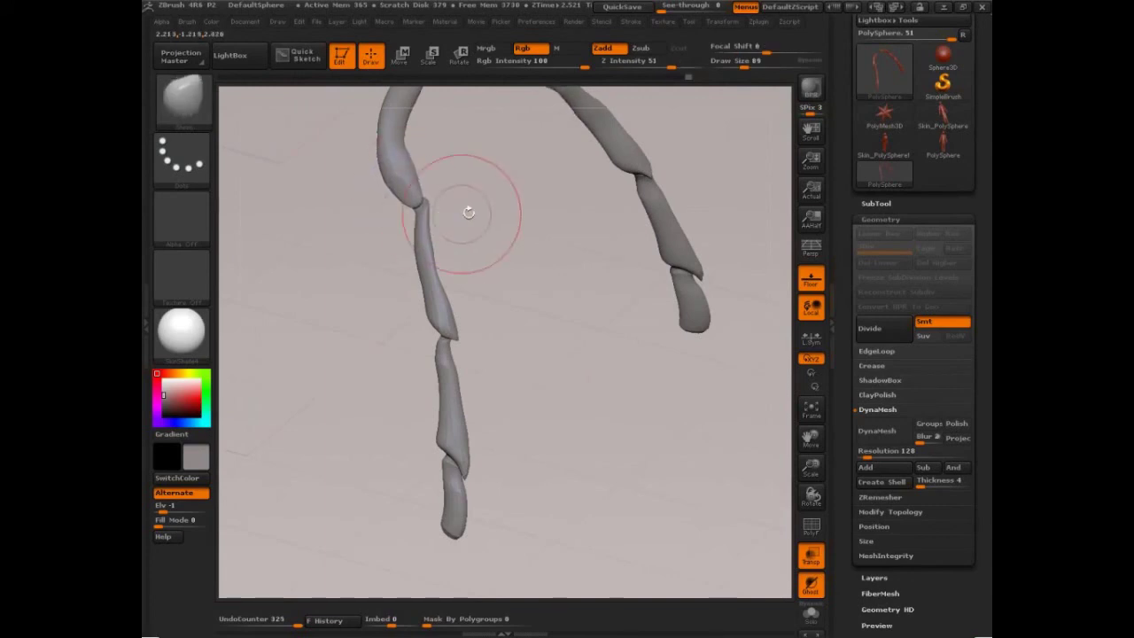
- Undo the recent strokes on the leg segments and redo them
{"action": "key", "text": "ctrl+z"}
{"action": "key", "text": "ctrl+z"}
{"action": "key", "text": "ctrl+z"}
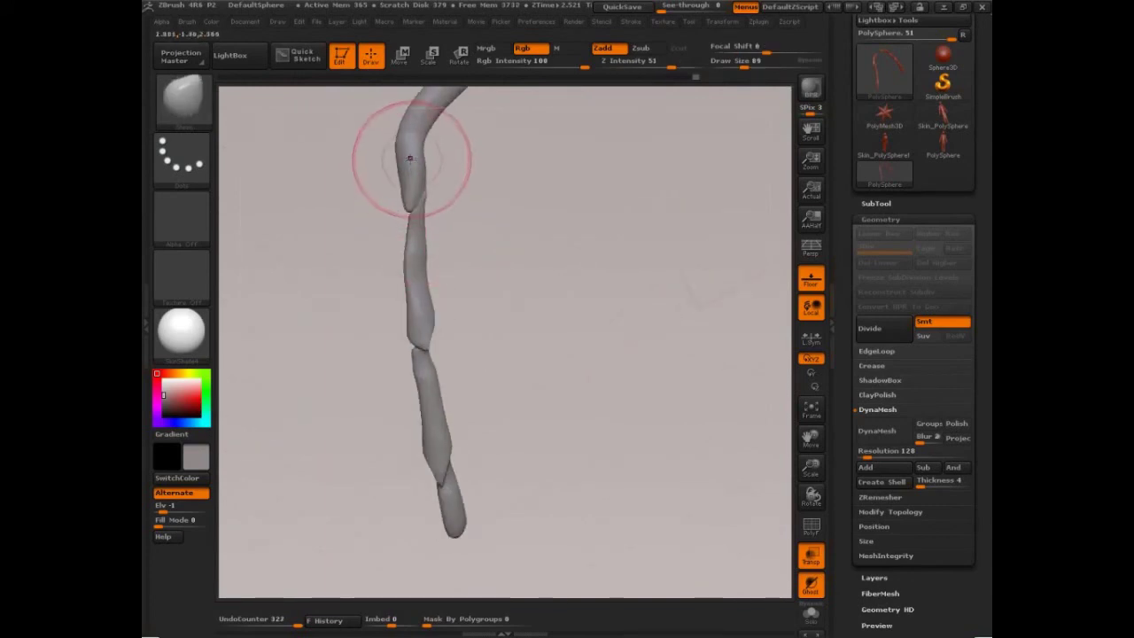
{"action": "key", "text": "ctrl+z"}
{"action": "key", "text": "ctrl+z"}
{"action": "left_click_drag", "start_coordinate": [476, 140], "coordinate": [452, 291], "text": "alt"}
{"action": "left_click_drag", "start_coordinate": [521, 302], "coordinate": [528, 309], "text": "alt"}
{"action": "key", "text": "ctrl+shift+z"}
{"action": "key", "text": "ctrl+shift+z"}
{"action": "key", "text": "ctrl+shift+z"}
{"action": "key", "text": "ctrl+shift+z"}
{"action": "key", "text": "ctrl+shift+z"}
{"action": "key", "text": "ctrl+shift+z"}
{"action": "key", "text": "ctrl+shift+z"}
{"action": "key", "text": "ctrl+shift+z"}
{"action": "key", "text": "ctrl+shift+z"}
{"action": "key", "text": "ctrl+shift+z"}
{"action": "key", "text": "ctrl+shift+z"}
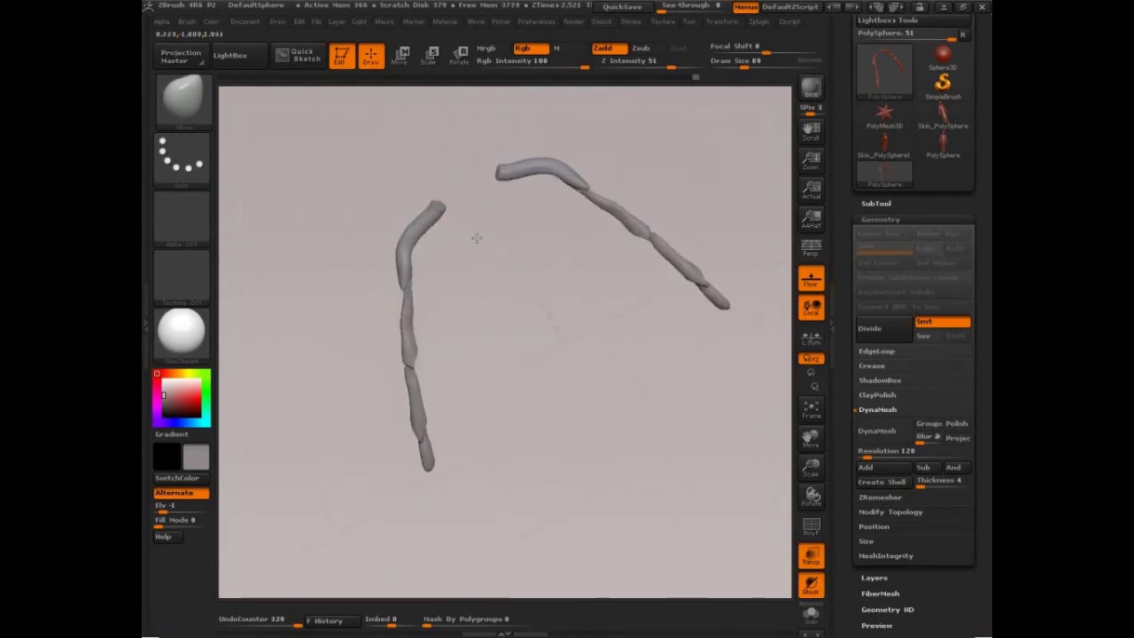
- With all parts shown, adjust the pose of the legs with the Move brush at draw size 220
{"action": "left_click_drag", "start_coordinate": [557, 383], "coordinate": [610, 439]}
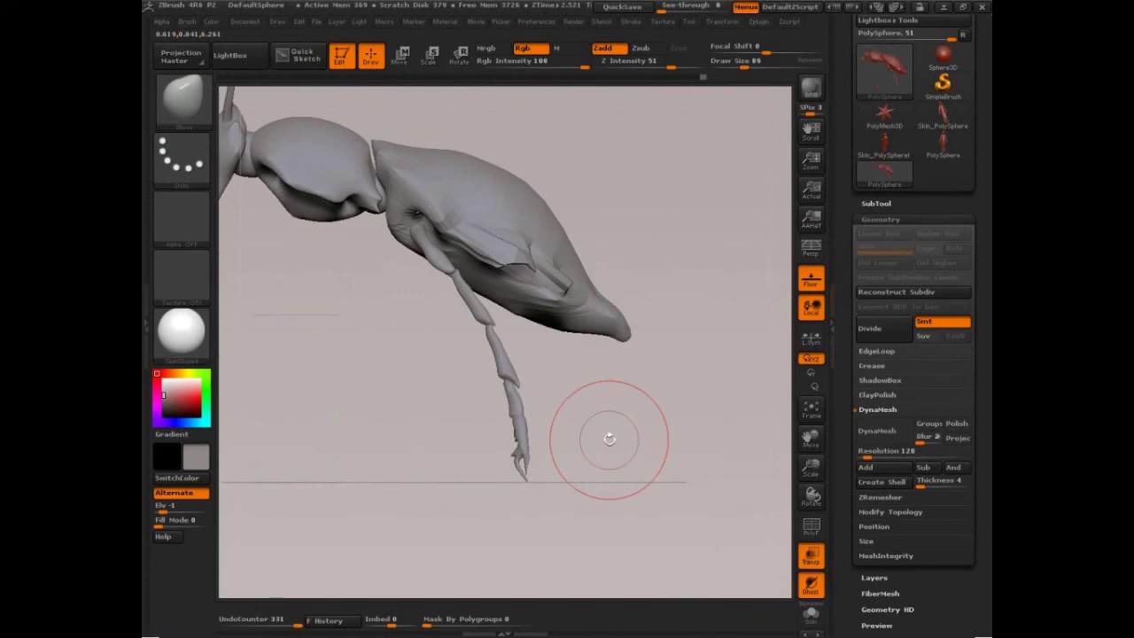
{"action": "left_click_drag", "start_coordinate": [610, 438], "coordinate": [532, 418]}
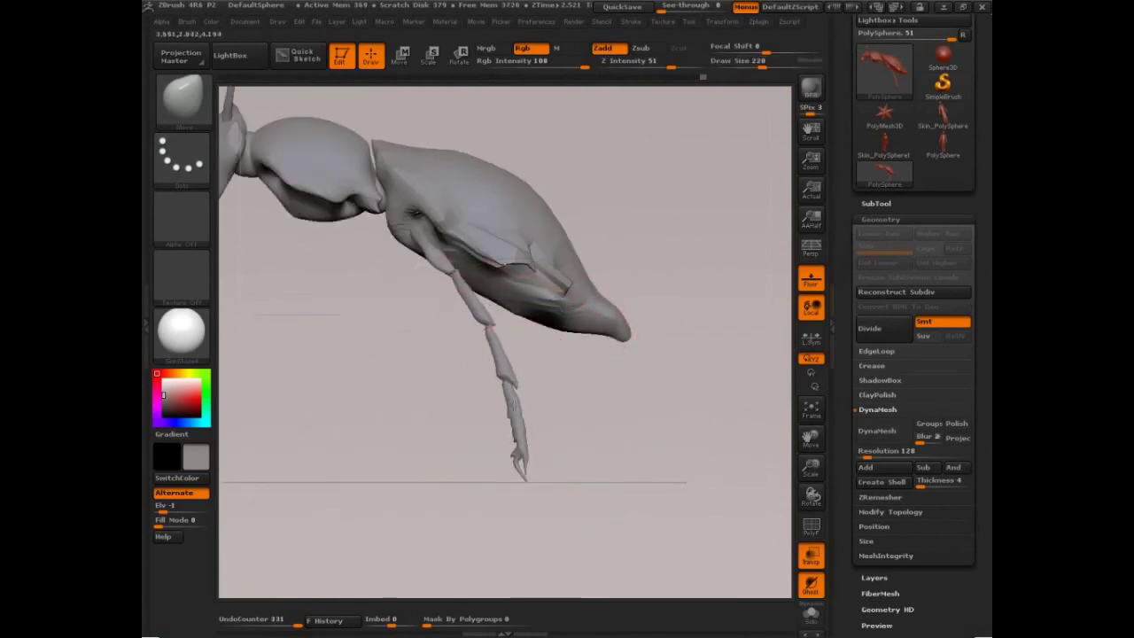
{"action": "mouse_move", "coordinate": [496, 372]}
{"action": "left_mouse_down"}
{"action": "mouse_move", "coordinate": [500, 391]}
{"action": "mouse_move", "coordinate": [587, 398]}
{"action": "mouse_move", "coordinate": [555, 399]}
{"action": "left_mouse_up"}
{"action": "left_click_drag", "start_coordinate": [509, 333], "coordinate": [463, 405]}
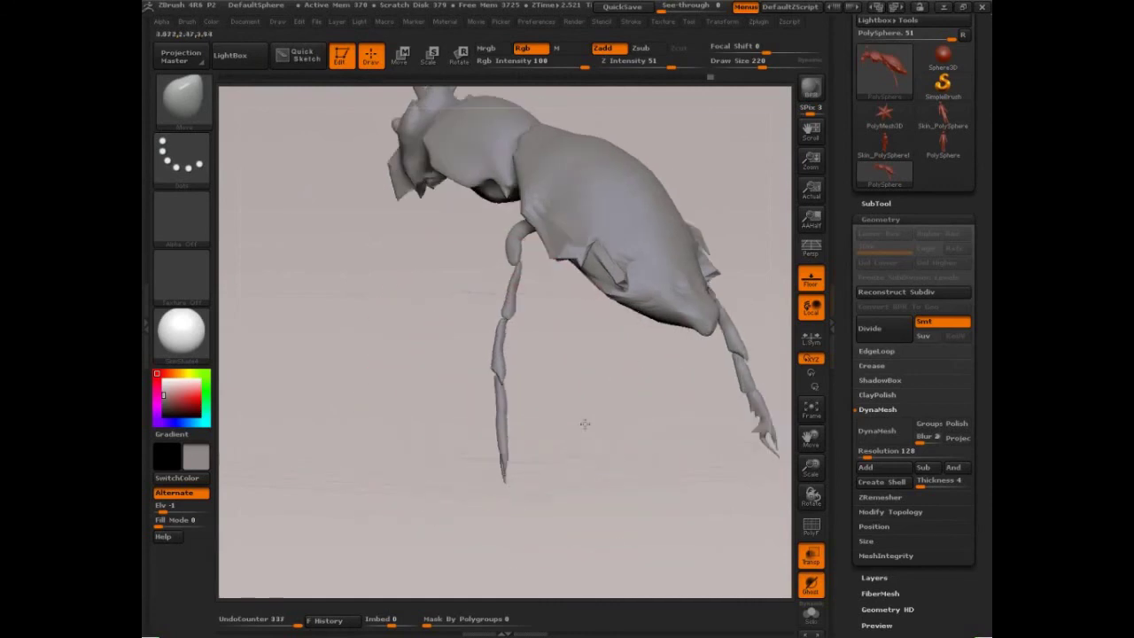
{"action": "left_click_drag", "start_coordinate": [583, 422], "coordinate": [603, 415]}
{"action": "left_click_drag", "start_coordinate": [470, 322], "coordinate": [483, 320]}
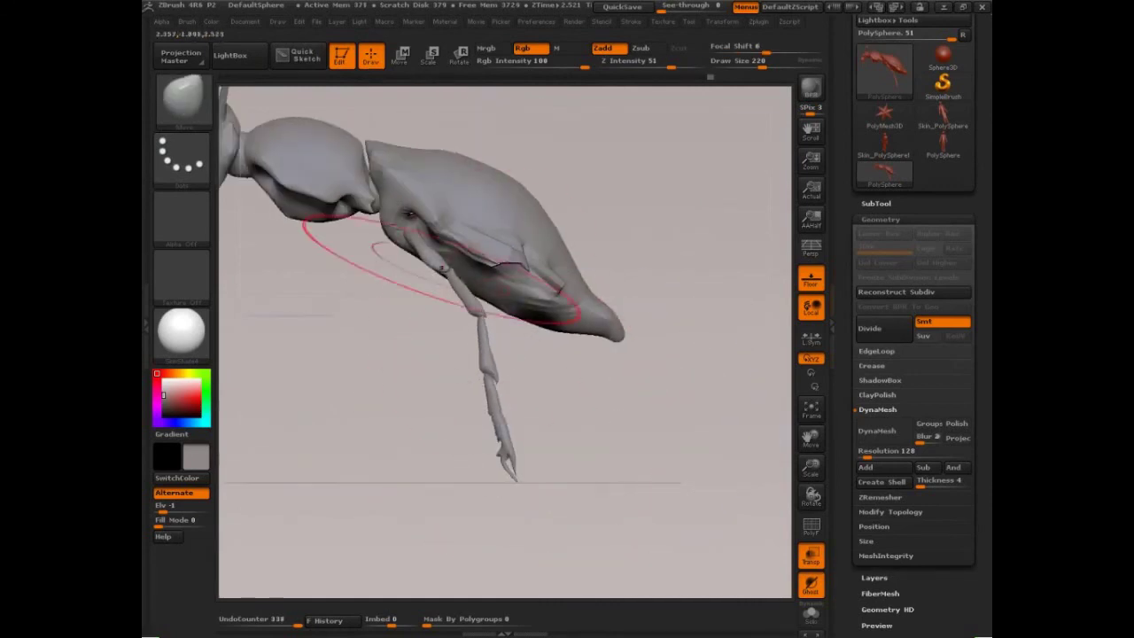
- Shift the lower leg segments and feet forward in side view so the legs stand more upright
{"action": "left_click_drag", "start_coordinate": [436, 257], "coordinate": [441, 268]}
{"action": "mouse_move", "coordinate": [511, 467]}
{"action": "left_mouse_down"}
{"action": "mouse_move", "coordinate": [497, 470]}
{"action": "mouse_move", "coordinate": [503, 481]}
{"action": "left_mouse_up"}
{"action": "left_click_drag", "start_coordinate": [499, 417], "coordinate": [495, 415]}
{"action": "left_click_drag", "start_coordinate": [488, 351], "coordinate": [487, 348]}
{"action": "left_click_drag", "start_coordinate": [485, 320], "coordinate": [481, 319]}
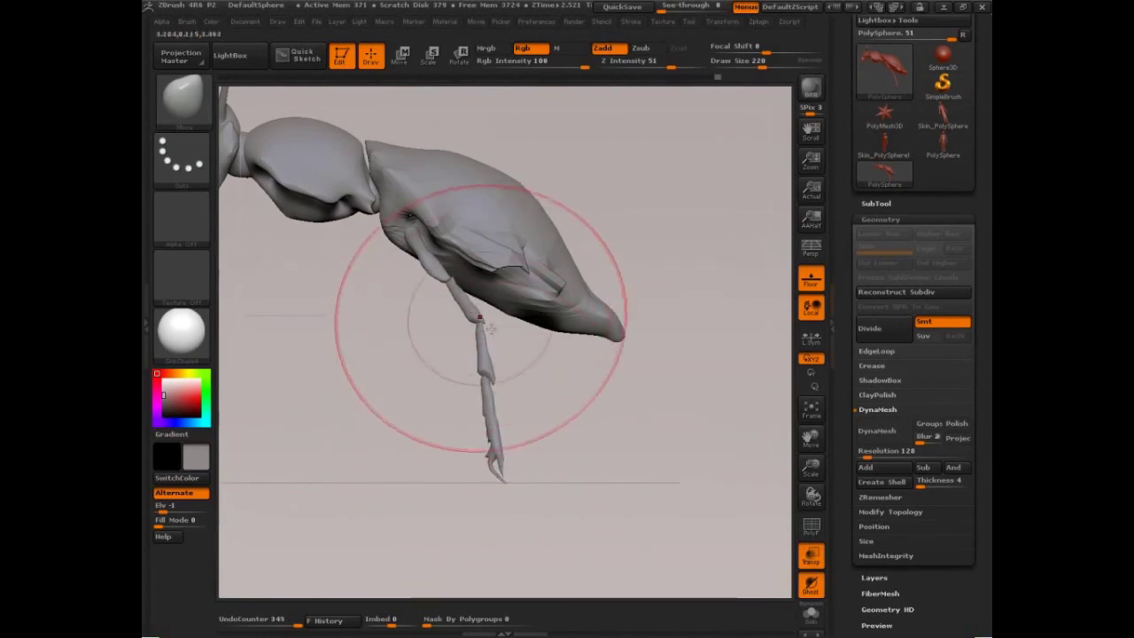
{"action": "left_click_drag", "start_coordinate": [578, 421], "coordinate": [614, 436], "text": "alt"}
{"action": "mouse_move", "coordinate": [634, 434]}
{"action": "left_mouse_down"}
{"action": "mouse_move", "coordinate": [673, 455]}
{"action": "mouse_move", "coordinate": [658, 433]}
{"action": "left_mouse_up"}
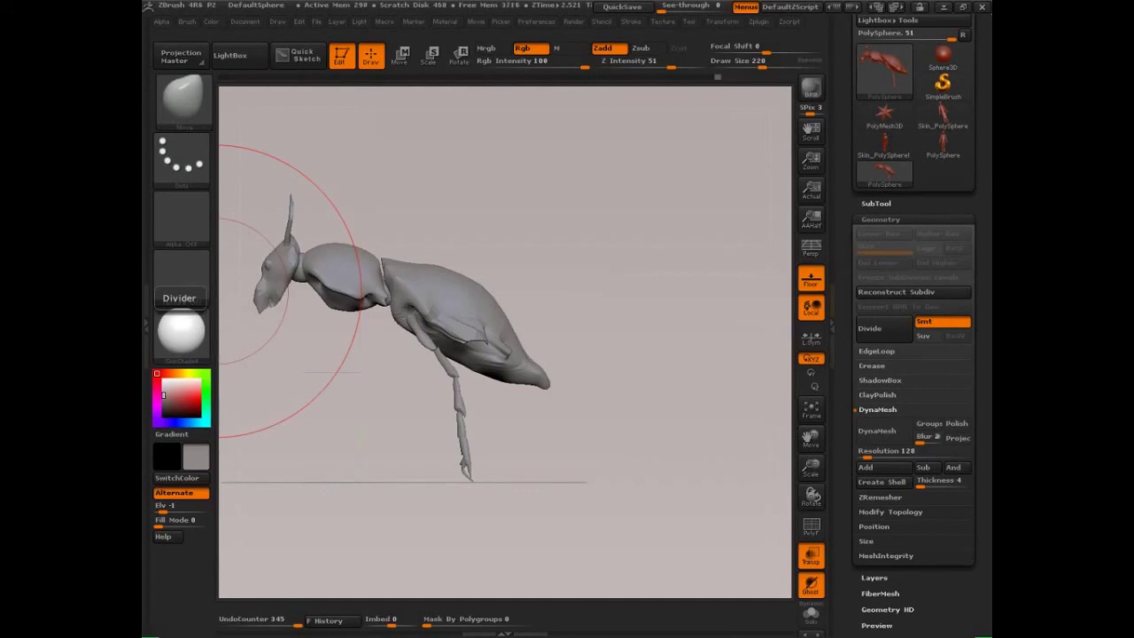
- Set the draw size to 385 and hide the legs and feet so that only the head and body parts stay visible
{"action": "mouse_move", "coordinate": [671, 407]}
{"action": "left_mouse_down"}
{"action": "mouse_move", "coordinate": [685, 420]}
{"action": "mouse_move", "coordinate": [671, 431]}
{"action": "mouse_move", "coordinate": [684, 442]}
{"action": "mouse_move", "coordinate": [697, 380]}
{"action": "mouse_move", "coordinate": [689, 435]}
{"action": "mouse_move", "coordinate": [714, 431]}
{"action": "mouse_move", "coordinate": [668, 446]}
{"action": "left_mouse_up"}
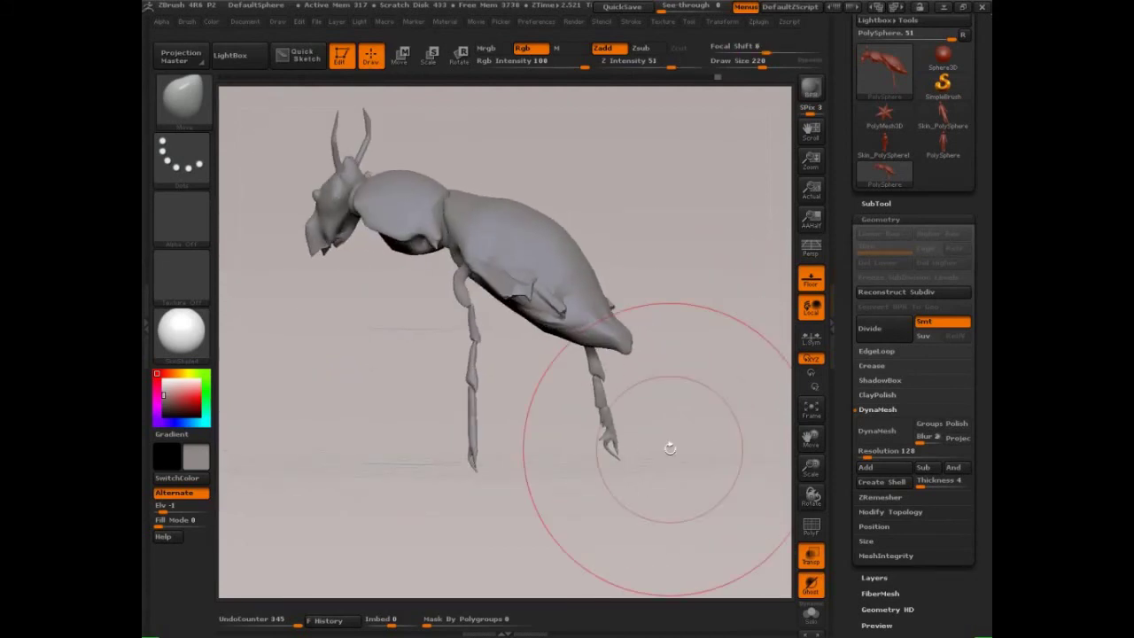
{"action": "left_click_drag", "start_coordinate": [711, 301], "coordinate": [694, 304]}
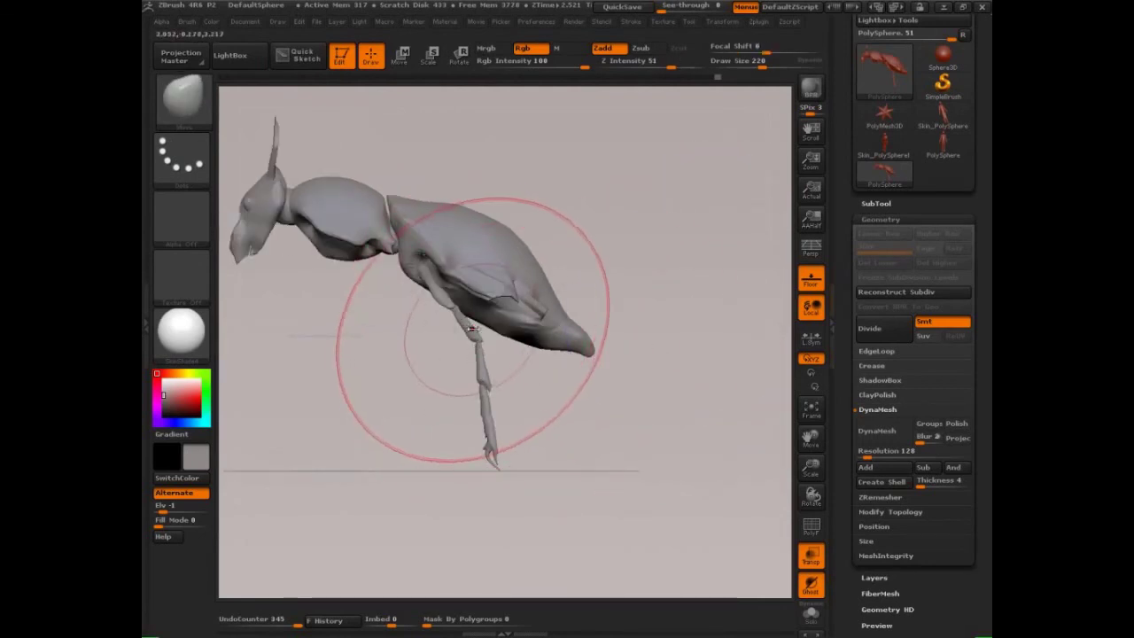
{"action": "key", "text": "s"}
{"action": "left_click_drag", "start_coordinate": [480, 327], "coordinate": [479, 328]}
{"action": "mouse_move", "coordinate": [640, 306]}
{"action": "left_mouse_down", "text": "alt"}
{"action": "mouse_move", "coordinate": [643, 324]}
{"action": "mouse_move", "coordinate": [683, 339]}
{"action": "mouse_move", "coordinate": [625, 341]}
{"action": "left_mouse_up", "text": "alt"}
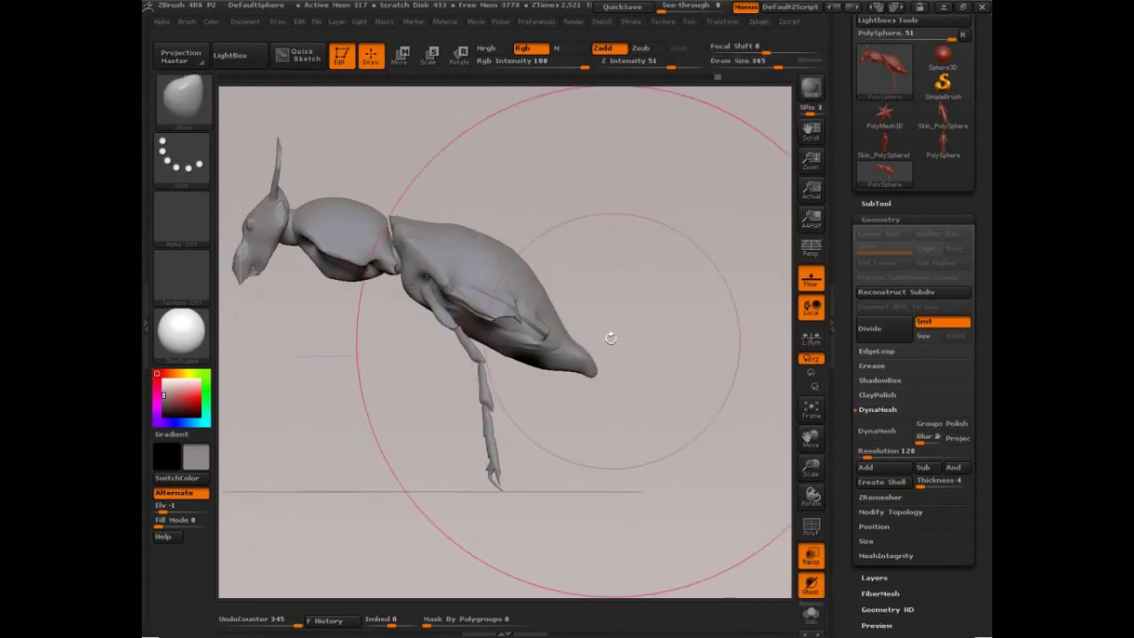
{"action": "left_click", "coordinate": [519, 286], "text": "ctrl+shift"}
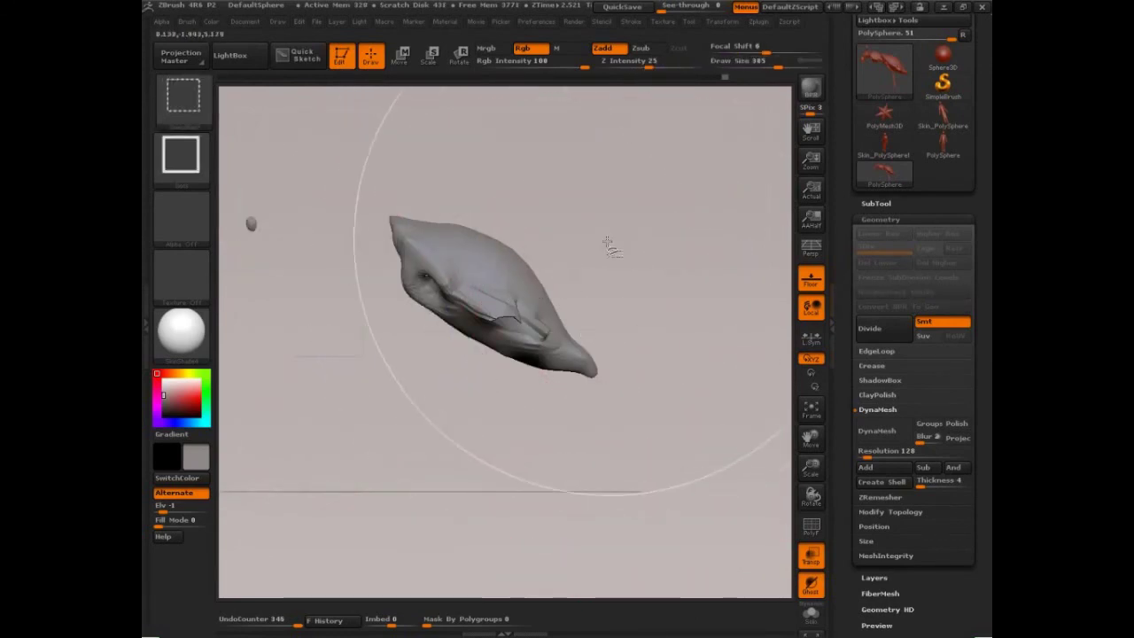
{"action": "left_click_drag", "start_coordinate": [608, 239], "coordinate": [651, 268], "text": "ctrl+shift"}
{"action": "left_click", "coordinate": [379, 248], "text": "ctrl+shift"}
{"action": "left_click", "coordinate": [396, 260], "text": "ctrl+shift"}
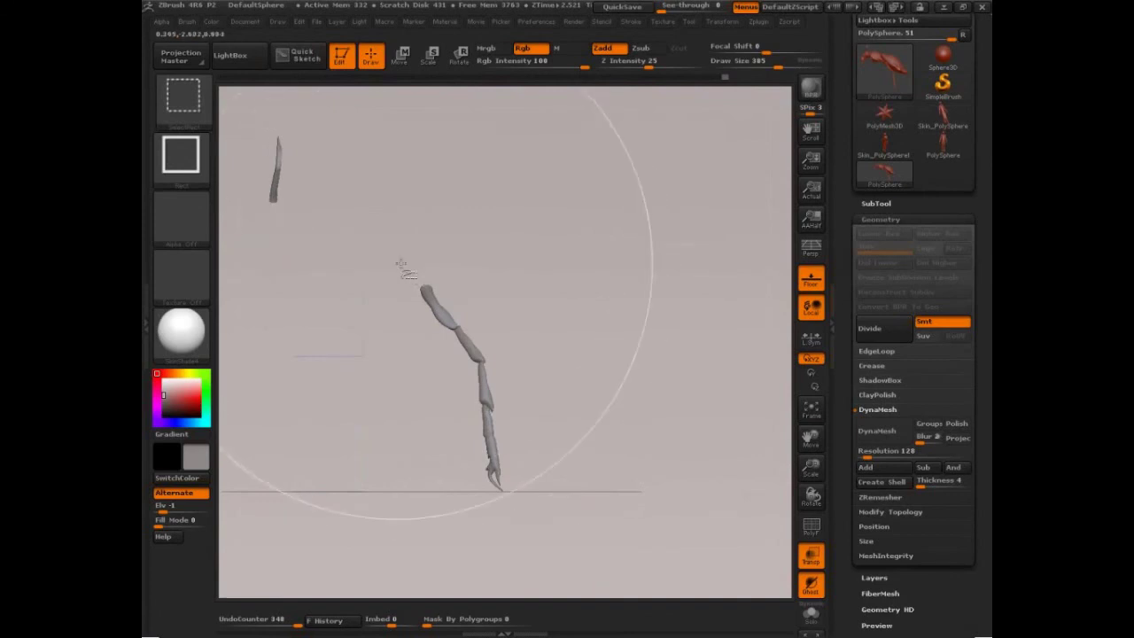
{"action": "left_click", "coordinate": [615, 329], "text": "ctrl+shift"}
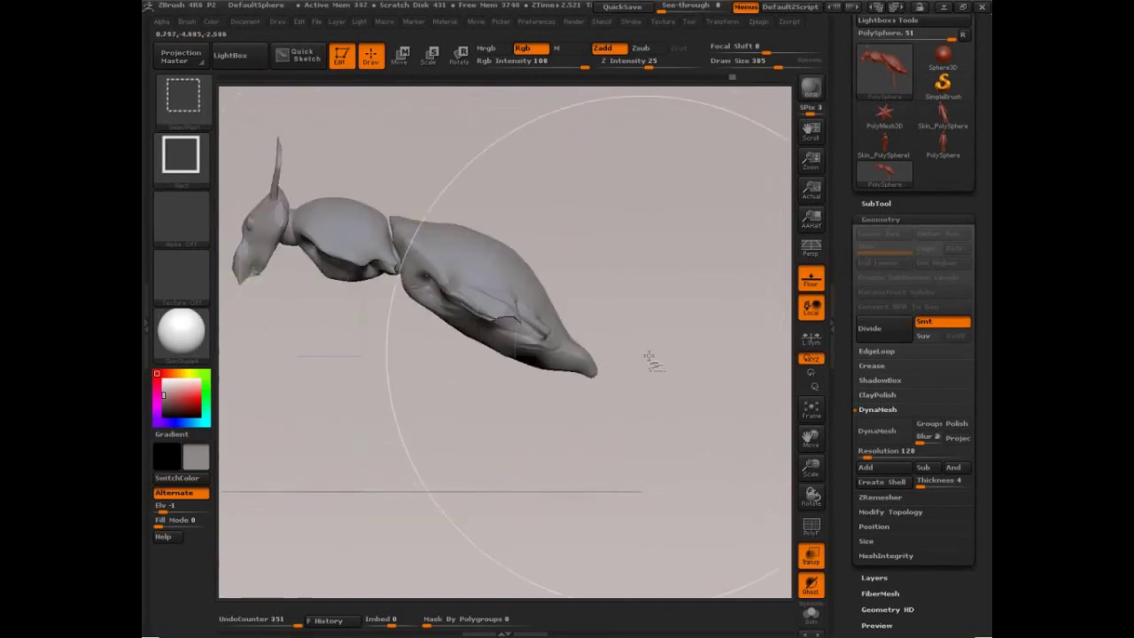
- Rotate the visible head and body around the leg socket to a nearly horizontal pose, and bring the legs back into view
{"action": "key", "text": "r"}
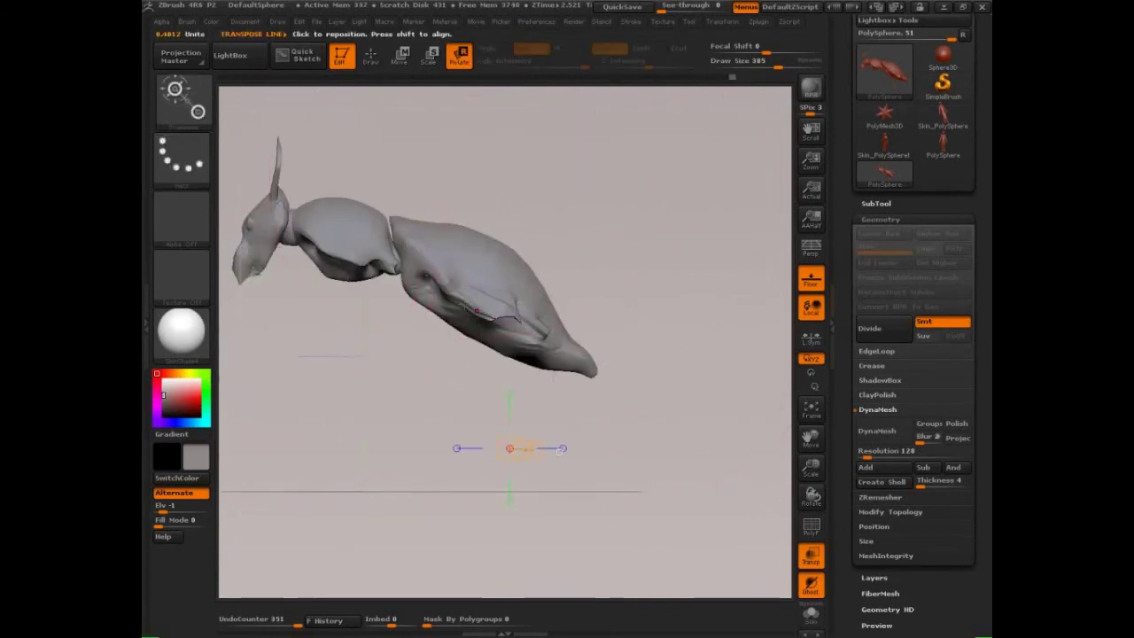
{"action": "mouse_move", "coordinate": [434, 278]}
{"action": "left_mouse_down"}
{"action": "mouse_move", "coordinate": [581, 226]}
{"action": "mouse_move", "coordinate": [555, 192]}
{"action": "left_mouse_up"}
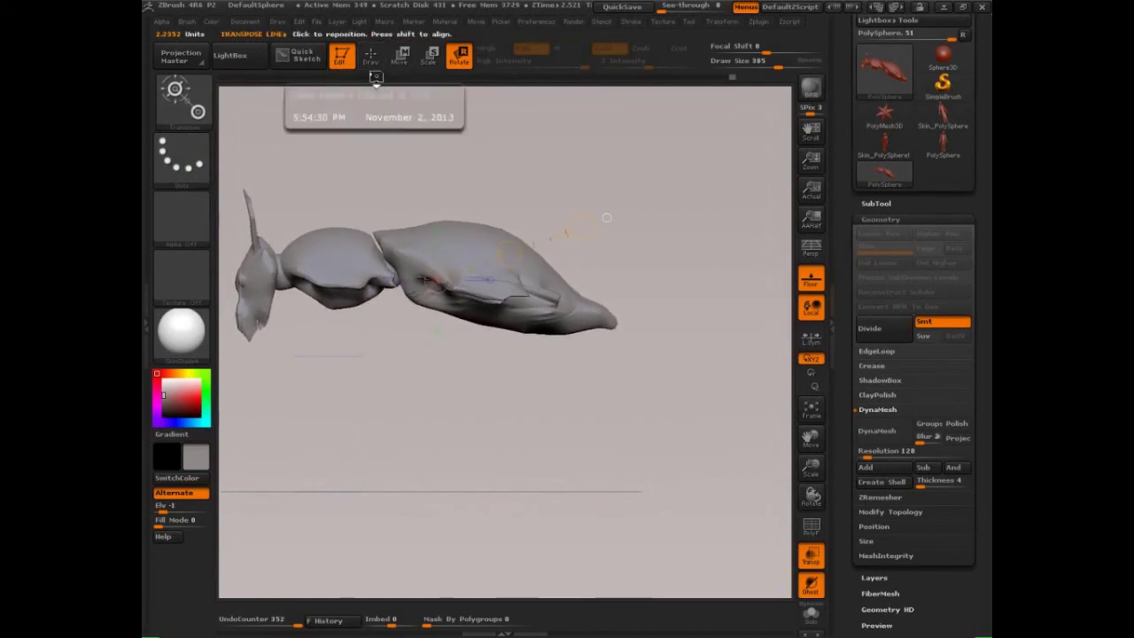
{"action": "left_click", "coordinate": [373, 62]}
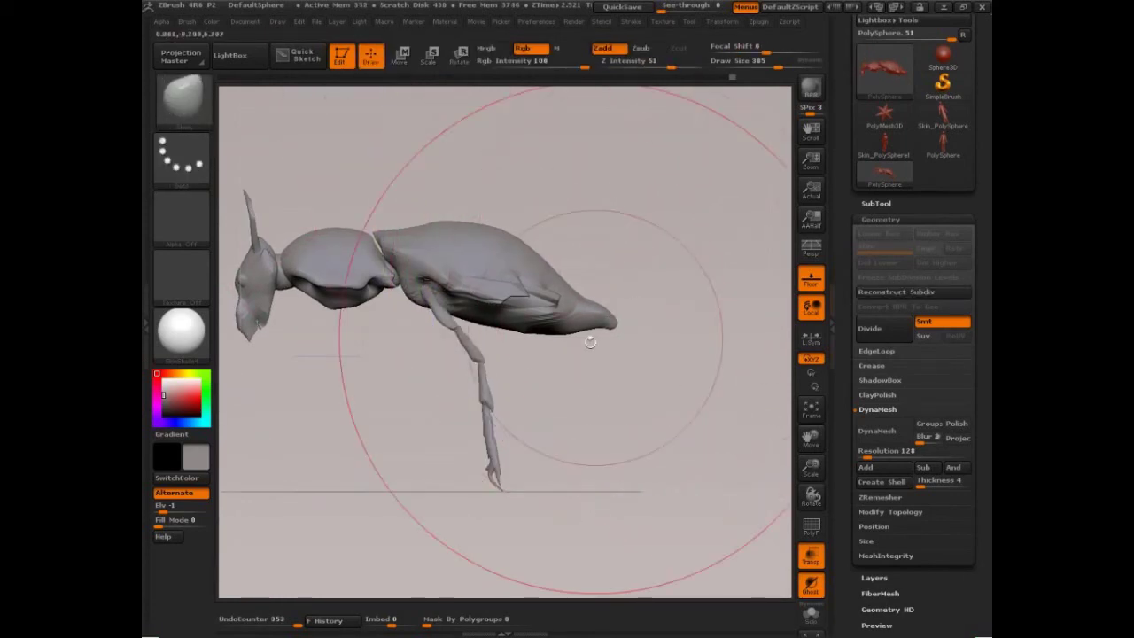
- Isolate the legs and feet by hiding the head and body parts, and set the draw size to 549
{"action": "left_click", "coordinate": [484, 382], "text": "ctrl+shift"}
{"action": "left_click_drag", "start_coordinate": [523, 411], "coordinate": [518, 464], "text": "ctrl+shift"}
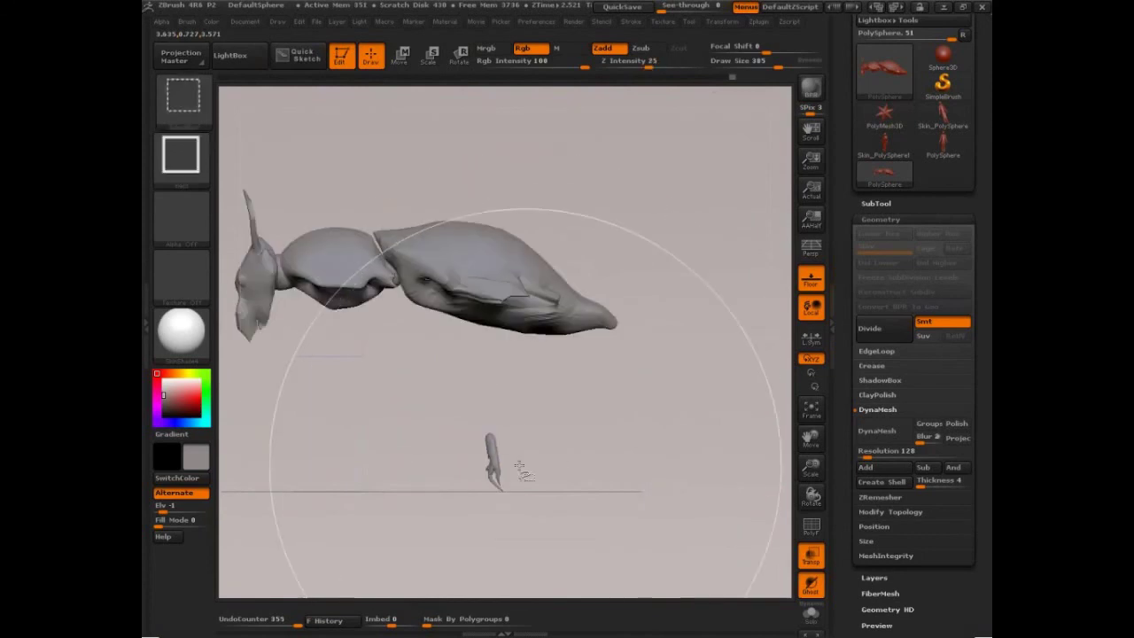
{"action": "left_click", "coordinate": [500, 469], "text": "ctrl+shift"}
{"action": "left_click_drag", "start_coordinate": [592, 414], "coordinate": [573, 463], "text": "ctrl+shift"}
{"action": "key", "text": "s"}
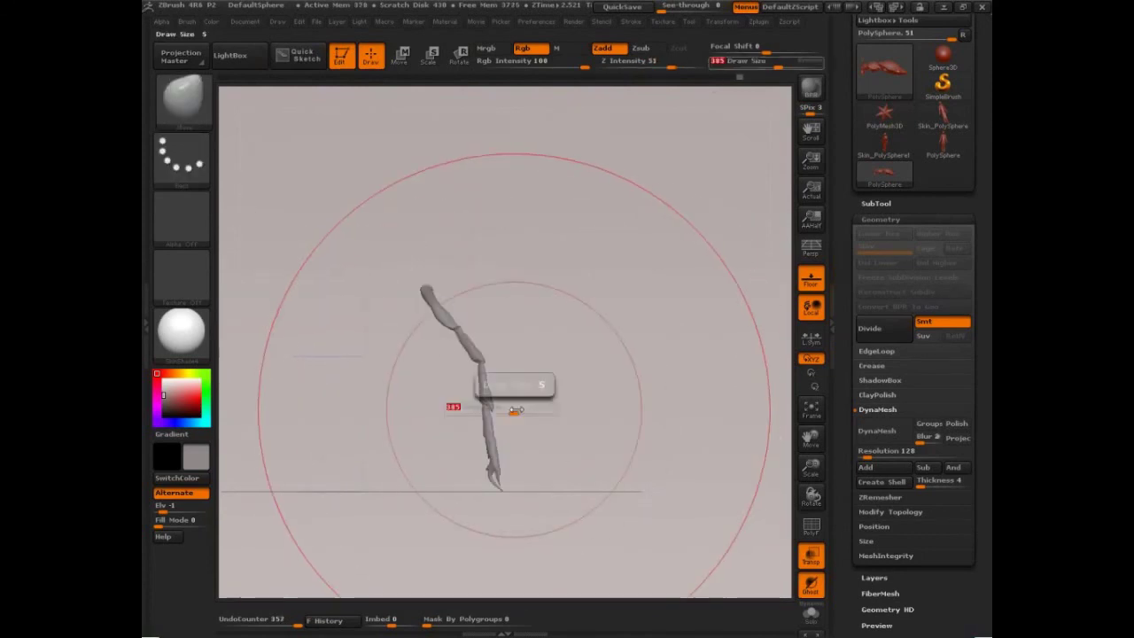
{"action": "left_click_drag", "start_coordinate": [512, 409], "coordinate": [526, 408]}
{"action": "left_click", "coordinate": [187, 21]}
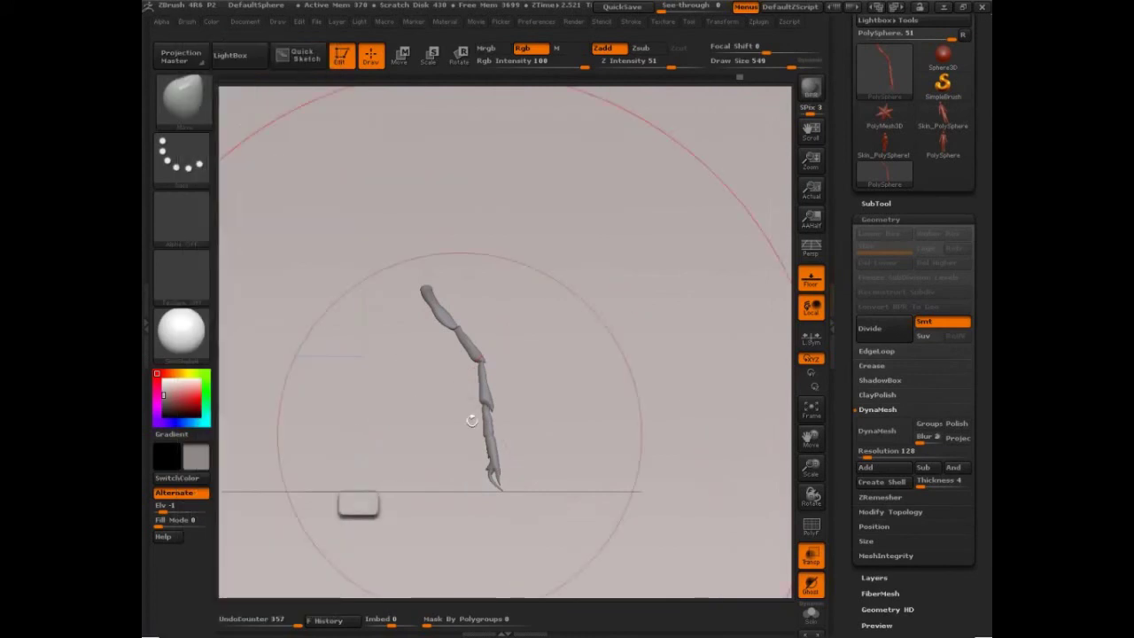
{"action": "key", "text": "ctrl+shift"}
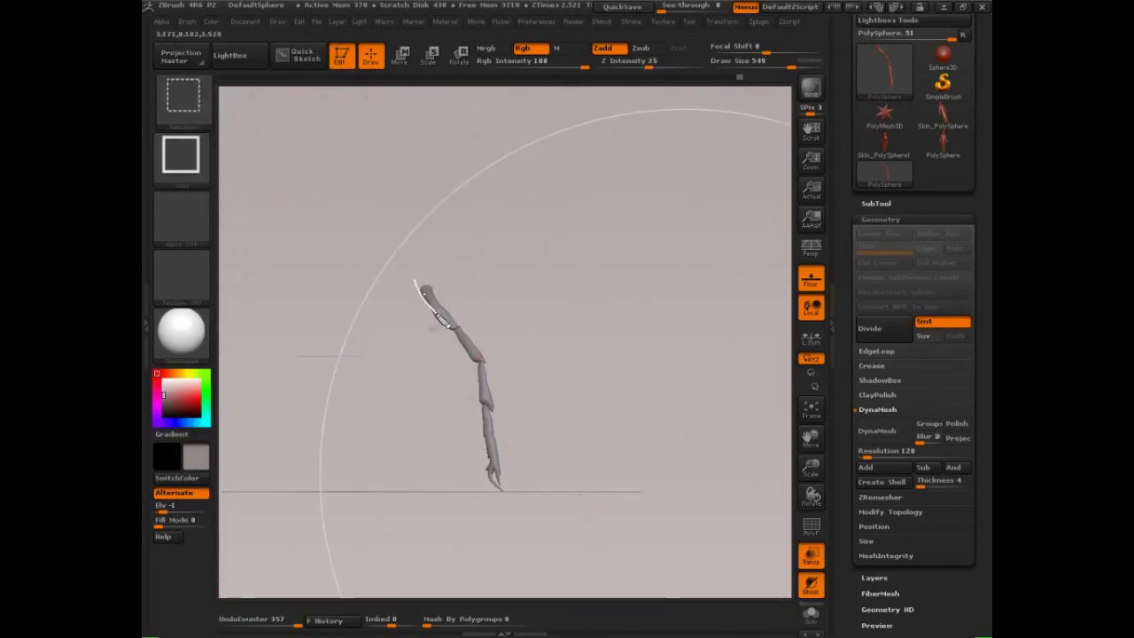
{"action": "mouse_move", "coordinate": [449, 325]}
{"action": "left_mouse_down"}
{"action": "mouse_move", "coordinate": [514, 308]}
{"action": "mouse_move", "coordinate": [544, 399]}
{"action": "mouse_move", "coordinate": [549, 486]}
{"action": "left_mouse_up"}
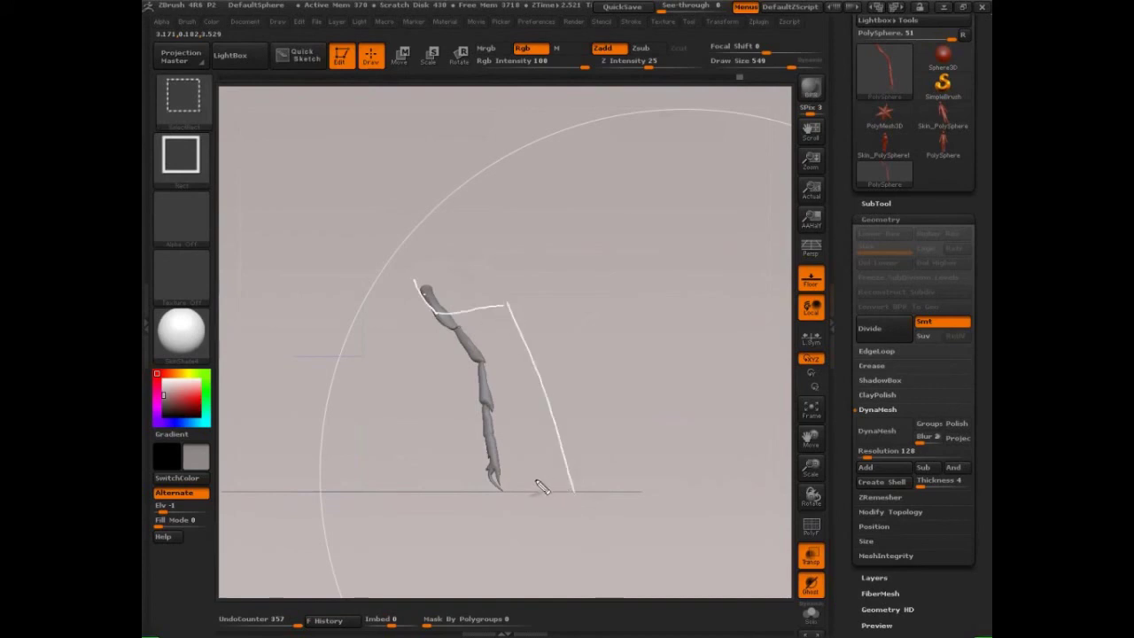
{"action": "left_click_drag", "start_coordinate": [550, 401], "coordinate": [601, 489]}
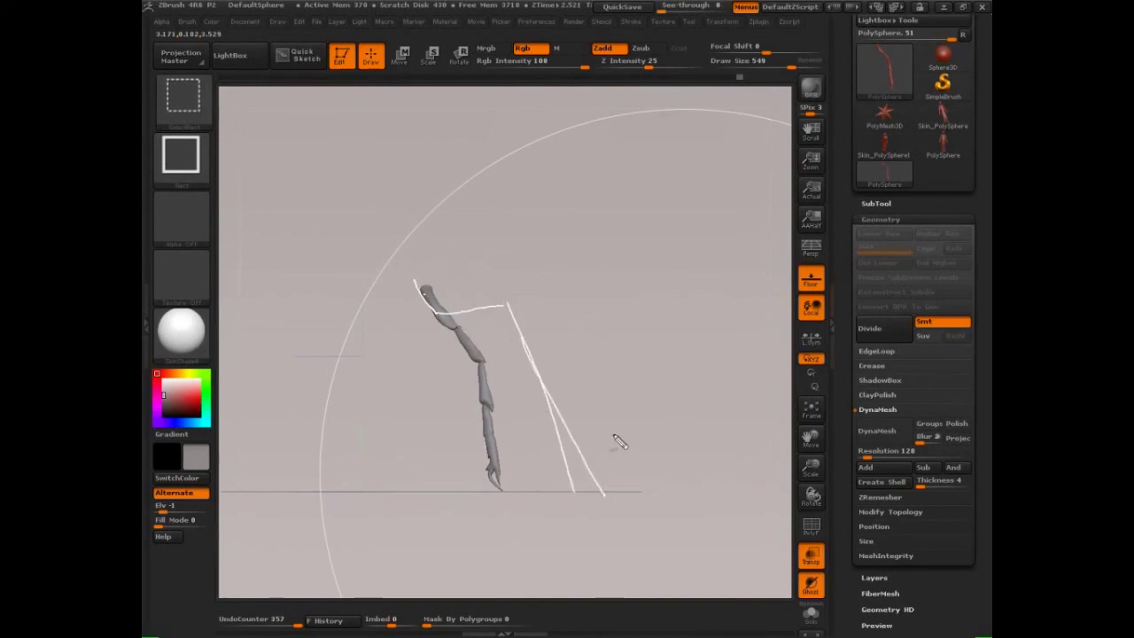
{"action": "key", "text": "Escape"}
{"action": "left_click_drag", "start_coordinate": [622, 432], "coordinate": [617, 429]}
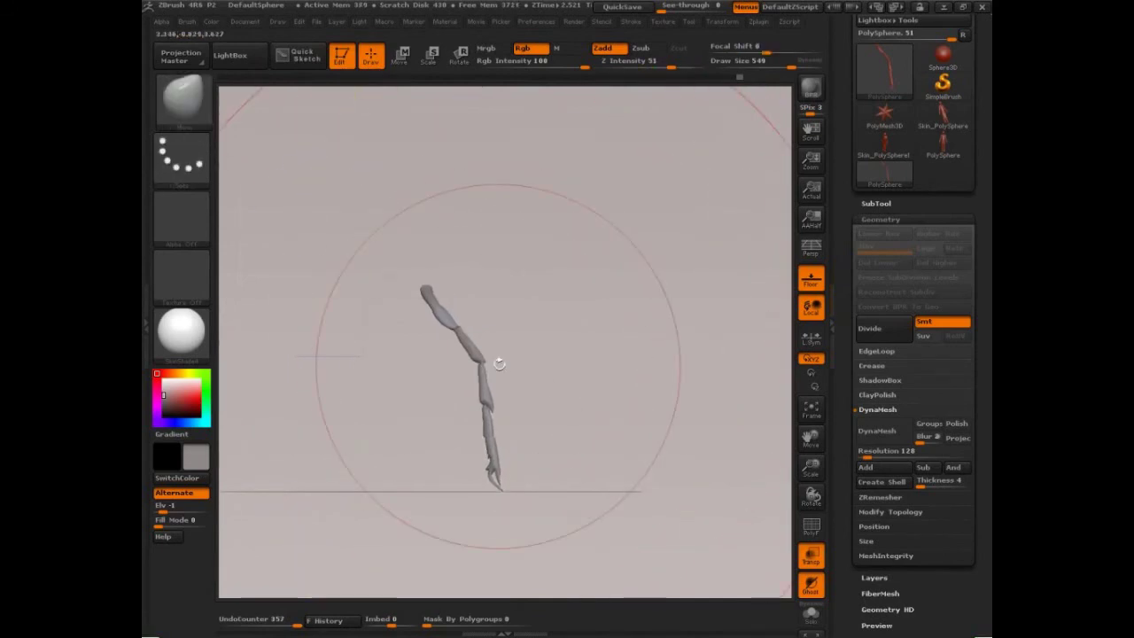
- Reduce the draw size, mask the uppermost leg segment, and rotate the rest of the leg backward about its first joint with Transpose Rotate
{"action": "key", "text": "s"}
{"action": "left_click_drag", "start_coordinate": [499, 364], "coordinate": [466, 364]}
{"action": "left_click", "coordinate": [459, 57]}
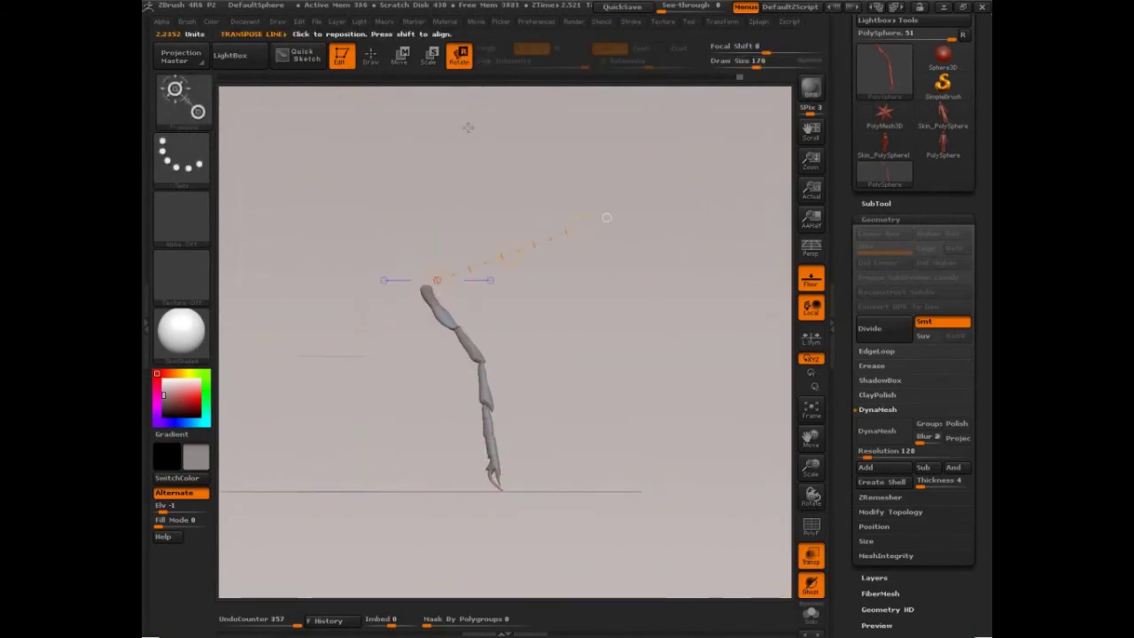
{"action": "mouse_move", "coordinate": [380, 250]}
{"action": "left_mouse_down", "text": "ctrl"}
{"action": "mouse_move", "coordinate": [459, 329]}
{"action": "mouse_move", "coordinate": [423, 390]}
{"action": "mouse_move", "coordinate": [473, 385]}
{"action": "mouse_move", "coordinate": [453, 410]}
{"action": "left_mouse_up", "text": "ctrl"}
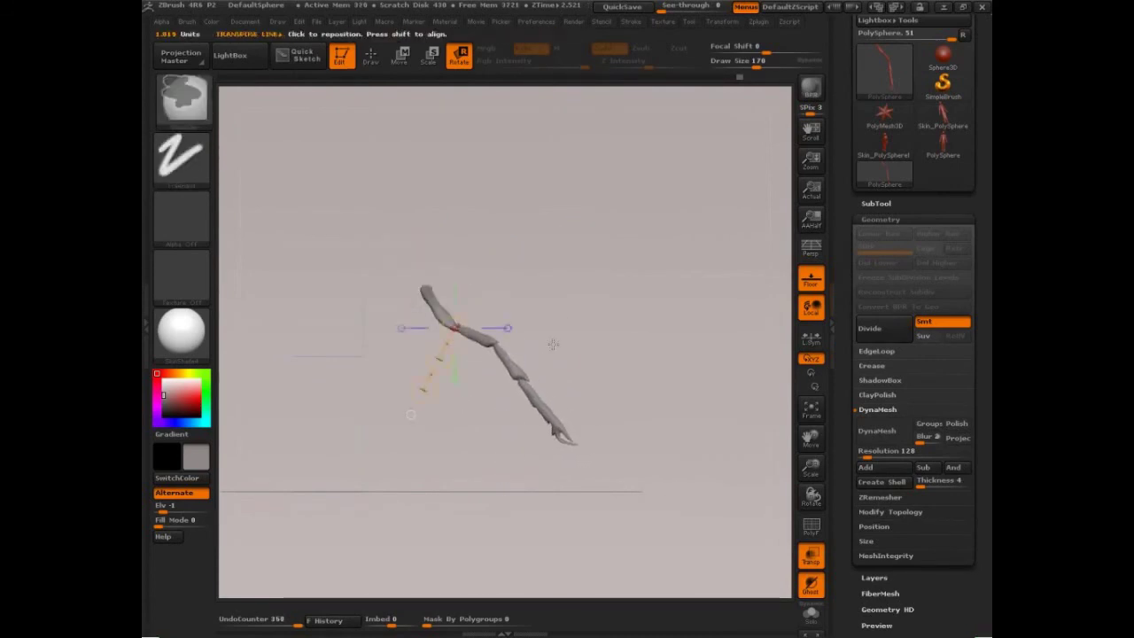
{"action": "mouse_move", "coordinate": [423, 289]}
{"action": "left_mouse_down"}
{"action": "mouse_move", "coordinate": [367, 384]}
{"action": "mouse_move", "coordinate": [438, 375]}
{"action": "left_mouse_up"}
- Swing the upper leg segments to nearly horizontal and bend the lower leg down at the knee, masking the segments that stay fixed
{"action": "left_click_drag", "start_coordinate": [378, 243], "coordinate": [512, 336], "text": "ctrl"}
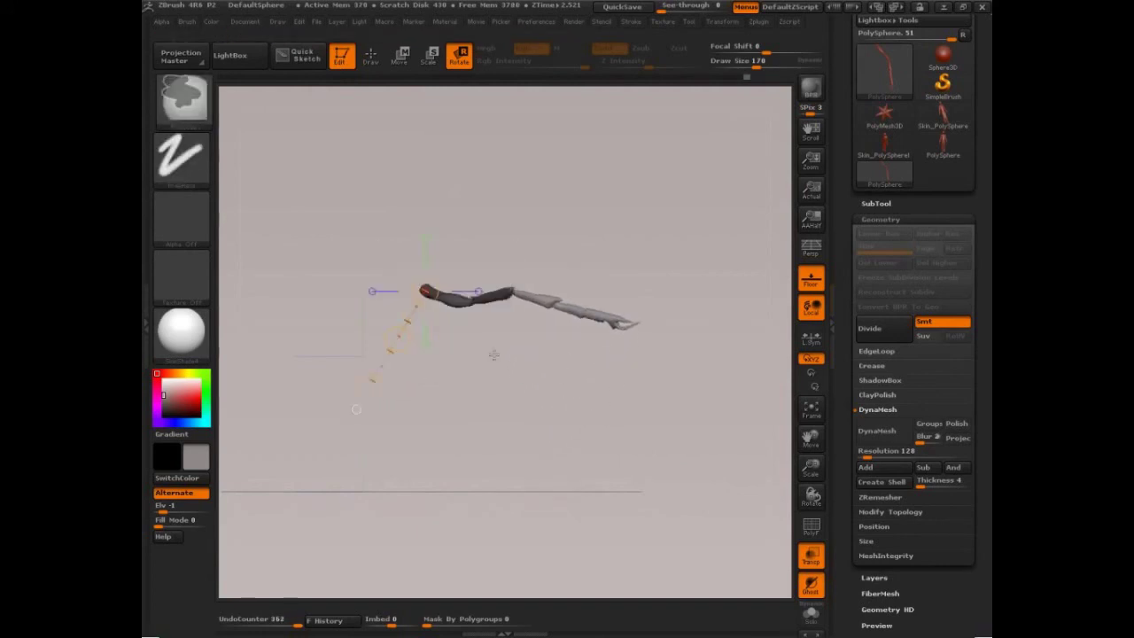
{"action": "mouse_move", "coordinate": [507, 292]}
{"action": "left_mouse_down"}
{"action": "mouse_move", "coordinate": [493, 392]}
{"action": "mouse_move", "coordinate": [355, 373]}
{"action": "left_mouse_up"}
{"action": "mouse_move", "coordinate": [659, 360]}
{"action": "left_mouse_down"}
{"action": "mouse_move", "coordinate": [597, 385]}
{"action": "mouse_move", "coordinate": [435, 400]}
{"action": "mouse_move", "coordinate": [514, 299]}
{"action": "mouse_move", "coordinate": [480, 272]}
{"action": "mouse_move", "coordinate": [563, 374]}
{"action": "mouse_move", "coordinate": [547, 483]}
{"action": "left_mouse_up"}
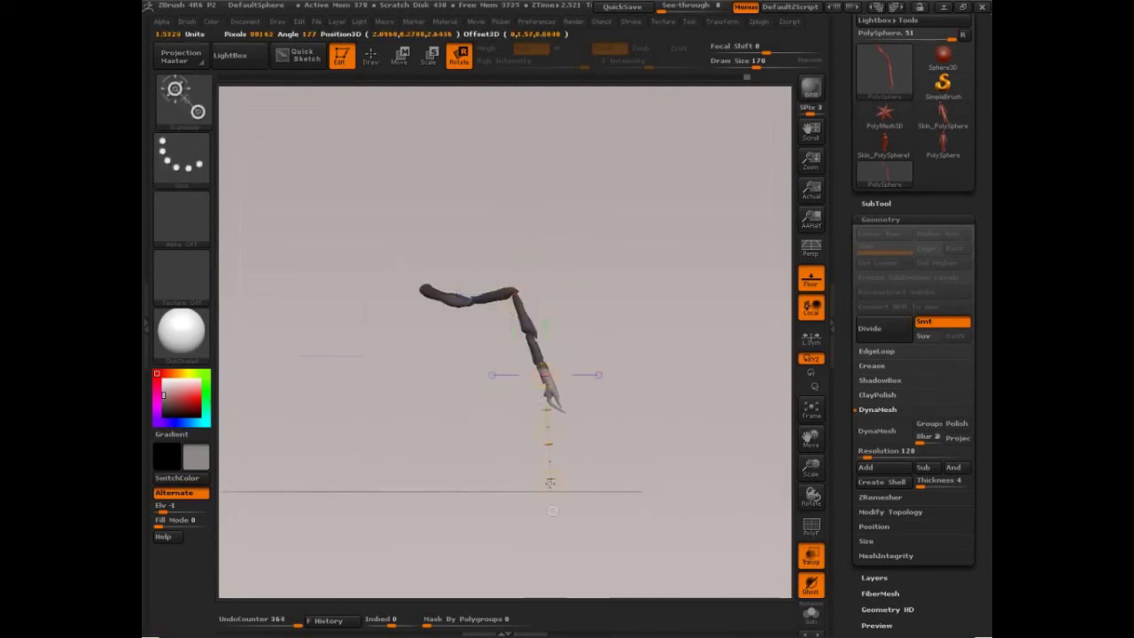
- Try to turn the unmasked foot around at the ankle and shift it back in line with the lower leg
{"action": "mouse_move", "coordinate": [636, 420]}
{"action": "left_mouse_down"}
{"action": "mouse_move", "coordinate": [549, 425]}
{"action": "mouse_move", "coordinate": [557, 341]}
{"action": "mouse_move", "coordinate": [539, 133]}
{"action": "left_mouse_up"}
{"action": "left_click_drag", "start_coordinate": [549, 426], "coordinate": [550, 205]}
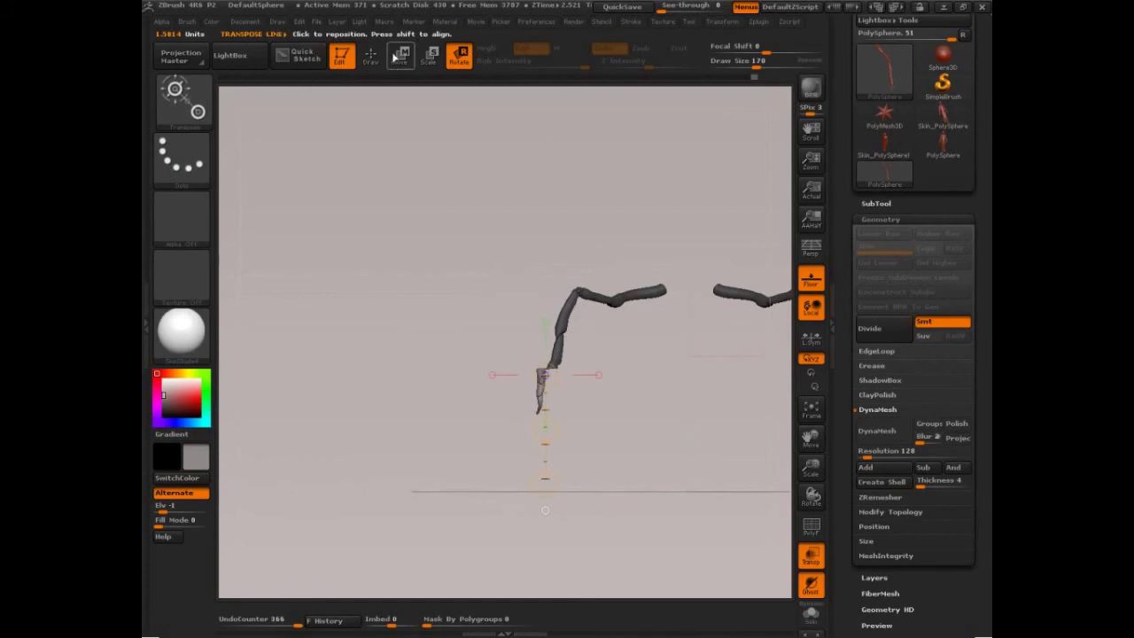
{"action": "key", "text": "w"}
{"action": "left_click_drag", "start_coordinate": [543, 428], "coordinate": [555, 428]}
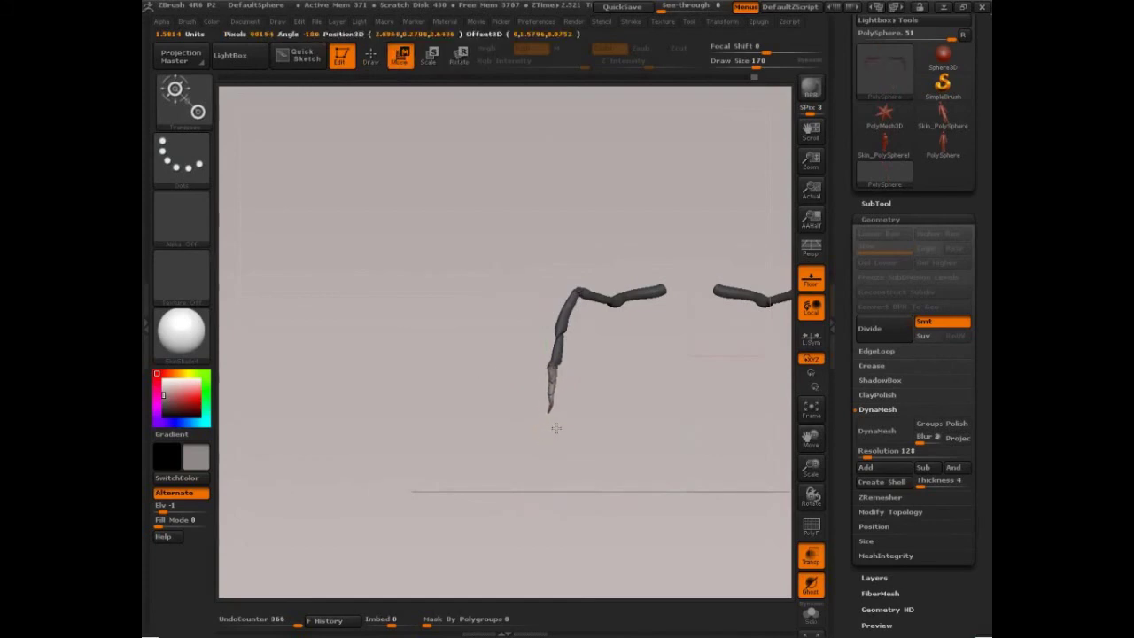
{"action": "left_click_drag", "start_coordinate": [453, 448], "coordinate": [540, 430]}
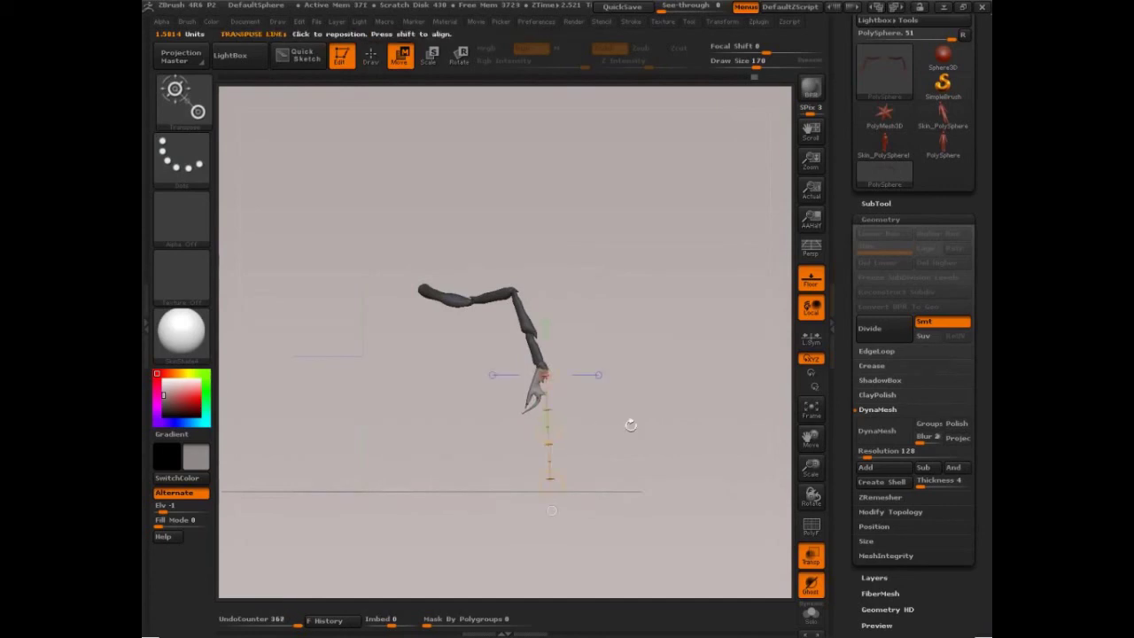
{"action": "key", "text": "q"}
{"action": "mouse_move", "coordinate": [633, 379]}
{"action": "left_mouse_down", "text": "ctrl"}
{"action": "mouse_move", "coordinate": [617, 418]}
{"action": "mouse_move", "coordinate": [608, 390]}
{"action": "mouse_move", "coordinate": [639, 361]}
{"action": "mouse_move", "coordinate": [646, 457]}
{"action": "mouse_move", "coordinate": [646, 352]}
{"action": "left_mouse_up", "text": "ctrl"}
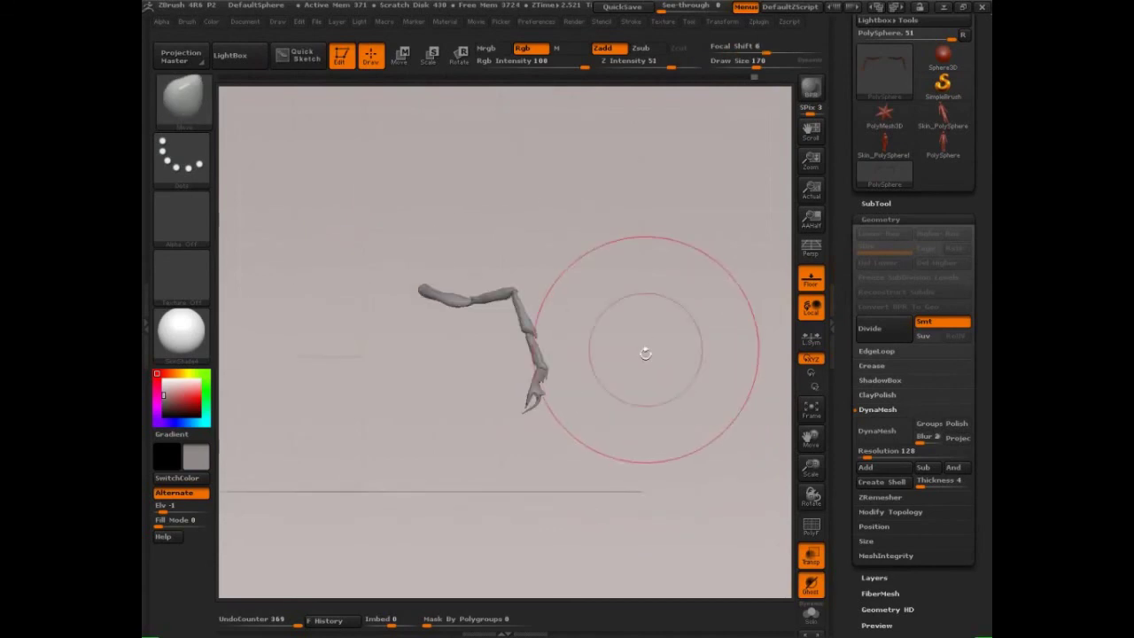
{"action": "left_click", "coordinate": [646, 396], "text": "ctrl+shift"}
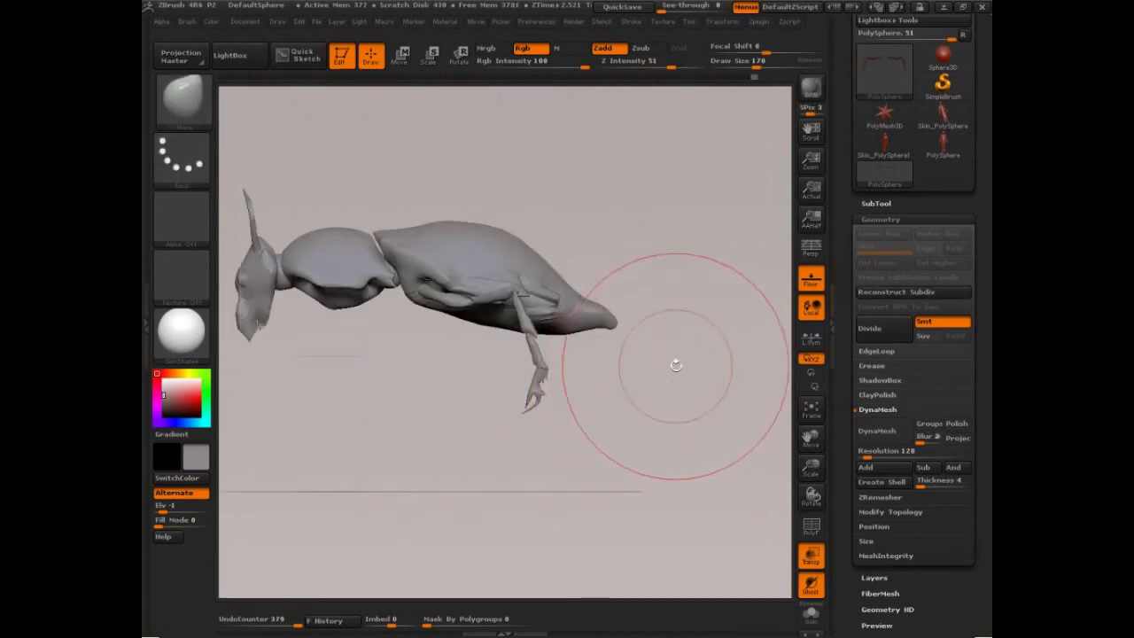
- Undo the foot's rotation and shift at the ankle
{"action": "key", "text": "ctrl+z"}
{"action": "key", "text": "ctrl+z"}
{"action": "key", "text": "ctrl+z"}
{"action": "key", "text": "ctrl+z"}
{"action": "key", "text": "ctrl+z"}
{"action": "key", "text": "ctrl+z"}
{"action": "key", "text": "ctrl+z"}
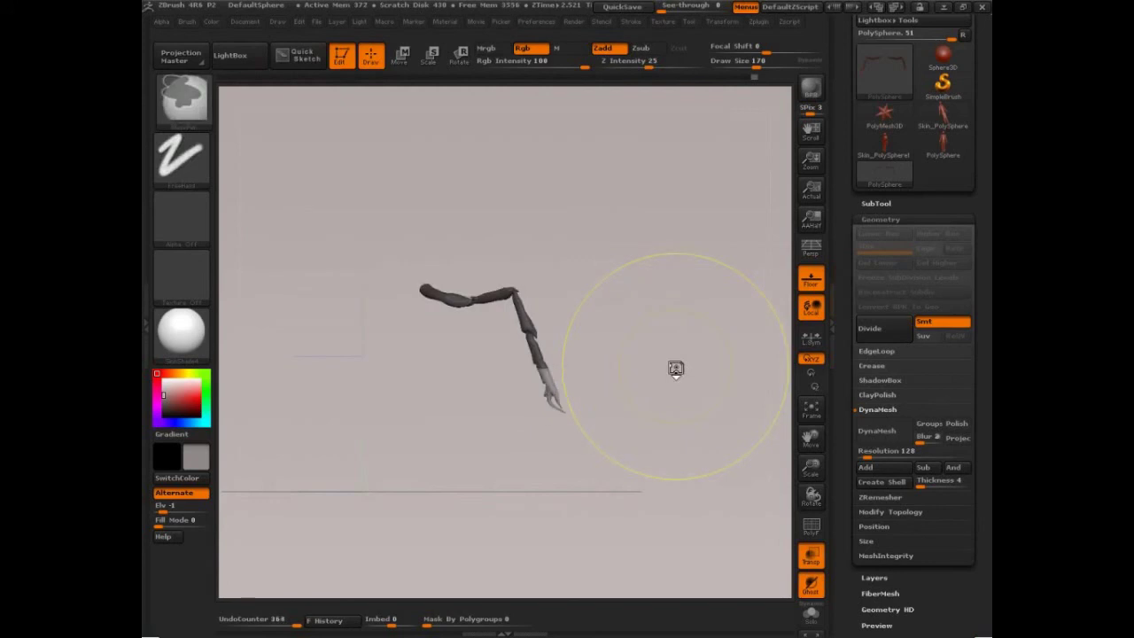
- Mask the head and body parts while leaving the legs and feet unmasked, with all parts shown
{"action": "left_click", "coordinate": [658, 379], "text": "ctrl+shift"}
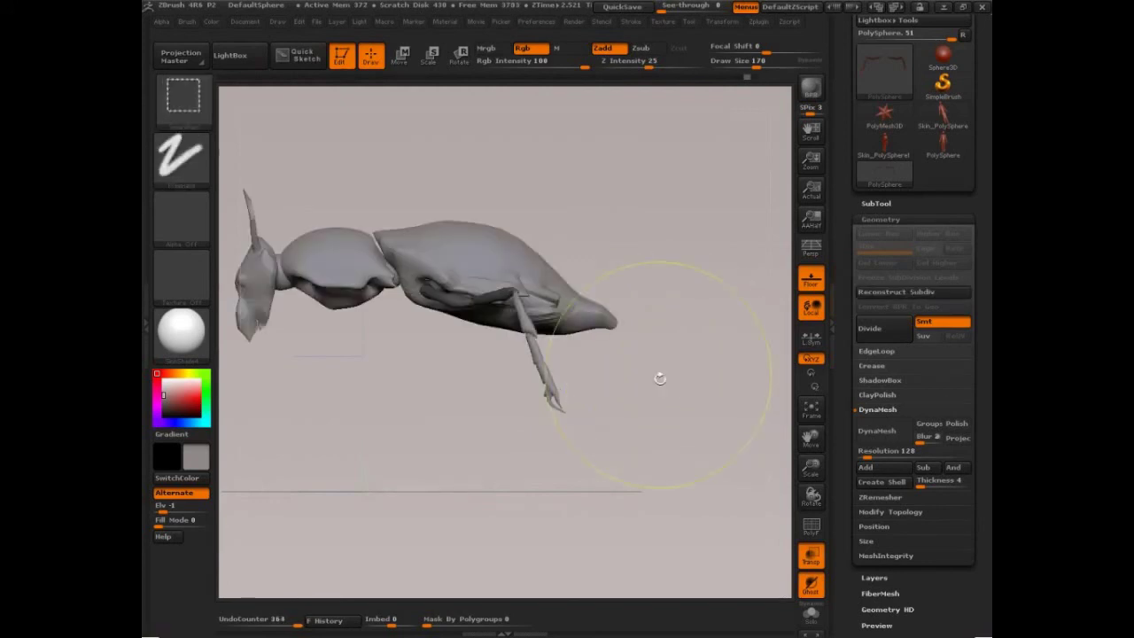
{"action": "left_click_drag", "start_coordinate": [673, 392], "coordinate": [671, 435], "text": "ctrl"}
{"action": "left_click", "coordinate": [547, 352], "text": "ctrl+shift"}
{"action": "left_click_drag", "start_coordinate": [652, 384], "coordinate": [665, 386], "text": "ctrl+shift"}
{"action": "left_click", "coordinate": [566, 398], "text": "ctrl+shift"}
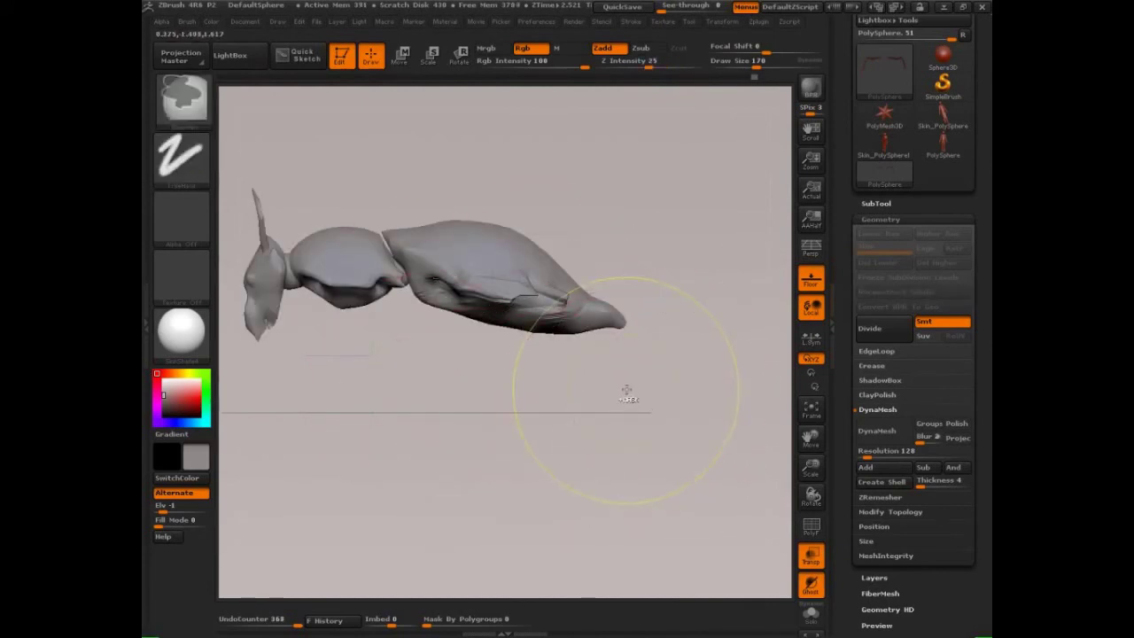
{"action": "left_click", "coordinate": [628, 394], "text": "ctrl"}
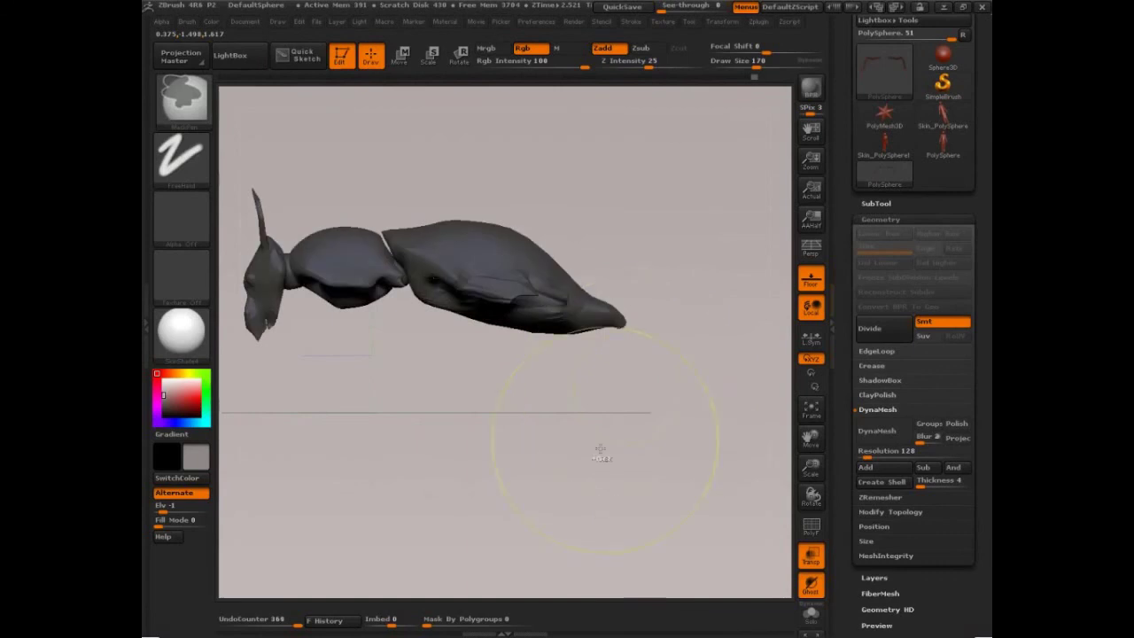
{"action": "left_click", "coordinate": [638, 383], "text": "ctrl+shift"}
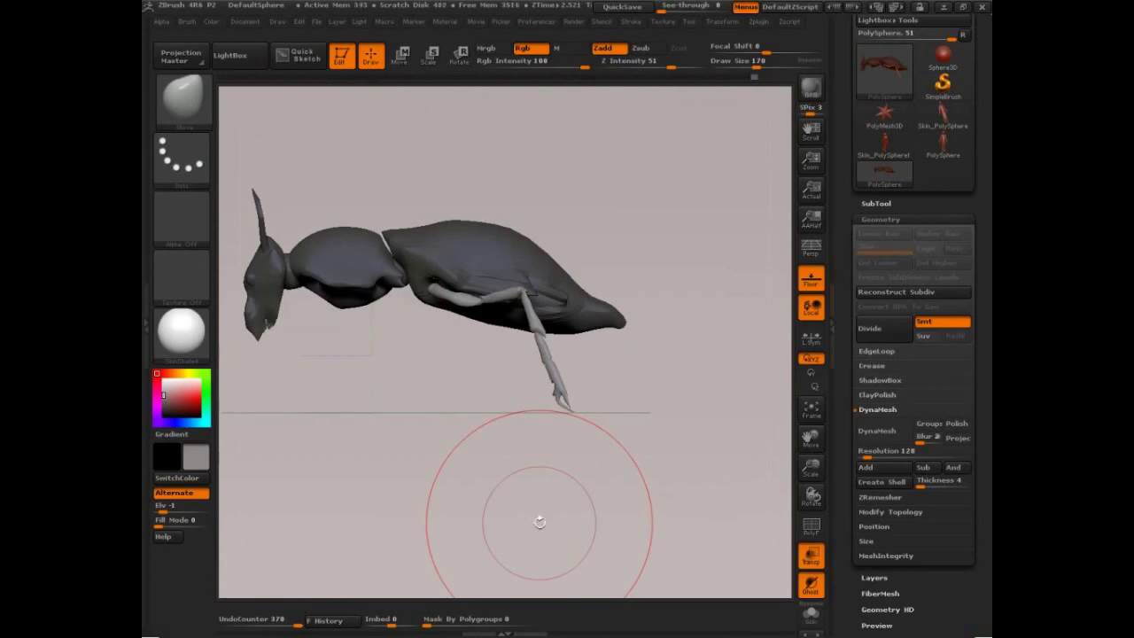
- Duplicate the leg pair forward twice along the body with Transpose Move to make three pairs of legs
{"action": "left_click", "coordinate": [400, 55]}
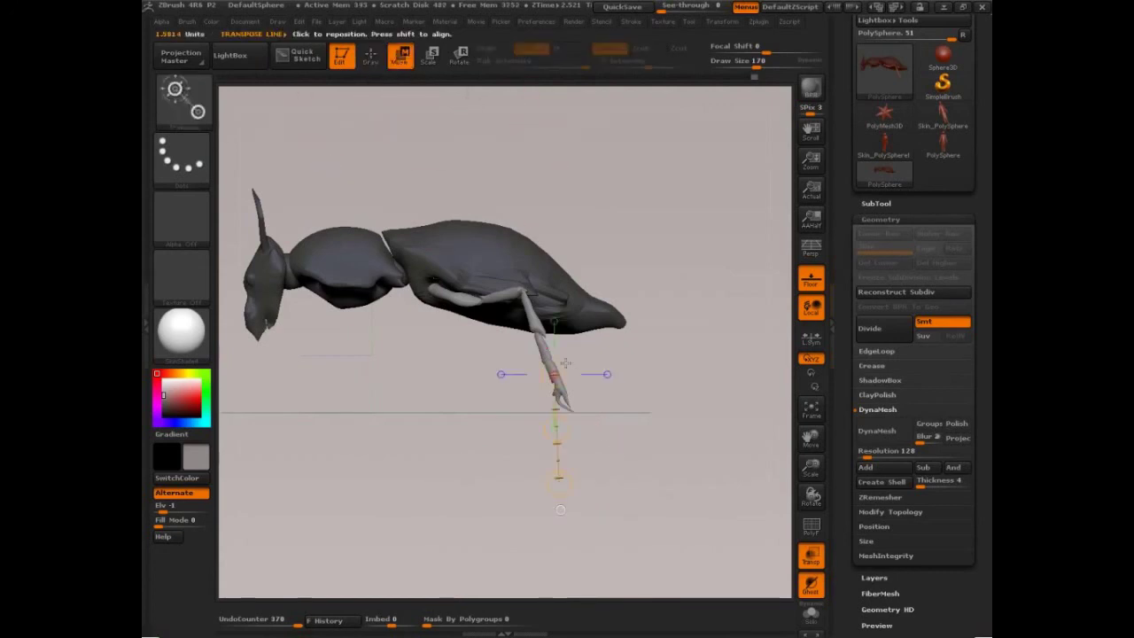
{"action": "left_click_drag", "start_coordinate": [485, 340], "coordinate": [744, 341]}
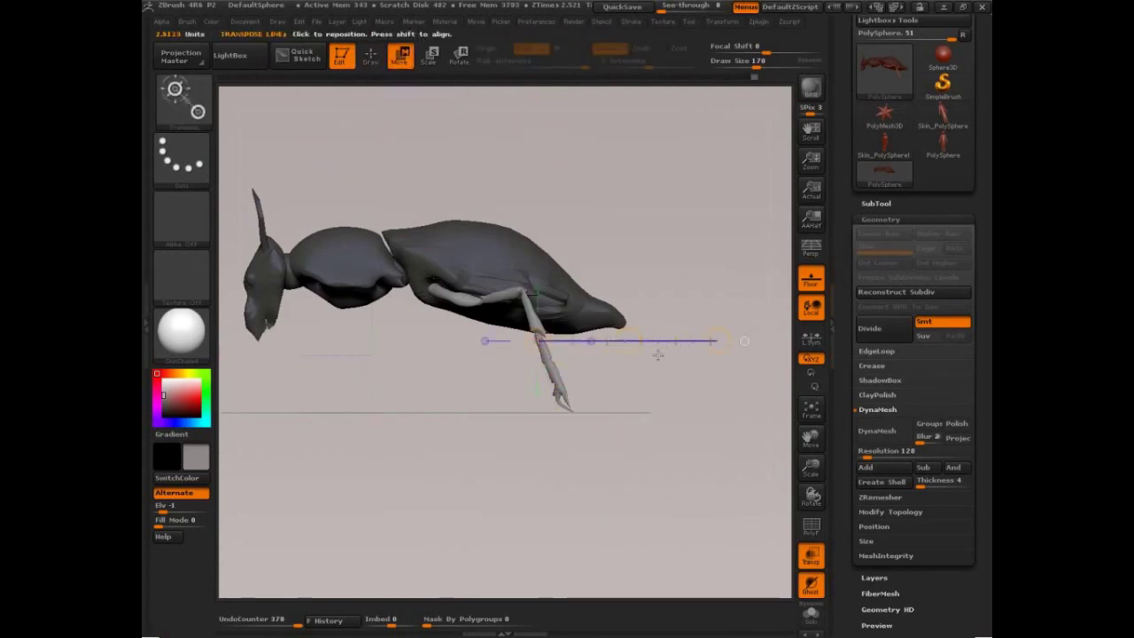
{"action": "left_click_drag", "start_coordinate": [627, 344], "coordinate": [570, 341], "text": "ctrl"}
{"action": "left_click_drag", "start_coordinate": [570, 340], "coordinate": [716, 340]}
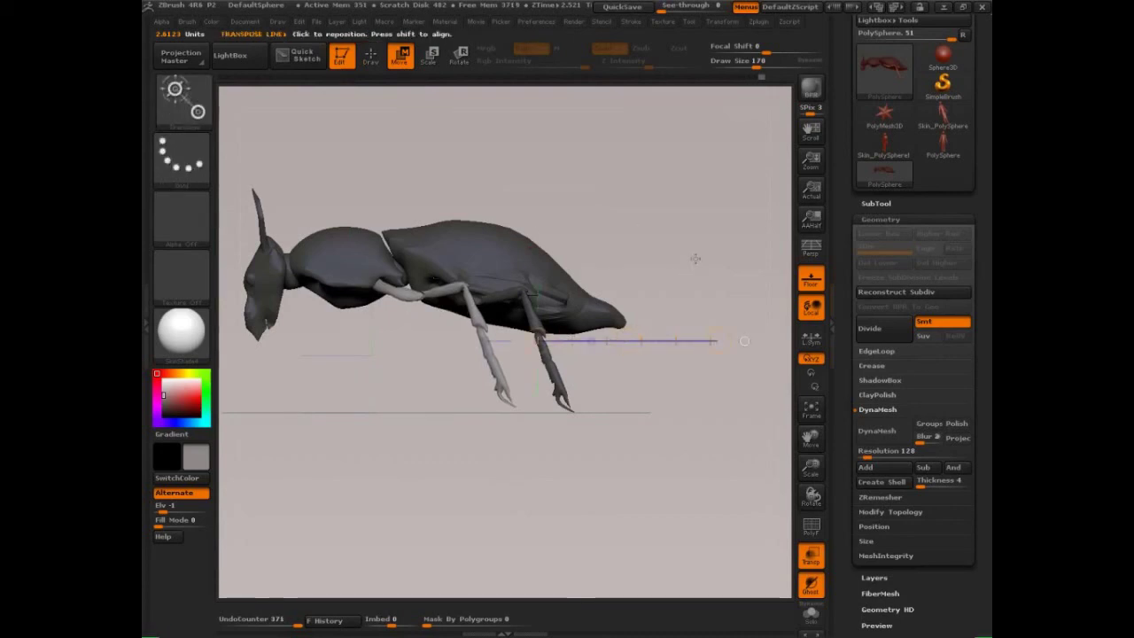
{"action": "mouse_move", "coordinate": [695, 258]}
{"action": "left_mouse_down"}
{"action": "mouse_move", "coordinate": [705, 340]}
{"action": "mouse_move", "coordinate": [673, 424]}
{"action": "left_mouse_up"}
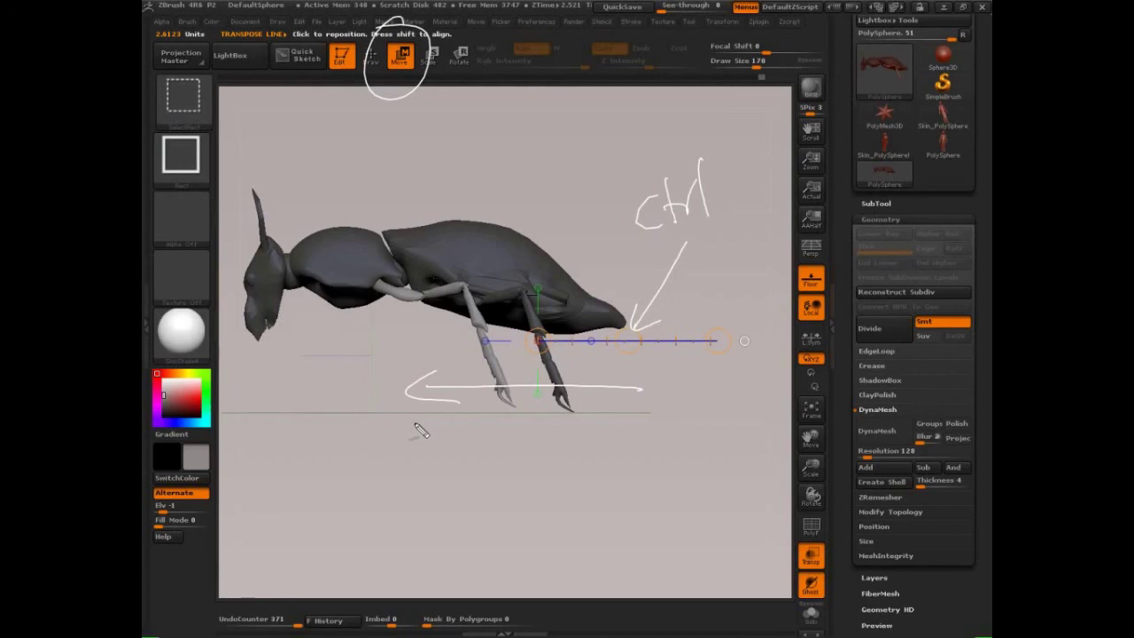
{"action": "key", "text": "Escape"}
{"action": "left_click_drag", "start_coordinate": [686, 448], "coordinate": [686, 450], "text": "shift"}
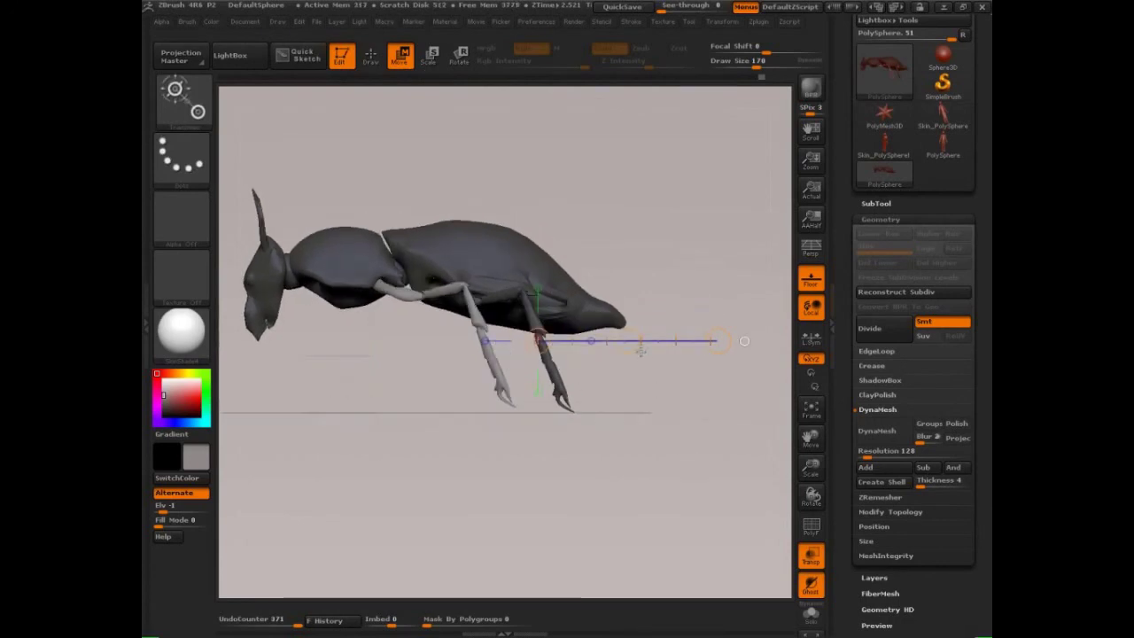
{"action": "left_click_drag", "start_coordinate": [628, 341], "coordinate": [565, 341]}
- Rotate the front pair of legs forward around their hip joints in top view so they reach past the head
{"action": "mouse_move", "coordinate": [661, 190]}
{"action": "left_mouse_down"}
{"action": "mouse_move", "coordinate": [667, 301]}
{"action": "mouse_move", "coordinate": [641, 417]}
{"action": "mouse_move", "coordinate": [609, 420]}
{"action": "left_mouse_up"}
{"action": "left_click_drag", "start_coordinate": [355, 273], "coordinate": [337, 426]}
{"action": "key", "text": "r"}
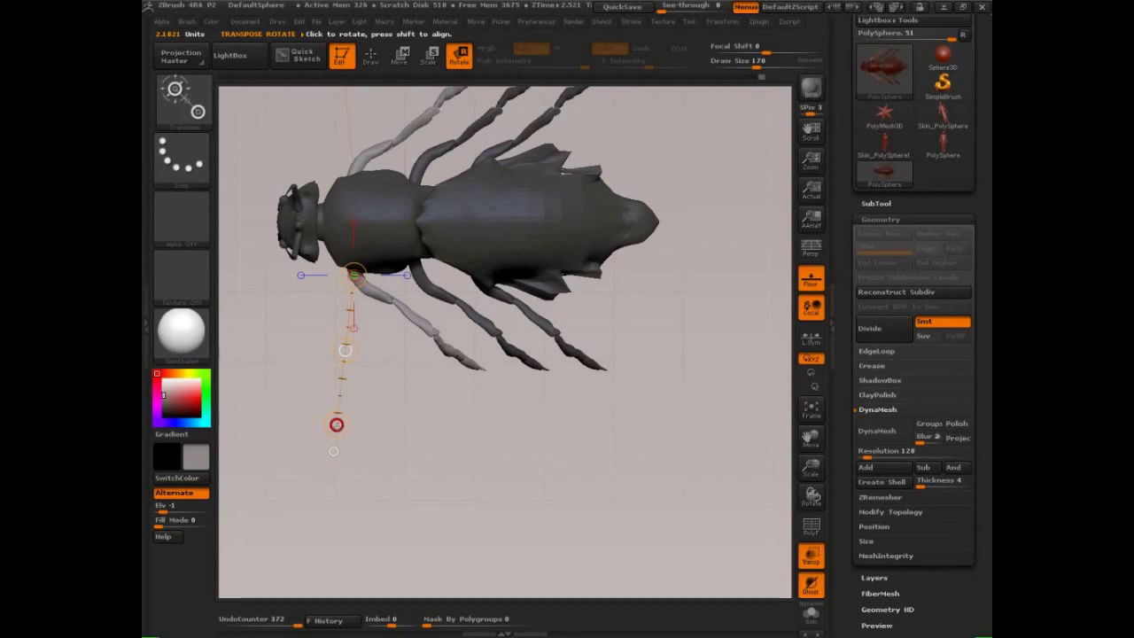
{"action": "left_click_drag", "start_coordinate": [337, 424], "coordinate": [254, 373]}
{"action": "left_click_drag", "start_coordinate": [466, 458], "coordinate": [448, 481]}
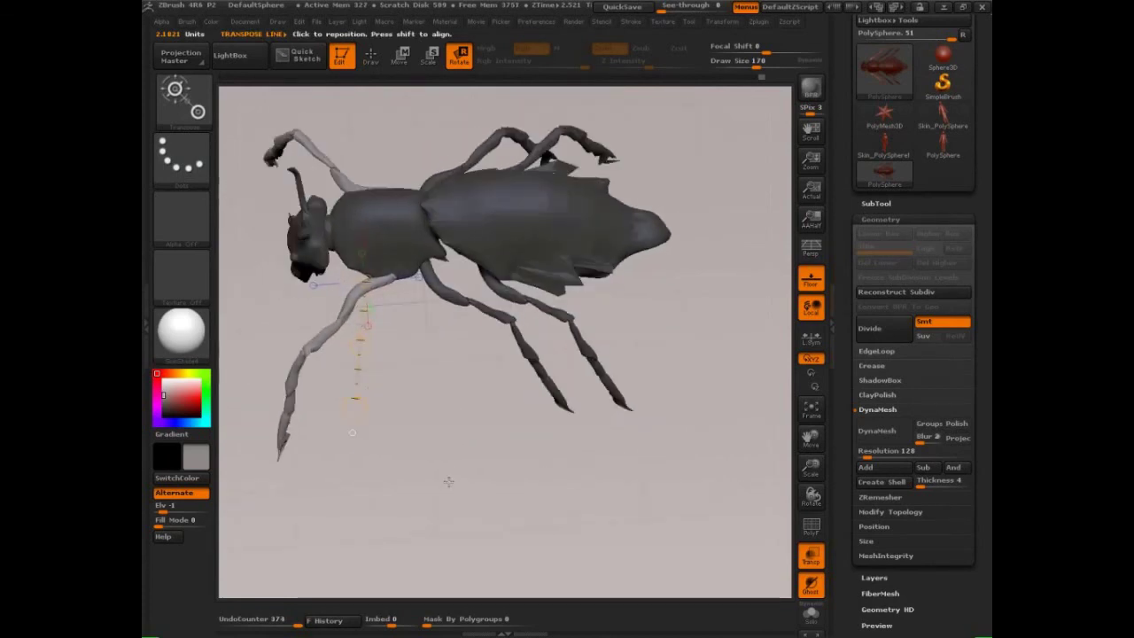
- Adjust the bend and placement of the front leg segments with the Move brush, raising the draw size to 297
{"action": "left_click", "coordinate": [371, 56]}
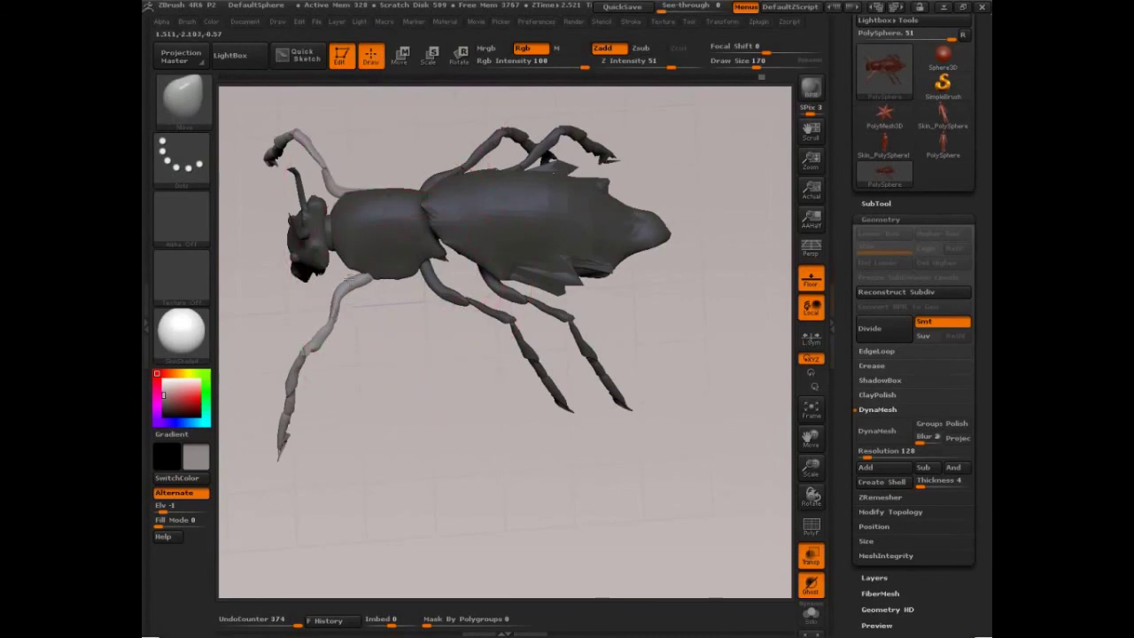
{"action": "left_click_drag", "start_coordinate": [350, 278], "coordinate": [354, 287]}
{"action": "left_click_drag", "start_coordinate": [307, 356], "coordinate": [313, 352]}
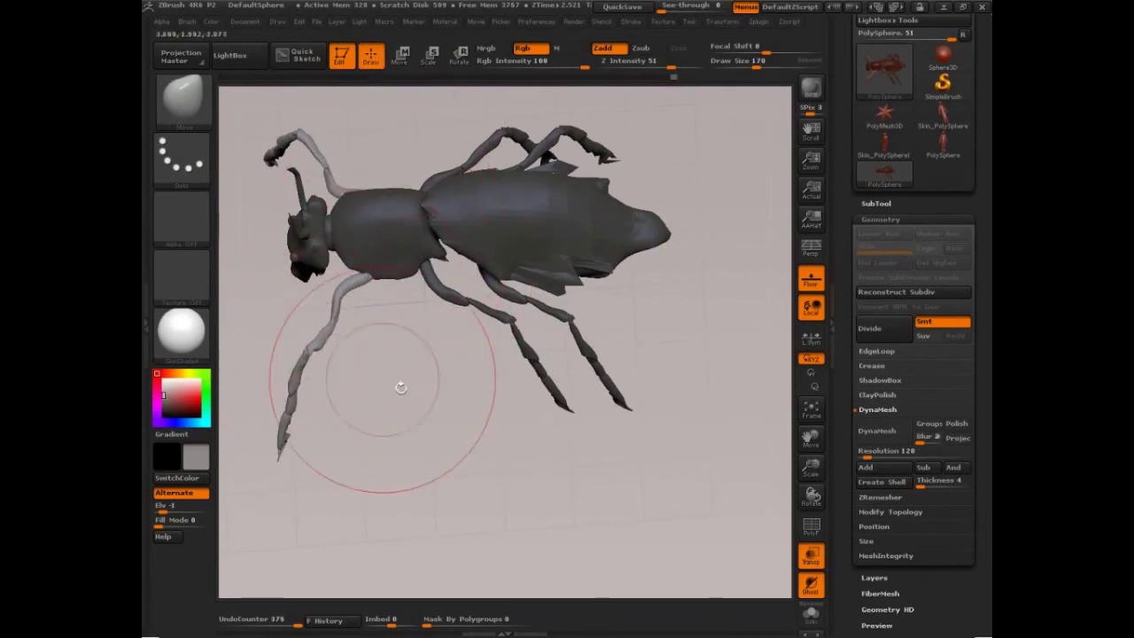
{"action": "left_click_drag", "start_coordinate": [399, 388], "coordinate": [390, 314]}
{"action": "mouse_move", "coordinate": [338, 358]}
{"action": "left_mouse_down"}
{"action": "mouse_move", "coordinate": [383, 399]}
{"action": "mouse_move", "coordinate": [371, 358]}
{"action": "mouse_move", "coordinate": [323, 380]}
{"action": "mouse_move", "coordinate": [366, 360]}
{"action": "mouse_move", "coordinate": [343, 365]}
{"action": "left_mouse_up"}
{"action": "key", "text": "s"}
{"action": "key", "text": "shift"}
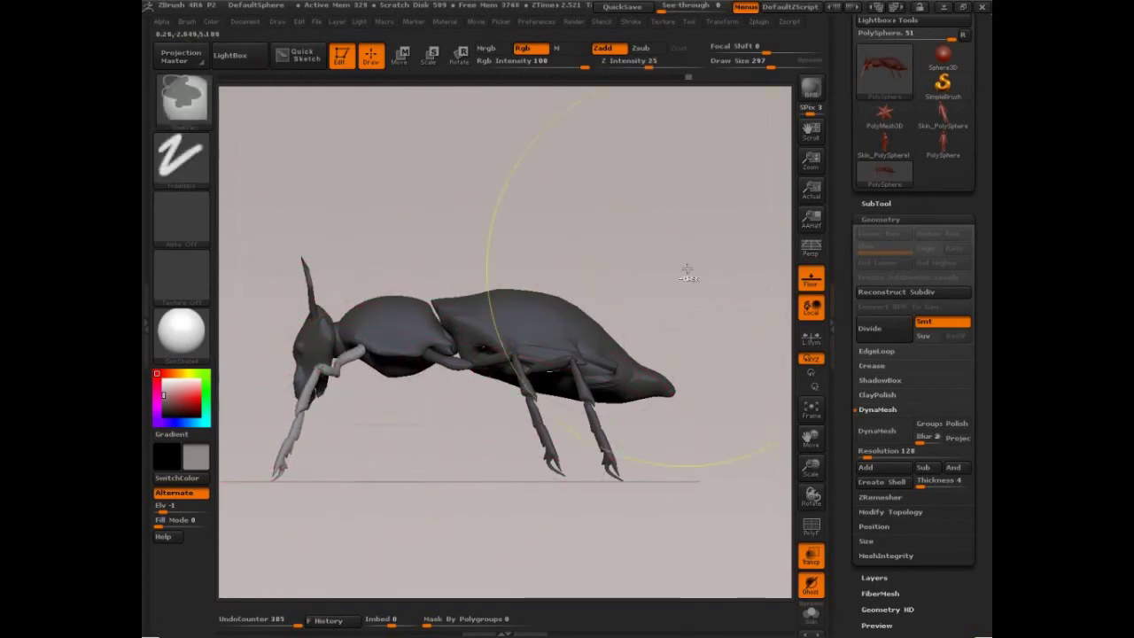
- Clear the mask, isolate the leg segments to check them from above, and bring all parts back into view
{"action": "left_click_drag", "start_coordinate": [687, 269], "coordinate": [705, 292], "text": "ctrl"}
{"action": "left_click_drag", "start_coordinate": [704, 292], "coordinate": [701, 334]}
{"action": "left_click", "coordinate": [519, 427], "text": "ctrl+shift"}
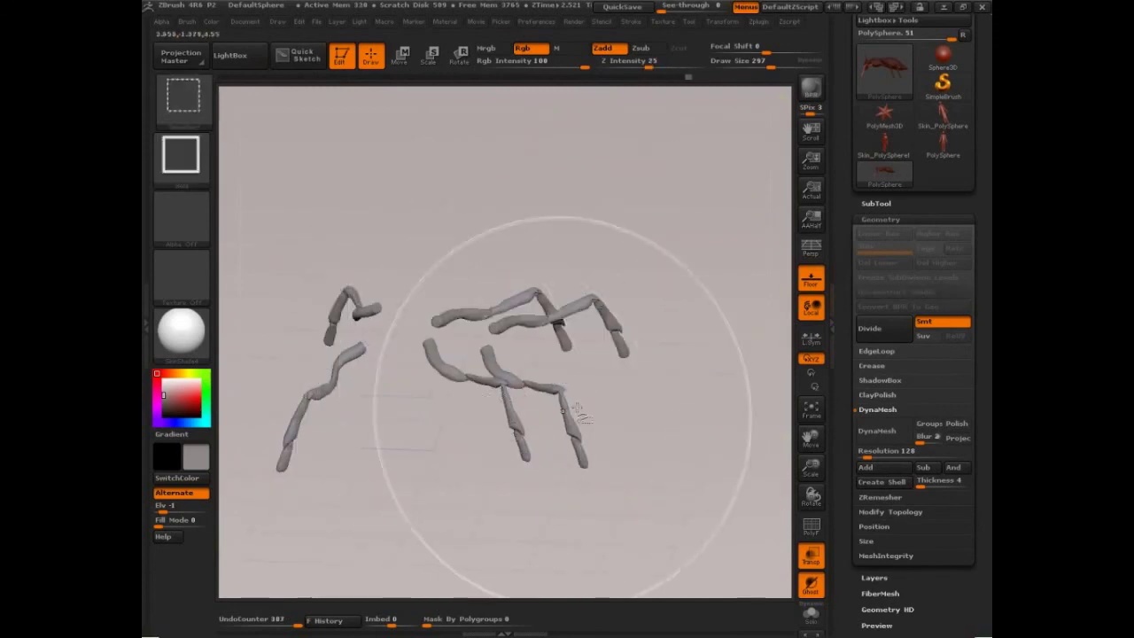
{"action": "mouse_move", "coordinate": [657, 389]}
{"action": "left_mouse_down"}
{"action": "mouse_move", "coordinate": [673, 433]}
{"action": "mouse_move", "coordinate": [691, 437]}
{"action": "mouse_move", "coordinate": [675, 458]}
{"action": "left_mouse_up"}
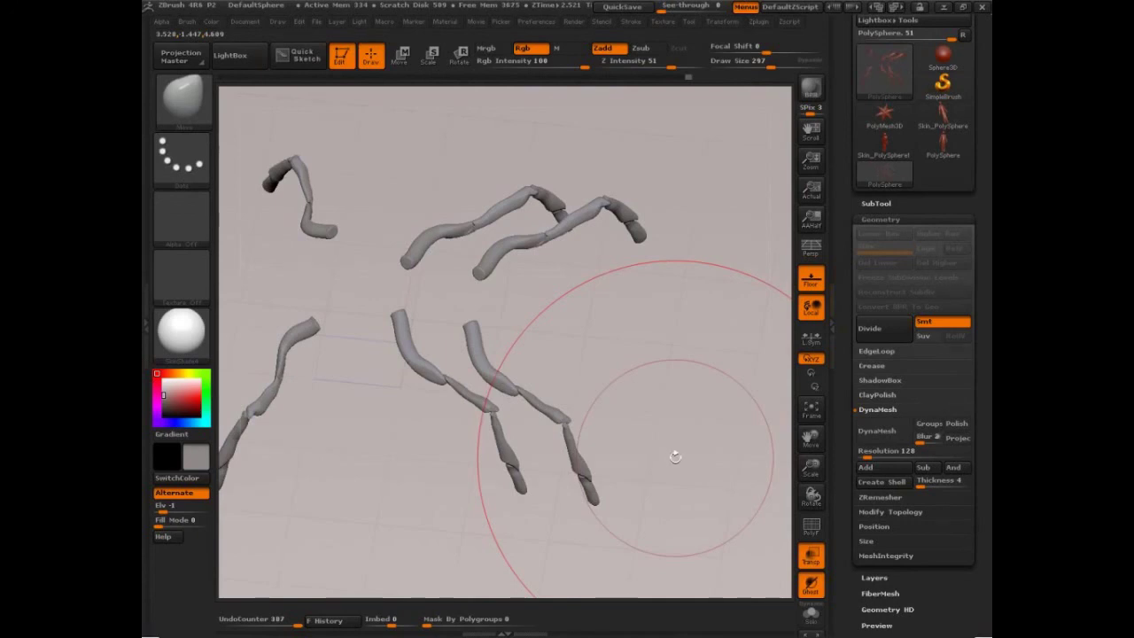
{"action": "key", "text": "ctrl+shift"}
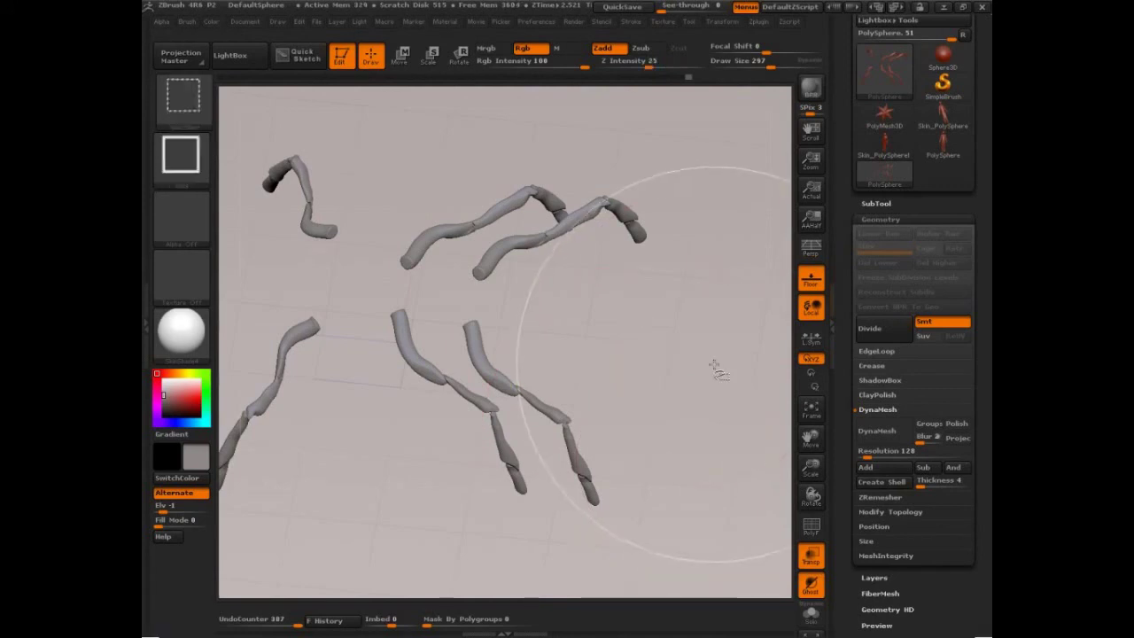
{"action": "left_click", "coordinate": [714, 368], "text": "ctrl+shift"}
{"action": "left_click_drag", "start_coordinate": [701, 417], "coordinate": [726, 451]}
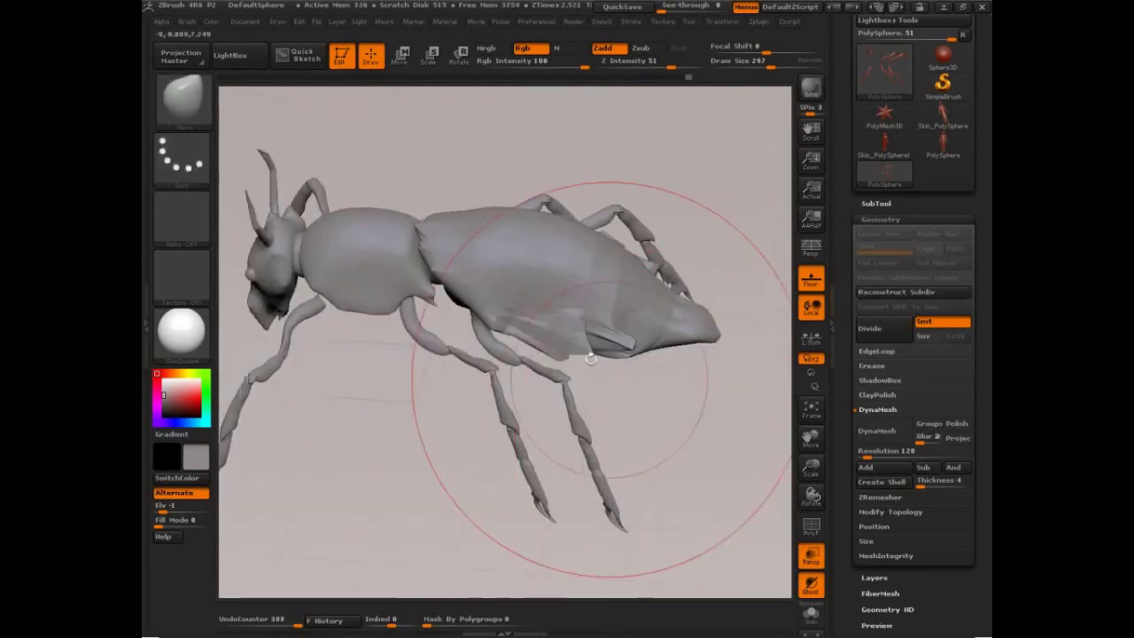
- Mask everything except the middle pair of legs with a Transpose topological mask from the hip, and unmask their lower segments
{"action": "left_click_drag", "start_coordinate": [612, 390], "coordinate": [411, 94]}
{"action": "key", "text": "w"}
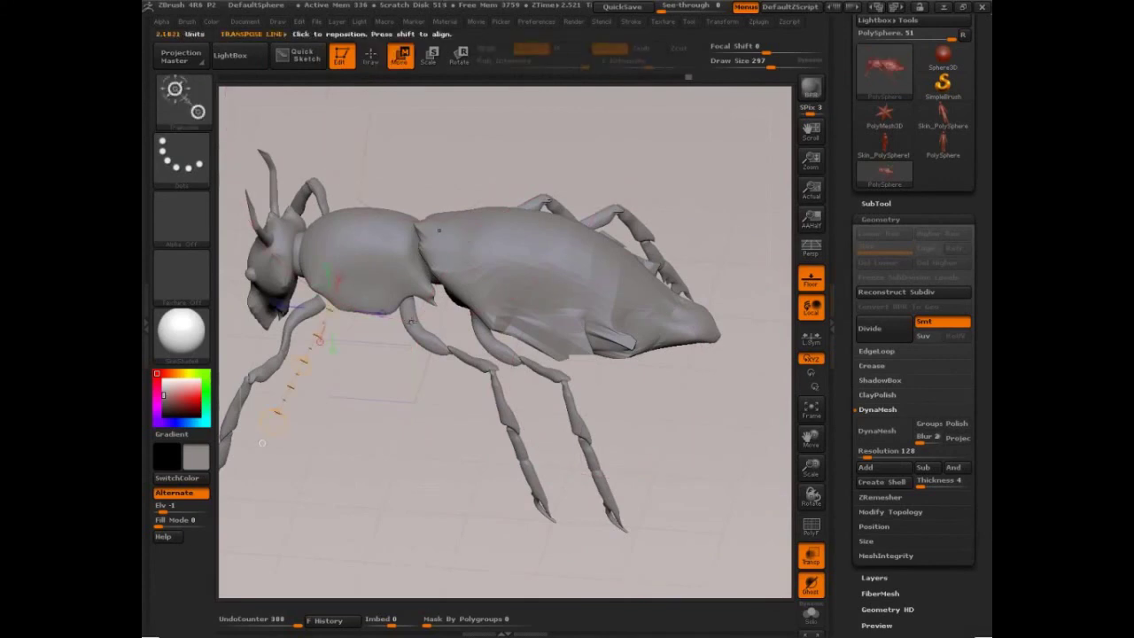
{"action": "left_click", "coordinate": [410, 322]}
{"action": "left_click_drag", "start_coordinate": [410, 322], "coordinate": [399, 264], "text": "ctrl"}
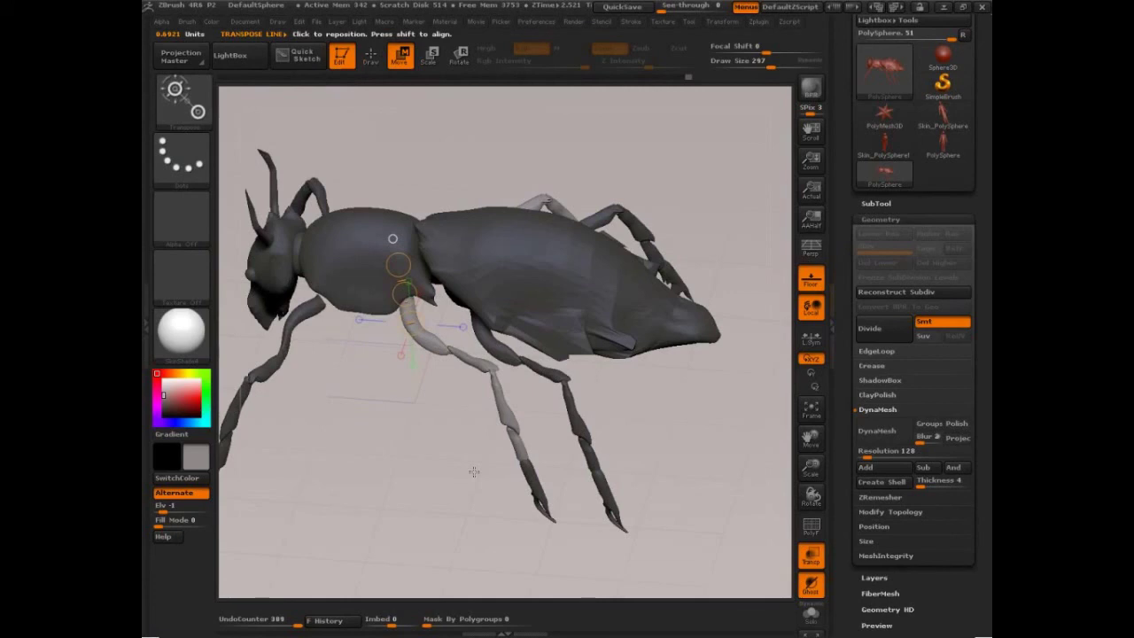
{"action": "key", "text": "ctrl"}
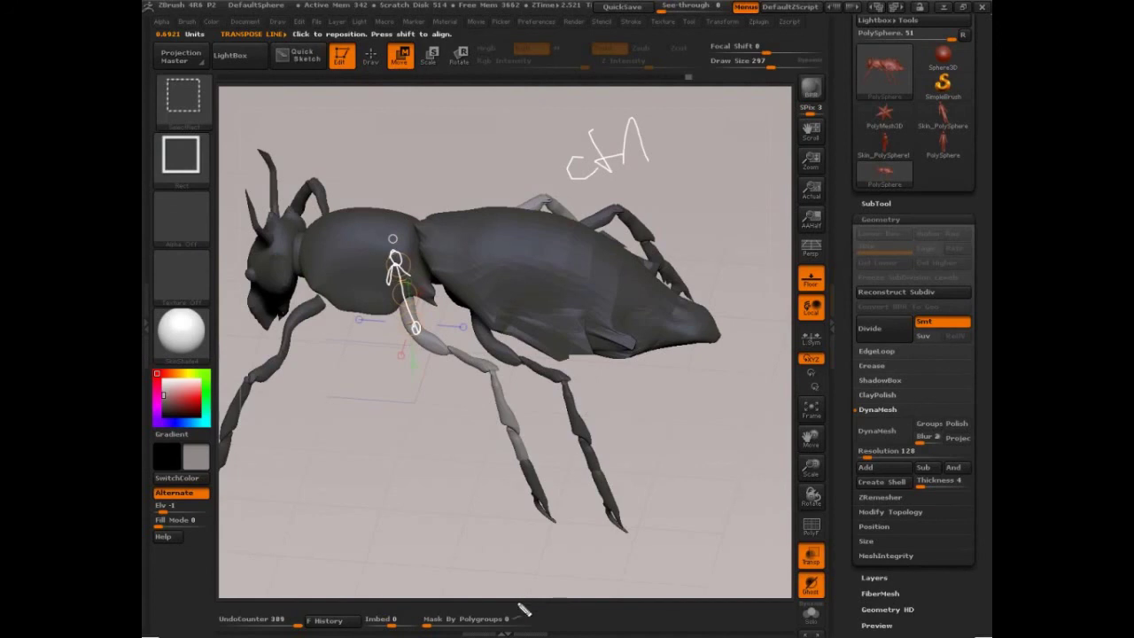
{"action": "key", "text": "Escape"}
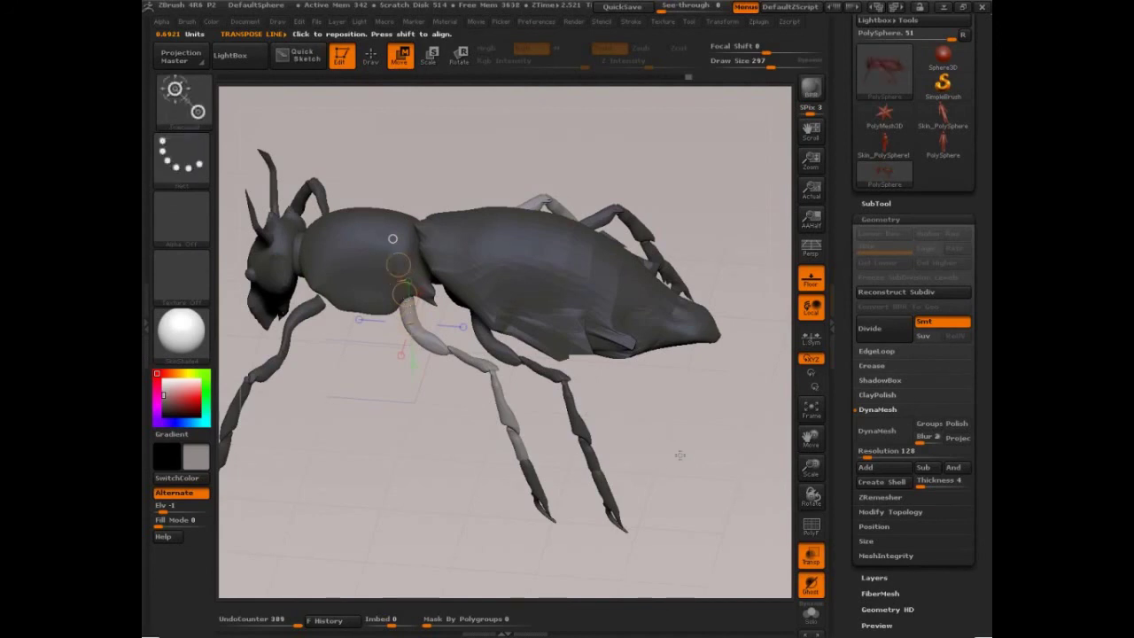
{"action": "mouse_move", "coordinate": [680, 455]}
{"action": "left_mouse_down"}
{"action": "mouse_move", "coordinate": [673, 471]}
{"action": "mouse_move", "coordinate": [672, 454]}
{"action": "left_mouse_up"}
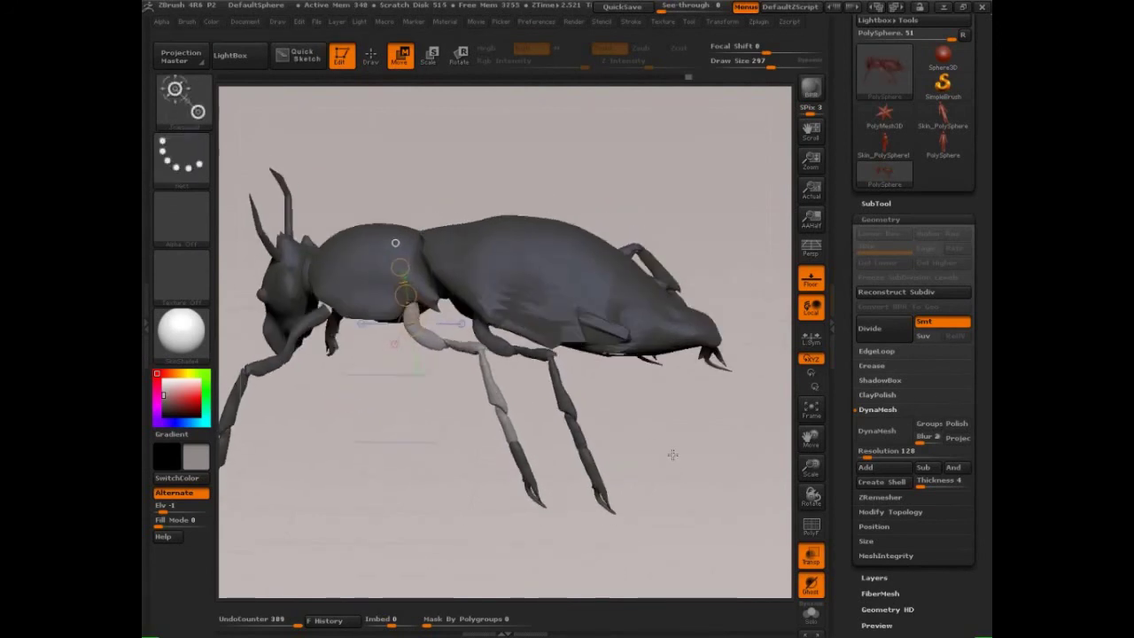
{"action": "mouse_move", "coordinate": [497, 404]}
{"action": "left_mouse_down", "text": "ctrl+shift"}
{"action": "mouse_move", "coordinate": [560, 477]}
{"action": "mouse_move", "coordinate": [502, 474]}
{"action": "mouse_move", "coordinate": [501, 452]}
{"action": "mouse_move", "coordinate": [579, 494]}
{"action": "left_mouse_up", "text": "ctrl+shift"}
- Rotate the middle pair of legs slightly forward around their hip joints in top view
{"action": "left_click_drag", "start_coordinate": [714, 291], "coordinate": [708, 416]}
{"action": "left_click", "coordinate": [461, 54]}
{"action": "mouse_move", "coordinate": [400, 295]}
{"action": "left_mouse_down"}
{"action": "mouse_move", "coordinate": [384, 381]}
{"action": "mouse_move", "coordinate": [344, 393]}
{"action": "left_mouse_up"}
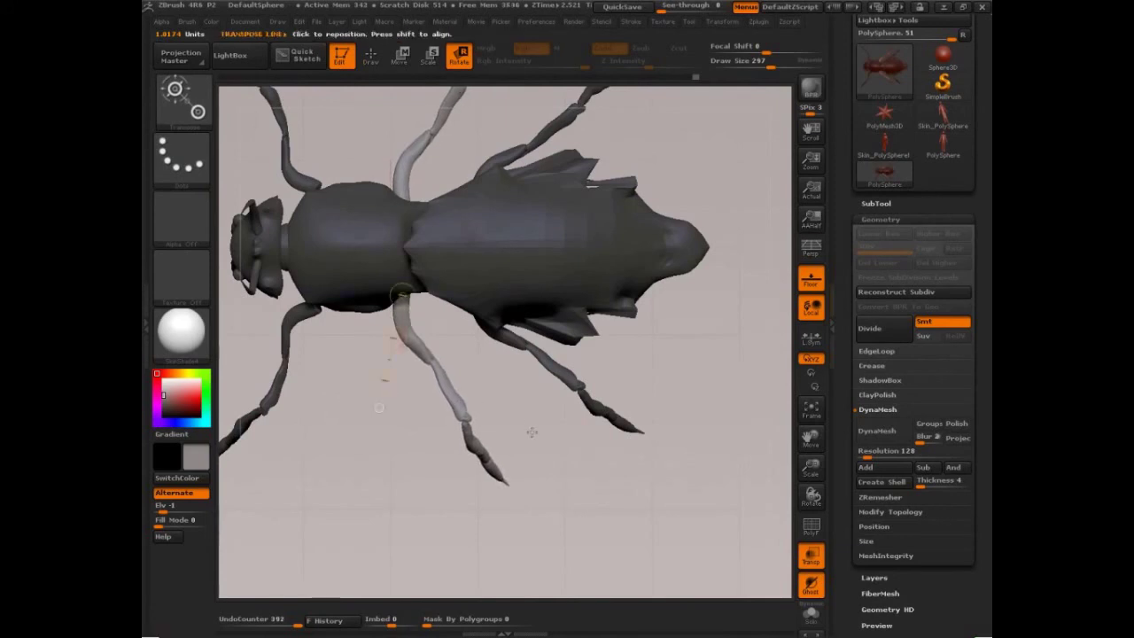
- Raise the knees and reposition the feet of the middle legs in side view with the Move brush, and clear the mask
{"action": "left_click", "coordinate": [370, 55]}
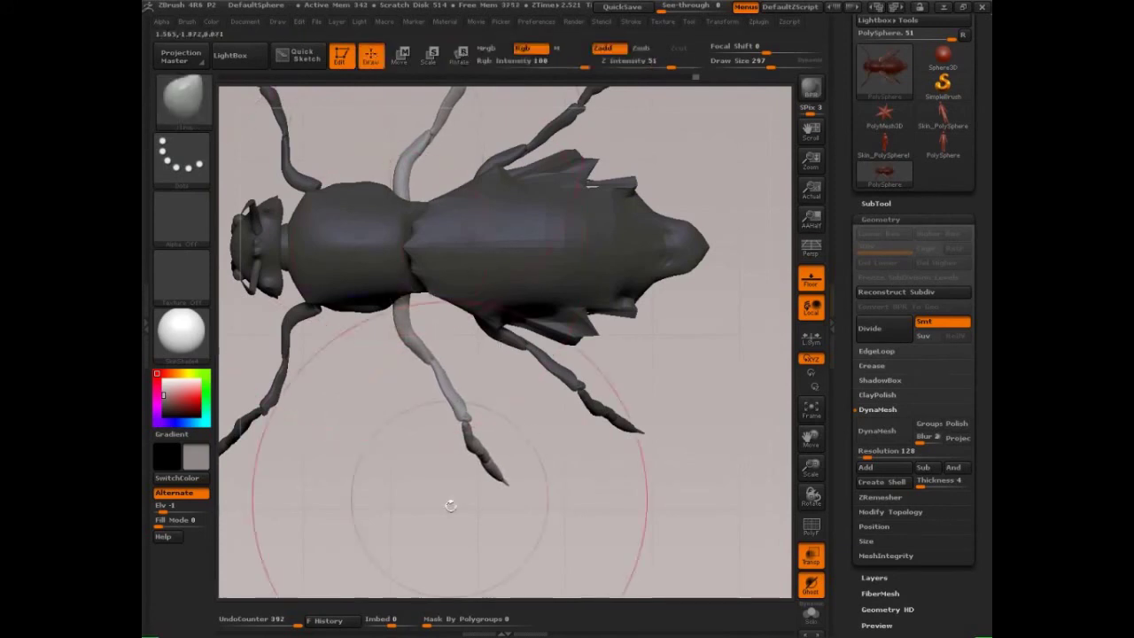
{"action": "mouse_move", "coordinate": [451, 506]}
{"action": "left_mouse_down"}
{"action": "mouse_move", "coordinate": [441, 511]}
{"action": "mouse_move", "coordinate": [531, 443]}
{"action": "mouse_move", "coordinate": [701, 400]}
{"action": "left_mouse_up"}
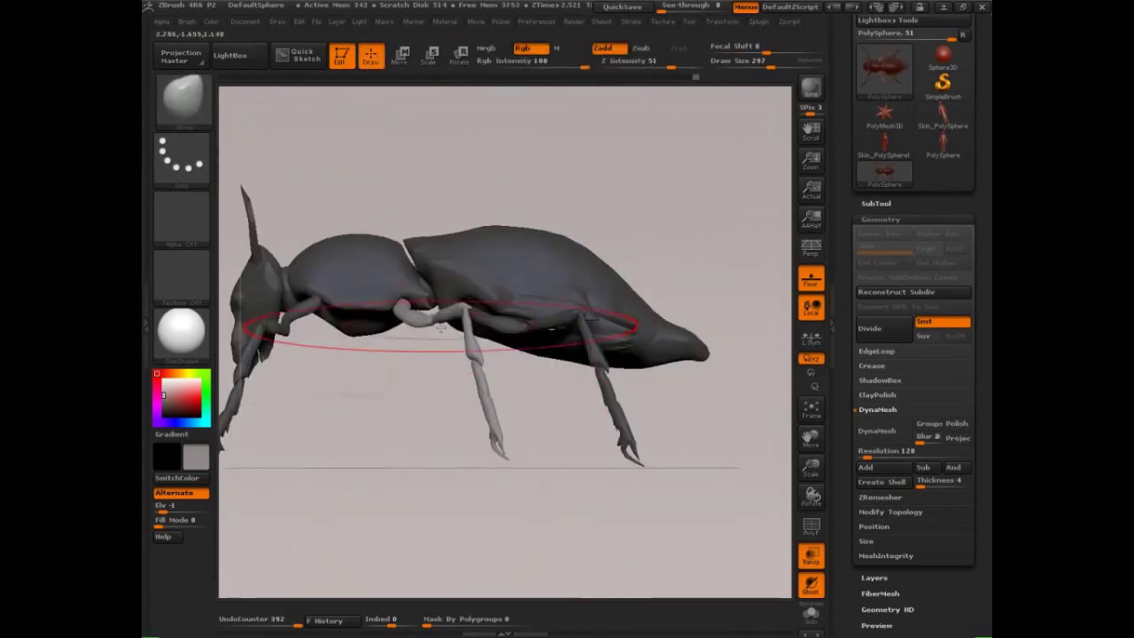
{"action": "left_click_drag", "start_coordinate": [467, 321], "coordinate": [457, 307]}
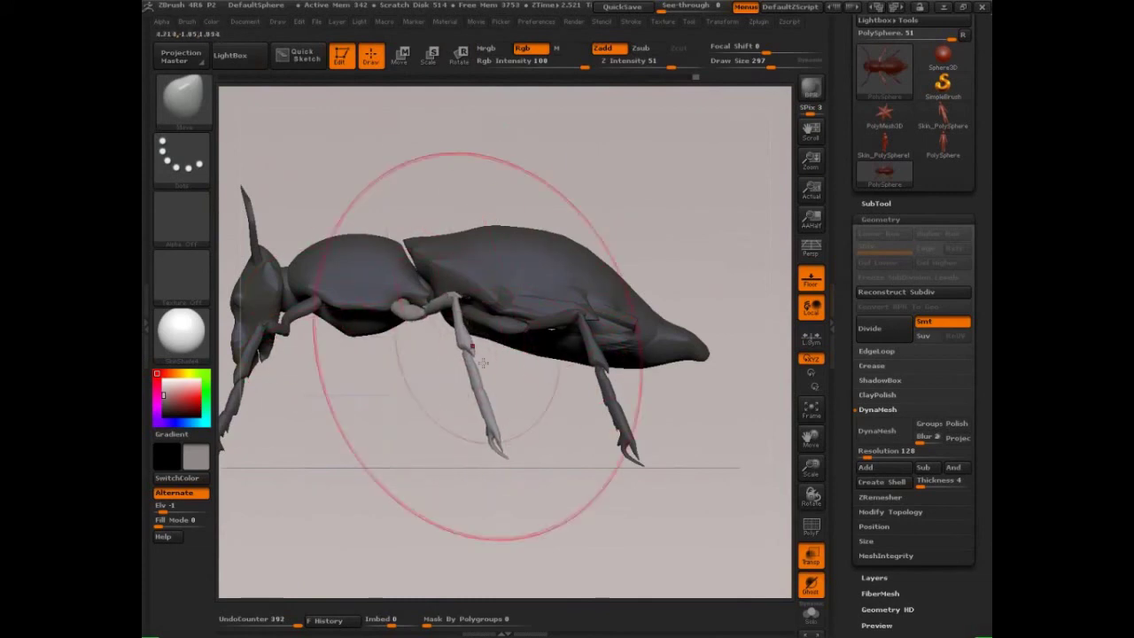
{"action": "left_click_drag", "start_coordinate": [478, 454], "coordinate": [457, 461]}
{"action": "mouse_move", "coordinate": [409, 330]}
{"action": "left_mouse_down"}
{"action": "mouse_move", "coordinate": [412, 351]}
{"action": "mouse_move", "coordinate": [378, 333]}
{"action": "left_mouse_up"}
{"action": "key", "text": "s"}
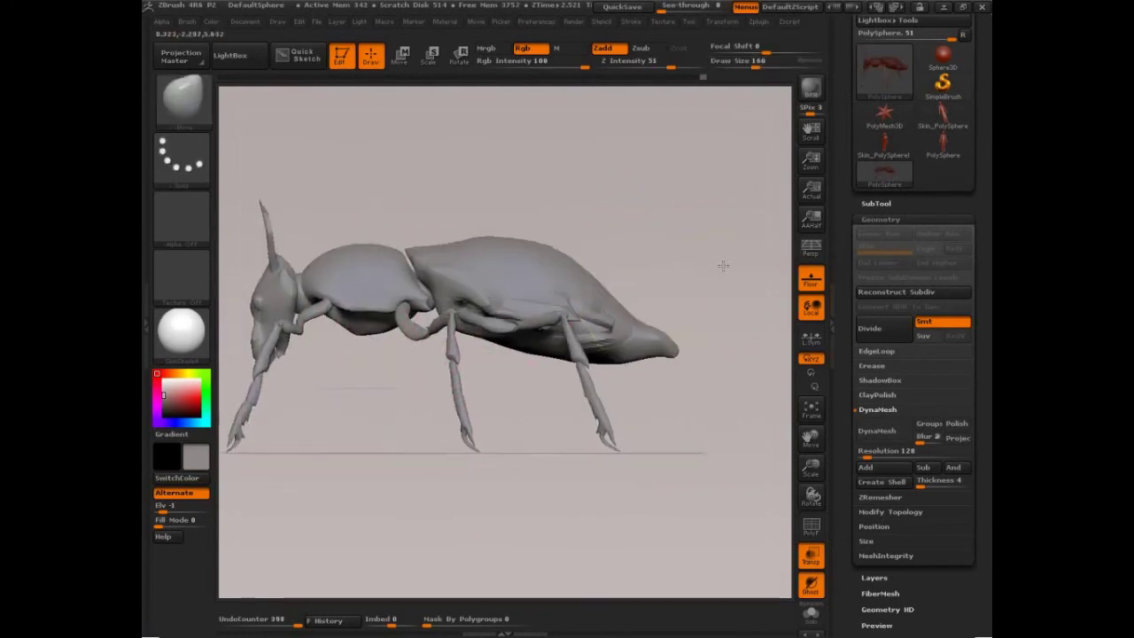
- Bring all hidden parts back and mask the body and legs, leaving only the head, neck, eyes and horns unmasked
{"action": "mouse_move", "coordinate": [723, 266]}
{"action": "left_mouse_down"}
{"action": "mouse_move", "coordinate": [688, 263]}
{"action": "mouse_move", "coordinate": [704, 278]}
{"action": "mouse_move", "coordinate": [712, 248]}
{"action": "mouse_move", "coordinate": [612, 192]}
{"action": "mouse_move", "coordinate": [372, 266]}
{"action": "left_mouse_up"}
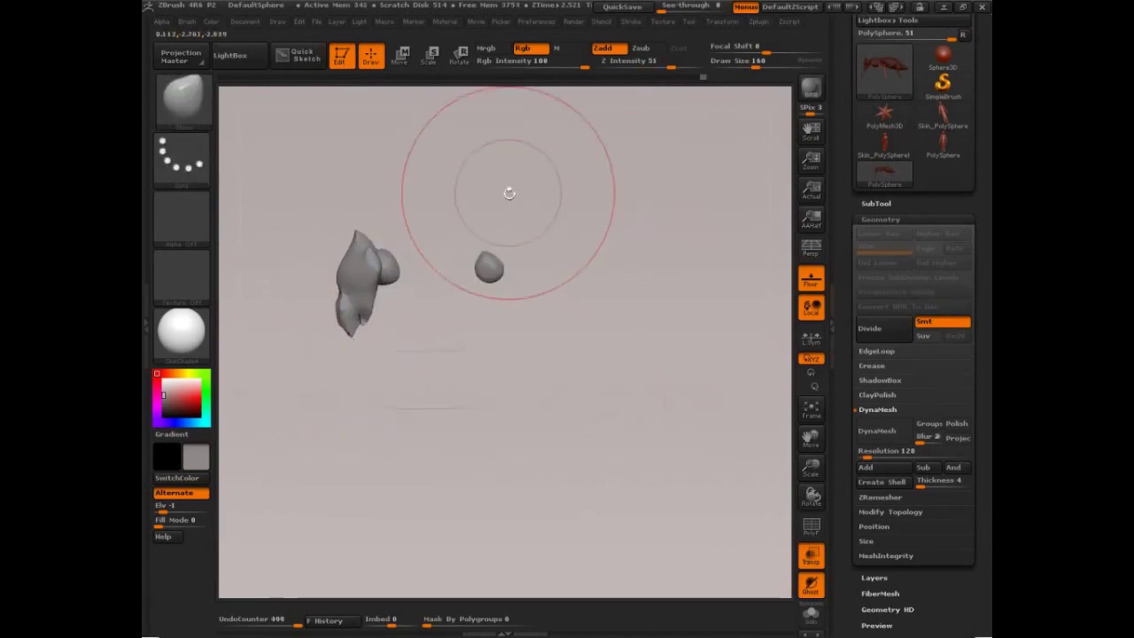
{"action": "left_click_drag", "start_coordinate": [510, 193], "coordinate": [531, 195]}
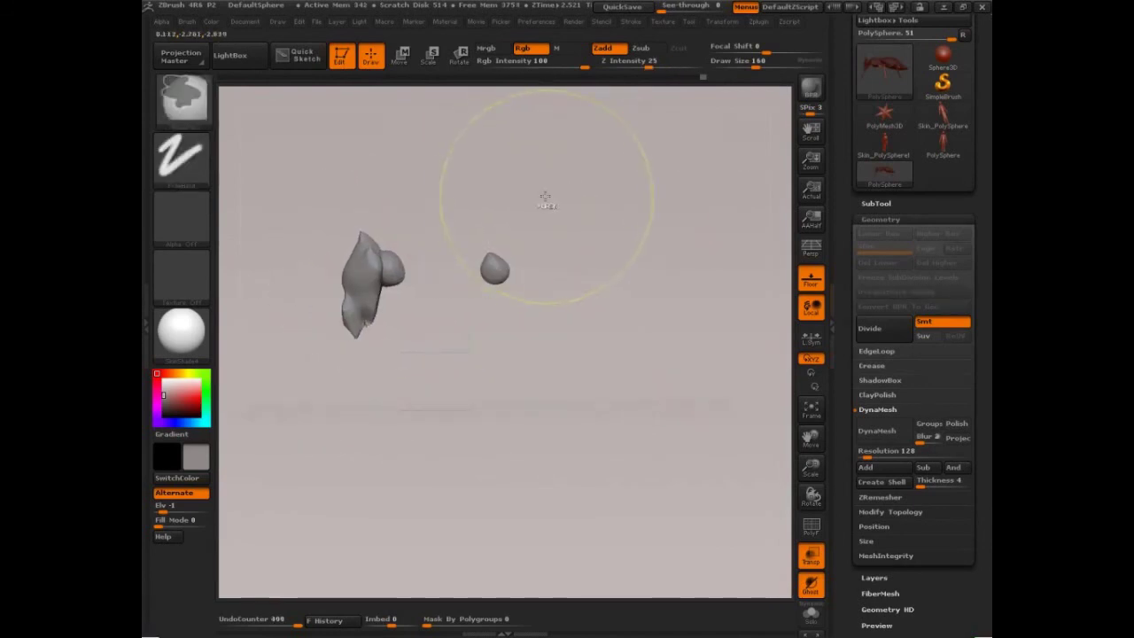
{"action": "left_click", "coordinate": [540, 198], "text": "ctrl"}
{"action": "left_click", "coordinate": [539, 204], "text": "ctrl+shift"}
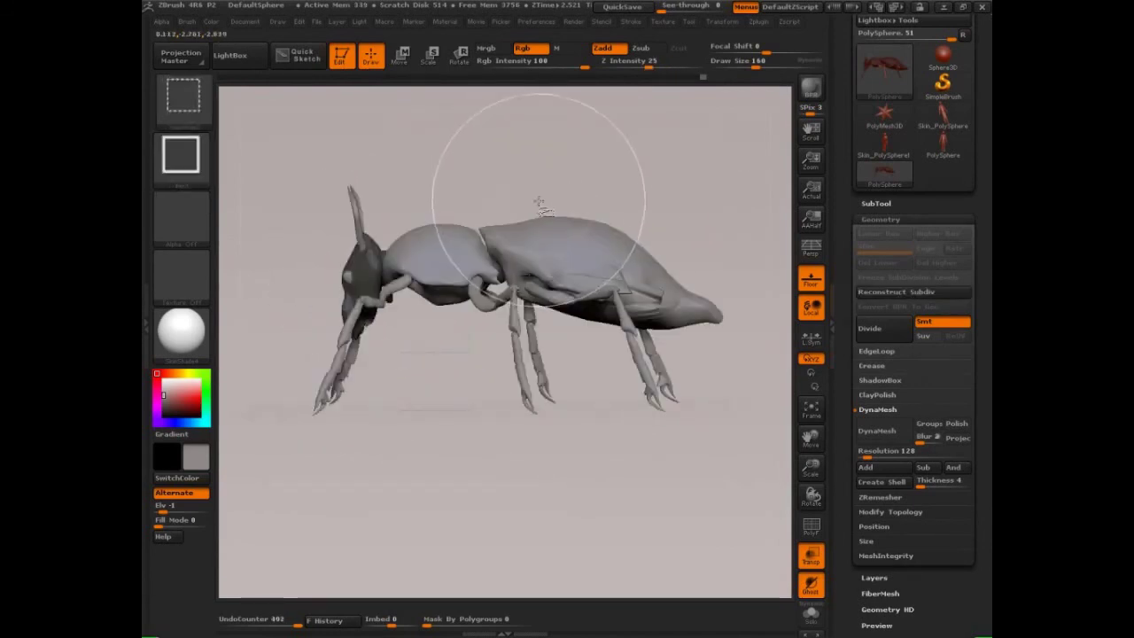
{"action": "left_click", "coordinate": [547, 195], "text": "ctrl"}
{"action": "left_click_drag", "start_coordinate": [600, 161], "coordinate": [462, 314], "text": "ctrl"}
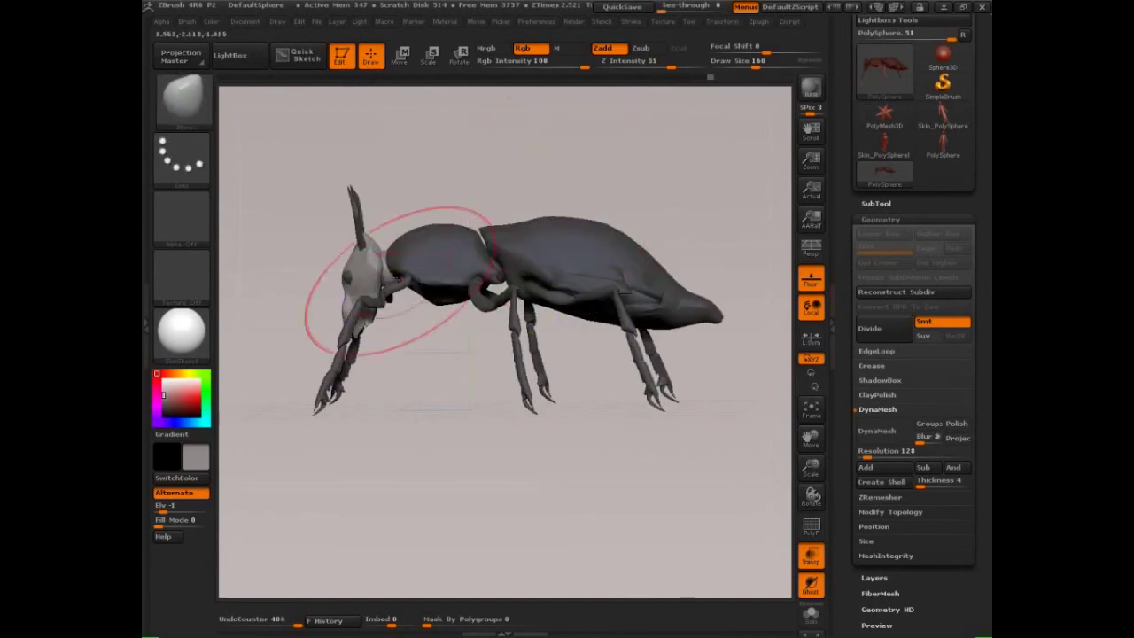
{"action": "left_click_drag", "start_coordinate": [434, 180], "coordinate": [416, 180]}
{"action": "mouse_move", "coordinate": [290, 175]}
{"action": "left_mouse_down", "text": "ctrl+shift"}
{"action": "mouse_move", "coordinate": [351, 287]}
{"action": "mouse_move", "coordinate": [311, 294]}
{"action": "mouse_move", "coordinate": [365, 203]}
{"action": "mouse_move", "coordinate": [376, 249]}
{"action": "left_mouse_up", "text": "ctrl+shift"}
- Tilt the head forward and up around the neck in side view with Transpose Rotate, and shift it into place
{"action": "left_click", "coordinate": [459, 58]}
{"action": "left_click_drag", "start_coordinate": [469, 274], "coordinate": [523, 218]}
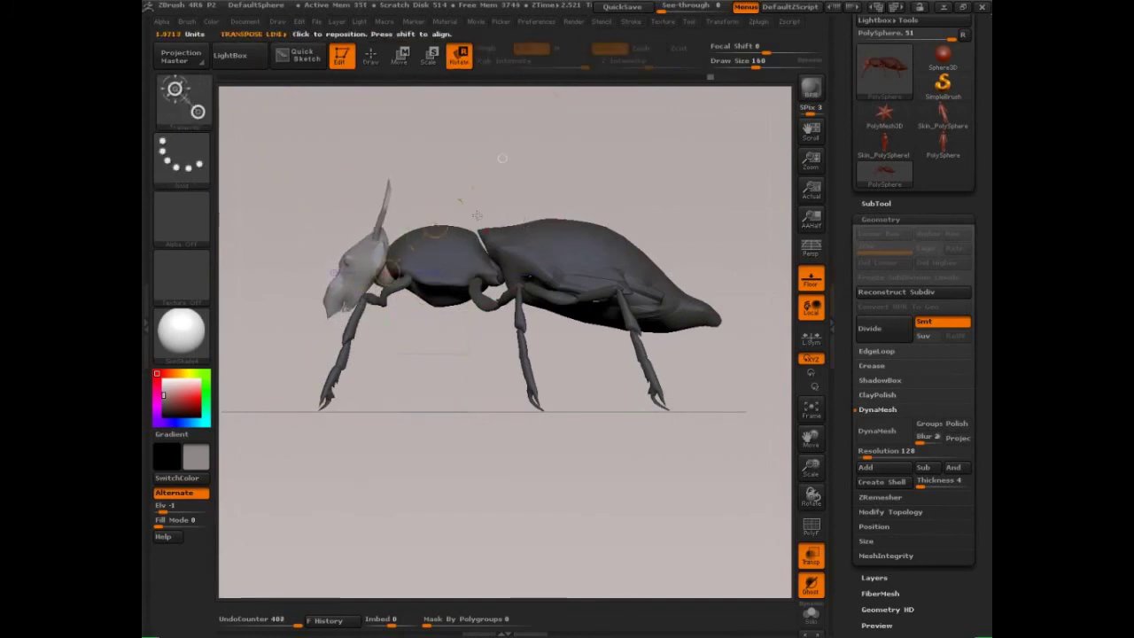
{"action": "left_click", "coordinate": [400, 57]}
{"action": "mouse_move", "coordinate": [453, 215]}
{"action": "left_mouse_down"}
{"action": "mouse_move", "coordinate": [439, 207]}
{"action": "mouse_move", "coordinate": [457, 168]}
{"action": "mouse_move", "coordinate": [473, 180]}
{"action": "mouse_move", "coordinate": [372, 167]}
{"action": "mouse_move", "coordinate": [391, 176]}
{"action": "mouse_move", "coordinate": [463, 157]}
{"action": "mouse_move", "coordinate": [600, 206]}
{"action": "mouse_move", "coordinate": [614, 291]}
{"action": "left_mouse_up"}
{"action": "key", "text": "r"}
- Try to bend the upper part of the horns with the Move brush, raising the draw size from 56 to 97
{"action": "left_click", "coordinate": [368, 57]}
{"action": "key", "text": "s"}
{"action": "key", "text": "s"}
{"action": "key", "text": "ctrl+shift"}
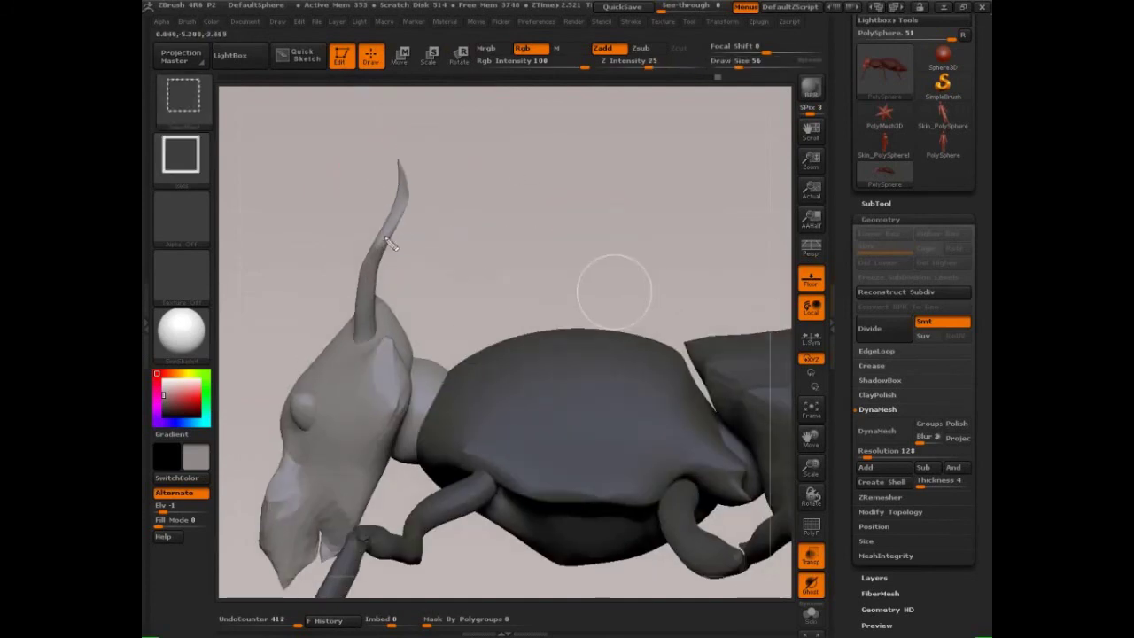
{"action": "left_click_drag", "start_coordinate": [390, 245], "coordinate": [473, 227], "text": "ctrl+shift"}
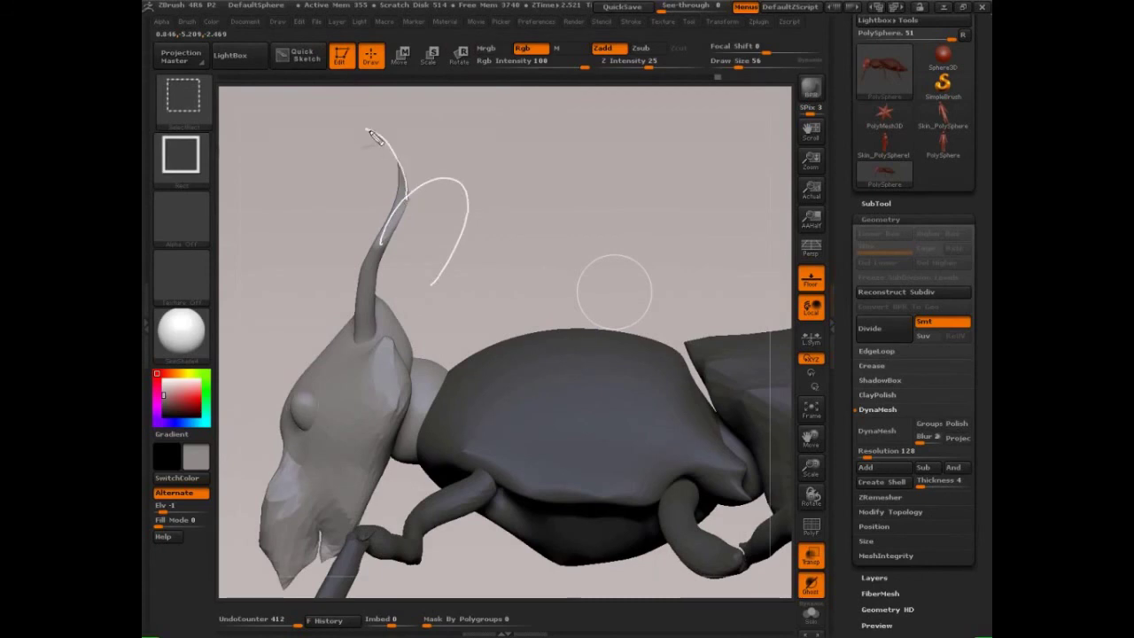
{"action": "key", "text": "Escape"}
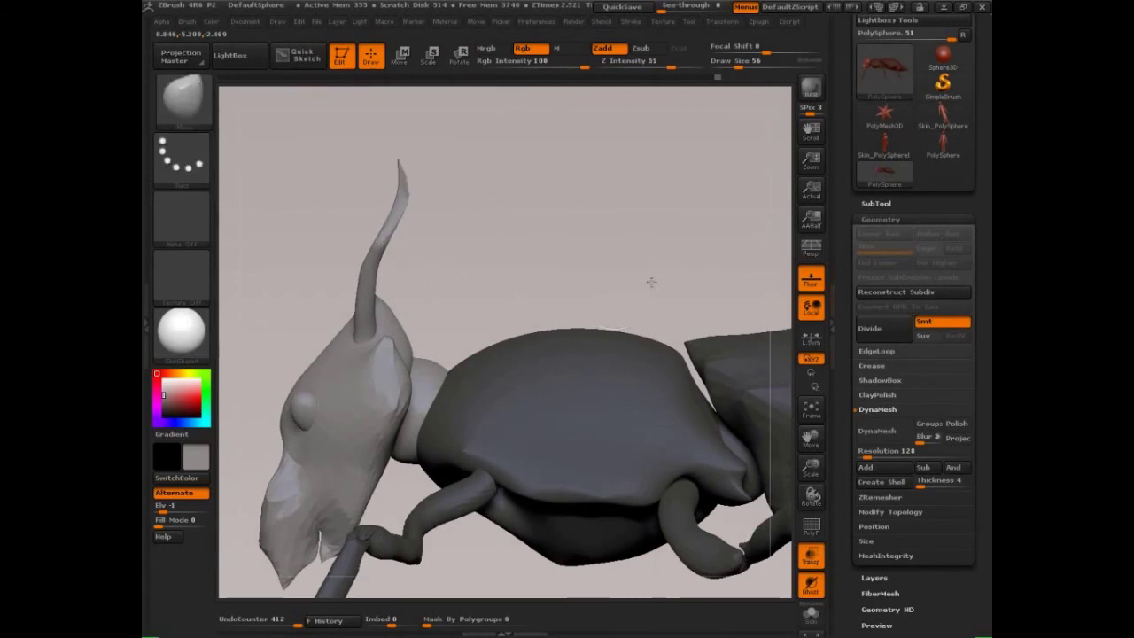
{"action": "key", "text": "ctrl+z"}
{"action": "key", "text": "s"}
{"action": "left_click_drag", "start_coordinate": [367, 157], "coordinate": [431, 167]}
{"action": "key", "text": "ctrl+z"}
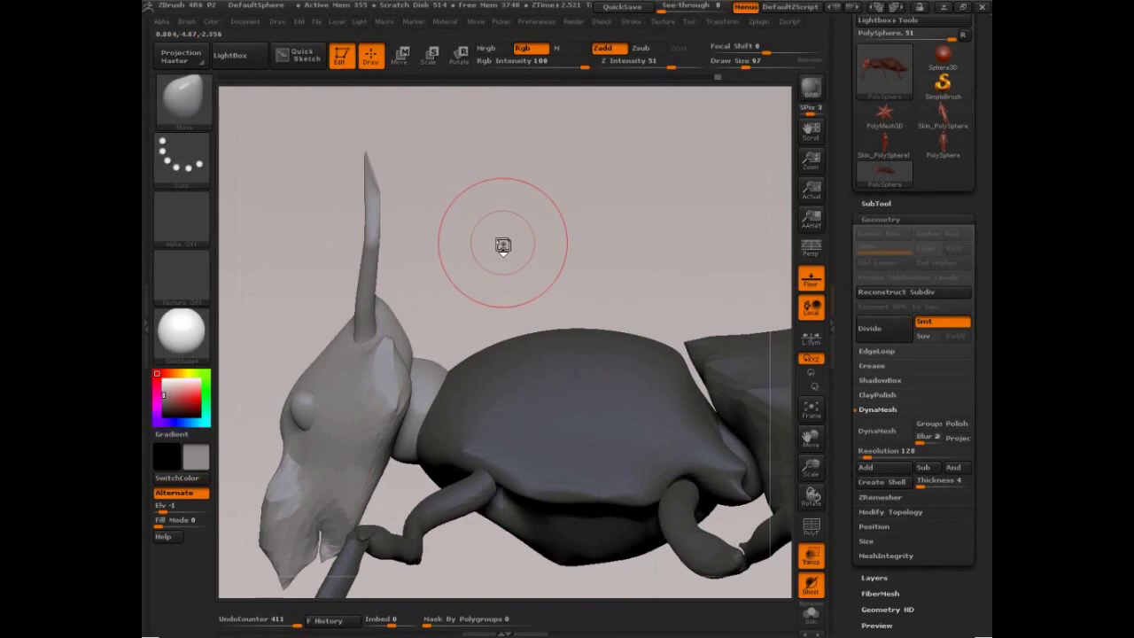
- Pull the tips of the horns into longer curved ends with the SnakeHook brush, reducing the draw size to 35
{"action": "key", "text": "b"}
{"action": "key", "text": "s"}
{"action": "key", "text": "h"}
{"action": "left_click_drag", "start_coordinate": [367, 157], "coordinate": [438, 174]}
{"action": "key", "text": "ctrl+z"}
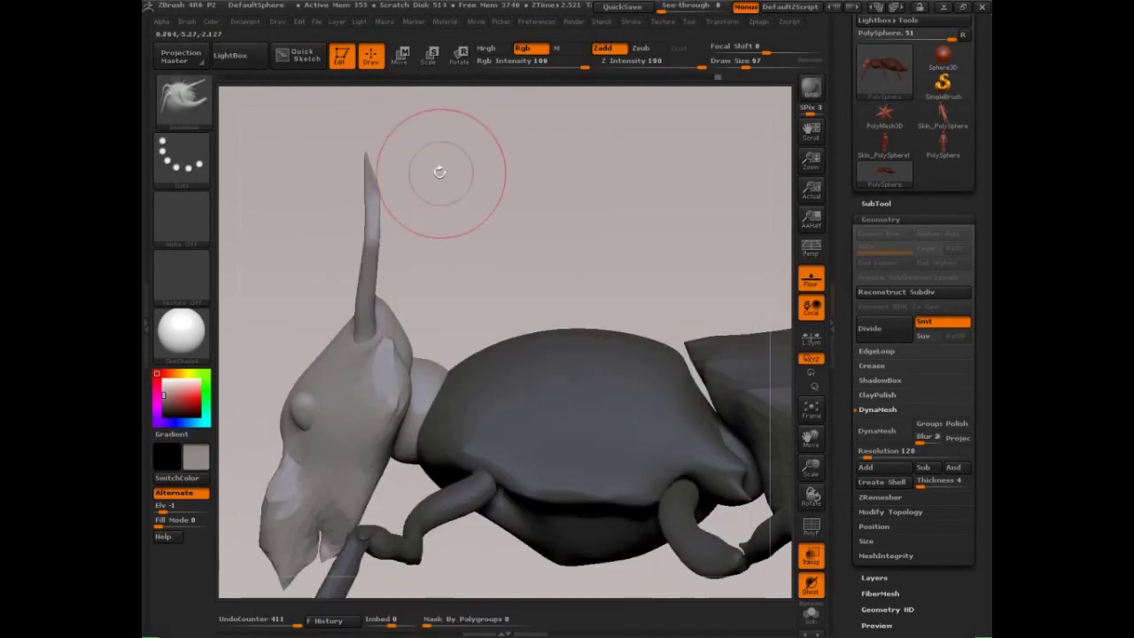
{"action": "key", "text": "s"}
{"action": "left_click_drag", "start_coordinate": [367, 157], "coordinate": [456, 166]}
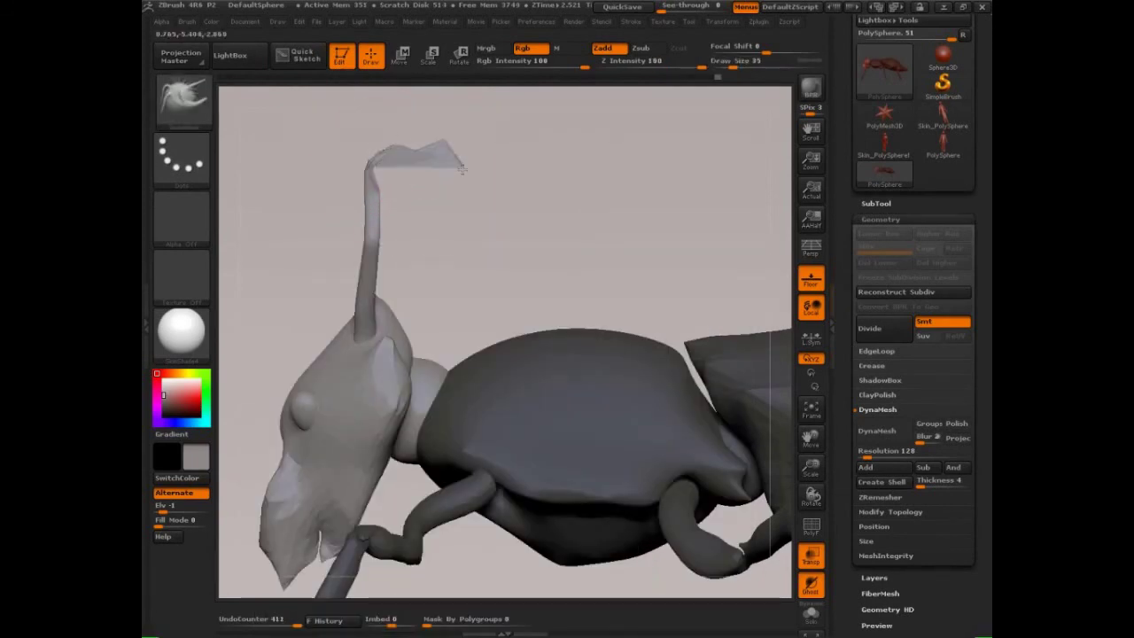
{"action": "key", "text": "s"}
{"action": "left_click_drag", "start_coordinate": [378, 176], "coordinate": [436, 157]}
{"action": "mouse_move", "coordinate": [437, 203]}
{"action": "left_mouse_down"}
{"action": "mouse_move", "coordinate": [431, 213]}
{"action": "mouse_move", "coordinate": [388, 193]}
{"action": "mouse_move", "coordinate": [409, 176]}
{"action": "mouse_move", "coordinate": [580, 197]}
{"action": "left_mouse_up"}
{"action": "key", "text": "f"}
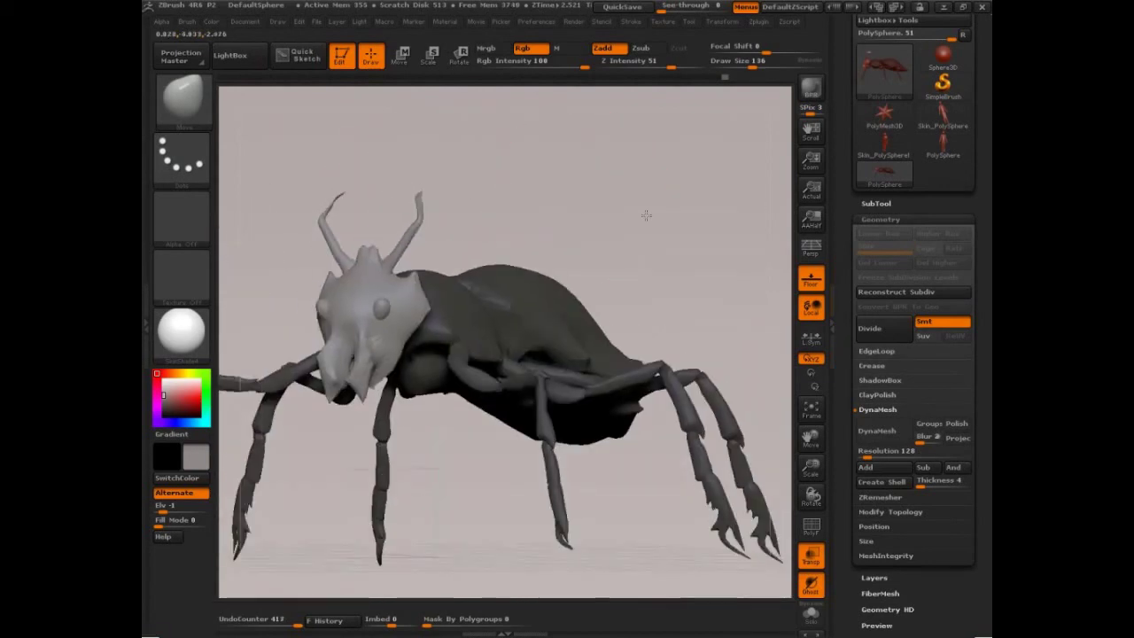
- Clear the mask and pull the lower legs inward in front view with the Move brush at draw size 297
{"action": "left_click_drag", "start_coordinate": [647, 216], "coordinate": [632, 217], "text": "alt"}
{"action": "mouse_move", "coordinate": [638, 219]}
{"action": "left_mouse_down", "text": "ctrl"}
{"action": "mouse_move", "coordinate": [712, 276]}
{"action": "mouse_move", "coordinate": [701, 246]}
{"action": "mouse_move", "coordinate": [643, 208]}
{"action": "left_mouse_up", "text": "ctrl"}
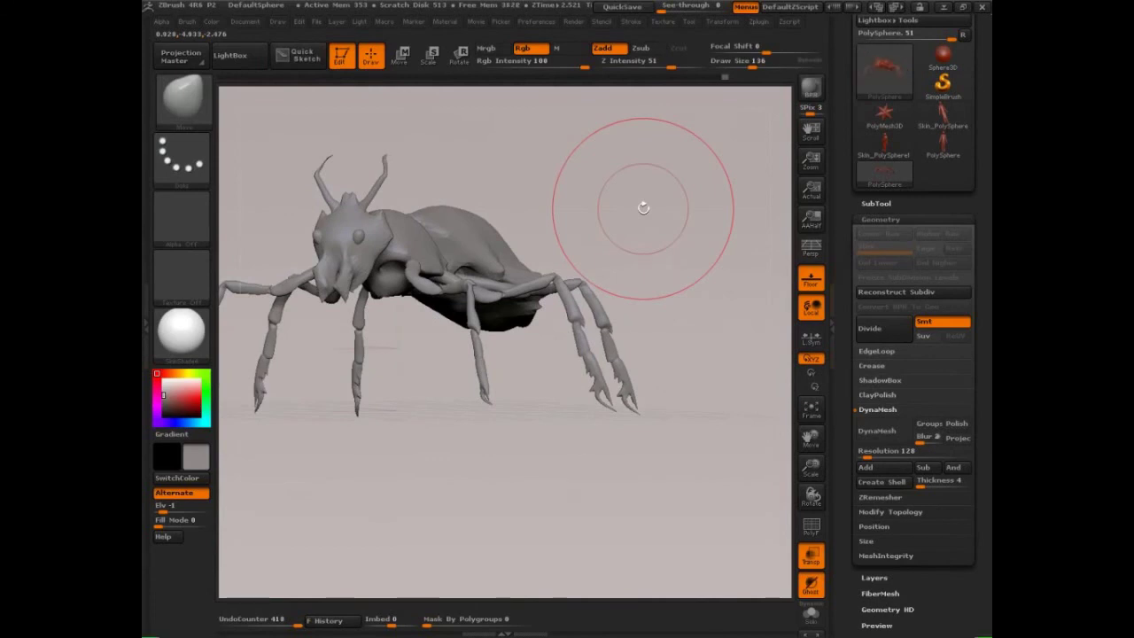
{"action": "mouse_move", "coordinate": [644, 207]}
{"action": "left_mouse_down"}
{"action": "mouse_move", "coordinate": [691, 319]}
{"action": "mouse_move", "coordinate": [663, 311]}
{"action": "mouse_move", "coordinate": [676, 315]}
{"action": "left_mouse_up"}
{"action": "key", "text": "s"}
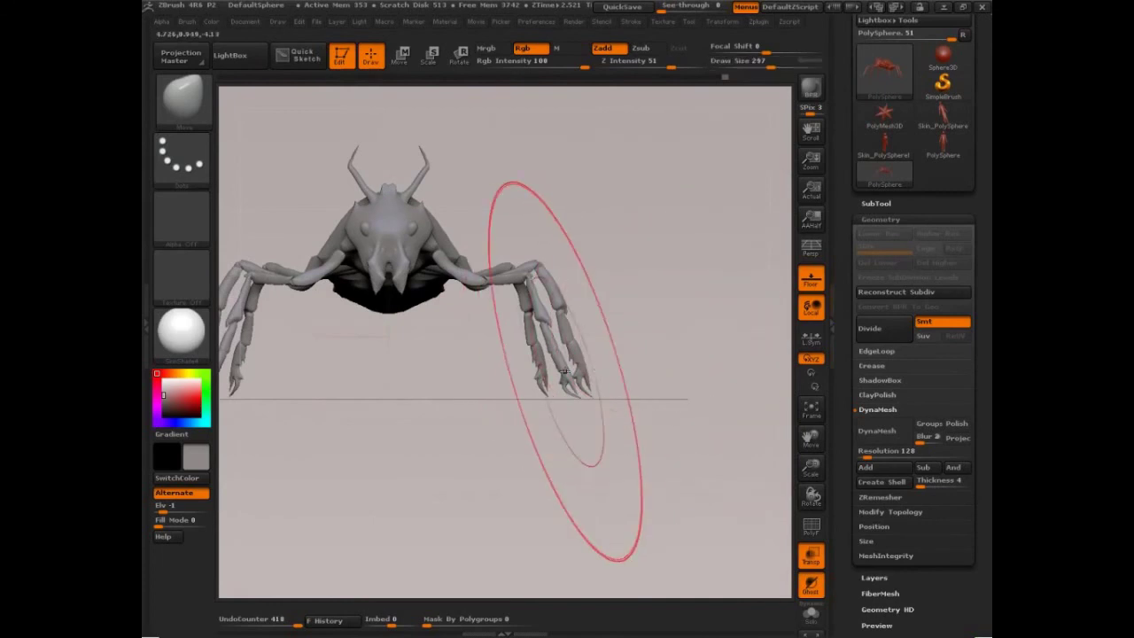
{"action": "left_click_drag", "start_coordinate": [562, 372], "coordinate": [530, 369]}
{"action": "mouse_move", "coordinate": [531, 358]}
{"action": "left_mouse_down"}
{"action": "mouse_move", "coordinate": [512, 367]}
{"action": "mouse_move", "coordinate": [524, 354]}
{"action": "left_mouse_up"}
{"action": "left_click_drag", "start_coordinate": [613, 321], "coordinate": [673, 317]}
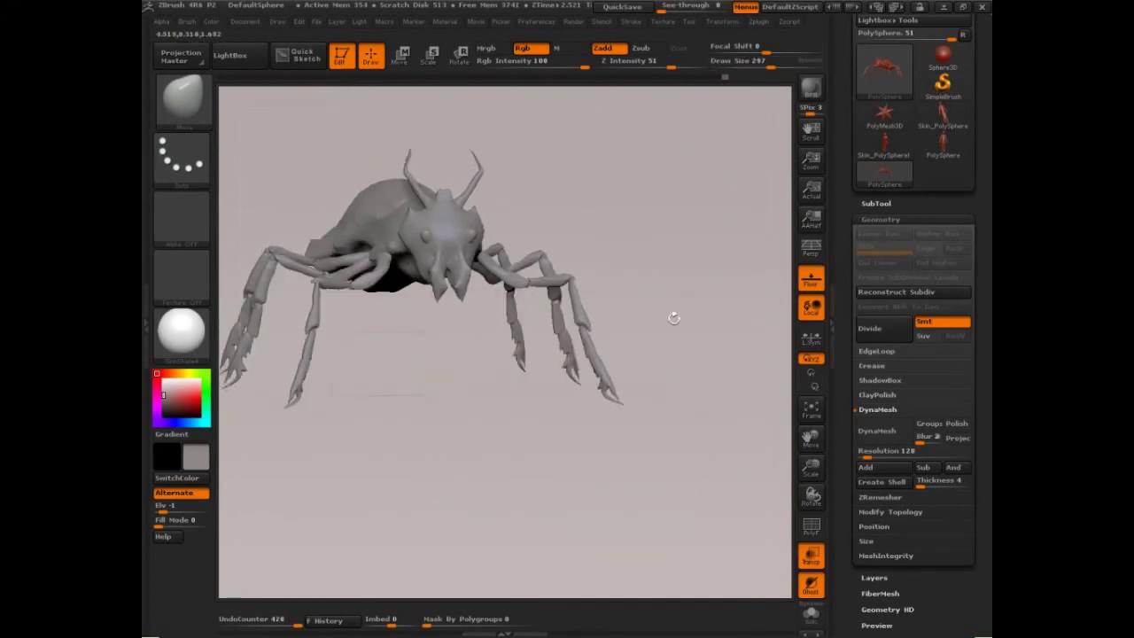
- Turn on perspective and PolyFrame display to review the creature's pose and polygroups
{"action": "left_click", "coordinate": [808, 252]}
{"action": "left_click_drag", "start_coordinate": [733, 296], "coordinate": [677, 281]}
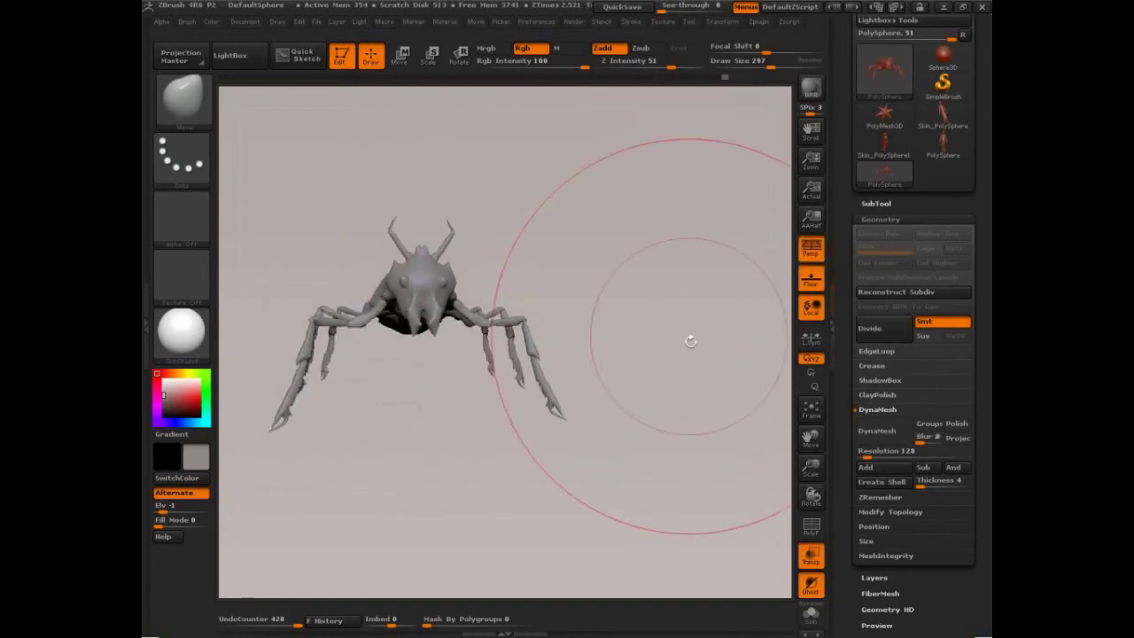
{"action": "left_click_drag", "start_coordinate": [688, 337], "coordinate": [671, 380]}
{"action": "left_click_drag", "start_coordinate": [921, 221], "coordinate": [921, 162]}
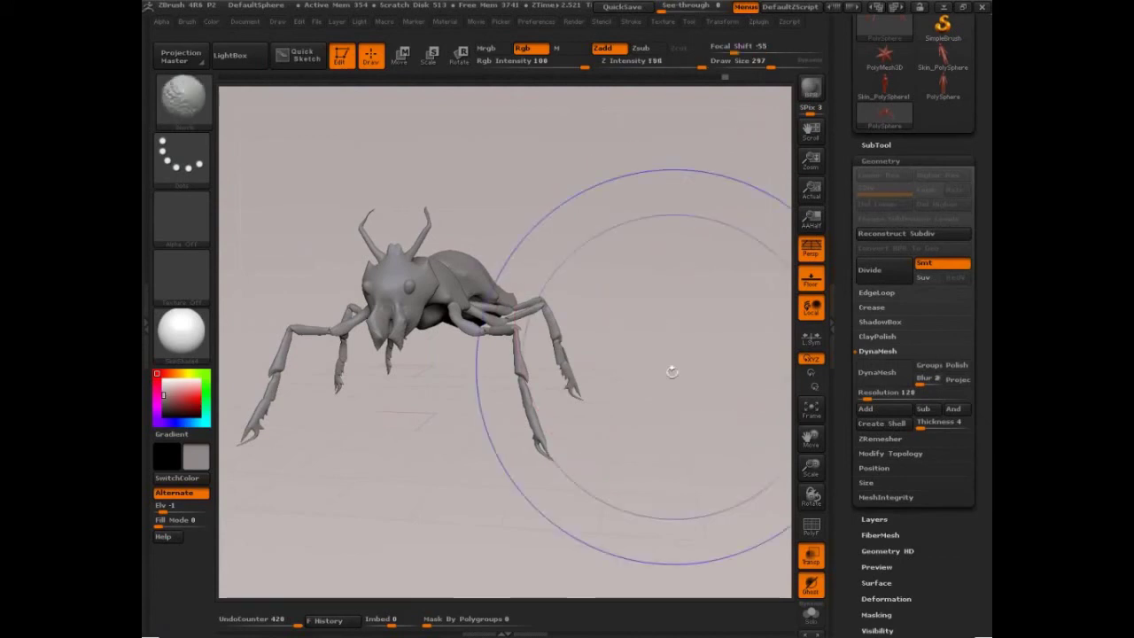
{"action": "key", "text": "shift+f"}
{"action": "mouse_move", "coordinate": [683, 405]}
{"action": "left_mouse_down"}
{"action": "mouse_move", "coordinate": [678, 456]}
{"action": "mouse_move", "coordinate": [690, 463]}
{"action": "mouse_move", "coordinate": [651, 423]}
{"action": "left_mouse_up"}
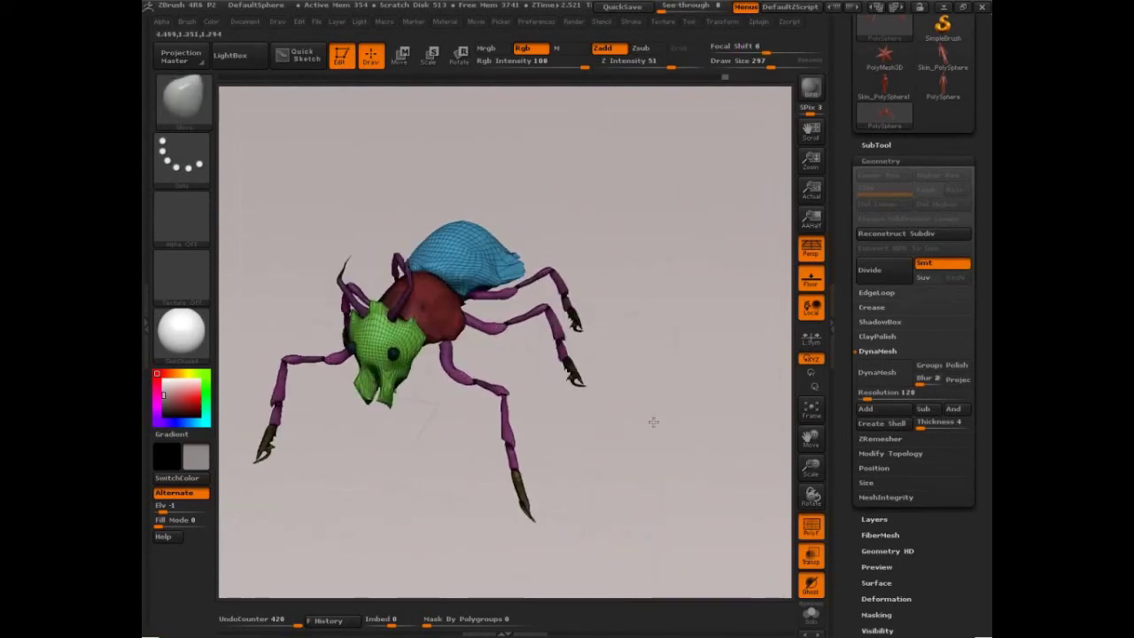
- Isolate the creature's polygroups one at a time, including the abdomen, and bring all parts back into view
{"action": "left_click", "coordinate": [544, 316], "text": "ctrl+shift"}
{"action": "left_click", "coordinate": [650, 312], "text": "ctrl+shift"}
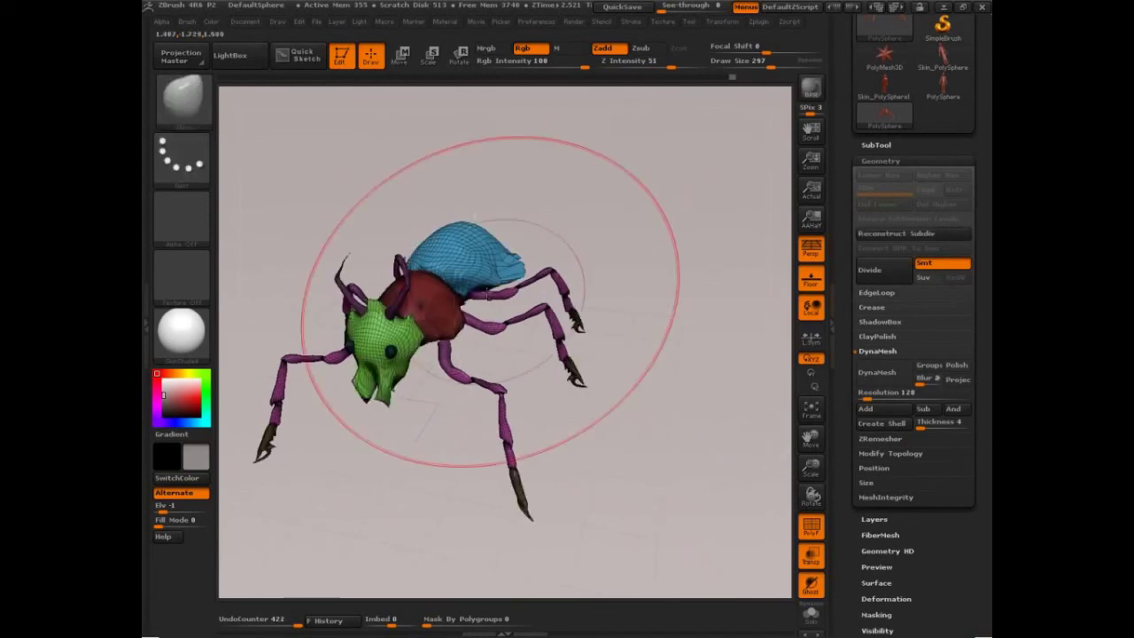
{"action": "left_click", "coordinate": [494, 261], "text": "ctrl+shift"}
{"action": "left_click", "coordinate": [654, 294], "text": "ctrl+shift"}
{"action": "left_click", "coordinate": [469, 261], "text": "ctrl+shift"}
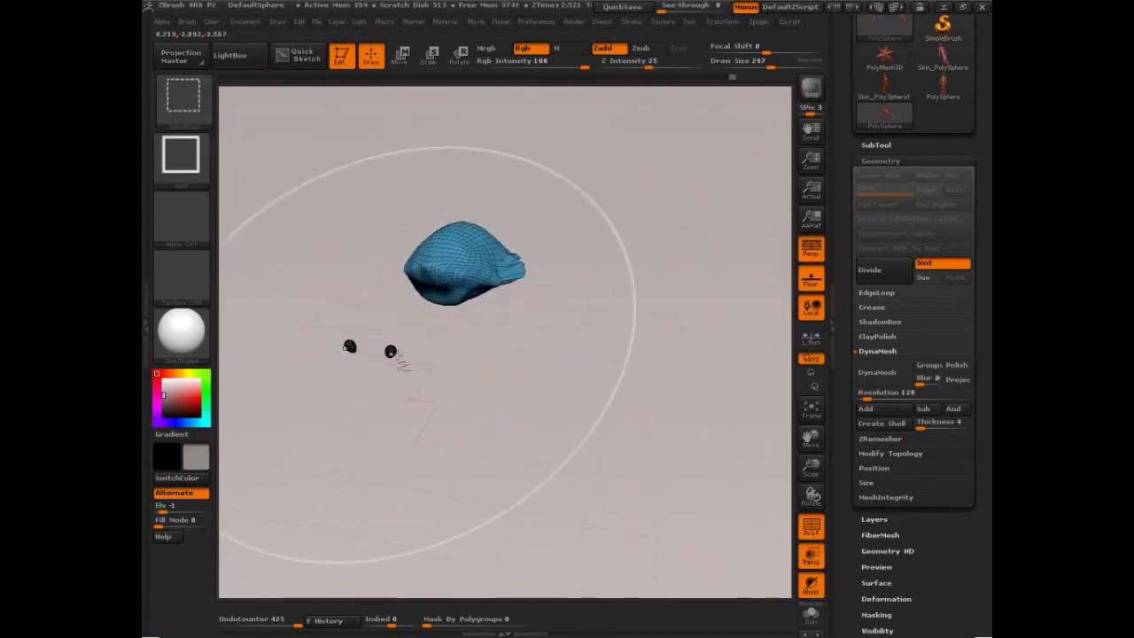
{"action": "left_click", "coordinate": [589, 301], "text": "ctrl+shift"}
- Convert the whole creature to a DynaMesh at resolution 128, turn off PolyFrame display, and reduce the draw size to 131
{"action": "left_click_drag", "start_coordinate": [671, 345], "coordinate": [706, 377], "text": "alt"}
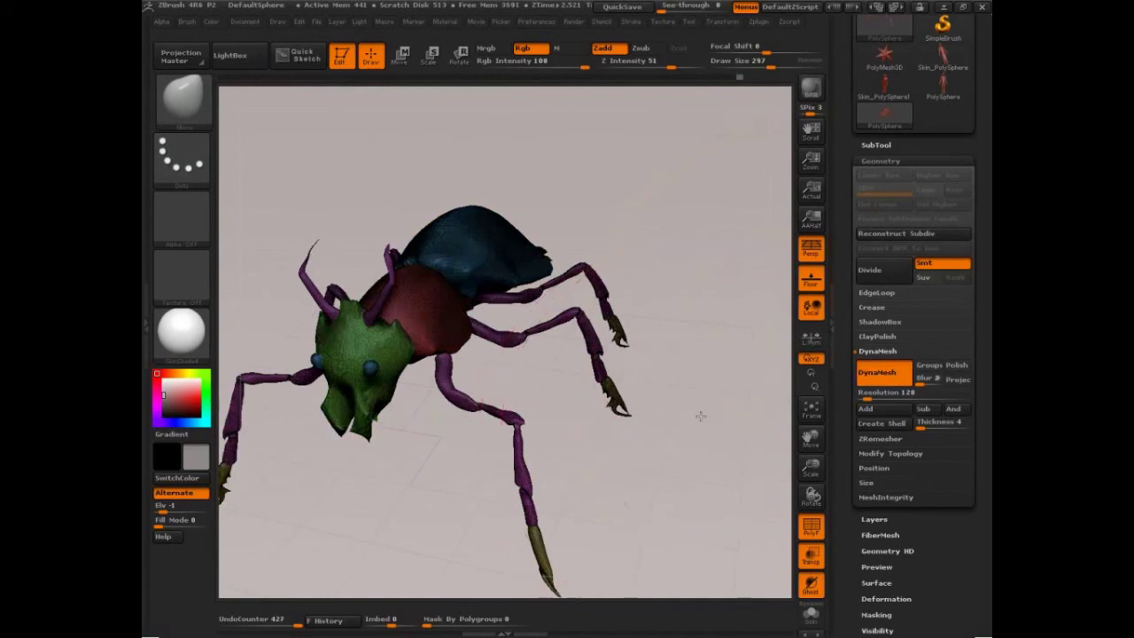
{"action": "left_click_drag", "start_coordinate": [675, 441], "coordinate": [696, 397]}
{"action": "key", "text": "shift+f"}
{"action": "left_click_drag", "start_coordinate": [639, 337], "coordinate": [657, 382], "text": "alt"}
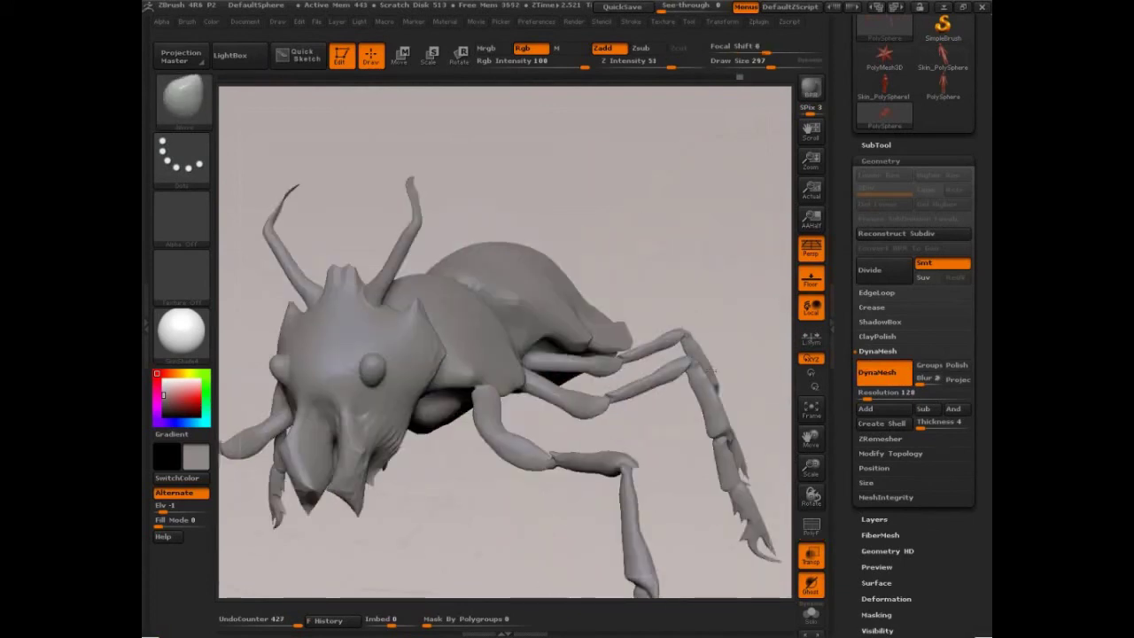
{"action": "mouse_move", "coordinate": [700, 333]}
{"action": "left_mouse_down"}
{"action": "mouse_move", "coordinate": [717, 314]}
{"action": "mouse_move", "coordinate": [624, 301]}
{"action": "left_mouse_up"}
{"action": "key", "text": "bracketleft"}
{"action": "key", "text": "bracketleft"}
{"action": "key", "text": "bracketleft"}
{"action": "mouse_move", "coordinate": [627, 209]}
{"action": "left_mouse_down"}
{"action": "mouse_move", "coordinate": [627, 180]}
{"action": "mouse_move", "coordinate": [595, 184]}
{"action": "left_mouse_up"}
{"action": "key", "text": "shift+f"}
{"action": "key", "text": "shift+f"}
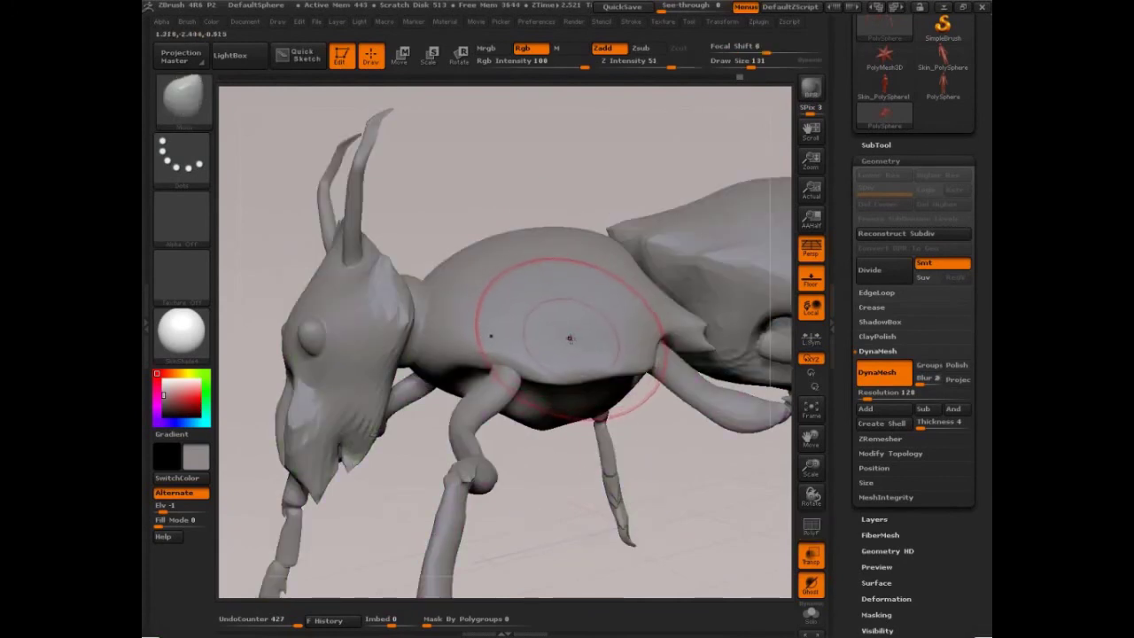
- Select the ClayBuildup brush and build up a vertical fold in the middle of the abdomen's side at draw size 89
{"action": "key", "text": "b"}
{"action": "key", "text": "c"}
{"action": "key", "text": "b"}
{"action": "key", "text": "s"}
{"action": "left_click_drag", "start_coordinate": [549, 302], "coordinate": [544, 302]}
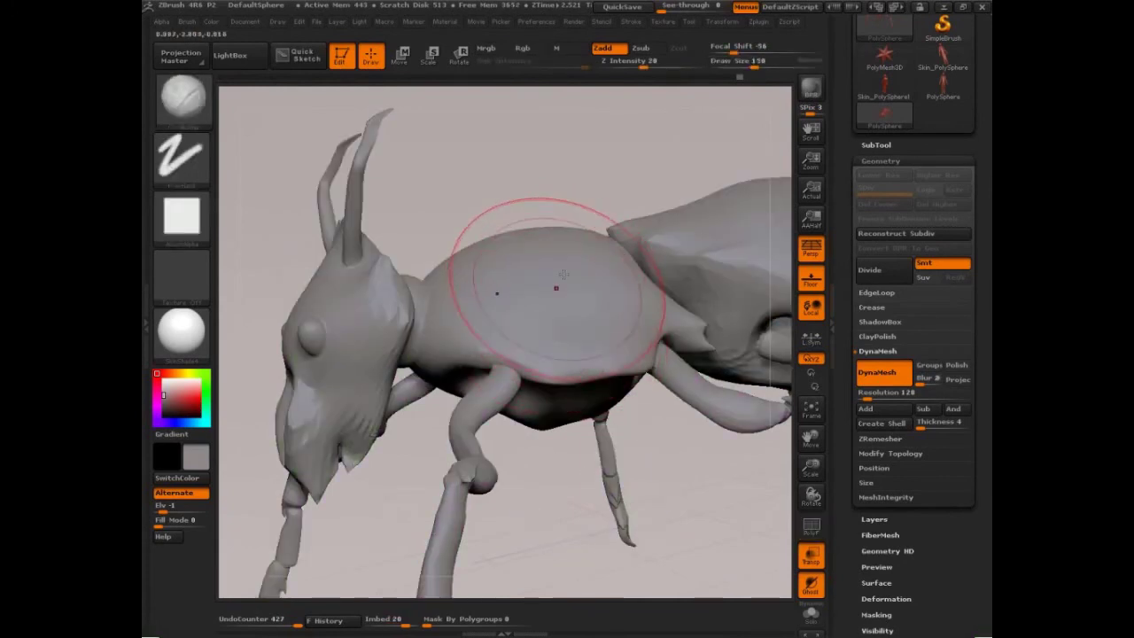
{"action": "mouse_move", "coordinate": [585, 172]}
{"action": "left_mouse_down"}
{"action": "mouse_move", "coordinate": [559, 201]}
{"action": "mouse_move", "coordinate": [354, 271]}
{"action": "left_mouse_up"}
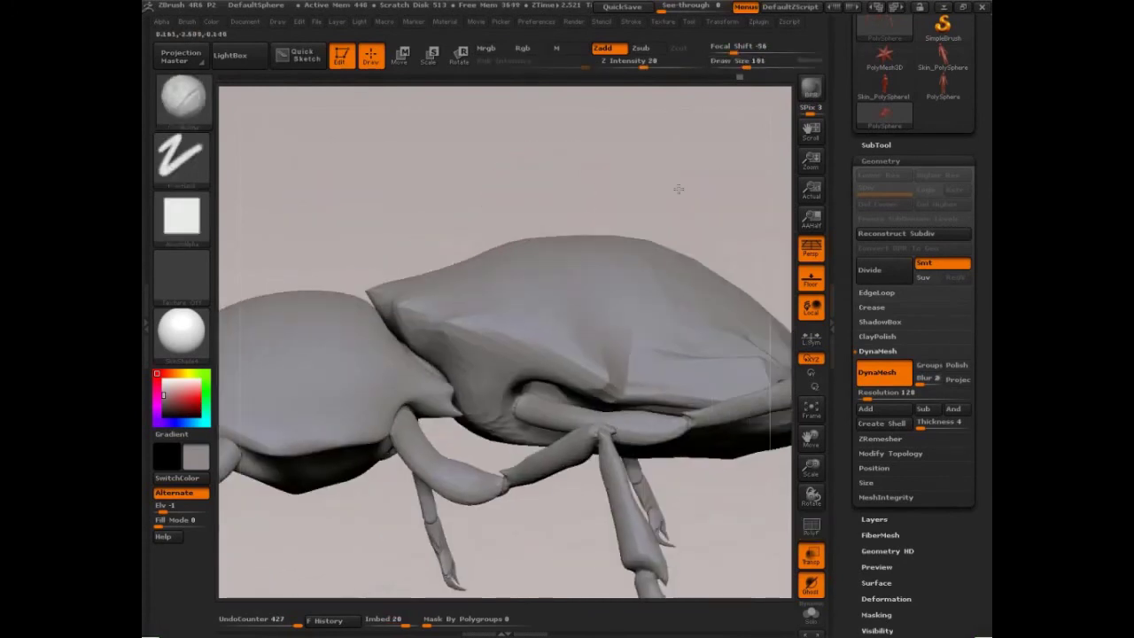
{"action": "left_click_drag", "start_coordinate": [679, 186], "coordinate": [625, 168]}
{"action": "left_click_drag", "start_coordinate": [705, 166], "coordinate": [652, 183]}
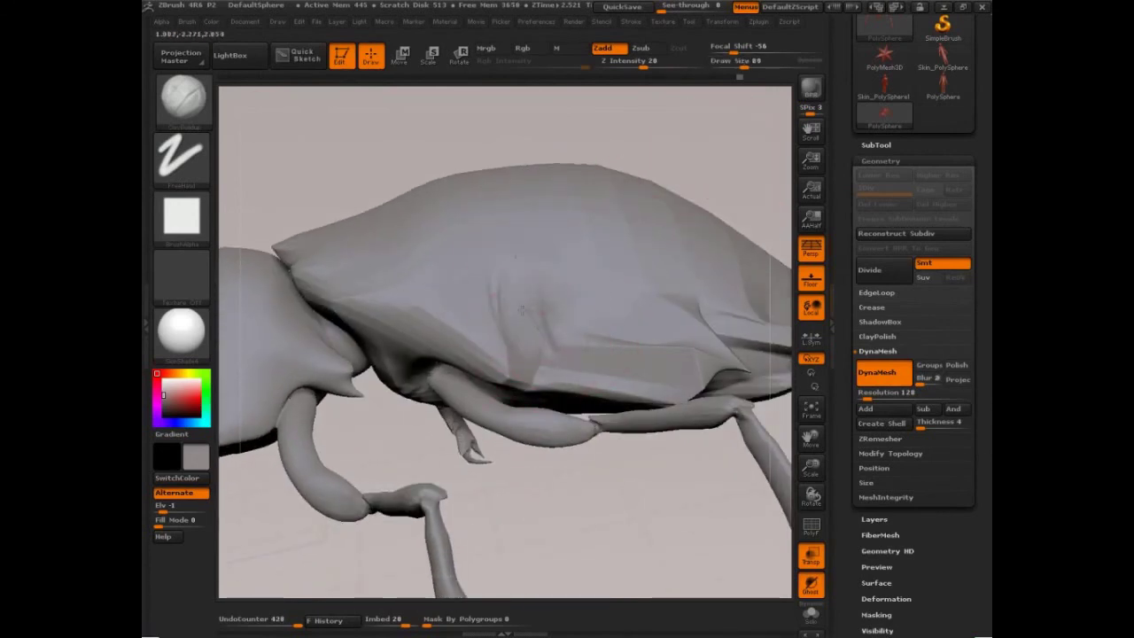
{"action": "mouse_move", "coordinate": [521, 258]}
{"action": "left_mouse_down"}
{"action": "mouse_move", "coordinate": [571, 342]}
{"action": "mouse_move", "coordinate": [578, 330]}
{"action": "mouse_move", "coordinate": [547, 321]}
{"action": "left_mouse_up"}
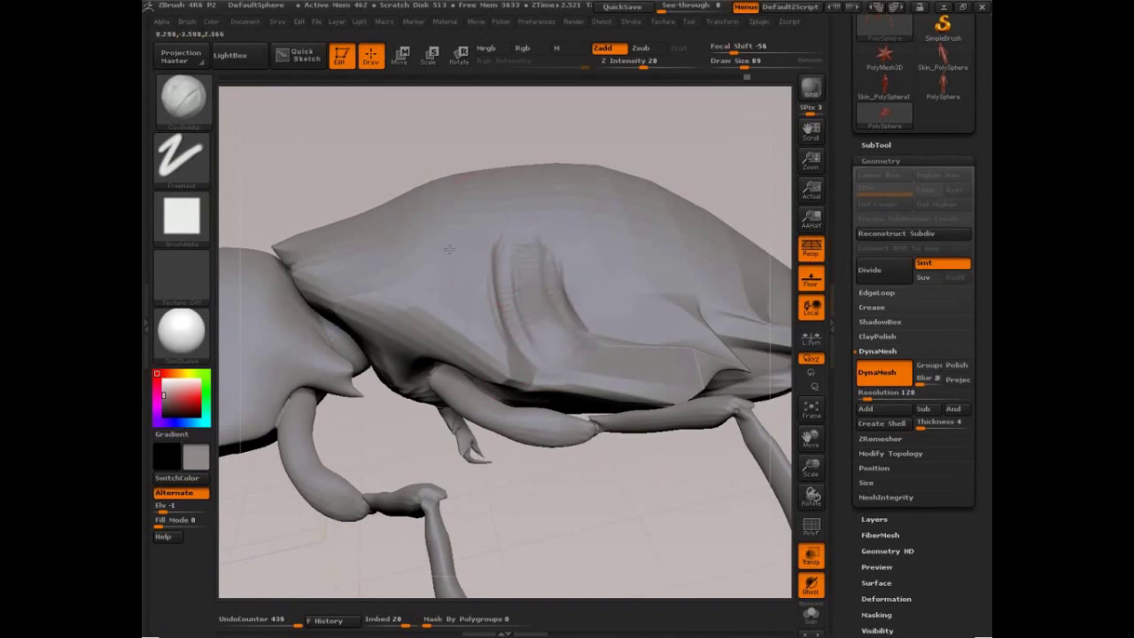
- Build up a row of vertical folds along the front part of the abdomen's side with ClayBuildup
{"action": "mouse_move", "coordinate": [450, 241]}
{"action": "left_mouse_down"}
{"action": "mouse_move", "coordinate": [453, 277]}
{"action": "mouse_move", "coordinate": [456, 264]}
{"action": "left_mouse_up"}
{"action": "left_click_drag", "start_coordinate": [620, 144], "coordinate": [622, 176]}
{"action": "left_click_drag", "start_coordinate": [450, 229], "coordinate": [459, 301]}
{"action": "left_click_drag", "start_coordinate": [390, 219], "coordinate": [388, 273]}
{"action": "left_click_drag", "start_coordinate": [362, 221], "coordinate": [356, 269]}
{"action": "left_click_drag", "start_coordinate": [325, 232], "coordinate": [321, 264]}
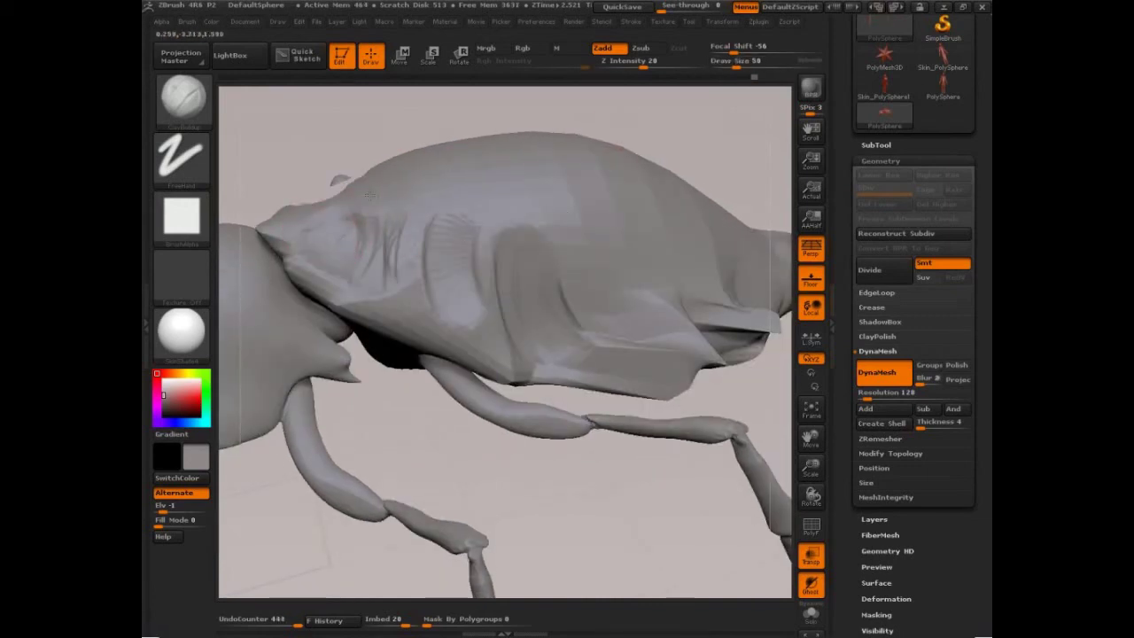
- Set the draw size to 59 and sculpt a long ridge along the upper back of the abdomen
{"action": "key", "text": "s"}
{"action": "left_click_drag", "start_coordinate": [385, 170], "coordinate": [388, 170]}
{"action": "mouse_move", "coordinate": [344, 209]}
{"action": "left_mouse_down"}
{"action": "mouse_move", "coordinate": [481, 145]}
{"action": "mouse_move", "coordinate": [616, 146]}
{"action": "mouse_move", "coordinate": [657, 178]}
{"action": "left_mouse_up"}
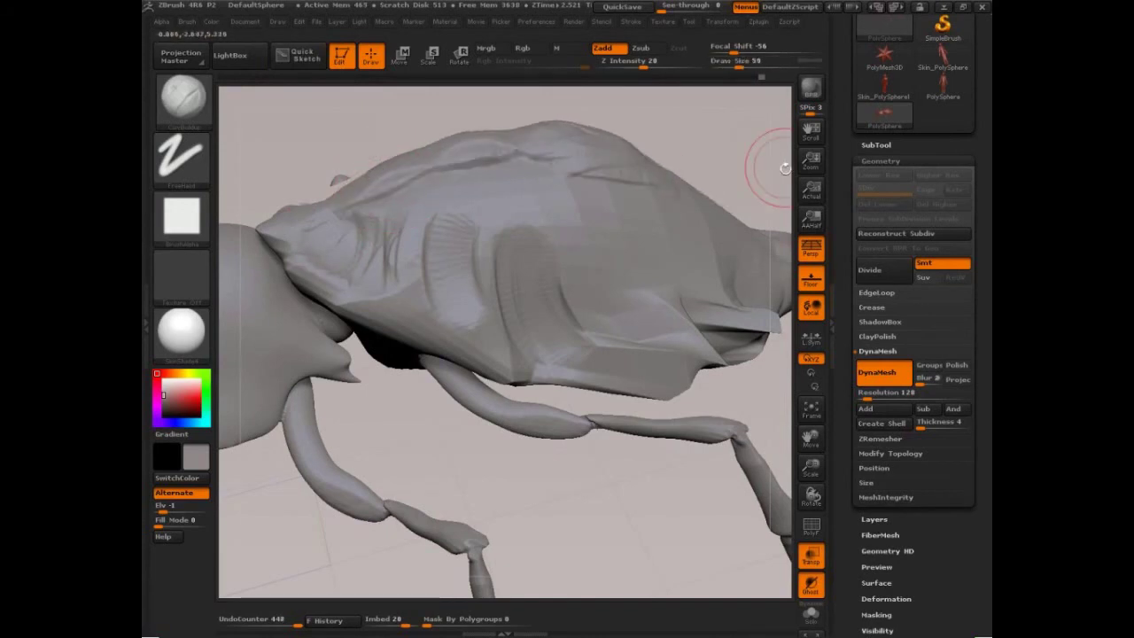
- Build up curved folds over the rear flank of the abdomen, close to the tail
{"action": "left_click_drag", "start_coordinate": [785, 168], "coordinate": [689, 161]}
{"action": "left_click_drag", "start_coordinate": [581, 182], "coordinate": [640, 169]}
{"action": "left_click_drag", "start_coordinate": [643, 213], "coordinate": [660, 272]}
{"action": "left_click_drag", "start_coordinate": [606, 188], "coordinate": [588, 270]}
{"action": "left_click_drag", "start_coordinate": [567, 202], "coordinate": [562, 248]}
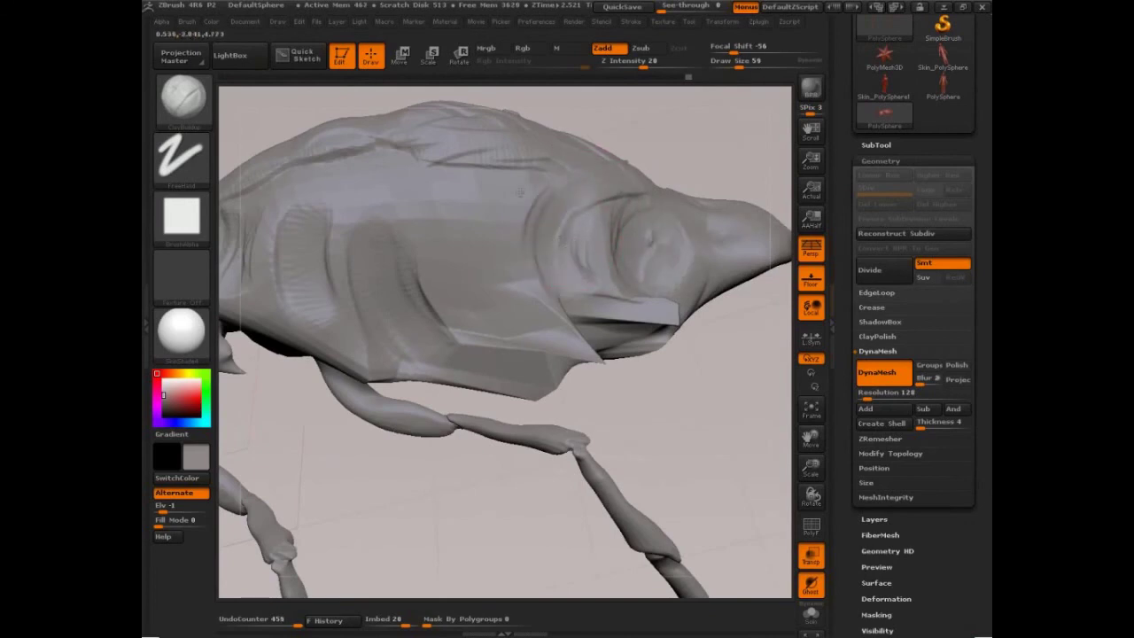
- Reduce the draw size and add tighter curved folds just in front of the rear flank folds
{"action": "left_click_drag", "start_coordinate": [520, 193], "coordinate": [510, 251]}
{"action": "key", "text": "bracketleft"}
{"action": "key", "text": "bracketleft"}
{"action": "mouse_move", "coordinate": [595, 195]}
{"action": "left_mouse_down"}
{"action": "mouse_move", "coordinate": [552, 218]}
{"action": "mouse_move", "coordinate": [598, 173]}
{"action": "mouse_move", "coordinate": [542, 197]}
{"action": "mouse_move", "coordinate": [509, 248]}
{"action": "left_mouse_up"}
{"action": "mouse_move", "coordinate": [545, 170]}
{"action": "left_mouse_down"}
{"action": "mouse_move", "coordinate": [496, 232]}
{"action": "mouse_move", "coordinate": [518, 257]}
{"action": "left_mouse_up"}
- Layer vertical ClayBuildup strokes across the middle of the abdomen's side, working from the rear folds toward the front
{"action": "key", "text": "s"}
{"action": "left_click_drag", "start_coordinate": [470, 200], "coordinate": [474, 275]}
{"action": "left_click_drag", "start_coordinate": [491, 239], "coordinate": [486, 288]}
{"action": "left_click_drag", "start_coordinate": [436, 199], "coordinate": [448, 283]}
{"action": "mouse_move", "coordinate": [425, 191]}
{"action": "left_mouse_down"}
{"action": "mouse_move", "coordinate": [425, 285]}
{"action": "mouse_move", "coordinate": [404, 257]}
{"action": "left_mouse_up"}
{"action": "left_click_drag", "start_coordinate": [368, 200], "coordinate": [383, 275]}
{"action": "left_click_drag", "start_coordinate": [341, 213], "coordinate": [354, 288]}
{"action": "mouse_move", "coordinate": [328, 235]}
{"action": "left_mouse_down"}
{"action": "mouse_move", "coordinate": [346, 301]}
{"action": "mouse_move", "coordinate": [341, 310]}
{"action": "mouse_move", "coordinate": [331, 280]}
{"action": "mouse_move", "coordinate": [335, 355]}
{"action": "left_mouse_up"}
- Build up the lower front flank of the abdomen with short vertical strokes at draw size 65
{"action": "key", "text": "s"}
{"action": "left_click_drag", "start_coordinate": [339, 288], "coordinate": [352, 358]}
{"action": "left_click_drag", "start_coordinate": [372, 296], "coordinate": [372, 365]}
{"action": "left_click_drag", "start_coordinate": [381, 306], "coordinate": [375, 343]}
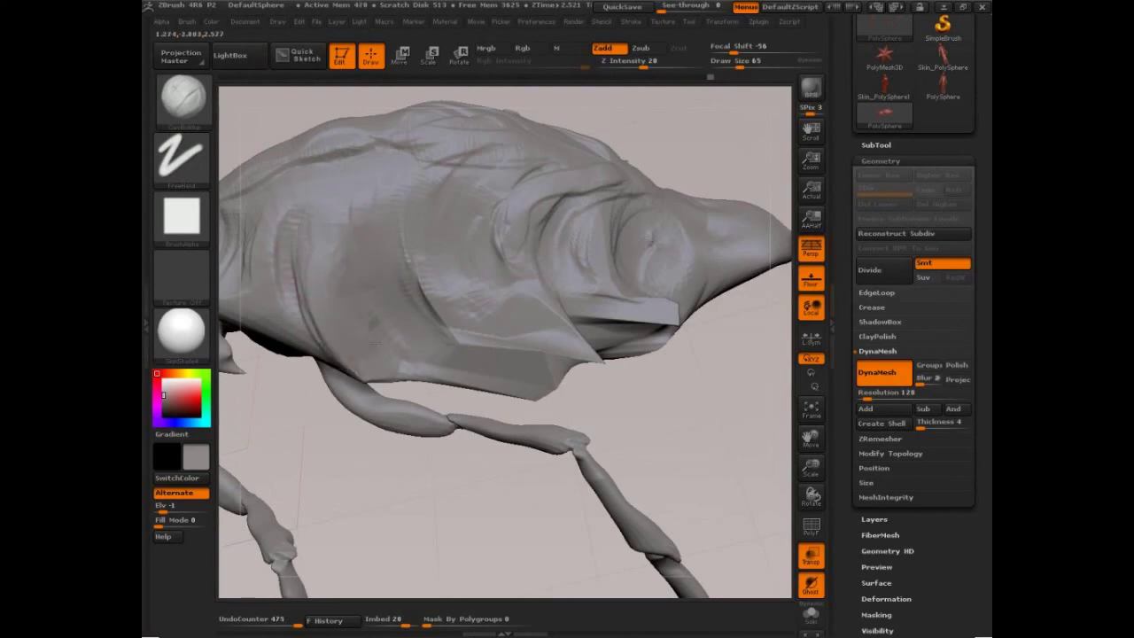
{"action": "left_click_drag", "start_coordinate": [325, 245], "coordinate": [316, 310]}
{"action": "mouse_move", "coordinate": [271, 239]}
{"action": "left_mouse_down"}
{"action": "mouse_move", "coordinate": [273, 295]}
{"action": "mouse_move", "coordinate": [268, 280]}
{"action": "left_mouse_up"}
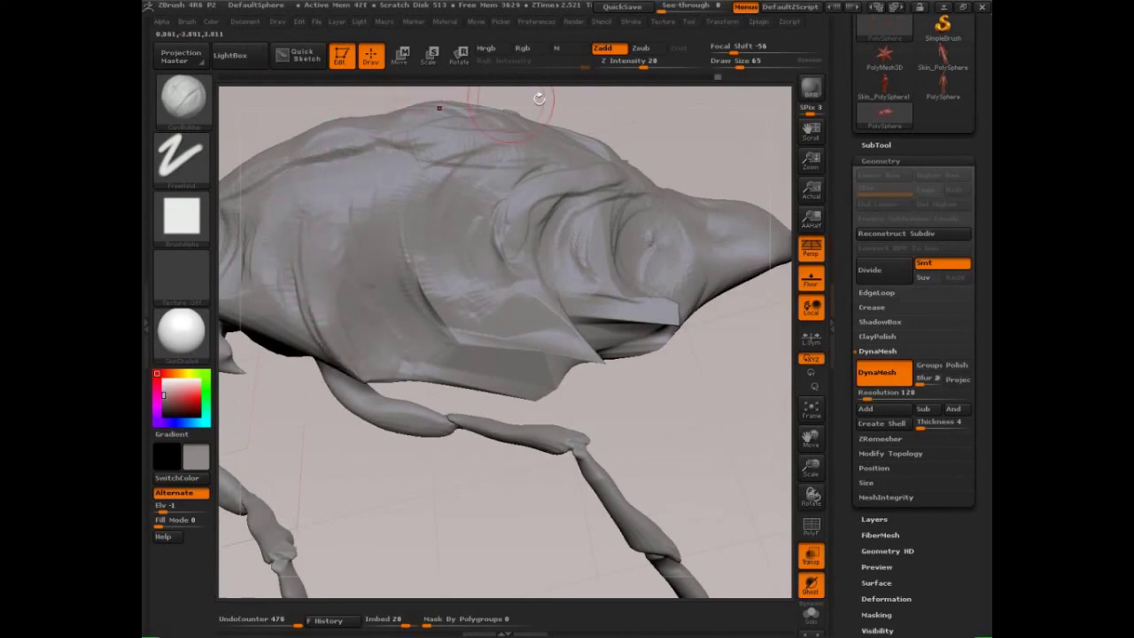
- Fill the abdomen's front end, near the thorax, with closely spaced vertical clay strokes
{"action": "left_click_drag", "start_coordinate": [538, 98], "coordinate": [704, 118], "text": "alt"}
{"action": "left_click_drag", "start_coordinate": [429, 193], "coordinate": [423, 252]}
{"action": "left_click_drag", "start_coordinate": [401, 195], "coordinate": [395, 253]}
{"action": "left_click_drag", "start_coordinate": [381, 179], "coordinate": [379, 230]}
{"action": "left_click_drag", "start_coordinate": [379, 205], "coordinate": [377, 248]}
{"action": "left_click_drag", "start_coordinate": [365, 213], "coordinate": [367, 270]}
{"action": "left_click_drag", "start_coordinate": [349, 234], "coordinate": [347, 296]}
{"action": "mouse_move", "coordinate": [362, 250]}
{"action": "left_mouse_down"}
{"action": "mouse_move", "coordinate": [362, 291]}
{"action": "mouse_move", "coordinate": [378, 296]}
{"action": "mouse_move", "coordinate": [376, 279]}
{"action": "mouse_move", "coordinate": [397, 286]}
{"action": "left_mouse_up"}
- Adjust the draw size and add short folds behind the round dent at the abdomen's front
{"action": "key", "text": "s"}
{"action": "key", "text": "s"}
{"action": "left_click_drag", "start_coordinate": [475, 291], "coordinate": [479, 291]}
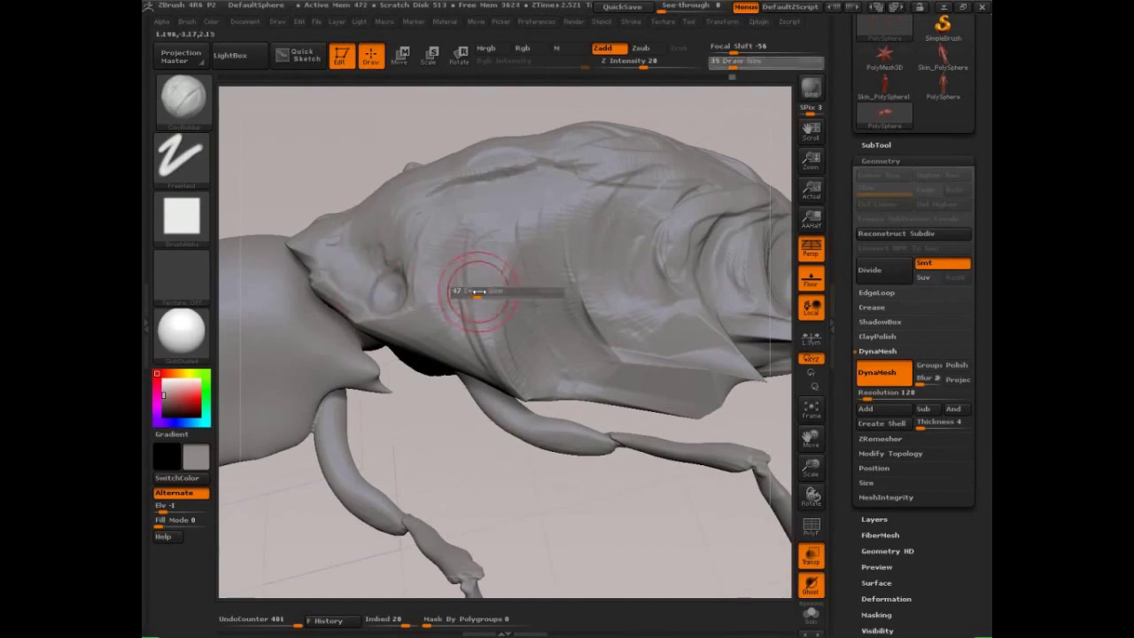
{"action": "mouse_move", "coordinate": [472, 232]}
{"action": "left_mouse_down"}
{"action": "mouse_move", "coordinate": [469, 273]}
{"action": "mouse_move", "coordinate": [454, 284]}
{"action": "left_mouse_up"}
{"action": "left_click_drag", "start_coordinate": [431, 255], "coordinate": [434, 310]}
{"action": "left_click_drag", "start_coordinate": [443, 220], "coordinate": [445, 246]}
- Deepen the folds running down to the pointed lower flap of the abdomen, adjusting the draw size between strokes
{"action": "key", "text": "s"}
{"action": "left_click_drag", "start_coordinate": [536, 315], "coordinate": [533, 315]}
{"action": "mouse_move", "coordinate": [532, 297]}
{"action": "left_mouse_down"}
{"action": "mouse_move", "coordinate": [512, 320]}
{"action": "mouse_move", "coordinate": [543, 377]}
{"action": "left_mouse_up"}
{"action": "left_click_drag", "start_coordinate": [762, 126], "coordinate": [678, 129], "text": "alt"}
{"action": "key", "text": "s"}
{"action": "left_click_drag", "start_coordinate": [560, 291], "coordinate": [567, 292]}
{"action": "left_click_drag", "start_coordinate": [579, 252], "coordinate": [586, 289]}
- Build up the folds on the abdomen's rear flank and across the base of the tail at draw size 62
{"action": "left_click_drag", "start_coordinate": [738, 157], "coordinate": [752, 159]}
{"action": "left_click_drag", "start_coordinate": [681, 241], "coordinate": [705, 320]}
{"action": "mouse_move", "coordinate": [778, 168]}
{"action": "left_mouse_down"}
{"action": "mouse_move", "coordinate": [702, 182]}
{"action": "mouse_move", "coordinate": [739, 185]}
{"action": "mouse_move", "coordinate": [728, 206]}
{"action": "left_mouse_up"}
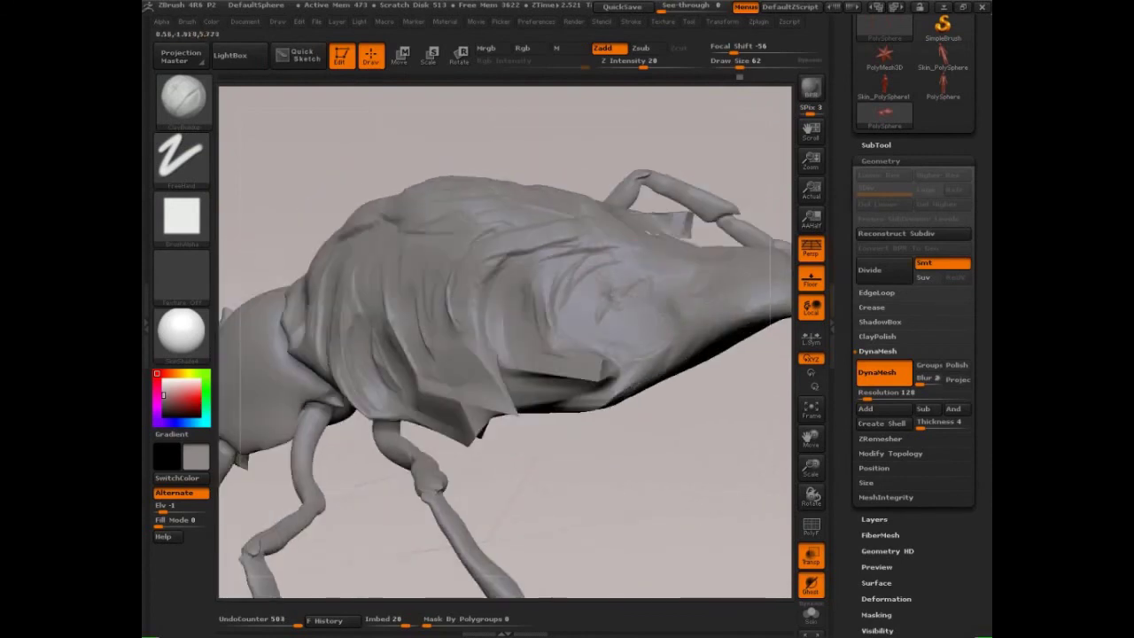
{"action": "left_click_drag", "start_coordinate": [719, 268], "coordinate": [675, 303]}
- Sculpt lengthwise creases into the tail tip with ClayBuildup, varying the draw size and ending at 56
{"action": "key", "text": "s"}
{"action": "left_click", "coordinate": [686, 288]}
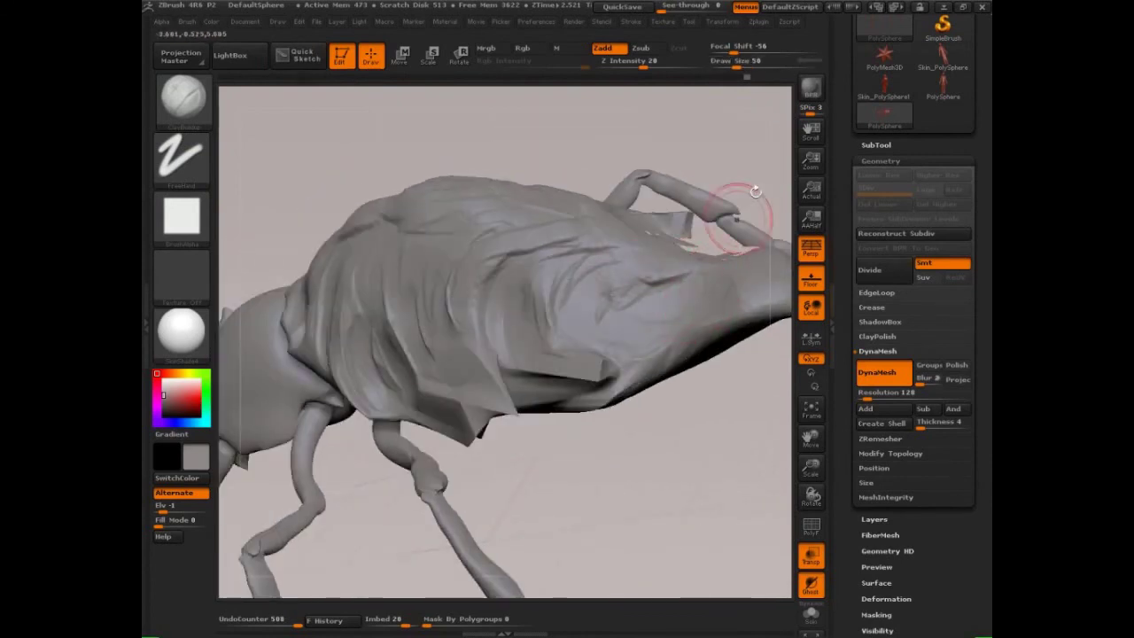
{"action": "mouse_move", "coordinate": [739, 198]}
{"action": "left_mouse_down"}
{"action": "mouse_move", "coordinate": [703, 180]}
{"action": "mouse_move", "coordinate": [697, 206]}
{"action": "left_mouse_up"}
{"action": "key", "text": "s"}
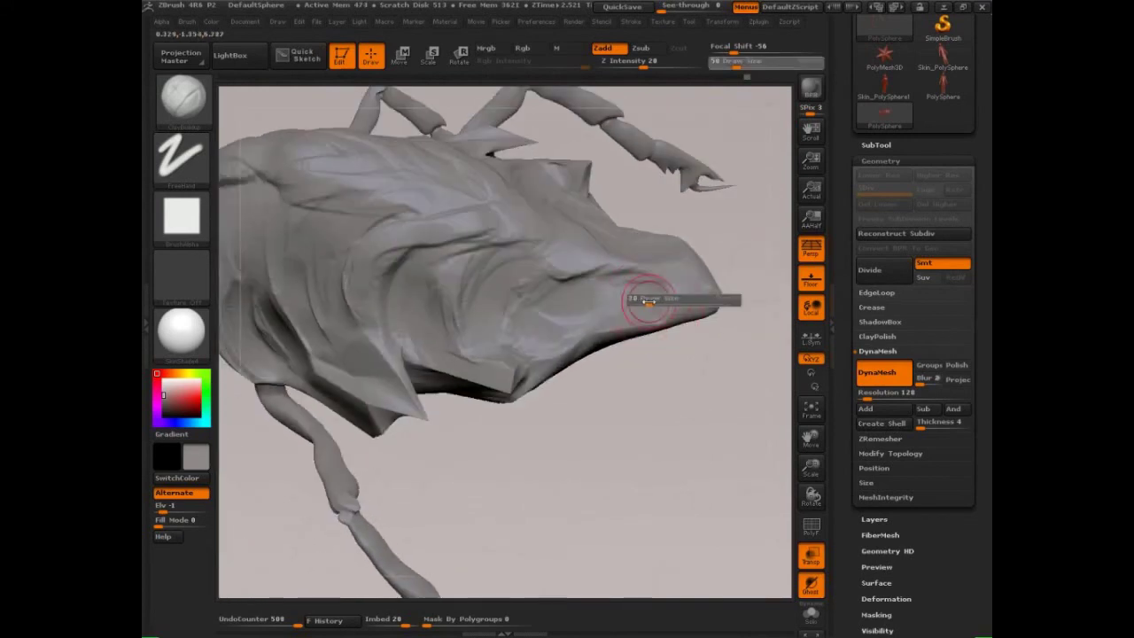
{"action": "left_click", "coordinate": [647, 301]}
{"action": "mouse_move", "coordinate": [686, 300]}
{"action": "left_mouse_down"}
{"action": "mouse_move", "coordinate": [693, 307]}
{"action": "mouse_move", "coordinate": [671, 292]}
{"action": "mouse_move", "coordinate": [645, 300]}
{"action": "left_mouse_up"}
{"action": "mouse_move", "coordinate": [760, 247]}
{"action": "left_mouse_down"}
{"action": "mouse_move", "coordinate": [760, 221]}
{"action": "mouse_move", "coordinate": [697, 298]}
{"action": "mouse_move", "coordinate": [663, 298]}
{"action": "left_mouse_up"}
{"action": "key", "text": "bracketleft"}
{"action": "key", "text": "s"}
{"action": "left_click", "coordinate": [582, 328]}
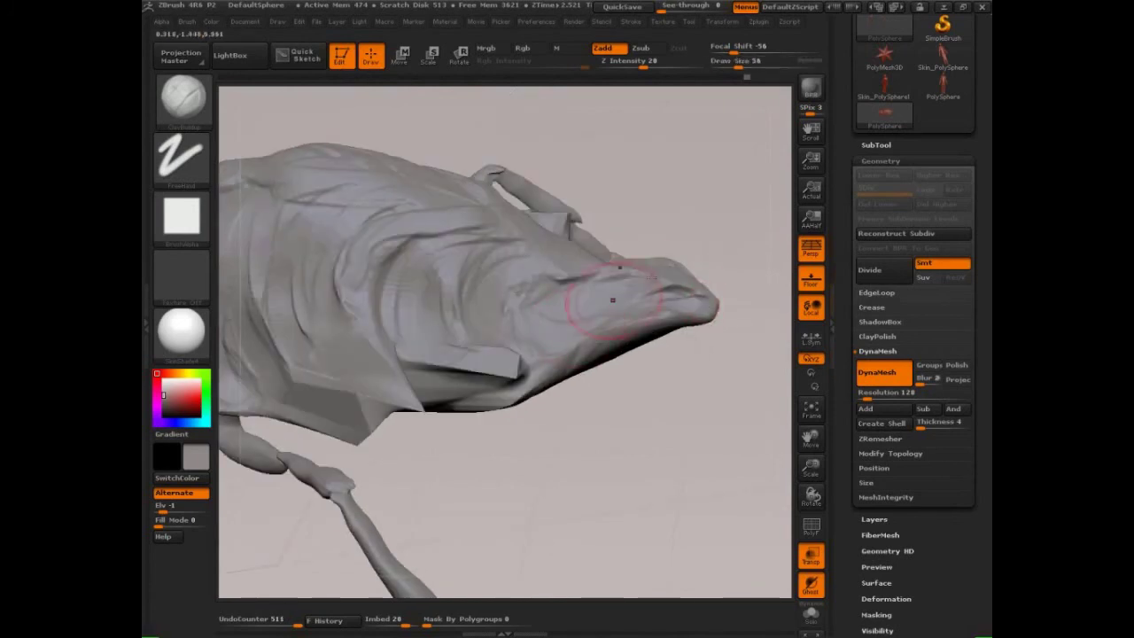
{"action": "mouse_move", "coordinate": [732, 246]}
{"action": "left_mouse_down"}
{"action": "mouse_move", "coordinate": [686, 201]}
{"action": "mouse_move", "coordinate": [706, 349]}
{"action": "left_mouse_up"}
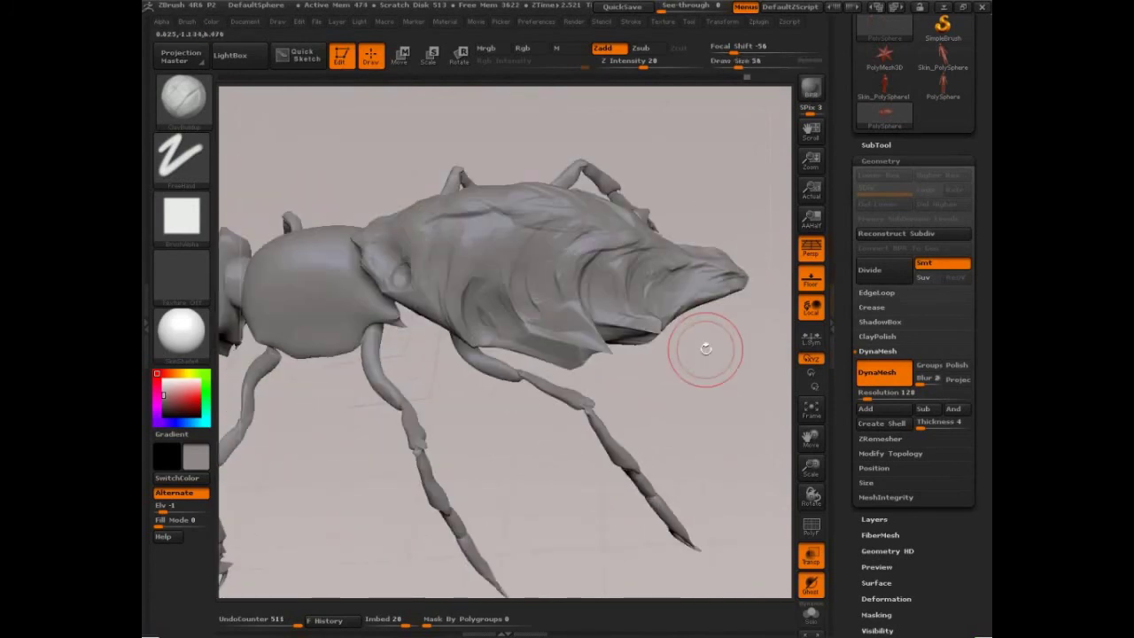
- Switch to the Polish brush and smooth the folds on the abdomen's back and upper side, reducing the draw size to 42
{"action": "key", "text": "bracketright"}
{"action": "key", "text": "b"}
{"action": "key", "text": "p"}
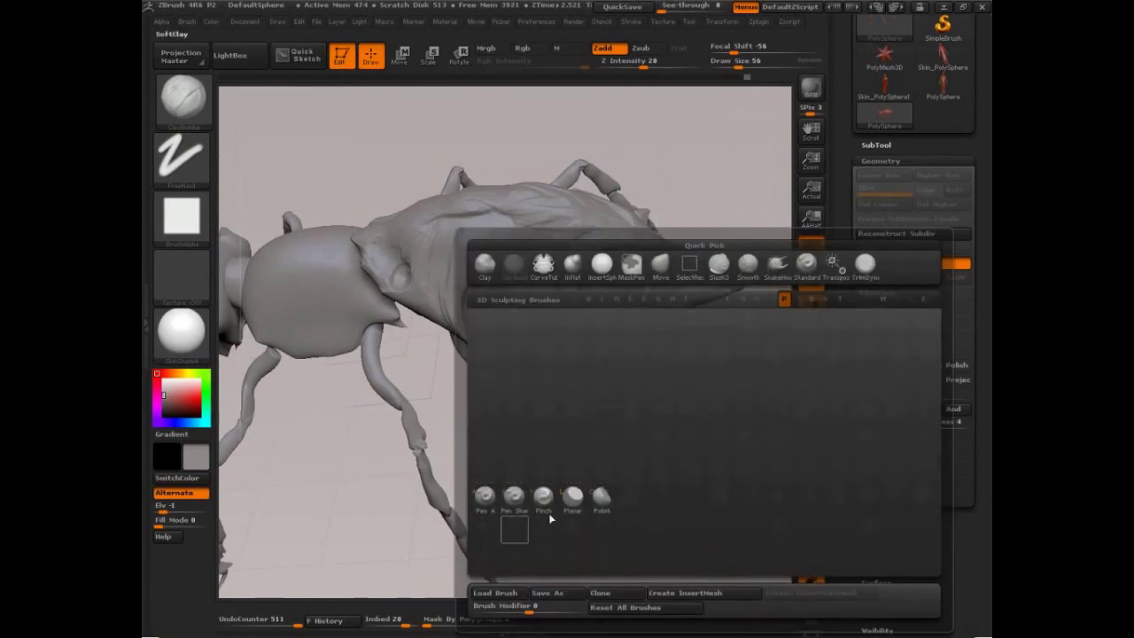
{"action": "left_click", "coordinate": [603, 501]}
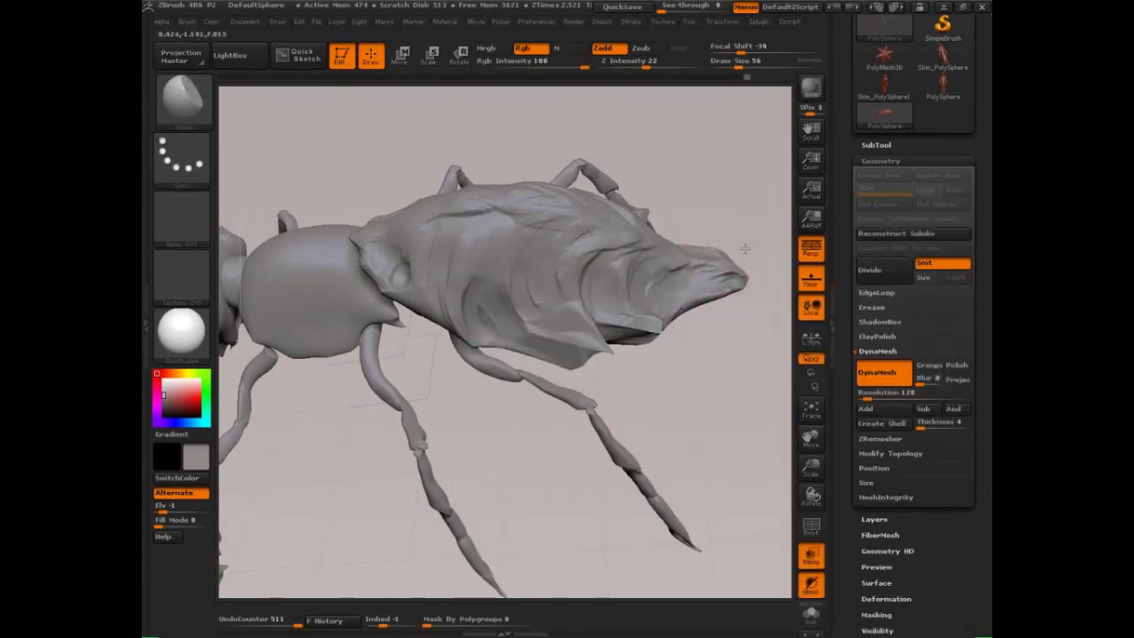
{"action": "left_click_drag", "start_coordinate": [746, 248], "coordinate": [740, 277]}
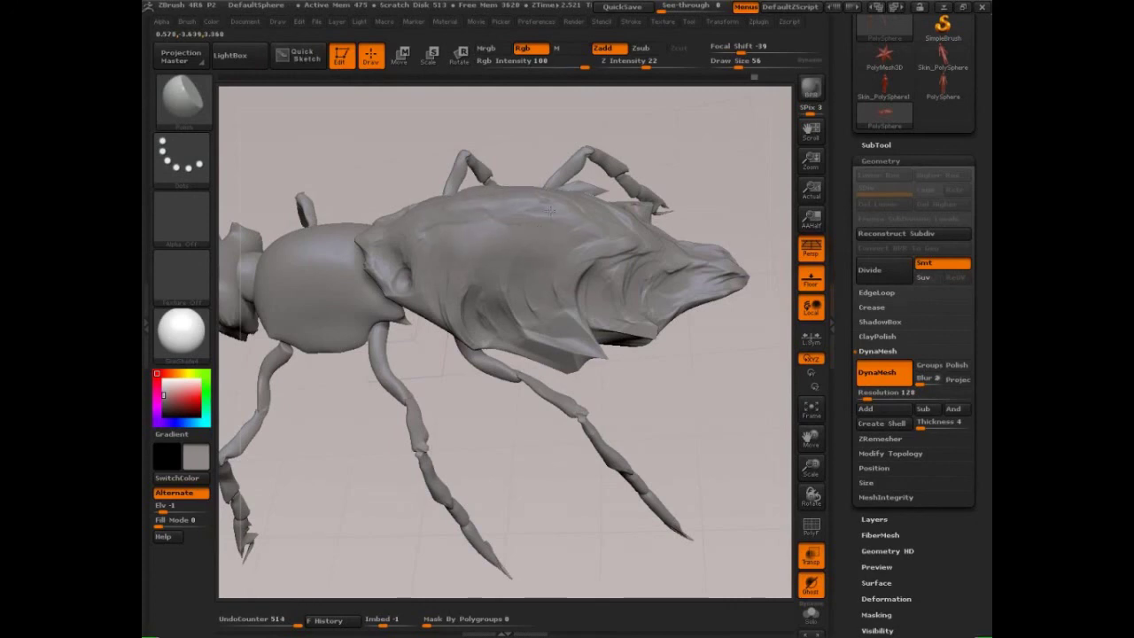
{"action": "left_click_drag", "start_coordinate": [640, 232], "coordinate": [622, 252]}
{"action": "key", "text": "s"}
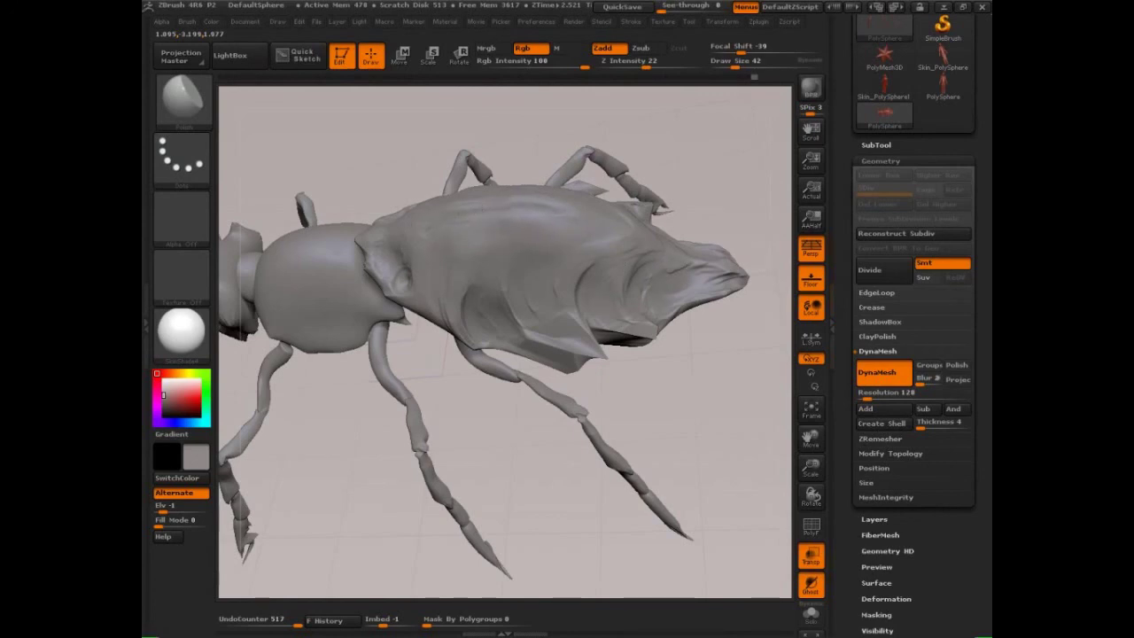
- Switch to the hPolish brush and flatten the folds on the abdomen's middle and rear side at draw size 28
{"action": "key", "text": "b"}
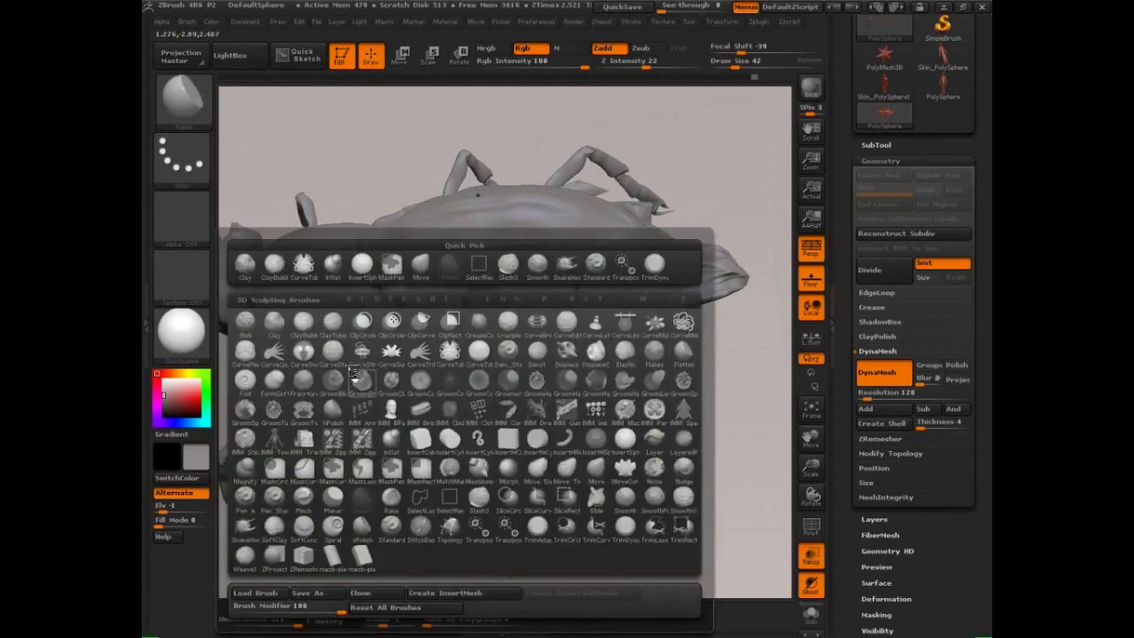
{"action": "left_click", "coordinate": [362, 365]}
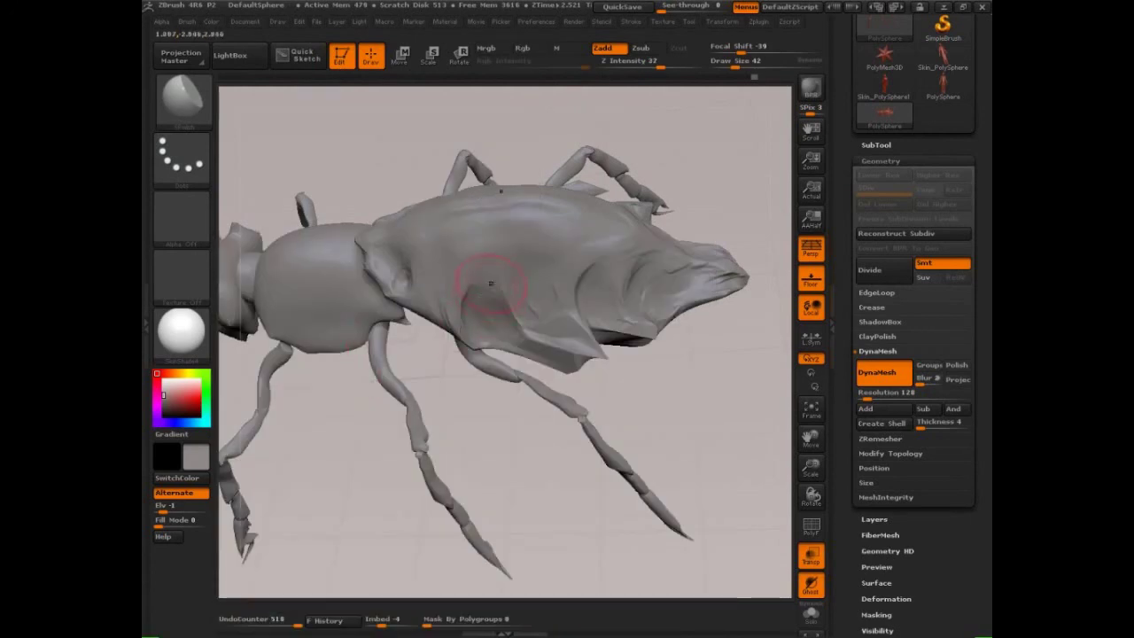
{"action": "key", "text": "s"}
{"action": "left_click_drag", "start_coordinate": [487, 304], "coordinate": [489, 304]}
{"action": "key", "text": "s"}
{"action": "left_click", "coordinate": [587, 303]}
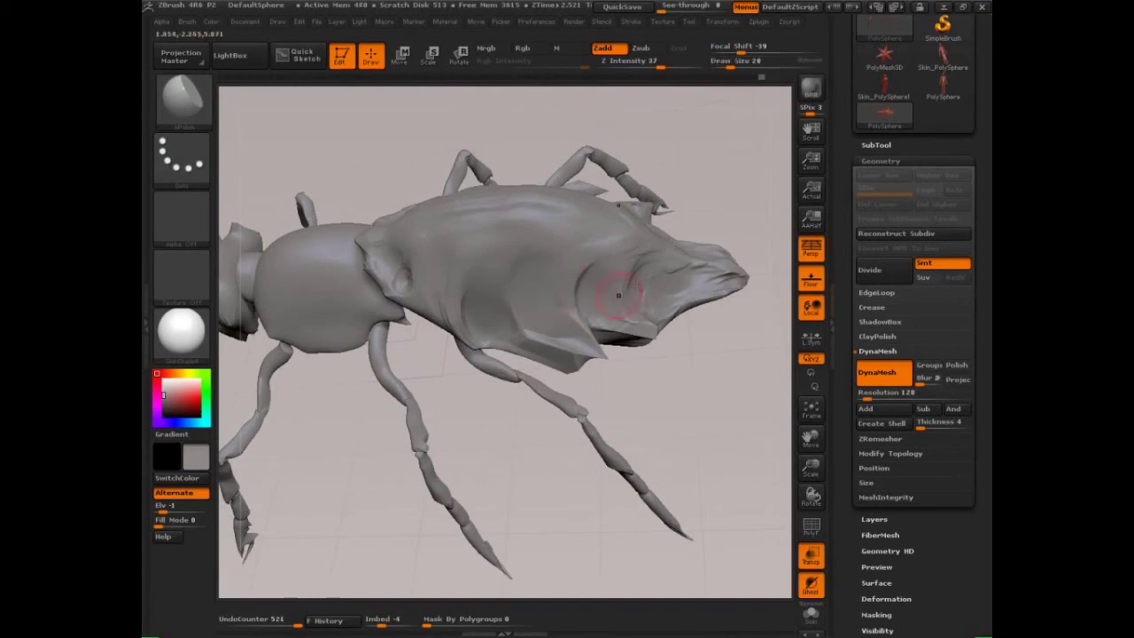
{"action": "key", "text": "s"}
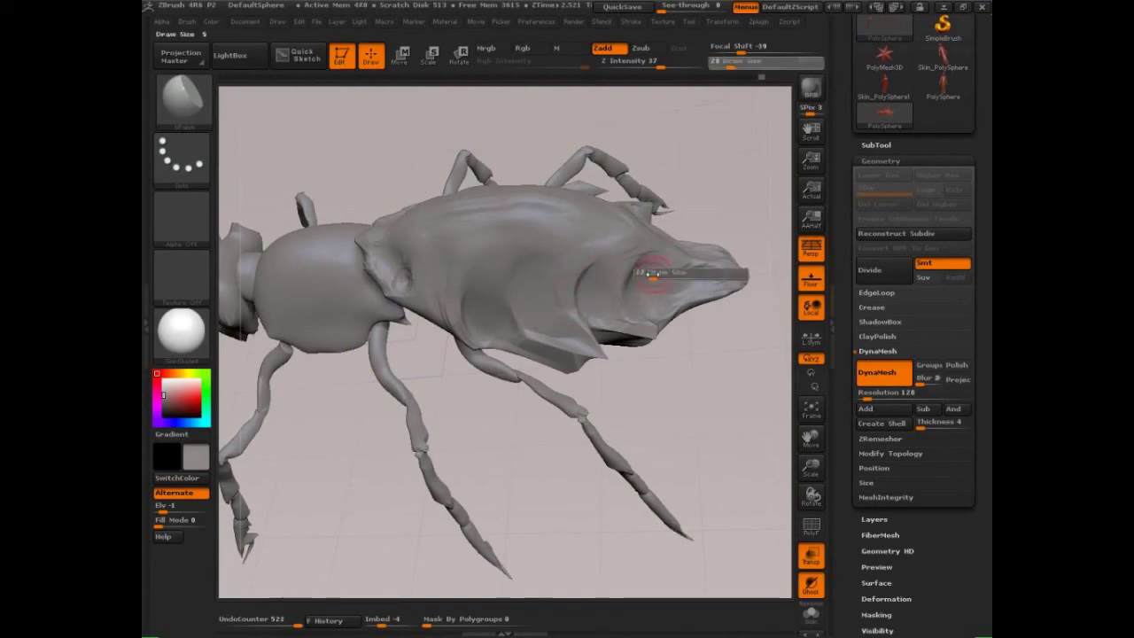
{"action": "left_click", "coordinate": [652, 282]}
- Flatten the abdomen's upper and lower flank from the rear with hPolish at draw sizes 59 and 56
{"action": "mouse_move", "coordinate": [733, 212]}
{"action": "left_mouse_down", "text": "alt"}
{"action": "mouse_move", "coordinate": [769, 230]}
{"action": "mouse_move", "coordinate": [734, 177]}
{"action": "mouse_move", "coordinate": [598, 238]}
{"action": "left_mouse_up", "text": "alt"}
{"action": "left_click_drag", "start_coordinate": [679, 197], "coordinate": [596, 250]}
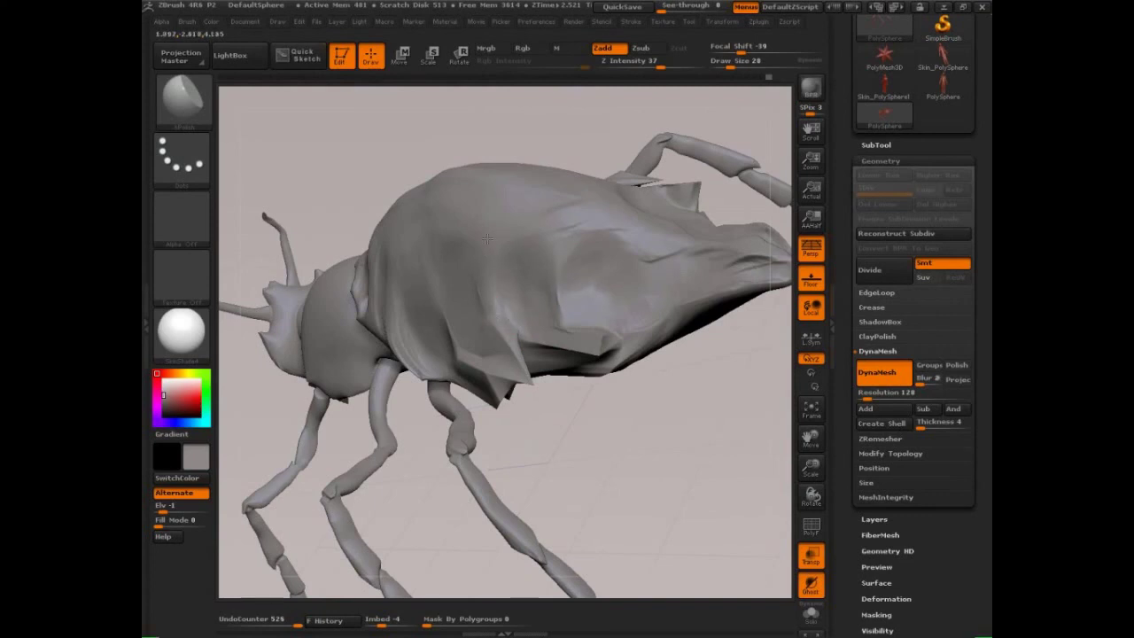
{"action": "key", "text": "s"}
{"action": "left_click_drag", "start_coordinate": [469, 253], "coordinate": [479, 252]}
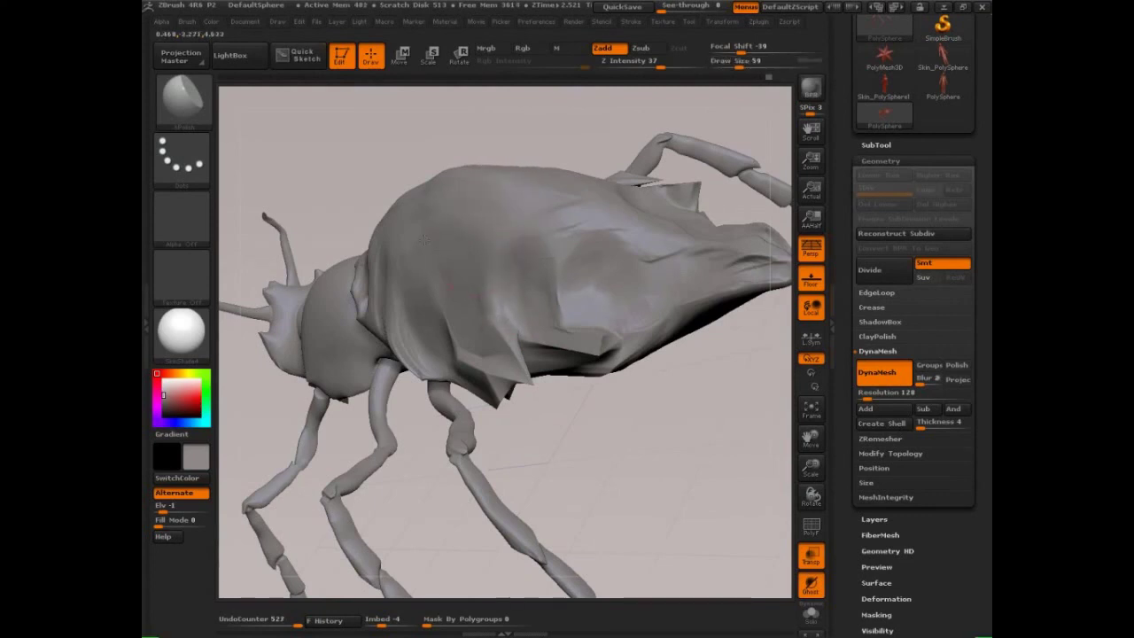
{"action": "mouse_move", "coordinate": [396, 335]}
{"action": "left_mouse_down"}
{"action": "mouse_move", "coordinate": [411, 373]}
{"action": "mouse_move", "coordinate": [429, 331]}
{"action": "mouse_move", "coordinate": [460, 376]}
{"action": "left_mouse_up"}
{"action": "key", "text": "s"}
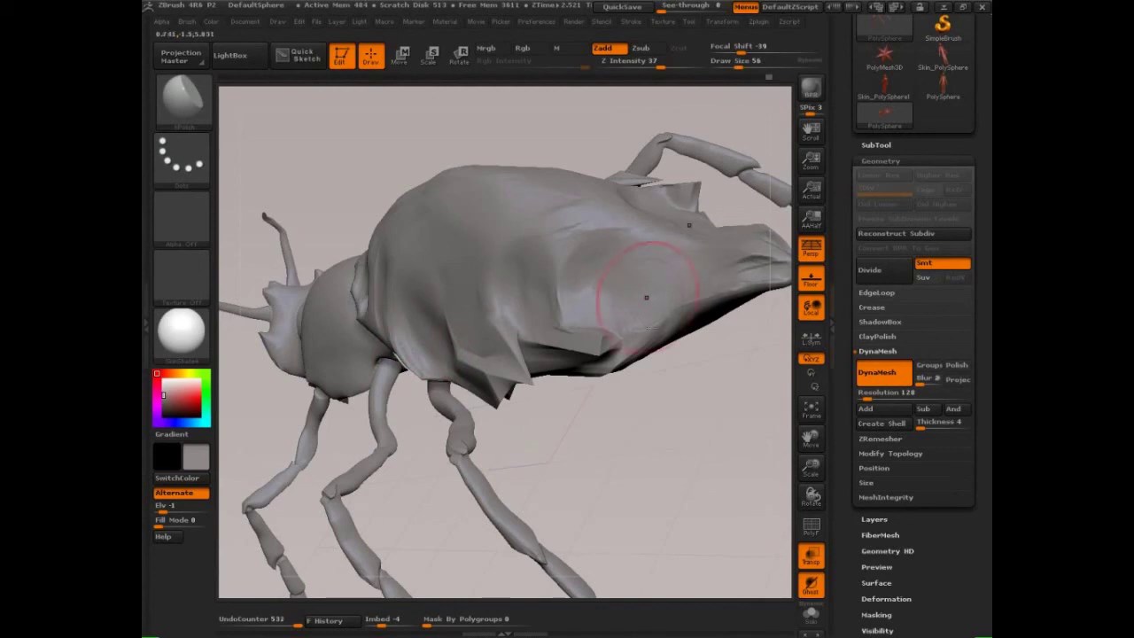
- Polish away the round dent at the abdomen's front and smooth the lower flap and the folds above it
{"action": "left_click_drag", "start_coordinate": [676, 394], "coordinate": [774, 427]}
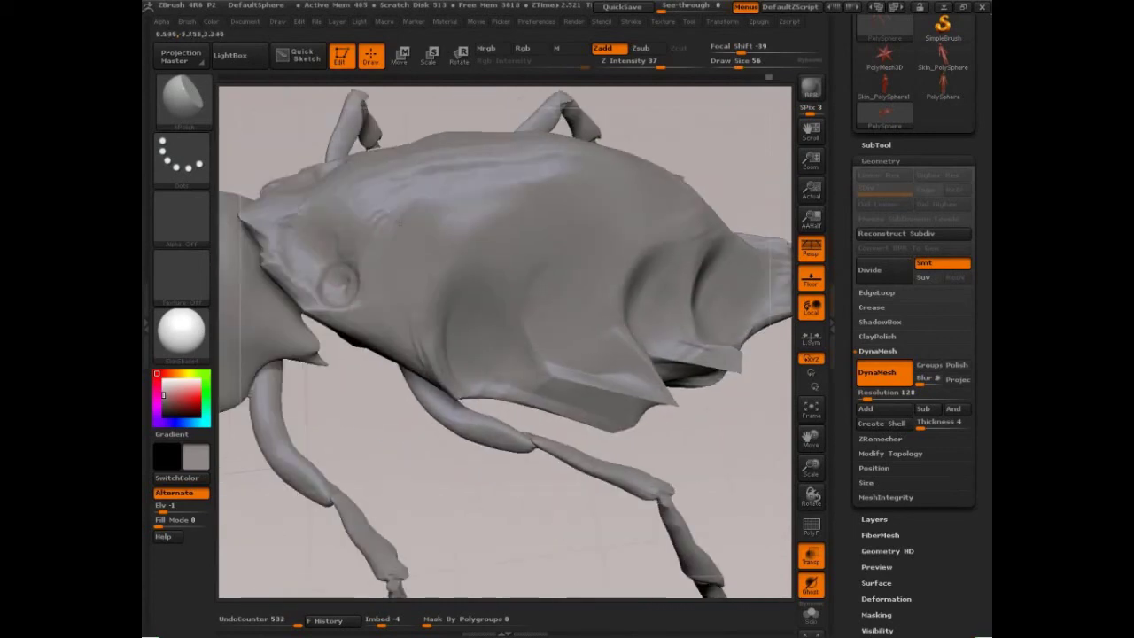
{"action": "left_click_drag", "start_coordinate": [356, 244], "coordinate": [332, 266]}
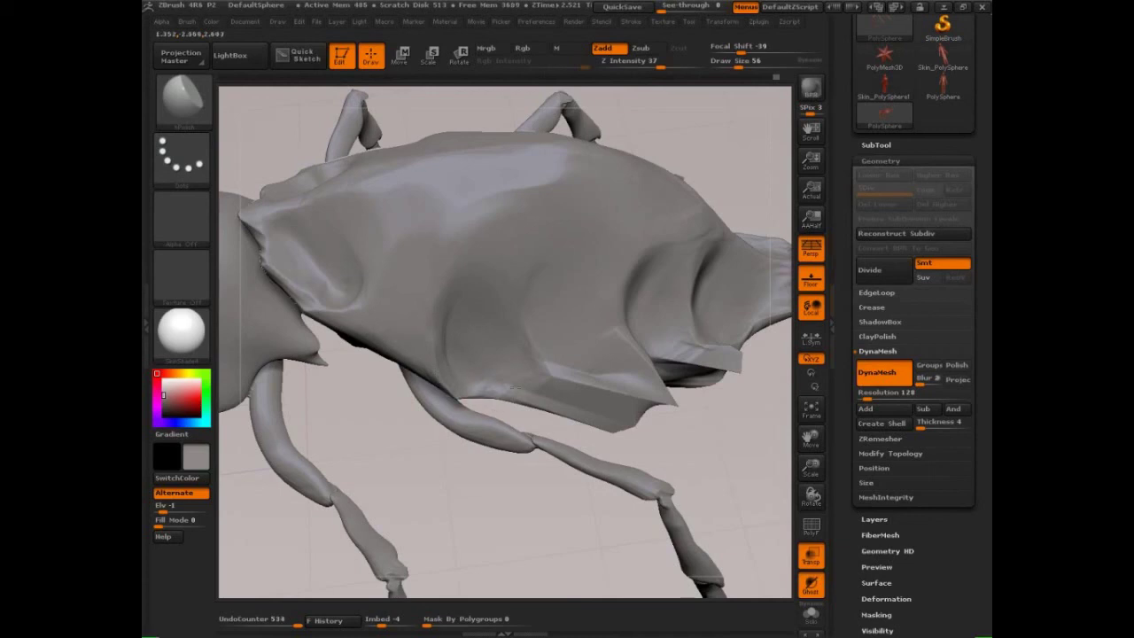
{"action": "left_click_drag", "start_coordinate": [509, 416], "coordinate": [590, 402]}
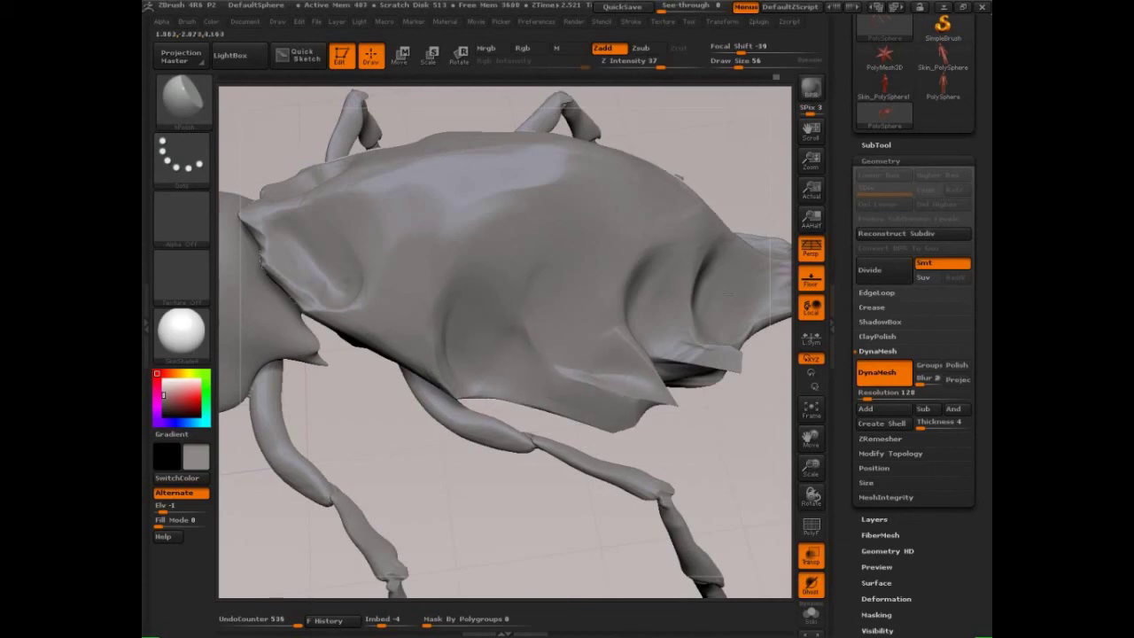
{"action": "left_click_drag", "start_coordinate": [616, 309], "coordinate": [641, 347]}
- Return to the ClayBuildup brush and set its Imbed depth to 2
{"action": "key", "text": "b"}
{"action": "key", "text": "c"}
{"action": "key", "text": "b"}
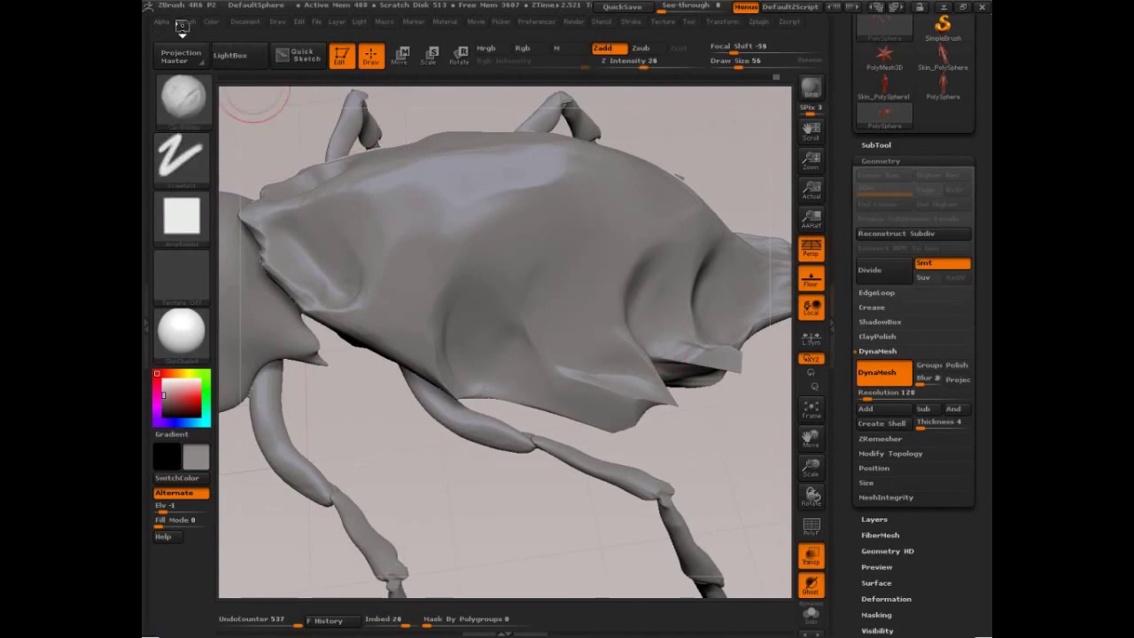
{"action": "left_click", "coordinate": [185, 23]}
{"action": "left_click", "coordinate": [232, 428]}
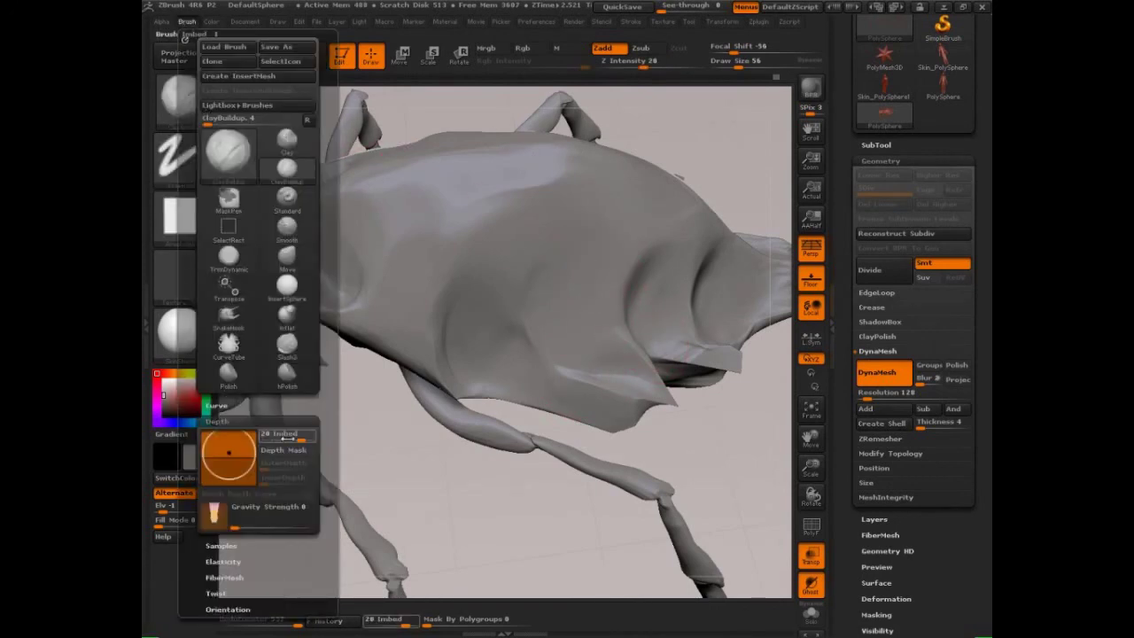
{"action": "left_click_drag", "start_coordinate": [290, 438], "coordinate": [297, 438]}
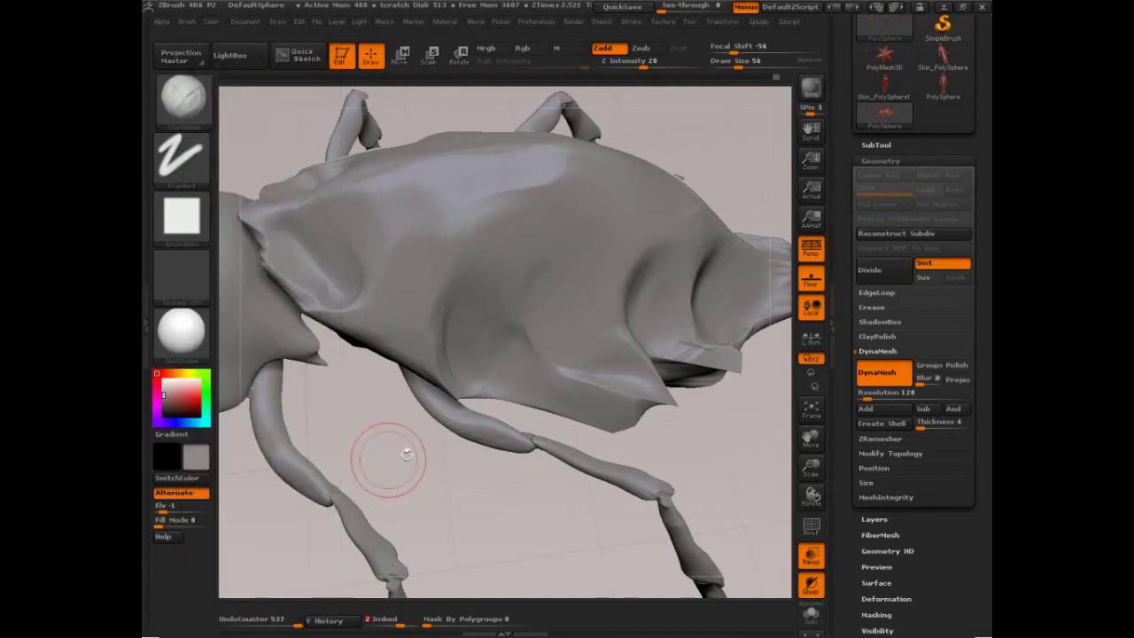
- Check the brush's stroke settings and build up soft vertical folds on the abdomen's rear side with ClayBuildup
{"action": "left_click_drag", "start_coordinate": [756, 194], "coordinate": [750, 161]}
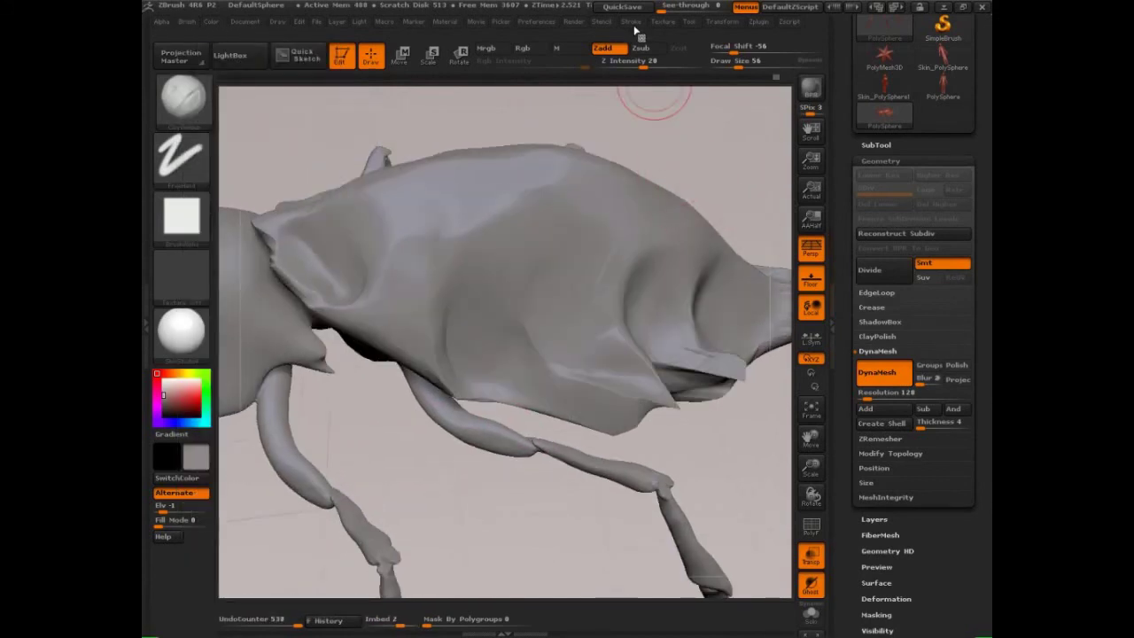
{"action": "left_click", "coordinate": [631, 22]}
{"action": "left_click", "coordinate": [668, 209]}
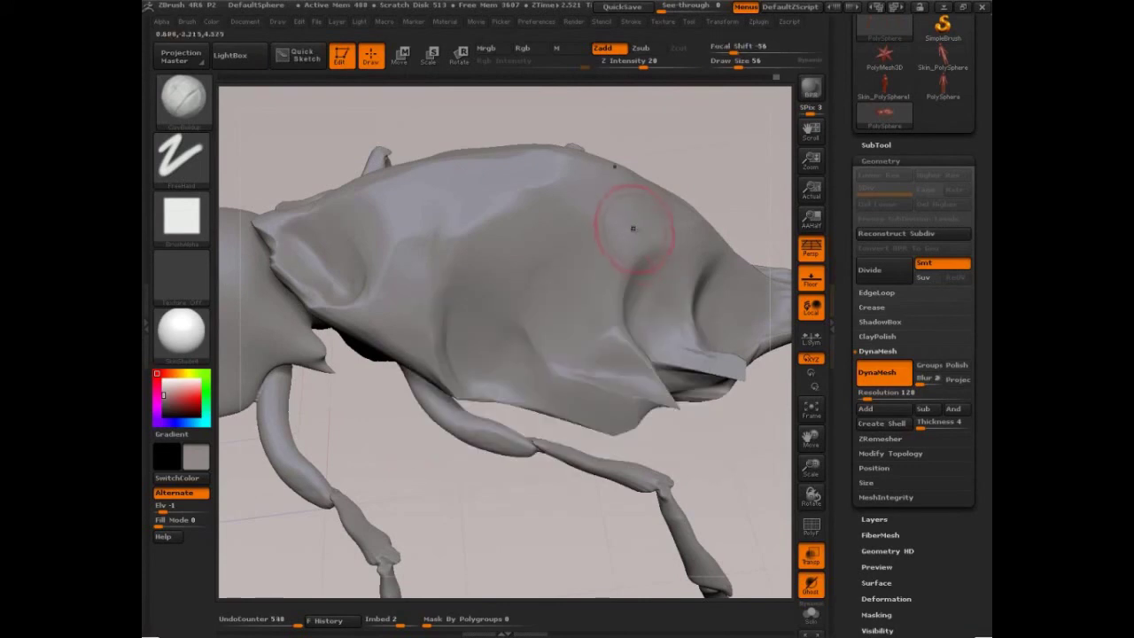
{"action": "left_click_drag", "start_coordinate": [605, 246], "coordinate": [615, 317]}
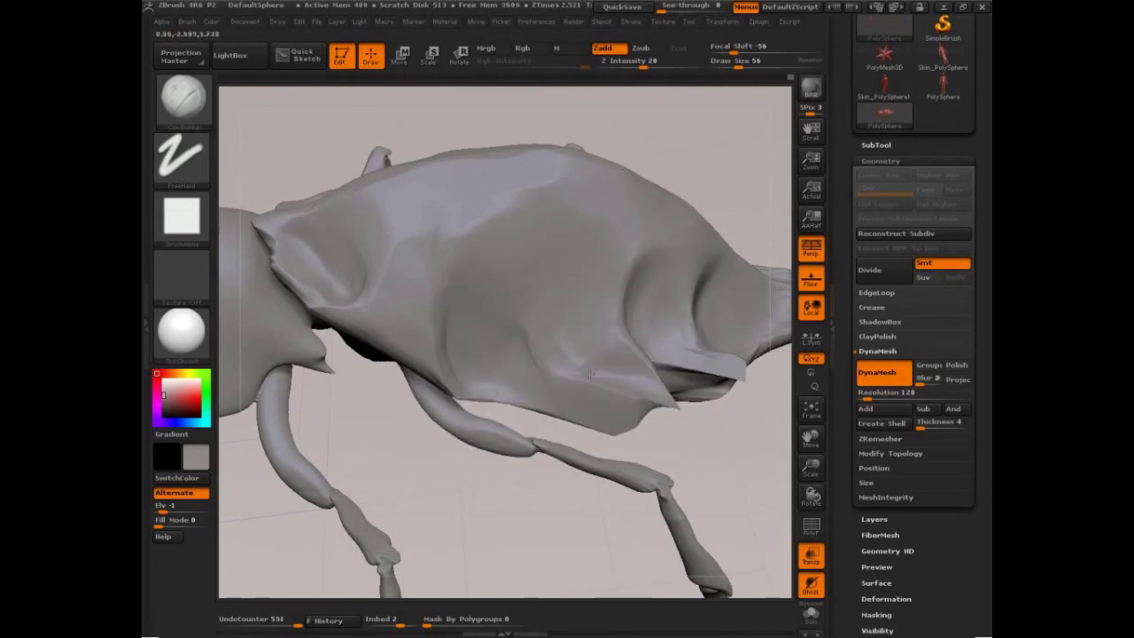
- Build up small soft folds above the abdomen's lower rear flap with ClayBuildup
{"action": "left_click_drag", "start_coordinate": [591, 374], "coordinate": [604, 380]}
{"action": "left_click_drag", "start_coordinate": [579, 296], "coordinate": [610, 375]}
{"action": "left_click_drag", "start_coordinate": [585, 329], "coordinate": [629, 380]}
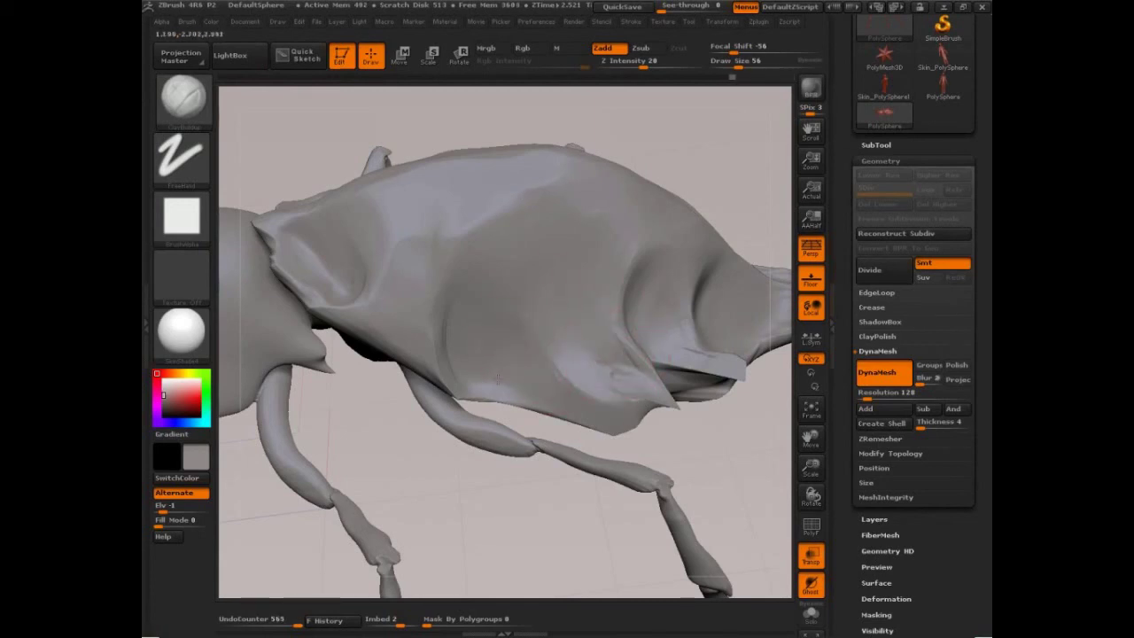
- Reduce the ClayBuildup draw size and add finer vertical folds on the middle and front of the abdomen's flank
{"action": "left_click_drag", "start_coordinate": [497, 375], "coordinate": [456, 286]}
{"action": "key", "text": "s"}
{"action": "left_click_drag", "start_coordinate": [443, 306], "coordinate": [447, 340]}
{"action": "key", "text": "s"}
{"action": "mouse_move", "coordinate": [448, 272]}
{"action": "left_mouse_down"}
{"action": "mouse_move", "coordinate": [407, 275]}
{"action": "mouse_move", "coordinate": [443, 255]}
{"action": "mouse_move", "coordinate": [355, 270]}
{"action": "left_mouse_up"}
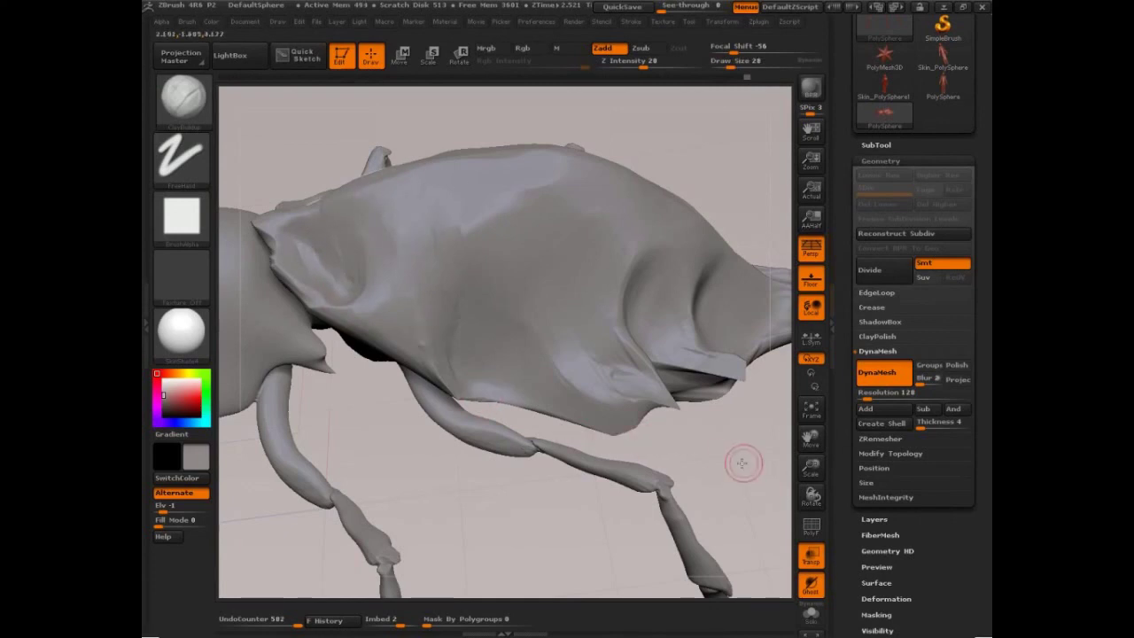
{"action": "mouse_move", "coordinate": [741, 463]}
{"action": "left_mouse_down"}
{"action": "mouse_move", "coordinate": [734, 456]}
{"action": "mouse_move", "coordinate": [725, 469]}
{"action": "left_mouse_up"}
{"action": "left_click_drag", "start_coordinate": [747, 498], "coordinate": [745, 493]}
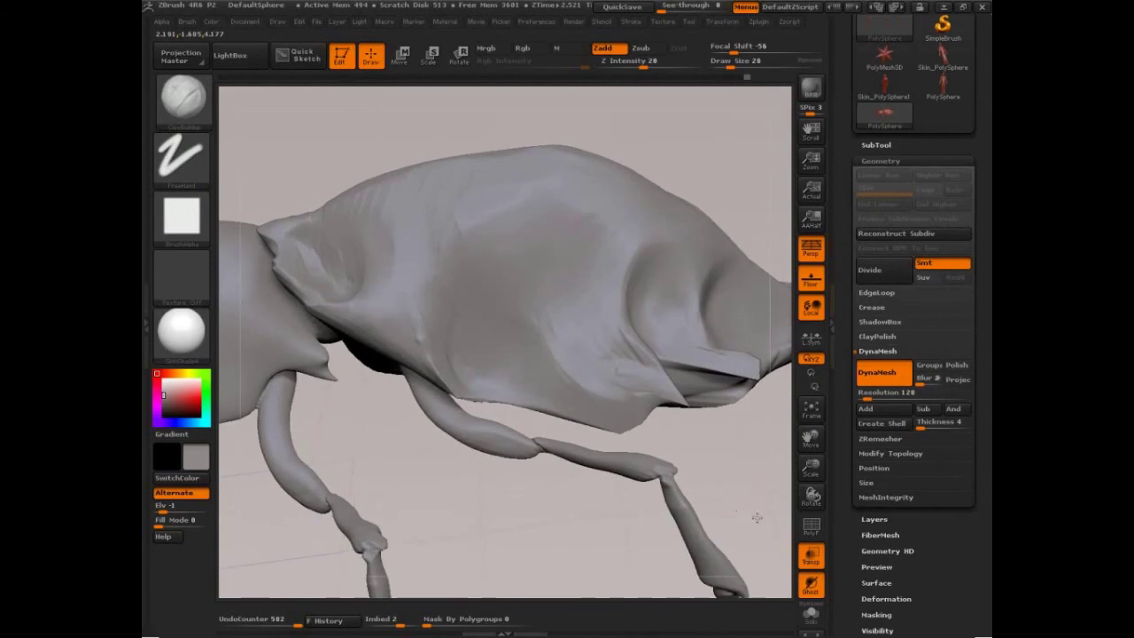
{"action": "left_click_drag", "start_coordinate": [745, 493], "coordinate": [752, 537], "text": "alt"}
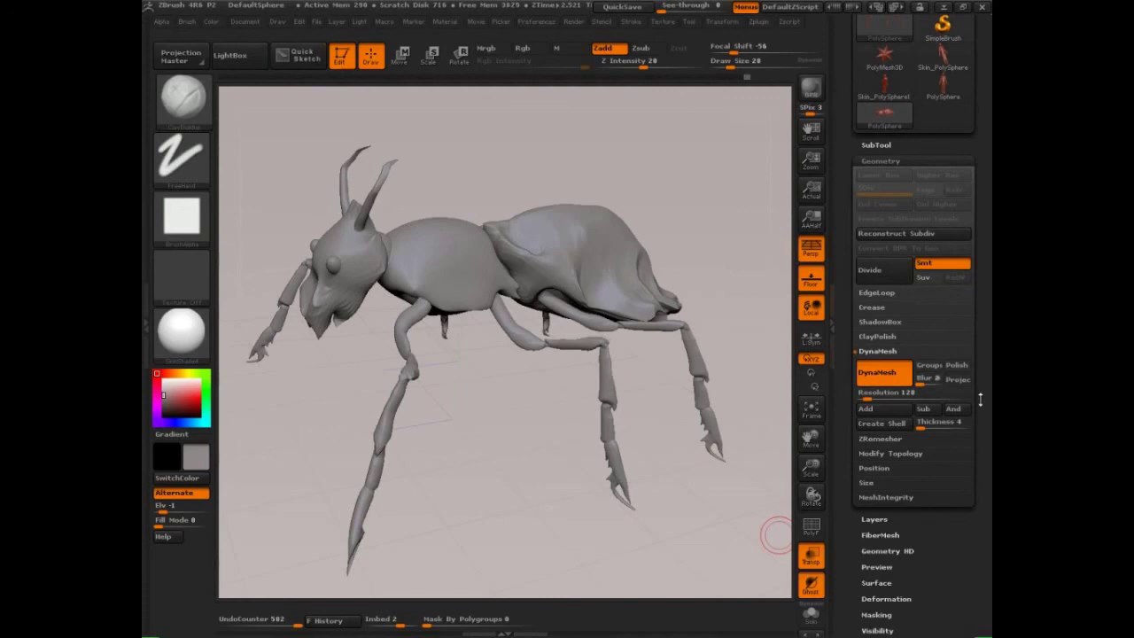
- Show the polyframe and pull a pair of curved spikes up from the abdomen's upper front with the SnakeHook brush
{"action": "mouse_move", "coordinate": [676, 193]}
{"action": "left_mouse_down"}
{"action": "mouse_move", "coordinate": [649, 176]}
{"action": "mouse_move", "coordinate": [481, 248]}
{"action": "left_mouse_up"}
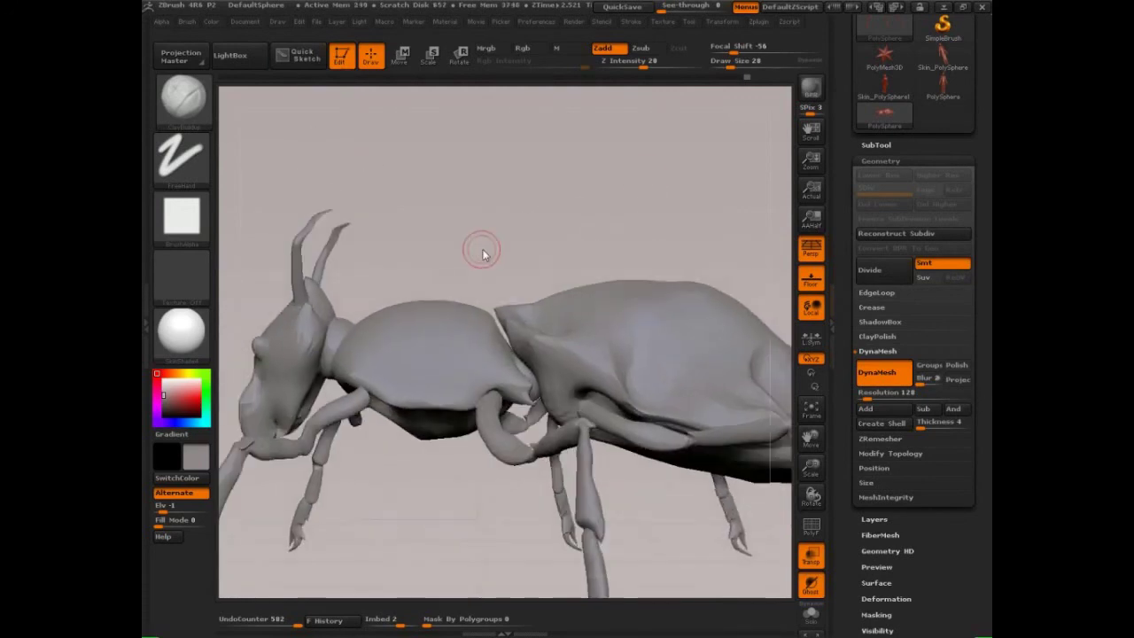
{"action": "key", "text": "b"}
{"action": "key", "text": "r"}
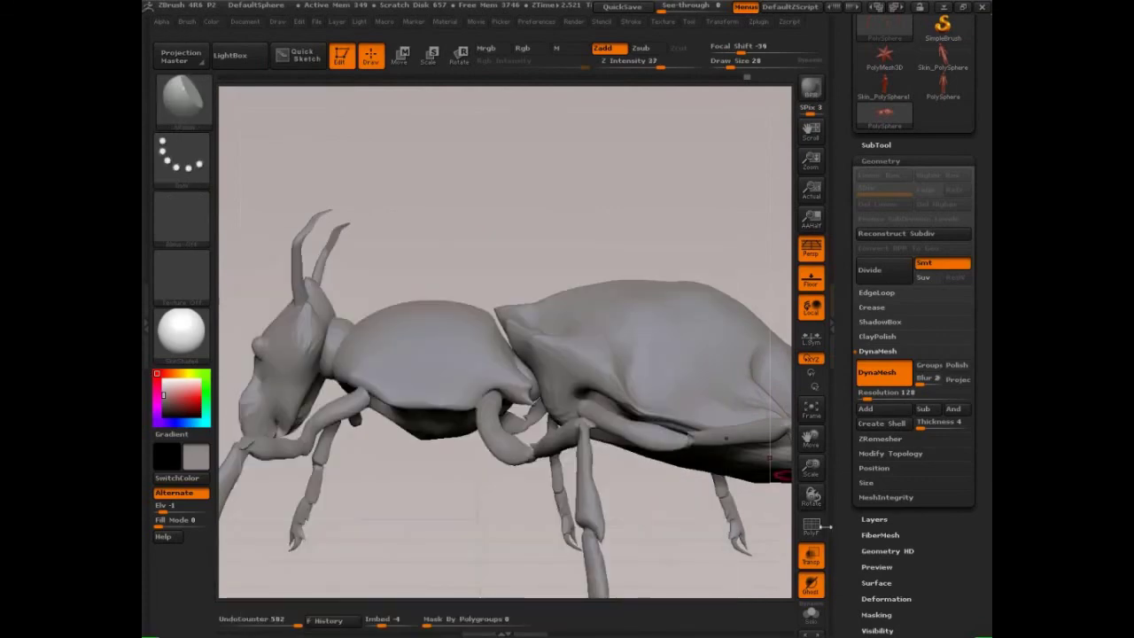
{"action": "key", "text": "b"}
{"action": "left_click", "coordinate": [694, 498]}
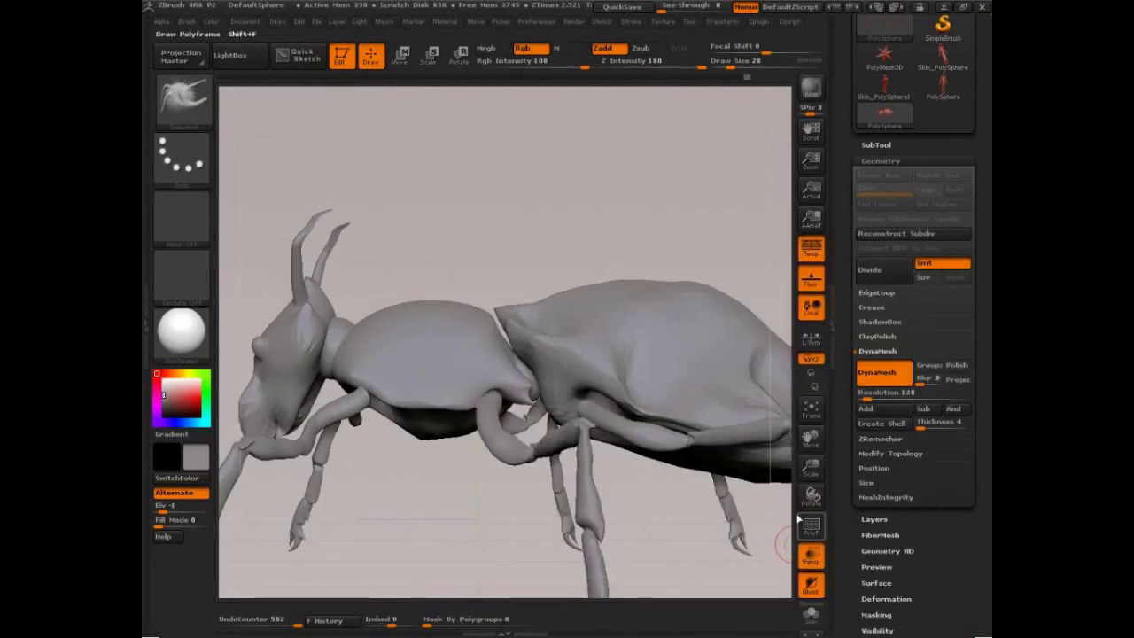
{"action": "left_click", "coordinate": [800, 521]}
{"action": "mouse_move", "coordinate": [443, 208]}
{"action": "left_mouse_down"}
{"action": "mouse_move", "coordinate": [547, 256]}
{"action": "mouse_move", "coordinate": [385, 187]}
{"action": "left_mouse_up"}
{"action": "left_click_drag", "start_coordinate": [525, 255], "coordinate": [434, 119]}
{"action": "left_click_drag", "start_coordinate": [355, 181], "coordinate": [220, 189]}
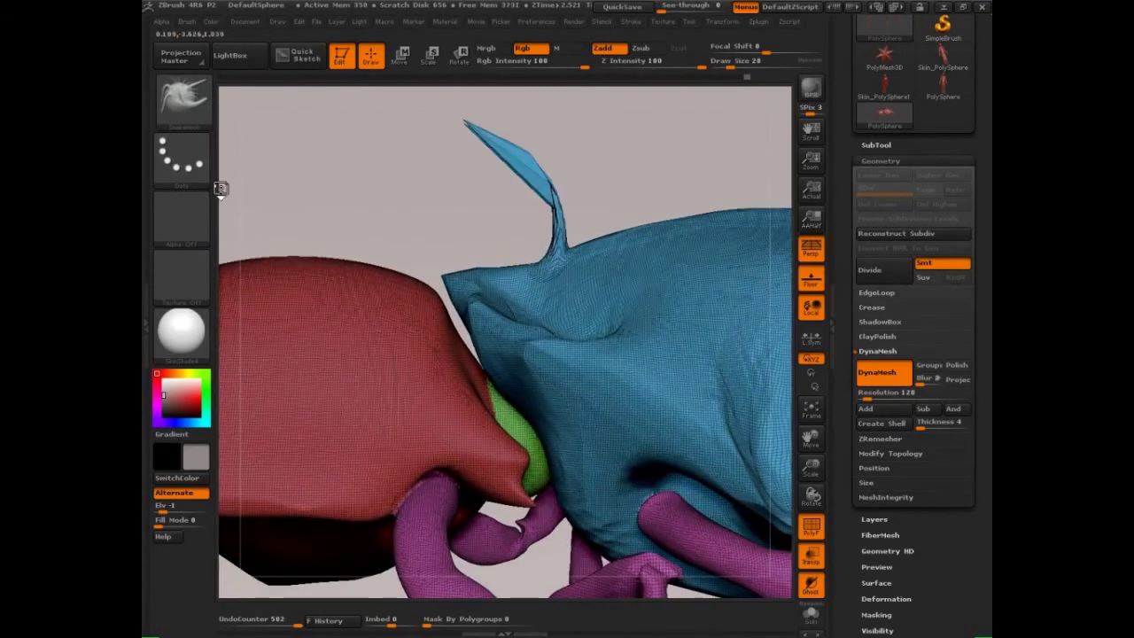
- Mark the stretched polygons on the spike with temporary pen strokes, clear the marks, and inspect both spikes without the polyframe
{"action": "key", "text": "ctrl+shift"}
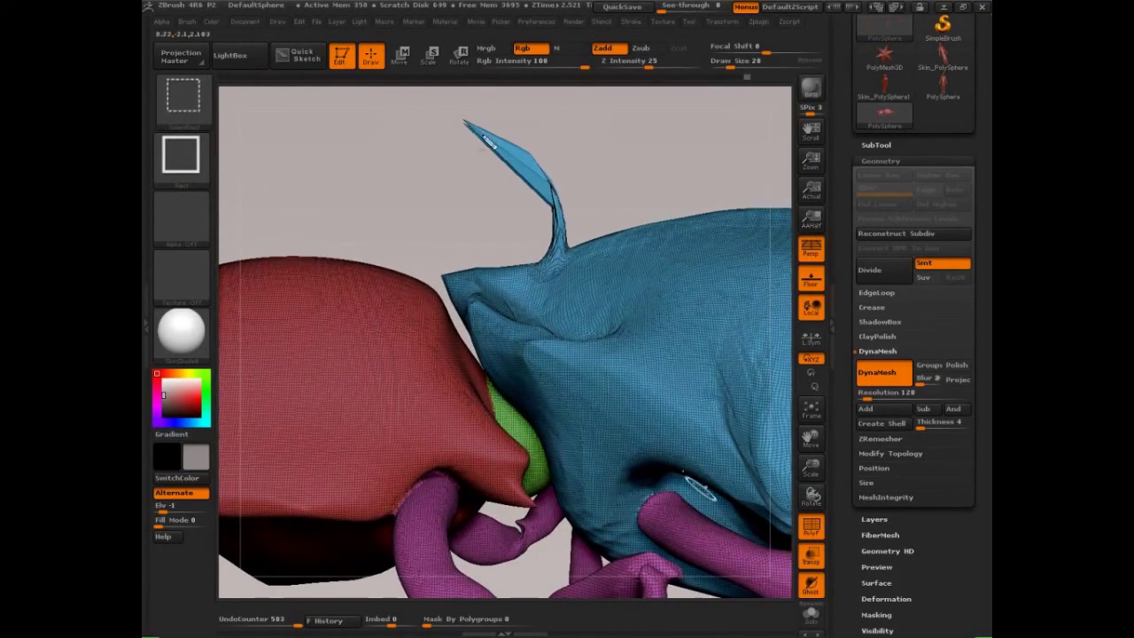
{"action": "mouse_move", "coordinate": [468, 126]}
{"action": "left_mouse_down"}
{"action": "mouse_move", "coordinate": [552, 205]}
{"action": "mouse_move", "coordinate": [472, 132]}
{"action": "mouse_move", "coordinate": [544, 181]}
{"action": "mouse_move", "coordinate": [563, 271]}
{"action": "mouse_move", "coordinate": [539, 172]}
{"action": "mouse_move", "coordinate": [356, 173]}
{"action": "mouse_move", "coordinate": [359, 193]}
{"action": "left_mouse_up"}
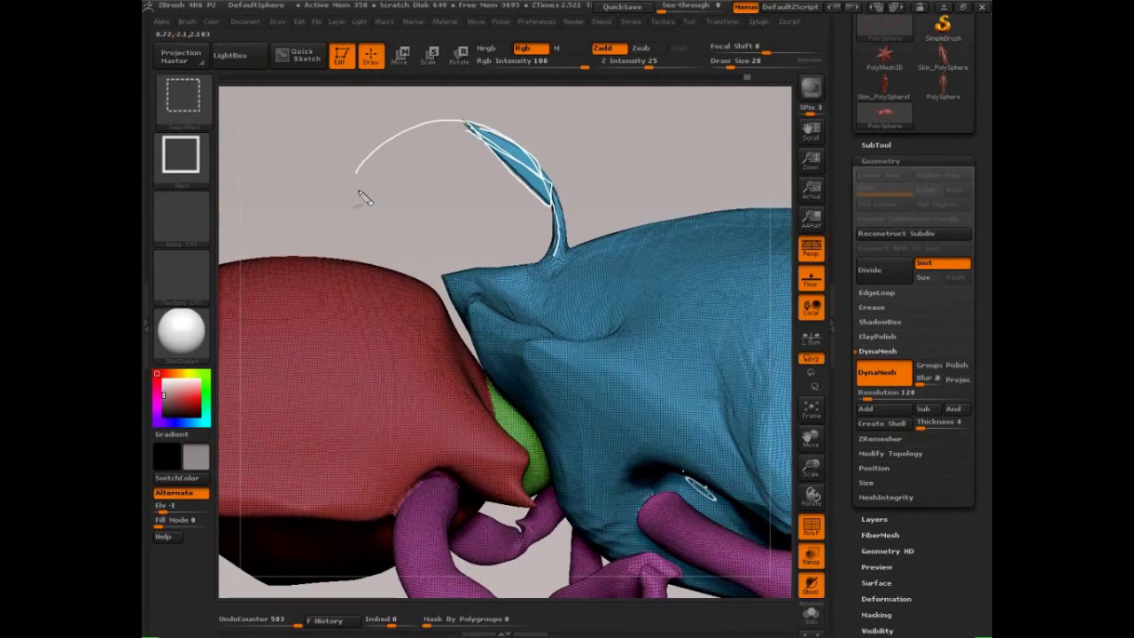
{"action": "key", "text": "Escape"}
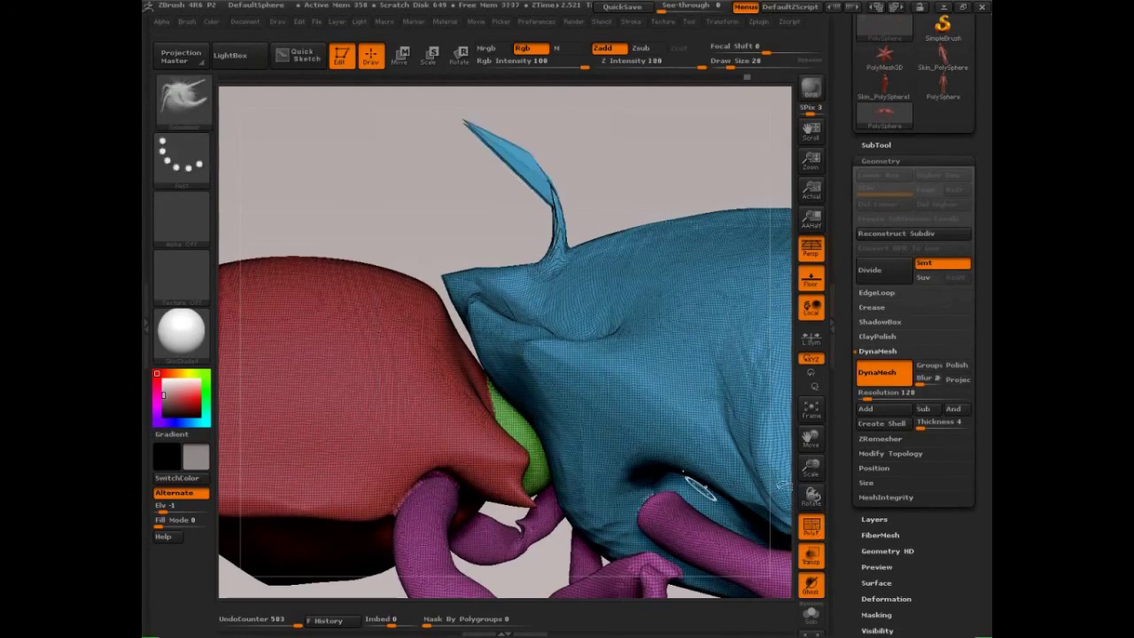
{"action": "left_click", "coordinate": [811, 530]}
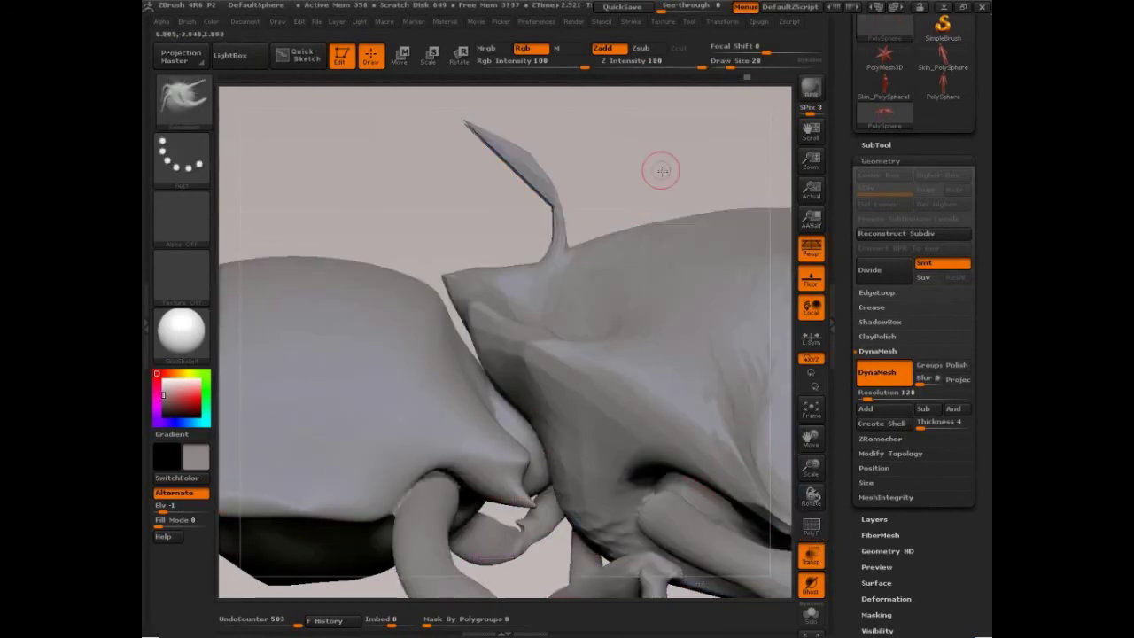
{"action": "left_click_drag", "start_coordinate": [661, 170], "coordinate": [725, 188]}
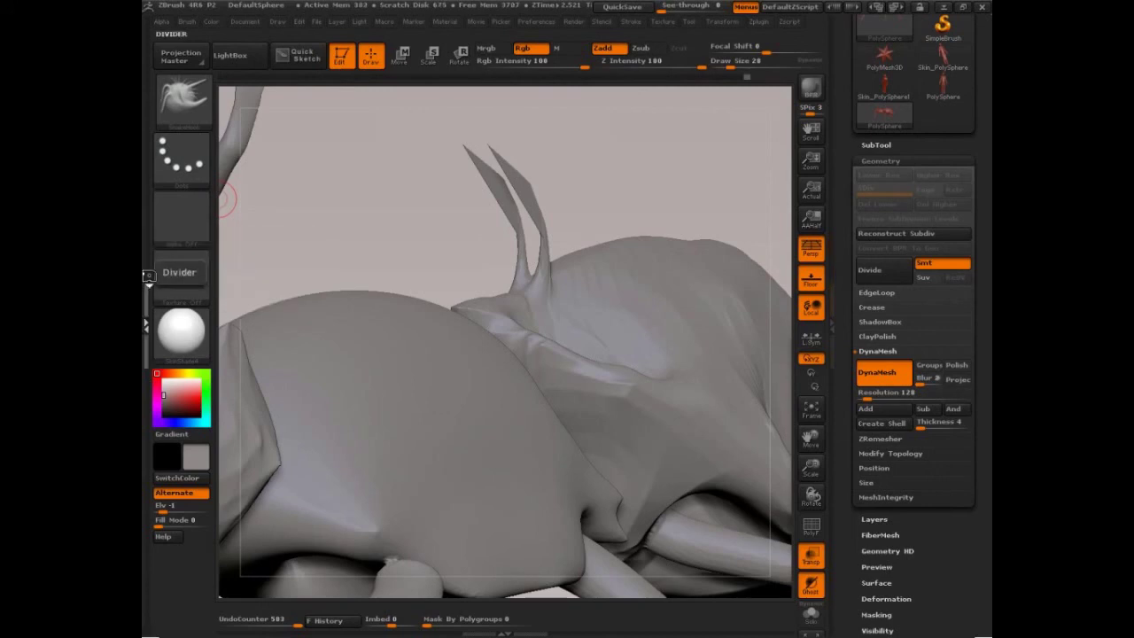
- Dock the Brush palette in the side tray and look through its Samples, Elasticity, Orientation and Surface settings
{"action": "left_click", "coordinate": [148, 282]}
{"action": "left_click", "coordinate": [342, 23]}
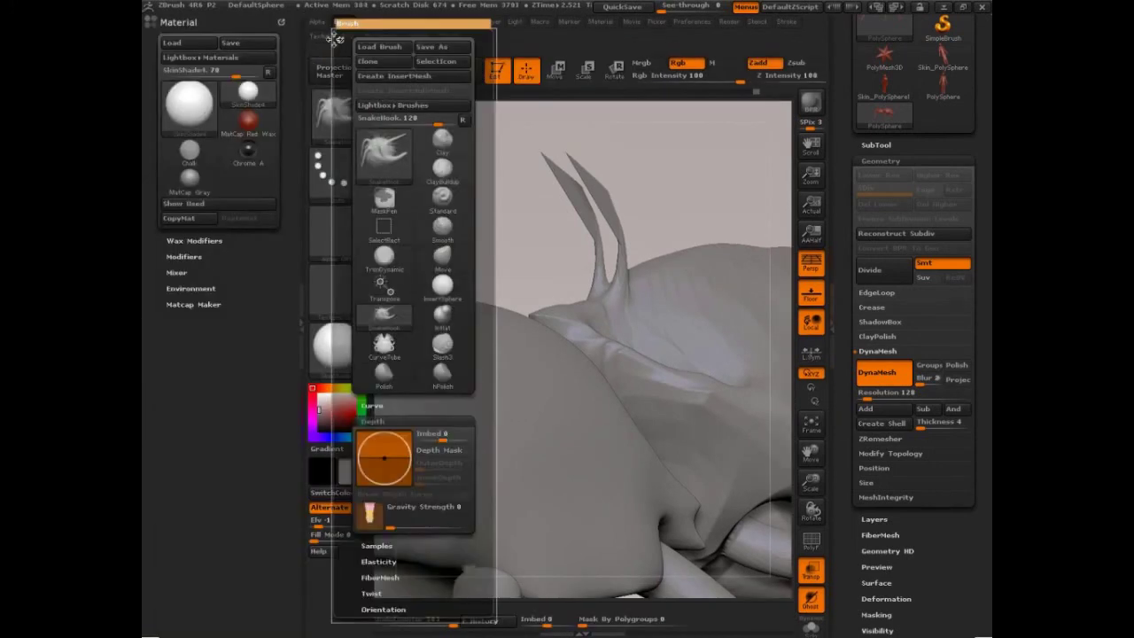
{"action": "left_click_drag", "start_coordinate": [277, 218], "coordinate": [277, 369]}
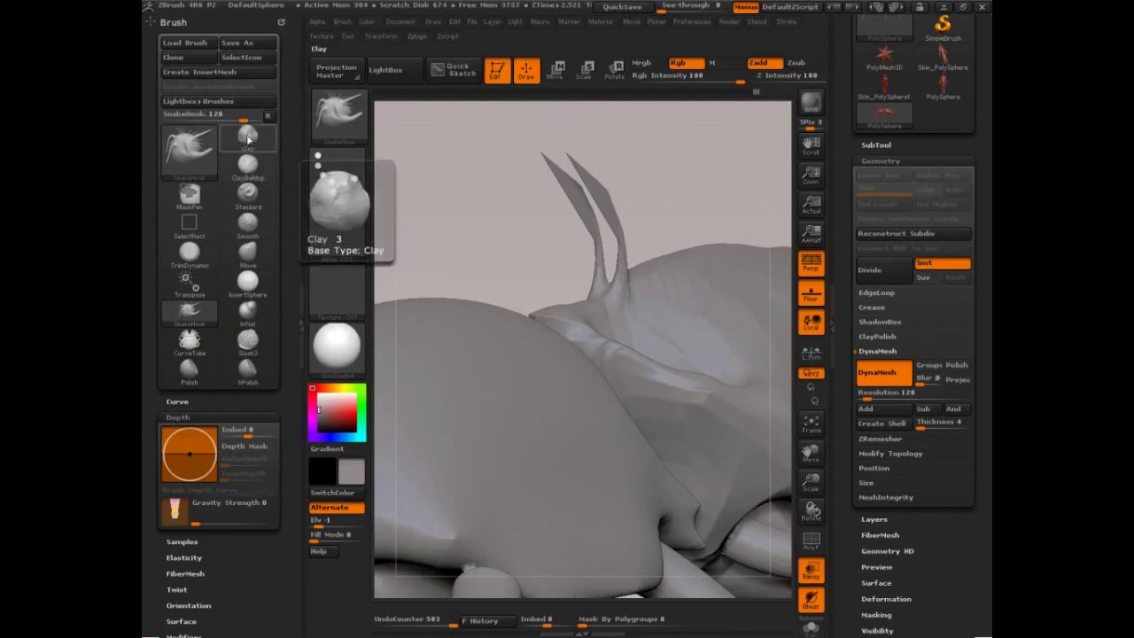
{"action": "left_click_drag", "start_coordinate": [287, 375], "coordinate": [285, 53]}
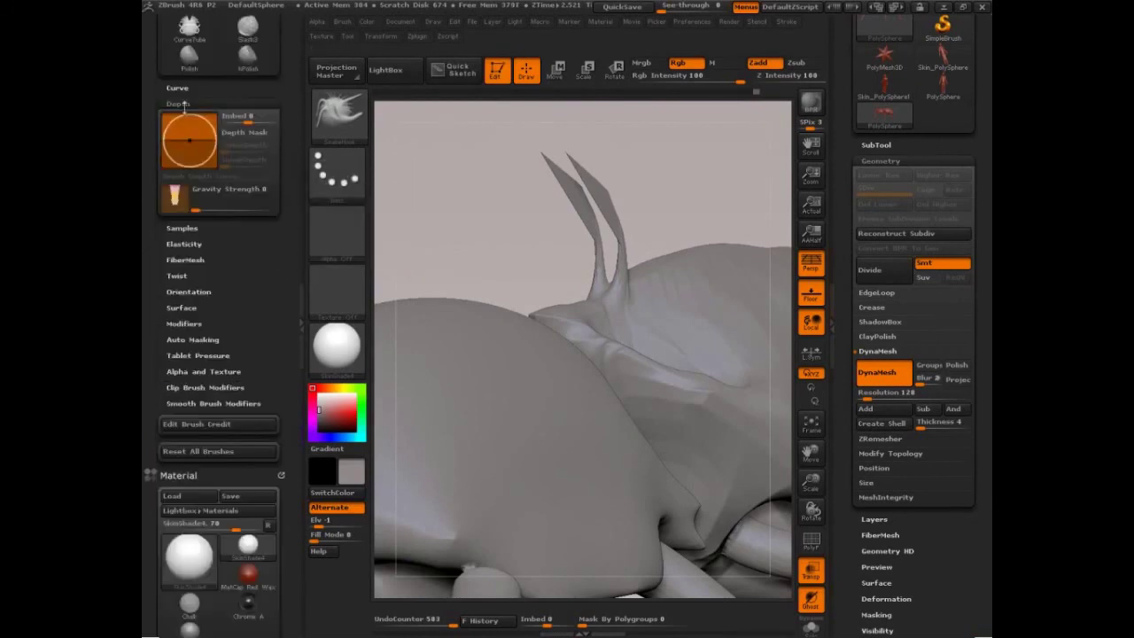
{"action": "left_click", "coordinate": [187, 228]}
{"action": "left_click", "coordinate": [188, 275]}
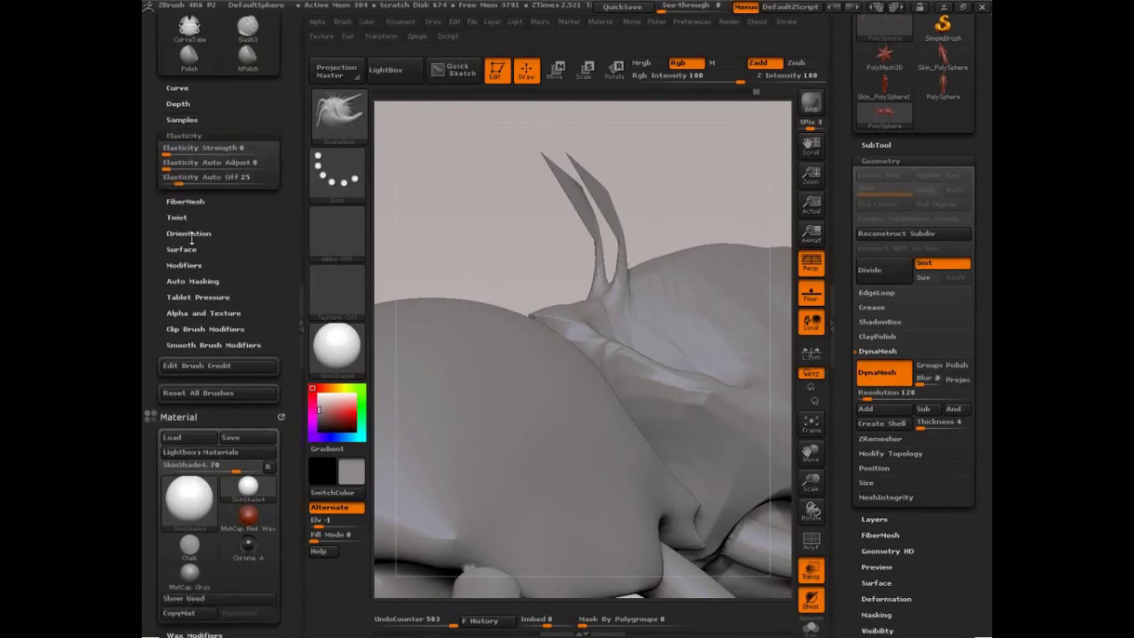
{"action": "left_click", "coordinate": [190, 236]}
{"action": "left_click", "coordinate": [189, 250]}
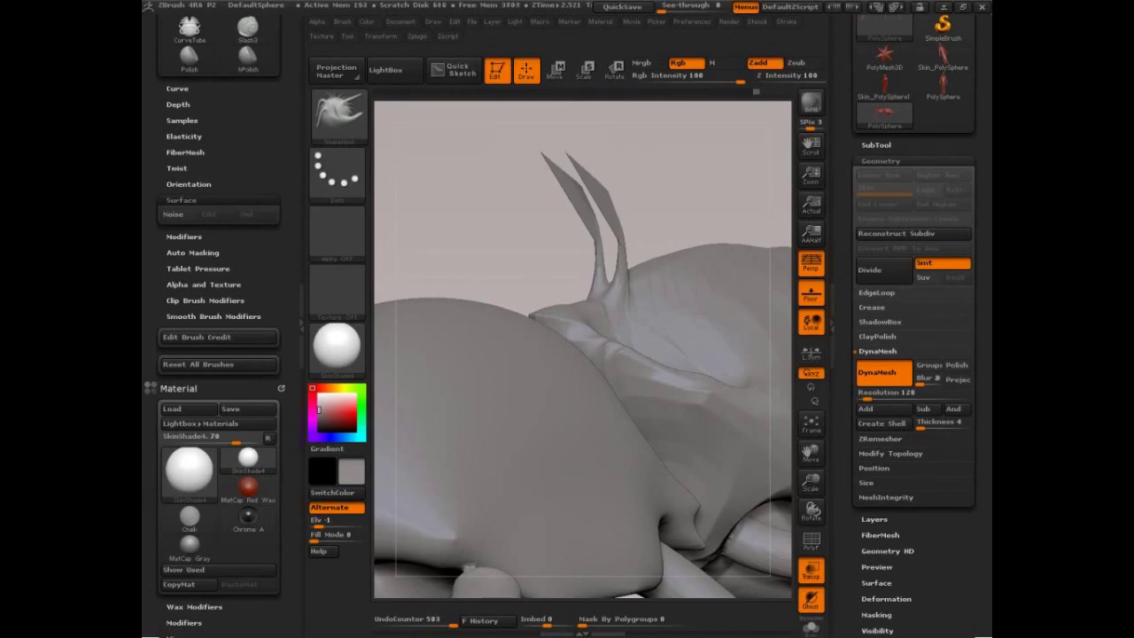
- Switch to the Dam_Standard brush and carve a crease above the pointed rear corner of the thorax
{"action": "left_click", "coordinate": [675, 218]}
{"action": "key", "text": "f"}
{"action": "left_click_drag", "start_coordinate": [704, 213], "coordinate": [748, 244]}
{"action": "left_click_drag", "start_coordinate": [524, 170], "coordinate": [428, 213], "text": "alt"}
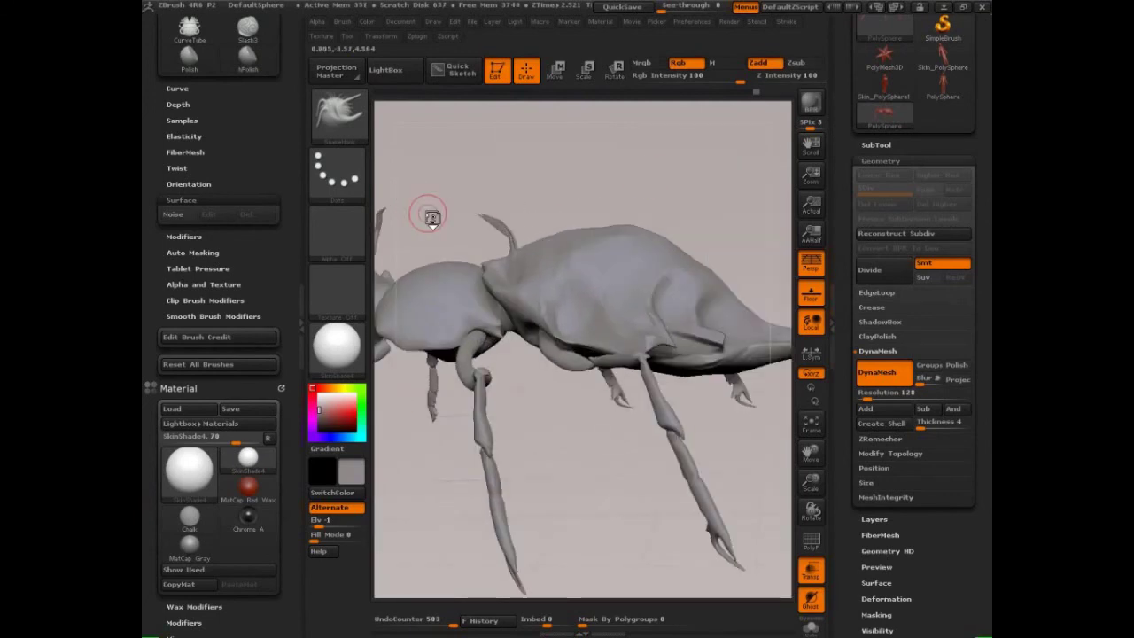
{"action": "key", "text": "b"}
{"action": "key", "text": "d"}
{"action": "key", "text": "s"}
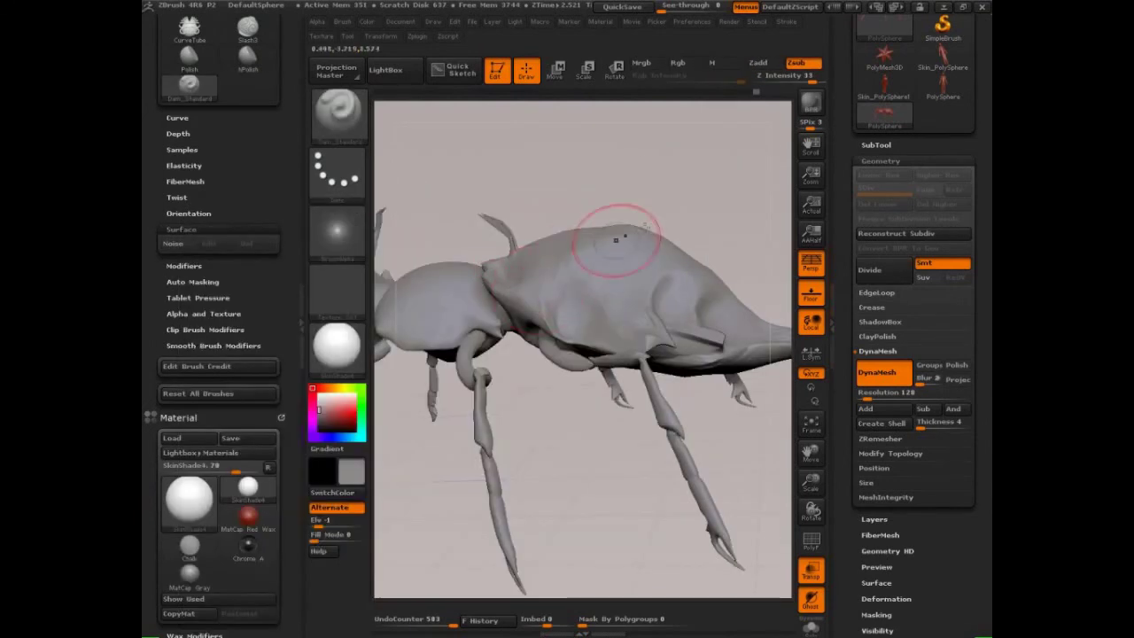
{"action": "mouse_move", "coordinate": [685, 222]}
{"action": "left_mouse_down", "text": "alt"}
{"action": "mouse_move", "coordinate": [562, 183]}
{"action": "mouse_move", "coordinate": [701, 156]}
{"action": "mouse_move", "coordinate": [730, 166]}
{"action": "left_mouse_up", "text": "alt"}
{"action": "left_click_drag", "start_coordinate": [599, 282], "coordinate": [631, 343]}
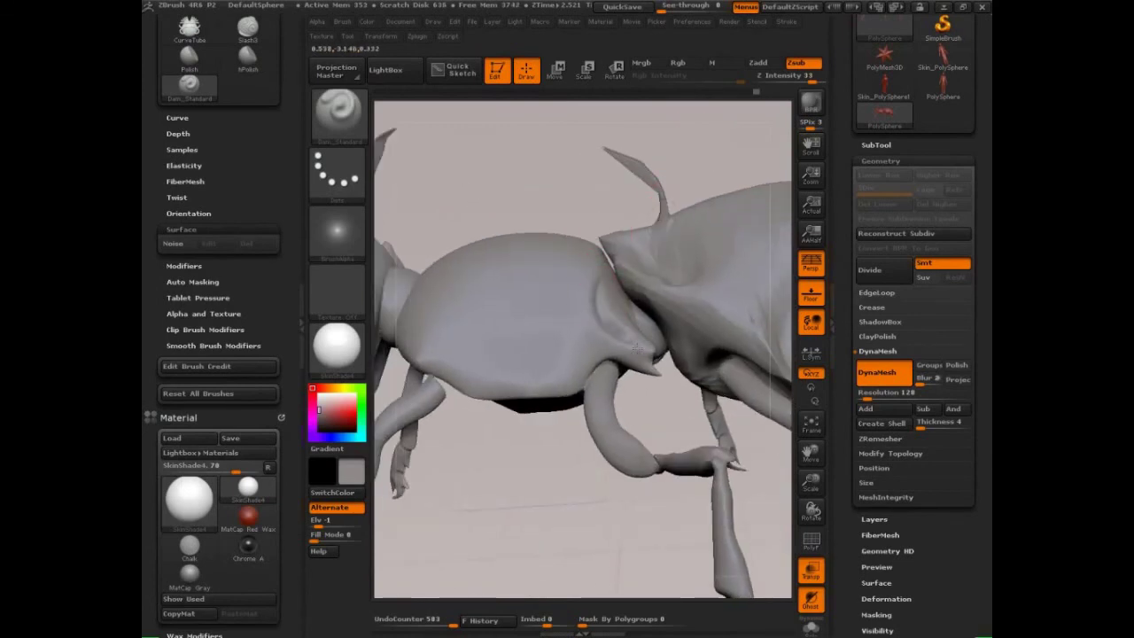
- Carve a series of curved grooves across the side of the thorax with Dam_Standard
{"action": "mouse_move", "coordinate": [574, 283]}
{"action": "left_mouse_down"}
{"action": "mouse_move", "coordinate": [546, 375]}
{"action": "mouse_move", "coordinate": [433, 347]}
{"action": "mouse_move", "coordinate": [424, 320]}
{"action": "mouse_move", "coordinate": [508, 275]}
{"action": "left_mouse_up"}
{"action": "mouse_move", "coordinate": [464, 331]}
{"action": "left_mouse_down"}
{"action": "mouse_move", "coordinate": [486, 337]}
{"action": "mouse_move", "coordinate": [495, 312]}
{"action": "left_mouse_up"}
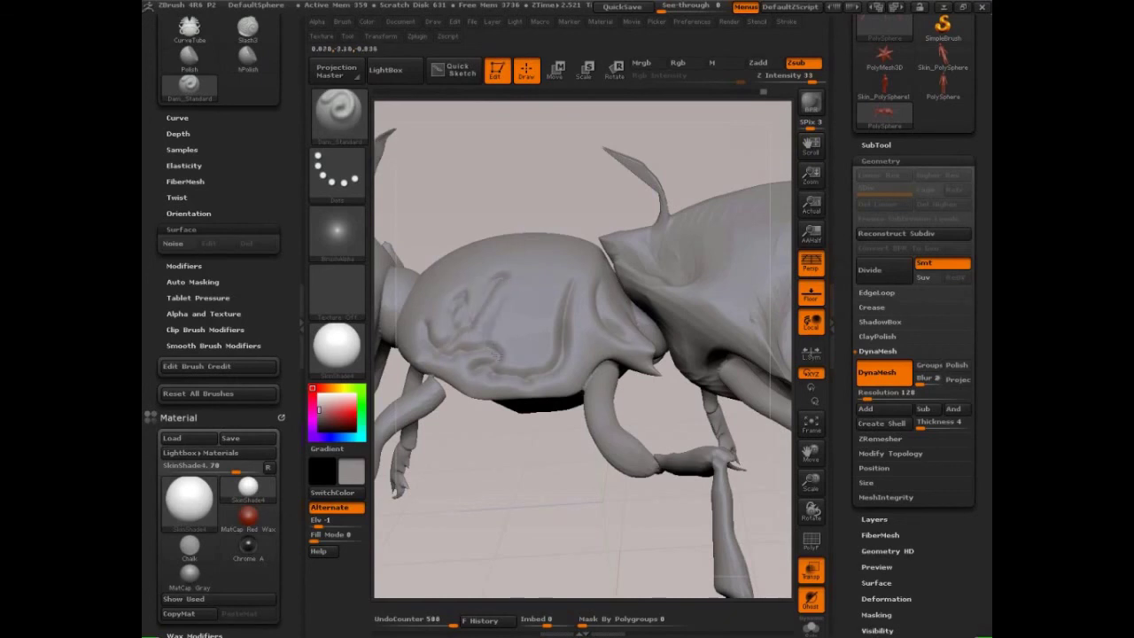
{"action": "left_click_drag", "start_coordinate": [506, 360], "coordinate": [520, 312]}
{"action": "left_click_drag", "start_coordinate": [542, 275], "coordinate": [515, 349]}
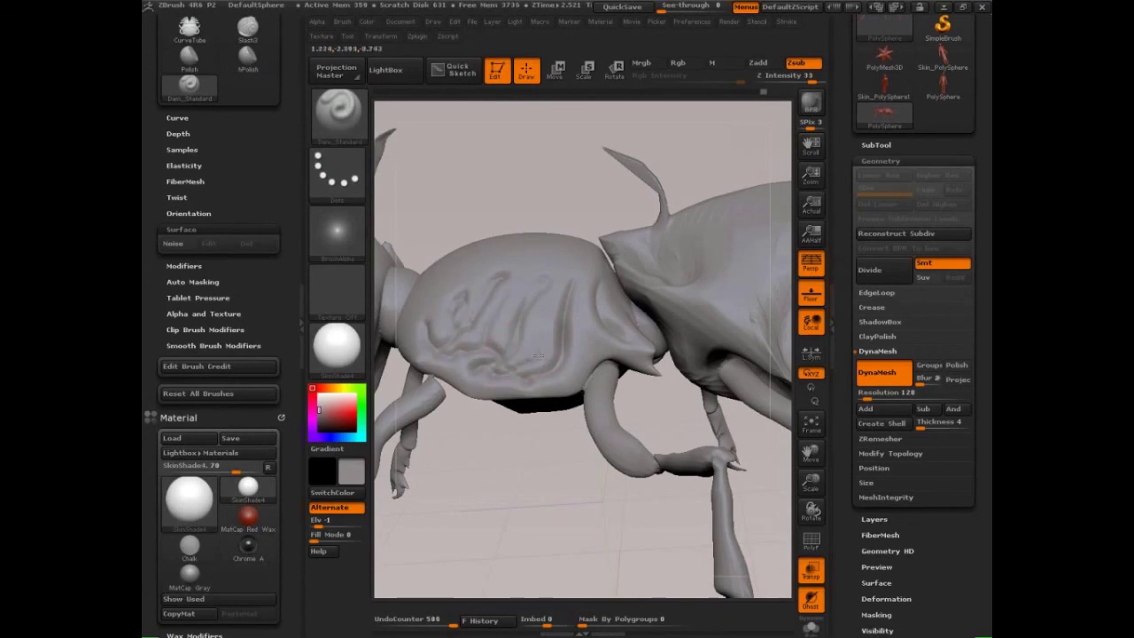
{"action": "left_click_drag", "start_coordinate": [550, 310], "coordinate": [536, 361]}
- Switch to ClayBuildup, build up the ridges between the thorax grooves, and smooth the thorax's lower edge
{"action": "key", "text": "b"}
{"action": "key", "text": "c"}
{"action": "key", "text": "b"}
{"action": "mouse_move", "coordinate": [545, 312]}
{"action": "left_mouse_down"}
{"action": "mouse_move", "coordinate": [505, 368]}
{"action": "mouse_move", "coordinate": [520, 355]}
{"action": "mouse_move", "coordinate": [543, 365]}
{"action": "mouse_move", "coordinate": [531, 317]}
{"action": "mouse_move", "coordinate": [505, 345]}
{"action": "mouse_move", "coordinate": [519, 298]}
{"action": "mouse_move", "coordinate": [498, 297]}
{"action": "mouse_move", "coordinate": [461, 347]}
{"action": "mouse_move", "coordinate": [456, 319]}
{"action": "mouse_move", "coordinate": [473, 312]}
{"action": "mouse_move", "coordinate": [425, 330]}
{"action": "mouse_move", "coordinate": [532, 335]}
{"action": "mouse_move", "coordinate": [572, 319]}
{"action": "mouse_move", "coordinate": [576, 341]}
{"action": "mouse_move", "coordinate": [544, 367]}
{"action": "mouse_move", "coordinate": [549, 390]}
{"action": "mouse_move", "coordinate": [452, 351]}
{"action": "mouse_move", "coordinate": [453, 361]}
{"action": "mouse_move", "coordinate": [483, 361]}
{"action": "left_mouse_up"}
{"action": "key", "text": "ctrl+z"}
{"action": "left_click_drag", "start_coordinate": [589, 200], "coordinate": [569, 204]}
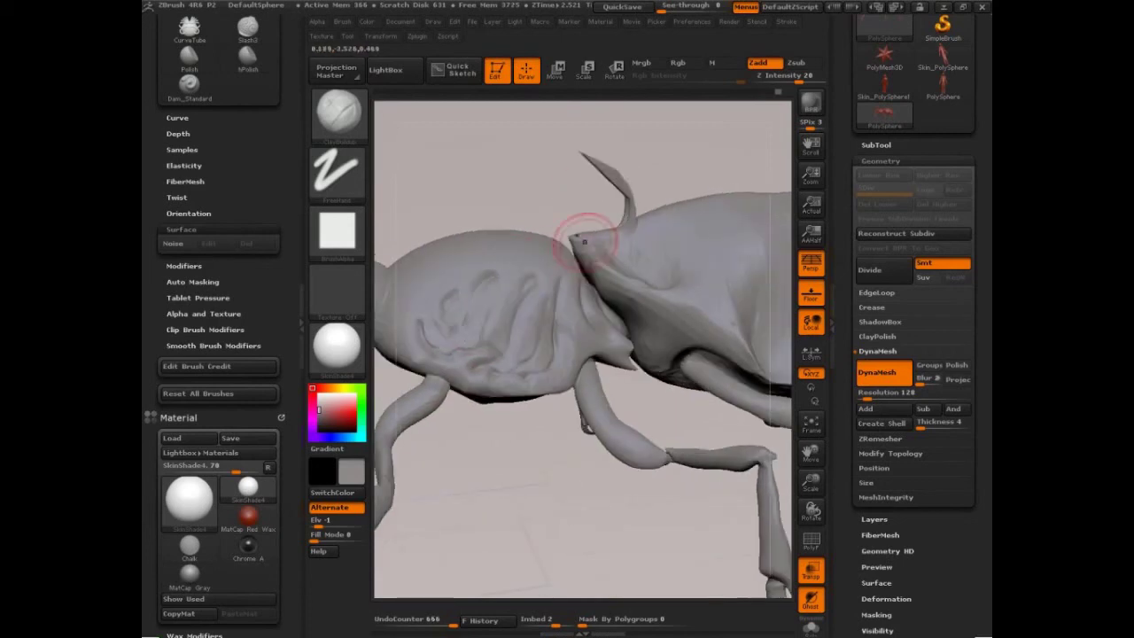
{"action": "left_click_drag", "start_coordinate": [550, 418], "coordinate": [589, 432], "text": "shift"}
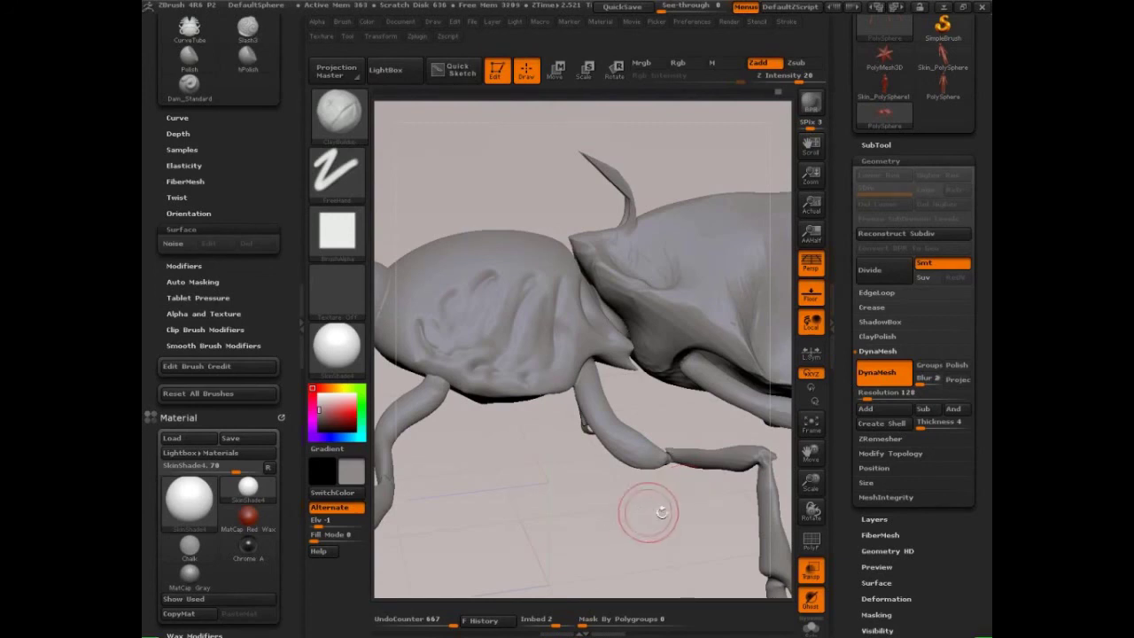
- Collapse the side tray and view the whole creature from the side and the front
{"action": "left_click_drag", "start_coordinate": [683, 534], "coordinate": [660, 264]}
{"action": "left_click", "coordinate": [302, 323]}
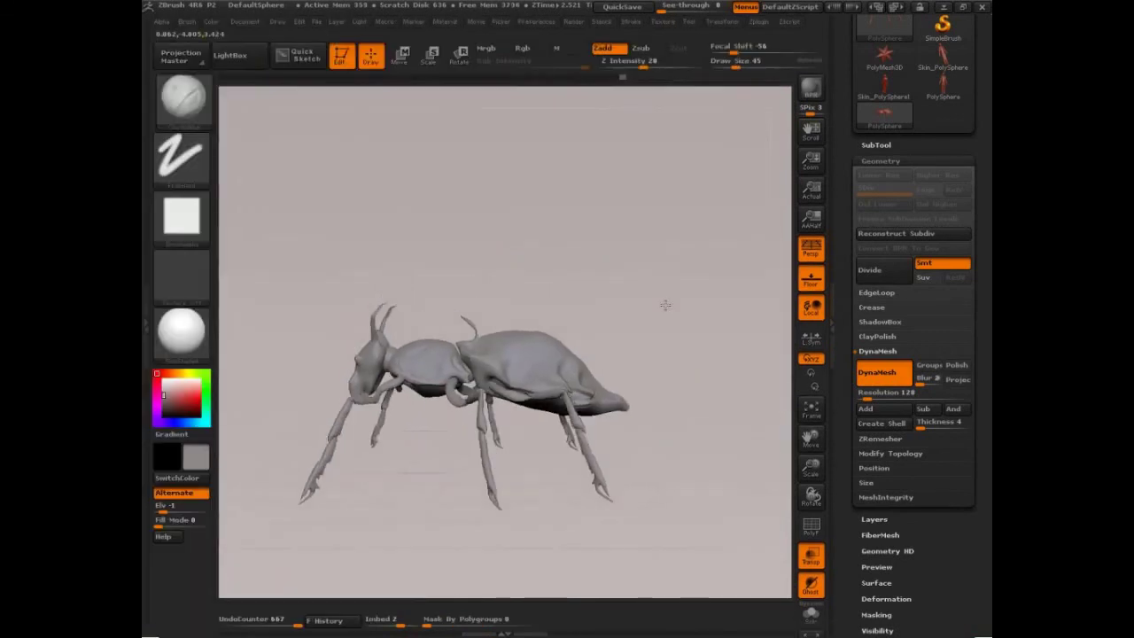
{"action": "mouse_move", "coordinate": [665, 304]}
{"action": "left_mouse_down"}
{"action": "mouse_move", "coordinate": [658, 344]}
{"action": "mouse_move", "coordinate": [706, 357]}
{"action": "mouse_move", "coordinate": [653, 398]}
{"action": "mouse_move", "coordinate": [656, 417]}
{"action": "left_mouse_up"}
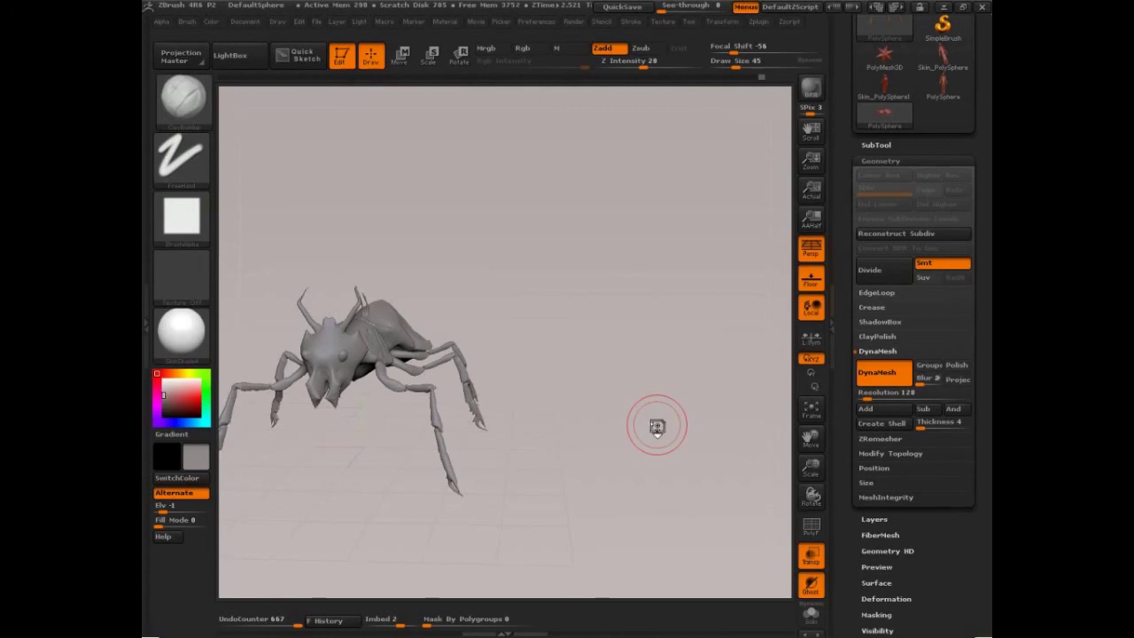
- Handwrite the temporary notes "Body", "Insect" and "Prop" with arrows above the creature and clear them
{"action": "key", "text": "ctrl+shift"}
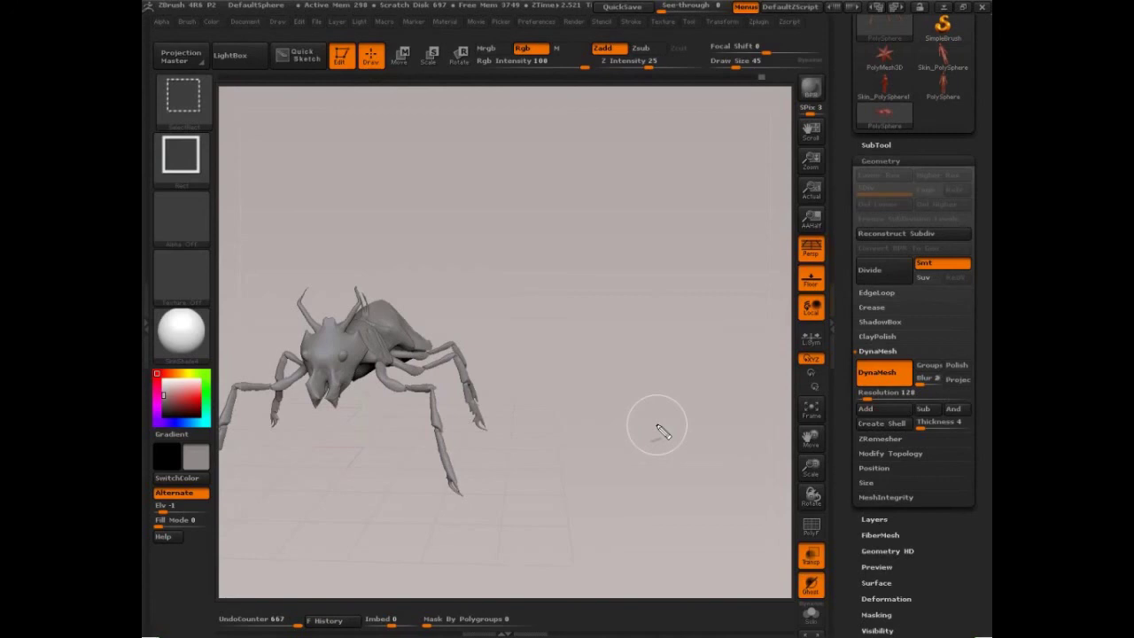
{"action": "mouse_move", "coordinate": [479, 180]}
{"action": "left_mouse_down"}
{"action": "mouse_move", "coordinate": [473, 157]}
{"action": "mouse_move", "coordinate": [493, 170]}
{"action": "mouse_move", "coordinate": [597, 154]}
{"action": "mouse_move", "coordinate": [427, 167]}
{"action": "mouse_move", "coordinate": [423, 179]}
{"action": "left_mouse_up"}
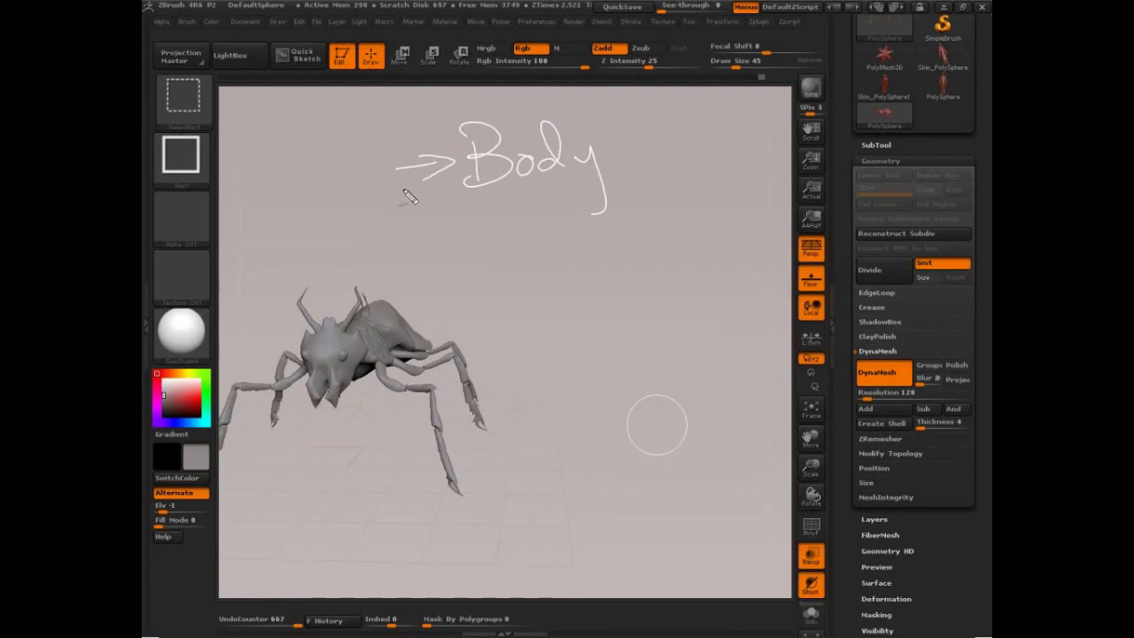
{"action": "mouse_move", "coordinate": [407, 261]}
{"action": "left_mouse_down"}
{"action": "mouse_move", "coordinate": [462, 255]}
{"action": "mouse_move", "coordinate": [480, 234]}
{"action": "mouse_move", "coordinate": [501, 255]}
{"action": "mouse_move", "coordinate": [535, 245]}
{"action": "mouse_move", "coordinate": [594, 257]}
{"action": "left_mouse_up"}
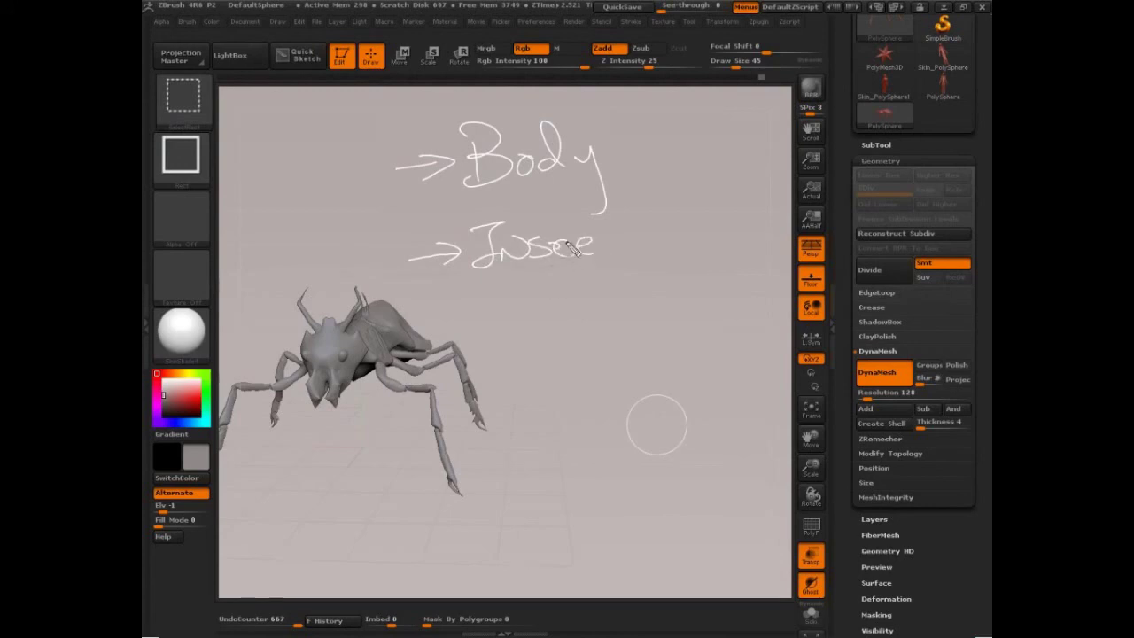
{"action": "key", "text": "ctrl+z"}
{"action": "key", "text": "ctrl+z"}
{"action": "mouse_move", "coordinate": [557, 252]}
{"action": "left_mouse_down"}
{"action": "mouse_move", "coordinate": [597, 246]}
{"action": "mouse_move", "coordinate": [613, 262]}
{"action": "mouse_move", "coordinate": [636, 233]}
{"action": "left_mouse_up"}
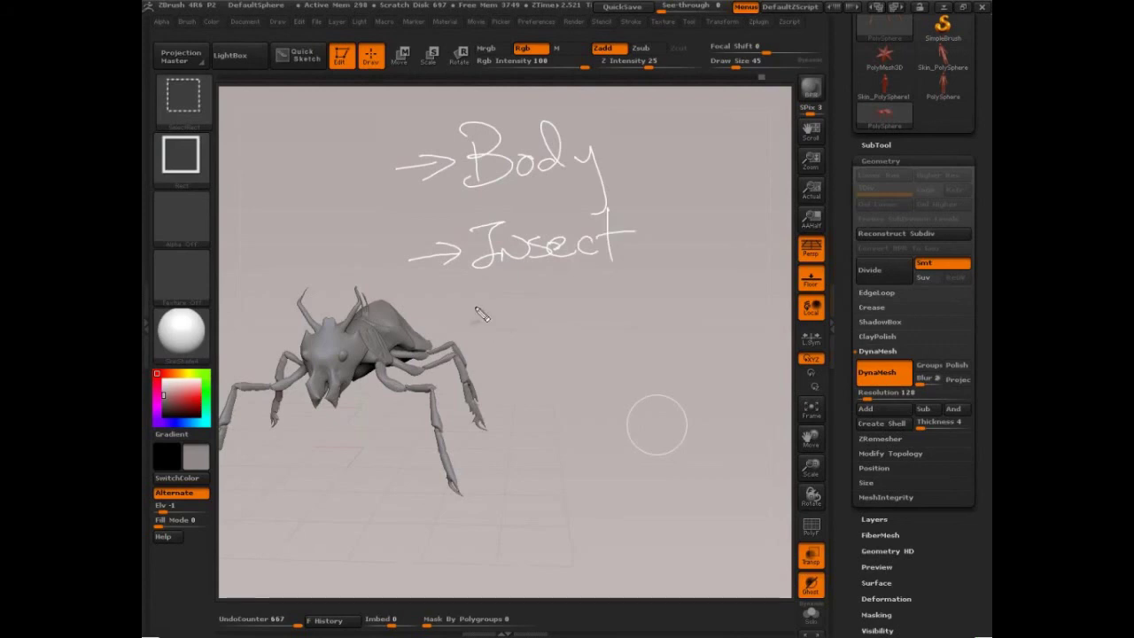
{"action": "left_click_drag", "start_coordinate": [436, 309], "coordinate": [480, 303]}
{"action": "left_click_drag", "start_coordinate": [463, 294], "coordinate": [458, 322]}
{"action": "mouse_move", "coordinate": [510, 294]}
{"action": "left_mouse_down"}
{"action": "mouse_move", "coordinate": [567, 323]}
{"action": "mouse_move", "coordinate": [618, 317]}
{"action": "mouse_move", "coordinate": [592, 328]}
{"action": "left_mouse_up"}
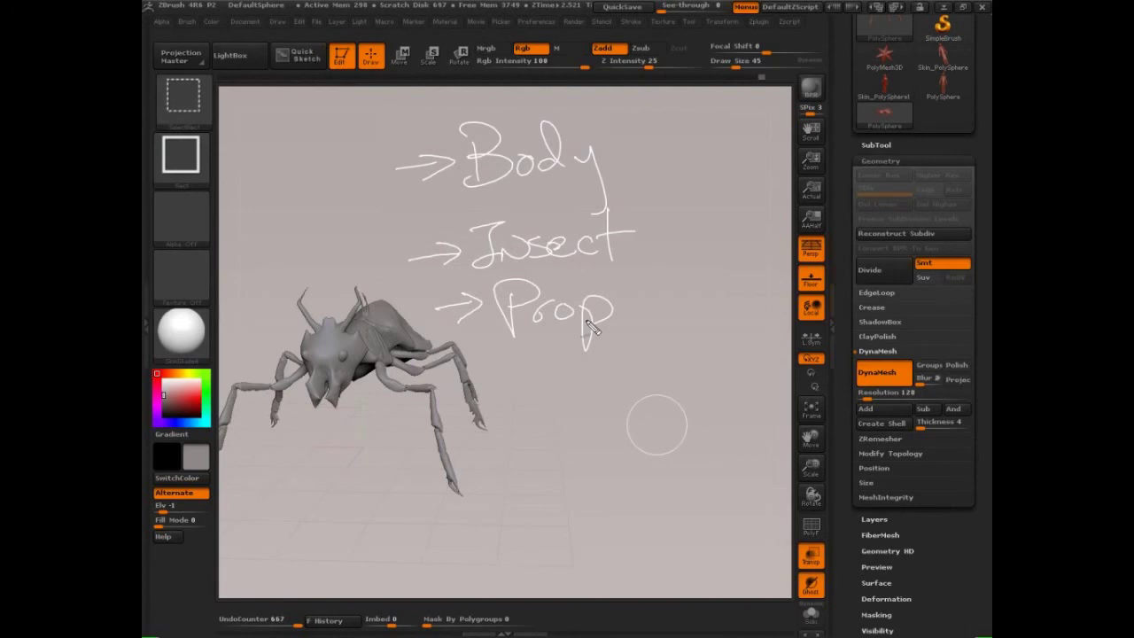
{"action": "key", "text": "Escape"}
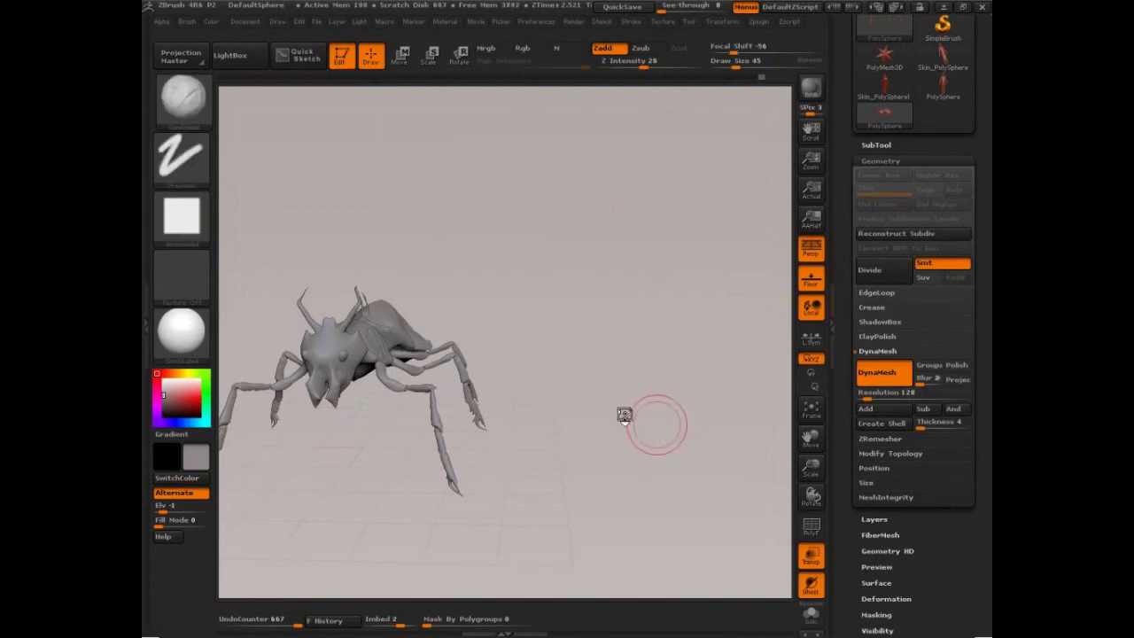
- Browse the available sculpting brushes and the Slash brush folder in LightBox, and close LightBox
{"action": "left_click", "coordinate": [184, 104]}
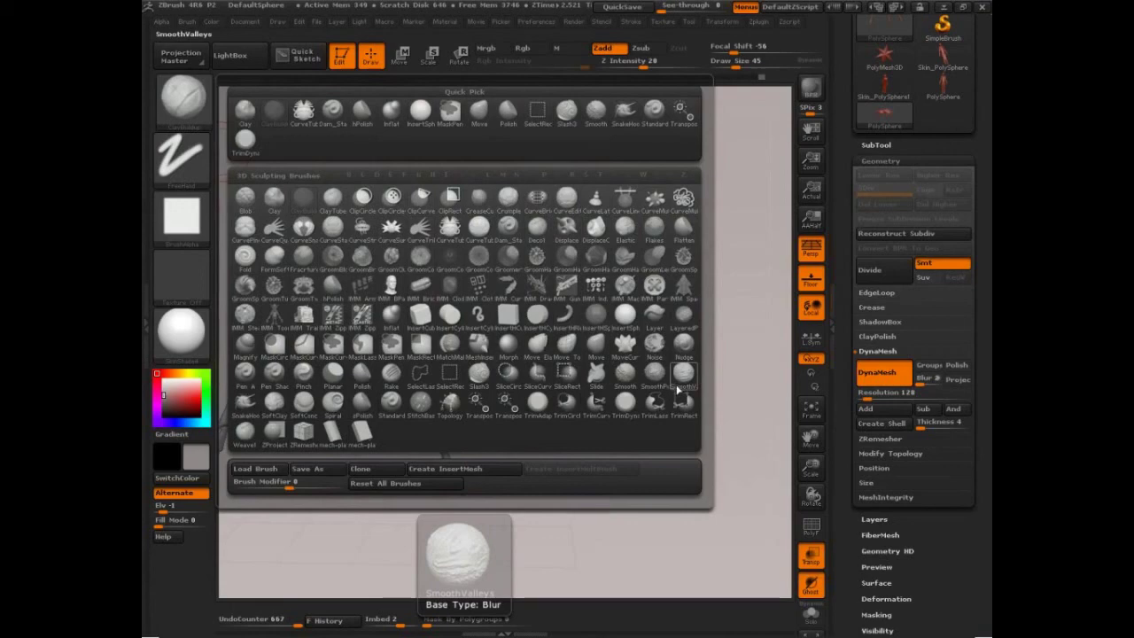
{"action": "left_click", "coordinate": [232, 57]}
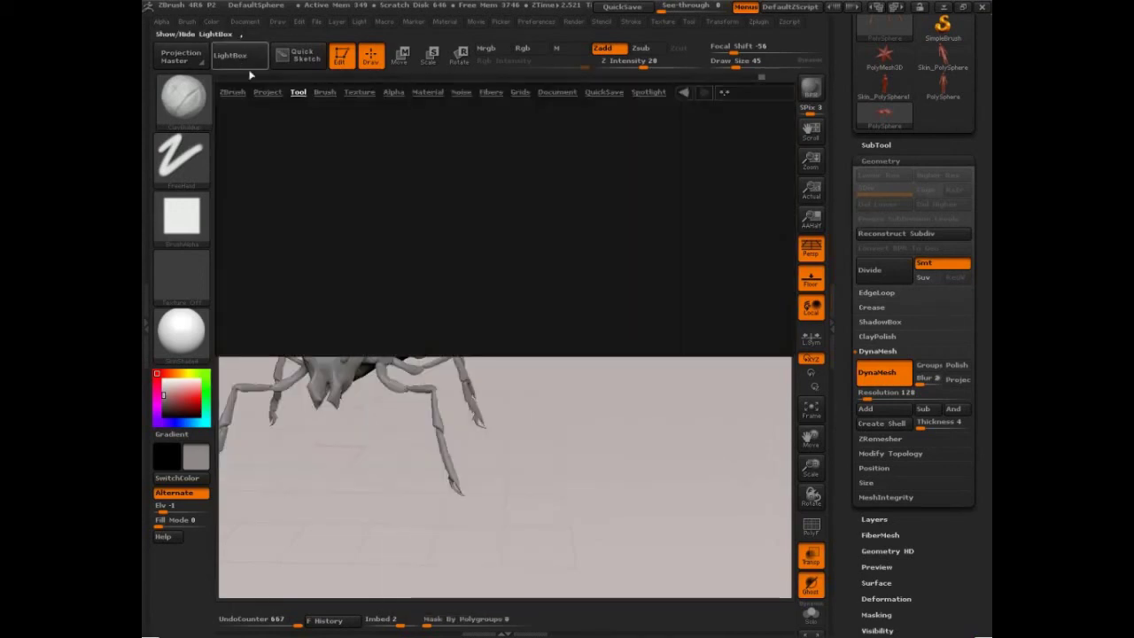
{"action": "left_click", "coordinate": [326, 93]}
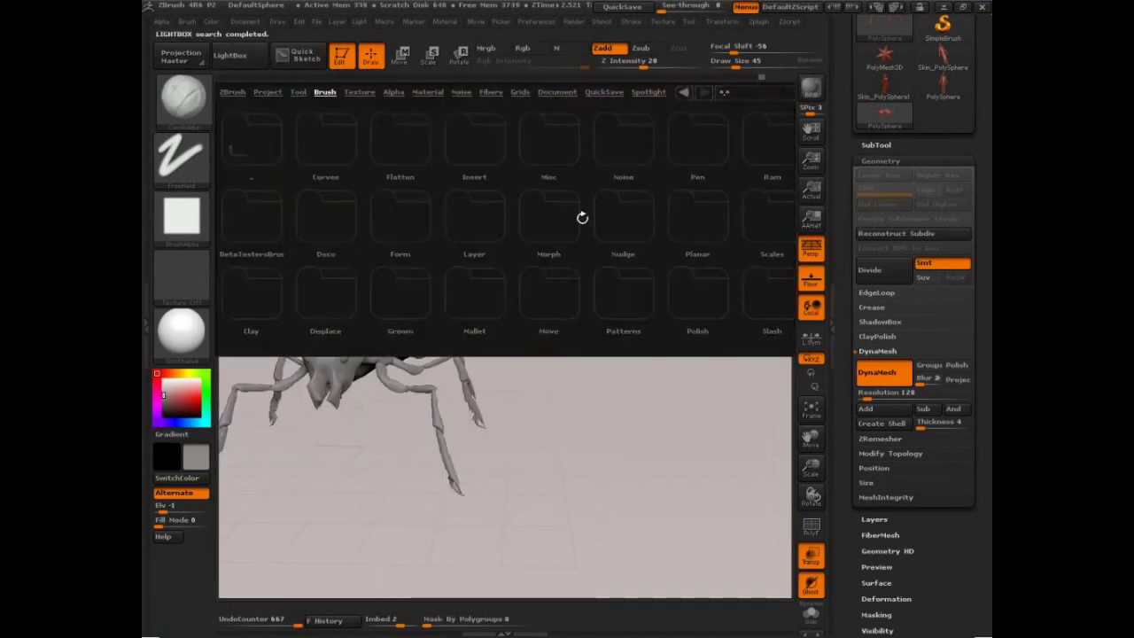
{"action": "mouse_move", "coordinate": [646, 180]}
{"action": "left_mouse_down"}
{"action": "mouse_move", "coordinate": [487, 190]}
{"action": "mouse_move", "coordinate": [562, 197]}
{"action": "mouse_move", "coordinate": [652, 183]}
{"action": "left_mouse_up"}
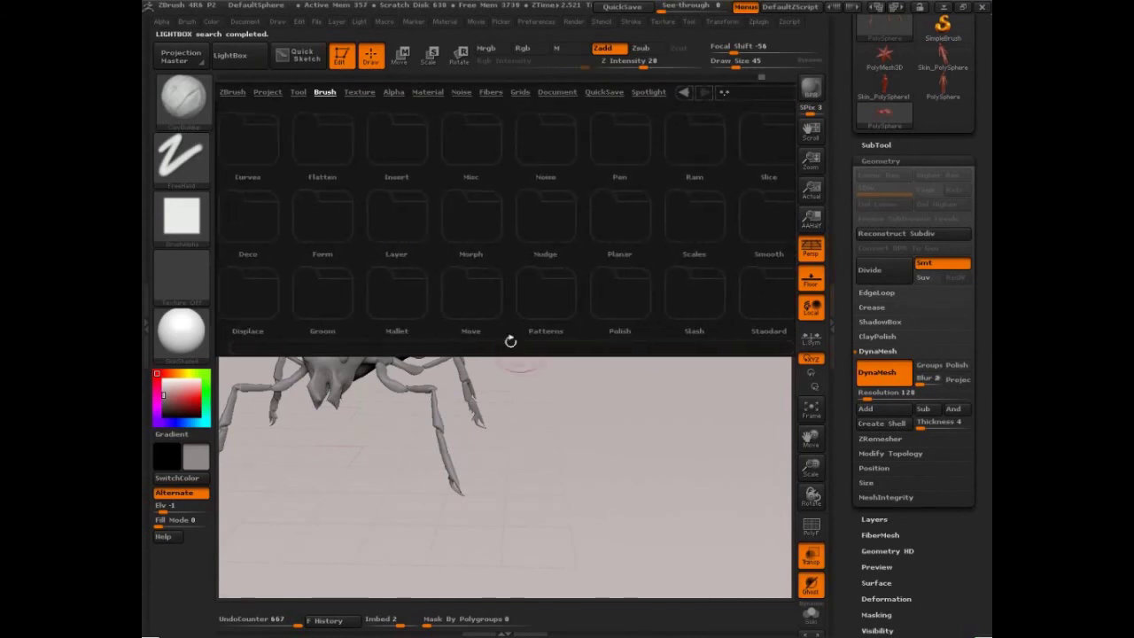
{"action": "left_click", "coordinate": [695, 300]}
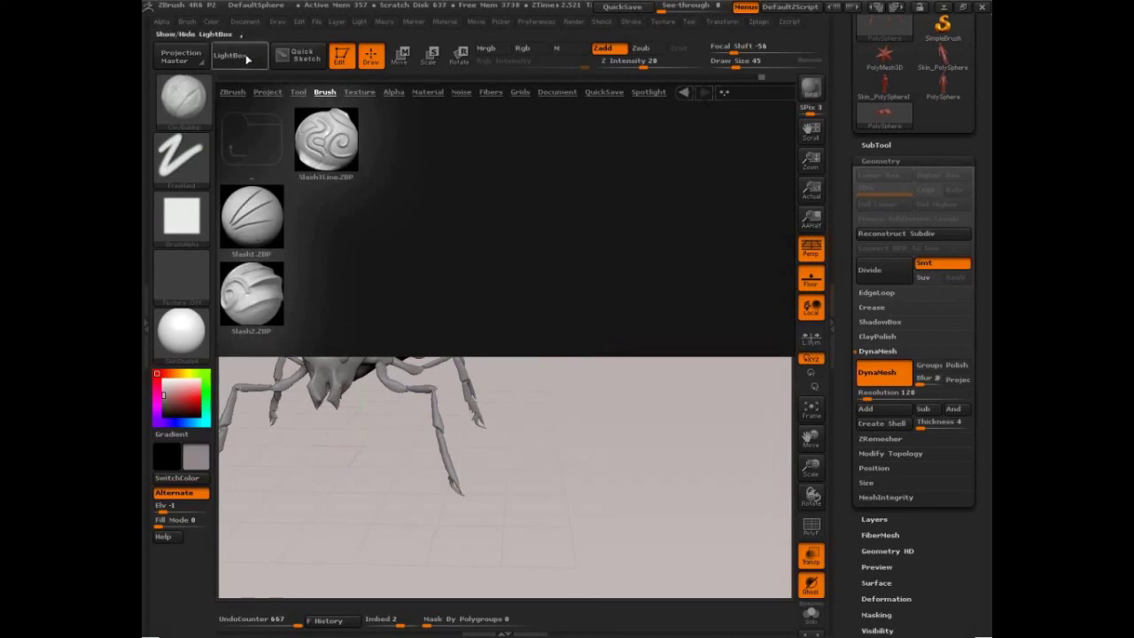
{"action": "left_click", "coordinate": [247, 58]}
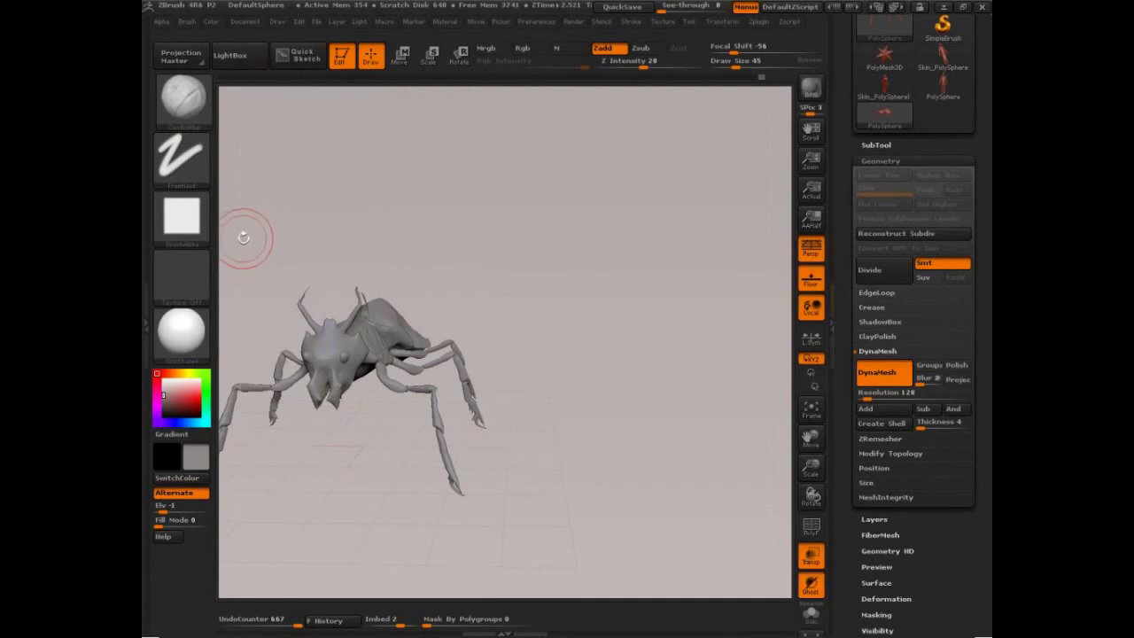
{"action": "mouse_move", "coordinate": [181, 217]}
{"action": "left_click", "coordinate": [232, 56]}
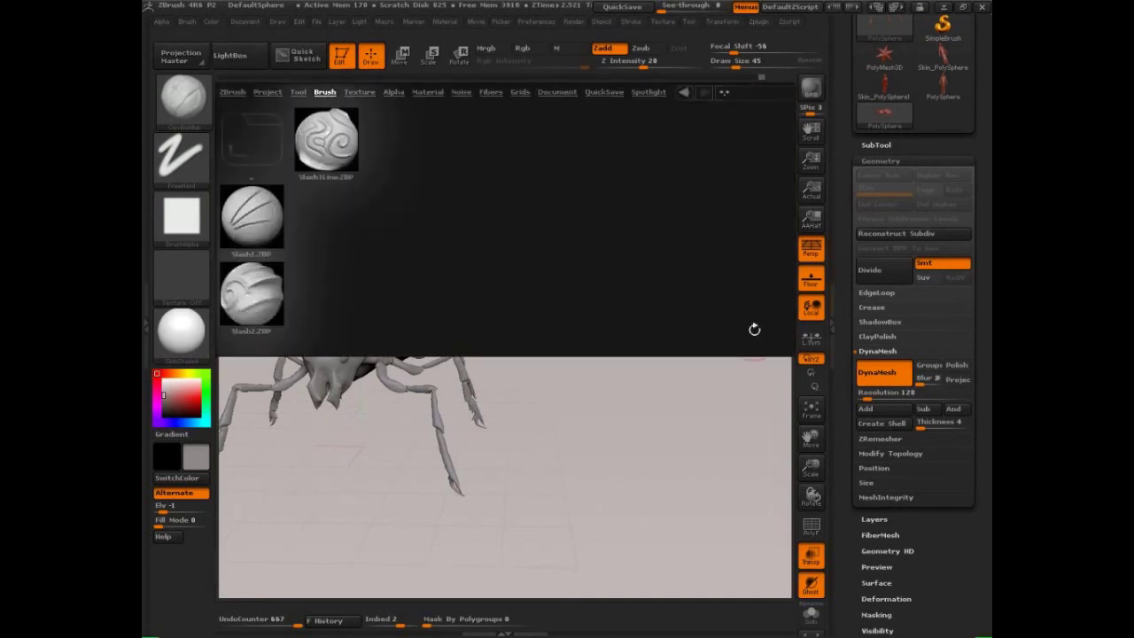
{"action": "left_click", "coordinate": [232, 57]}
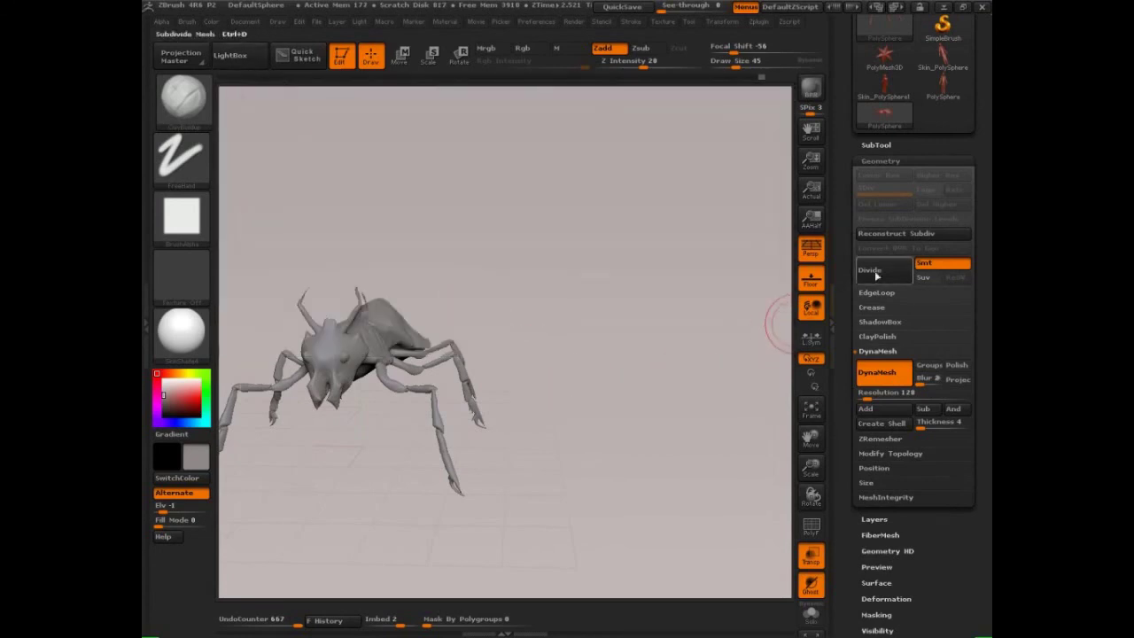
- Flip the creature's normals in Display Properties, inspect the inverted surface around the head and thorax, and restore the normals
{"action": "left_click", "coordinate": [881, 161]}
{"action": "left_click", "coordinate": [901, 346]}
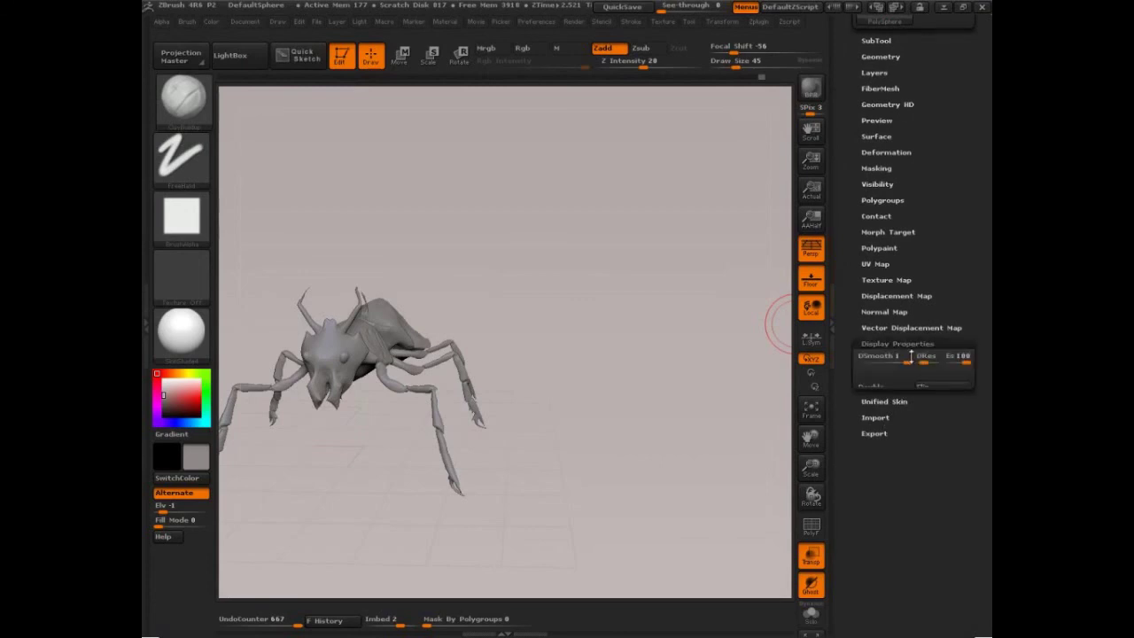
{"action": "left_click_drag", "start_coordinate": [757, 477], "coordinate": [693, 336]}
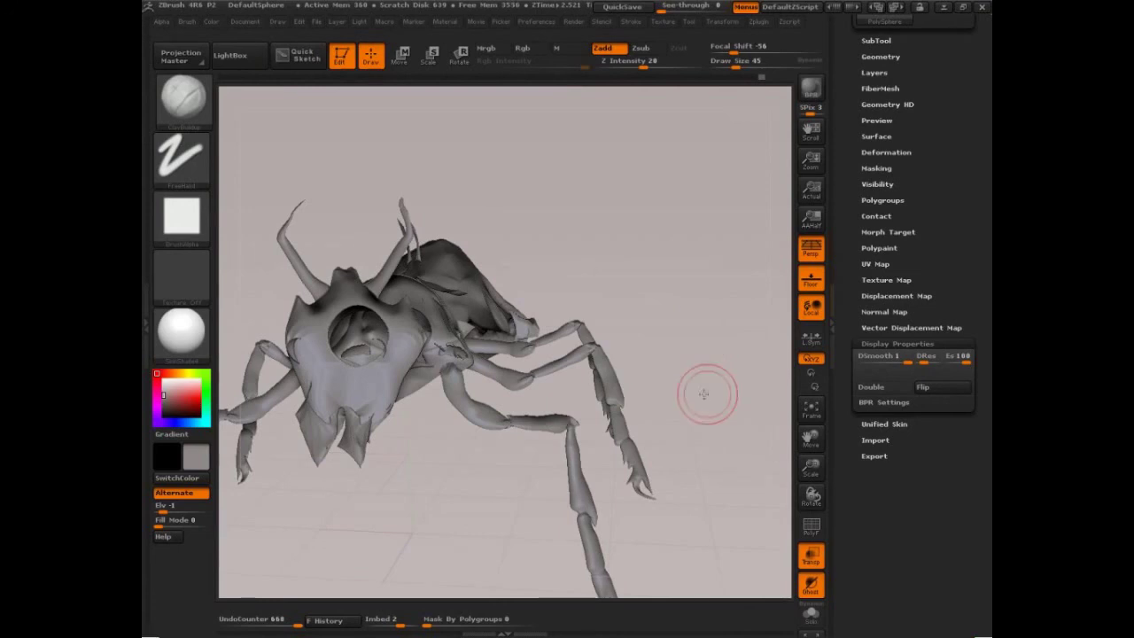
{"action": "left_click_drag", "start_coordinate": [704, 393], "coordinate": [741, 302]}
{"action": "left_click_drag", "start_coordinate": [874, 346], "coordinate": [876, 362]}
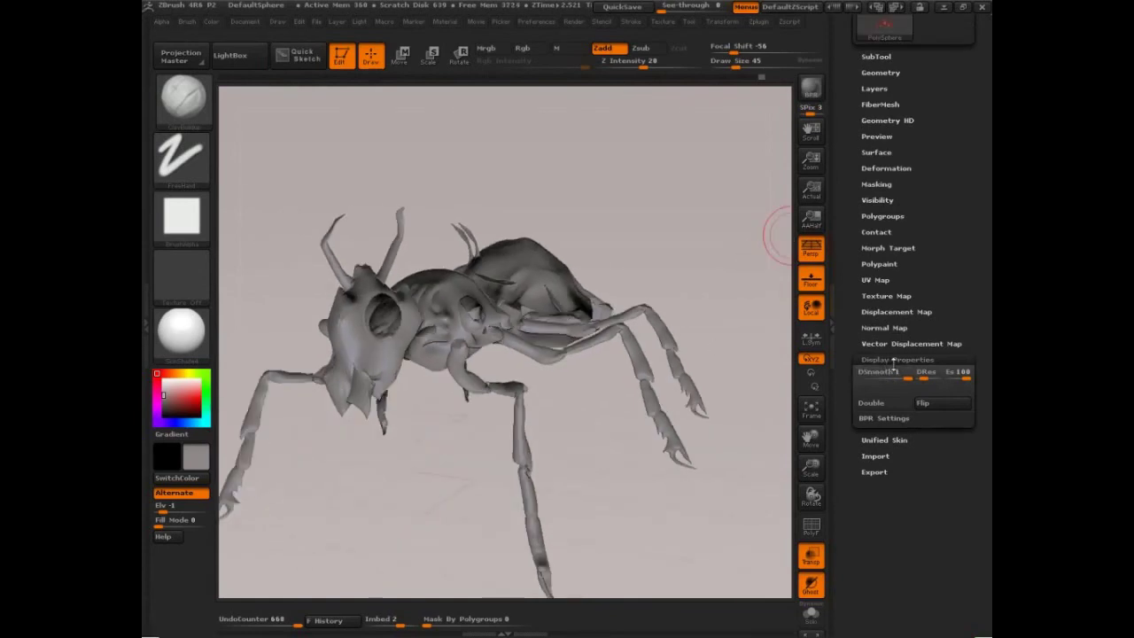
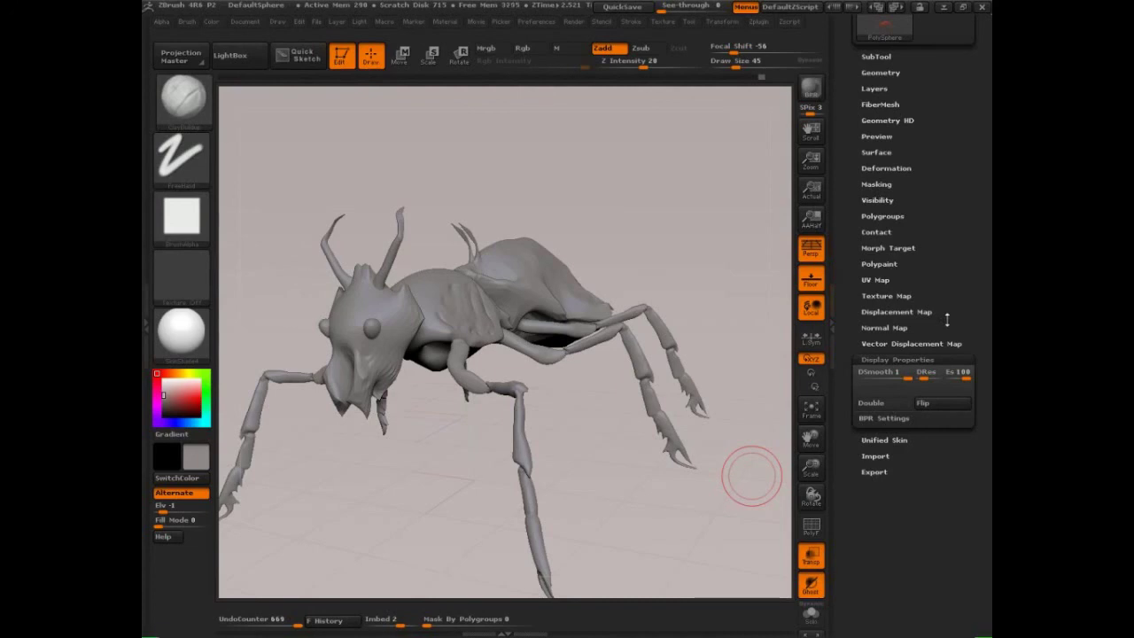
{"action": "left_click_drag", "start_coordinate": [743, 320], "coordinate": [742, 330]}
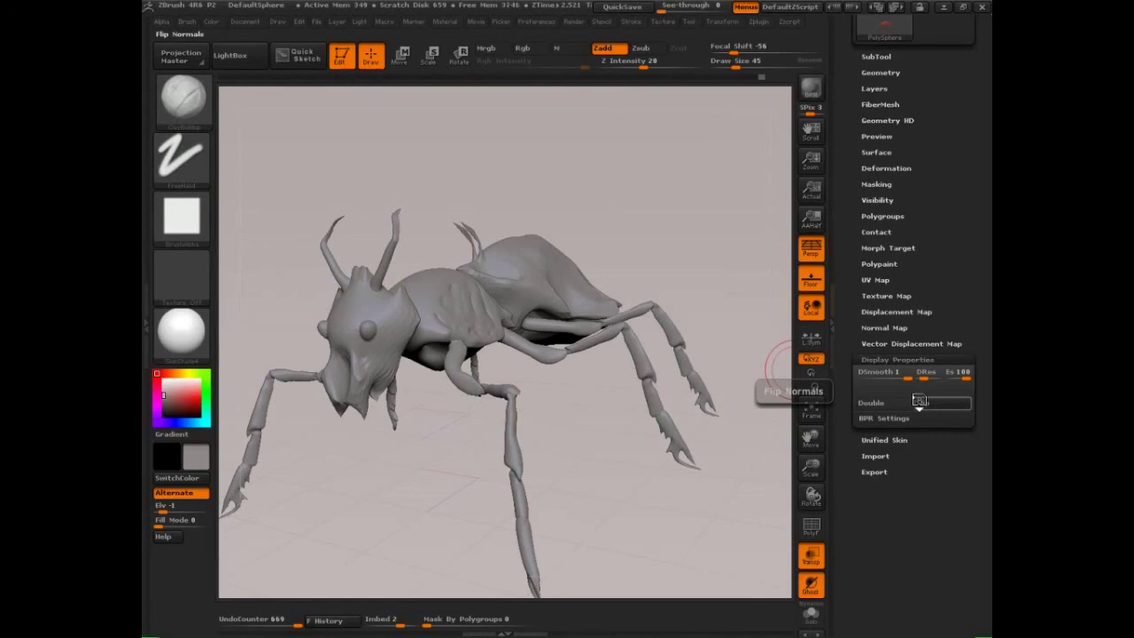
- Annotate the thorax surface with one arrow pointing outward and one pointing inward, and circle the Flip option in Display Properties
{"action": "key", "text": "ctrl+shift+d"}
{"action": "left_click_drag", "start_coordinate": [455, 294], "coordinate": [514, 245]}
{"action": "left_click_drag", "start_coordinate": [503, 235], "coordinate": [508, 257]}
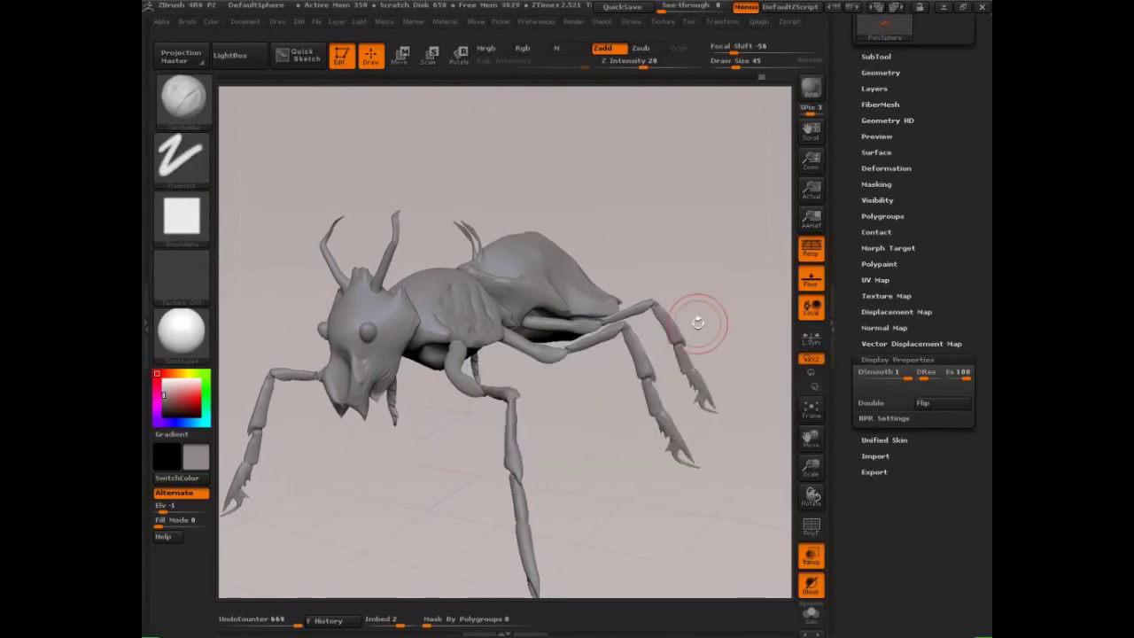
{"action": "key", "text": "ctrl+shift"}
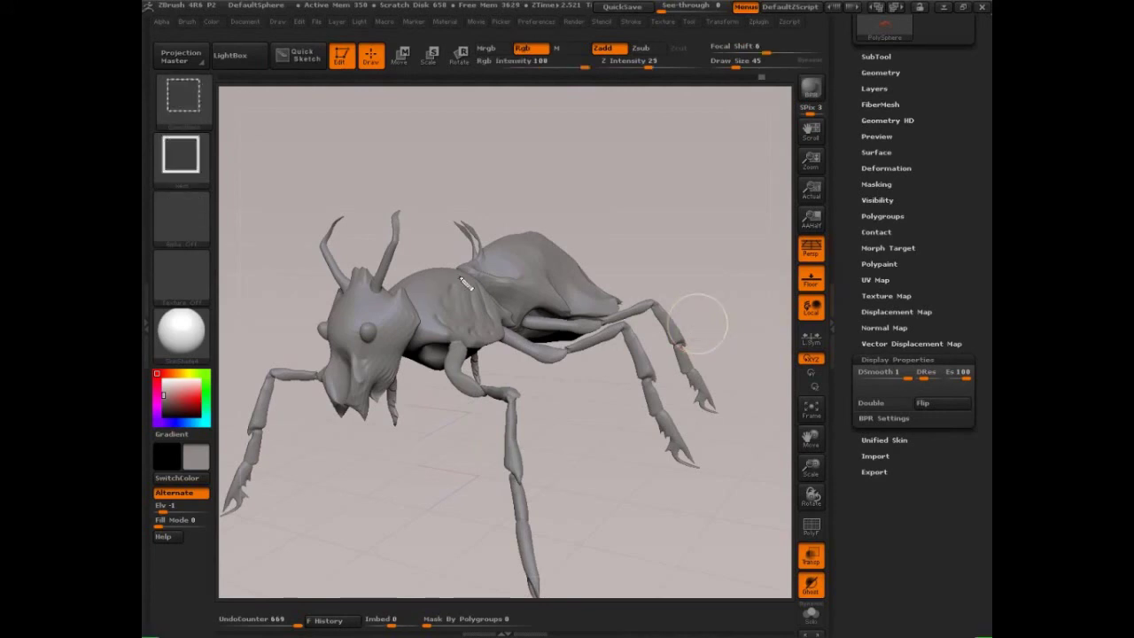
{"action": "mouse_move", "coordinate": [463, 281]}
{"action": "left_mouse_down", "text": "ctrl+shift"}
{"action": "mouse_move", "coordinate": [445, 206]}
{"action": "mouse_move", "coordinate": [466, 191]}
{"action": "left_mouse_up", "text": "ctrl+shift"}
{"action": "left_click_drag", "start_coordinate": [459, 306], "coordinate": [444, 313]}
{"action": "left_click_drag", "start_coordinate": [445, 307], "coordinate": [452, 314]}
{"action": "mouse_move", "coordinate": [972, 399]}
{"action": "left_mouse_down"}
{"action": "mouse_move", "coordinate": [968, 383]}
{"action": "mouse_move", "coordinate": [948, 381]}
{"action": "left_mouse_up"}
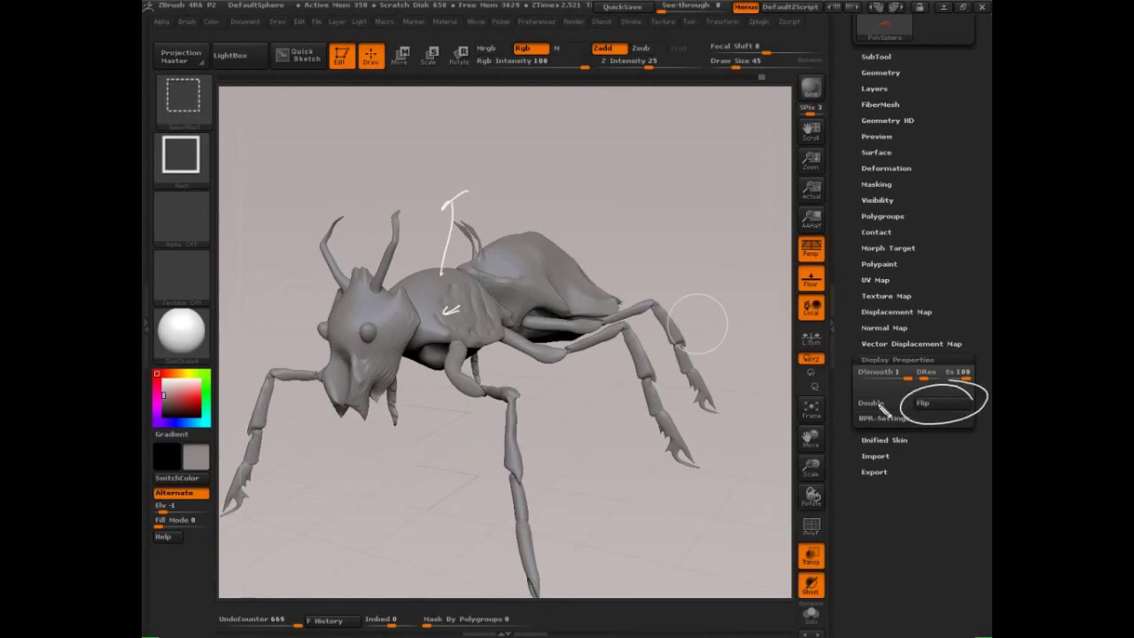